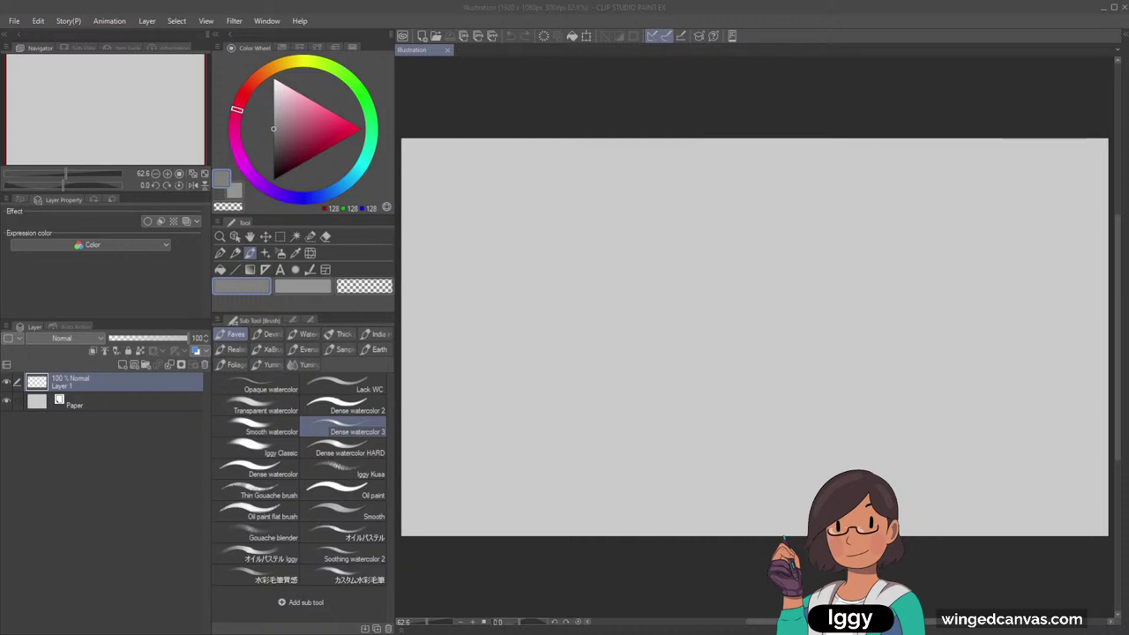
Set the drawing colour to dark grey (RGB 64, 64, 64) and choose the Mechanical pencil
{"action": "left_click", "coordinate": [249, 255]}
{"action": "left_click", "coordinate": [261, 254]}
{"action": "left_click", "coordinate": [221, 238]}
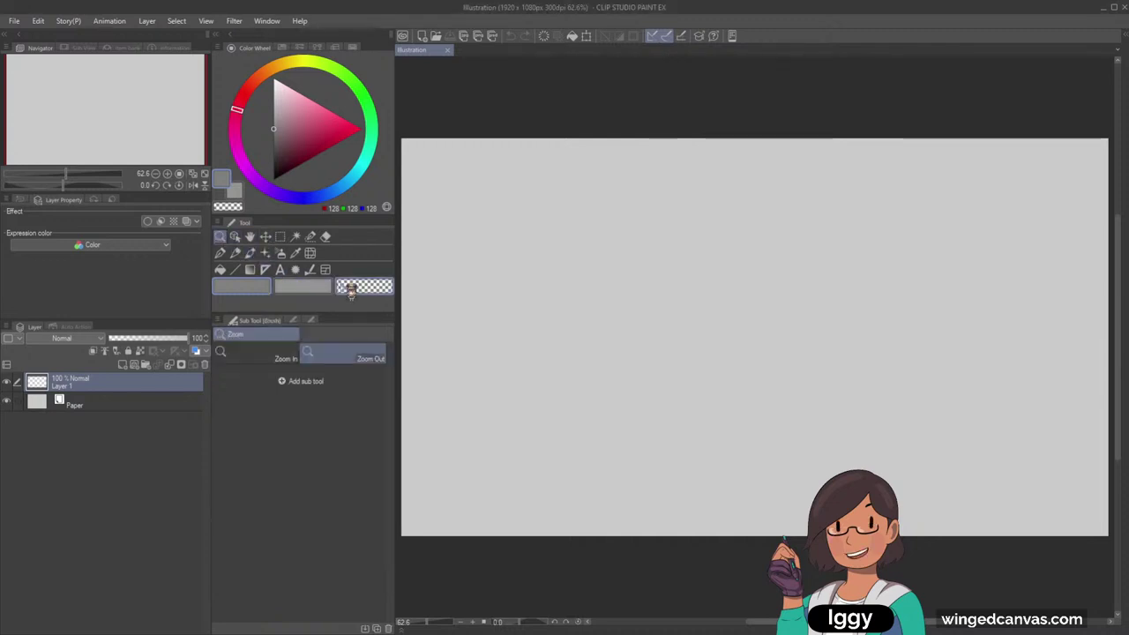
{"action": "left_click", "coordinate": [431, 161]}
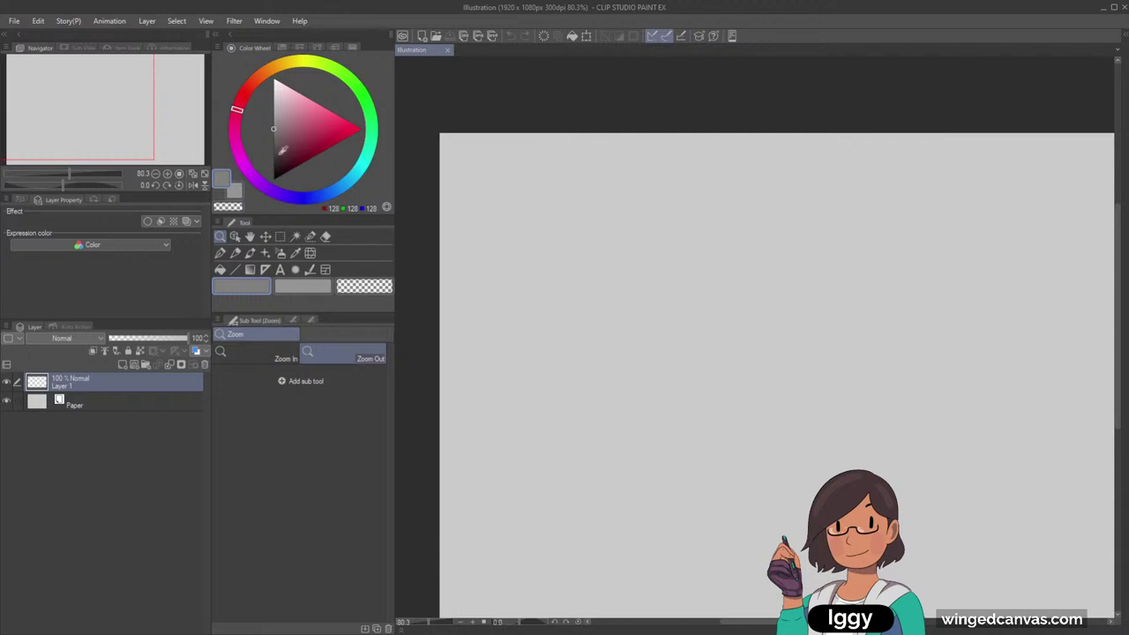
{"action": "left_click", "coordinate": [274, 155]}
{"action": "left_click", "coordinate": [251, 253]}
{"action": "left_click", "coordinate": [284, 453]}
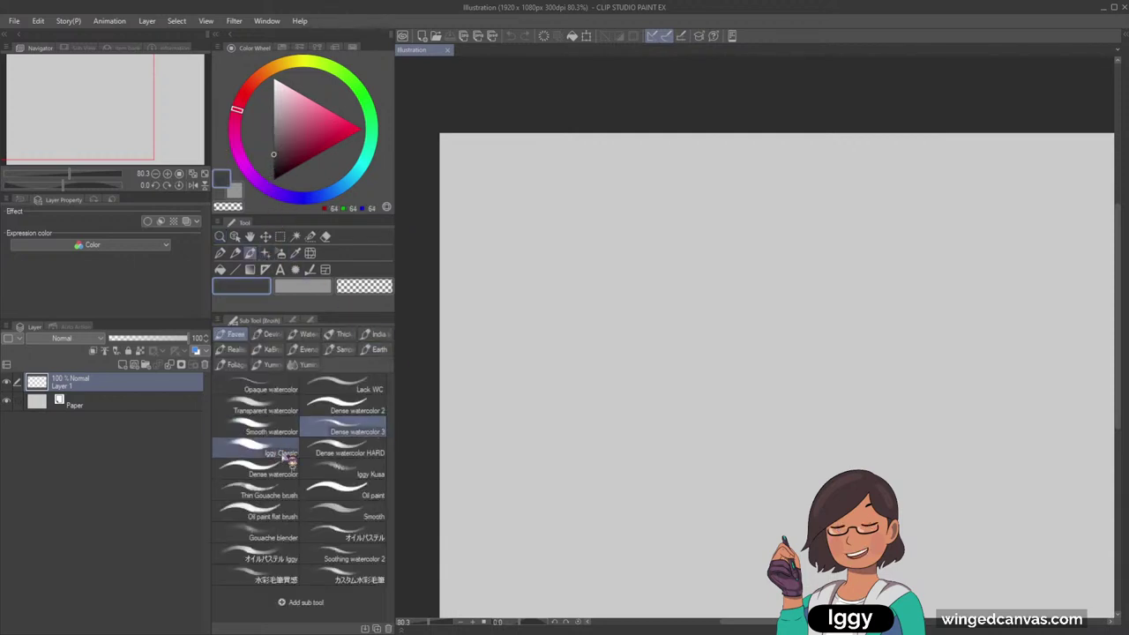
{"action": "left_click", "coordinate": [236, 253]}
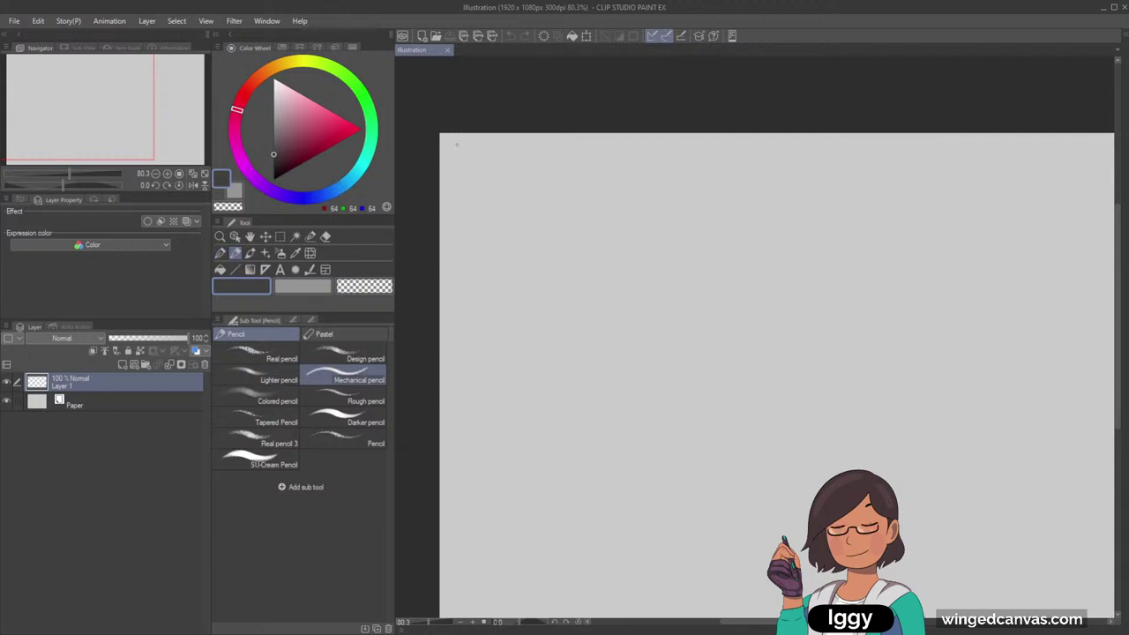
Handwrite the underlined title "Fabric Patterns" in the canvas's upper-left corner and shift it slightly down and right
{"action": "mouse_move", "coordinate": [456, 141]}
{"action": "left_mouse_down"}
{"action": "mouse_move", "coordinate": [456, 155]}
{"action": "mouse_move", "coordinate": [471, 157]}
{"action": "left_mouse_up"}
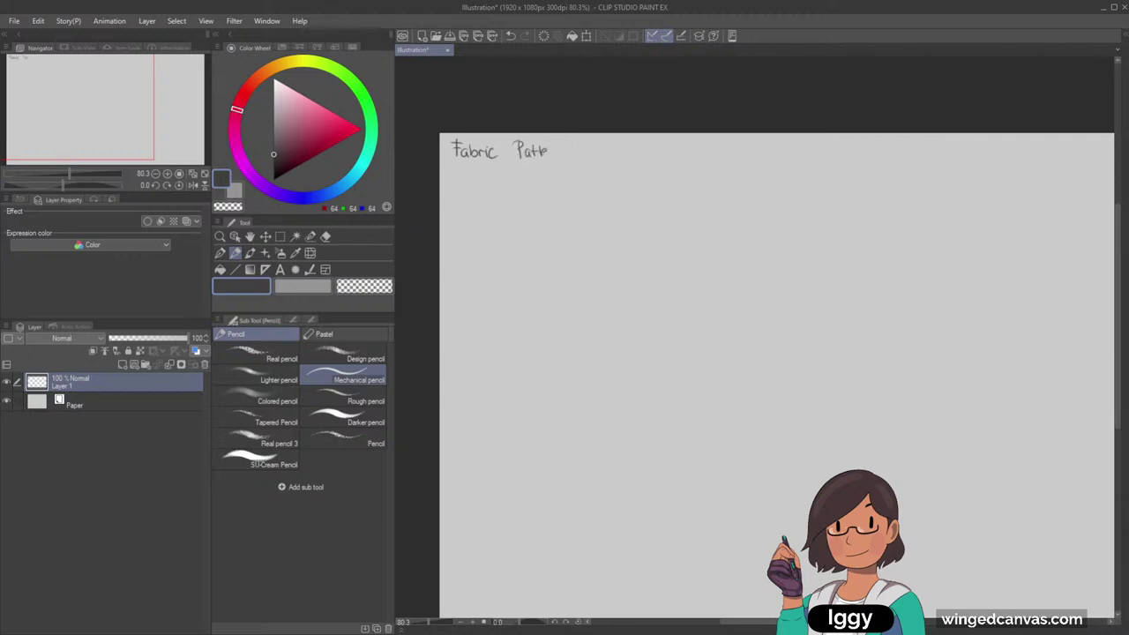
{"action": "left_click_drag", "start_coordinate": [563, 156], "coordinate": [572, 156]}
{"action": "mouse_move", "coordinate": [452, 163]}
{"action": "left_mouse_down"}
{"action": "mouse_move", "coordinate": [589, 159]}
{"action": "mouse_move", "coordinate": [476, 160]}
{"action": "mouse_move", "coordinate": [574, 162]}
{"action": "left_mouse_up"}
{"action": "key", "text": "ctrl+z"}
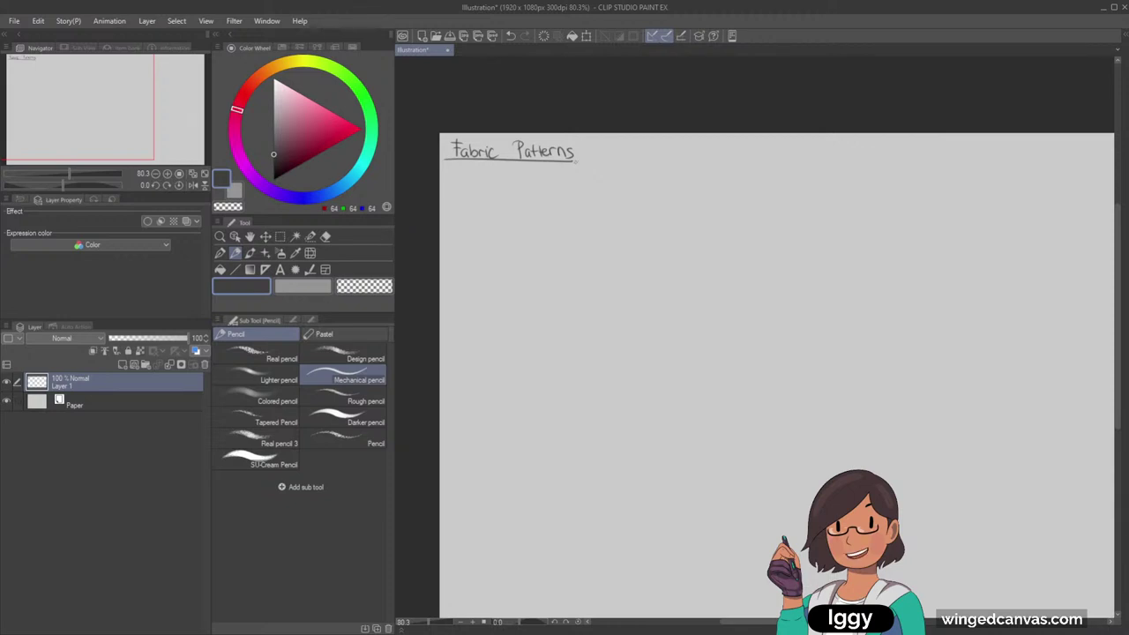
{"action": "key", "text": "k"}
{"action": "mouse_move", "coordinate": [558, 157]}
{"action": "left_mouse_down"}
{"action": "mouse_move", "coordinate": [577, 169]}
{"action": "mouse_move", "coordinate": [568, 162]}
{"action": "left_mouse_up"}
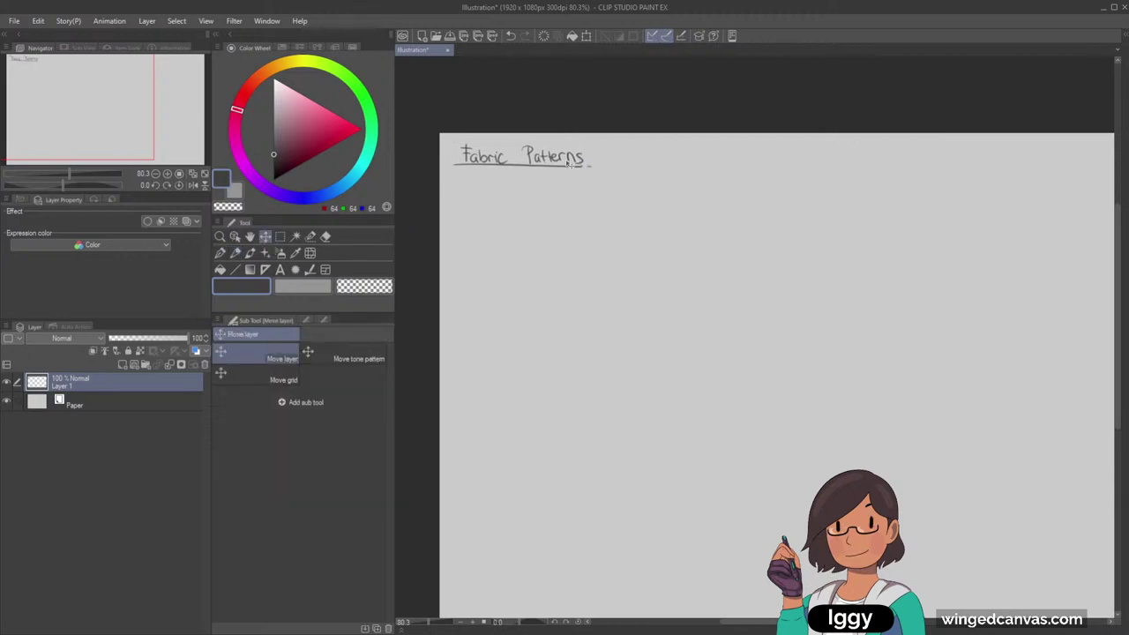
Handwrite two dashed list items, "Form" and "Shading", below the title with the Mechanical pencil
{"action": "left_click", "coordinate": [235, 253]}
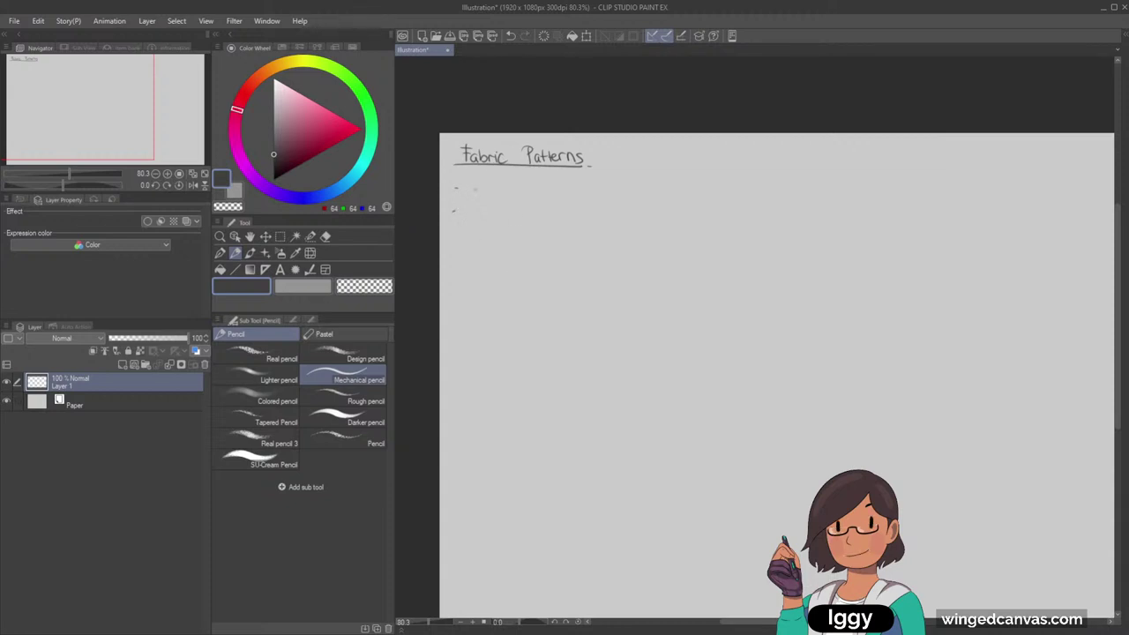
{"action": "mouse_move", "coordinate": [476, 178]}
{"action": "left_mouse_down"}
{"action": "mouse_move", "coordinate": [476, 194]}
{"action": "mouse_move", "coordinate": [485, 187]}
{"action": "left_mouse_up"}
{"action": "left_click_drag", "start_coordinate": [478, 210], "coordinate": [472, 220]}
{"action": "left_click_drag", "start_coordinate": [483, 208], "coordinate": [487, 220]}
{"action": "left_click_drag", "start_coordinate": [493, 213], "coordinate": [493, 220]}
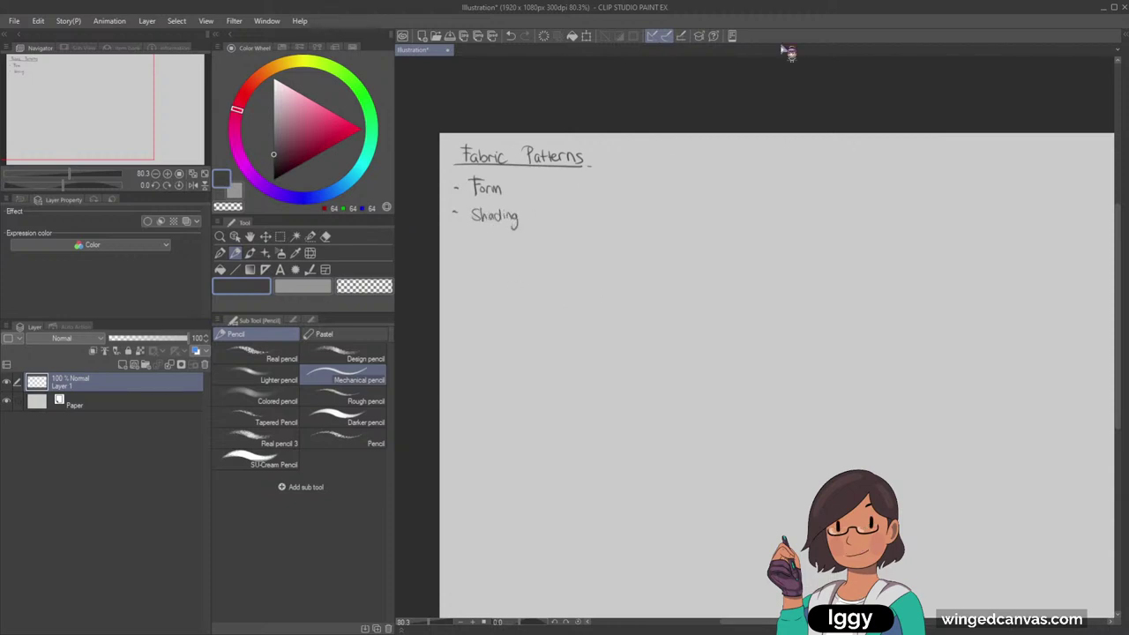
{"action": "left_click_drag", "start_coordinate": [527, 184], "coordinate": [536, 184]}
{"action": "mouse_move", "coordinate": [570, 187]}
{"action": "left_mouse_down"}
{"action": "mouse_move", "coordinate": [612, 184]}
{"action": "mouse_move", "coordinate": [573, 234]}
{"action": "left_mouse_up"}
{"action": "key", "text": "ctrl+z"}
Move the handwritten "Shading" item to the right of "Form" so it heads a second column
{"action": "left_click", "coordinate": [280, 236]}
{"action": "mouse_move", "coordinate": [446, 203]}
{"action": "left_mouse_down"}
{"action": "mouse_move", "coordinate": [547, 240]}
{"action": "mouse_move", "coordinate": [648, 208]}
{"action": "mouse_move", "coordinate": [622, 199]}
{"action": "mouse_move", "coordinate": [660, 196]}
{"action": "left_mouse_up"}
{"action": "left_click", "coordinate": [264, 236]}
{"action": "left_click", "coordinate": [551, 236]}
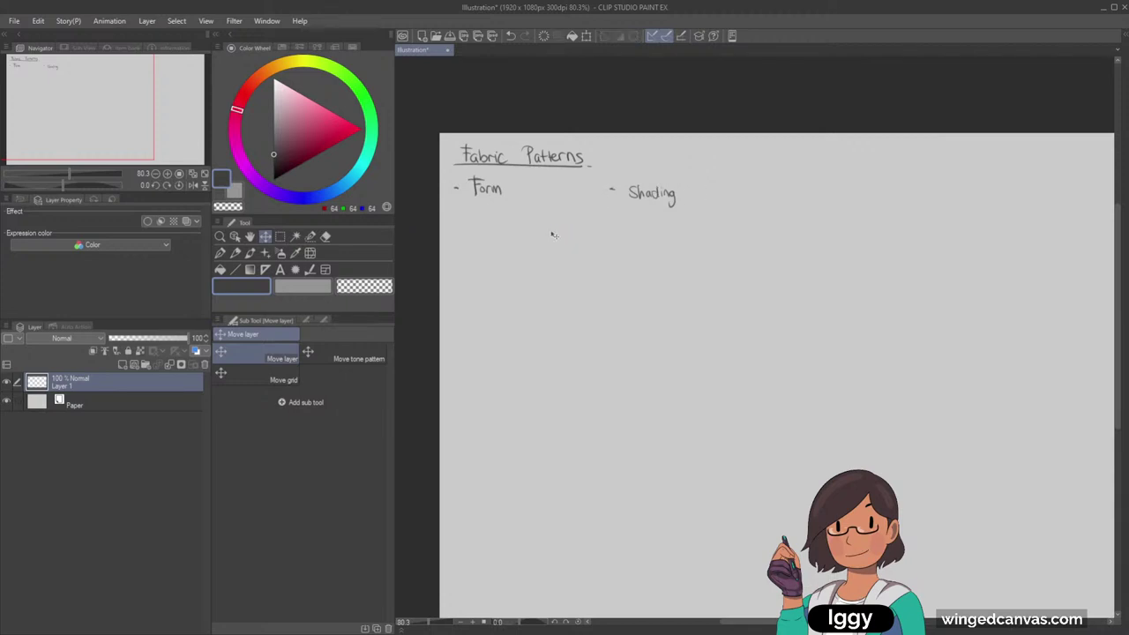
Handwrite the dashed items "shape" and "thickness" beneath "Form" with the Mechanical pencil
{"action": "left_click", "coordinate": [235, 252]}
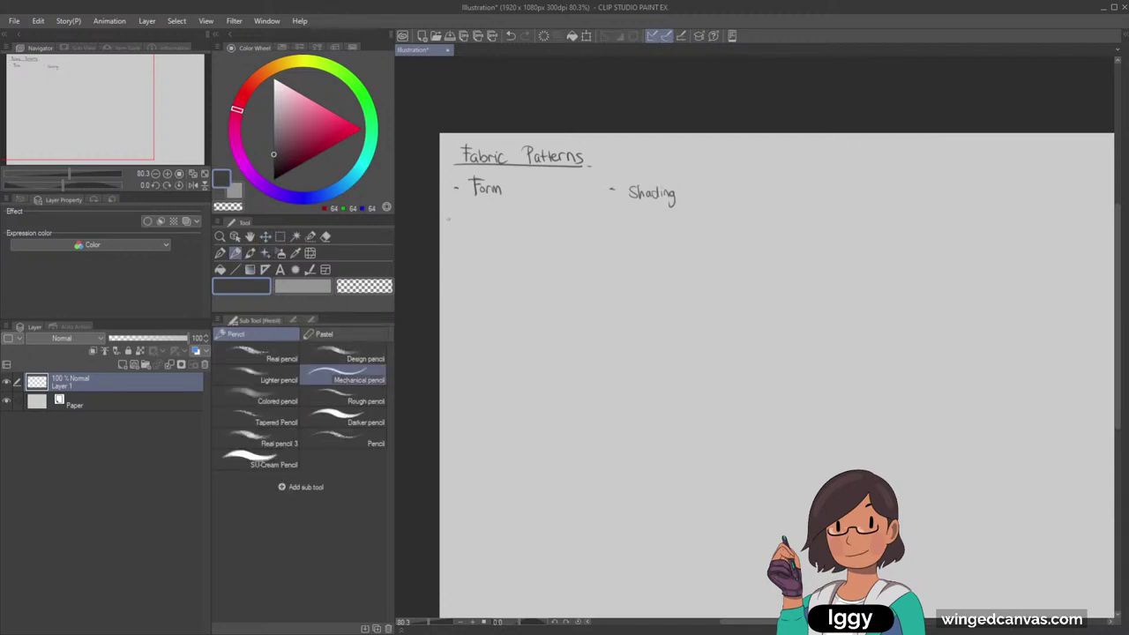
{"action": "mouse_move", "coordinate": [478, 212]}
{"action": "left_mouse_down"}
{"action": "mouse_move", "coordinate": [463, 232]}
{"action": "mouse_move", "coordinate": [477, 243]}
{"action": "left_mouse_up"}
{"action": "left_click_drag", "start_coordinate": [473, 235], "coordinate": [510, 245]}
{"action": "left_click_drag", "start_coordinate": [514, 242], "coordinate": [521, 243]}
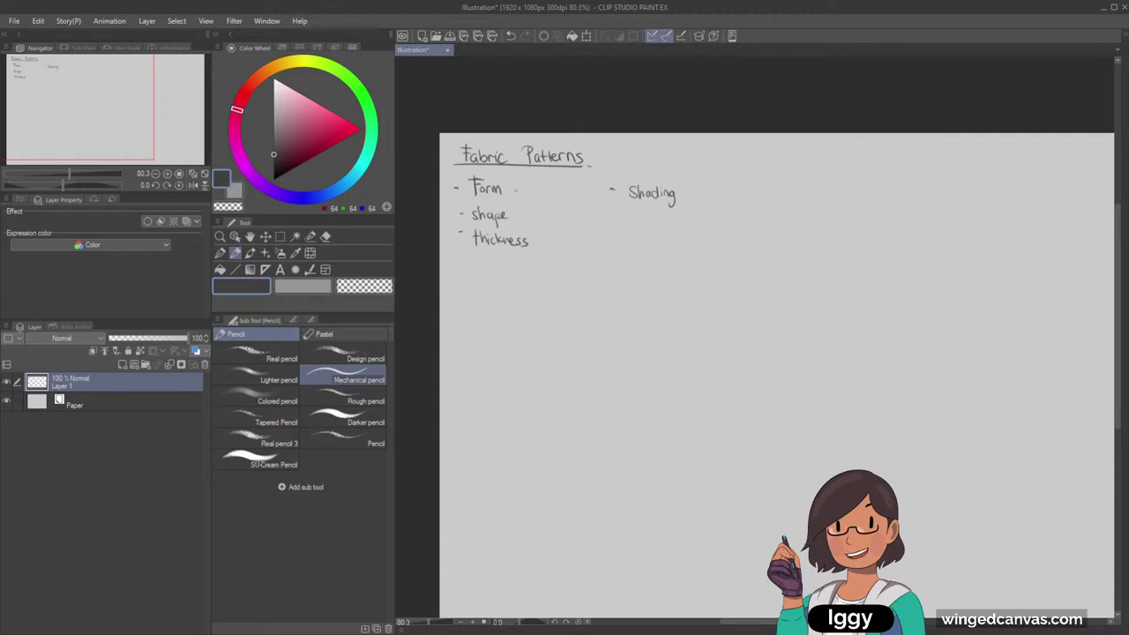
{"action": "left_click_drag", "start_coordinate": [498, 268], "coordinate": [477, 346]}
{"action": "left_click_drag", "start_coordinate": [504, 268], "coordinate": [500, 326]}
{"action": "left_click_drag", "start_coordinate": [533, 272], "coordinate": [524, 359]}
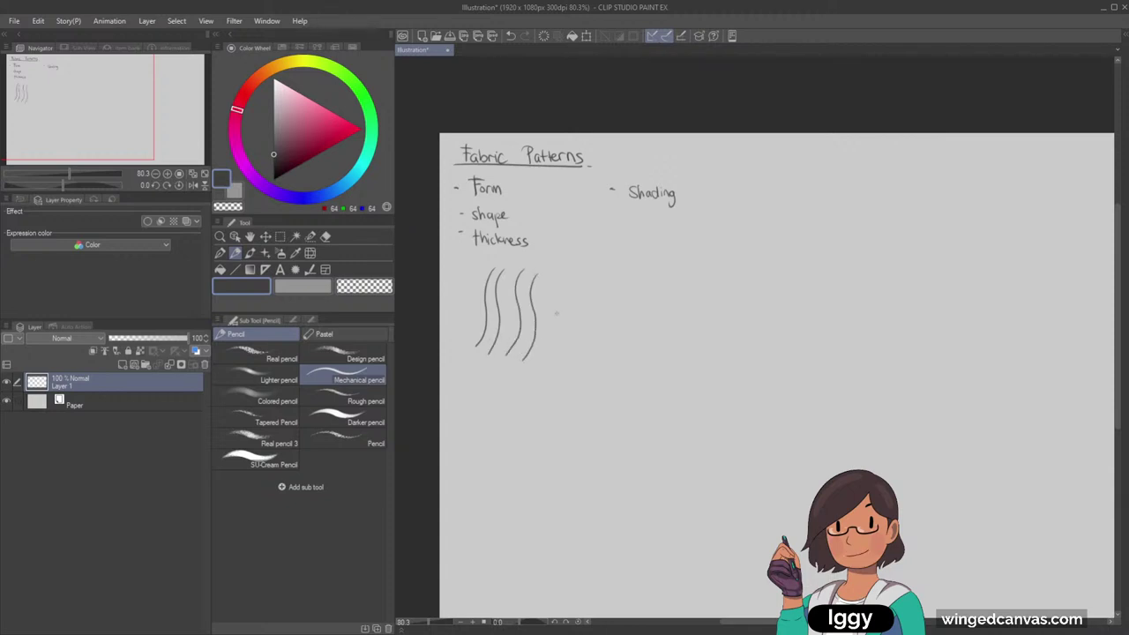
{"action": "left_click_drag", "start_coordinate": [470, 281], "coordinate": [559, 289]}
{"action": "key", "text": "ctrl+z"}
{"action": "key", "text": "ctrl+z"}
{"action": "key", "text": "ctrl+z"}
{"action": "key", "text": "ctrl+z"}
{"action": "key", "text": "ctrl+z"}
{"action": "key", "text": "ctrl+z"}
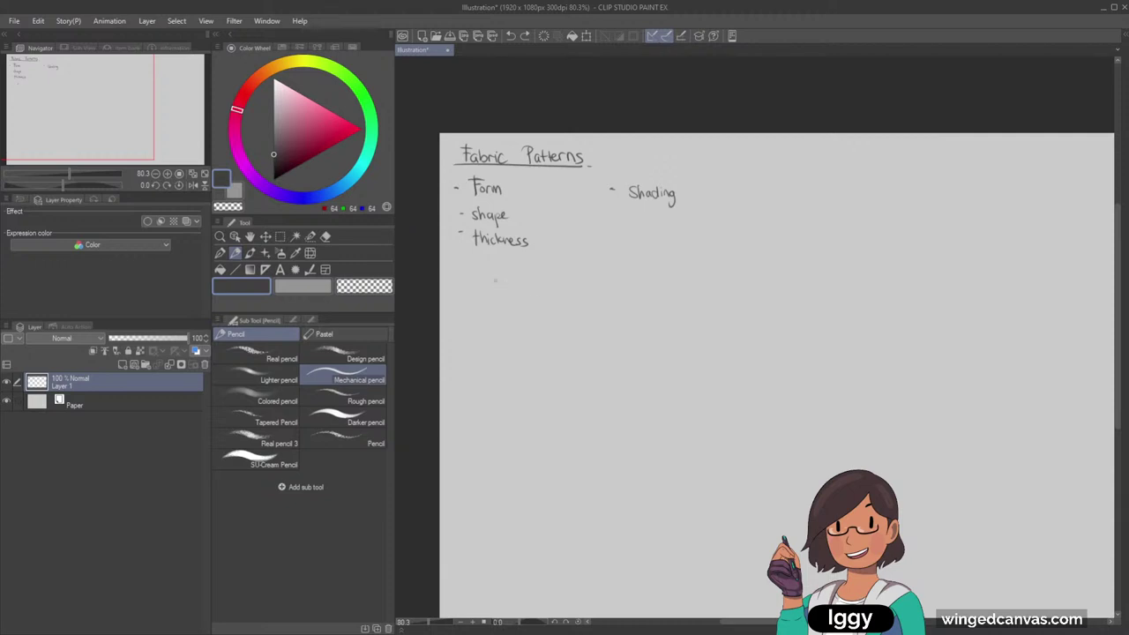
Sketch a small vertical braid below the "thickness" item
{"action": "mouse_move", "coordinate": [472, 276]}
{"action": "left_mouse_down"}
{"action": "mouse_move", "coordinate": [470, 357]}
{"action": "mouse_move", "coordinate": [486, 338]}
{"action": "left_mouse_up"}
{"action": "left_click_drag", "start_coordinate": [464, 281], "coordinate": [475, 302]}
{"action": "left_click_drag", "start_coordinate": [492, 303], "coordinate": [474, 333]}
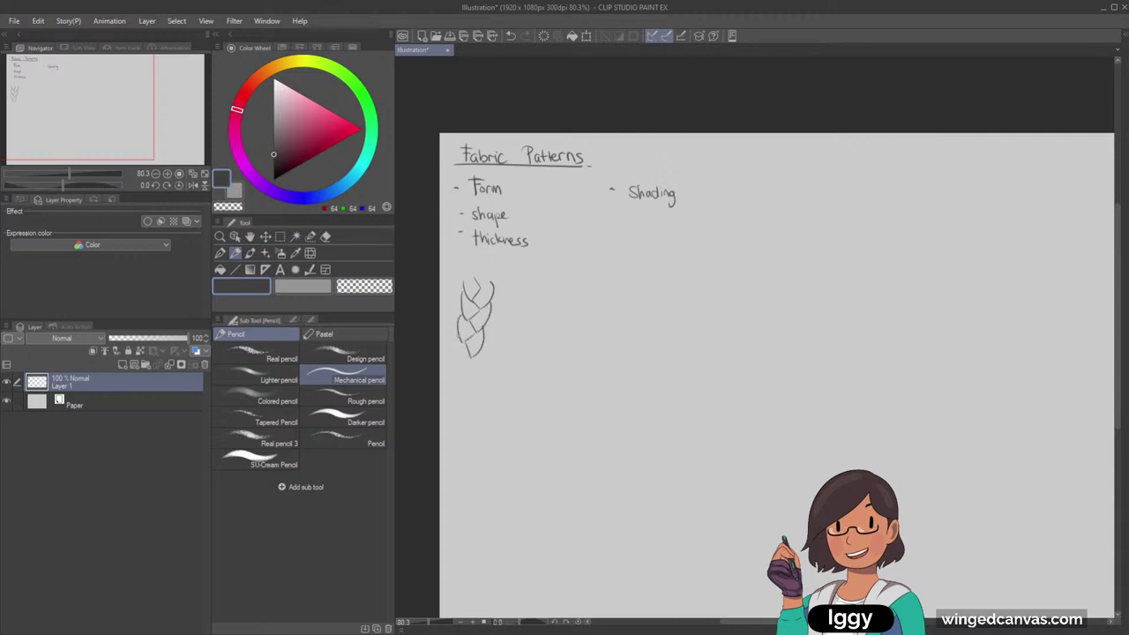
{"action": "key", "text": "b"}
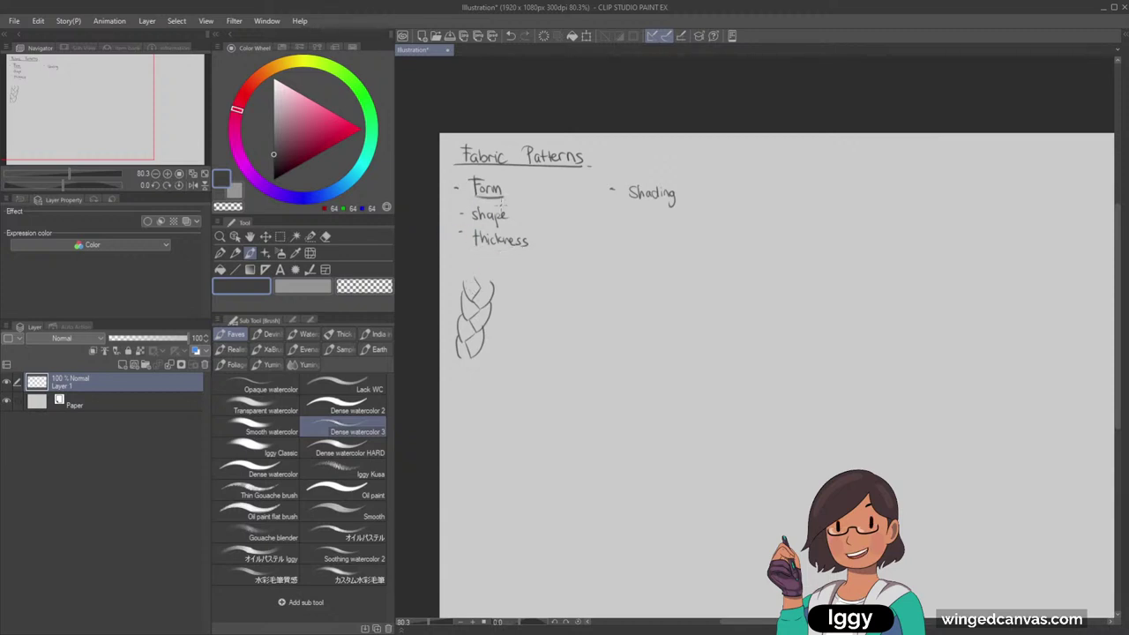
{"action": "mouse_move", "coordinate": [472, 223]}
{"action": "left_mouse_down"}
{"action": "mouse_move", "coordinate": [506, 221]}
{"action": "mouse_move", "coordinate": [528, 250]}
{"action": "left_mouse_up"}
{"action": "key", "text": "ctrl+z"}
{"action": "key", "text": "ctrl+z"}
Erase the braid sketch below the "thickness" item
{"action": "left_click", "coordinate": [325, 236]}
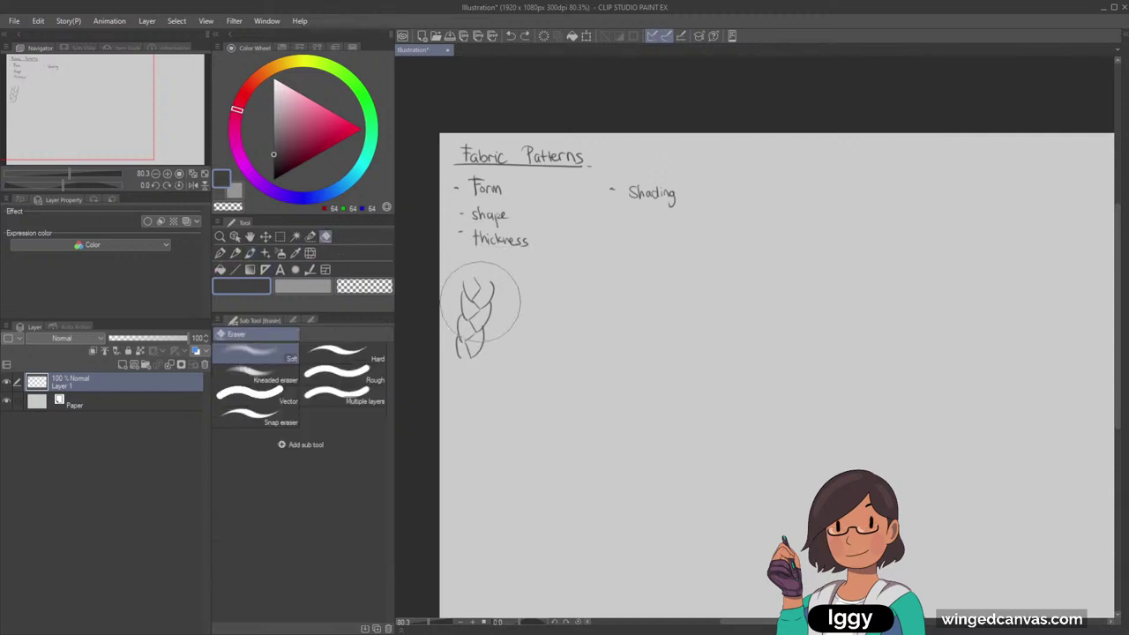
{"action": "mouse_move", "coordinate": [486, 300]}
{"action": "left_mouse_down"}
{"action": "mouse_move", "coordinate": [457, 313]}
{"action": "mouse_move", "coordinate": [455, 330]}
{"action": "mouse_move", "coordinate": [463, 293]}
{"action": "mouse_move", "coordinate": [481, 318]}
{"action": "mouse_move", "coordinate": [454, 365]}
{"action": "left_mouse_up"}
{"action": "left_click", "coordinate": [344, 355]}
{"action": "left_click", "coordinate": [235, 253]}
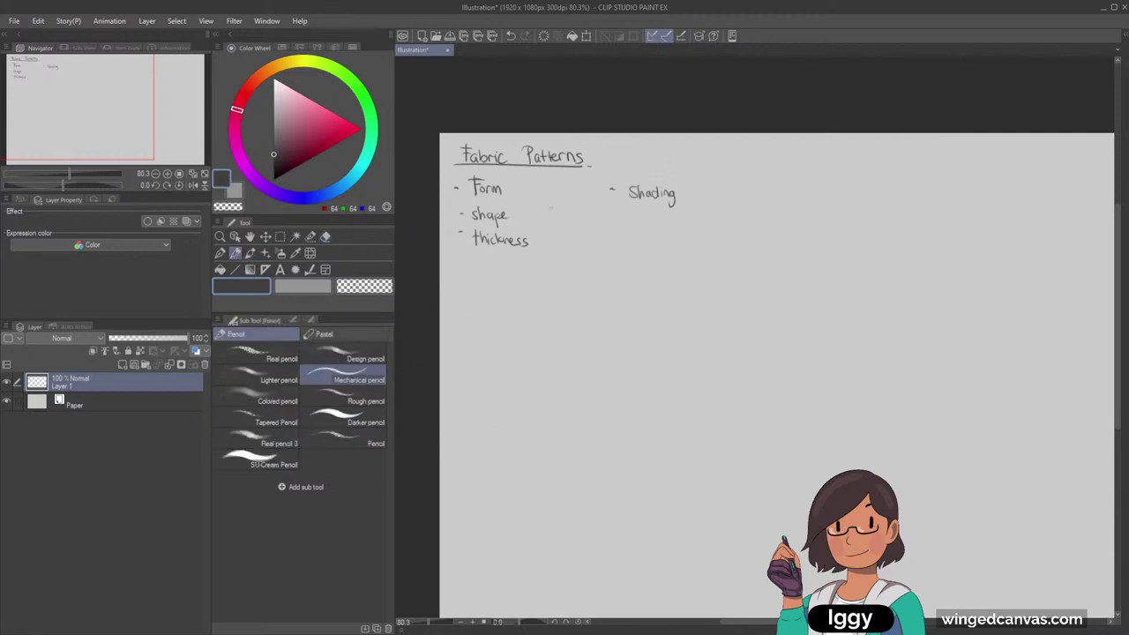
{"action": "mouse_move", "coordinate": [528, 213]}
{"action": "left_mouse_down"}
{"action": "mouse_move", "coordinate": [583, 215]}
{"action": "mouse_move", "coordinate": [577, 187]}
{"action": "mouse_move", "coordinate": [697, 209]}
{"action": "left_mouse_up"}
{"action": "key", "text": "ctrl+z"}
{"action": "key", "text": "ctrl+z"}
{"action": "key", "text": "ctrl+z"}
Select the "Shading" item, move it left closer to the "Form" column, and deselect it
{"action": "left_click", "coordinate": [280, 236]}
{"action": "left_click", "coordinate": [265, 236]}
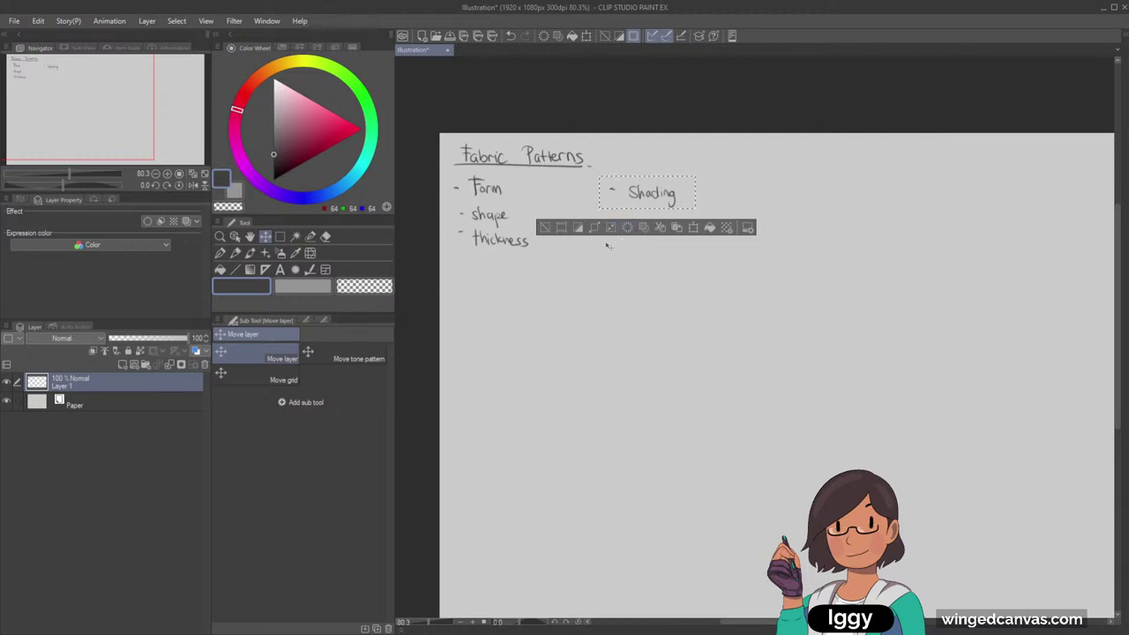
{"action": "left_click_drag", "start_coordinate": [653, 192], "coordinate": [614, 193]}
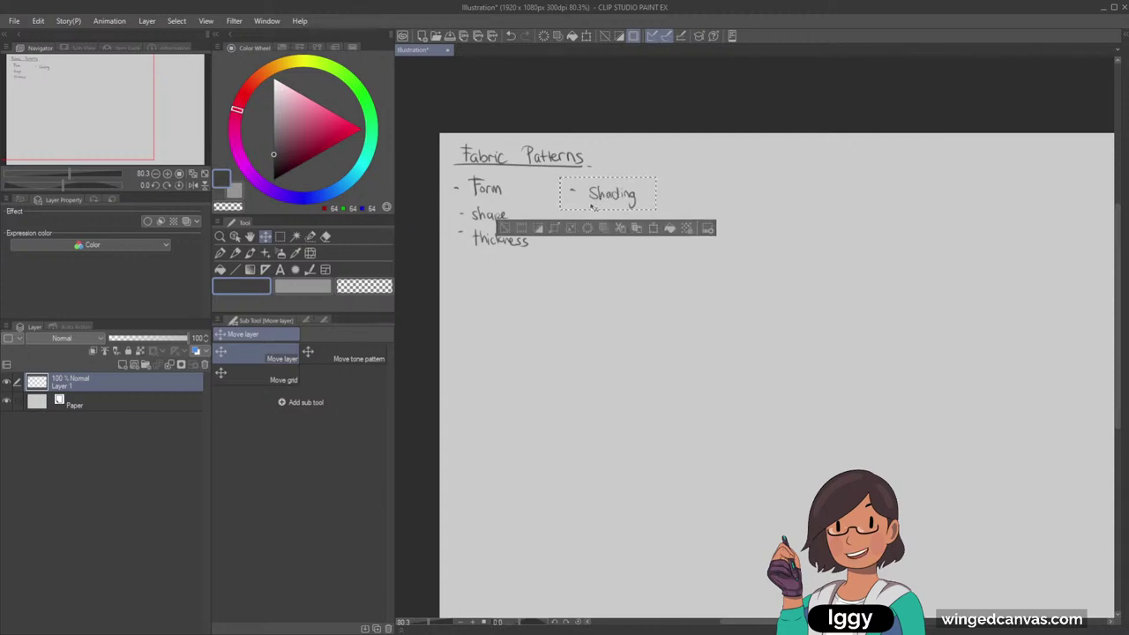
{"action": "left_click", "coordinate": [504, 229]}
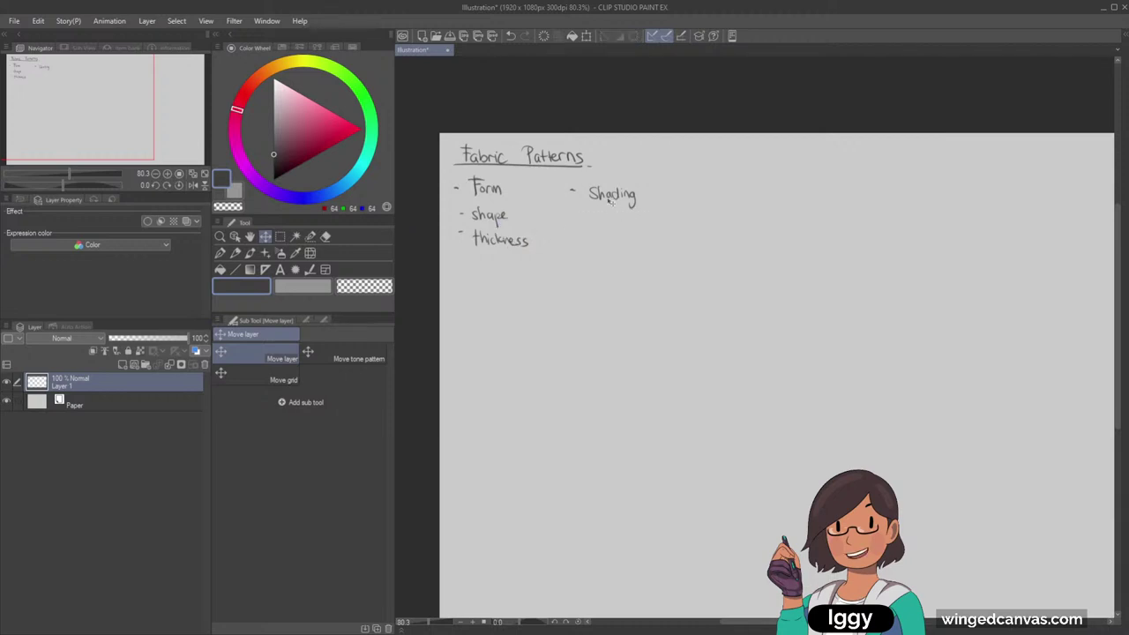
Nudge the "Shading" item slightly up and left to line it up with "Form", and clear the selection
{"action": "left_click", "coordinate": [280, 236]}
{"action": "left_click_drag", "start_coordinate": [566, 175], "coordinate": [644, 215]}
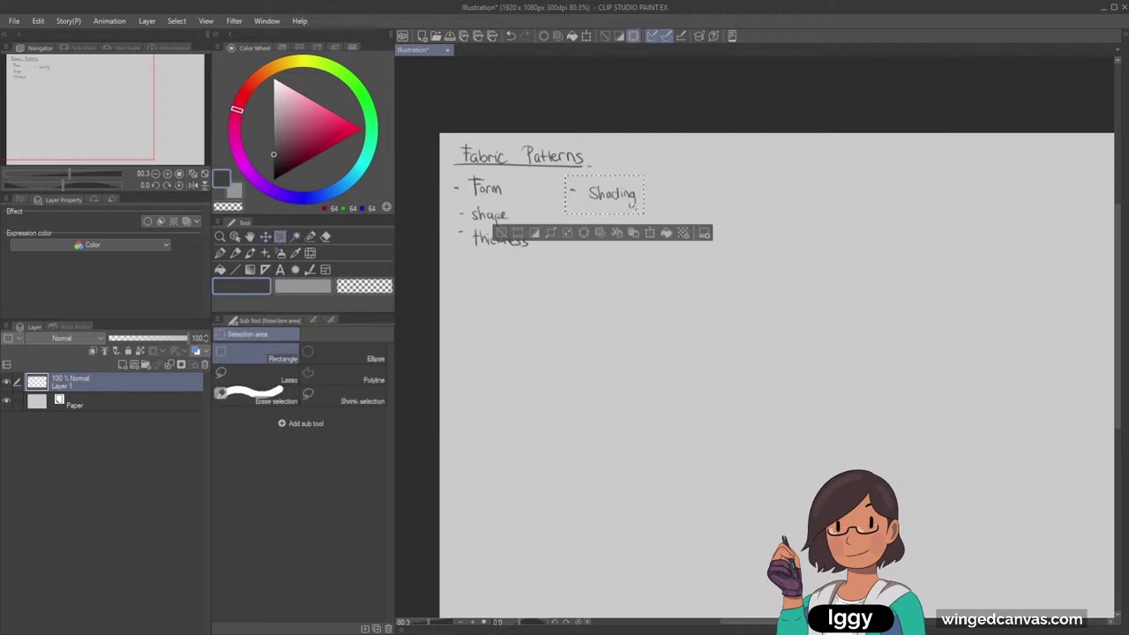
{"action": "left_click", "coordinate": [265, 236]}
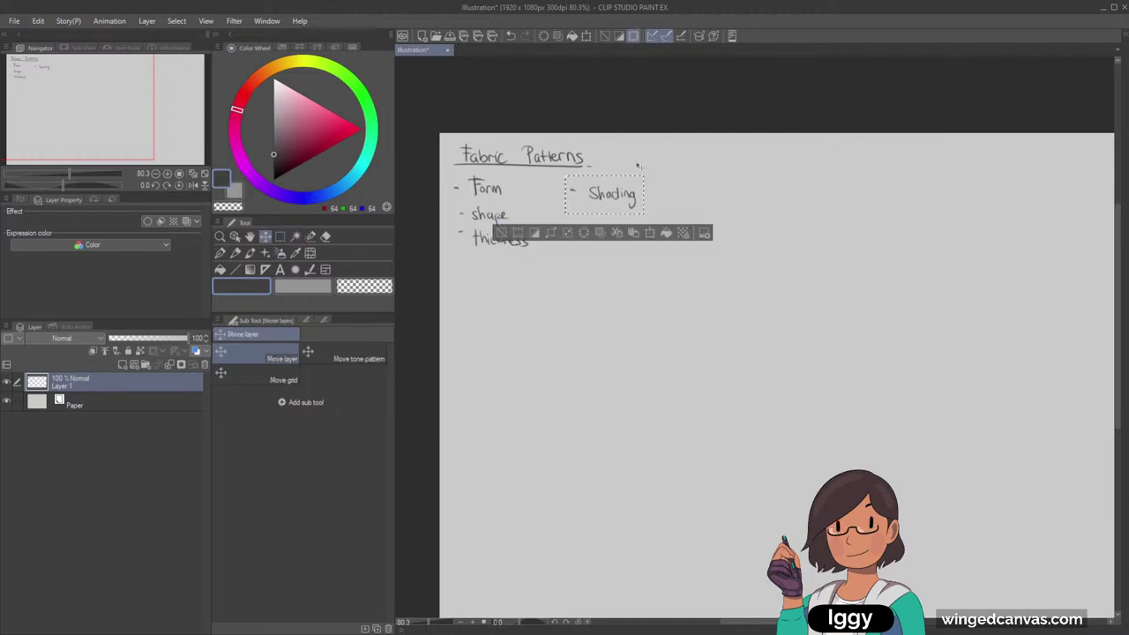
{"action": "left_click_drag", "start_coordinate": [621, 201], "coordinate": [619, 200]}
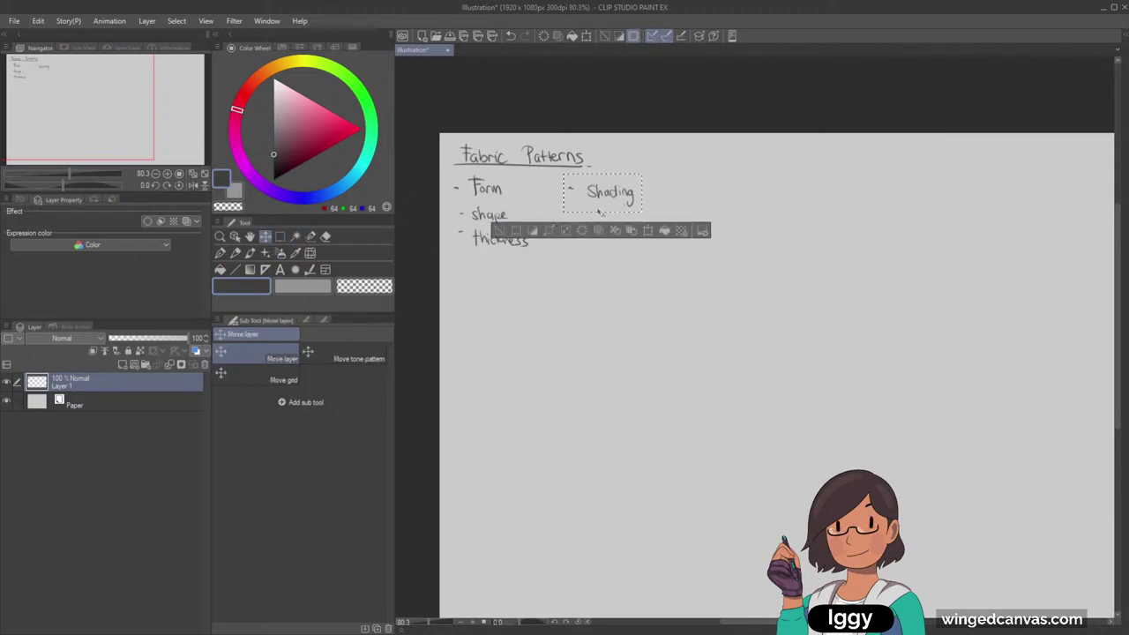
{"action": "left_click", "coordinate": [500, 232]}
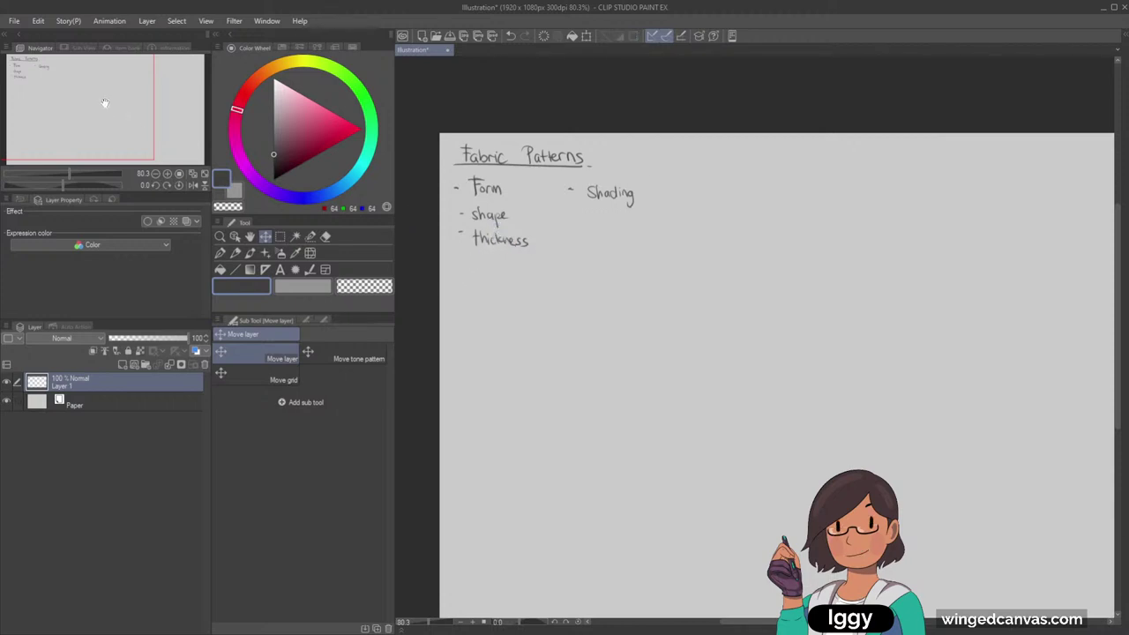
Underline the handwritten words "Form" and "Shading" with the Mechanical pencil
{"action": "left_click_drag", "start_coordinate": [105, 104], "coordinate": [110, 117]}
{"action": "left_click", "coordinate": [236, 253]}
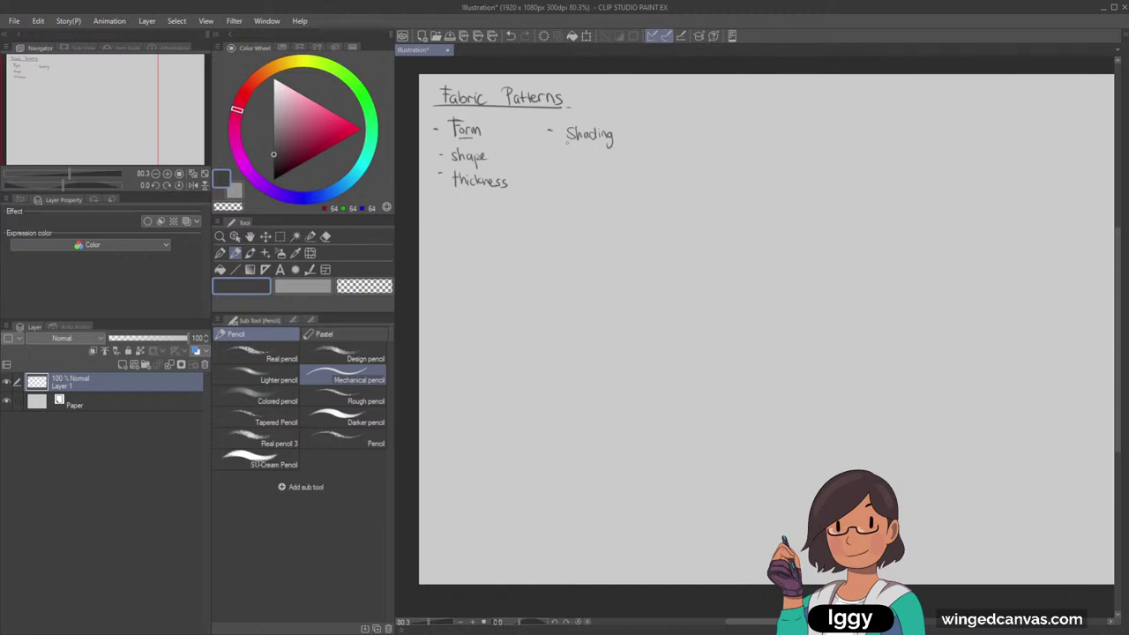
{"action": "left_click_drag", "start_coordinate": [567, 142], "coordinate": [615, 141]}
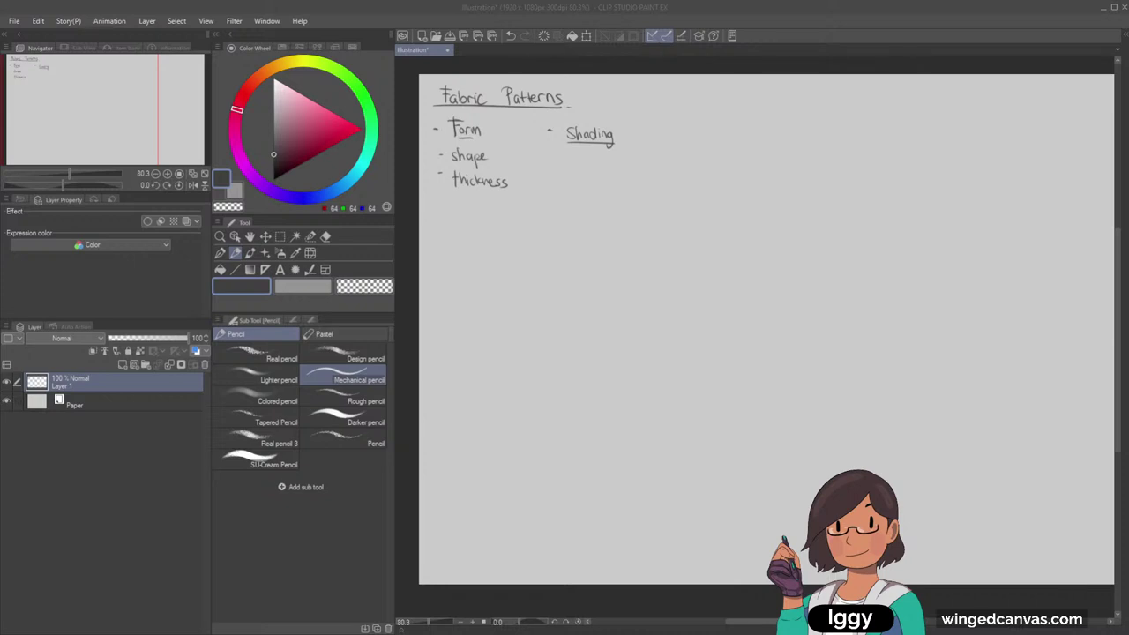
Handwrite the underlined heading "Flannel / Shape Pattern" below the "thickness" item
{"action": "left_click", "coordinate": [352, 303]}
{"action": "left_click", "coordinate": [237, 254]}
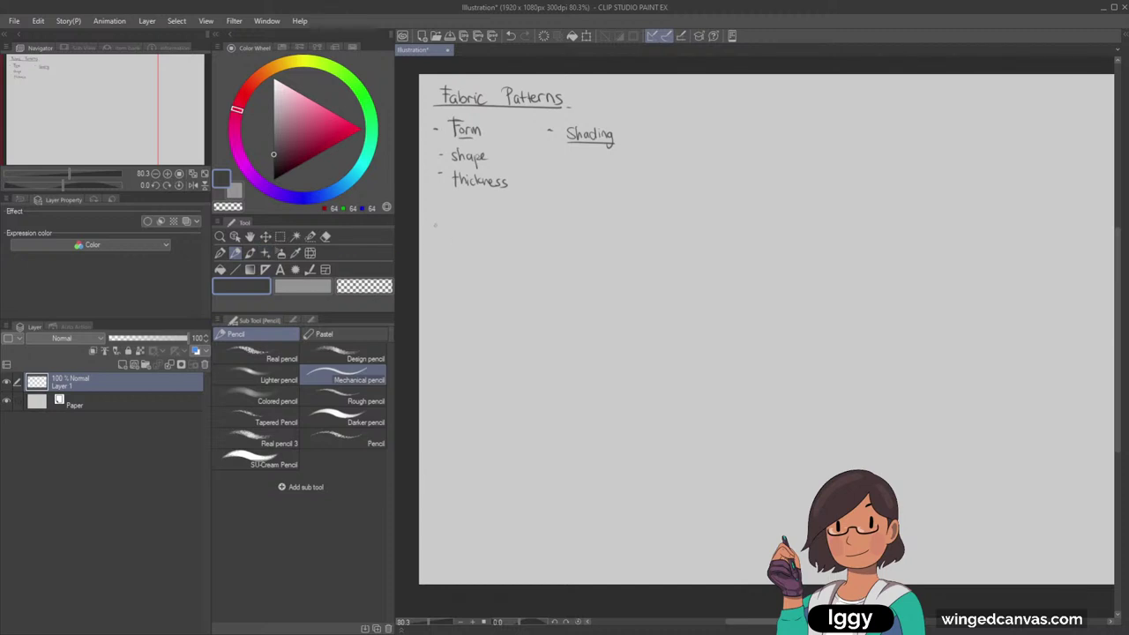
{"action": "mouse_move", "coordinate": [436, 221]}
{"action": "left_mouse_down"}
{"action": "mouse_move", "coordinate": [436, 244]}
{"action": "mouse_move", "coordinate": [469, 238]}
{"action": "left_mouse_up"}
{"action": "key", "text": "ctrl+z"}
{"action": "left_click_drag", "start_coordinate": [470, 235], "coordinate": [496, 232]}
{"action": "left_click", "coordinate": [495, 237]}
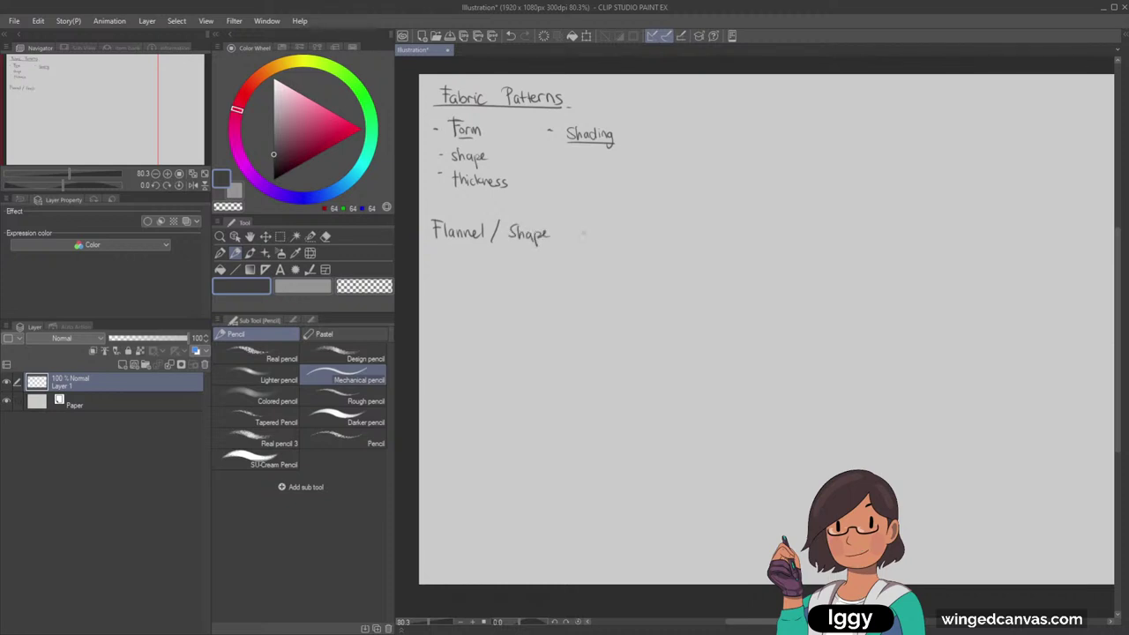
{"action": "left_click_drag", "start_coordinate": [567, 226], "coordinate": [572, 233]}
{"action": "left_click_drag", "start_coordinate": [579, 232], "coordinate": [613, 238]}
{"action": "left_click_drag", "start_coordinate": [436, 245], "coordinate": [619, 241]}
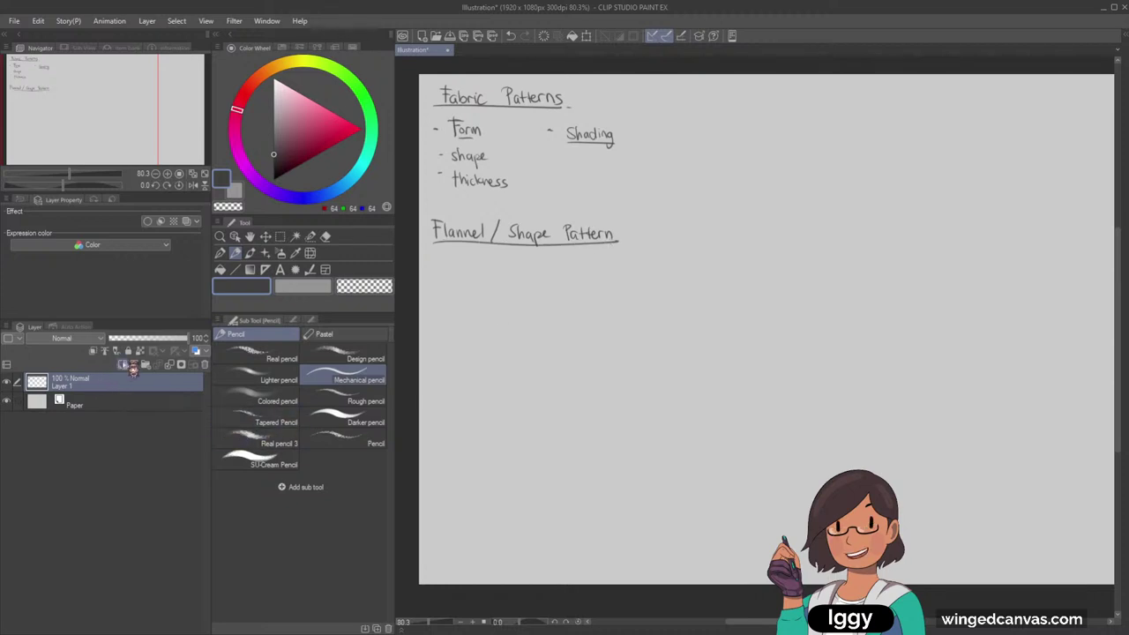
Add a new layer beneath the handwritten notes layer and choose the G-pen
{"action": "left_click", "coordinate": [123, 365]}
{"action": "left_click_drag", "start_coordinate": [112, 403], "coordinate": [112, 413]}
{"action": "left_click", "coordinate": [222, 253]}
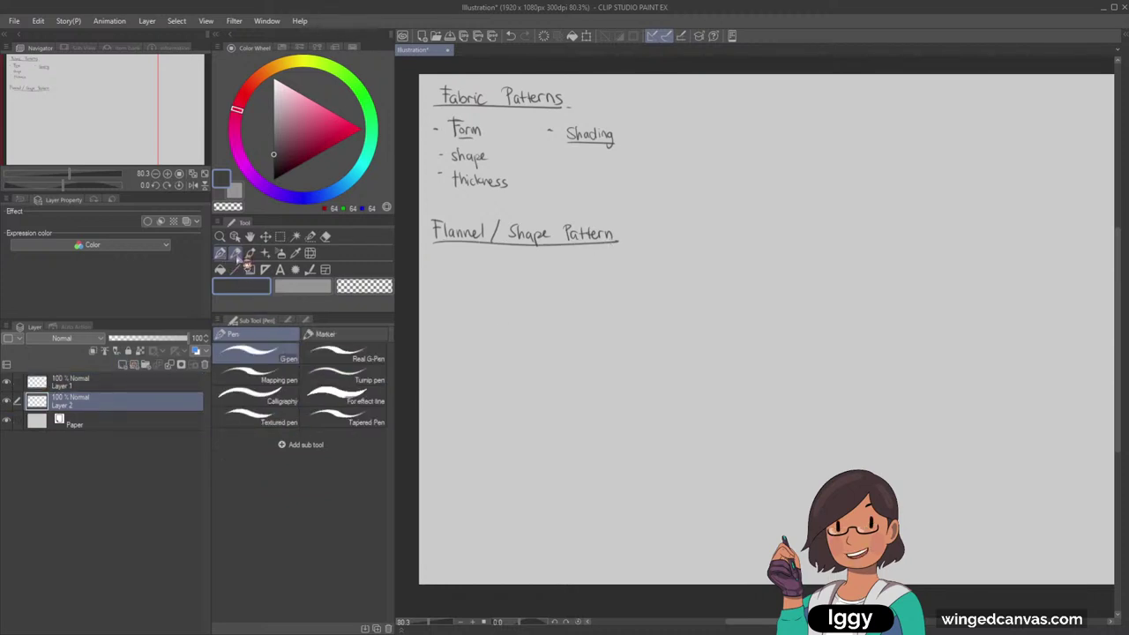
{"action": "left_click", "coordinate": [237, 254]}
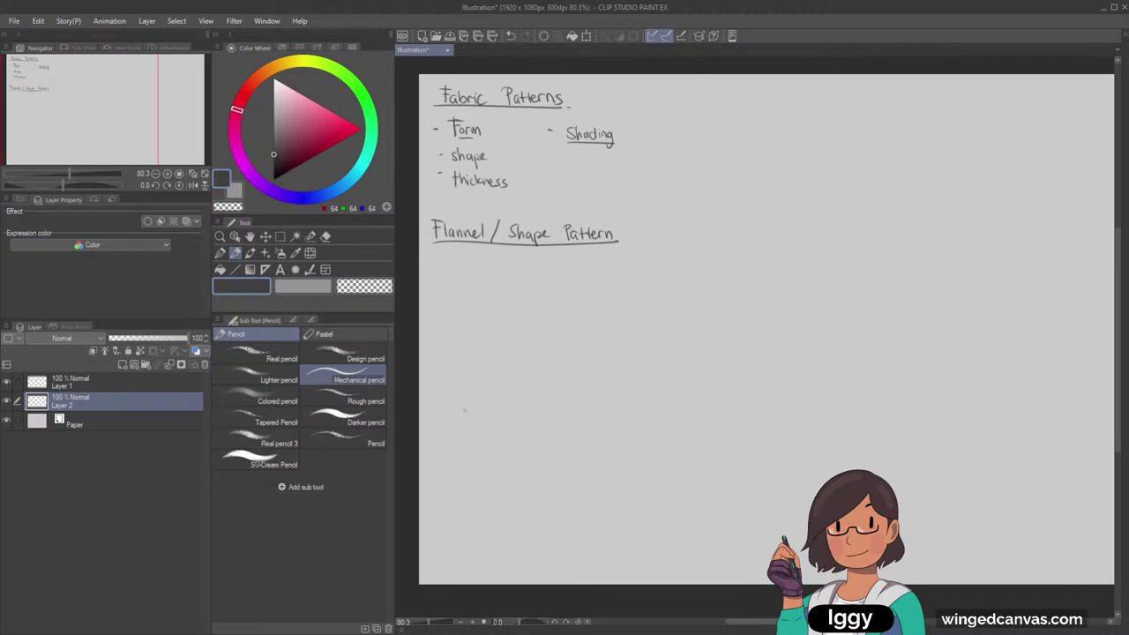
{"action": "left_click", "coordinate": [221, 253]}
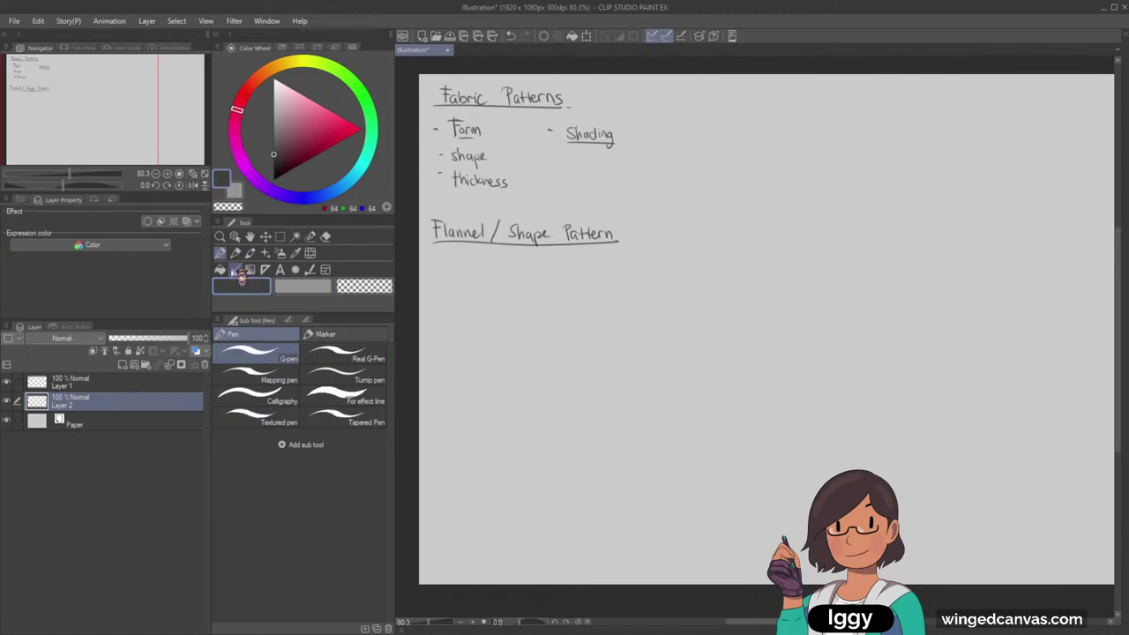
{"action": "left_click", "coordinate": [279, 236]}
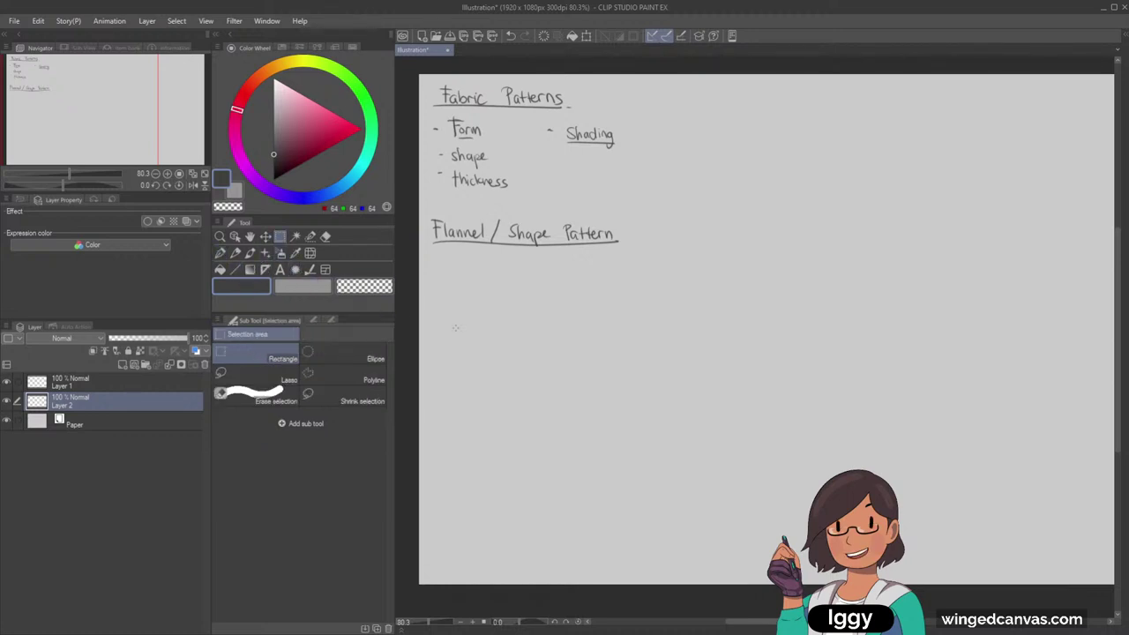
{"action": "left_click", "coordinate": [220, 253]}
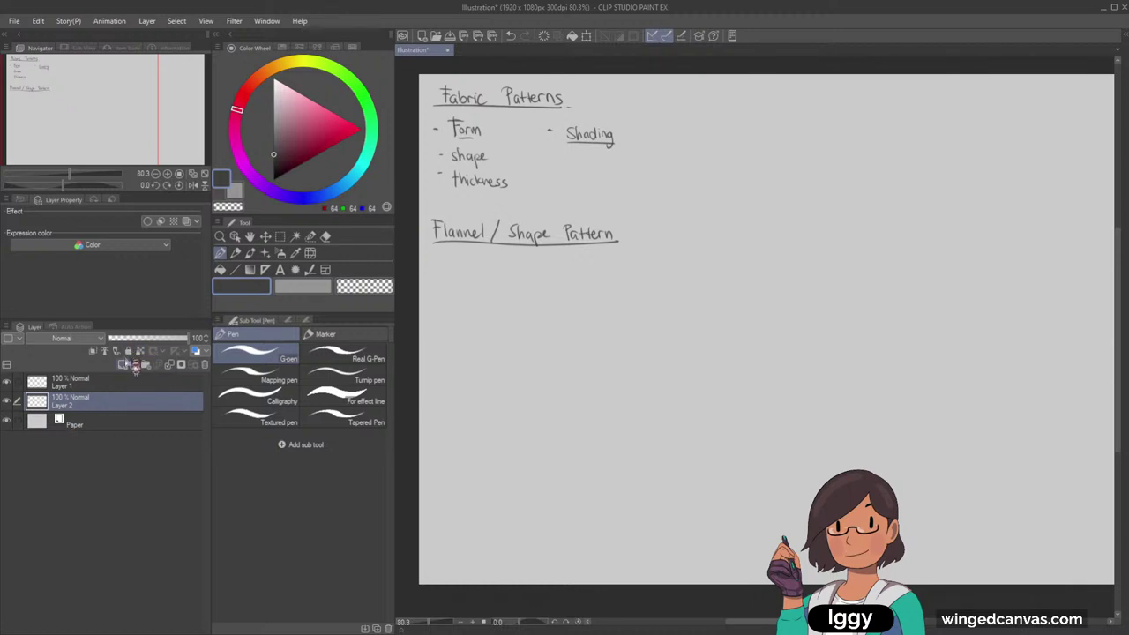
Mix a crimson red with RGB values of about 211, 50, 79 as the main drawing colour
{"action": "left_click", "coordinate": [7, 382]}
{"action": "left_click", "coordinate": [7, 382]}
{"action": "left_click", "coordinate": [321, 112]}
{"action": "left_click", "coordinate": [236, 122]}
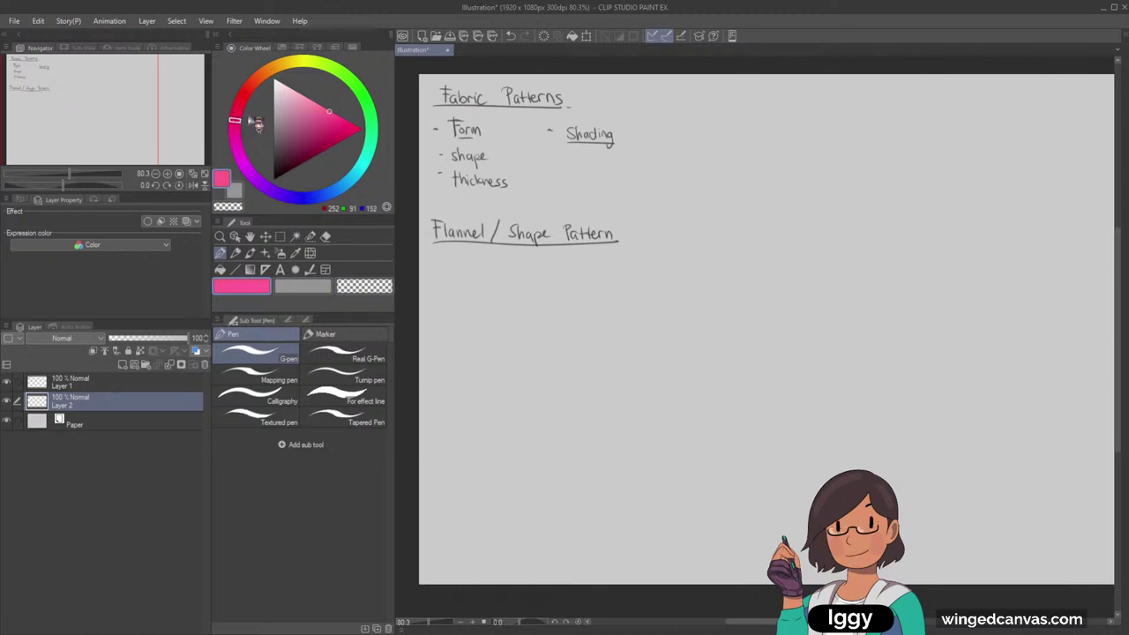
{"action": "left_click", "coordinate": [325, 128]}
{"action": "left_click", "coordinate": [236, 110]}
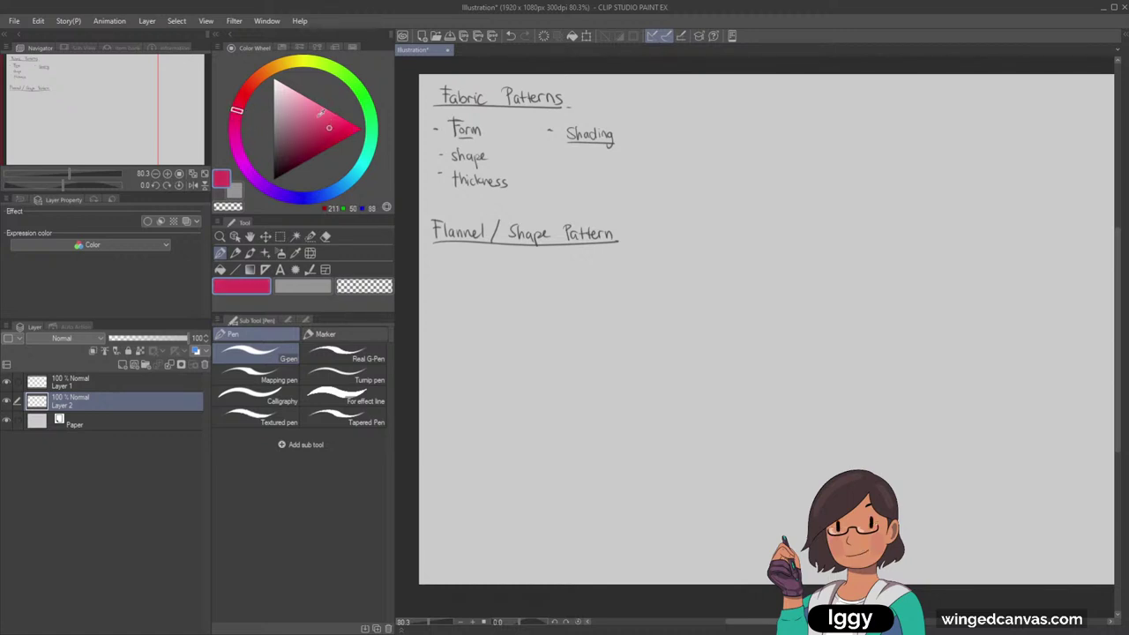
{"action": "left_click_drag", "start_coordinate": [458, 271], "coordinate": [443, 345]}
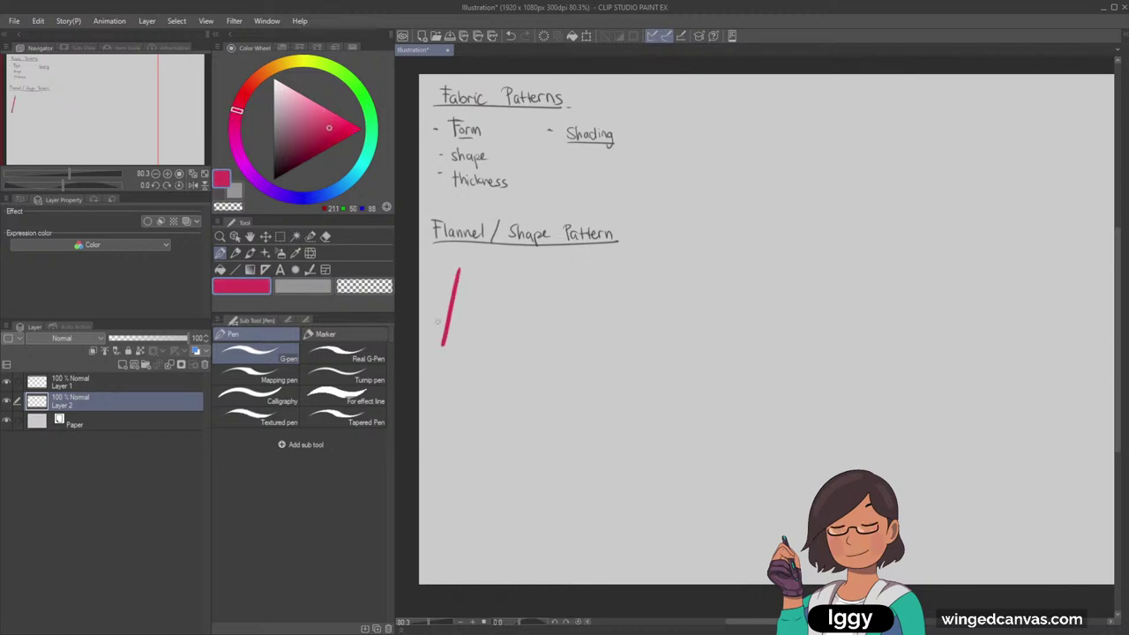
{"action": "left_click", "coordinate": [238, 106]}
{"action": "key", "text": "ctrl+z"}
Outline a wavy, flag-shaped piece of fabric in crimson beneath the "Flannel / Shape Pattern" heading
{"action": "left_click_drag", "start_coordinate": [460, 267], "coordinate": [449, 344]}
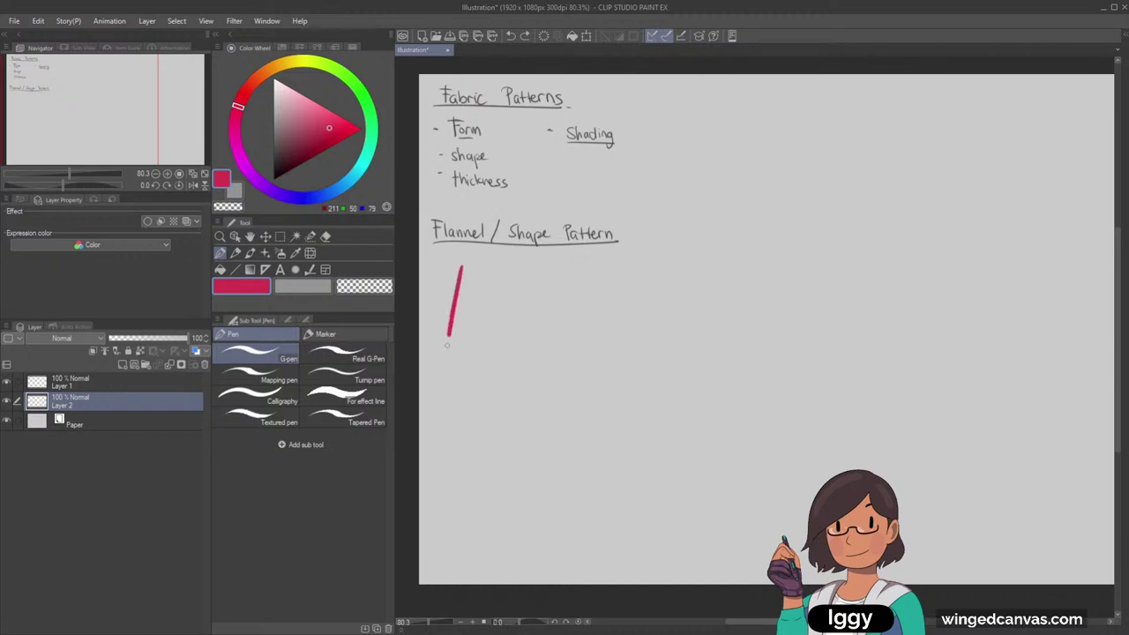
{"action": "mouse_move", "coordinate": [461, 262]}
{"action": "left_mouse_down"}
{"action": "mouse_move", "coordinate": [493, 263]}
{"action": "mouse_move", "coordinate": [554, 294]}
{"action": "mouse_move", "coordinate": [607, 288]}
{"action": "left_mouse_up"}
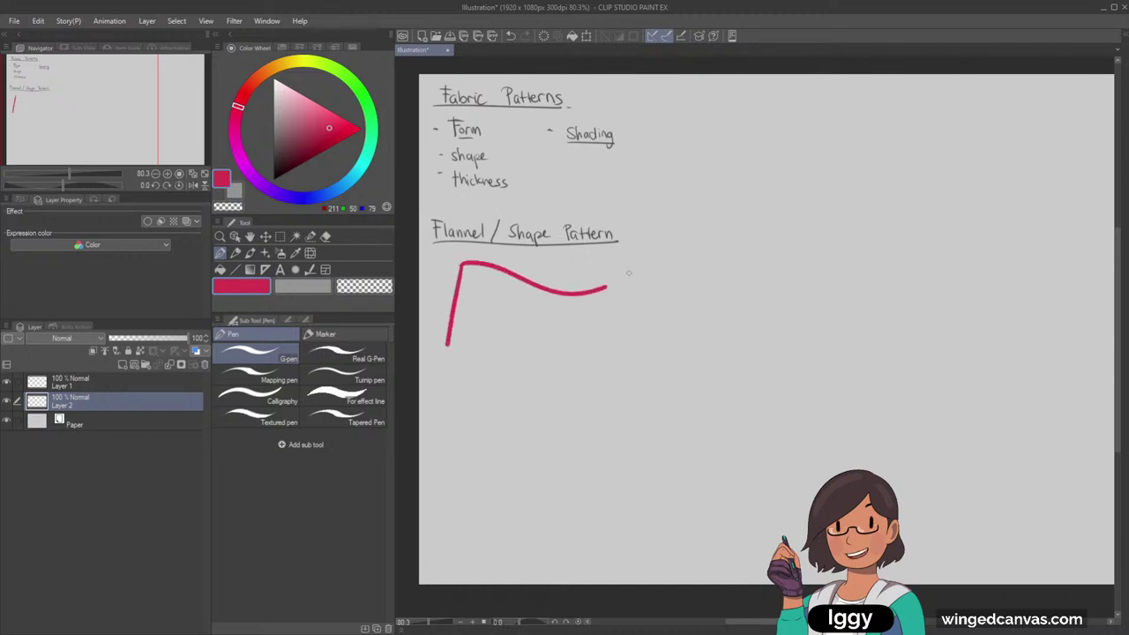
{"action": "mouse_move", "coordinate": [446, 345]}
{"action": "left_mouse_down"}
{"action": "mouse_move", "coordinate": [573, 394]}
{"action": "mouse_move", "coordinate": [620, 379]}
{"action": "mouse_move", "coordinate": [619, 367]}
{"action": "mouse_move", "coordinate": [496, 353]}
{"action": "mouse_move", "coordinate": [576, 375]}
{"action": "mouse_move", "coordinate": [625, 360]}
{"action": "left_mouse_up"}
{"action": "key", "text": "ctrl+z"}
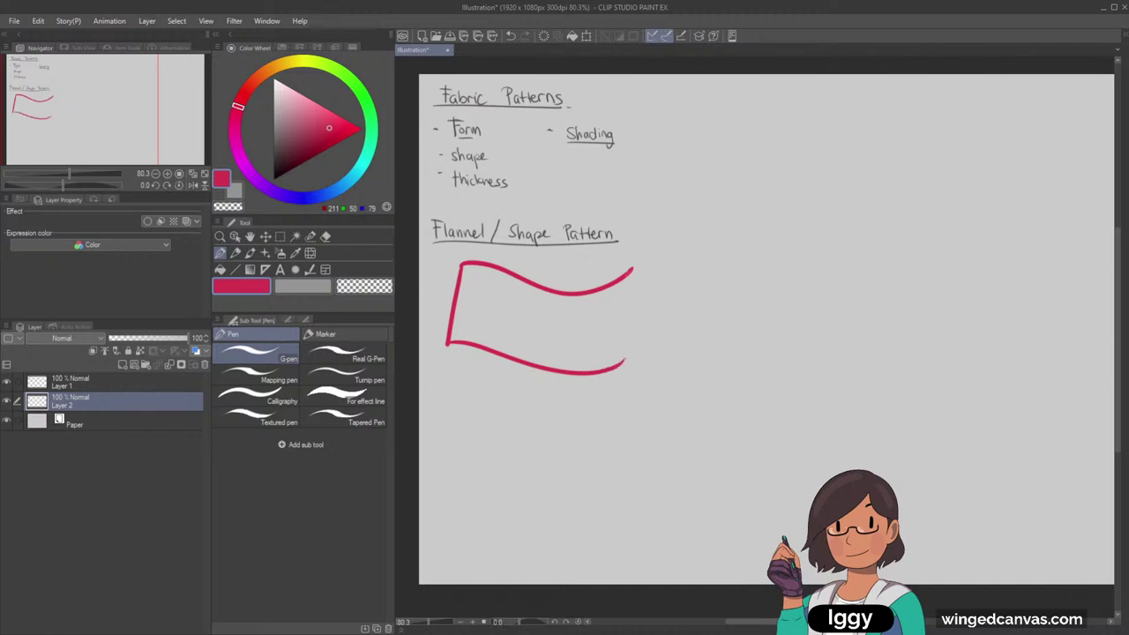
{"action": "left_click_drag", "start_coordinate": [632, 267], "coordinate": [624, 364]}
Fill the outlined fabric shape with crimson and tidy its edge using the G-pen in transparent colour
{"action": "left_click", "coordinate": [220, 269]}
{"action": "left_click", "coordinate": [515, 318]}
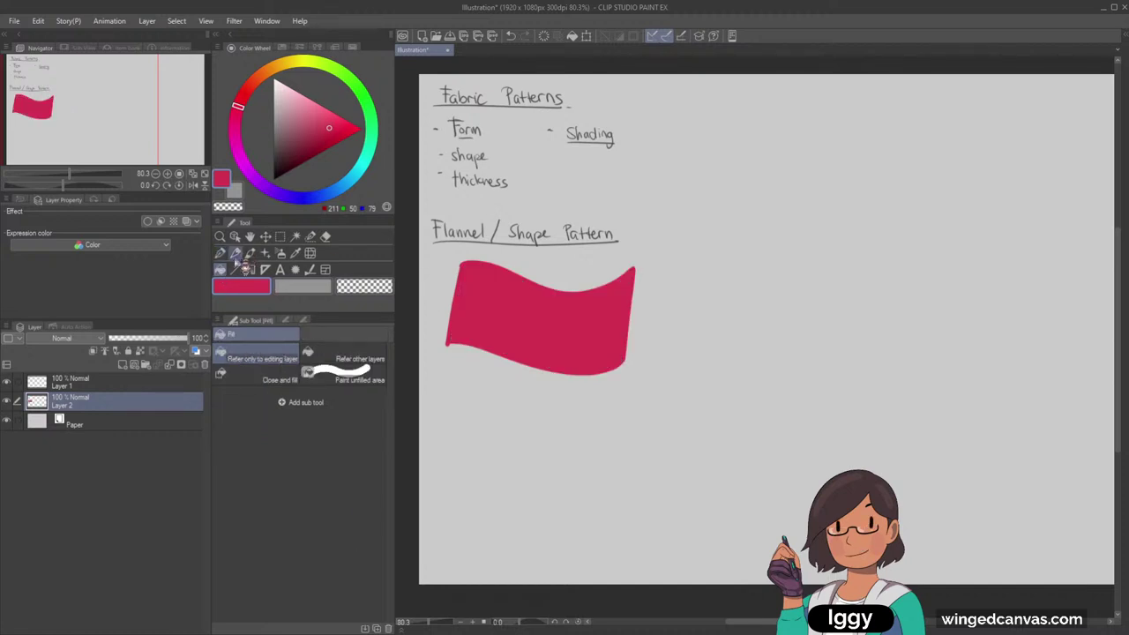
{"action": "left_click", "coordinate": [221, 253]}
{"action": "left_click", "coordinate": [357, 291]}
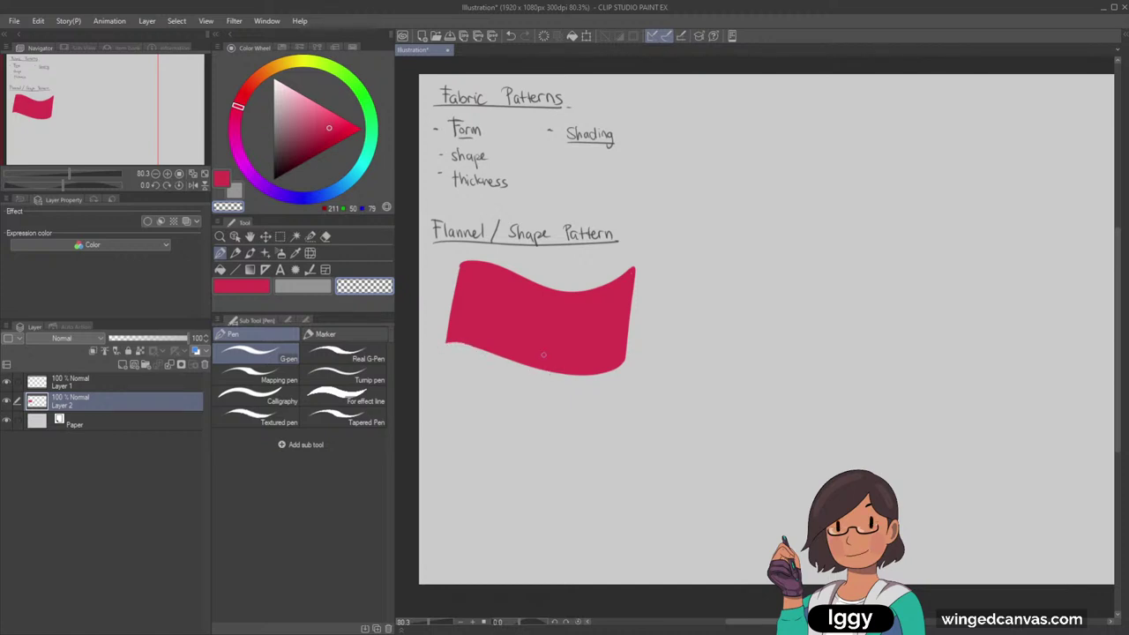
On a new layer above the fabric, handwrite "- Pattern first or shadow?" in black below the shape with the Mechanical pencil
{"action": "scroll", "coordinate": [543, 354], "scroll_direction": "up", "scroll_amount": 1}
{"action": "left_click", "coordinate": [123, 364]}
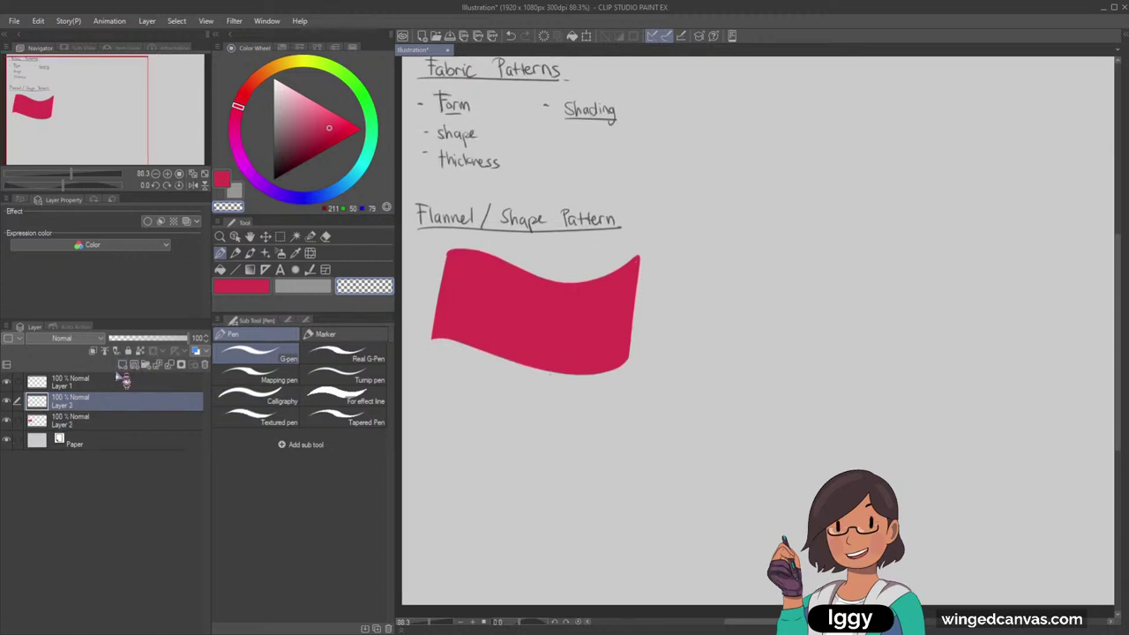
{"action": "left_click_drag", "start_coordinate": [93, 132], "coordinate": [86, 142]}
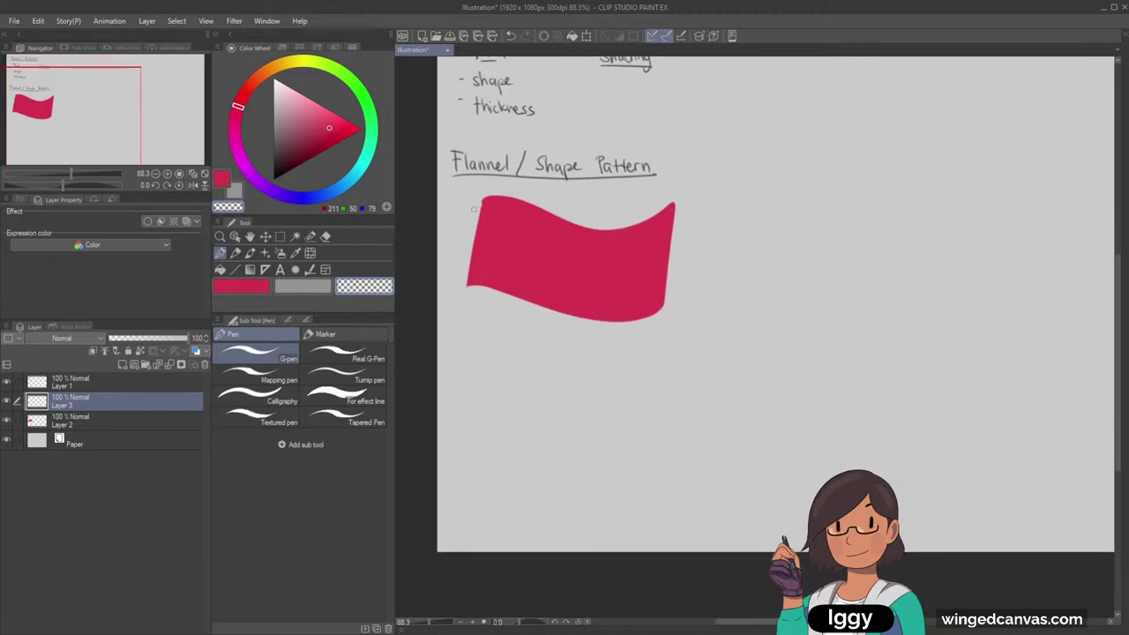
{"action": "left_click", "coordinate": [302, 285]}
{"action": "left_click", "coordinate": [273, 180]}
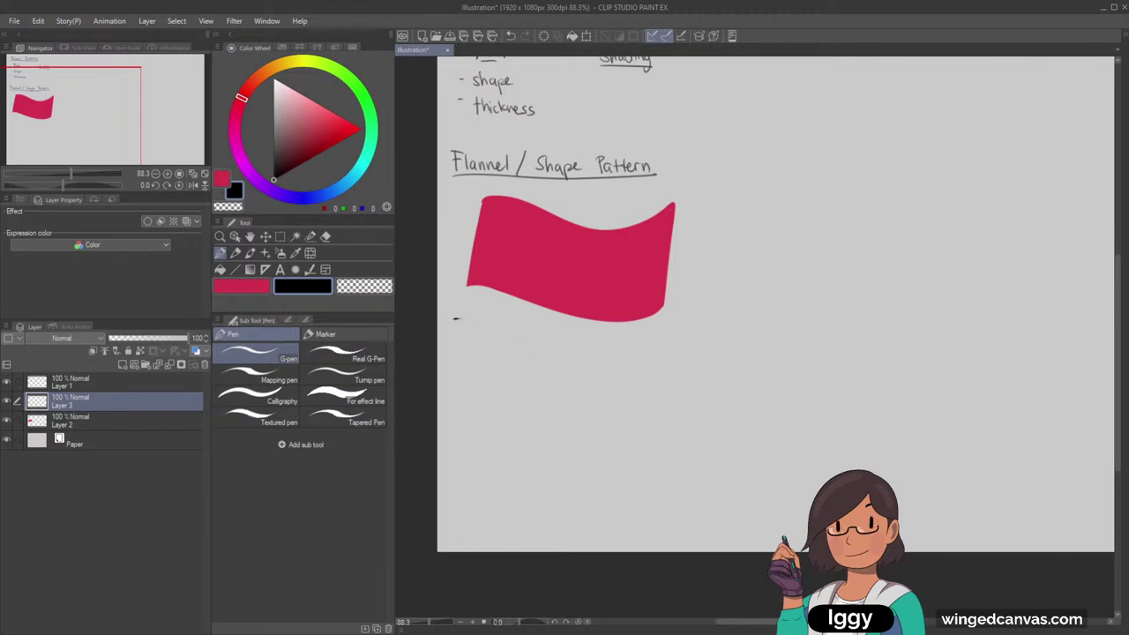
{"action": "key", "text": "p"}
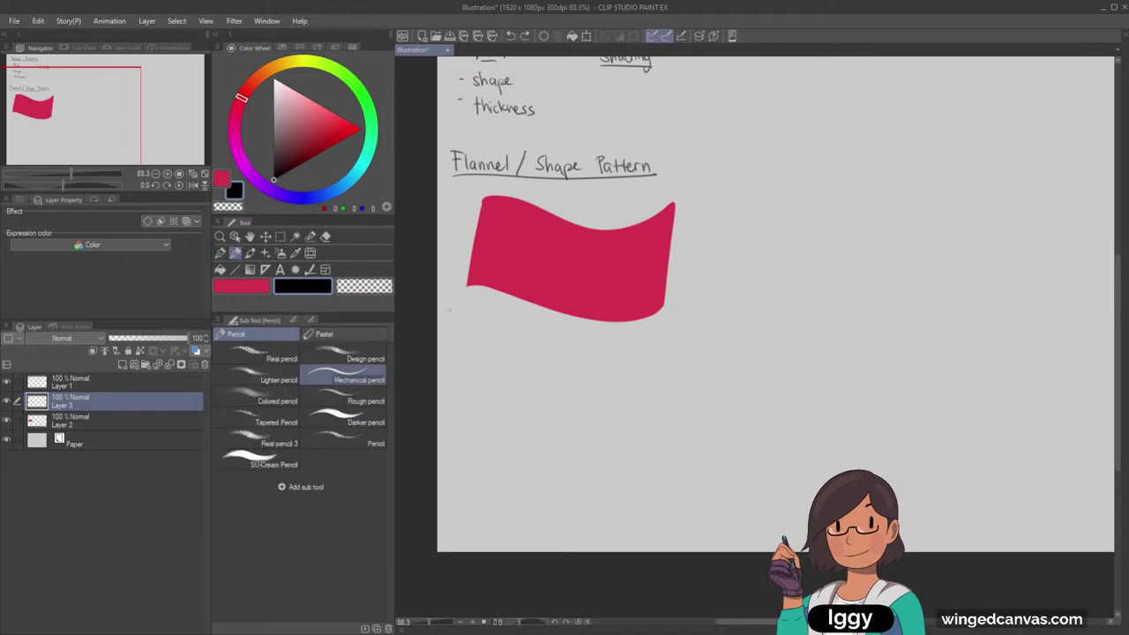
{"action": "mouse_move", "coordinate": [454, 331]}
{"action": "left_mouse_down"}
{"action": "mouse_move", "coordinate": [491, 349]}
{"action": "mouse_move", "coordinate": [630, 348]}
{"action": "left_mouse_up"}
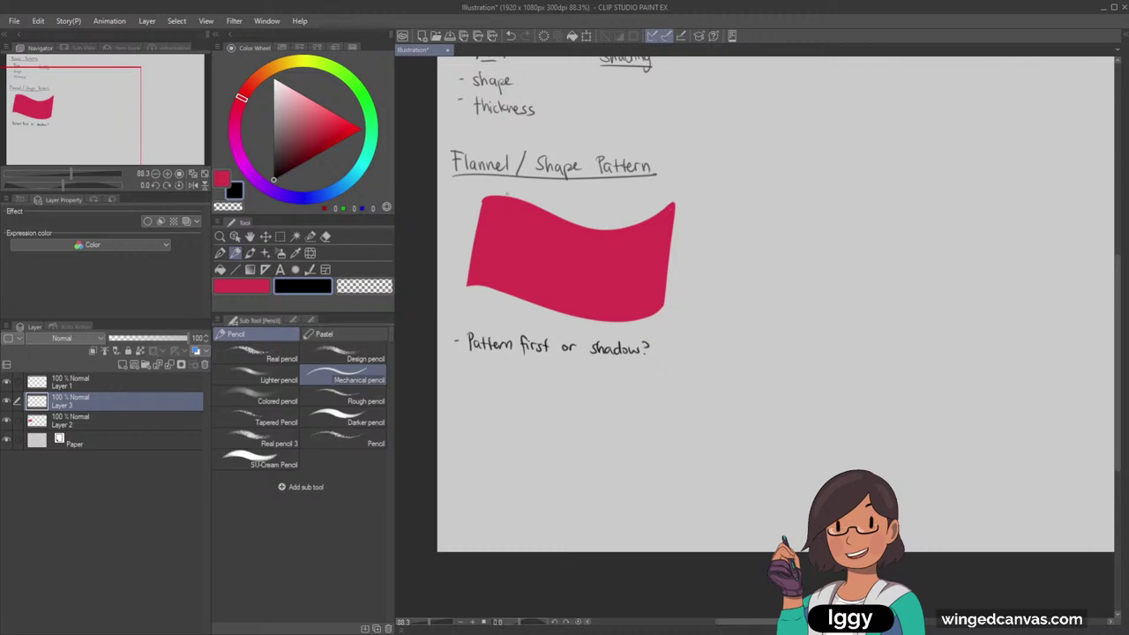
{"action": "left_click_drag", "start_coordinate": [508, 194], "coordinate": [488, 297]}
{"action": "key", "text": "ctrl+z"}
{"action": "left_click_drag", "start_coordinate": [468, 355], "coordinate": [551, 360]}
{"action": "key", "text": "ctrl+z"}
{"action": "left_click_drag", "start_coordinate": [515, 210], "coordinate": [519, 287]}
{"action": "key", "text": "ctrl+z"}
{"action": "left_click_drag", "start_coordinate": [519, 199], "coordinate": [504, 282]}
{"action": "key", "text": "ctrl+z"}
{"action": "key", "text": "ctrl+z"}
Add a layer clipped to the red fabric shape and mix a muted brownish grey, RGB 103, 87, 88, as the secondary colour
{"action": "left_click", "coordinate": [97, 424]}
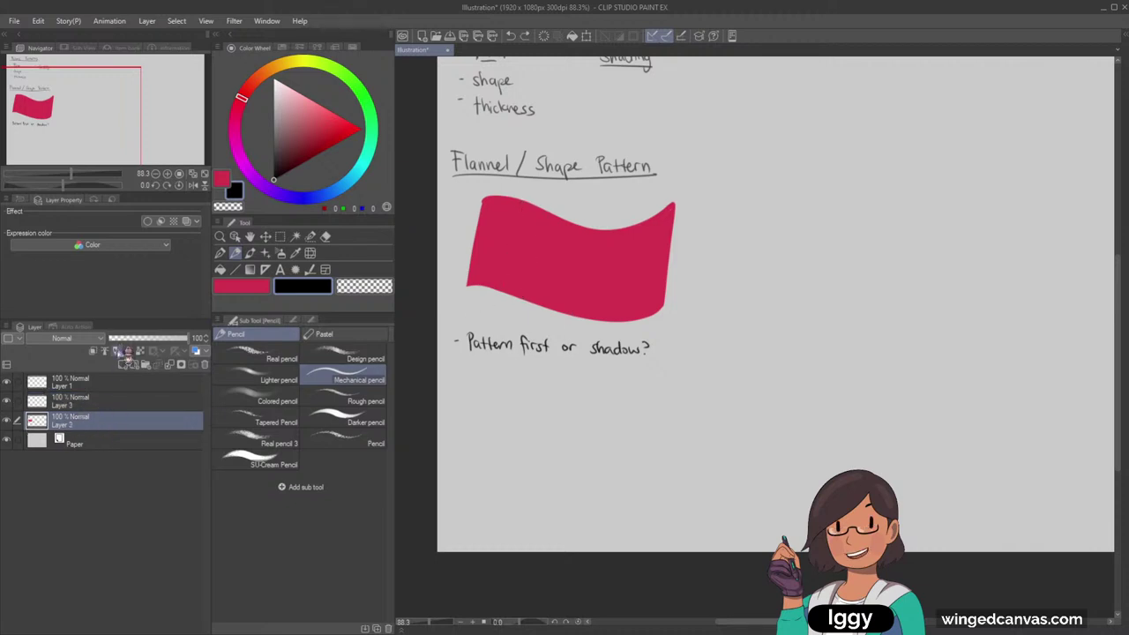
{"action": "left_click", "coordinate": [122, 365]}
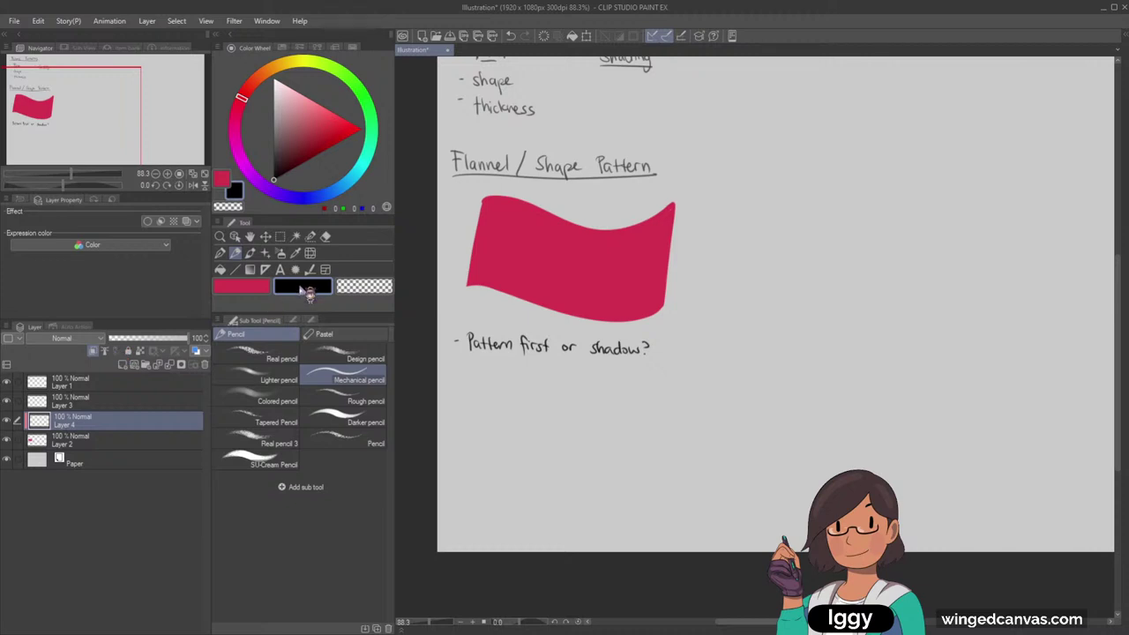
{"action": "left_click", "coordinate": [251, 288]}
{"action": "left_click", "coordinate": [290, 132]}
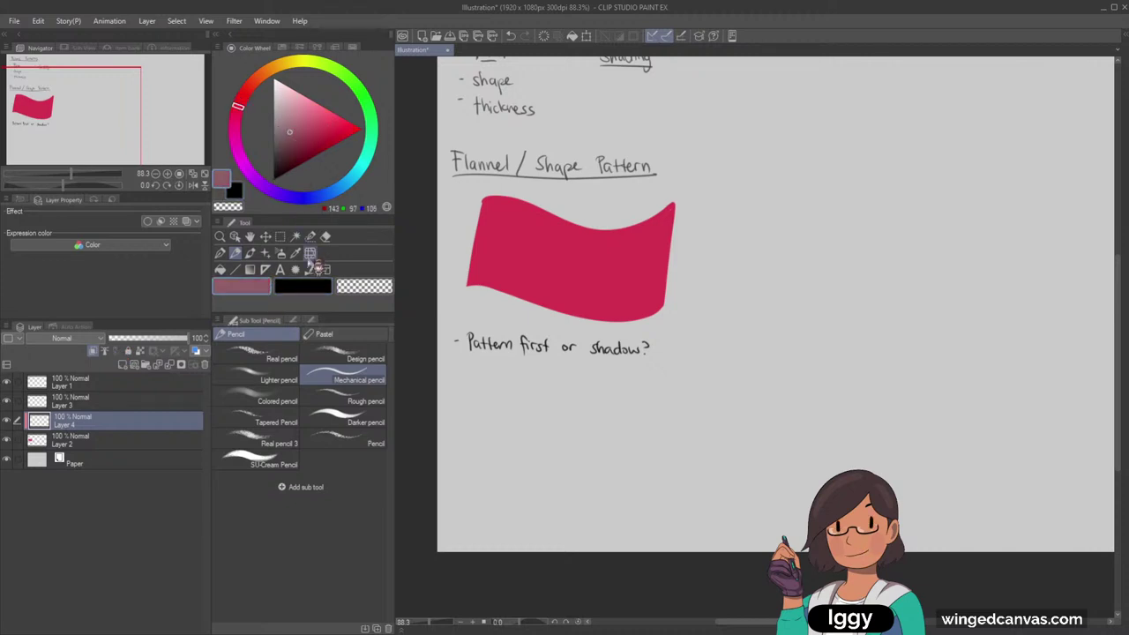
{"action": "left_click", "coordinate": [303, 286]}
{"action": "left_click", "coordinate": [278, 139]}
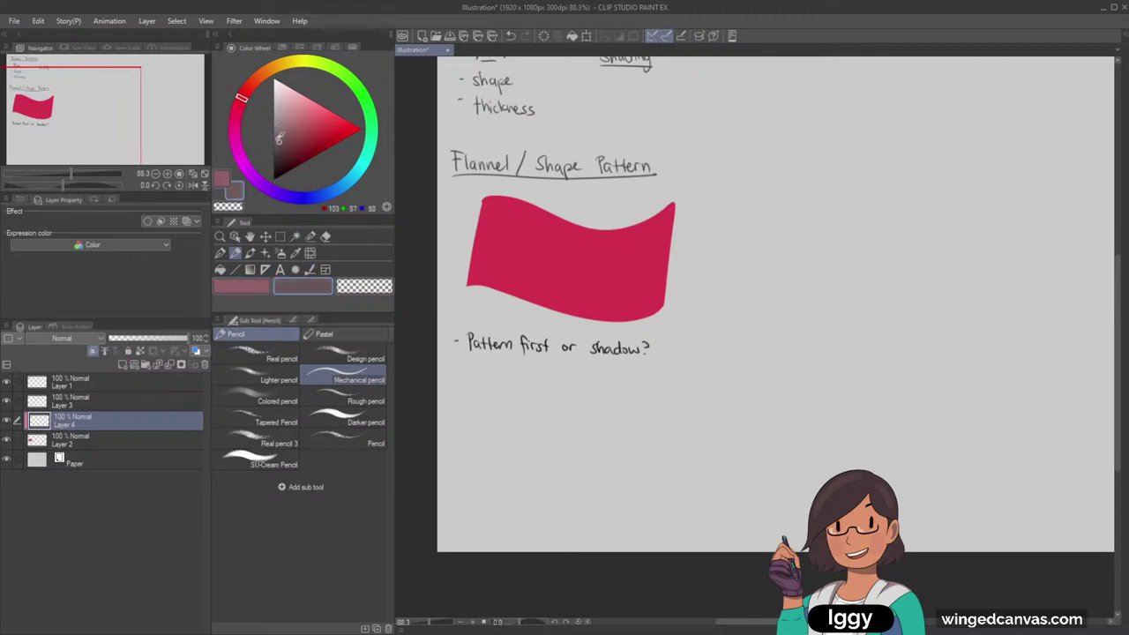
Choose the G-pen and set the clipped layer's blending mode to Multiply
{"action": "left_click", "coordinate": [220, 253]}
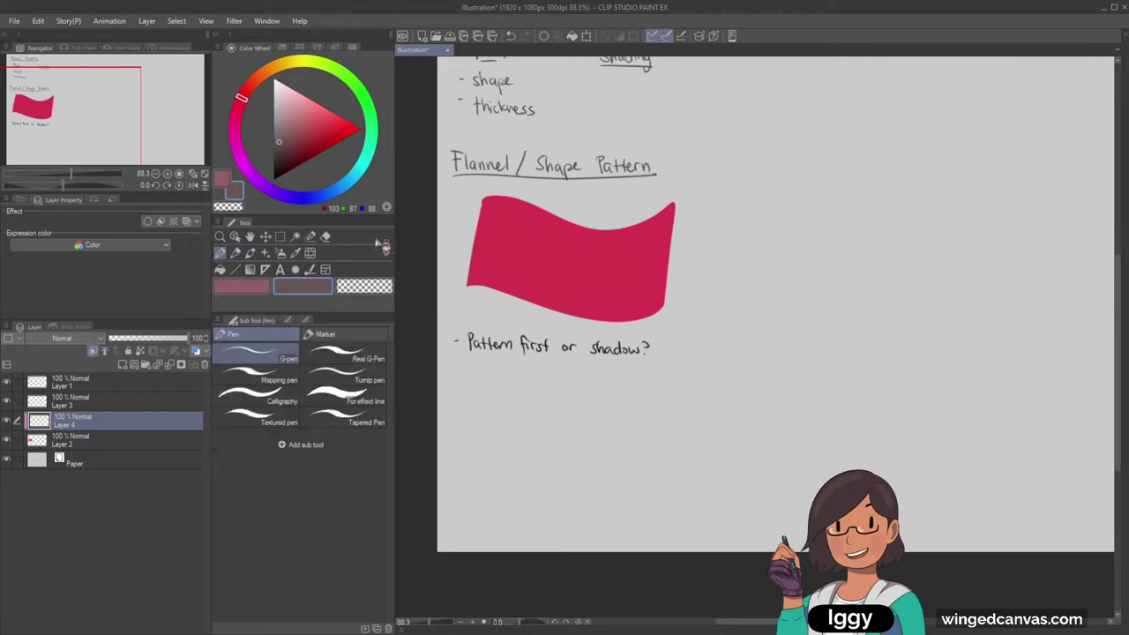
{"action": "left_click_drag", "start_coordinate": [481, 212], "coordinate": [530, 231]}
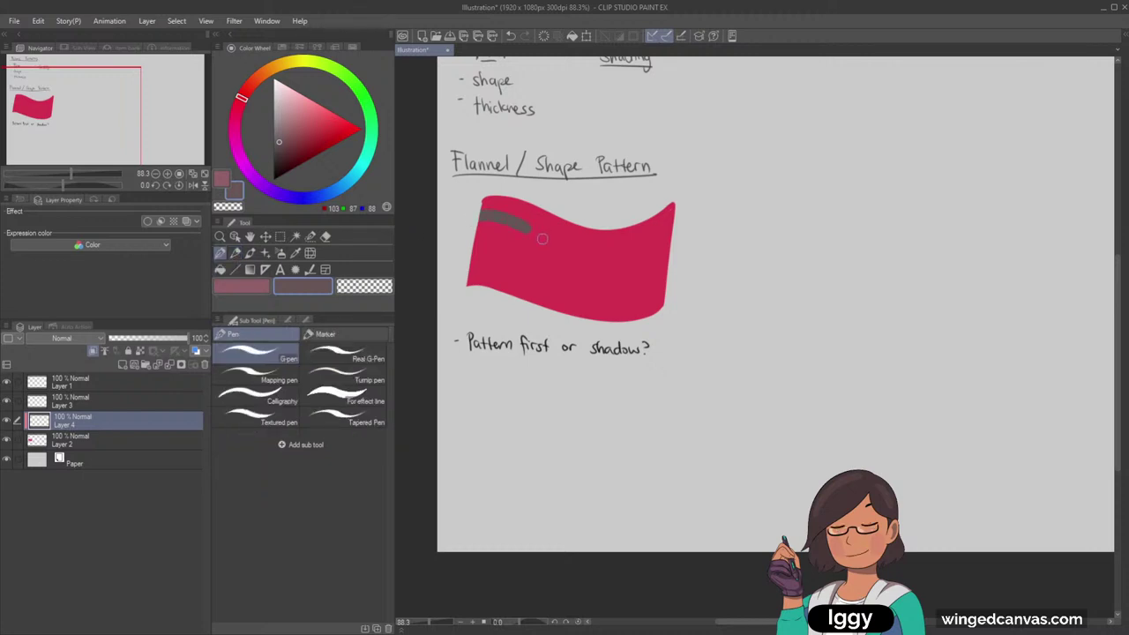
{"action": "left_click", "coordinate": [69, 338]}
{"action": "left_click", "coordinate": [80, 301]}
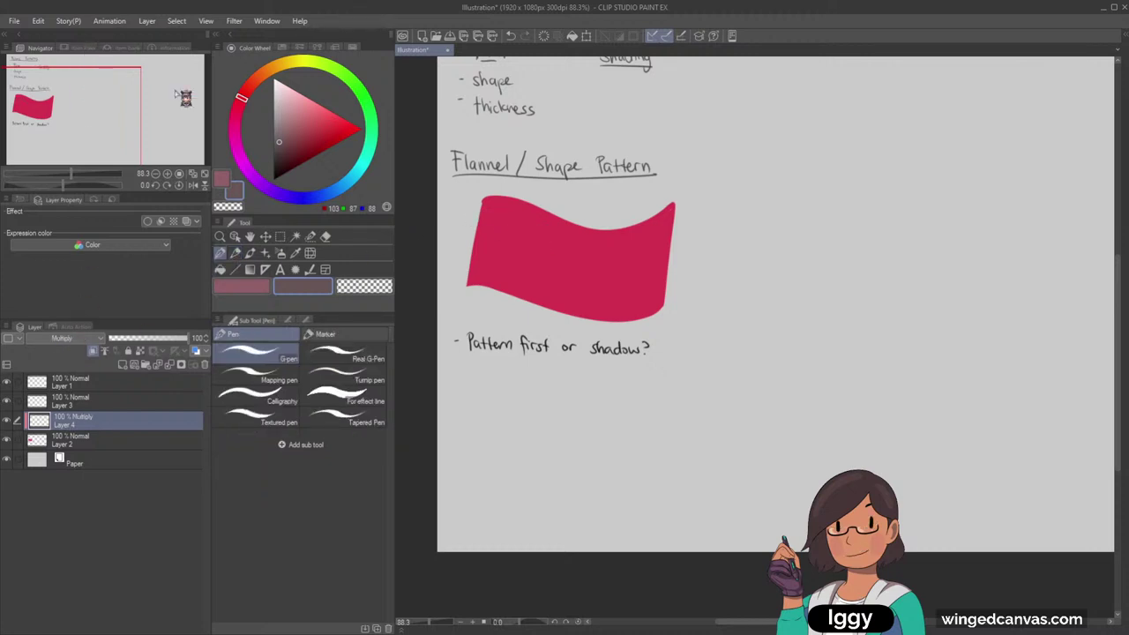
Paint two dark lengthwise stripes across the fabric, following its wavy upper and lower edges
{"action": "mouse_move", "coordinate": [477, 221]}
{"action": "left_mouse_down"}
{"action": "mouse_move", "coordinate": [599, 259]}
{"action": "mouse_move", "coordinate": [676, 218]}
{"action": "left_mouse_up"}
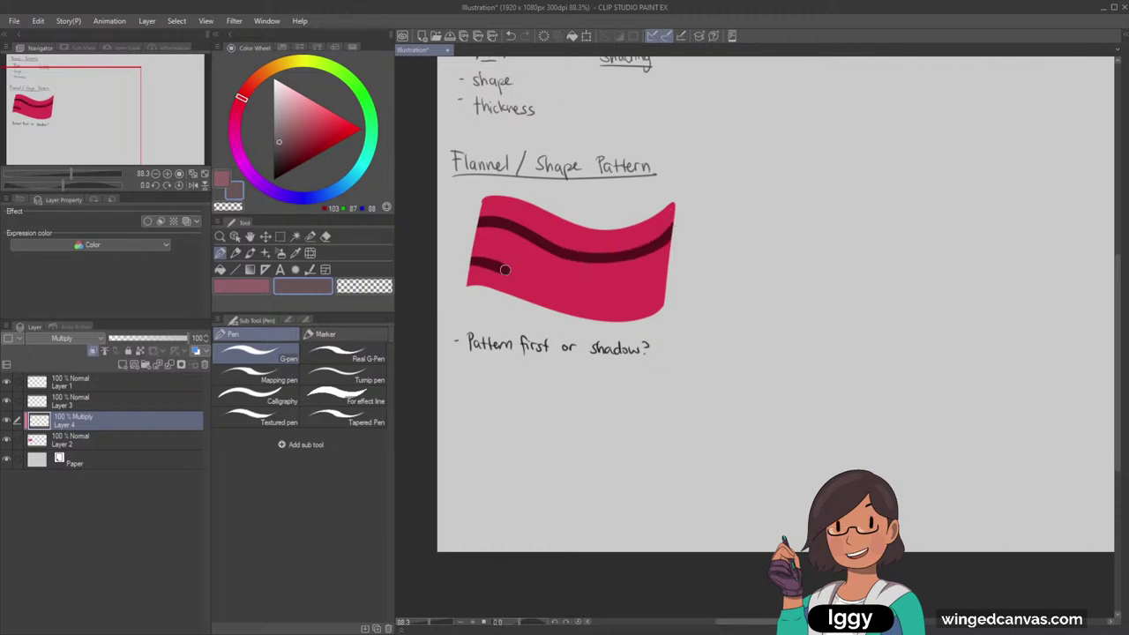
{"action": "mouse_move", "coordinate": [468, 260]}
{"action": "left_mouse_down"}
{"action": "mouse_move", "coordinate": [570, 295]}
{"action": "mouse_move", "coordinate": [617, 292]}
{"action": "mouse_move", "coordinate": [676, 250]}
{"action": "left_mouse_up"}
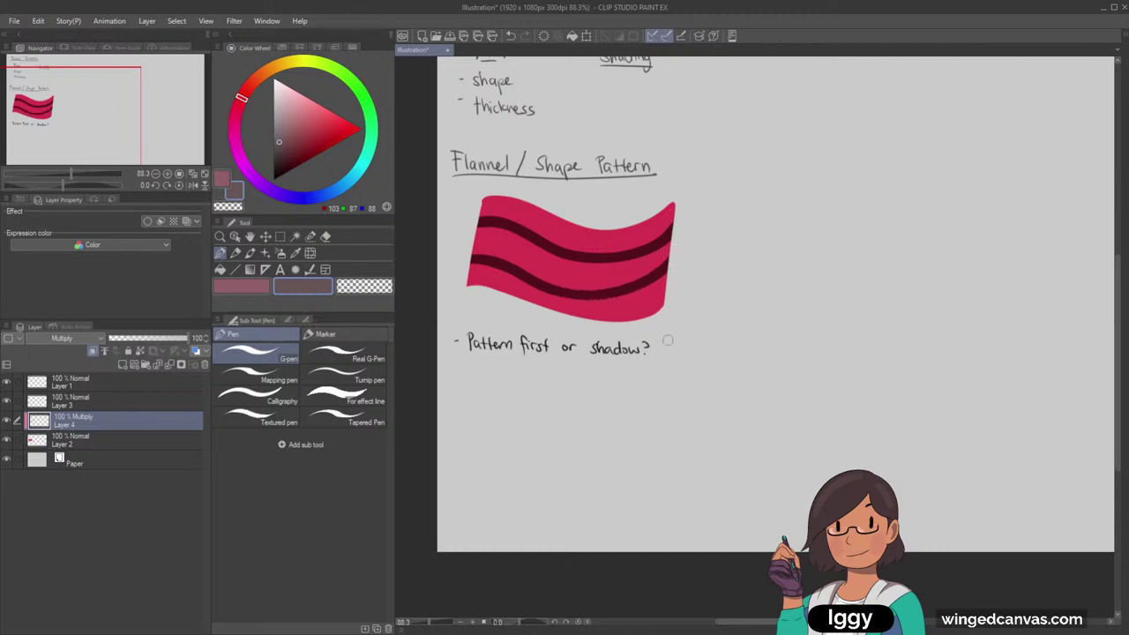
{"action": "key", "text": "ctrl+z"}
{"action": "mouse_move", "coordinate": [465, 261]}
{"action": "left_mouse_down"}
{"action": "mouse_move", "coordinate": [493, 257]}
{"action": "mouse_move", "coordinate": [597, 291]}
{"action": "mouse_move", "coordinate": [499, 264]}
{"action": "mouse_move", "coordinate": [569, 292]}
{"action": "mouse_move", "coordinate": [608, 295]}
{"action": "mouse_move", "coordinate": [672, 263]}
{"action": "left_mouse_up"}
{"action": "key", "text": "ctrl+z"}
{"action": "scroll", "coordinate": [574, 265], "scroll_direction": "up", "scroll_amount": 2}
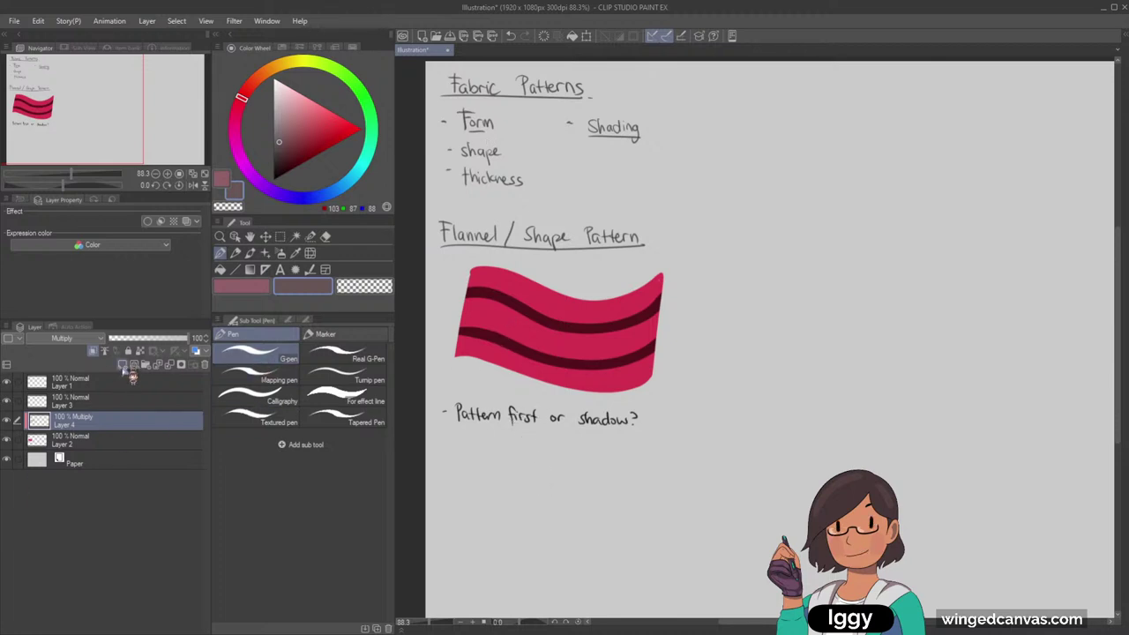
Add another clipped layer above the lengthwise stripes and set its blending mode to Multiply
{"action": "left_click", "coordinate": [122, 364]}
{"action": "left_click", "coordinate": [92, 352]}
{"action": "left_click", "coordinate": [89, 340]}
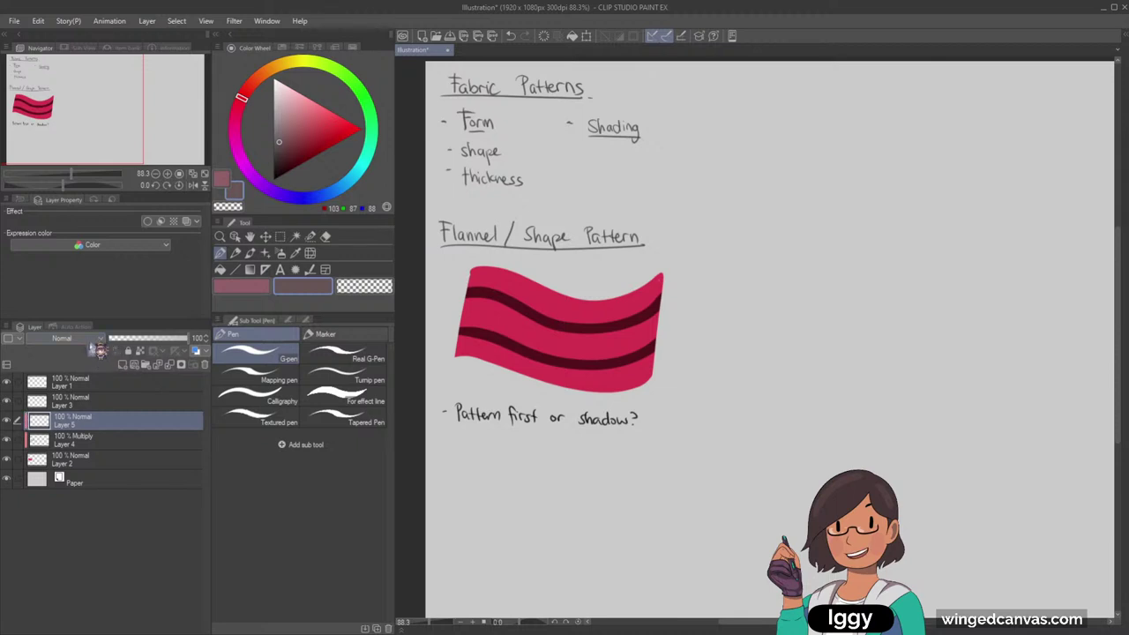
{"action": "left_click", "coordinate": [75, 44]}
Paint five slanted cross stripes down the fabric over the lengthwise stripes on the upper Multiply layer
{"action": "left_click_drag", "start_coordinate": [497, 263], "coordinate": [470, 377]}
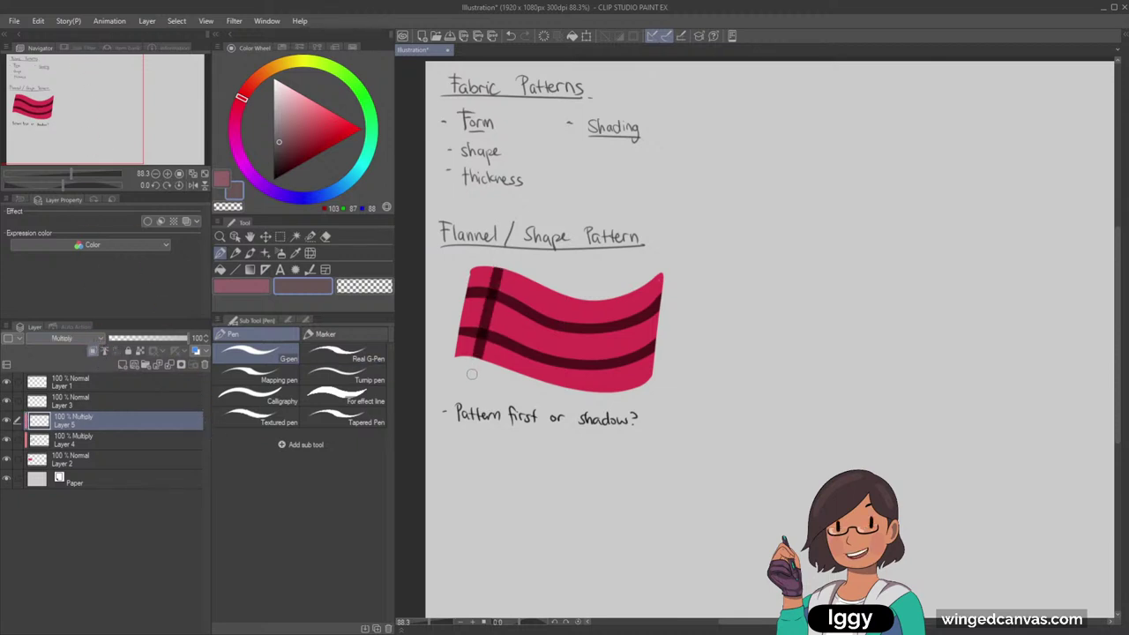
{"action": "left_click_drag", "start_coordinate": [526, 272], "coordinate": [500, 381]}
{"action": "left_click_drag", "start_coordinate": [551, 285], "coordinate": [527, 381]}
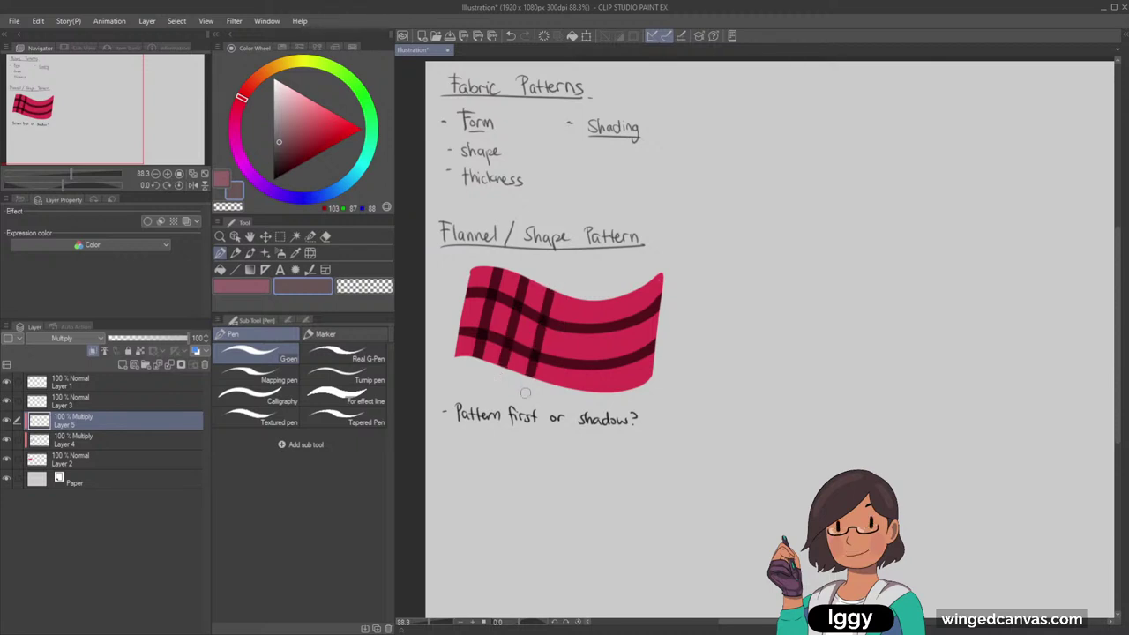
{"action": "left_click_drag", "start_coordinate": [575, 296], "coordinate": [558, 388]}
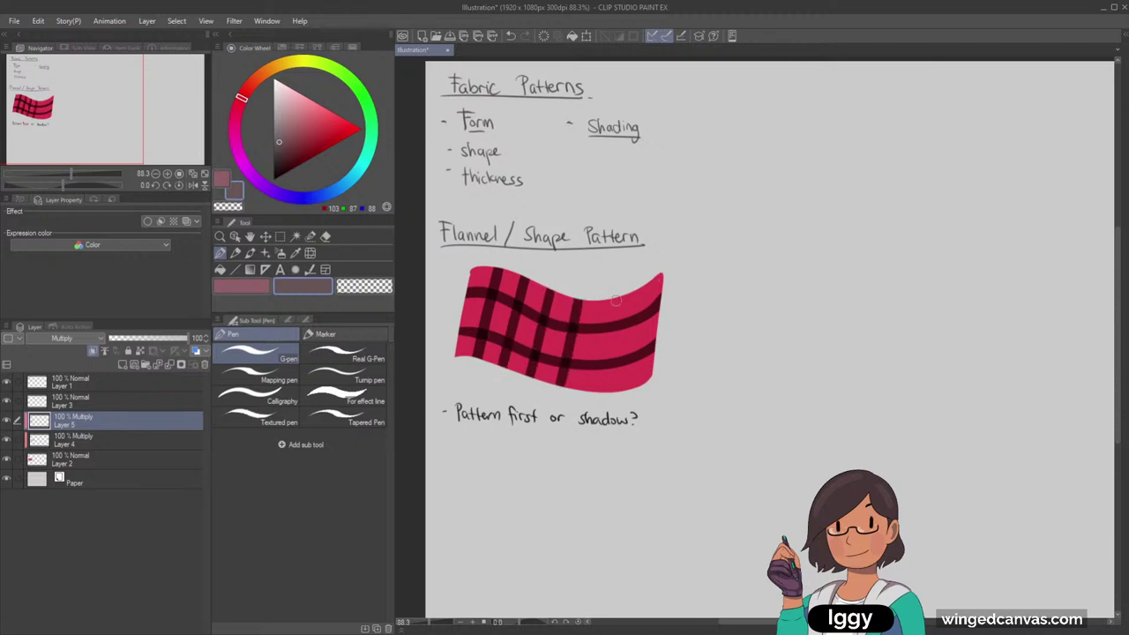
{"action": "left_click_drag", "start_coordinate": [615, 294], "coordinate": [584, 393]}
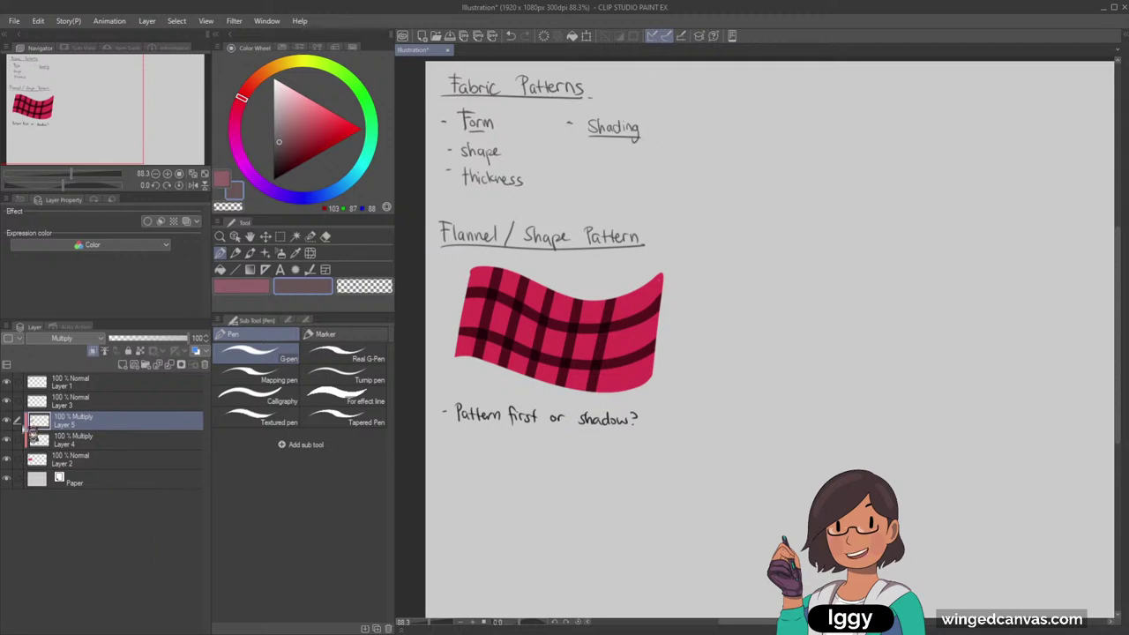
Hide the cross-stripe layer and try painting two cross stripes directly on the lengthwise-stripe layer
{"action": "left_click", "coordinate": [7, 420]}
{"action": "left_click", "coordinate": [139, 444]}
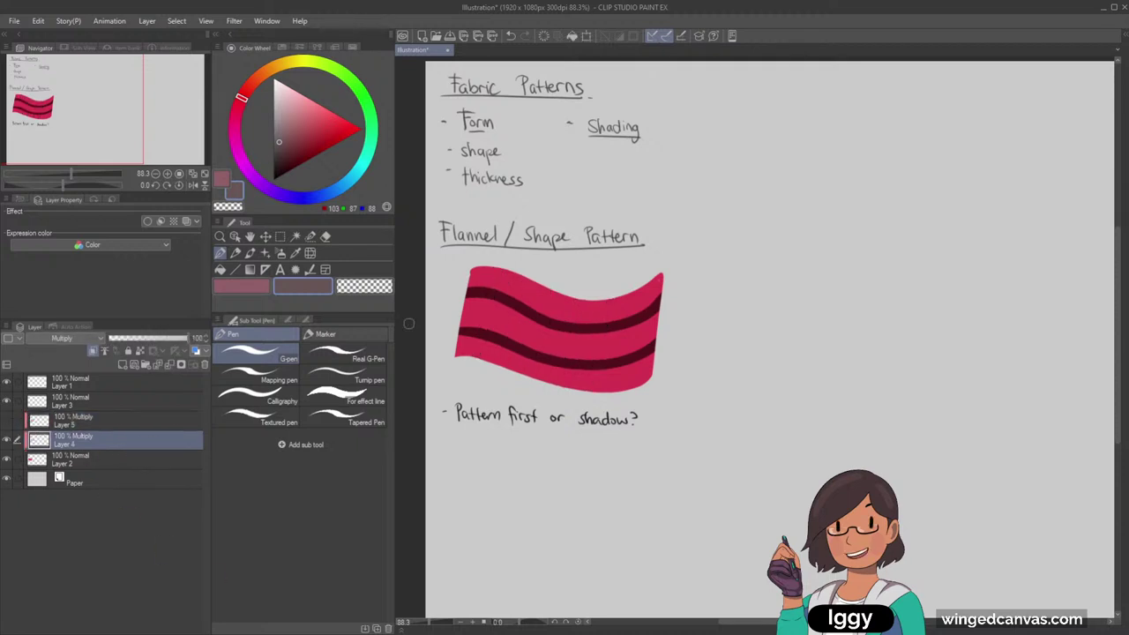
{"action": "left_click_drag", "start_coordinate": [495, 261], "coordinate": [467, 378]}
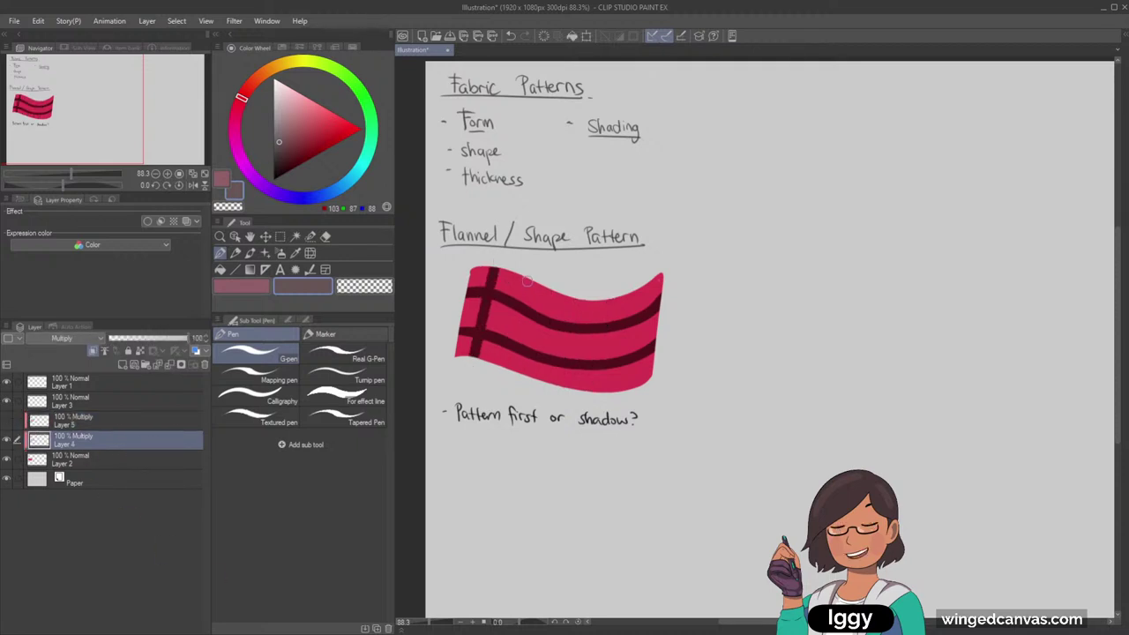
{"action": "left_click_drag", "start_coordinate": [522, 266], "coordinate": [497, 371]}
{"action": "key", "text": "ctrl+z"}
{"action": "left_click_drag", "start_coordinate": [518, 283], "coordinate": [499, 379]}
{"action": "scroll", "coordinate": [504, 433], "scroll_direction": "up", "scroll_amount": 2}
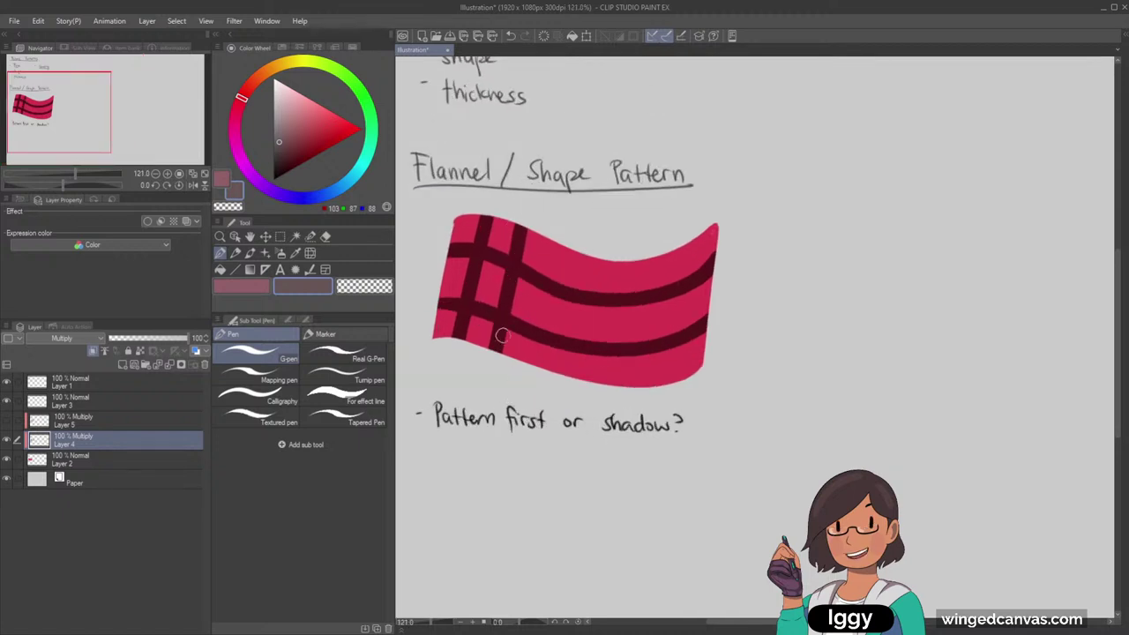
Undo the two cross stripes on the lengthwise-stripe layer and show the hidden Layer 5 again
{"action": "key", "text": "ctrl+z"}
{"action": "key", "text": "ctrl+z"}
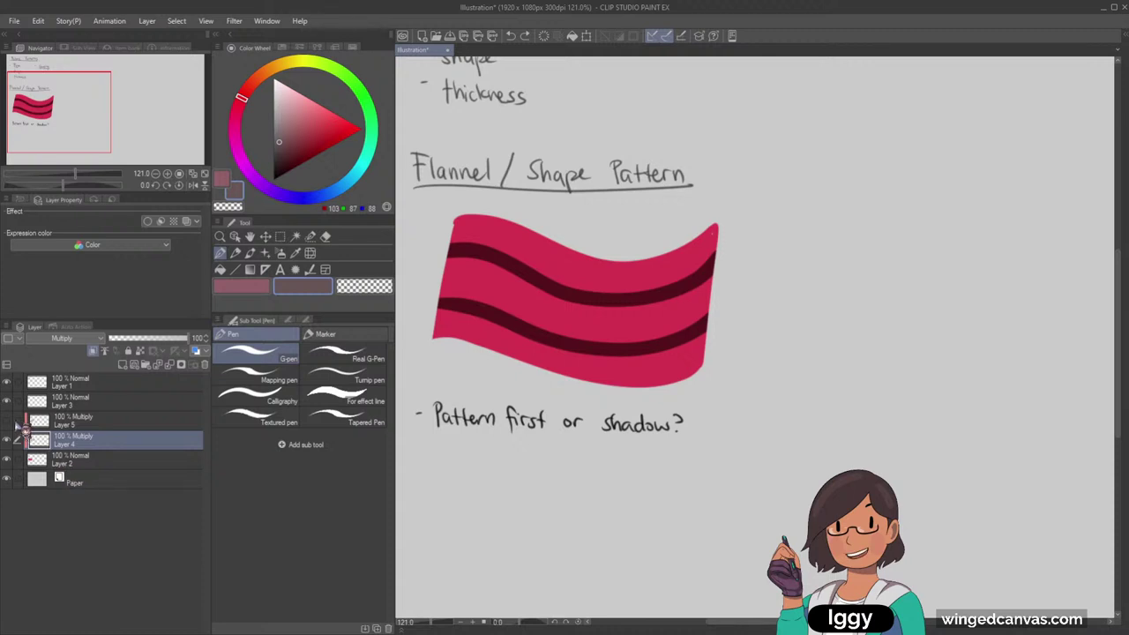
{"action": "left_click", "coordinate": [8, 421]}
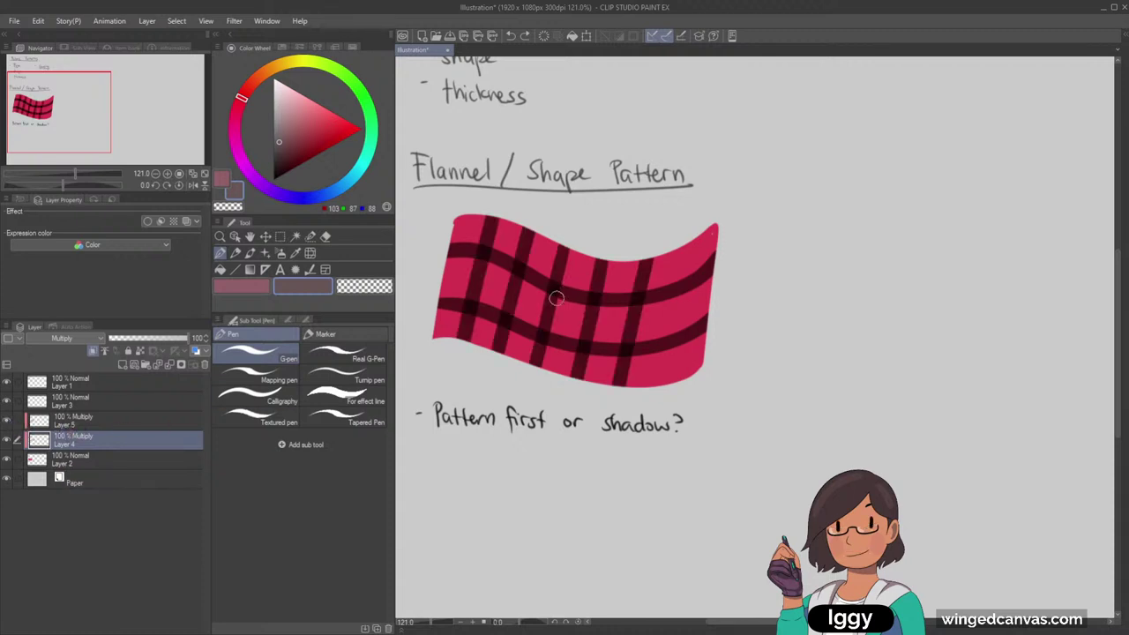
Undo all five cross stripes on Layer 5 and make that layer active
{"action": "left_click_drag", "start_coordinate": [507, 235], "coordinate": [504, 241]}
{"action": "key", "text": "ctrl+z"}
{"action": "key", "text": "ctrl+z"}
{"action": "key", "text": "ctrl+z"}
{"action": "key", "text": "ctrl+z"}
{"action": "key", "text": "ctrl+z"}
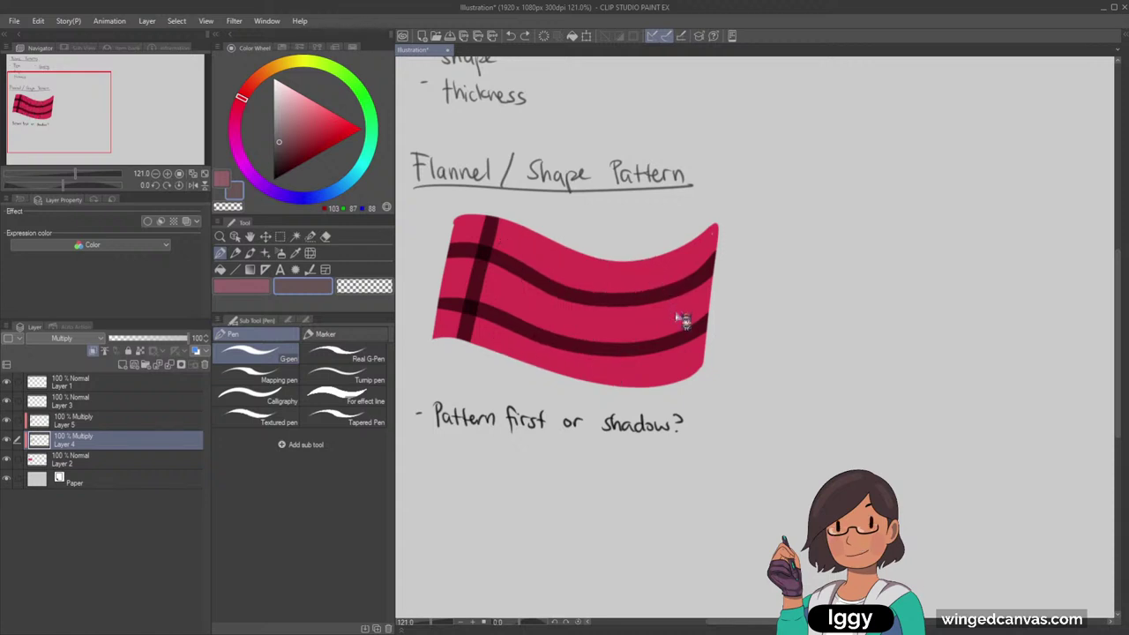
{"action": "key", "text": "ctrl+z"}
{"action": "left_click_drag", "start_coordinate": [486, 209], "coordinate": [453, 357]}
{"action": "key", "text": "ctrl+z"}
{"action": "left_click", "coordinate": [114, 421]}
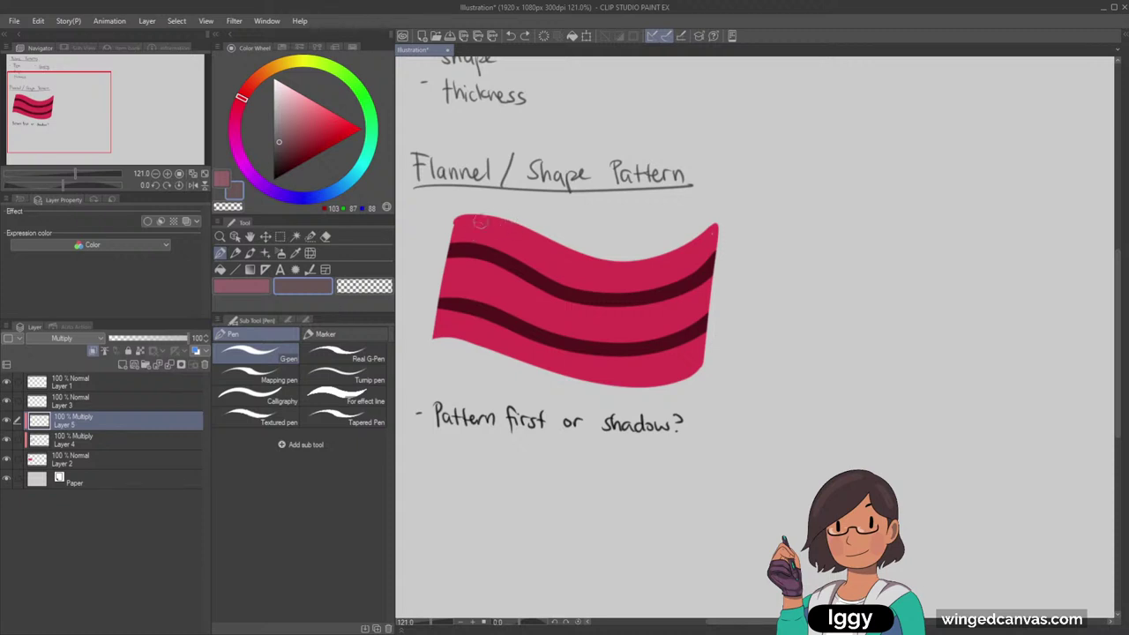
Paint six slanted cross stripes down the fabric, spaced along its full length, on the clipped Multiply Layer 5
{"action": "left_click_drag", "start_coordinate": [486, 210], "coordinate": [452, 361]}
{"action": "left_click_drag", "start_coordinate": [525, 225], "coordinate": [492, 362]}
{"action": "left_click_drag", "start_coordinate": [561, 238], "coordinate": [532, 371]}
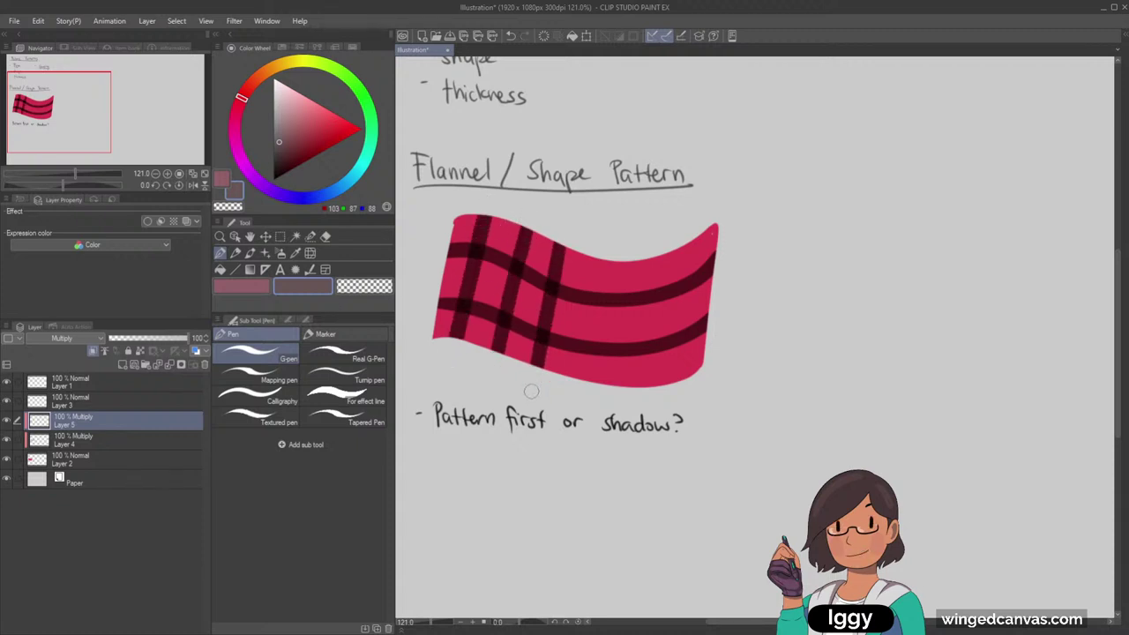
{"action": "left_click_drag", "start_coordinate": [595, 254], "coordinate": [574, 381]}
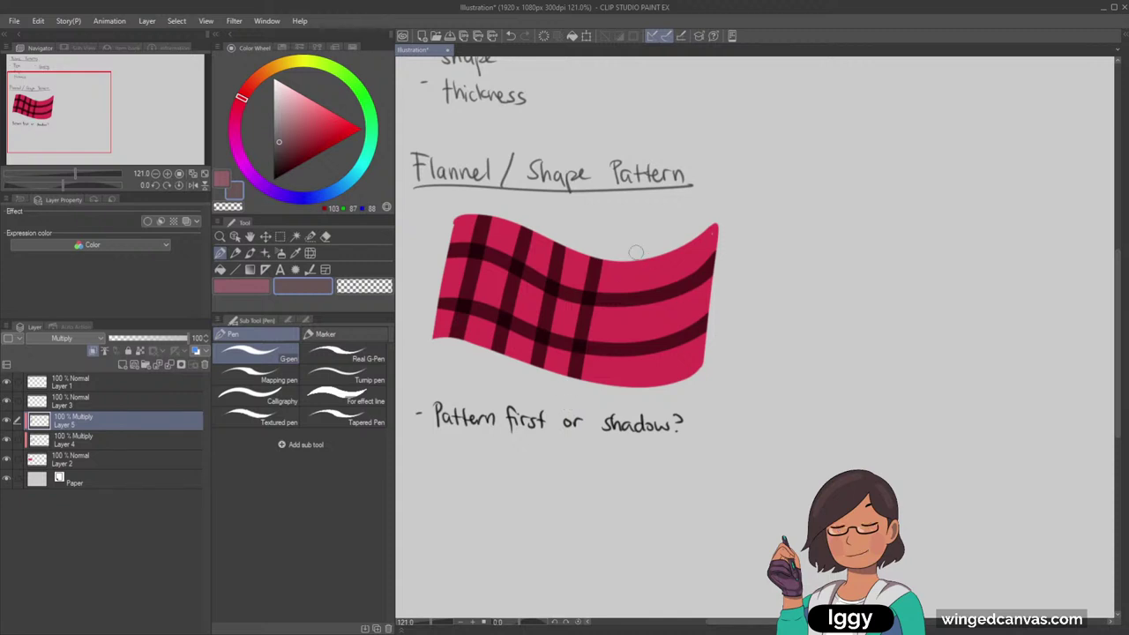
{"action": "left_click_drag", "start_coordinate": [636, 259], "coordinate": [621, 386]}
{"action": "left_click_drag", "start_coordinate": [681, 237], "coordinate": [666, 385]}
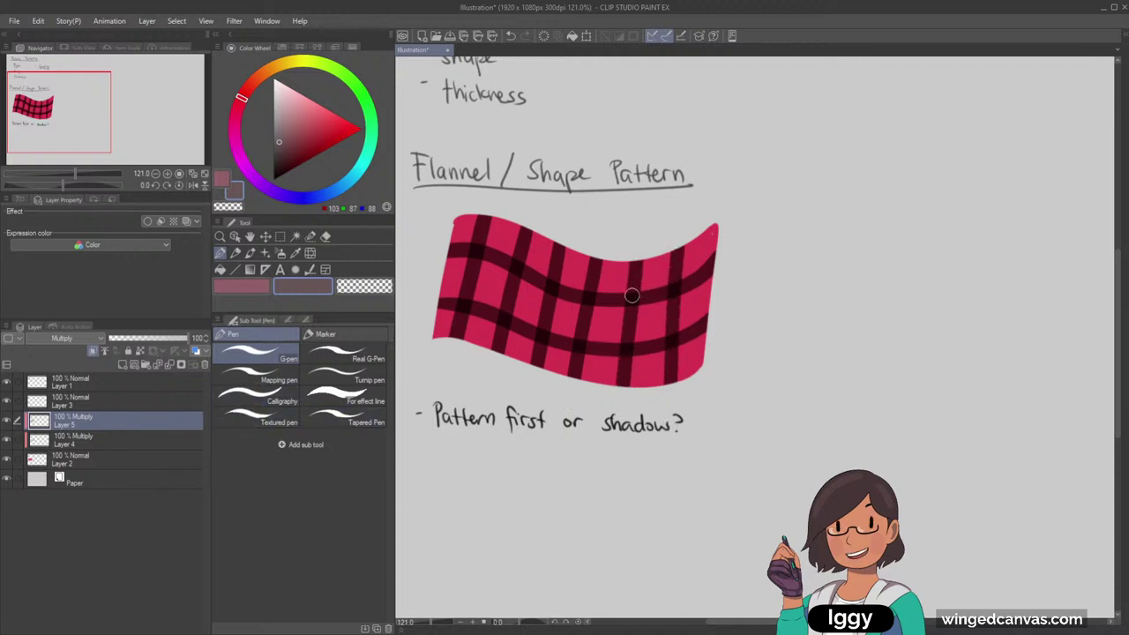
Add a new layer above the stripe layers and trace the fabric's upper edge in black, ending in an arrowhead
{"action": "left_click", "coordinate": [124, 364]}
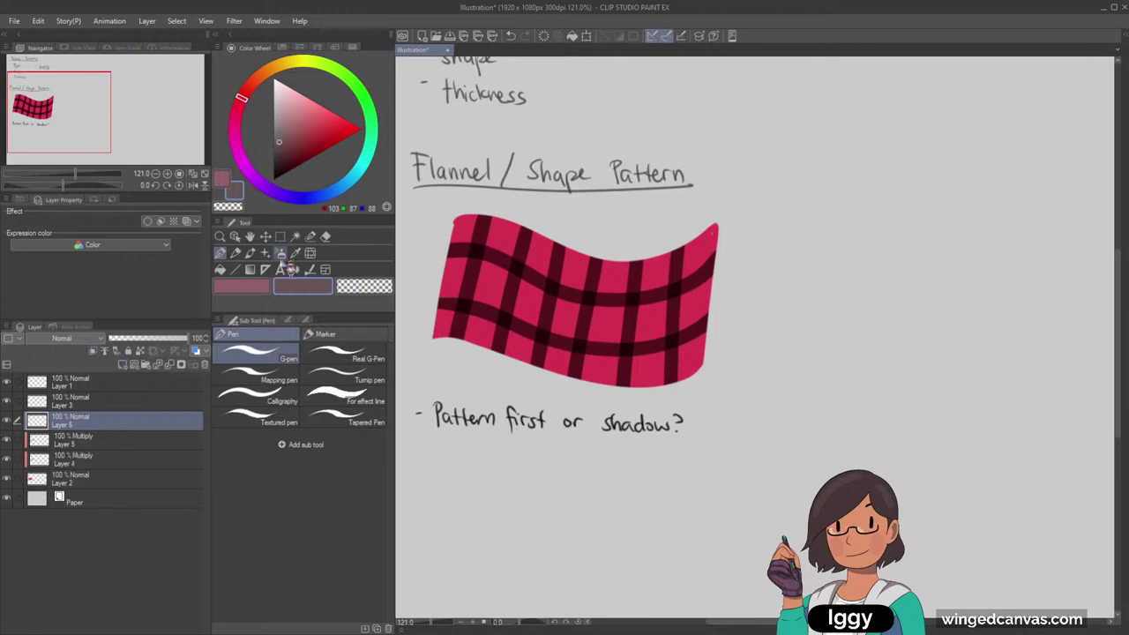
{"action": "left_click", "coordinate": [241, 286]}
{"action": "left_click", "coordinate": [273, 180]}
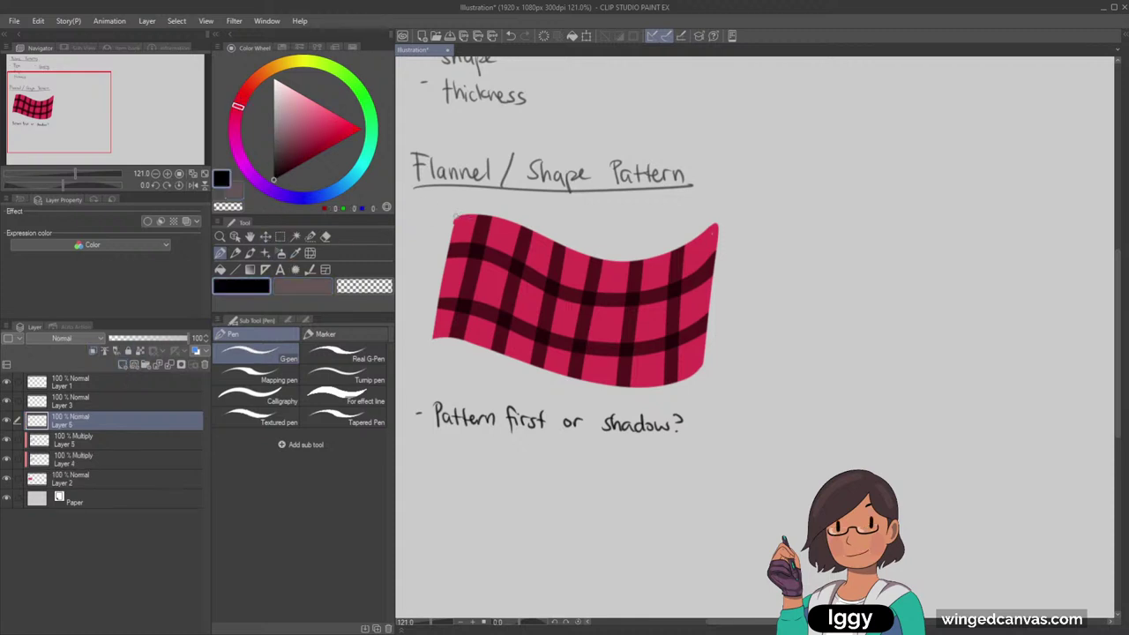
{"action": "left_click_drag", "start_coordinate": [479, 215], "coordinate": [522, 225]}
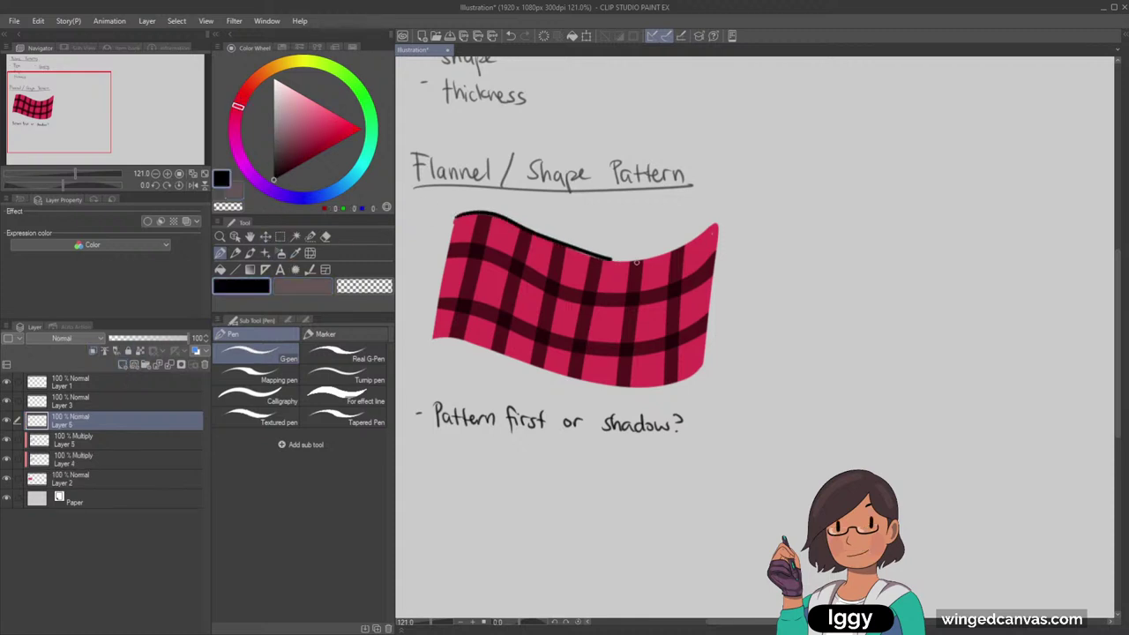
{"action": "left_click_drag", "start_coordinate": [671, 255], "coordinate": [723, 214]}
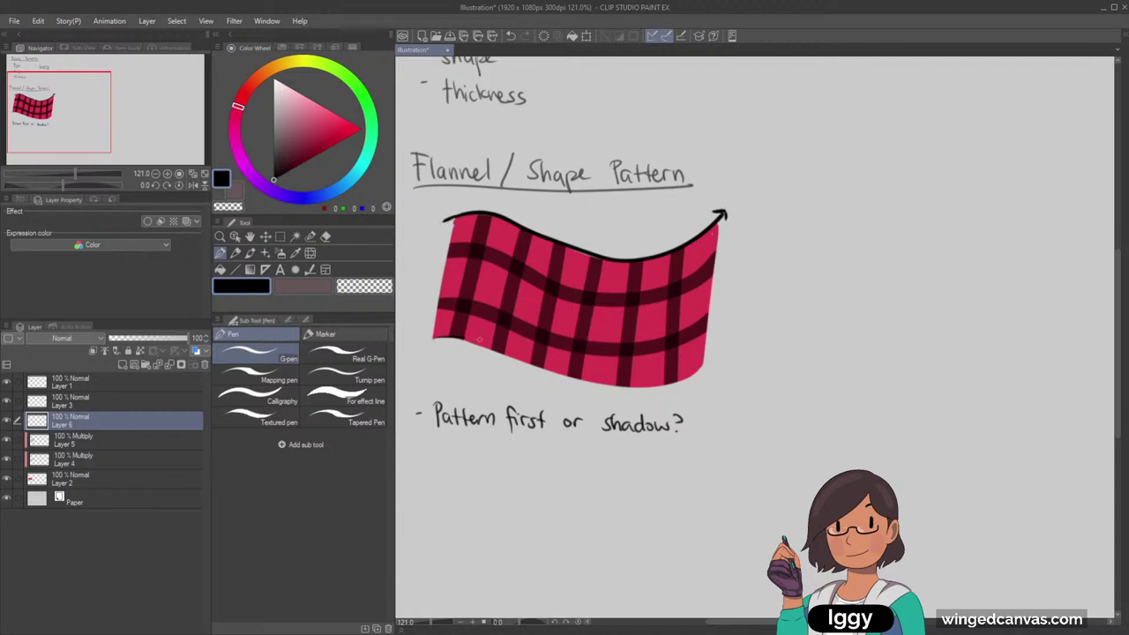
Draw a black arrow following the fabric's lower edge at its right end
{"action": "mouse_move", "coordinate": [479, 339]}
{"action": "left_mouse_down"}
{"action": "mouse_move", "coordinate": [530, 367]}
{"action": "mouse_move", "coordinate": [629, 388]}
{"action": "mouse_move", "coordinate": [714, 372]}
{"action": "mouse_move", "coordinate": [723, 357]}
{"action": "left_mouse_up"}
{"action": "key", "text": "ctrl+z"}
{"action": "left_click_drag", "start_coordinate": [671, 385], "coordinate": [719, 358]}
{"action": "left_click_drag", "start_coordinate": [450, 337], "coordinate": [414, 347]}
Try tracing the two lengthwise stripes with black guide lines, and undo those strokes
{"action": "mouse_move", "coordinate": [432, 307]}
{"action": "left_mouse_down"}
{"action": "mouse_move", "coordinate": [590, 351]}
{"action": "mouse_move", "coordinate": [645, 348]}
{"action": "mouse_move", "coordinate": [706, 322]}
{"action": "left_mouse_up"}
{"action": "mouse_move", "coordinate": [441, 249]}
{"action": "left_mouse_down"}
{"action": "mouse_move", "coordinate": [492, 255]}
{"action": "mouse_move", "coordinate": [555, 290]}
{"action": "left_mouse_up"}
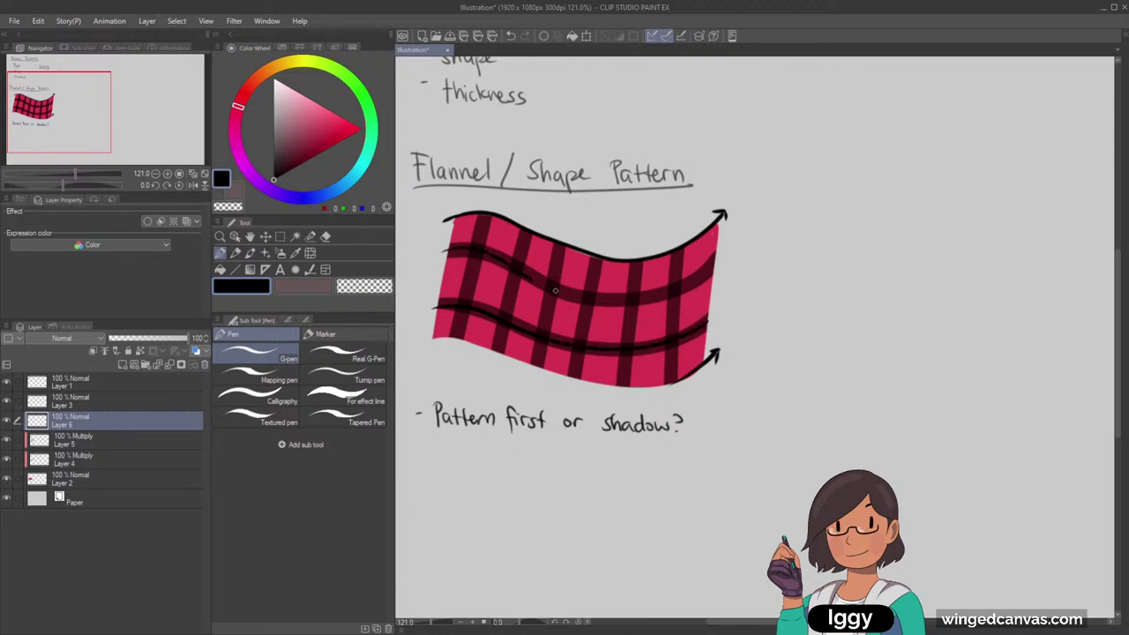
{"action": "left_click_drag", "start_coordinate": [711, 273], "coordinate": [722, 256]}
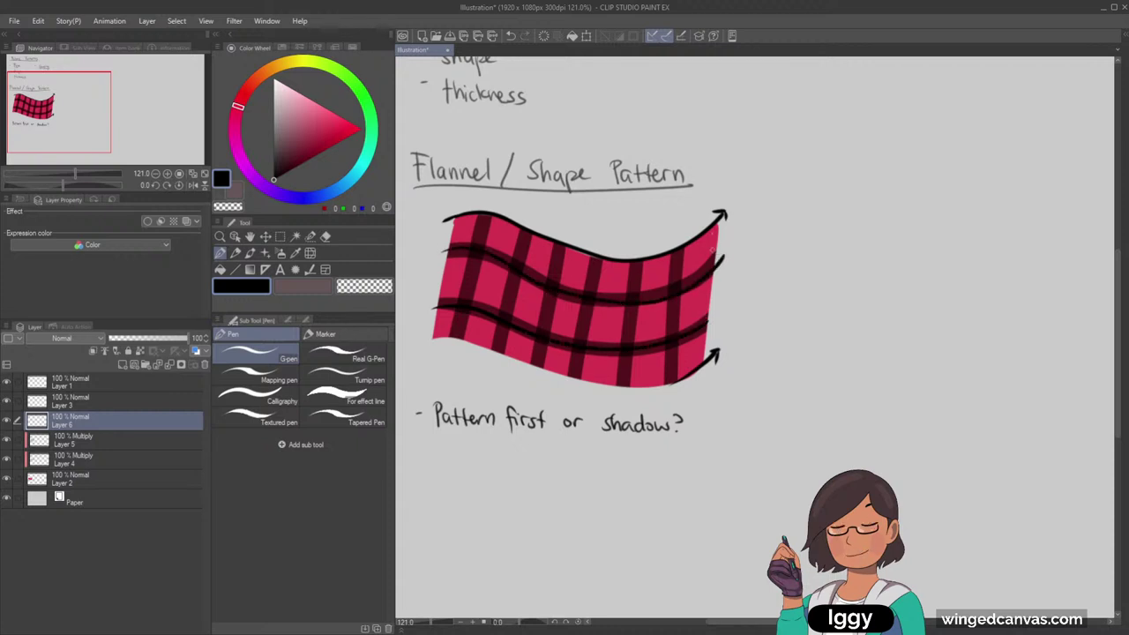
{"action": "key", "text": "ctrl+z"}
{"action": "key", "text": "ctrl+z"}
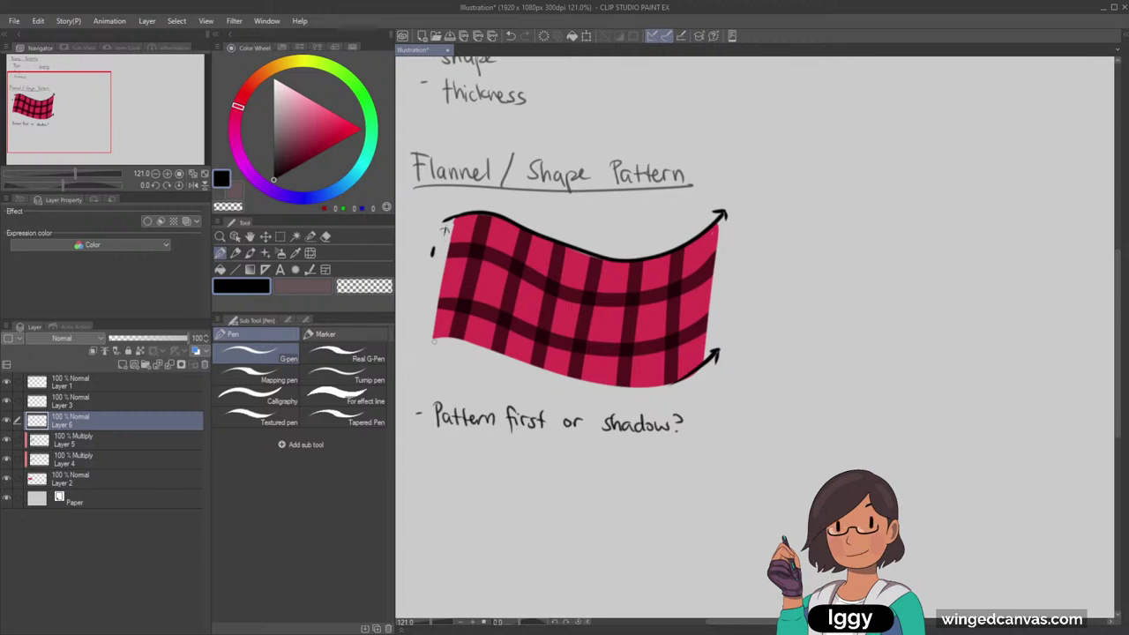
Mark the fabric's left edge with the numbers 1 and 2 and small arrows, and erase those marks with the Hard eraser
{"action": "left_click_drag", "start_coordinate": [429, 340], "coordinate": [440, 338]}
{"action": "left_click_drag", "start_coordinate": [425, 304], "coordinate": [432, 305]}
{"action": "left_click", "coordinate": [325, 236]}
{"action": "key", "text": "bracketleft"}
{"action": "key", "text": "bracketleft"}
{"action": "key", "text": "bracketleft"}
{"action": "key", "text": "bracketleft"}
{"action": "key", "text": "bracketleft"}
{"action": "key", "text": "bracketleft"}
{"action": "key", "text": "bracketleft"}
{"action": "key", "text": "bracketleft"}
{"action": "key", "text": "bracketleft"}
{"action": "key", "text": "bracketleft"}
{"action": "key", "text": "bracketleft"}
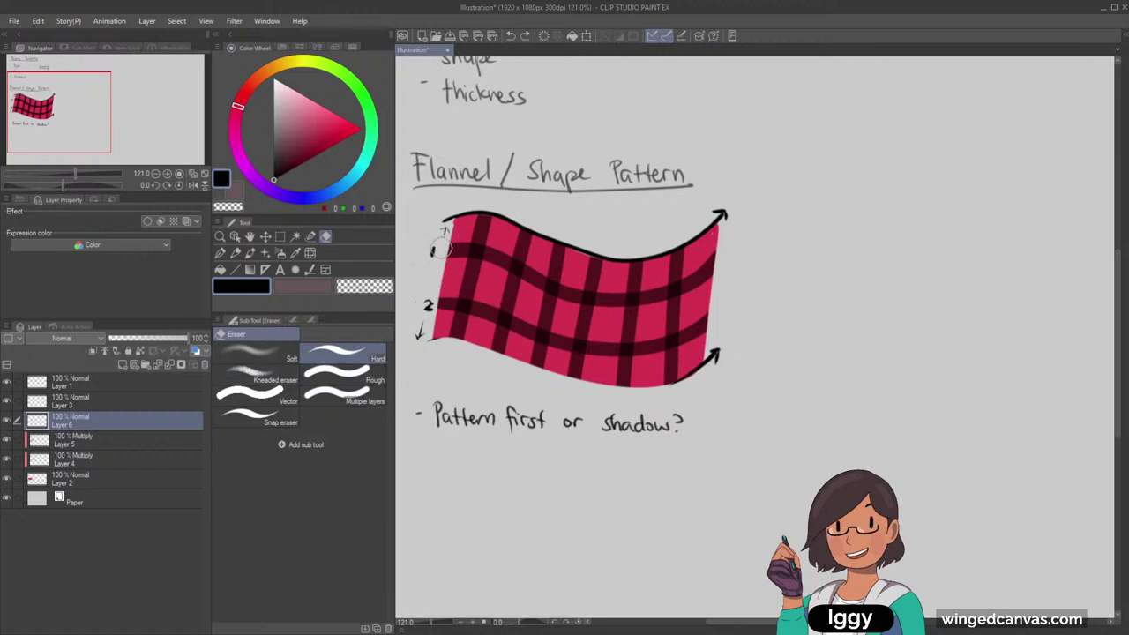
{"action": "mouse_move", "coordinate": [439, 242]}
{"action": "left_mouse_down"}
{"action": "mouse_move", "coordinate": [410, 365]}
{"action": "mouse_move", "coordinate": [429, 302]}
{"action": "mouse_move", "coordinate": [439, 341]}
{"action": "left_mouse_up"}
{"action": "left_click_drag", "start_coordinate": [445, 245], "coordinate": [448, 233]}
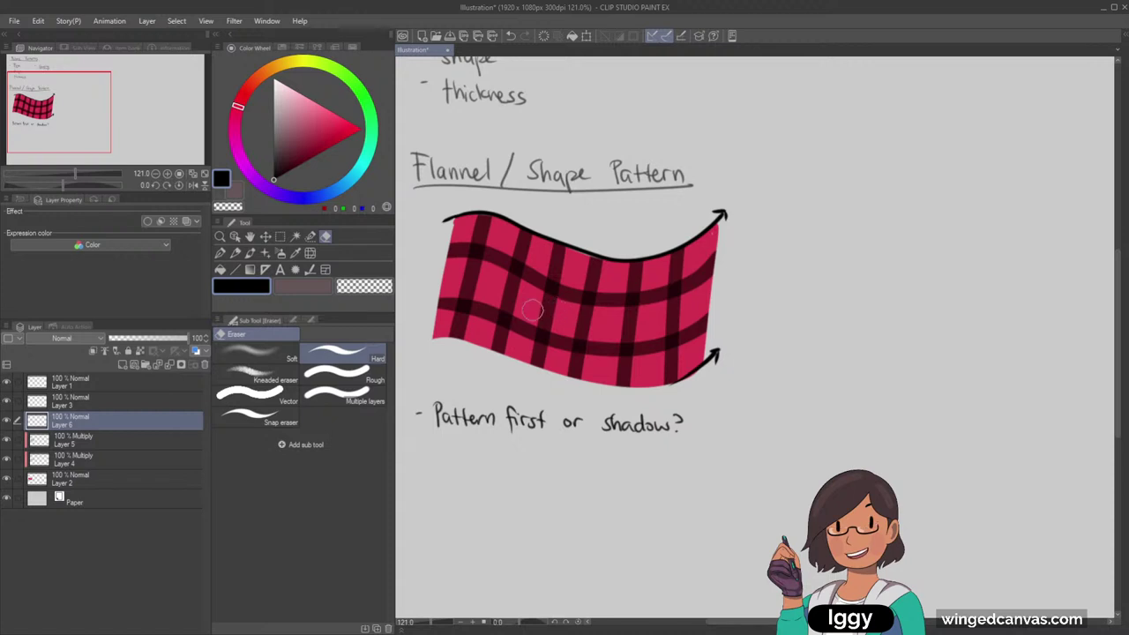
Compare the plaid with and without the black arrow guides by hiding and showing Layer 6
{"action": "left_click", "coordinate": [219, 252]}
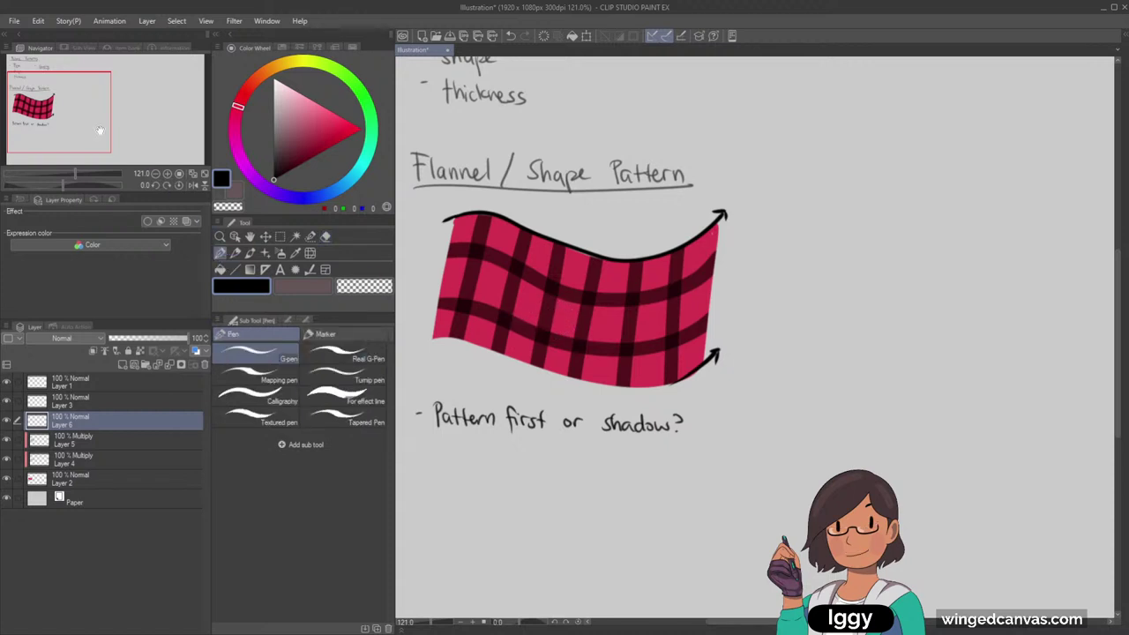
{"action": "left_click_drag", "start_coordinate": [99, 131], "coordinate": [112, 130]}
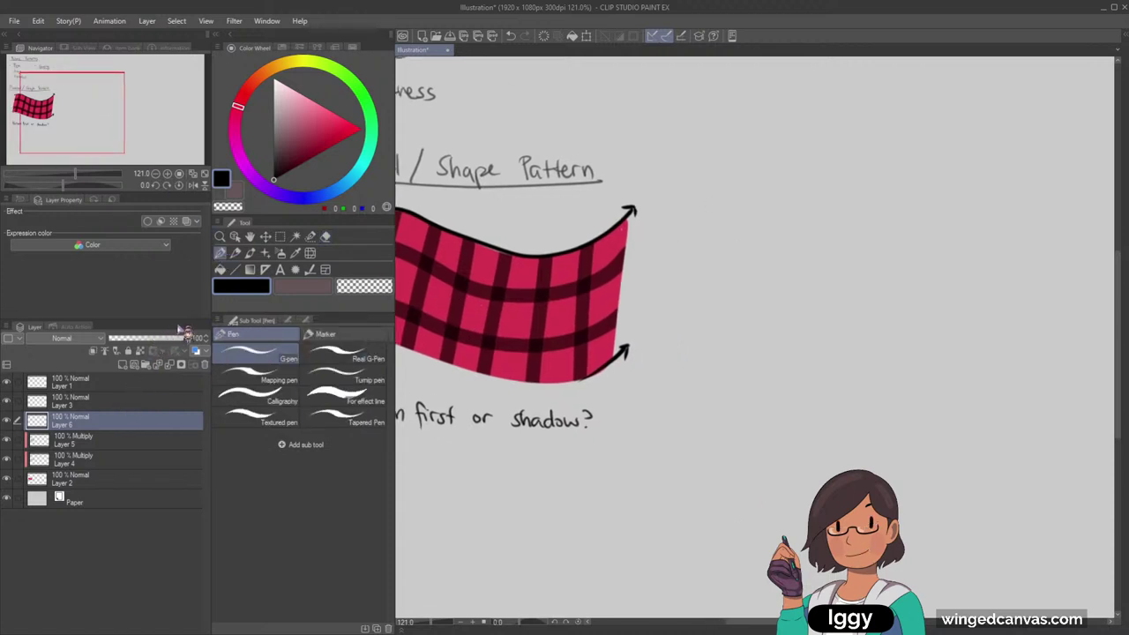
{"action": "left_click", "coordinate": [10, 421]}
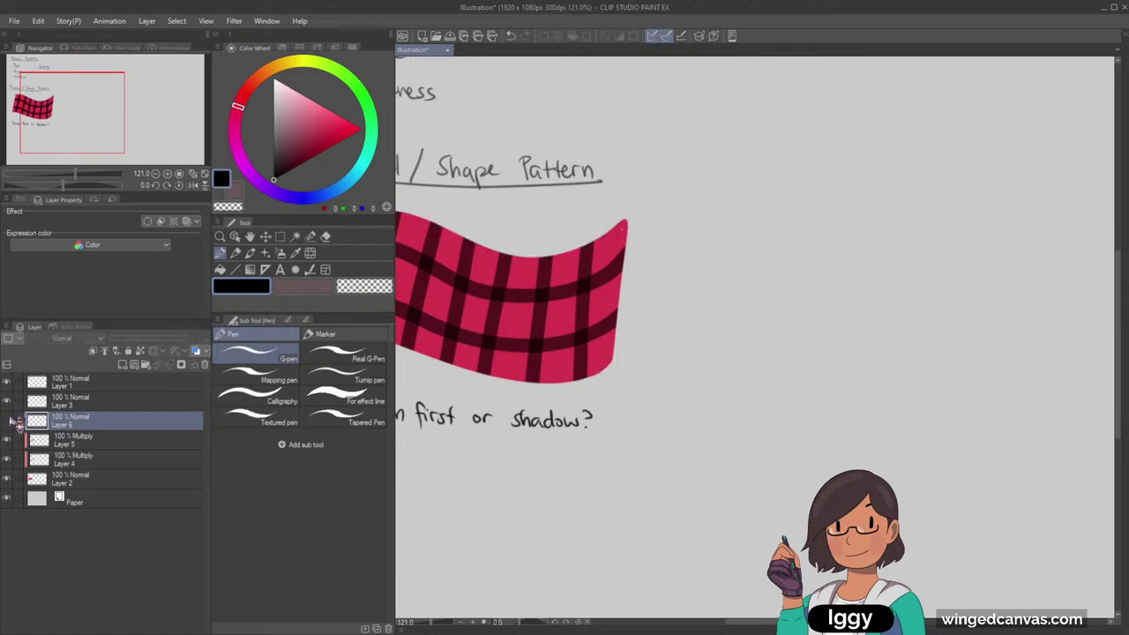
{"action": "left_click", "coordinate": [11, 421]}
Sketch a sphere beside the fabric with the Mechanical pencil, with a vertical centre line and a curved line on each side
{"action": "left_click", "coordinate": [235, 252]}
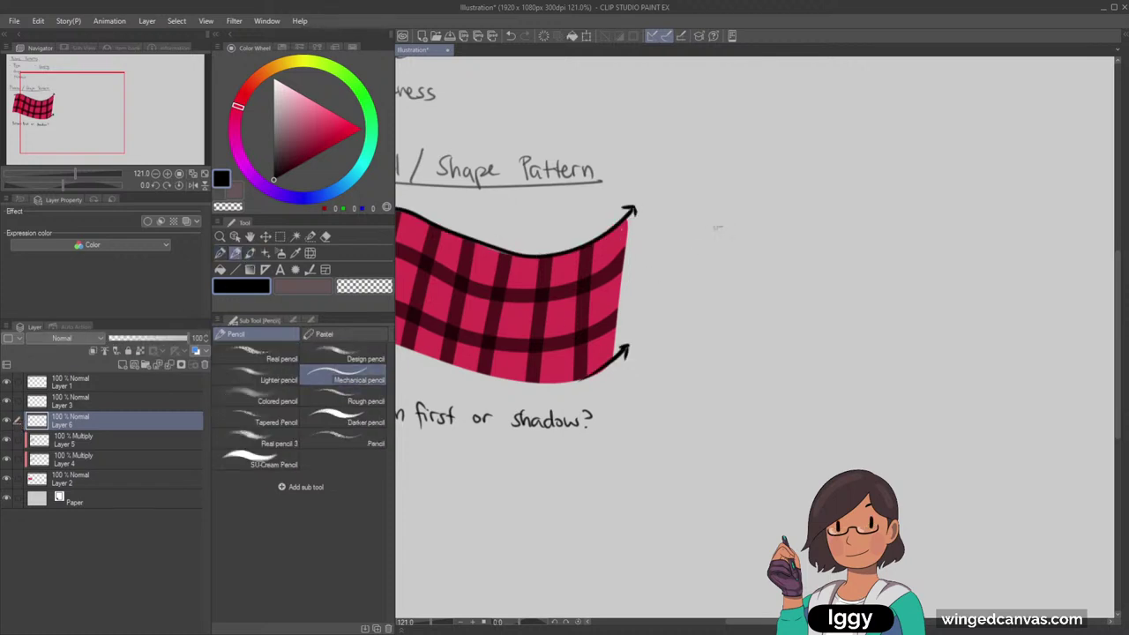
{"action": "mouse_move", "coordinate": [718, 227]}
{"action": "left_mouse_down"}
{"action": "mouse_move", "coordinate": [715, 332]}
{"action": "mouse_move", "coordinate": [760, 236]}
{"action": "mouse_move", "coordinate": [692, 233]}
{"action": "mouse_move", "coordinate": [727, 276]}
{"action": "mouse_move", "coordinate": [724, 346]}
{"action": "left_mouse_up"}
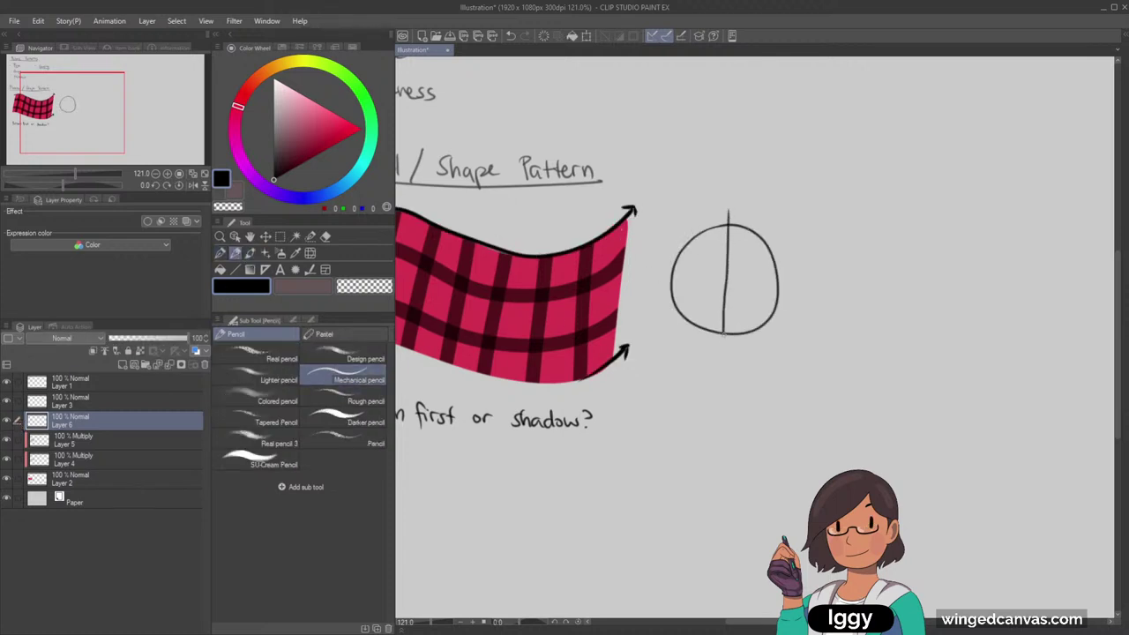
{"action": "mouse_move", "coordinate": [728, 225]}
{"action": "left_mouse_down"}
{"action": "mouse_move", "coordinate": [704, 280]}
{"action": "mouse_move", "coordinate": [721, 333]}
{"action": "left_mouse_up"}
{"action": "key", "text": "ctrl+z"}
{"action": "mouse_move", "coordinate": [695, 258]}
{"action": "left_mouse_down"}
{"action": "mouse_move", "coordinate": [704, 325]}
{"action": "mouse_move", "coordinate": [720, 334]}
{"action": "left_mouse_up"}
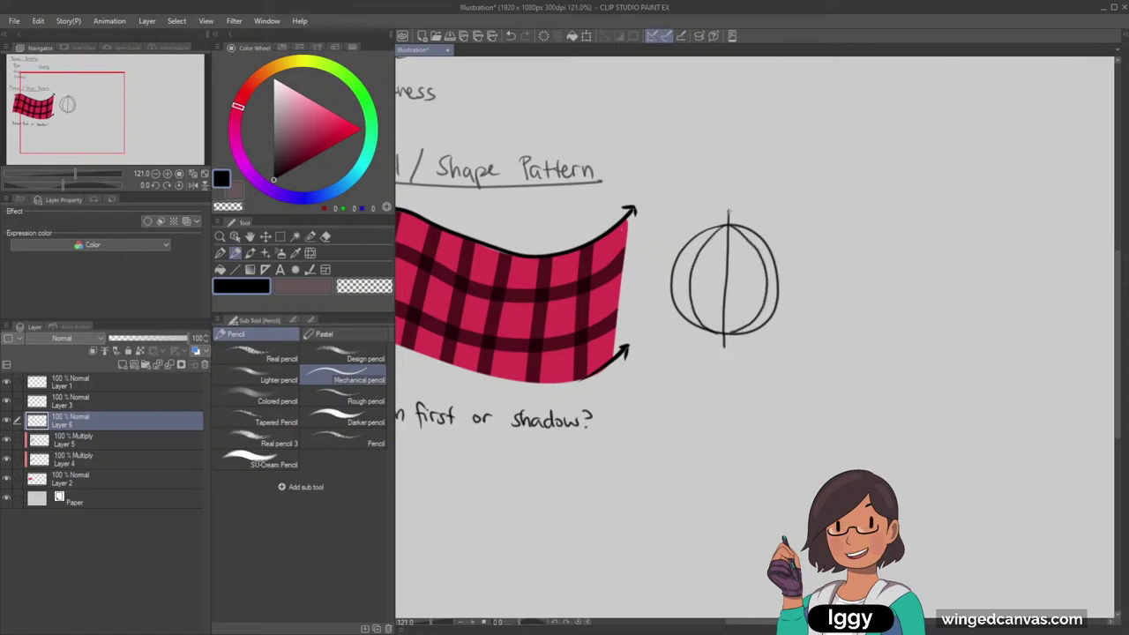
Add outward arrows above the sphere and darken its outer curves, and erase the whole sphere sketch
{"action": "mouse_move", "coordinate": [728, 240]}
{"action": "left_mouse_down"}
{"action": "mouse_move", "coordinate": [725, 358]}
{"action": "mouse_move", "coordinate": [728, 258]}
{"action": "mouse_move", "coordinate": [694, 263]}
{"action": "mouse_move", "coordinate": [691, 309]}
{"action": "mouse_move", "coordinate": [706, 328]}
{"action": "left_mouse_up"}
{"action": "key", "text": "ctrl+z"}
{"action": "left_click_drag", "start_coordinate": [716, 214], "coordinate": [704, 213]}
{"action": "mouse_move", "coordinate": [709, 209]}
{"action": "left_mouse_down"}
{"action": "mouse_move", "coordinate": [668, 273]}
{"action": "mouse_move", "coordinate": [670, 301]}
{"action": "left_mouse_up"}
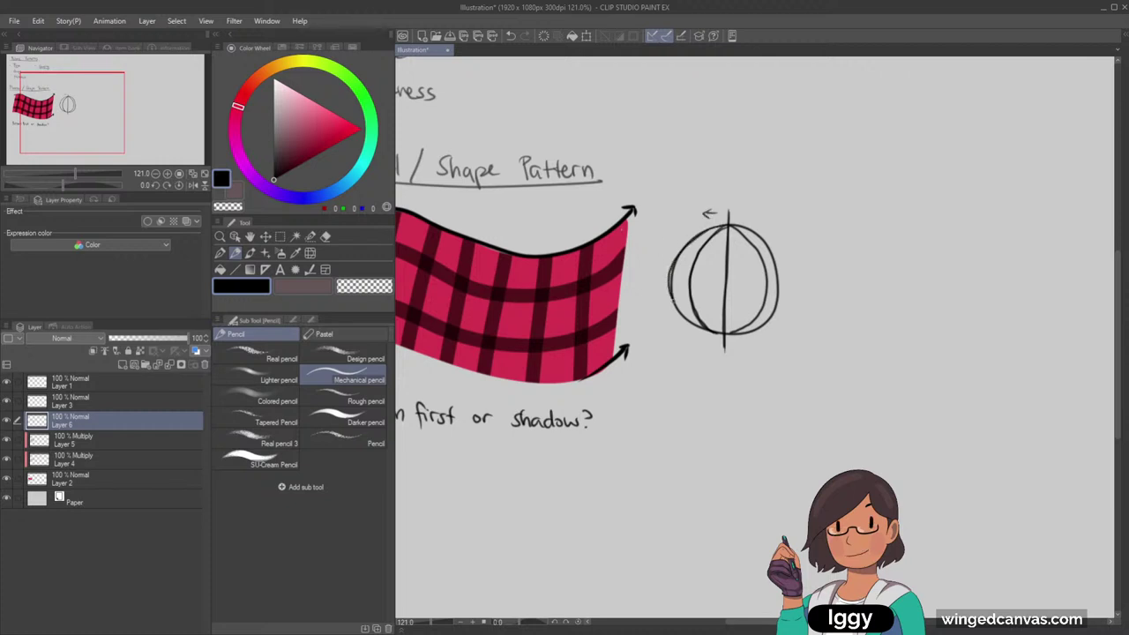
{"action": "mouse_move", "coordinate": [736, 225]}
{"action": "left_mouse_down"}
{"action": "mouse_move", "coordinate": [764, 236]}
{"action": "mouse_move", "coordinate": [776, 256]}
{"action": "mouse_move", "coordinate": [778, 318]}
{"action": "mouse_move", "coordinate": [743, 237]}
{"action": "mouse_move", "coordinate": [763, 266]}
{"action": "left_mouse_up"}
{"action": "key", "text": "ctrl+z"}
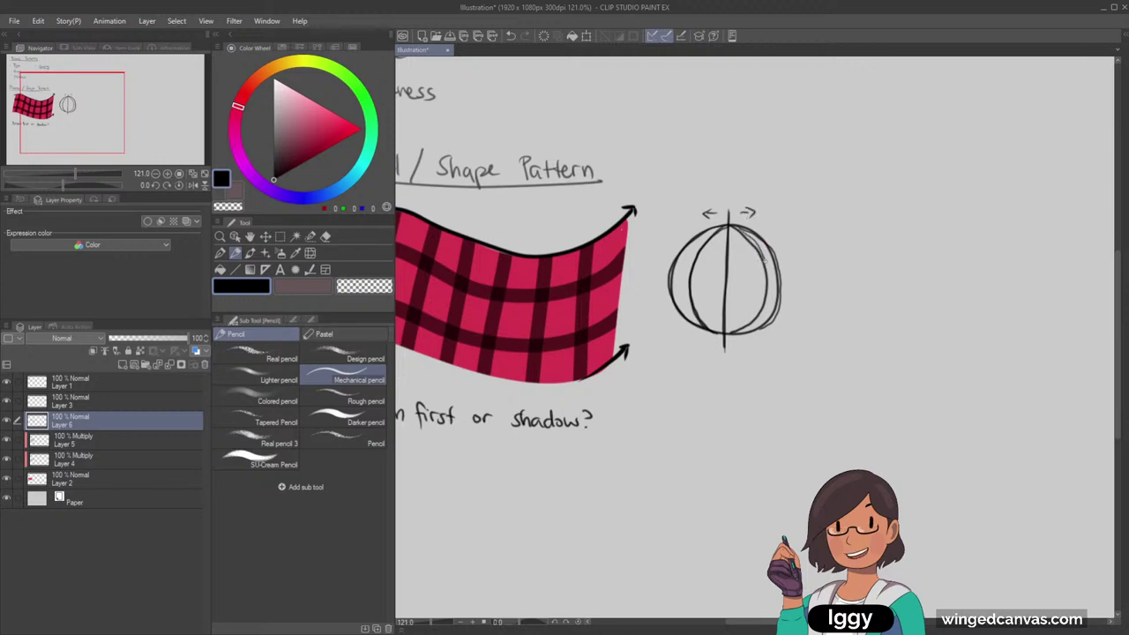
{"action": "key", "text": "e"}
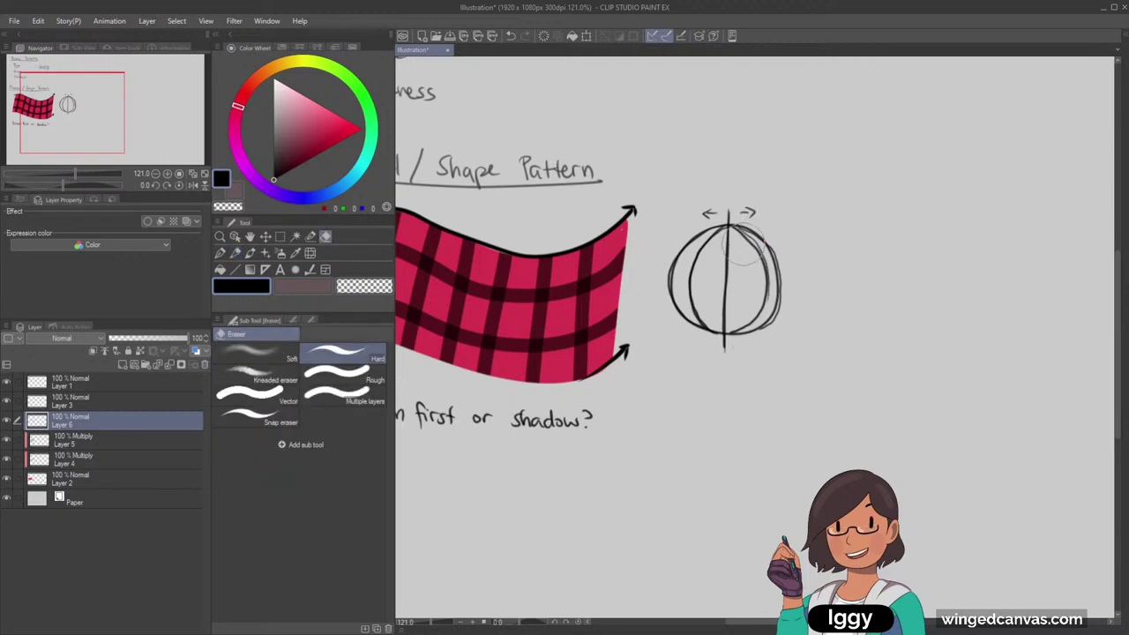
{"action": "mouse_move", "coordinate": [719, 247]}
{"action": "left_mouse_down"}
{"action": "mouse_move", "coordinate": [697, 232]}
{"action": "mouse_move", "coordinate": [732, 252]}
{"action": "mouse_move", "coordinate": [763, 346]}
{"action": "left_mouse_up"}
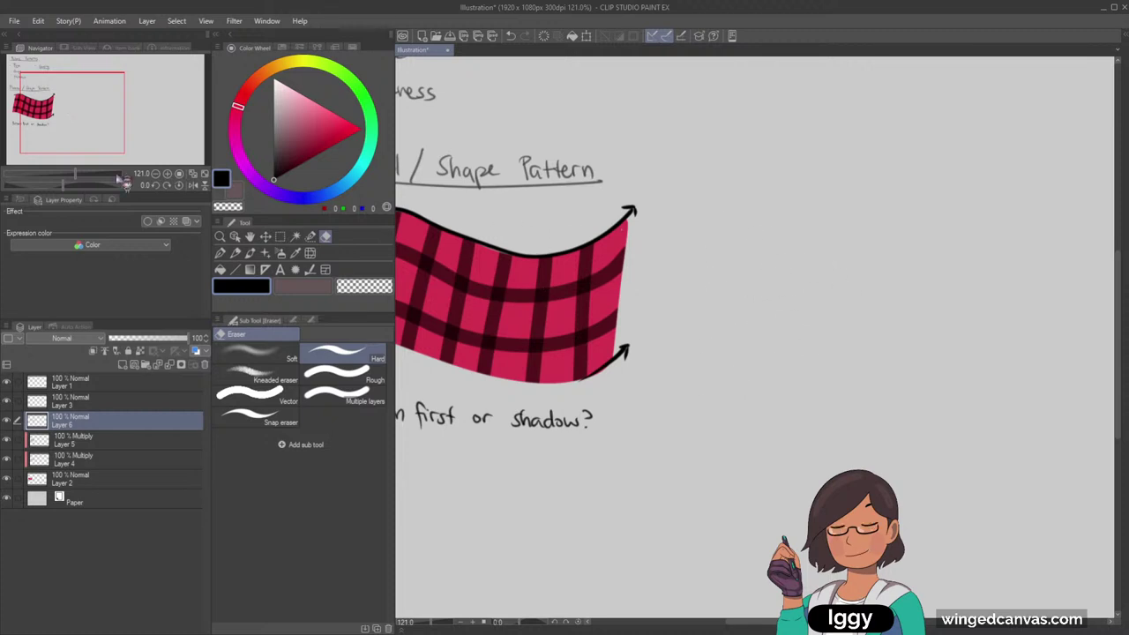
Erase all the cross stripes from Layer 5, using the muted brown drawing colour slot
{"action": "left_click_drag", "start_coordinate": [102, 131], "coordinate": [89, 128]}
{"action": "left_click", "coordinate": [101, 441]}
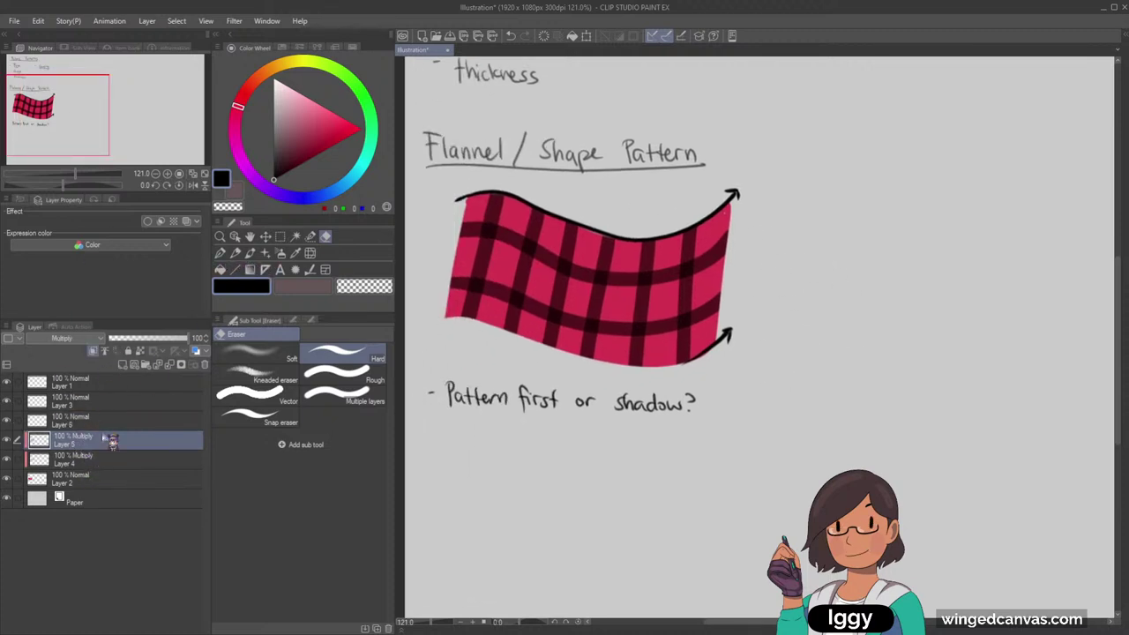
{"action": "left_click", "coordinate": [301, 288]}
{"action": "mouse_move", "coordinate": [490, 278]}
{"action": "left_mouse_down"}
{"action": "mouse_move", "coordinate": [562, 266]}
{"action": "mouse_move", "coordinate": [476, 256]}
{"action": "mouse_move", "coordinate": [612, 287]}
{"action": "mouse_move", "coordinate": [618, 341]}
{"action": "left_mouse_up"}
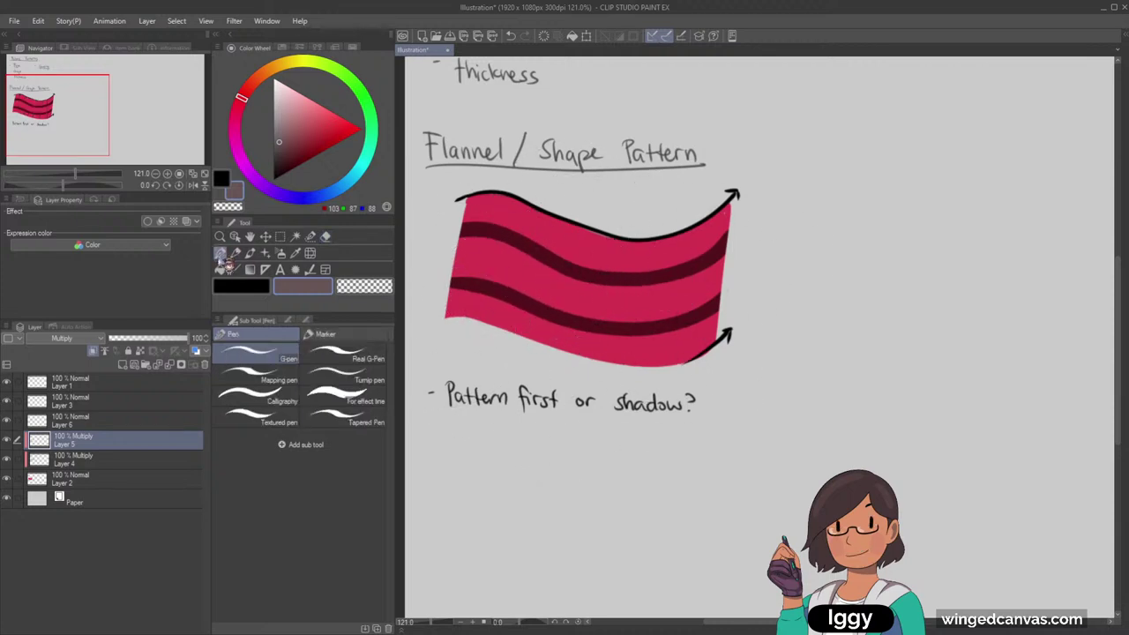
Paint two cross stripes near the fabric's left end on Layer 5 with the G-pen, making the first one wider
{"action": "left_click", "coordinate": [220, 252]}
{"action": "left_click_drag", "start_coordinate": [494, 187], "coordinate": [465, 350]}
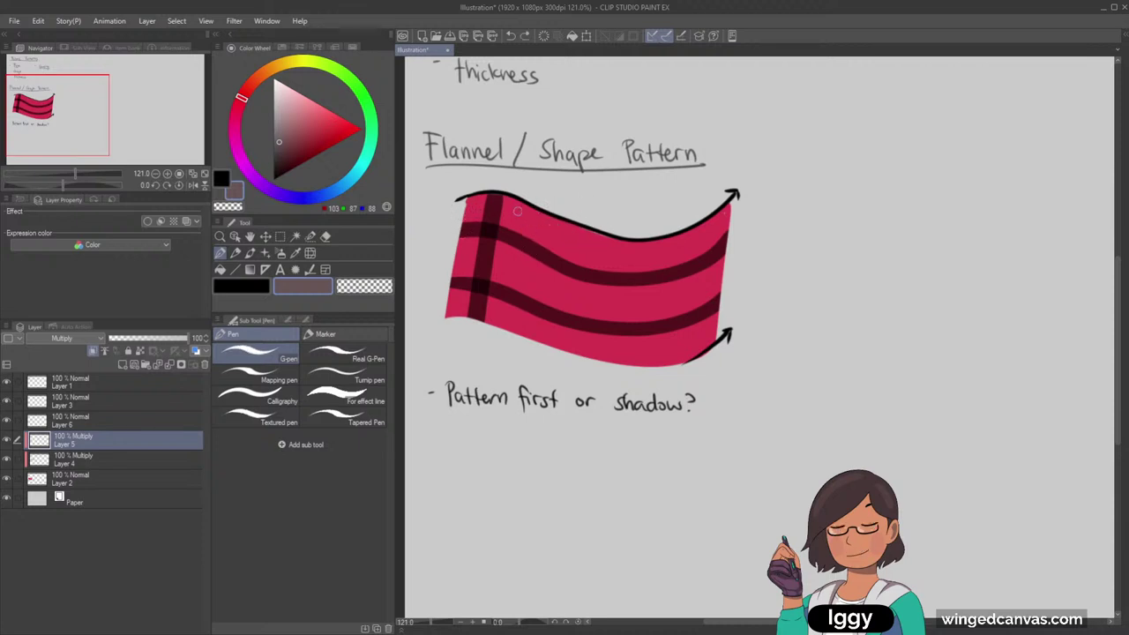
{"action": "left_click_drag", "start_coordinate": [526, 206], "coordinate": [509, 353]}
{"action": "key", "text": "ctrl+z"}
{"action": "left_click_drag", "start_coordinate": [540, 210], "coordinate": [515, 351]}
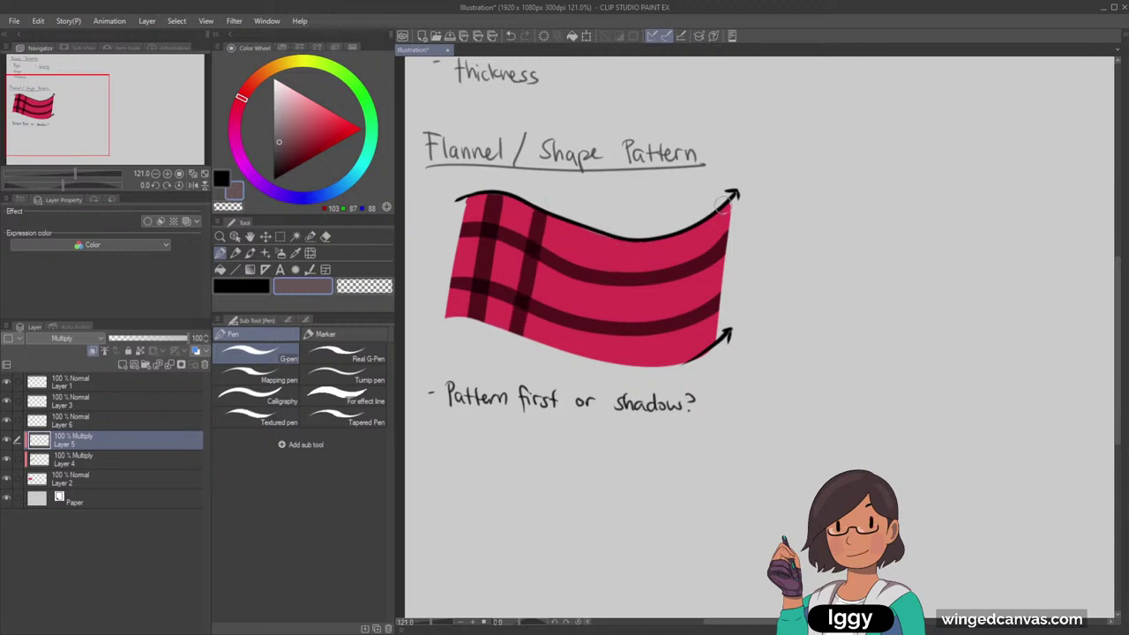
Paint a wide slanted cross stripe near the fabric's right end, redoing its placement
{"action": "left_click_drag", "start_coordinate": [727, 193], "coordinate": [719, 287]}
{"action": "key", "text": "ctrl+z"}
{"action": "mouse_move", "coordinate": [708, 202]}
{"action": "left_mouse_down"}
{"action": "mouse_move", "coordinate": [696, 371]}
{"action": "mouse_move", "coordinate": [696, 291]}
{"action": "mouse_move", "coordinate": [688, 363]}
{"action": "left_mouse_up"}
{"action": "key", "text": "ctrl+z"}
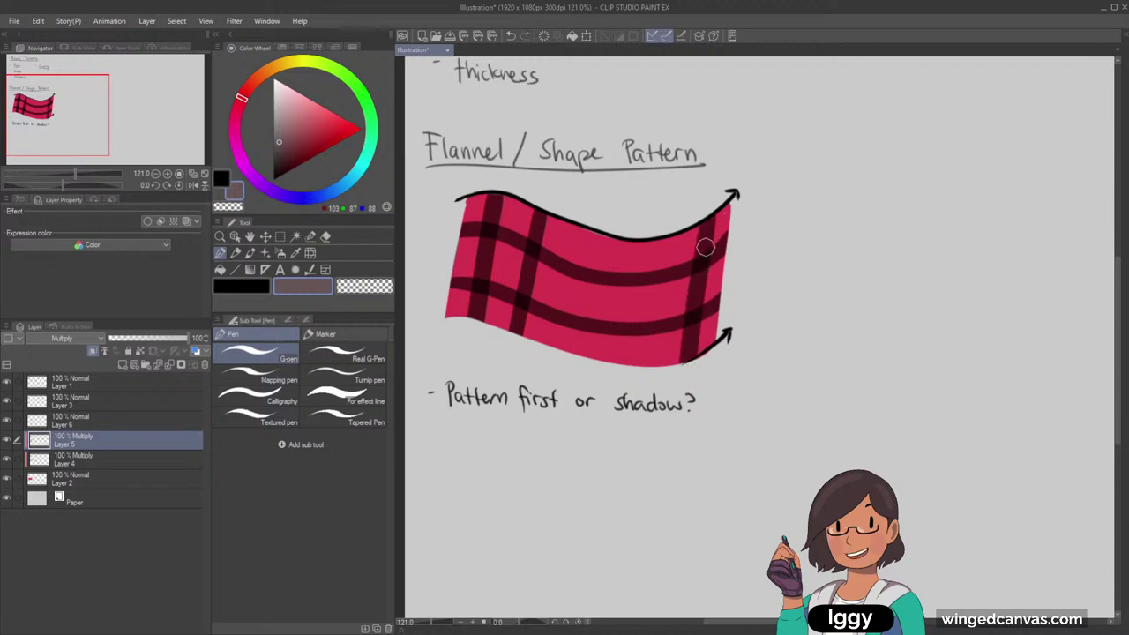
{"action": "key", "text": "ctrl+z"}
{"action": "left_click_drag", "start_coordinate": [714, 205], "coordinate": [693, 362]}
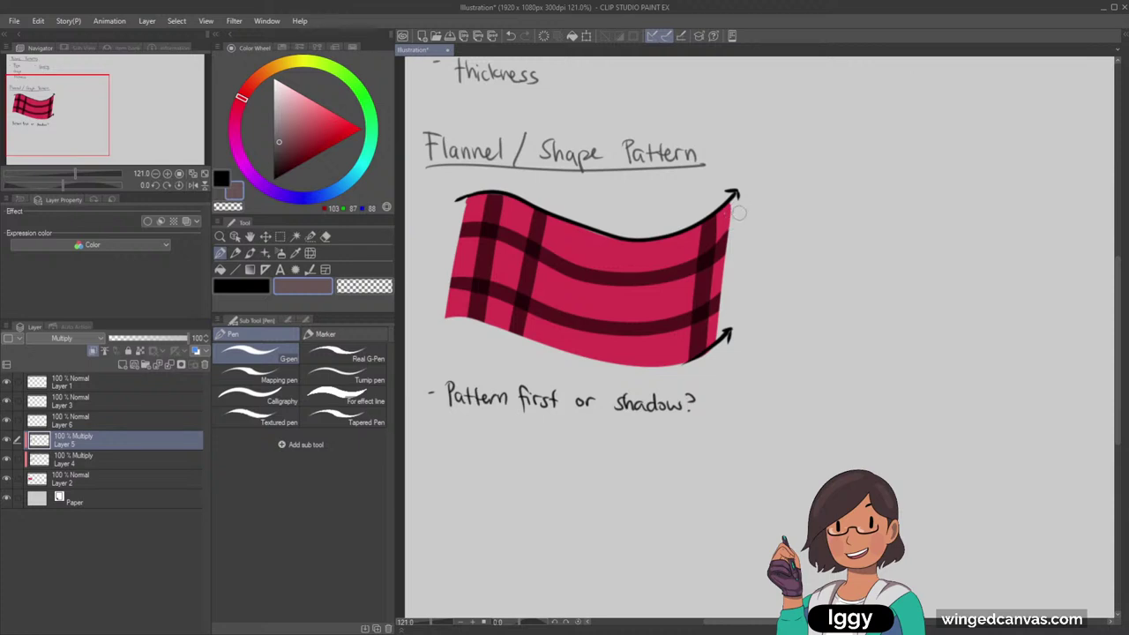
Paint three narrower cross stripes across the middle of the fabric to fill the gap between the end stripes
{"action": "left_click_drag", "start_coordinate": [615, 232], "coordinate": [596, 376]}
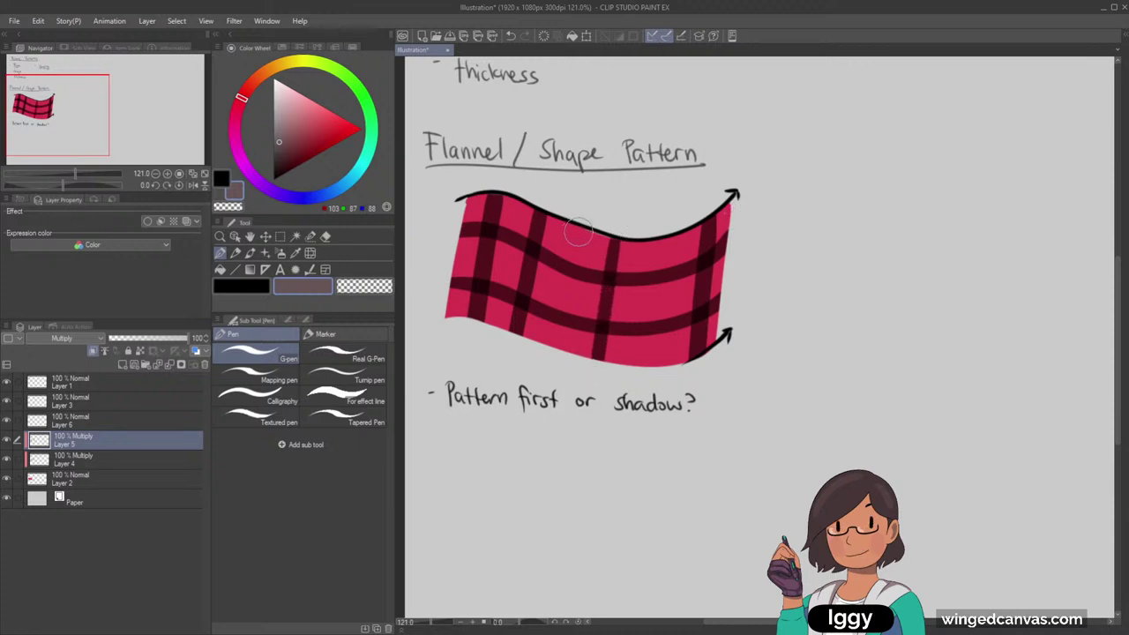
{"action": "left_click_drag", "start_coordinate": [575, 228], "coordinate": [551, 368]}
{"action": "key", "text": "ctrl+z"}
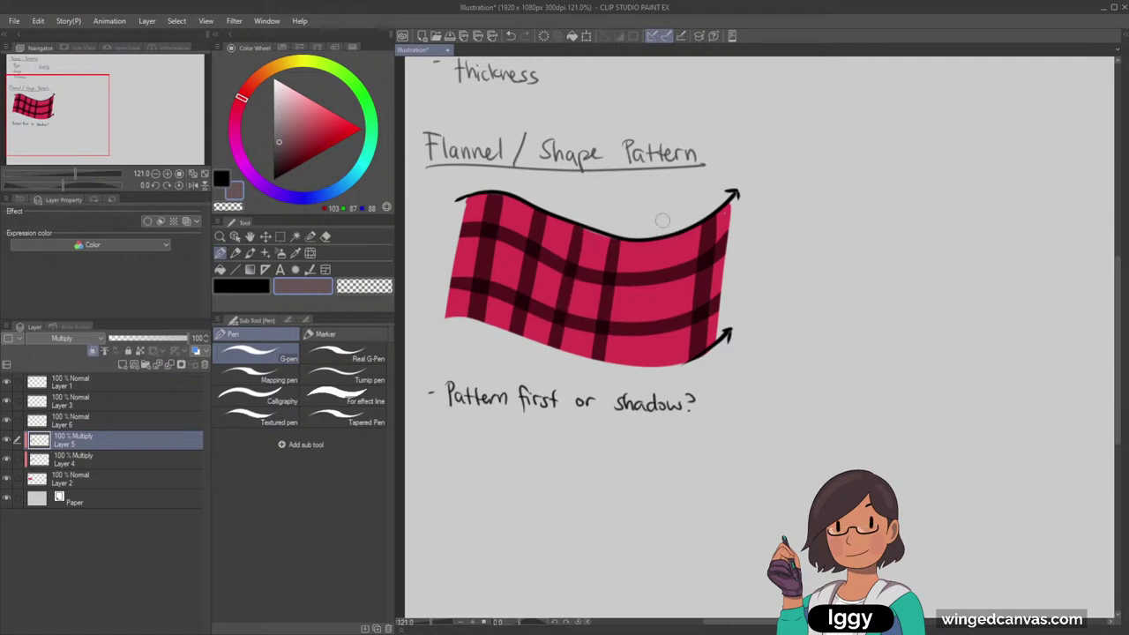
{"action": "left_click_drag", "start_coordinate": [663, 220], "coordinate": [634, 373]}
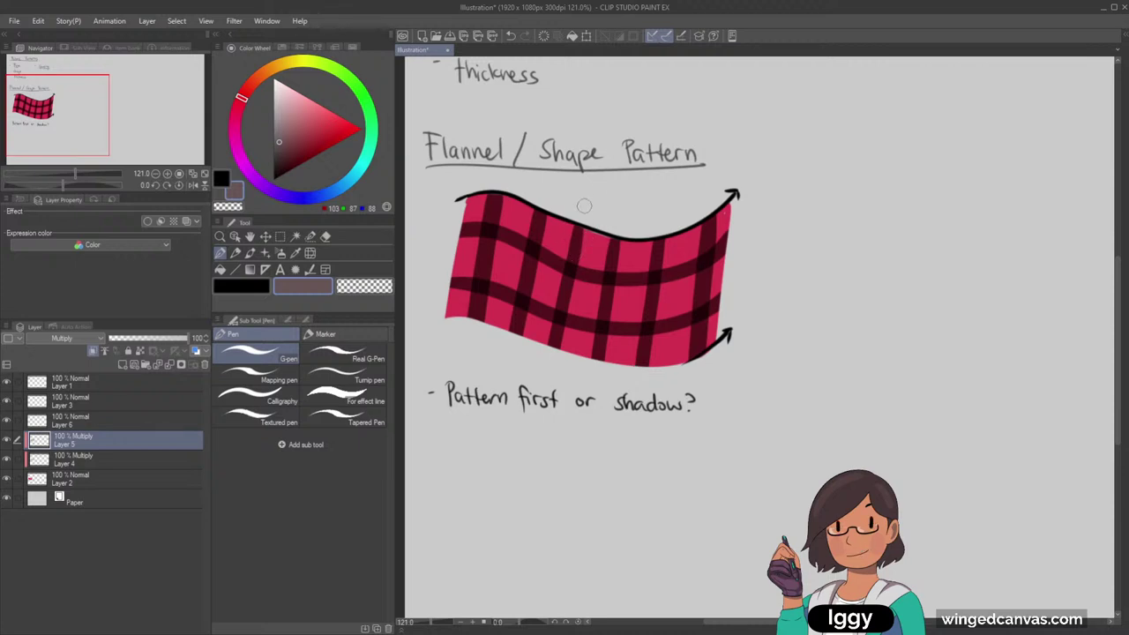
Add a new layer above Layer 5 and clip it to the fabric shape below
{"action": "scroll", "coordinate": [600, 148], "scroll_direction": "down", "scroll_amount": 4}
{"action": "scroll", "coordinate": [599, 148], "scroll_direction": "up", "scroll_amount": 2}
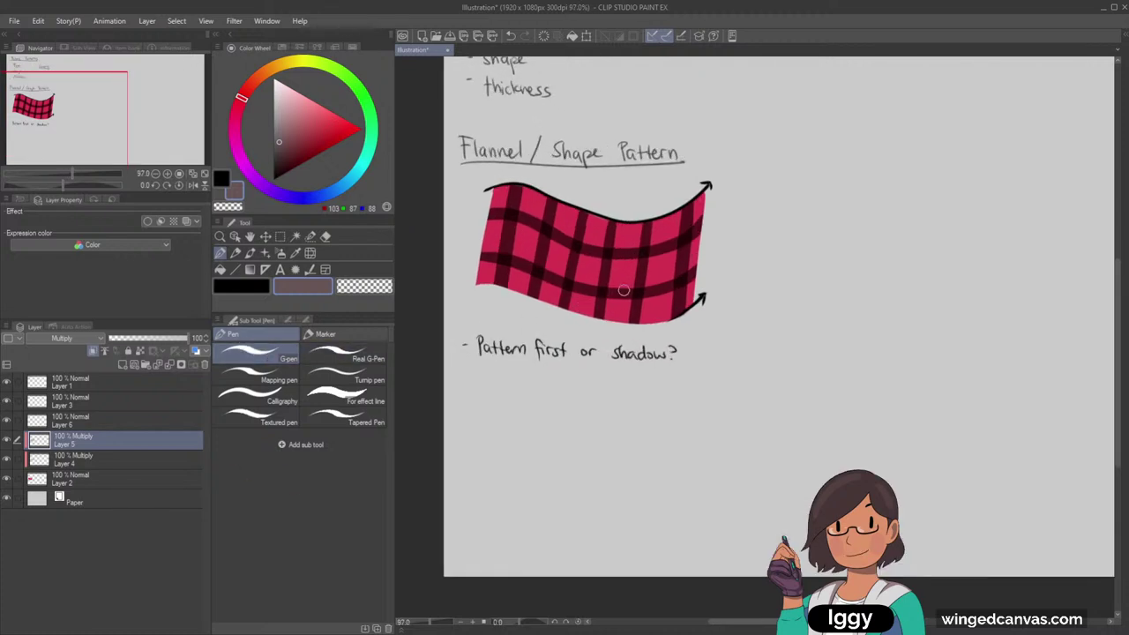
{"action": "scroll", "coordinate": [625, 290], "scroll_direction": "up", "scroll_amount": 1}
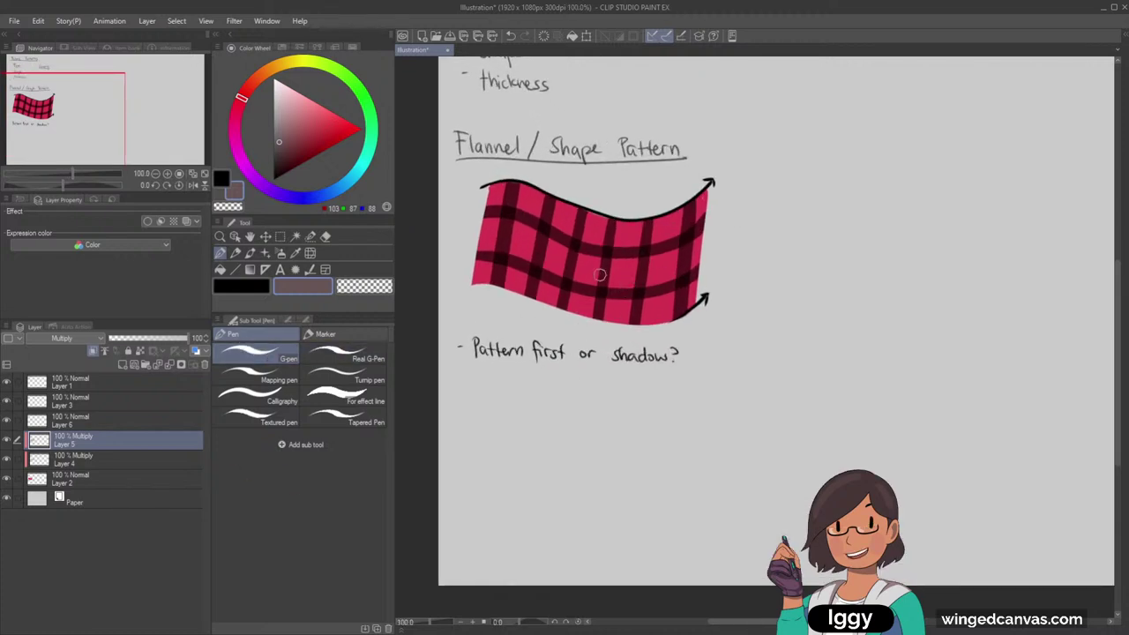
{"action": "scroll", "coordinate": [599, 275], "scroll_direction": "up", "scroll_amount": 1}
{"action": "left_click", "coordinate": [99, 353]}
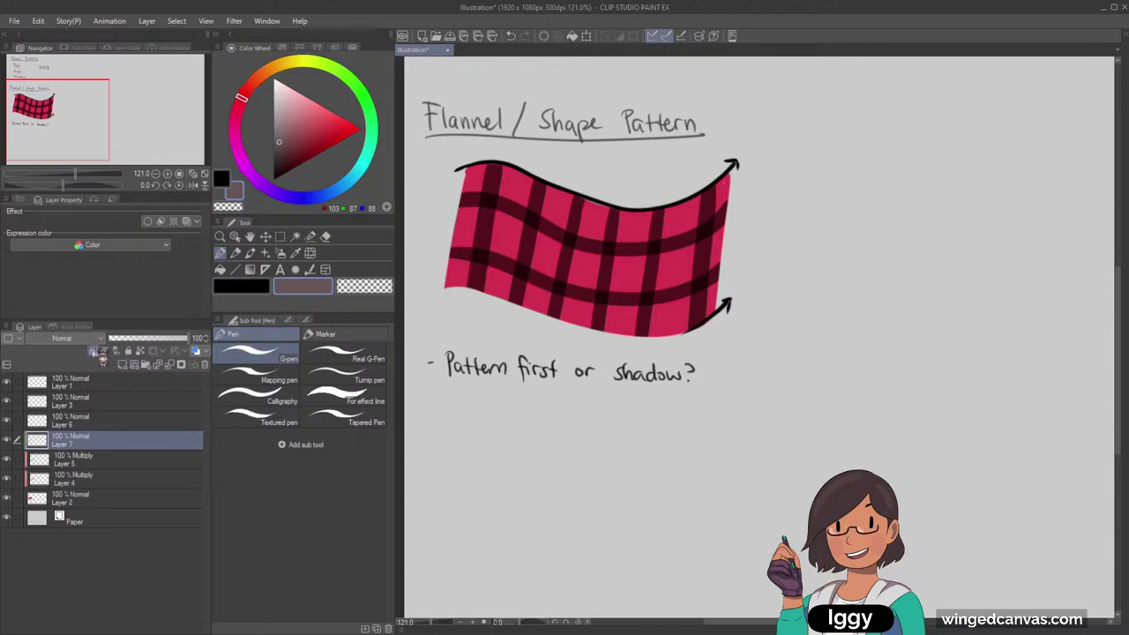
{"action": "left_click", "coordinate": [95, 352]}
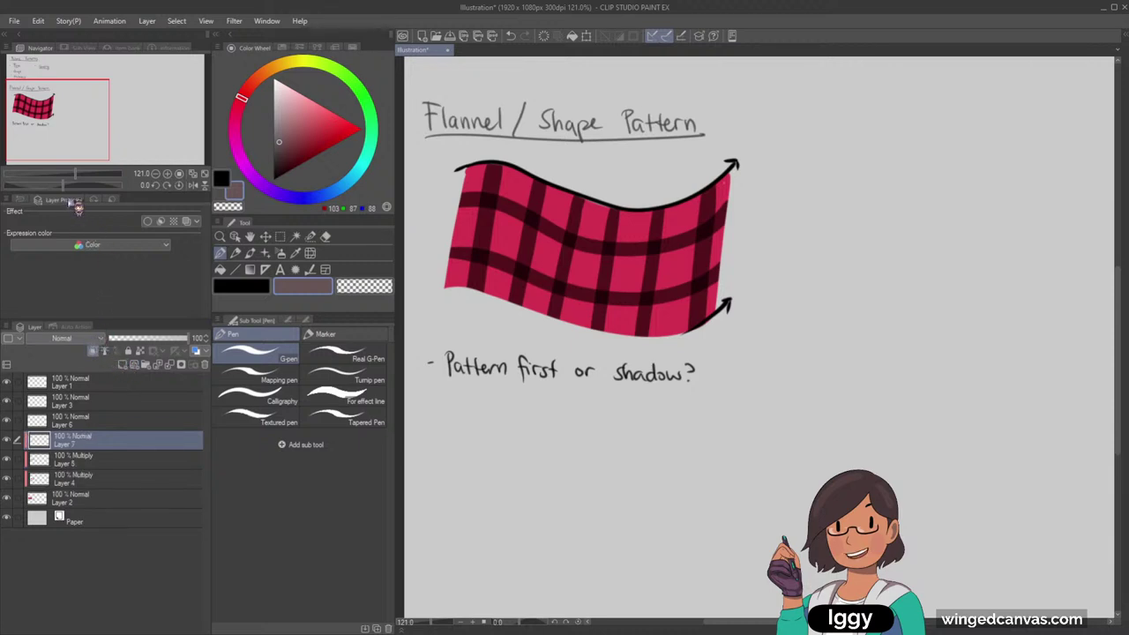
Paint six thin pale pink cross stripes between the dark ones on Layer 7 in Hard light mode with the G-pen
{"action": "left_click", "coordinate": [281, 87]}
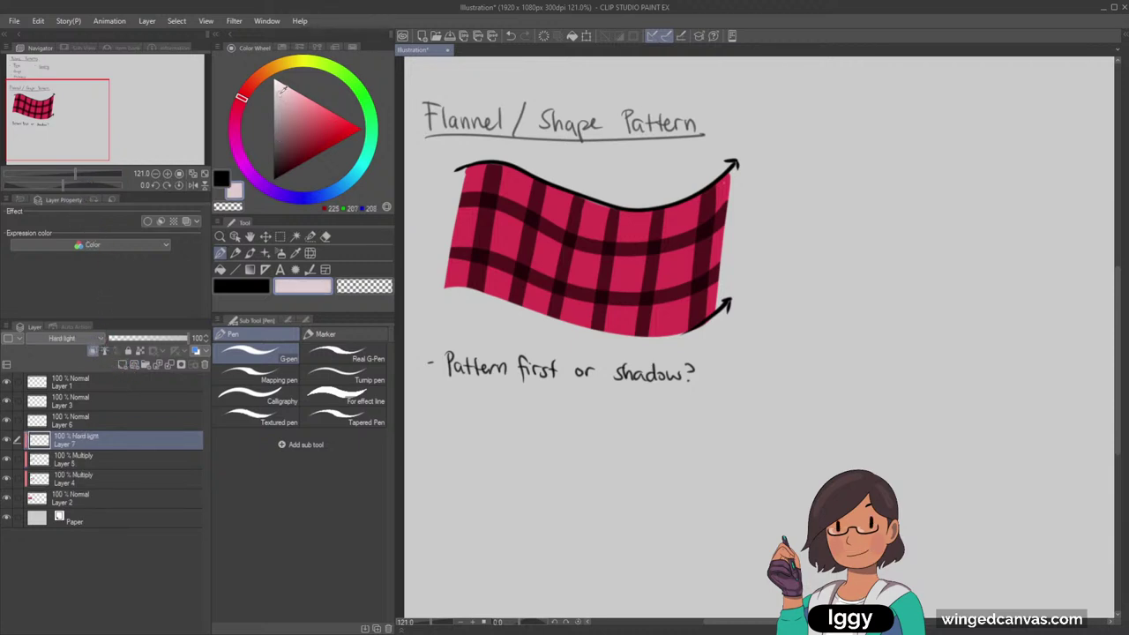
{"action": "left_click_drag", "start_coordinate": [518, 173], "coordinate": [495, 300]}
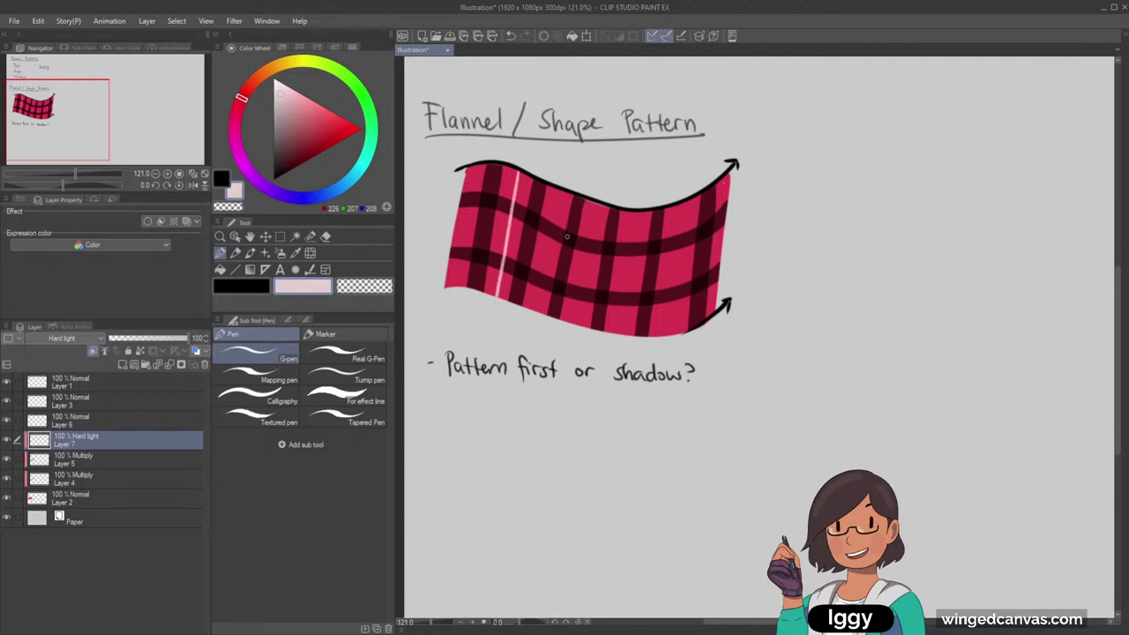
{"action": "left_click_drag", "start_coordinate": [560, 188], "coordinate": [535, 310]}
{"action": "left_click_drag", "start_coordinate": [592, 202], "coordinate": [588, 256]}
{"action": "key", "text": "ctrl+z"}
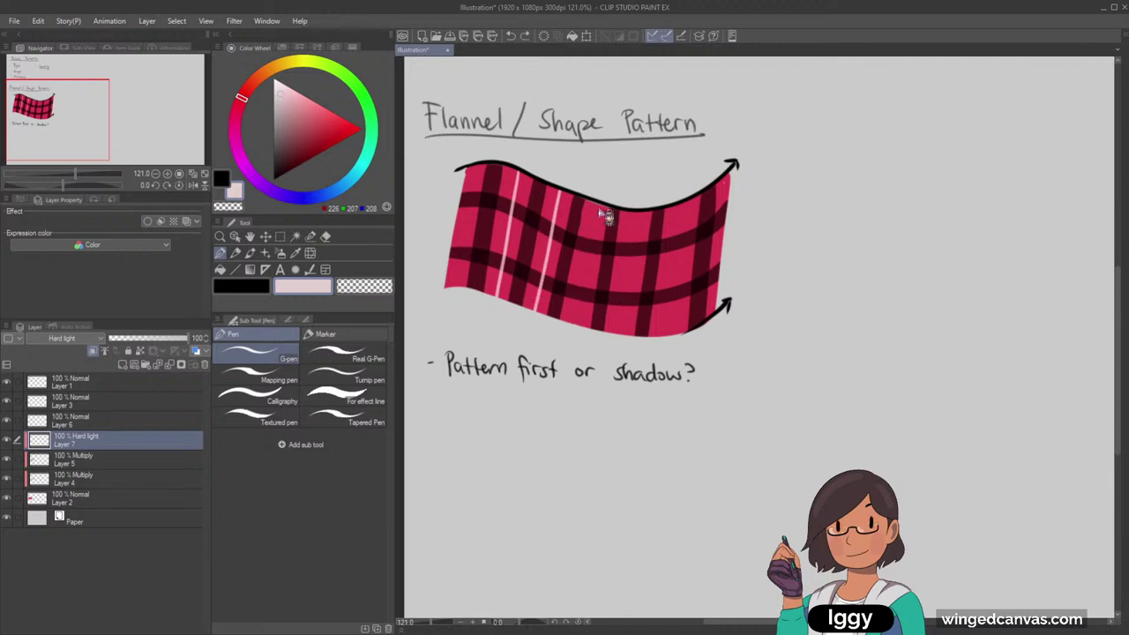
{"action": "mouse_move", "coordinate": [592, 203]}
{"action": "left_mouse_down"}
{"action": "mouse_move", "coordinate": [578, 308]}
{"action": "mouse_move", "coordinate": [632, 243]}
{"action": "left_mouse_up"}
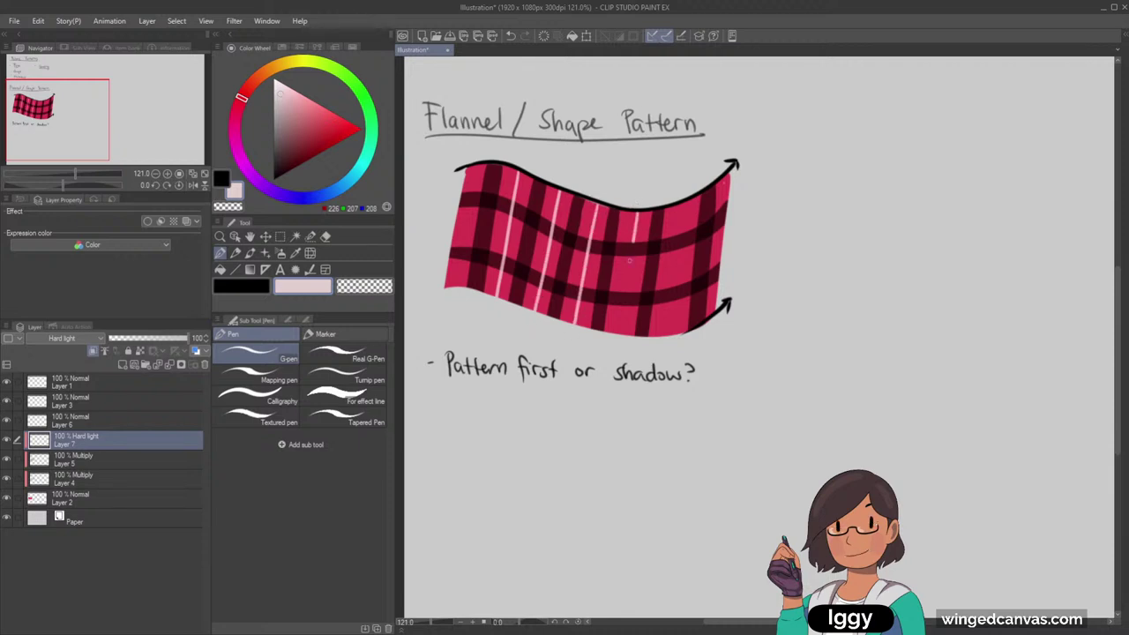
{"action": "left_click_drag", "start_coordinate": [678, 204], "coordinate": [670, 335]}
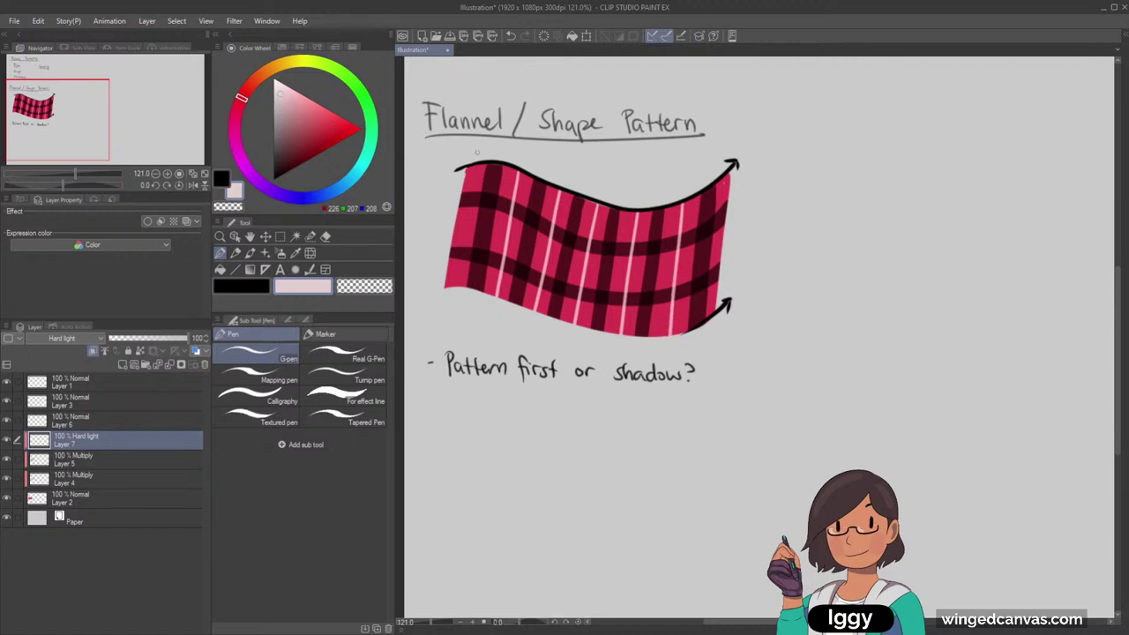
{"action": "left_click_drag", "start_coordinate": [473, 166], "coordinate": [452, 290]}
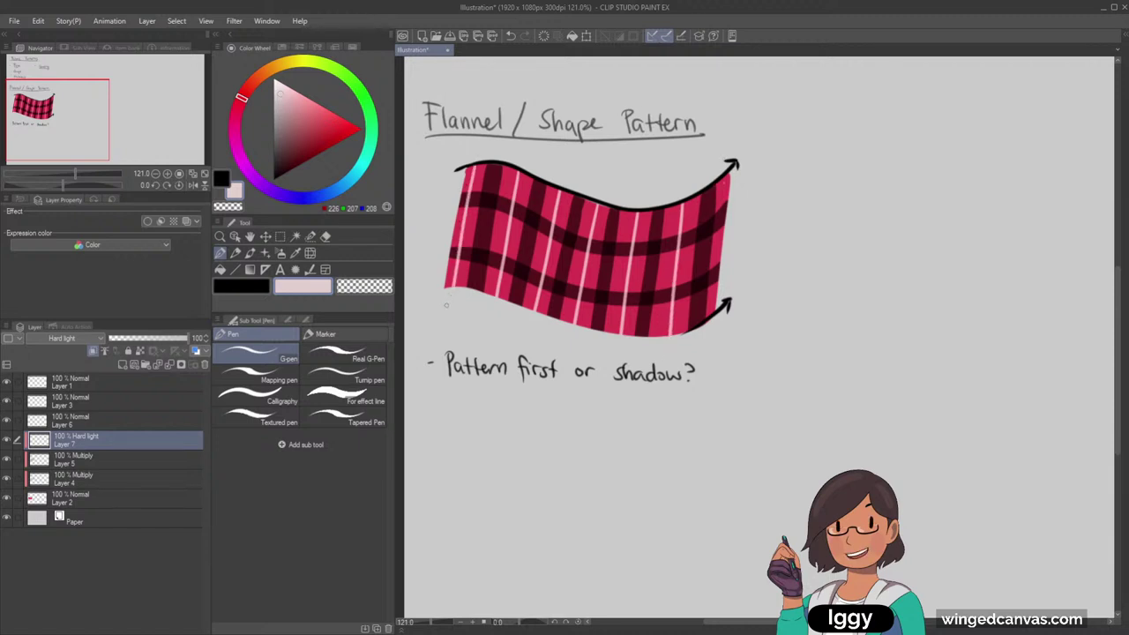
Add a new layer above Layer 7, clip it to the fabric shape and set its blending mode to Hard light
{"action": "left_click", "coordinate": [125, 364]}
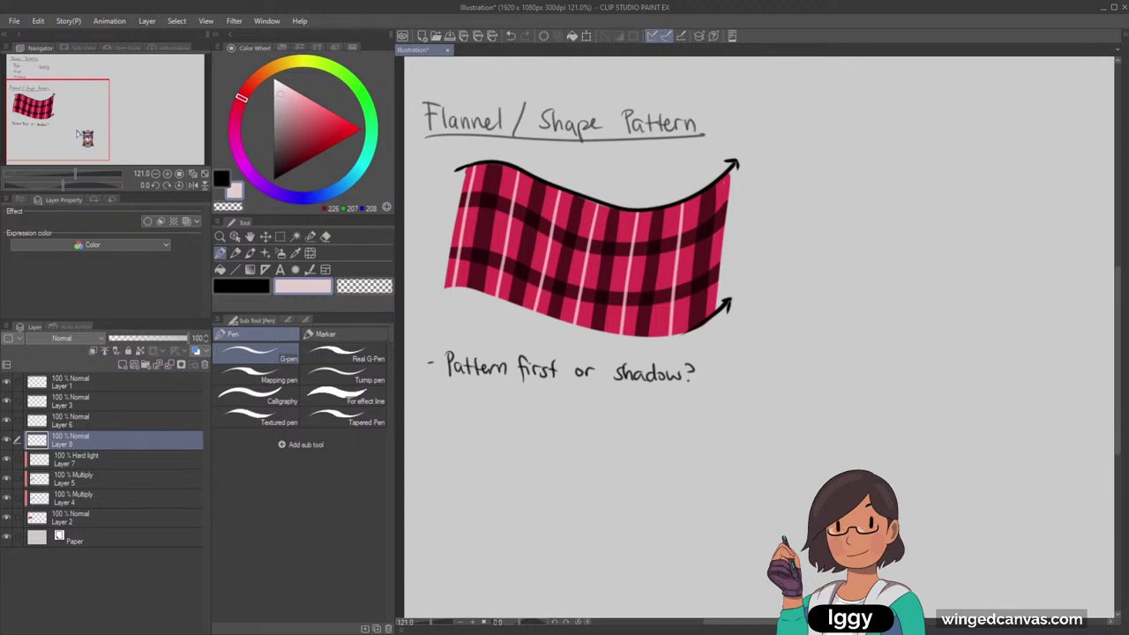
{"action": "left_click", "coordinate": [84, 107]}
{"action": "left_click_drag", "start_coordinate": [490, 178], "coordinate": [563, 209]}
{"action": "key", "text": "ctrl+z"}
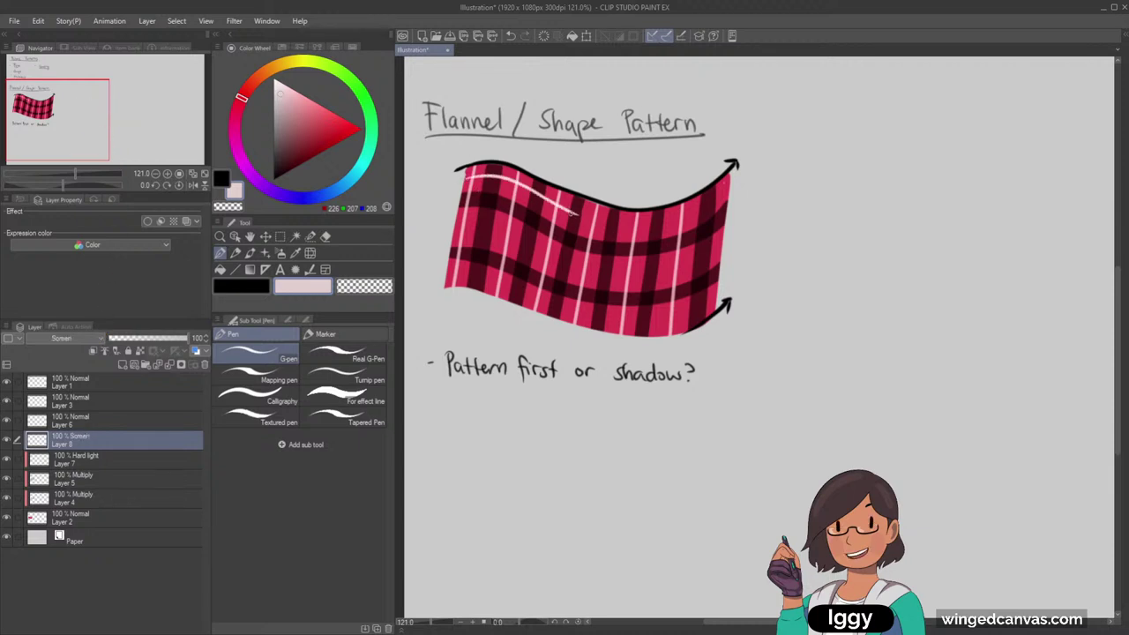
{"action": "key", "text": "ctrl+z"}
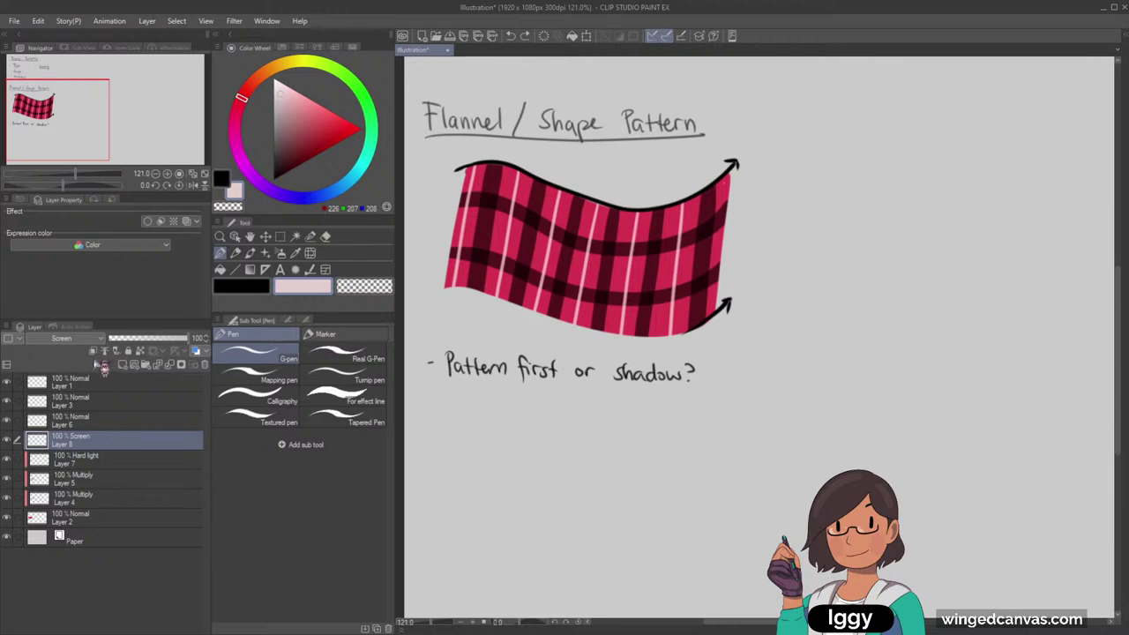
{"action": "left_click", "coordinate": [93, 350]}
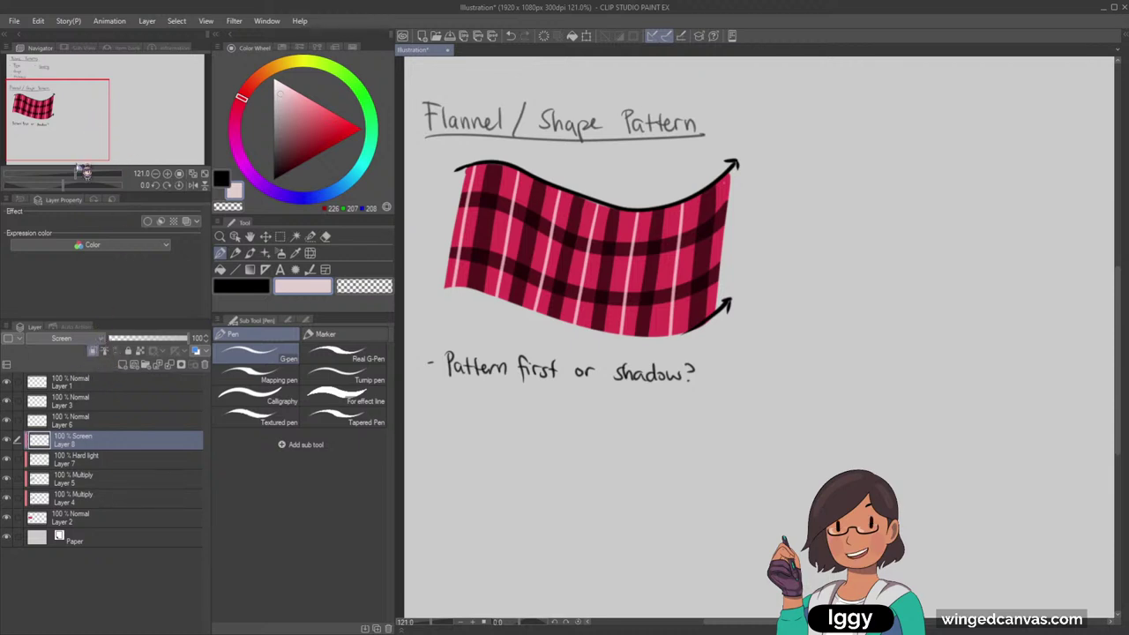
{"action": "left_click", "coordinate": [68, 197]}
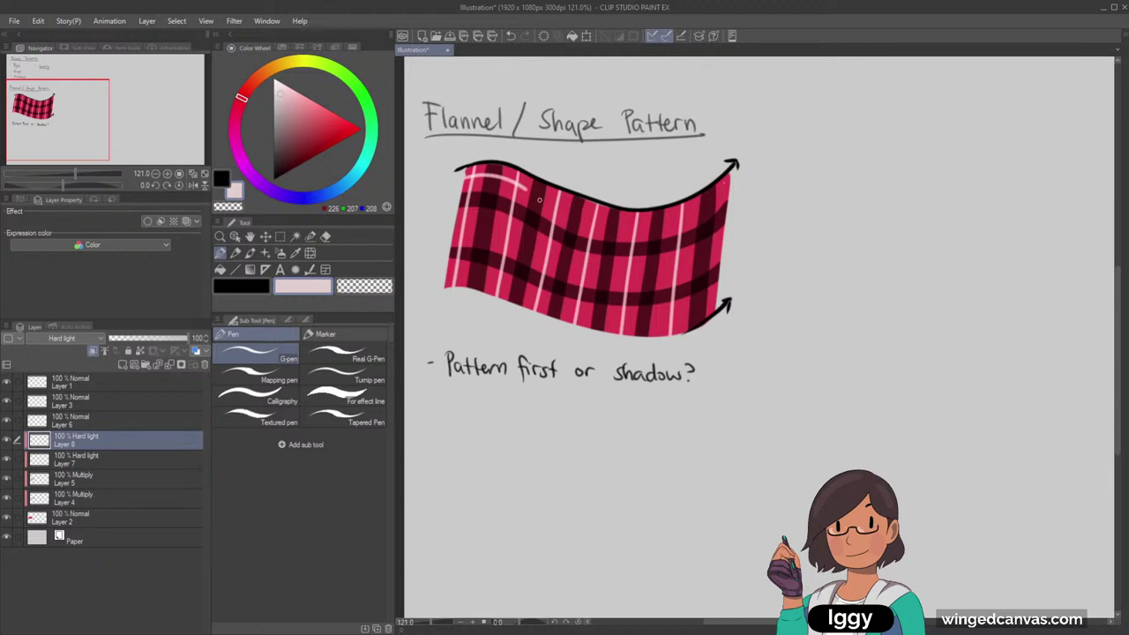
Paint three thin pale pink lengthwise stripes that follow the fabric's wave between and beside the dark bands
{"action": "mouse_move", "coordinate": [579, 220]}
{"action": "left_mouse_down"}
{"action": "mouse_move", "coordinate": [674, 228]}
{"action": "mouse_move", "coordinate": [701, 213]}
{"action": "left_mouse_up"}
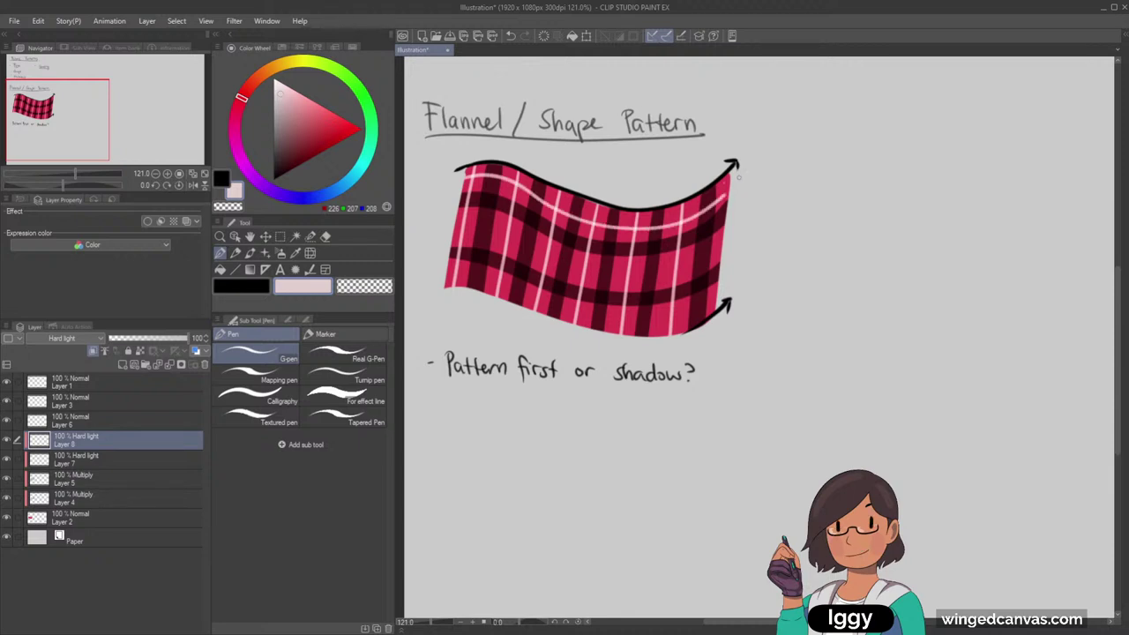
{"action": "scroll", "coordinate": [606, 261], "scroll_direction": "up", "scroll_amount": 3}
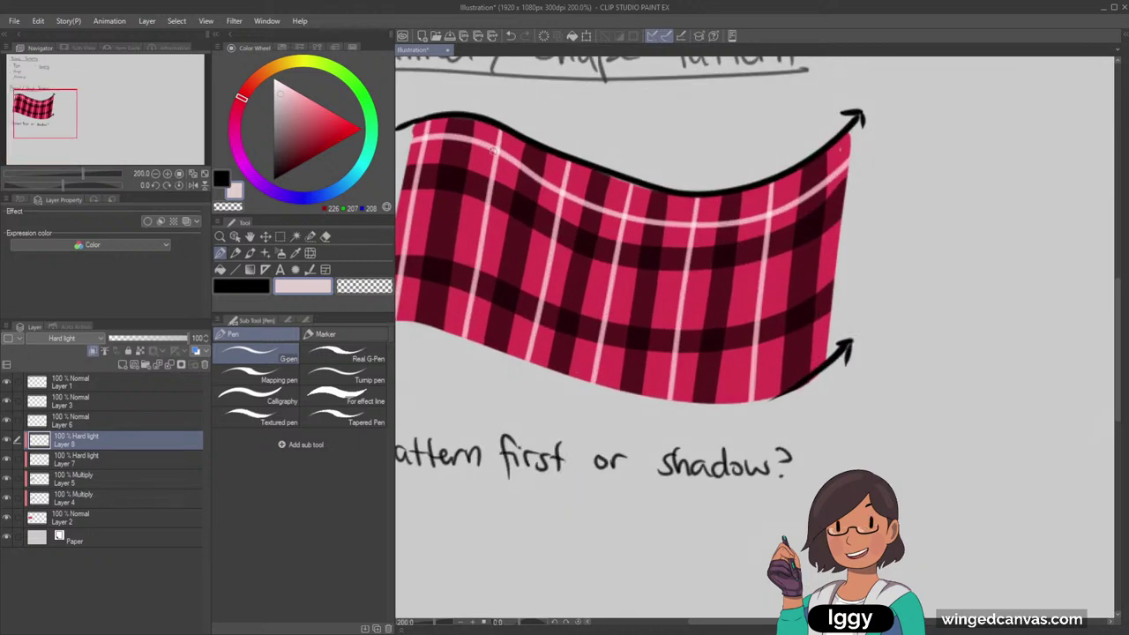
{"action": "scroll", "coordinate": [497, 148], "scroll_direction": "down", "scroll_amount": 2}
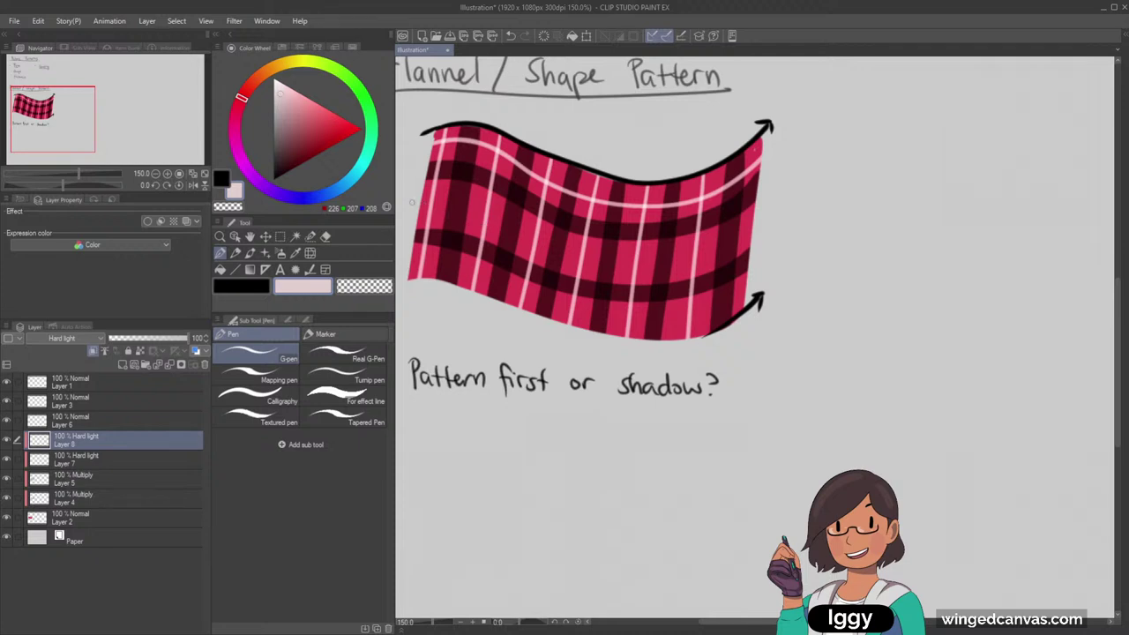
{"action": "mouse_move", "coordinate": [420, 202]}
{"action": "left_mouse_down"}
{"action": "mouse_move", "coordinate": [446, 202]}
{"action": "mouse_move", "coordinate": [529, 247]}
{"action": "mouse_move", "coordinate": [550, 247]}
{"action": "mouse_move", "coordinate": [469, 210]}
{"action": "mouse_move", "coordinate": [537, 246]}
{"action": "mouse_move", "coordinate": [614, 263]}
{"action": "mouse_move", "coordinate": [727, 239]}
{"action": "left_mouse_up"}
{"action": "key", "text": "ctrl+z"}
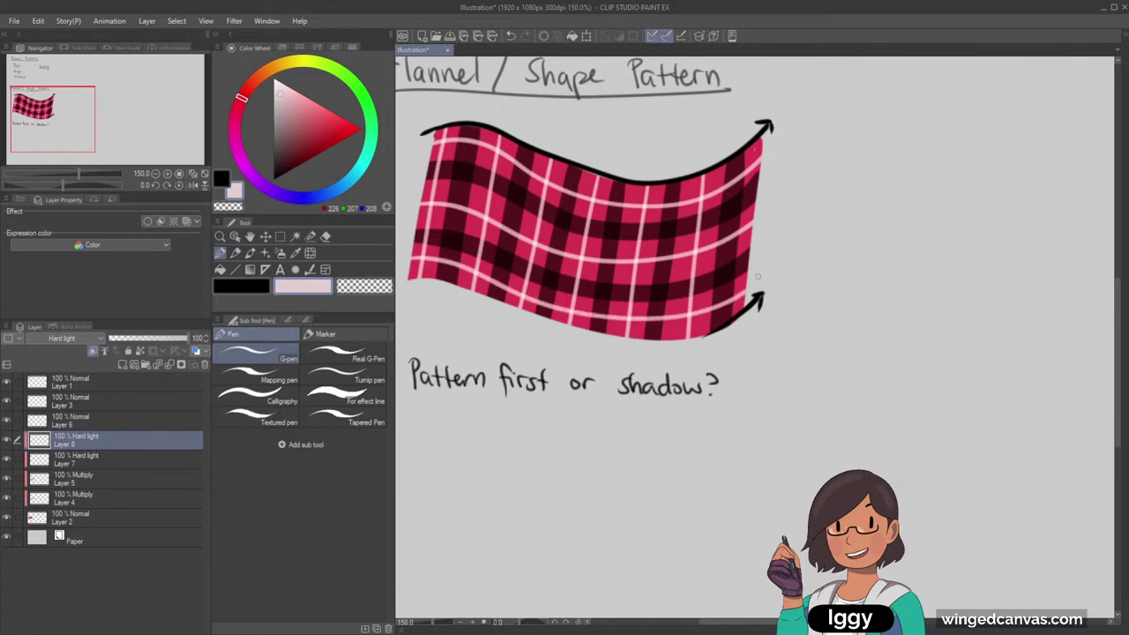
{"action": "scroll", "coordinate": [781, 257], "scroll_direction": "down", "scroll_amount": 6}
{"action": "scroll", "coordinate": [781, 257], "scroll_direction": "up", "scroll_amount": 2}
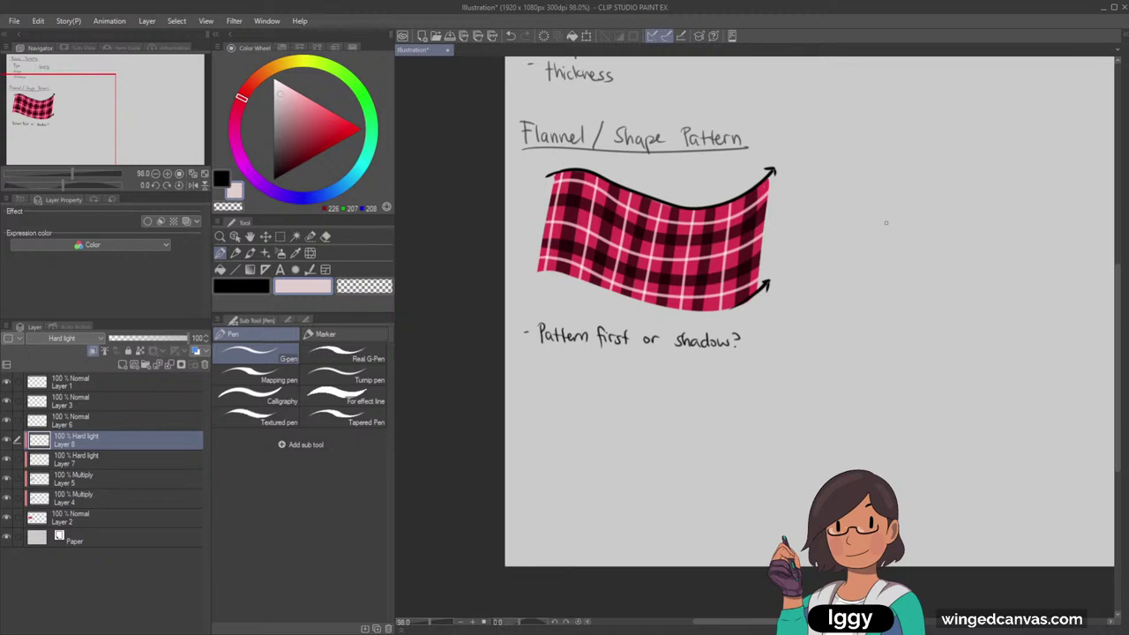
{"action": "left_click_drag", "start_coordinate": [88, 133], "coordinate": [111, 128]}
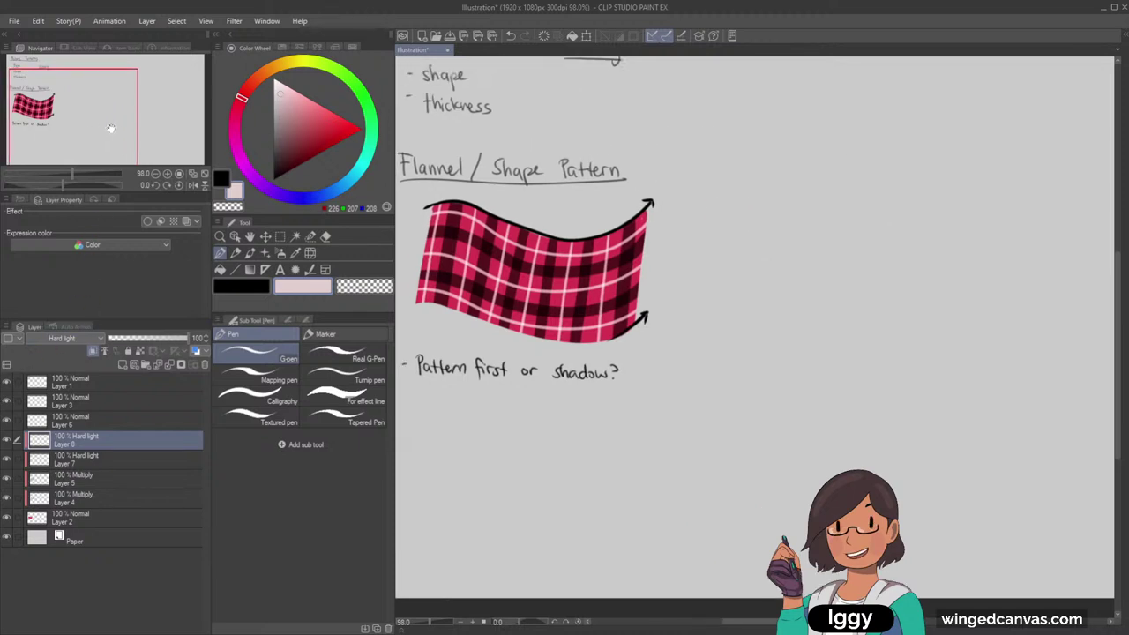
{"action": "scroll", "coordinate": [547, 308], "scroll_direction": "up", "scroll_amount": 1}
{"action": "left_click", "coordinate": [235, 254]}
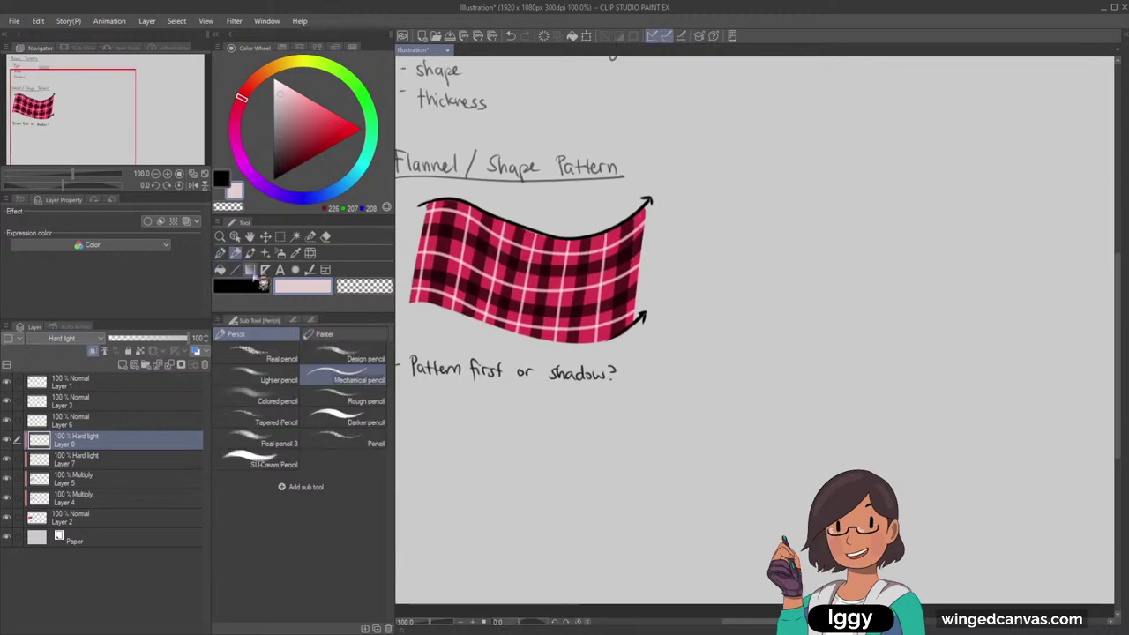
{"action": "left_click", "coordinate": [243, 286]}
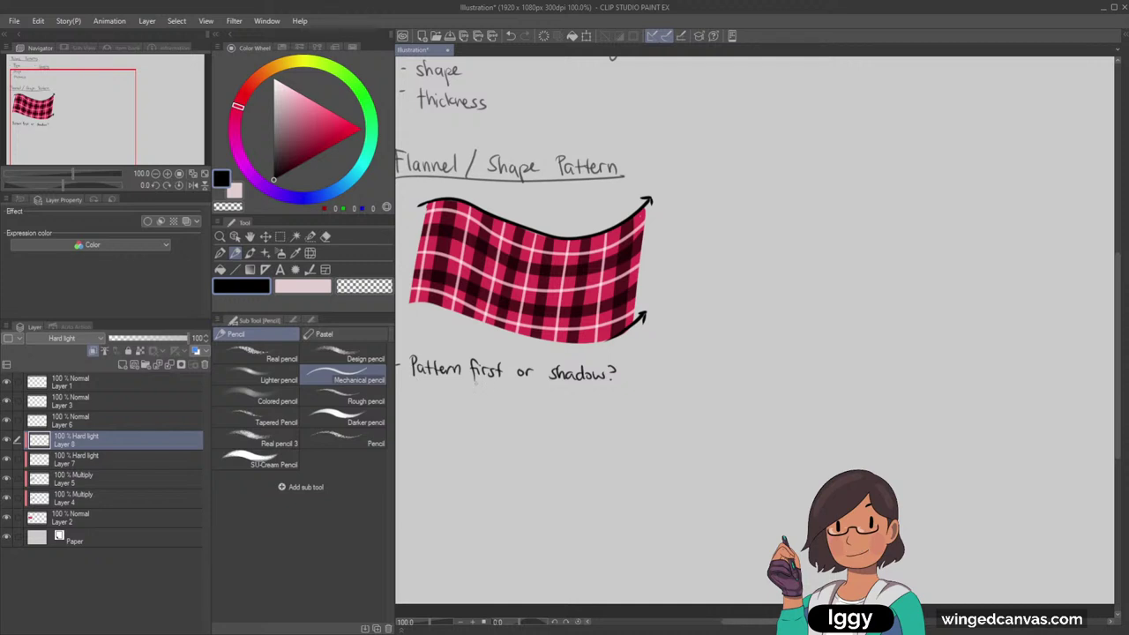
{"action": "scroll", "coordinate": [562, 378], "scroll_direction": "up", "scroll_amount": 1}
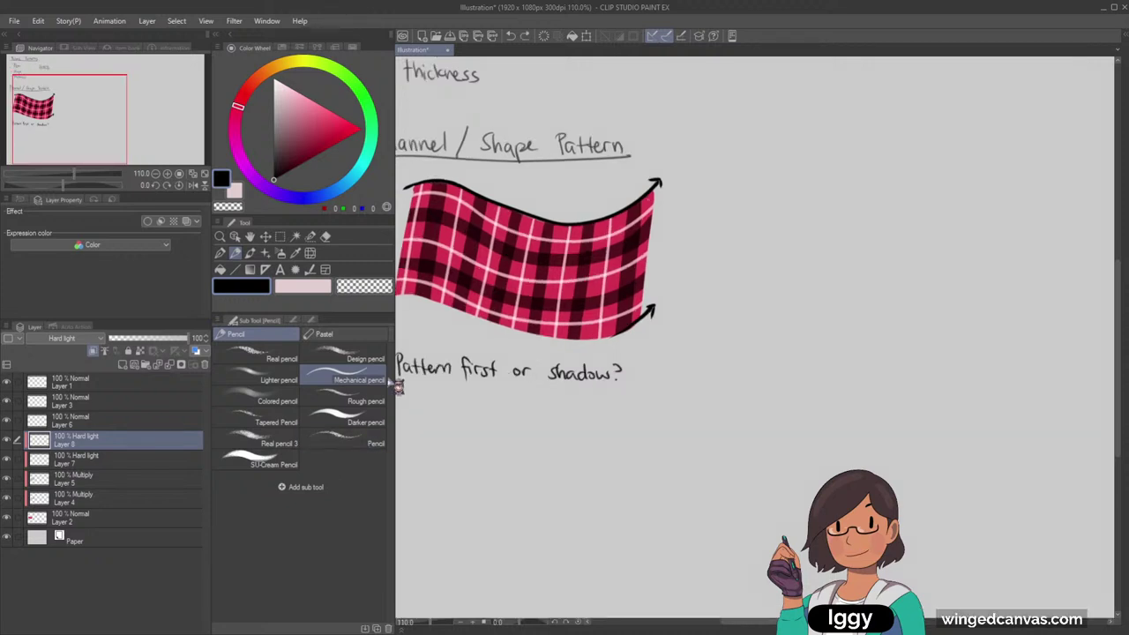
{"action": "key", "text": "p"}
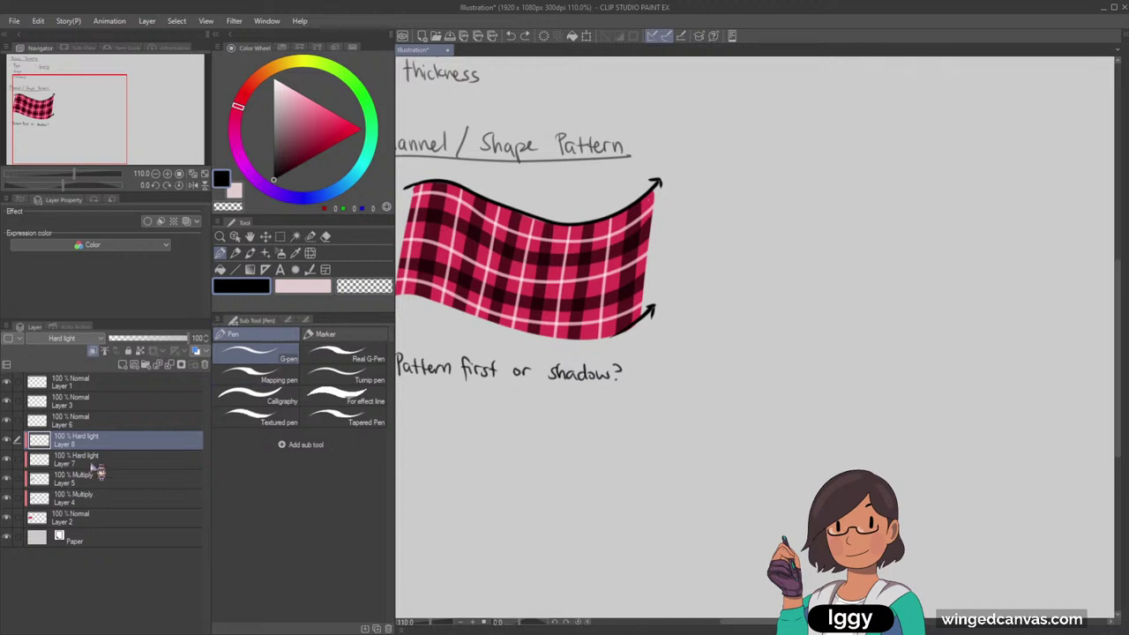
Add a clipped Multiply layer above the stripes and shade the fabric's middle dip in dusty pink with the Dense watercolor 3 brush
{"action": "left_click", "coordinate": [123, 365]}
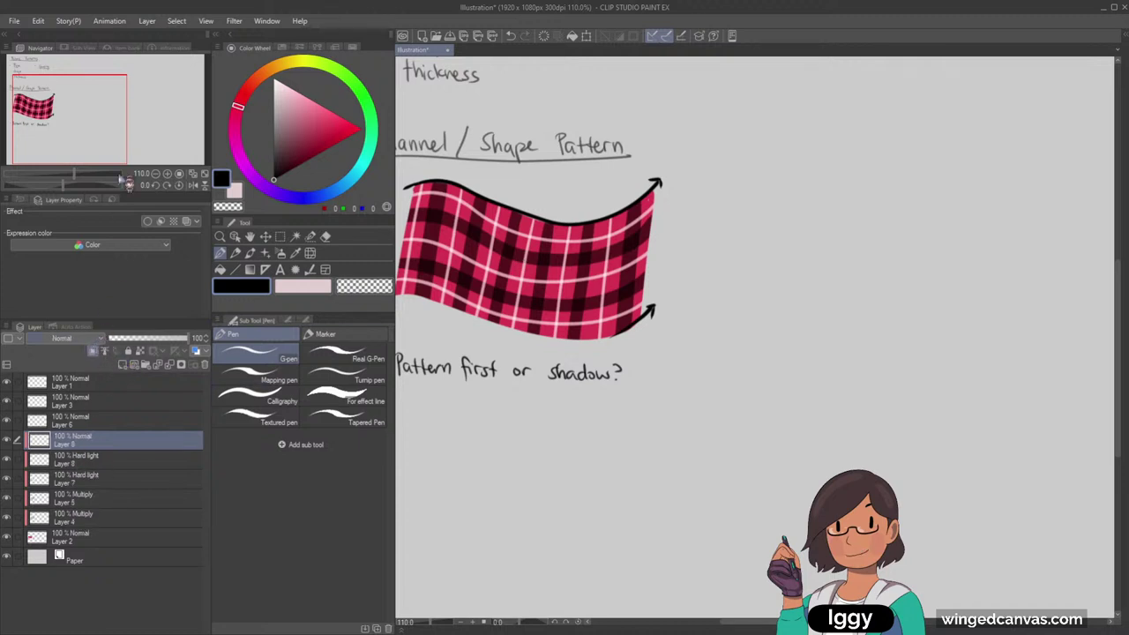
{"action": "left_click", "coordinate": [77, 53]}
{"action": "left_click", "coordinate": [291, 110]}
{"action": "left_click", "coordinate": [250, 253]}
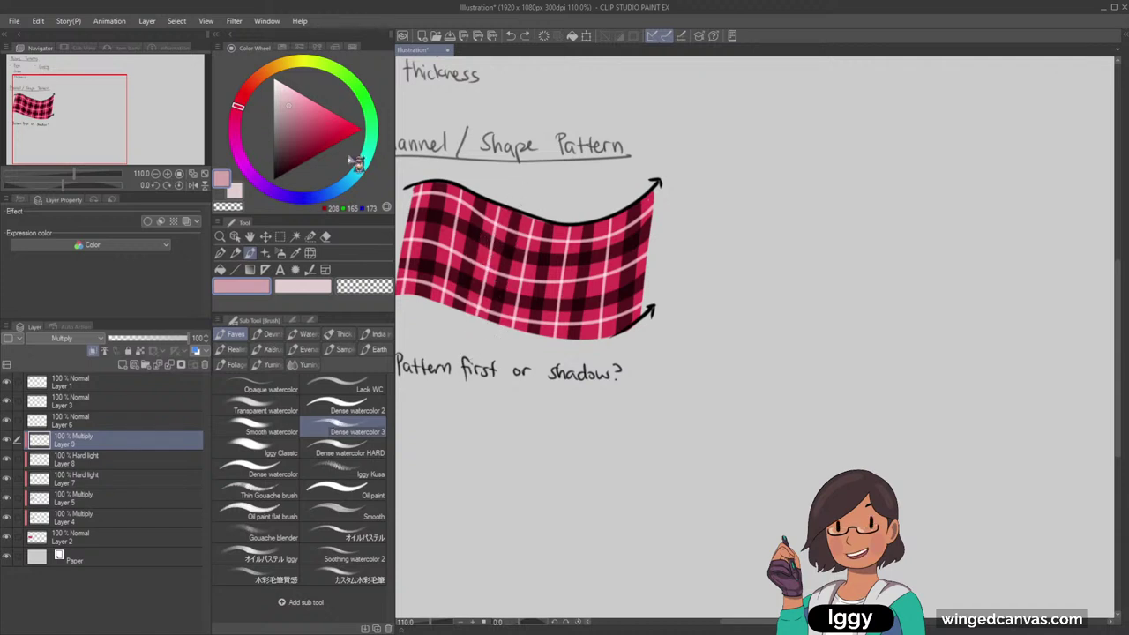
{"action": "left_click", "coordinate": [291, 116]}
{"action": "left_click_drag", "start_coordinate": [518, 207], "coordinate": [482, 332]}
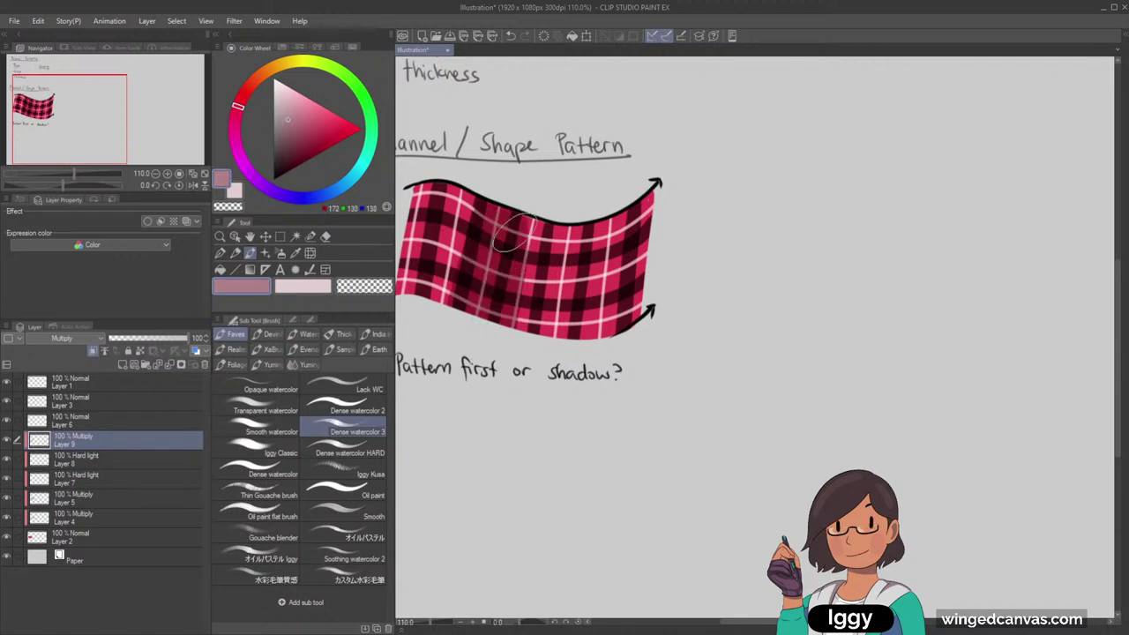
{"action": "mouse_move", "coordinate": [531, 205]}
{"action": "left_mouse_down"}
{"action": "mouse_move", "coordinate": [521, 317]}
{"action": "mouse_move", "coordinate": [572, 205]}
{"action": "mouse_move", "coordinate": [555, 312]}
{"action": "mouse_move", "coordinate": [573, 288]}
{"action": "mouse_move", "coordinate": [606, 194]}
{"action": "mouse_move", "coordinate": [586, 342]}
{"action": "left_mouse_up"}
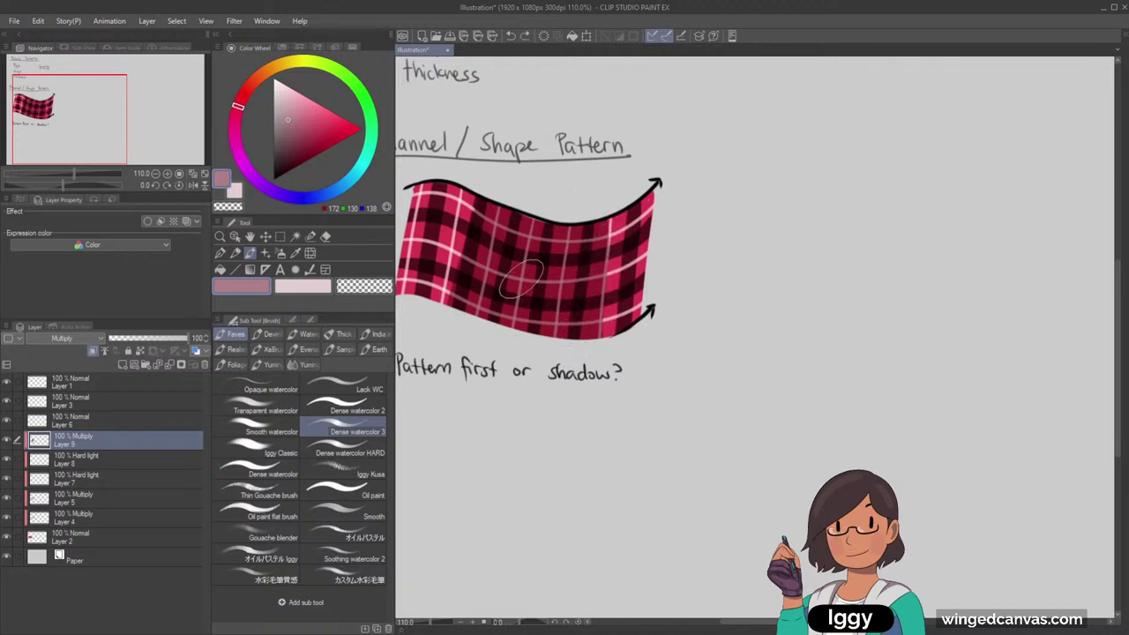
Extend the shadow toward the fabric's right end with the Dense watercolor 2 brush, redoing the stroke
{"action": "left_click", "coordinate": [353, 411]}
{"action": "left_click_drag", "start_coordinate": [625, 219], "coordinate": [609, 324]}
{"action": "key", "text": "ctrl+z"}
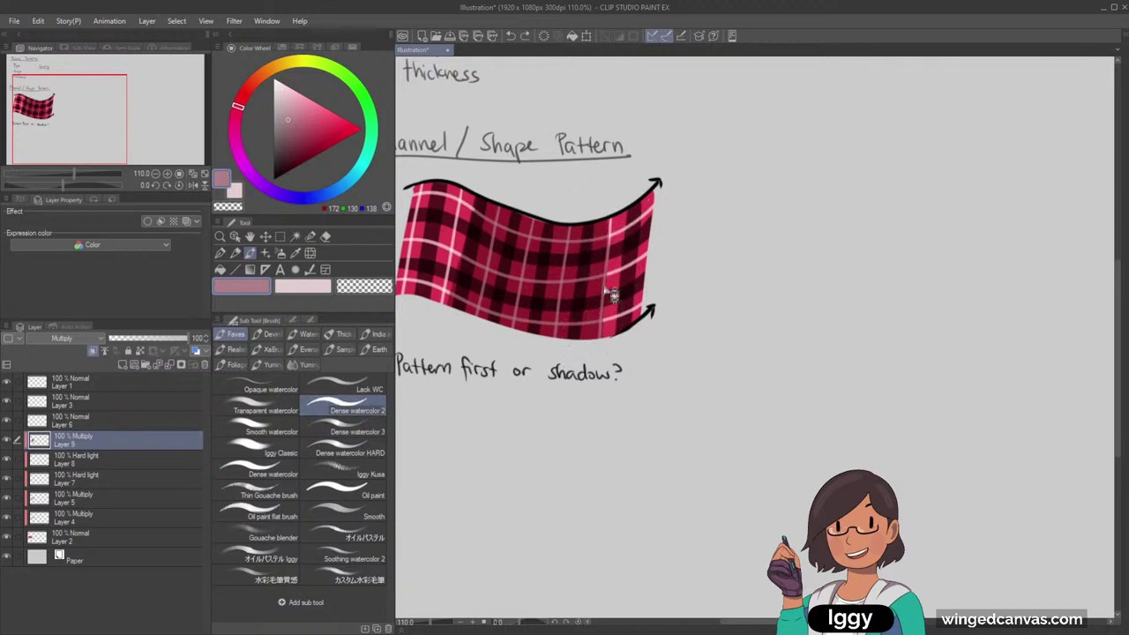
{"action": "left_click_drag", "start_coordinate": [608, 210], "coordinate": [596, 362]}
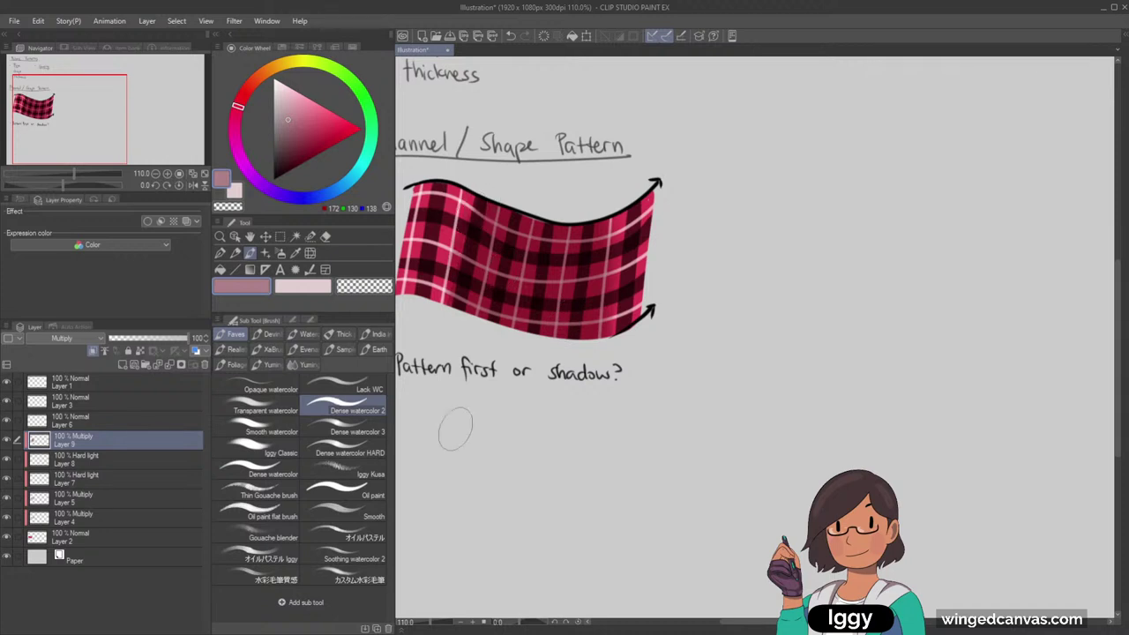
Duplicate the plain red fabric layer, Layer 2, and place the copy above the Multiply shadow layer
{"action": "left_click", "coordinate": [220, 237]}
{"action": "left_click_drag", "start_coordinate": [588, 280], "coordinate": [507, 292]}
{"action": "mouse_move", "coordinate": [507, 440]}
{"action": "left_mouse_down"}
{"action": "mouse_move", "coordinate": [520, 445]}
{"action": "mouse_move", "coordinate": [541, 425]}
{"action": "left_mouse_up"}
{"action": "scroll", "coordinate": [560, 425], "scroll_direction": "up", "scroll_amount": 3}
{"action": "key", "text": "p"}
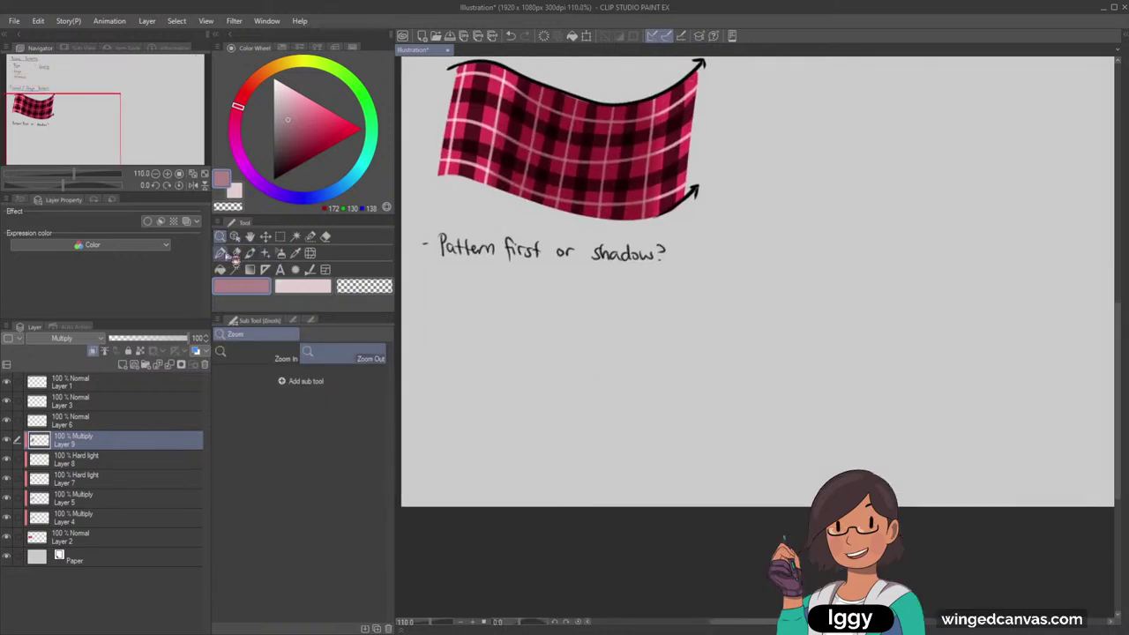
{"action": "left_click", "coordinate": [111, 536]}
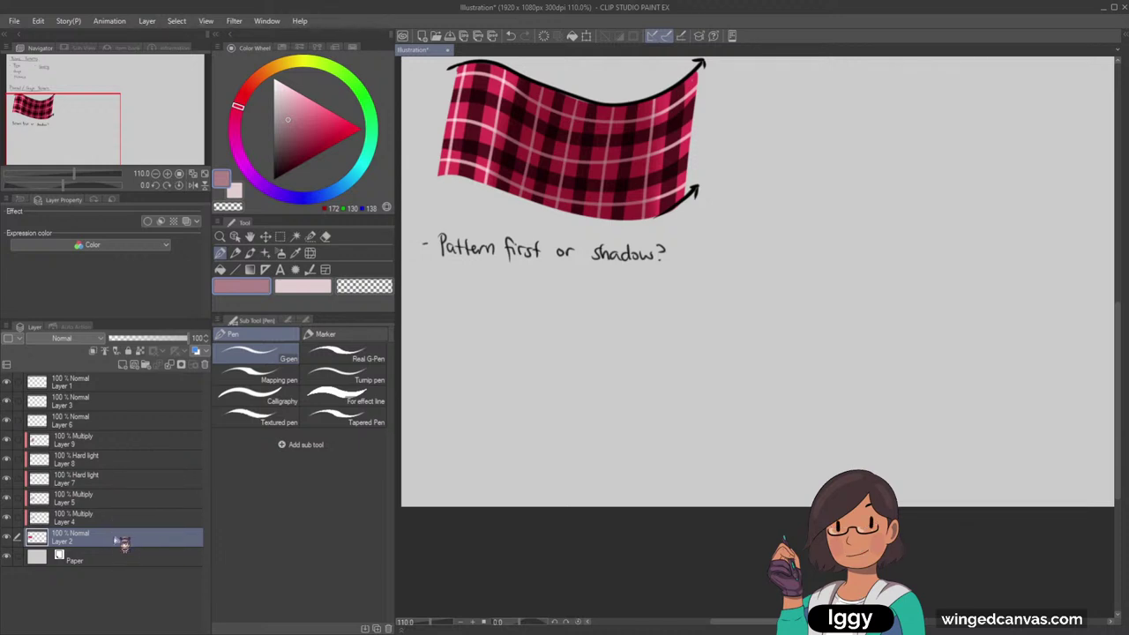
{"action": "left_click_drag", "start_coordinate": [124, 542], "coordinate": [132, 441]}
Group the plaid fabric's shadow, stripe and base layers into a new folder and collapse it
{"action": "left_click", "coordinate": [126, 463]}
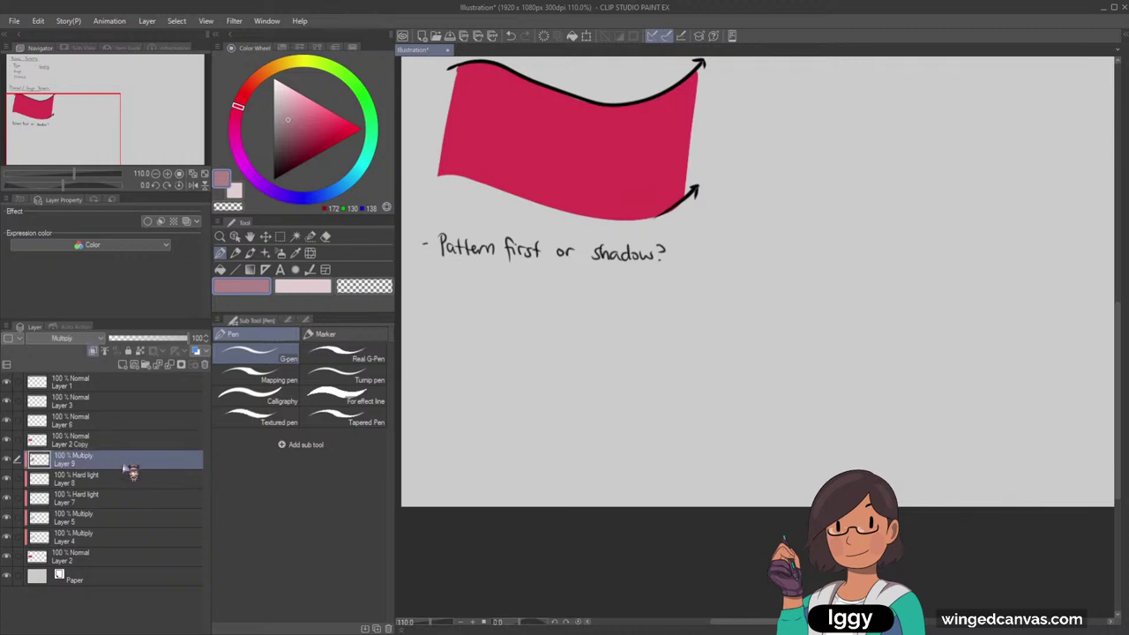
{"action": "left_click", "coordinate": [145, 366]}
{"action": "left_click", "coordinate": [101, 484]}
{"action": "left_click", "coordinate": [86, 576], "text": "shift"}
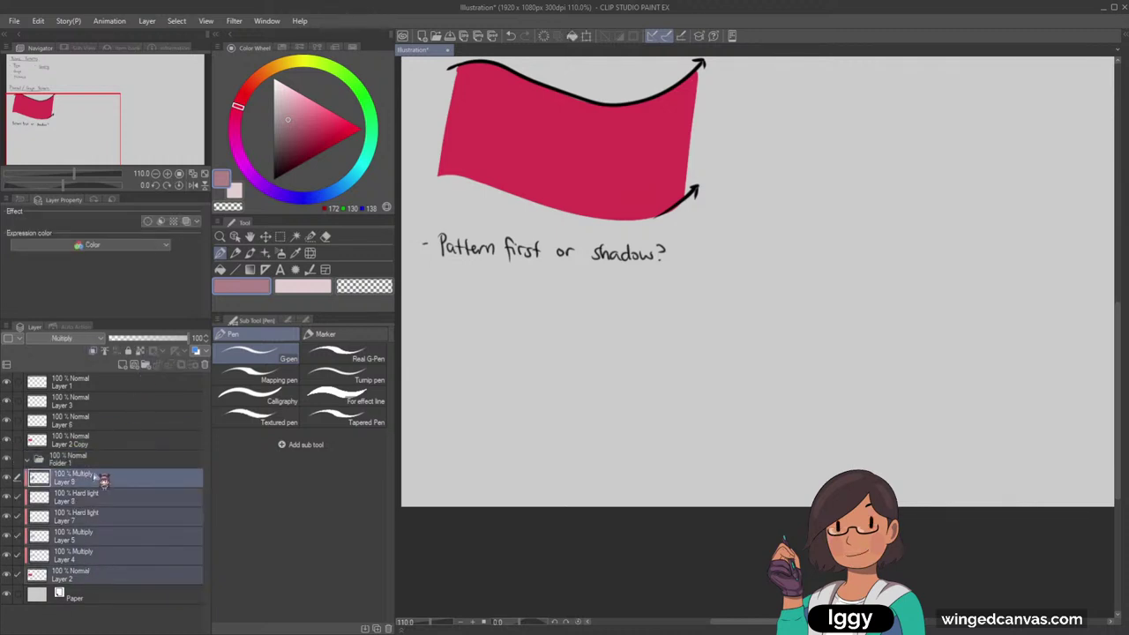
{"action": "left_click_drag", "start_coordinate": [93, 476], "coordinate": [89, 458]}
{"action": "left_click", "coordinate": [40, 462]}
Move the copied red fabric shape below the "Pattern first or shadow?" note
{"action": "left_click", "coordinate": [88, 444]}
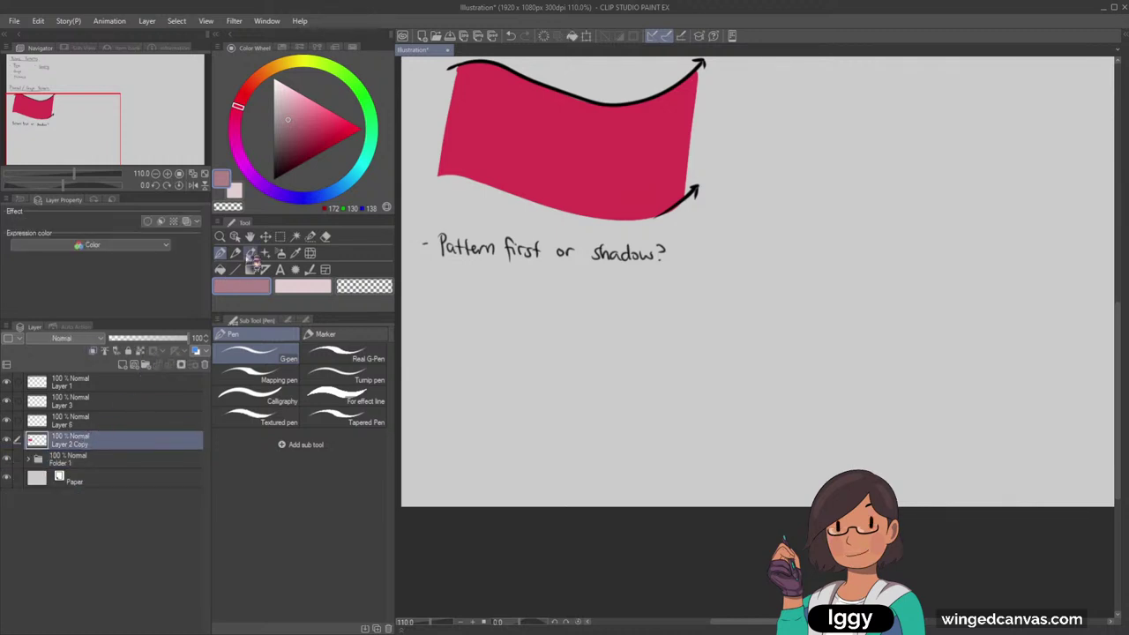
{"action": "left_click", "coordinate": [265, 236]}
{"action": "left_click_drag", "start_coordinate": [563, 148], "coordinate": [541, 403]}
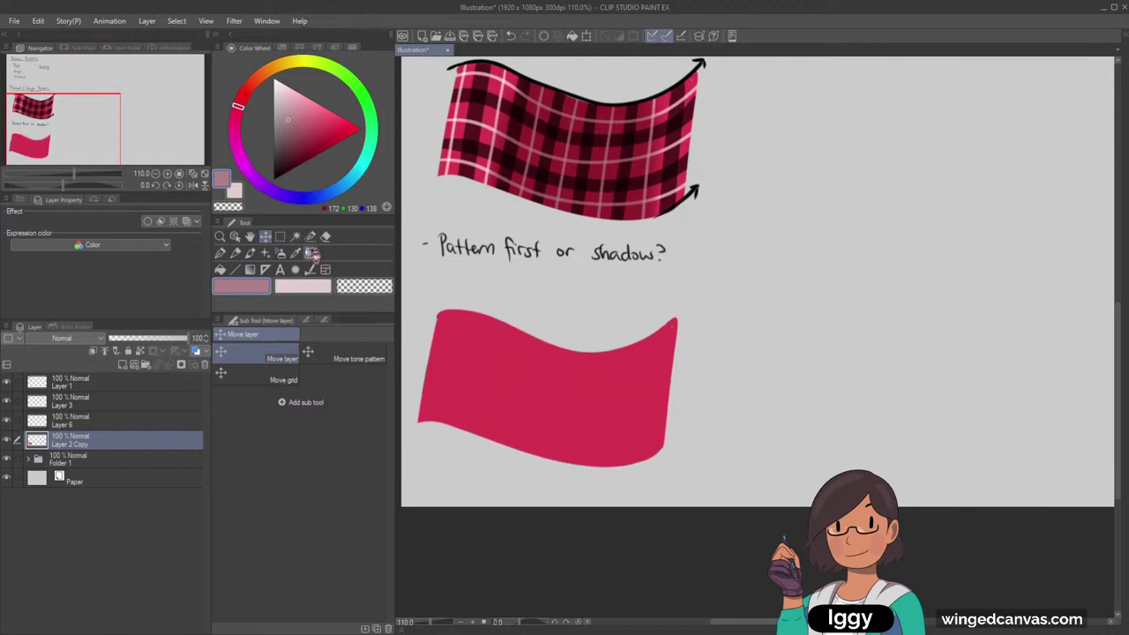
Add a new layer above Layer 2 Copy and clip it to the copied fabric shape
{"action": "left_click_drag", "start_coordinate": [93, 129], "coordinate": [89, 141]}
{"action": "left_click", "coordinate": [123, 365]}
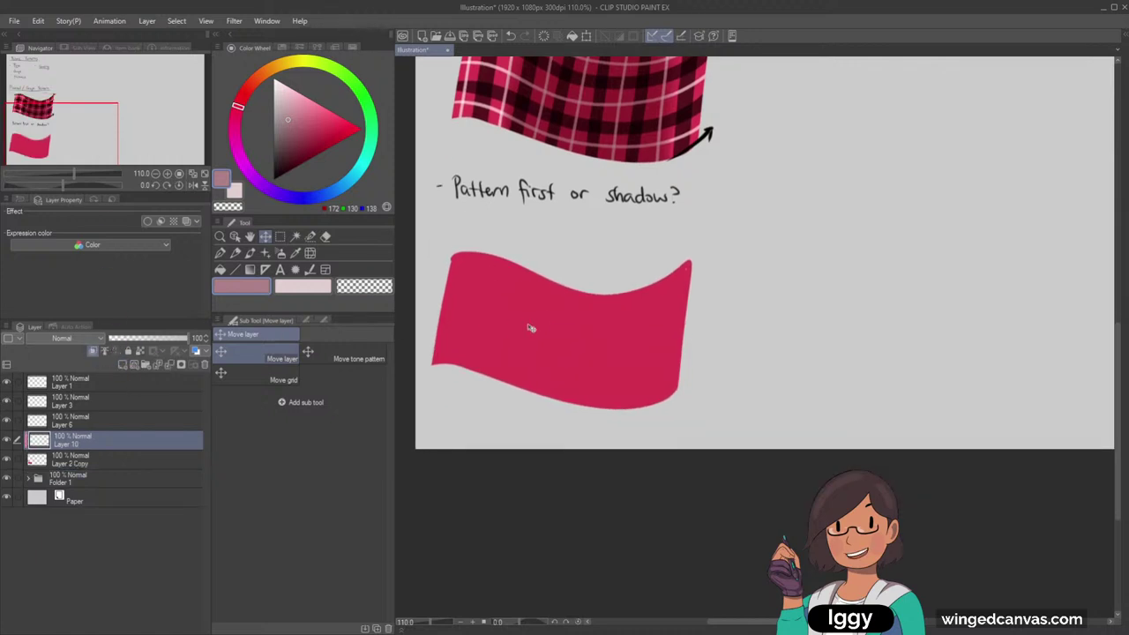
{"action": "scroll", "coordinate": [526, 326], "scroll_direction": "up", "scroll_amount": 1}
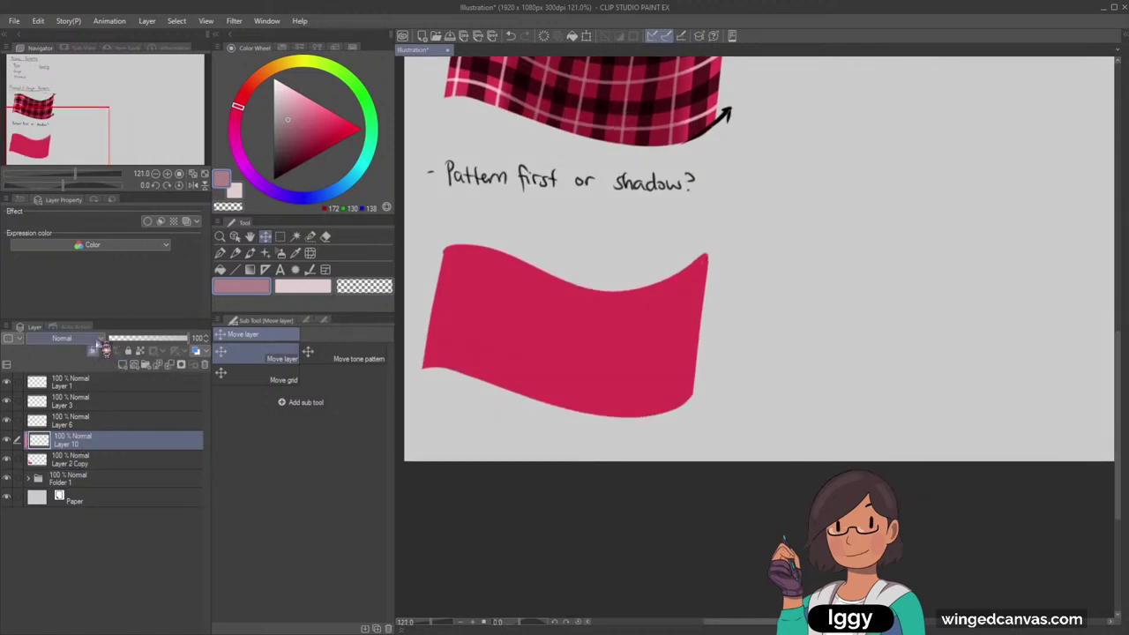
Set Layer 10 to Multiply and paint a large soft shadow through the middle of the red fabric with Dense watercolor 2
{"action": "left_click", "coordinate": [96, 341]}
{"action": "left_click", "coordinate": [79, 51]}
{"action": "left_click", "coordinate": [250, 252]}
{"action": "left_click_drag", "start_coordinate": [498, 272], "coordinate": [503, 339]}
{"action": "key", "text": "ctrl+z"}
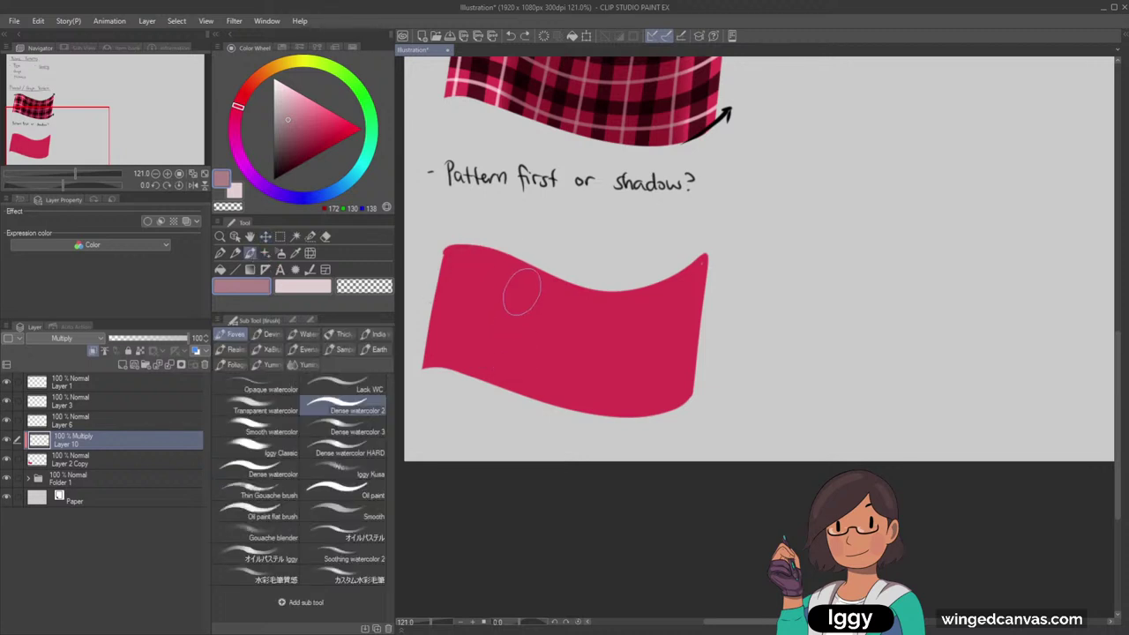
{"action": "mouse_move", "coordinate": [519, 296]}
{"action": "left_mouse_down"}
{"action": "mouse_move", "coordinate": [508, 346]}
{"action": "mouse_move", "coordinate": [512, 335]}
{"action": "mouse_move", "coordinate": [537, 369]}
{"action": "left_mouse_up"}
{"action": "left_click_drag", "start_coordinate": [537, 319], "coordinate": [585, 327]}
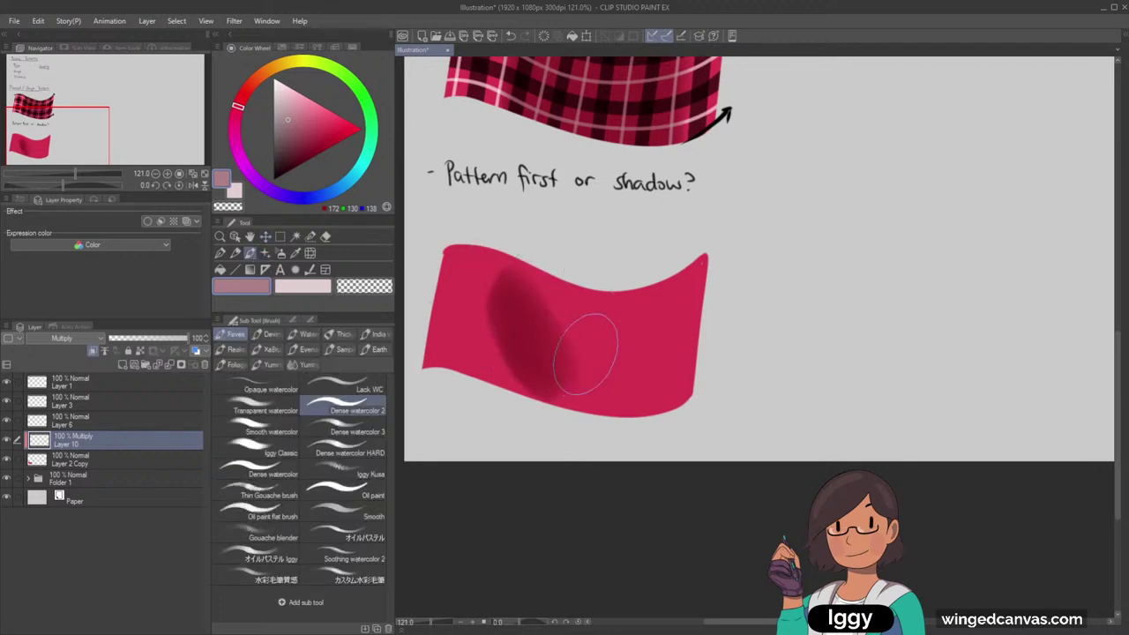
{"action": "left_click_drag", "start_coordinate": [517, 290], "coordinate": [563, 388]}
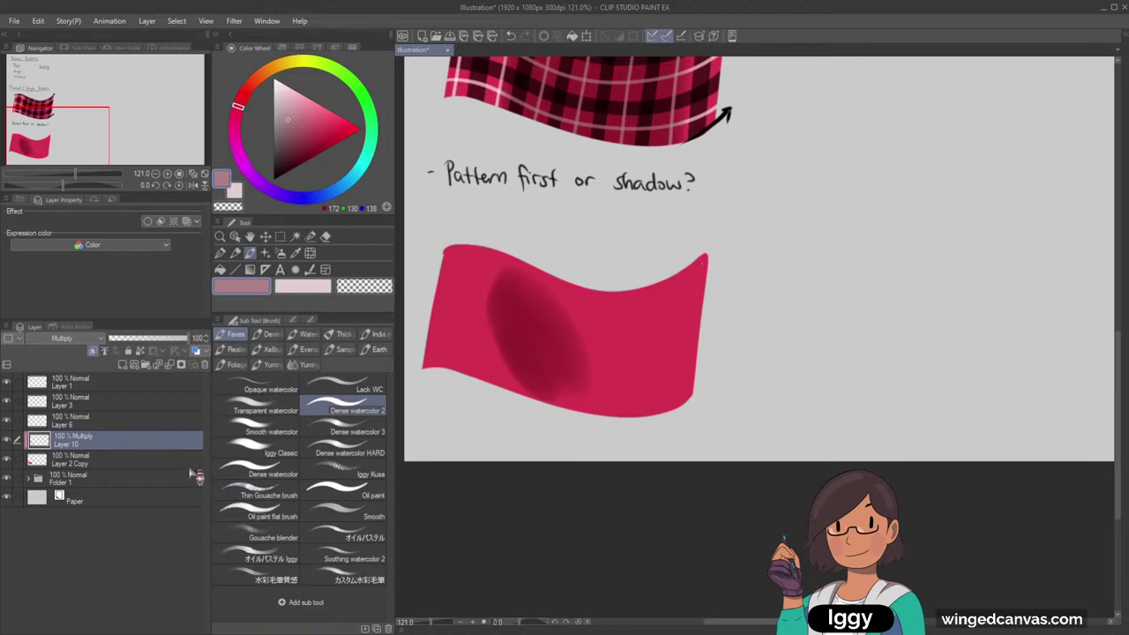
Extend the central shadow on Layer 10 and soften its right edge using the transparent colour
{"action": "left_click", "coordinate": [114, 462]}
{"action": "left_click", "coordinate": [120, 442]}
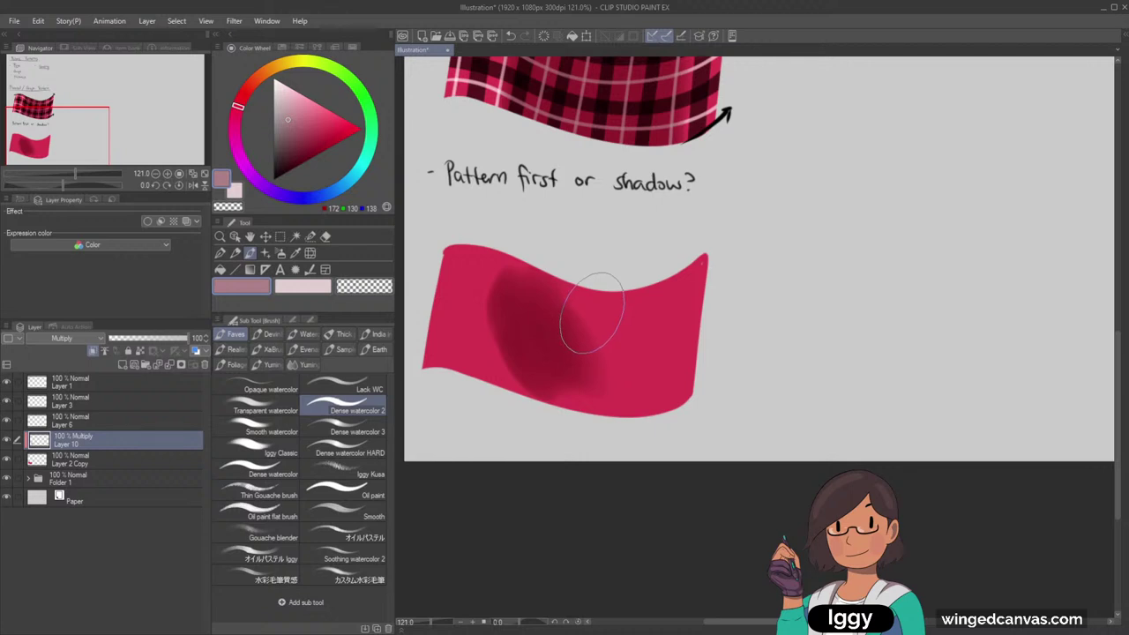
{"action": "key", "text": "c"}
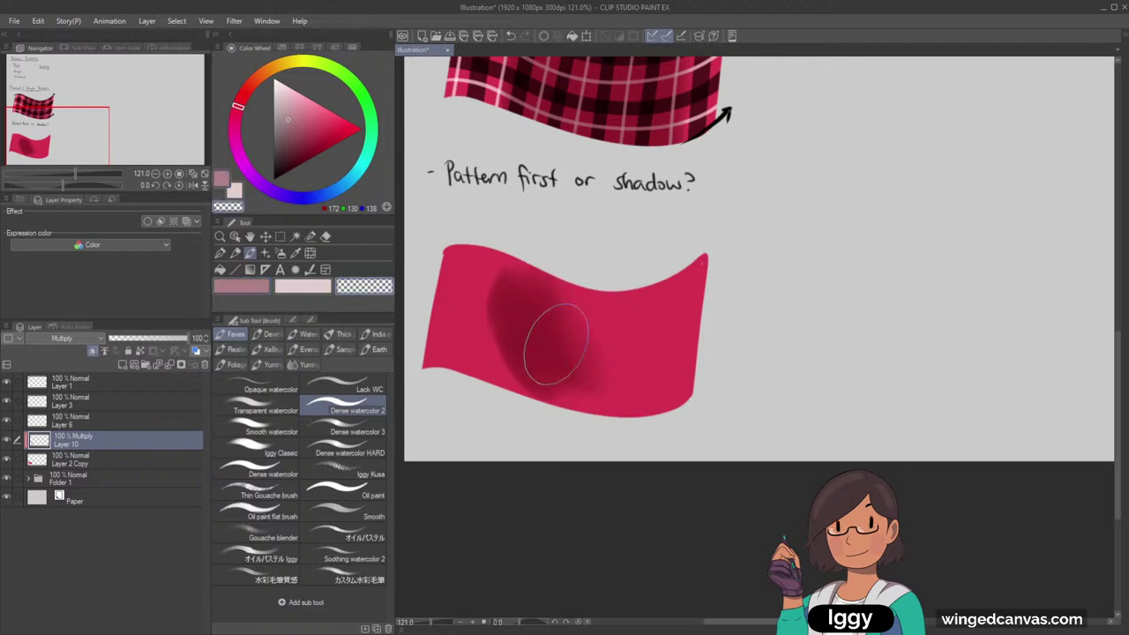
{"action": "mouse_move", "coordinate": [540, 331]}
{"action": "left_mouse_down"}
{"action": "mouse_move", "coordinate": [619, 350]}
{"action": "mouse_move", "coordinate": [585, 327]}
{"action": "left_mouse_up"}
Paint narrower fold shadows near the right side and the left edge of the fabric, beside the central shadow
{"action": "mouse_move", "coordinate": [68, 143]}
{"action": "left_mouse_down"}
{"action": "mouse_move", "coordinate": [81, 122]}
{"action": "mouse_move", "coordinate": [76, 131]}
{"action": "left_mouse_up"}
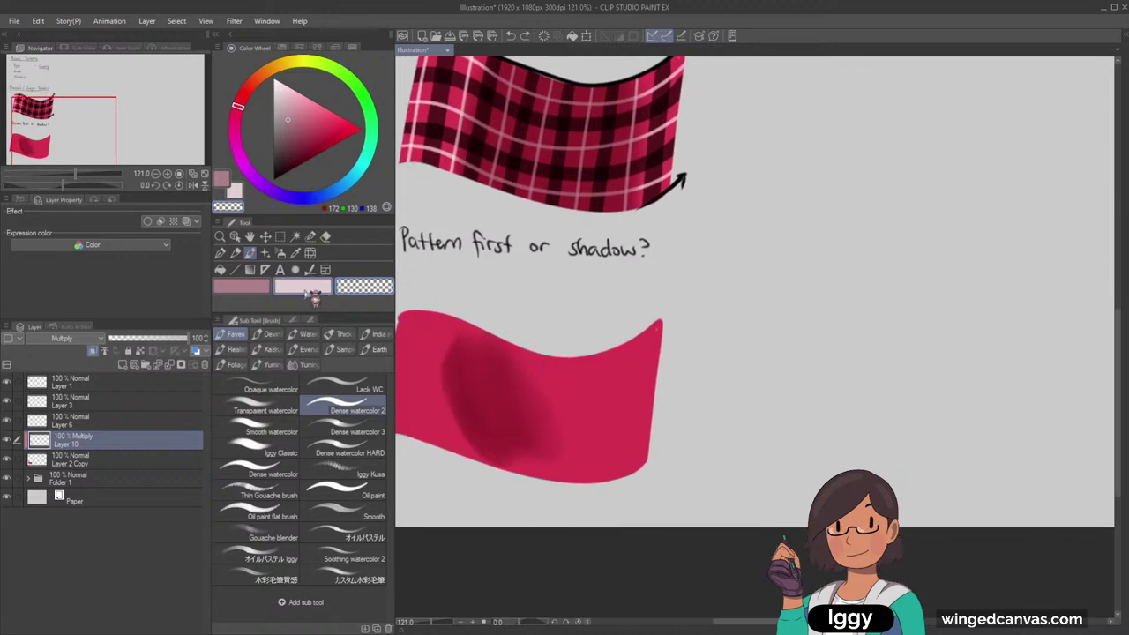
{"action": "left_click", "coordinate": [312, 289]}
{"action": "mouse_move", "coordinate": [463, 349]}
{"action": "left_mouse_down"}
{"action": "mouse_move", "coordinate": [524, 422]}
{"action": "mouse_move", "coordinate": [491, 372]}
{"action": "mouse_move", "coordinate": [562, 389]}
{"action": "mouse_move", "coordinate": [554, 382]}
{"action": "mouse_move", "coordinate": [544, 440]}
{"action": "mouse_move", "coordinate": [551, 408]}
{"action": "mouse_move", "coordinate": [552, 421]}
{"action": "mouse_move", "coordinate": [605, 428]}
{"action": "left_mouse_up"}
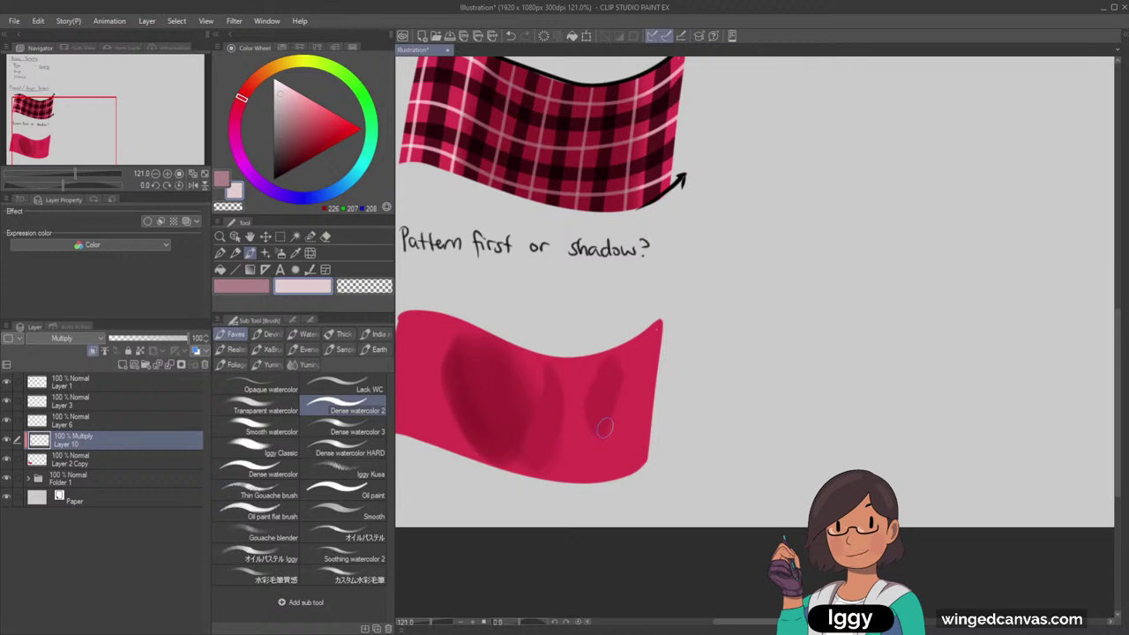
{"action": "key", "text": "ctrl+z"}
{"action": "key", "text": "x"}
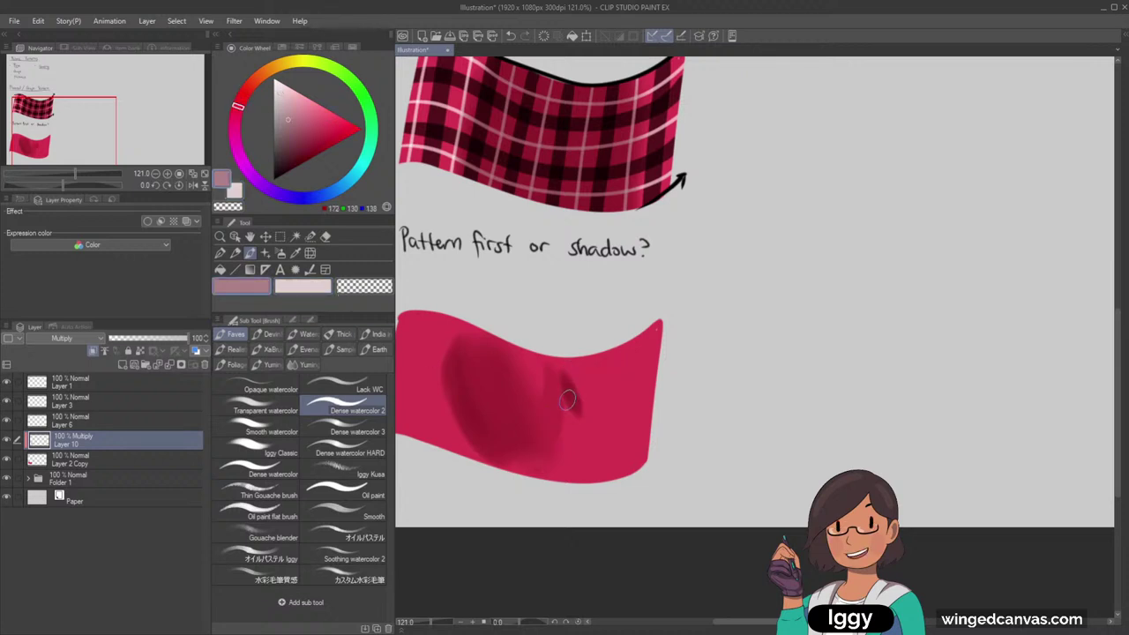
{"action": "mouse_move", "coordinate": [557, 377]}
{"action": "left_mouse_down"}
{"action": "mouse_move", "coordinate": [624, 347]}
{"action": "mouse_move", "coordinate": [604, 387]}
{"action": "mouse_move", "coordinate": [600, 417]}
{"action": "mouse_move", "coordinate": [631, 367]}
{"action": "mouse_move", "coordinate": [616, 451]}
{"action": "mouse_move", "coordinate": [632, 367]}
{"action": "mouse_move", "coordinate": [601, 479]}
{"action": "mouse_move", "coordinate": [621, 360]}
{"action": "mouse_move", "coordinate": [600, 455]}
{"action": "mouse_move", "coordinate": [648, 351]}
{"action": "mouse_move", "coordinate": [594, 443]}
{"action": "mouse_move", "coordinate": [537, 378]}
{"action": "mouse_move", "coordinate": [551, 402]}
{"action": "mouse_move", "coordinate": [532, 462]}
{"action": "mouse_move", "coordinate": [544, 362]}
{"action": "mouse_move", "coordinate": [484, 347]}
{"action": "mouse_move", "coordinate": [511, 440]}
{"action": "mouse_move", "coordinate": [544, 376]}
{"action": "mouse_move", "coordinate": [517, 396]}
{"action": "mouse_move", "coordinate": [538, 449]}
{"action": "mouse_move", "coordinate": [548, 389]}
{"action": "mouse_move", "coordinate": [542, 418]}
{"action": "left_mouse_up"}
{"action": "left_click_drag", "start_coordinate": [97, 127], "coordinate": [84, 139]}
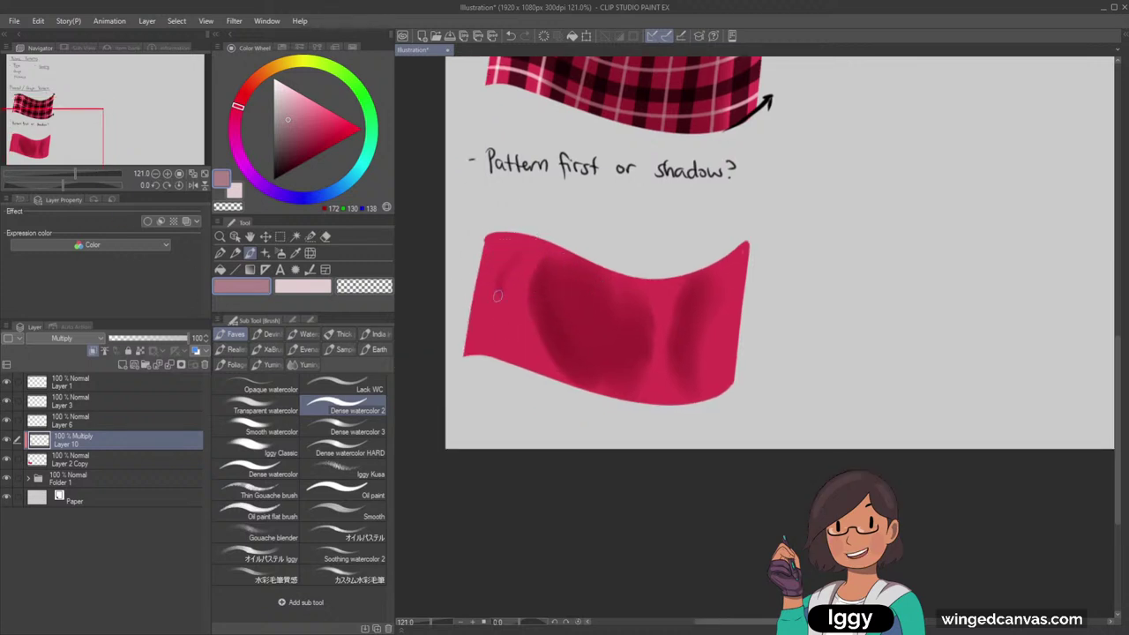
{"action": "mouse_move", "coordinate": [498, 297]}
{"action": "left_mouse_down"}
{"action": "mouse_move", "coordinate": [528, 241]}
{"action": "mouse_move", "coordinate": [472, 300]}
{"action": "mouse_move", "coordinate": [517, 246]}
{"action": "mouse_move", "coordinate": [488, 276]}
{"action": "mouse_move", "coordinate": [508, 356]}
{"action": "mouse_move", "coordinate": [492, 259]}
{"action": "left_mouse_up"}
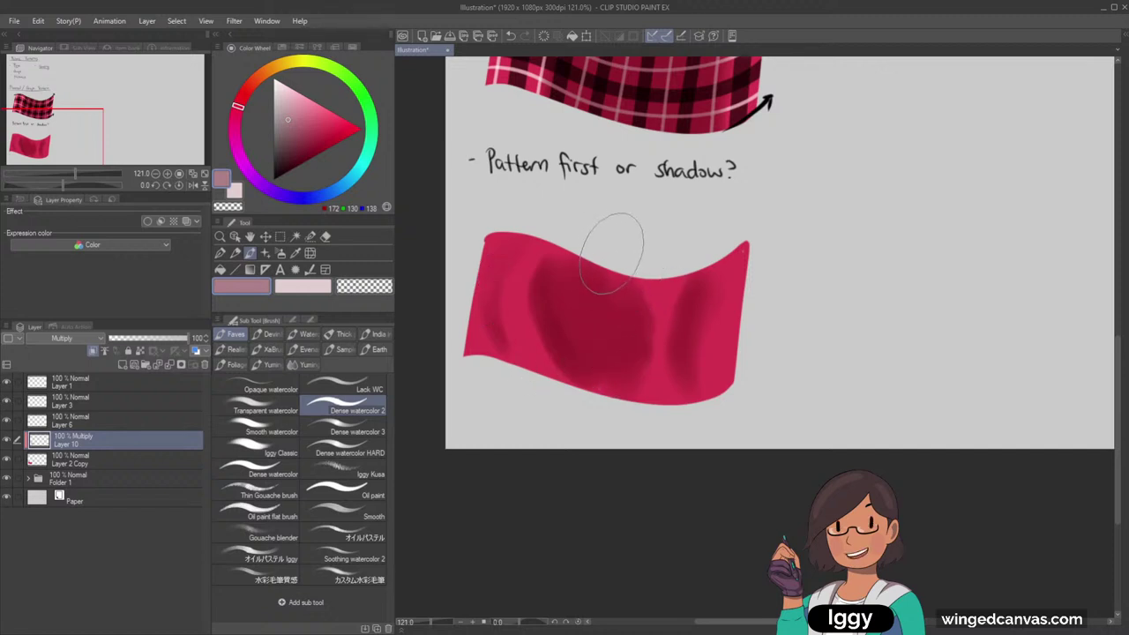
Try duplicating the plaid fabric's five clipped layers above Layer 2 Copy and overlaying them on the shaded fabric
{"action": "left_click", "coordinate": [74, 479]}
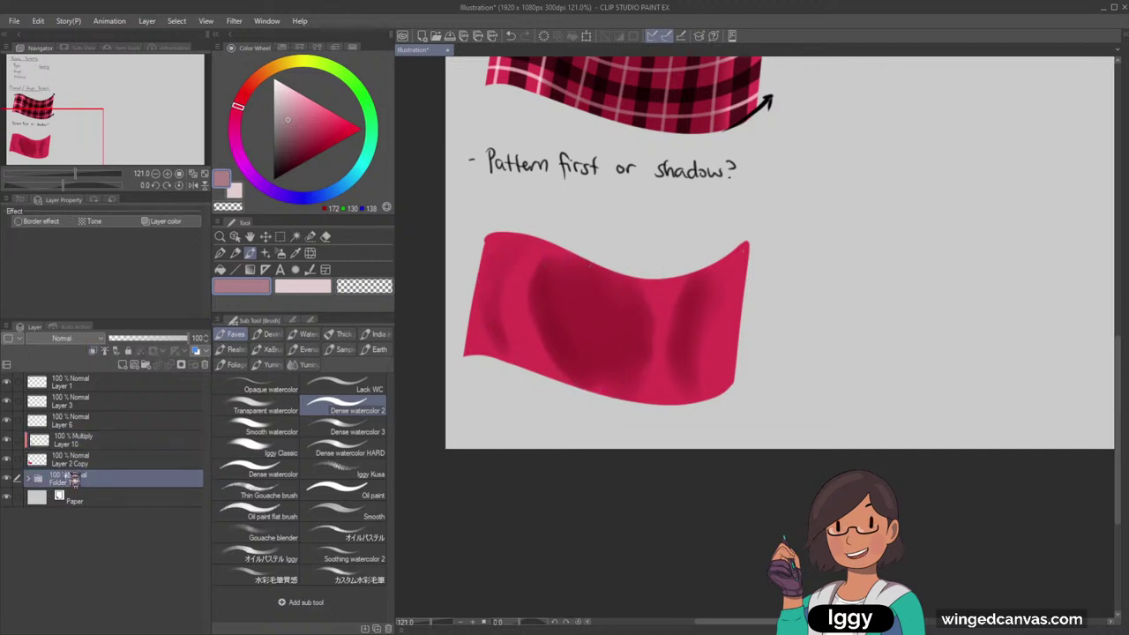
{"action": "left_click", "coordinate": [27, 478]}
{"action": "left_click", "coordinate": [99, 497]}
{"action": "left_click", "coordinate": [109, 556], "text": "shift"}
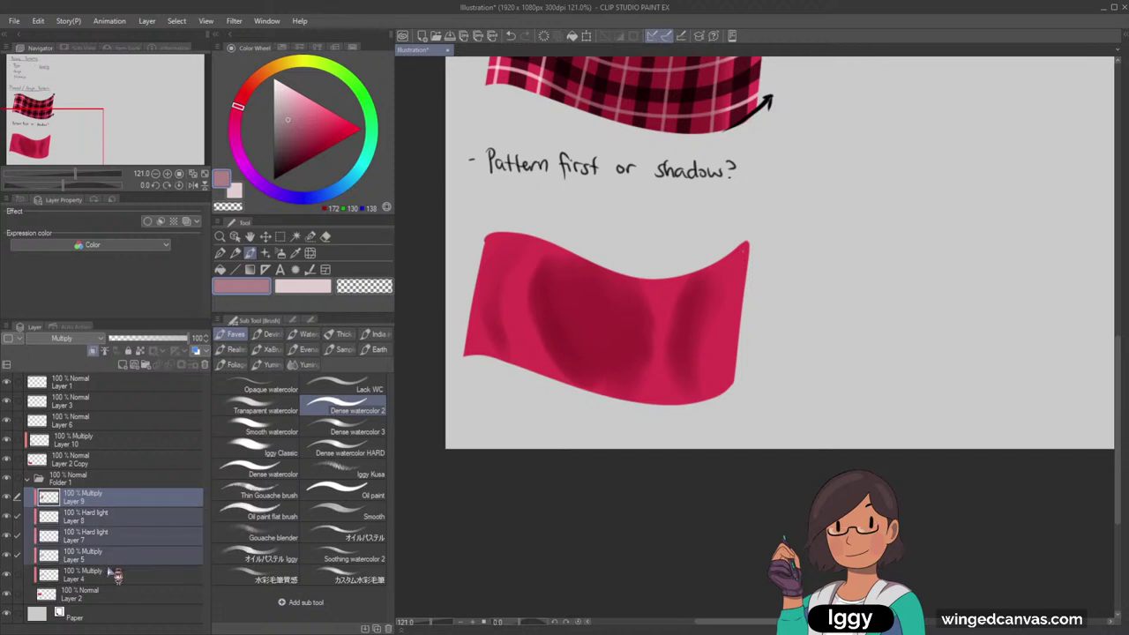
{"action": "left_click", "coordinate": [117, 575], "text": "shift"}
{"action": "left_click_drag", "start_coordinate": [118, 506], "coordinate": [121, 457]}
{"action": "left_click", "coordinate": [266, 236]}
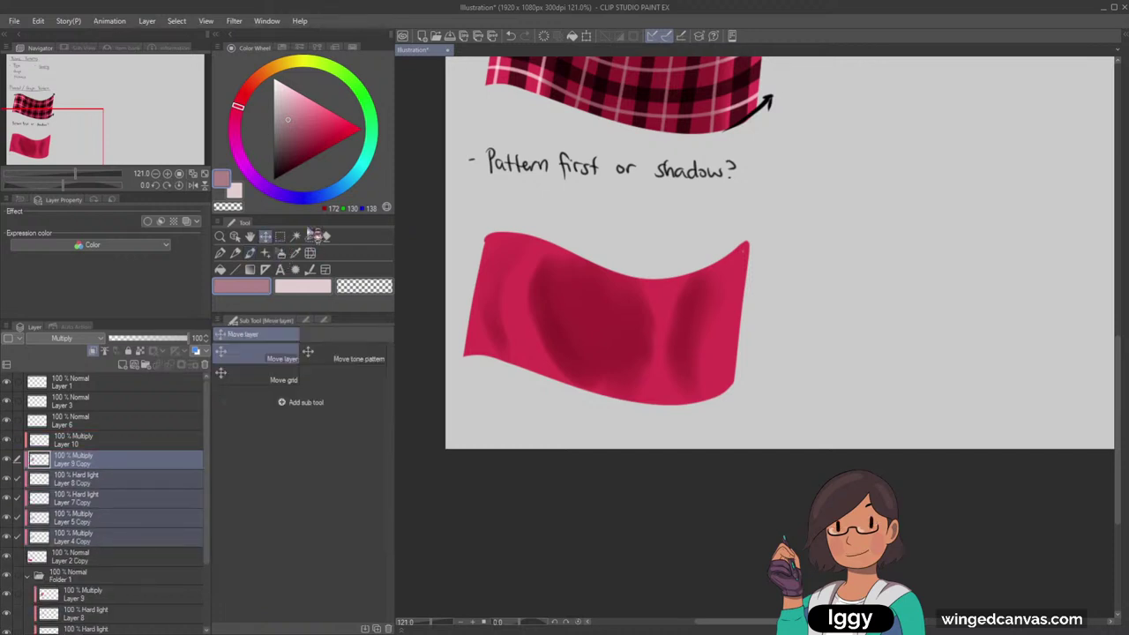
{"action": "left_click_drag", "start_coordinate": [691, 89], "coordinate": [678, 355]}
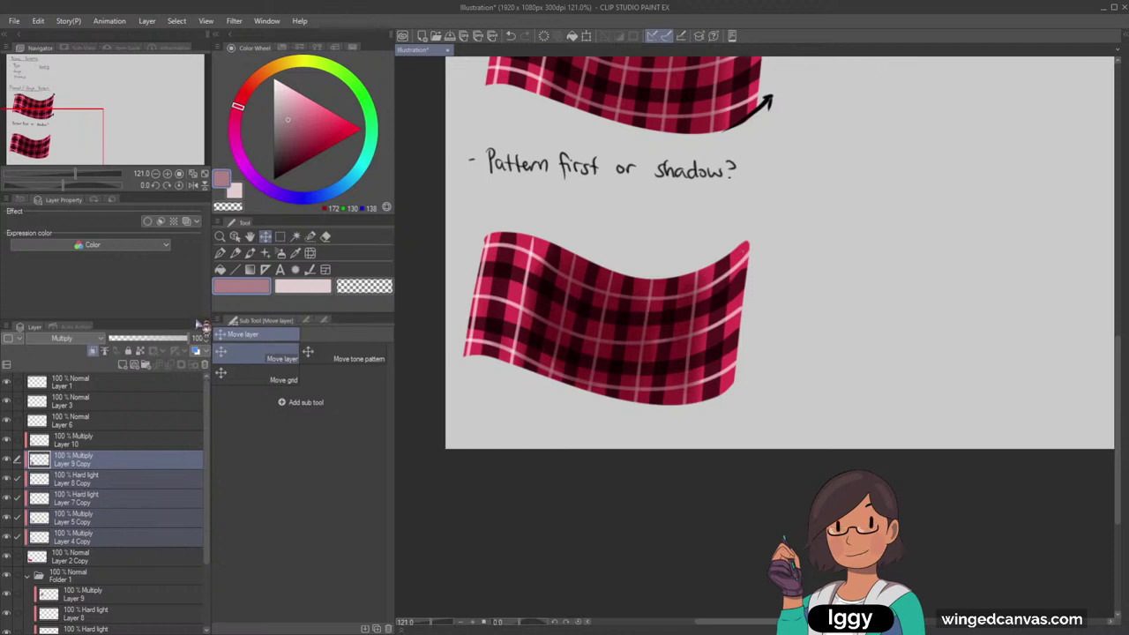
{"action": "left_click", "coordinate": [204, 364]}
Add a new clipped layer directly above Layer 2 Copy, below the shadow layer, and set it to Multiply
{"action": "scroll", "coordinate": [627, 327], "scroll_direction": "up", "scroll_amount": 2}
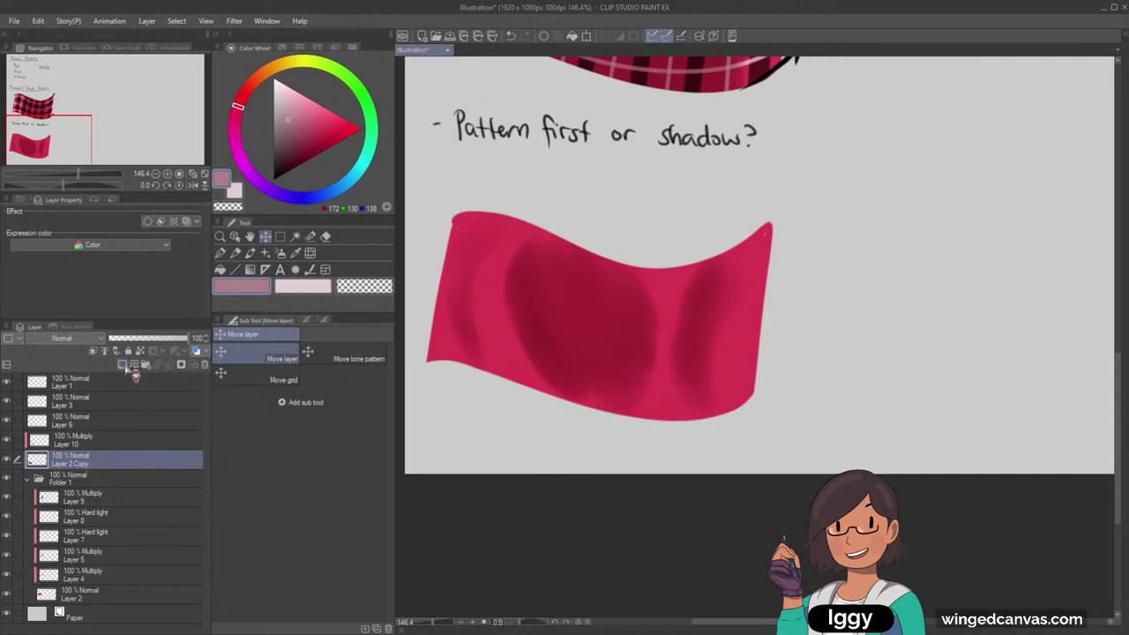
{"action": "left_click", "coordinate": [124, 364]}
{"action": "left_click", "coordinate": [87, 340]}
{"action": "left_click", "coordinate": [80, 52]}
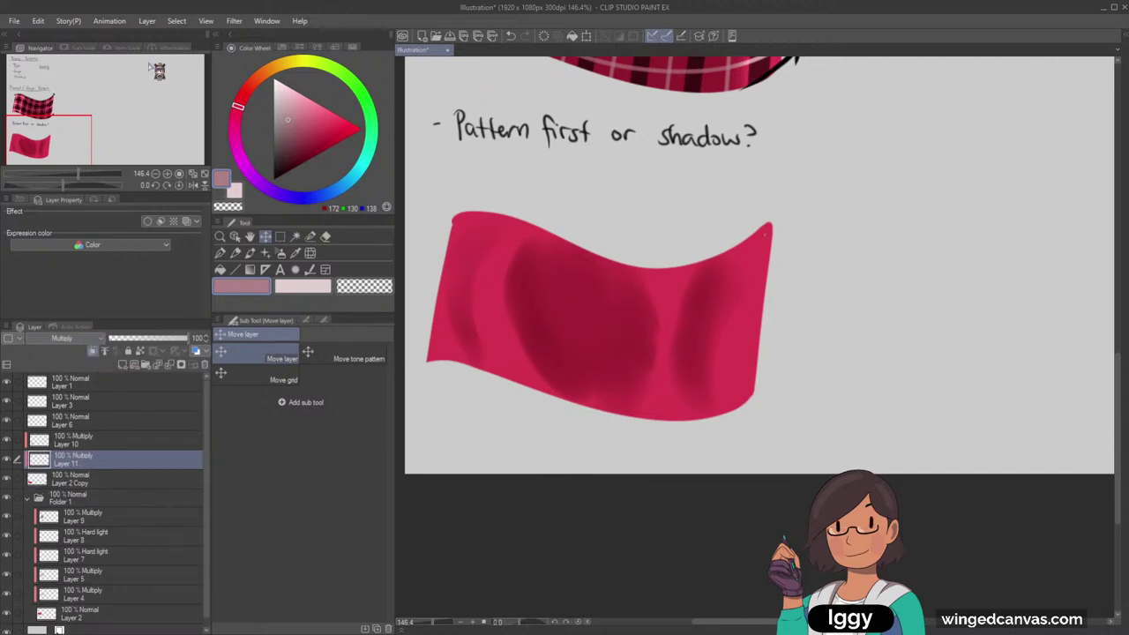
Sample the dark stripe colour from the plaid fabric's Layer 4 and select the G-pen for drawing
{"action": "left_click", "coordinate": [221, 255]}
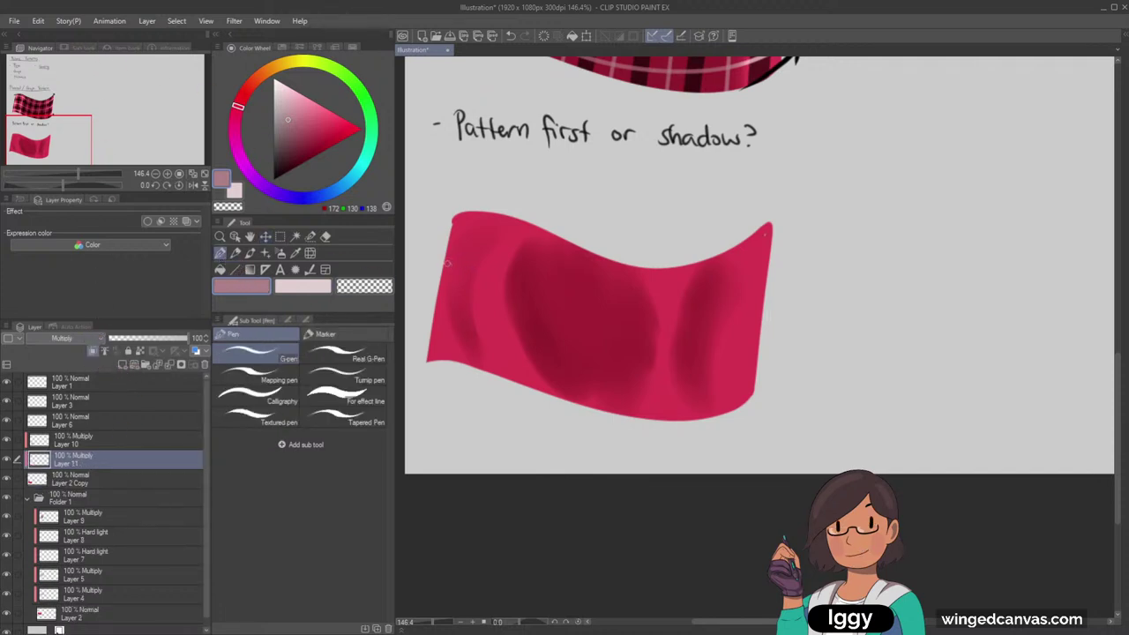
{"action": "key", "text": "ctrl+z"}
{"action": "left_click", "coordinate": [138, 595]}
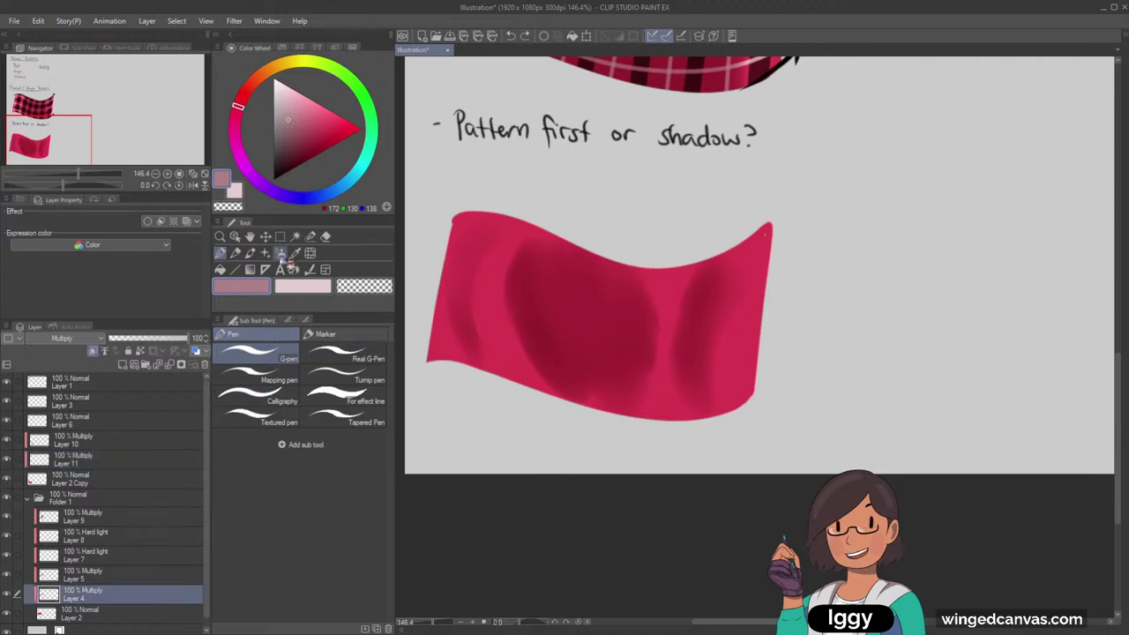
{"action": "left_click", "coordinate": [296, 254]}
{"action": "left_click", "coordinate": [48, 138]}
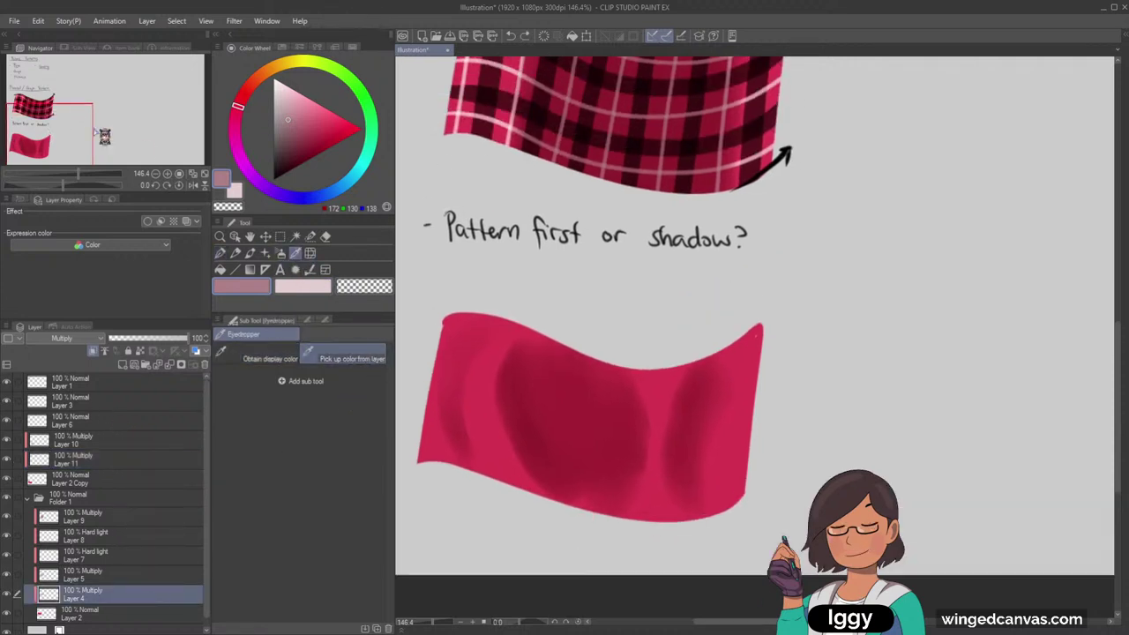
{"action": "key", "text": "c"}
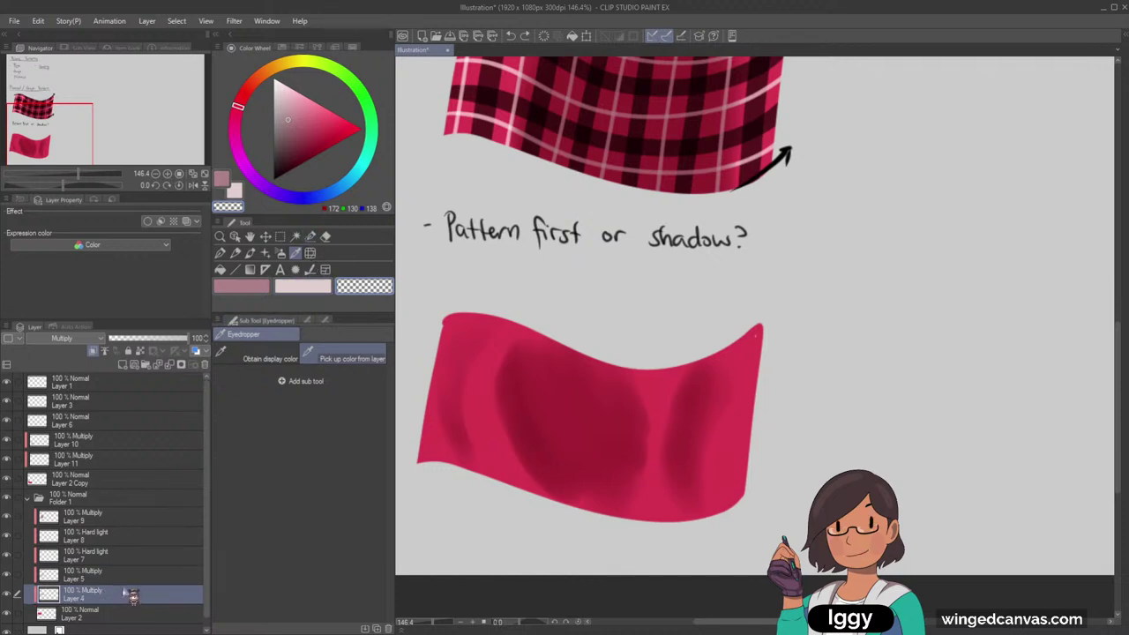
{"action": "left_click", "coordinate": [494, 98]}
{"action": "left_click", "coordinate": [220, 253]}
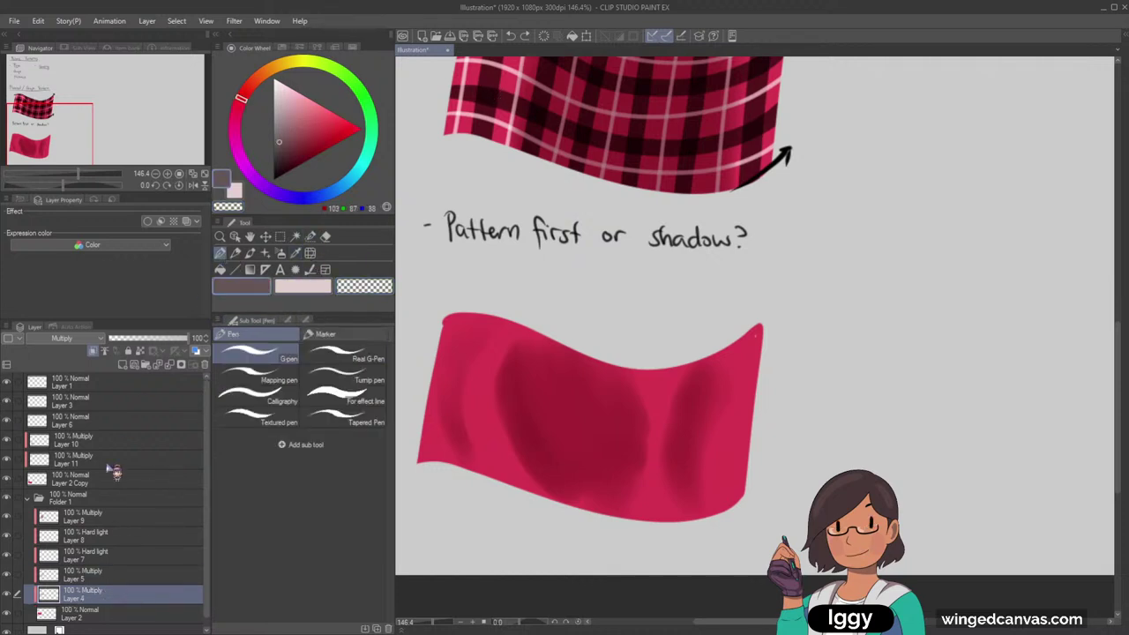
Draw a dark horizontal stripe on Layer 11 across the lower part of the shaded fabric, following its folds
{"action": "left_click", "coordinate": [128, 465]}
{"action": "left_click_drag", "start_coordinate": [426, 420], "coordinate": [463, 425]}
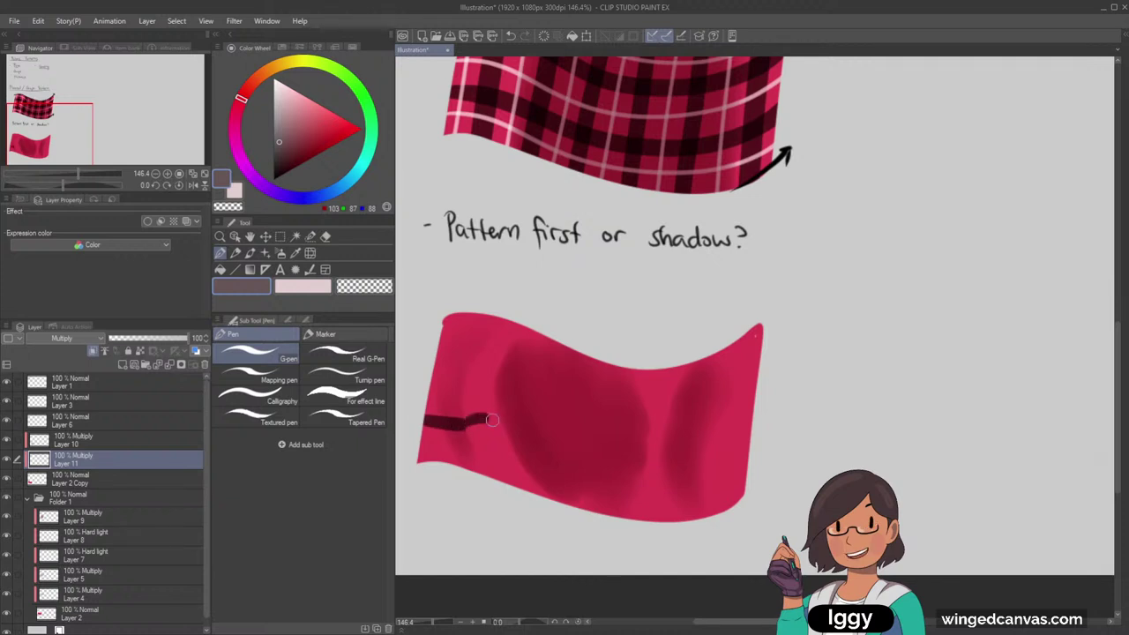
{"action": "key", "text": "ctrl+z"}
{"action": "mouse_move", "coordinate": [40, 128]}
{"action": "left_mouse_down"}
{"action": "mouse_move", "coordinate": [50, 80]}
{"action": "mouse_move", "coordinate": [39, 80]}
{"action": "mouse_move", "coordinate": [60, 119]}
{"action": "left_mouse_up"}
{"action": "mouse_move", "coordinate": [464, 415]}
{"action": "left_mouse_down"}
{"action": "mouse_move", "coordinate": [546, 460]}
{"action": "mouse_move", "coordinate": [704, 466]}
{"action": "mouse_move", "coordinate": [747, 449]}
{"action": "left_mouse_up"}
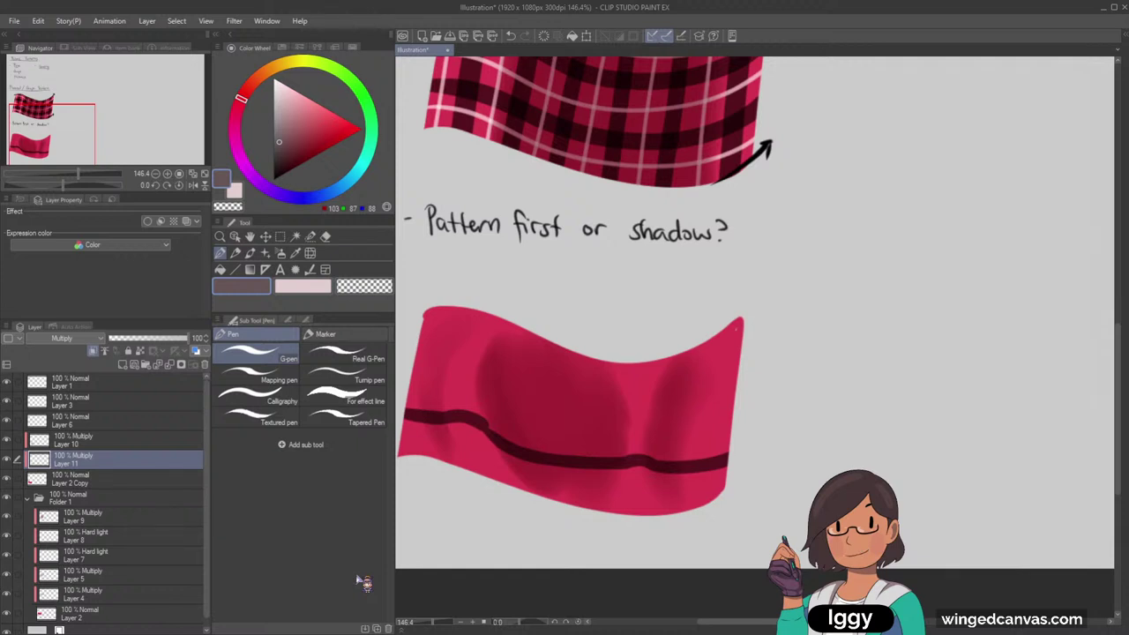
Draw a second dark stripe across the fabric above the first, curving up to the right edge
{"action": "left_click_drag", "start_coordinate": [54, 141], "coordinate": [57, 148]}
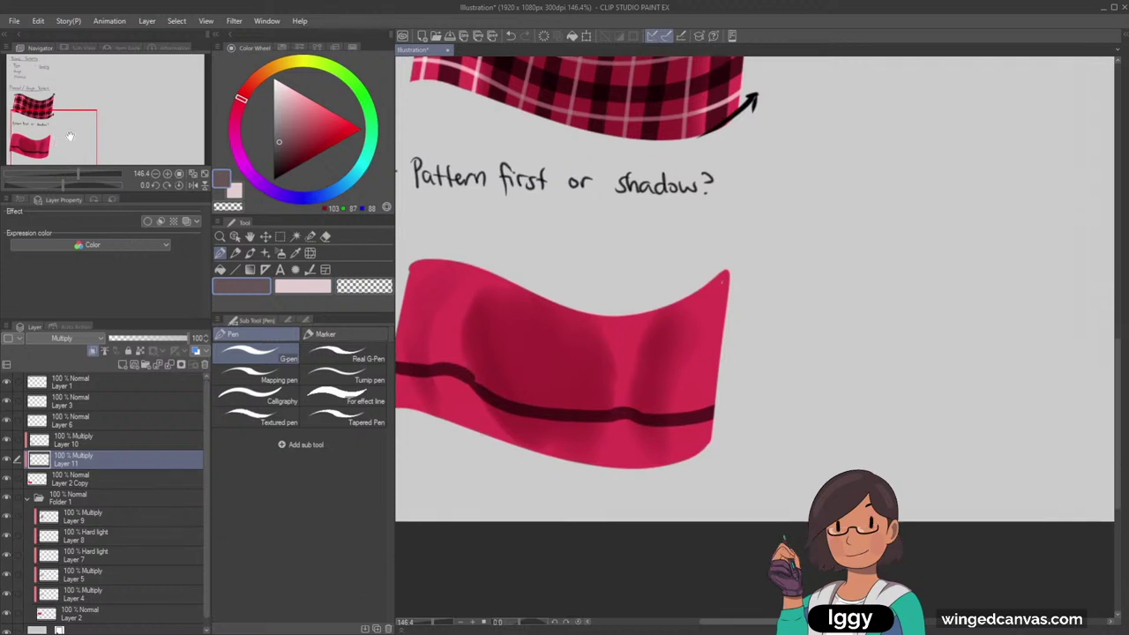
{"action": "mouse_move", "coordinate": [424, 284]}
{"action": "left_mouse_down"}
{"action": "mouse_move", "coordinate": [535, 281]}
{"action": "mouse_move", "coordinate": [638, 353]}
{"action": "mouse_move", "coordinate": [746, 354]}
{"action": "left_mouse_up"}
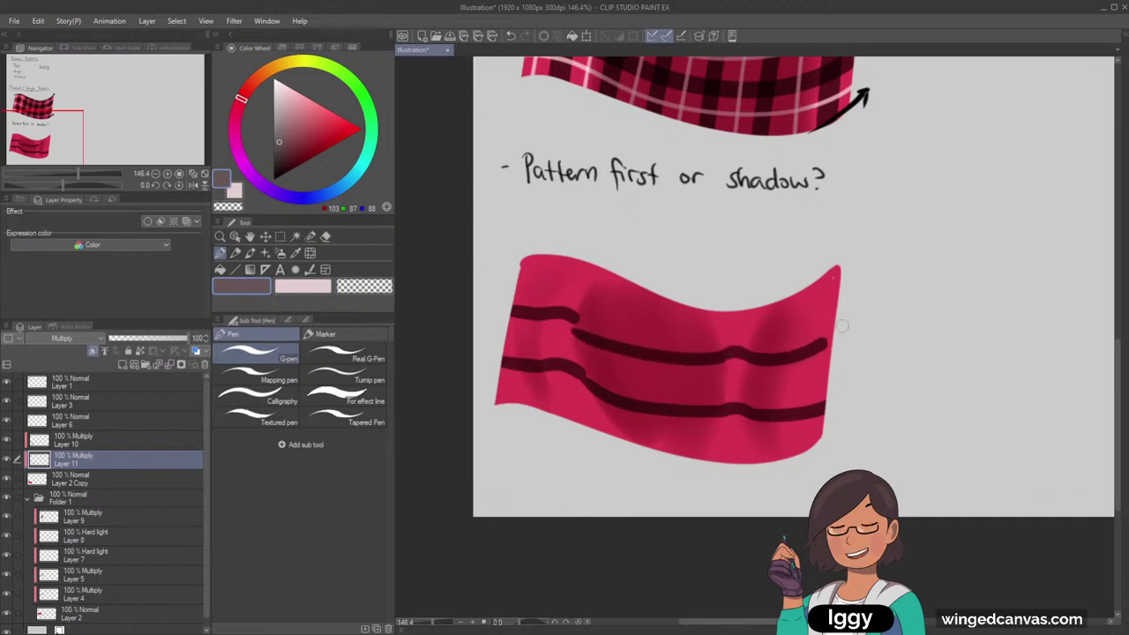
{"action": "mouse_move", "coordinate": [739, 352]}
{"action": "left_mouse_down"}
{"action": "mouse_move", "coordinate": [783, 354]}
{"action": "mouse_move", "coordinate": [840, 311]}
{"action": "left_mouse_up"}
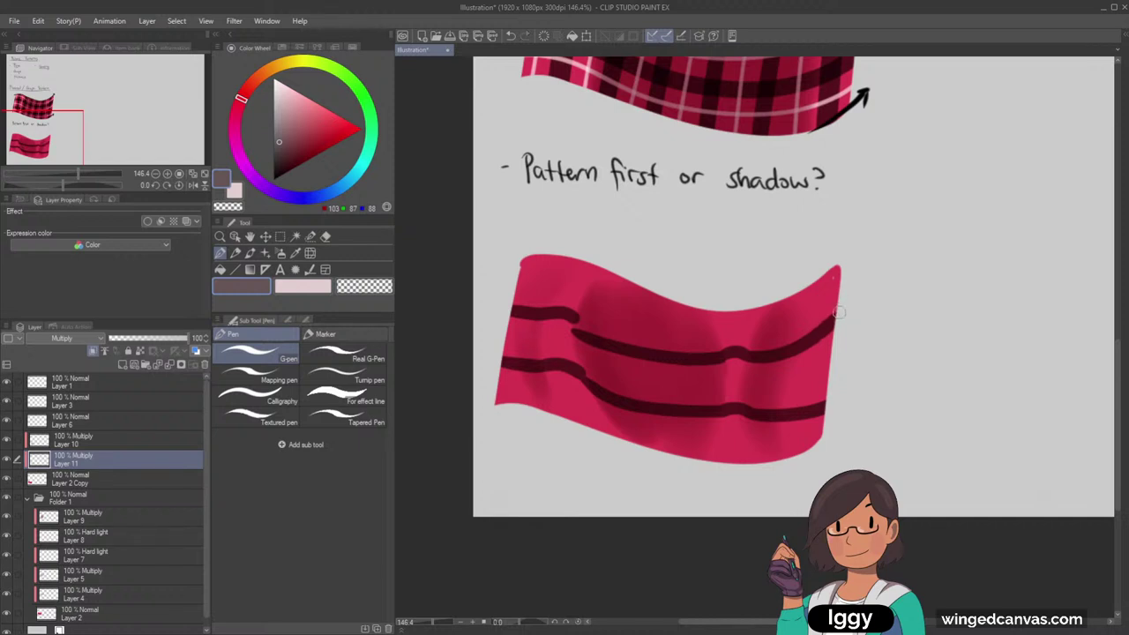
Refine both stripes where they cross the left edge of the central shadow by erasing and repainting their edges
{"action": "key", "text": "c"}
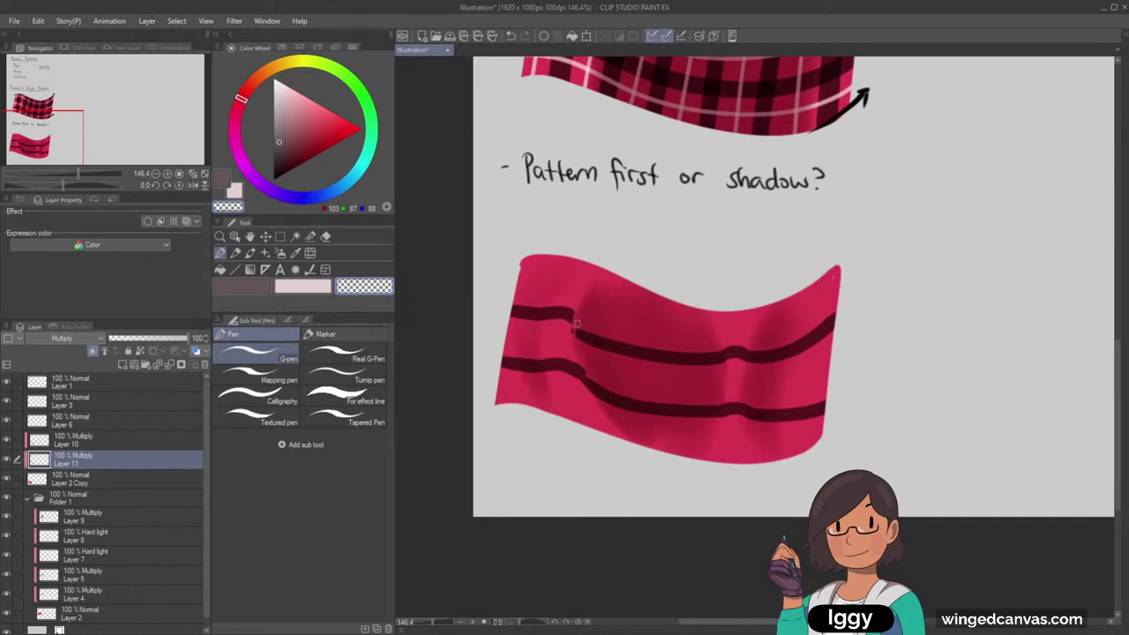
{"action": "left_click", "coordinate": [261, 290]}
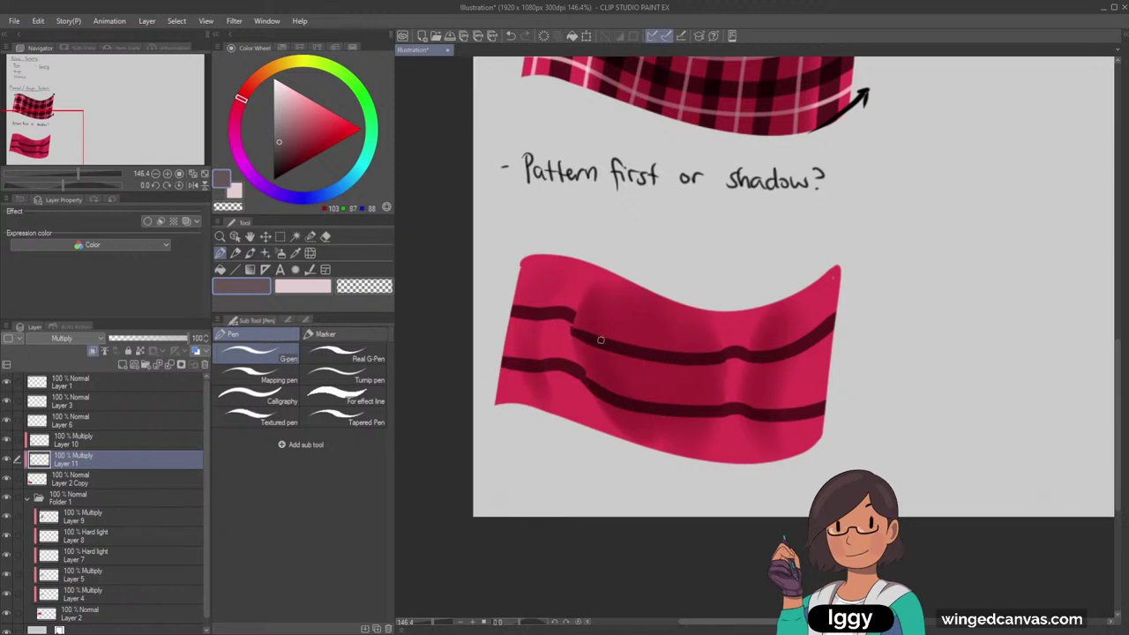
{"action": "left_click", "coordinate": [369, 282]}
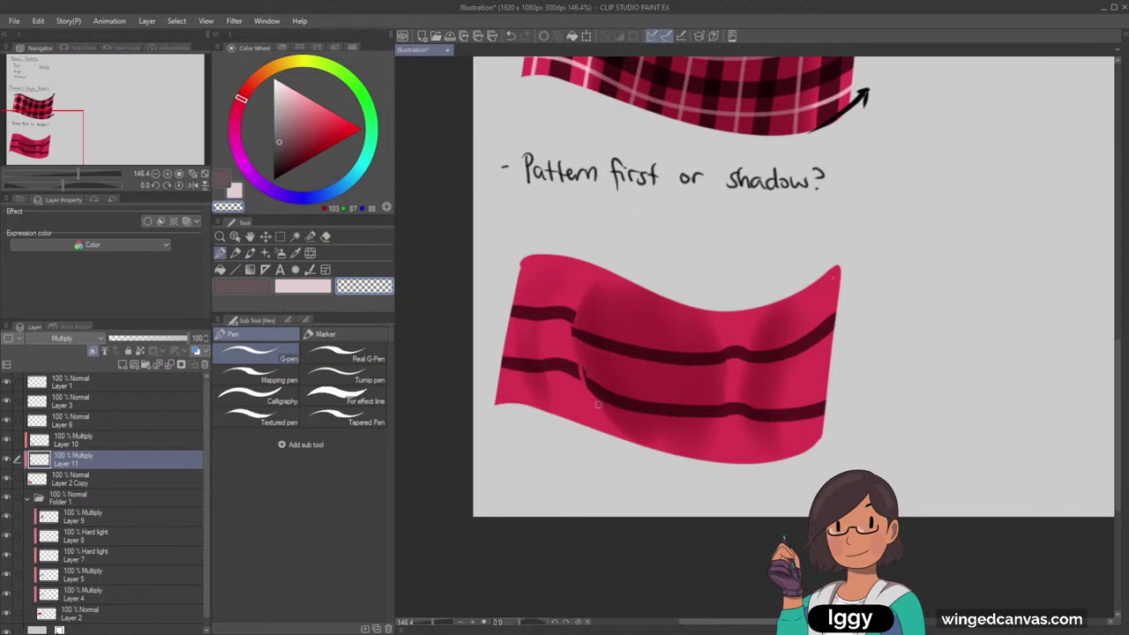
{"action": "mouse_move", "coordinate": [598, 404]}
{"action": "left_mouse_down"}
{"action": "mouse_move", "coordinate": [576, 359]}
{"action": "mouse_move", "coordinate": [599, 406]}
{"action": "left_mouse_up"}
{"action": "key", "text": "c"}
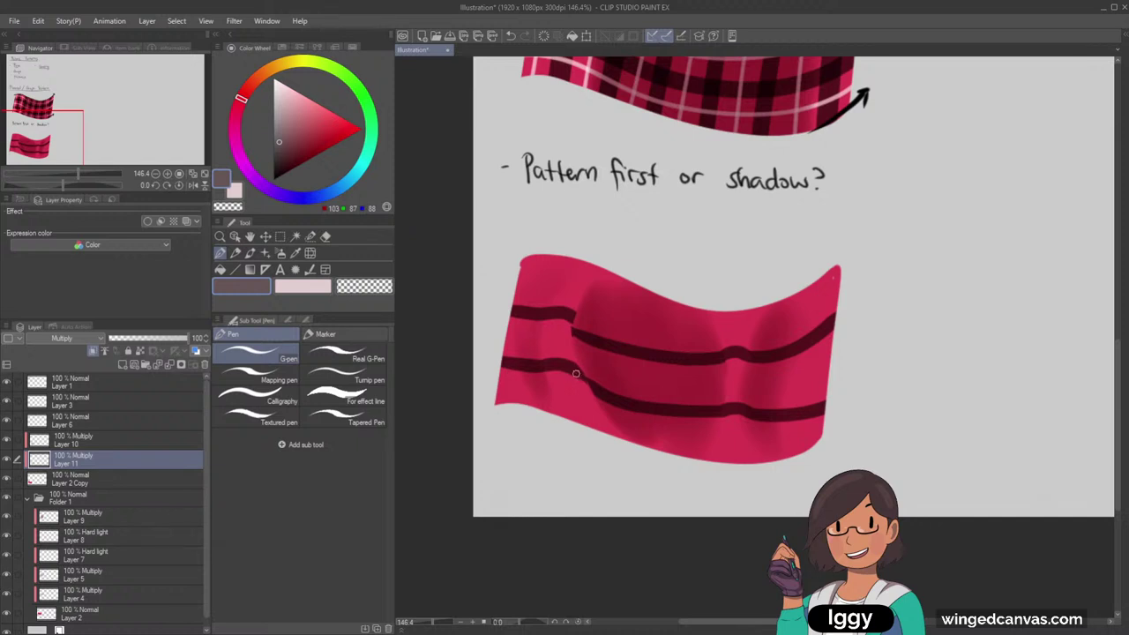
{"action": "key", "text": "c"}
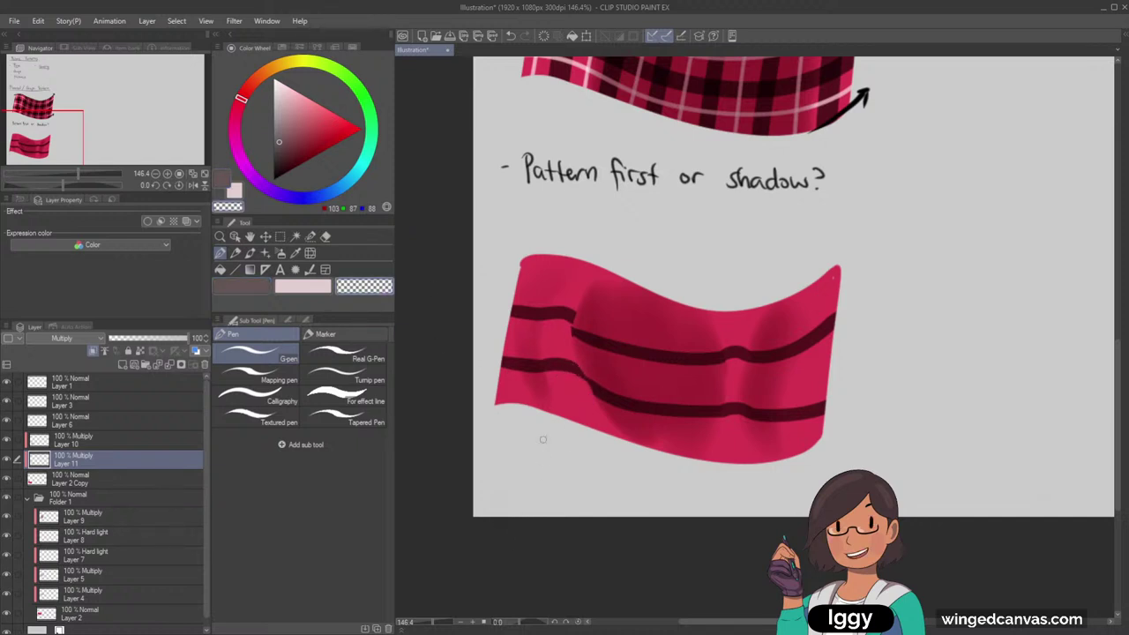
Erase the left ends of both stripes and redraw them stepped lower than the neighbouring fold
{"action": "scroll", "coordinate": [540, 348], "scroll_direction": "up", "scroll_amount": 3}
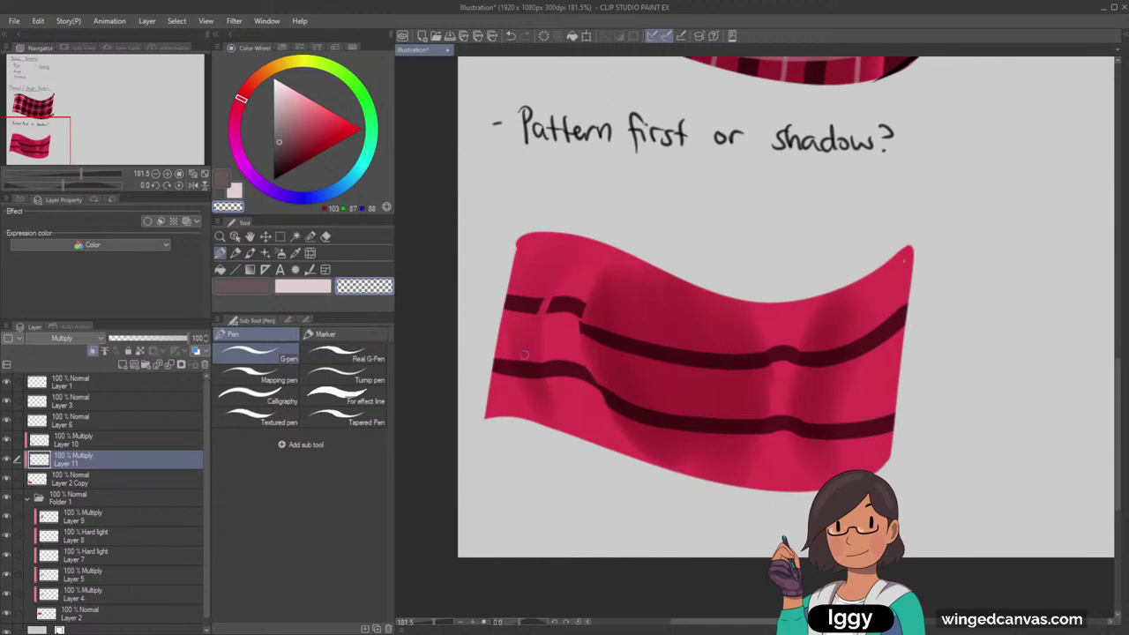
{"action": "mouse_move", "coordinate": [546, 281]}
{"action": "left_mouse_down"}
{"action": "mouse_move", "coordinate": [528, 333]}
{"action": "mouse_move", "coordinate": [530, 289]}
{"action": "mouse_move", "coordinate": [514, 287]}
{"action": "mouse_move", "coordinate": [496, 349]}
{"action": "mouse_move", "coordinate": [517, 401]}
{"action": "mouse_move", "coordinate": [527, 399]}
{"action": "mouse_move", "coordinate": [529, 353]}
{"action": "mouse_move", "coordinate": [531, 419]}
{"action": "left_mouse_up"}
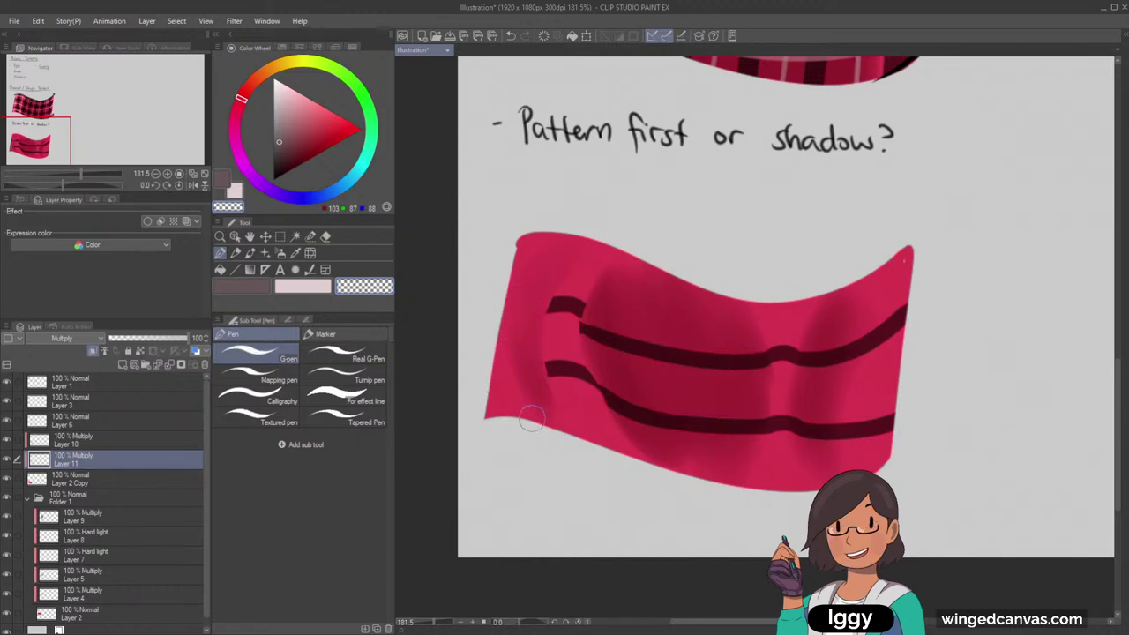
{"action": "left_click", "coordinate": [247, 286]}
{"action": "left_click_drag", "start_coordinate": [502, 304], "coordinate": [554, 315]}
{"action": "key", "text": "ctrl+z"}
{"action": "key", "text": "ctrl+z"}
{"action": "mouse_move", "coordinate": [494, 370]}
{"action": "left_mouse_down"}
{"action": "mouse_move", "coordinate": [551, 378]}
{"action": "mouse_move", "coordinate": [546, 363]}
{"action": "left_mouse_up"}
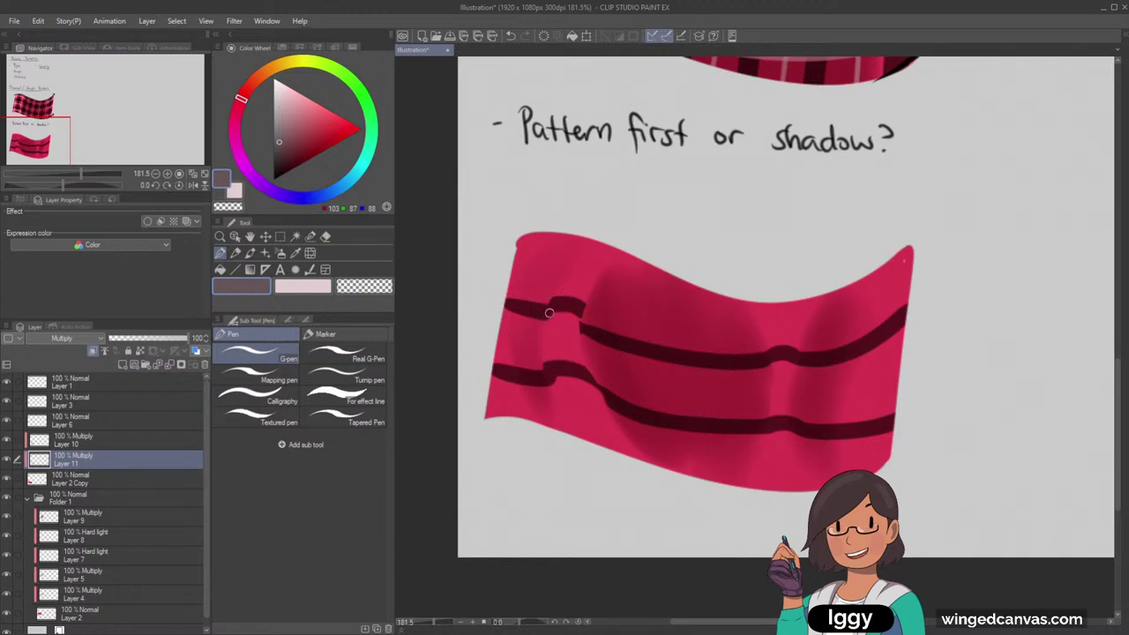
{"action": "key", "text": "c"}
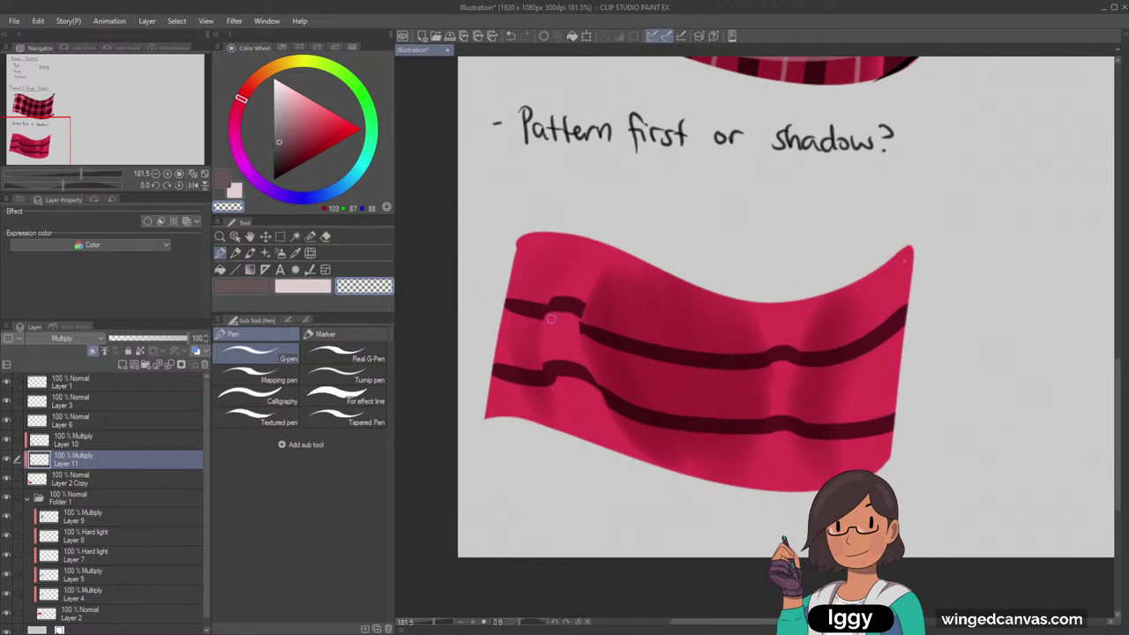
Add a clipped Multiply layer above Layer 11 and draw a dark vertical stripe bowing left along the left edge of the central shadow
{"action": "scroll", "coordinate": [738, 222], "scroll_direction": "down", "scroll_amount": 3}
{"action": "scroll", "coordinate": [740, 221], "scroll_direction": "up", "scroll_amount": 1}
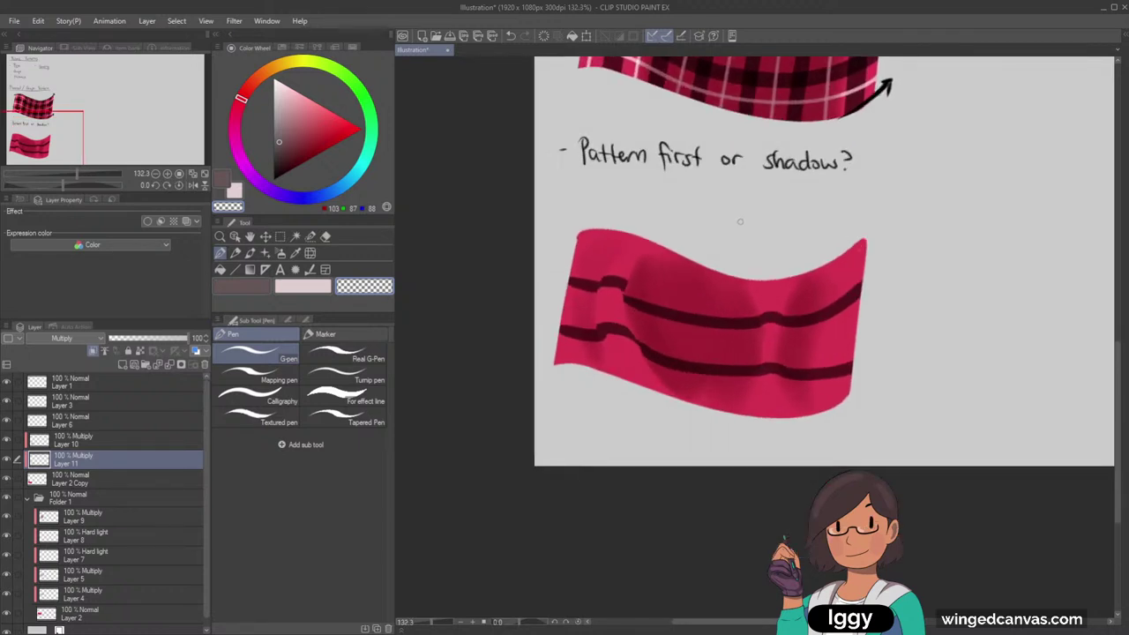
{"action": "scroll", "coordinate": [740, 222], "scroll_direction": "up", "scroll_amount": 1}
{"action": "mouse_move", "coordinate": [70, 131]}
{"action": "left_mouse_down"}
{"action": "mouse_move", "coordinate": [81, 107]}
{"action": "mouse_move", "coordinate": [76, 121]}
{"action": "left_mouse_up"}
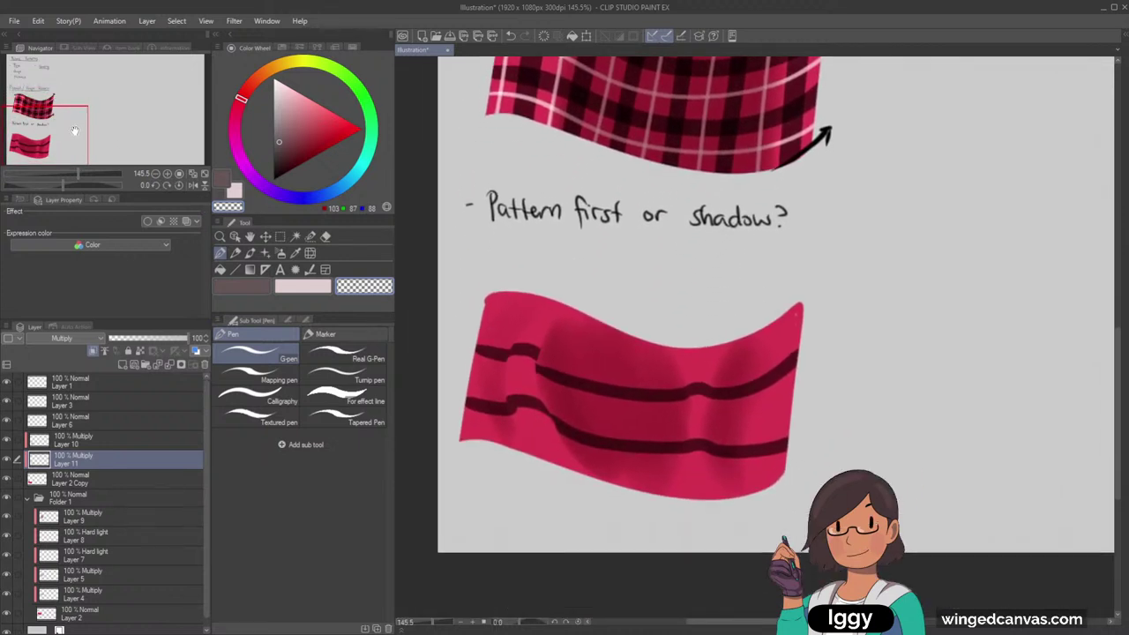
{"action": "left_click", "coordinate": [128, 367]}
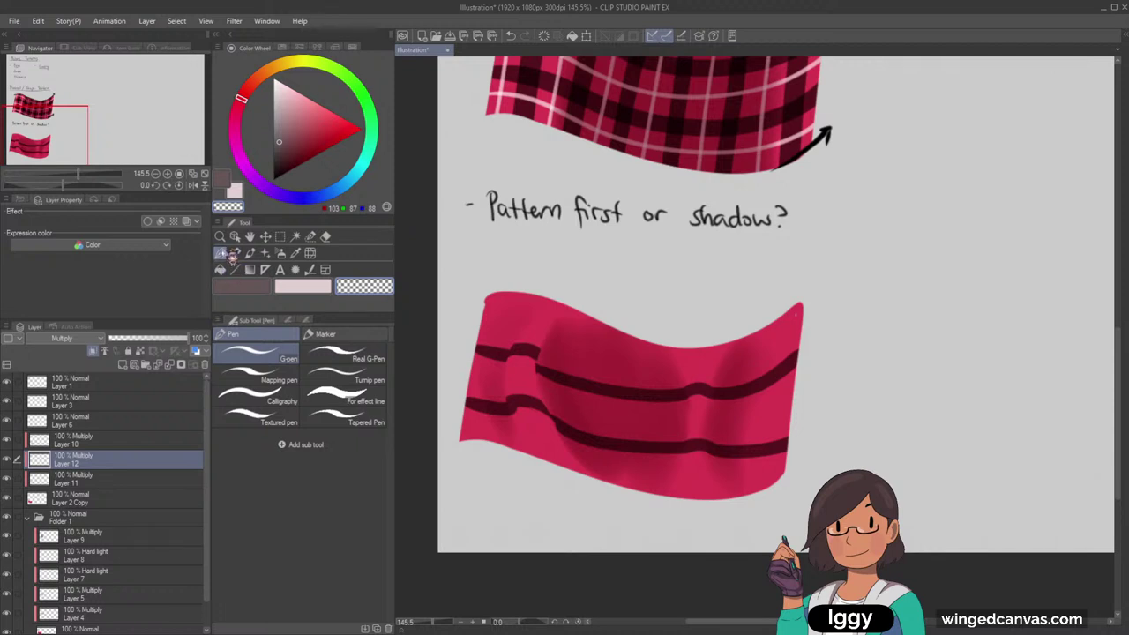
{"action": "left_click", "coordinate": [241, 286]}
{"action": "mouse_move", "coordinate": [589, 318]}
{"action": "left_mouse_down"}
{"action": "mouse_move", "coordinate": [559, 392]}
{"action": "mouse_move", "coordinate": [598, 473]}
{"action": "left_mouse_up"}
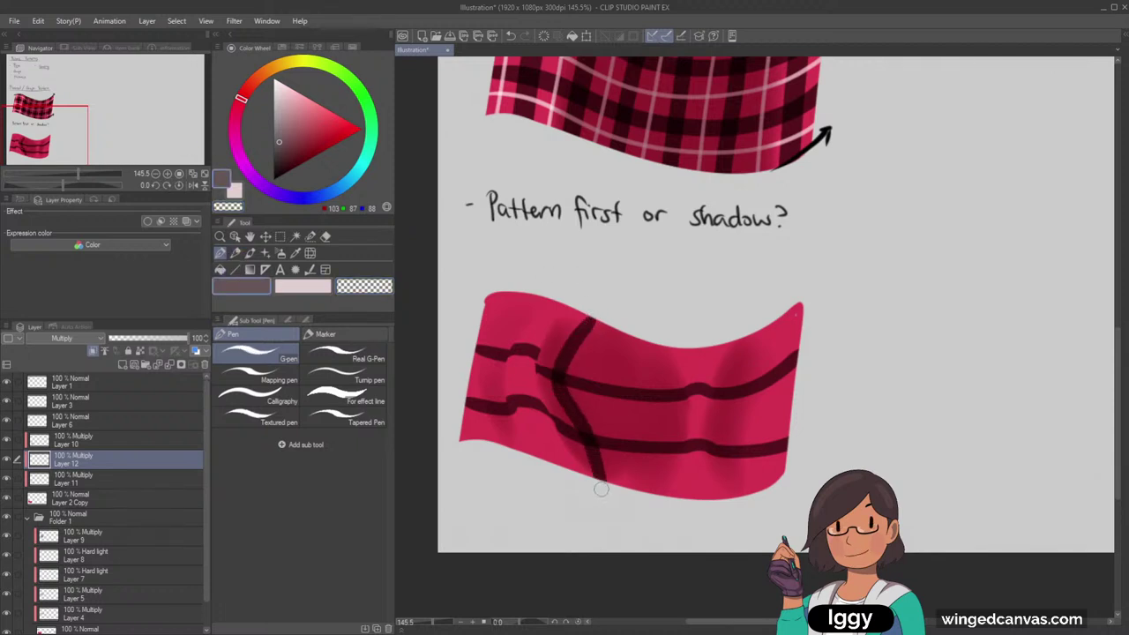
{"action": "key", "text": "ctrl+z"}
{"action": "mouse_move", "coordinate": [593, 313]}
{"action": "left_mouse_down"}
{"action": "mouse_move", "coordinate": [572, 336]}
{"action": "mouse_move", "coordinate": [561, 377]}
{"action": "mouse_move", "coordinate": [615, 483]}
{"action": "left_mouse_up"}
{"action": "key", "text": "ctrl+z"}
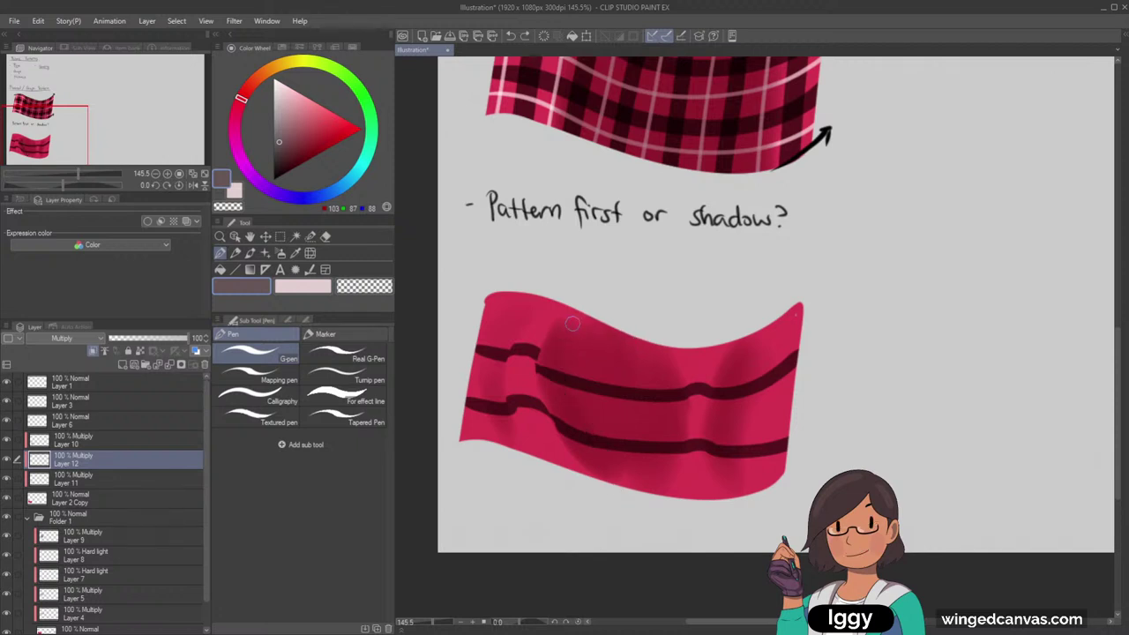
{"action": "mouse_move", "coordinate": [586, 311]}
{"action": "left_mouse_down"}
{"action": "mouse_move", "coordinate": [558, 387]}
{"action": "mouse_move", "coordinate": [601, 489]}
{"action": "left_mouse_up"}
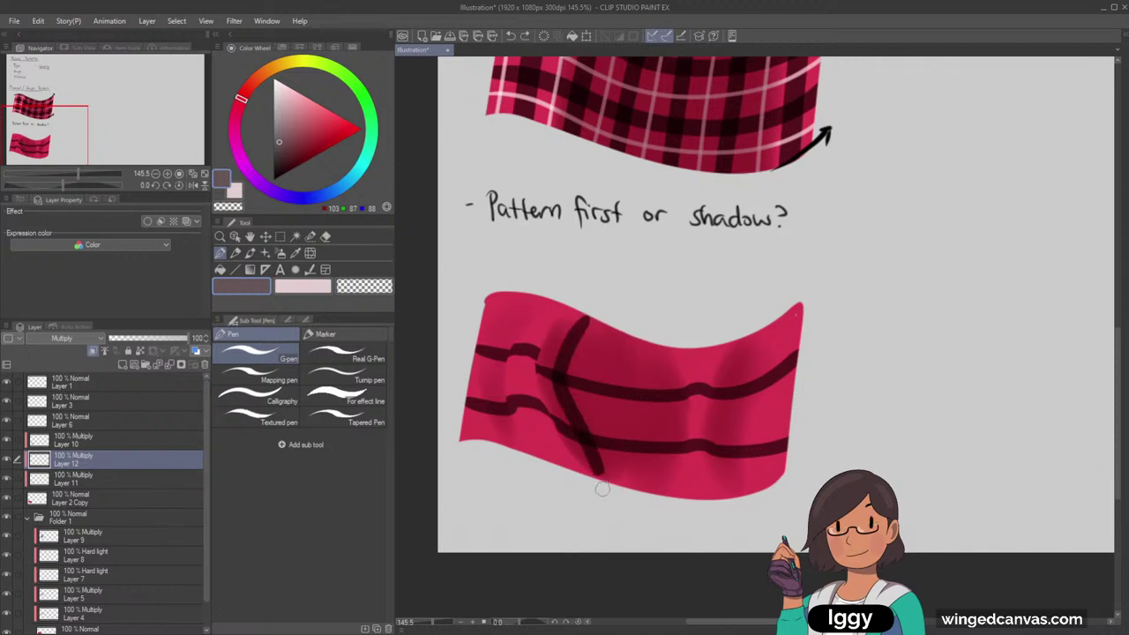
Draw two more dark vertical stripes across the central shadow, a nearly straight middle one and one bowing right
{"action": "left_click_drag", "start_coordinate": [620, 331], "coordinate": [624, 487]}
{"action": "mouse_move", "coordinate": [645, 344]}
{"action": "left_mouse_down"}
{"action": "mouse_move", "coordinate": [665, 431]}
{"action": "mouse_move", "coordinate": [639, 497]}
{"action": "left_mouse_up"}
{"action": "scroll", "coordinate": [679, 388], "scroll_direction": "up", "scroll_amount": 3}
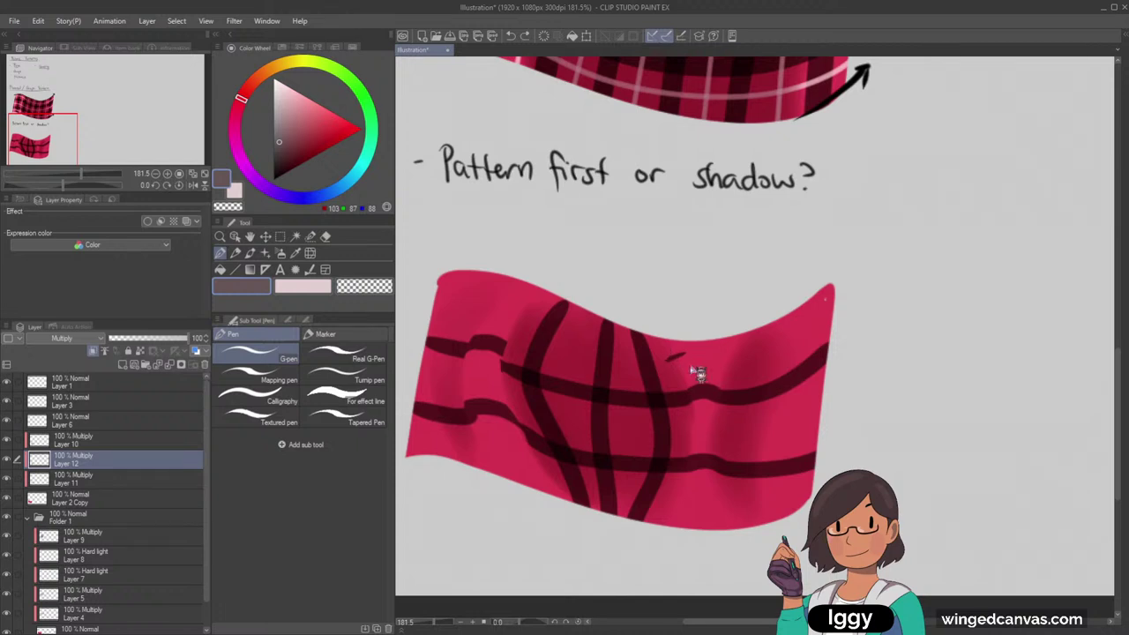
{"action": "left_click_drag", "start_coordinate": [696, 432], "coordinate": [687, 483]}
{"action": "key", "text": "ctrl+z"}
{"action": "left_click_drag", "start_coordinate": [514, 320], "coordinate": [501, 399]}
{"action": "key", "text": "ctrl+z"}
{"action": "left_click_drag", "start_coordinate": [590, 346], "coordinate": [579, 351]}
{"action": "key", "text": "ctrl+z"}
Erase the middle vertical stripe with the Hard eraser and redraw it with the G-pen as an S-curve following the fabric
{"action": "left_click", "coordinate": [325, 237]}
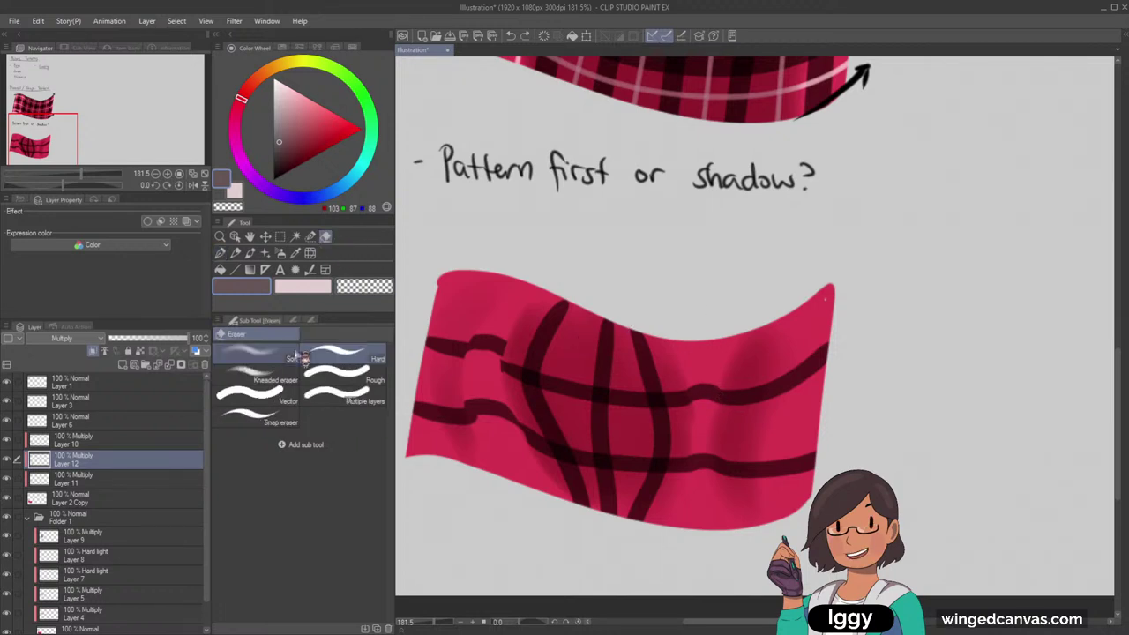
{"action": "left_click_drag", "start_coordinate": [600, 326], "coordinate": [605, 529]}
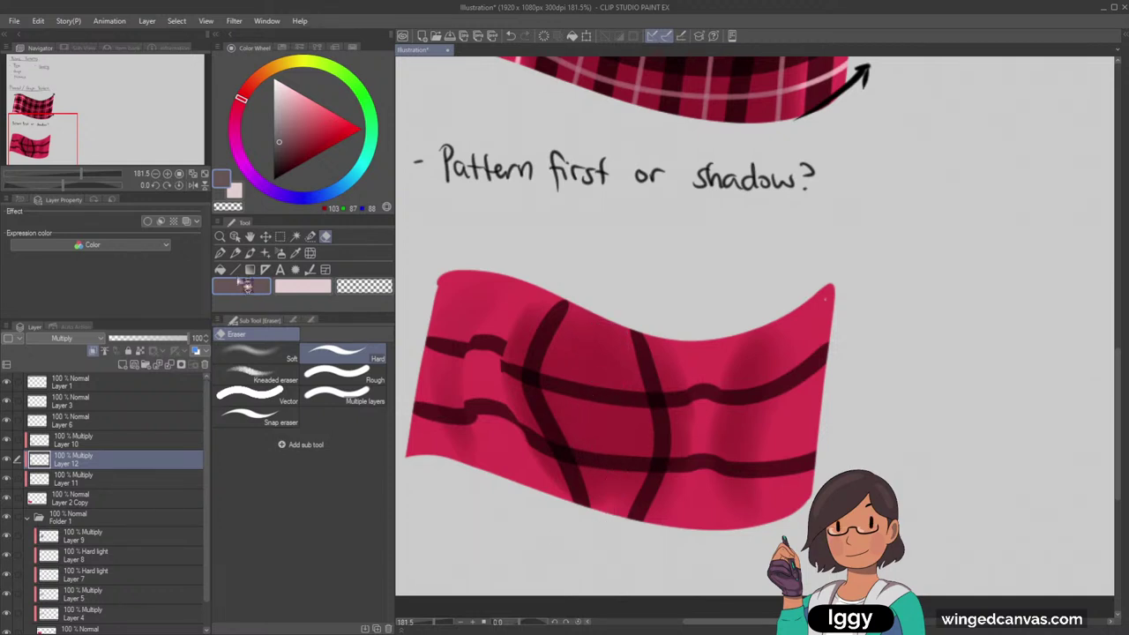
{"action": "key", "text": "p"}
{"action": "mouse_move", "coordinate": [605, 308]}
{"action": "left_mouse_down"}
{"action": "mouse_move", "coordinate": [593, 364]}
{"action": "mouse_move", "coordinate": [613, 472]}
{"action": "mouse_move", "coordinate": [603, 538]}
{"action": "left_mouse_up"}
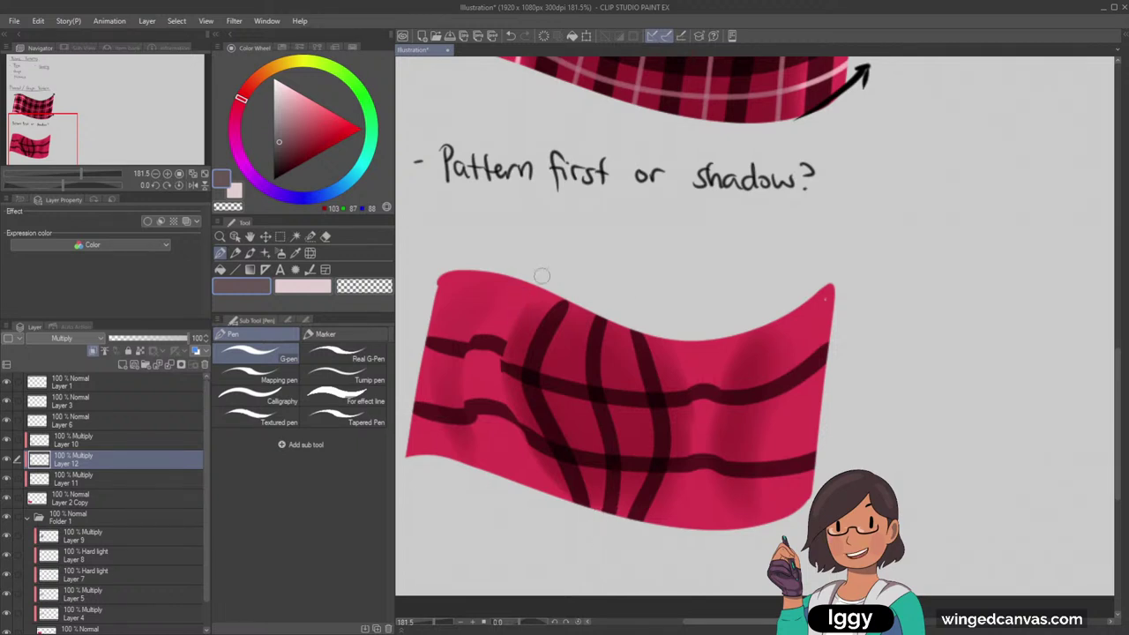
Compare the shadow-first fabric with the finished plaid fabric above it
{"action": "scroll", "coordinate": [694, 177], "scroll_direction": "down", "scroll_amount": 3}
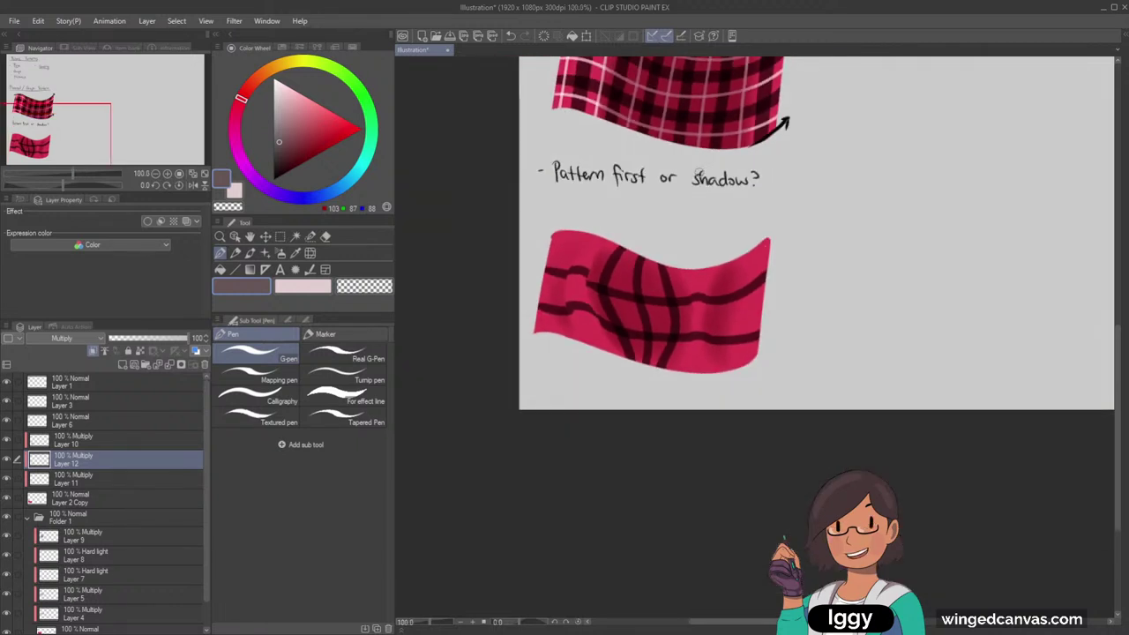
{"action": "left_click_drag", "start_coordinate": [626, 186], "coordinate": [569, 291]}
{"action": "scroll", "coordinate": [551, 290], "scroll_direction": "up", "scroll_amount": 3}
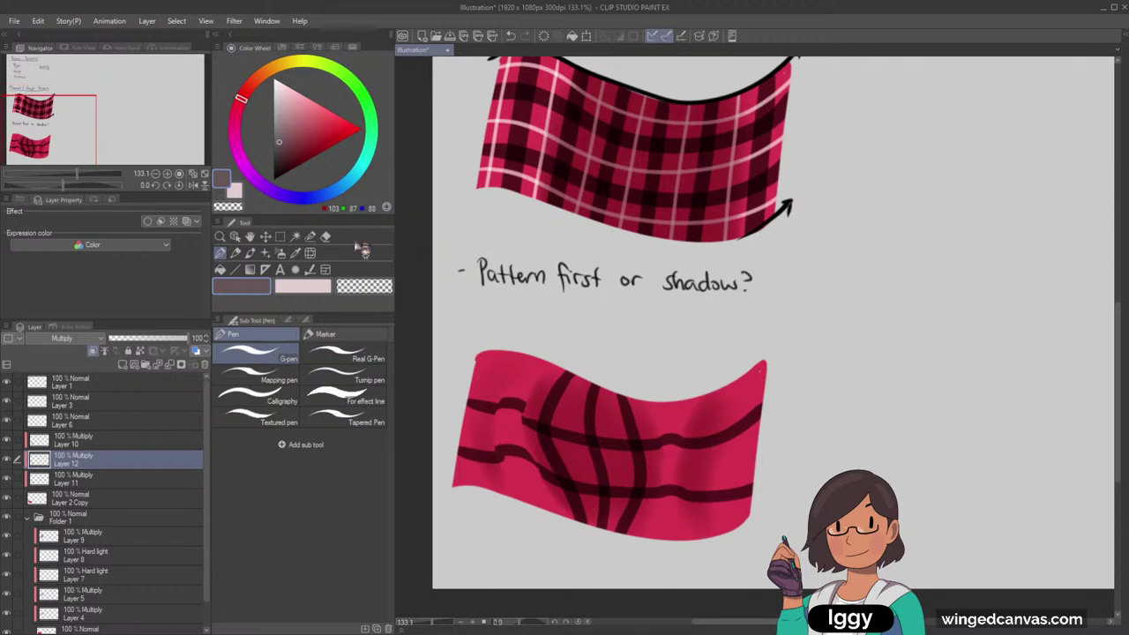
{"action": "scroll", "coordinate": [521, 120], "scroll_direction": "up", "scroll_amount": 5}
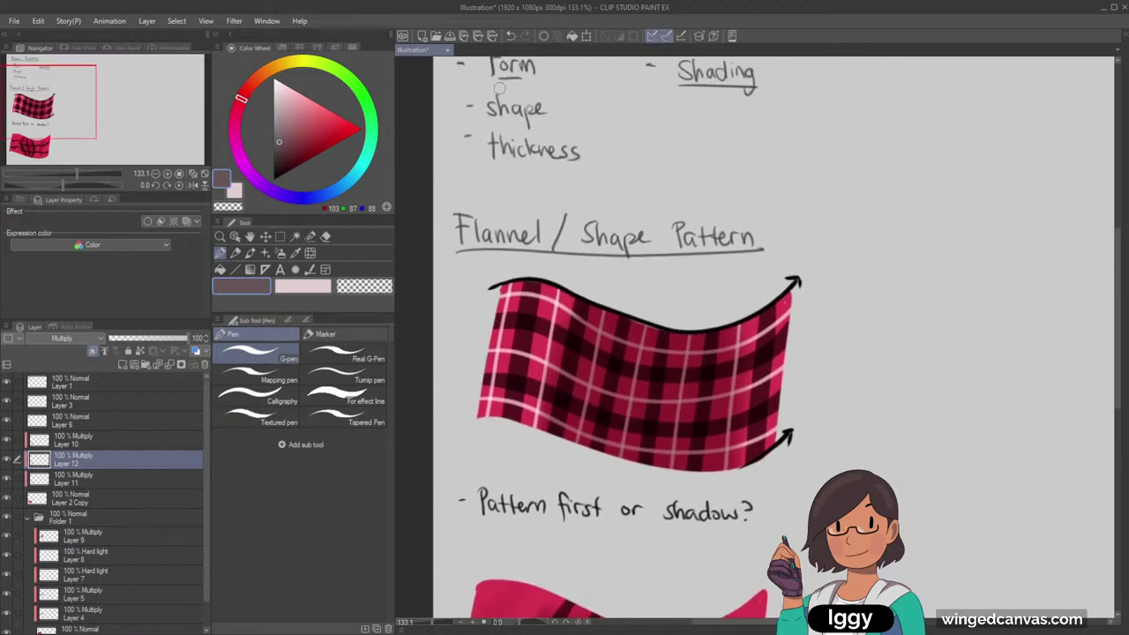
{"action": "scroll", "coordinate": [428, 290], "scroll_direction": "down", "scroll_amount": 5}
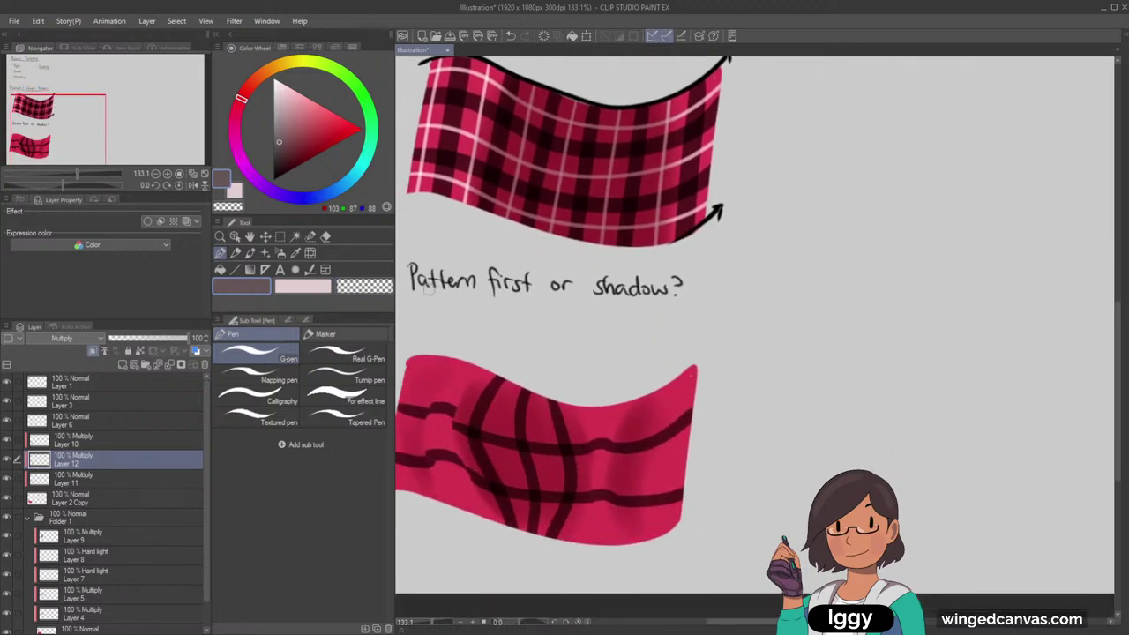
{"action": "left_click", "coordinate": [143, 420]}
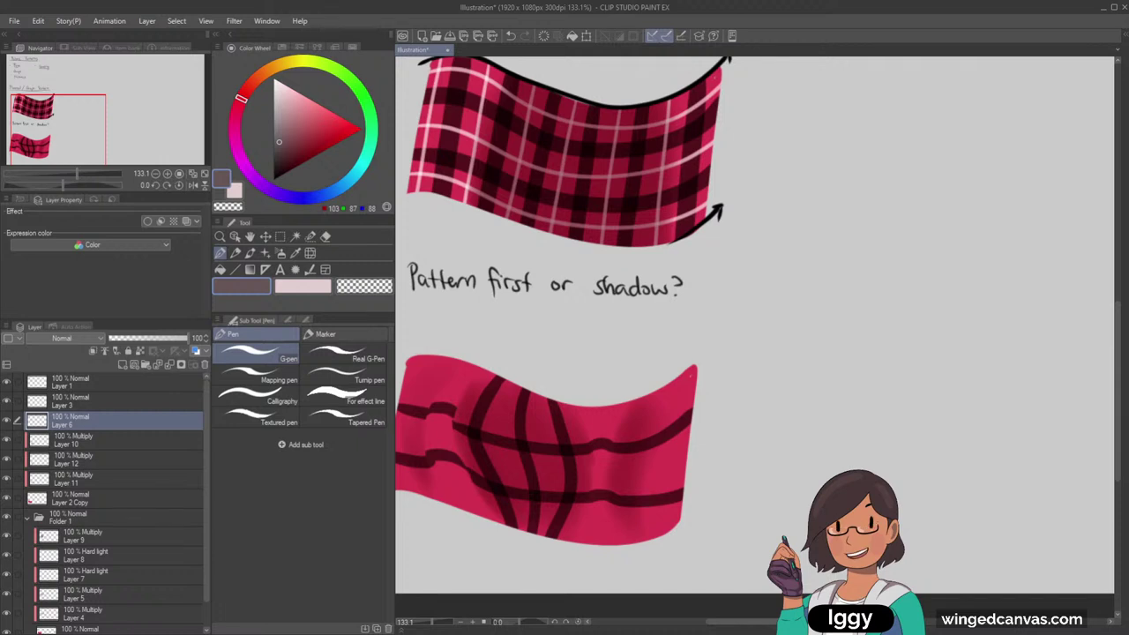
{"action": "scroll", "coordinate": [677, 424], "scroll_direction": "down", "scroll_amount": 3}
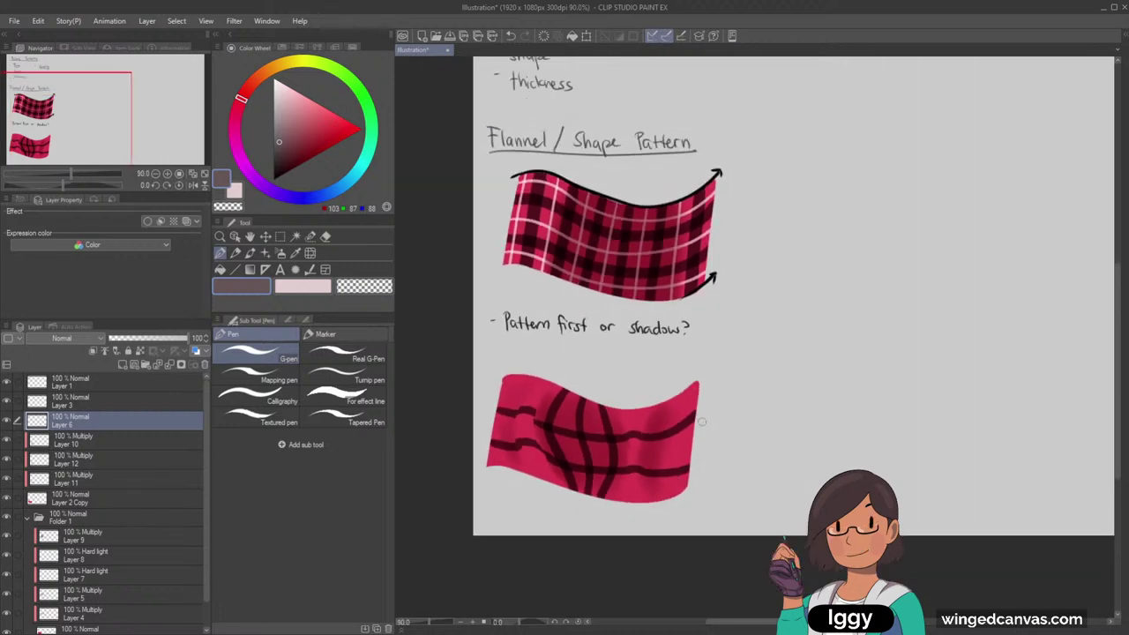
{"action": "mouse_move", "coordinate": [90, 127]}
{"action": "left_mouse_down"}
{"action": "mouse_move", "coordinate": [112, 114]}
{"action": "mouse_move", "coordinate": [91, 131]}
{"action": "mouse_move", "coordinate": [98, 137]}
{"action": "left_mouse_up"}
{"action": "scroll", "coordinate": [572, 184], "scroll_direction": "up", "scroll_amount": 1}
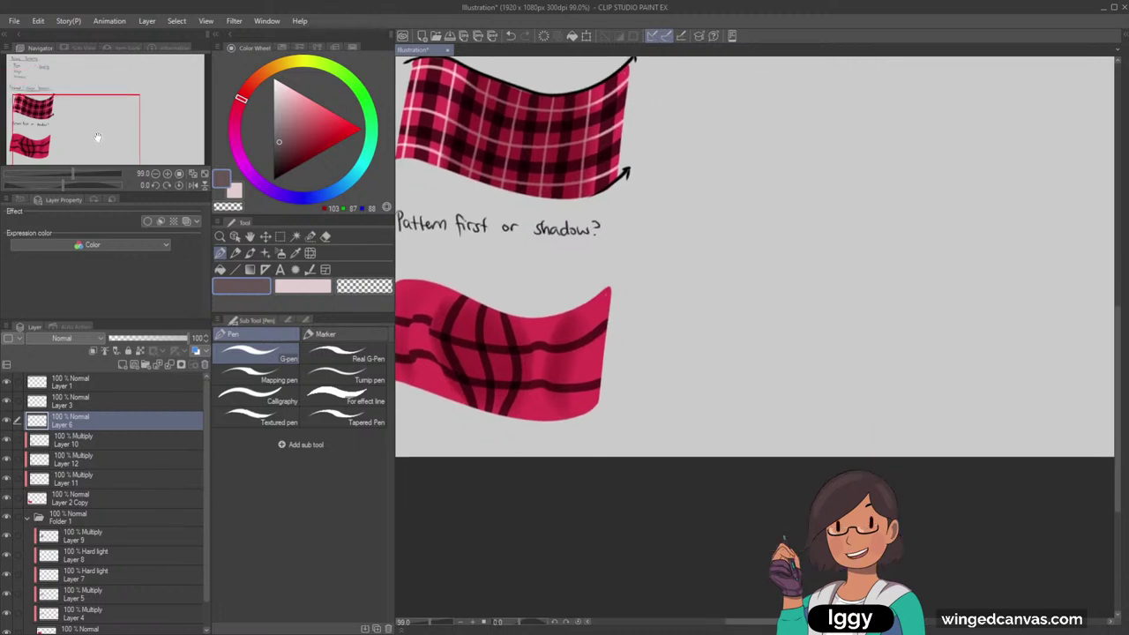
{"action": "scroll", "coordinate": [97, 137], "scroll_direction": "up", "scroll_amount": 2}
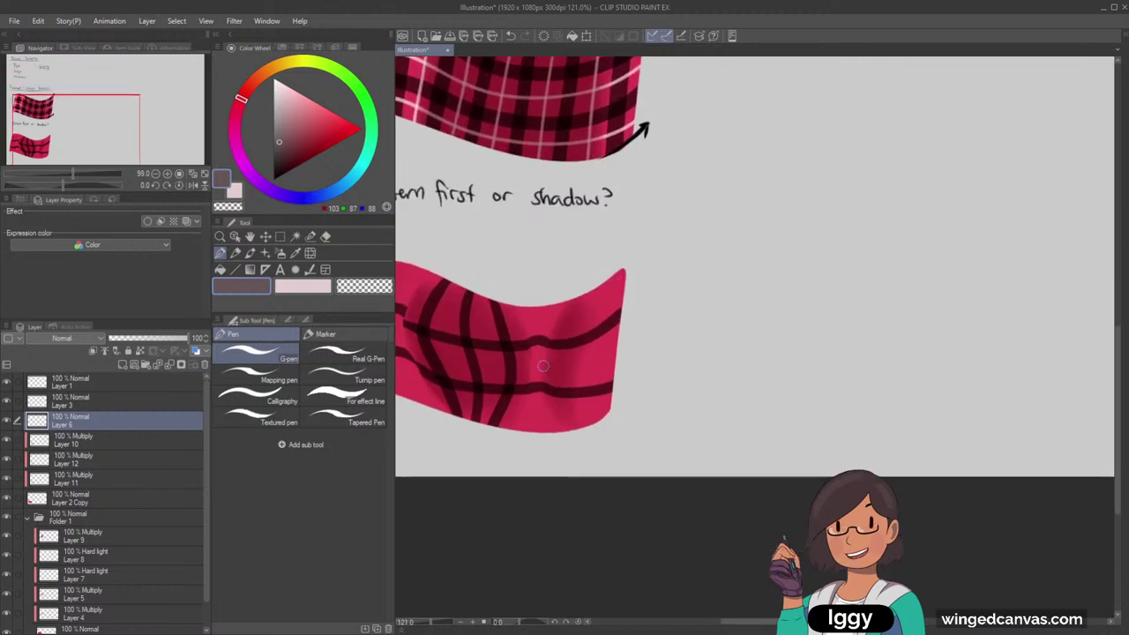
Set the drawing colour to light yellow and add a new Normal layer directly above Layer 10
{"action": "left_click", "coordinate": [298, 60]}
{"action": "left_click", "coordinate": [321, 103]}
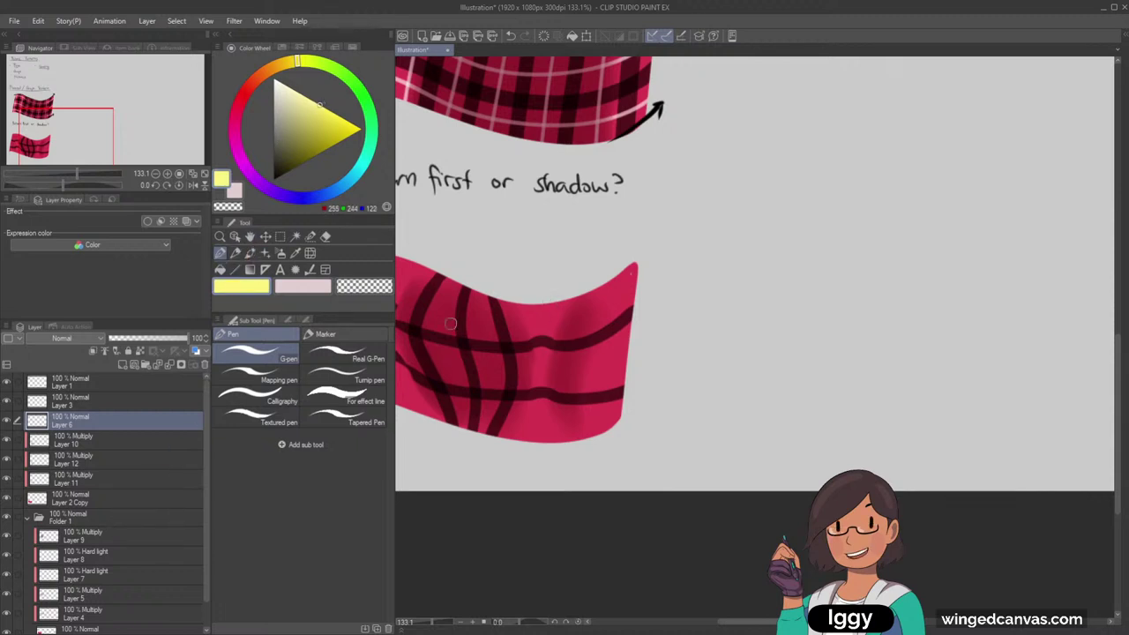
{"action": "left_click", "coordinate": [123, 364]}
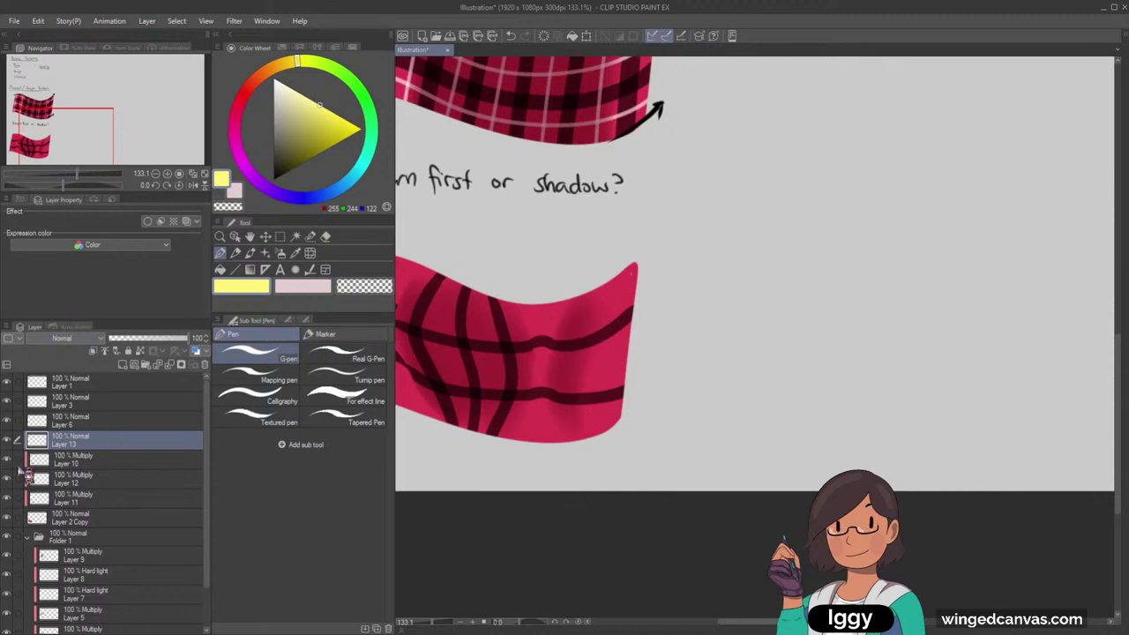
{"action": "left_click", "coordinate": [121, 526]}
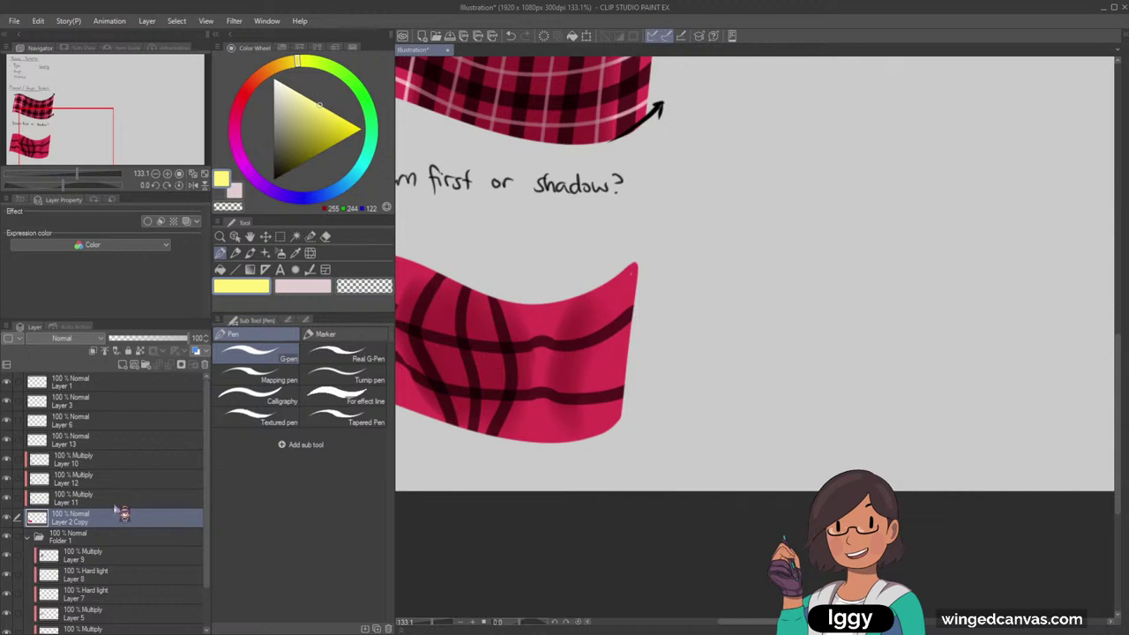
{"action": "left_click", "coordinate": [123, 499], "text": "ctrl"}
{"action": "left_click", "coordinate": [8, 498]}
{"action": "left_click", "coordinate": [8, 497]}
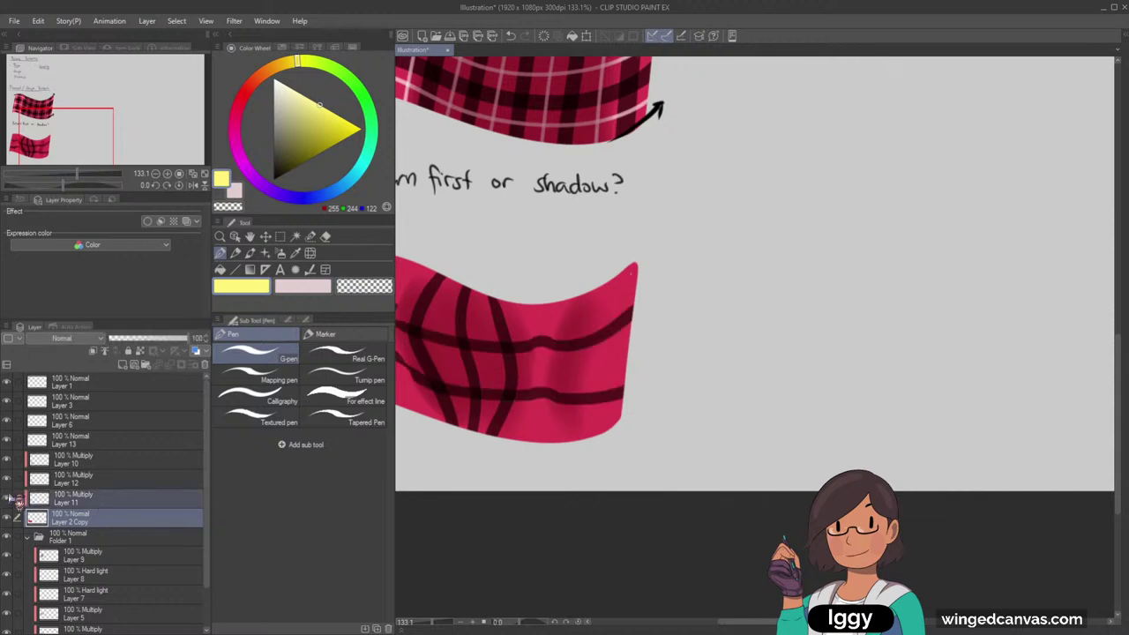
{"action": "left_click", "coordinate": [106, 526]}
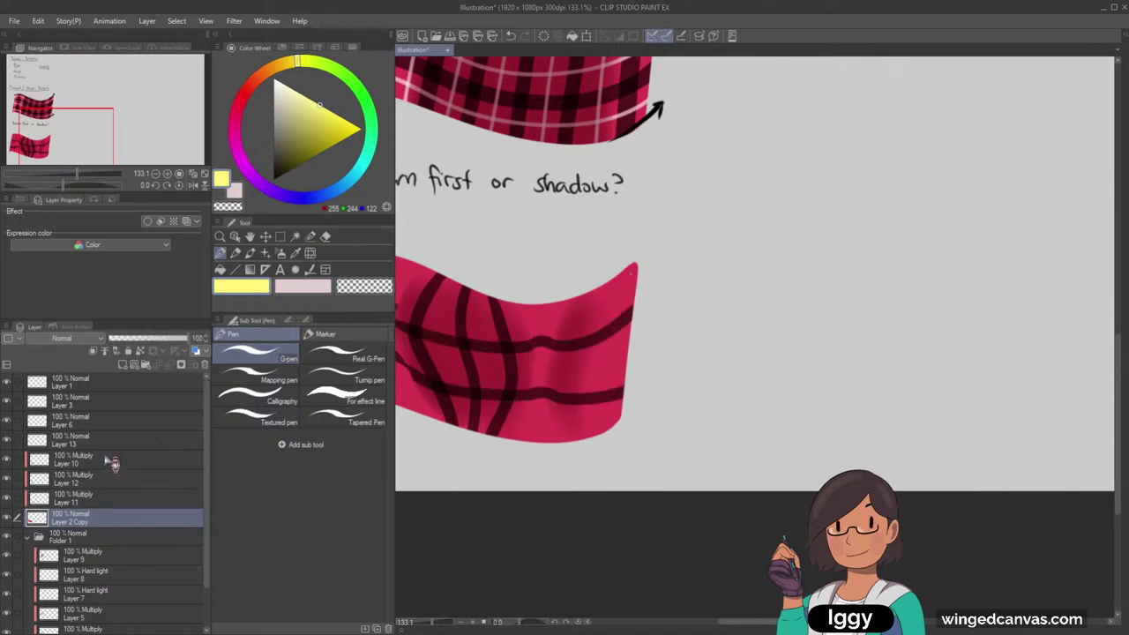
Duplicate the shadow layer, Layer 10, together with the fabric base layer, Layer 2 Copy
{"action": "left_click", "coordinate": [123, 465]}
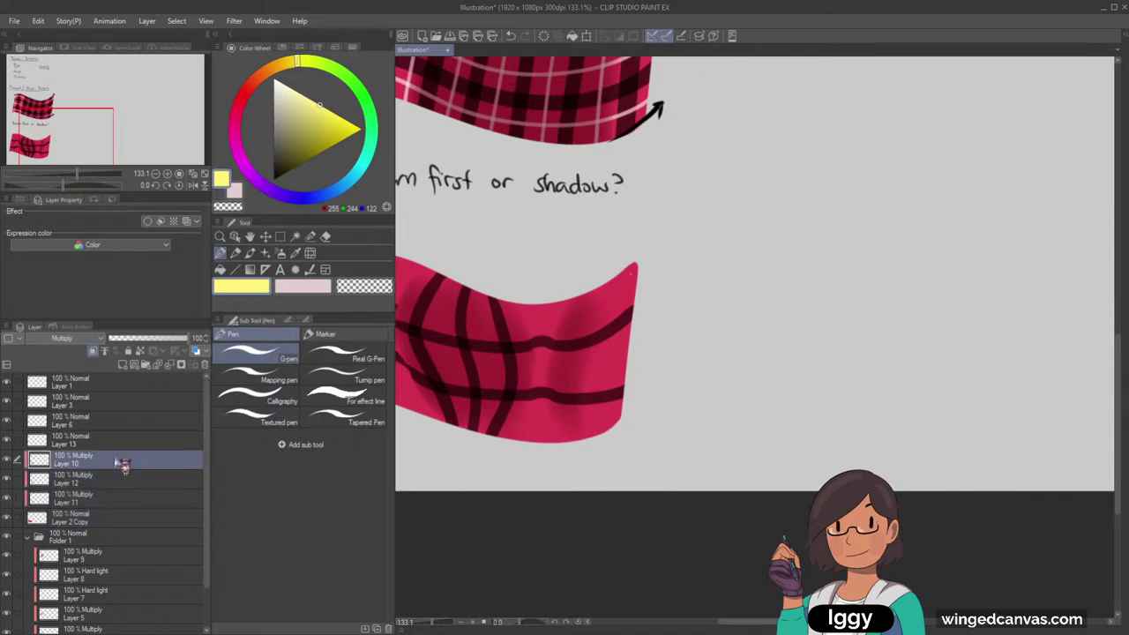
{"action": "left_click", "coordinate": [111, 518], "text": "ctrl"}
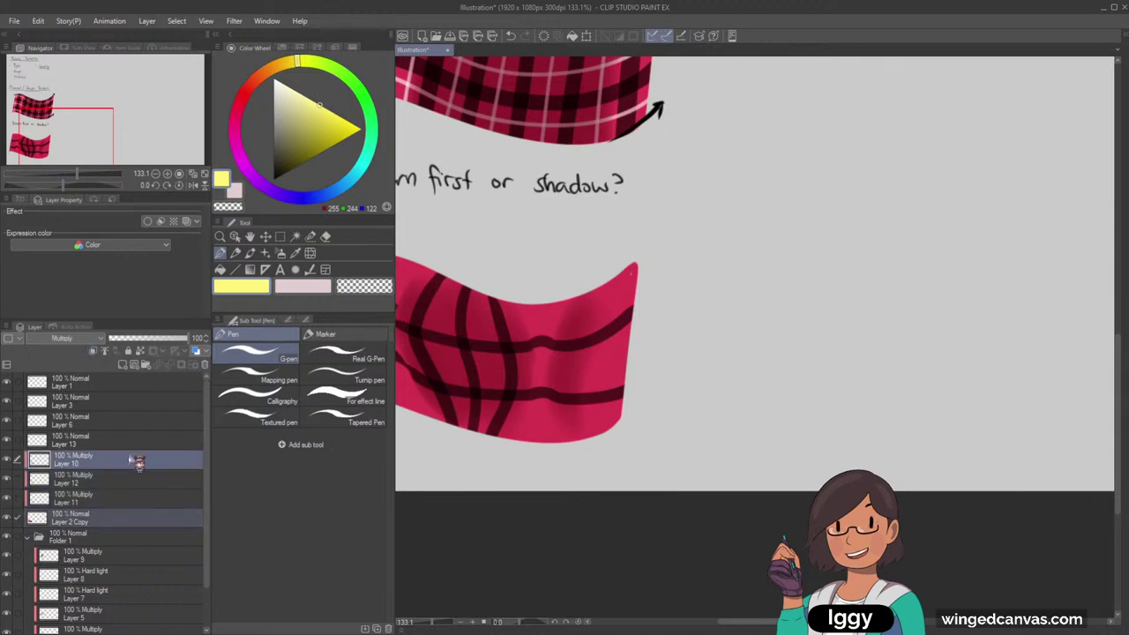
{"action": "left_click_drag", "start_coordinate": [129, 461], "coordinate": [128, 452]}
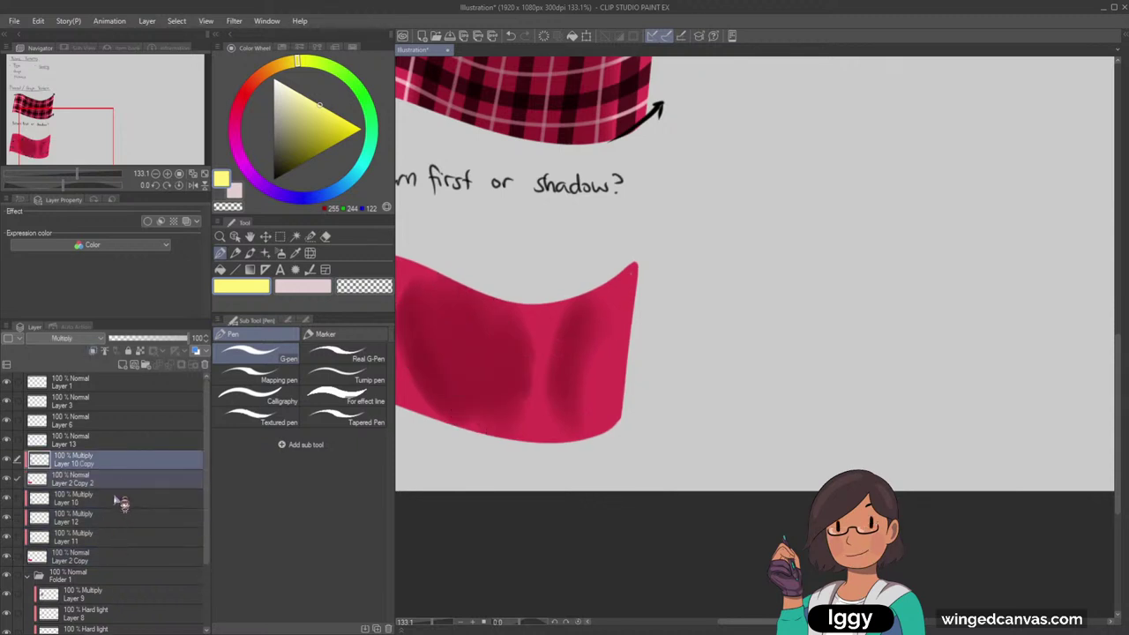
Group Layer 10, Layer 12, Layer 11 and Layer 2 Copy in a new folder and collapse it
{"action": "left_click", "coordinate": [116, 500]}
{"action": "left_click", "coordinate": [145, 365]}
{"action": "left_click", "coordinate": [103, 523]}
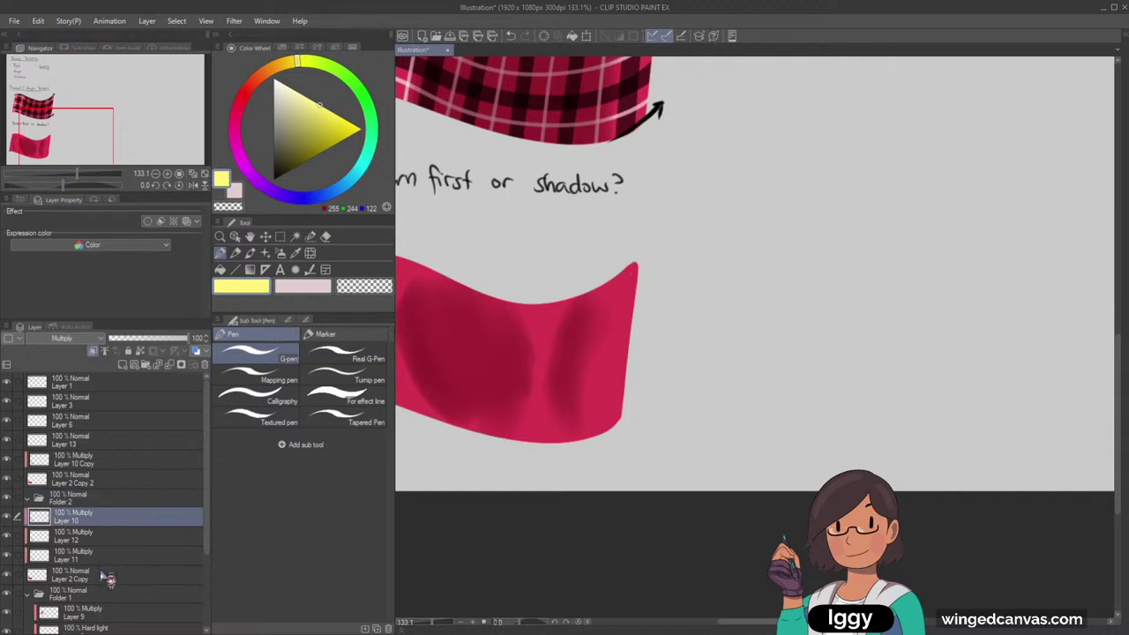
{"action": "left_click", "coordinate": [106, 578], "text": "shift"}
{"action": "left_click_drag", "start_coordinate": [108, 524], "coordinate": [61, 516]}
{"action": "left_click", "coordinate": [28, 499]}
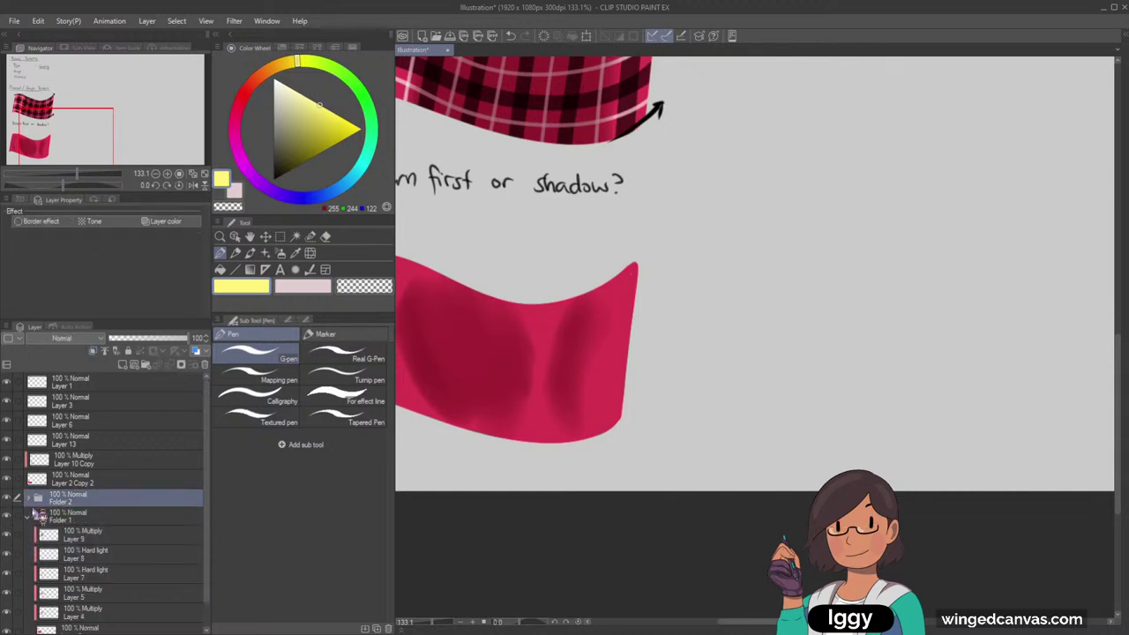
Move the duplicated fabric base and its shadow layer together to the empty area right of the striped fabric
{"action": "left_click", "coordinate": [80, 481]}
{"action": "left_click", "coordinate": [265, 237]}
{"action": "left_click_drag", "start_coordinate": [456, 303], "coordinate": [858, 310]}
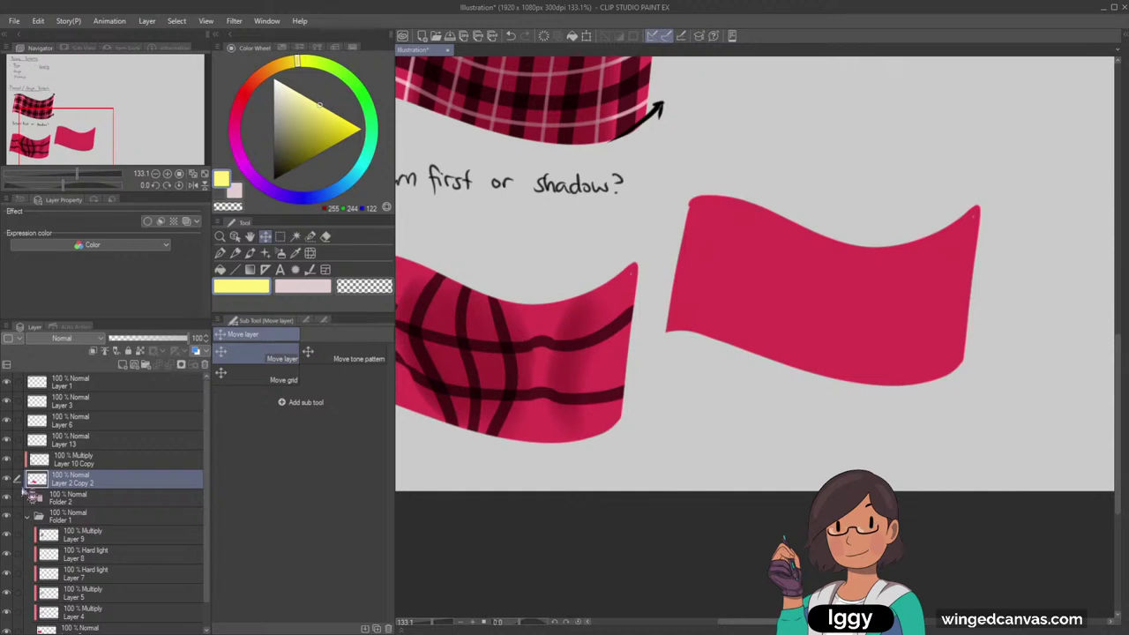
{"action": "key", "text": "ctrl+z"}
{"action": "left_click", "coordinate": [89, 460], "text": "ctrl"}
{"action": "left_click_drag", "start_coordinate": [547, 379], "coordinate": [871, 396]}
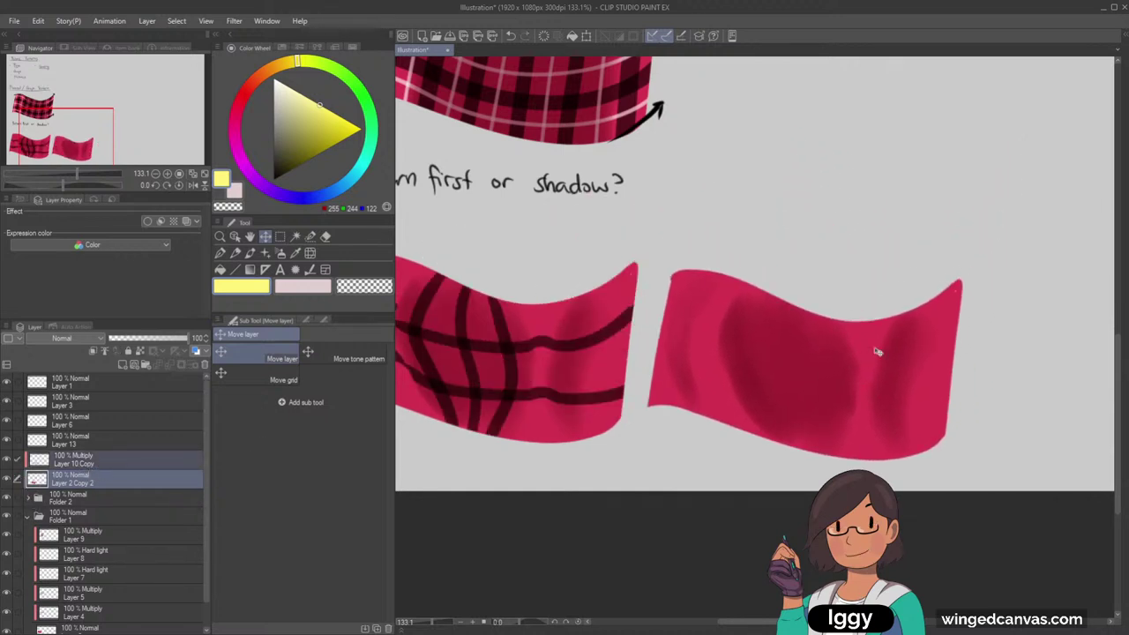
Add a clipped Multiply layer between the copied fabric base and its shadow layer, and set the pen colour to light orange
{"action": "left_click_drag", "start_coordinate": [80, 135], "coordinate": [100, 133]}
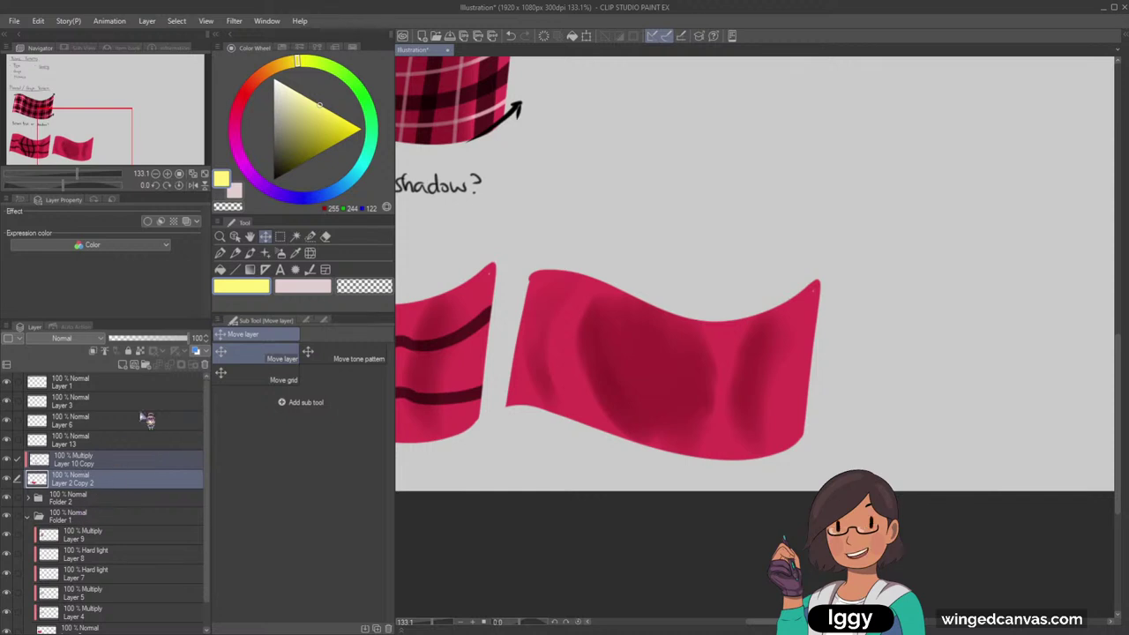
{"action": "key", "text": "p"}
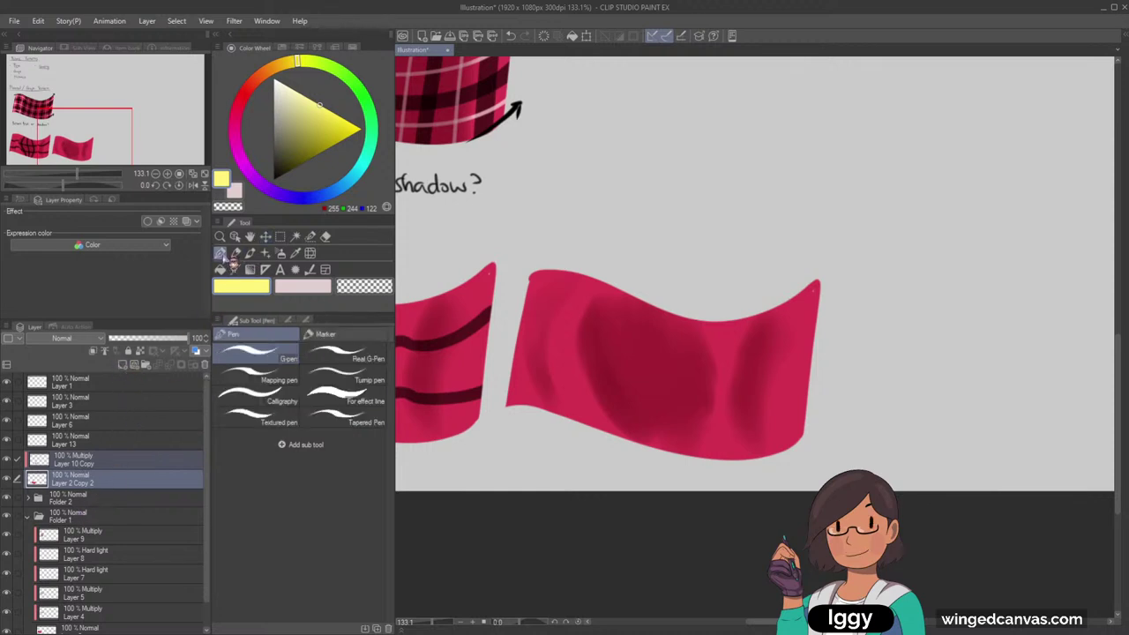
{"action": "left_click", "coordinate": [126, 468]}
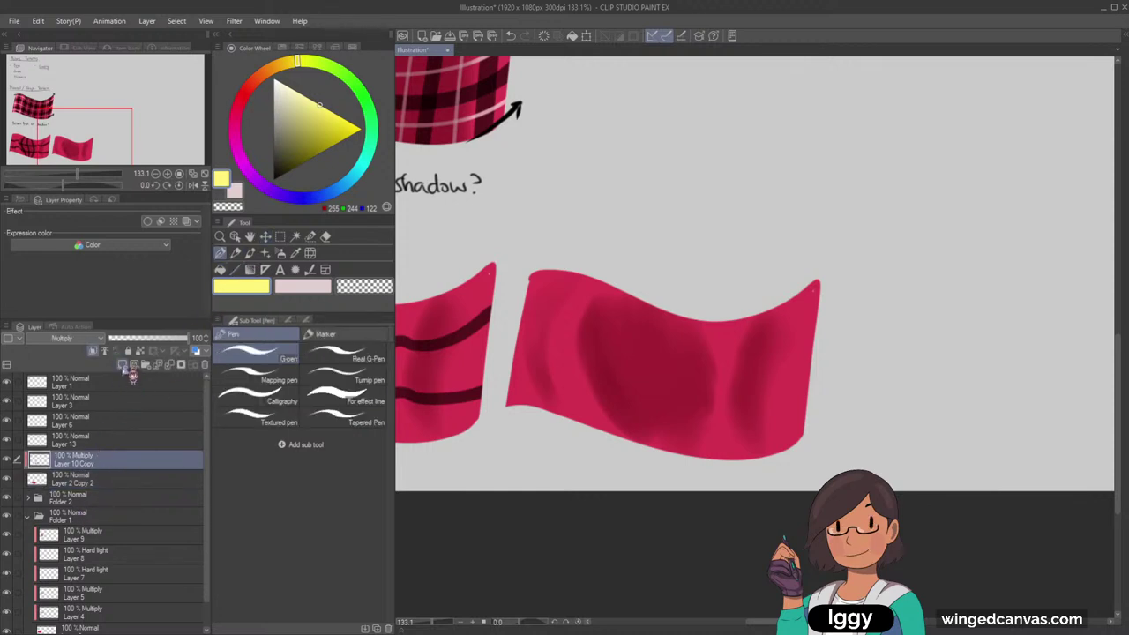
{"action": "left_click", "coordinate": [93, 351]}
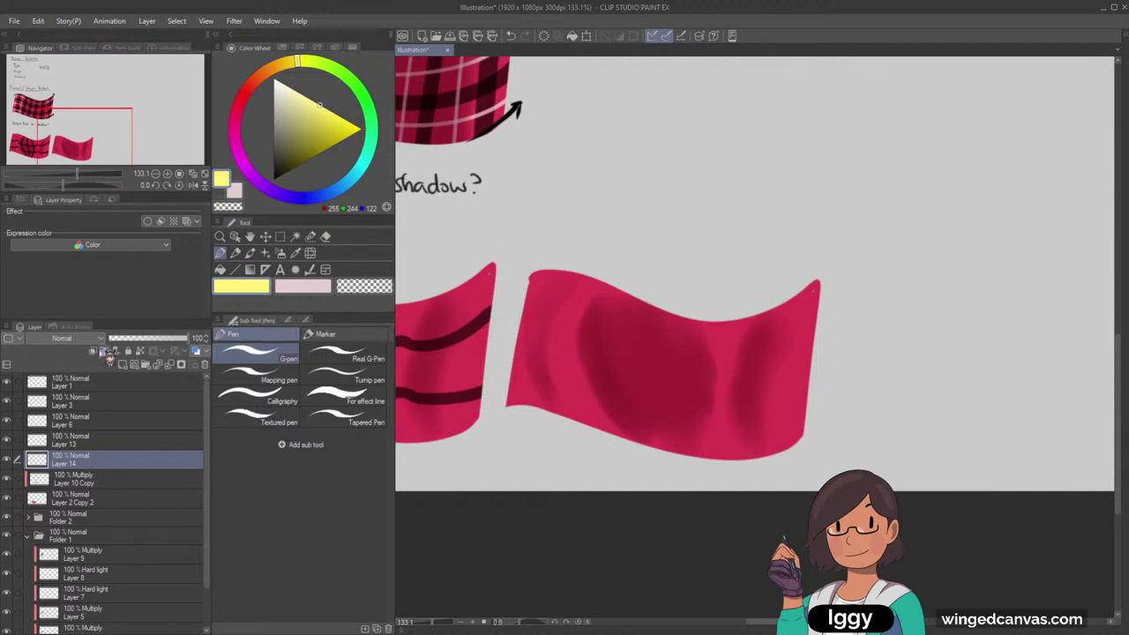
{"action": "left_click", "coordinate": [93, 351]}
{"action": "left_click", "coordinate": [94, 338]}
{"action": "left_click", "coordinate": [67, 73]}
{"action": "left_click_drag", "start_coordinate": [118, 450], "coordinate": [118, 494]}
{"action": "left_click", "coordinate": [274, 85]}
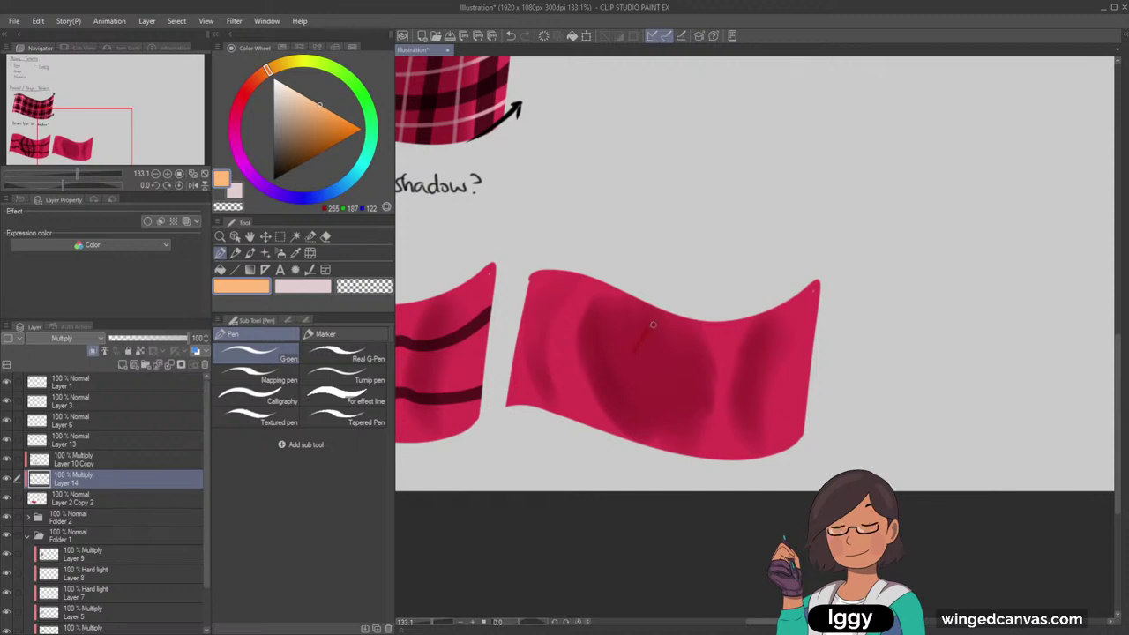
Change Layer 14's blending mode to Hard light and set the pen colour to light orange after test strokes on the fabric
{"action": "left_click", "coordinate": [303, 93]}
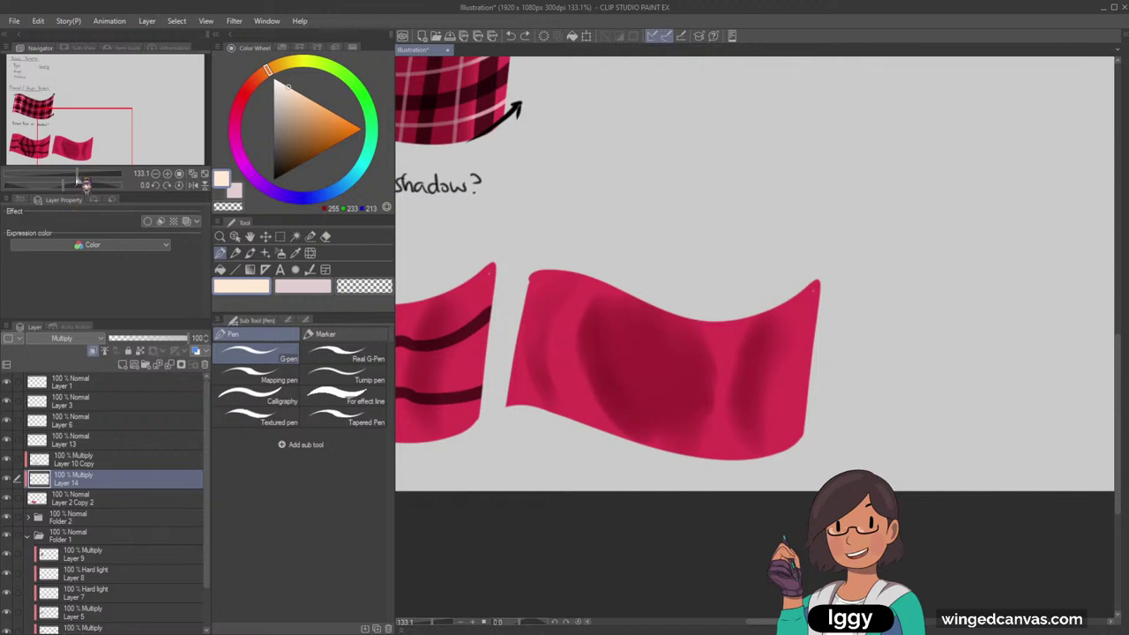
{"action": "left_click", "coordinate": [86, 181]}
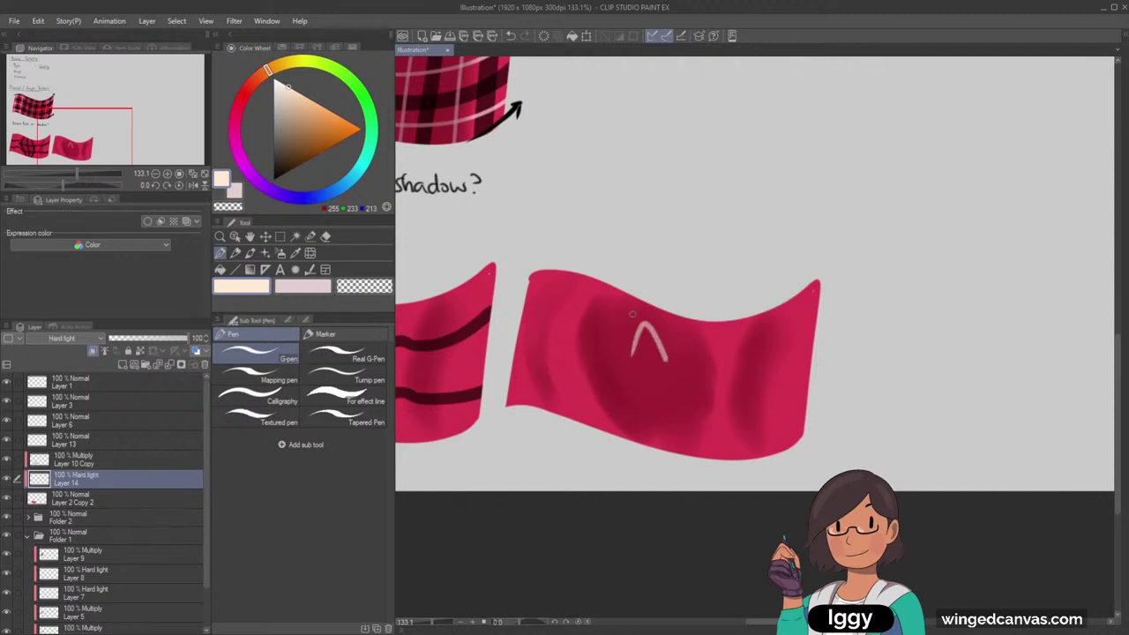
{"action": "key", "text": "ctrl+z"}
{"action": "left_click", "coordinate": [322, 107]}
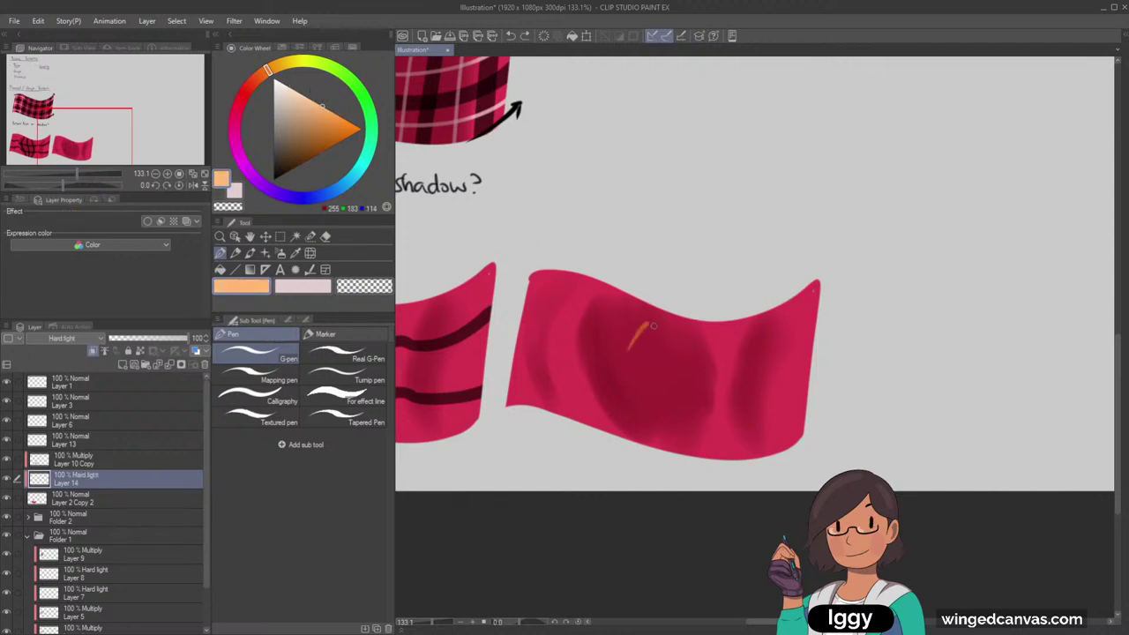
{"action": "left_click_drag", "start_coordinate": [673, 357], "coordinate": [698, 362]}
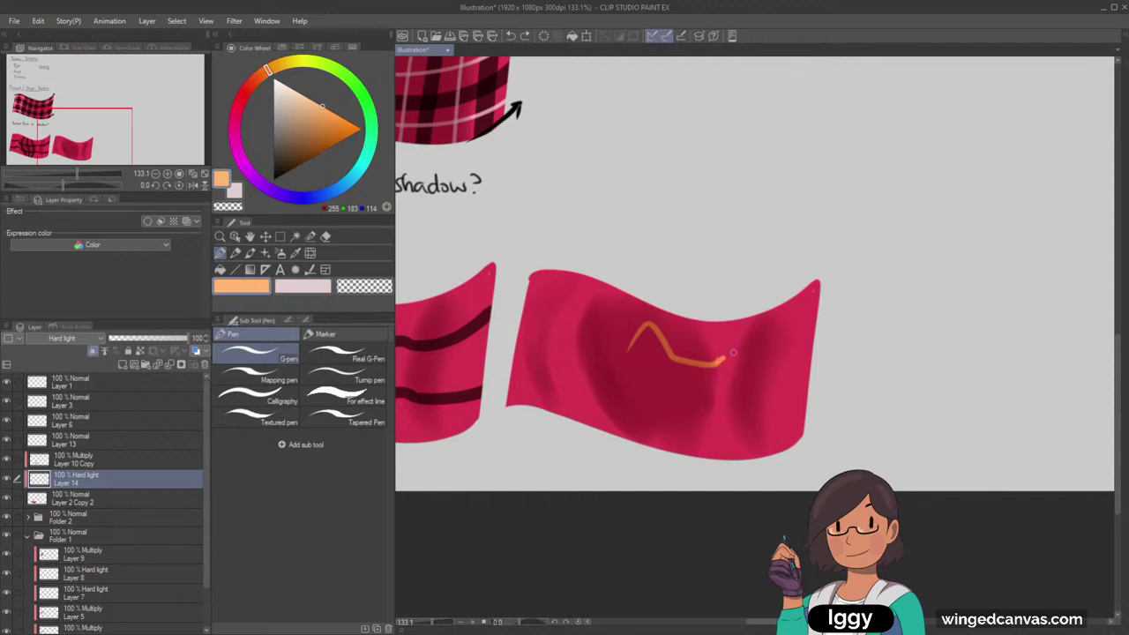
{"action": "key", "text": "ctrl+z"}
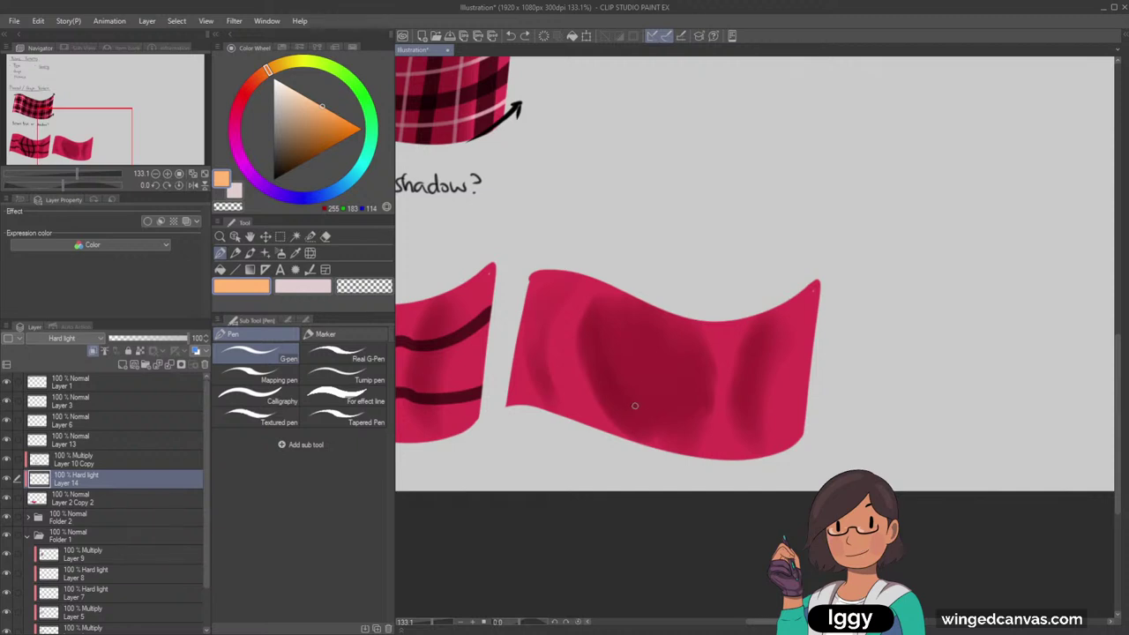
Outline a wide heart across the middle of the right fabric copy and fill it with light orange
{"action": "mouse_move", "coordinate": [582, 367]}
{"action": "left_mouse_down"}
{"action": "mouse_move", "coordinate": [549, 345]}
{"action": "mouse_move", "coordinate": [560, 321]}
{"action": "mouse_move", "coordinate": [592, 316]}
{"action": "left_mouse_up"}
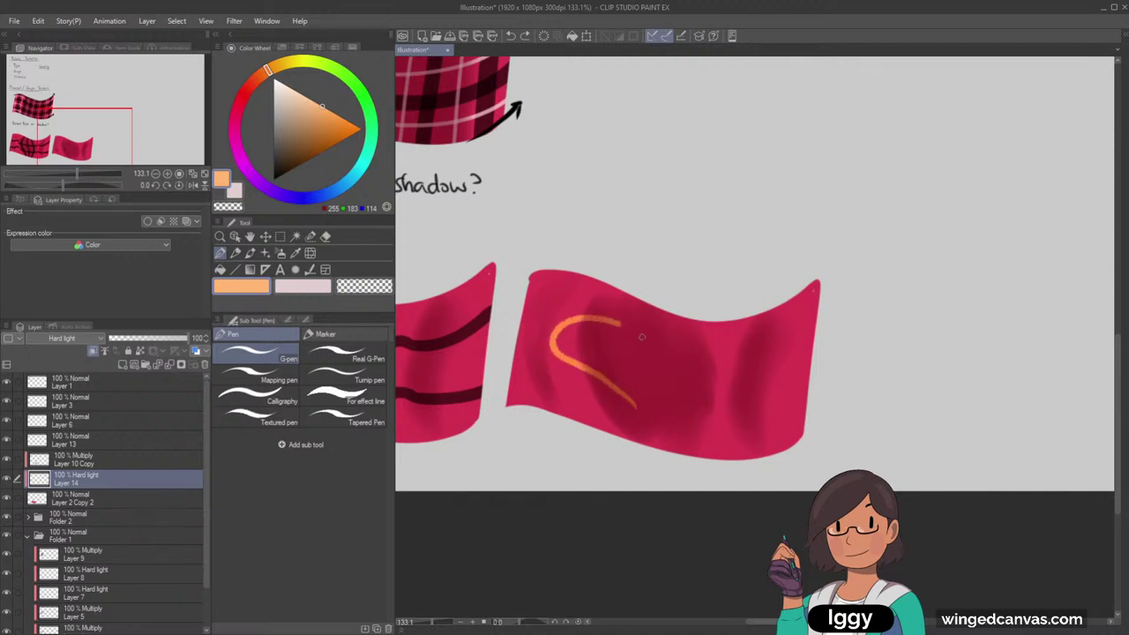
{"action": "left_click_drag", "start_coordinate": [663, 356], "coordinate": [677, 347]}
{"action": "left_click_drag", "start_coordinate": [757, 377], "coordinate": [635, 408]}
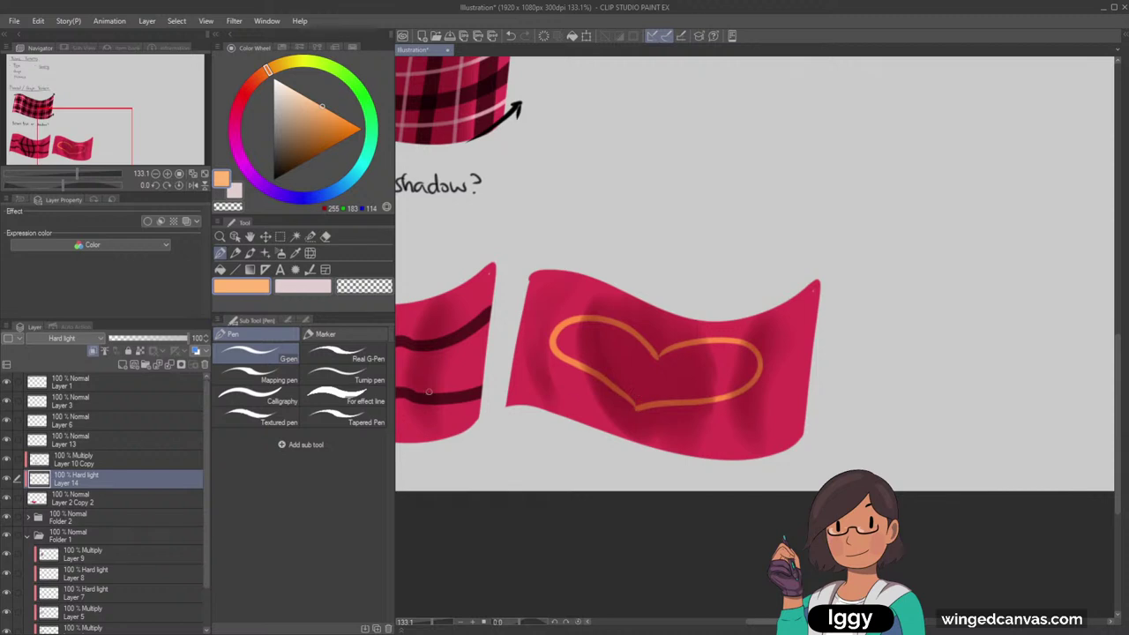
{"action": "left_click", "coordinate": [221, 270]}
{"action": "left_click", "coordinate": [612, 353]}
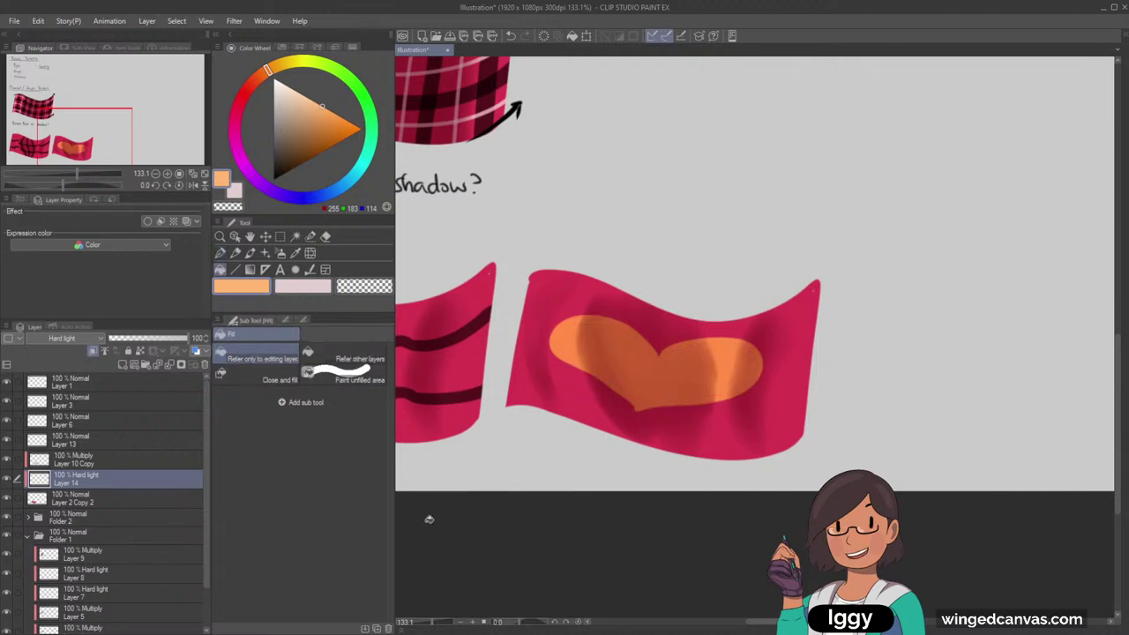
Try to warp the orange heart along the fabric folds with Liquify at a smaller brush size
{"action": "key", "text": "]"}
{"action": "key", "text": "]"}
{"action": "key", "text": "]"}
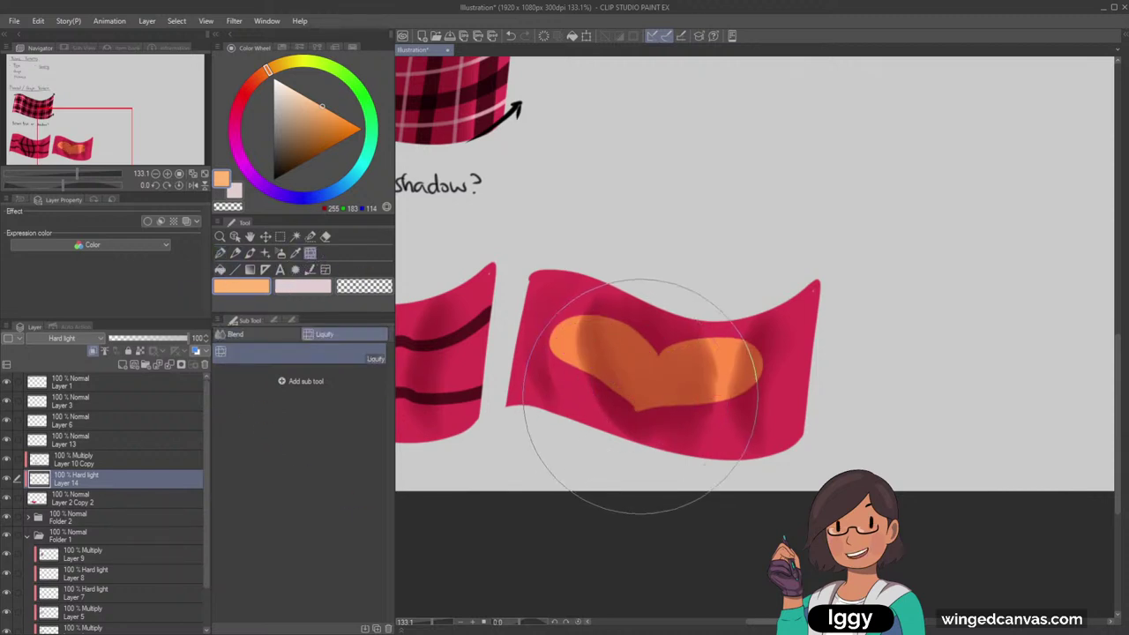
{"action": "mouse_move", "coordinate": [641, 396]}
{"action": "left_mouse_down"}
{"action": "mouse_move", "coordinate": [640, 407]}
{"action": "mouse_move", "coordinate": [645, 391]}
{"action": "mouse_move", "coordinate": [620, 341]}
{"action": "mouse_move", "coordinate": [612, 351]}
{"action": "left_mouse_up"}
{"action": "key", "text": "["}
{"action": "key", "text": "["}
{"action": "key", "text": "["}
{"action": "key", "text": "["}
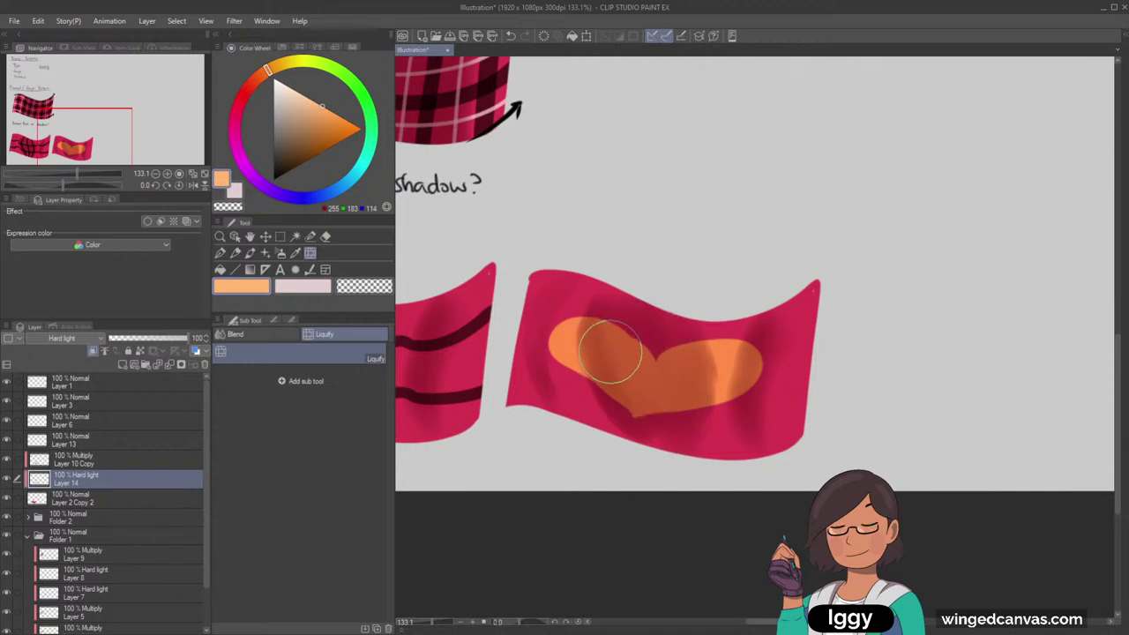
Erase the whole orange heart from Layer 14 with the hard eraser
{"action": "scroll", "coordinate": [822, 282], "scroll_direction": "down", "scroll_amount": 4}
{"action": "scroll", "coordinate": [856, 273], "scroll_direction": "up", "scroll_amount": 3}
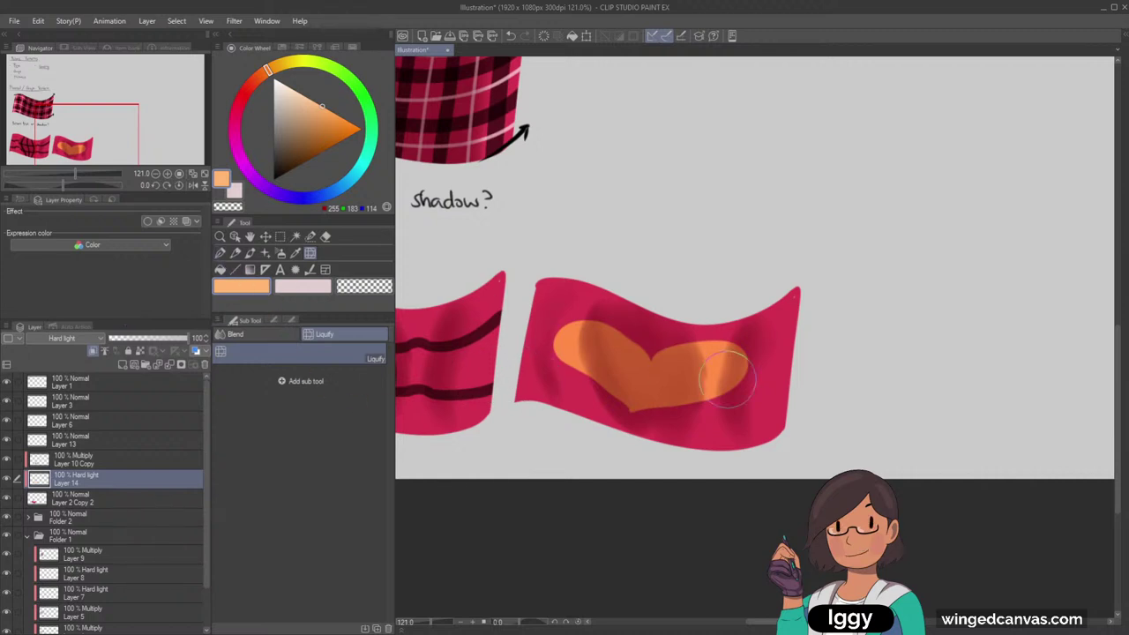
{"action": "scroll", "coordinate": [710, 357], "scroll_direction": "up", "scroll_amount": 2}
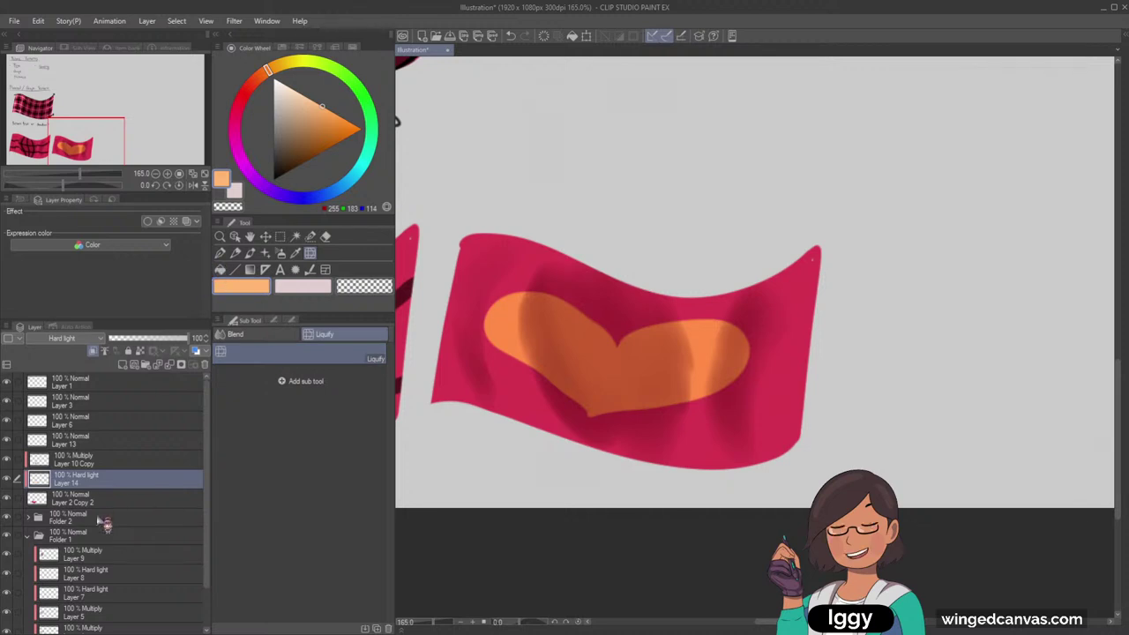
{"action": "left_click", "coordinate": [326, 237]}
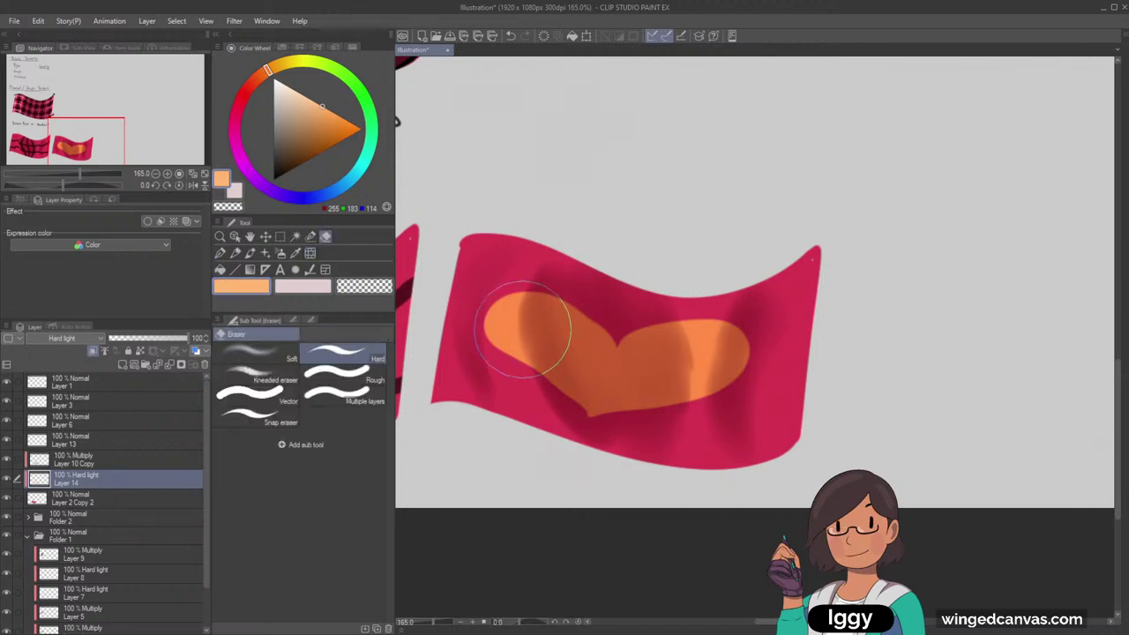
{"action": "mouse_move", "coordinate": [517, 328]}
{"action": "left_mouse_down"}
{"action": "mouse_move", "coordinate": [674, 350]}
{"action": "mouse_move", "coordinate": [781, 378]}
{"action": "left_mouse_up"}
Draw a heart outline that bends with the folds of the right fabric copy and fill it with light orange
{"action": "key", "text": "p"}
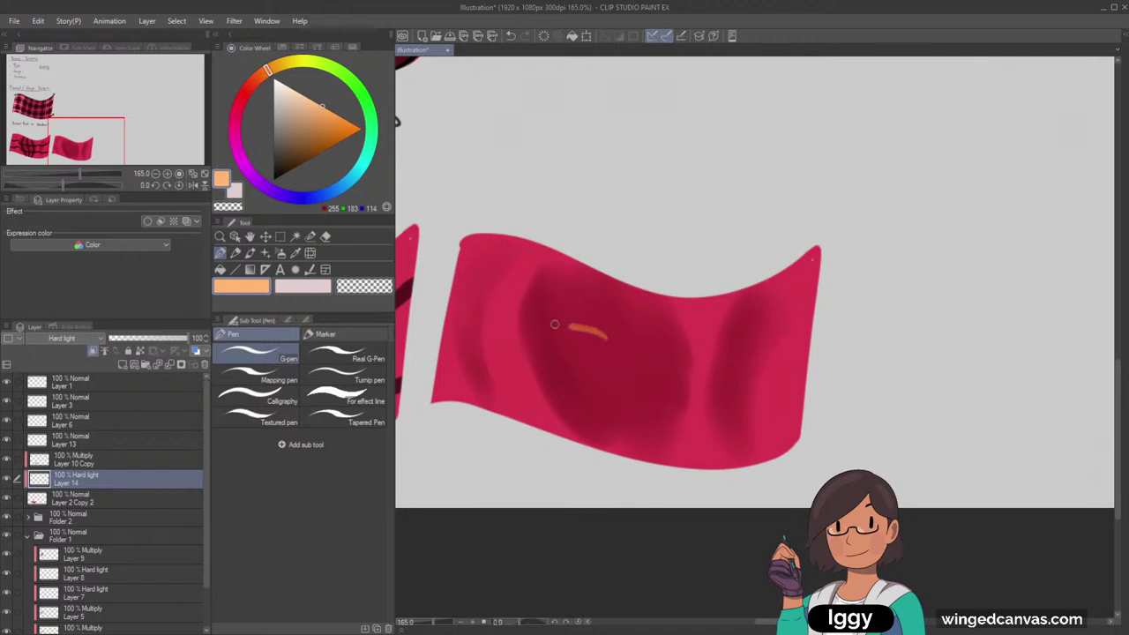
{"action": "key", "text": "ctrl+z"}
{"action": "mouse_move", "coordinate": [610, 345]}
{"action": "left_mouse_down"}
{"action": "mouse_move", "coordinate": [521, 284]}
{"action": "mouse_move", "coordinate": [489, 289]}
{"action": "left_mouse_up"}
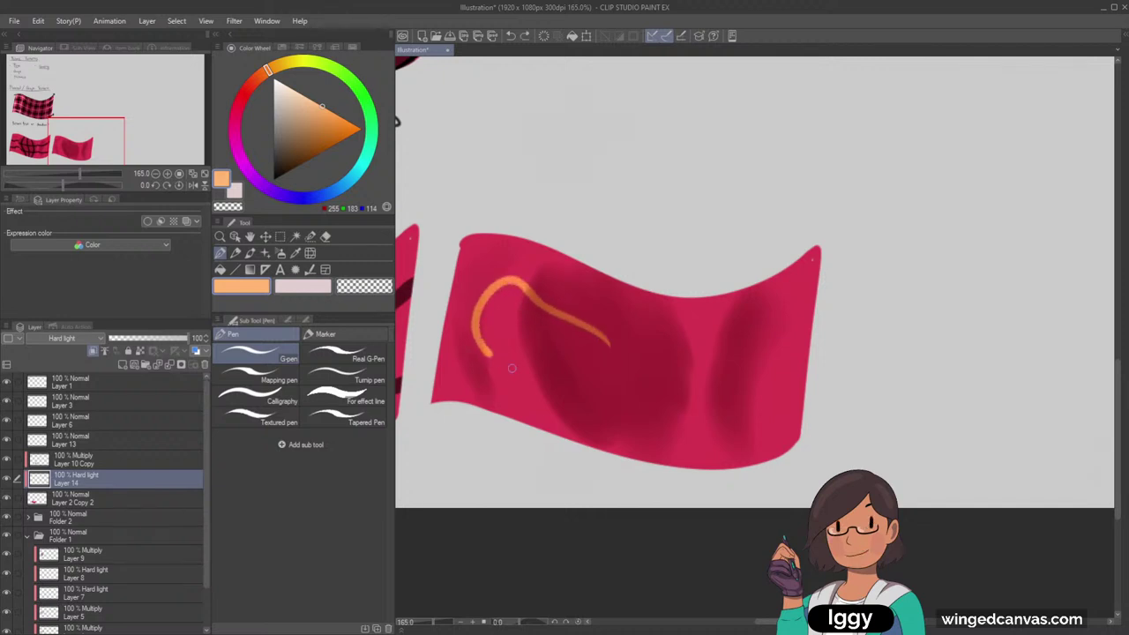
{"action": "left_click_drag", "start_coordinate": [558, 395], "coordinate": [589, 425]}
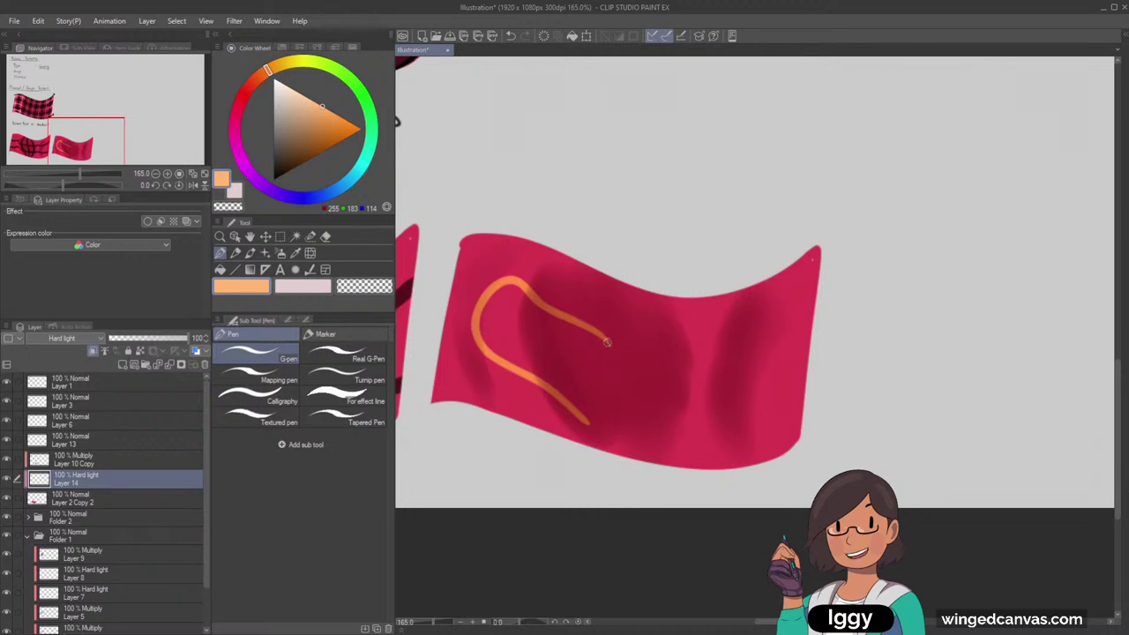
{"action": "mouse_move", "coordinate": [608, 344]}
{"action": "left_mouse_down"}
{"action": "mouse_move", "coordinate": [725, 330]}
{"action": "mouse_move", "coordinate": [747, 354]}
{"action": "mouse_move", "coordinate": [744, 380]}
{"action": "mouse_move", "coordinate": [714, 398]}
{"action": "left_mouse_up"}
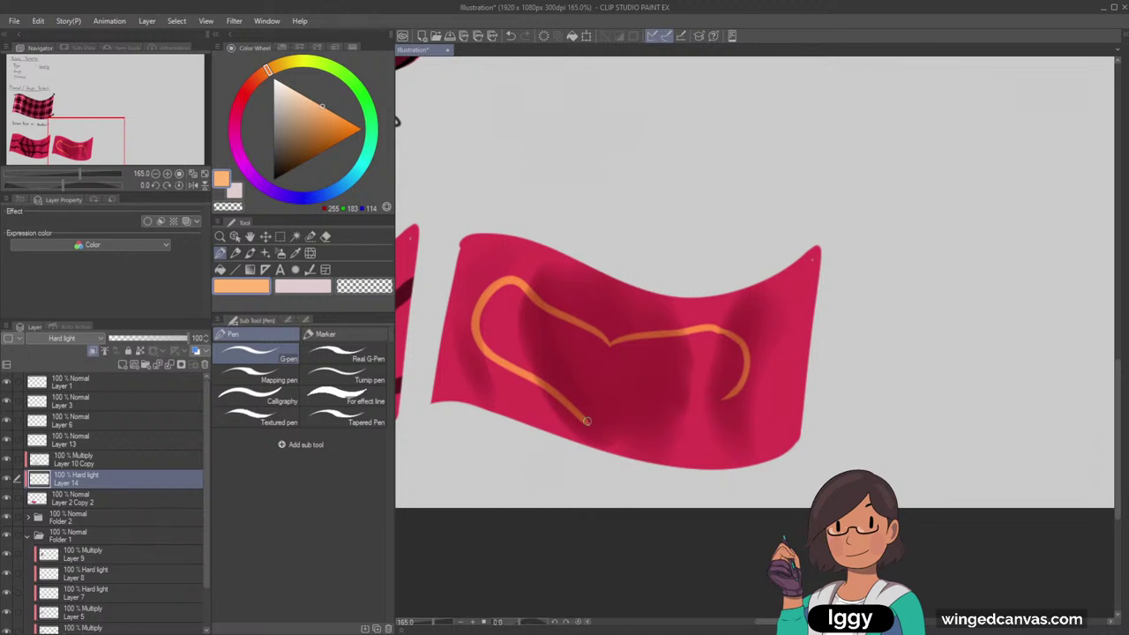
{"action": "left_click_drag", "start_coordinate": [586, 421], "coordinate": [692, 401]}
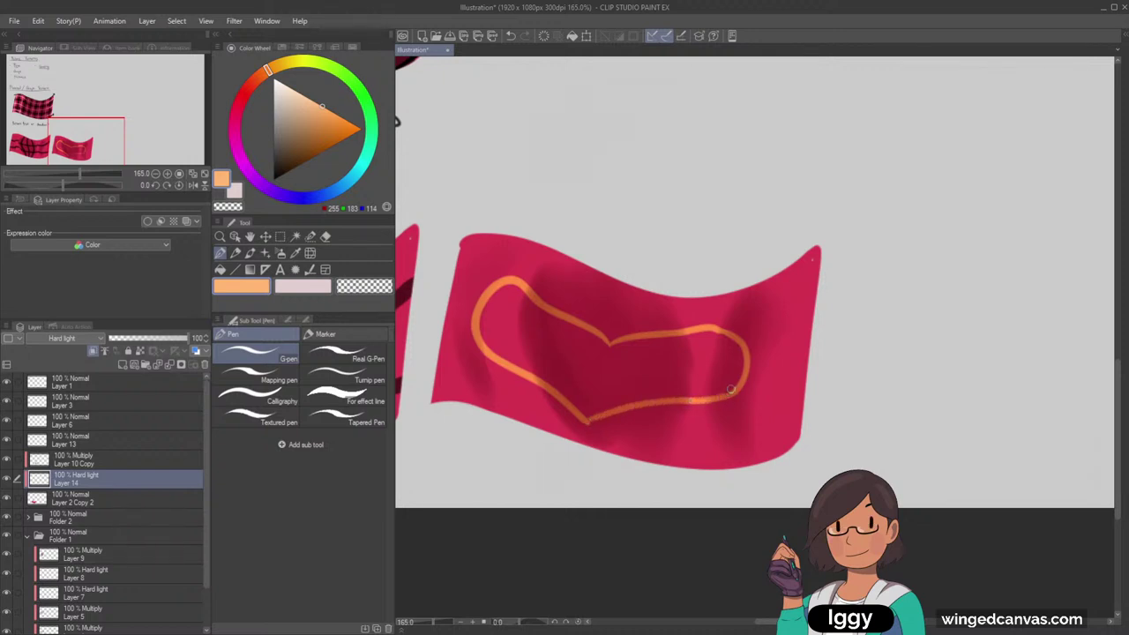
{"action": "key", "text": "g"}
{"action": "left_click", "coordinate": [545, 341]}
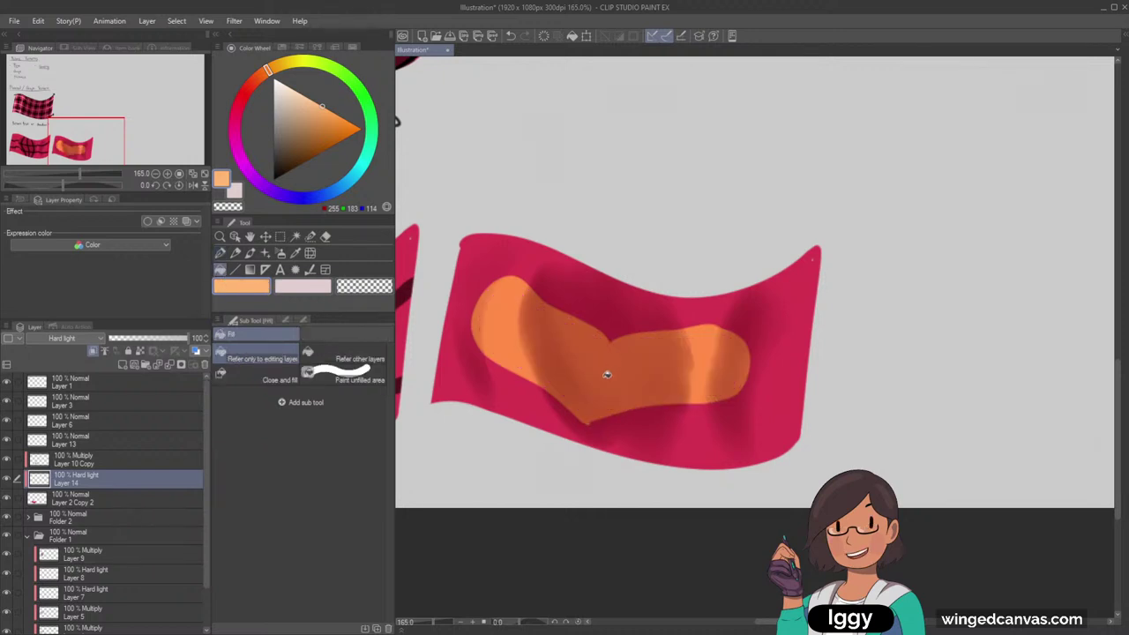
Draw a small light orange four-pointed star in the fabric's lower-left corner, below the heart
{"action": "left_click", "coordinate": [295, 253]}
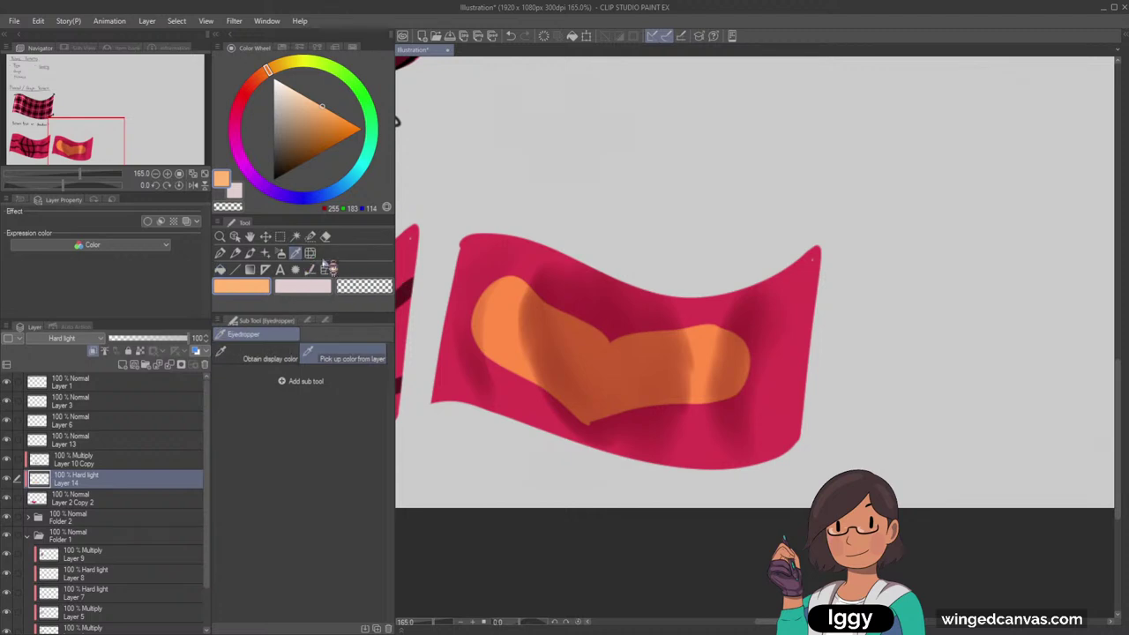
{"action": "left_click", "coordinate": [221, 236]}
{"action": "left_click_drag", "start_coordinate": [588, 330], "coordinate": [532, 360]}
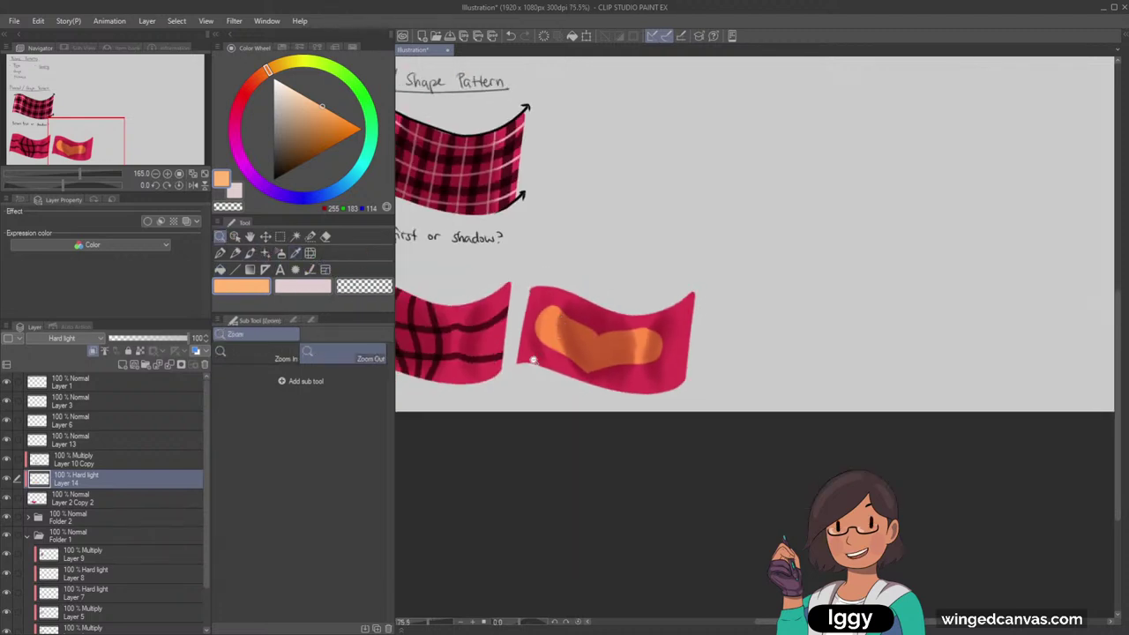
{"action": "scroll", "coordinate": [717, 347], "scroll_direction": "down", "scroll_amount": 1}
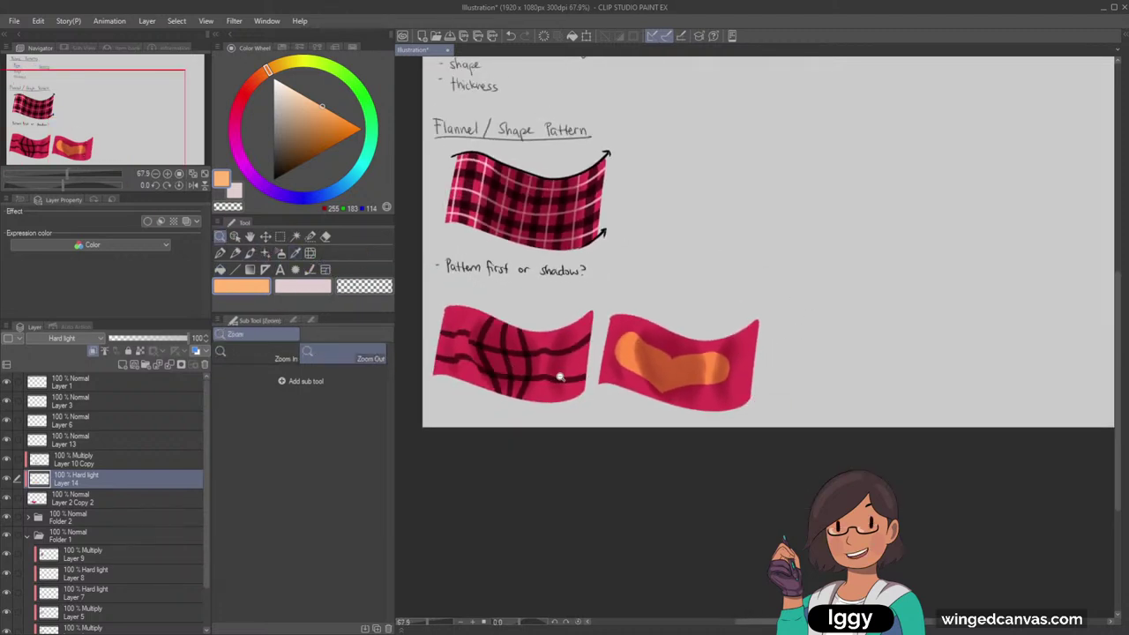
{"action": "scroll", "coordinate": [618, 380], "scroll_direction": "up", "scroll_amount": 4}
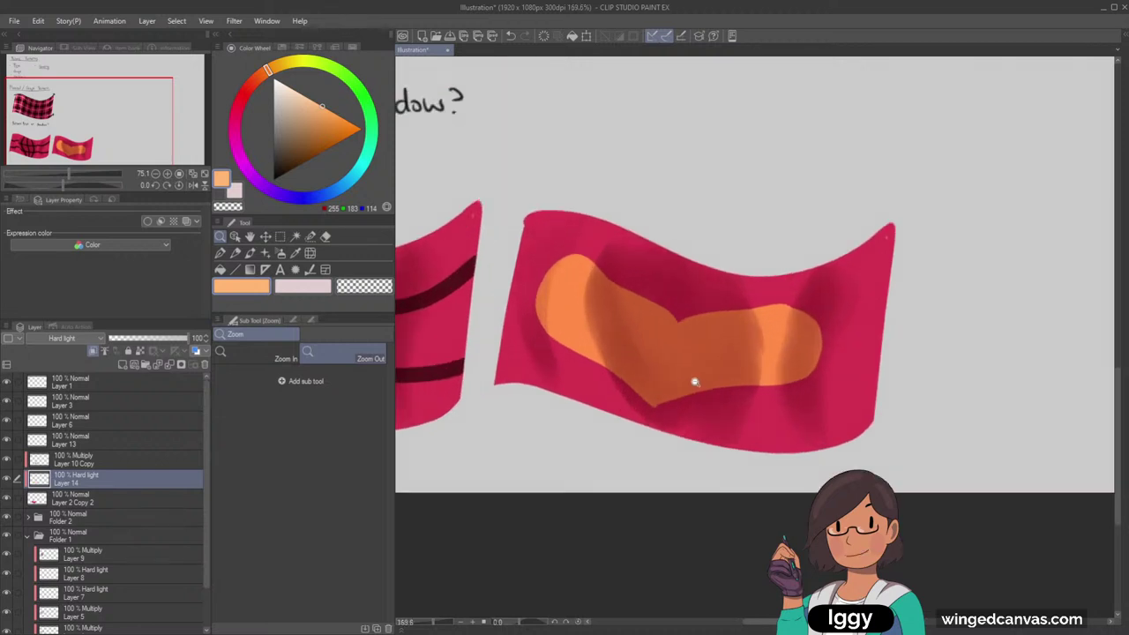
{"action": "key", "text": "p"}
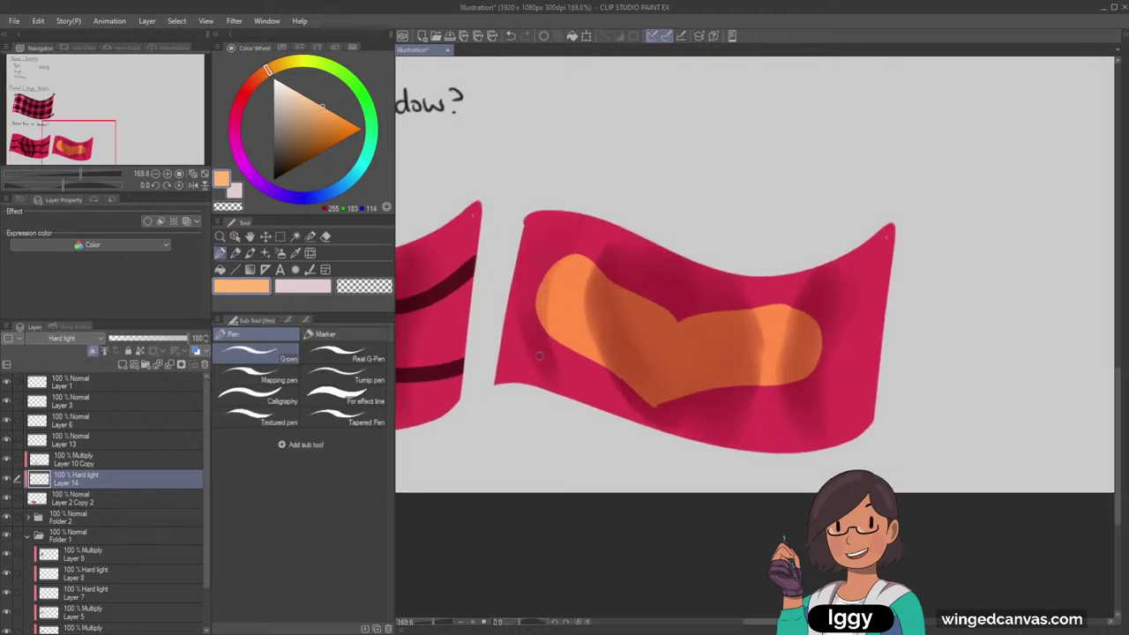
{"action": "mouse_move", "coordinate": [538, 345]}
{"action": "left_mouse_down"}
{"action": "mouse_move", "coordinate": [551, 380]}
{"action": "mouse_move", "coordinate": [551, 363]}
{"action": "mouse_move", "coordinate": [570, 360]}
{"action": "mouse_move", "coordinate": [511, 369]}
{"action": "left_mouse_up"}
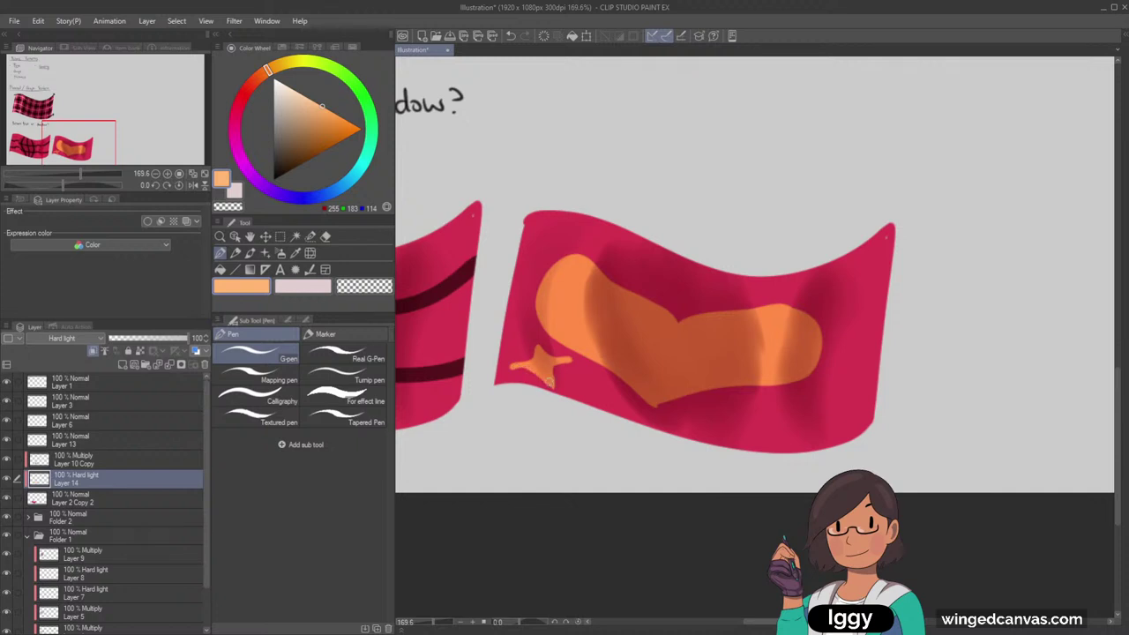
{"action": "key", "text": "ctrl+z"}
{"action": "key", "text": "c"}
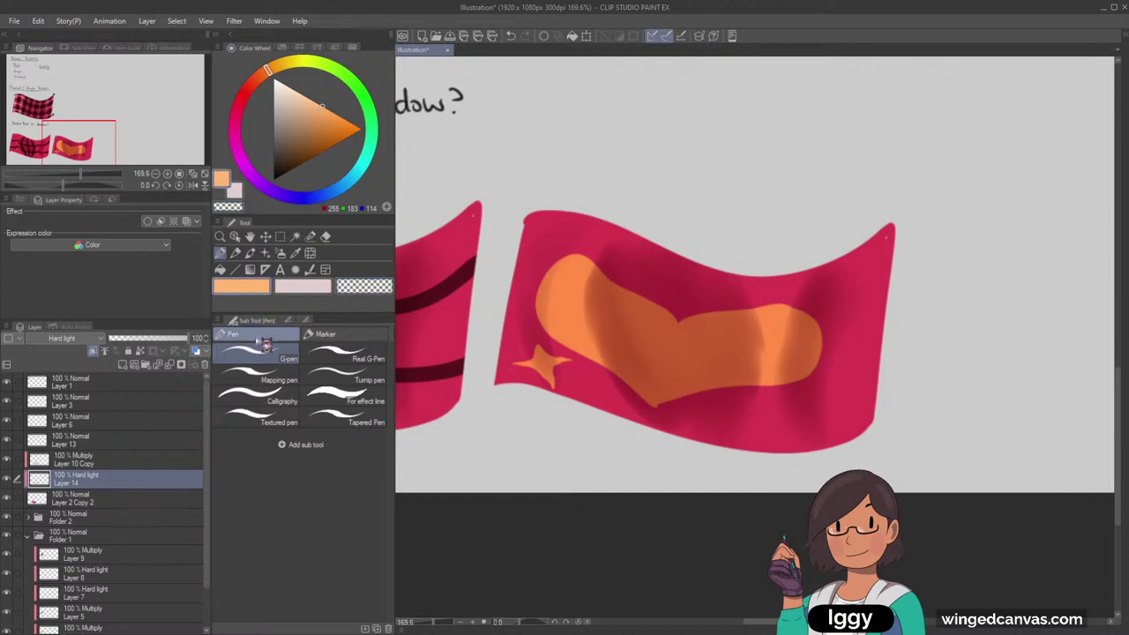
{"action": "scroll", "coordinate": [831, 285], "scroll_direction": "down", "scroll_amount": 1}
{"action": "scroll", "coordinate": [831, 285], "scroll_direction": "up", "scroll_amount": 1}
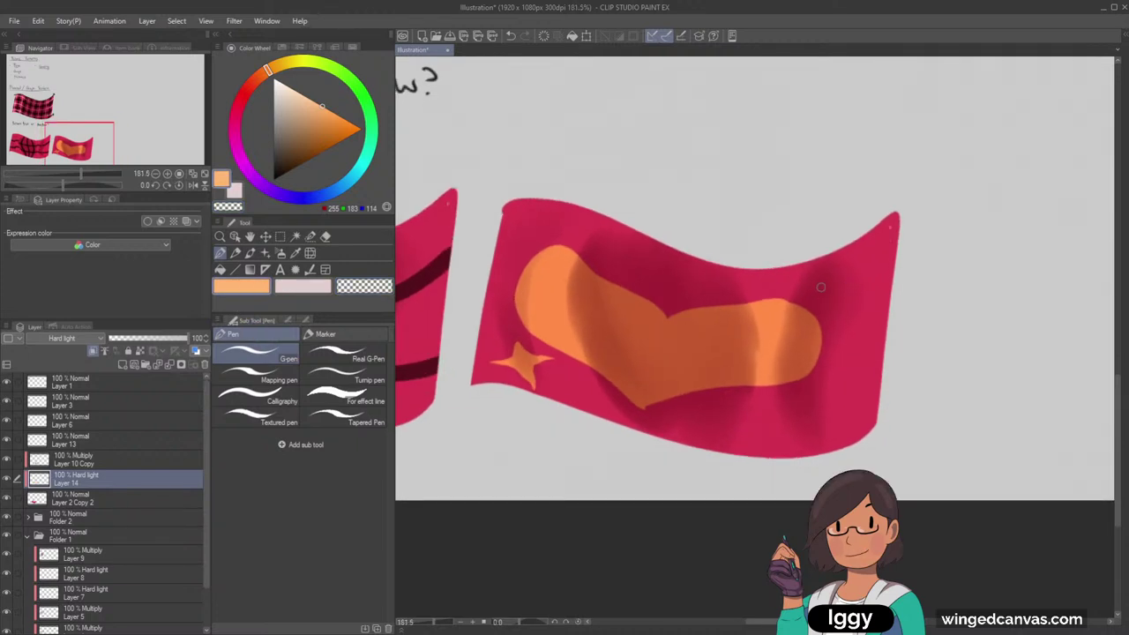
Cut two dot eyes and a curved smile out of the orange heart using the transparent colour
{"action": "left_click", "coordinate": [365, 285]}
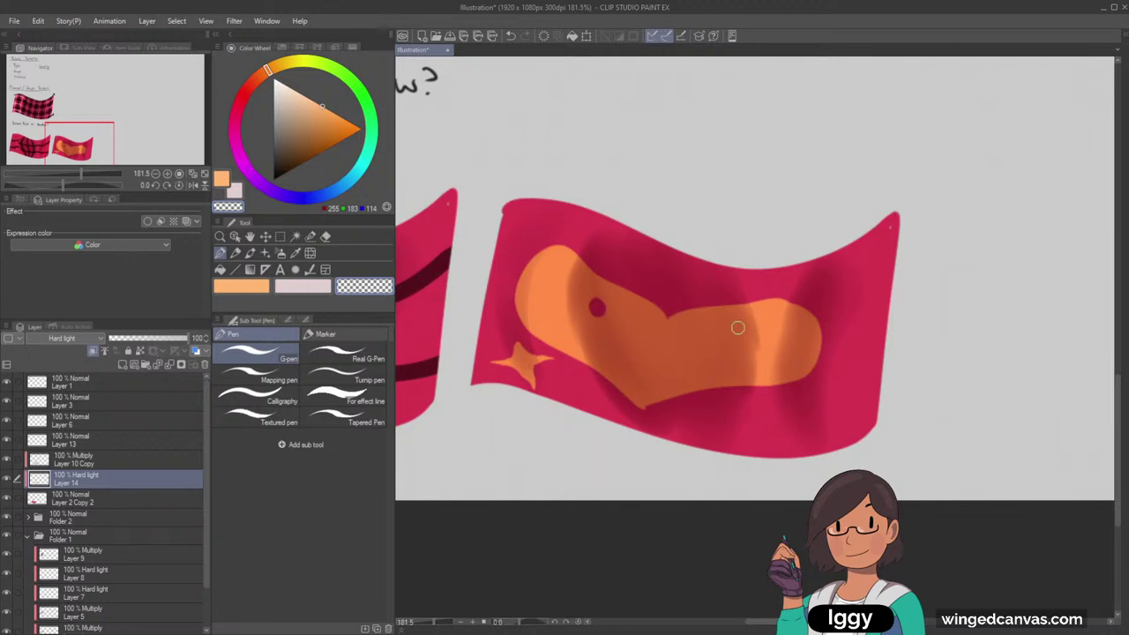
{"action": "left_click", "coordinate": [736, 328]}
{"action": "mouse_move", "coordinate": [628, 349]}
{"action": "left_mouse_down"}
{"action": "mouse_move", "coordinate": [664, 370]}
{"action": "mouse_move", "coordinate": [694, 351]}
{"action": "mouse_move", "coordinate": [659, 372]}
{"action": "mouse_move", "coordinate": [688, 357]}
{"action": "left_mouse_up"}
{"action": "key", "text": "ctrl+z"}
{"action": "scroll", "coordinate": [709, 330], "scroll_direction": "down", "scroll_amount": 5}
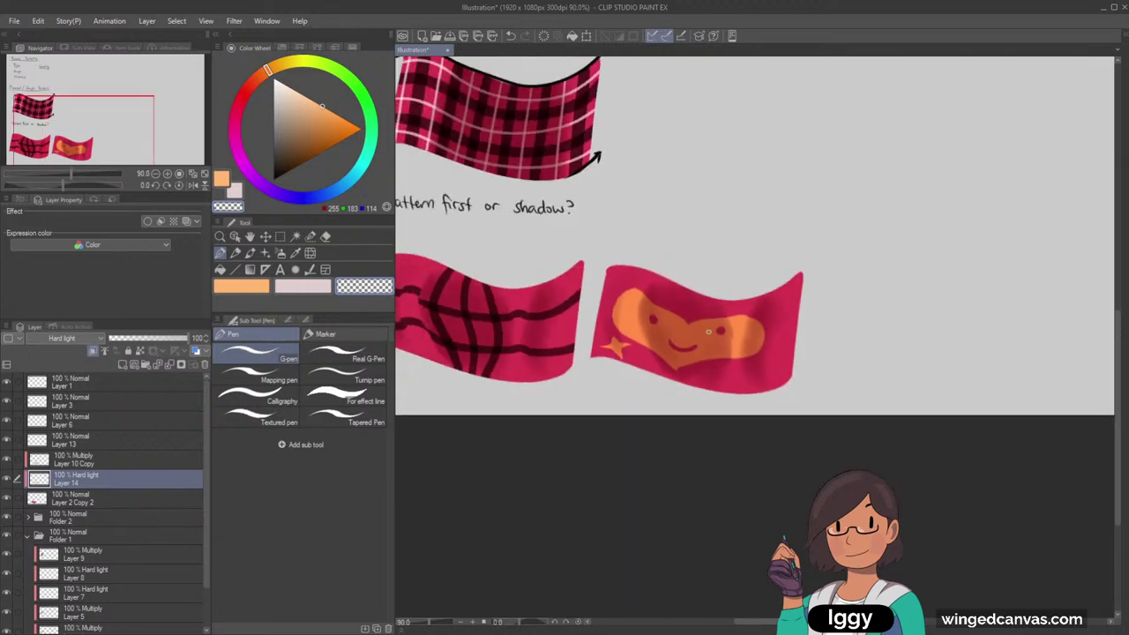
Make a rectangular selection around the two lower fabric samples
{"action": "left_click", "coordinate": [86, 130]}
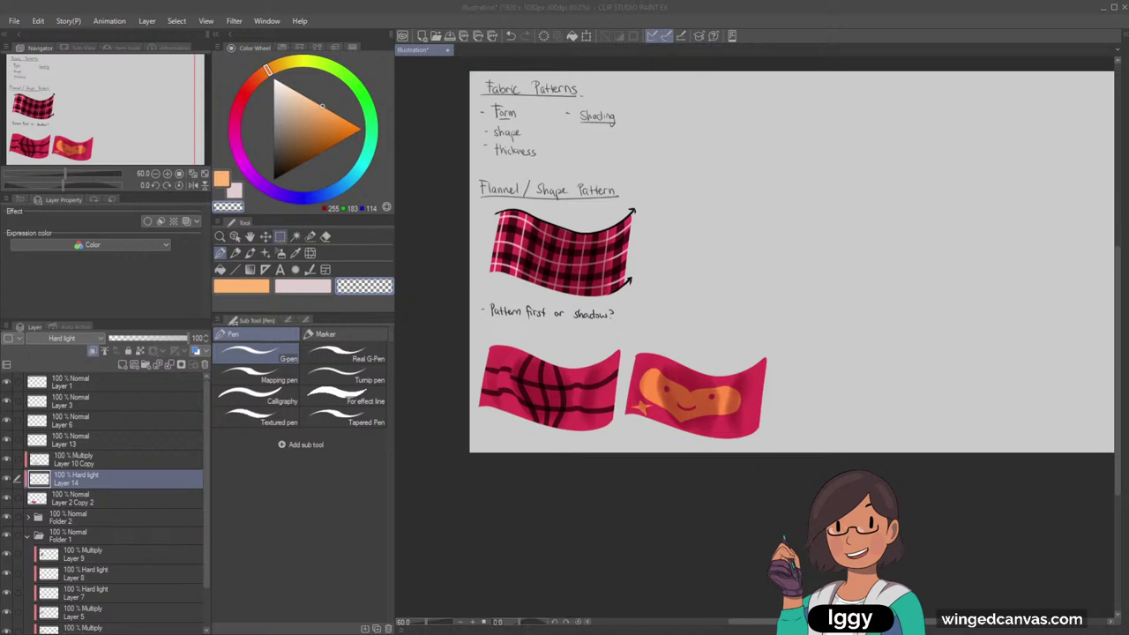
{"action": "left_click", "coordinate": [281, 237]}
{"action": "left_click_drag", "start_coordinate": [475, 450], "coordinate": [788, 324]}
Group the heart fabric's layers, Layer 10 Copy, Layer 14 and Layer 2 Copy 2, in a new collapsed folder and clear the selection
{"action": "left_click", "coordinate": [102, 464]}
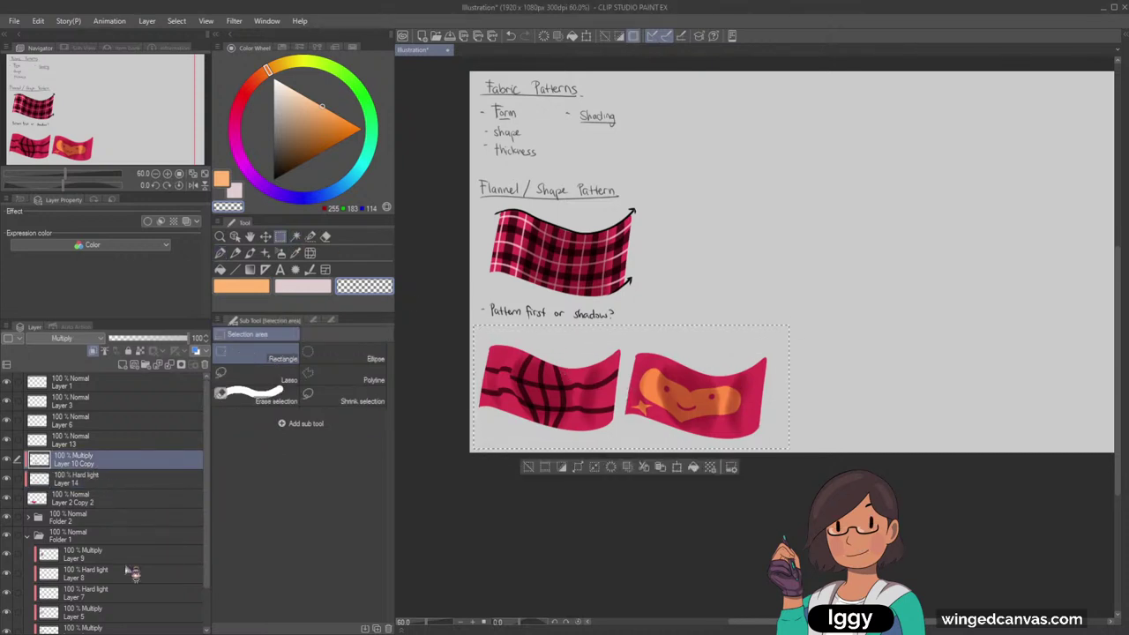
{"action": "left_click_drag", "start_coordinate": [107, 150], "coordinate": [136, 140]}
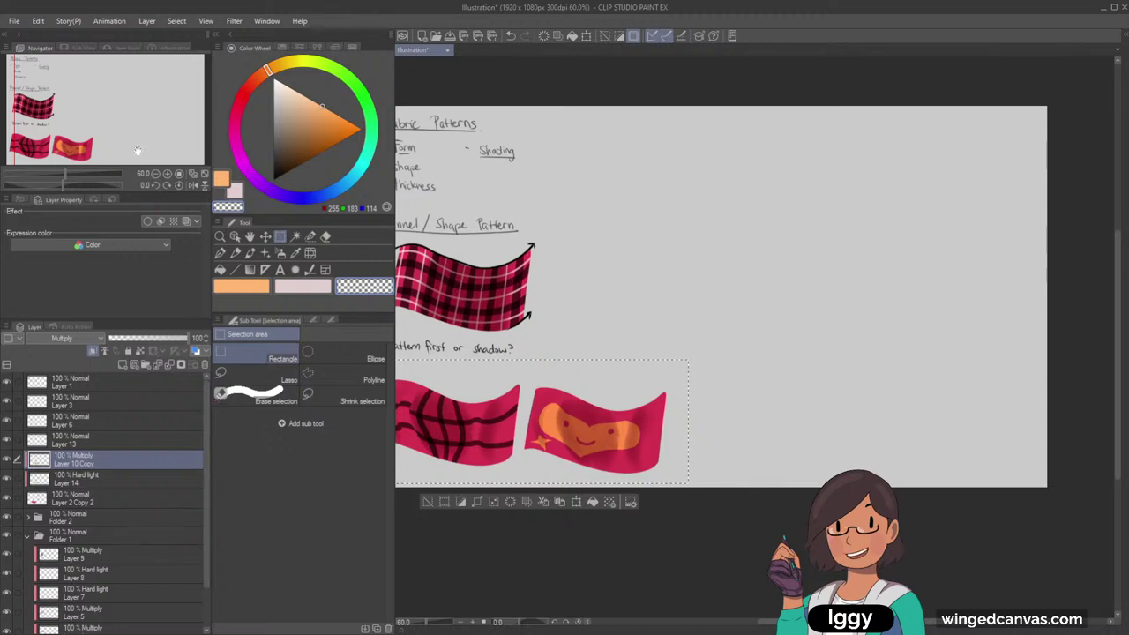
{"action": "left_click", "coordinate": [156, 121]}
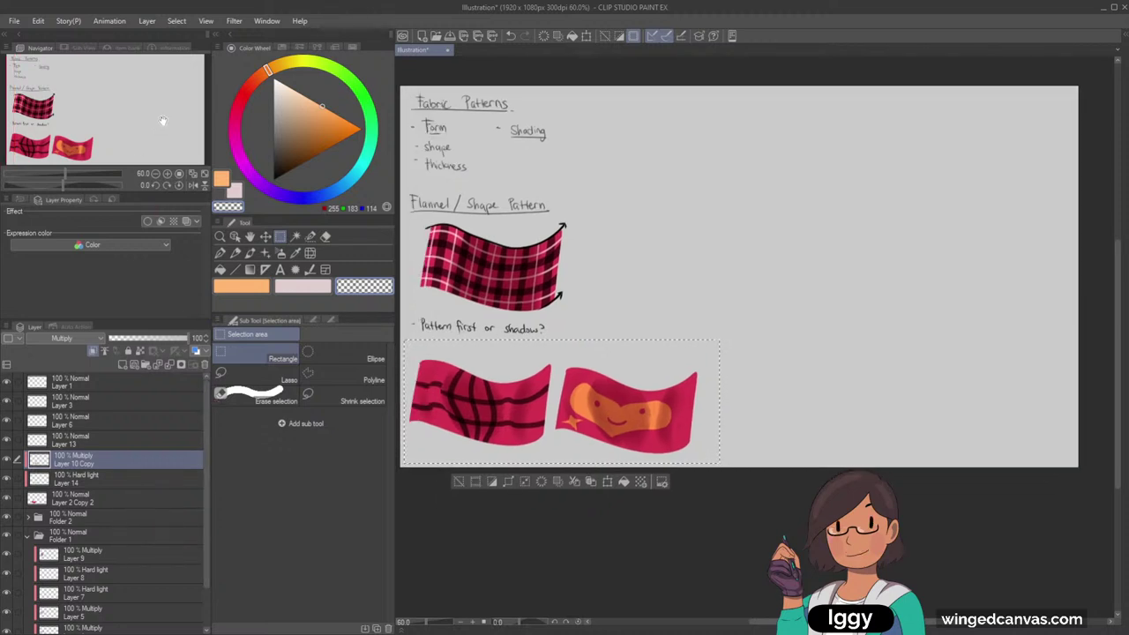
{"action": "left_click_drag", "start_coordinate": [162, 121], "coordinate": [151, 125]}
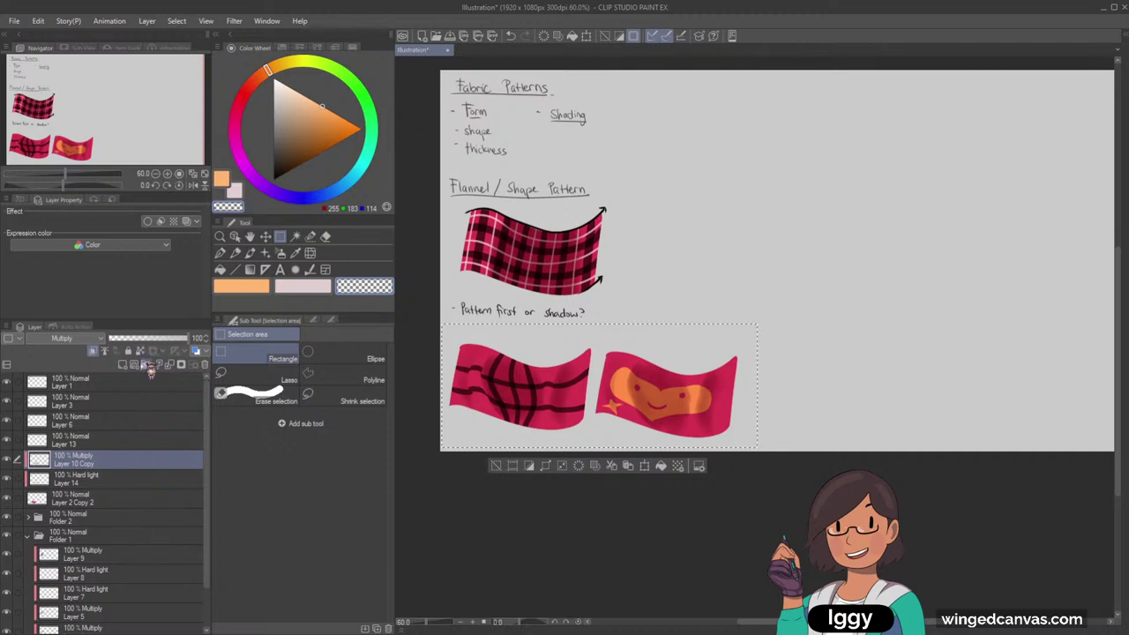
{"action": "left_click", "coordinate": [142, 364]}
{"action": "left_click", "coordinate": [96, 513], "text": "shift"}
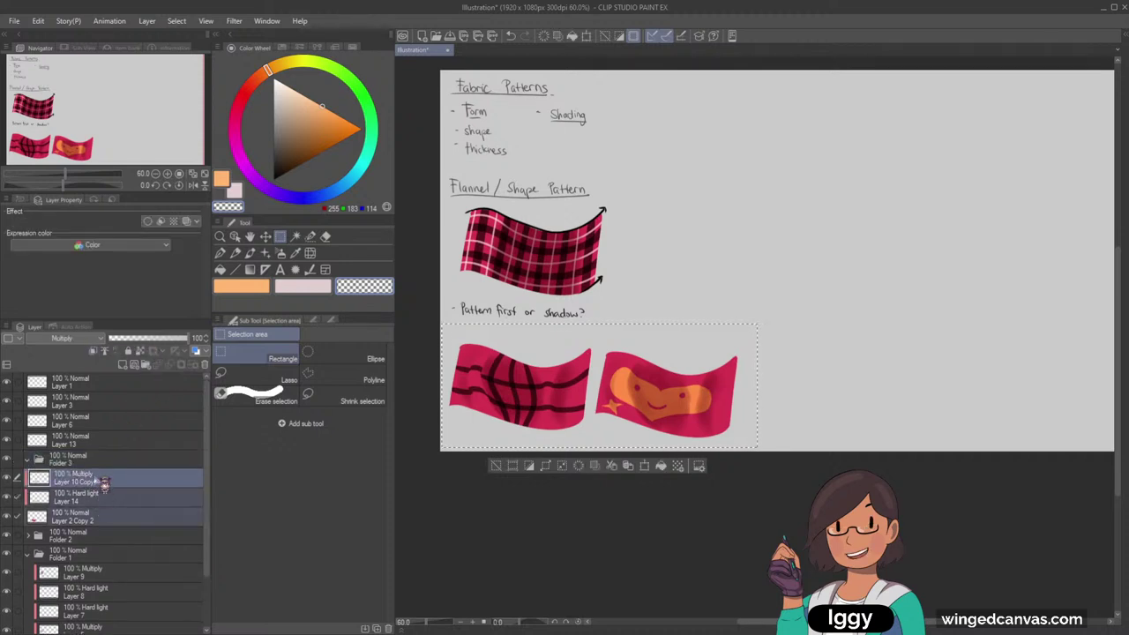
{"action": "left_click_drag", "start_coordinate": [93, 481], "coordinate": [86, 463]}
{"action": "left_click", "coordinate": [27, 459]}
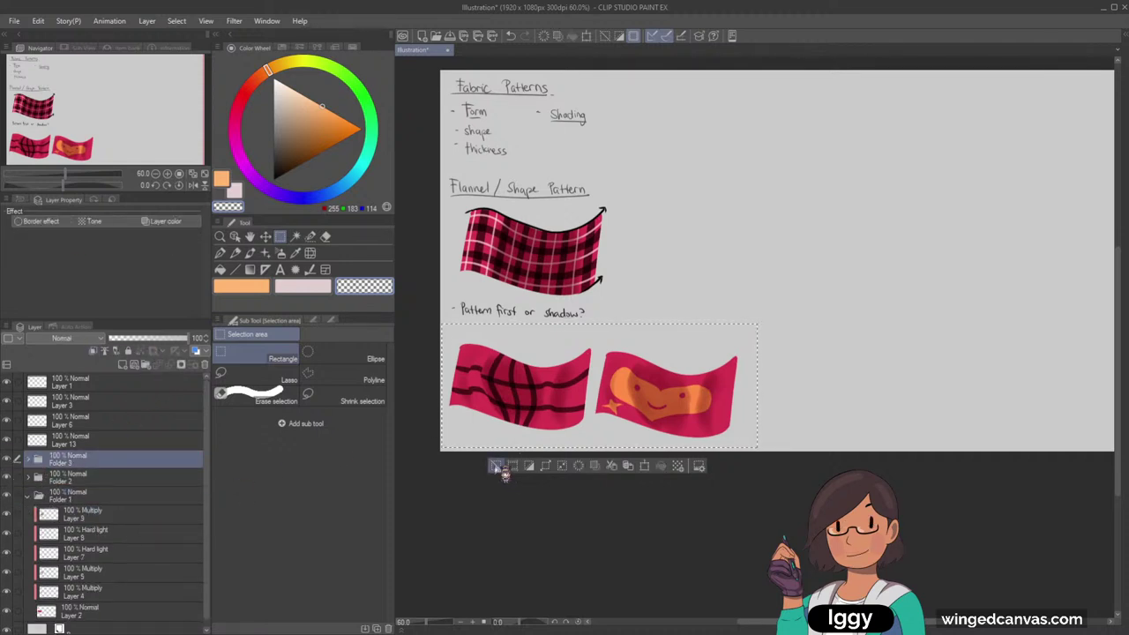
{"action": "left_click", "coordinate": [495, 466]}
Move the striped fabric's folder and the heart fabric's folder up, close beneath the "Pattern first or shadow?" note
{"action": "left_click", "coordinate": [235, 236]}
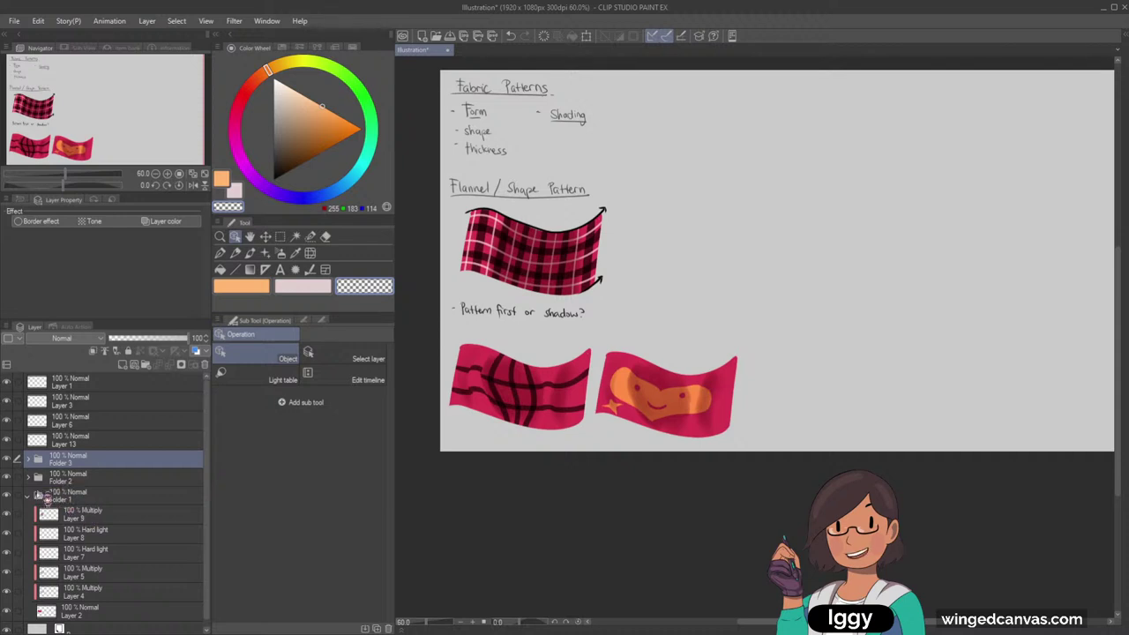
{"action": "left_click", "coordinate": [27, 496]}
{"action": "left_click", "coordinate": [66, 477]}
{"action": "left_click", "coordinate": [265, 237]}
{"action": "left_click_drag", "start_coordinate": [521, 394], "coordinate": [517, 382]}
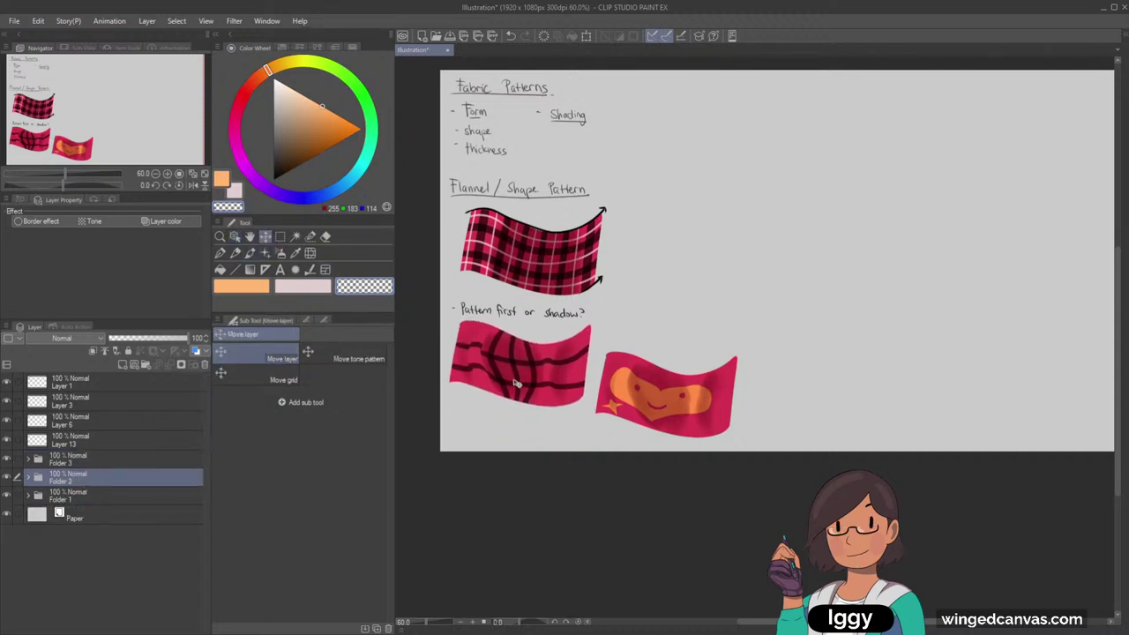
{"action": "left_click", "coordinate": [98, 461]}
{"action": "left_click_drag", "start_coordinate": [672, 402], "coordinate": [678, 380]}
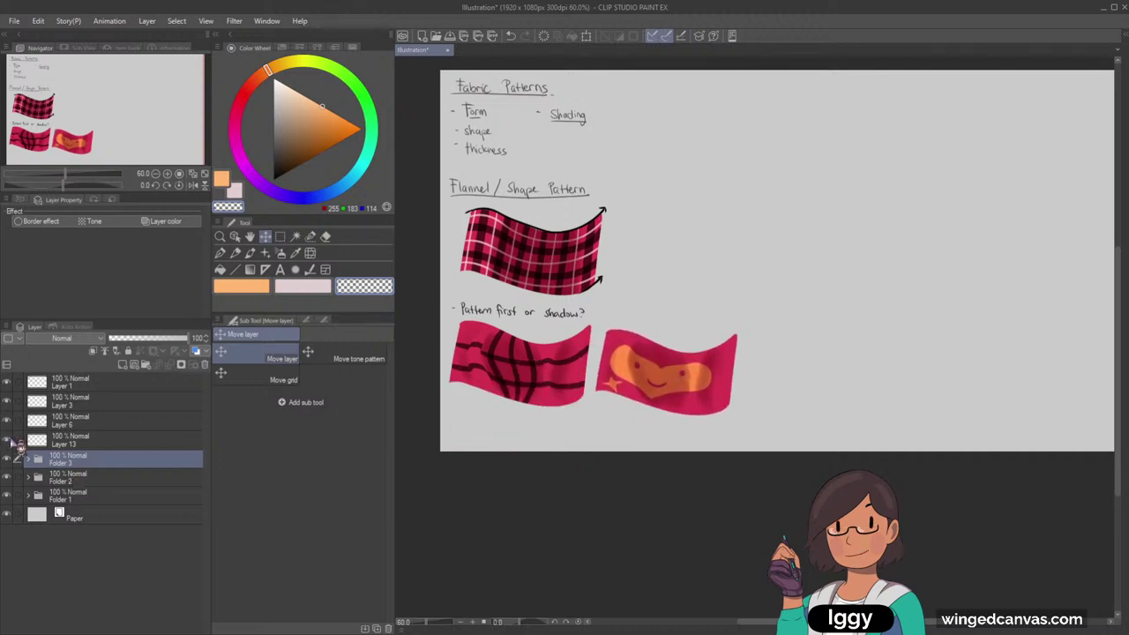
Find the layer holding the "Flannel / Shape Pattern" heading and place it directly above the three fabric folders
{"action": "left_click", "coordinate": [8, 495]}
{"action": "left_click", "coordinate": [8, 495]}
{"action": "left_click", "coordinate": [236, 237]}
{"action": "scroll", "coordinate": [511, 127], "scroll_direction": "up", "scroll_amount": 2}
{"action": "left_click", "coordinate": [441, 194]}
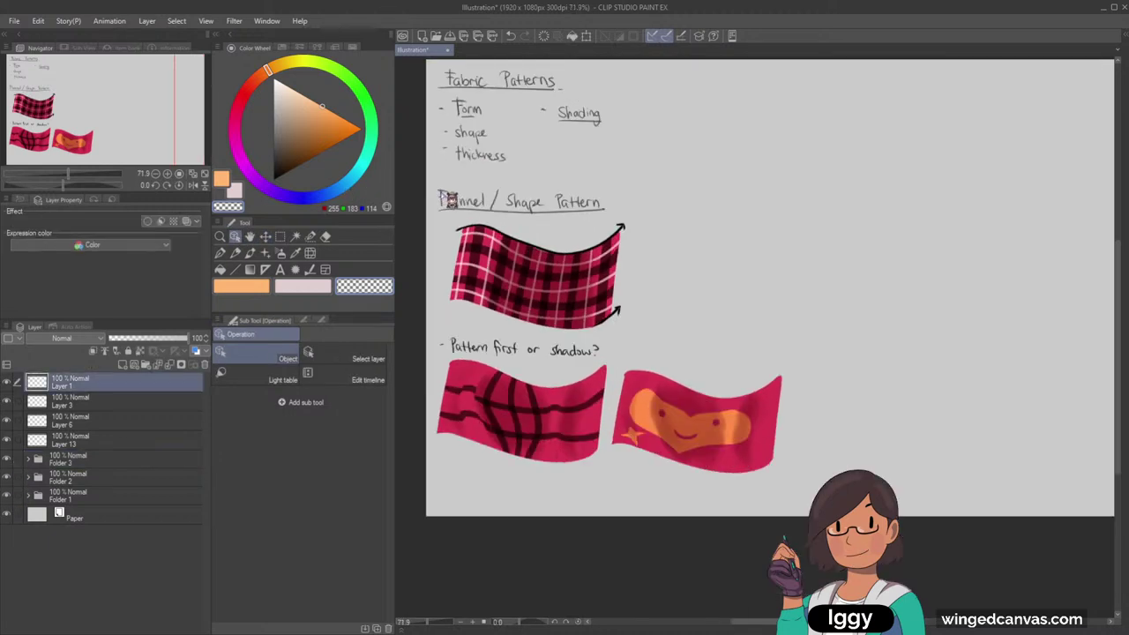
{"action": "left_click_drag", "start_coordinate": [113, 449], "coordinate": [113, 446]}
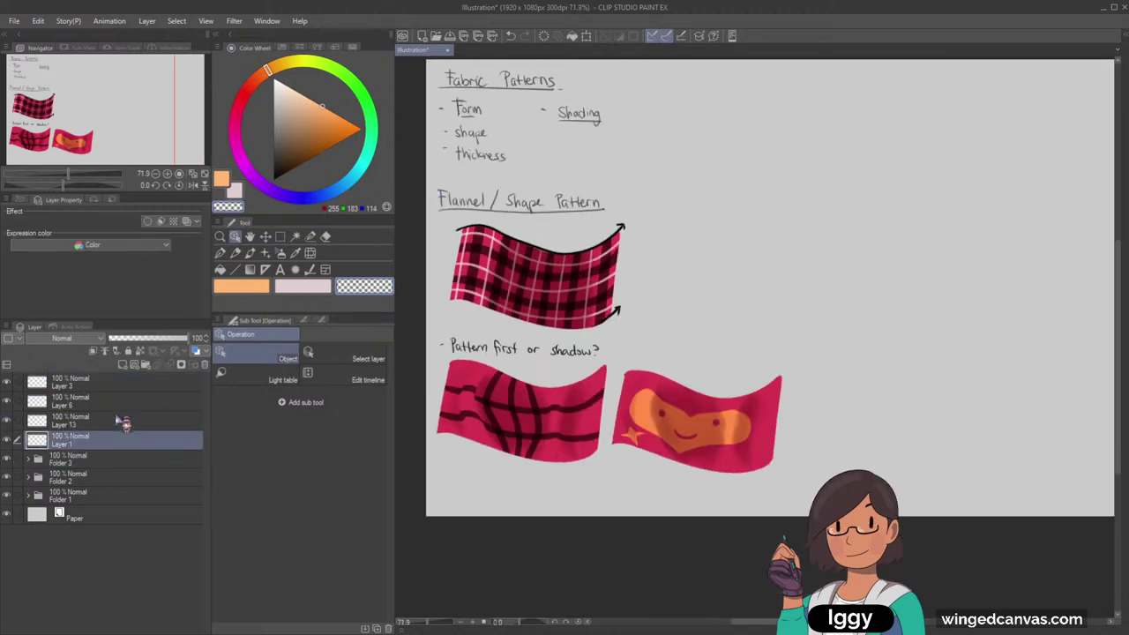
Create a folder named flannel and put Layer 1 and the three fabric folders inside it
{"action": "left_click", "coordinate": [141, 365]}
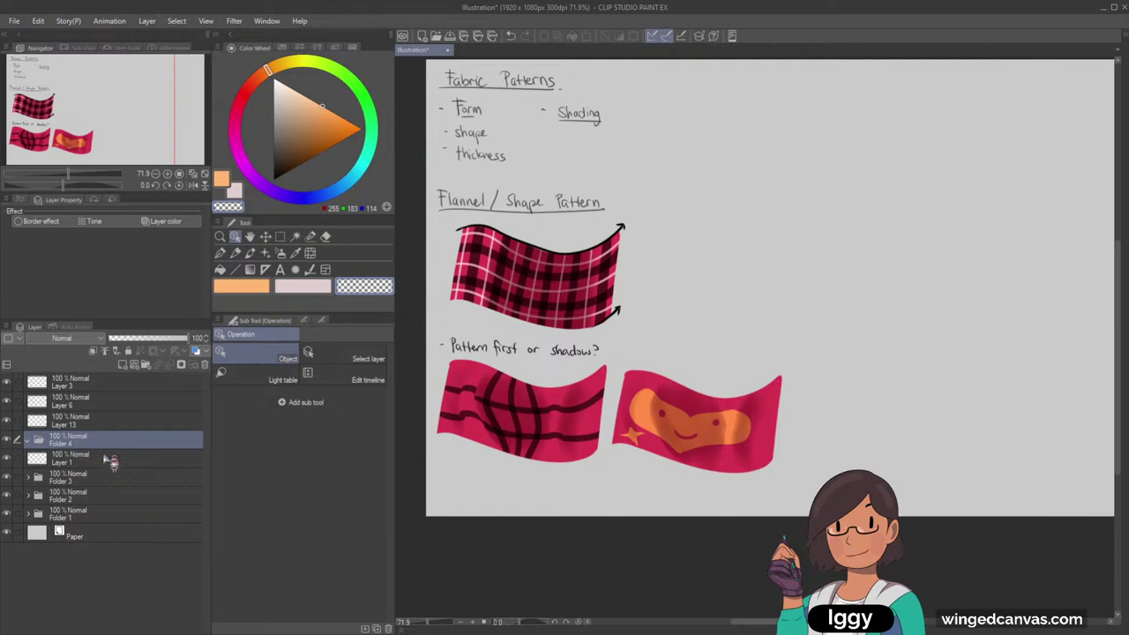
{"action": "left_click", "coordinate": [113, 459]}
{"action": "left_click", "coordinate": [108, 512], "text": "shift"}
{"action": "left_click_drag", "start_coordinate": [106, 462], "coordinate": [104, 443]}
{"action": "left_click", "coordinate": [8, 459]}
{"action": "left_click", "coordinate": [7, 459]}
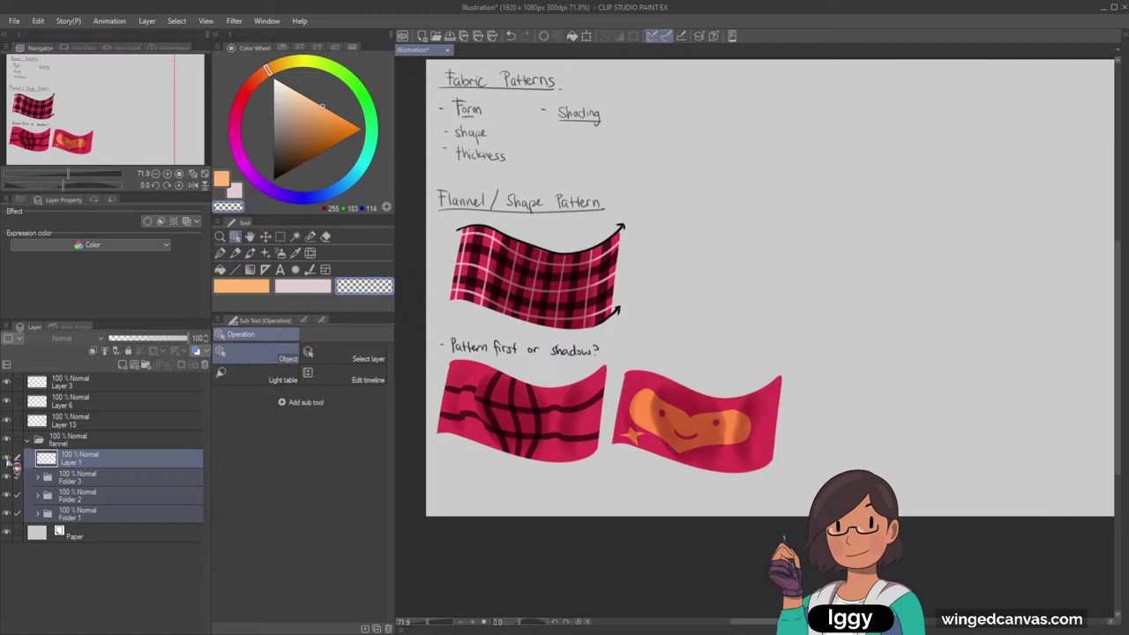
Select the "Flannel / Shape Pattern" heading on Layer 1 and split it off onto its own layer within the flannel folder
{"action": "left_click", "coordinate": [99, 460]}
{"action": "key", "text": "m"}
{"action": "mouse_move", "coordinate": [427, 183]}
{"action": "left_mouse_down"}
{"action": "mouse_move", "coordinate": [518, 222]}
{"action": "mouse_move", "coordinate": [625, 228]}
{"action": "left_mouse_up"}
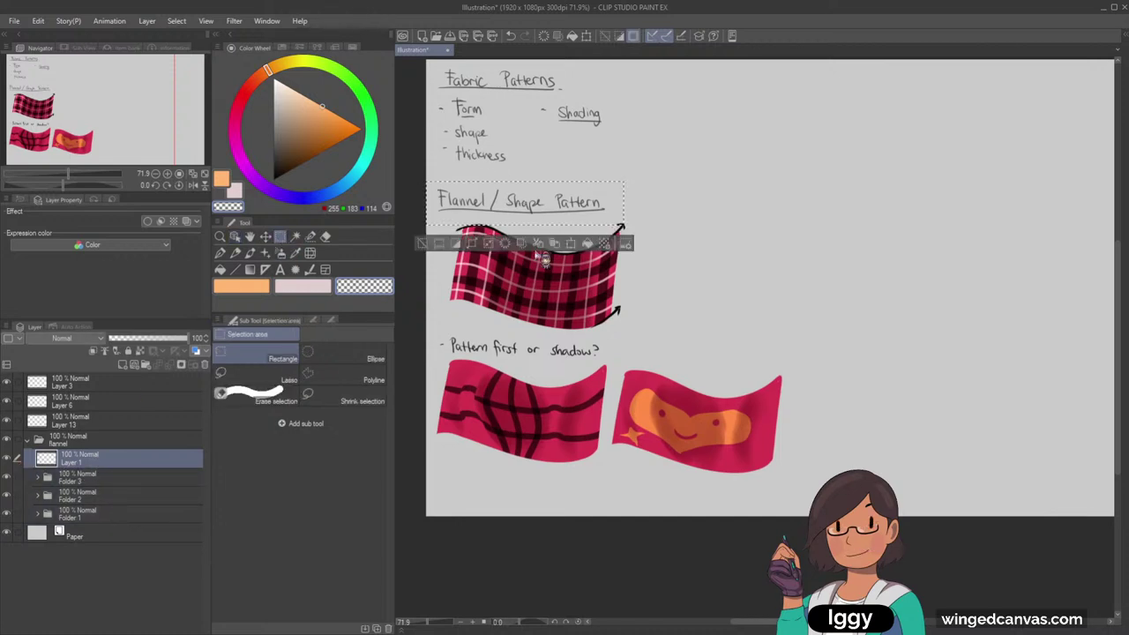
{"action": "key", "text": "Delete"}
{"action": "left_click", "coordinate": [95, 476]}
{"action": "key", "text": "ctrl+v"}
Take Layer 1 out of the flannel folder, check the folder's contents by toggling its visibility, and clear the selection
{"action": "left_click", "coordinate": [114, 462]}
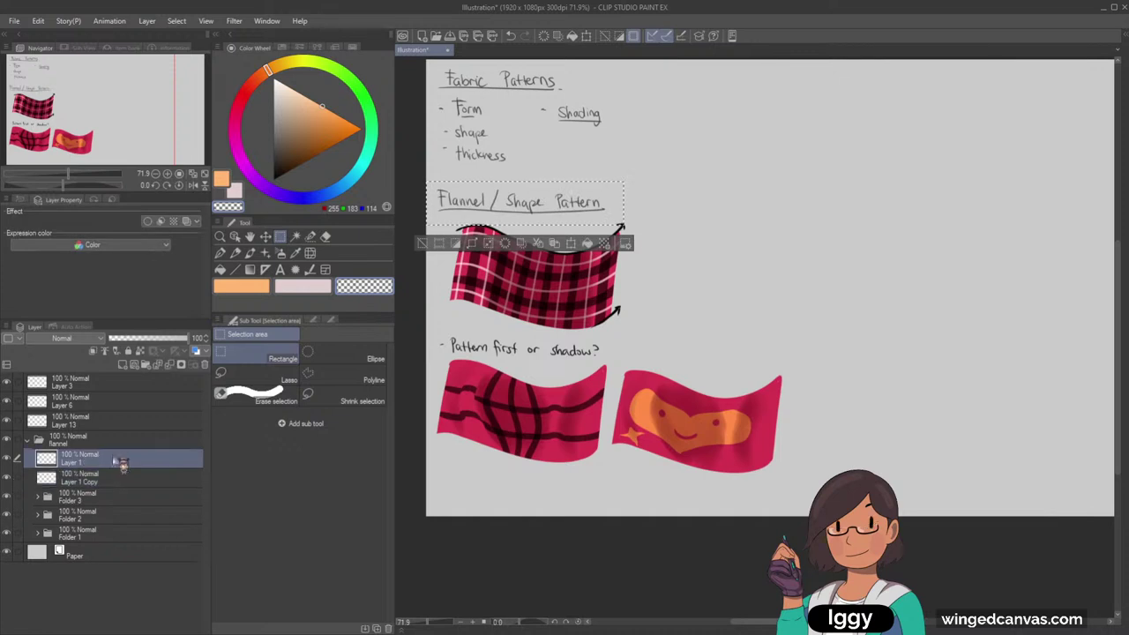
{"action": "left_click_drag", "start_coordinate": [114, 433], "coordinate": [114, 431]}
{"action": "left_click", "coordinate": [28, 460]}
{"action": "left_click", "coordinate": [7, 459]}
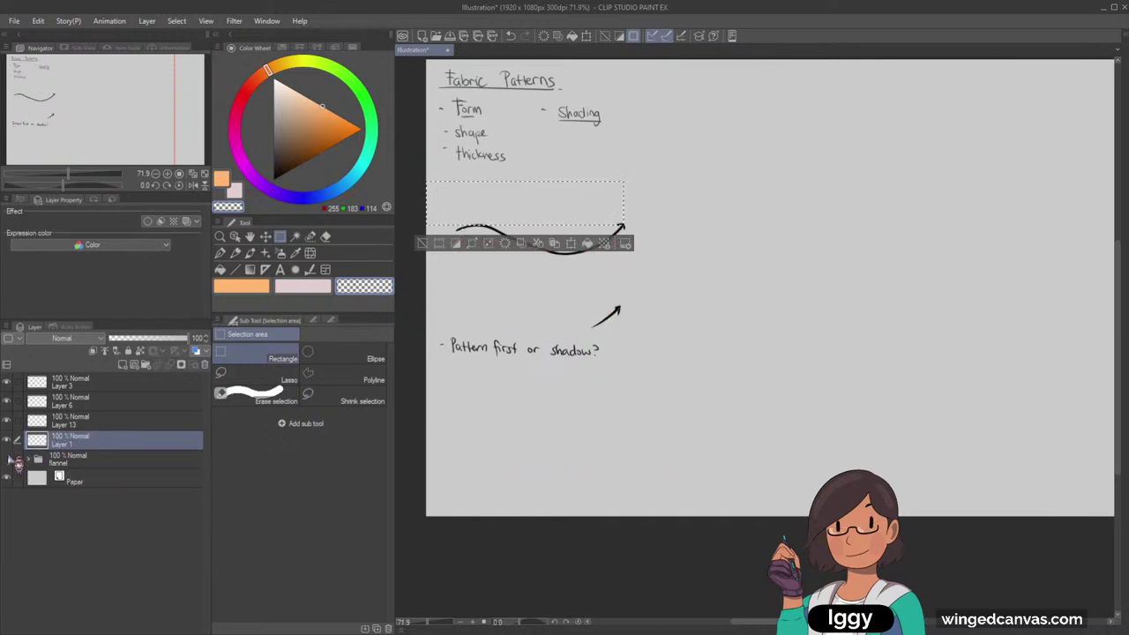
{"action": "left_click", "coordinate": [8, 460]}
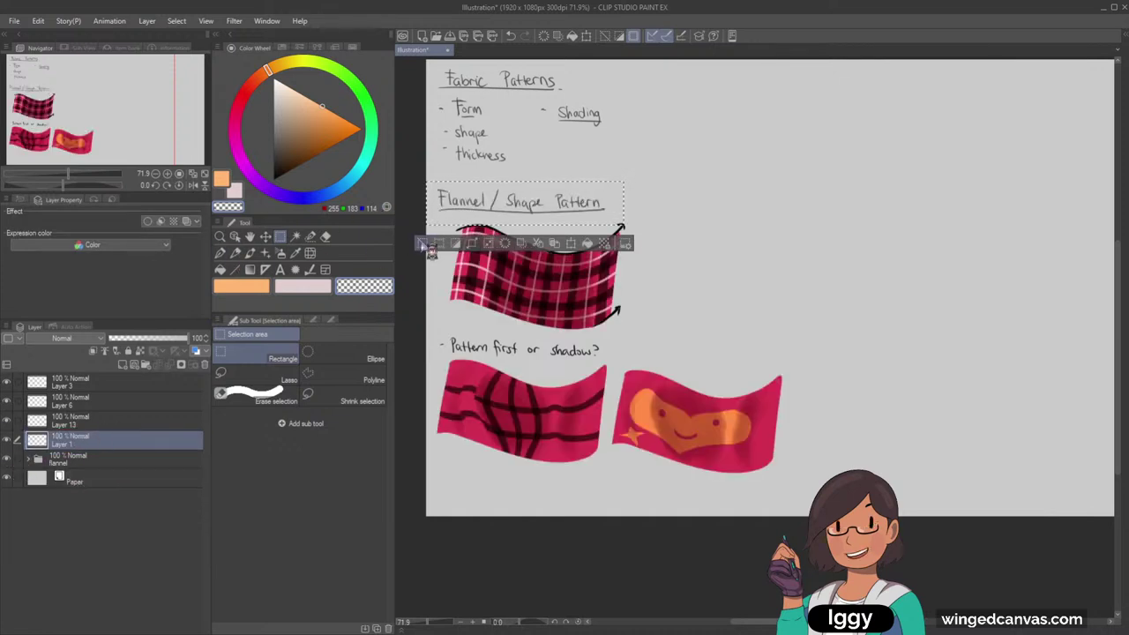
{"action": "left_click", "coordinate": [422, 242]}
Move the "Pattern first or shadow?" note layer and the curved arrows layer into the flannel folder
{"action": "left_click", "coordinate": [235, 237]}
{"action": "scroll", "coordinate": [459, 345], "scroll_direction": "up", "scroll_amount": 2}
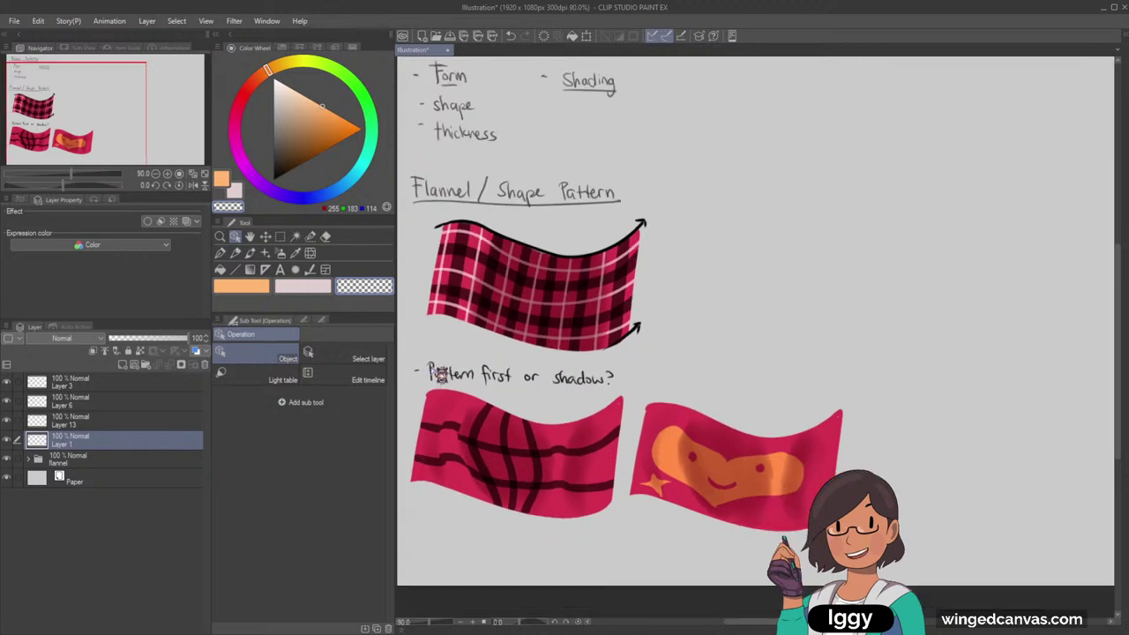
{"action": "left_click", "coordinate": [428, 370]}
{"action": "left_click_drag", "start_coordinate": [114, 388], "coordinate": [95, 463]}
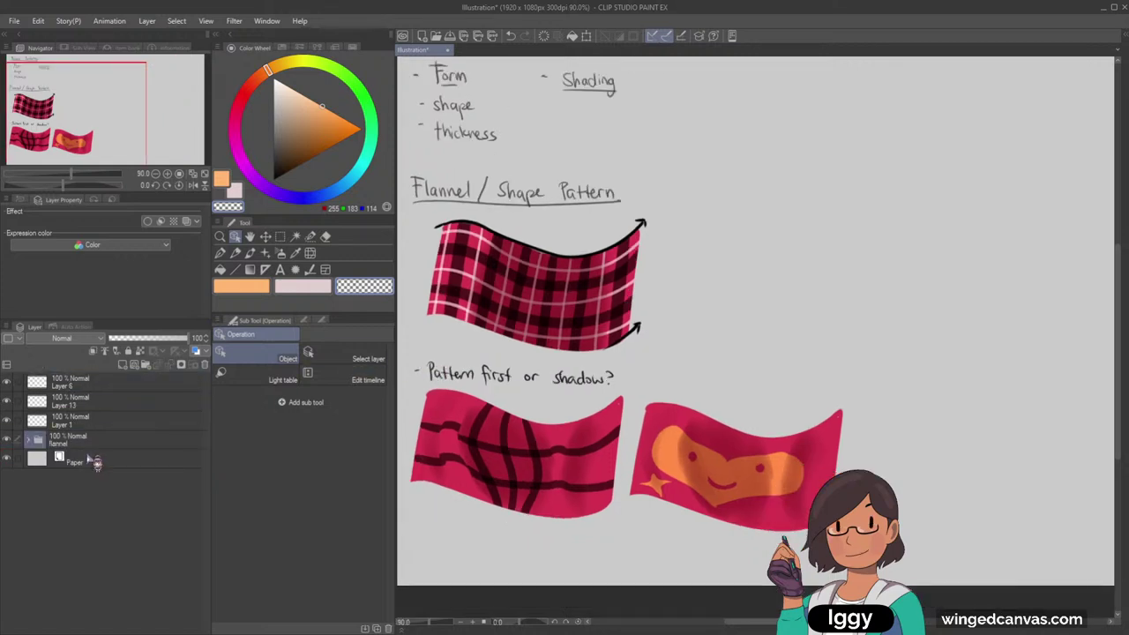
{"action": "left_click", "coordinate": [11, 442]}
{"action": "left_click", "coordinate": [10, 441]}
{"action": "left_click", "coordinate": [492, 234]}
{"action": "left_click_drag", "start_coordinate": [96, 444], "coordinate": [95, 446]}
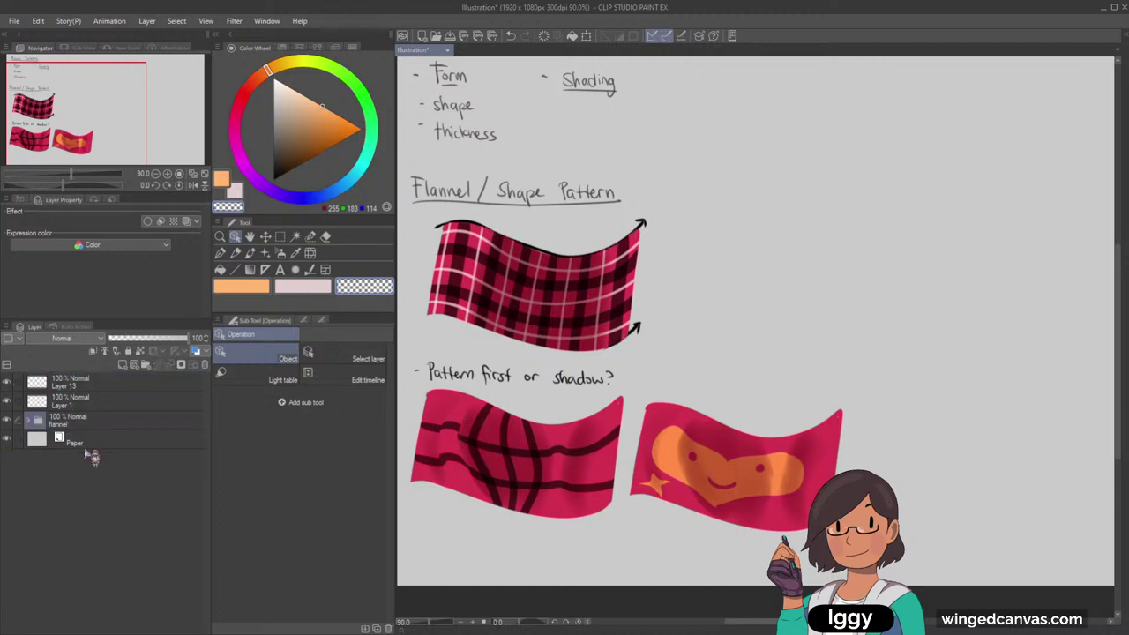
Check the flannel folder's contents by expanding it, then hiding and showing it
{"action": "left_click_drag", "start_coordinate": [88, 123], "coordinate": [88, 116]}
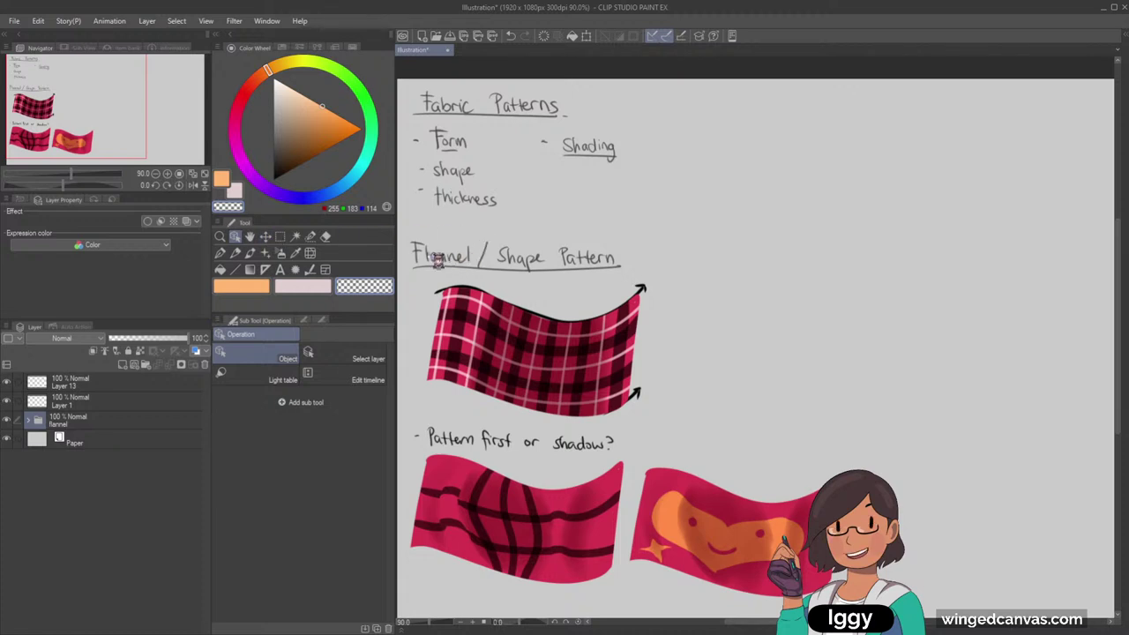
{"action": "left_click", "coordinate": [421, 258]}
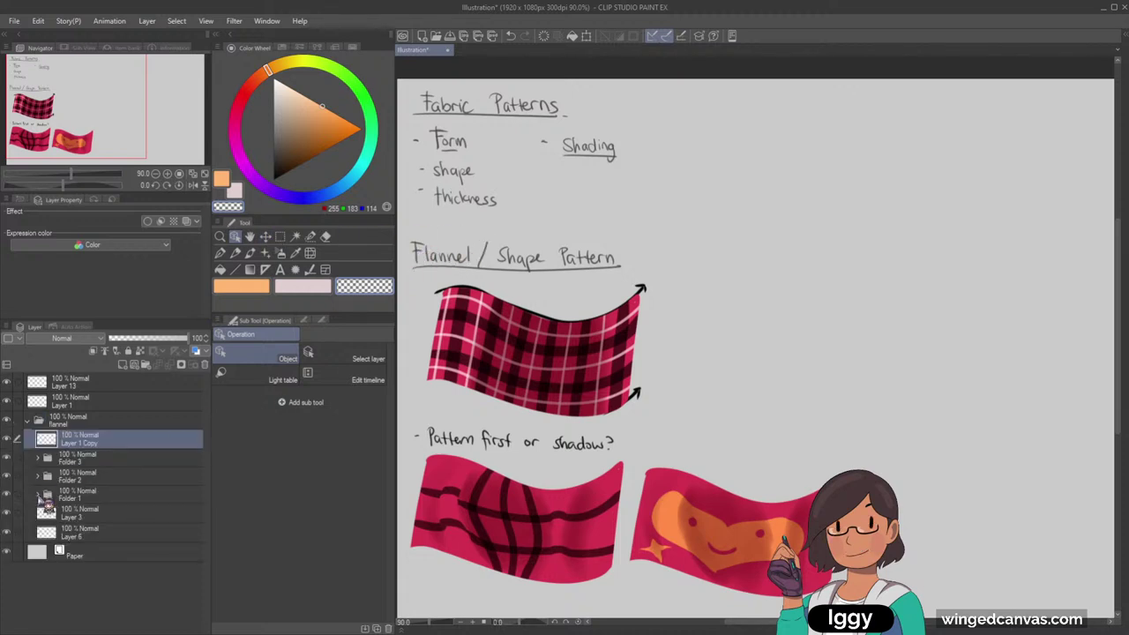
{"action": "left_click", "coordinate": [28, 421]}
{"action": "left_click", "coordinate": [8, 421]}
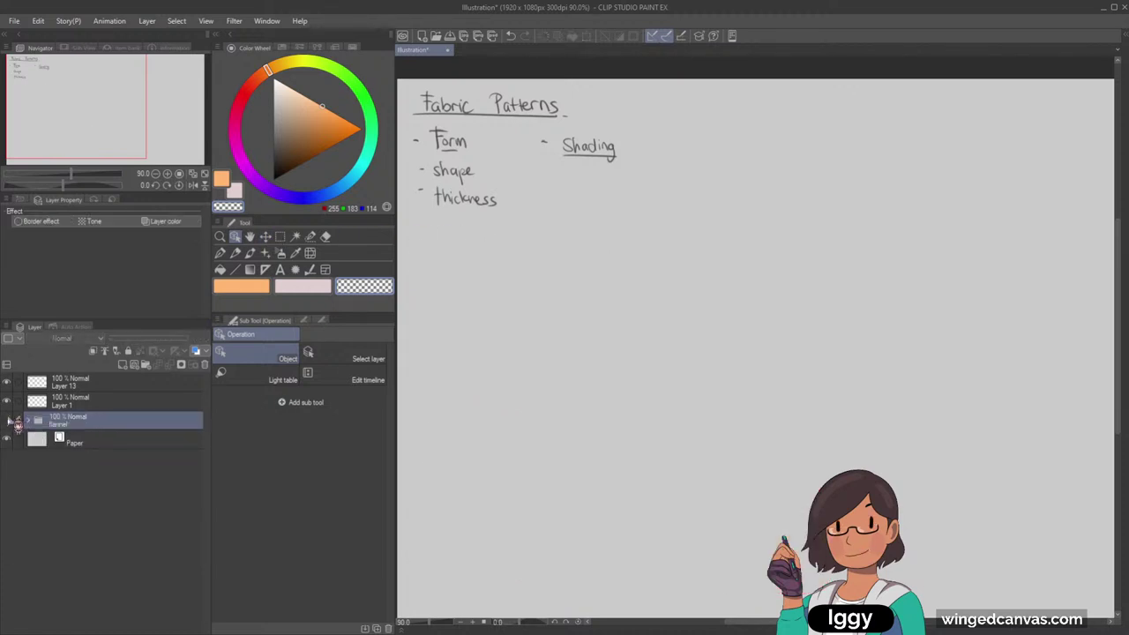
{"action": "left_click", "coordinate": [8, 421]}
Move the whole flannel folder up and scale it down, placing it just below the "thickness" note
{"action": "scroll", "coordinate": [667, 332], "scroll_direction": "down", "scroll_amount": 3}
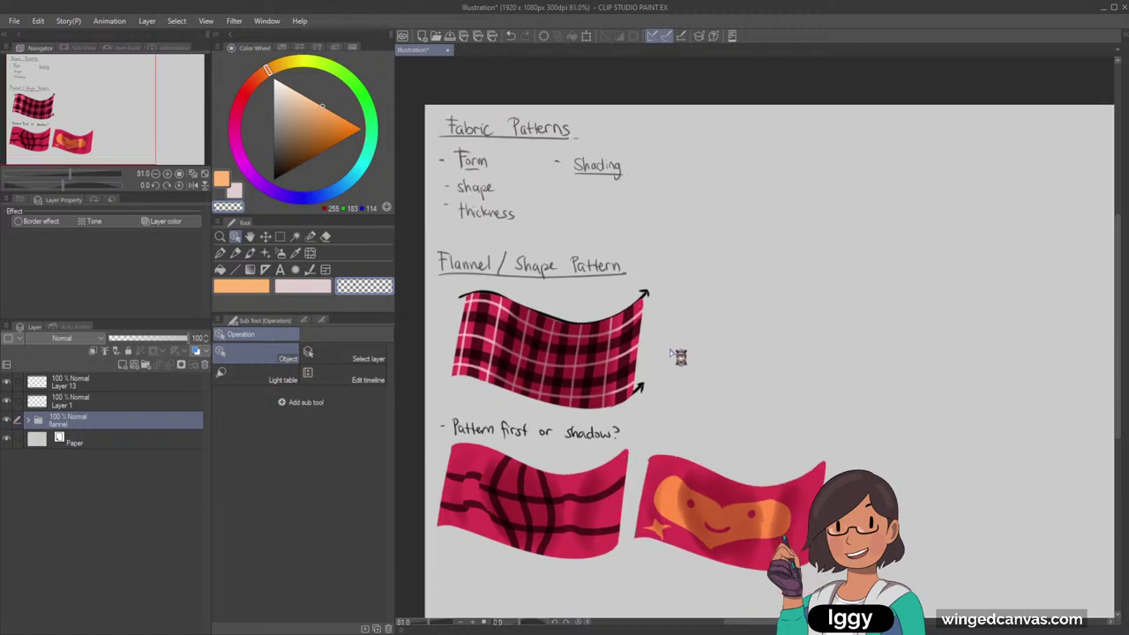
{"action": "left_click", "coordinate": [265, 237]}
{"action": "left_click_drag", "start_coordinate": [582, 336], "coordinate": [583, 236]}
{"action": "key", "text": "ctrl+t"}
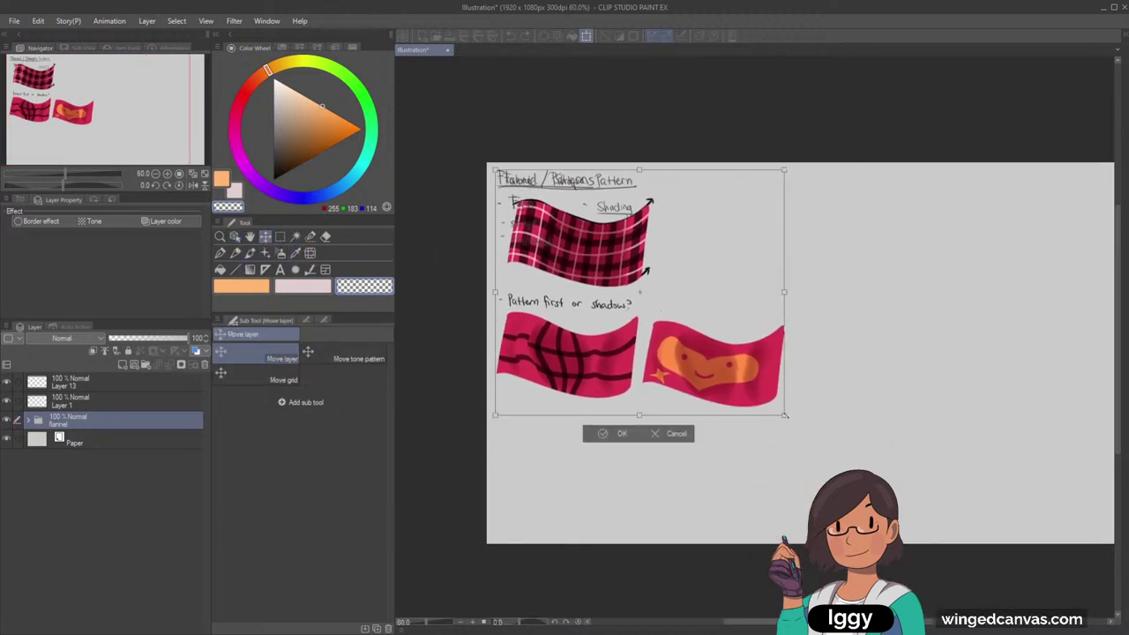
{"action": "left_click_drag", "start_coordinate": [785, 415], "coordinate": [703, 409]}
{"action": "mouse_move", "coordinate": [729, 454]}
{"action": "left_mouse_down"}
{"action": "mouse_move", "coordinate": [758, 480]}
{"action": "mouse_move", "coordinate": [744, 462]}
{"action": "left_mouse_up"}
{"action": "left_click", "coordinate": [587, 488]}
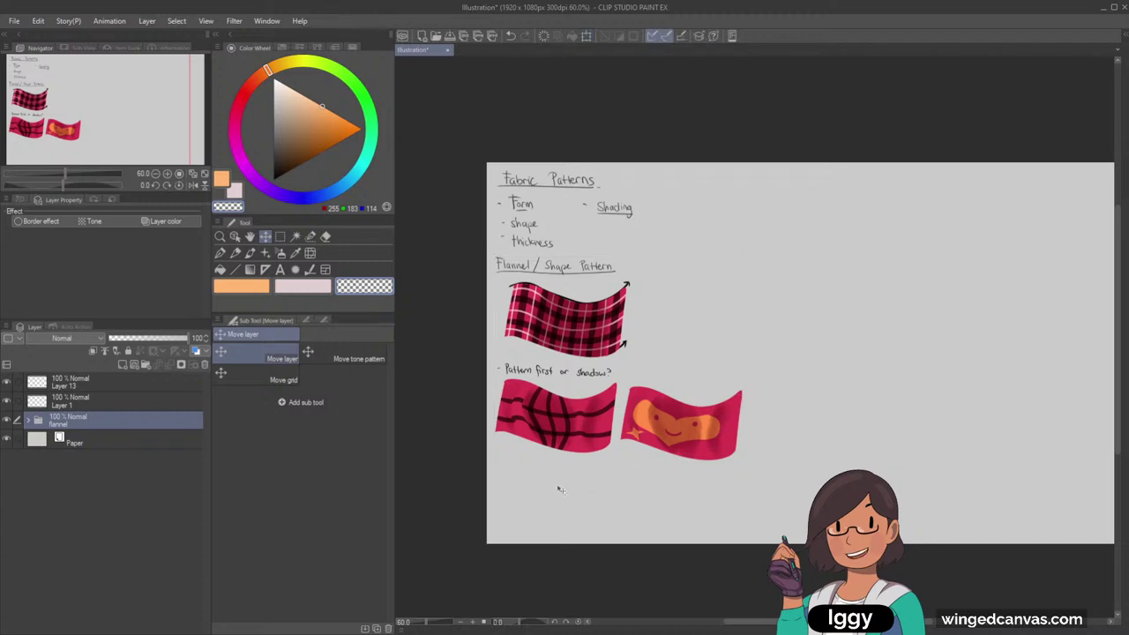
Move the heart fabric's folder directly below the striped fabric, stacking the samples in one column
{"action": "left_click", "coordinate": [27, 420]}
{"action": "left_click", "coordinate": [109, 459]}
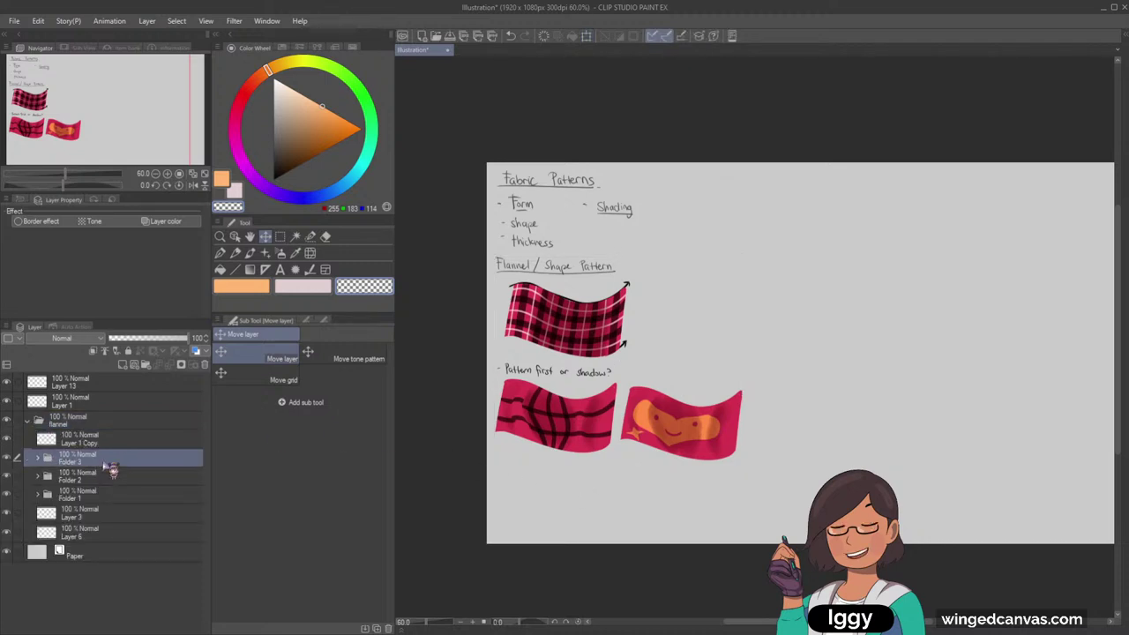
{"action": "left_click_drag", "start_coordinate": [700, 443], "coordinate": [568, 511]}
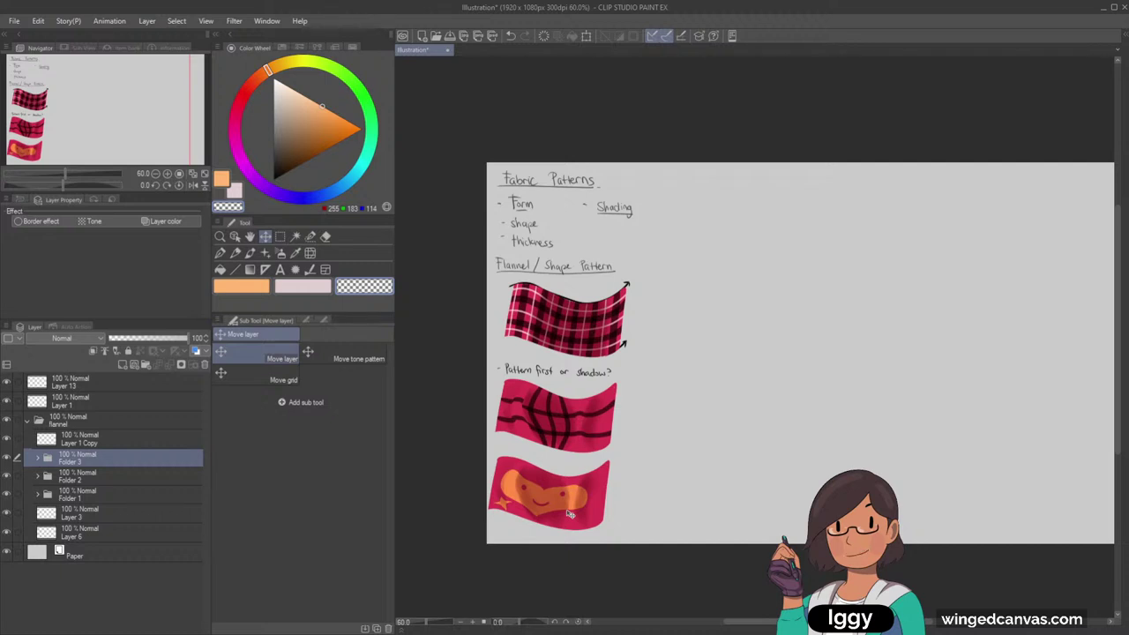
{"action": "scroll", "coordinate": [710, 459], "scroll_direction": "up", "scroll_amount": 2}
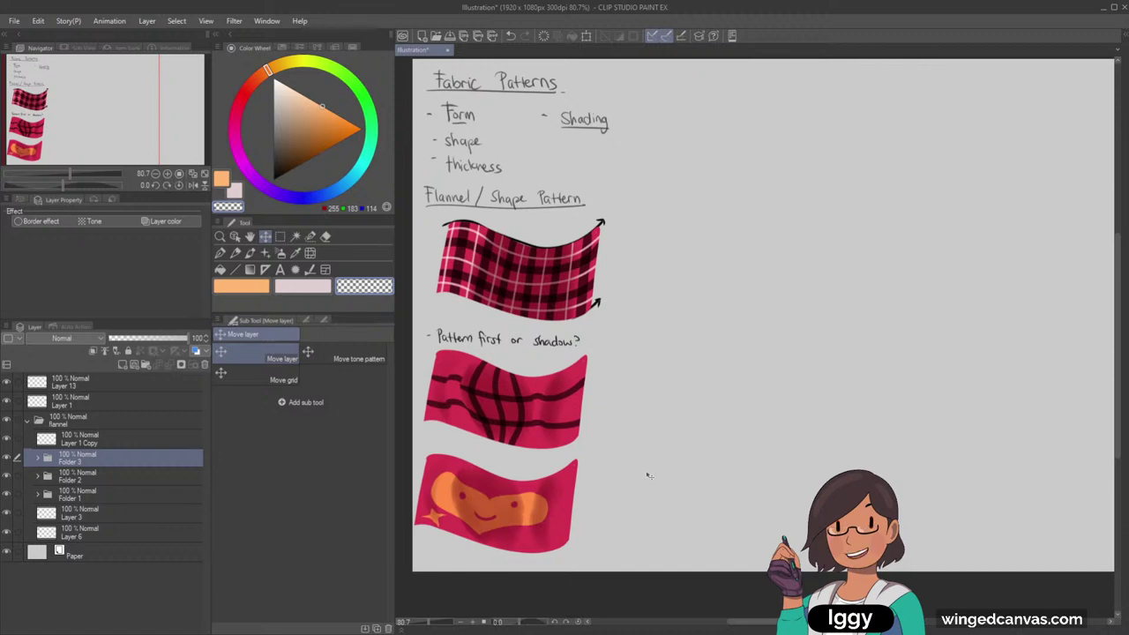
Add a new folder with an empty layer above the collapsed flannel folder, and choose the Mechanical pencil in dark grey
{"action": "left_click_drag", "start_coordinate": [109, 108], "coordinate": [115, 97]}
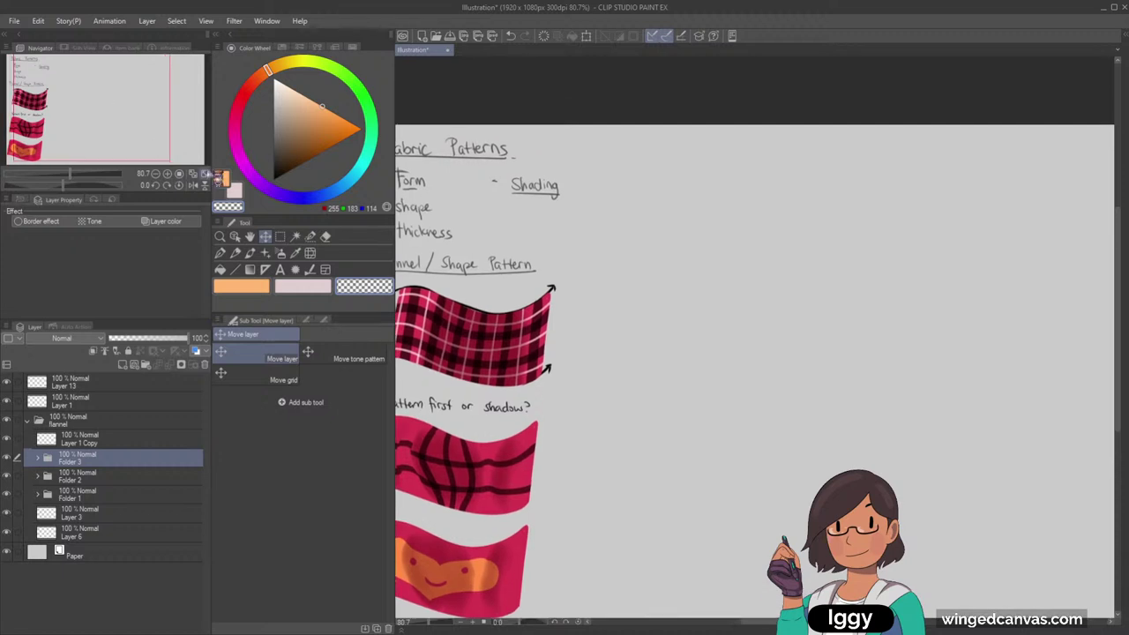
{"action": "left_click", "coordinate": [250, 255]}
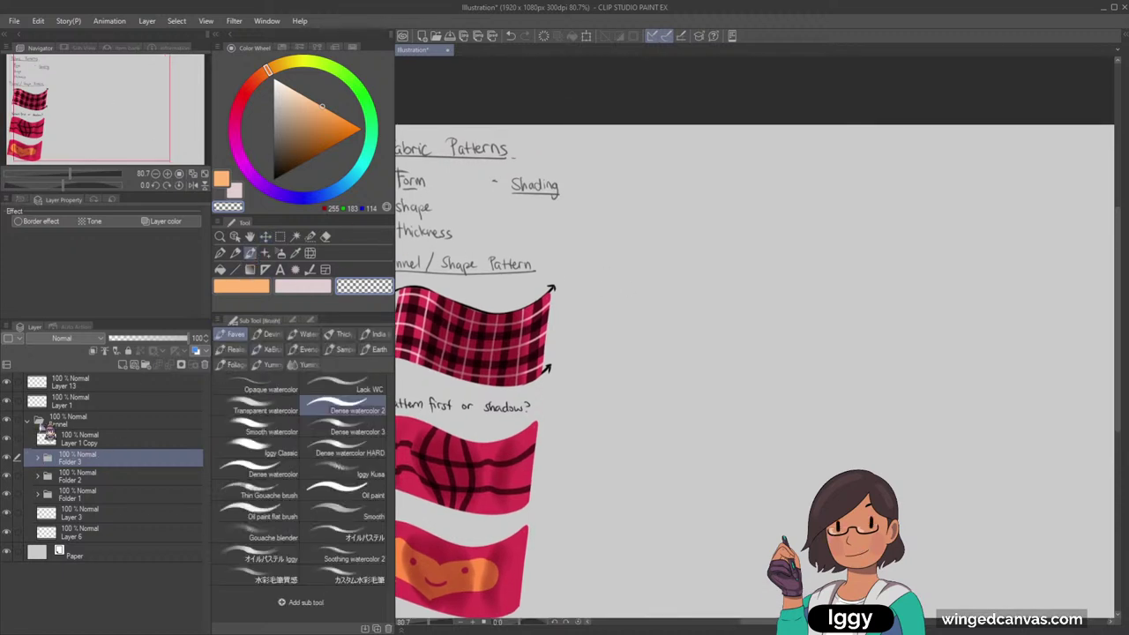
{"action": "left_click", "coordinate": [28, 421]}
{"action": "left_click", "coordinate": [146, 365]}
{"action": "left_click", "coordinate": [303, 286]}
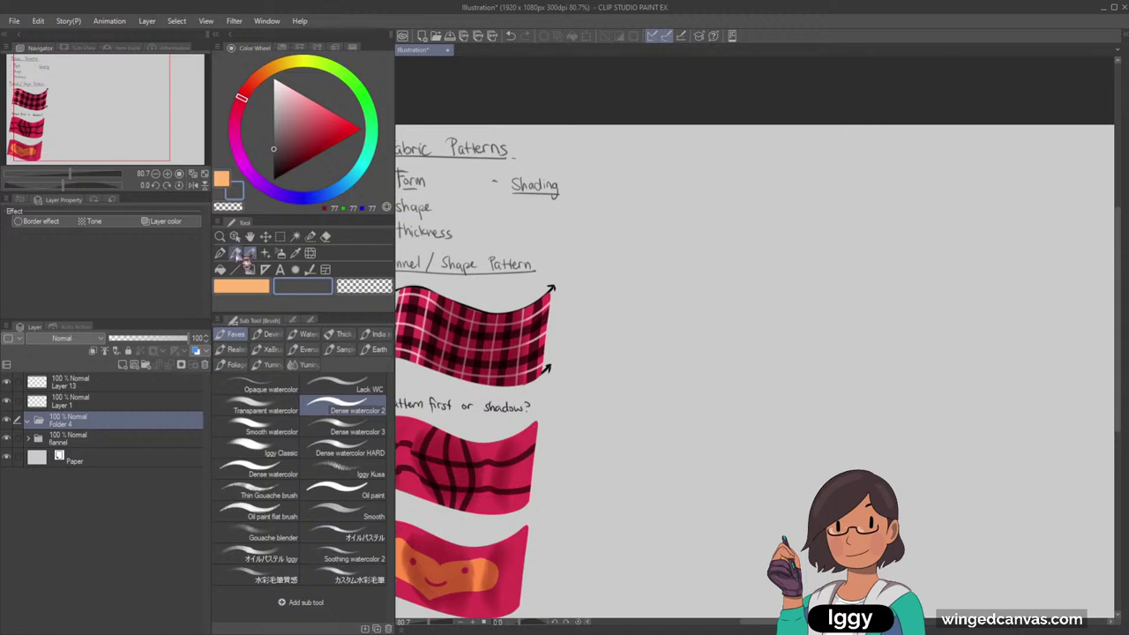
{"action": "left_click", "coordinate": [235, 252]}
{"action": "left_click", "coordinate": [124, 365]}
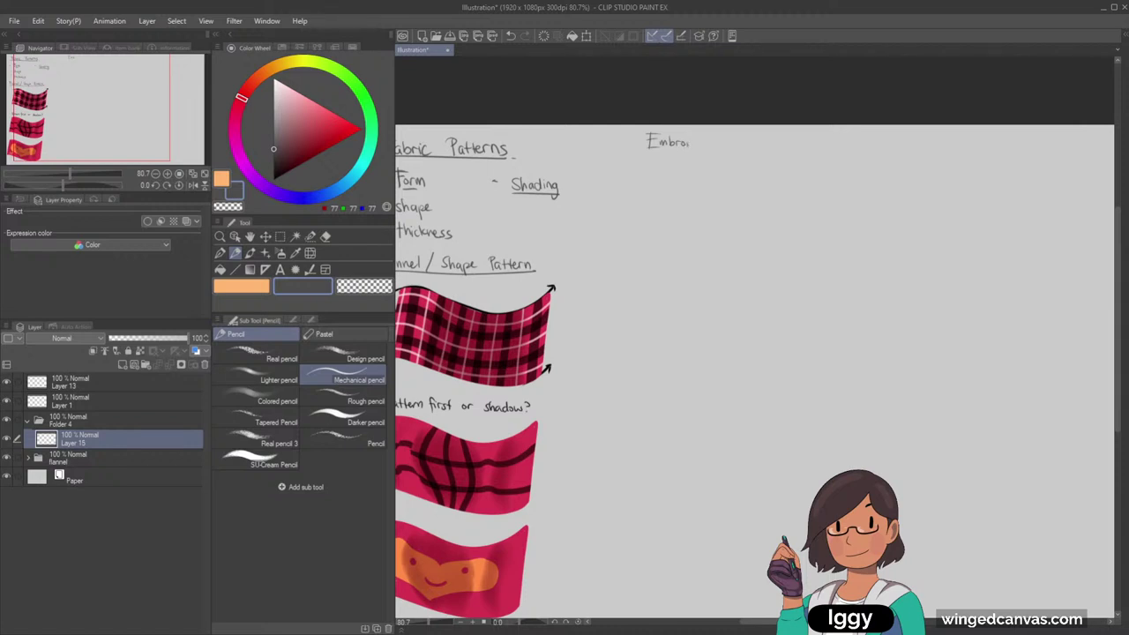
Write the heading "Embroidery & Patches" in the empty area beside the first column of notes, and switch to the G-pen
{"action": "mouse_move", "coordinate": [711, 138]}
{"action": "left_mouse_down"}
{"action": "mouse_move", "coordinate": [707, 152]}
{"action": "mouse_move", "coordinate": [759, 140]}
{"action": "left_mouse_up"}
{"action": "left_click", "coordinate": [128, 103]}
{"action": "scroll", "coordinate": [749, 188], "scroll_direction": "up", "scroll_amount": 2}
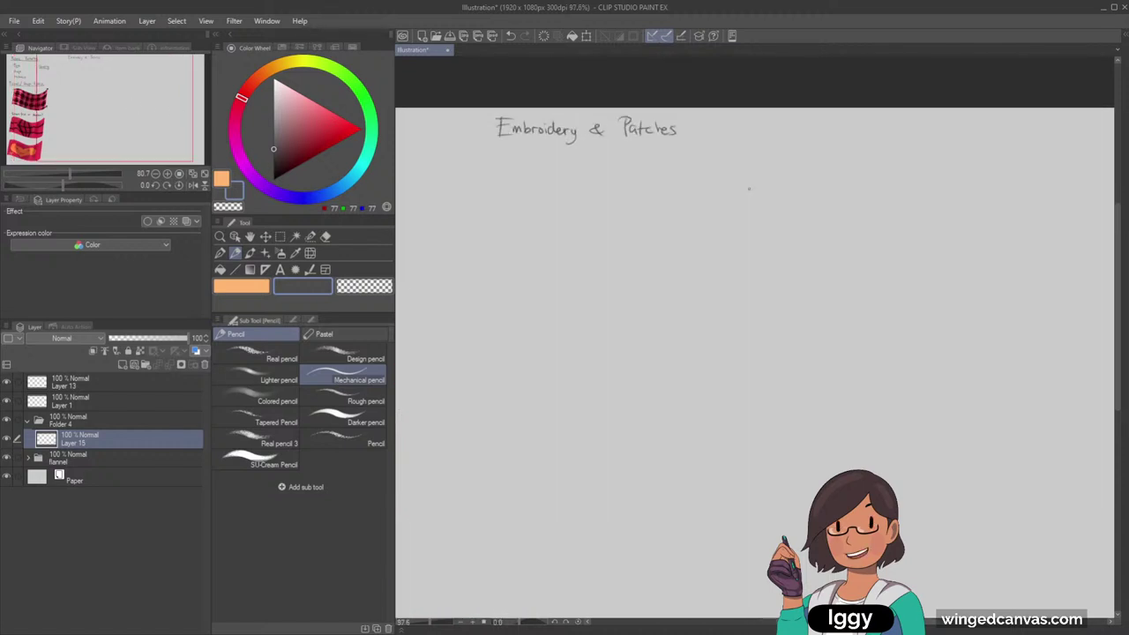
{"action": "left_click", "coordinate": [220, 253]}
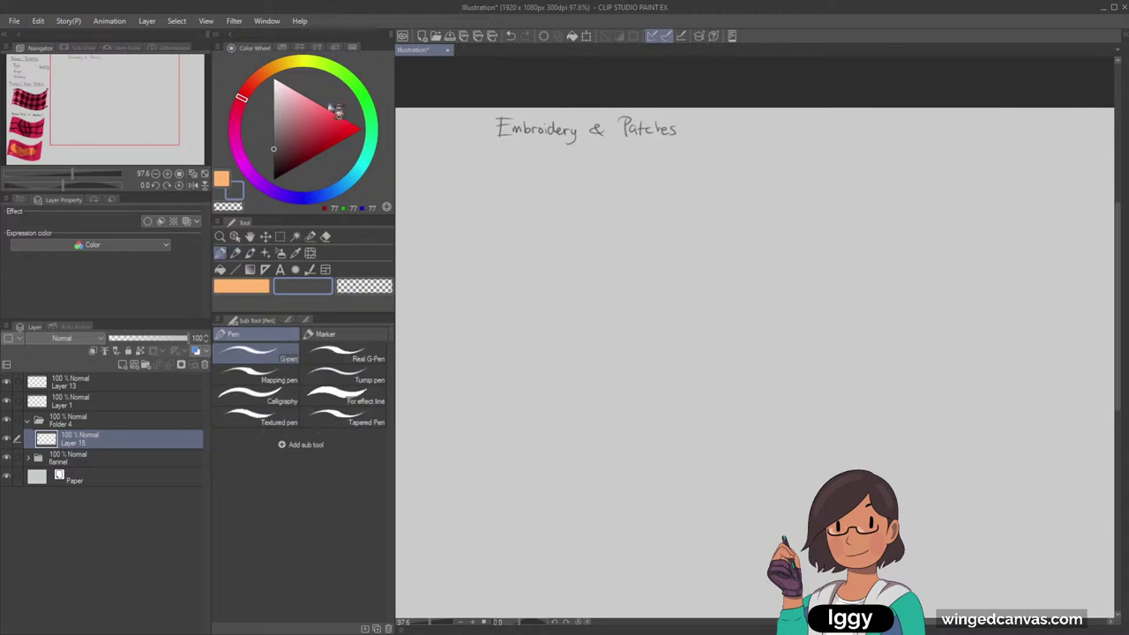
Set the G-pen's colour to a crimson red of RGB 221, 72, 86
{"action": "left_click", "coordinate": [328, 114]}
{"action": "left_click", "coordinate": [222, 237]}
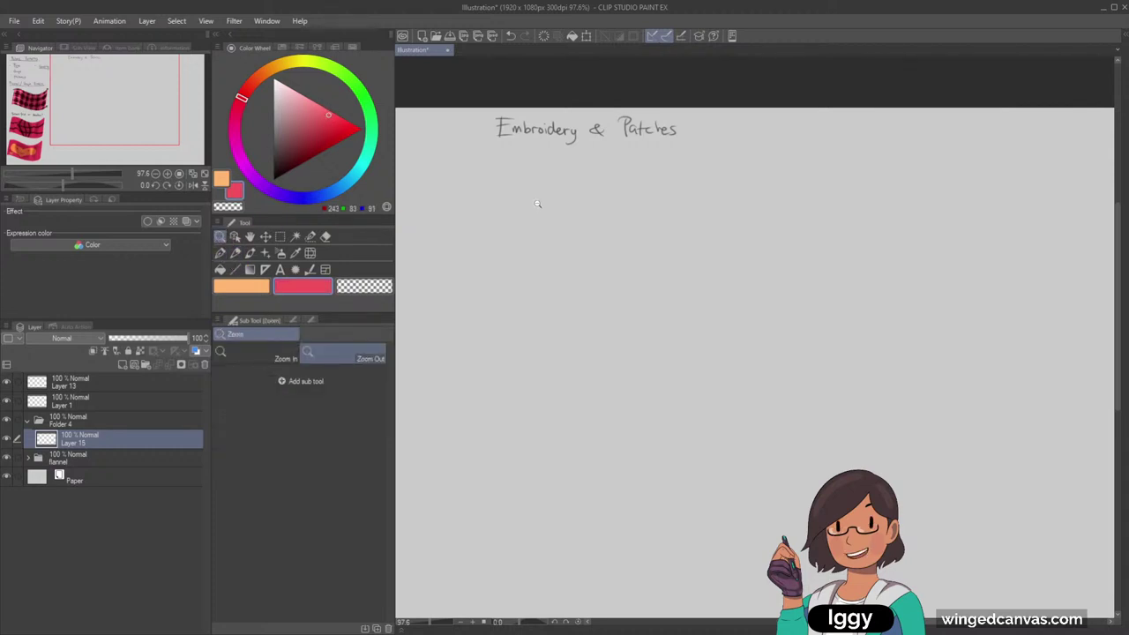
{"action": "left_click_drag", "start_coordinate": [157, 145], "coordinate": [130, 105]}
{"action": "left_click", "coordinate": [220, 254]}
{"action": "left_click", "coordinate": [220, 237]}
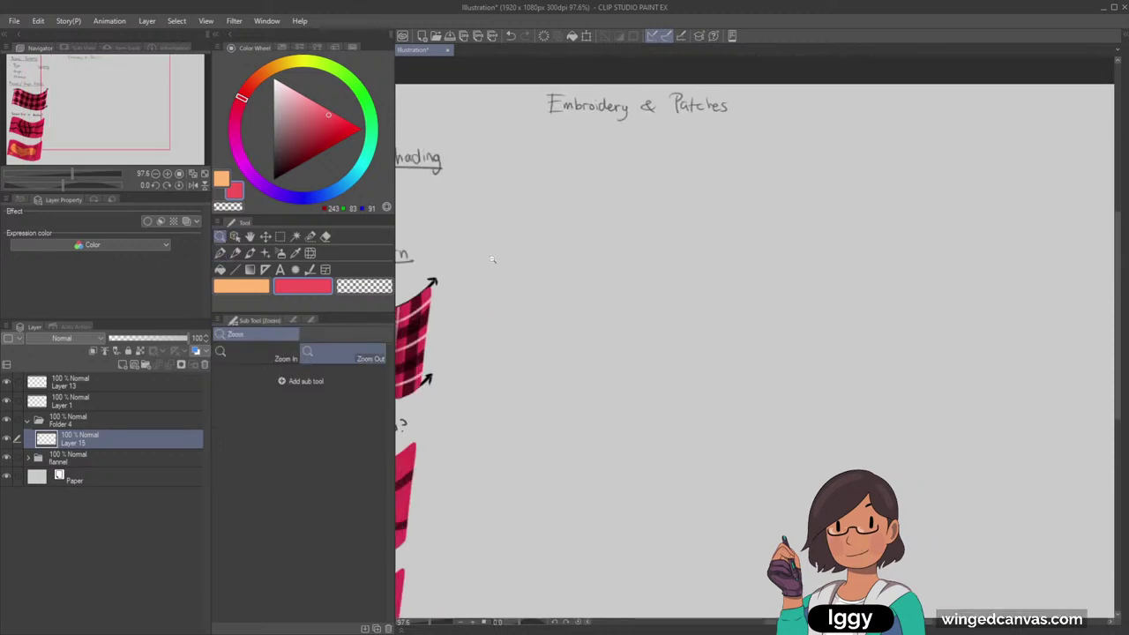
{"action": "left_click", "coordinate": [573, 298]}
{"action": "scroll", "coordinate": [678, 175], "scroll_direction": "up", "scroll_amount": 2}
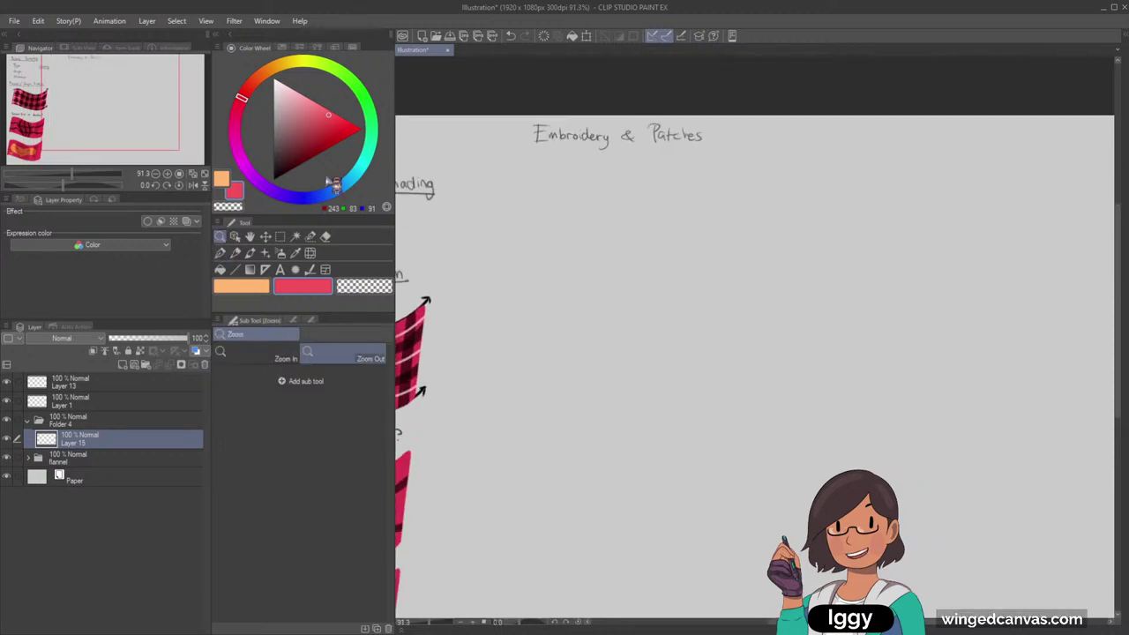
{"action": "left_click_drag", "start_coordinate": [121, 133], "coordinate": [86, 158]}
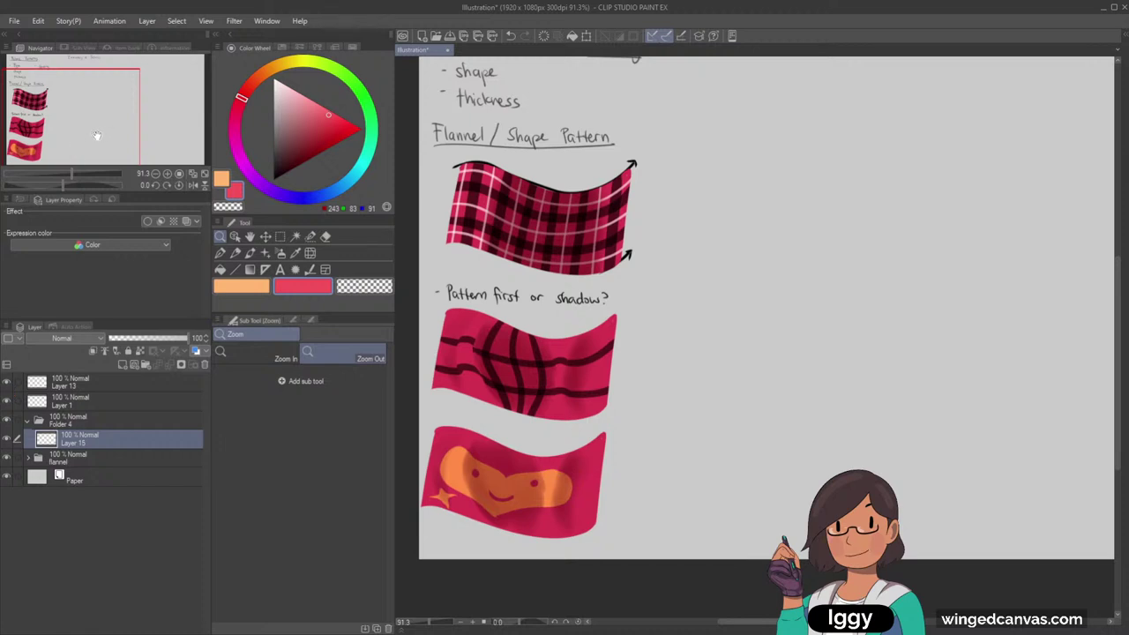
{"action": "left_click_drag", "start_coordinate": [97, 136], "coordinate": [137, 117]}
{"action": "left_click", "coordinate": [221, 253]}
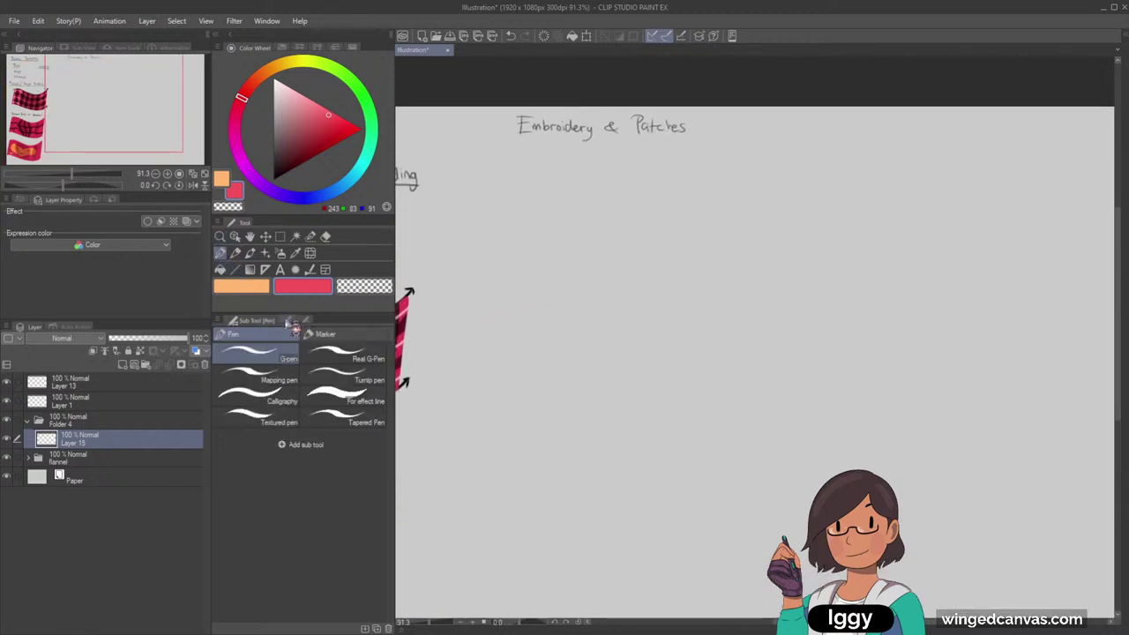
{"action": "left_click", "coordinate": [245, 103]}
{"action": "mouse_move", "coordinate": [320, 116]}
{"action": "left_mouse_down"}
{"action": "mouse_move", "coordinate": [313, 127]}
{"action": "mouse_move", "coordinate": [327, 120]}
{"action": "left_mouse_up"}
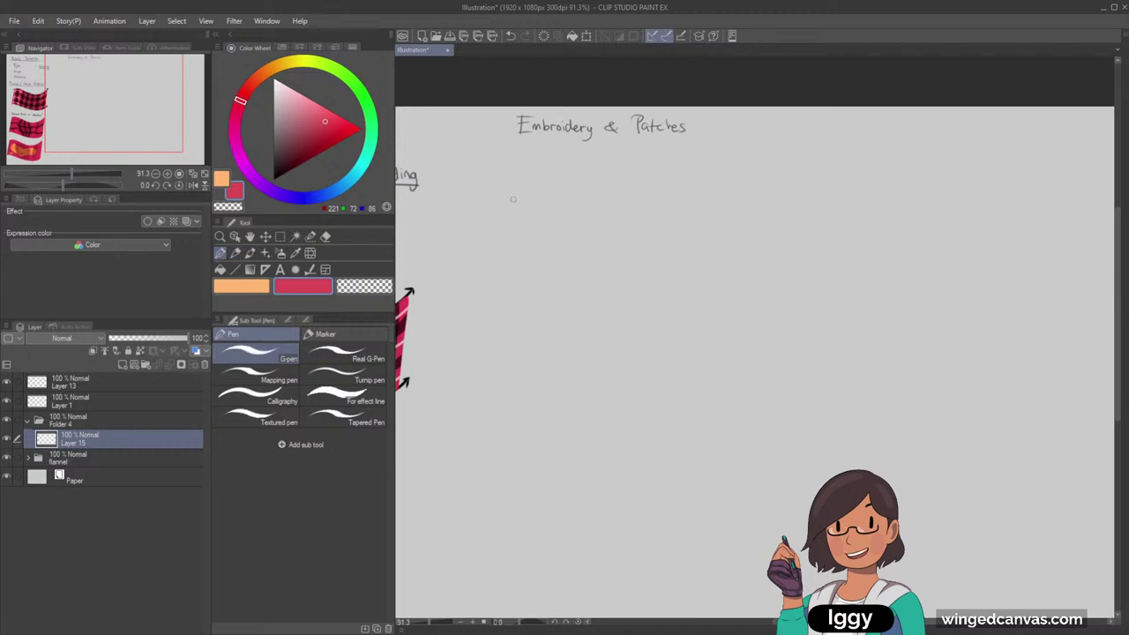
Enlarge the pen and paint a large solid crimson heart below the "Embroidery & Patches" heading
{"action": "key", "text": "]"}
{"action": "key", "text": "]"}
{"action": "key", "text": "]"}
{"action": "key", "text": "]"}
{"action": "key", "text": "]"}
{"action": "key", "text": "]"}
{"action": "key", "text": "]"}
{"action": "key", "text": "]"}
{"action": "key", "text": "]"}
{"action": "key", "text": "]"}
{"action": "key", "text": "]"}
{"action": "key", "text": "]"}
{"action": "key", "text": "]"}
{"action": "key", "text": "]"}
{"action": "left_click_drag", "start_coordinate": [516, 190], "coordinate": [550, 271]}
{"action": "key", "text": "ctrl+z"}
{"action": "key", "text": "ctrl+z"}
{"action": "mouse_move", "coordinate": [503, 199]}
{"action": "left_mouse_down"}
{"action": "mouse_move", "coordinate": [524, 199]}
{"action": "mouse_move", "coordinate": [534, 262]}
{"action": "left_mouse_up"}
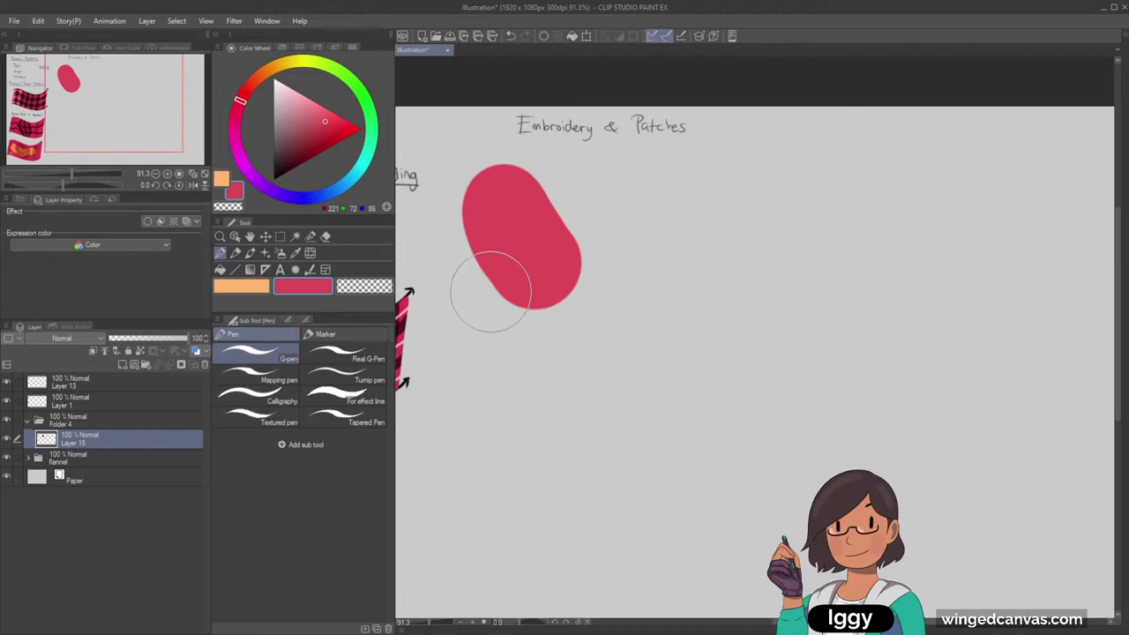
{"action": "mouse_move", "coordinate": [617, 198]}
{"action": "left_mouse_down"}
{"action": "mouse_move", "coordinate": [585, 206]}
{"action": "mouse_move", "coordinate": [538, 267]}
{"action": "left_mouse_up"}
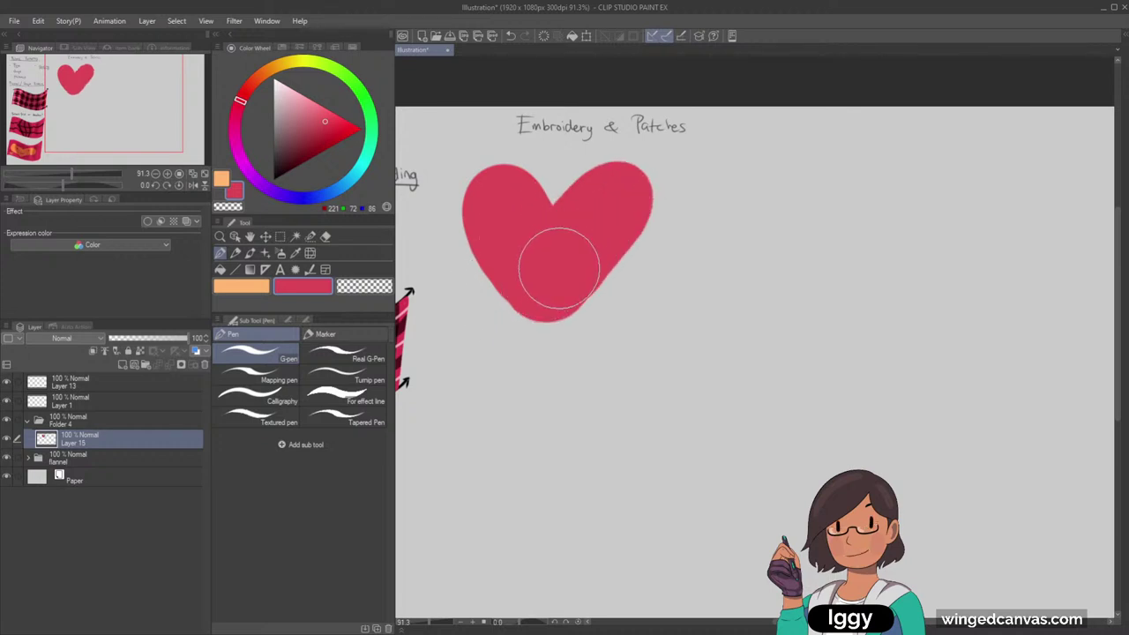
Underline the "Embroidery & Patches" heading with the Mechanical pencil in black
{"action": "left_click", "coordinate": [235, 253]}
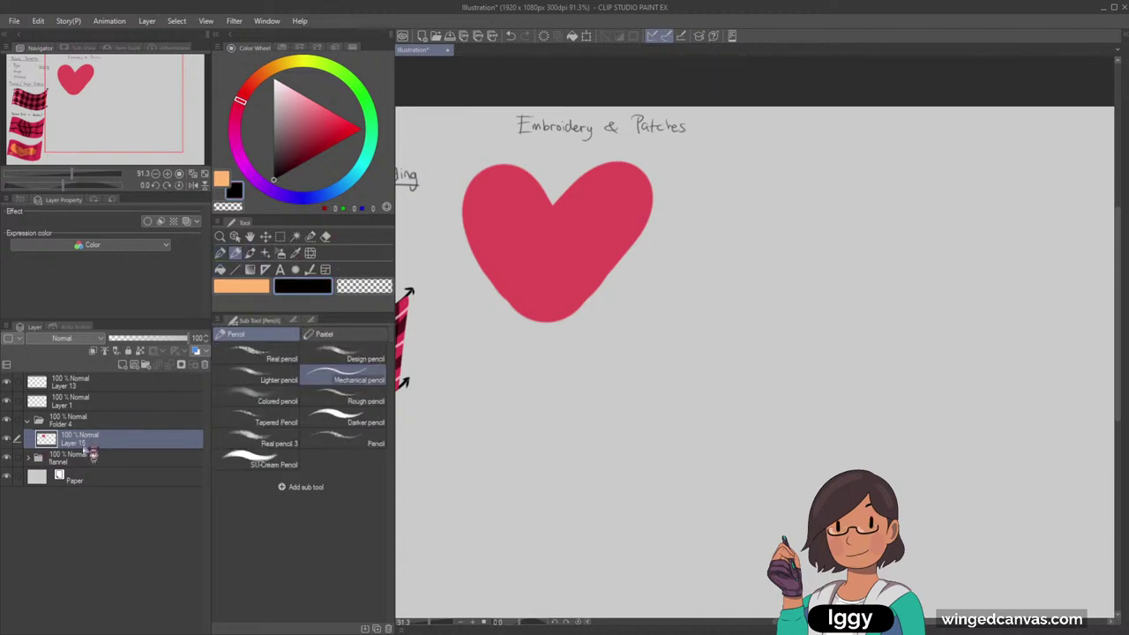
{"action": "left_click", "coordinate": [7, 439]}
{"action": "left_click", "coordinate": [7, 439]}
{"action": "left_click_drag", "start_coordinate": [522, 136], "coordinate": [665, 135]}
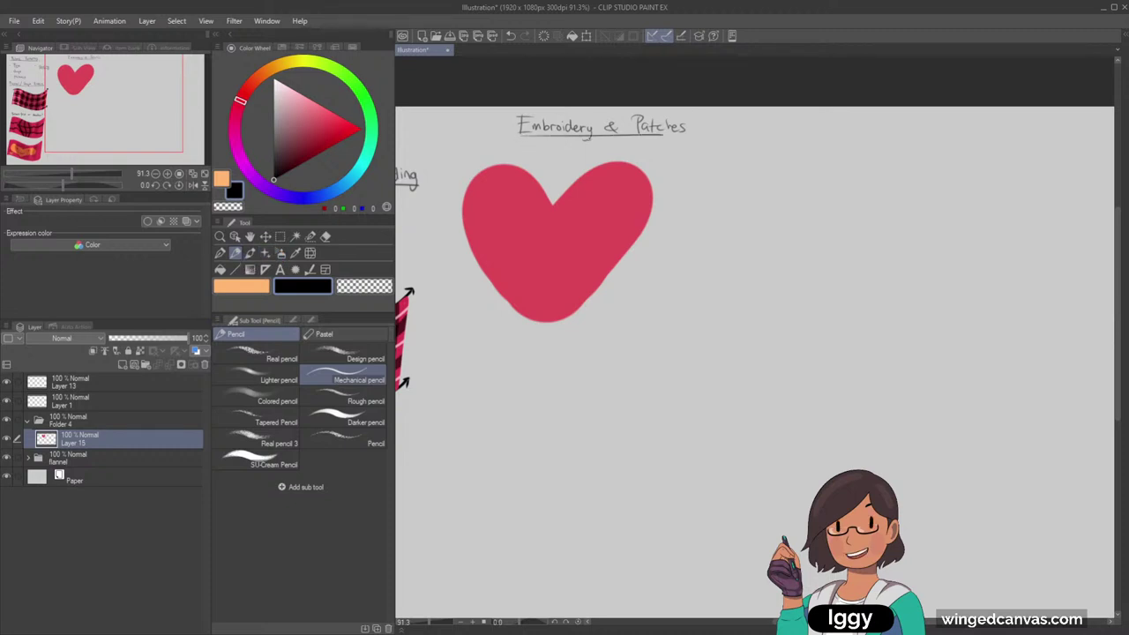
{"action": "key", "text": "ctrl+z"}
{"action": "left_click_drag", "start_coordinate": [519, 135], "coordinate": [692, 136]}
Choose the Dense watercolor 3 brush with a dark maroon colour of RGB 110, 48, 57
{"action": "left_click", "coordinate": [252, 253]}
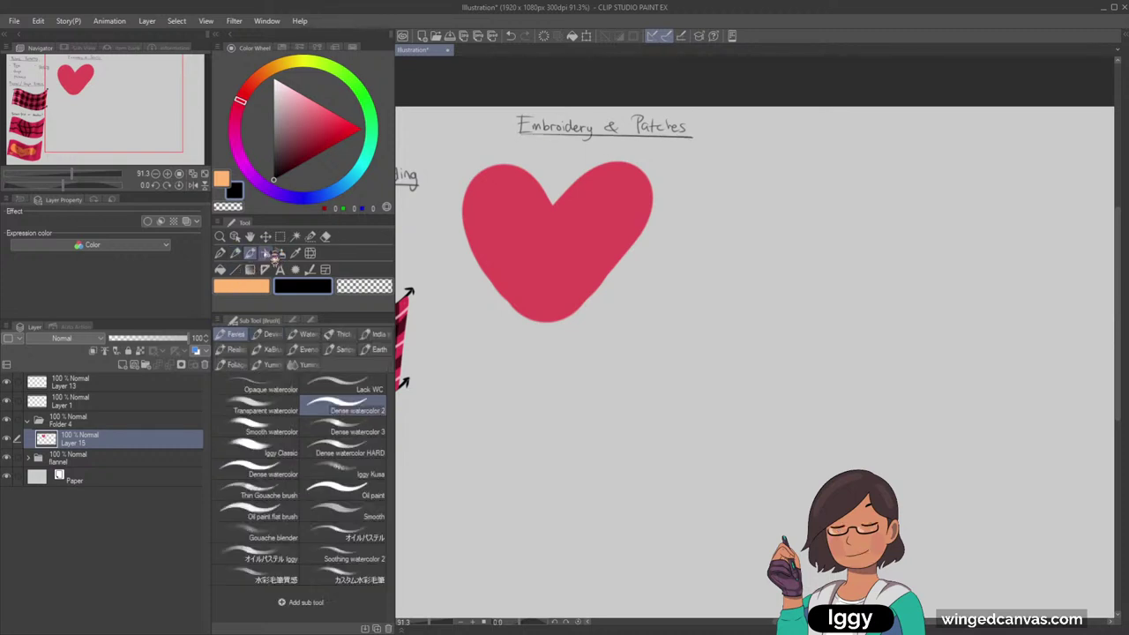
{"action": "left_click", "coordinate": [236, 253]}
{"action": "scroll", "coordinate": [485, 231], "scroll_direction": "up", "scroll_amount": 1}
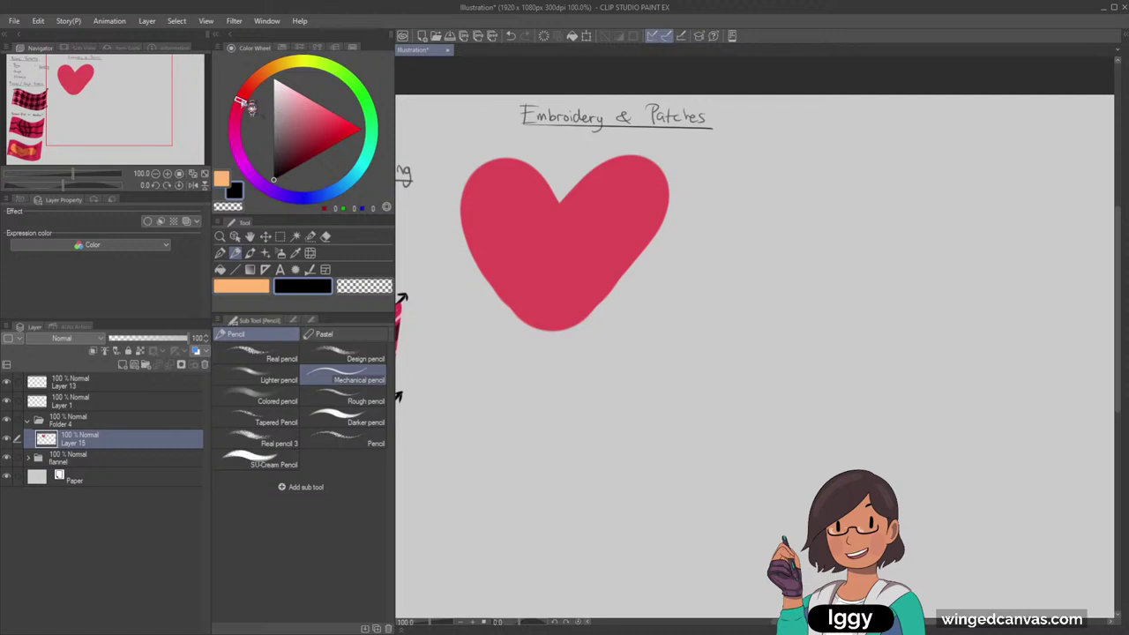
{"action": "left_click", "coordinate": [295, 107]}
{"action": "left_click", "coordinate": [291, 117]}
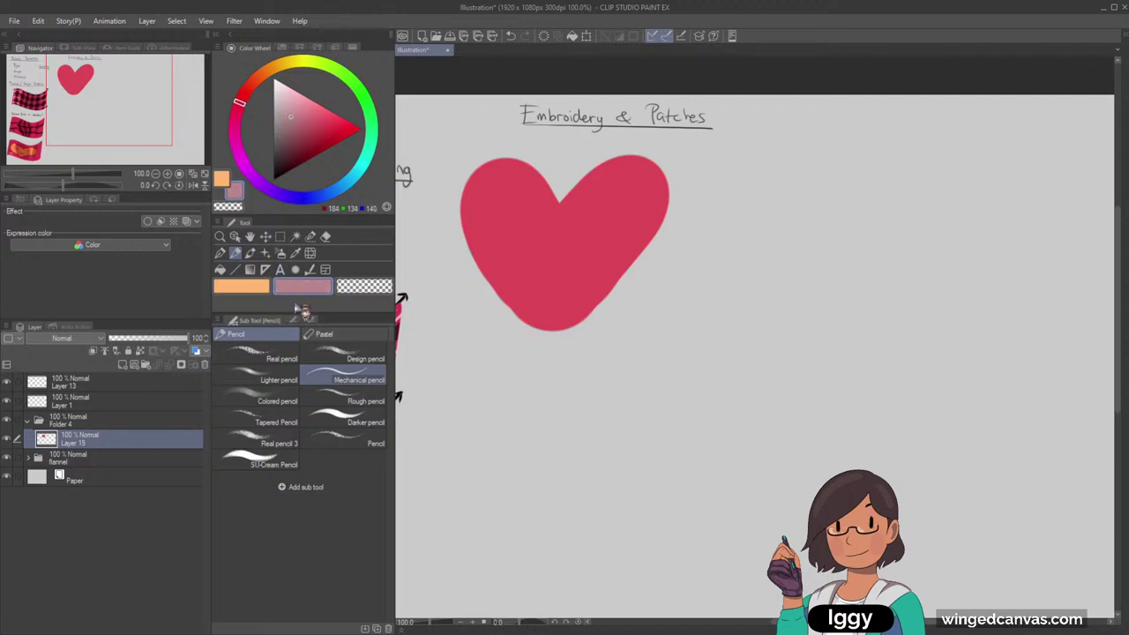
{"action": "left_click_drag", "start_coordinate": [293, 116], "coordinate": [295, 148]}
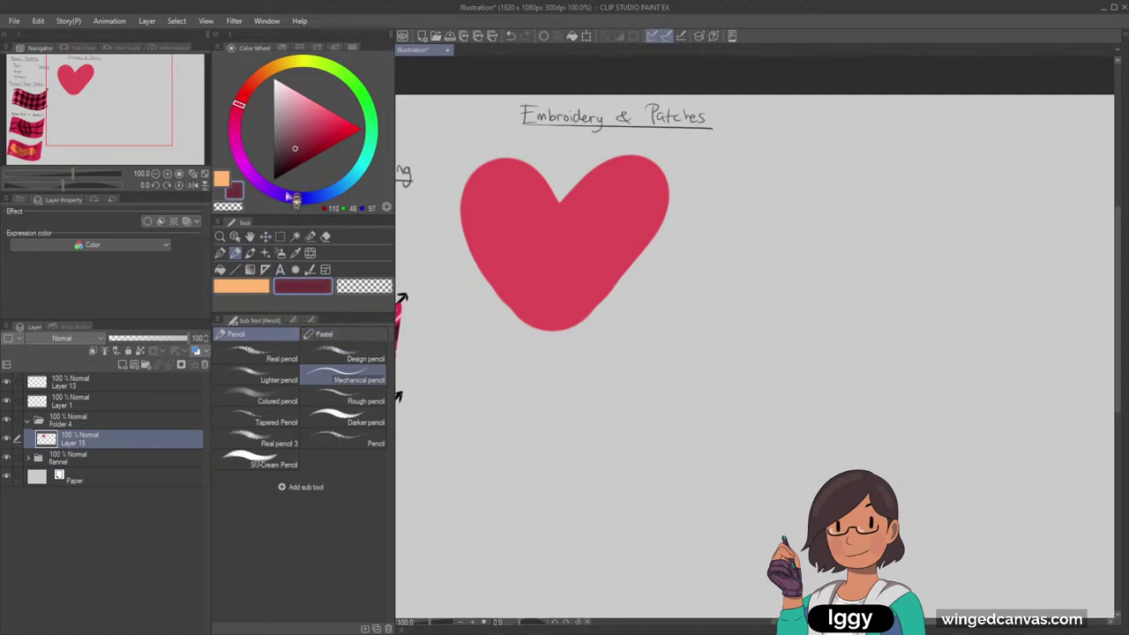
{"action": "left_click", "coordinate": [250, 252]}
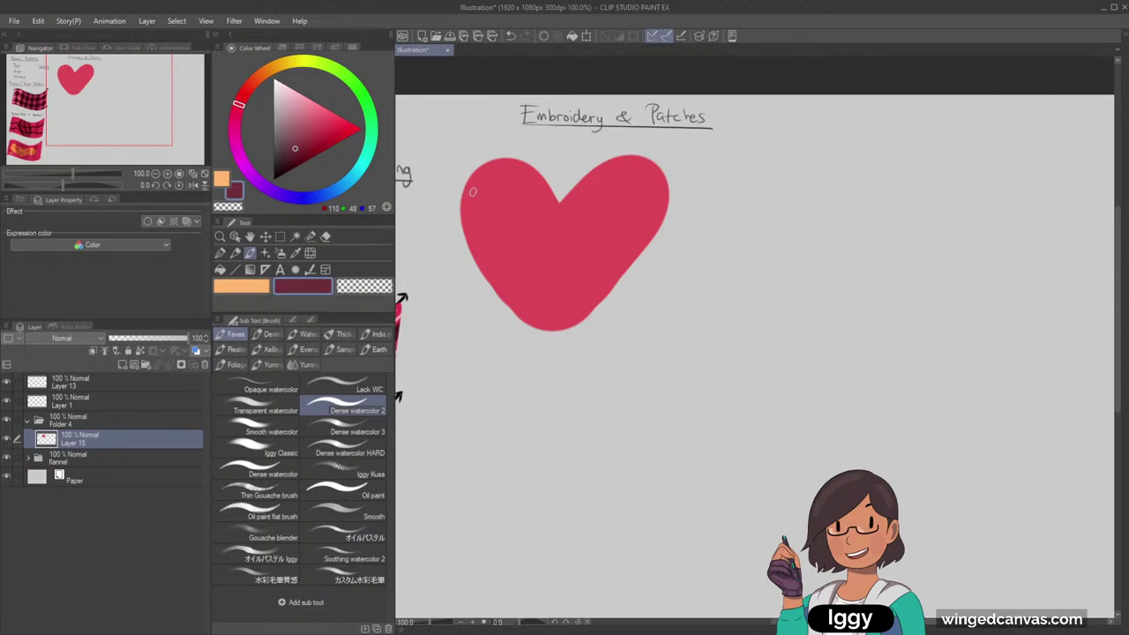
{"action": "scroll", "coordinate": [472, 190], "scroll_direction": "up", "scroll_amount": 2}
{"action": "left_click", "coordinate": [377, 432]}
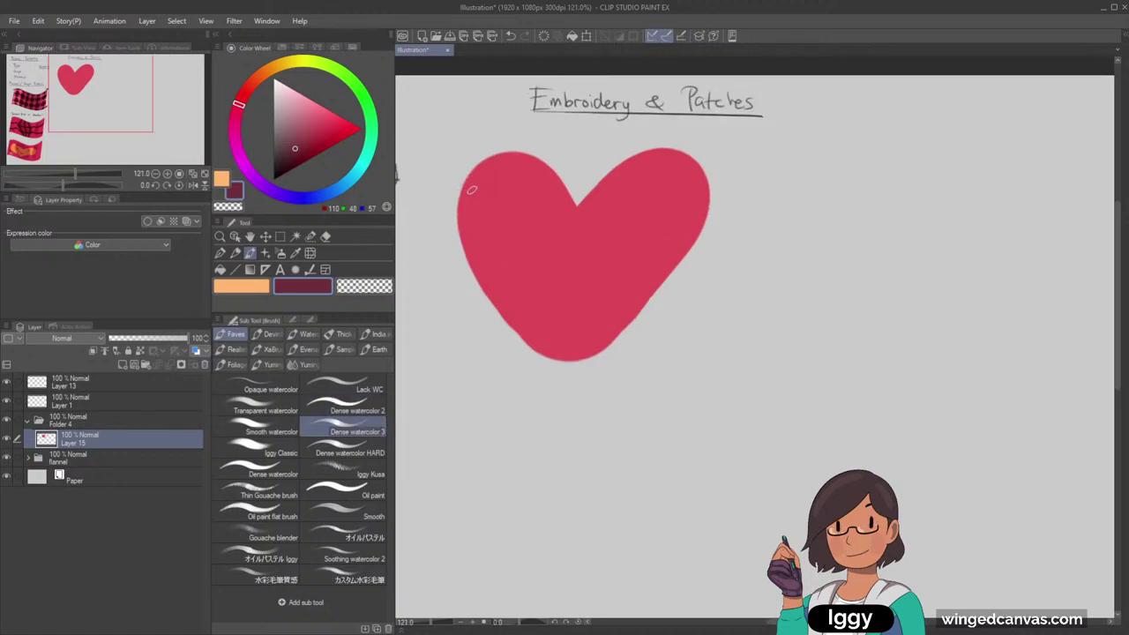
Try hatching diagonal thread strokes over the heart's left lobe, and undo them while keeping the heading's underline
{"action": "mouse_move", "coordinate": [516, 160]}
{"action": "left_mouse_down"}
{"action": "mouse_move", "coordinate": [471, 219]}
{"action": "mouse_move", "coordinate": [526, 170]}
{"action": "mouse_move", "coordinate": [474, 219]}
{"action": "mouse_move", "coordinate": [509, 176]}
{"action": "left_mouse_up"}
{"action": "left_click_drag", "start_coordinate": [476, 230], "coordinate": [531, 175]}
{"action": "mouse_move", "coordinate": [475, 243]}
{"action": "left_mouse_down"}
{"action": "mouse_move", "coordinate": [513, 191]}
{"action": "mouse_move", "coordinate": [543, 186]}
{"action": "mouse_move", "coordinate": [482, 248]}
{"action": "mouse_move", "coordinate": [514, 205]}
{"action": "mouse_move", "coordinate": [548, 187]}
{"action": "mouse_move", "coordinate": [484, 264]}
{"action": "mouse_move", "coordinate": [538, 198]}
{"action": "mouse_move", "coordinate": [559, 204]}
{"action": "mouse_move", "coordinate": [488, 267]}
{"action": "mouse_move", "coordinate": [549, 205]}
{"action": "left_mouse_up"}
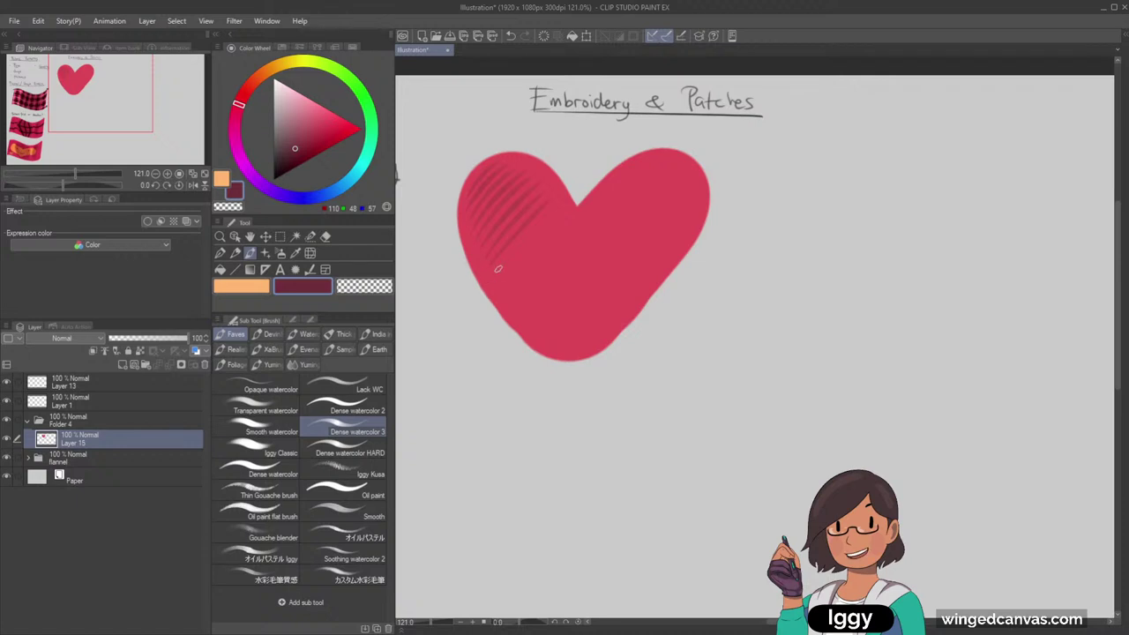
{"action": "mouse_move", "coordinate": [497, 272]}
{"action": "left_mouse_down"}
{"action": "mouse_move", "coordinate": [551, 240]}
{"action": "mouse_move", "coordinate": [500, 290]}
{"action": "mouse_move", "coordinate": [562, 221]}
{"action": "left_mouse_up"}
{"action": "key", "text": "ctrl+z"}
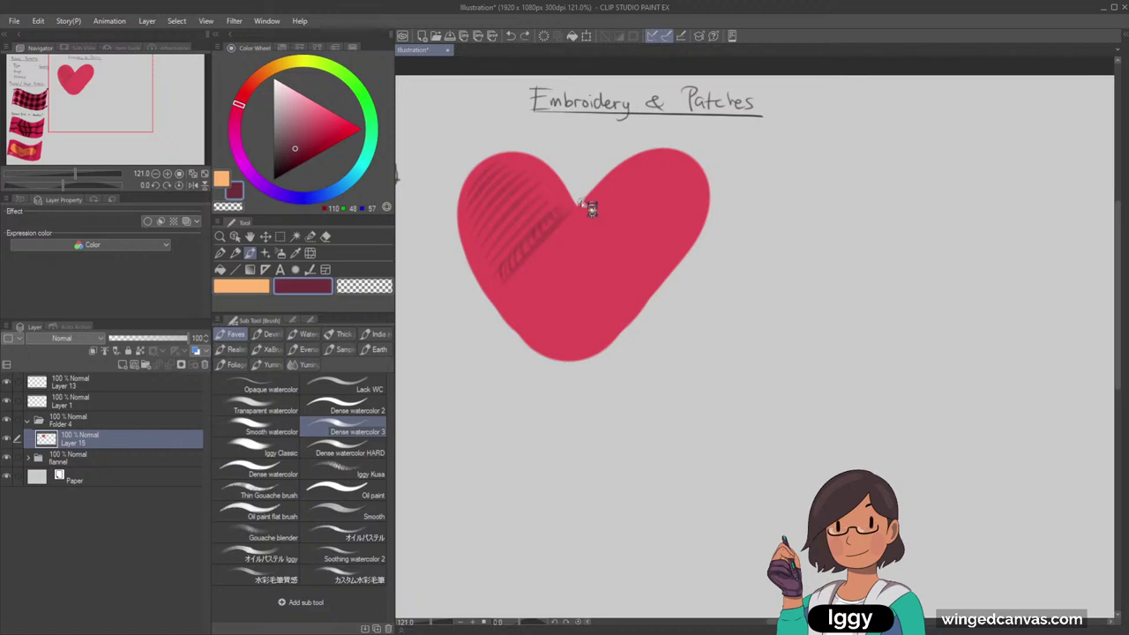
{"action": "key", "text": "ctrl+z"}
{"action": "key", "text": "ctrl+z"}
{"action": "key", "text": "ctrl+z"}
{"action": "key", "text": "ctrl+z"}
{"action": "key", "text": "ctrl+z"}
{"action": "key", "text": "ctrl+z"}
{"action": "key", "text": "ctrl+z"}
{"action": "key", "text": "ctrl+z"}
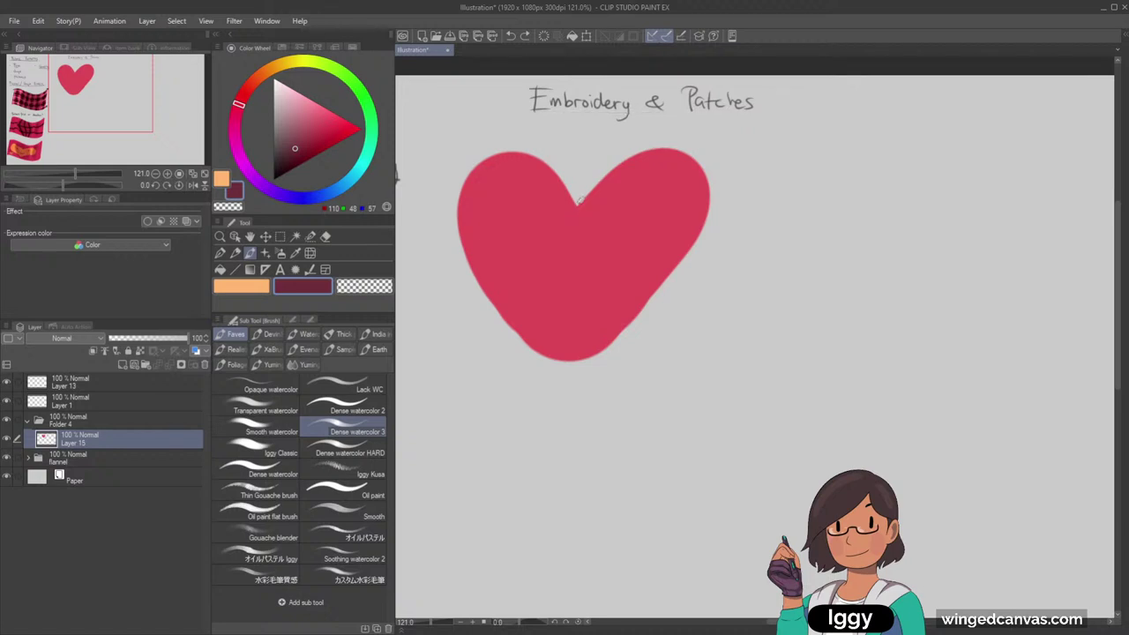
{"action": "key", "text": "ctrl+y"}
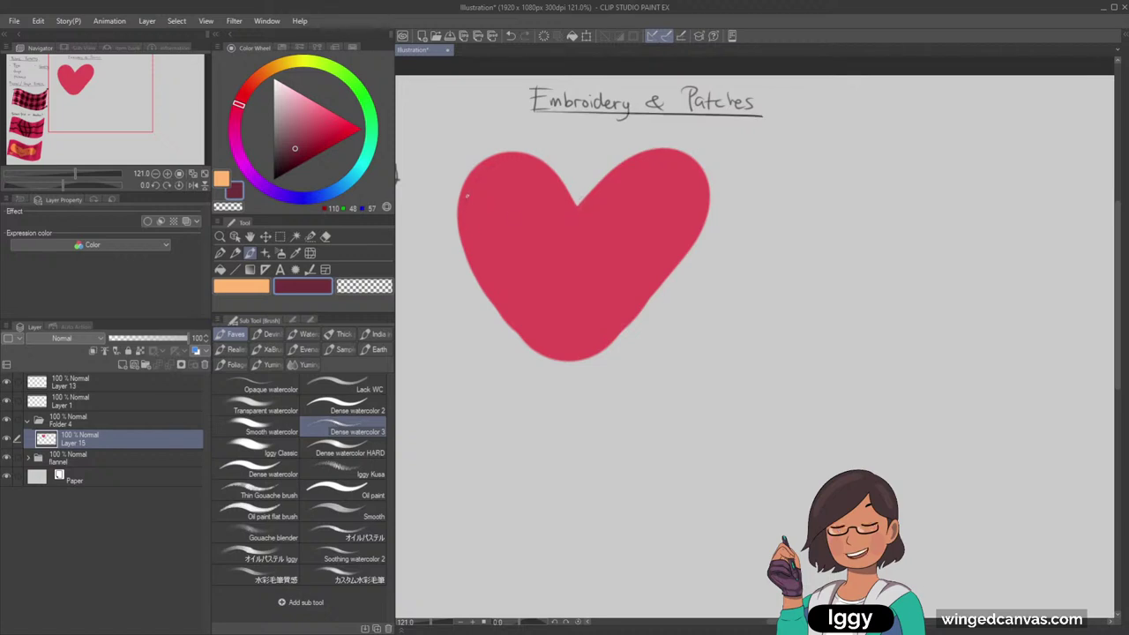
Draw a thin dark maroon line just inside the heart's edge all the way around, marking off a patch border
{"action": "left_click_drag", "start_coordinate": [467, 197], "coordinate": [465, 216]}
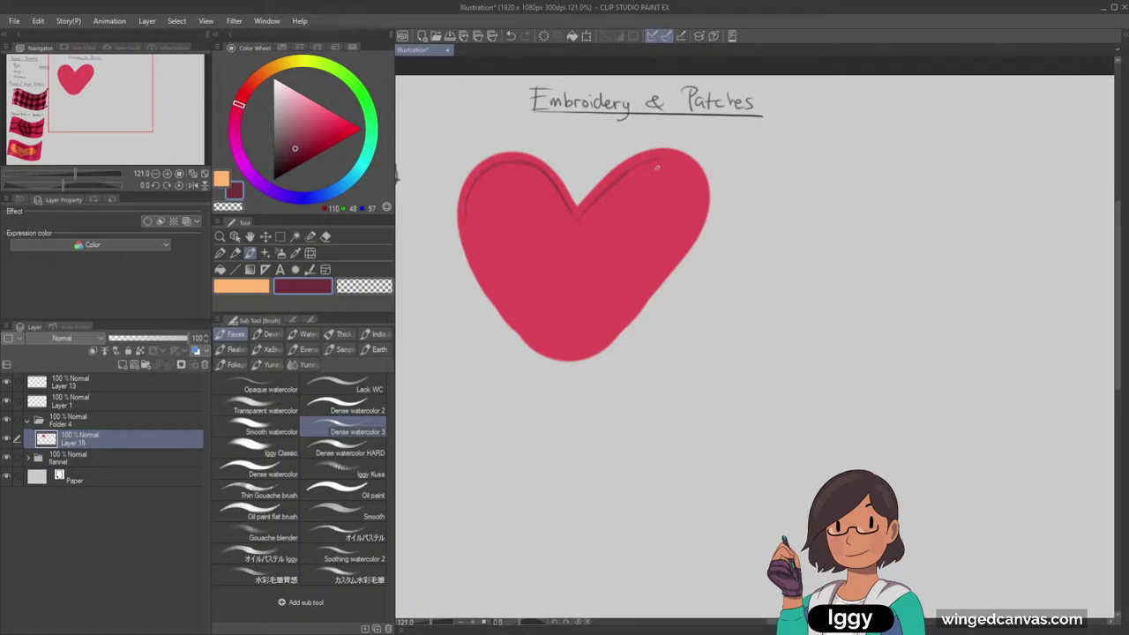
{"action": "key", "text": "ctrl+z"}
{"action": "left_click_drag", "start_coordinate": [511, 203], "coordinate": [554, 115]}
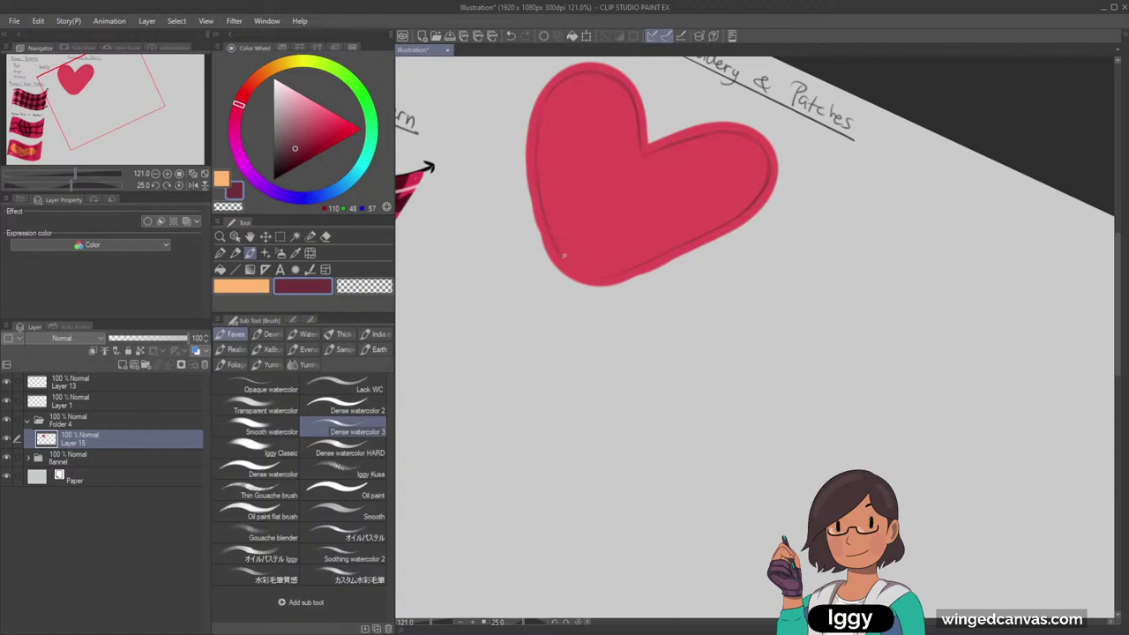
{"action": "key", "text": "ctrl+z"}
{"action": "key", "text": "minus"}
{"action": "key", "text": "minus"}
{"action": "key", "text": "minus"}
{"action": "key", "text": "minus"}
{"action": "key", "text": "minus"}
{"action": "key", "text": "minus"}
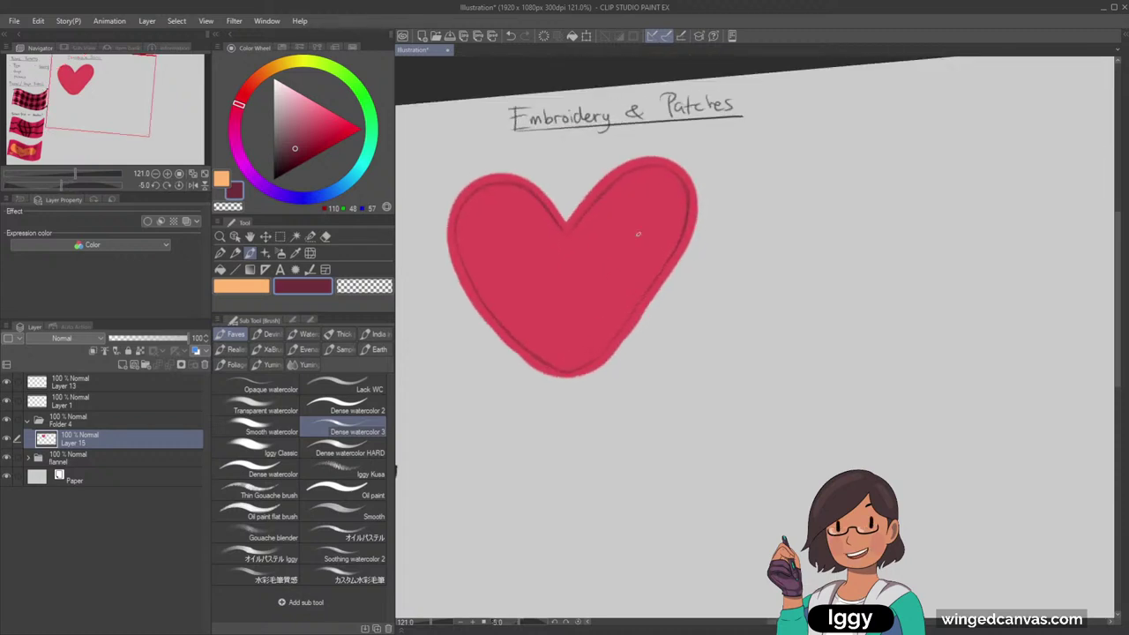
{"action": "key", "text": "asciicircum"}
{"action": "key", "text": "asciicircum"}
{"action": "key", "text": "minus"}
{"action": "key", "text": "minus"}
{"action": "key", "text": "asciicircum"}
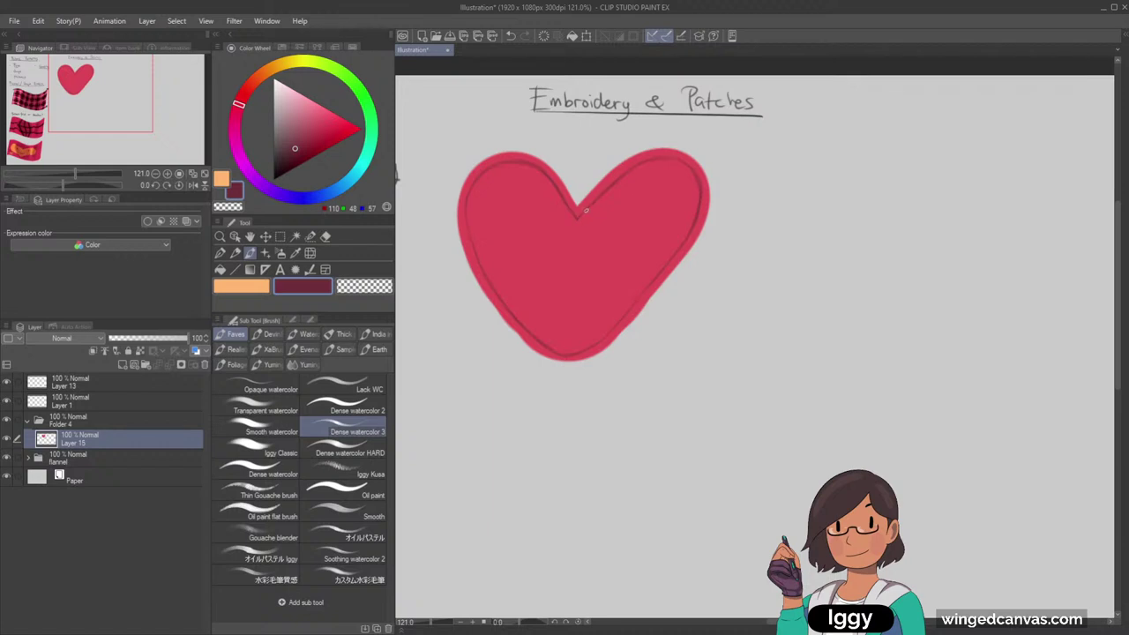
Try short dark maroon stitch strokes across the left side of the heart's border
{"action": "scroll", "coordinate": [702, 126], "scroll_direction": "down", "scroll_amount": 3}
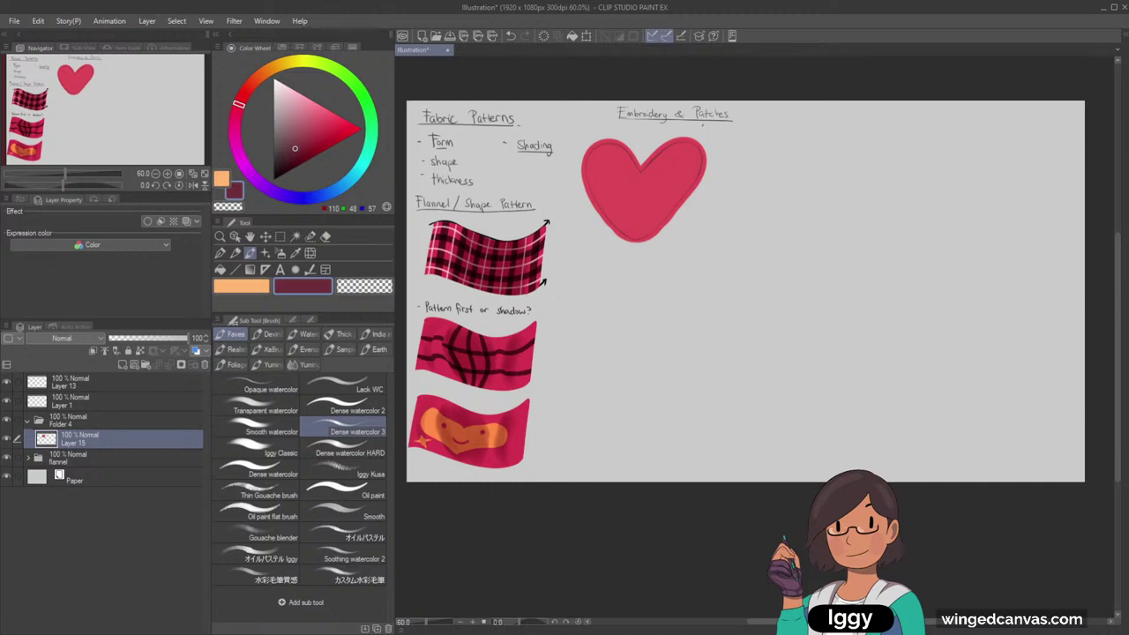
{"action": "scroll", "coordinate": [752, 142], "scroll_direction": "up", "scroll_amount": 3}
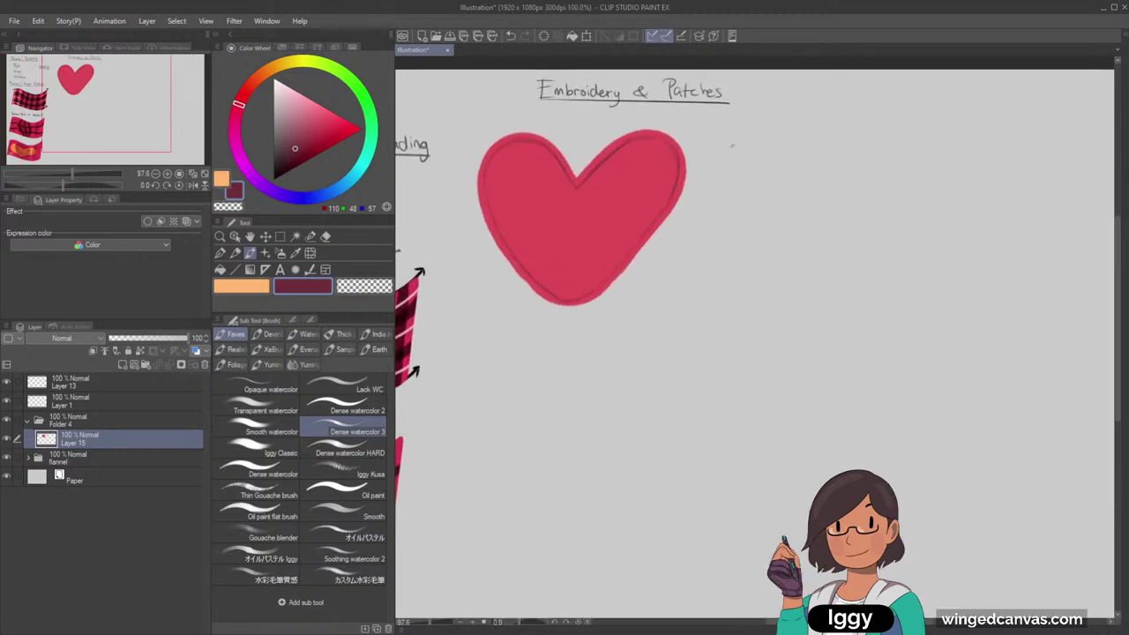
{"action": "left_click_drag", "start_coordinate": [119, 99], "coordinate": [112, 98]}
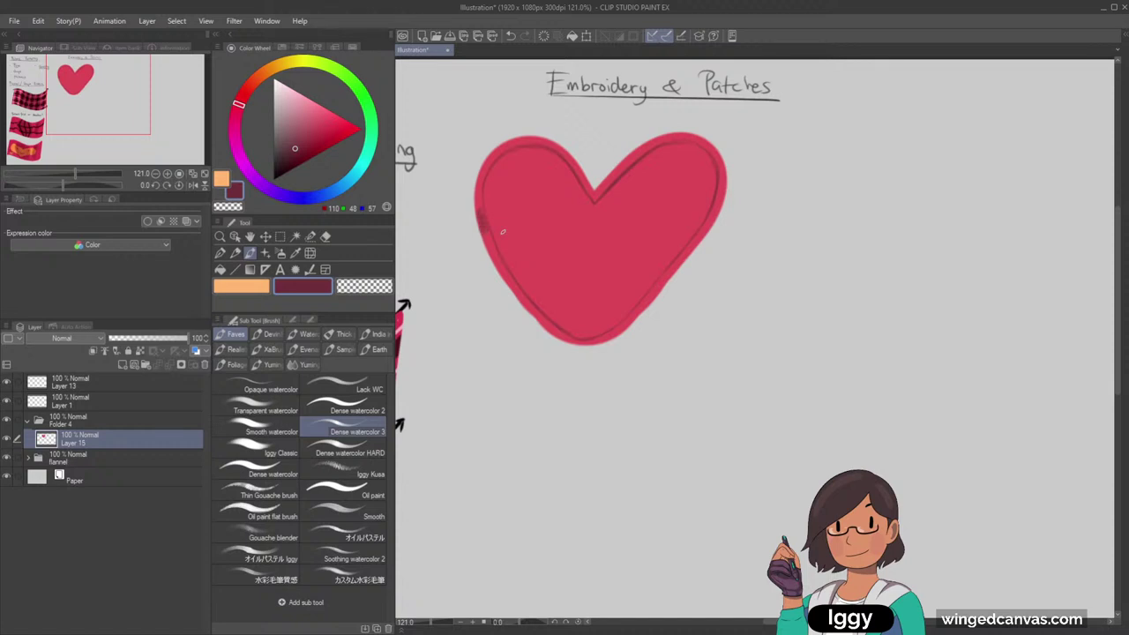
{"action": "key", "text": "ctrl+z"}
{"action": "scroll", "coordinate": [538, 228], "scroll_direction": "down", "scroll_amount": 2}
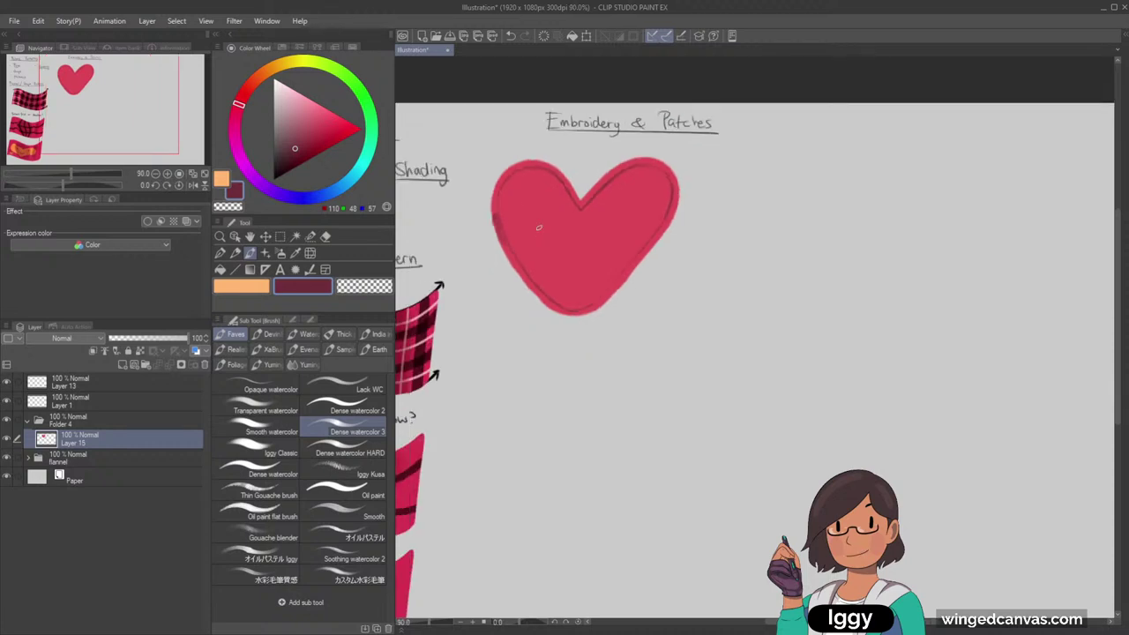
{"action": "scroll", "coordinate": [538, 228], "scroll_direction": "up", "scroll_amount": 1}
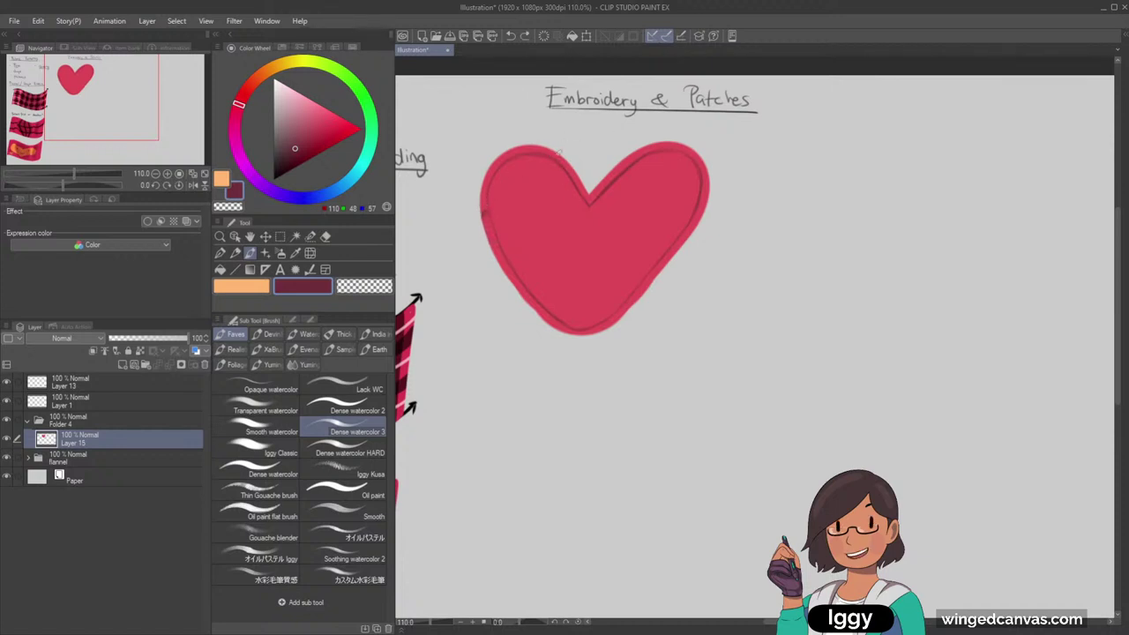
Shade the heart's border with short strokes of a darker crimson, RGB 160, 45, 57, around the left lobe and lower sides
{"action": "left_click", "coordinate": [558, 157], "text": "alt"}
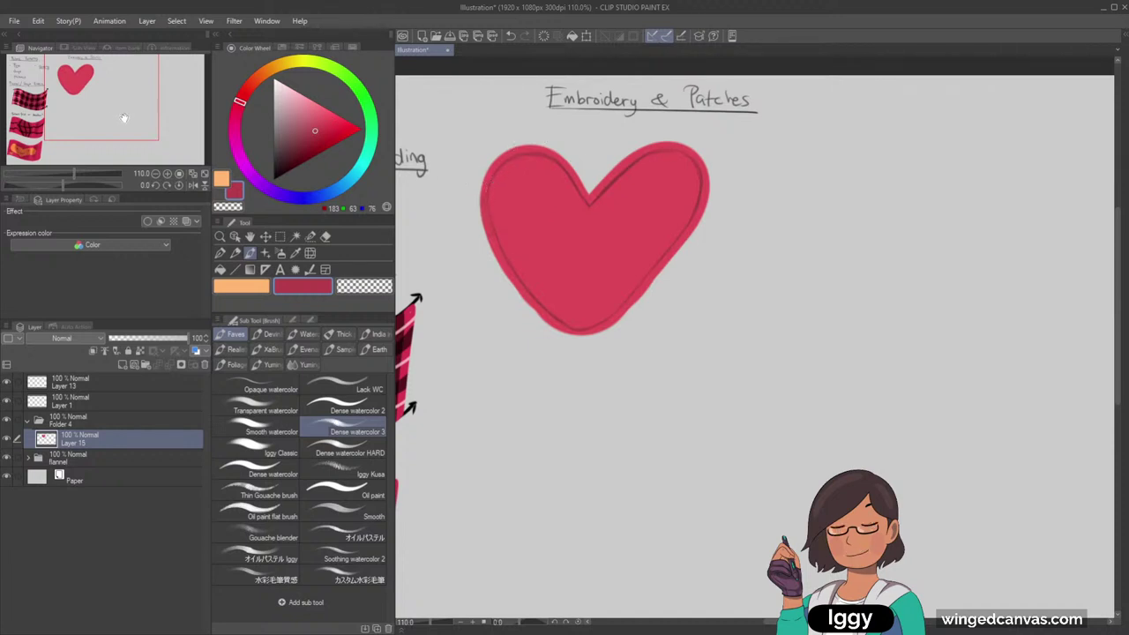
{"action": "mouse_move", "coordinate": [110, 130]}
{"action": "left_mouse_down"}
{"action": "mouse_move", "coordinate": [73, 157]}
{"action": "mouse_move", "coordinate": [113, 108]}
{"action": "left_mouse_up"}
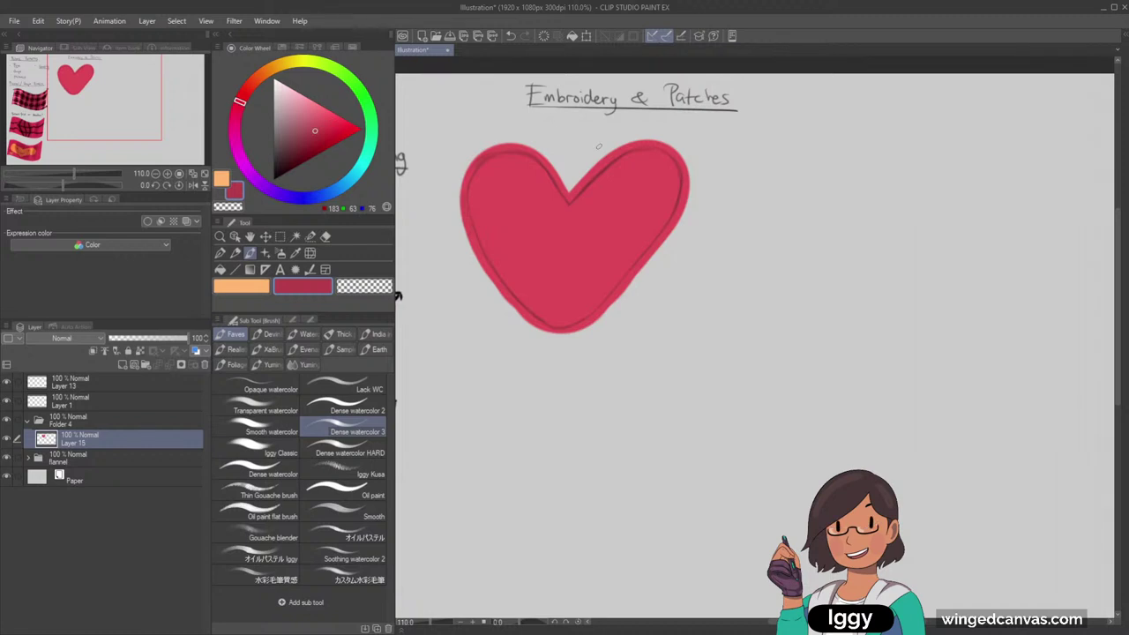
{"action": "left_click", "coordinate": [314, 138]}
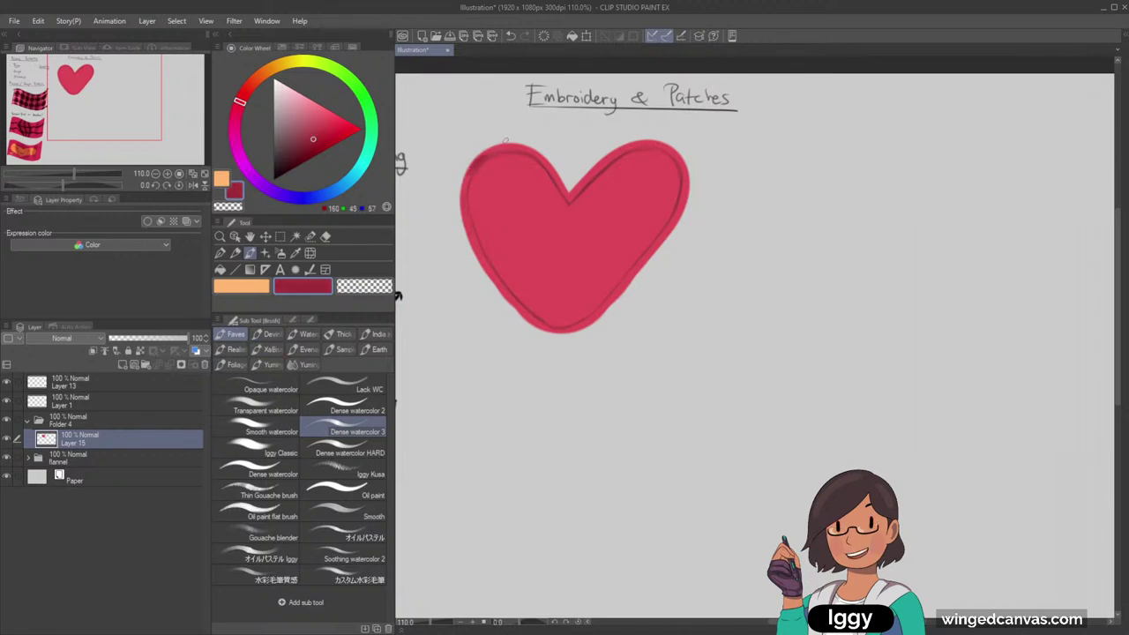
{"action": "mouse_move", "coordinate": [465, 208]}
{"action": "left_mouse_down"}
{"action": "mouse_move", "coordinate": [476, 249]}
{"action": "mouse_move", "coordinate": [470, 222]}
{"action": "left_mouse_up"}
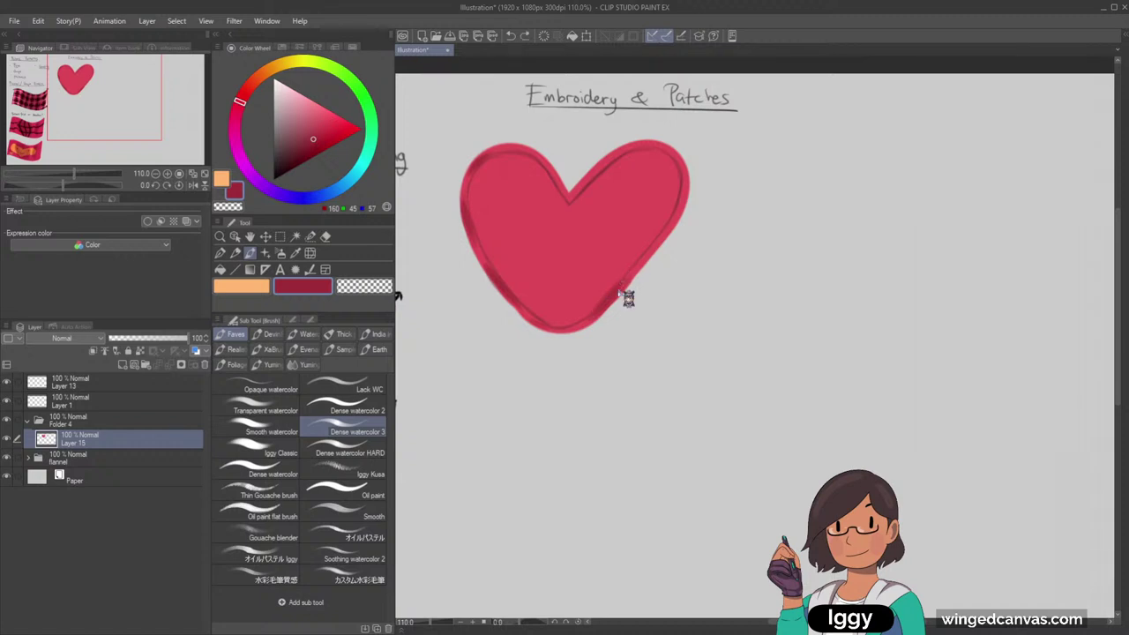
{"action": "key", "text": "ctrl+z"}
{"action": "left_click_drag", "start_coordinate": [603, 306], "coordinate": [608, 294]}
Paint a curved dark crimson shape beside the heart and add a pale pink highlight band across it with jagged edges
{"action": "mouse_move", "coordinate": [746, 190]}
{"action": "left_mouse_down"}
{"action": "mouse_move", "coordinate": [711, 324]}
{"action": "mouse_move", "coordinate": [809, 250]}
{"action": "mouse_move", "coordinate": [716, 246]}
{"action": "mouse_move", "coordinate": [748, 221]}
{"action": "mouse_move", "coordinate": [759, 224]}
{"action": "mouse_move", "coordinate": [708, 311]}
{"action": "left_mouse_up"}
{"action": "mouse_move", "coordinate": [783, 201]}
{"action": "left_mouse_down"}
{"action": "mouse_move", "coordinate": [722, 293]}
{"action": "mouse_move", "coordinate": [771, 244]}
{"action": "left_mouse_up"}
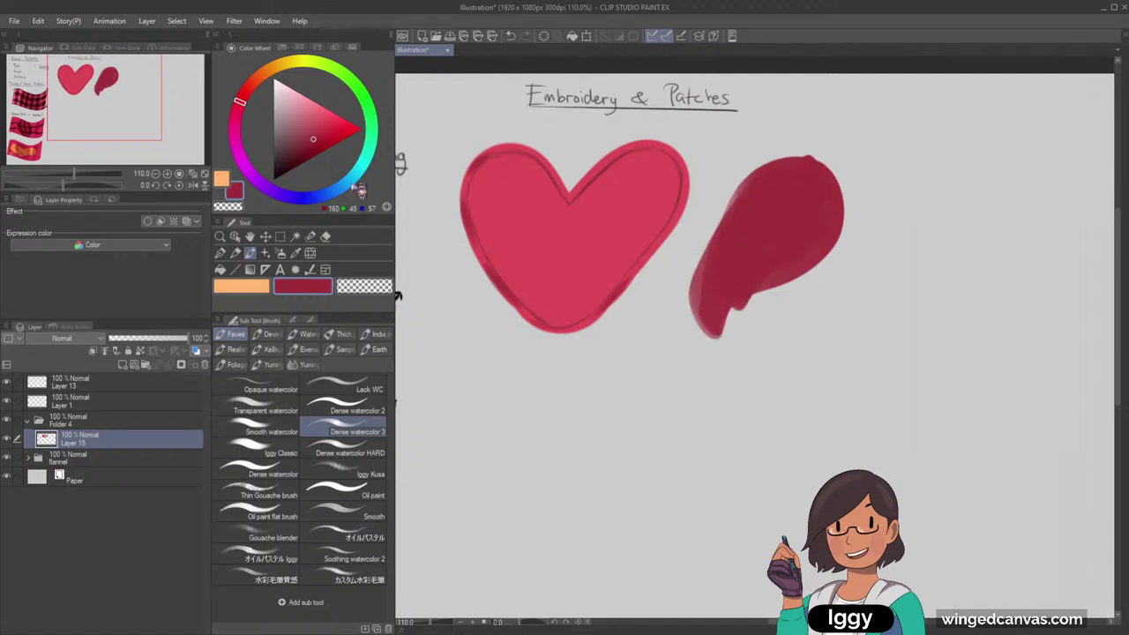
{"action": "left_click", "coordinate": [300, 92]}
{"action": "mouse_move", "coordinate": [741, 204]}
{"action": "left_mouse_down"}
{"action": "mouse_move", "coordinate": [730, 247]}
{"action": "mouse_move", "coordinate": [760, 207]}
{"action": "mouse_move", "coordinate": [763, 249]}
{"action": "mouse_move", "coordinate": [803, 234]}
{"action": "mouse_move", "coordinate": [777, 202]}
{"action": "mouse_move", "coordinate": [808, 197]}
{"action": "mouse_move", "coordinate": [728, 251]}
{"action": "mouse_move", "coordinate": [750, 239]}
{"action": "mouse_move", "coordinate": [767, 259]}
{"action": "mouse_move", "coordinate": [743, 268]}
{"action": "mouse_move", "coordinate": [765, 253]}
{"action": "mouse_move", "coordinate": [734, 257]}
{"action": "mouse_move", "coordinate": [805, 253]}
{"action": "mouse_move", "coordinate": [716, 265]}
{"action": "mouse_move", "coordinate": [753, 244]}
{"action": "mouse_move", "coordinate": [777, 193]}
{"action": "mouse_move", "coordinate": [766, 189]}
{"action": "mouse_move", "coordinate": [729, 265]}
{"action": "left_mouse_up"}
{"action": "left_click", "coordinate": [779, 183], "text": "alt"}
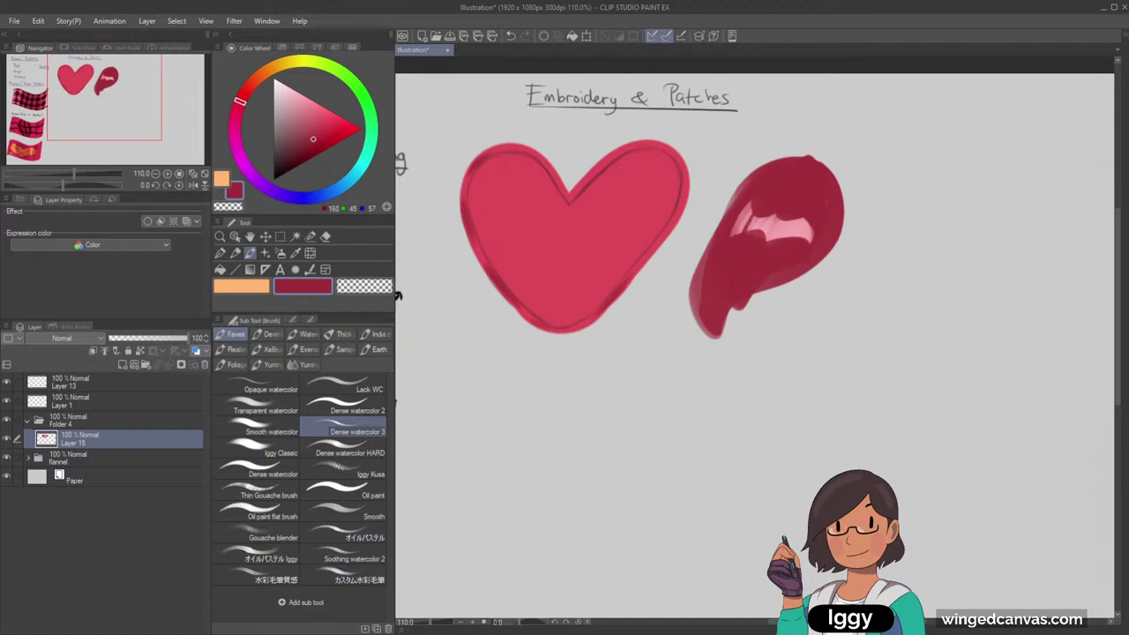
Erase the whole curved crimson shading sample beside the heart
{"action": "left_click_drag", "start_coordinate": [765, 212], "coordinate": [757, 231]}
{"action": "left_click", "coordinate": [326, 236]}
{"action": "mouse_move", "coordinate": [740, 321]}
{"action": "left_mouse_down"}
{"action": "mouse_move", "coordinate": [726, 323]}
{"action": "mouse_move", "coordinate": [839, 184]}
{"action": "left_mouse_up"}
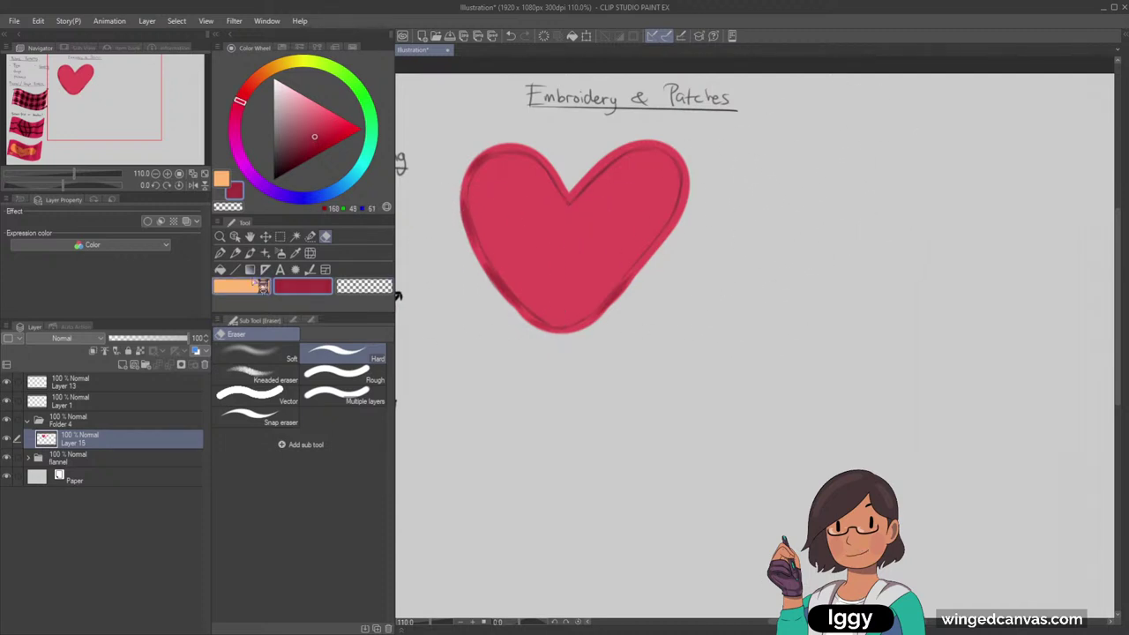
Shade the heart's lobes and lower tip with a slightly darker red, RGB 201, 63, 76, leaving a lighter band across the middle
{"action": "left_click", "coordinate": [250, 253]}
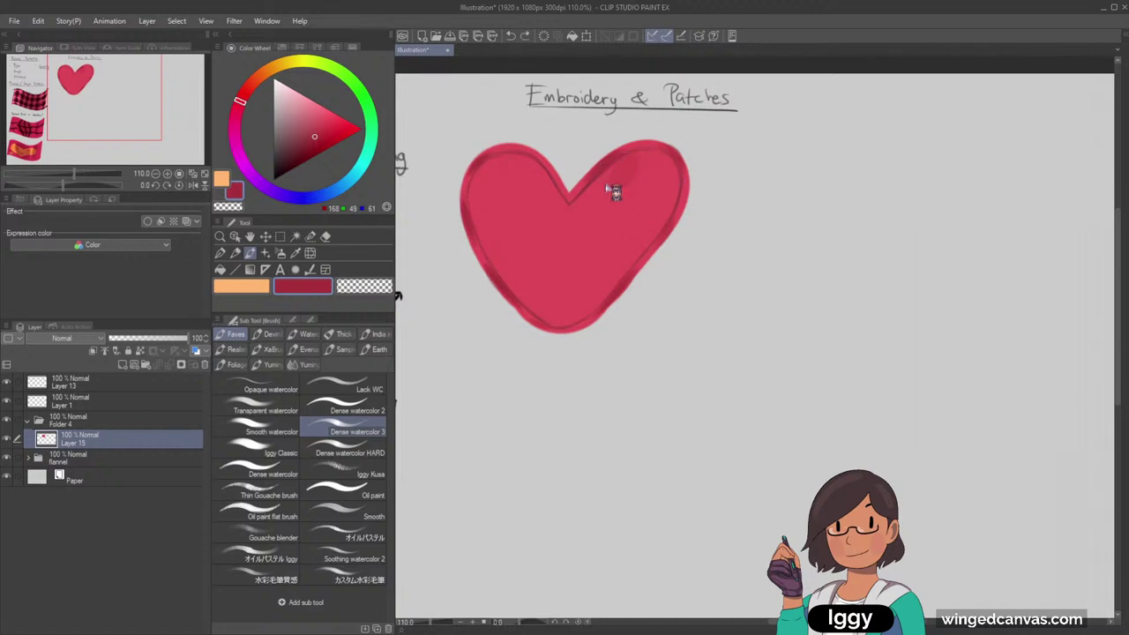
{"action": "left_click_drag", "start_coordinate": [626, 175], "coordinate": [604, 194]}
{"action": "left_click", "coordinate": [633, 171], "text": "alt"}
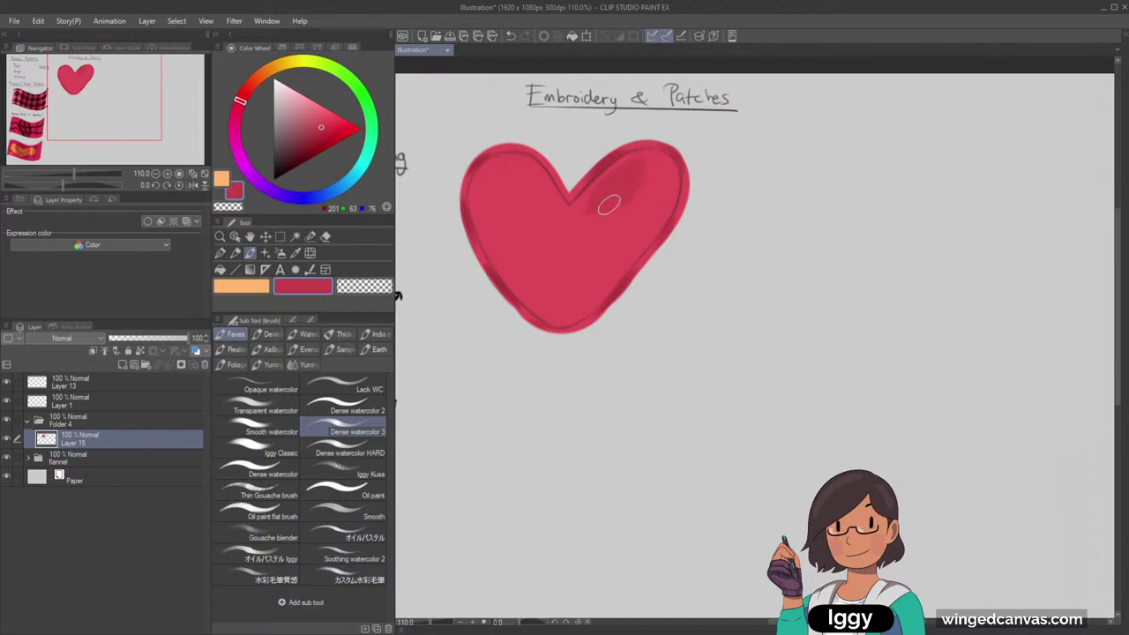
{"action": "left_click_drag", "start_coordinate": [609, 204], "coordinate": [650, 222]}
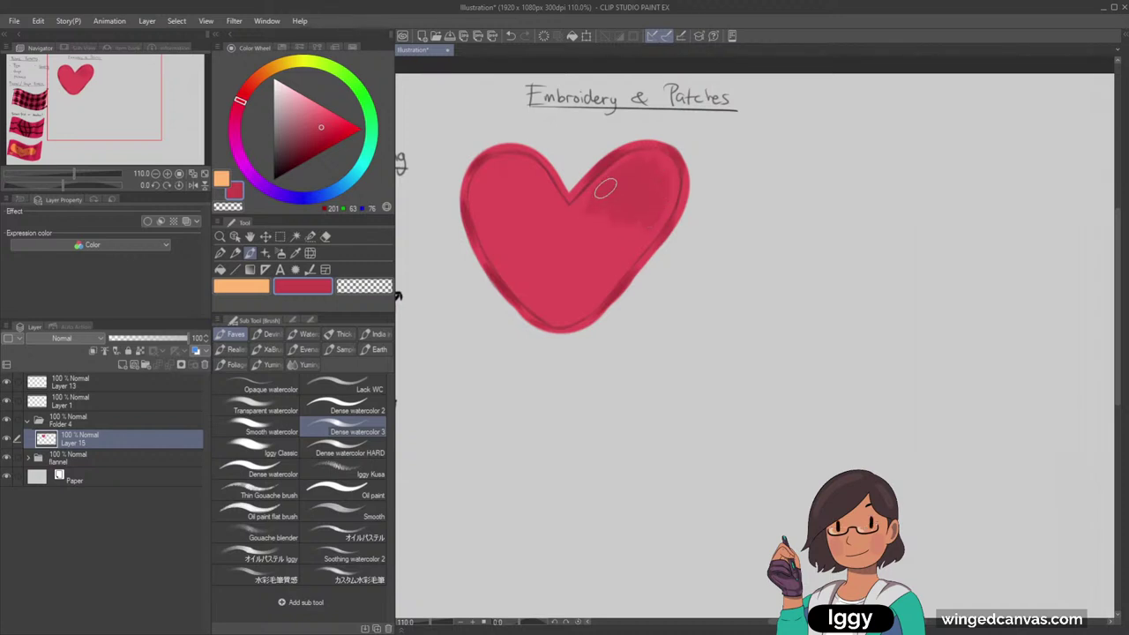
{"action": "mouse_move", "coordinate": [567, 251]}
{"action": "left_mouse_down"}
{"action": "mouse_move", "coordinate": [573, 272]}
{"action": "mouse_move", "coordinate": [616, 268]}
{"action": "mouse_move", "coordinate": [579, 276]}
{"action": "left_mouse_up"}
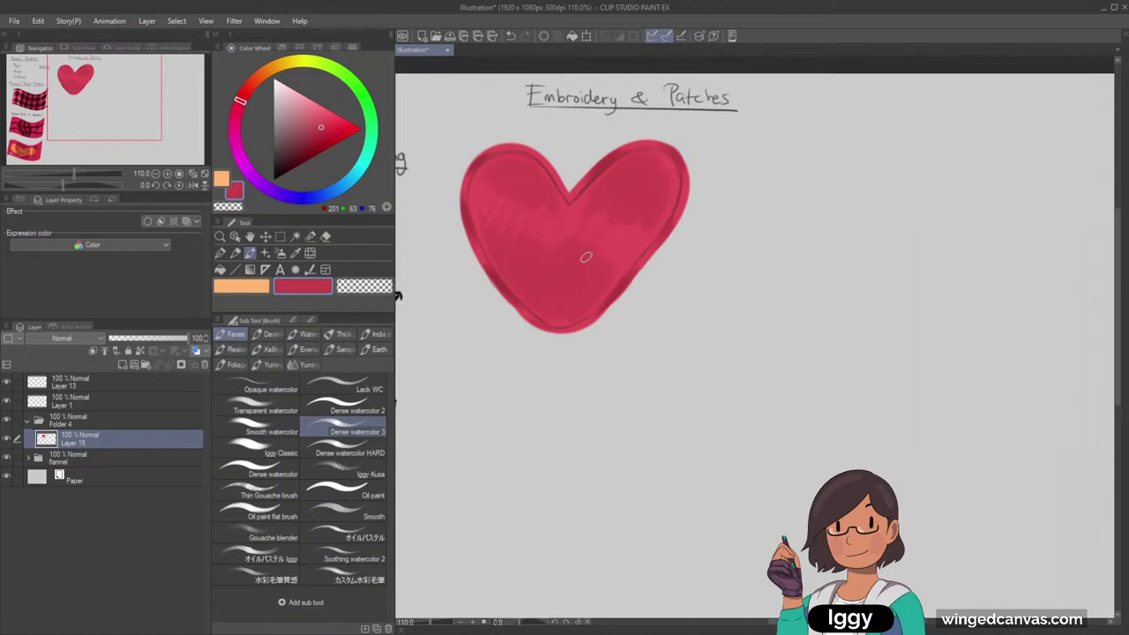
Sample a dark crimson from the heart's outline and darken the border along the right lobe's inner edge beside the notch
{"action": "scroll", "coordinate": [653, 218], "scroll_direction": "down", "scroll_amount": 2}
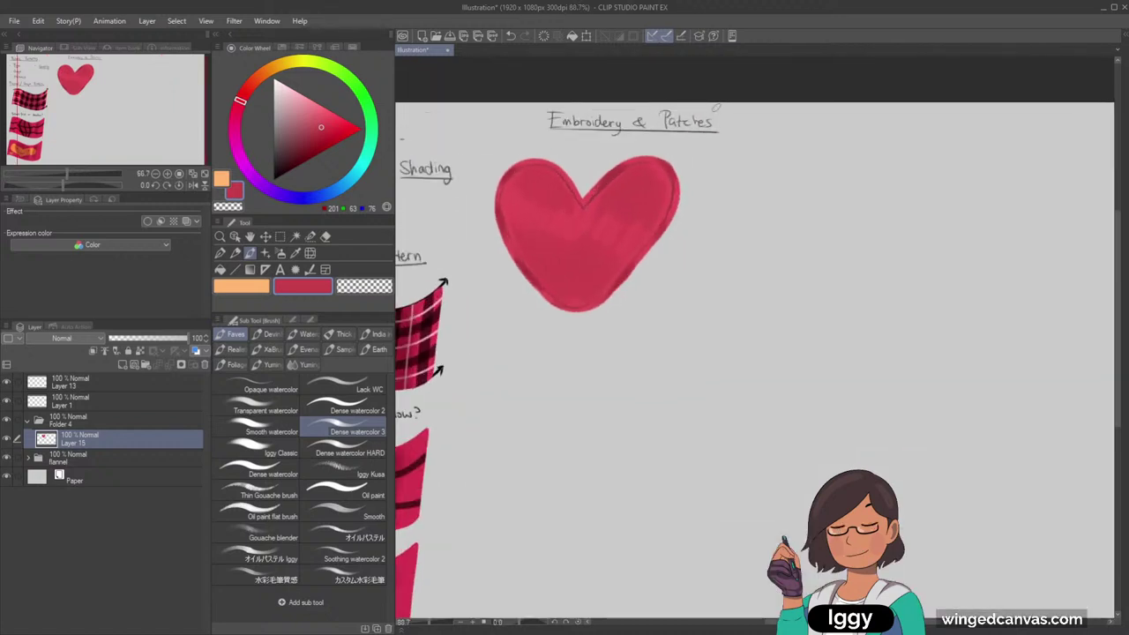
{"action": "left_click", "coordinate": [599, 231], "text": "alt"}
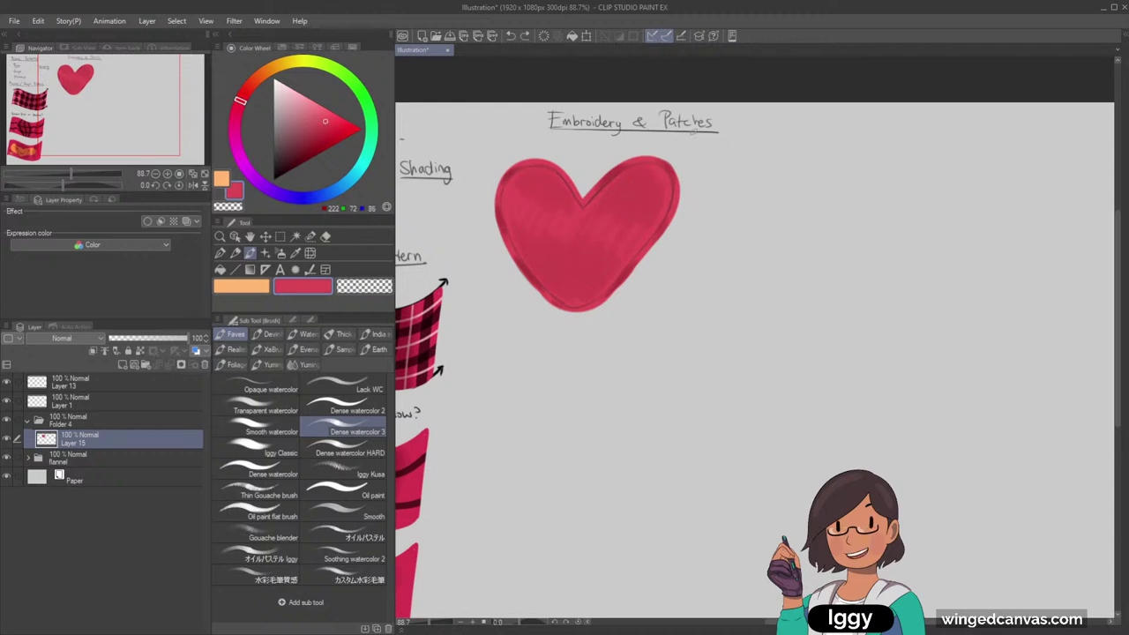
{"action": "scroll", "coordinate": [676, 242], "scroll_direction": "down", "scroll_amount": 4}
{"action": "scroll", "coordinate": [672, 220], "scroll_direction": "up", "scroll_amount": 2}
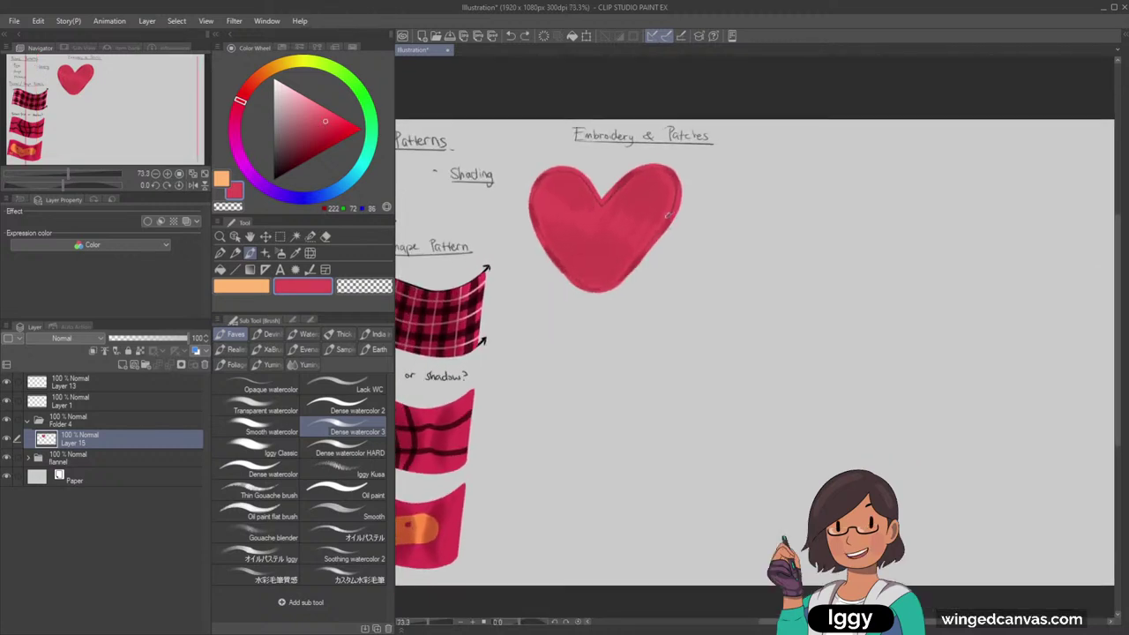
{"action": "scroll", "coordinate": [688, 179], "scroll_direction": "down", "scroll_amount": 3}
{"action": "scroll", "coordinate": [722, 132], "scroll_direction": "up", "scroll_amount": 4}
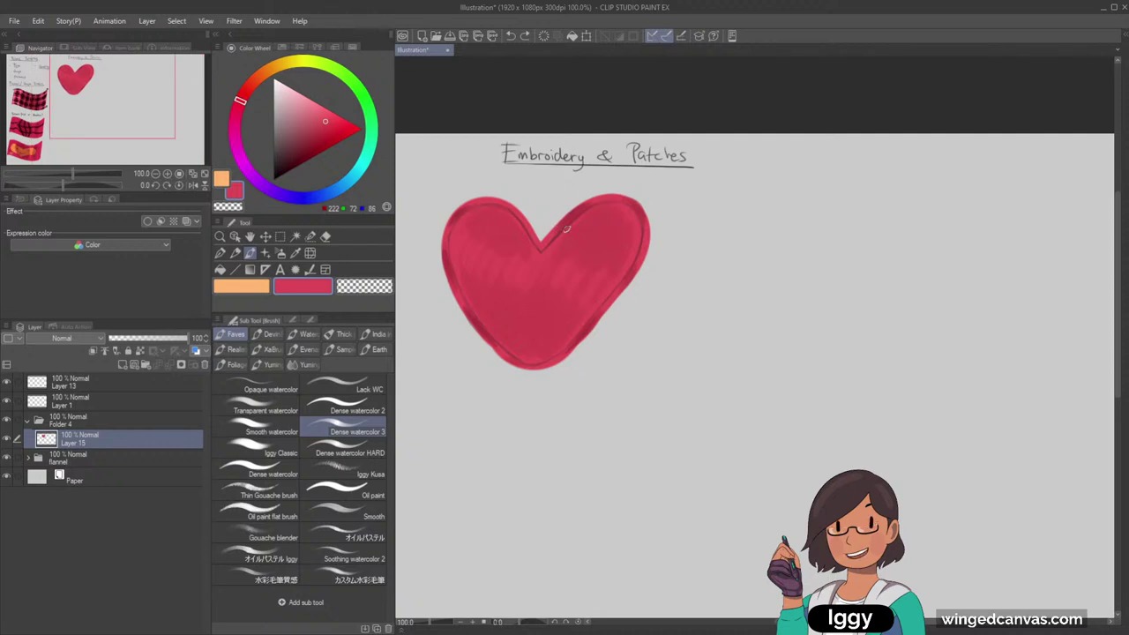
{"action": "left_click", "coordinate": [569, 227], "text": "alt"}
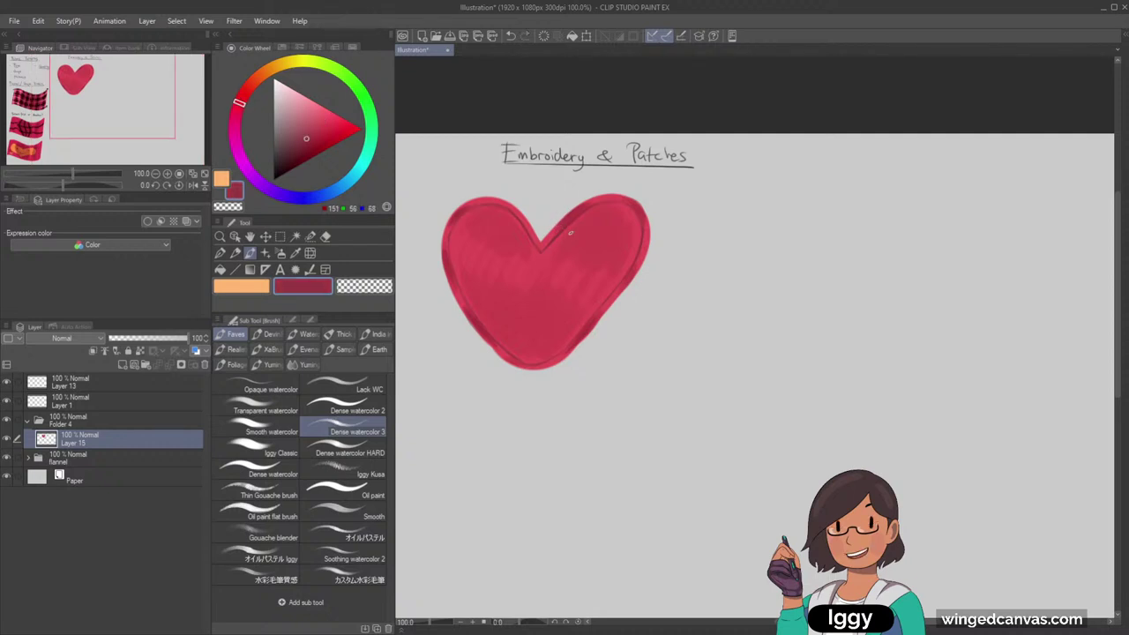
{"action": "left_click", "coordinate": [576, 234], "text": "alt"}
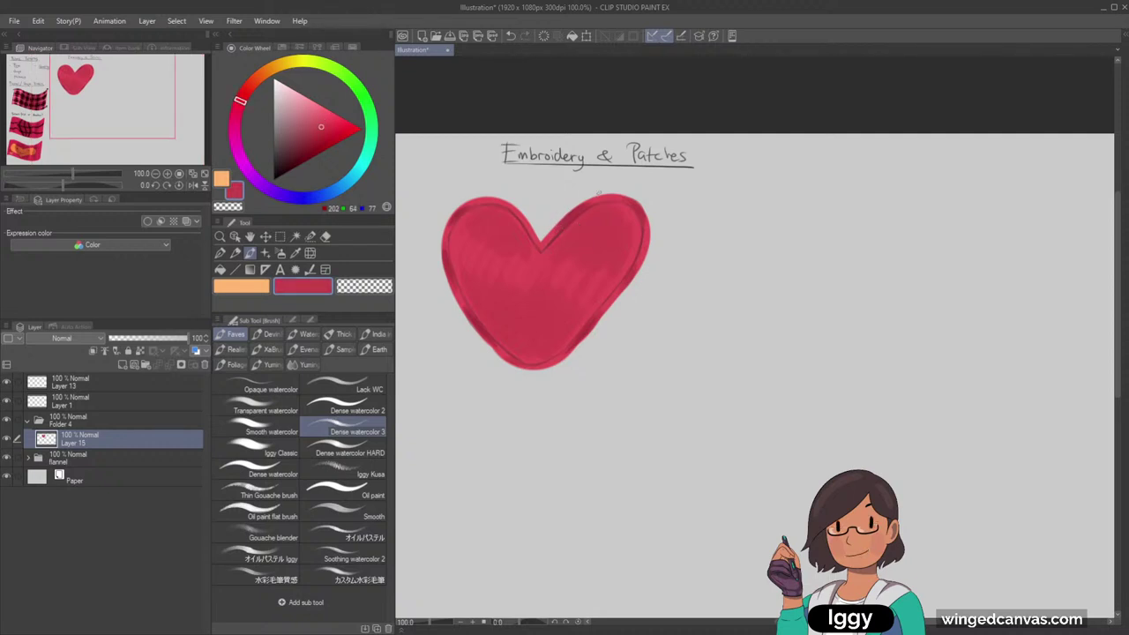
Select only the heart with a rectangular selection and scale it down beneath the heading
{"action": "key", "text": "ctrl+t"}
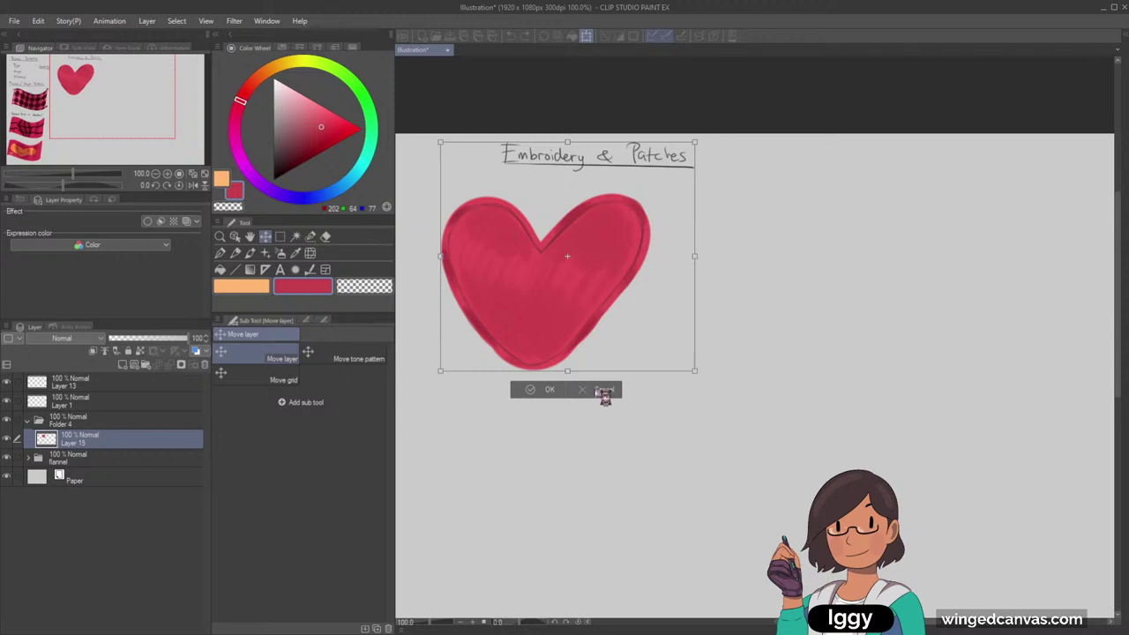
{"action": "left_click", "coordinate": [604, 390]}
{"action": "key", "text": "m"}
{"action": "left_click_drag", "start_coordinate": [431, 187], "coordinate": [602, 346]}
{"action": "key", "text": "ctrl+t"}
{"action": "left_click_drag", "start_coordinate": [552, 311], "coordinate": [558, 341]}
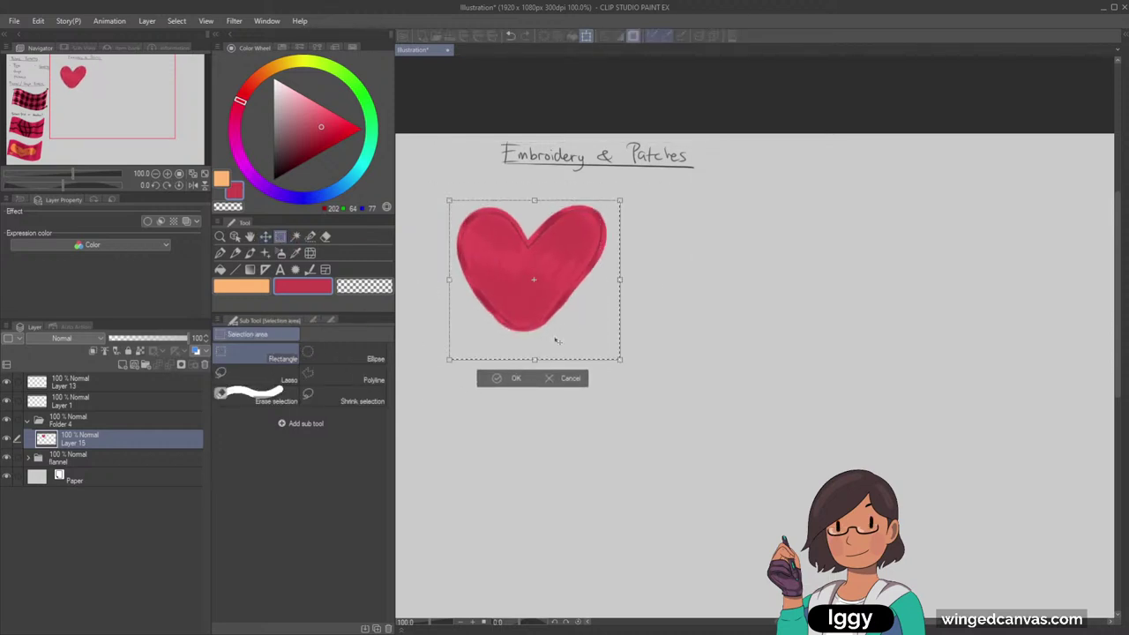
{"action": "left_click", "coordinate": [516, 376]}
Paint diagonal thread-like strokes in dark crimson, RGB 168, 48, 61, over the heart's lobes and lower half, keeping the middle band lighter
{"action": "scroll", "coordinate": [516, 377], "scroll_direction": "up", "scroll_amount": 2}
{"action": "right_click", "coordinate": [469, 293]}
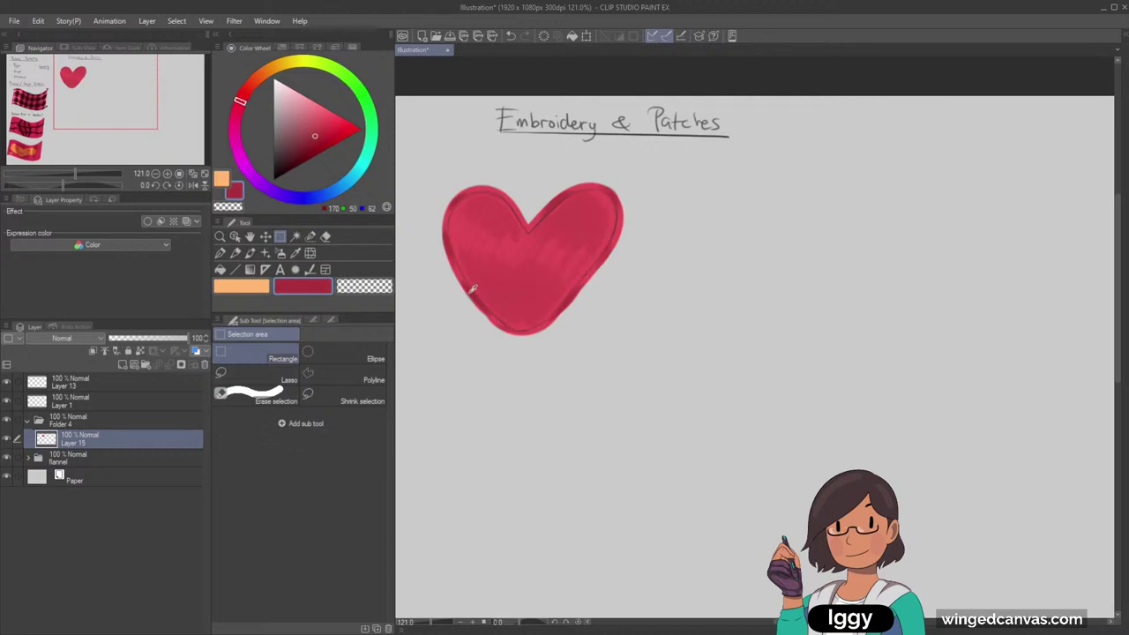
{"action": "left_click", "coordinate": [251, 254]}
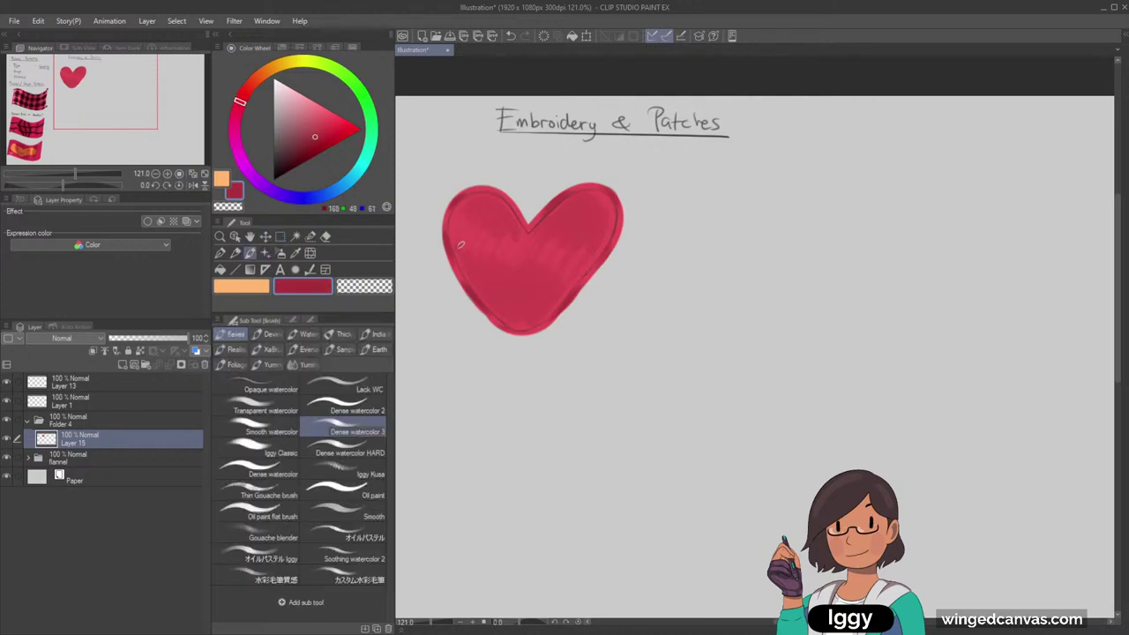
{"action": "right_click", "coordinate": [464, 264]}
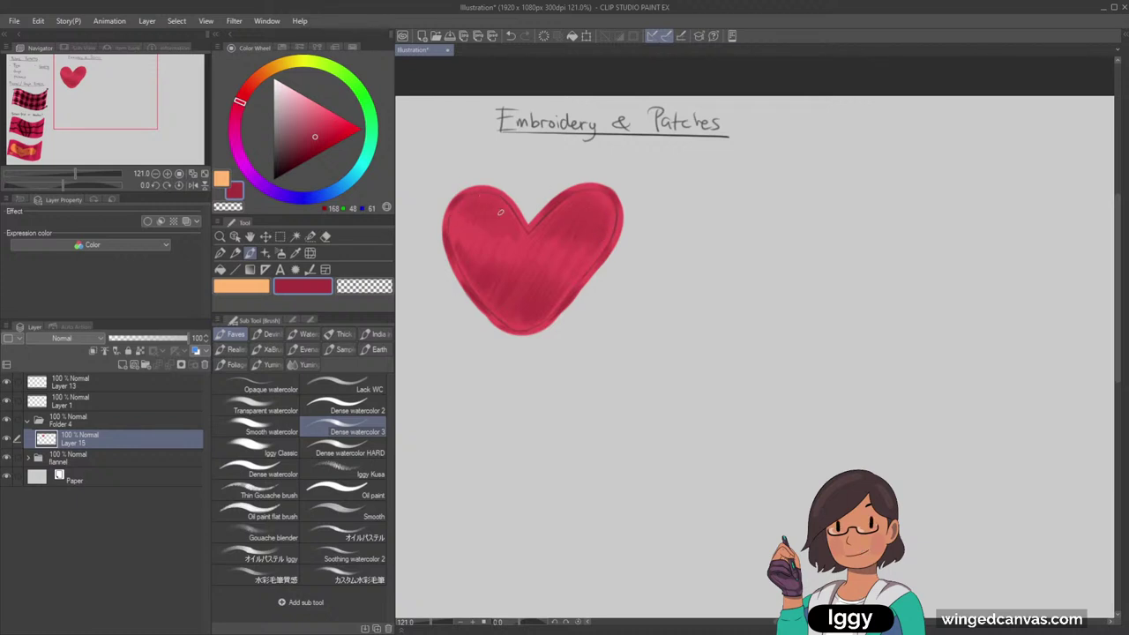
{"action": "scroll", "coordinate": [585, 161], "scroll_direction": "down", "scroll_amount": 6}
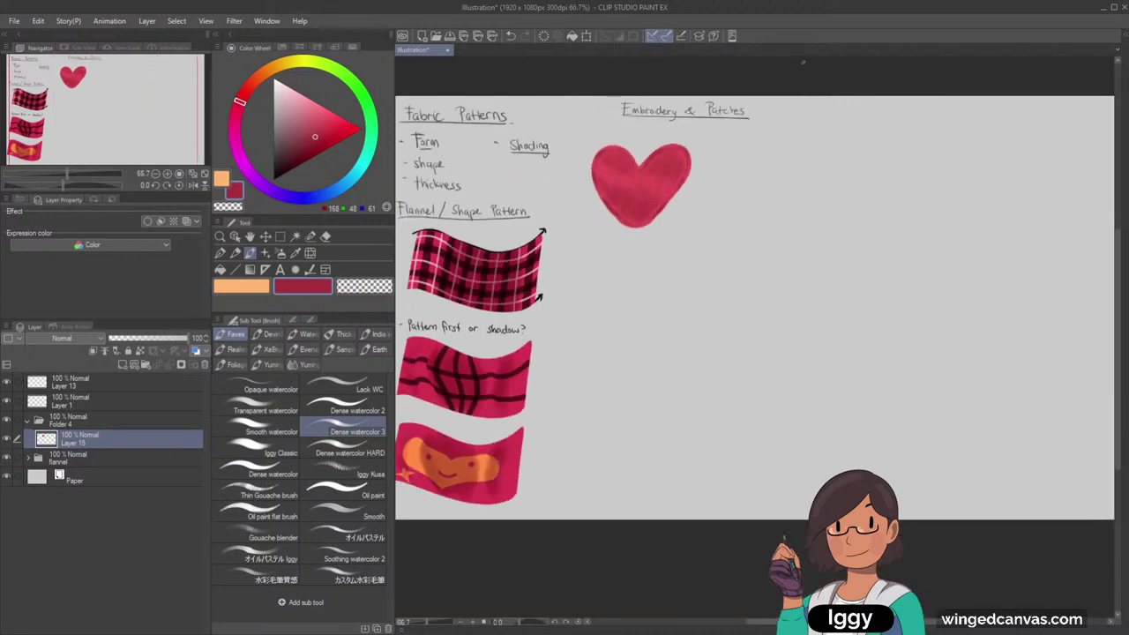
{"action": "scroll", "coordinate": [586, 161], "scroll_direction": "up", "scroll_amount": 5}
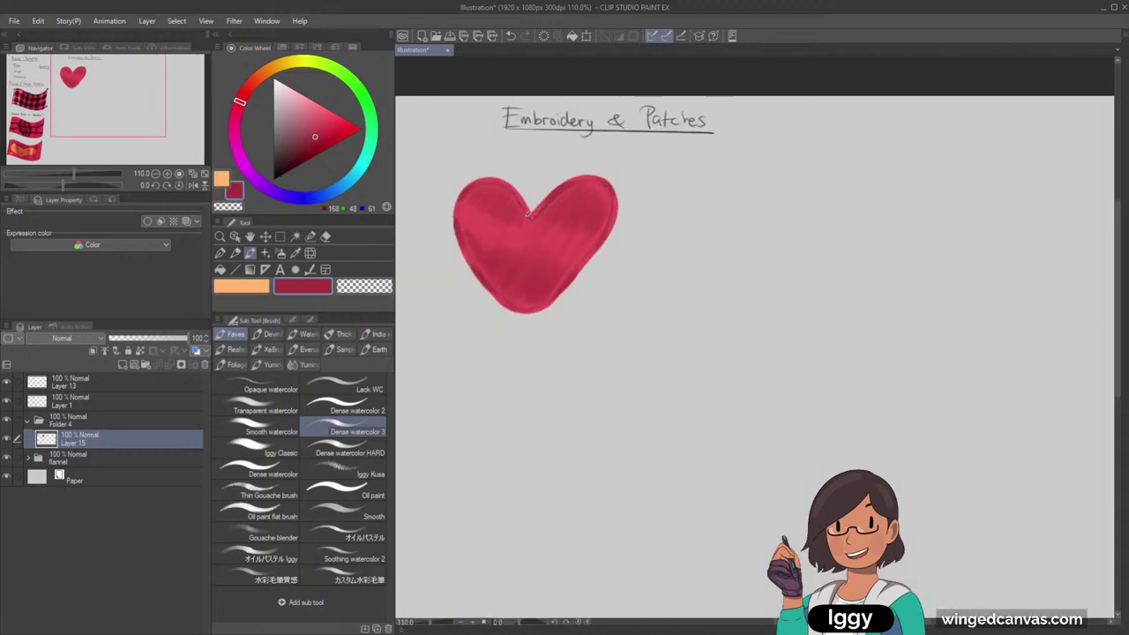
Add finer diagonal thread lines in a sampled maroon, RGB 140, 54, 65, over the lobes and short stitches on the right border
{"action": "scroll", "coordinate": [528, 214], "scroll_direction": "up", "scroll_amount": 1}
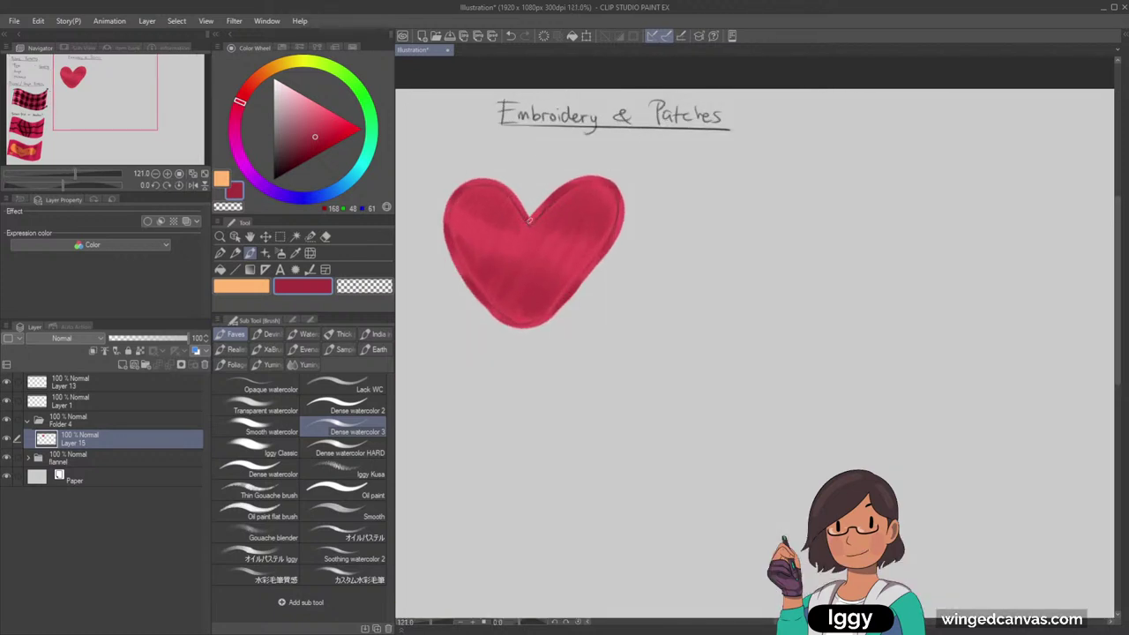
{"action": "scroll", "coordinate": [530, 220], "scroll_direction": "up", "scroll_amount": 1}
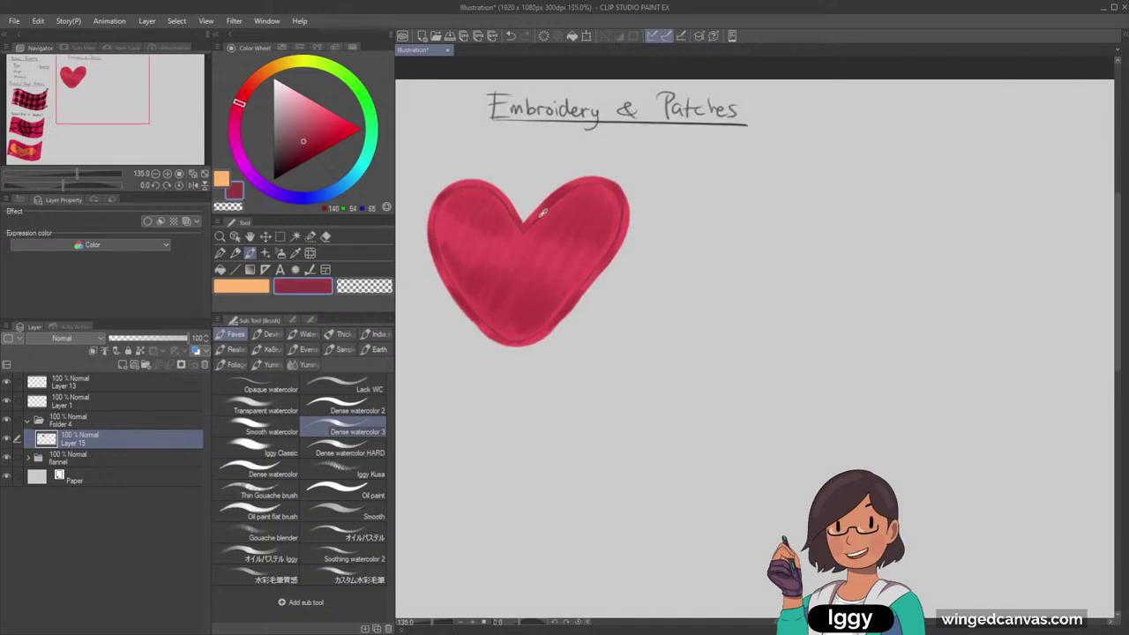
{"action": "scroll", "coordinate": [540, 214], "scroll_direction": "up", "scroll_amount": 1}
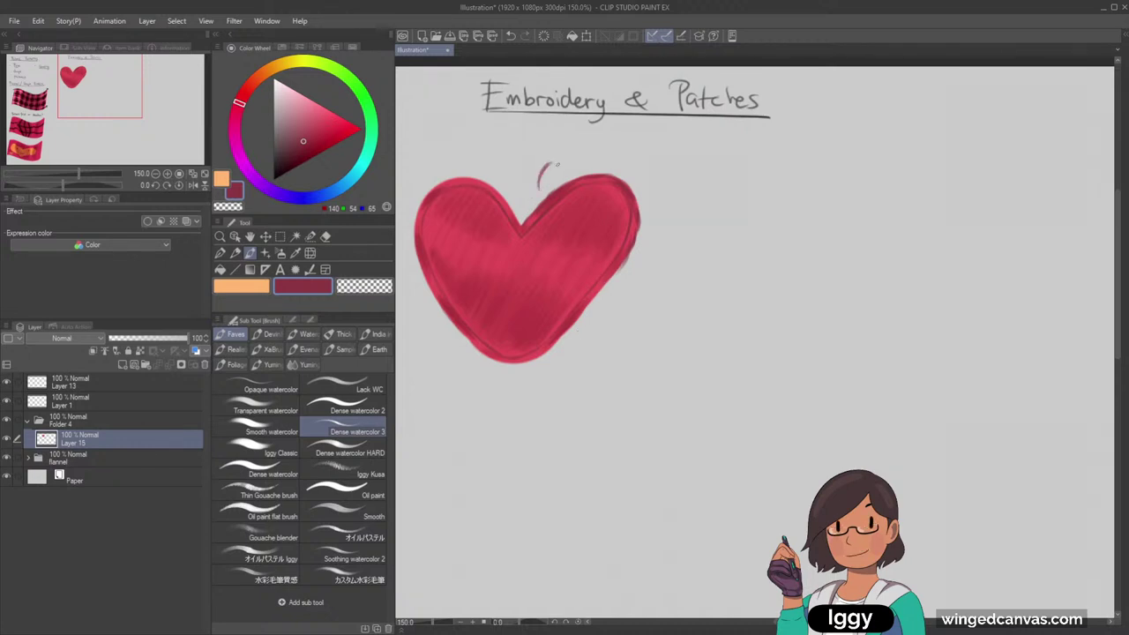
Try a row of curved stitch marks above the heart's right lobe and undo the most recent ones
{"action": "mouse_move", "coordinate": [564, 177]}
{"action": "left_mouse_down"}
{"action": "mouse_move", "coordinate": [582, 158]}
{"action": "mouse_move", "coordinate": [635, 164]}
{"action": "left_mouse_up"}
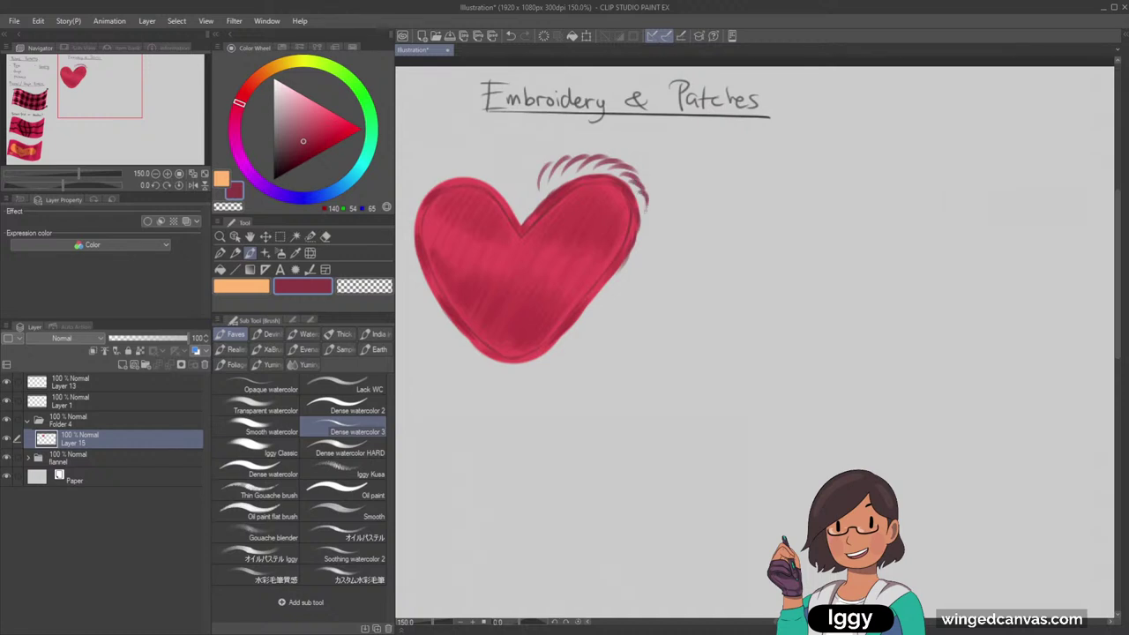
{"action": "key", "text": "ctrl+z"}
{"action": "key", "text": "ctrl+z"}
{"action": "key", "text": "ctrl+z"}
{"action": "key", "text": "ctrl+z"}
{"action": "key", "text": "ctrl+z"}
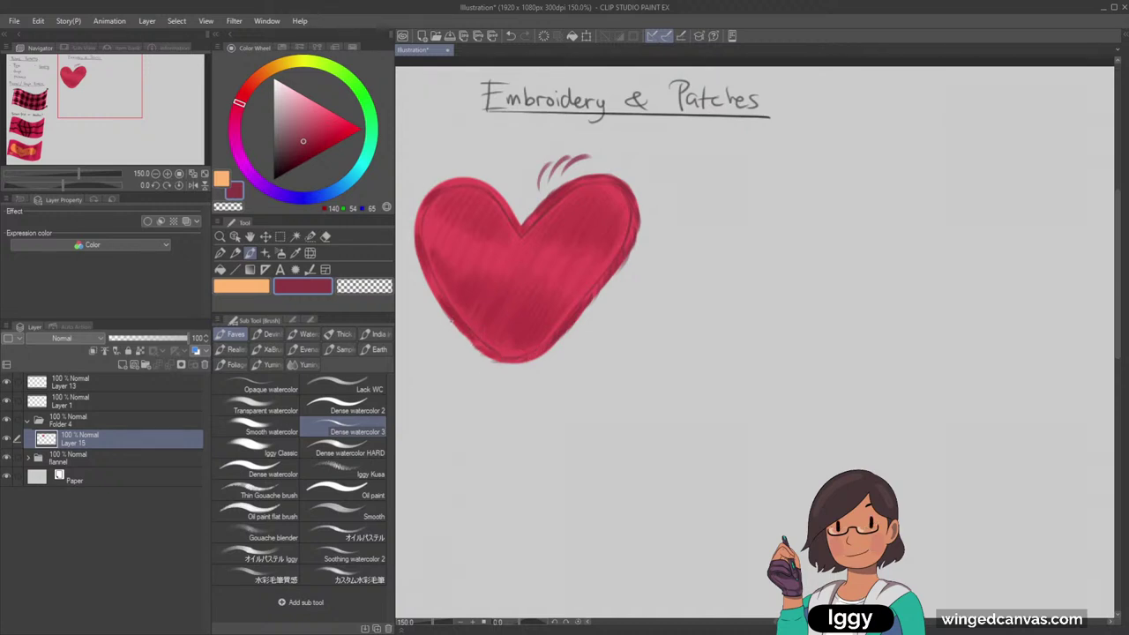
Add short maroon stitch strokes along the heart's border, around the left side and over the left lobe to the notch
{"action": "left_click_drag", "start_coordinate": [414, 261], "coordinate": [427, 280]}
{"action": "key", "text": "ctrl+z"}
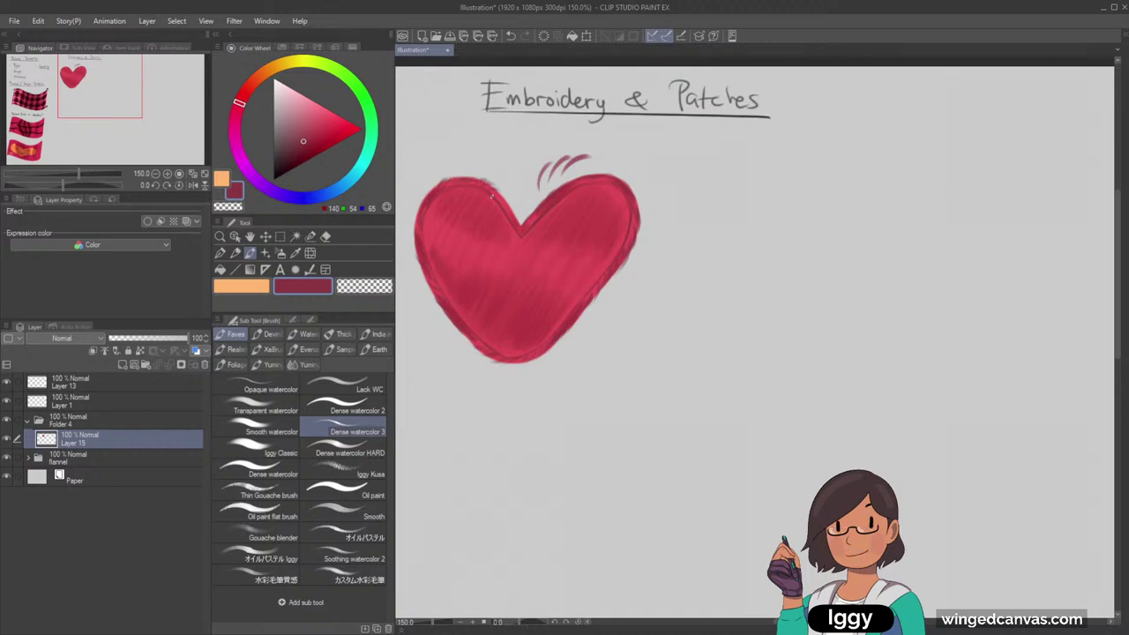
{"action": "mouse_move", "coordinate": [512, 213]}
{"action": "left_mouse_down"}
{"action": "mouse_move", "coordinate": [523, 224]}
{"action": "mouse_move", "coordinate": [370, 212]}
{"action": "mouse_move", "coordinate": [392, 216]}
{"action": "left_mouse_up"}
Erase the leftover curved stitch marks above the heart's right lobe with the Hard eraser
{"action": "key", "text": "e"}
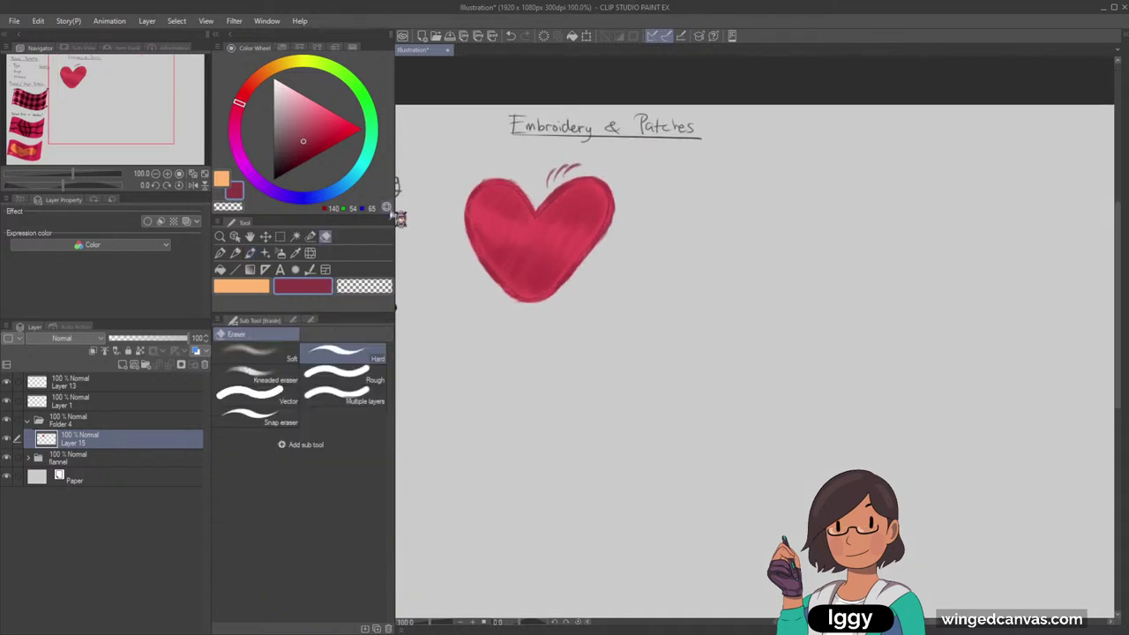
{"action": "mouse_move", "coordinate": [542, 156]}
{"action": "left_mouse_down"}
{"action": "mouse_move", "coordinate": [542, 187]}
{"action": "mouse_move", "coordinate": [566, 165]}
{"action": "left_mouse_up"}
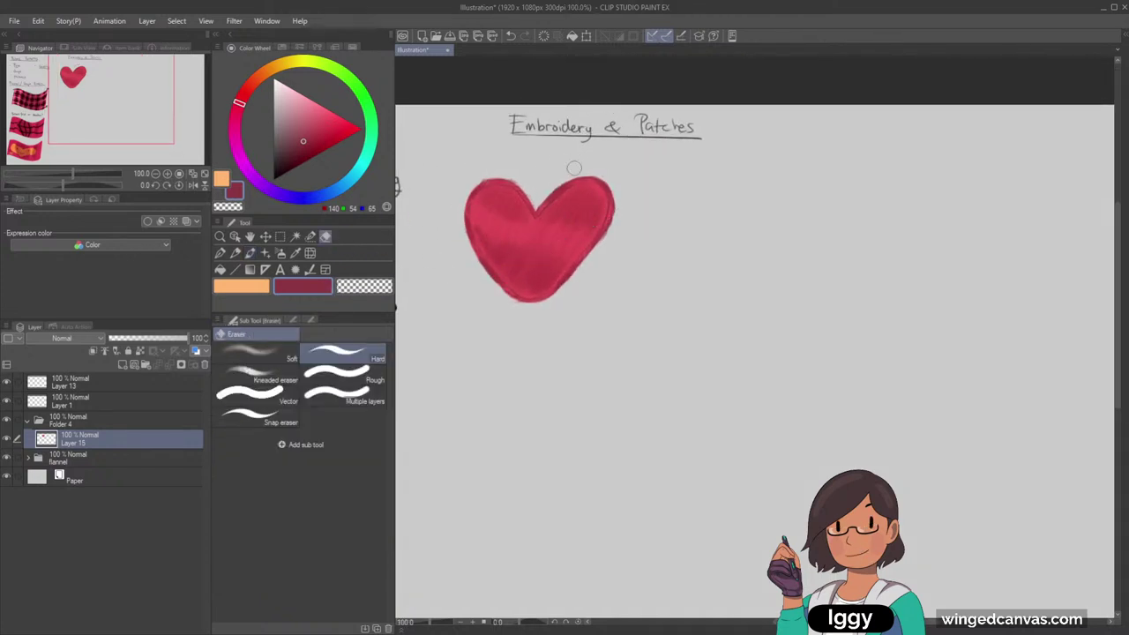
{"action": "scroll", "coordinate": [574, 168], "scroll_direction": "down", "scroll_amount": 2}
{"action": "scroll", "coordinate": [668, 88], "scroll_direction": "up", "scroll_amount": 2}
{"action": "scroll", "coordinate": [667, 88], "scroll_direction": "up", "scroll_amount": 1}
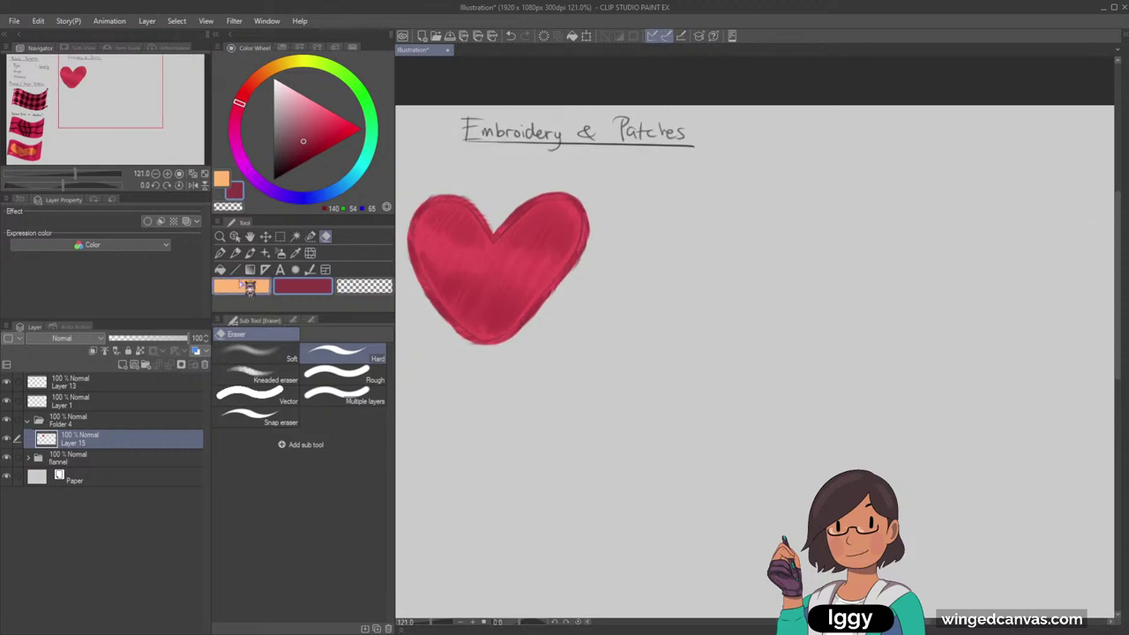
{"action": "left_click", "coordinate": [251, 253]}
{"action": "left_click", "coordinate": [365, 287]}
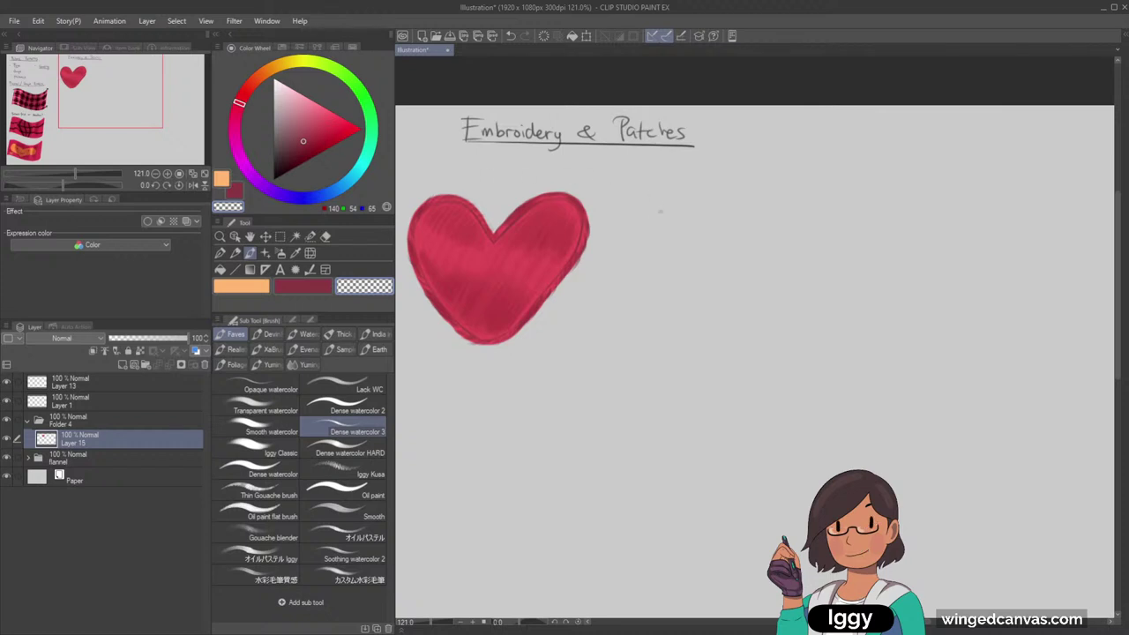
{"action": "scroll", "coordinate": [547, 280], "scroll_direction": "down", "scroll_amount": 4}
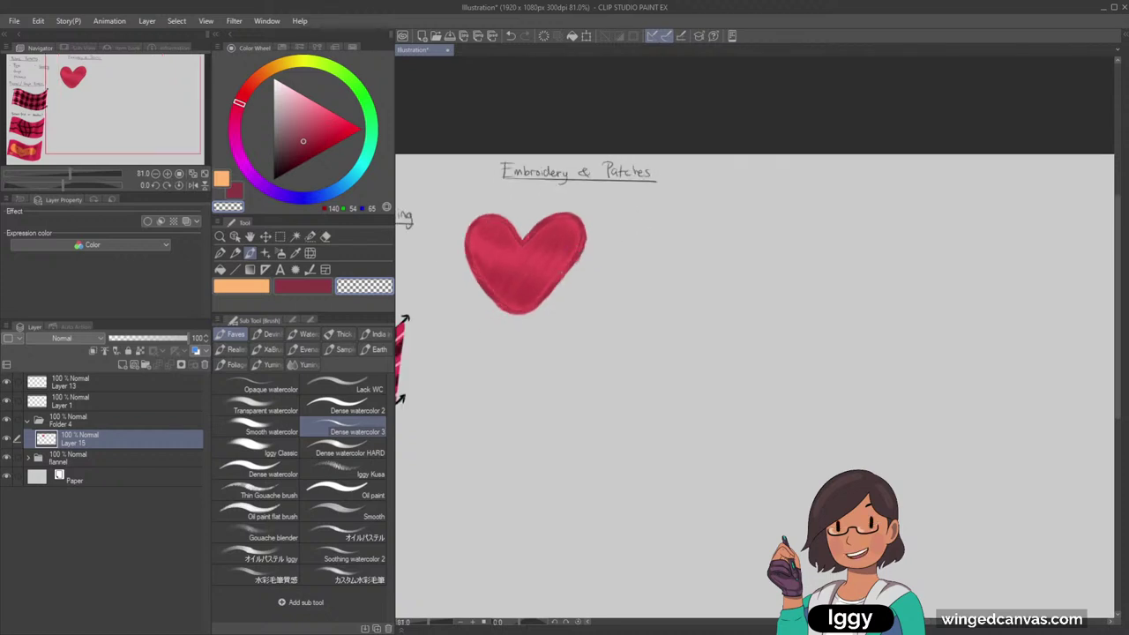
{"action": "scroll", "coordinate": [526, 300], "scroll_direction": "up", "scroll_amount": 2}
Paint a solid light-orange heart beside the red heart with the G-pen
{"action": "left_click", "coordinate": [518, 290], "text": "alt"}
{"action": "left_click", "coordinate": [242, 288]}
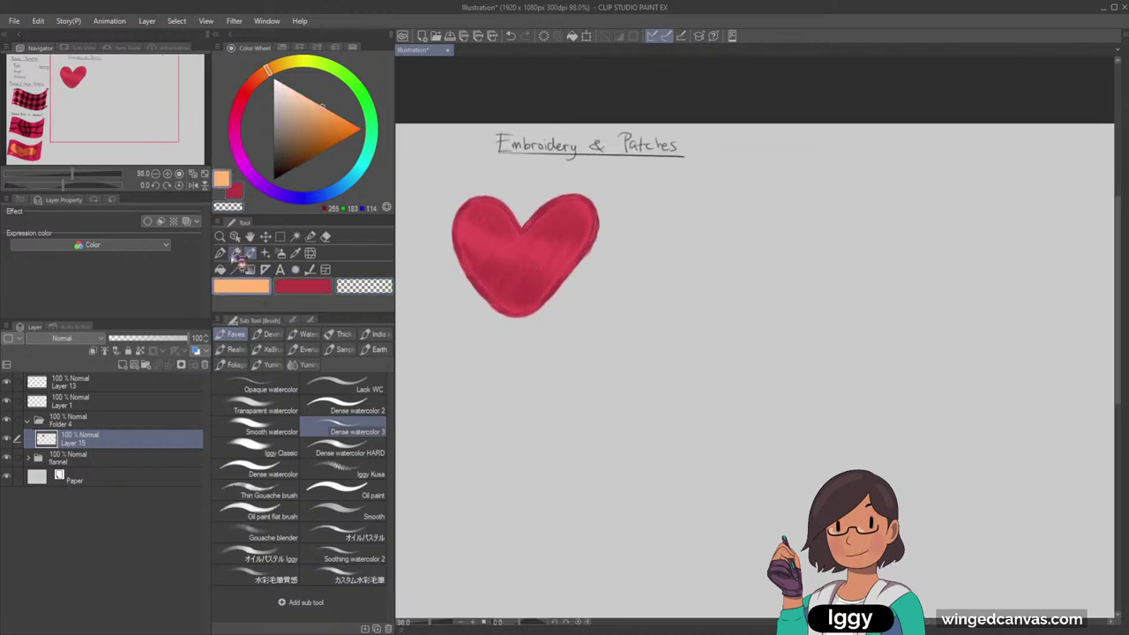
{"action": "left_click", "coordinate": [236, 255]}
{"action": "left_click", "coordinate": [220, 254]}
{"action": "mouse_move", "coordinate": [667, 239]}
{"action": "left_mouse_down"}
{"action": "mouse_move", "coordinate": [680, 270]}
{"action": "mouse_move", "coordinate": [724, 268]}
{"action": "mouse_move", "coordinate": [714, 308]}
{"action": "mouse_move", "coordinate": [749, 248]}
{"action": "left_mouse_up"}
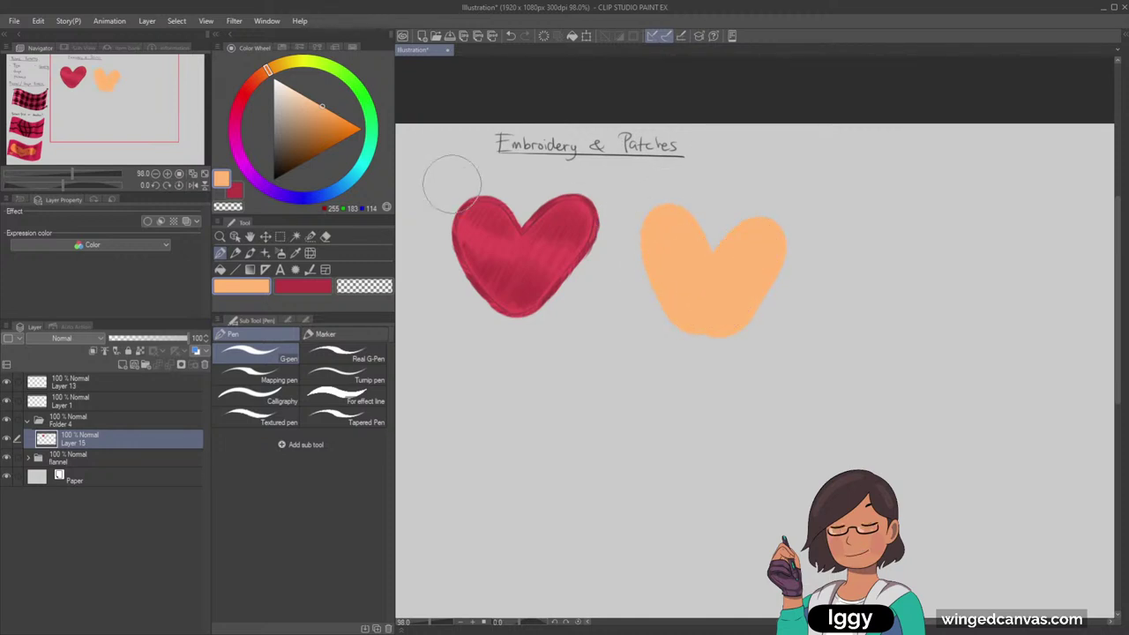
Try painting brown (RGB 165, 81, 57) V-shaped strokes over the orange heart using a smaller pen size
{"action": "left_click", "coordinate": [256, 77]}
{"action": "left_click_drag", "start_coordinate": [319, 113], "coordinate": [311, 135]}
{"action": "mouse_move", "coordinate": [662, 238]}
{"action": "left_mouse_down"}
{"action": "mouse_move", "coordinate": [686, 307]}
{"action": "mouse_move", "coordinate": [677, 285]}
{"action": "mouse_move", "coordinate": [696, 317]}
{"action": "left_mouse_up"}
{"action": "key", "text": "ctrl+z"}
{"action": "key", "text": "bracketleft"}
{"action": "key", "text": "bracketleft"}
{"action": "left_click_drag", "start_coordinate": [705, 321], "coordinate": [756, 244]}
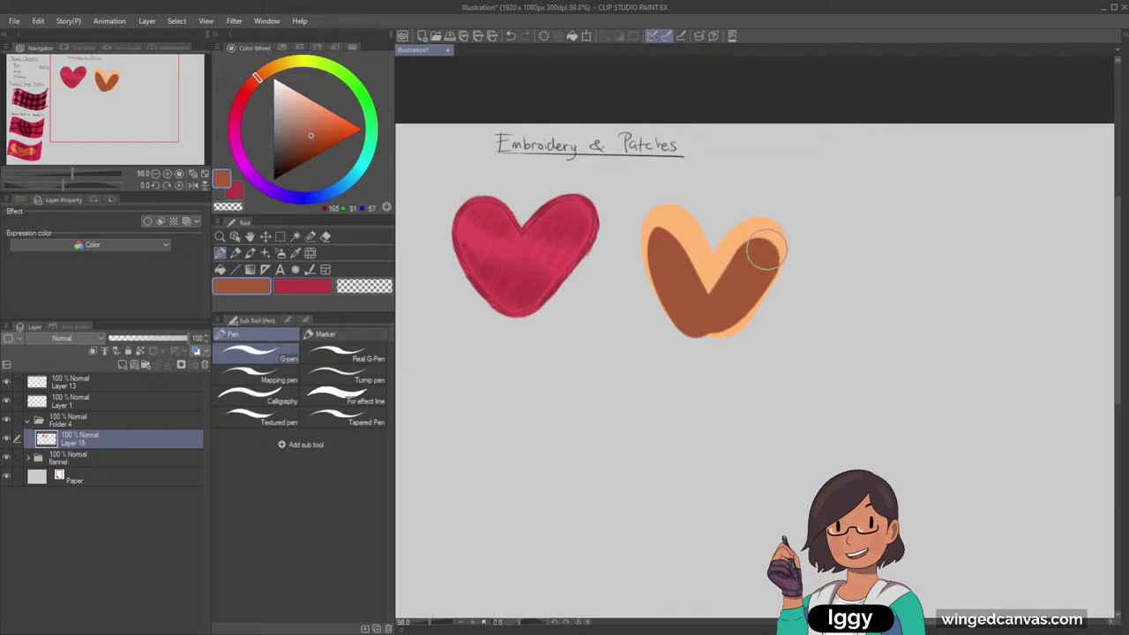
{"action": "key", "text": "ctrl+z"}
{"action": "key", "text": "ctrl+z"}
{"action": "mouse_move", "coordinate": [673, 253]}
{"action": "left_mouse_down"}
{"action": "mouse_move", "coordinate": [700, 317]}
{"action": "mouse_move", "coordinate": [758, 242]}
{"action": "mouse_move", "coordinate": [756, 261]}
{"action": "left_mouse_up"}
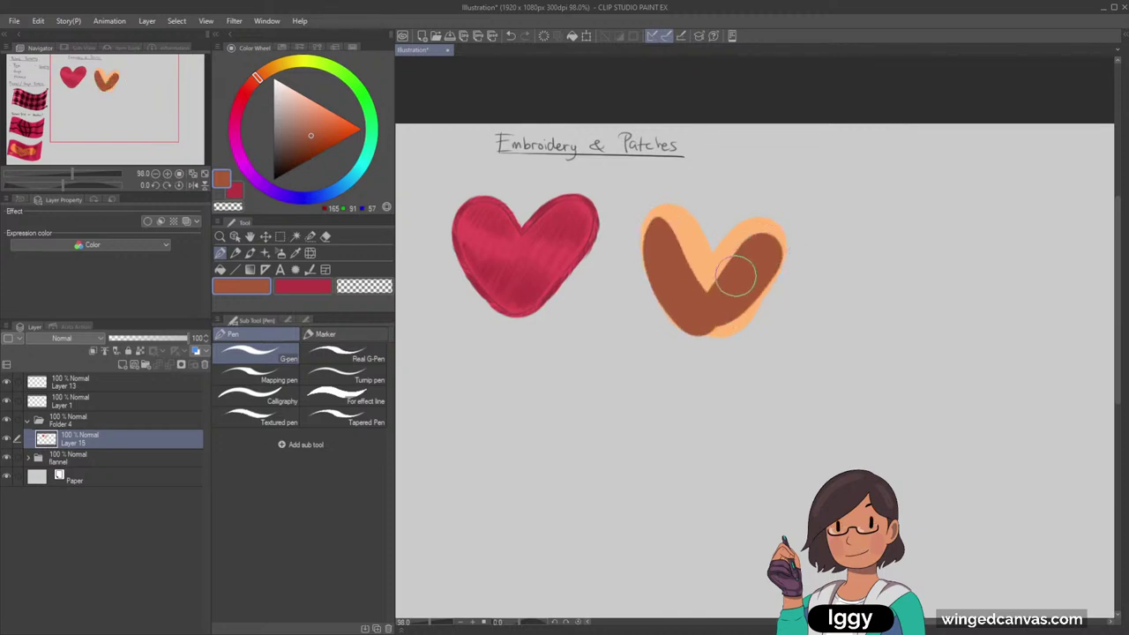
Undo the brown strokes and the orange heart
{"action": "key", "text": "ctrl+z"}
{"action": "key", "text": "ctrl+z"}
{"action": "key", "text": "ctrl+z"}
{"action": "key", "text": "ctrl+z"}
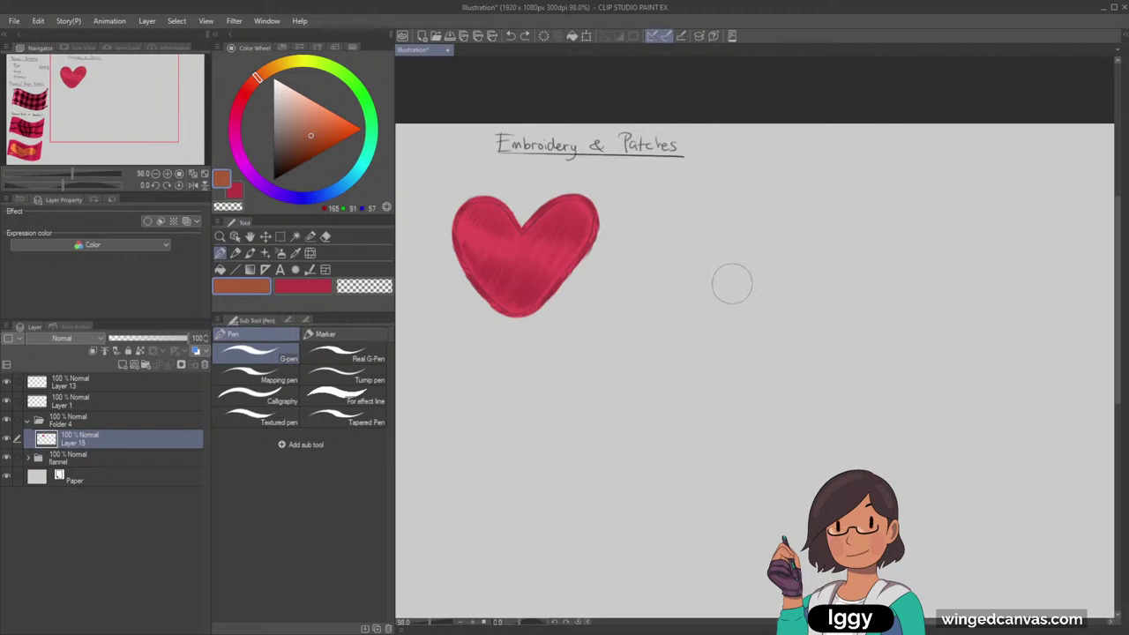
Sample the dark red of the heart's outline as the drawing colour and choose the Dense watercolor 3 brush
{"action": "scroll", "coordinate": [741, 285], "scroll_direction": "up", "scroll_amount": 2}
{"action": "left_click", "coordinate": [236, 253]}
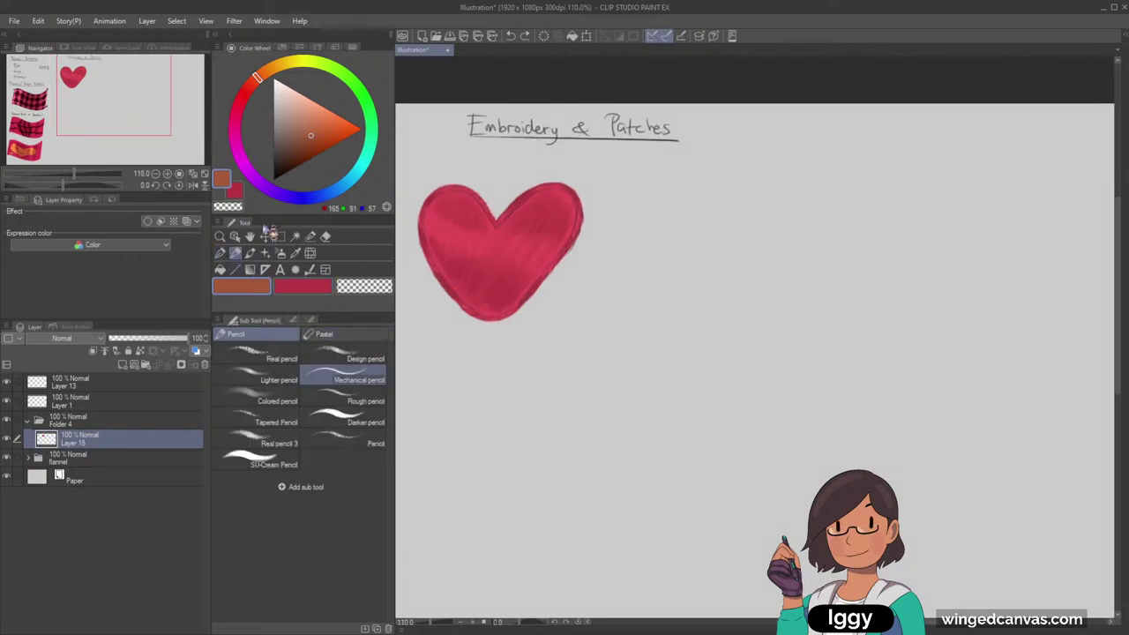
{"action": "left_click", "coordinate": [274, 180]}
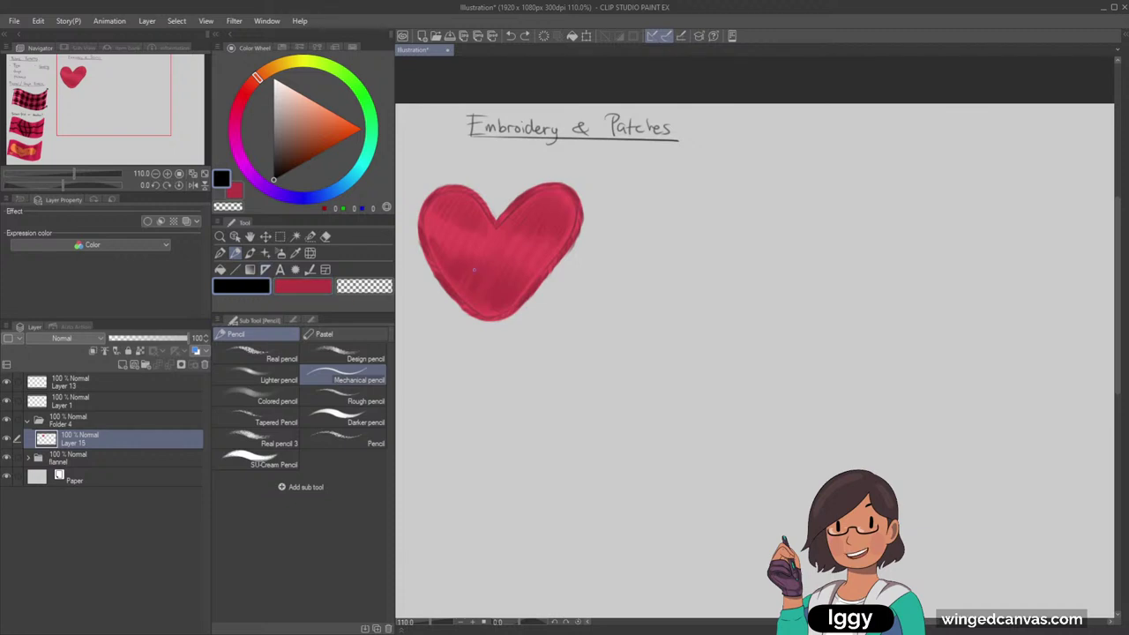
{"action": "scroll", "coordinate": [490, 210], "scroll_direction": "up", "scroll_amount": 3}
{"action": "left_click", "coordinate": [524, 206], "text": "alt"}
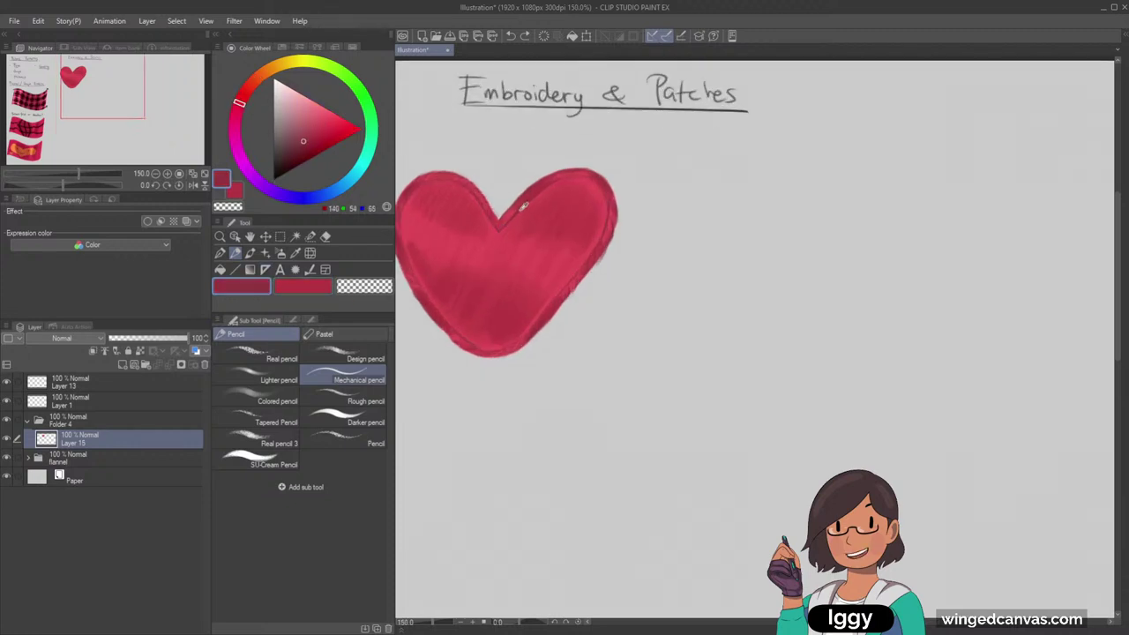
{"action": "left_click", "coordinate": [248, 253]}
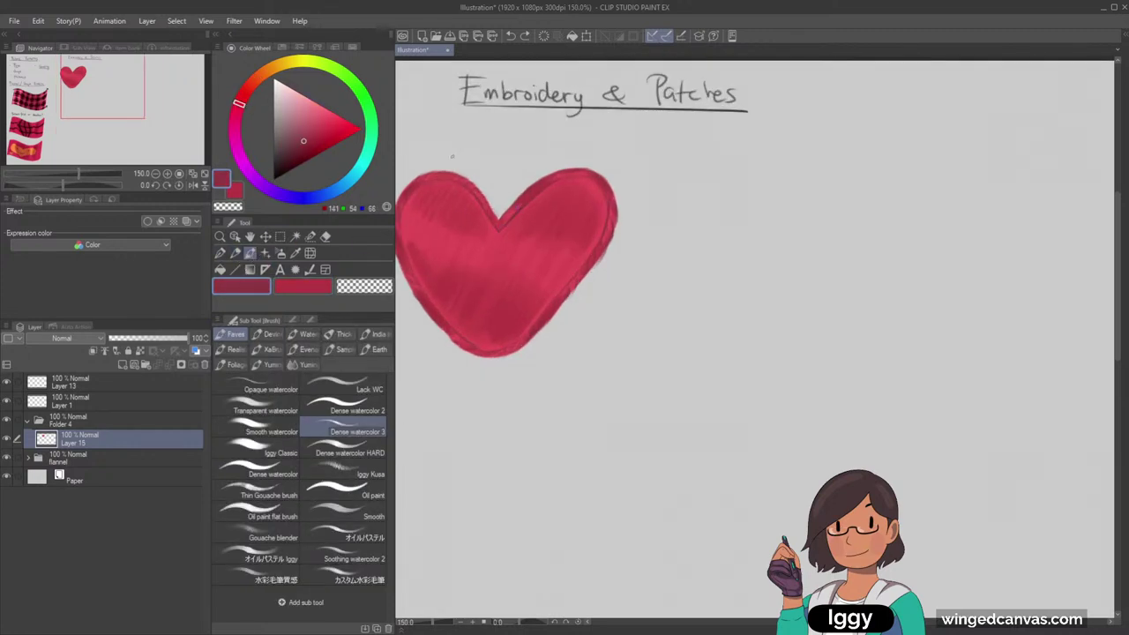
Select the red heart with a rectangular selection and scale it down to about half its size
{"action": "scroll", "coordinate": [524, 164], "scroll_direction": "down", "scroll_amount": 2}
{"action": "scroll", "coordinate": [524, 163], "scroll_direction": "down", "scroll_amount": 3}
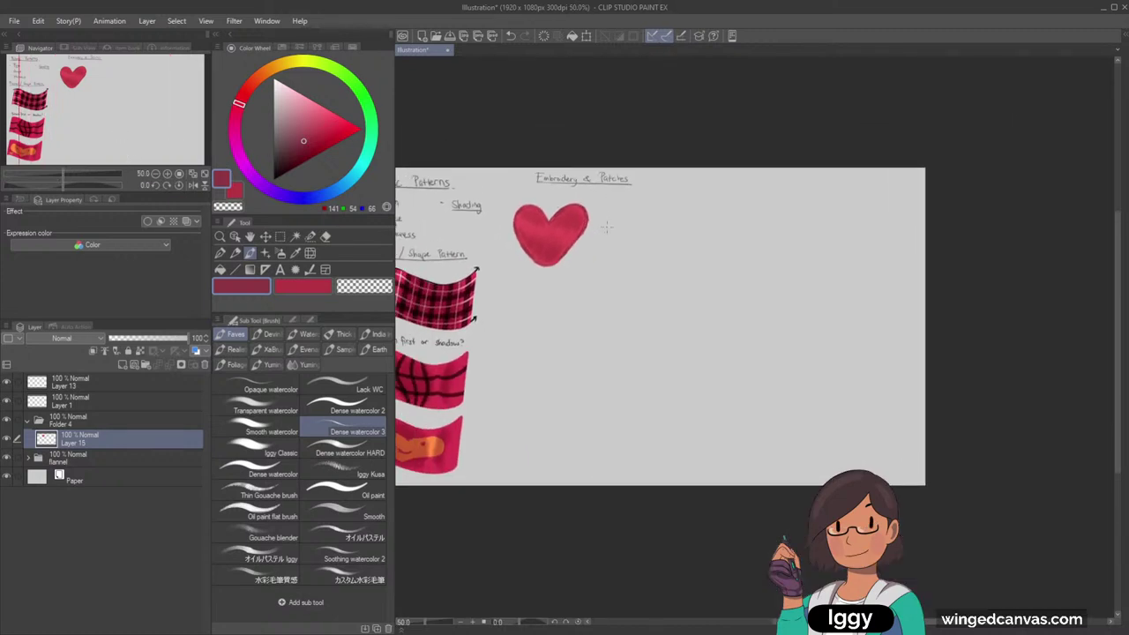
{"action": "scroll", "coordinate": [406, 236], "scroll_direction": "up", "scroll_amount": 1}
{"action": "left_click", "coordinate": [281, 237]}
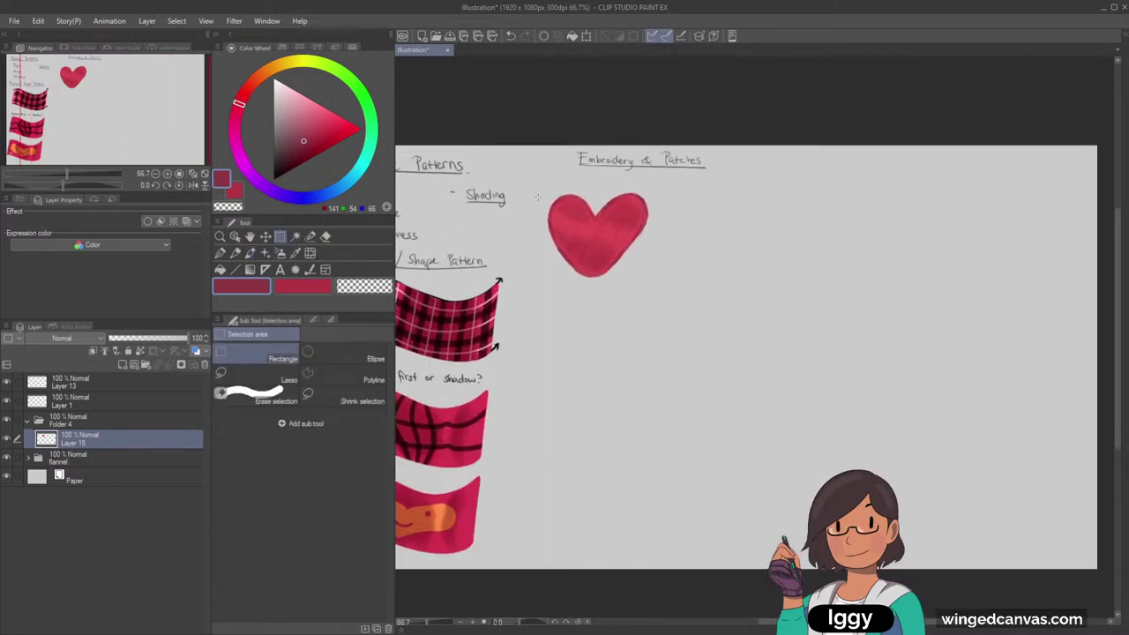
{"action": "mouse_move", "coordinate": [540, 186]}
{"action": "left_mouse_down"}
{"action": "mouse_move", "coordinate": [672, 287]}
{"action": "mouse_move", "coordinate": [618, 245]}
{"action": "mouse_move", "coordinate": [615, 257]}
{"action": "mouse_move", "coordinate": [580, 242]}
{"action": "left_mouse_up"}
{"action": "key", "text": "ctrl+t"}
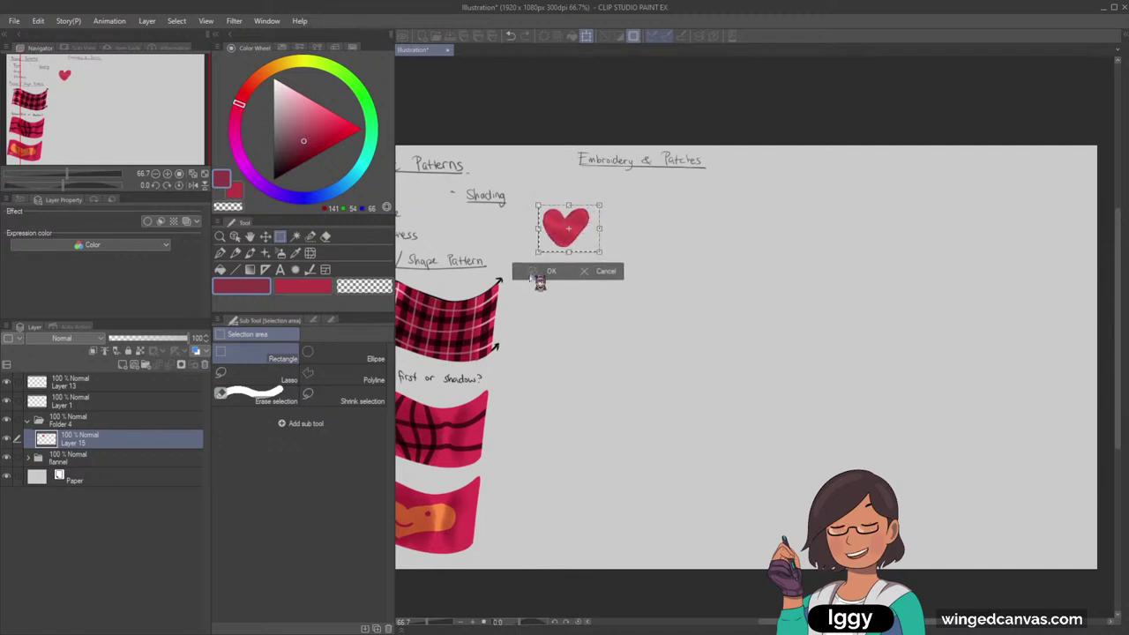
{"action": "key", "text": "Return"}
{"action": "left_click", "coordinate": [468, 271]}
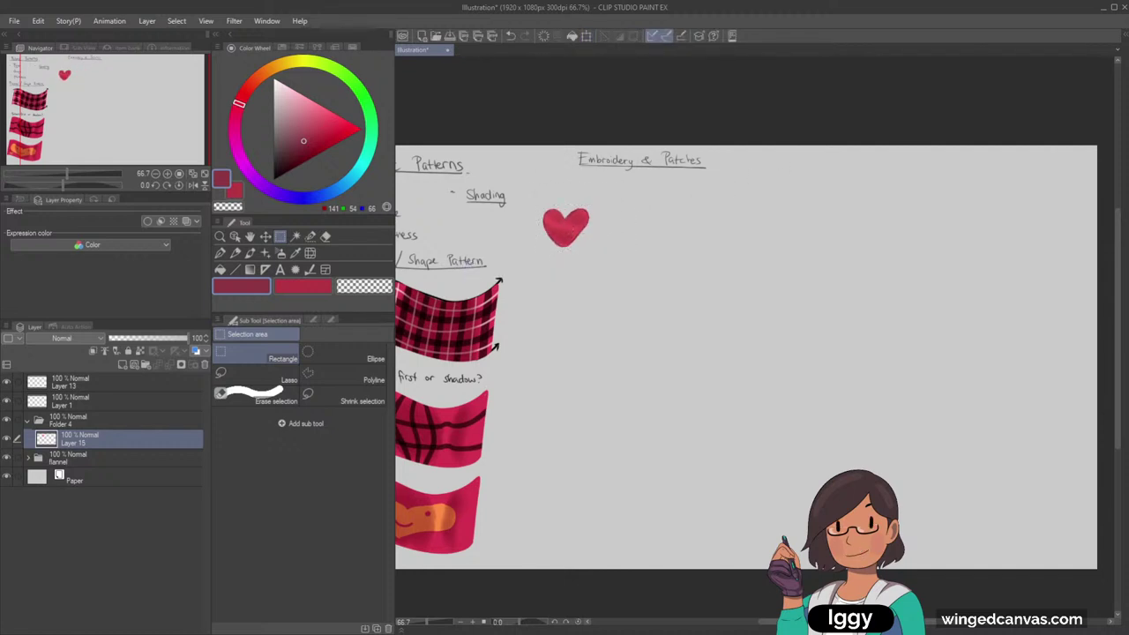
Undo the scaling of the red heart and clear its selection
{"action": "key", "text": "ctrl+z"}
{"action": "key", "text": "ctrl+z"}
{"action": "scroll", "coordinate": [549, 263], "scroll_direction": "up", "scroll_amount": 1}
{"action": "left_click", "coordinate": [532, 318]}
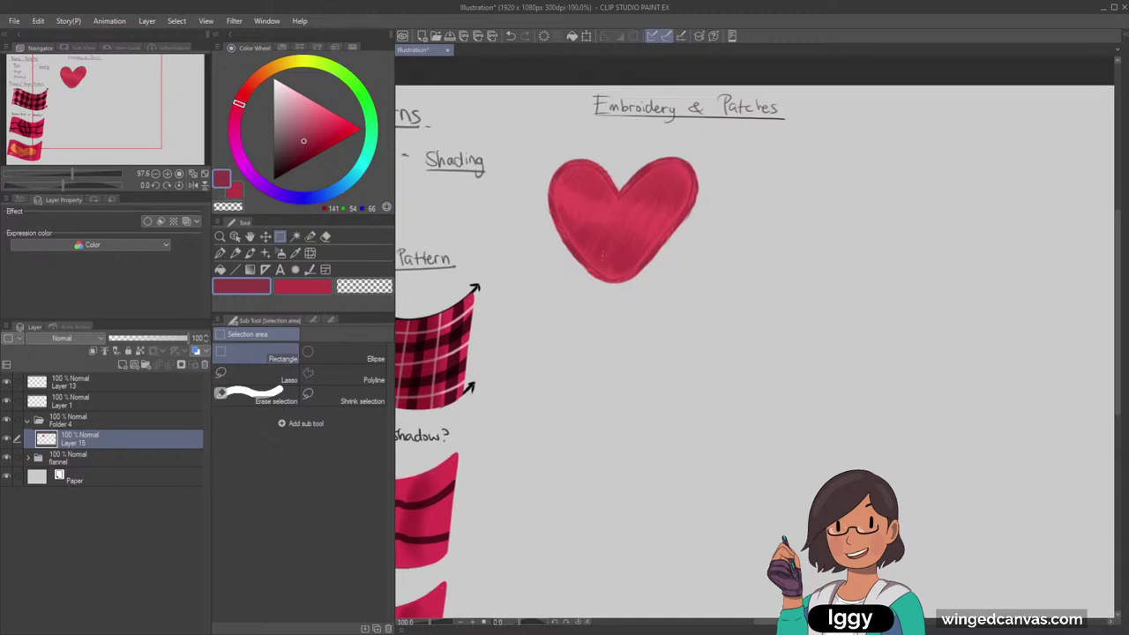
Paint highlight strokes across the middle of the red heart with Dense watercolor 3, ending with light orange (RGB 244, 157, 120)
{"action": "scroll", "coordinate": [603, 256], "scroll_direction": "up", "scroll_amount": 1}
{"action": "right_click", "coordinate": [591, 207]}
{"action": "left_click", "coordinate": [251, 254]}
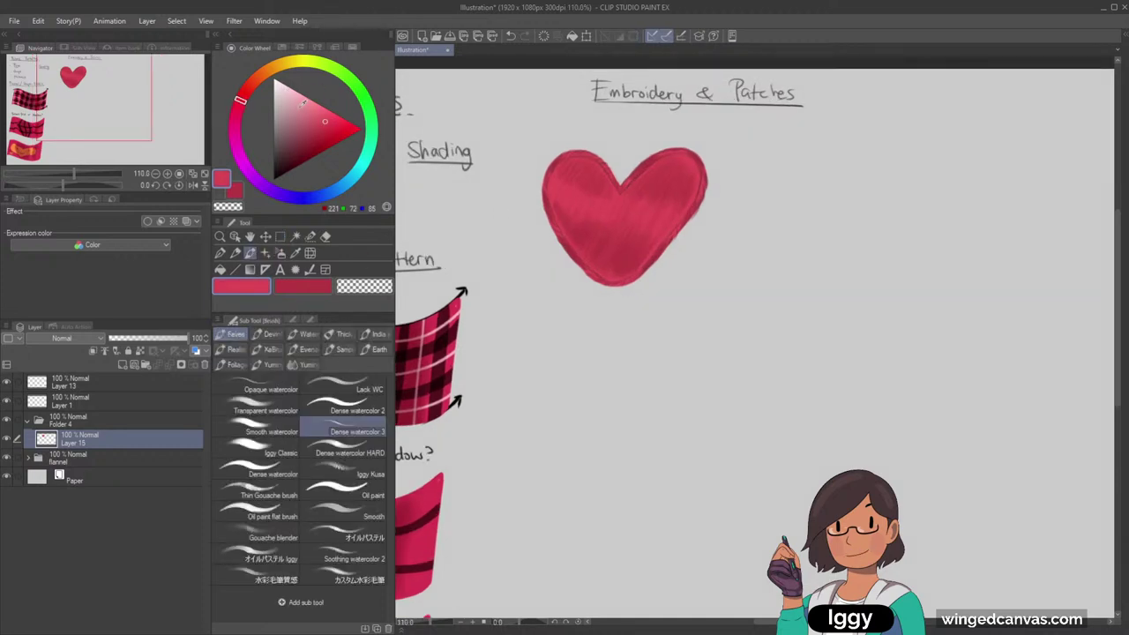
{"action": "left_click", "coordinate": [242, 94]}
{"action": "left_click", "coordinate": [310, 103]}
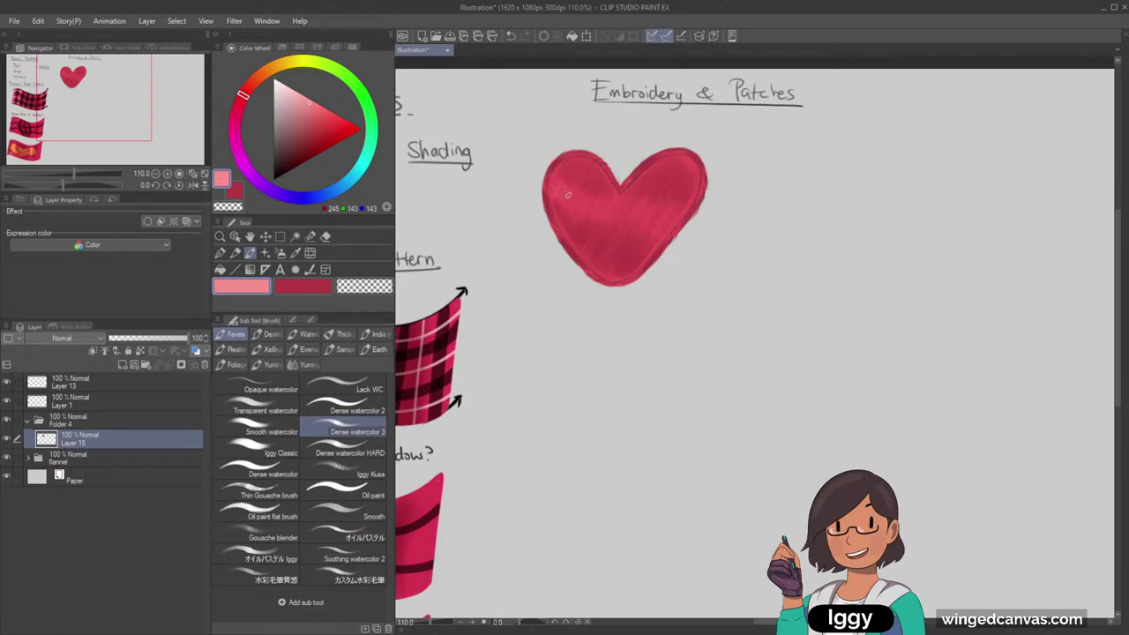
{"action": "left_click", "coordinate": [257, 79]}
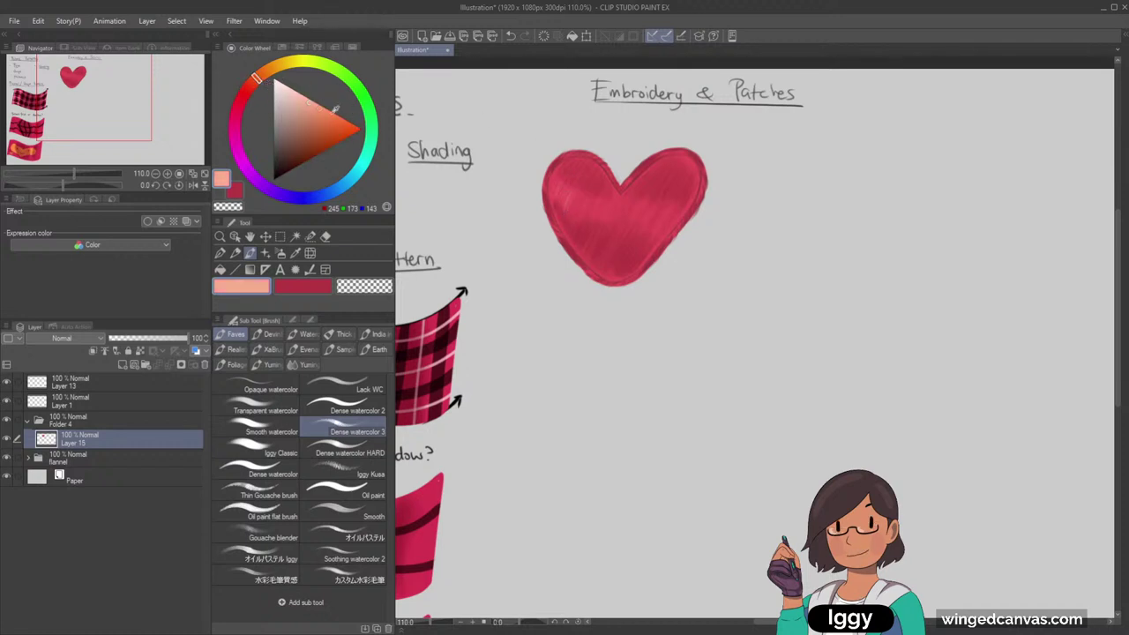
{"action": "left_click", "coordinate": [320, 104]}
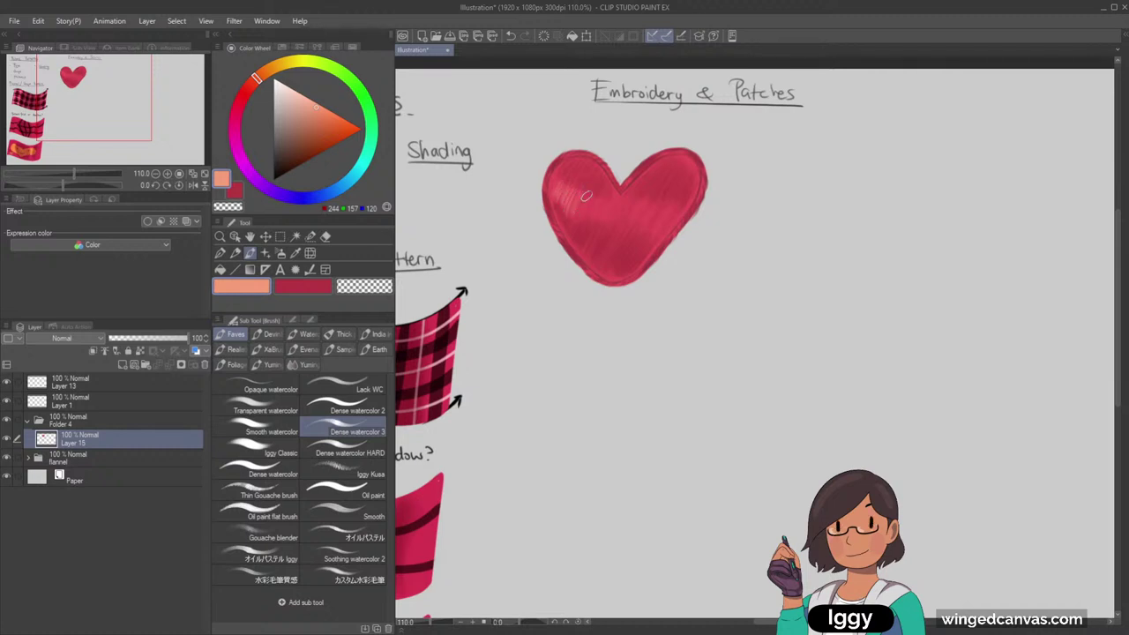
{"action": "mouse_move", "coordinate": [586, 196]}
{"action": "left_mouse_down"}
{"action": "mouse_move", "coordinate": [596, 184]}
{"action": "mouse_move", "coordinate": [591, 210]}
{"action": "mouse_move", "coordinate": [604, 197]}
{"action": "mouse_move", "coordinate": [613, 212]}
{"action": "mouse_move", "coordinate": [646, 201]}
{"action": "mouse_move", "coordinate": [648, 187]}
{"action": "mouse_move", "coordinate": [630, 214]}
{"action": "mouse_move", "coordinate": [658, 190]}
{"action": "mouse_move", "coordinate": [656, 232]}
{"action": "mouse_move", "coordinate": [677, 215]}
{"action": "left_mouse_up"}
{"action": "scroll", "coordinate": [738, 112], "scroll_direction": "down", "scroll_amount": 5}
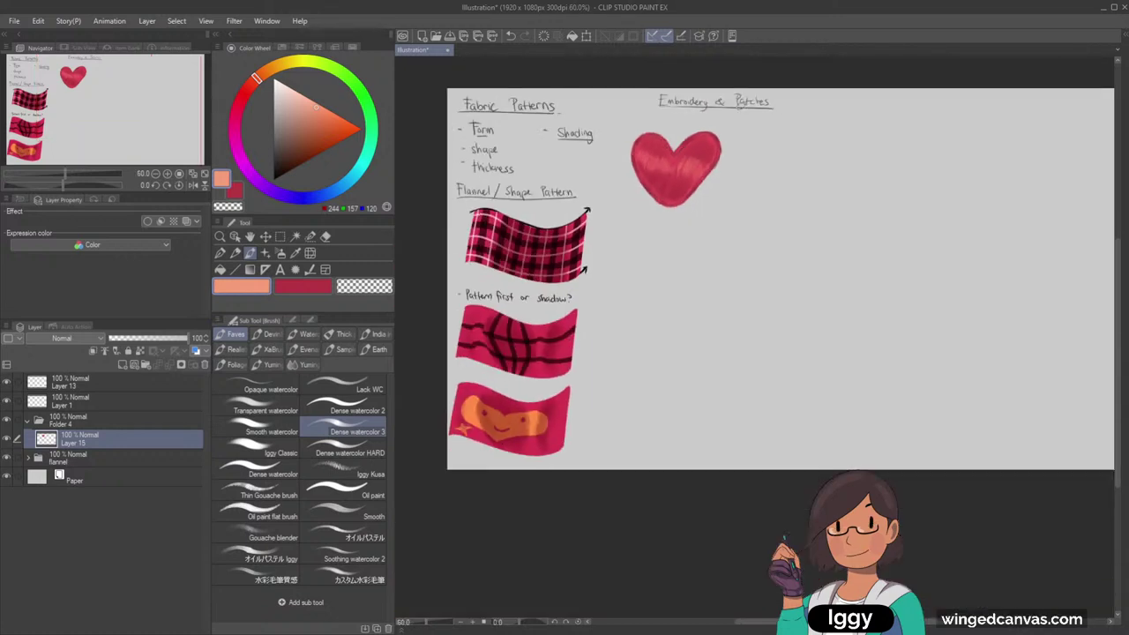
{"action": "scroll", "coordinate": [737, 115], "scroll_direction": "up", "scroll_amount": 1}
{"action": "left_click_drag", "start_coordinate": [119, 133], "coordinate": [177, 103]}
{"action": "scroll", "coordinate": [675, 138], "scroll_direction": "up", "scroll_amount": 6}
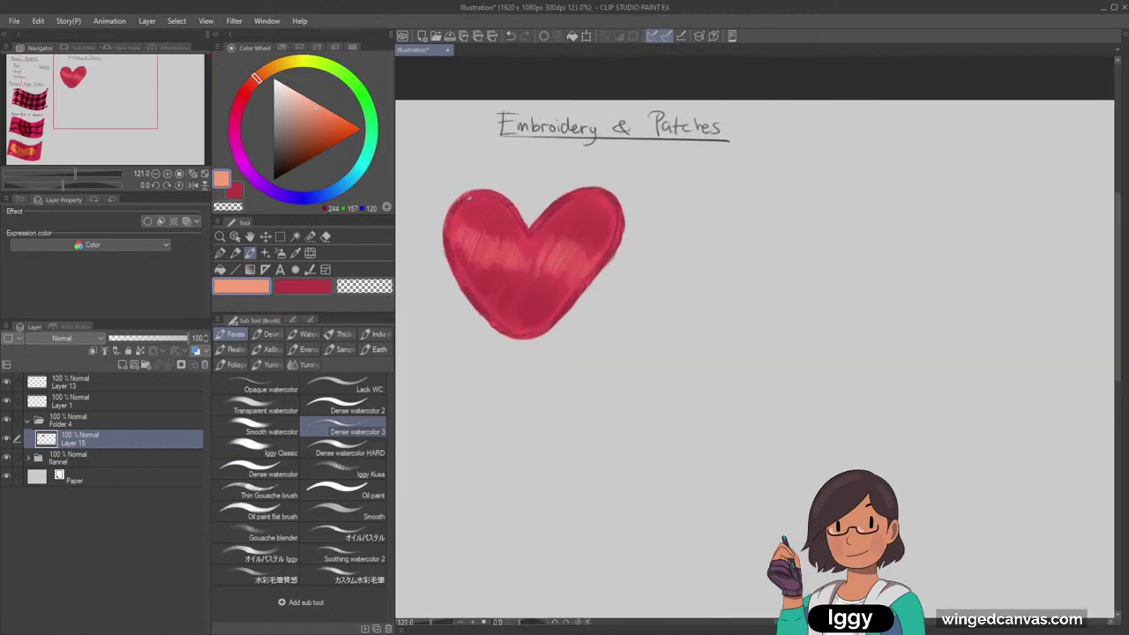
Select the highlighted heart with a rectangular selection, place a duplicate to its right on the same layer, and deselect
{"action": "key", "text": "ctrl+minus"}
{"action": "key", "text": "ctrl+minus"}
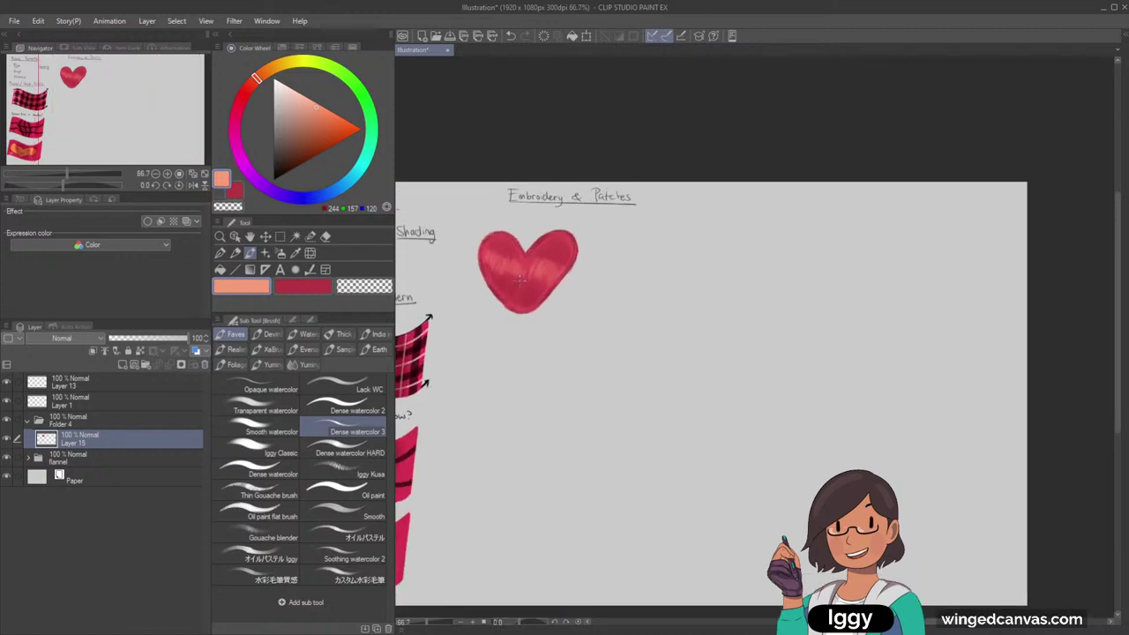
{"action": "scroll", "coordinate": [593, 309], "scroll_direction": "up", "scroll_amount": 1}
{"action": "left_click", "coordinate": [280, 237]}
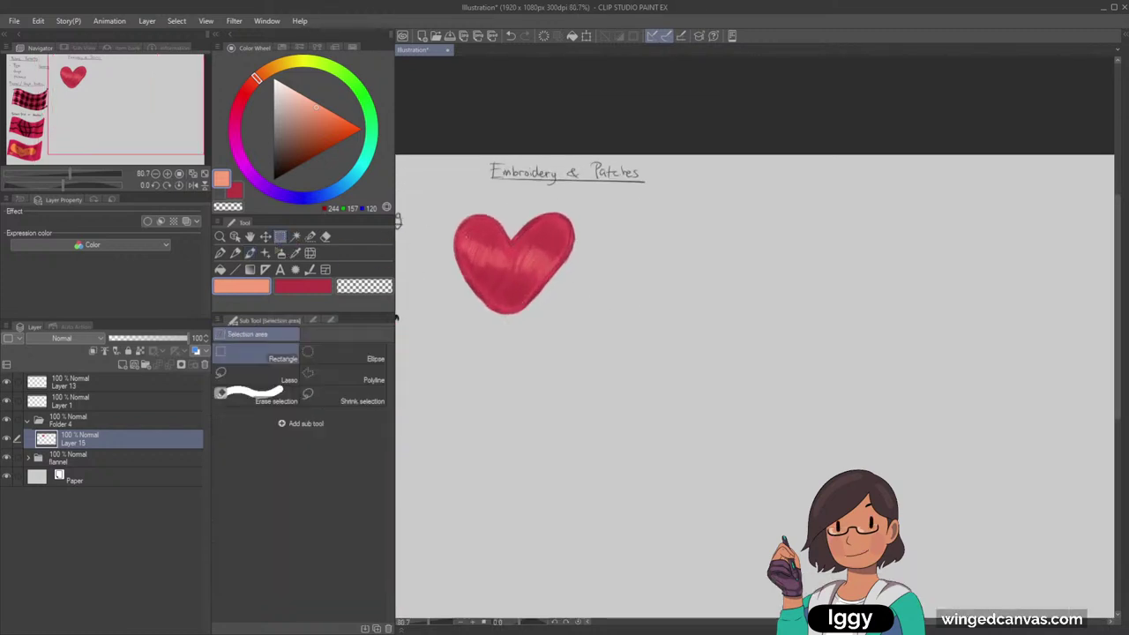
{"action": "left_click_drag", "start_coordinate": [441, 206], "coordinate": [602, 326]}
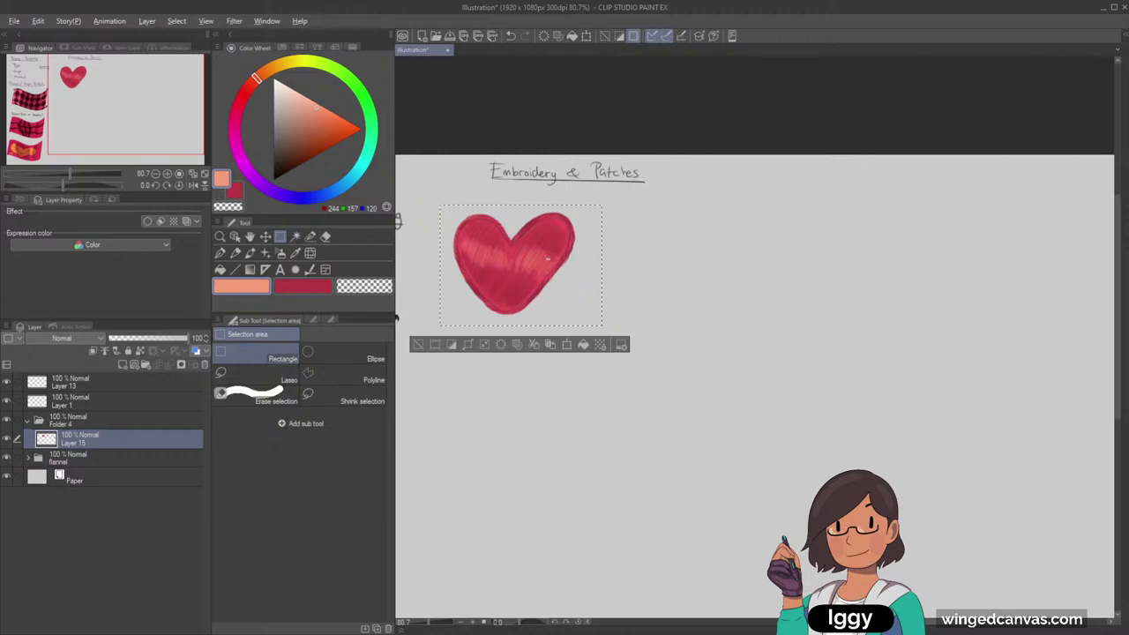
{"action": "key", "text": "k"}
{"action": "left_click_drag", "start_coordinate": [531, 263], "coordinate": [670, 263]}
{"action": "left_click", "coordinate": [561, 348]}
Draw thin dark red (RGB 140, 50, 59) diagonal thread lines over the duplicated heart with Dense watercolor 3
{"action": "scroll", "coordinate": [636, 278], "scroll_direction": "up", "scroll_amount": 4}
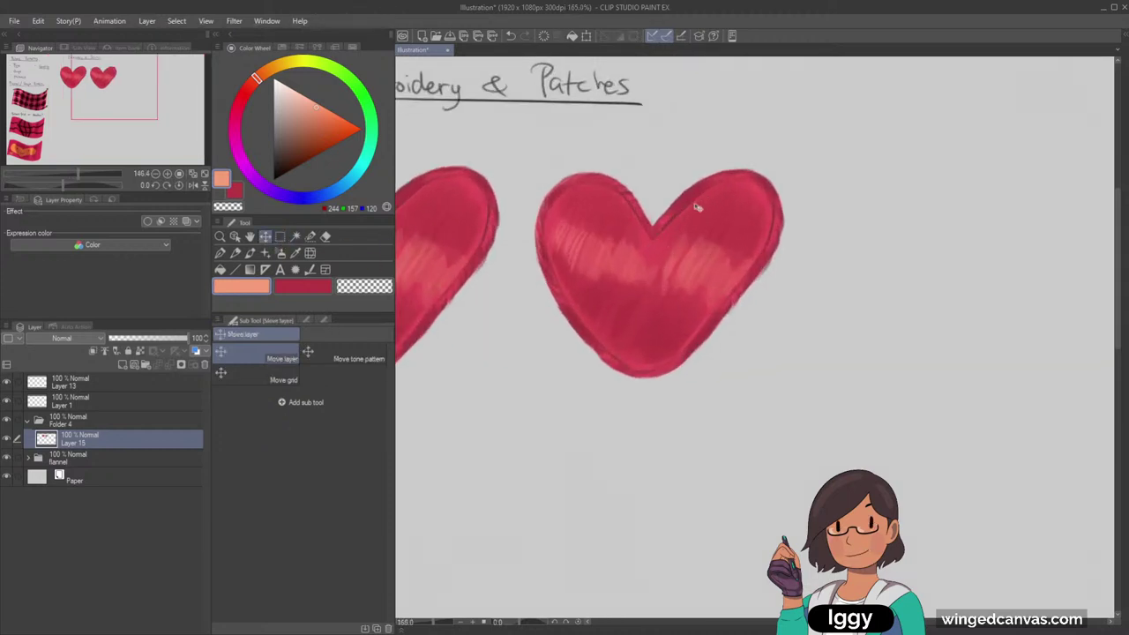
{"action": "left_click", "coordinate": [630, 203], "text": "alt"}
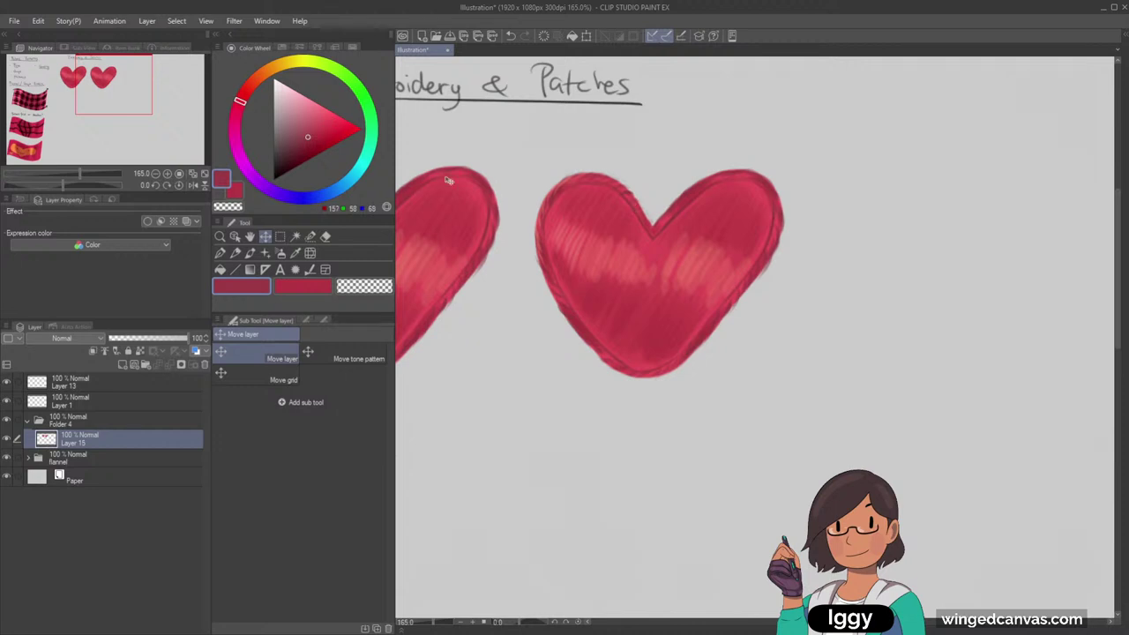
{"action": "left_click", "coordinate": [305, 141]}
{"action": "left_click", "coordinate": [251, 254]}
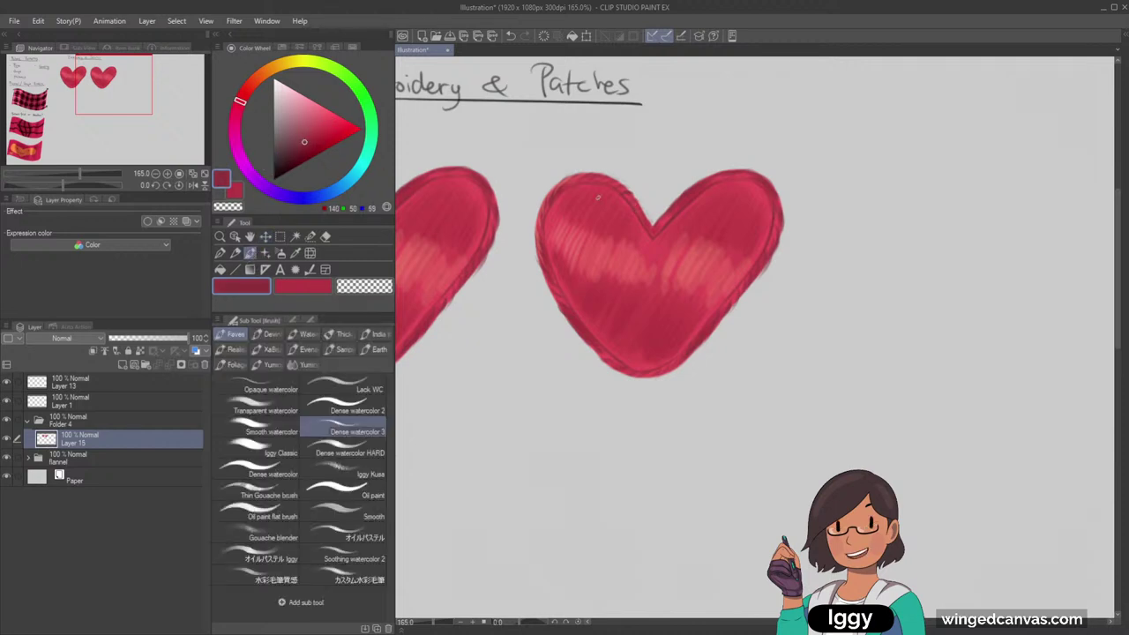
{"action": "key", "text": "ctrl+z"}
{"action": "scroll", "coordinate": [625, 229], "scroll_direction": "down", "scroll_amount": 2}
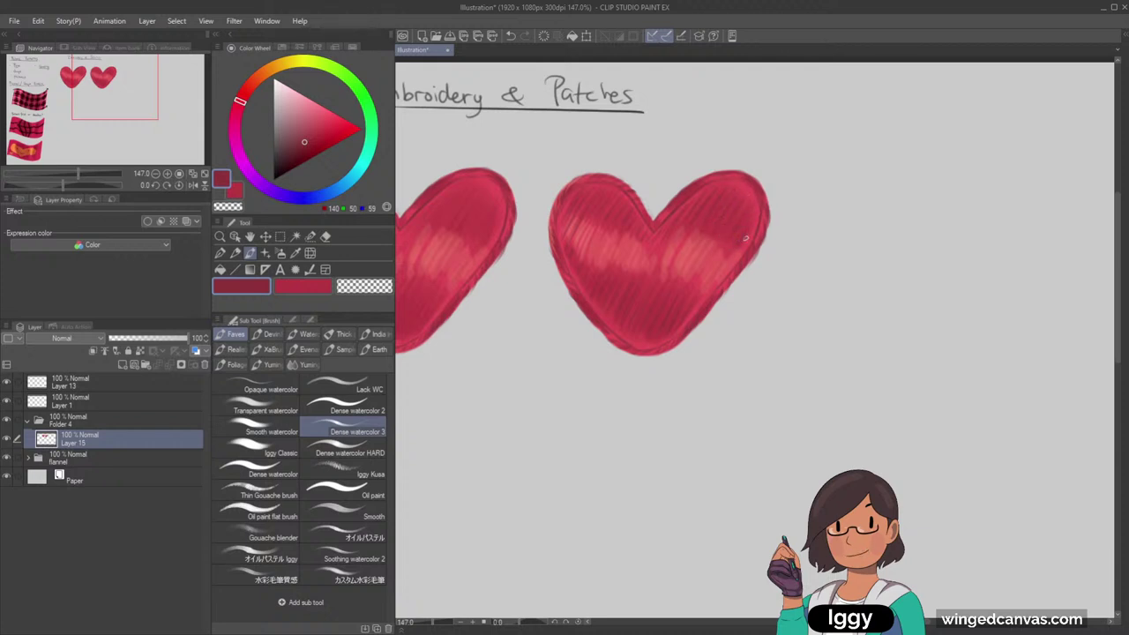
{"action": "scroll", "coordinate": [868, 85], "scroll_direction": "down", "scroll_amount": 3}
{"action": "scroll", "coordinate": [868, 86], "scroll_direction": "up", "scroll_amount": 3}
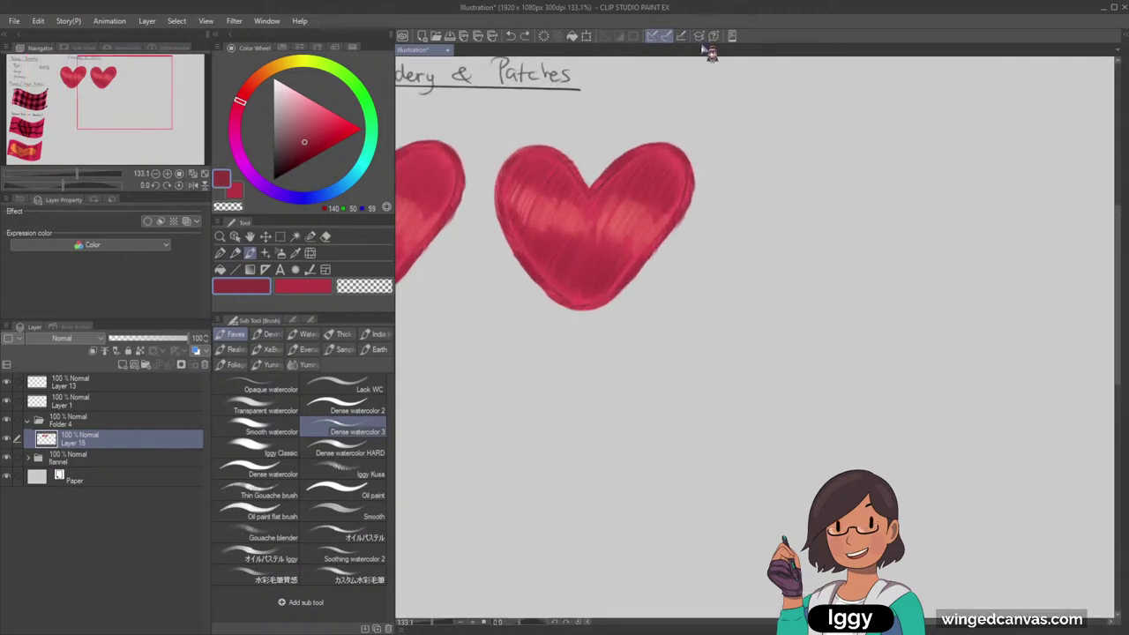
Pick a light pink (RGB 255, 157, 141) and paint thin highlight threads on the left side of the duplicated heart
{"action": "left_click", "coordinate": [536, 216], "text": "alt"}
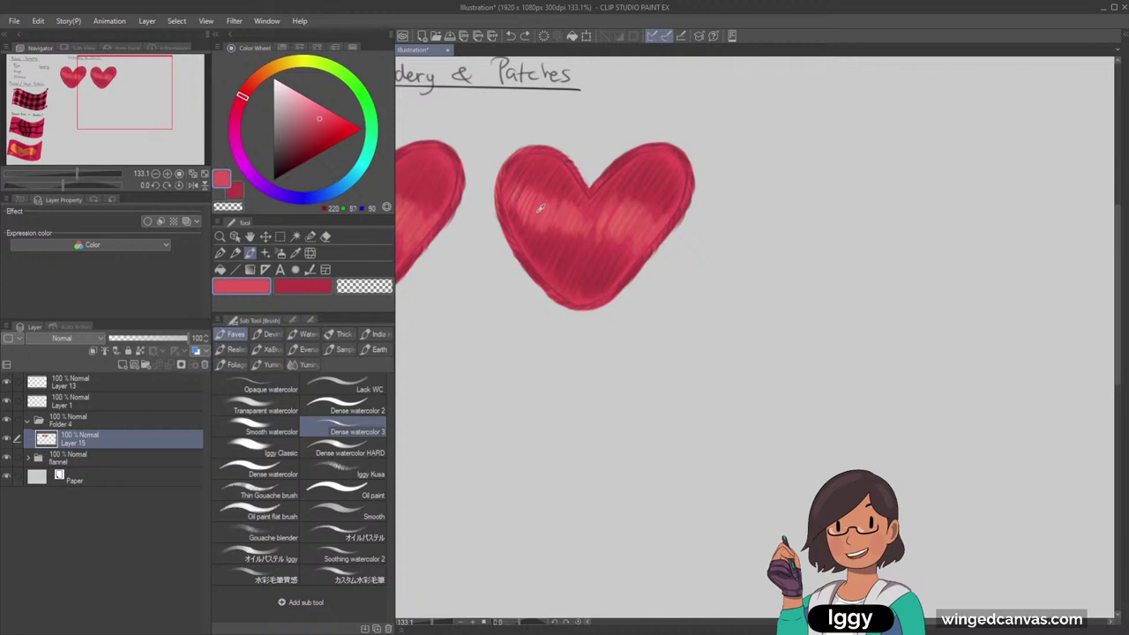
{"action": "left_click", "coordinate": [319, 113]}
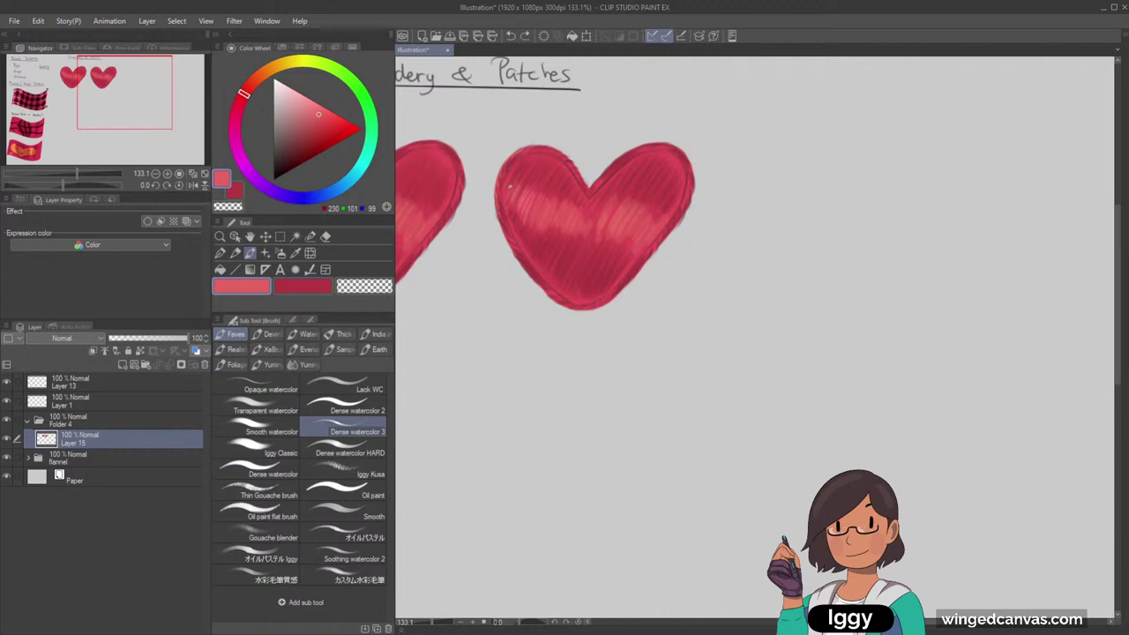
{"action": "left_click", "coordinate": [321, 105]}
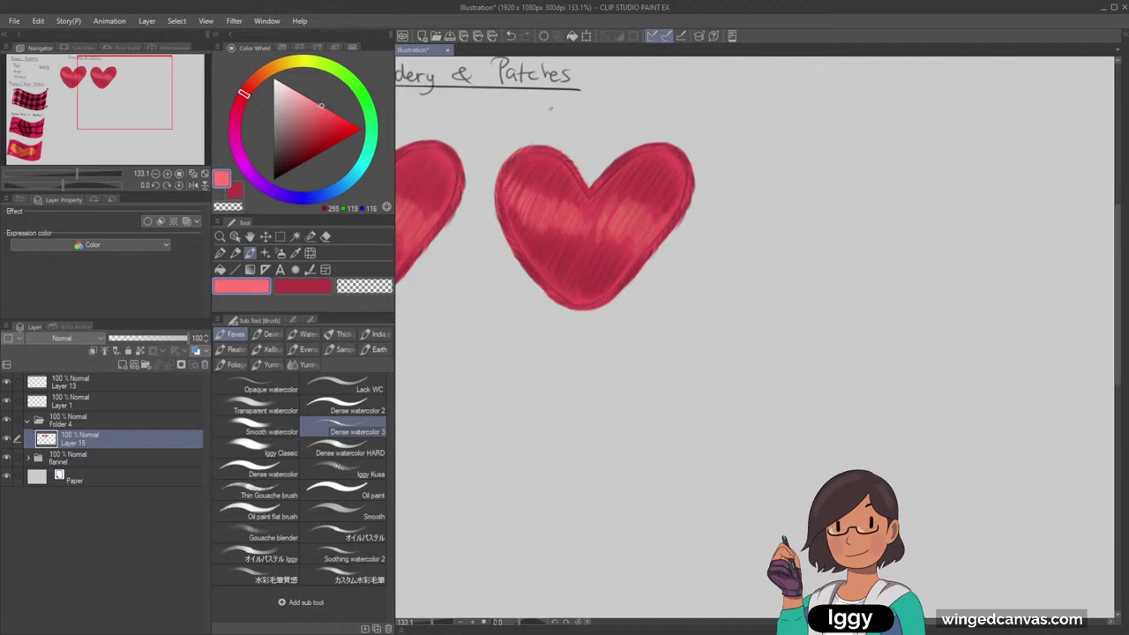
{"action": "left_click", "coordinate": [312, 101]}
{"action": "left_click", "coordinate": [249, 88]}
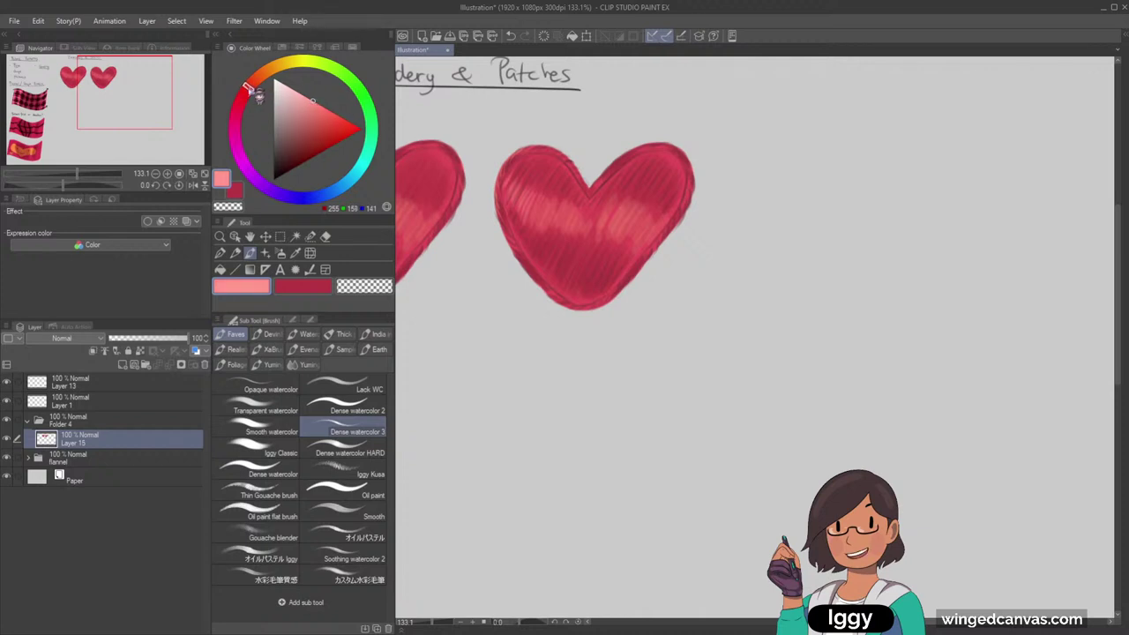
{"action": "left_click", "coordinate": [249, 86]}
{"action": "mouse_move", "coordinate": [509, 191]}
{"action": "left_mouse_down"}
{"action": "mouse_move", "coordinate": [523, 164]}
{"action": "mouse_move", "coordinate": [517, 191]}
{"action": "left_mouse_up"}
Try light pink test strokes with Dense watercolor 3 on the empty canvas above the duplicated heart, and undo them
{"action": "mouse_move", "coordinate": [675, 95]}
{"action": "left_mouse_down"}
{"action": "mouse_move", "coordinate": [619, 125]}
{"action": "mouse_move", "coordinate": [670, 102]}
{"action": "mouse_move", "coordinate": [632, 130]}
{"action": "left_mouse_up"}
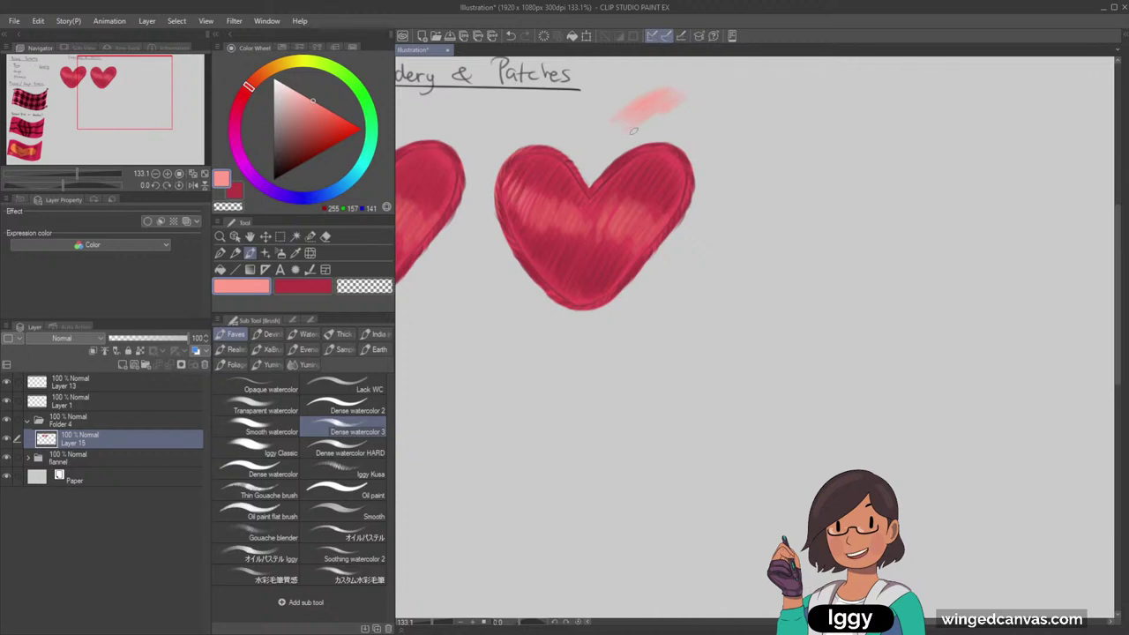
{"action": "mouse_move", "coordinate": [692, 104]}
{"action": "left_mouse_down"}
{"action": "mouse_move", "coordinate": [627, 143]}
{"action": "mouse_move", "coordinate": [685, 104]}
{"action": "mouse_move", "coordinate": [640, 115]}
{"action": "left_mouse_up"}
{"action": "key", "text": "ctrl+z"}
{"action": "key", "text": "ctrl+z"}
{"action": "key", "text": "ctrl+z"}
{"action": "key", "text": "ctrl+z"}
{"action": "key", "text": "ctrl+z"}
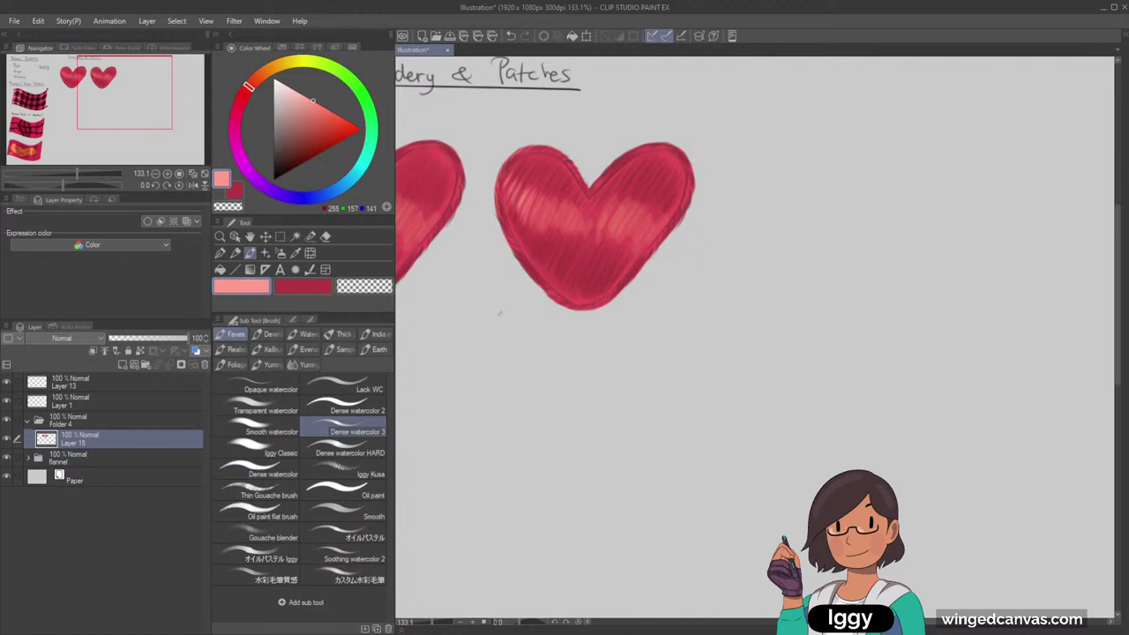
{"action": "mouse_move", "coordinate": [650, 94]}
{"action": "left_mouse_down"}
{"action": "mouse_move", "coordinate": [690, 89]}
{"action": "mouse_move", "coordinate": [649, 111]}
{"action": "mouse_move", "coordinate": [711, 81]}
{"action": "mouse_move", "coordinate": [647, 109]}
{"action": "mouse_move", "coordinate": [701, 90]}
{"action": "mouse_move", "coordinate": [657, 121]}
{"action": "mouse_move", "coordinate": [708, 94]}
{"action": "left_mouse_up"}
{"action": "key", "text": "ctrl+z"}
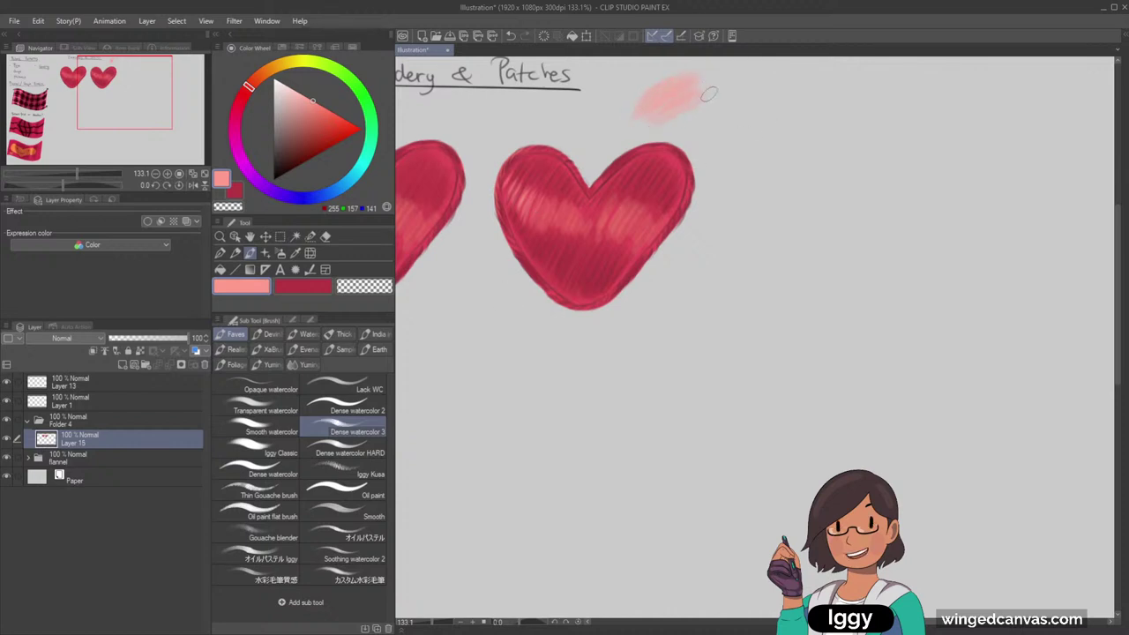
Try larger light pink test strokes with Dense watercolor 2 beside the duplicated heart, and undo all the test strokes
{"action": "left_click", "coordinate": [349, 408]}
{"action": "mouse_move", "coordinate": [756, 124]}
{"action": "left_mouse_down"}
{"action": "mouse_move", "coordinate": [733, 148]}
{"action": "mouse_move", "coordinate": [779, 127]}
{"action": "mouse_move", "coordinate": [806, 133]}
{"action": "mouse_move", "coordinate": [762, 171]}
{"action": "left_mouse_up"}
{"action": "key", "text": "^"}
{"action": "mouse_move", "coordinate": [806, 139]}
{"action": "left_mouse_down"}
{"action": "mouse_move", "coordinate": [771, 180]}
{"action": "mouse_move", "coordinate": [806, 142]}
{"action": "mouse_move", "coordinate": [786, 192]}
{"action": "mouse_move", "coordinate": [811, 151]}
{"action": "mouse_move", "coordinate": [794, 187]}
{"action": "mouse_move", "coordinate": [802, 199]}
{"action": "mouse_move", "coordinate": [791, 145]}
{"action": "mouse_move", "coordinate": [824, 207]}
{"action": "mouse_move", "coordinate": [809, 147]}
{"action": "mouse_move", "coordinate": [824, 199]}
{"action": "mouse_move", "coordinate": [797, 153]}
{"action": "mouse_move", "coordinate": [840, 227]}
{"action": "mouse_move", "coordinate": [784, 177]}
{"action": "mouse_move", "coordinate": [825, 216]}
{"action": "left_mouse_up"}
{"action": "key", "text": "bracketright"}
{"action": "key", "text": "minus"}
{"action": "key", "text": "minus"}
{"action": "key", "text": "minus"}
{"action": "key", "text": "minus"}
{"action": "key", "text": "equal"}
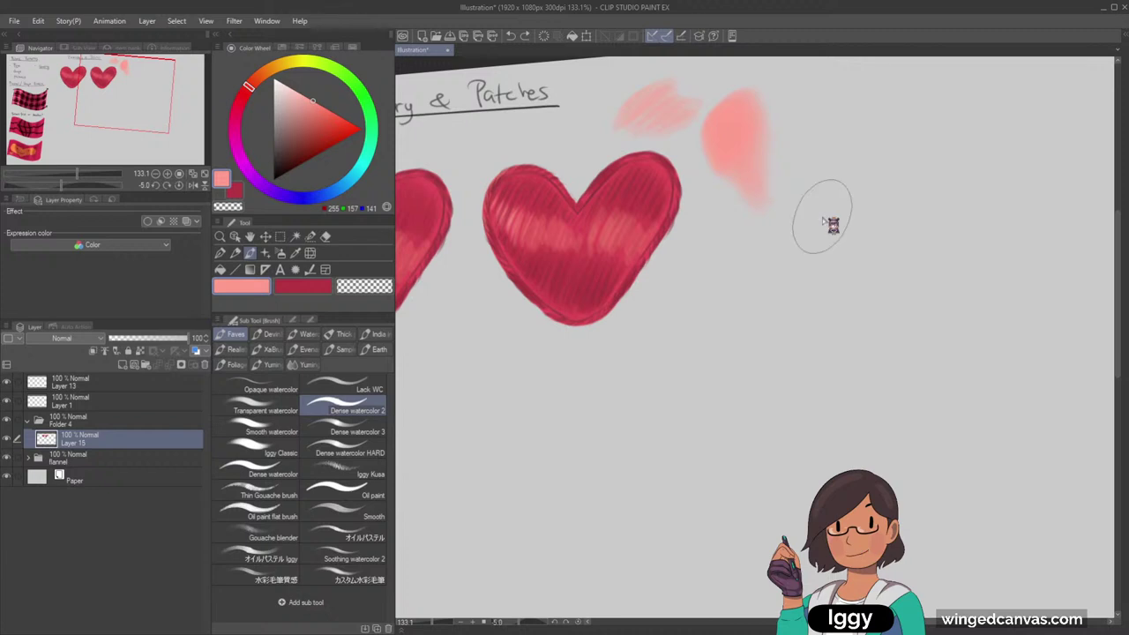
{"action": "key", "text": "ctrl+z"}
{"action": "key", "text": "ctrl+z"}
{"action": "key", "text": "ctrl+z"}
{"action": "key", "text": "ctrl+z"}
{"action": "key", "text": "ctrl+z"}
{"action": "key", "text": "ctrl+z"}
{"action": "key", "text": "ctrl+z"}
{"action": "key", "text": "ctrl+z"}
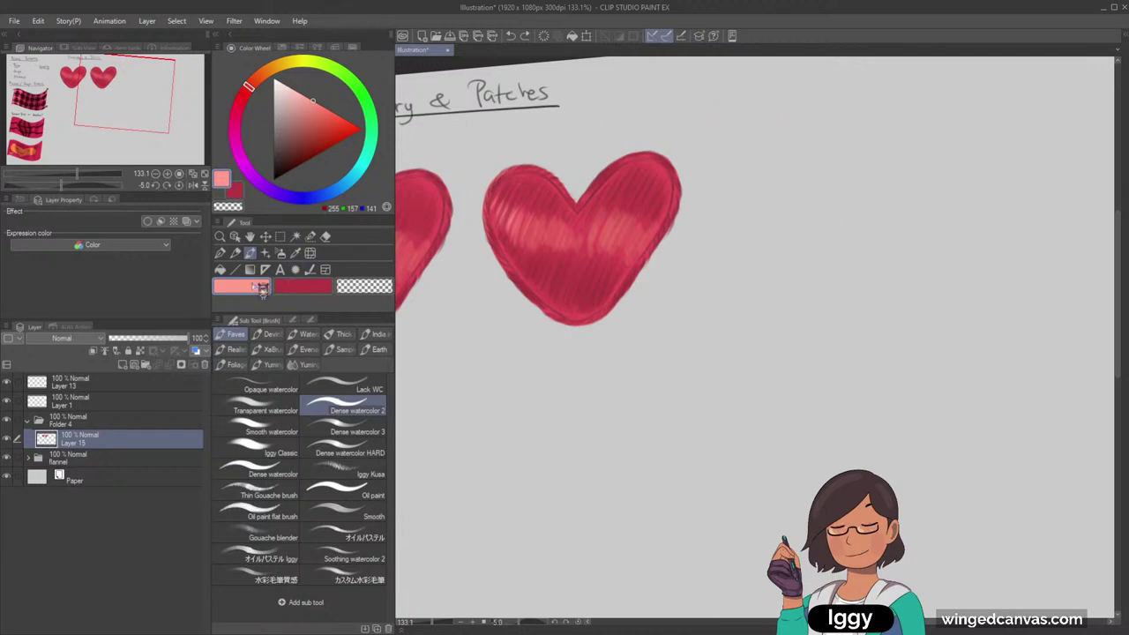
Paint more light pink threads over the highlight and left edge of the duplicated heart with Dense watercolor 3, and straighten the canvas rotation
{"action": "left_click", "coordinate": [356, 432]}
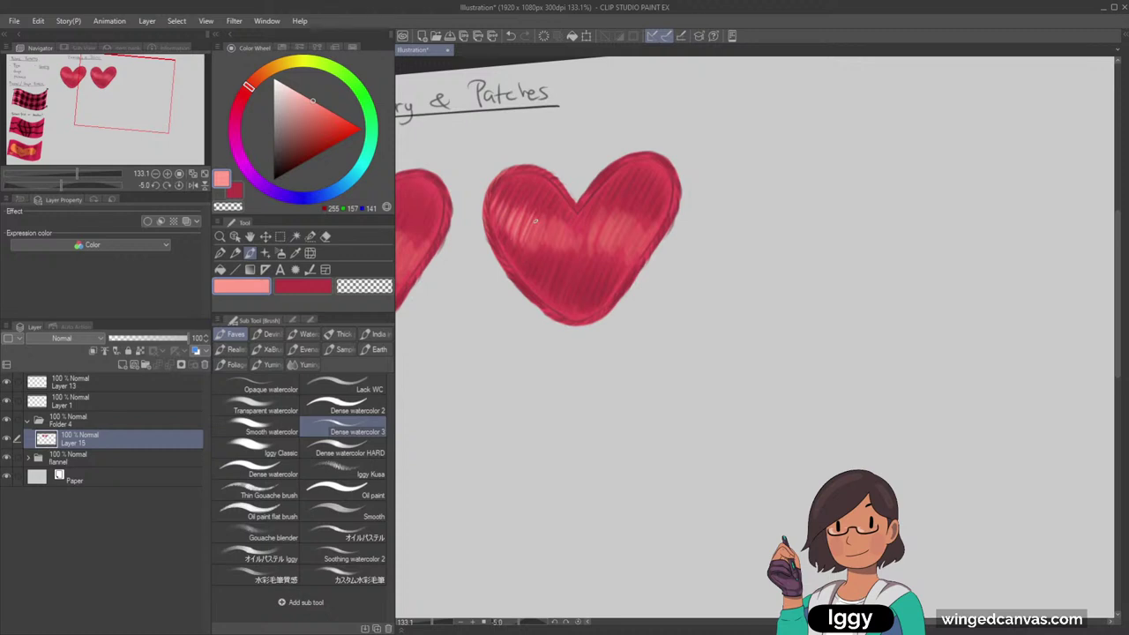
{"action": "key", "text": "asciicircum"}
{"action": "key", "text": "asciicircum"}
{"action": "key", "text": "minus"}
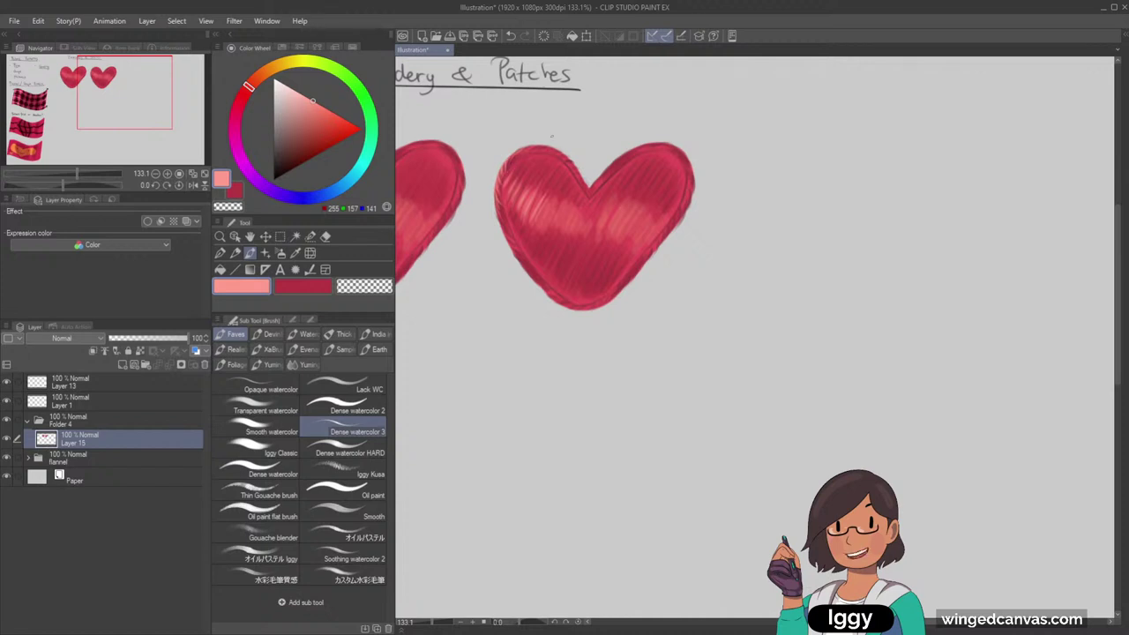
{"action": "scroll", "coordinate": [533, 205], "scroll_direction": "down", "scroll_amount": 2}
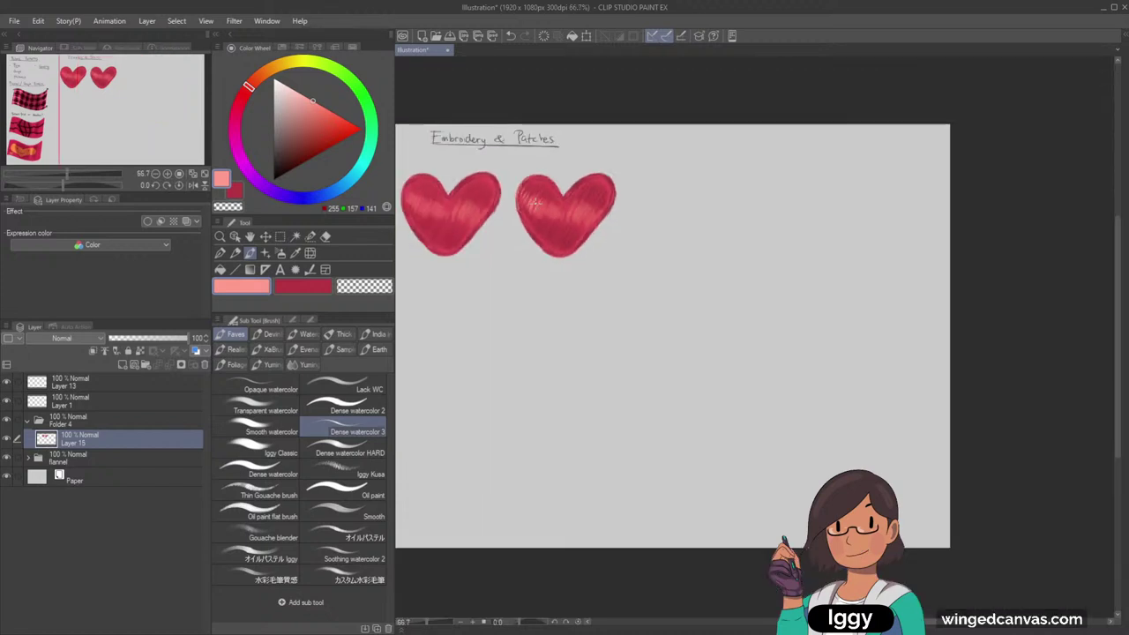
Sample dark red from the duplicated heart's outline and add thin diagonal shadow threads over it with Dense watercolor 3
{"action": "left_click_drag", "start_coordinate": [140, 144], "coordinate": [122, 128]}
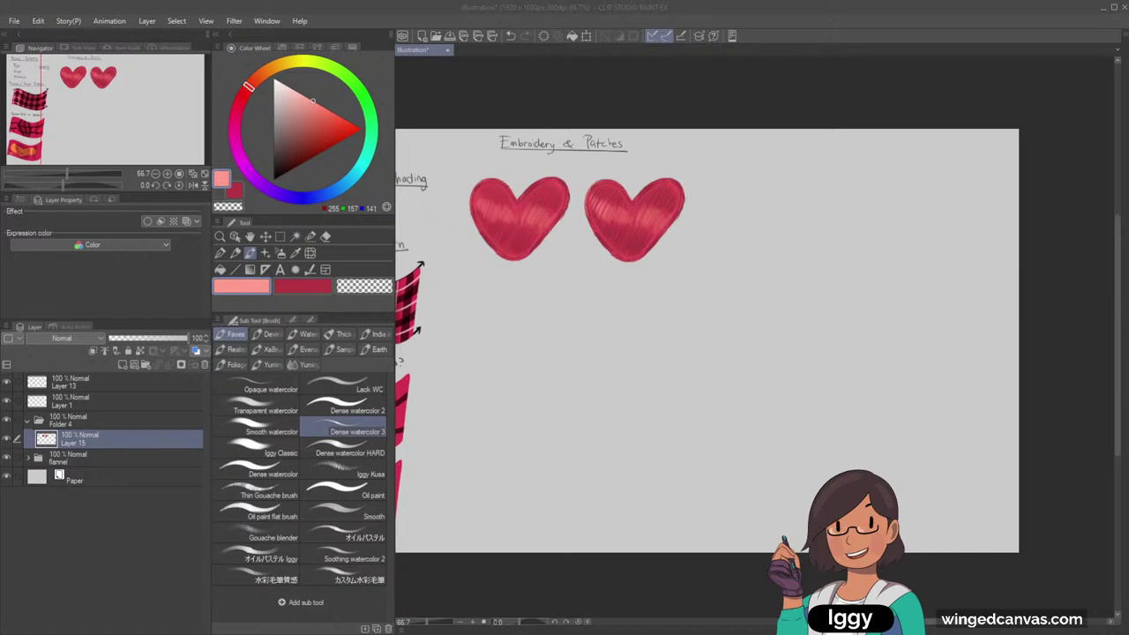
{"action": "left_click", "coordinate": [219, 236]}
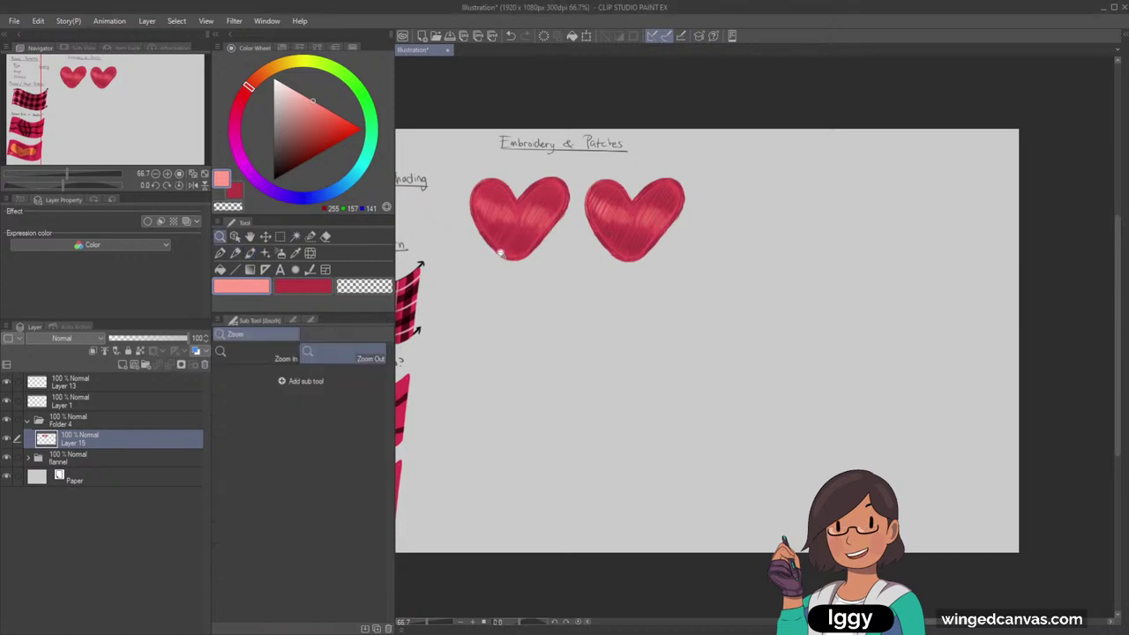
{"action": "left_click", "coordinate": [150, 139]}
{"action": "left_click_drag", "start_coordinate": [167, 163], "coordinate": [148, 136]}
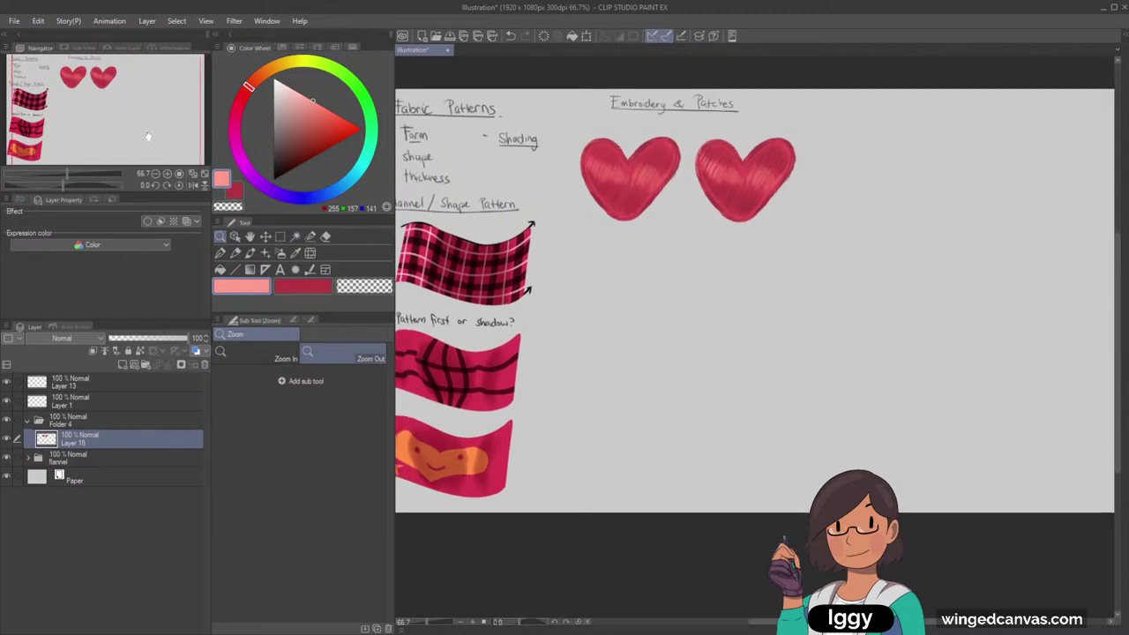
{"action": "scroll", "coordinate": [734, 150], "scroll_direction": "up", "scroll_amount": 4}
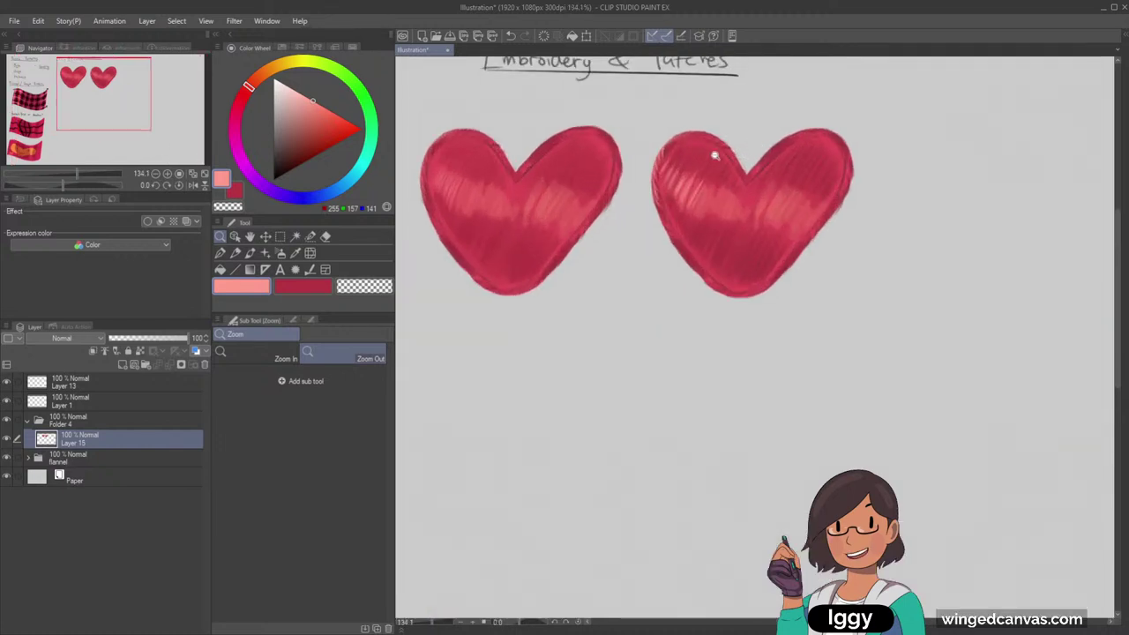
{"action": "left_click", "coordinate": [732, 142], "text": "alt"}
{"action": "left_click", "coordinate": [732, 144], "text": "alt"}
{"action": "scroll", "coordinate": [737, 167], "scroll_direction": "up", "scroll_amount": 2}
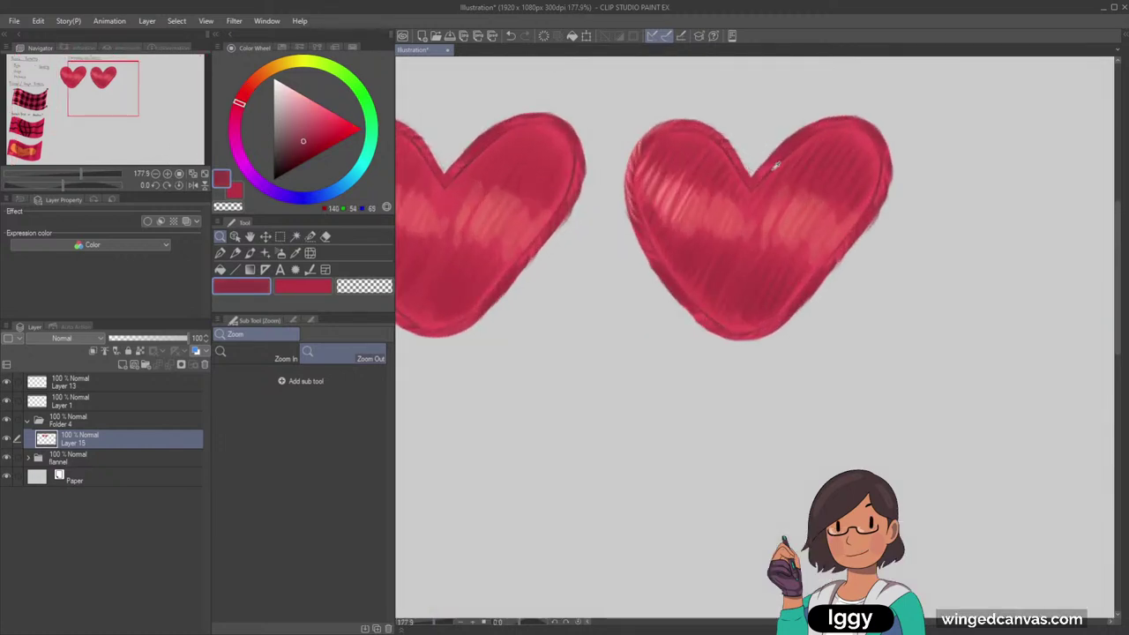
{"action": "left_click", "coordinate": [250, 253]}
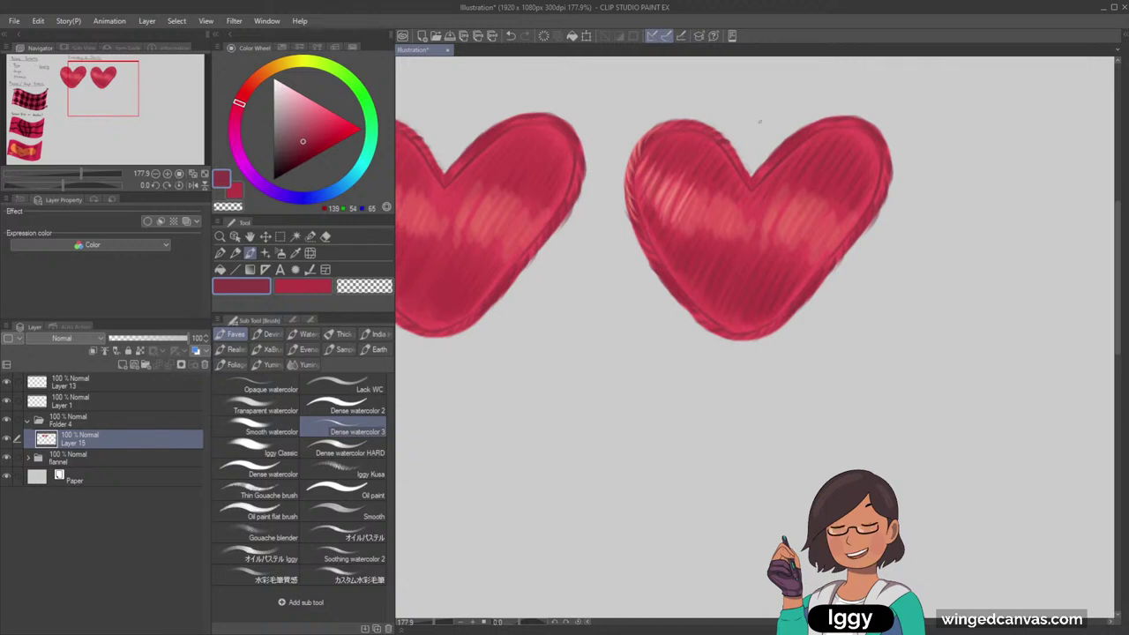
Roughen the duplicated heart's outline using Dense watercolor 3 with transparent colour, and sample the heart's red (RGB 197, 62, 75)
{"action": "scroll", "coordinate": [782, 159], "scroll_direction": "down", "scroll_amount": 5}
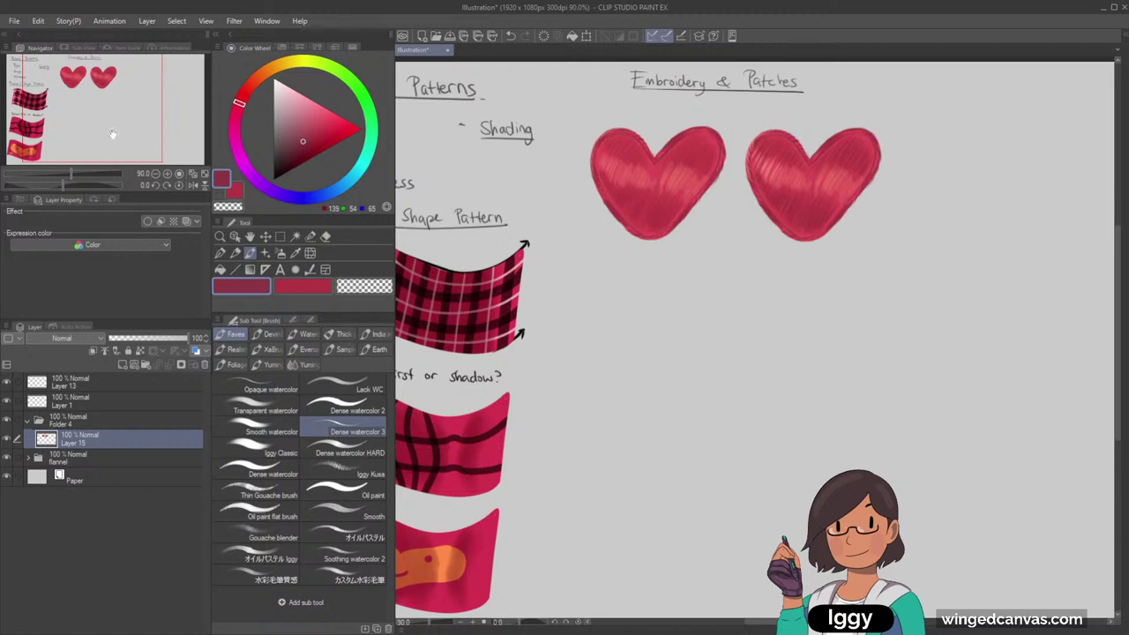
{"action": "left_click_drag", "start_coordinate": [113, 134], "coordinate": [136, 105]}
{"action": "key", "text": "c"}
{"action": "scroll", "coordinate": [558, 173], "scroll_direction": "up", "scroll_amount": 2}
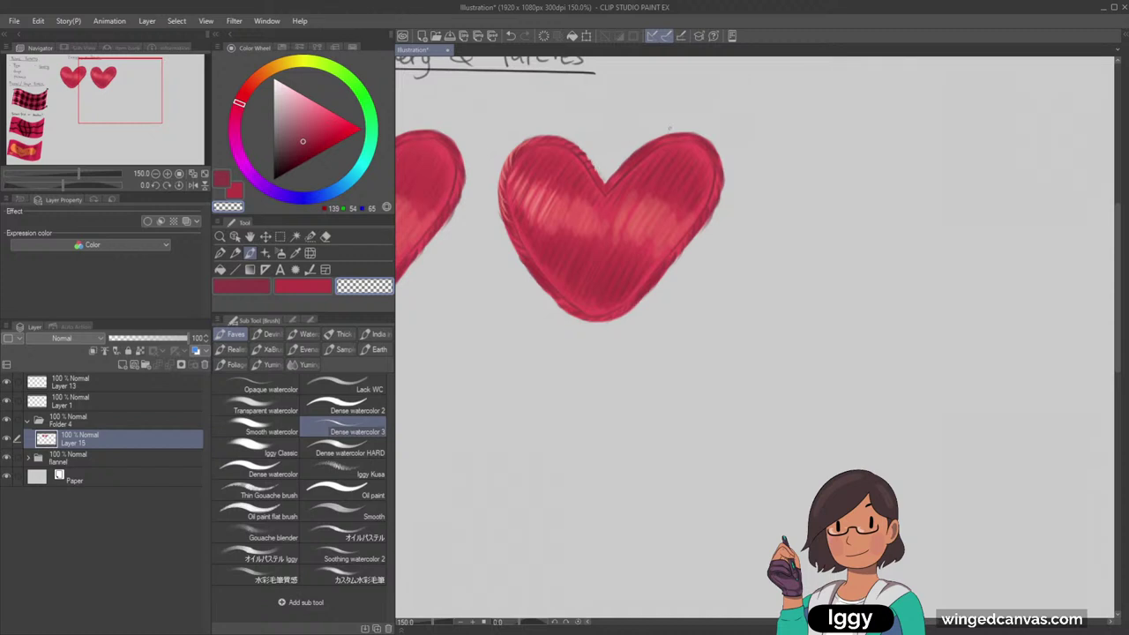
{"action": "scroll", "coordinate": [669, 129], "scroll_direction": "down", "scroll_amount": 3}
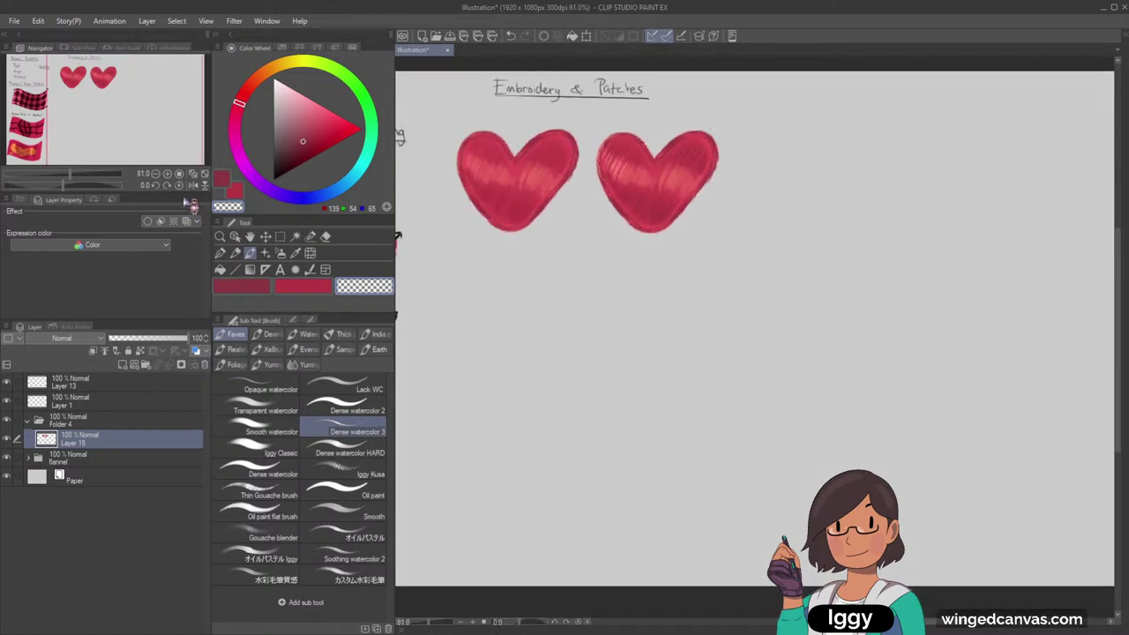
{"action": "left_click", "coordinate": [204, 176]}
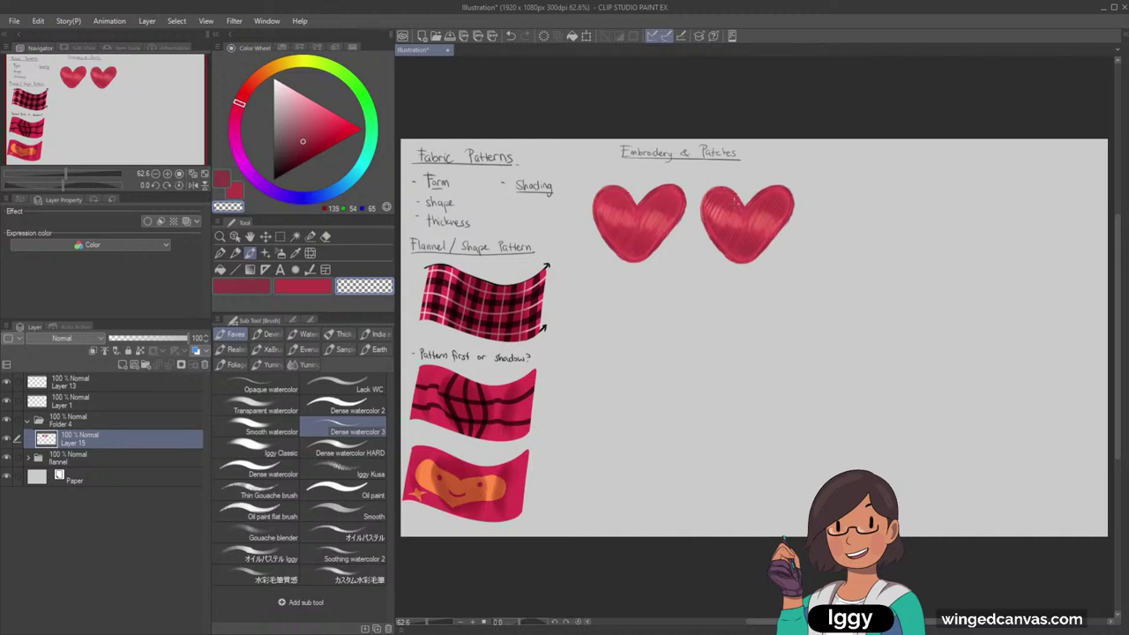
{"action": "left_click", "coordinate": [736, 207], "text": "alt"}
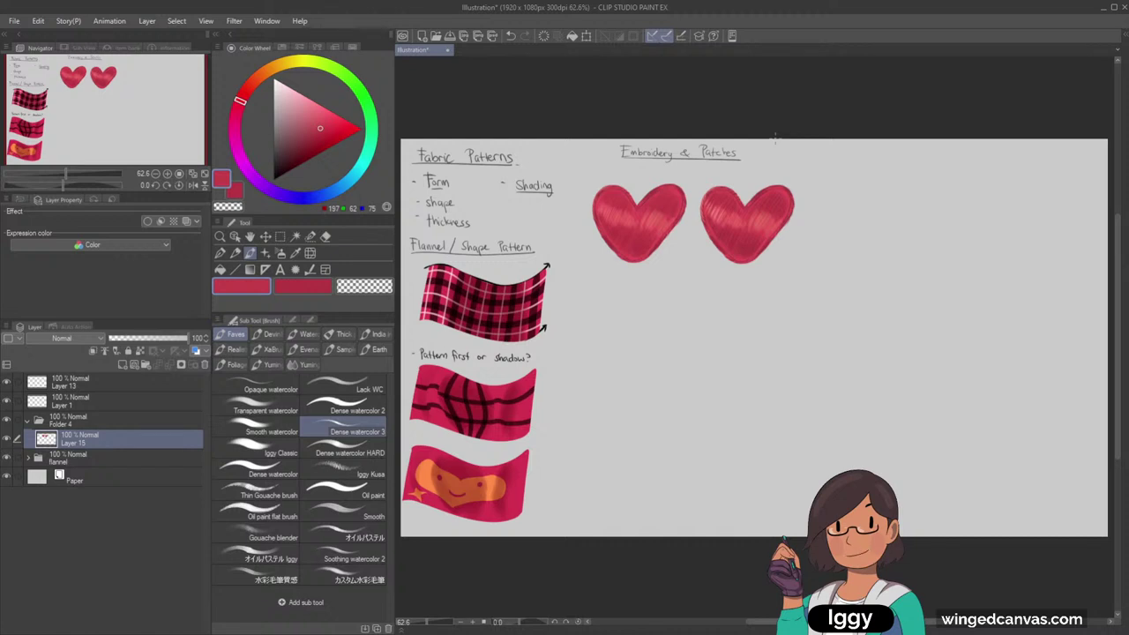
Add a new layer outside the hearts' folder, collapse that folder, and place the new layer in its own new folder
{"action": "scroll", "coordinate": [828, 293], "scroll_direction": "up", "scroll_amount": 1}
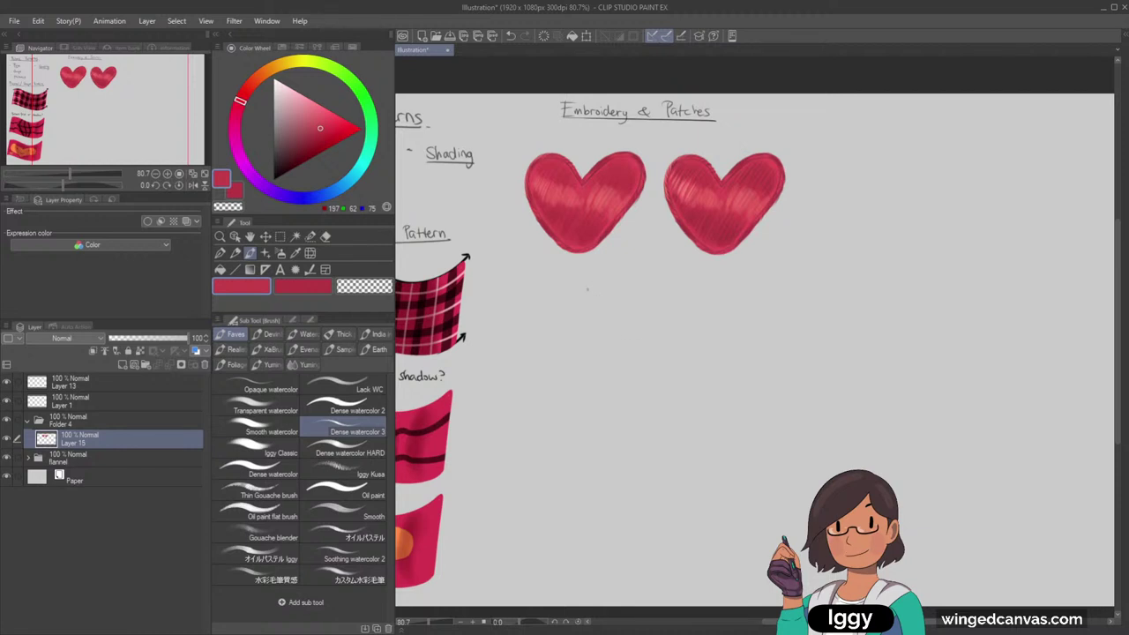
{"action": "left_click_drag", "start_coordinate": [108, 106], "coordinate": [69, 110]}
{"action": "scroll", "coordinate": [527, 179], "scroll_direction": "up", "scroll_amount": 1}
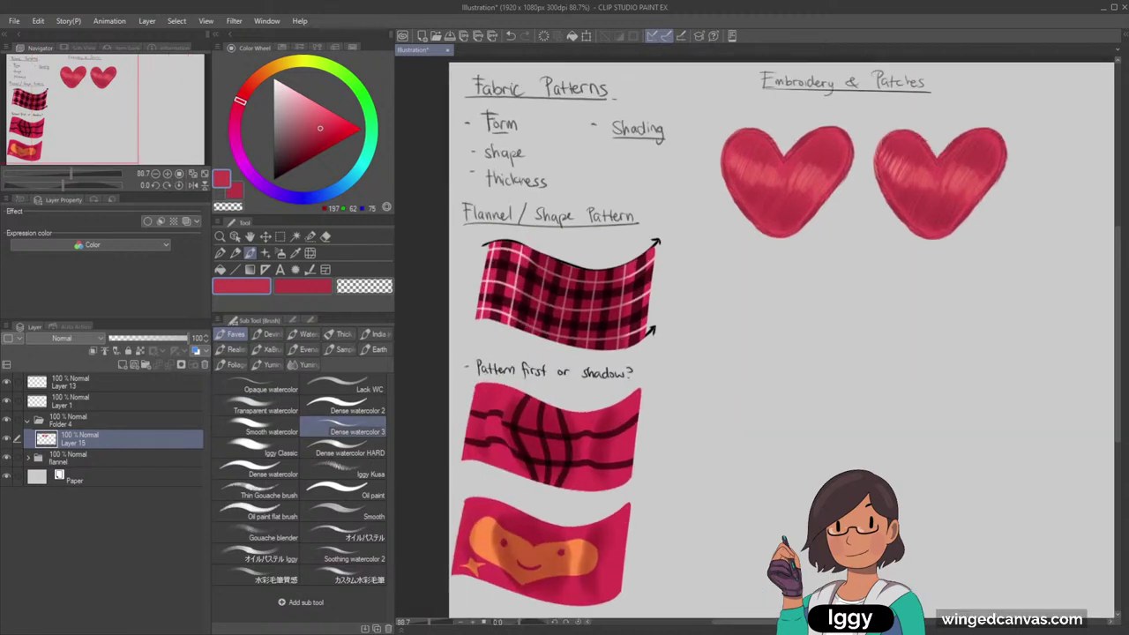
{"action": "left_click_drag", "start_coordinate": [107, 143], "coordinate": [138, 159]}
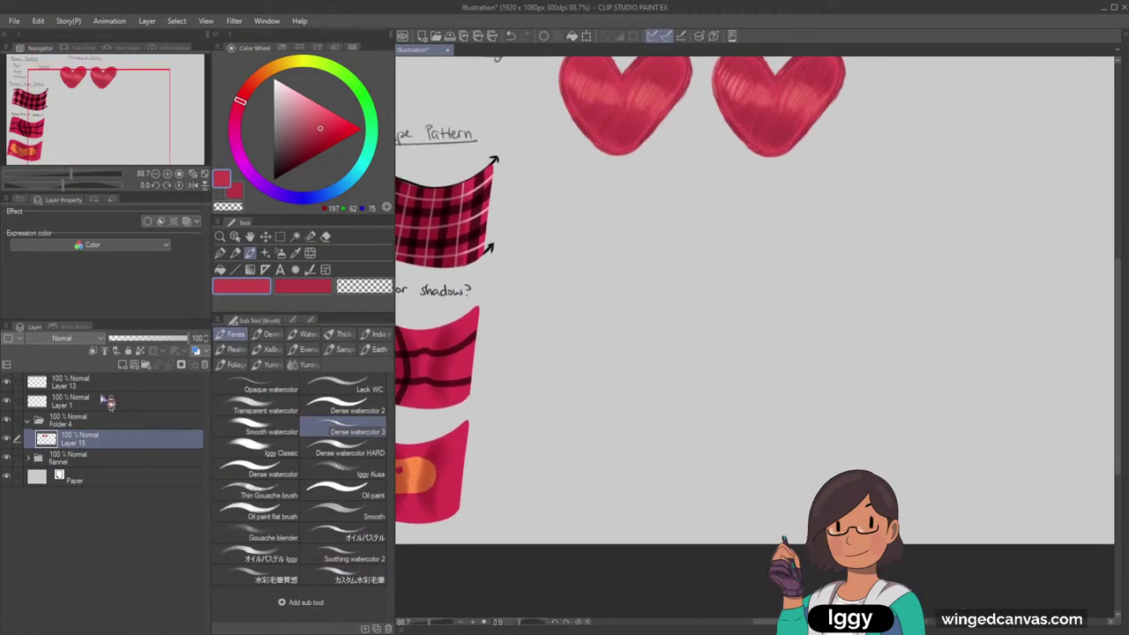
{"action": "left_click", "coordinate": [122, 364]}
{"action": "mouse_move", "coordinate": [100, 437]}
{"action": "left_mouse_down"}
{"action": "mouse_move", "coordinate": [103, 412]}
{"action": "mouse_move", "coordinate": [106, 439]}
{"action": "mouse_move", "coordinate": [113, 424]}
{"action": "left_mouse_up"}
{"action": "left_click", "coordinate": [28, 440]}
{"action": "left_click", "coordinate": [146, 365]}
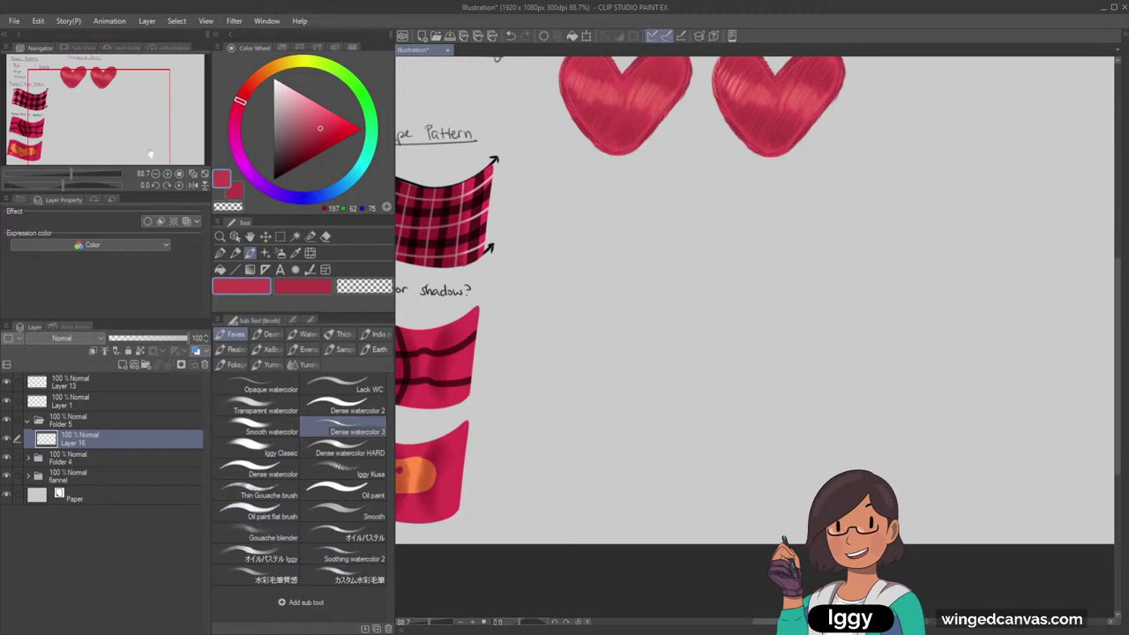
Outline a wavy four-sided cloth shape below the hearts with the G-pen in pale pink, using a reduced brush size
{"action": "left_click_drag", "start_coordinate": [151, 154], "coordinate": [159, 158]}
{"action": "key", "text": "m"}
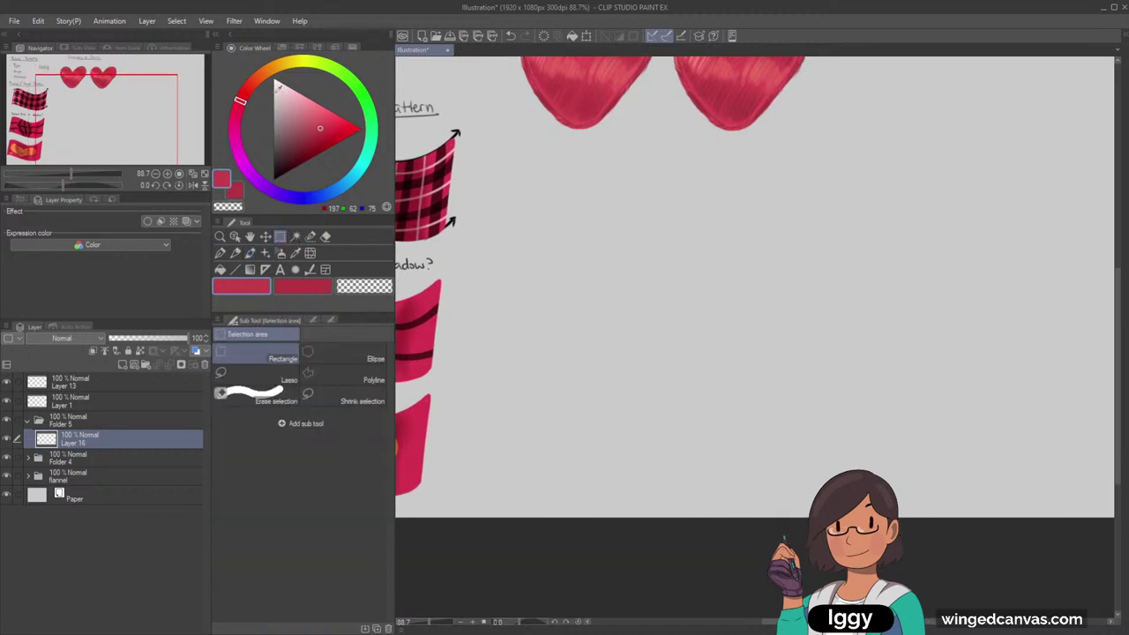
{"action": "left_click", "coordinate": [263, 74]}
{"action": "left_click_drag", "start_coordinate": [292, 108], "coordinate": [258, 94]}
{"action": "left_click", "coordinate": [289, 103]}
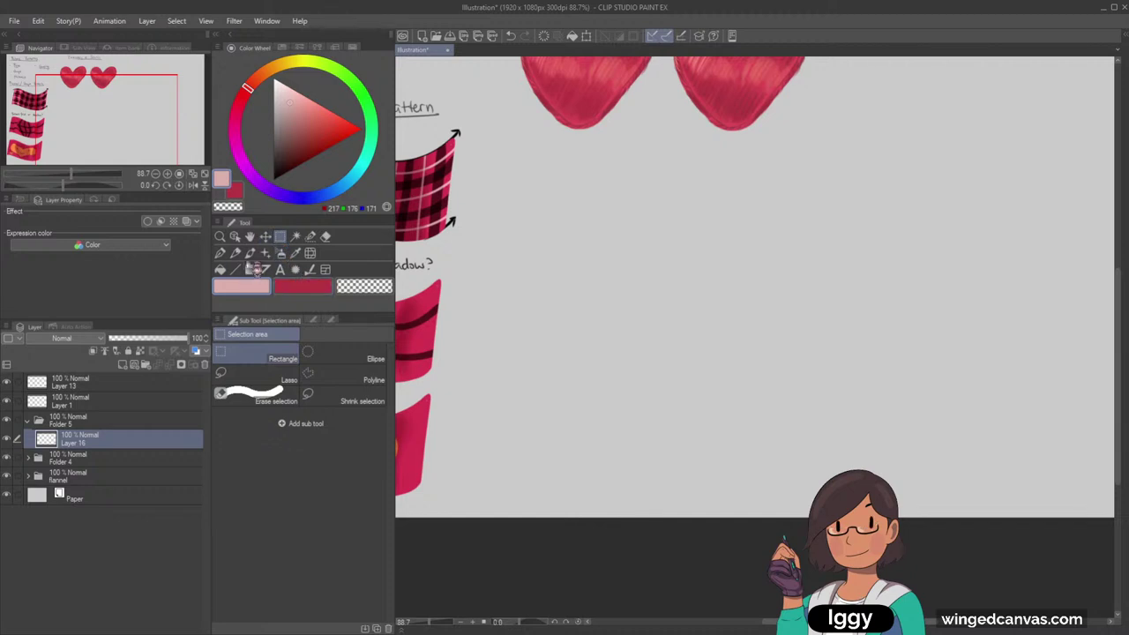
{"action": "left_click", "coordinate": [251, 254]}
{"action": "left_click", "coordinate": [221, 253]}
{"action": "left_click_drag", "start_coordinate": [582, 183], "coordinate": [561, 247]}
{"action": "key", "text": "ctrl+z"}
{"action": "key", "text": "bracketleft"}
{"action": "key", "text": "bracketleft"}
{"action": "key", "text": "bracketleft"}
{"action": "key", "text": "bracketleft"}
{"action": "mouse_move", "coordinate": [635, 184]}
{"action": "left_mouse_down"}
{"action": "mouse_move", "coordinate": [571, 291]}
{"action": "mouse_move", "coordinate": [530, 327]}
{"action": "mouse_move", "coordinate": [512, 378]}
{"action": "mouse_move", "coordinate": [524, 365]}
{"action": "mouse_move", "coordinate": [512, 371]}
{"action": "mouse_move", "coordinate": [634, 427]}
{"action": "mouse_move", "coordinate": [750, 215]}
{"action": "mouse_move", "coordinate": [777, 224]}
{"action": "mouse_move", "coordinate": [753, 268]}
{"action": "left_mouse_up"}
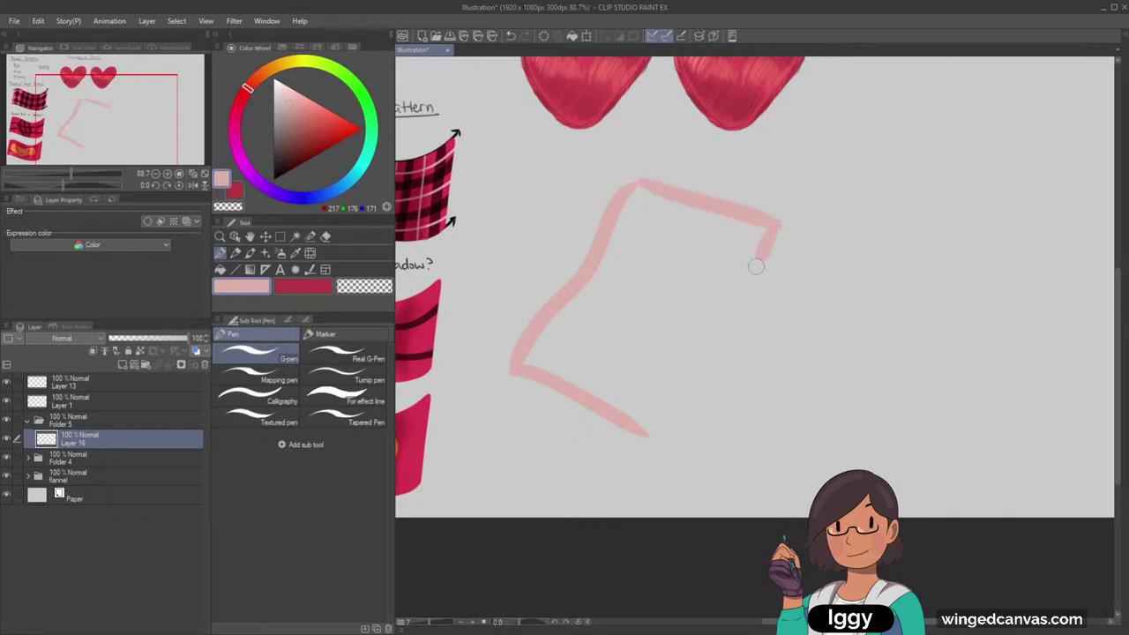
{"action": "key", "text": "ctrl+z"}
{"action": "mouse_move", "coordinate": [779, 228]}
{"action": "left_mouse_down"}
{"action": "mouse_move", "coordinate": [744, 307]}
{"action": "mouse_move", "coordinate": [656, 431]}
{"action": "mouse_move", "coordinate": [641, 429]}
{"action": "left_mouse_up"}
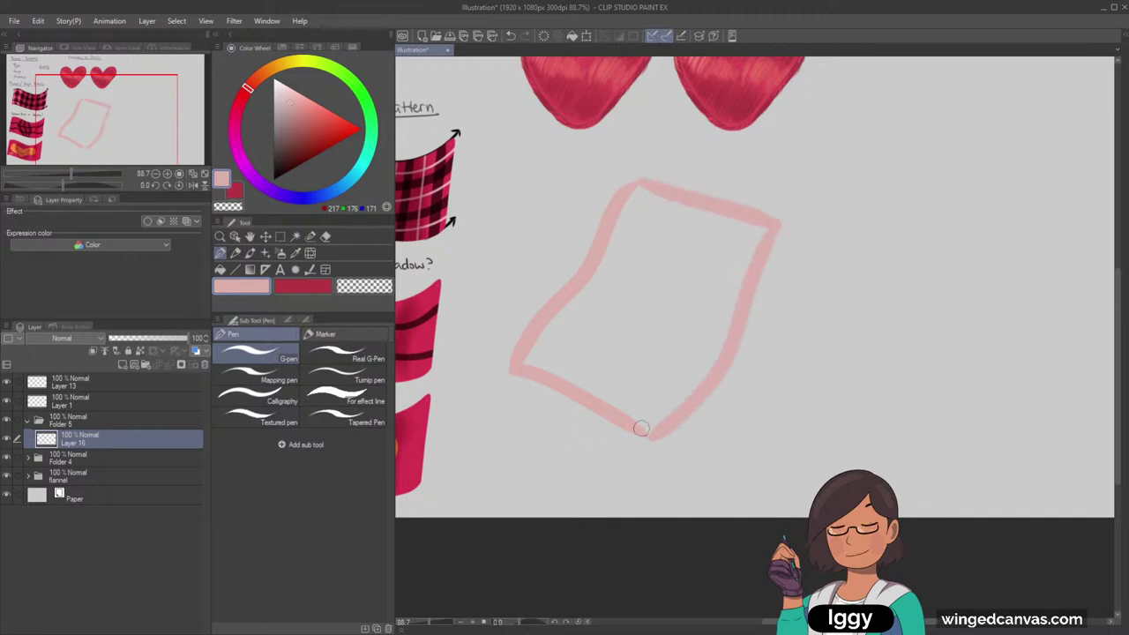
Fill the cloth outline with the pale pink, then rotate the shape slightly counterclockwise and move it down and to the left
{"action": "left_click", "coordinate": [221, 273]}
{"action": "left_click", "coordinate": [638, 288]}
{"action": "key", "text": "ctrl+t"}
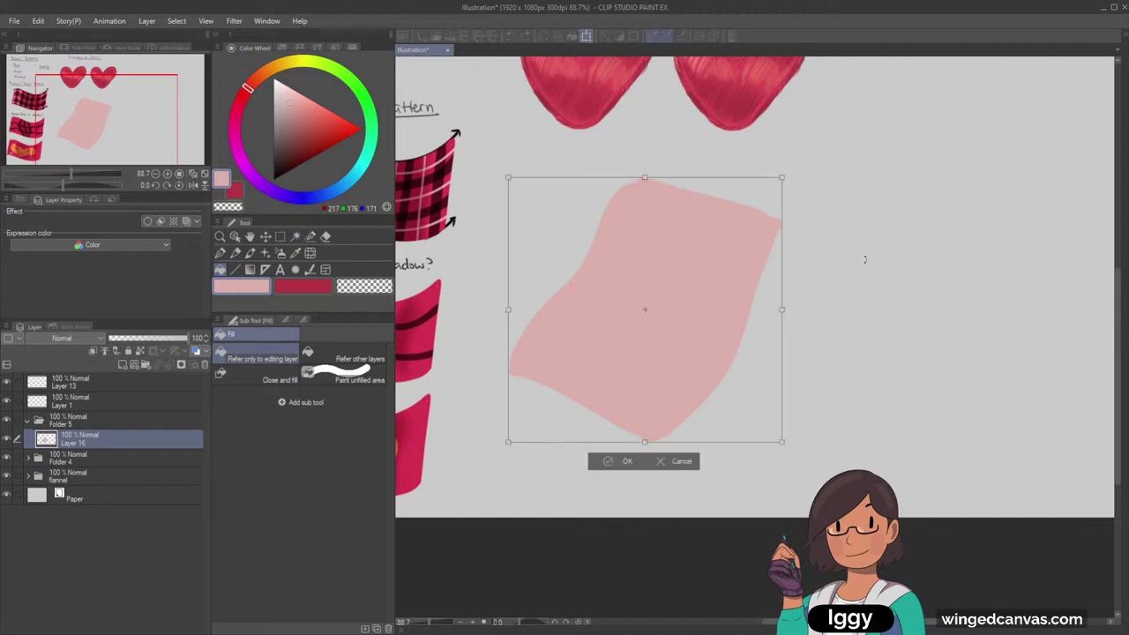
{"action": "left_click_drag", "start_coordinate": [865, 259], "coordinate": [857, 234]}
{"action": "left_click_drag", "start_coordinate": [715, 292], "coordinate": [701, 319]}
{"action": "left_click_drag", "start_coordinate": [657, 380], "coordinate": [648, 414]}
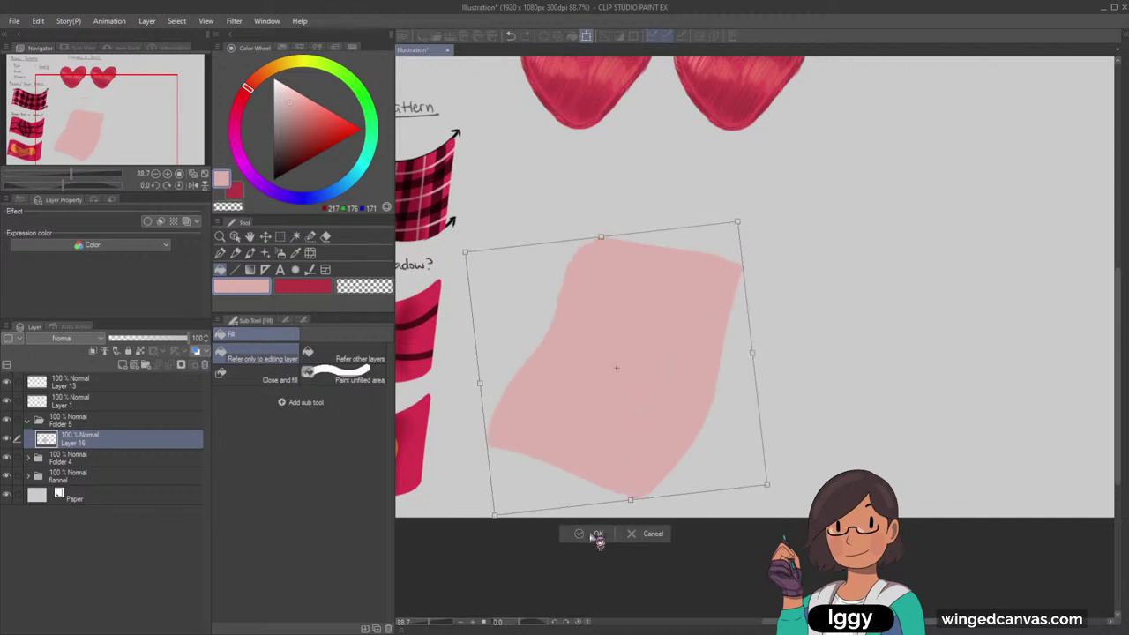
{"action": "left_click", "coordinate": [596, 533]}
Handwrite and underline the label "Braided" above the pink cloth in black, using the Mechanical pencil on a new layer
{"action": "left_click", "coordinate": [135, 366]}
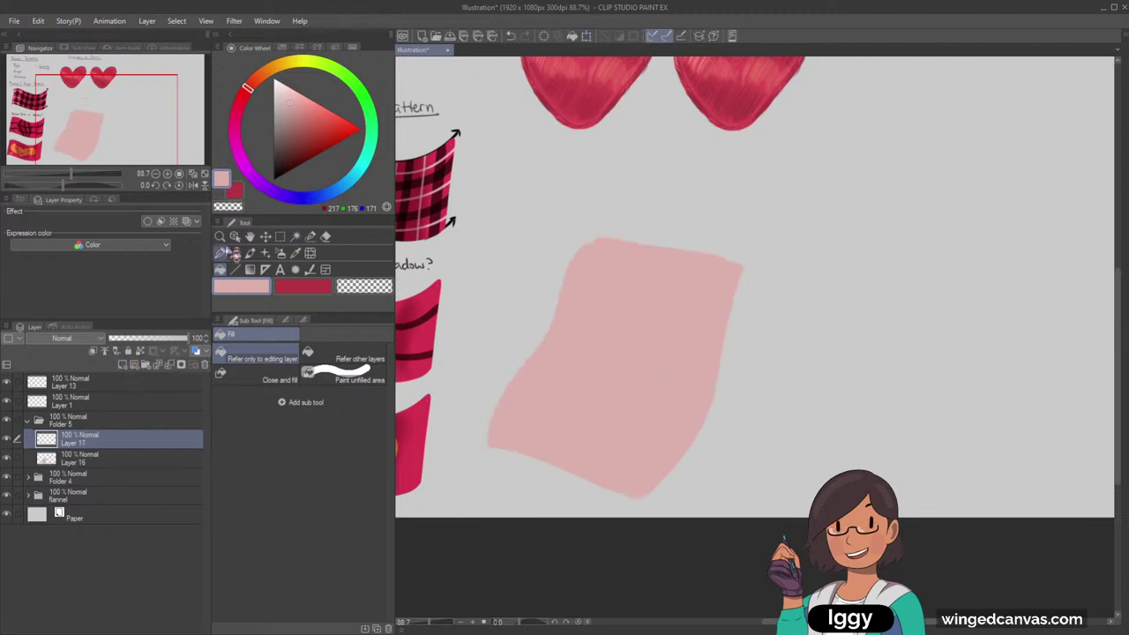
{"action": "left_click", "coordinate": [221, 254]}
{"action": "left_click_drag", "start_coordinate": [275, 125], "coordinate": [268, 143]}
{"action": "left_click", "coordinate": [235, 254]}
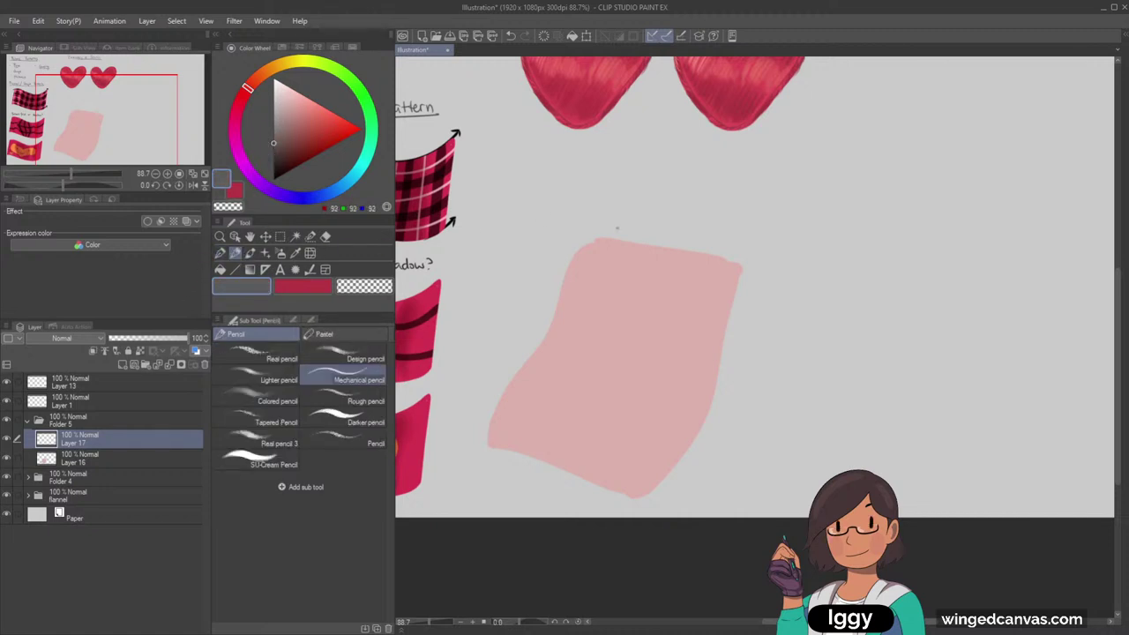
{"action": "left_click", "coordinate": [275, 181]}
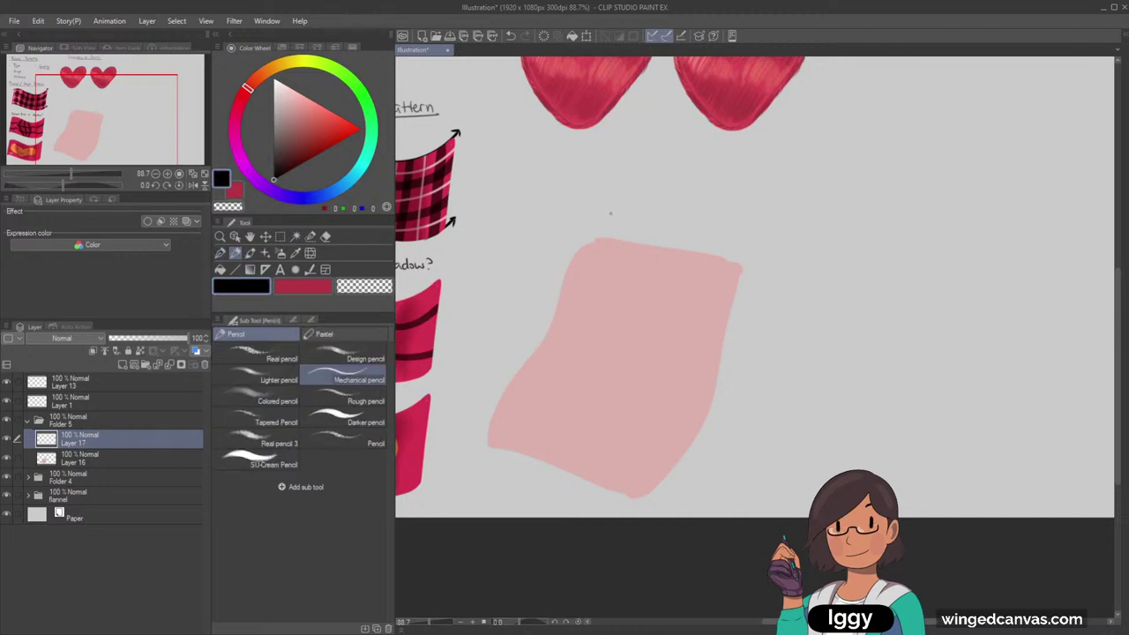
{"action": "left_click_drag", "start_coordinate": [603, 220], "coordinate": [635, 229]}
{"action": "key", "text": "ctrl+z"}
{"action": "key", "text": "ctrl+z"}
{"action": "key", "text": "ctrl+z"}
{"action": "mouse_move", "coordinate": [597, 212]}
{"action": "left_mouse_down"}
{"action": "mouse_move", "coordinate": [545, 220]}
{"action": "mouse_move", "coordinate": [610, 220]}
{"action": "left_mouse_up"}
Sketch a braid running down the length of the cloth in dark muted red with Dense watercolor 3, on a new layer above the cloth
{"action": "left_click", "coordinate": [134, 465]}
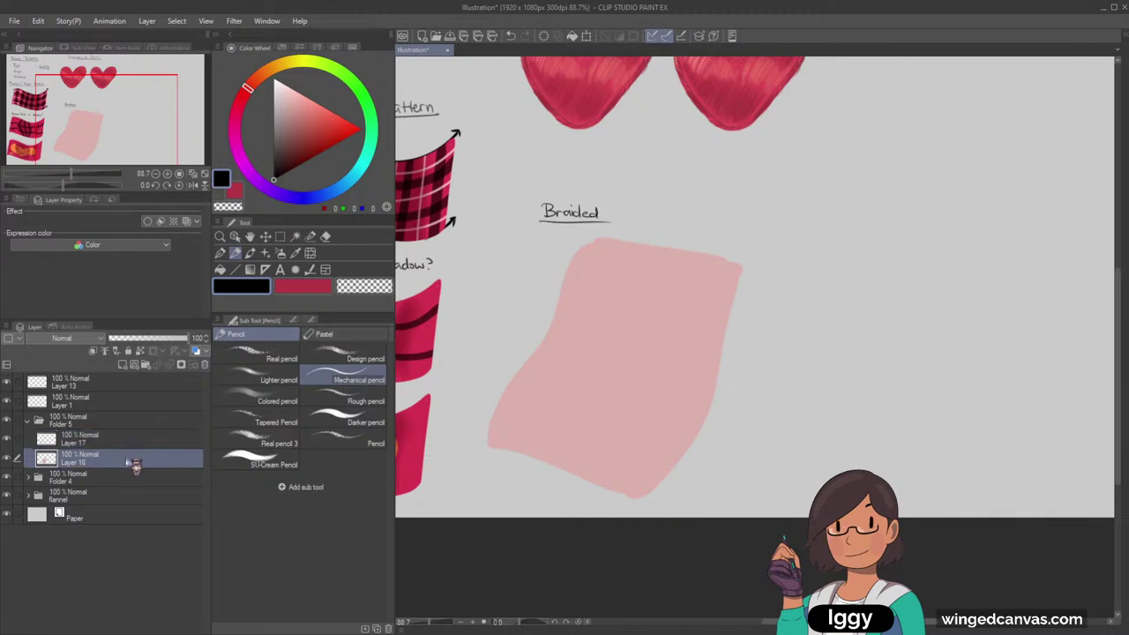
{"action": "left_click", "coordinate": [124, 365]}
{"action": "left_click", "coordinate": [300, 289]}
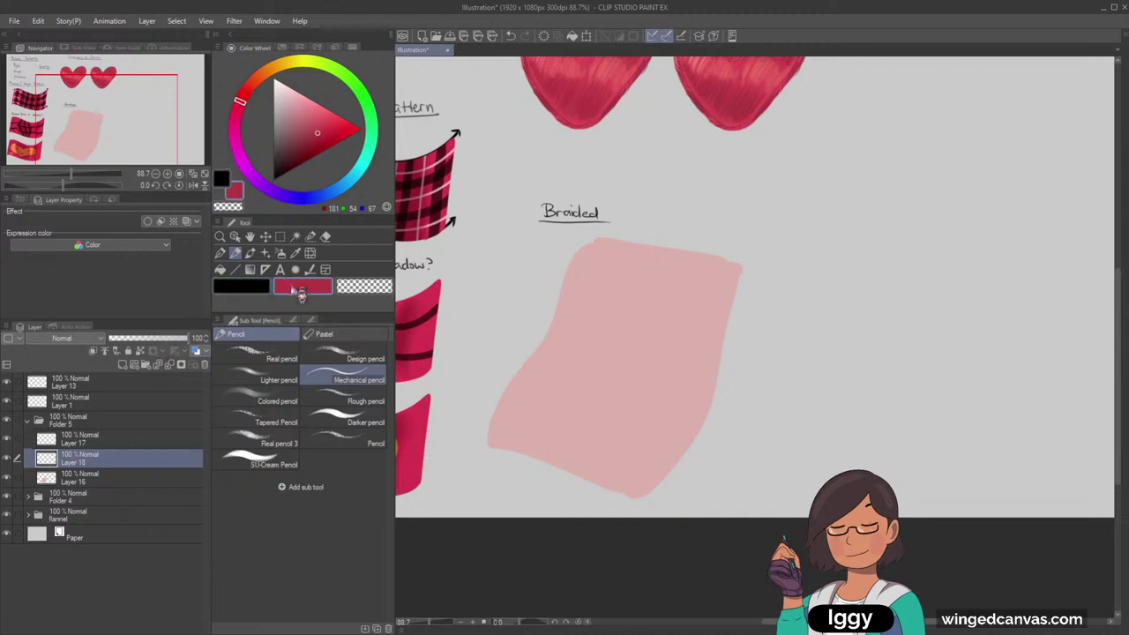
{"action": "left_click", "coordinate": [251, 253]}
{"action": "key", "text": "c"}
{"action": "left_click", "coordinate": [237, 113]}
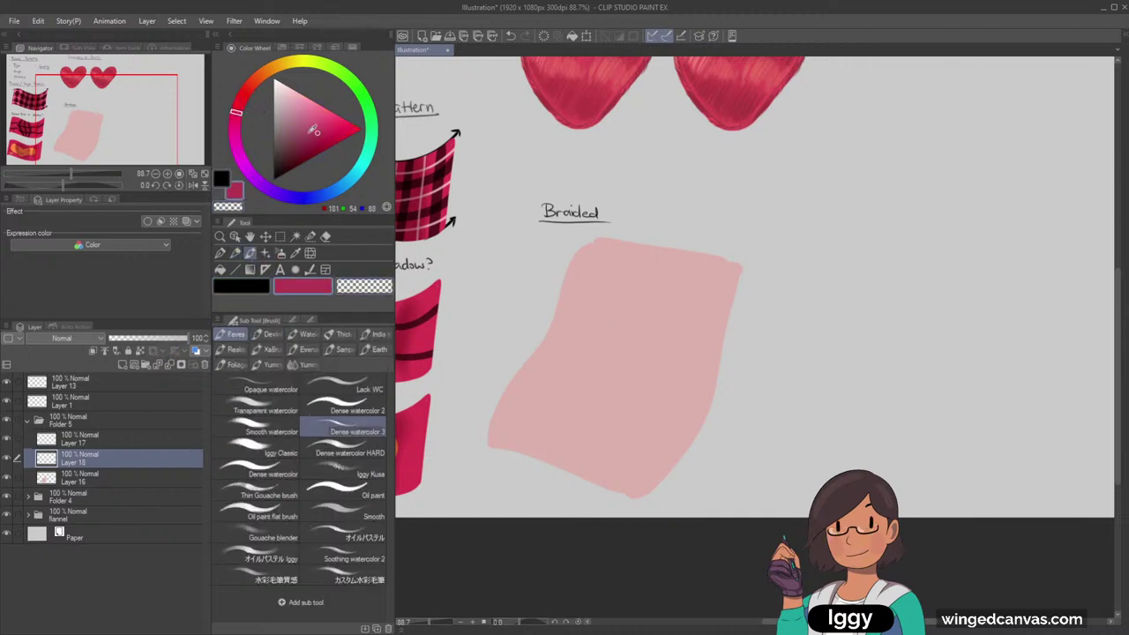
{"action": "left_click_drag", "start_coordinate": [313, 130], "coordinate": [282, 144]}
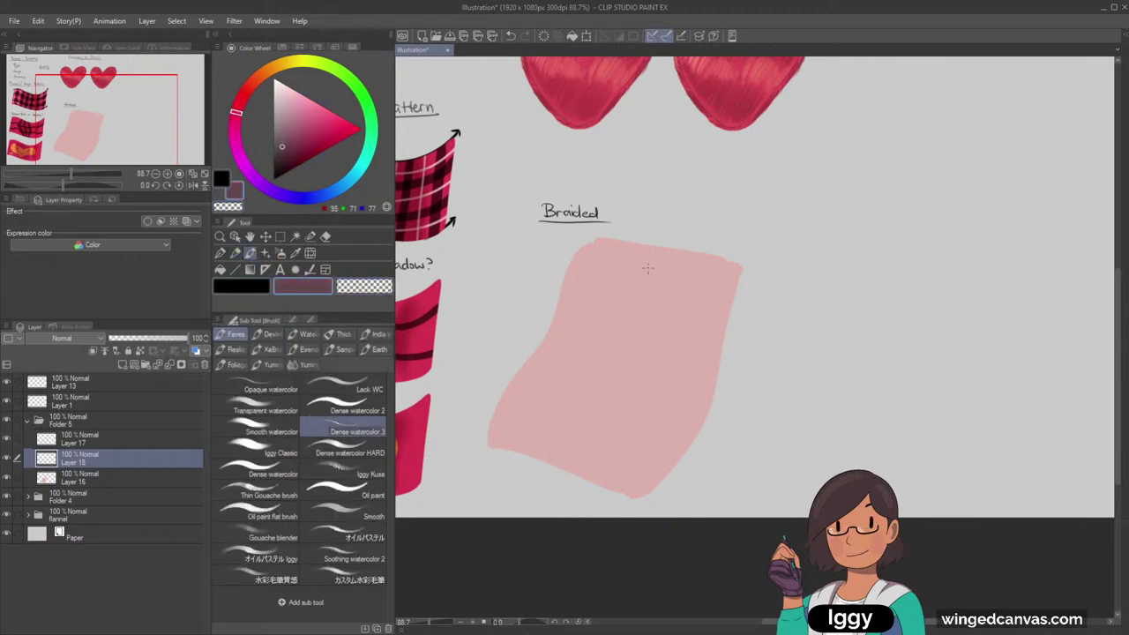
{"action": "left_click_drag", "start_coordinate": [642, 303], "coordinate": [615, 320]}
{"action": "mouse_move", "coordinate": [617, 273]}
{"action": "left_mouse_down"}
{"action": "mouse_move", "coordinate": [615, 323]}
{"action": "mouse_move", "coordinate": [637, 341]}
{"action": "mouse_move", "coordinate": [651, 337]}
{"action": "mouse_move", "coordinate": [669, 295]}
{"action": "left_mouse_up"}
{"action": "left_click_drag", "start_coordinate": [651, 352], "coordinate": [636, 374]}
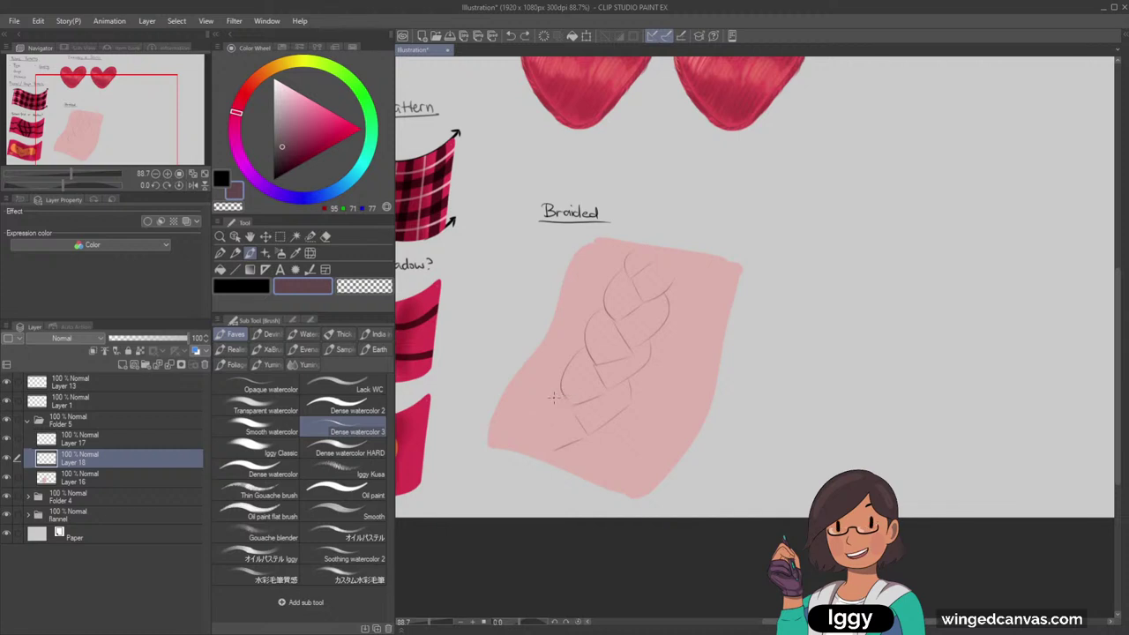
{"action": "mouse_move", "coordinate": [118, 134]}
{"action": "left_mouse_down"}
{"action": "mouse_move", "coordinate": [135, 126]}
{"action": "mouse_move", "coordinate": [124, 153]}
{"action": "left_mouse_up"}
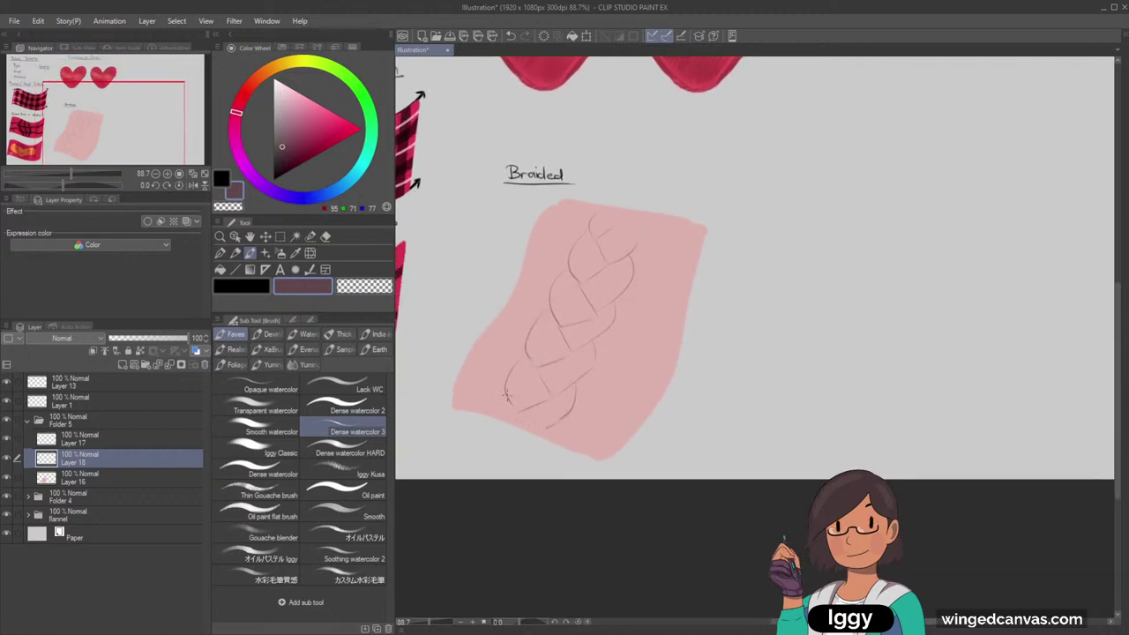
{"action": "mouse_move", "coordinate": [505, 395]}
{"action": "left_mouse_down"}
{"action": "mouse_move", "coordinate": [560, 424]}
{"action": "mouse_move", "coordinate": [541, 445]}
{"action": "left_mouse_up"}
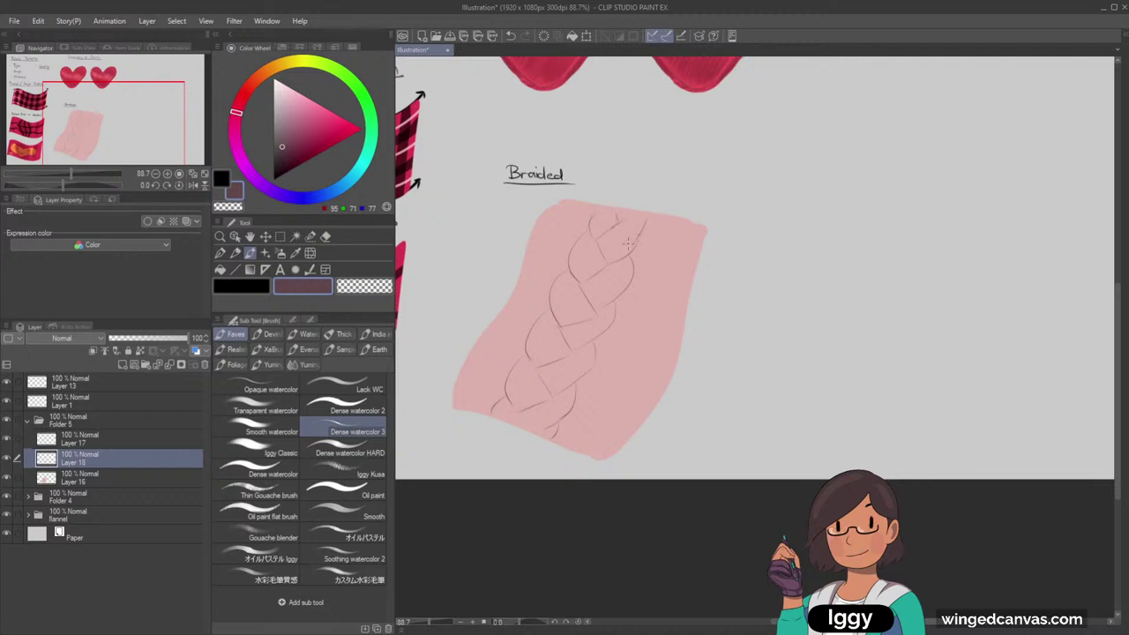
Add a new layer directly above the cloth layer and prepare Dense watercolor 3 with a dusty pink (RGB 165, 125, 127)
{"action": "left_click", "coordinate": [112, 478]}
{"action": "left_click", "coordinate": [219, 237]}
{"action": "left_click", "coordinate": [563, 256]}
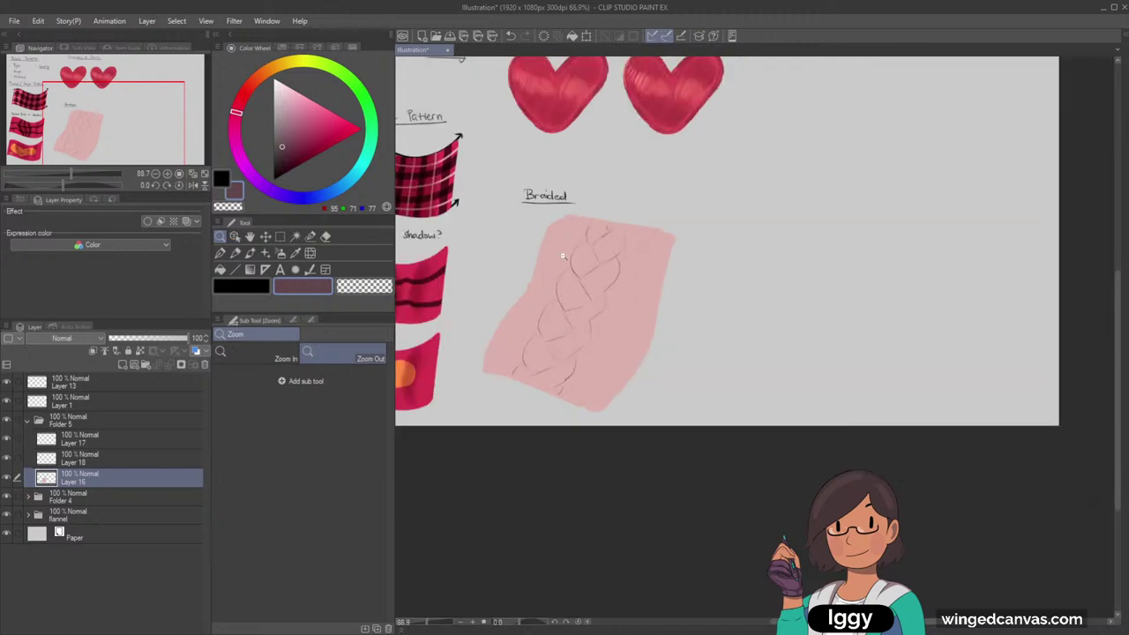
{"action": "mouse_move", "coordinate": [565, 256]}
{"action": "left_mouse_down"}
{"action": "mouse_move", "coordinate": [547, 276]}
{"action": "mouse_move", "coordinate": [652, 240]}
{"action": "mouse_move", "coordinate": [660, 253]}
{"action": "left_mouse_up"}
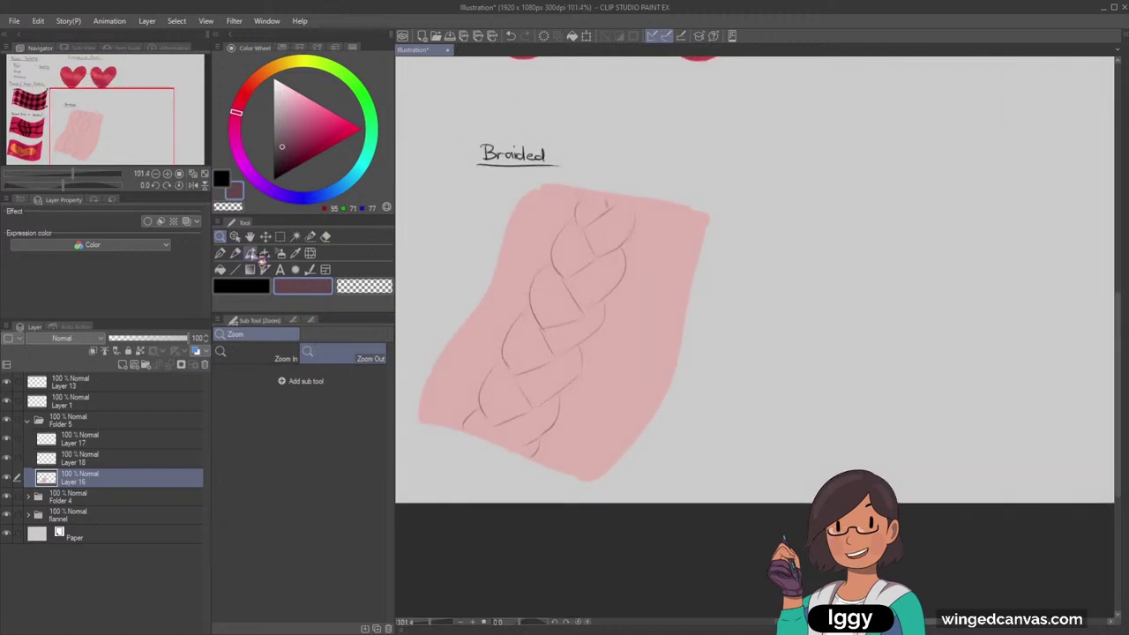
{"action": "left_click", "coordinate": [249, 253]}
{"action": "left_click", "coordinate": [242, 98]}
{"action": "left_click", "coordinate": [287, 123]}
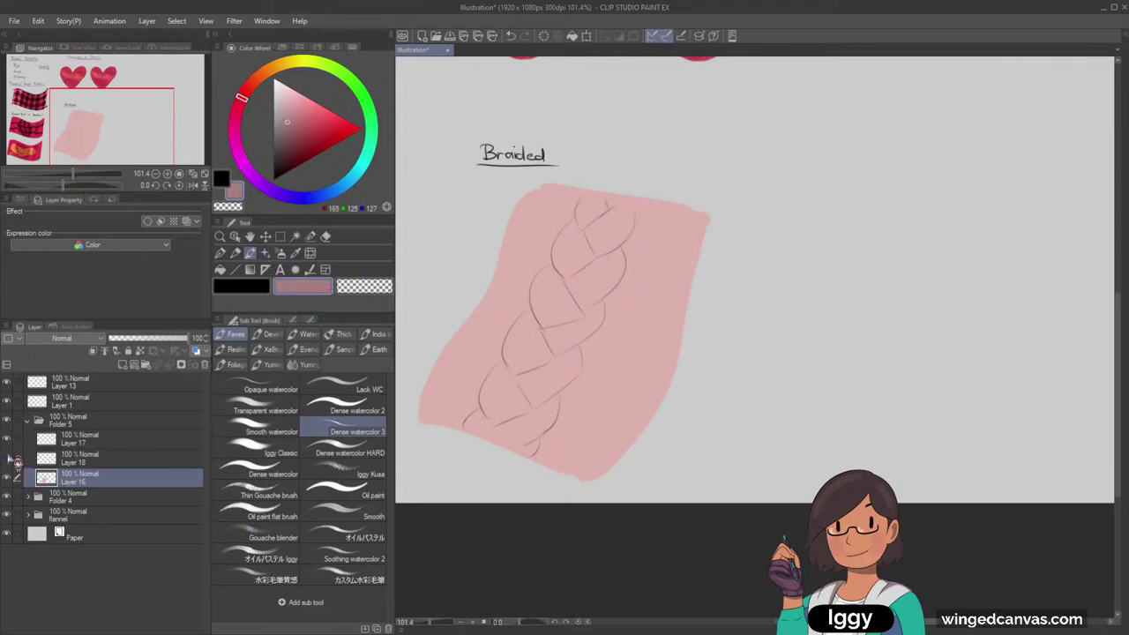
{"action": "left_click", "coordinate": [6, 458]}
{"action": "left_click", "coordinate": [6, 458]}
{"action": "left_click", "coordinate": [124, 365]}
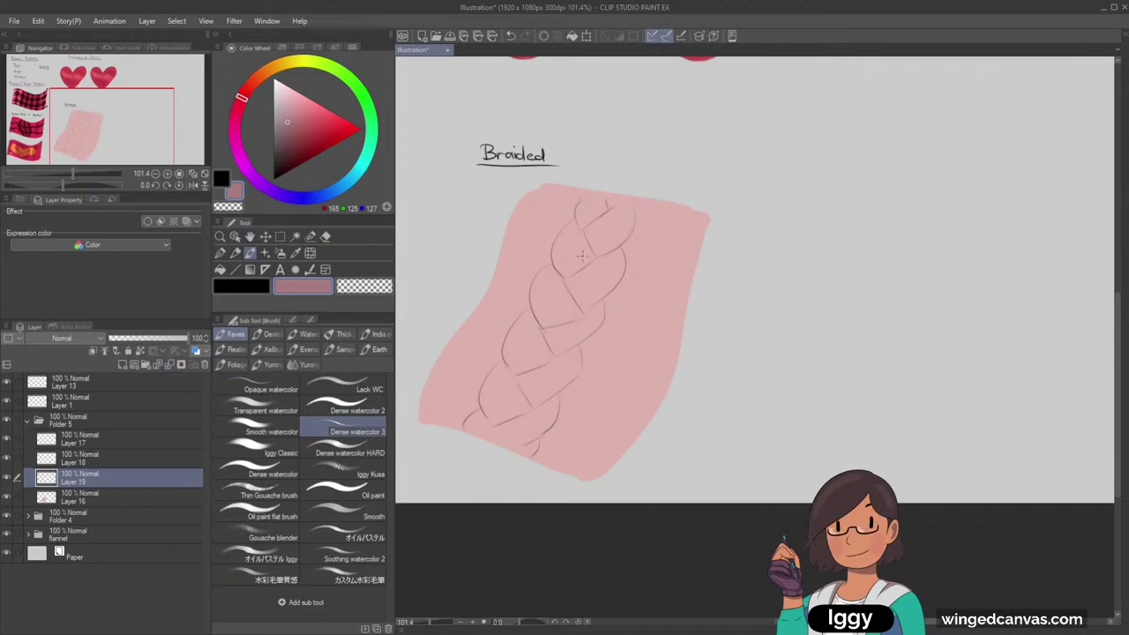
Shade the upper sections of the braid where the strands overlap, undoing unsatisfactory strokes
{"action": "left_click_drag", "start_coordinate": [437, 201], "coordinate": [479, 218]}
{"action": "key", "text": "ctrl+z"}
{"action": "mouse_move", "coordinate": [601, 250]}
{"action": "left_mouse_down"}
{"action": "mouse_move", "coordinate": [634, 208]}
{"action": "mouse_move", "coordinate": [619, 244]}
{"action": "mouse_move", "coordinate": [632, 217]}
{"action": "left_mouse_up"}
{"action": "key", "text": "ctrl+z"}
{"action": "key", "text": "ctrl+z"}
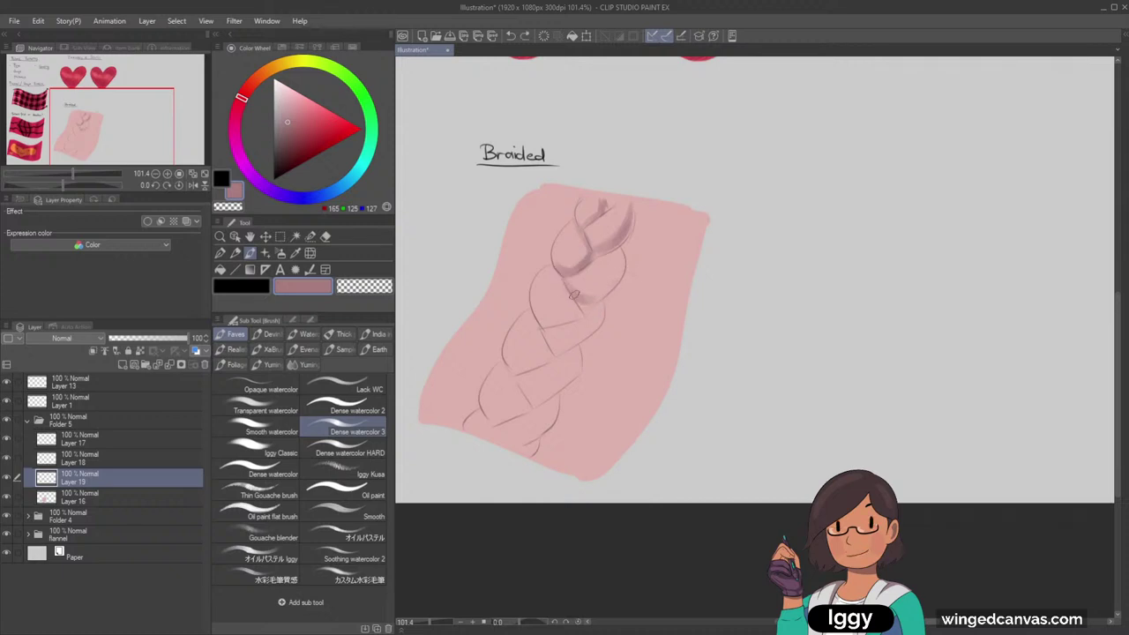
{"action": "mouse_move", "coordinate": [574, 296]}
{"action": "left_mouse_down"}
{"action": "mouse_move", "coordinate": [620, 256]}
{"action": "mouse_move", "coordinate": [611, 277]}
{"action": "mouse_move", "coordinate": [582, 291]}
{"action": "mouse_move", "coordinate": [620, 254]}
{"action": "mouse_move", "coordinate": [561, 334]}
{"action": "mouse_move", "coordinate": [596, 272]}
{"action": "left_mouse_up"}
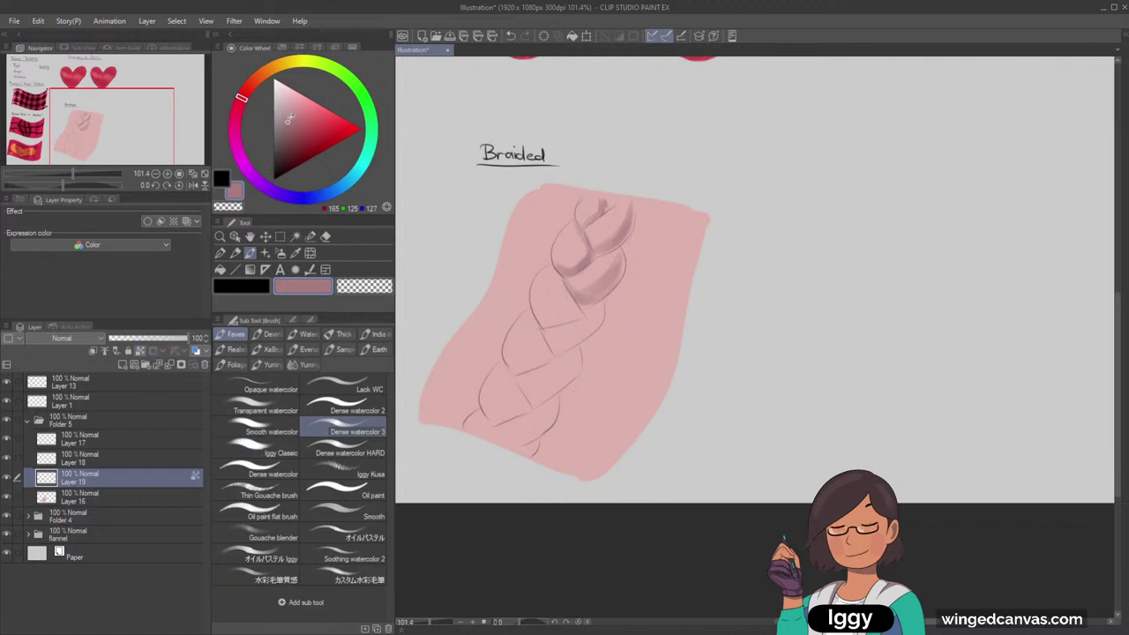
Recolour the upper braid shading with a lighter pink (RGB 188, 129, 132) inside a rectangular selection, and clear the selection
{"action": "left_click", "coordinate": [294, 115]}
{"action": "left_click", "coordinate": [279, 237]}
{"action": "left_click_drag", "start_coordinate": [499, 168], "coordinate": [732, 381]}
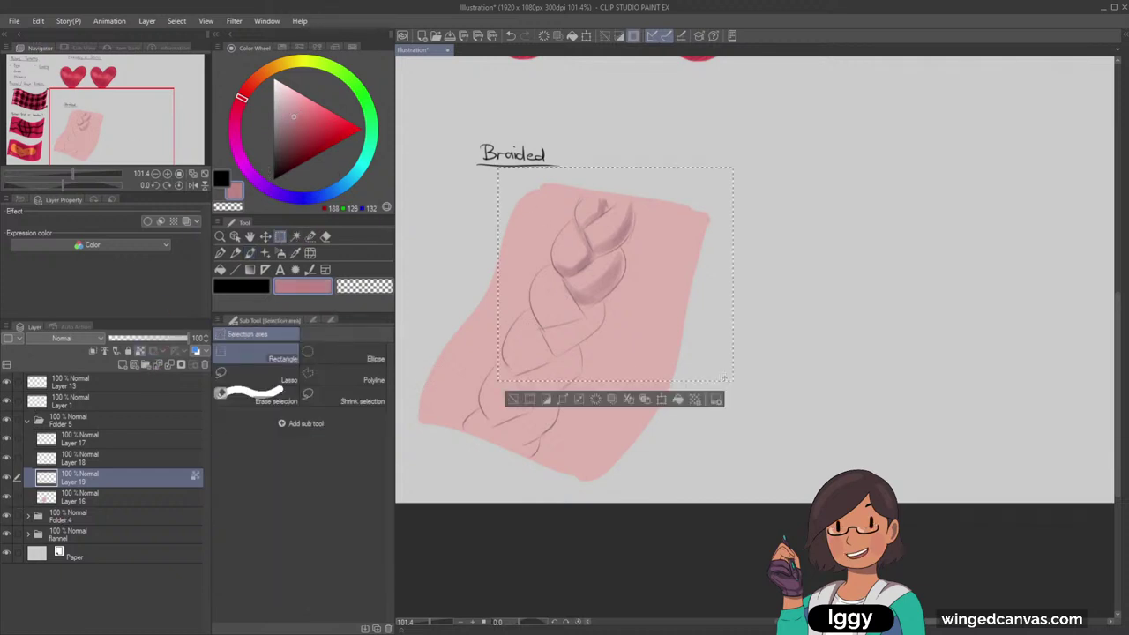
{"action": "left_click", "coordinate": [519, 399]}
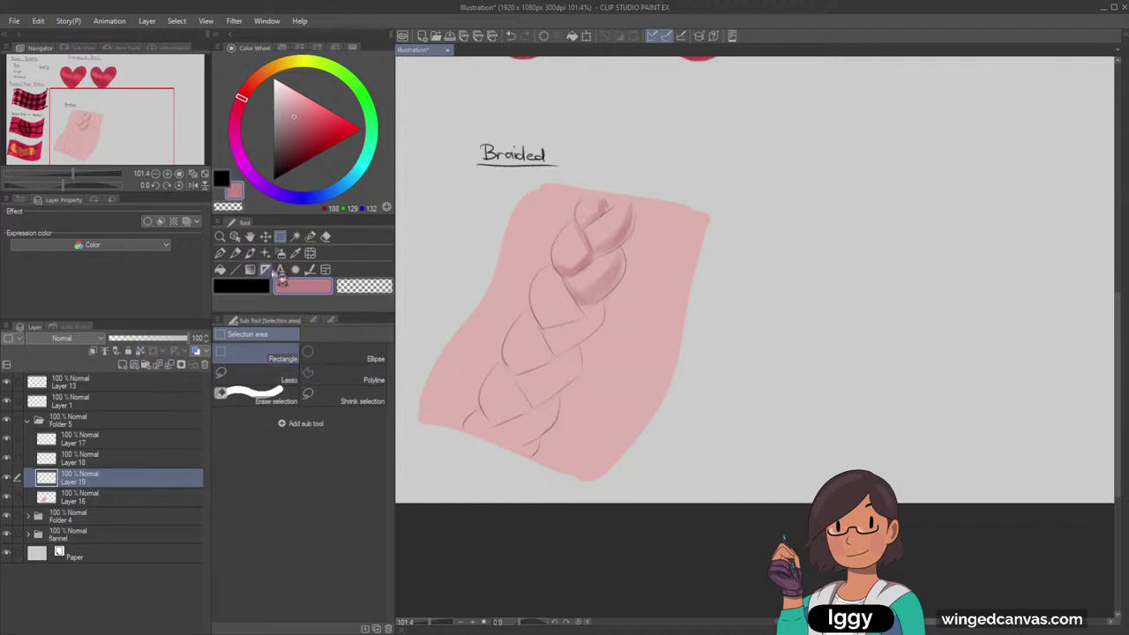
Shade the middle and lower braid sections along their overlaps and outer edges with Dense watercolor 3 in the lighter pink
{"action": "left_click", "coordinate": [250, 252]}
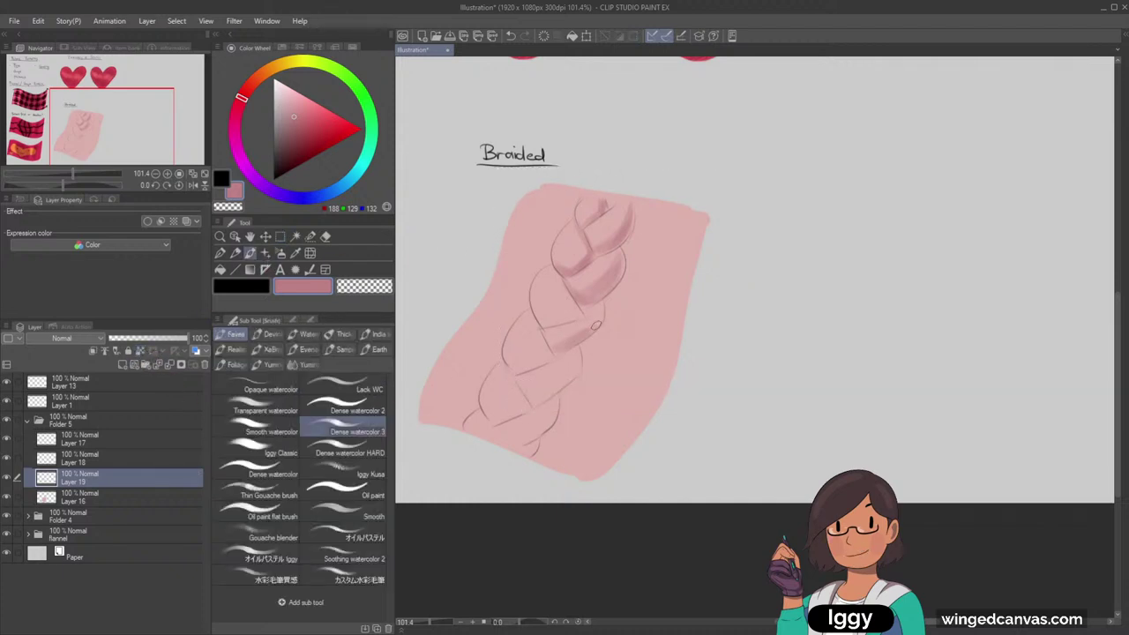
{"action": "mouse_move", "coordinate": [559, 279]}
{"action": "left_mouse_down"}
{"action": "mouse_move", "coordinate": [567, 317]}
{"action": "mouse_move", "coordinate": [565, 296]}
{"action": "mouse_move", "coordinate": [567, 316]}
{"action": "mouse_move", "coordinate": [577, 311]}
{"action": "mouse_move", "coordinate": [537, 320]}
{"action": "mouse_move", "coordinate": [562, 291]}
{"action": "mouse_move", "coordinate": [569, 301]}
{"action": "mouse_move", "coordinate": [534, 344]}
{"action": "mouse_move", "coordinate": [536, 365]}
{"action": "mouse_move", "coordinate": [519, 369]}
{"action": "mouse_move", "coordinate": [545, 357]}
{"action": "mouse_move", "coordinate": [531, 313]}
{"action": "mouse_move", "coordinate": [544, 359]}
{"action": "mouse_move", "coordinate": [527, 394]}
{"action": "mouse_move", "coordinate": [518, 374]}
{"action": "mouse_move", "coordinate": [544, 394]}
{"action": "mouse_move", "coordinate": [530, 400]}
{"action": "mouse_move", "coordinate": [578, 348]}
{"action": "mouse_move", "coordinate": [566, 375]}
{"action": "mouse_move", "coordinate": [576, 367]}
{"action": "mouse_move", "coordinate": [552, 396]}
{"action": "mouse_move", "coordinate": [530, 368]}
{"action": "mouse_move", "coordinate": [567, 352]}
{"action": "mouse_move", "coordinate": [499, 402]}
{"action": "mouse_move", "coordinate": [518, 390]}
{"action": "mouse_move", "coordinate": [505, 364]}
{"action": "mouse_move", "coordinate": [517, 388]}
{"action": "mouse_move", "coordinate": [486, 411]}
{"action": "mouse_move", "coordinate": [531, 404]}
{"action": "left_mouse_up"}
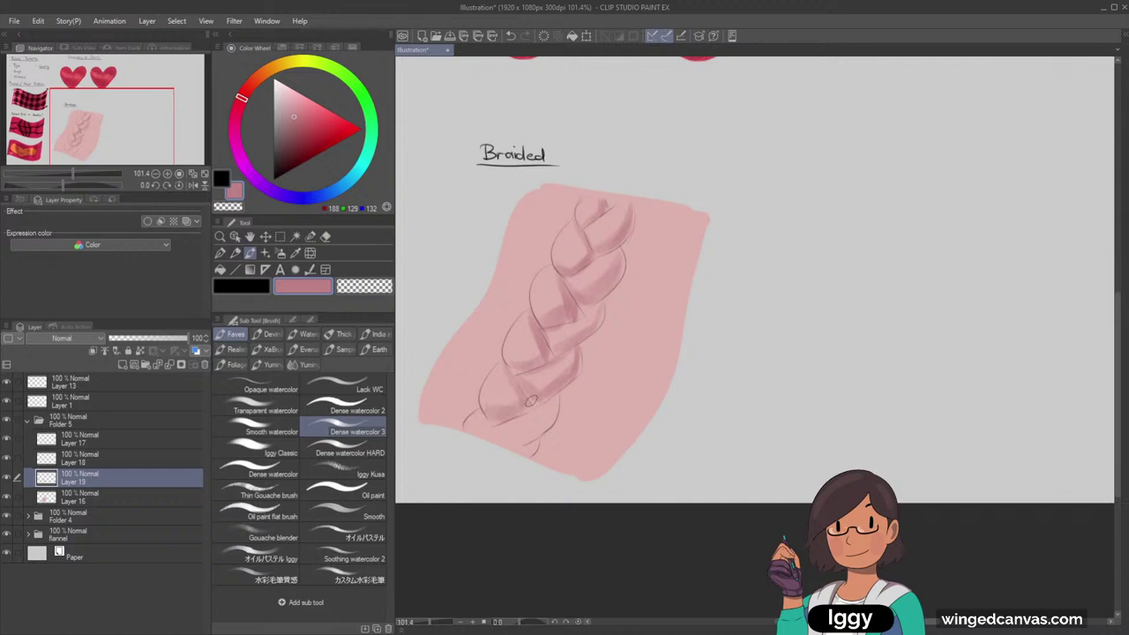
{"action": "mouse_move", "coordinate": [494, 443]}
{"action": "left_mouse_down"}
{"action": "mouse_move", "coordinate": [534, 428]}
{"action": "mouse_move", "coordinate": [524, 438]}
{"action": "mouse_move", "coordinate": [511, 441]}
{"action": "mouse_move", "coordinate": [556, 399]}
{"action": "left_mouse_up"}
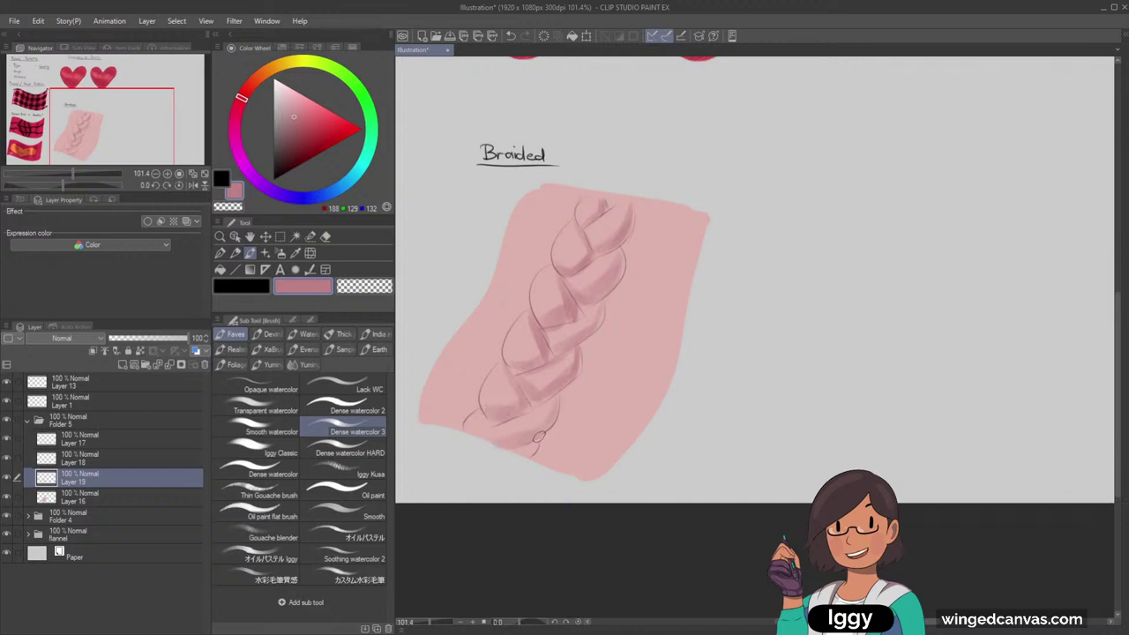
{"action": "left_click_drag", "start_coordinate": [539, 437], "coordinate": [533, 455]}
{"action": "mouse_move", "coordinate": [571, 274]}
{"action": "left_mouse_down"}
{"action": "mouse_move", "coordinate": [605, 259]}
{"action": "mouse_move", "coordinate": [596, 261]}
{"action": "left_mouse_up"}
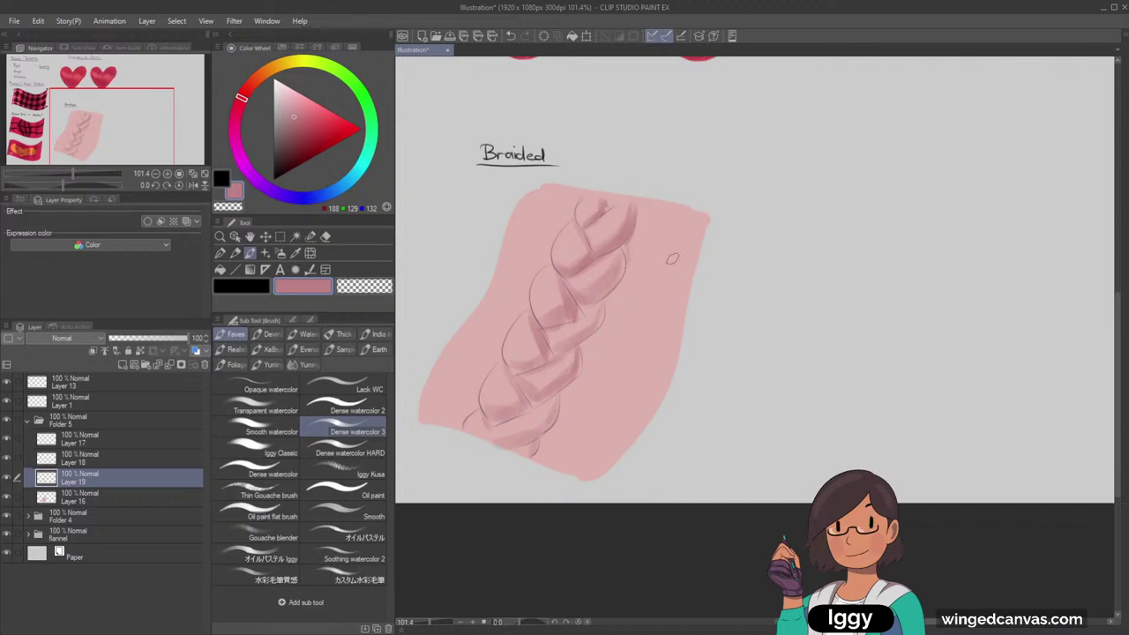
Sketch two small curved profile diagrams beside the cloth, shading the down-sloping side of each to illustrate the braid's shadows
{"action": "left_click_drag", "start_coordinate": [653, 156], "coordinate": [740, 156]}
{"action": "key", "text": "ctrl+z"}
{"action": "left_click_drag", "start_coordinate": [651, 155], "coordinate": [728, 163]}
{"action": "key", "text": "ctrl+z"}
{"action": "mouse_move", "coordinate": [645, 161]}
{"action": "left_mouse_down"}
{"action": "mouse_move", "coordinate": [684, 134]}
{"action": "mouse_move", "coordinate": [730, 173]}
{"action": "left_mouse_up"}
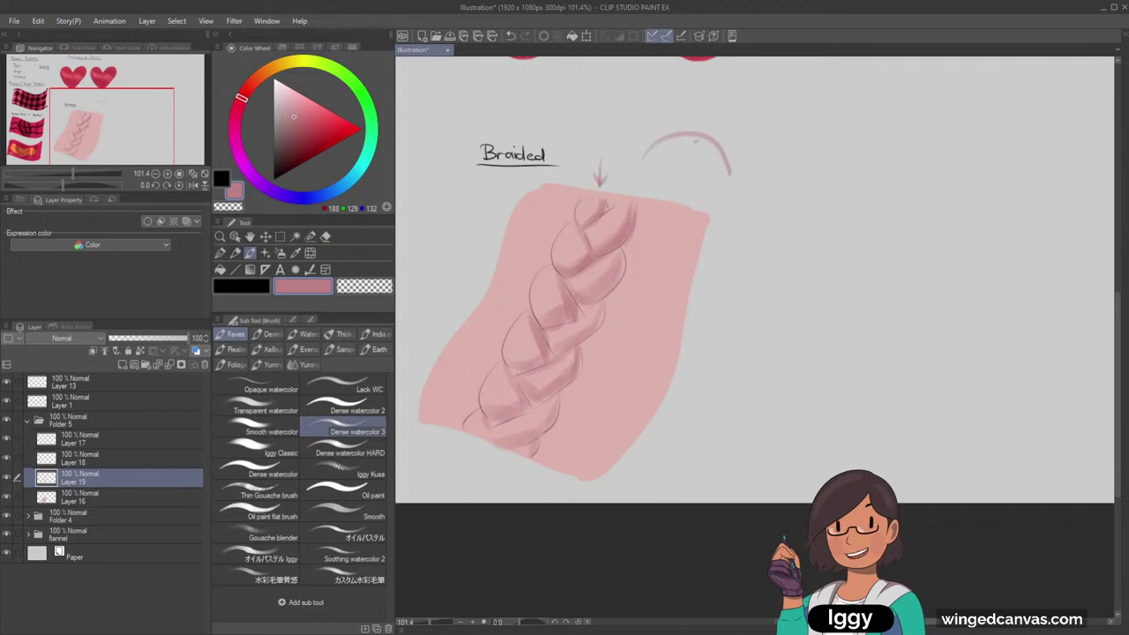
{"action": "left_click_drag", "start_coordinate": [698, 145], "coordinate": [713, 173]}
{"action": "left_click_drag", "start_coordinate": [712, 144], "coordinate": [711, 170]}
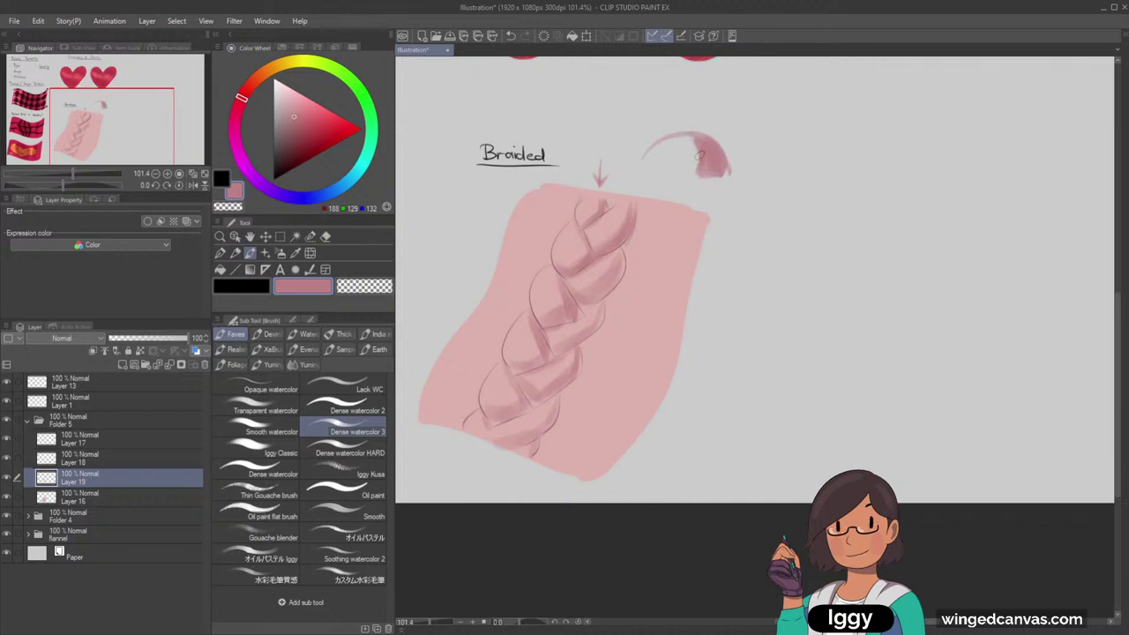
{"action": "mouse_move", "coordinate": [692, 148]}
{"action": "left_mouse_down"}
{"action": "mouse_move", "coordinate": [694, 173]}
{"action": "mouse_move", "coordinate": [698, 163]}
{"action": "left_mouse_up"}
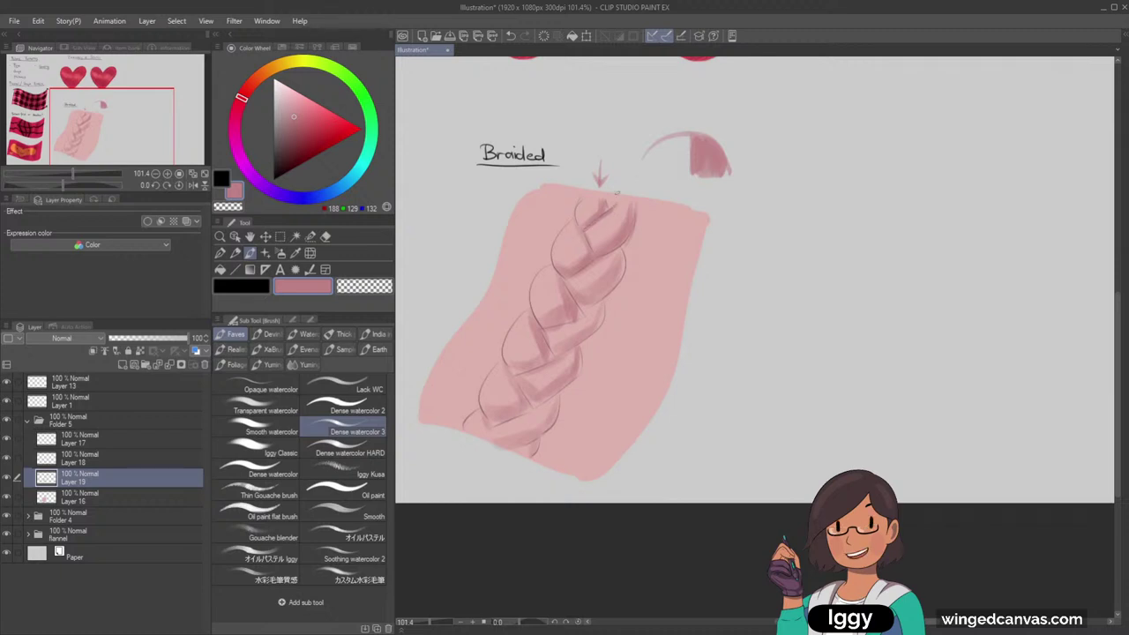
{"action": "mouse_move", "coordinate": [743, 236]}
{"action": "left_mouse_down"}
{"action": "mouse_move", "coordinate": [801, 219]}
{"action": "mouse_move", "coordinate": [831, 246]}
{"action": "left_mouse_up"}
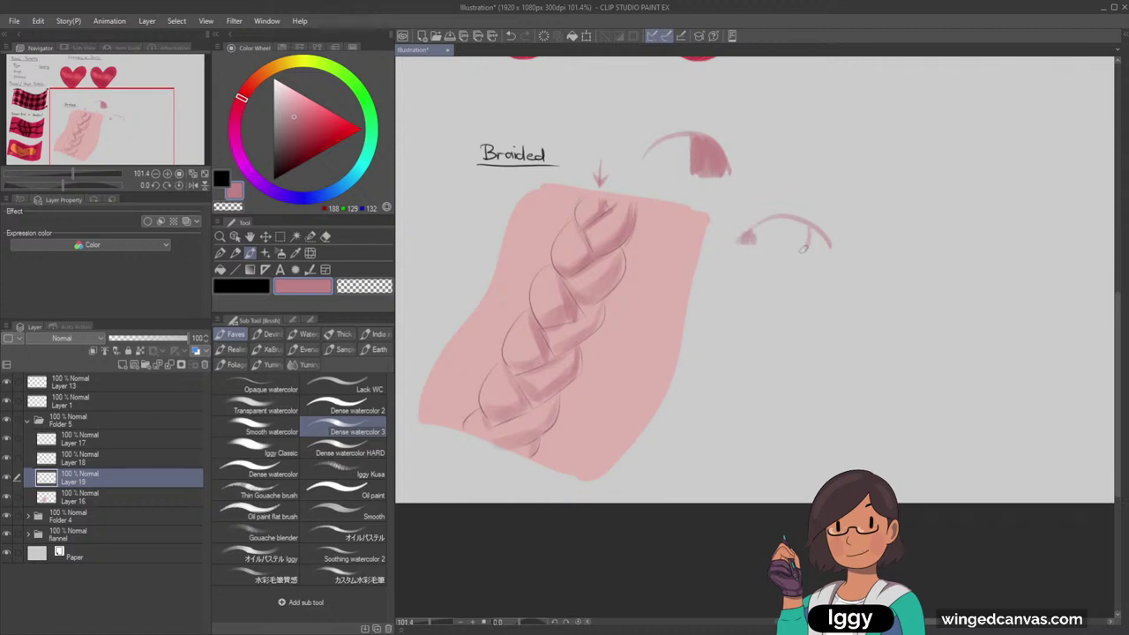
{"action": "mouse_move", "coordinate": [807, 231]}
{"action": "left_mouse_down"}
{"action": "mouse_move", "coordinate": [812, 251]}
{"action": "mouse_move", "coordinate": [817, 229]}
{"action": "mouse_move", "coordinate": [794, 231]}
{"action": "mouse_move", "coordinate": [797, 245]}
{"action": "mouse_move", "coordinate": [814, 228]}
{"action": "mouse_move", "coordinate": [817, 252]}
{"action": "mouse_move", "coordinate": [831, 246]}
{"action": "left_mouse_up"}
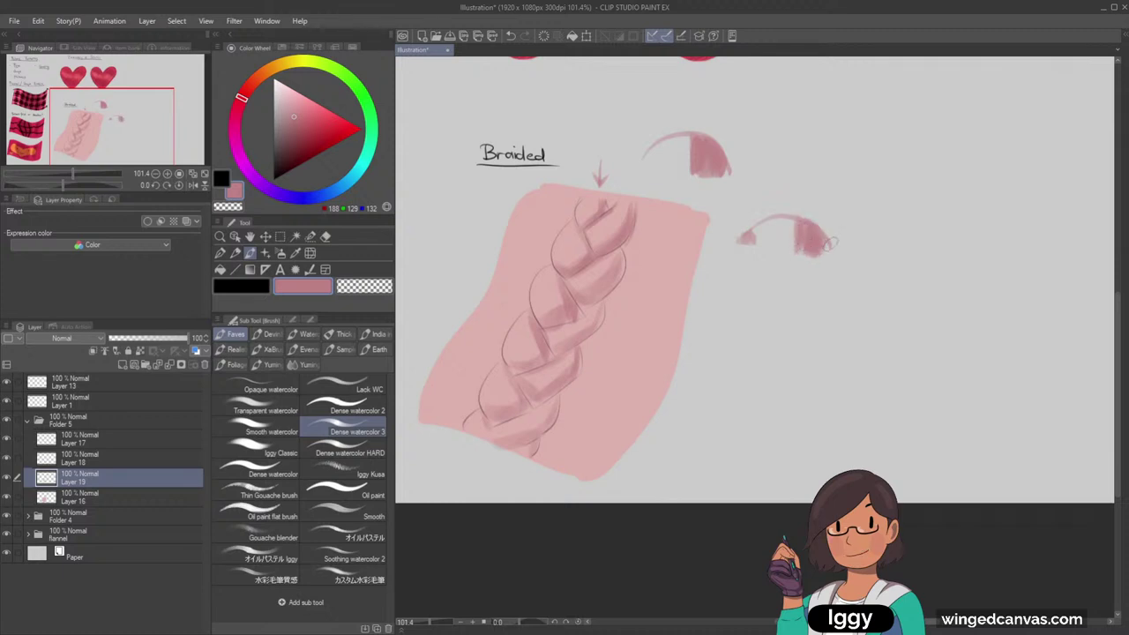
Erase both curved diagrams and the small arrow around the cloth with the Hard eraser, enlarging the eraser as needed
{"action": "key", "text": "c"}
{"action": "key", "text": "e"}
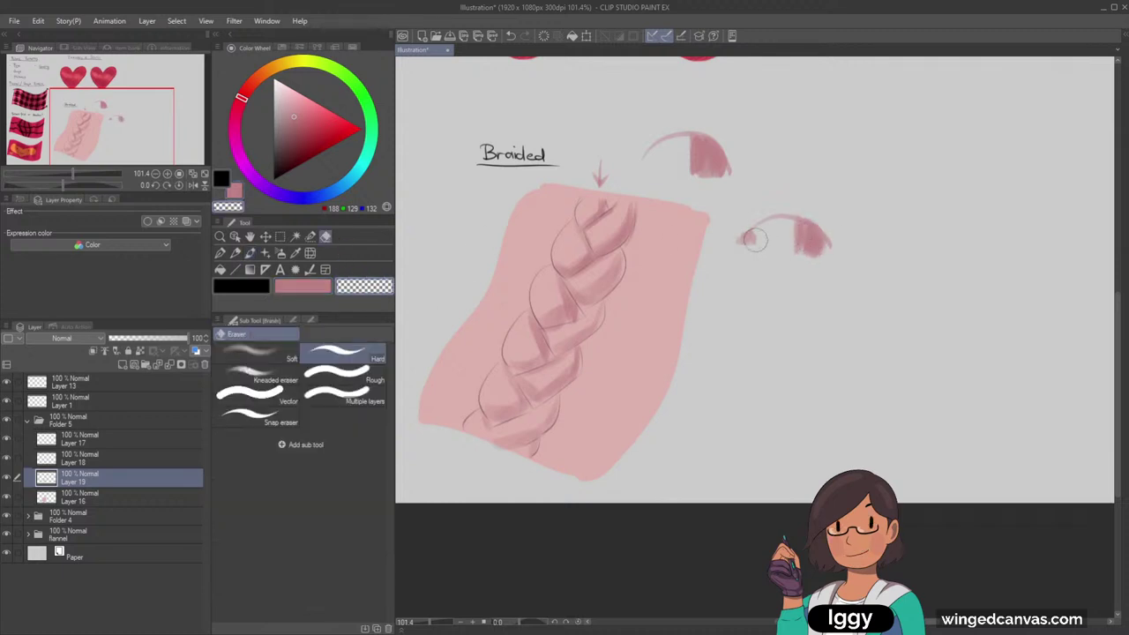
{"action": "left_click_drag", "start_coordinate": [750, 242], "coordinate": [872, 253]}
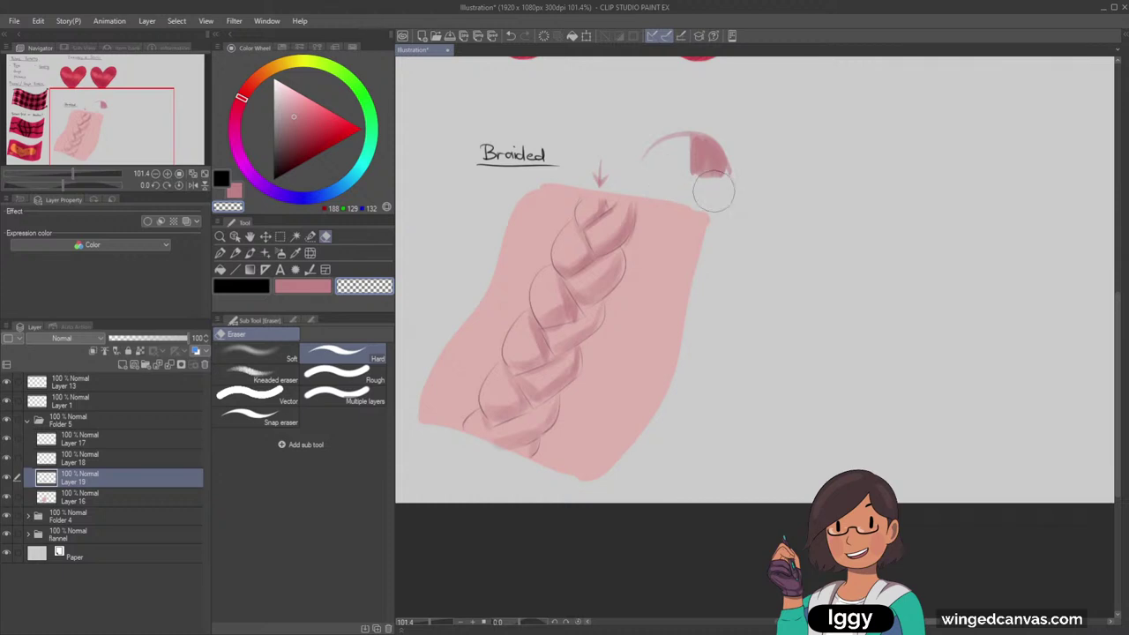
{"action": "key", "text": "]"}
{"action": "key", "text": "]"}
{"action": "mouse_move", "coordinate": [651, 174]}
{"action": "left_mouse_down"}
{"action": "mouse_move", "coordinate": [606, 172]}
{"action": "mouse_move", "coordinate": [640, 152]}
{"action": "mouse_move", "coordinate": [736, 177]}
{"action": "left_mouse_up"}
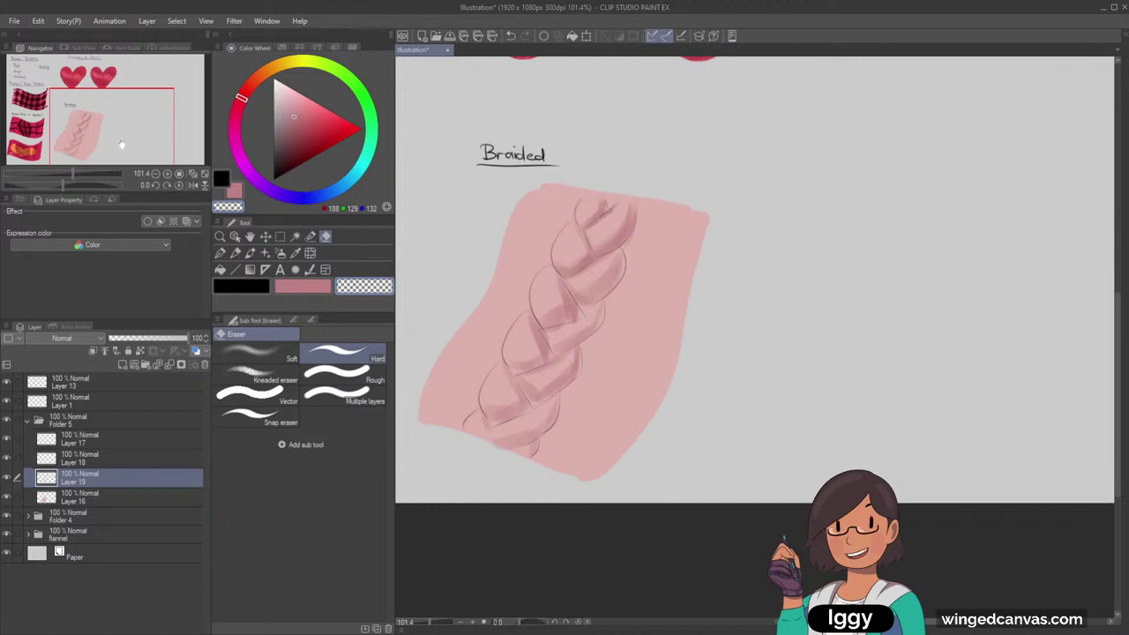
Deepen the shading on the braid's uppermost sections with Dense watercolor 3 in the same pink
{"action": "left_click_drag", "start_coordinate": [138, 139], "coordinate": [111, 123]}
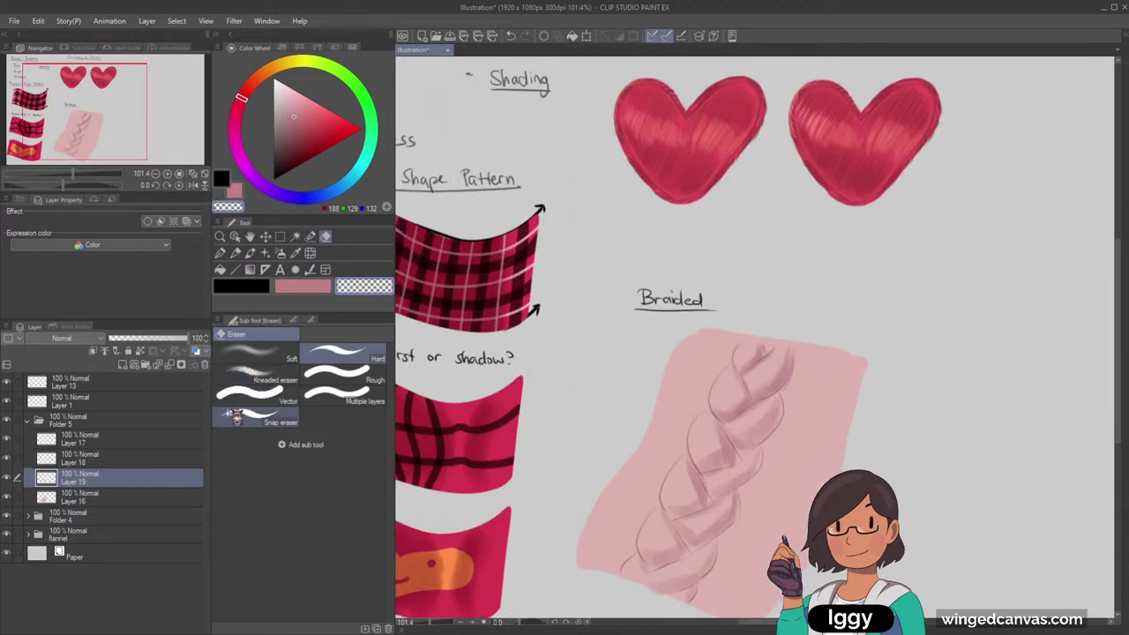
{"action": "left_click_drag", "start_coordinate": [105, 130], "coordinate": [133, 143]}
{"action": "left_click", "coordinate": [251, 253]}
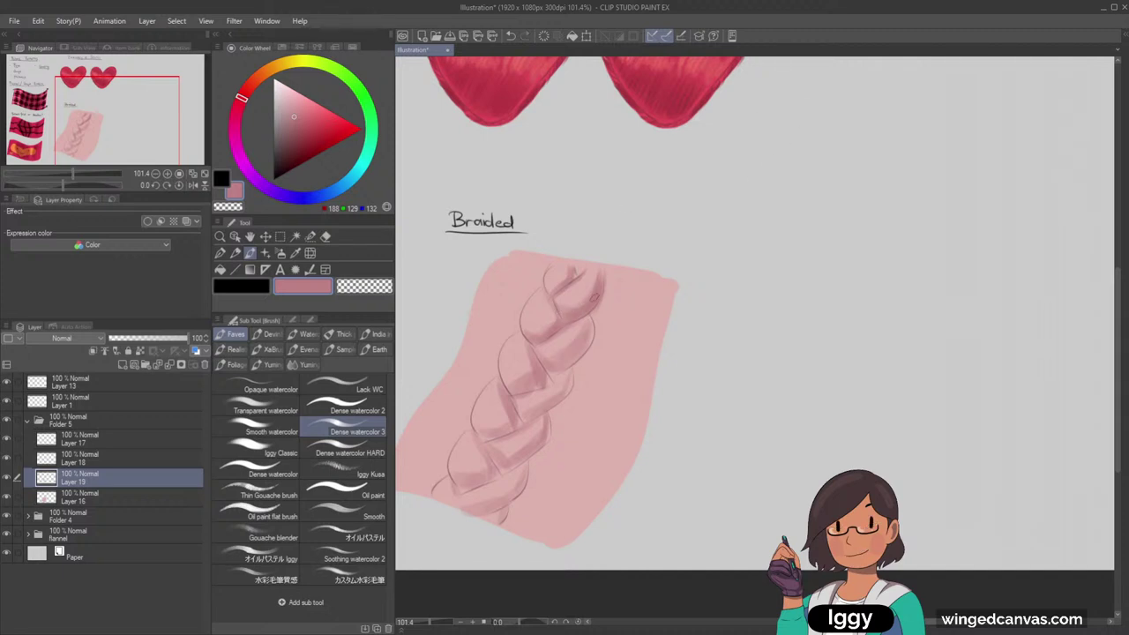
{"action": "left_click_drag", "start_coordinate": [115, 141], "coordinate": [138, 135]}
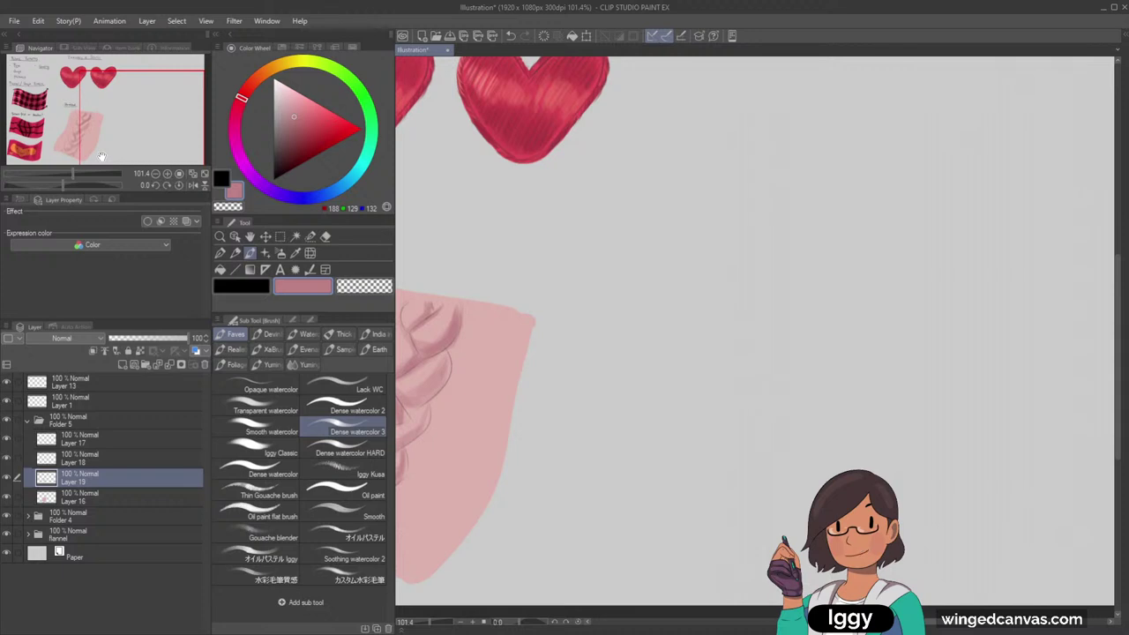
{"action": "mouse_move", "coordinate": [139, 144]}
{"action": "left_mouse_down"}
{"action": "mouse_move", "coordinate": [116, 150]}
{"action": "mouse_move", "coordinate": [134, 151]}
{"action": "left_mouse_up"}
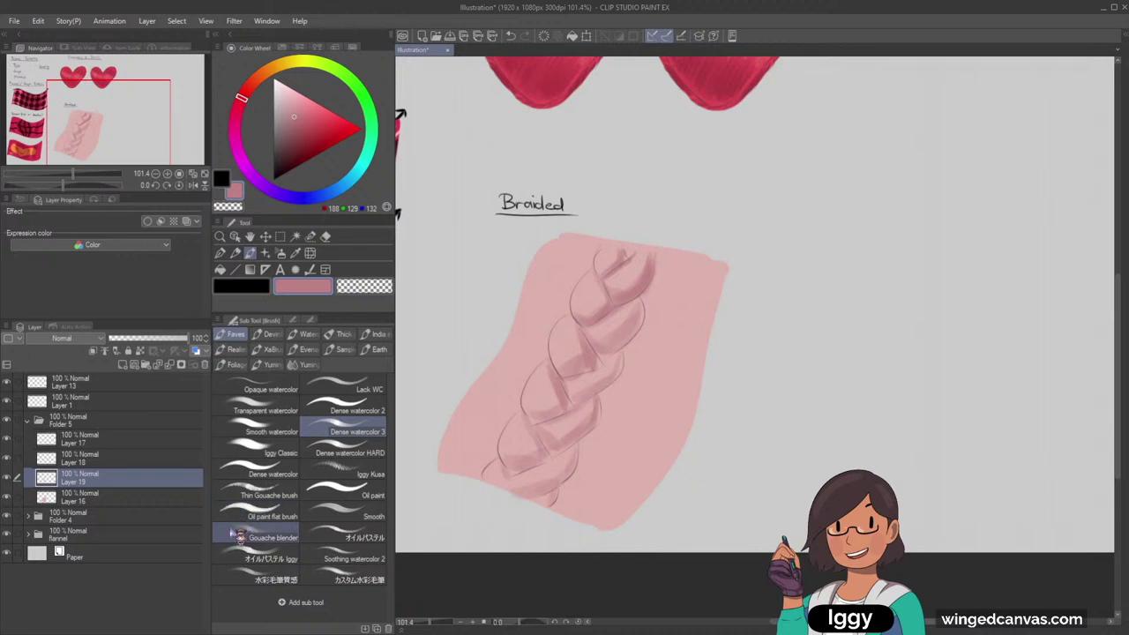
{"action": "left_click_drag", "start_coordinate": [108, 148], "coordinate": [90, 148]}
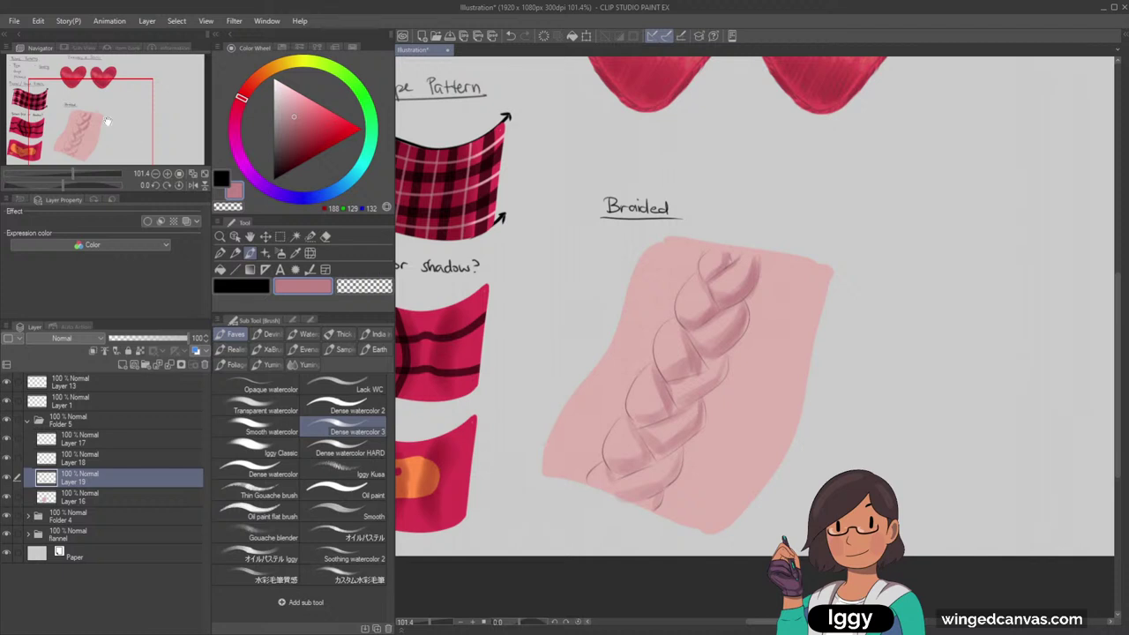
Create a new layer and fill a rectangular selection with pink (255, 111, 118) in the empty area beside the braided cloth
{"action": "left_click_drag", "start_coordinate": [106, 121], "coordinate": [135, 116]}
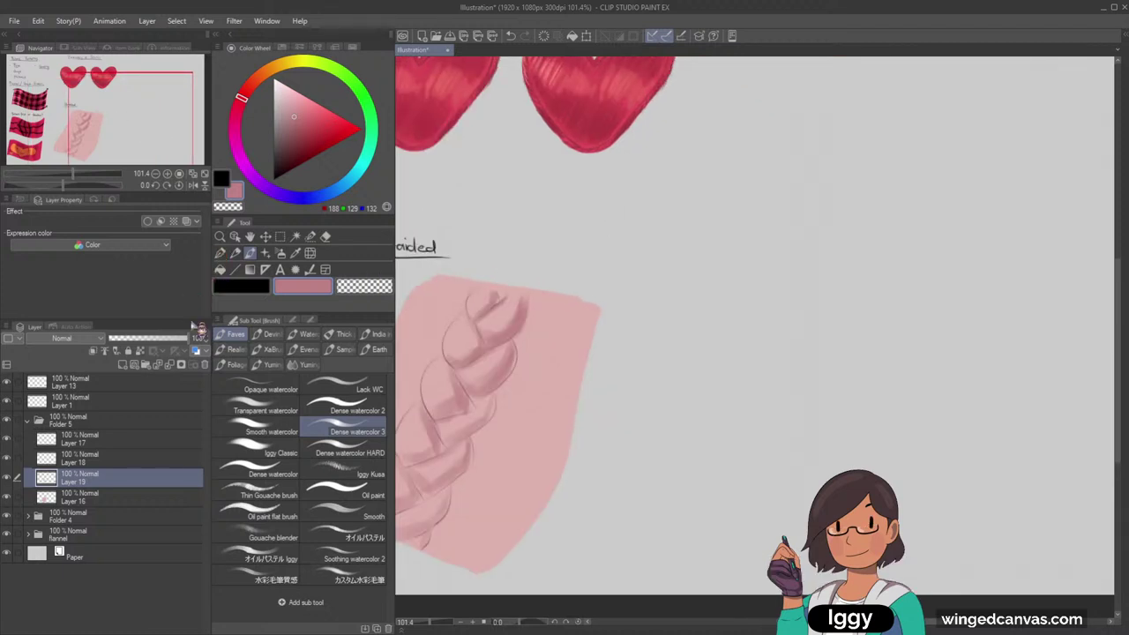
{"action": "left_click", "coordinate": [108, 438]}
{"action": "left_click", "coordinate": [124, 365]}
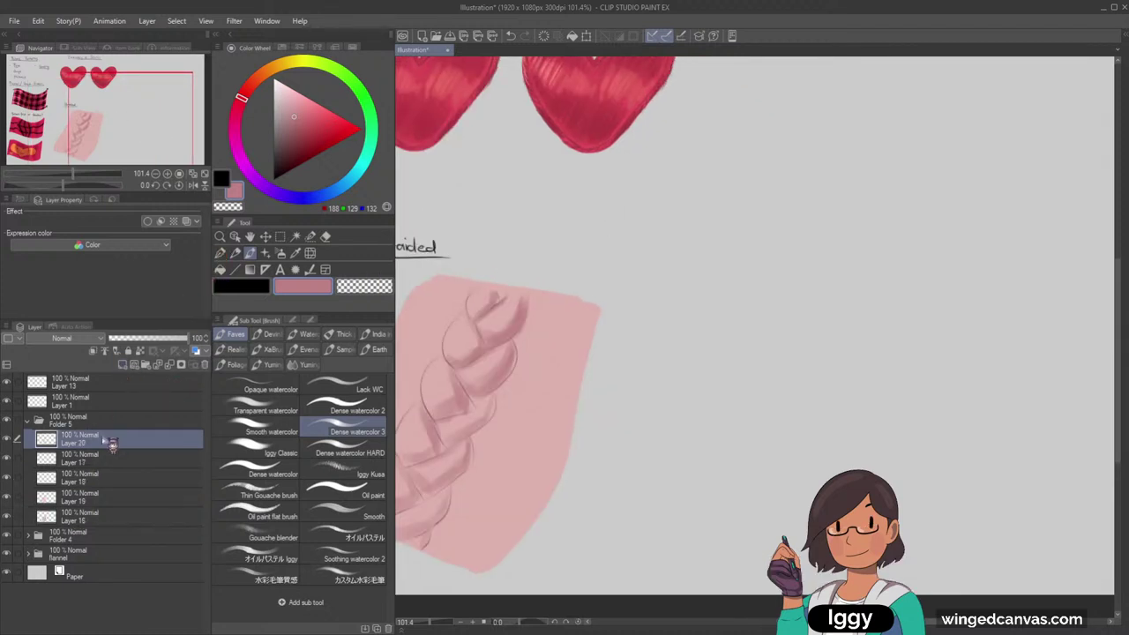
{"action": "left_click", "coordinate": [280, 236]}
{"action": "left_click_drag", "start_coordinate": [669, 221], "coordinate": [888, 355]}
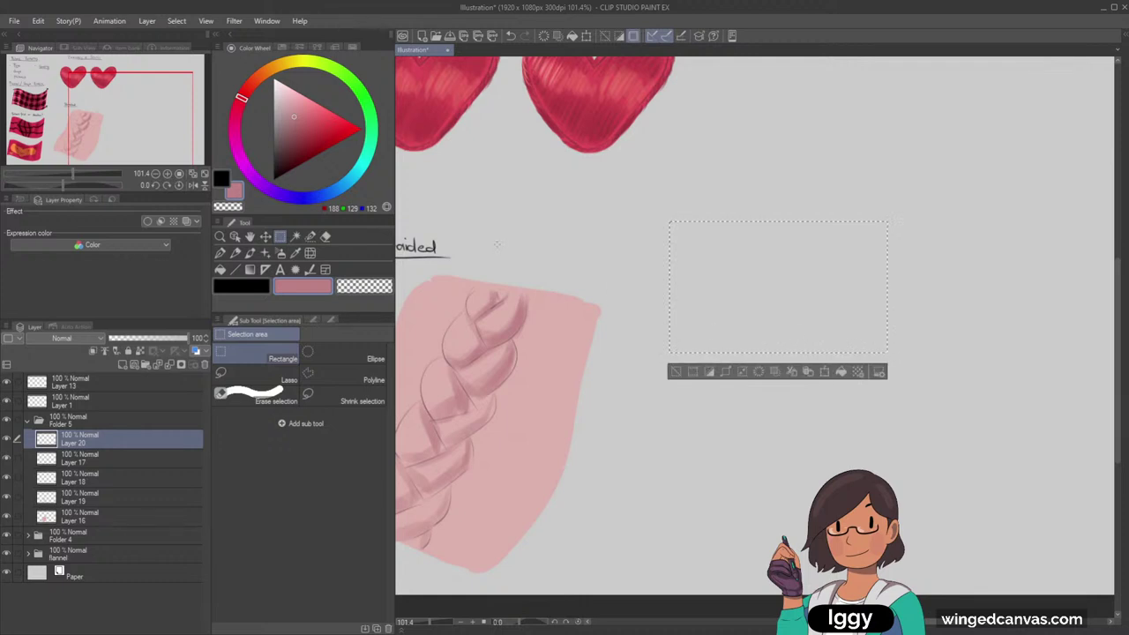
{"action": "left_click", "coordinate": [324, 109]}
{"action": "left_click", "coordinate": [842, 372]}
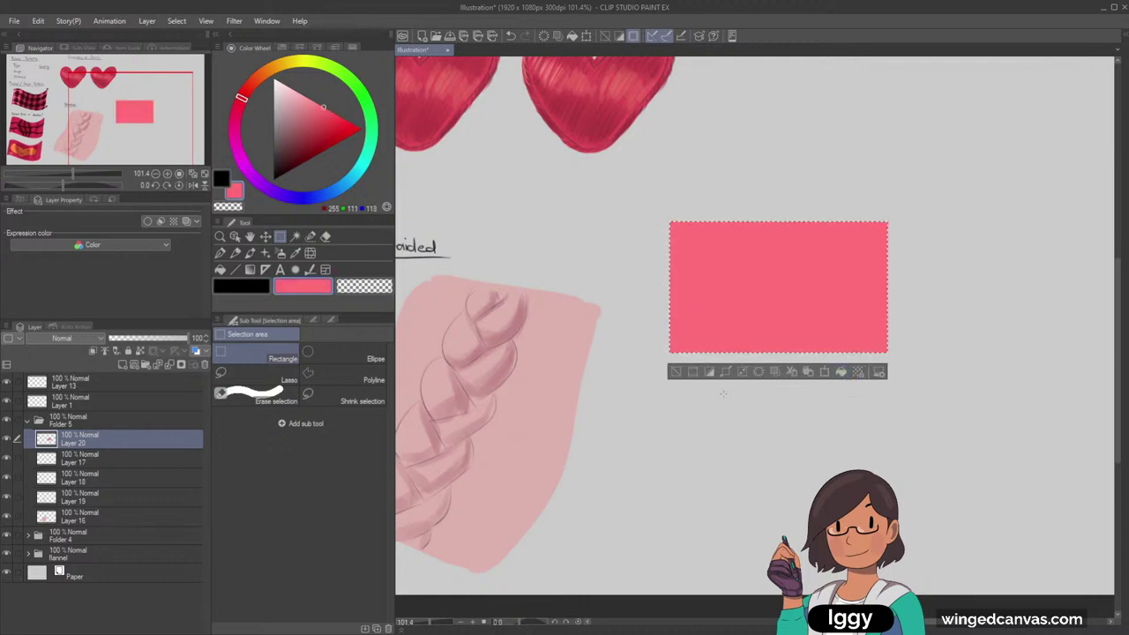
{"action": "left_click", "coordinate": [675, 372]}
Draw a pale orange four-pointed star near the rectangle's upper-left corner on a new layer with the G-pen
{"action": "left_click", "coordinate": [128, 366]}
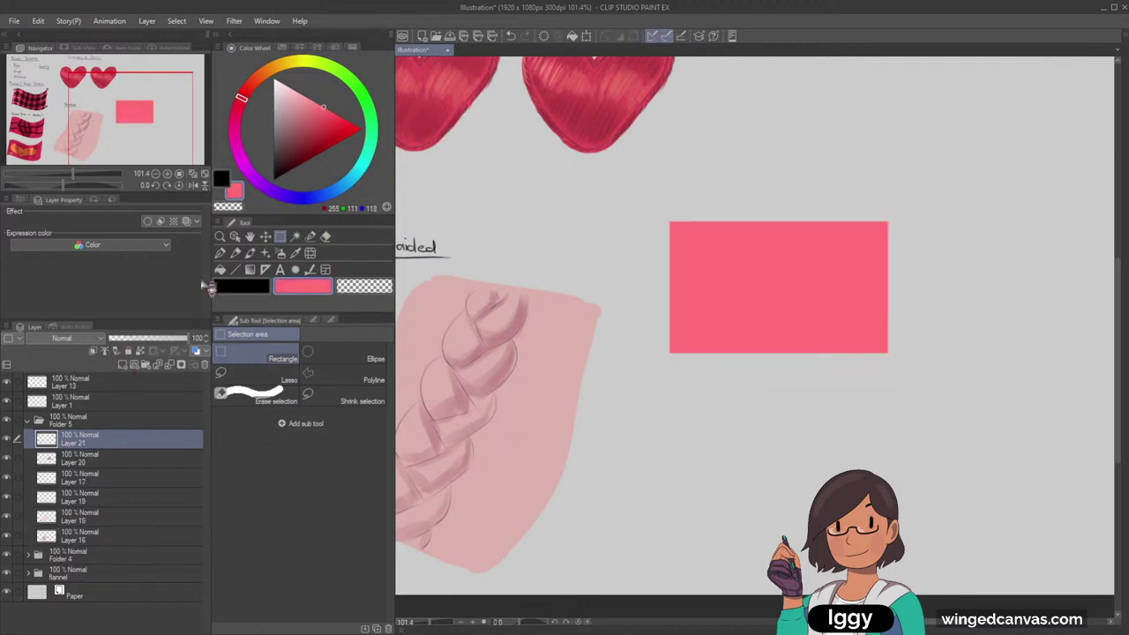
{"action": "left_click", "coordinate": [221, 253]}
{"action": "left_click", "coordinate": [276, 67]}
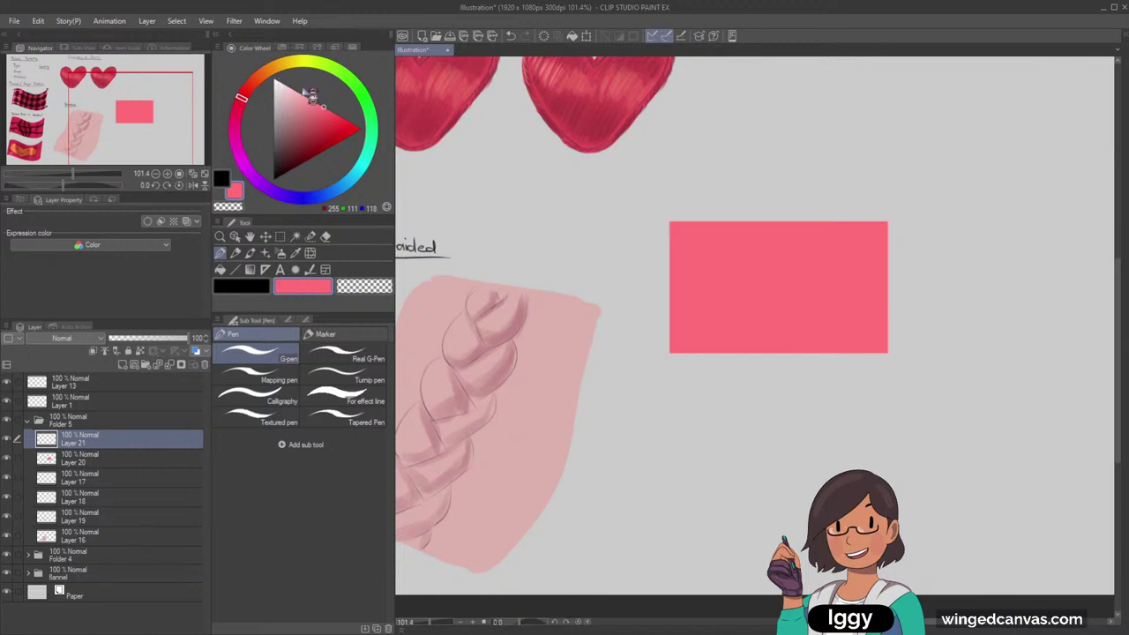
{"action": "left_click", "coordinate": [308, 100]}
{"action": "left_click_drag", "start_coordinate": [706, 253], "coordinate": [720, 272]}
{"action": "key", "text": "ctrl+z"}
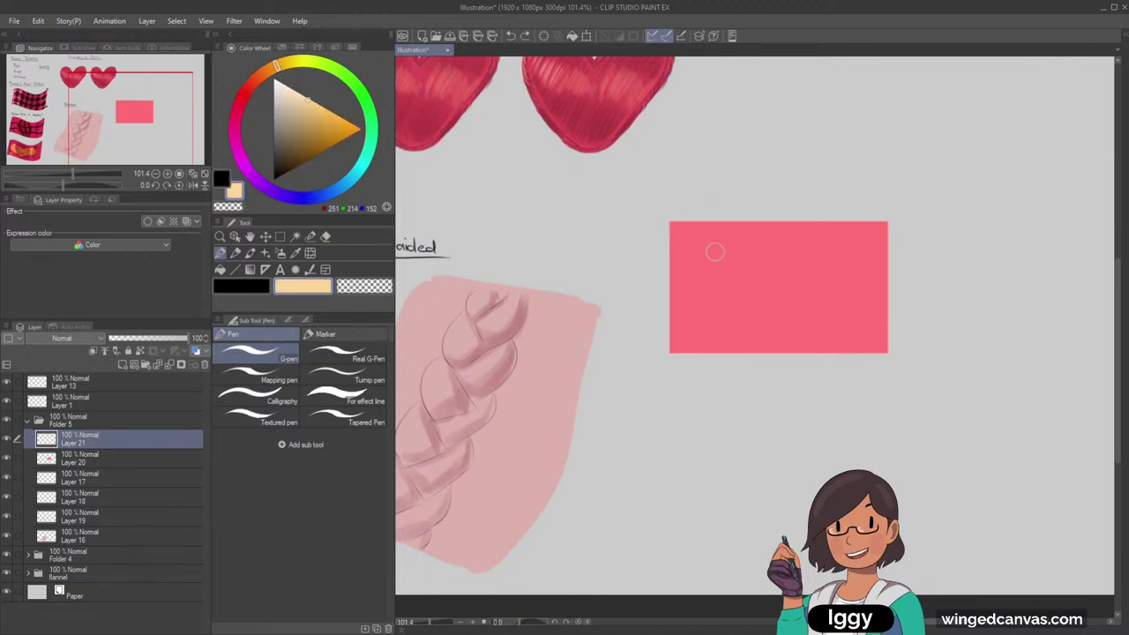
{"action": "key", "text": "ctrl+z"}
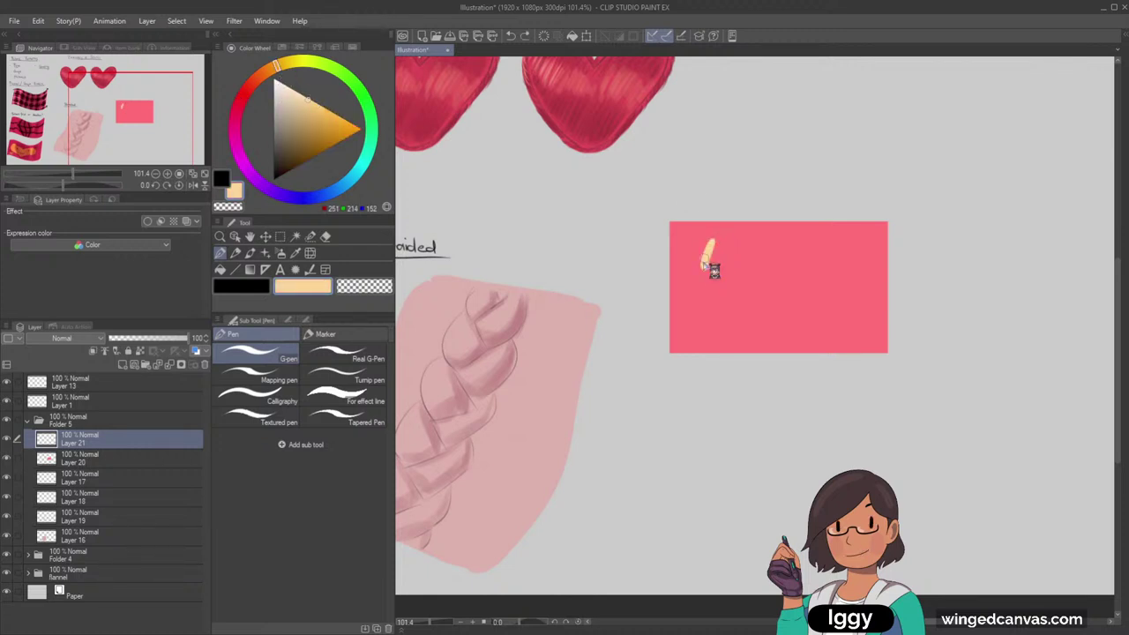
{"action": "left_click_drag", "start_coordinate": [707, 237], "coordinate": [707, 268]}
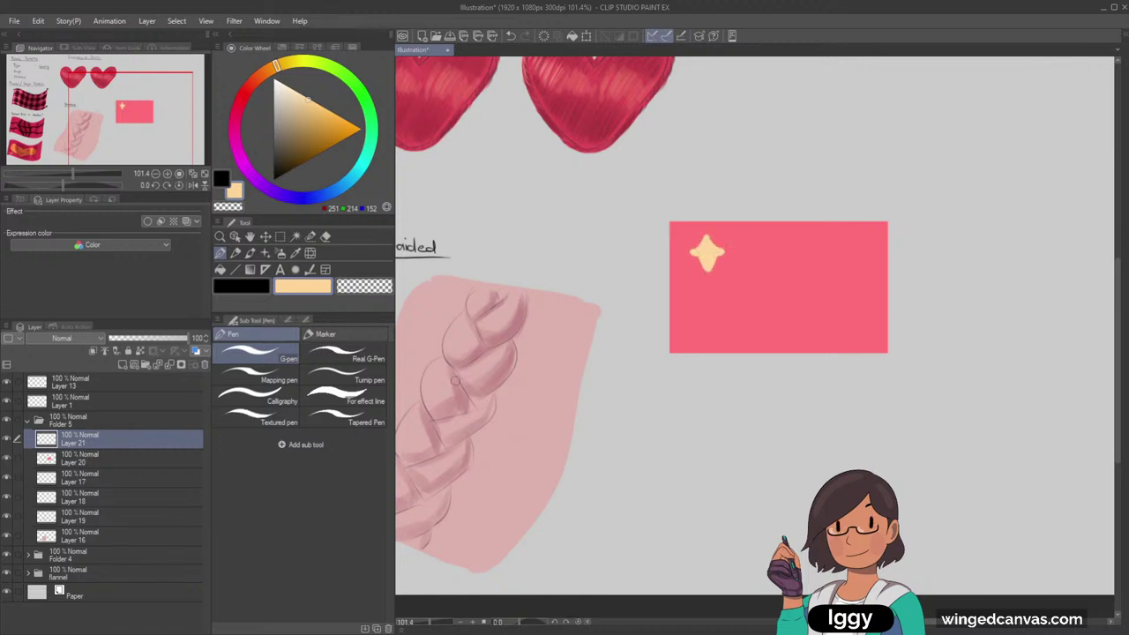
Duplicate and merge the star into two rows of four, and shift the merged pattern to centre it on the rectangle
{"action": "left_click", "coordinate": [265, 237]}
{"action": "left_click_drag", "start_coordinate": [713, 256], "coordinate": [761, 263]}
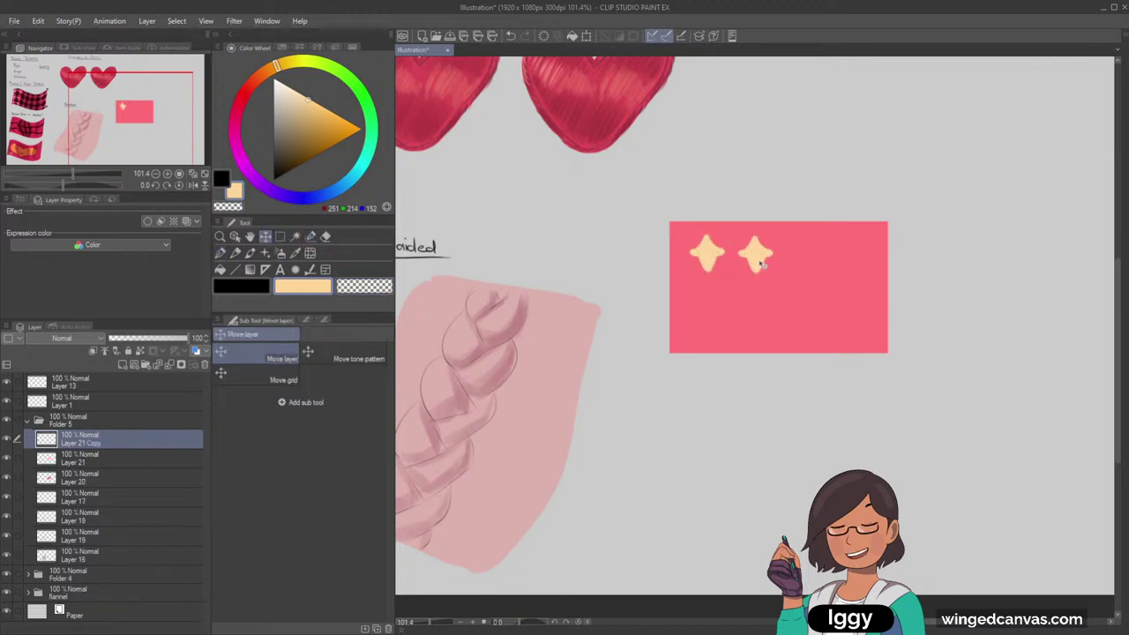
{"action": "key", "text": "ctrl+e"}
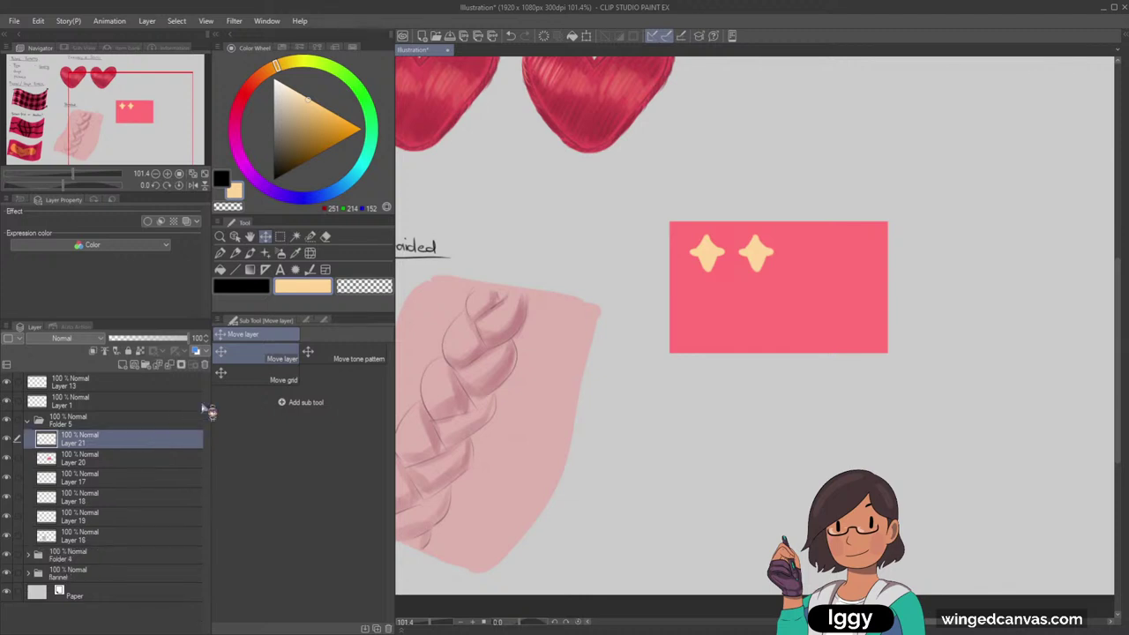
{"action": "left_click_drag", "start_coordinate": [769, 270], "coordinate": [872, 311]}
{"action": "left_click", "coordinate": [128, 462], "text": "shift"}
{"action": "key", "text": "shift+alt+e"}
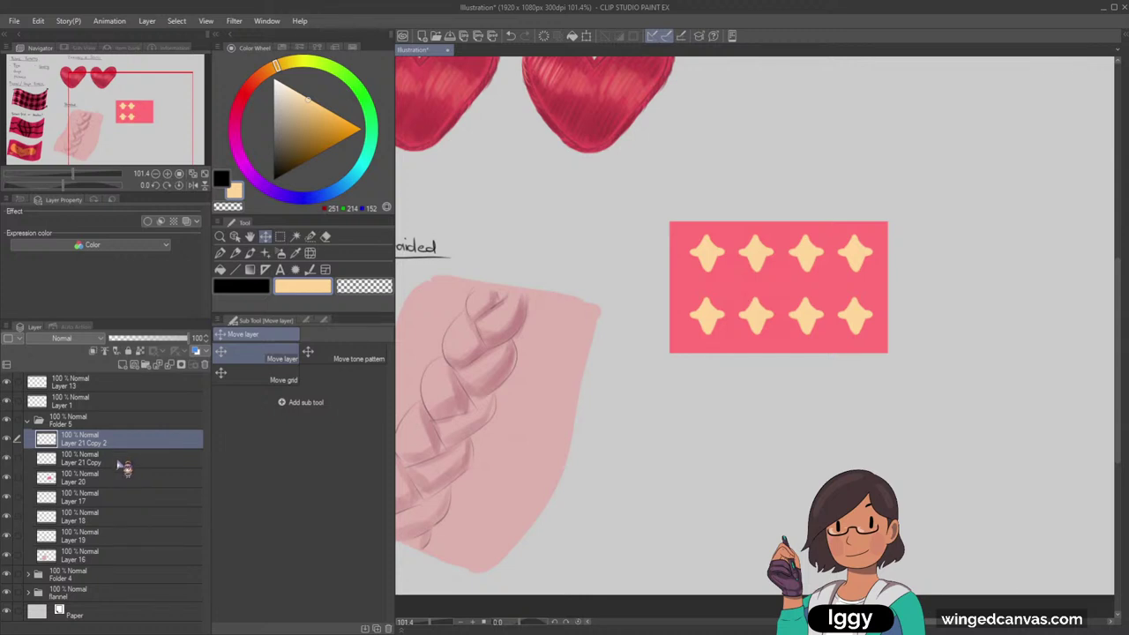
{"action": "left_click", "coordinate": [126, 461], "text": "shift"}
{"action": "key", "text": "shift+alt+e"}
{"action": "left_click_drag", "start_coordinate": [754, 322], "coordinate": [750, 325]}
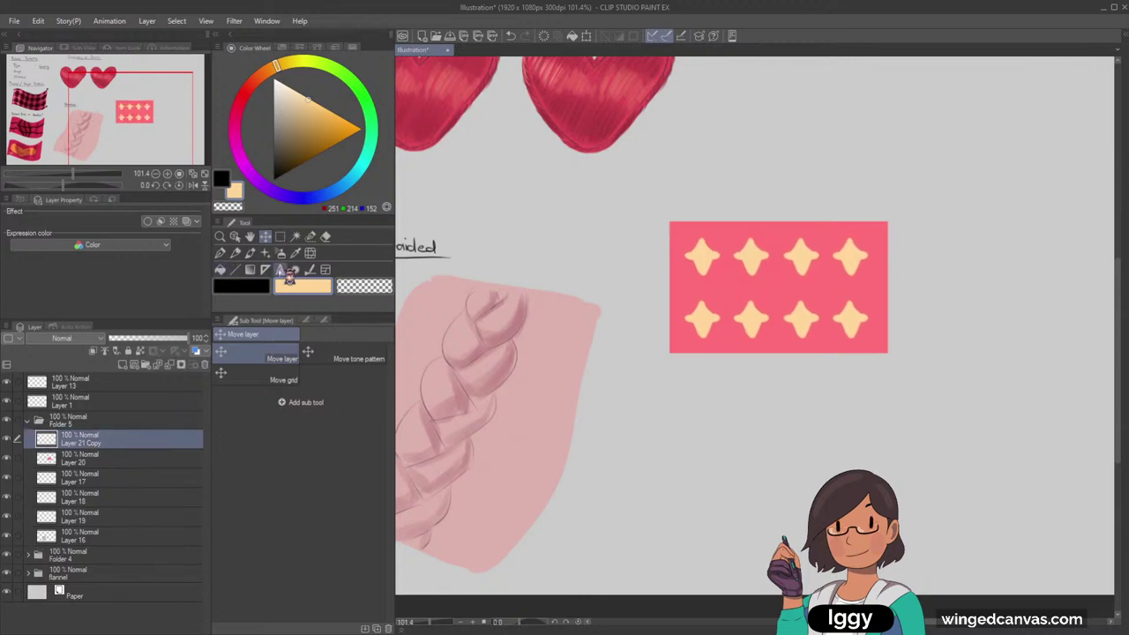
Add a new clipped layer above the star pattern and set its blending mode to Multiply
{"action": "left_click", "coordinate": [219, 253]}
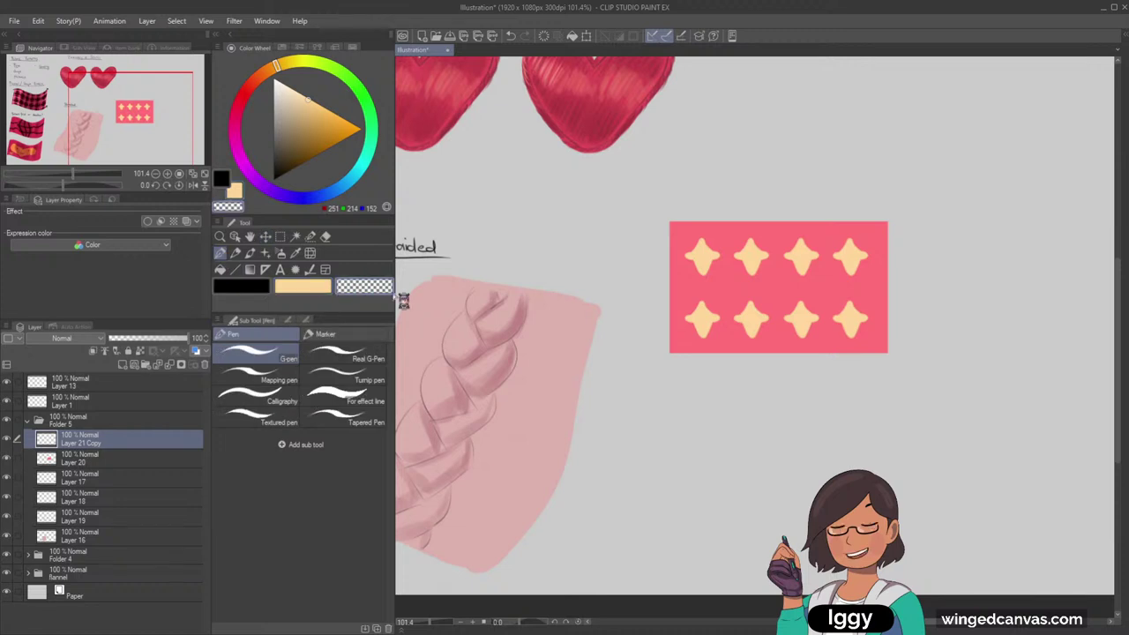
{"action": "left_click", "coordinate": [251, 253]}
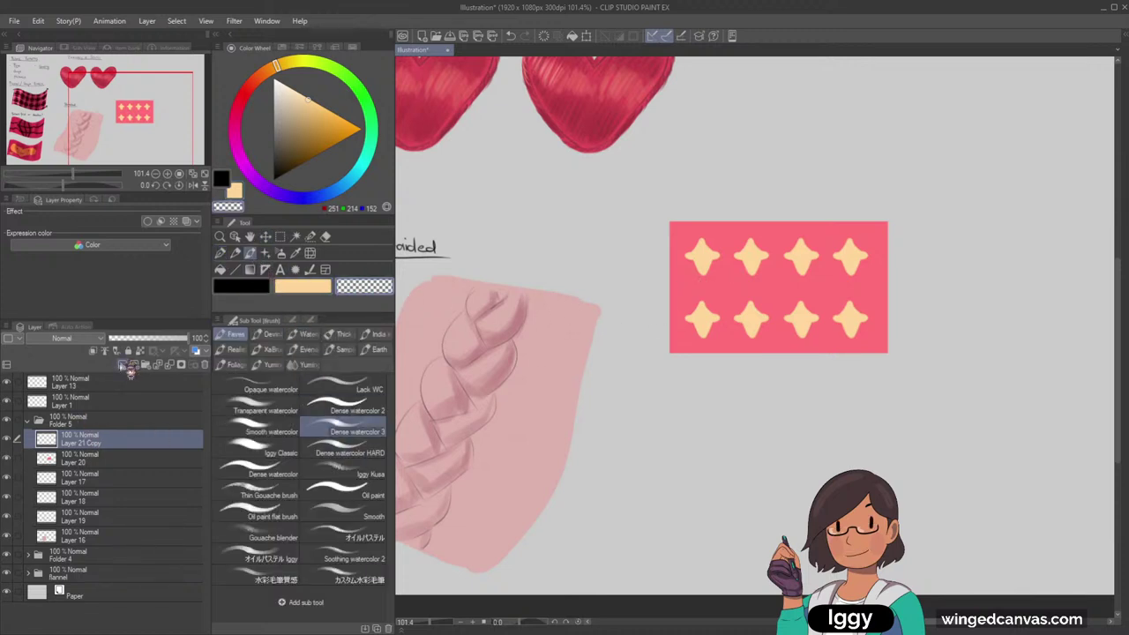
{"action": "left_click", "coordinate": [94, 352]}
{"action": "left_click", "coordinate": [93, 352]}
{"action": "left_click", "coordinate": [95, 339]}
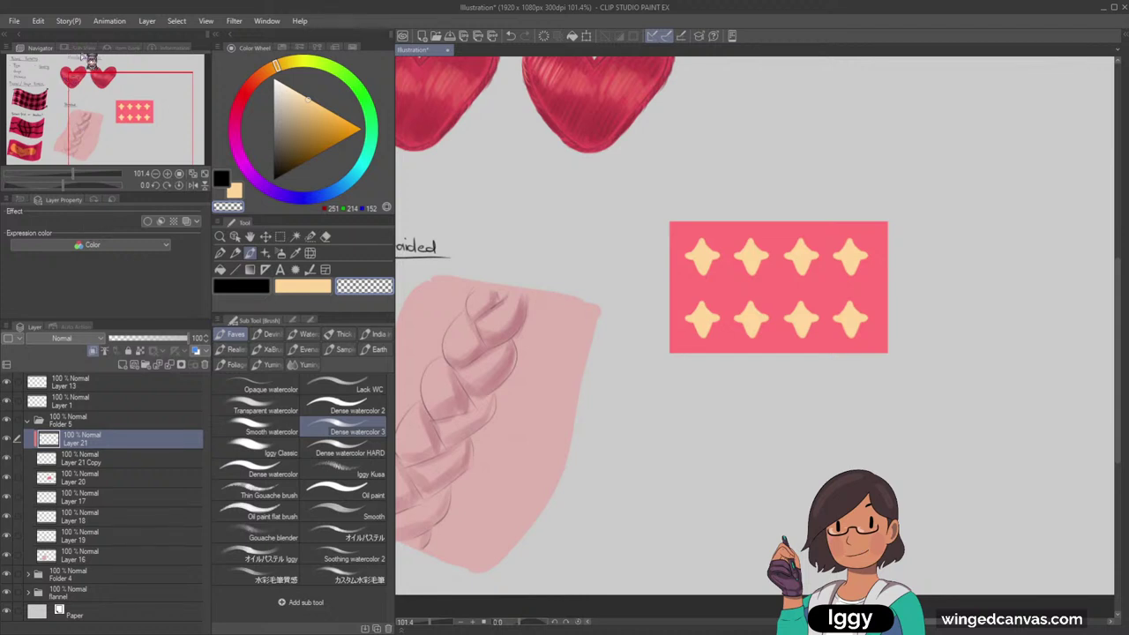
{"action": "left_click", "coordinate": [82, 56]}
Choose Dense watercolor 2 with a medium pink (235, 118, 120) and clip the star layer to the pink rectangle
{"action": "left_click", "coordinate": [255, 287]}
{"action": "left_click", "coordinate": [295, 99]}
{"action": "left_click", "coordinate": [244, 95]}
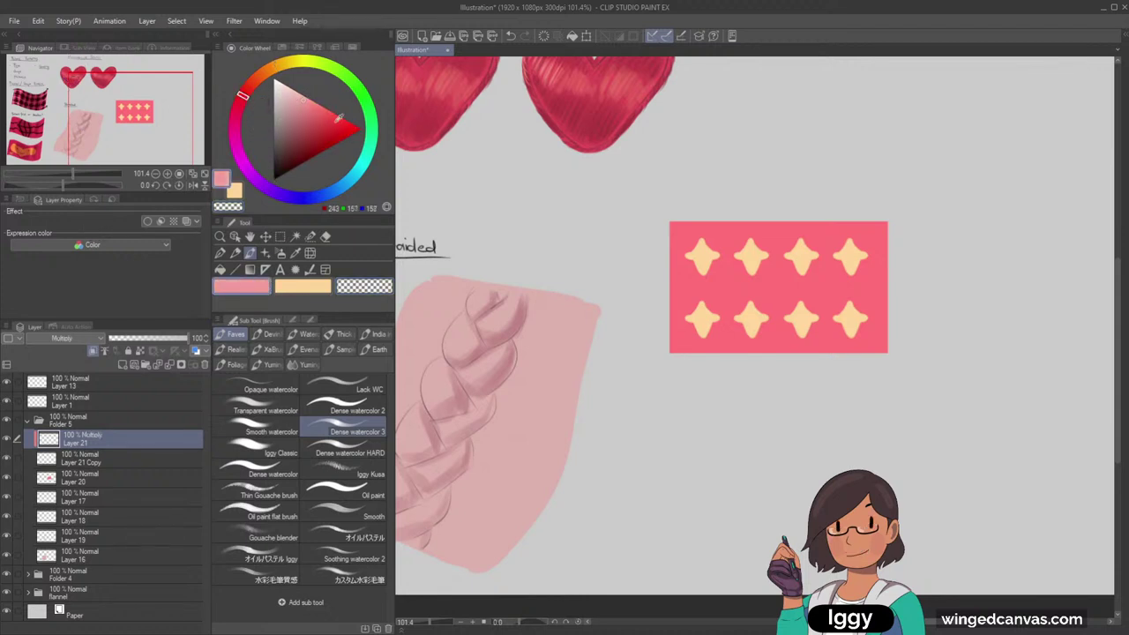
{"action": "left_click", "coordinate": [314, 109]}
{"action": "left_click", "coordinate": [353, 408]}
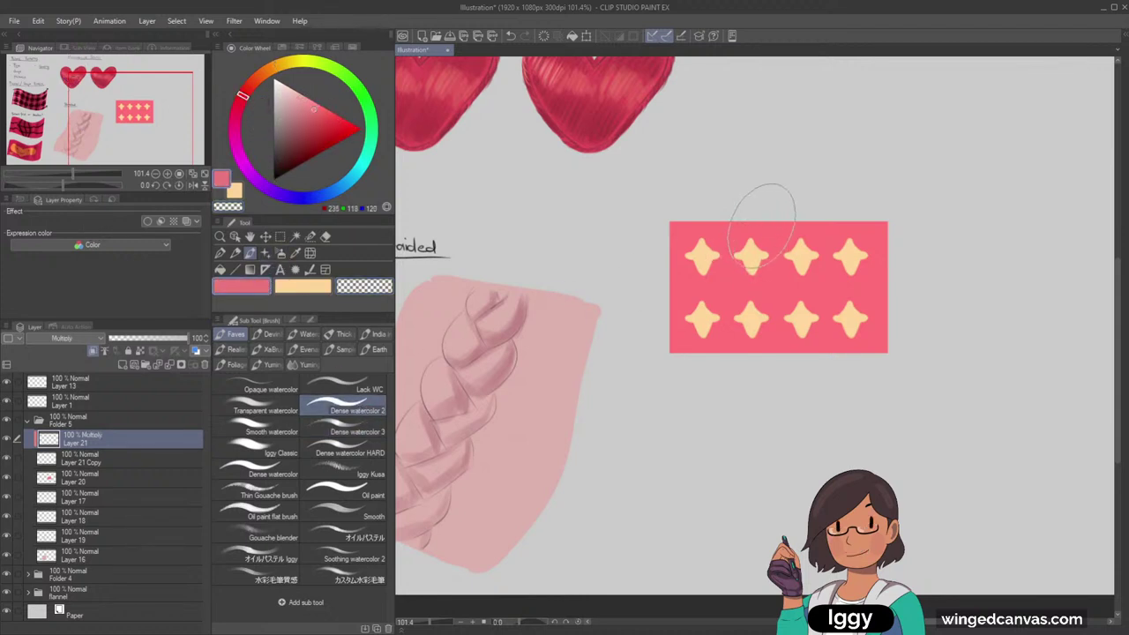
{"action": "left_click", "coordinate": [109, 453]}
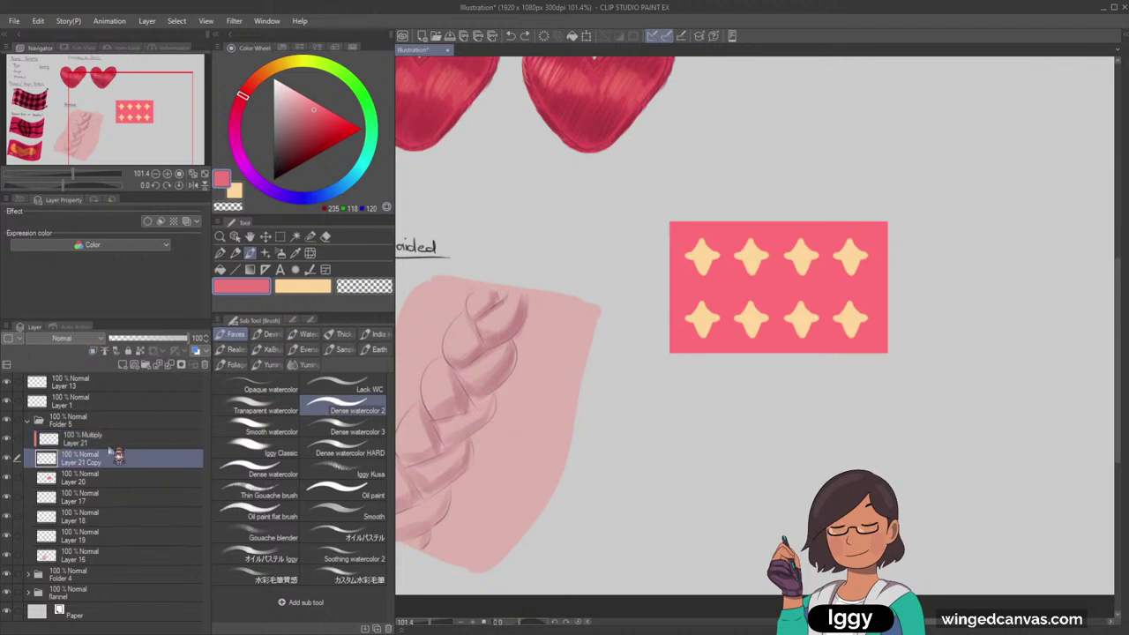
{"action": "left_click", "coordinate": [93, 351]}
{"action": "left_click", "coordinate": [114, 443]}
Paint a curved vertical fold shadow over the second star column on the Multiply layer, fading its right side with transparent colour
{"action": "left_click_drag", "start_coordinate": [756, 225], "coordinate": [780, 331]}
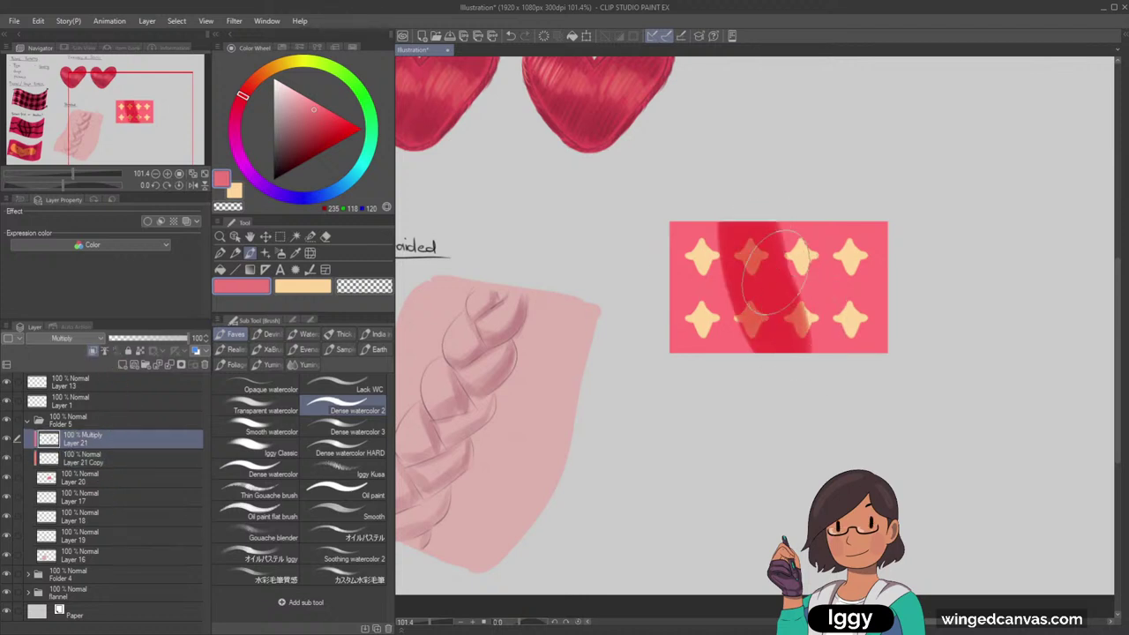
{"action": "key", "text": "ctrl+z"}
{"action": "left_click_drag", "start_coordinate": [761, 231], "coordinate": [771, 333]}
{"action": "left_click_drag", "start_coordinate": [795, 249], "coordinate": [799, 314]}
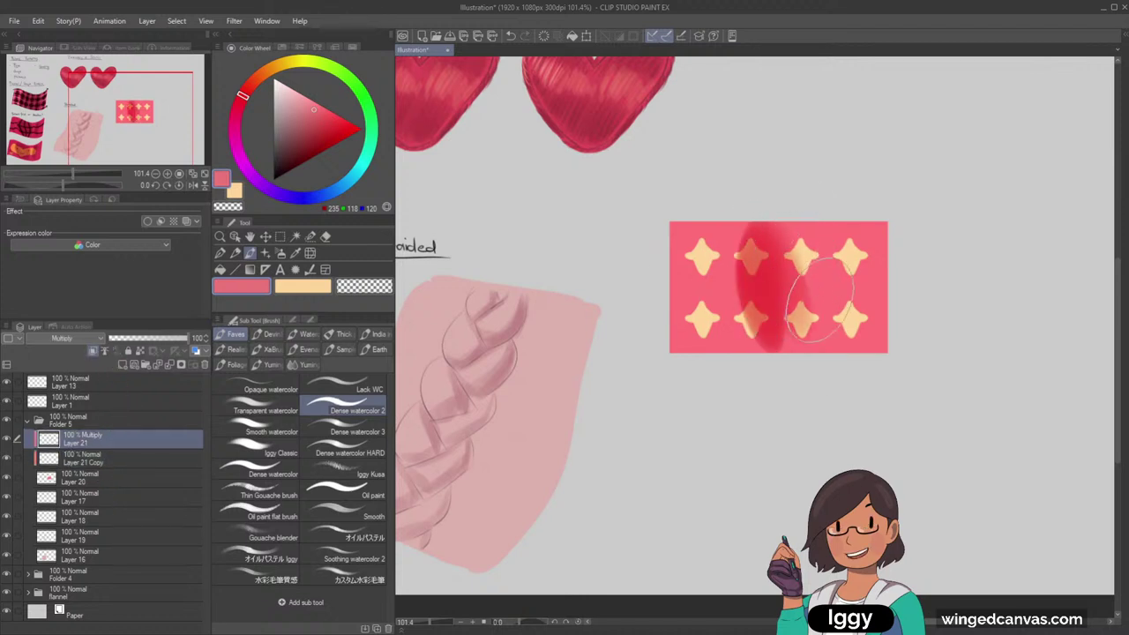
{"action": "key", "text": "]"}
{"action": "key", "text": "]"}
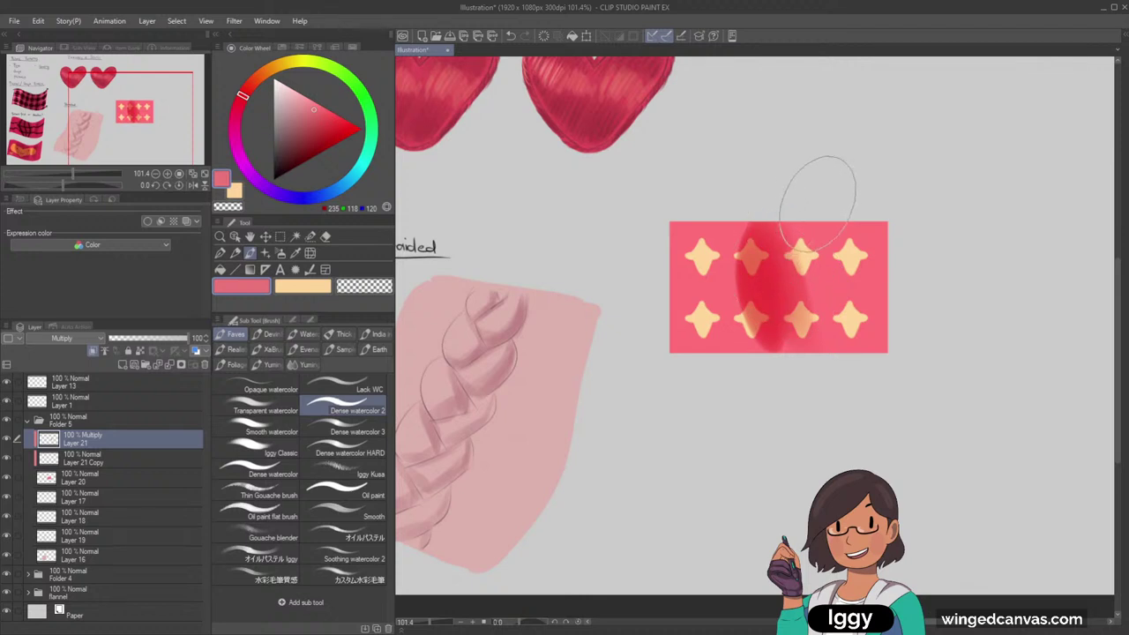
{"action": "mouse_move", "coordinate": [818, 199]}
{"action": "left_mouse_down"}
{"action": "mouse_move", "coordinate": [778, 278]}
{"action": "mouse_move", "coordinate": [790, 296]}
{"action": "left_mouse_up"}
{"action": "left_click", "coordinate": [378, 291]}
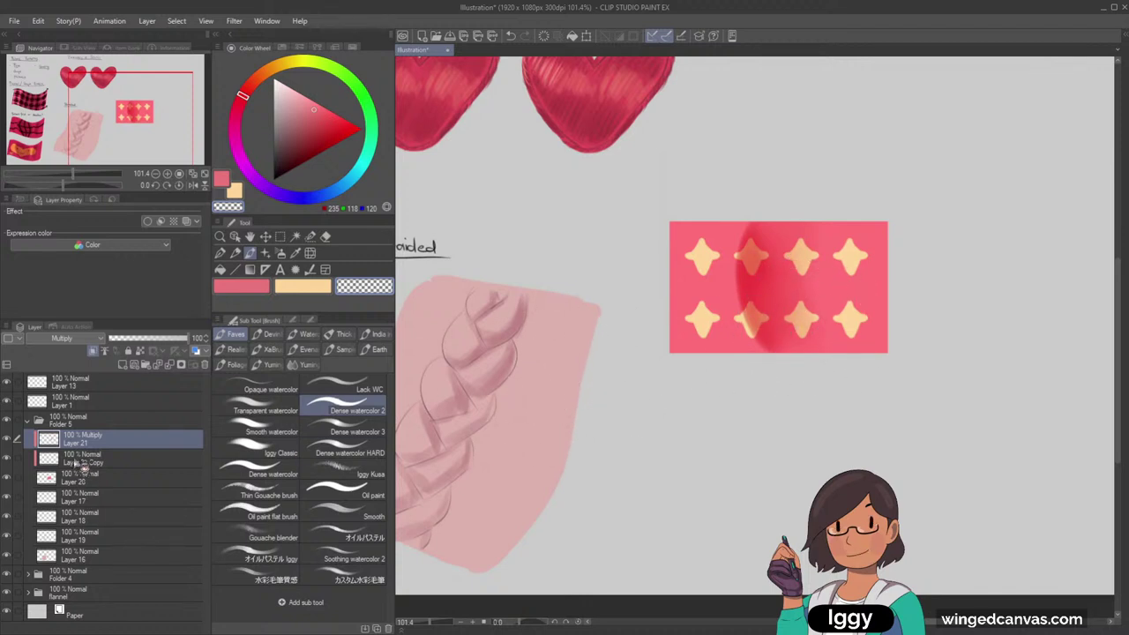
Lower the star layer's opacity to 50% and duplicate the layer
{"action": "left_click", "coordinate": [113, 461]}
{"action": "left_click", "coordinate": [148, 338]}
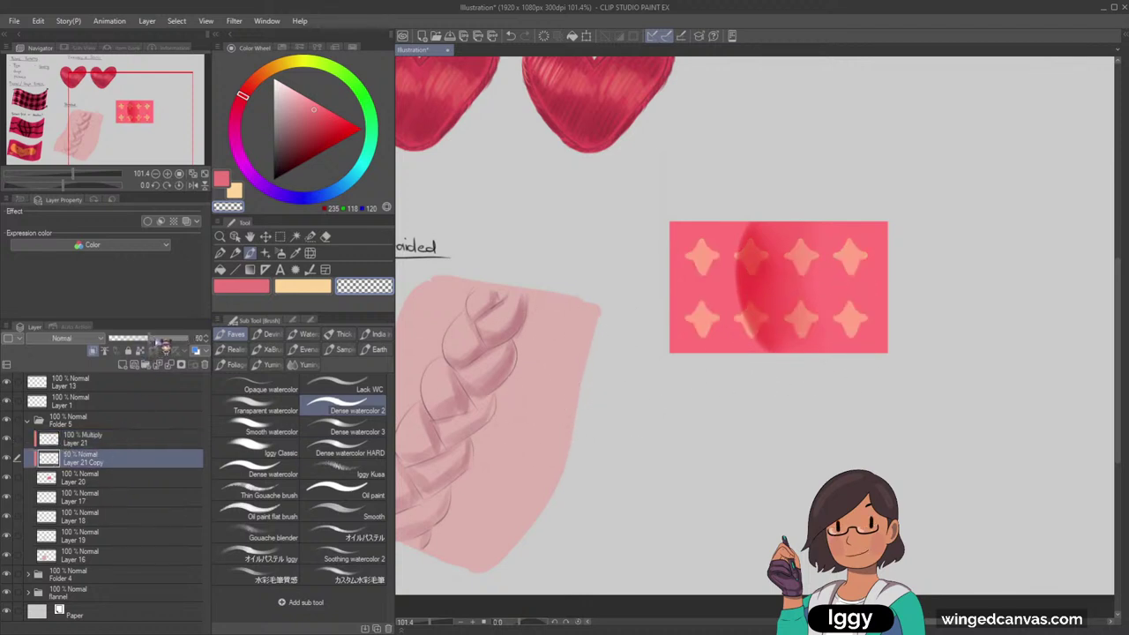
{"action": "key", "text": "ctrl+c"}
{"action": "key", "text": "ctrl+v"}
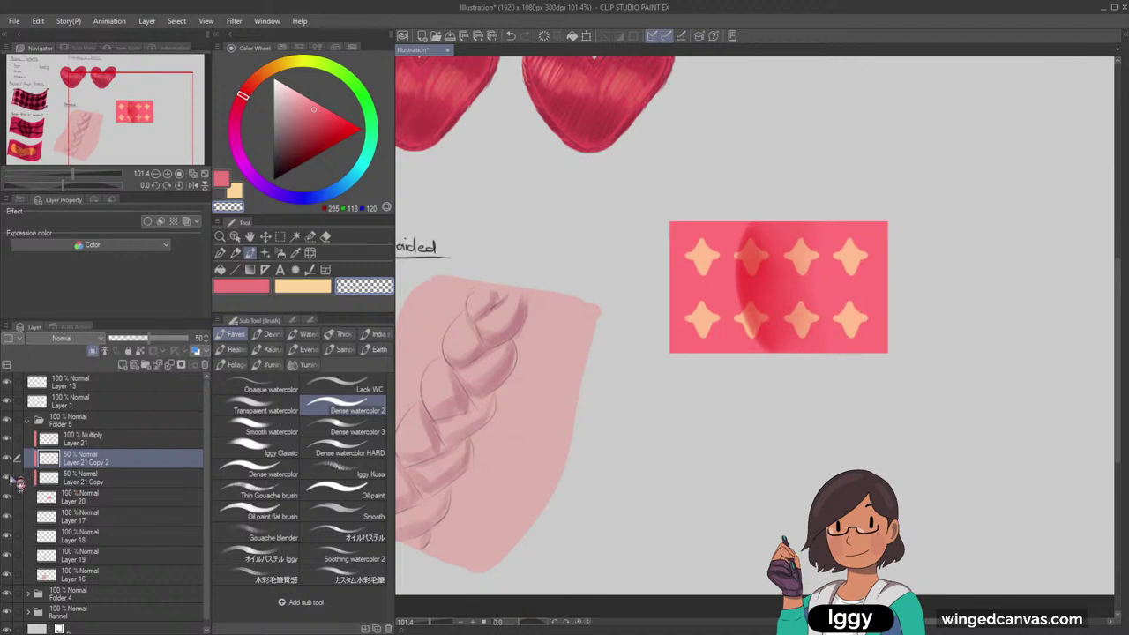
Set the lower star layer to 24% and the upper copy to 100% opacity, and erase the upper copy's second-column stars
{"action": "key", "text": "e"}
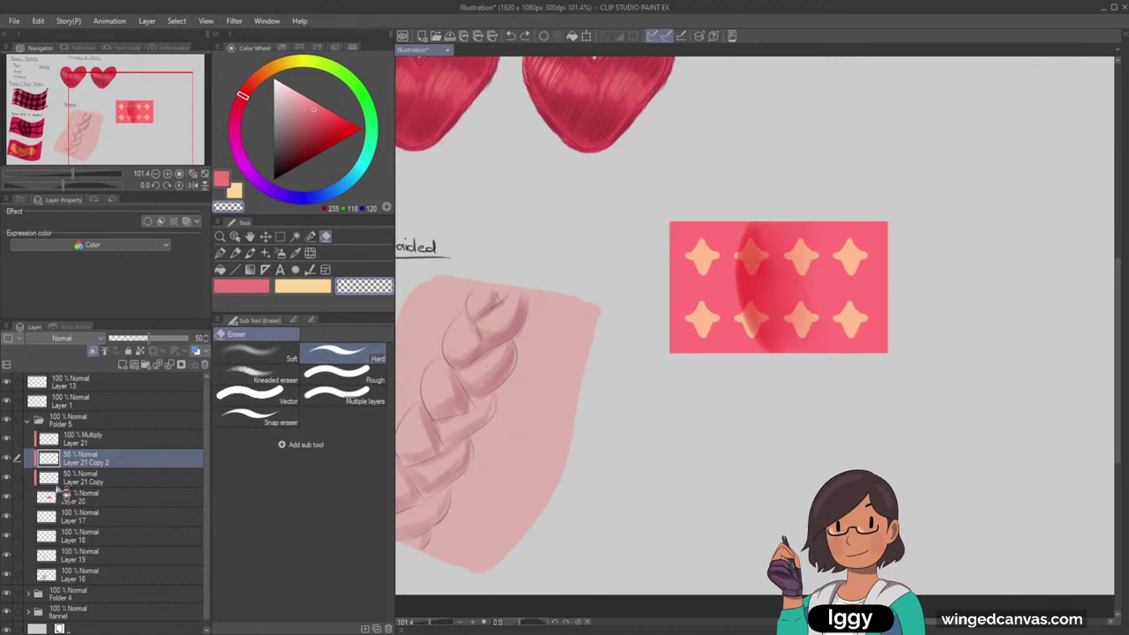
{"action": "left_click", "coordinate": [88, 481]}
{"action": "left_click_drag", "start_coordinate": [139, 342], "coordinate": [190, 342]}
{"action": "left_click", "coordinate": [88, 462]}
{"action": "mouse_move", "coordinate": [750, 252]}
{"action": "left_mouse_down"}
{"action": "mouse_move", "coordinate": [749, 323]}
{"action": "mouse_move", "coordinate": [746, 311]}
{"action": "left_mouse_up"}
Redraw the second column's upper star with its left side bent at the fold, outlining it in pale orange with the G-pen and filling it
{"action": "scroll", "coordinate": [759, 295], "scroll_direction": "up", "scroll_amount": 3}
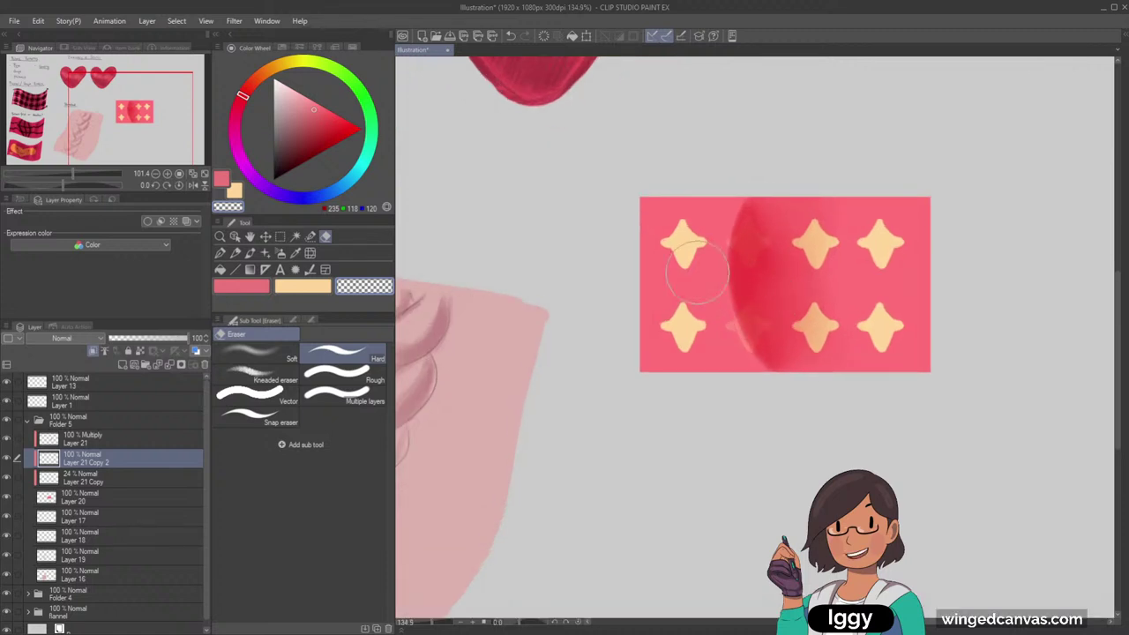
{"action": "left_click", "coordinate": [223, 253]}
{"action": "left_click", "coordinate": [287, 283]}
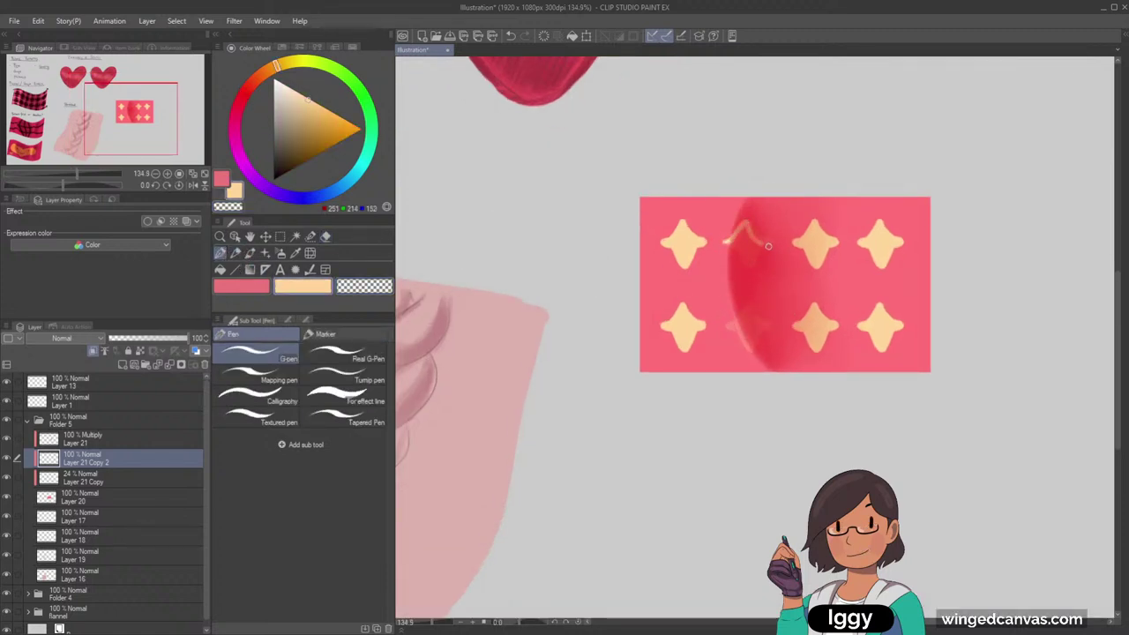
{"action": "left_click_drag", "start_coordinate": [739, 253], "coordinate": [744, 265]}
{"action": "key", "text": "g"}
{"action": "left_click", "coordinate": [760, 251]}
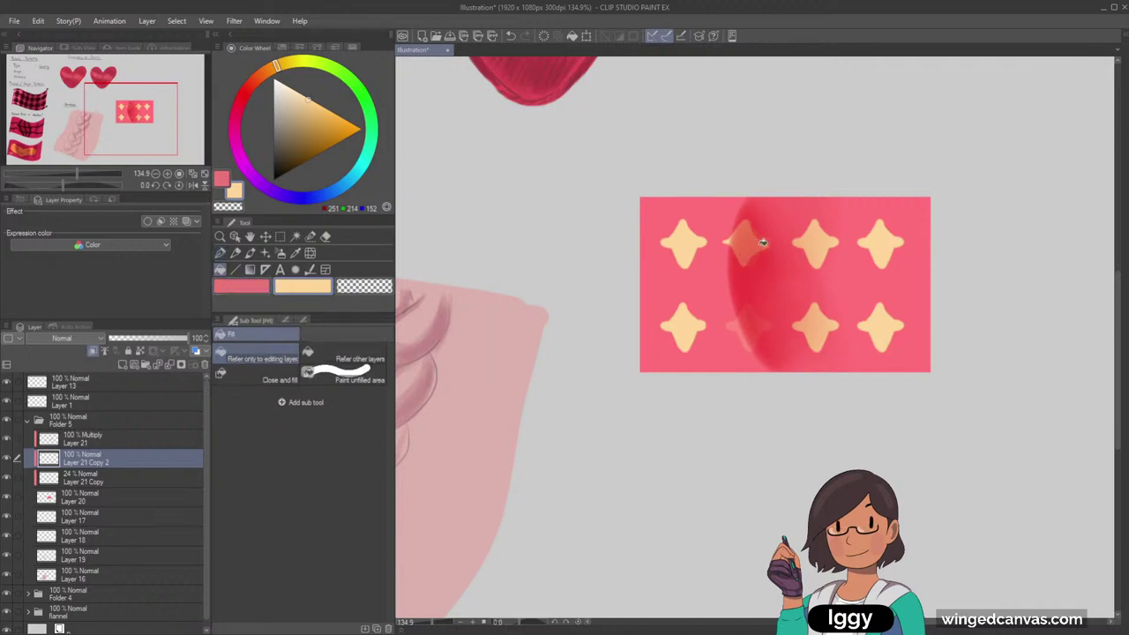
Outline the second column's lower star in pale orange, distorted to follow the fold, and fill its interior
{"action": "left_click", "coordinate": [220, 254]}
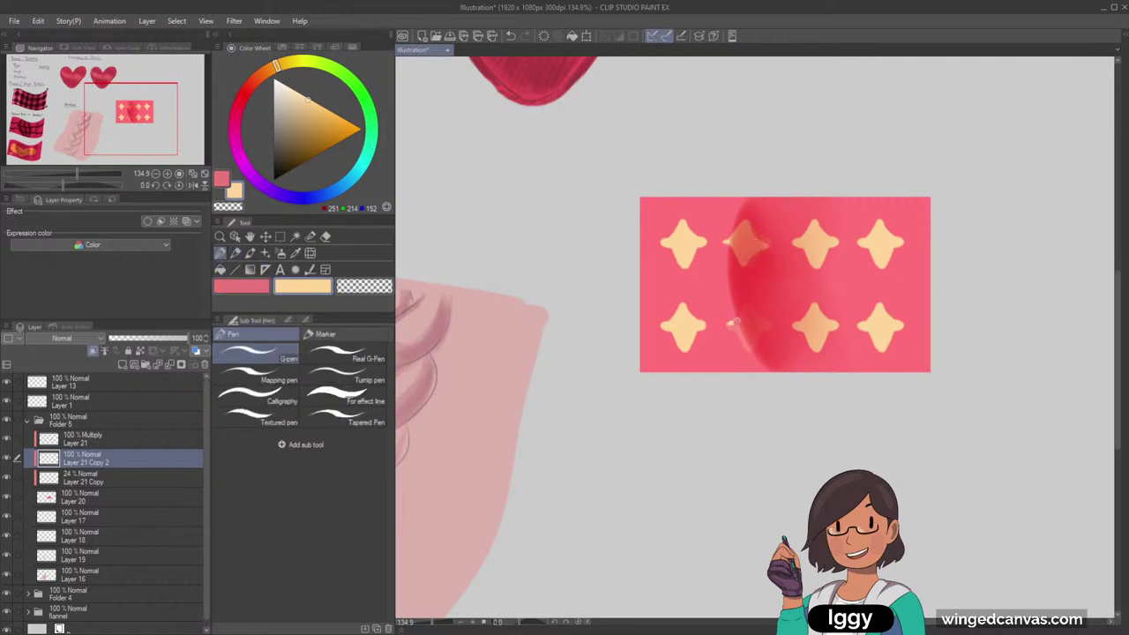
{"action": "left_click_drag", "start_coordinate": [746, 305], "coordinate": [759, 327]}
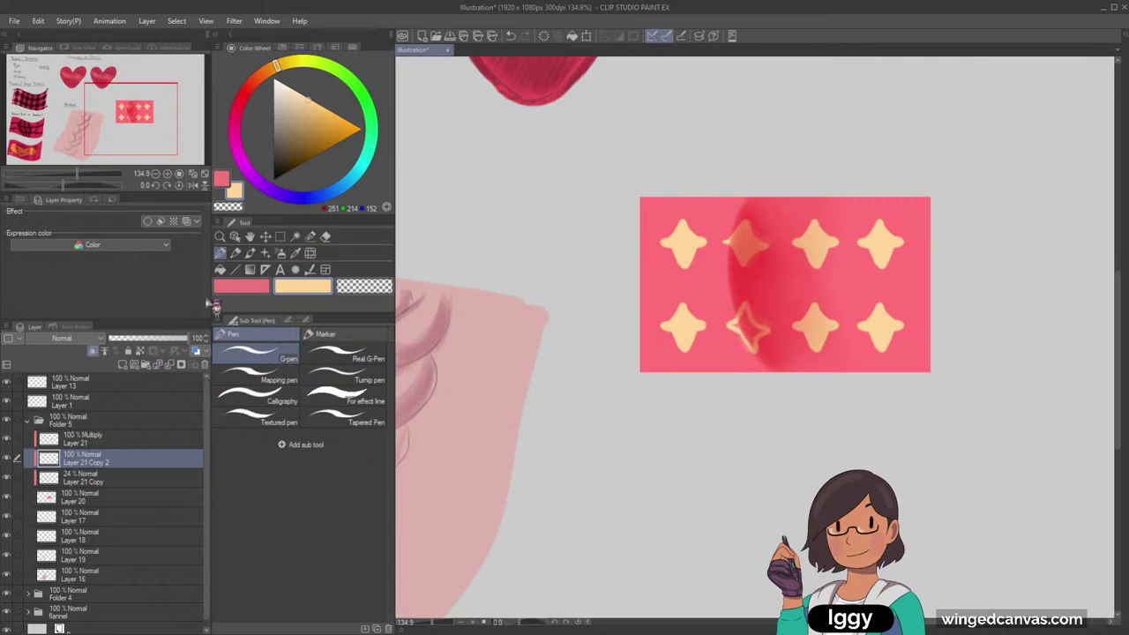
{"action": "left_click", "coordinate": [221, 269]}
{"action": "left_click", "coordinate": [746, 329]}
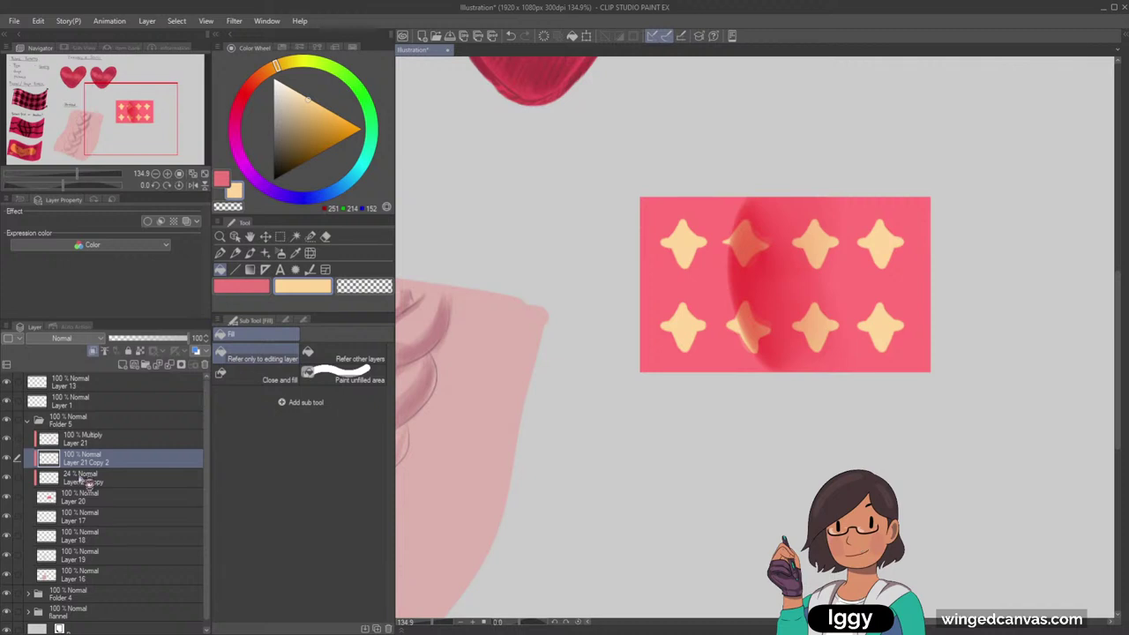
Lock the Multiply shadow layer's transparent pixels and recolour the fold shadow to a muted pink, RGB 201, 160, 161
{"action": "left_click", "coordinate": [122, 441]}
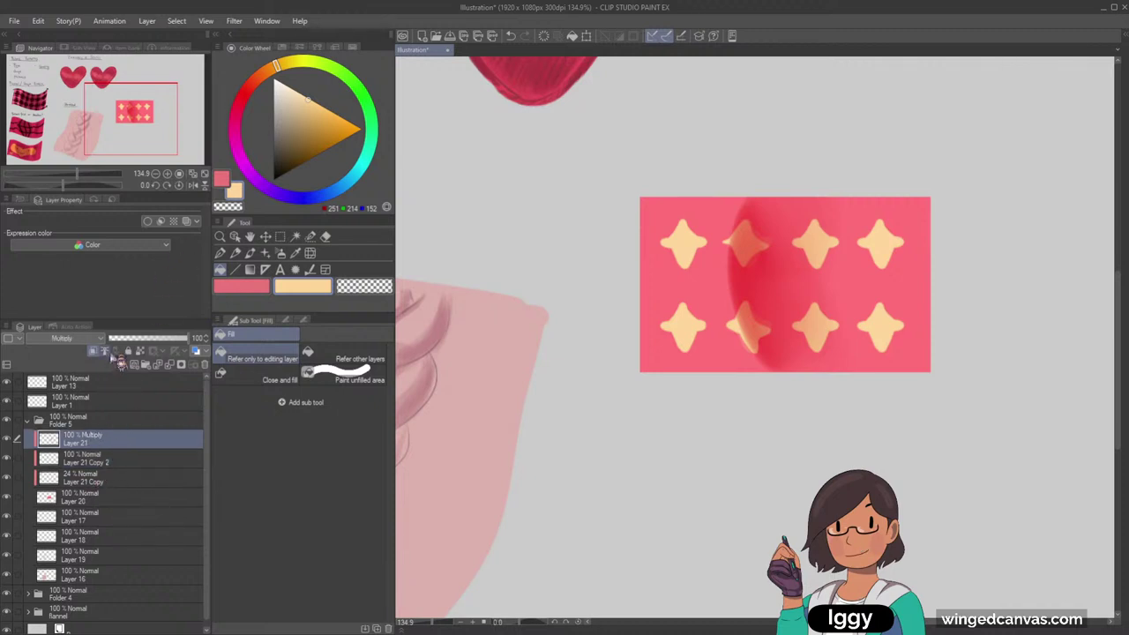
{"action": "left_click", "coordinate": [257, 285]}
{"action": "left_click", "coordinate": [299, 104]}
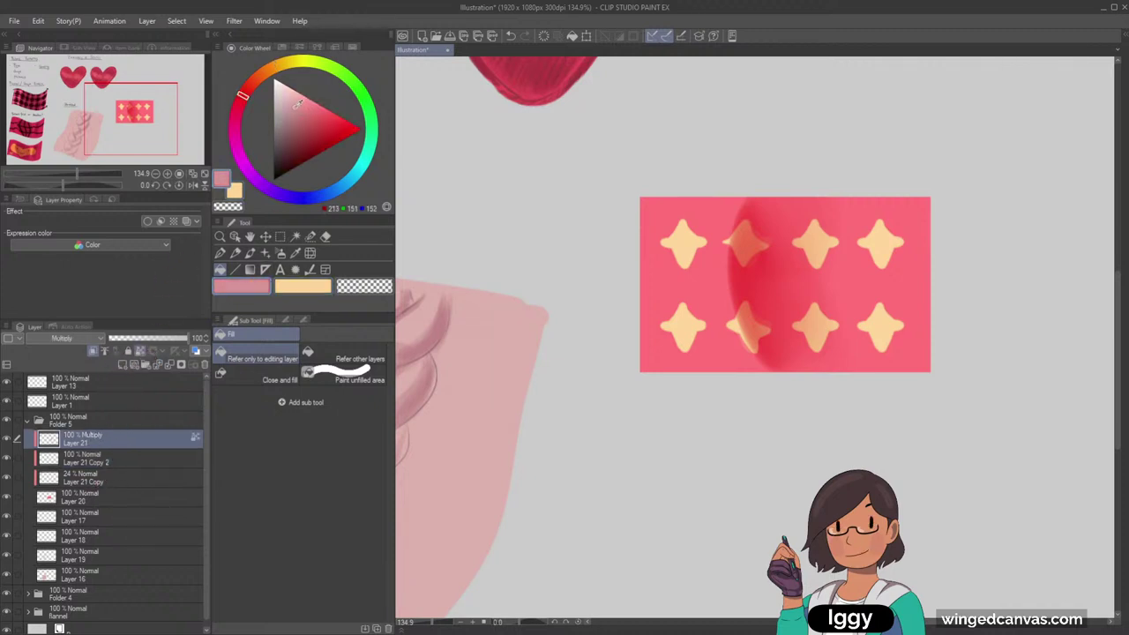
{"action": "left_click", "coordinate": [280, 237]}
{"action": "left_click_drag", "start_coordinate": [592, 153], "coordinate": [994, 461]}
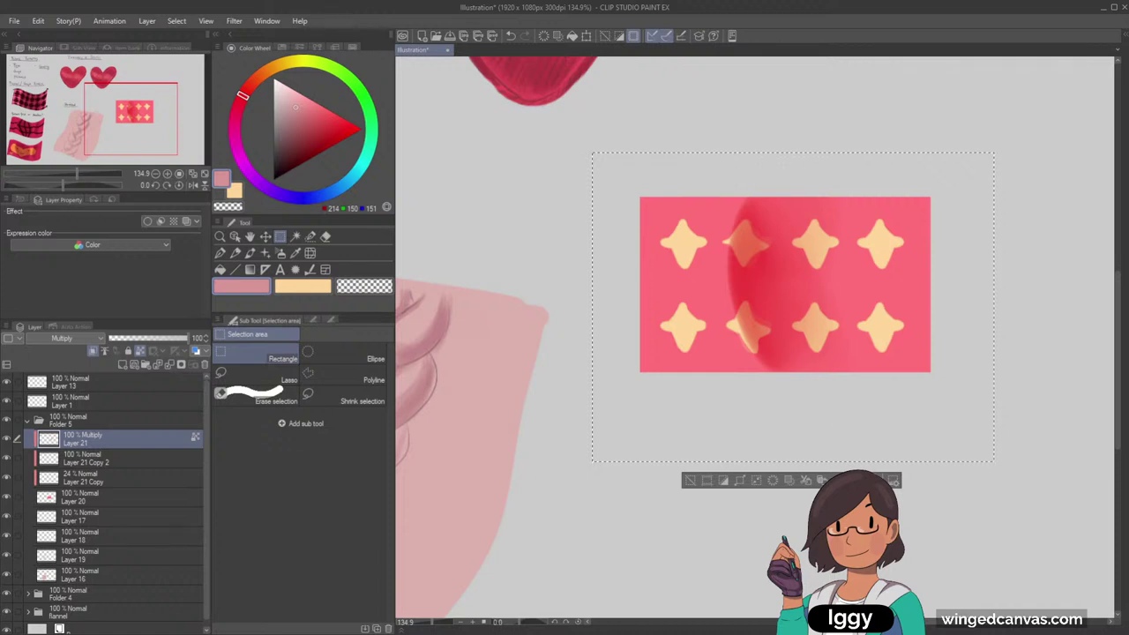
{"action": "left_click", "coordinate": [299, 118]}
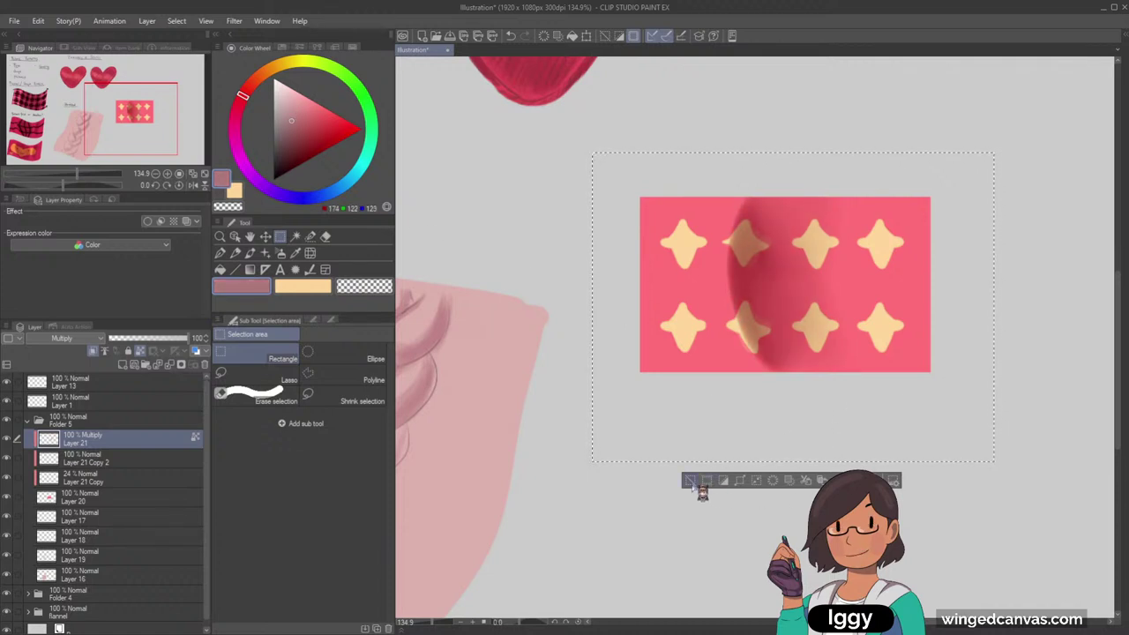
{"action": "left_click", "coordinate": [287, 108]}
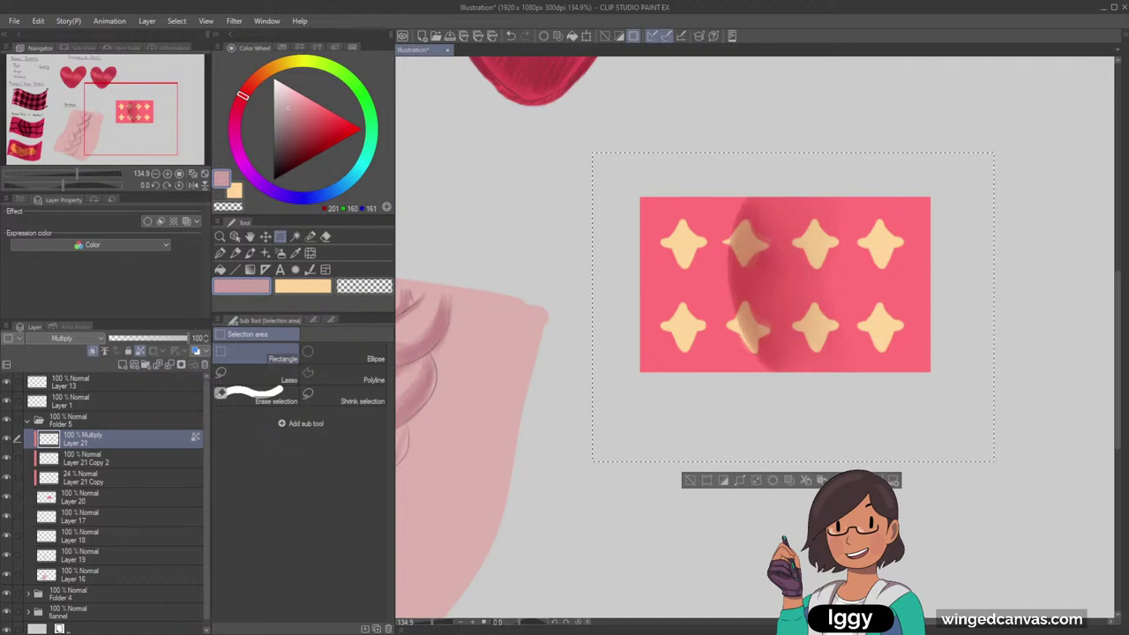
{"action": "left_click", "coordinate": [695, 481]}
{"action": "scroll", "coordinate": [821, 395], "scroll_direction": "down", "scroll_amount": 5}
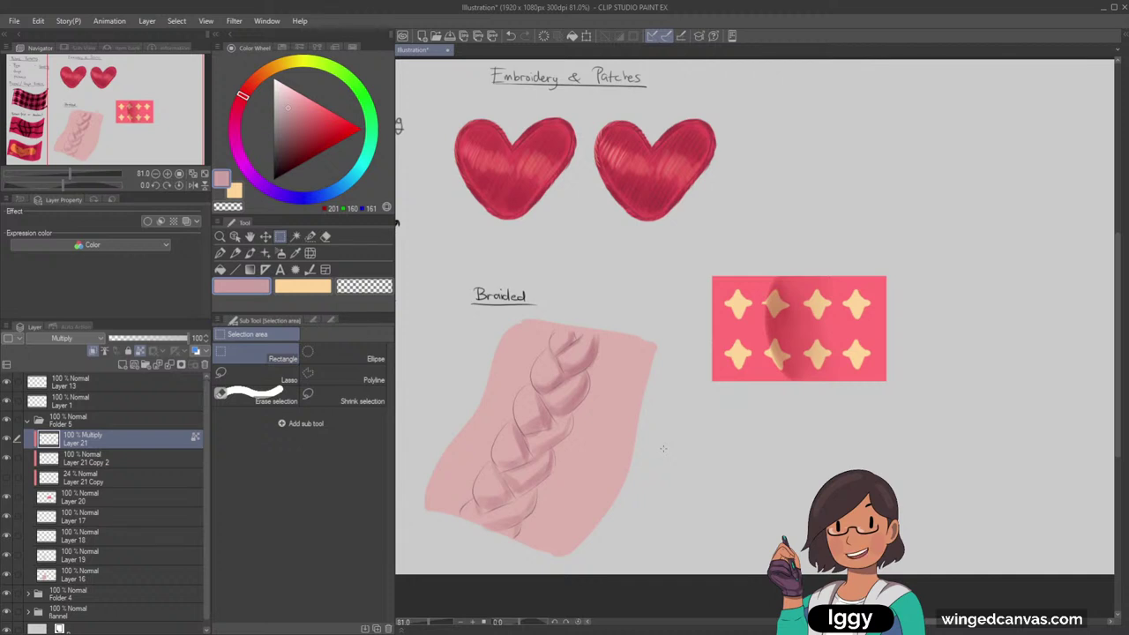
Merge the star and shadow layers, including the hidden 24% copy, into the pink patch's Layer 20 and hide the merged layer
{"action": "left_click", "coordinate": [126, 481]}
{"action": "left_click", "coordinate": [129, 458]}
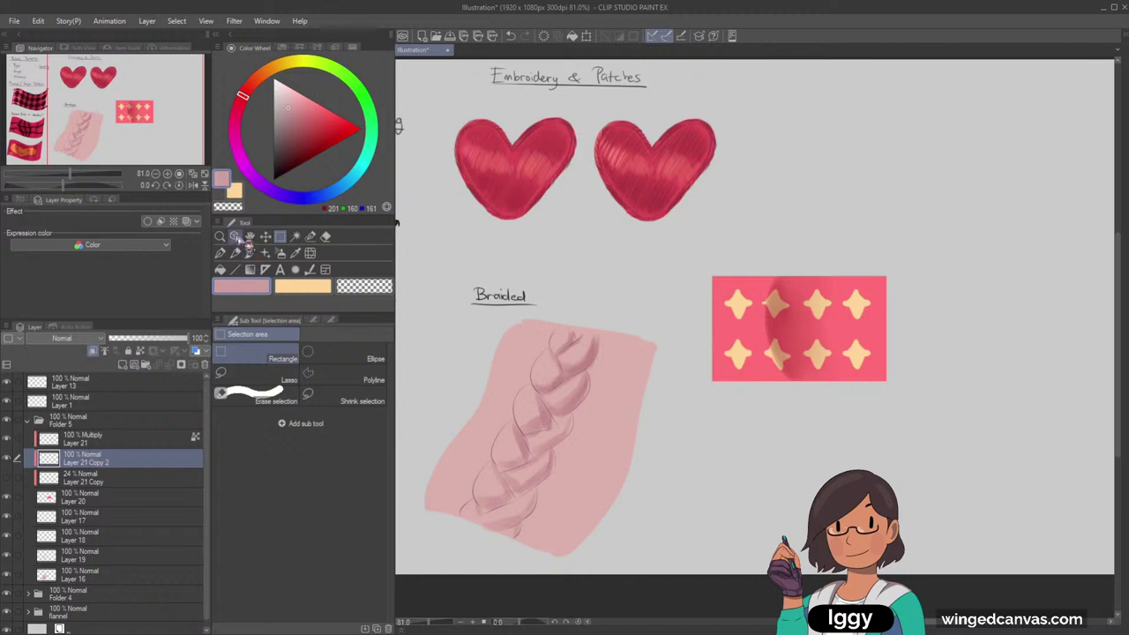
{"action": "left_click", "coordinate": [235, 236]}
{"action": "left_click", "coordinate": [739, 302]}
{"action": "left_click", "coordinate": [113, 443], "text": "shift"}
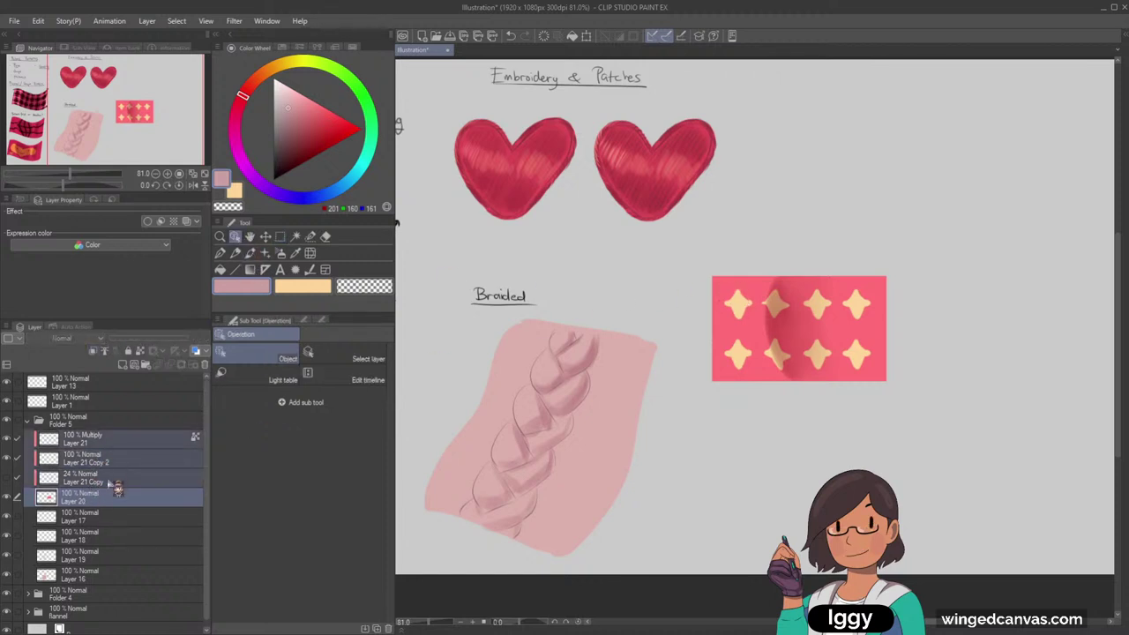
{"action": "key", "text": "shift+alt+e"}
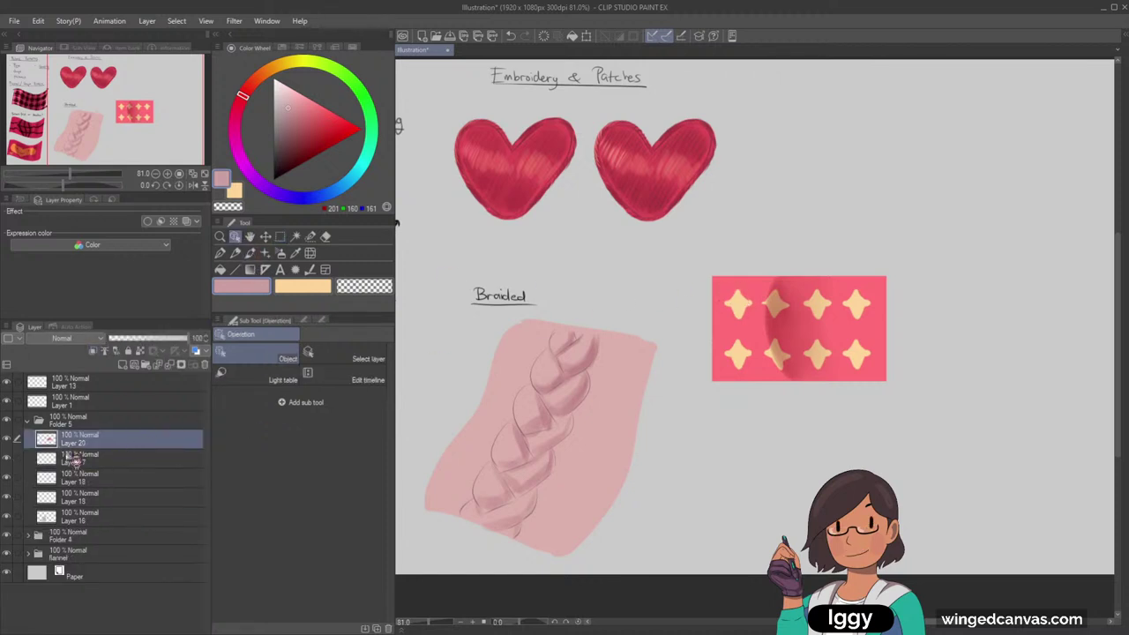
{"action": "left_click", "coordinate": [7, 439]}
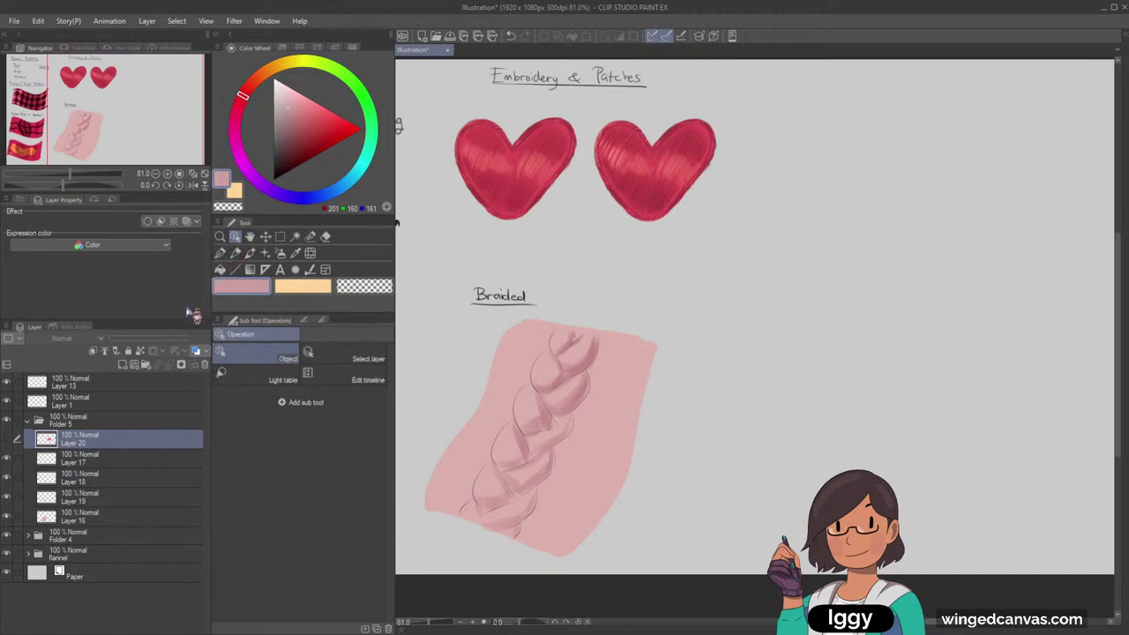
Deepen the shadows where the braid's strands overlap on Layer 19, using a sampled dusty pink and the Dense watercolor 3 brush
{"action": "left_click_drag", "start_coordinate": [131, 130], "coordinate": [121, 151]}
{"action": "scroll", "coordinate": [600, 302], "scroll_direction": "up", "scroll_amount": 2}
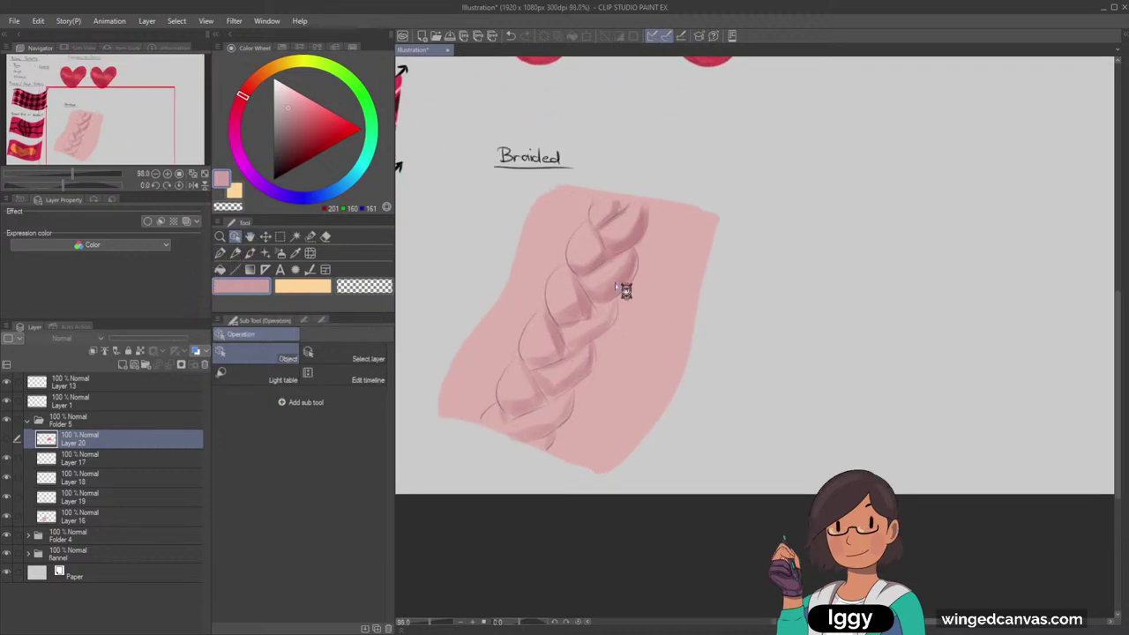
{"action": "left_click", "coordinate": [615, 283]}
{"action": "left_click", "coordinate": [250, 253]}
{"action": "left_click", "coordinate": [607, 300], "text": "alt"}
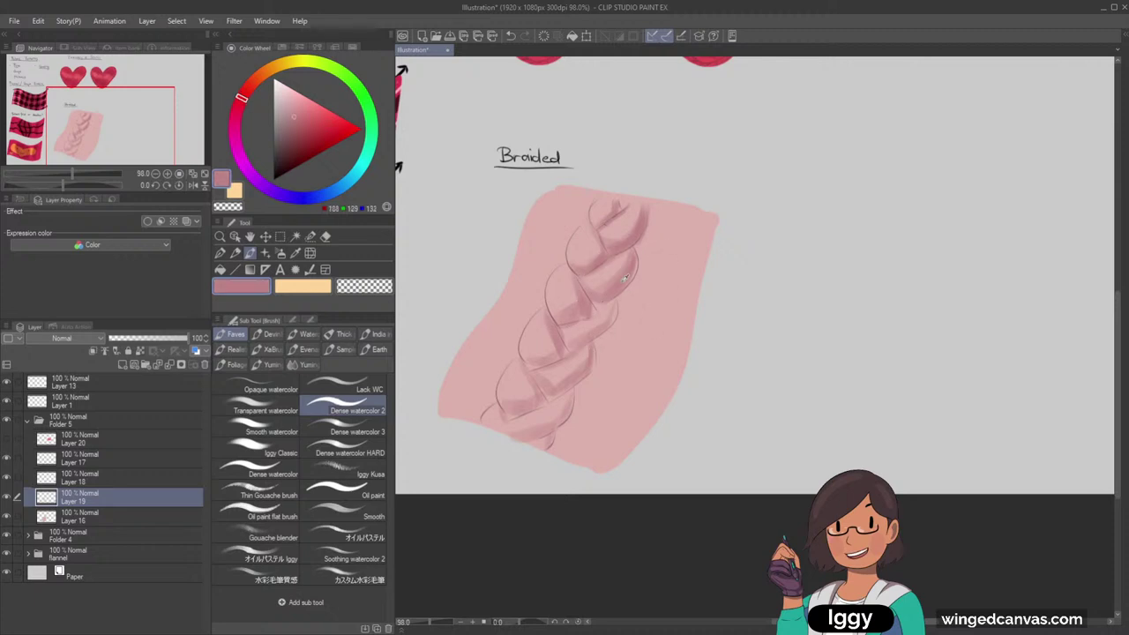
{"action": "left_click", "coordinate": [347, 429]}
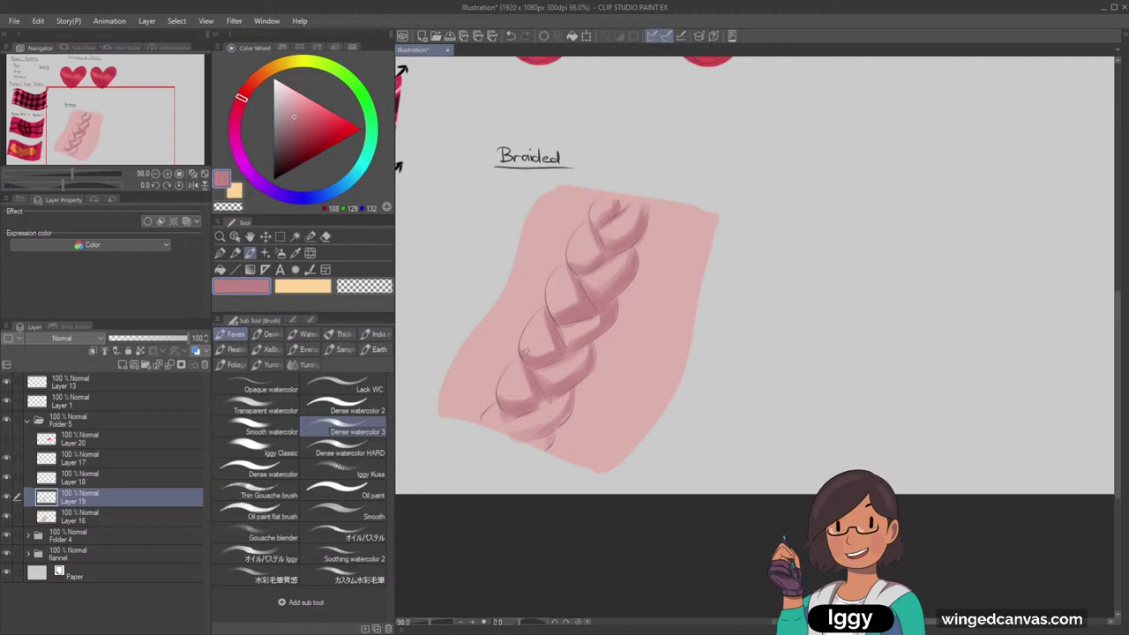
Lock Layer 19's transparent pixels and recolour the braid shadows to dark red, RGB 130, 66, 69, within a rectangular selection
{"action": "mouse_move", "coordinate": [109, 142]}
{"action": "left_mouse_down"}
{"action": "mouse_move", "coordinate": [104, 125]}
{"action": "mouse_move", "coordinate": [123, 139]}
{"action": "left_mouse_up"}
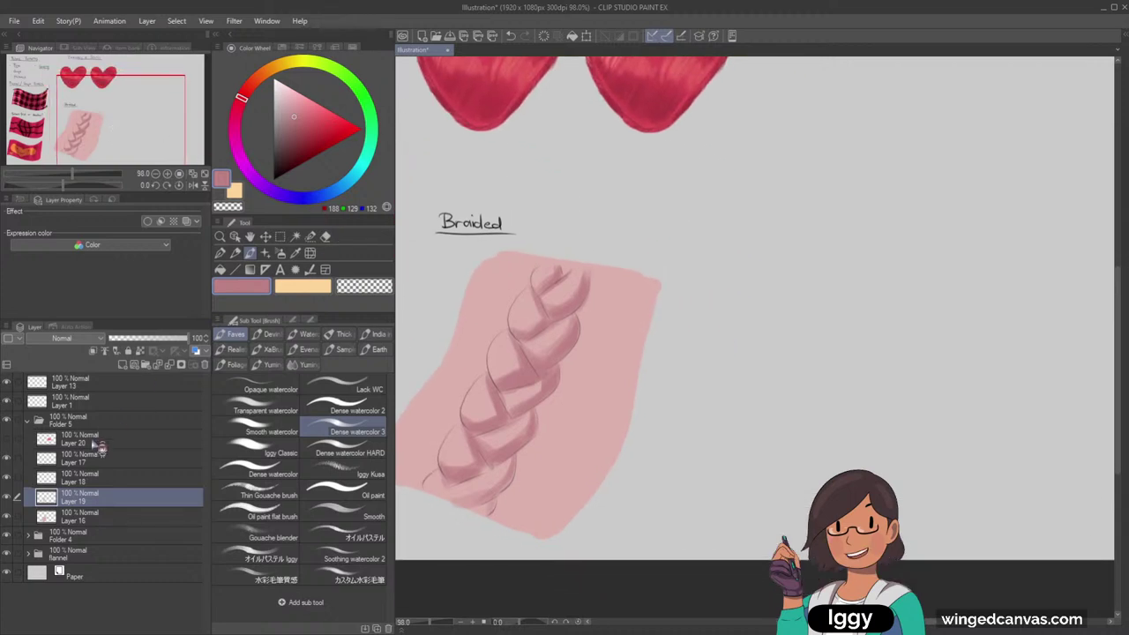
{"action": "left_click", "coordinate": [11, 518]}
{"action": "left_click", "coordinate": [11, 519]}
{"action": "left_click", "coordinate": [6, 496]}
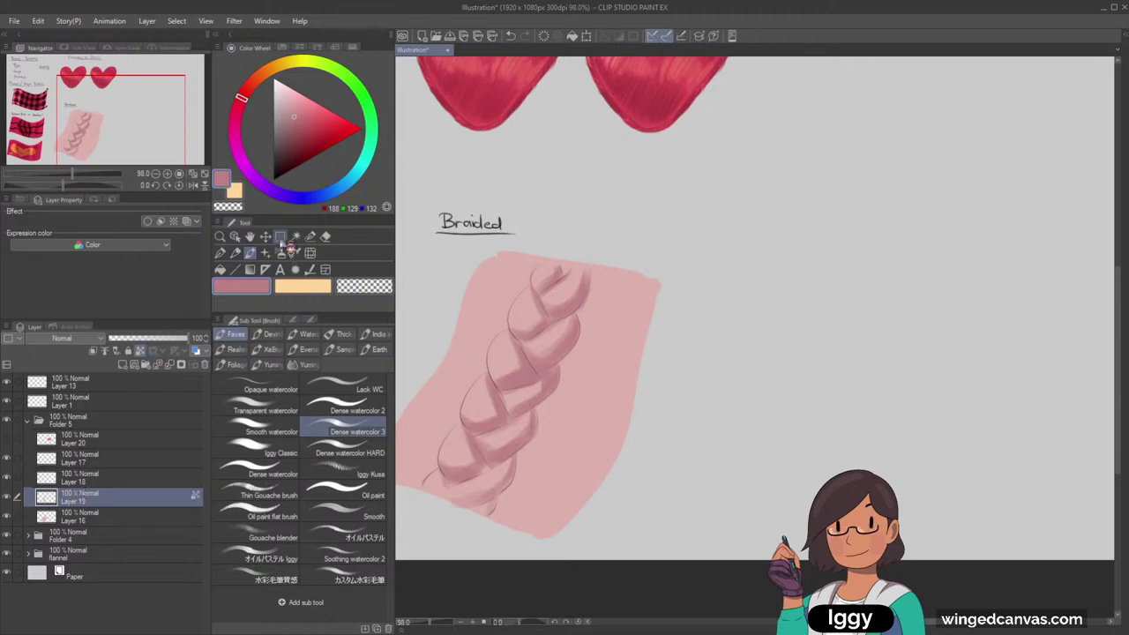
{"action": "left_click", "coordinate": [281, 237]}
{"action": "mouse_move", "coordinate": [416, 224]}
{"action": "left_mouse_down"}
{"action": "mouse_move", "coordinate": [627, 547]}
{"action": "mouse_move", "coordinate": [662, 562]}
{"action": "left_mouse_up"}
{"action": "left_click", "coordinate": [296, 140]}
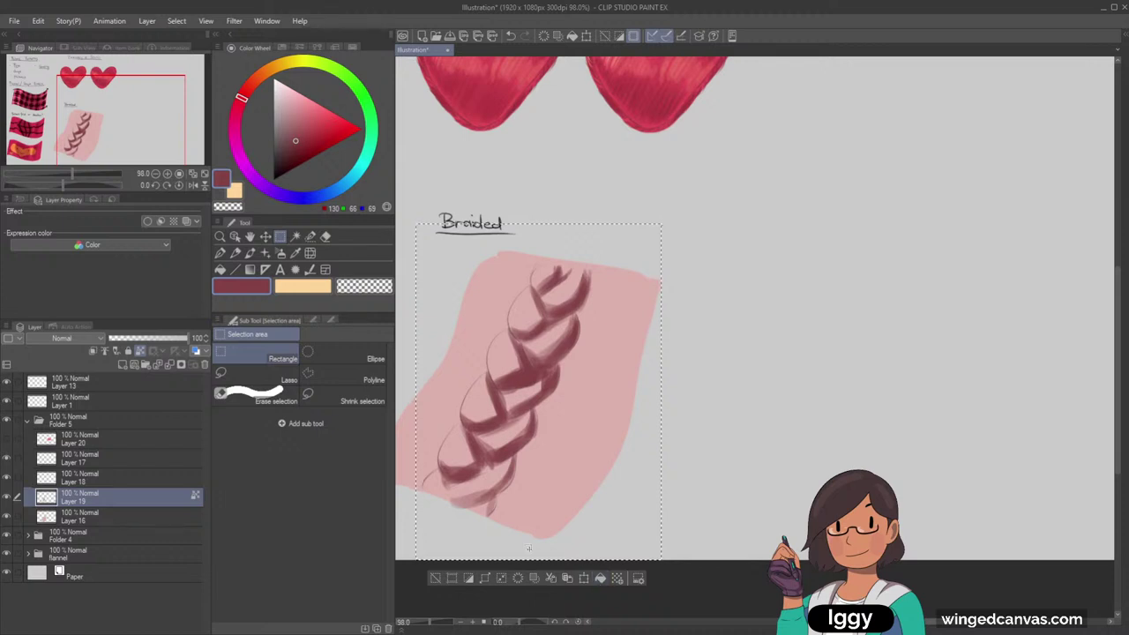
{"action": "left_click", "coordinate": [435, 579]}
Unlock Layer 19 and paint pale pink highlights, RGB 255, 213, 215, on the upper braid strands with Dense watercolor 3
{"action": "left_click_drag", "start_coordinate": [107, 130], "coordinate": [87, 158]}
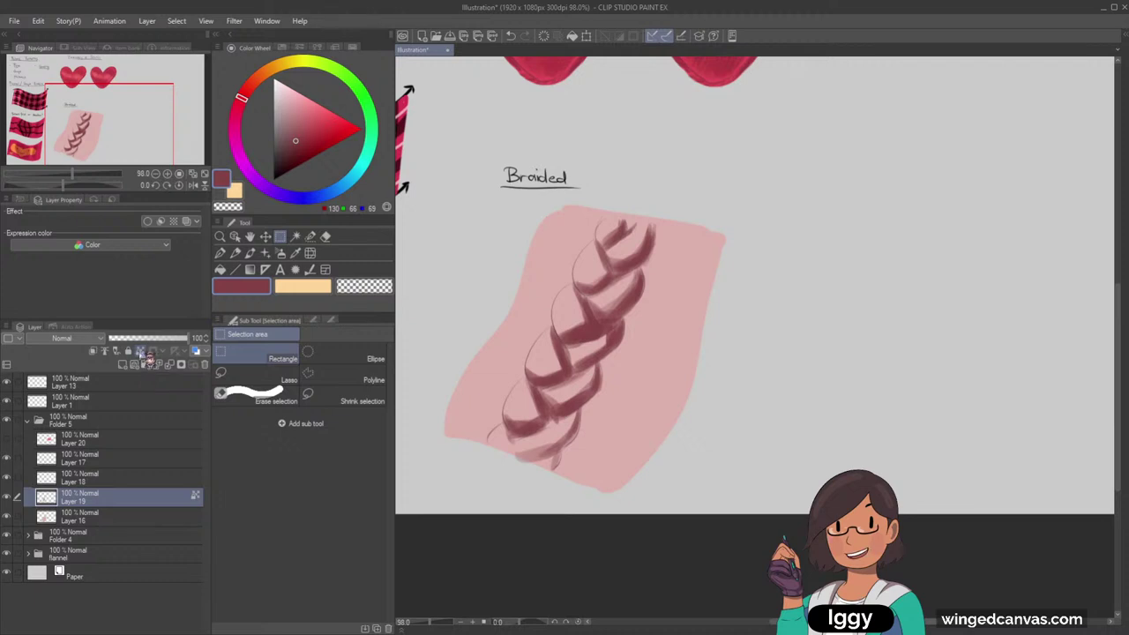
{"action": "left_click", "coordinate": [249, 253]}
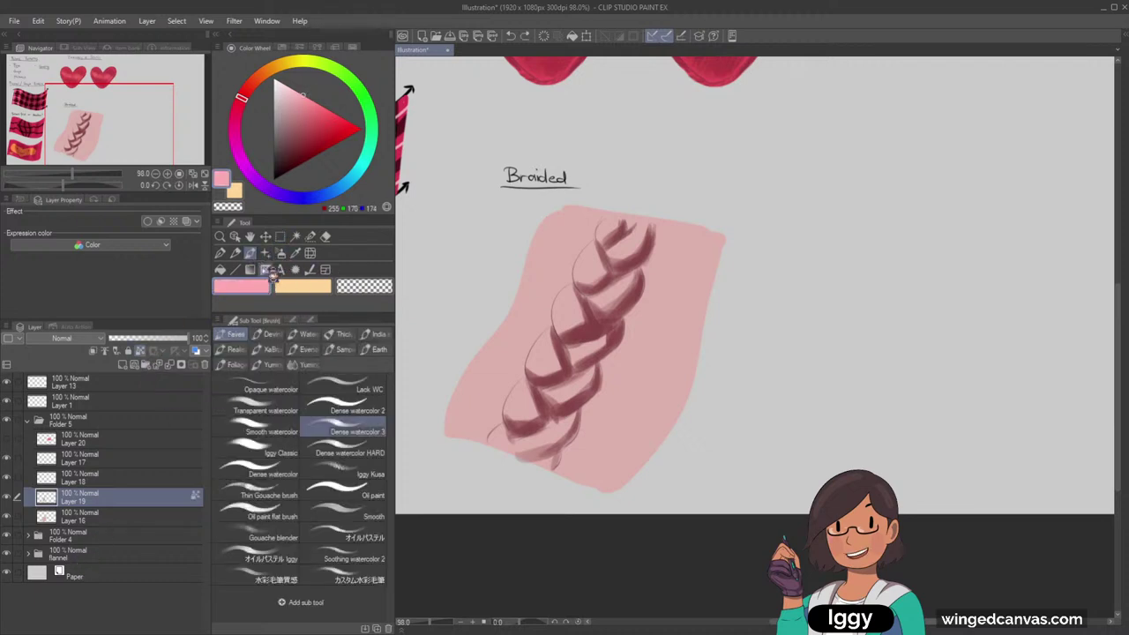
{"action": "key", "text": "c"}
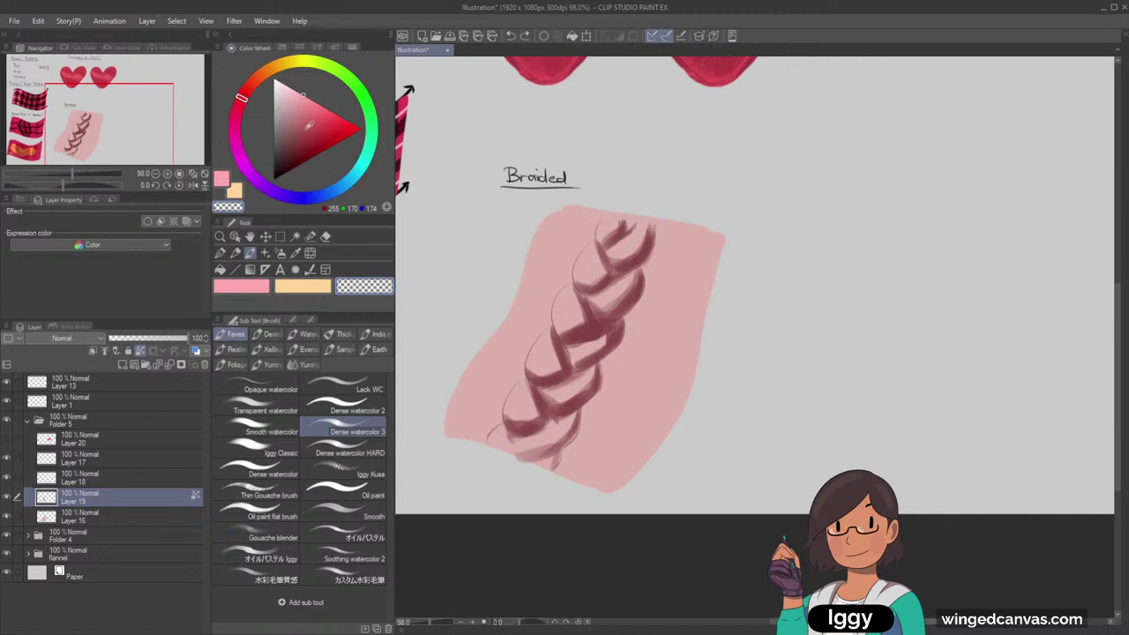
{"action": "left_click", "coordinate": [286, 85]}
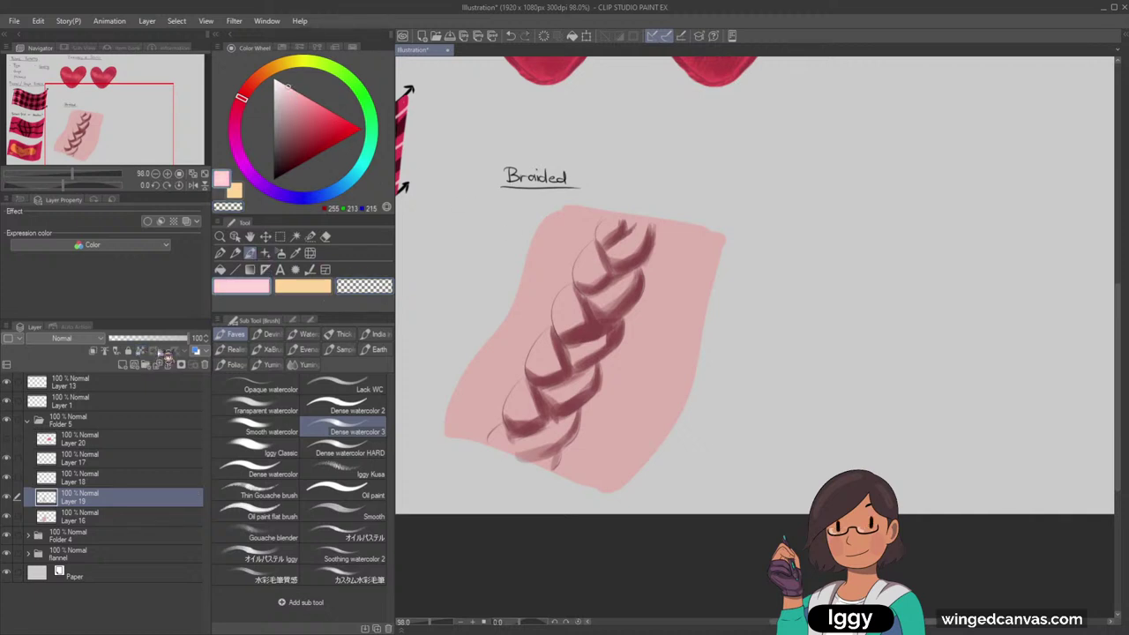
{"action": "mouse_move", "coordinate": [597, 243]}
{"action": "left_mouse_down"}
{"action": "mouse_move", "coordinate": [584, 280]}
{"action": "mouse_move", "coordinate": [611, 224]}
{"action": "mouse_move", "coordinate": [636, 234]}
{"action": "left_mouse_up"}
{"action": "key", "text": "ctrl+z"}
{"action": "left_click_drag", "start_coordinate": [606, 298], "coordinate": [623, 284]}
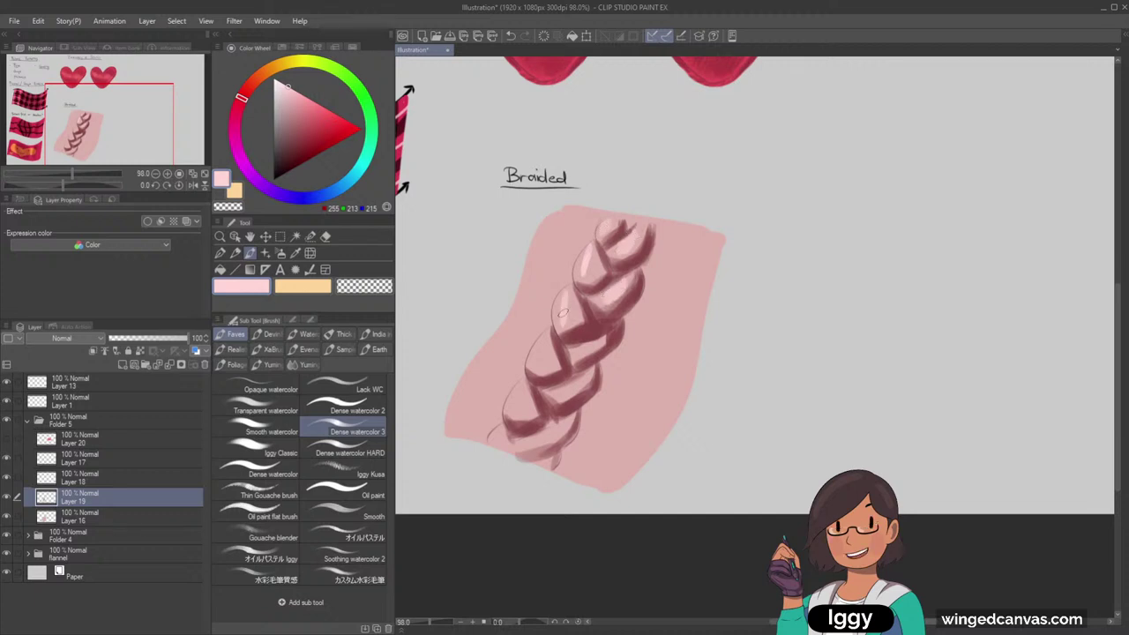
{"action": "left_click_drag", "start_coordinate": [578, 354], "coordinate": [600, 338]}
{"action": "key", "text": "ctrl+z"}
{"action": "mouse_move", "coordinate": [540, 362]}
{"action": "left_mouse_down"}
{"action": "mouse_move", "coordinate": [548, 337]}
{"action": "mouse_move", "coordinate": [547, 354]}
{"action": "left_mouse_up"}
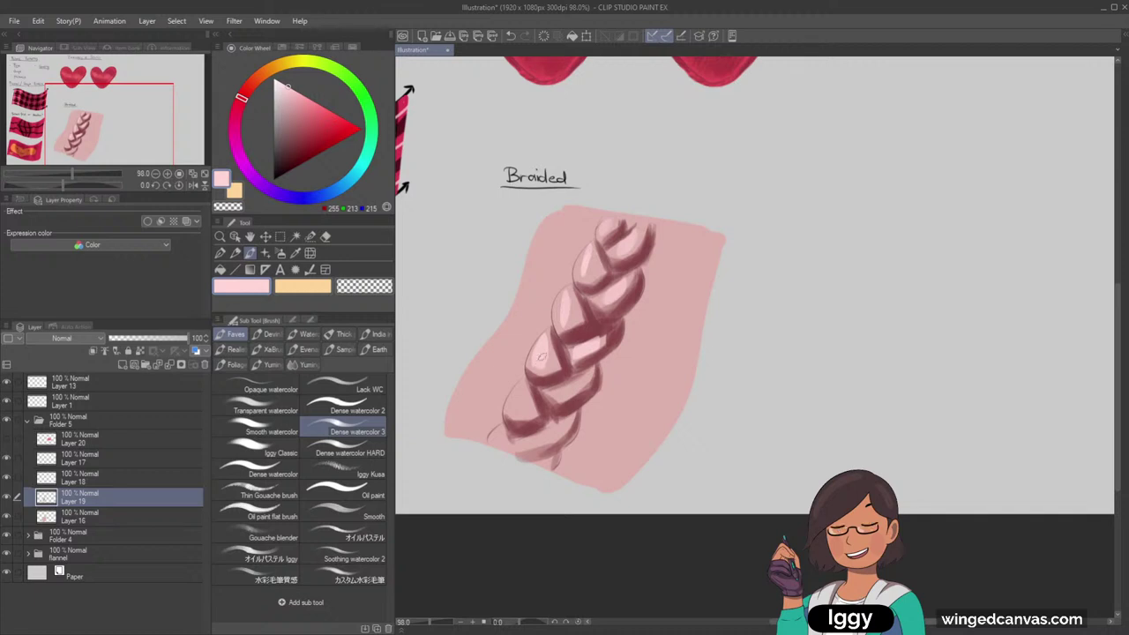
Undo the pale pink braid highlights and the dark red recolouring of the braid shadows
{"action": "key", "text": "ctrl+z"}
{"action": "key", "text": "ctrl+z"}
{"action": "key", "text": "ctrl+z"}
{"action": "key", "text": "ctrl+z"}
{"action": "key", "text": "ctrl+z"}
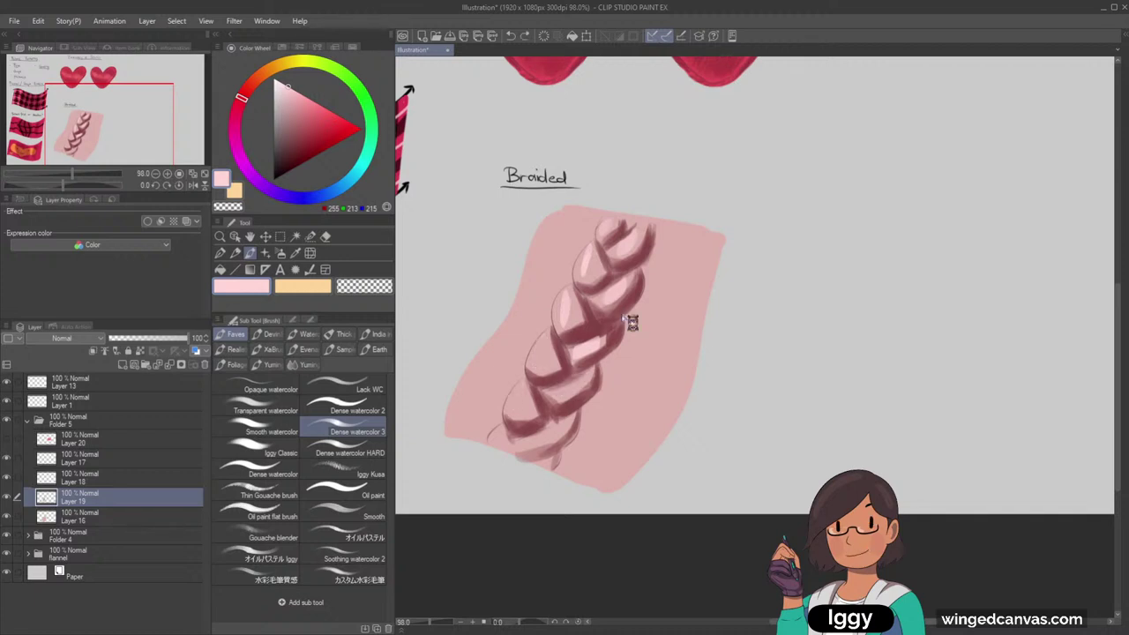
{"action": "key", "text": "ctrl+z"}
{"action": "key", "text": "ctrl+z"}
{"action": "key", "text": "ctrl+z"}
{"action": "key", "text": "ctrl+z"}
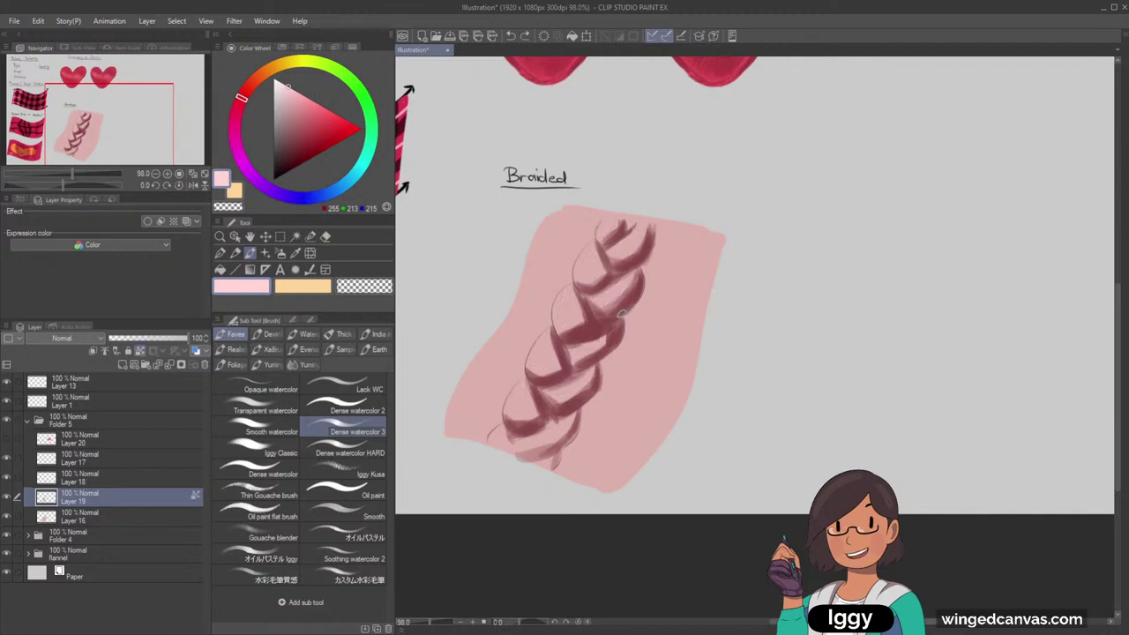
{"action": "key", "text": "ctrl+z"}
{"action": "key", "text": "ctrl+z"}
{"action": "key", "text": "ctrl+z"}
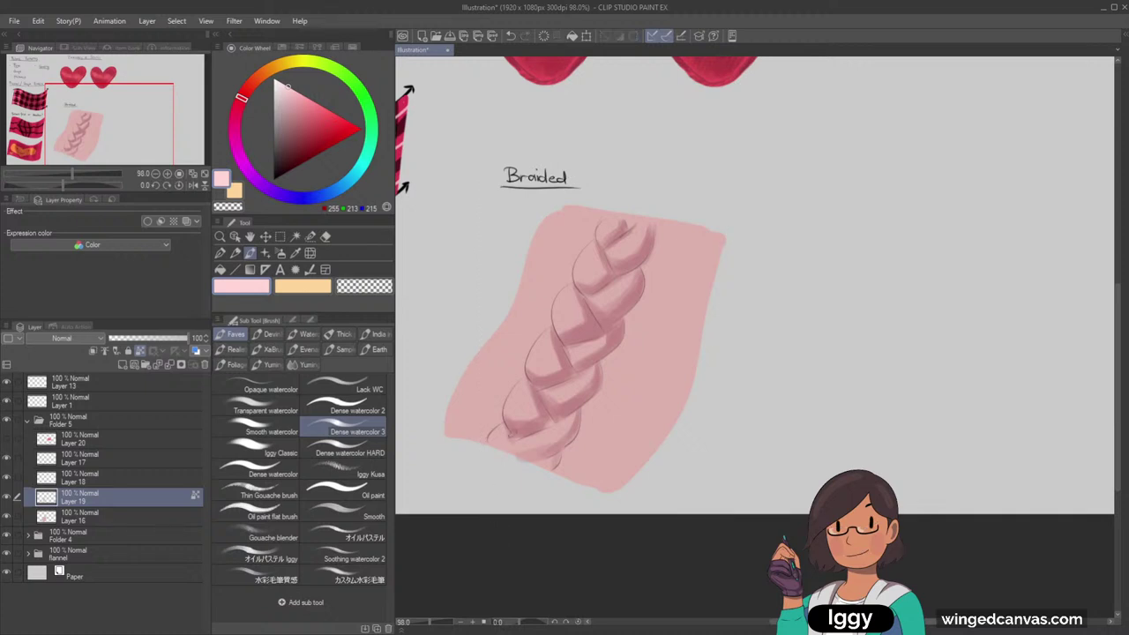
Unlock Layer 19's transparent pixels and paint fine dusty pink thread lines along every braid strand with Dense watercolor 3
{"action": "left_click", "coordinate": [539, 349], "text": "alt"}
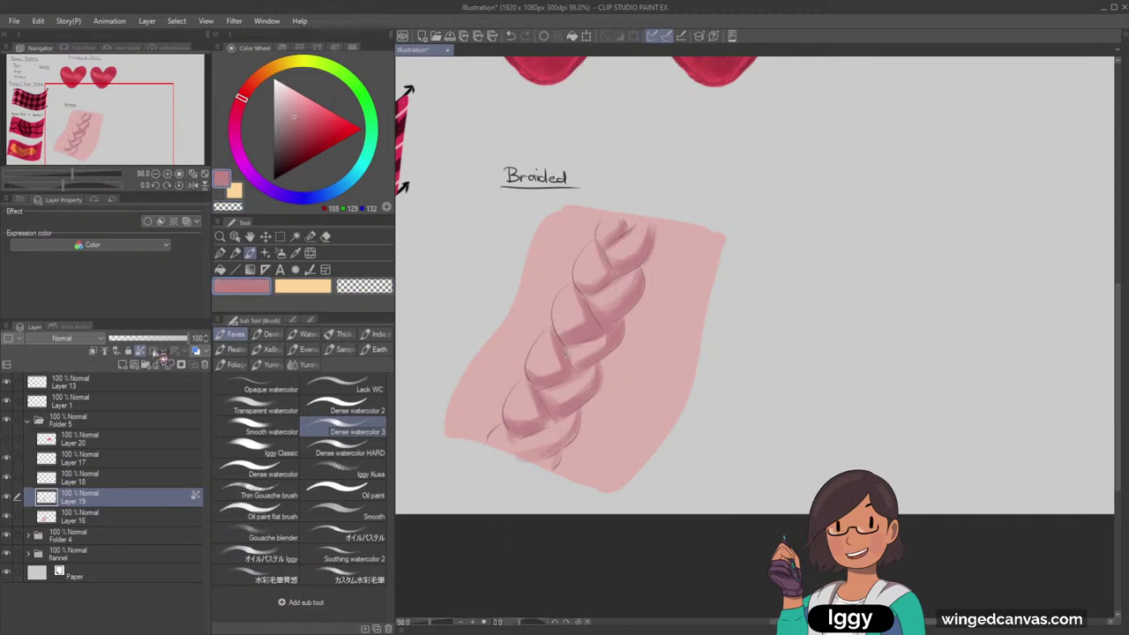
{"action": "left_click", "coordinate": [583, 301], "text": "alt"}
{"action": "left_click_drag", "start_coordinate": [574, 297], "coordinate": [569, 318]}
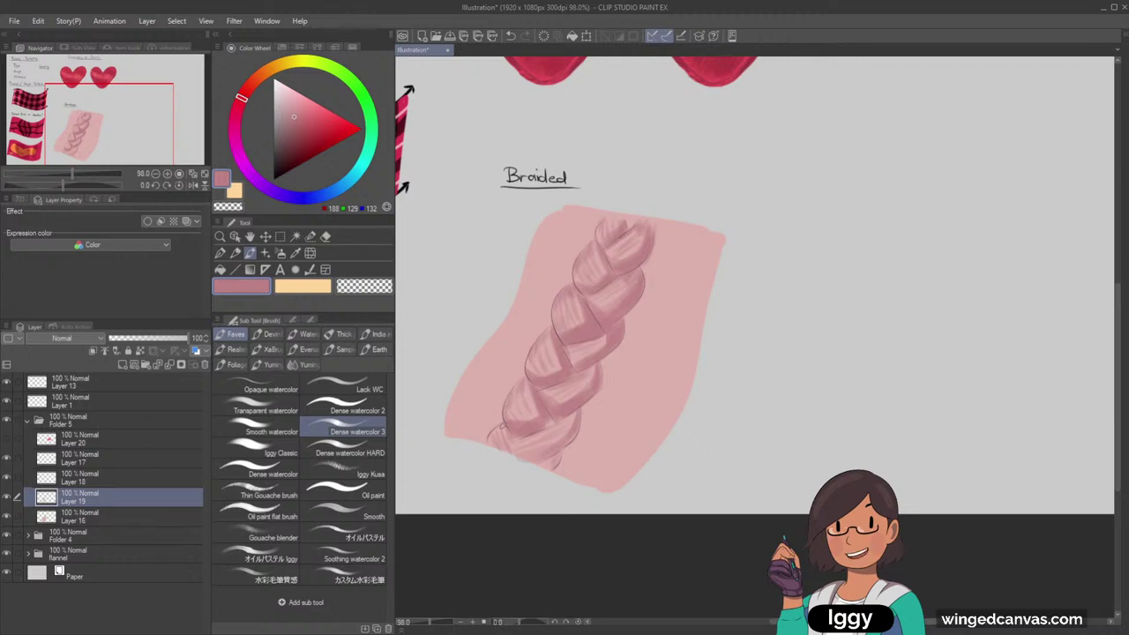
Paint a dusty pink cast shadow on the fabric along the braid's right side with Dense watercolor 2 and soften it with transparent colour
{"action": "scroll", "coordinate": [533, 377], "scroll_direction": "down", "scroll_amount": 3}
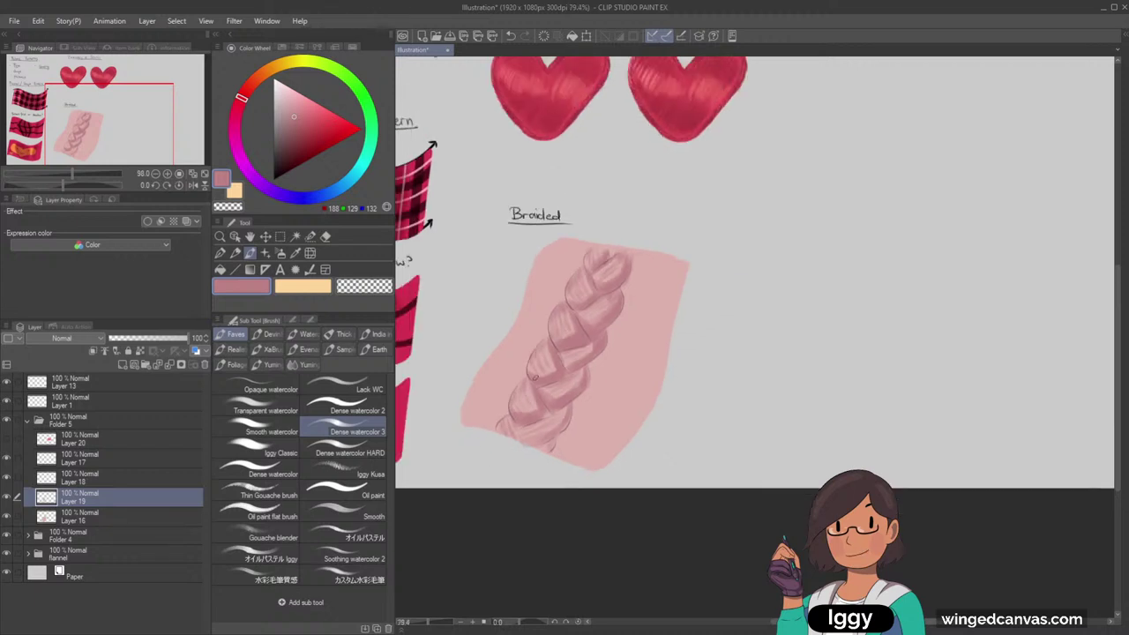
{"action": "left_click", "coordinate": [130, 140]}
{"action": "scroll", "coordinate": [559, 342], "scroll_direction": "up", "scroll_amount": 4}
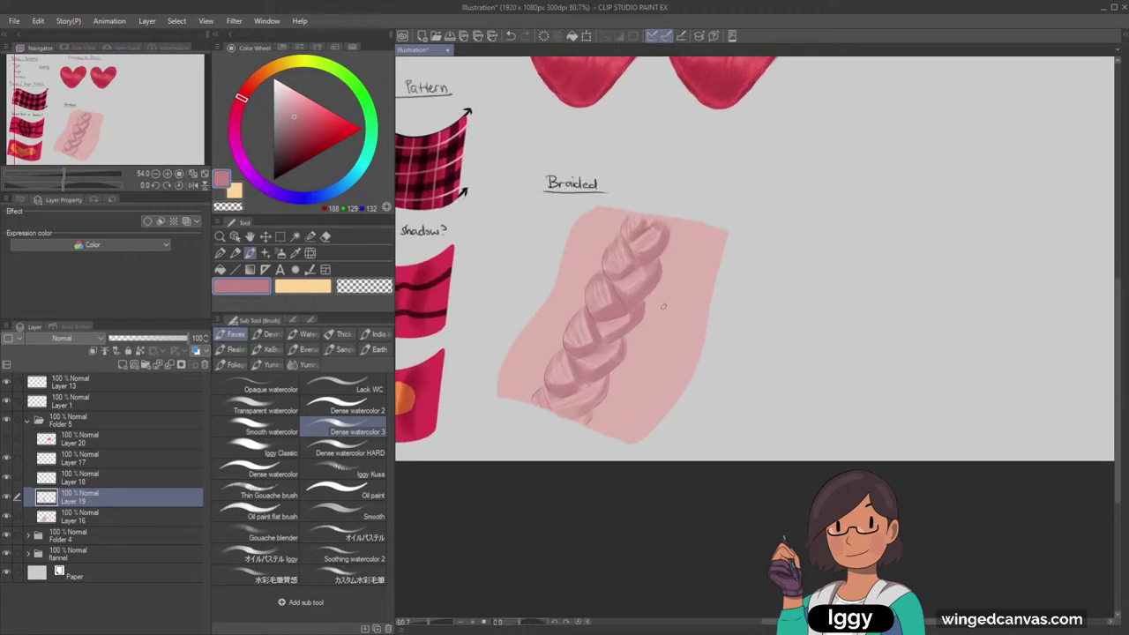
{"action": "left_click_drag", "start_coordinate": [663, 278], "coordinate": [642, 363]}
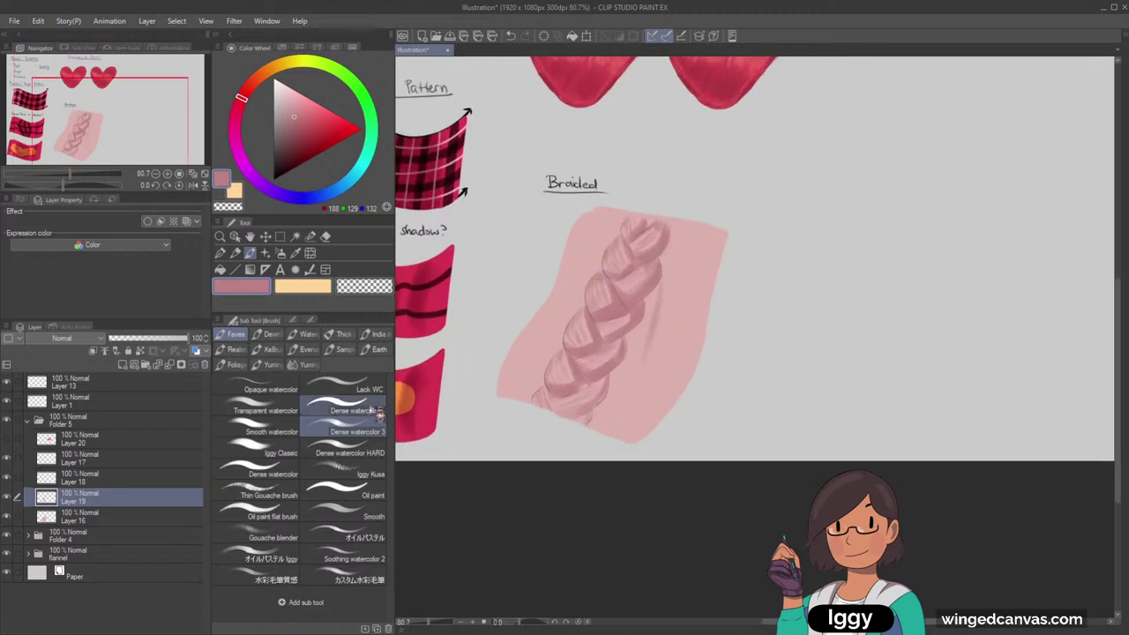
{"action": "left_click", "coordinate": [374, 410]}
{"action": "mouse_move", "coordinate": [656, 291]}
{"action": "left_mouse_down"}
{"action": "mouse_move", "coordinate": [643, 315]}
{"action": "mouse_move", "coordinate": [656, 286]}
{"action": "mouse_move", "coordinate": [638, 348]}
{"action": "mouse_move", "coordinate": [652, 304]}
{"action": "mouse_move", "coordinate": [628, 338]}
{"action": "left_mouse_up"}
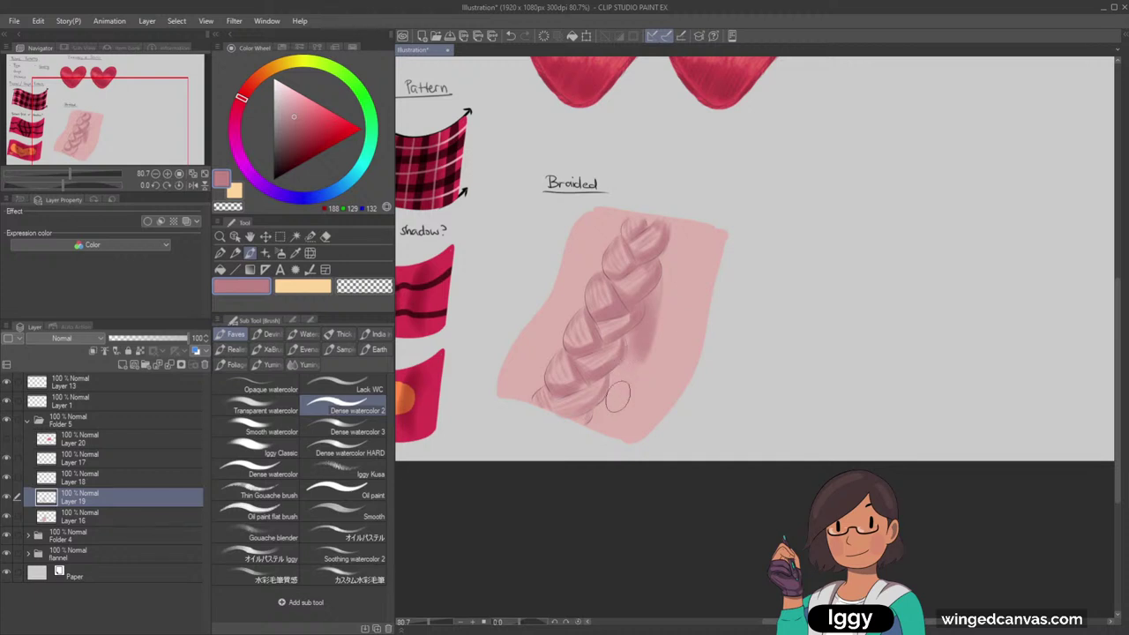
{"action": "key", "text": "ctrl+z"}
{"action": "key", "text": "c"}
{"action": "left_click_drag", "start_coordinate": [633, 335], "coordinate": [647, 325]}
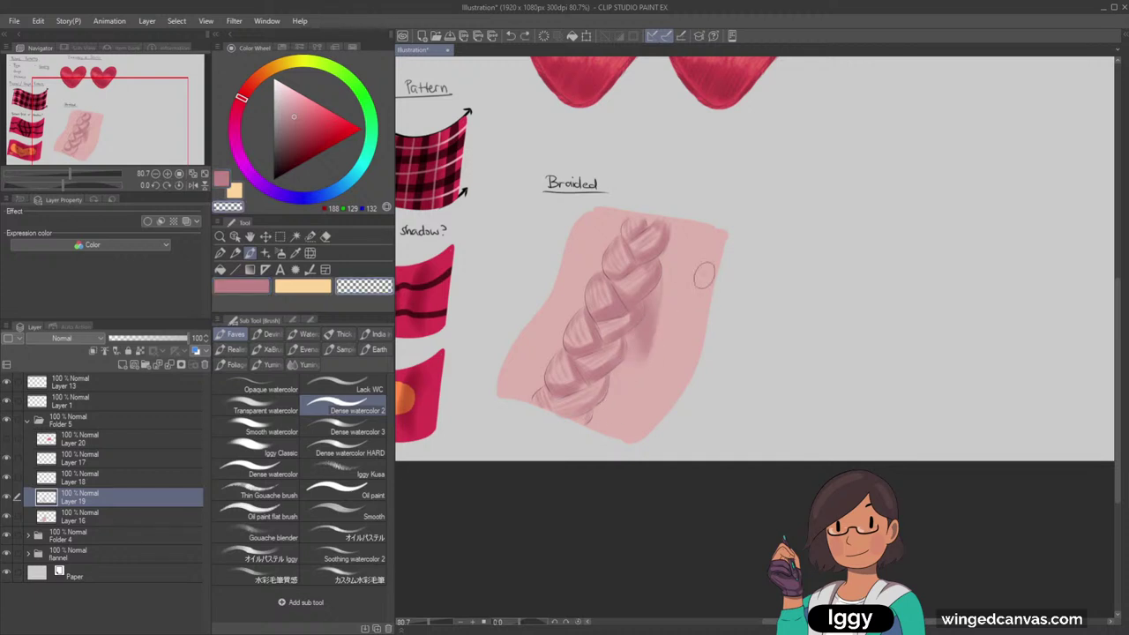
{"action": "key", "text": "ctrl+0"}
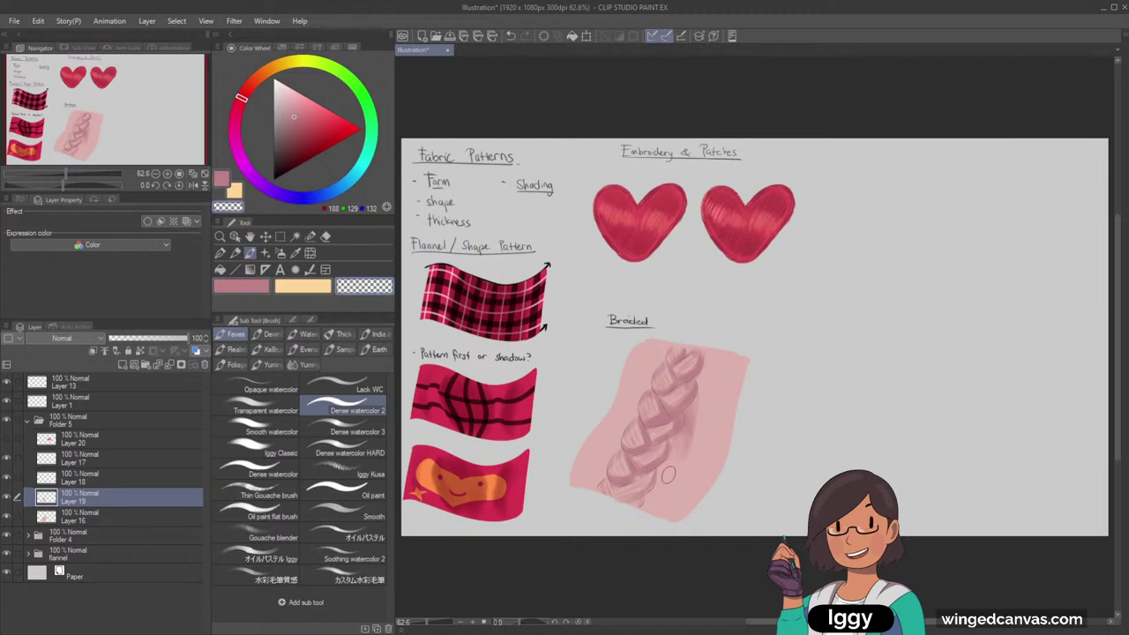
{"action": "key", "text": "c"}
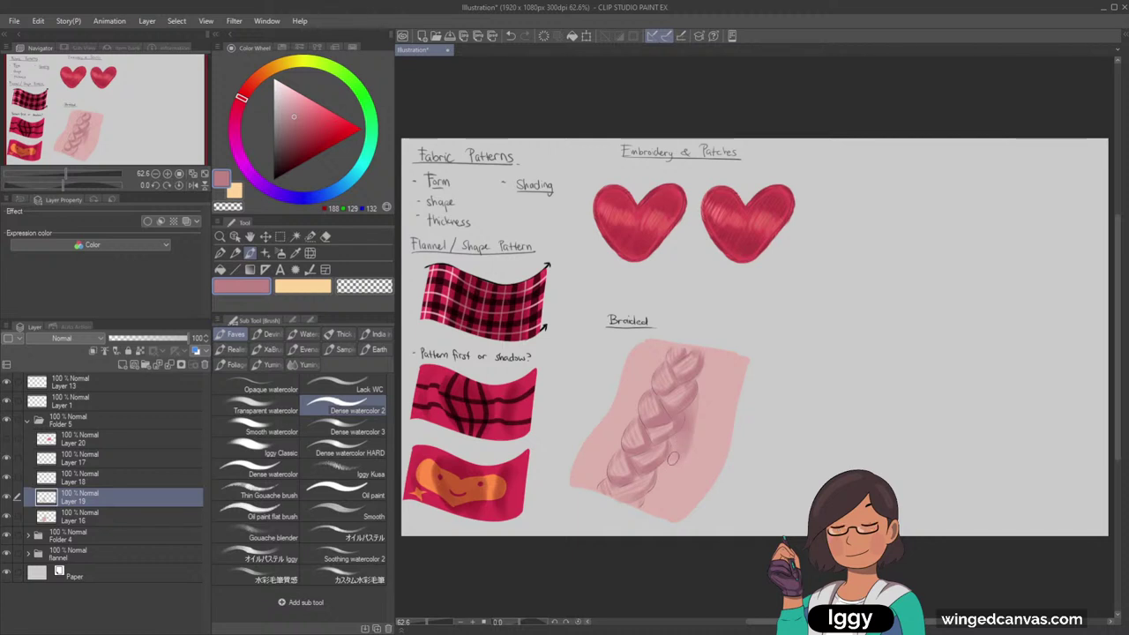
{"action": "key", "text": "c"}
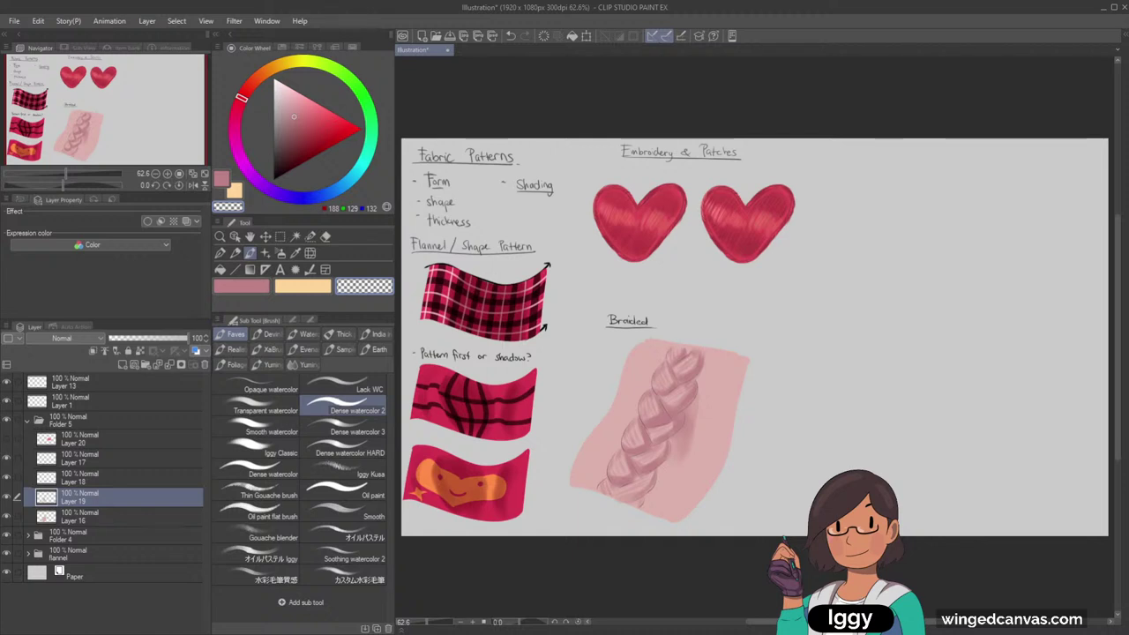
Collapse Folder 5 and check the contents of Folder 5 and Layer 1 by hiding and showing them
{"action": "left_click", "coordinate": [28, 420]}
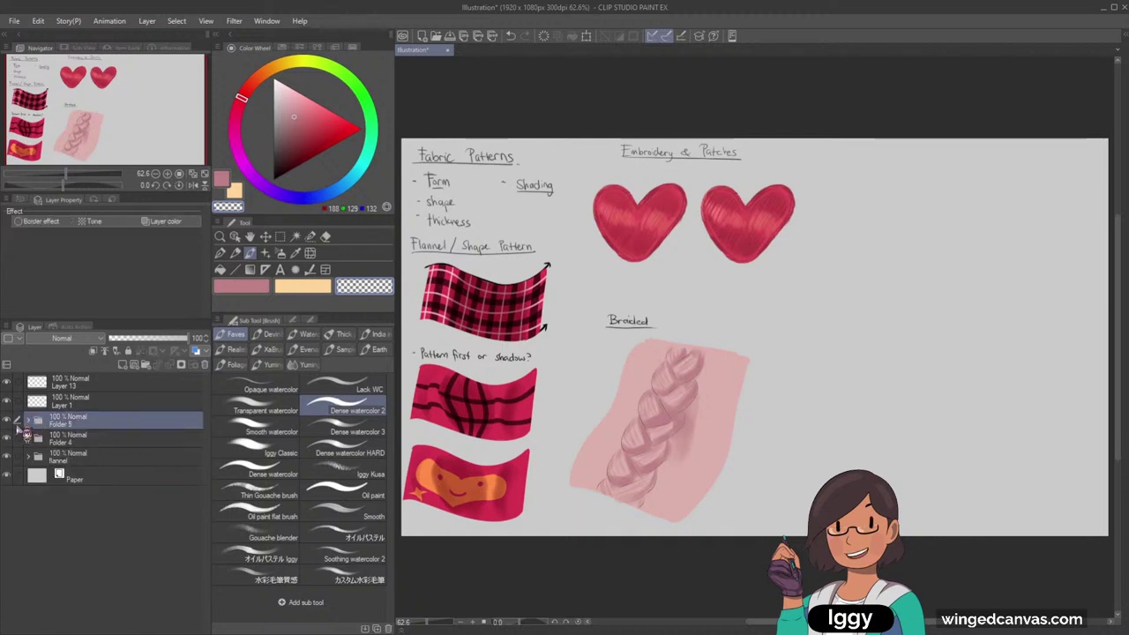
{"action": "left_click", "coordinate": [6, 420]}
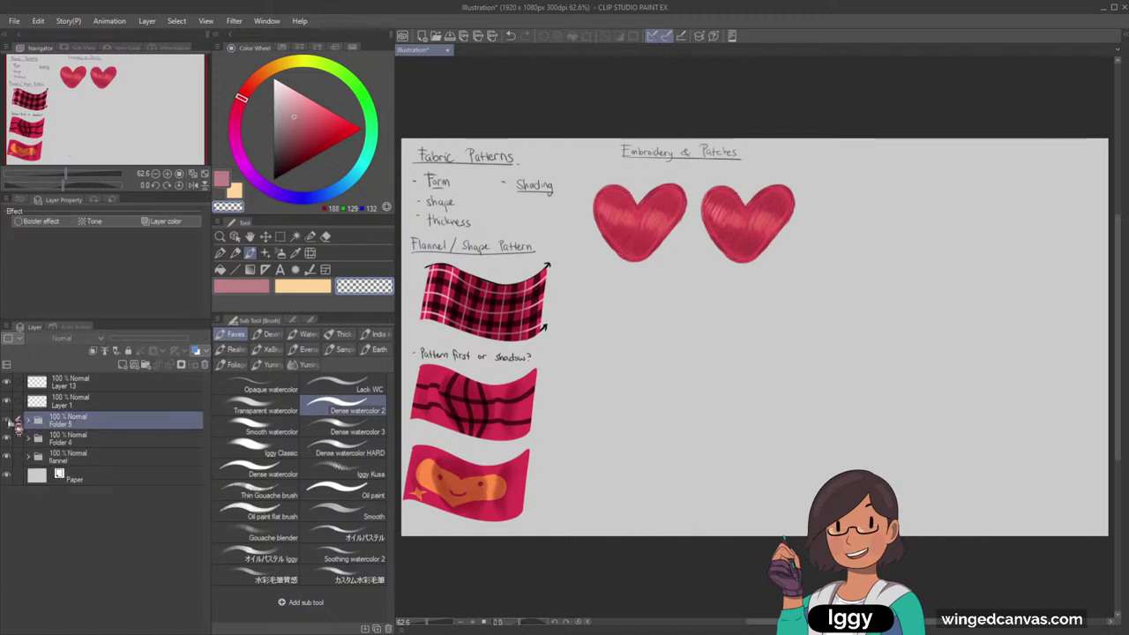
{"action": "left_click", "coordinate": [6, 420]}
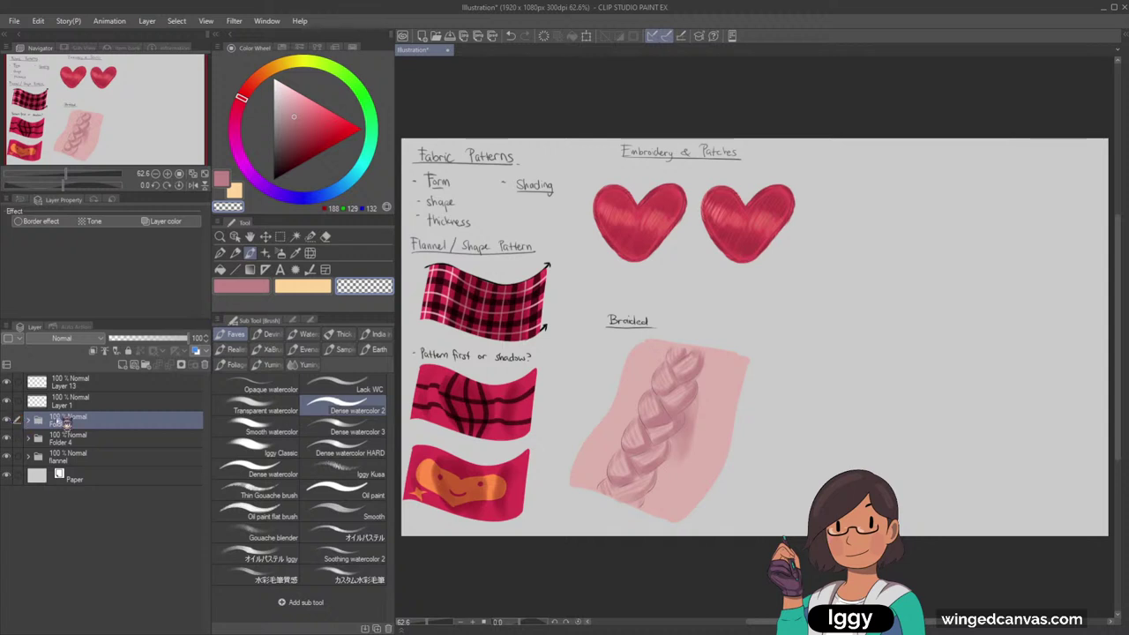
{"action": "left_click", "coordinate": [8, 402]}
{"action": "left_click", "coordinate": [8, 403]}
Group Layer 1, Folder 5, Folder 4 and the flannel folder into one new folder, collapse it and hide it
{"action": "left_click", "coordinate": [110, 385]}
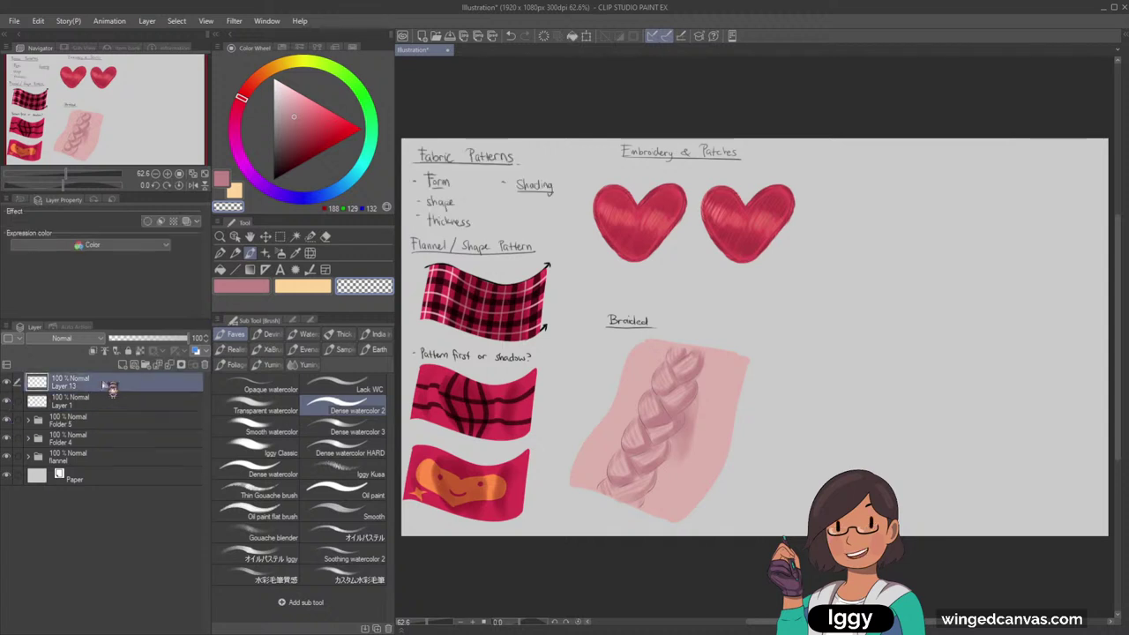
{"action": "left_click", "coordinate": [157, 364]}
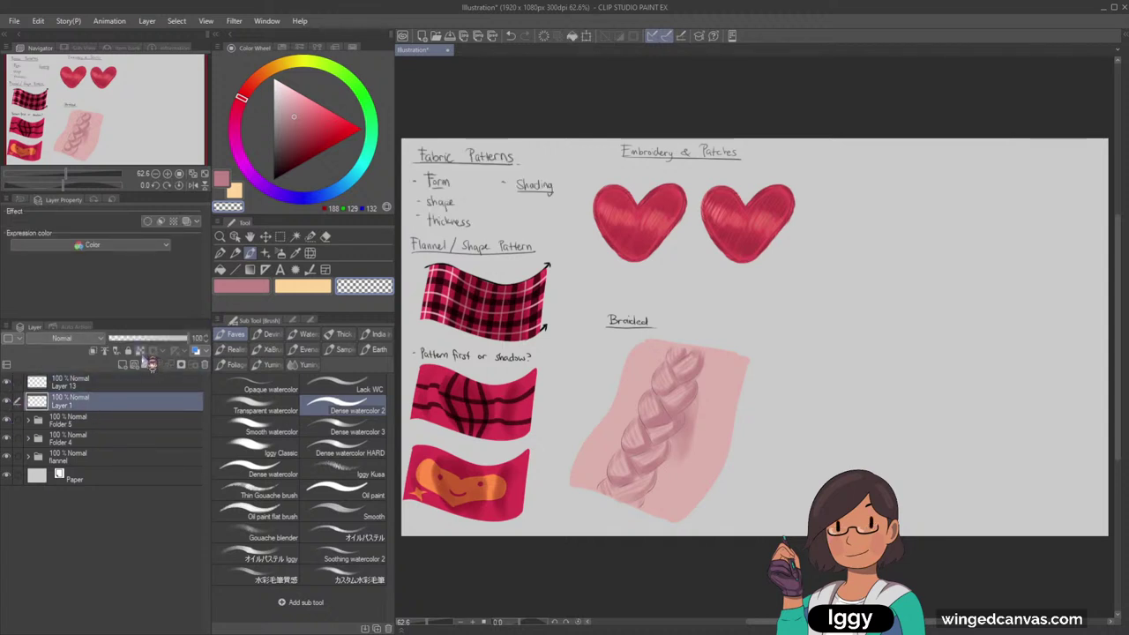
{"action": "left_click", "coordinate": [114, 418]}
{"action": "left_click", "coordinate": [104, 474], "text": "shift"}
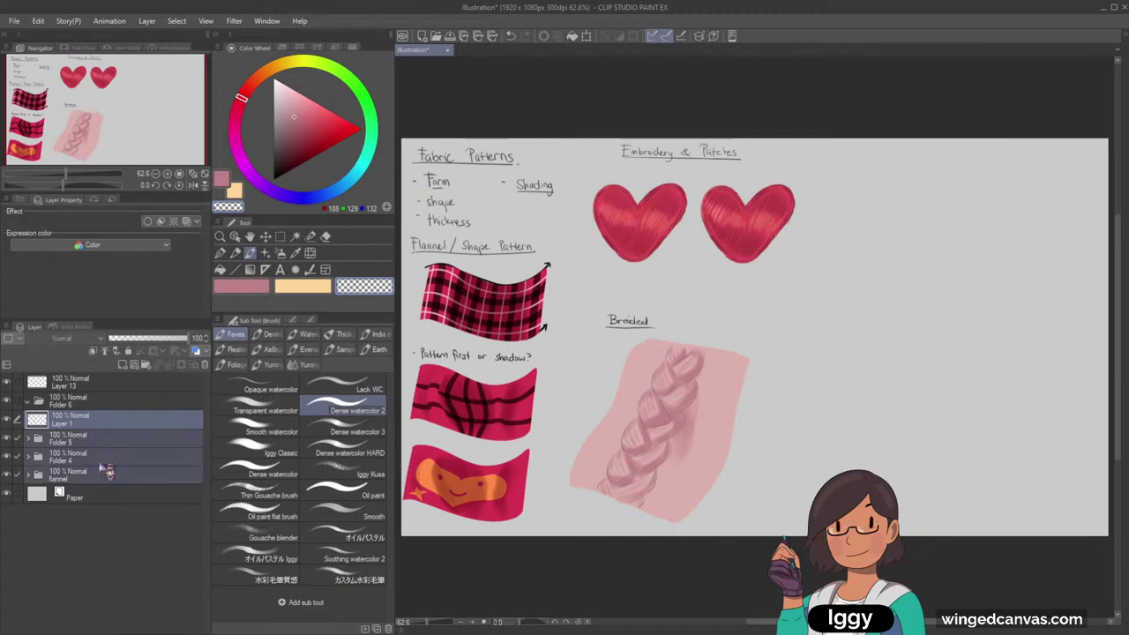
{"action": "left_click_drag", "start_coordinate": [106, 420], "coordinate": [35, 408]}
{"action": "left_click", "coordinate": [27, 402]}
{"action": "left_click", "coordinate": [7, 402]}
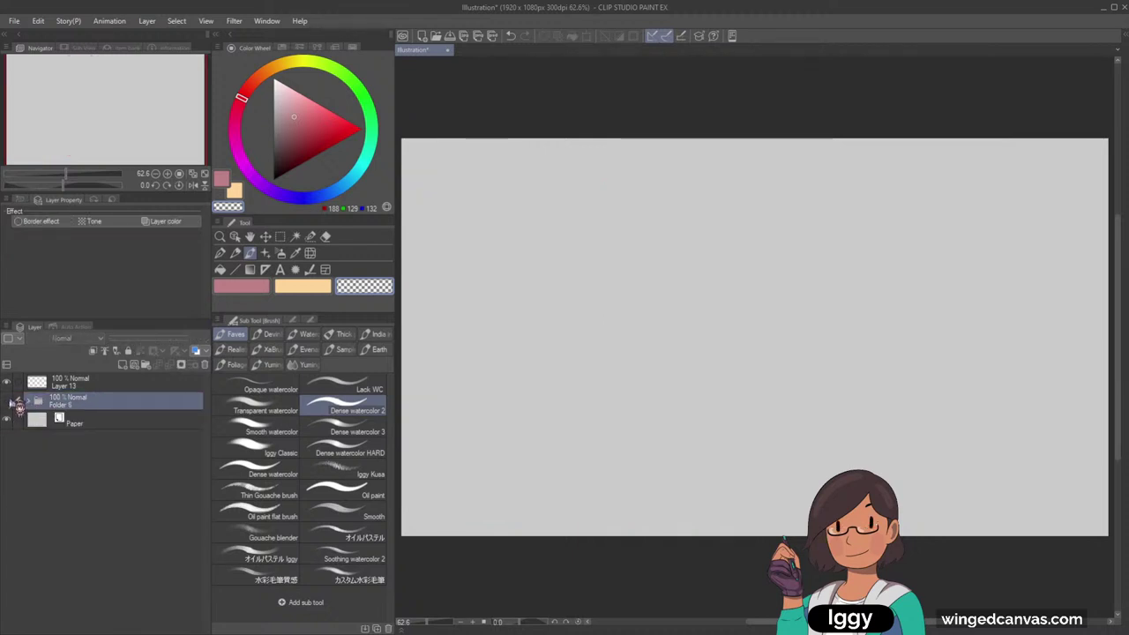
Make Layer 13 active, set the drawing colour to neutral grey RGB 113, 113, 113 and try a stroke with Dense watercolor 2
{"action": "left_click", "coordinate": [115, 387]}
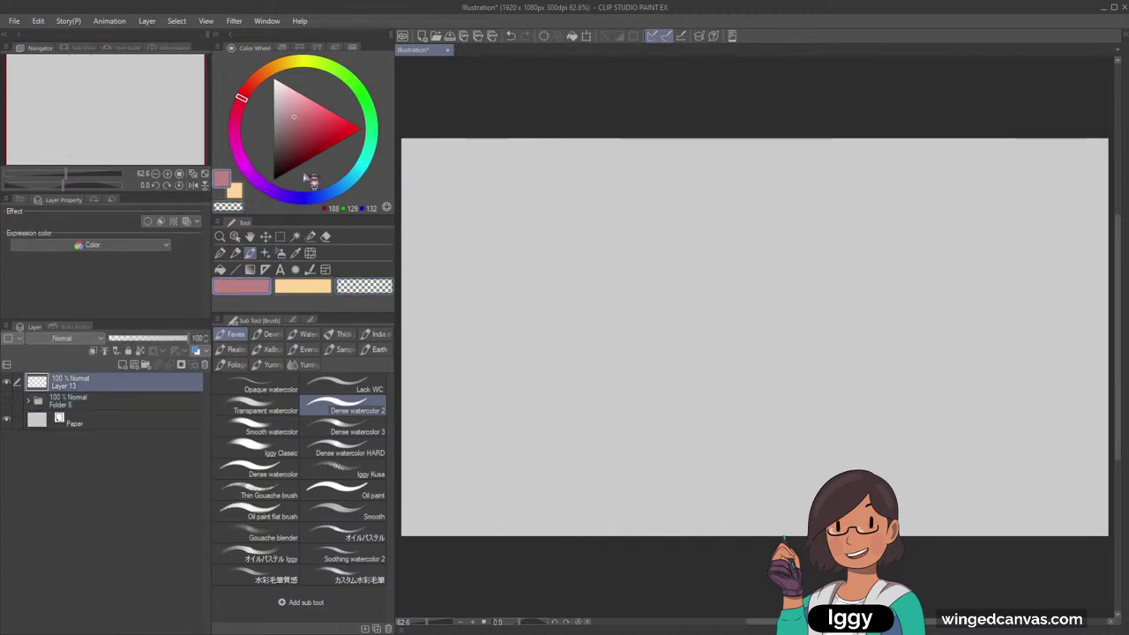
{"action": "left_click", "coordinate": [277, 127]}
{"action": "left_click_drag", "start_coordinate": [278, 127], "coordinate": [272, 129]}
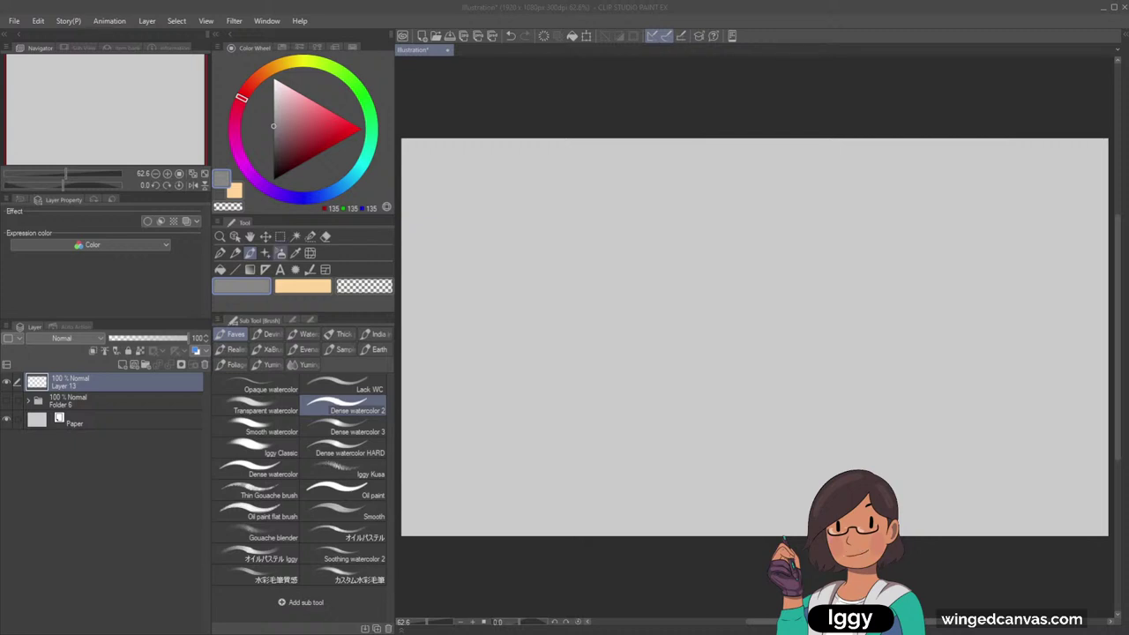
{"action": "left_click", "coordinate": [336, 277]}
{"action": "left_click_drag", "start_coordinate": [275, 123], "coordinate": [275, 132]}
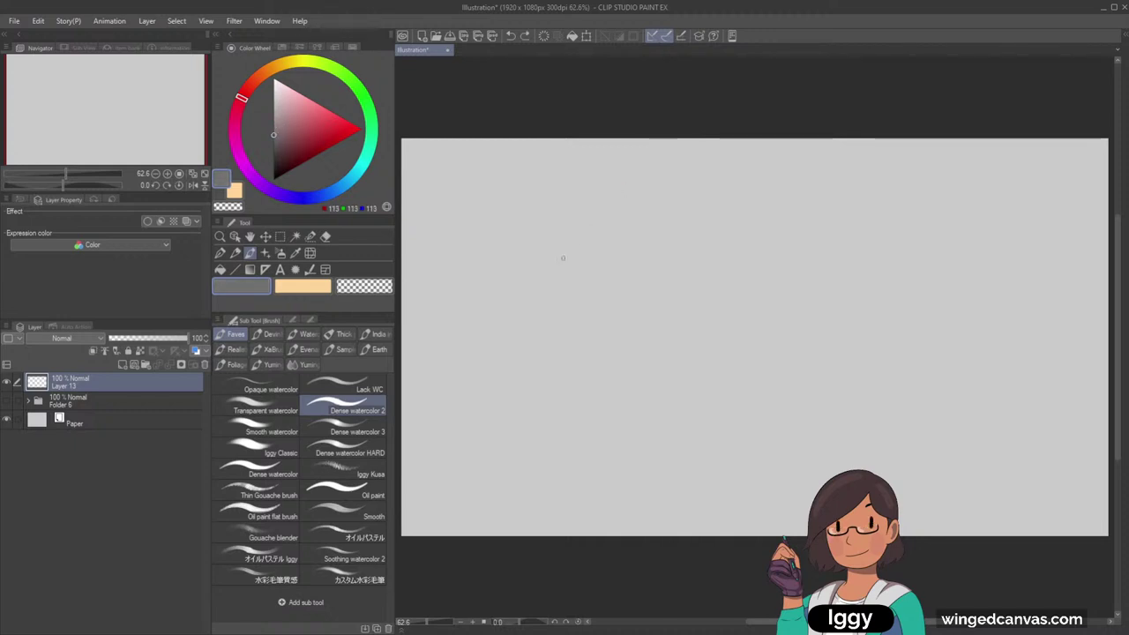
{"action": "left_click_drag", "start_coordinate": [602, 192], "coordinate": [608, 237]}
{"action": "key", "text": "ctrl+z"}
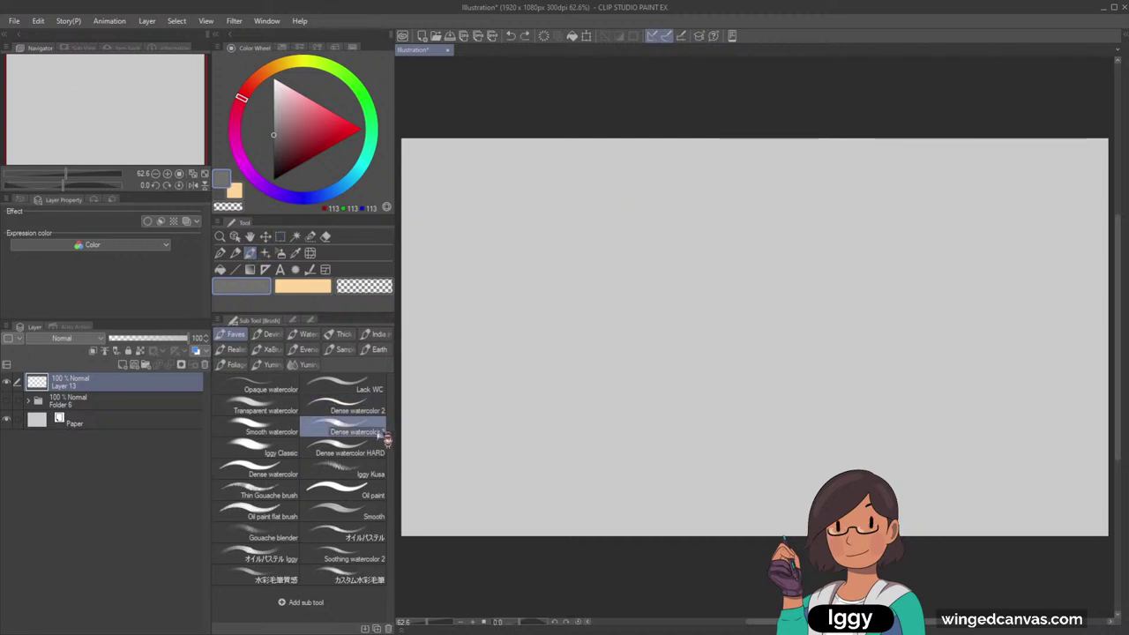
Switch to Dense watercolor 3 and sketch the first light curves for the top of a figure's head
{"action": "left_click", "coordinate": [344, 432]}
{"action": "mouse_move", "coordinate": [622, 165]}
{"action": "left_mouse_down"}
{"action": "mouse_move", "coordinate": [626, 214]}
{"action": "mouse_move", "coordinate": [623, 199]}
{"action": "mouse_move", "coordinate": [599, 238]}
{"action": "mouse_move", "coordinate": [598, 193]}
{"action": "mouse_move", "coordinate": [604, 245]}
{"action": "left_mouse_up"}
{"action": "key", "text": "ctrl+z"}
{"action": "key", "text": "ctrl+z"}
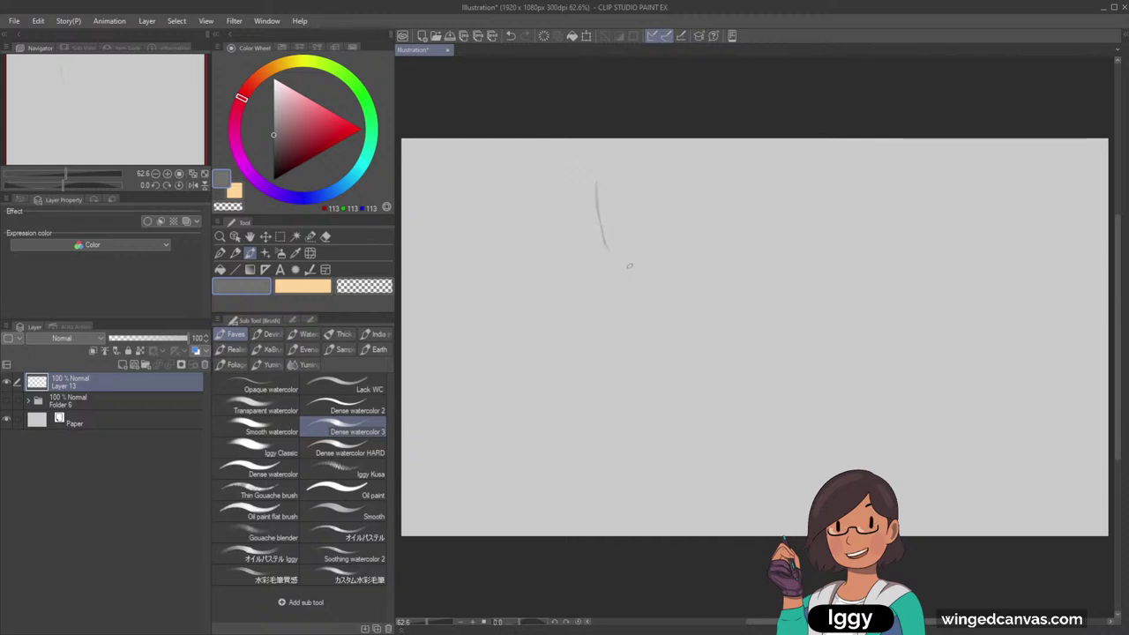
{"action": "key", "text": "ctrl+z"}
{"action": "key", "text": "ctrl+z"}
{"action": "mouse_move", "coordinate": [590, 201]}
{"action": "left_mouse_down"}
{"action": "mouse_move", "coordinate": [674, 161]}
{"action": "mouse_move", "coordinate": [643, 171]}
{"action": "left_mouse_up"}
{"action": "key", "text": "ctrl+z"}
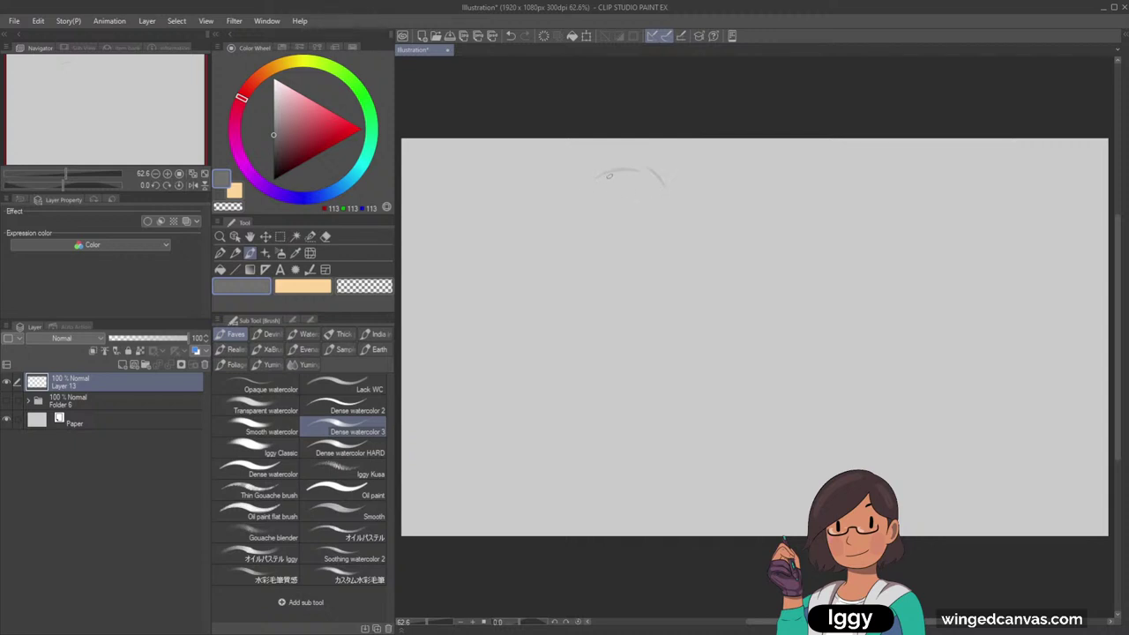
Lighten the grey to RGB 121, 121, 121, extend the rounded head outline and scale the sketch down slightly
{"action": "left_click", "coordinate": [275, 131]}
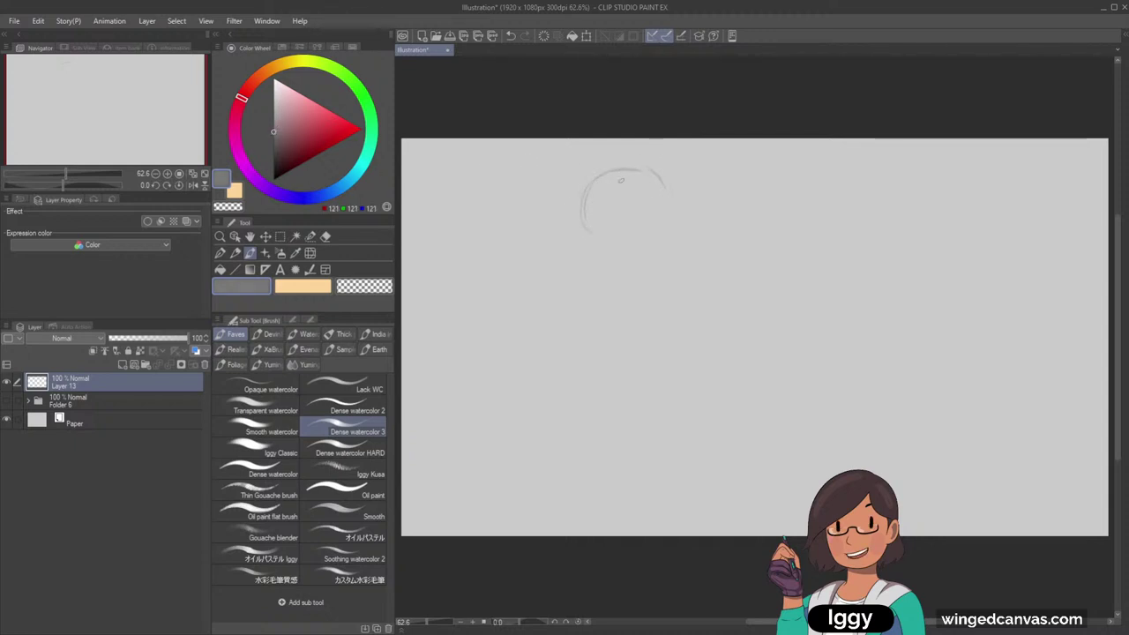
{"action": "mouse_move", "coordinate": [621, 170]}
{"action": "left_mouse_down"}
{"action": "mouse_move", "coordinate": [664, 183]}
{"action": "mouse_move", "coordinate": [668, 226]}
{"action": "left_mouse_up"}
{"action": "key", "text": "ctrl+z"}
{"action": "key", "text": "ctrl+t"}
{"action": "left_click_drag", "start_coordinate": [666, 235], "coordinate": [655, 248]}
{"action": "left_click", "coordinate": [585, 252]}
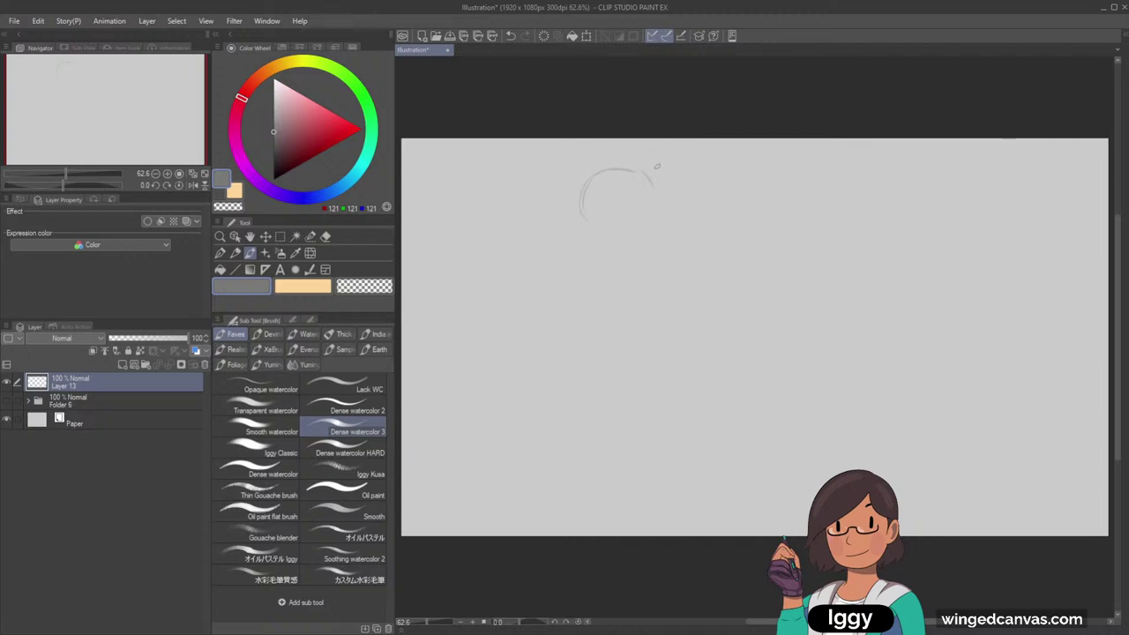
Sketch the rest of the head, the jawline, the neck and the slope into the shoulder
{"action": "scroll", "coordinate": [653, 165], "scroll_direction": "up", "scroll_amount": 1}
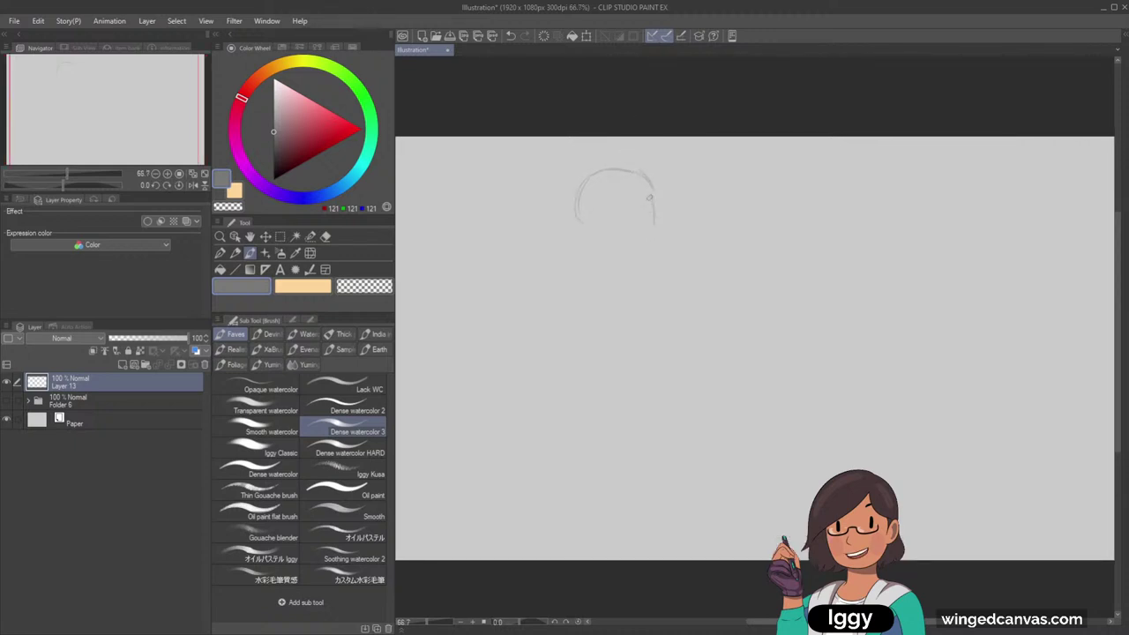
{"action": "key", "text": "ctrl+z"}
{"action": "left_click_drag", "start_coordinate": [645, 174], "coordinate": [659, 224]}
{"action": "key", "text": "ctrl+z"}
{"action": "mouse_move", "coordinate": [598, 239]}
{"action": "left_mouse_down"}
{"action": "mouse_move", "coordinate": [646, 251]}
{"action": "mouse_move", "coordinate": [654, 244]}
{"action": "left_mouse_up"}
{"action": "key", "text": "ctrl+z"}
{"action": "left_click_drag", "start_coordinate": [588, 232], "coordinate": [584, 263]}
{"action": "left_click_drag", "start_coordinate": [577, 270], "coordinate": [663, 260]}
{"action": "key", "text": "ctrl+z"}
{"action": "left_click_drag", "start_coordinate": [583, 236], "coordinate": [568, 279]}
Select the head and neck sketch with a rectangle, scale it down and shift it towards the canvas's upper-left area
{"action": "left_click", "coordinate": [281, 237]}
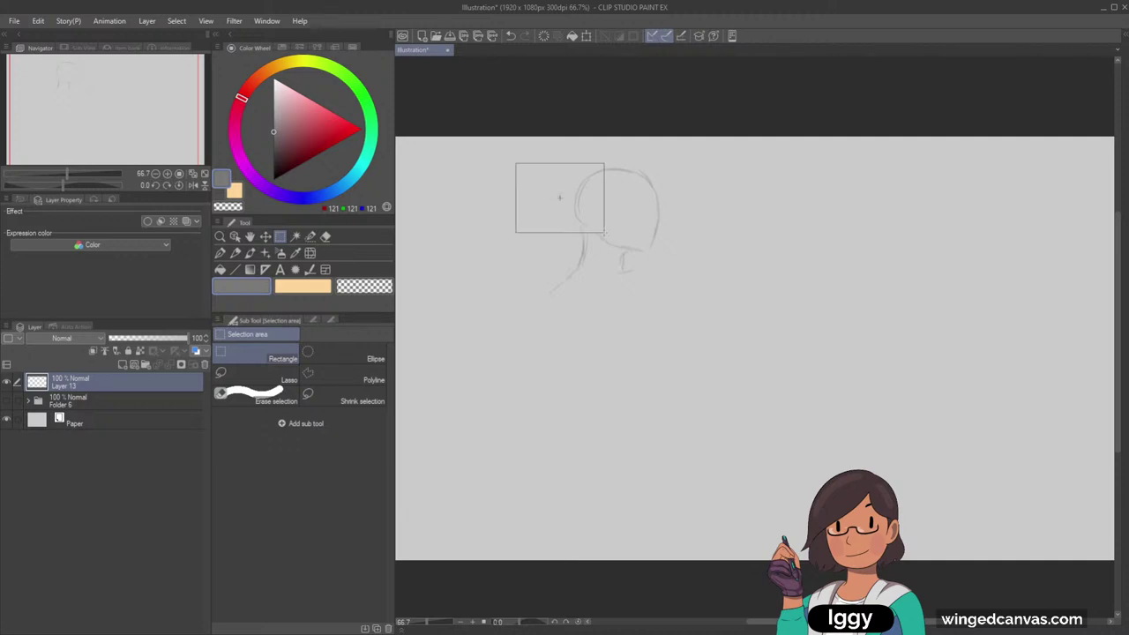
{"action": "left_click_drag", "start_coordinate": [604, 232], "coordinate": [752, 344]}
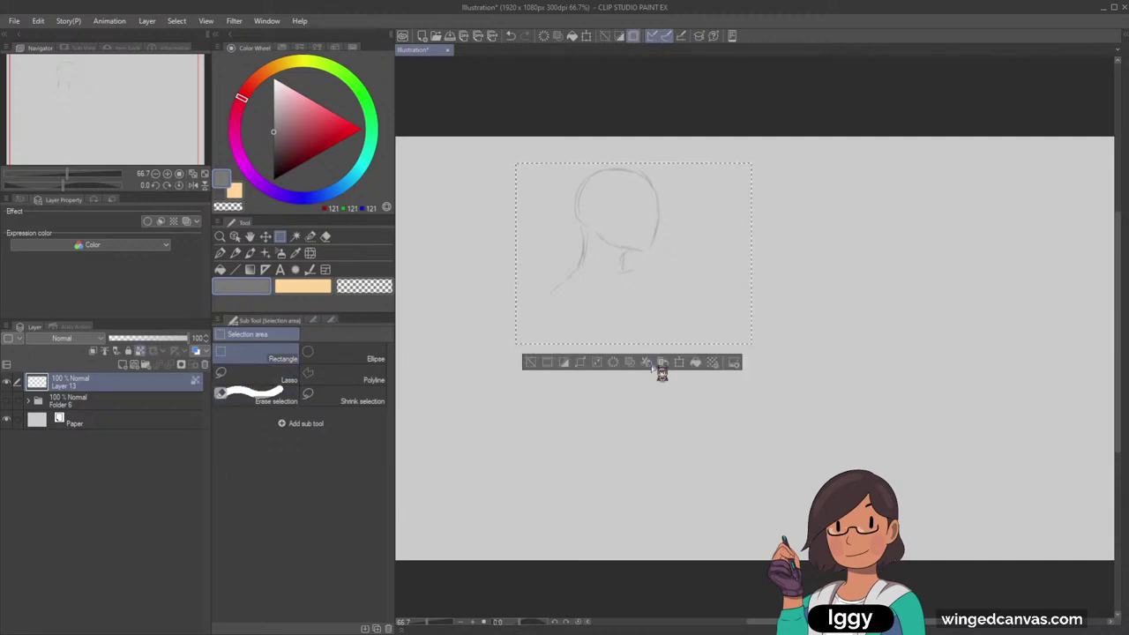
{"action": "left_click", "coordinate": [533, 363]}
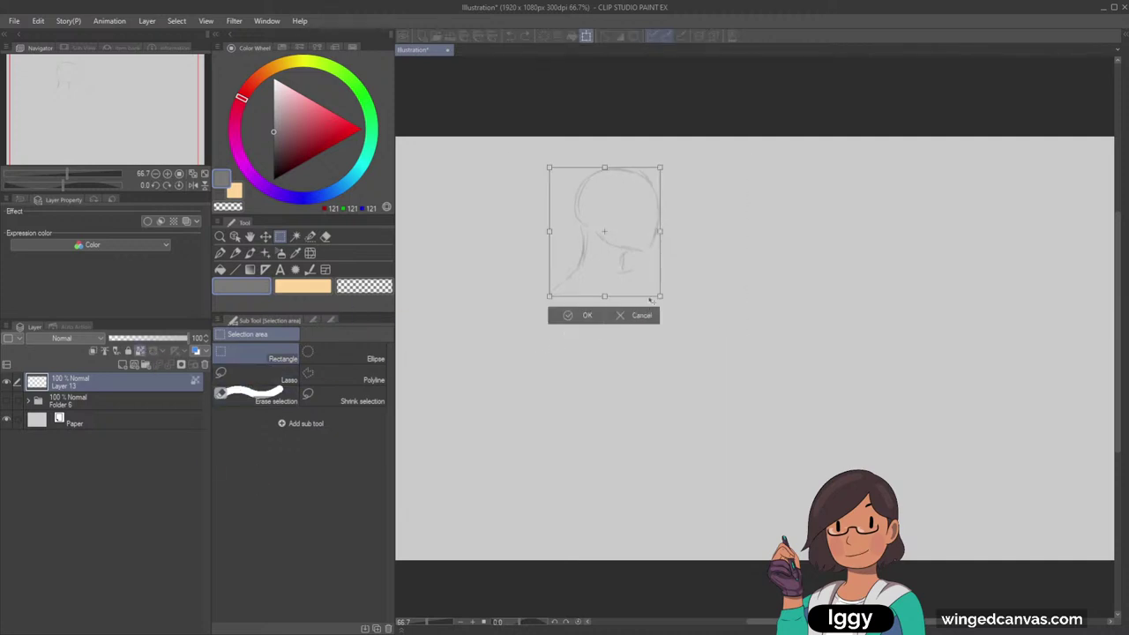
{"action": "mouse_move", "coordinate": [651, 300]}
{"action": "left_mouse_down"}
{"action": "mouse_move", "coordinate": [655, 309]}
{"action": "mouse_move", "coordinate": [619, 248]}
{"action": "mouse_move", "coordinate": [633, 258]}
{"action": "left_mouse_up"}
{"action": "mouse_move", "coordinate": [615, 248]}
{"action": "left_mouse_down"}
{"action": "mouse_move", "coordinate": [563, 238]}
{"action": "mouse_move", "coordinate": [544, 258]}
{"action": "left_mouse_up"}
{"action": "left_click", "coordinate": [552, 288]}
{"action": "left_click", "coordinate": [562, 286]}
Sketch the far shoulder and both sides of the torso below the neck with Dense watercolor 3
{"action": "left_click", "coordinate": [249, 252]}
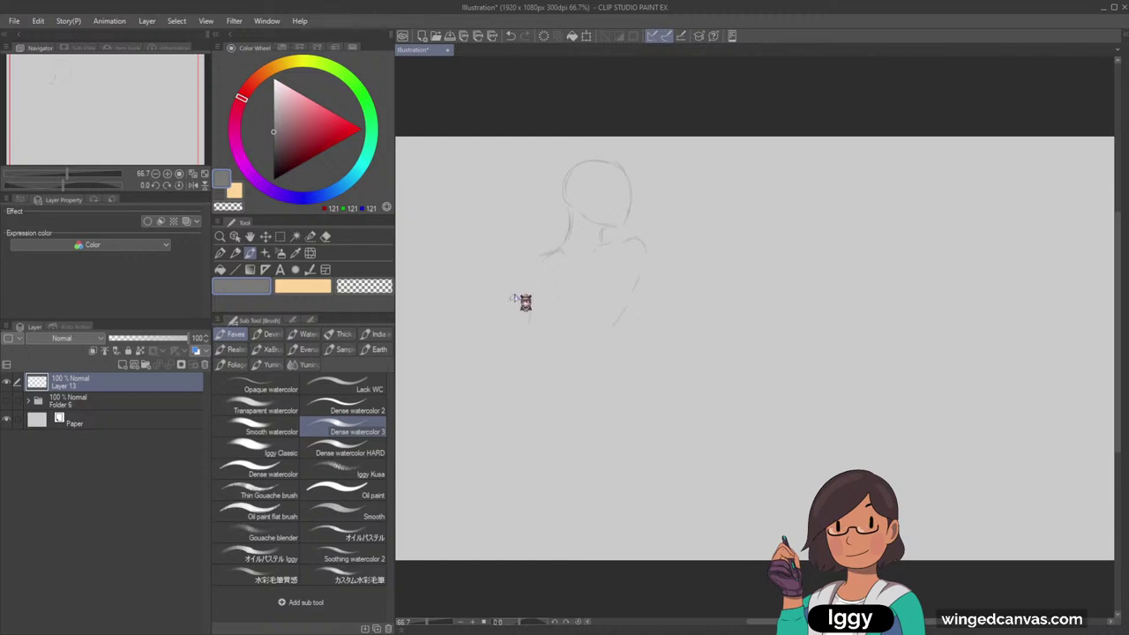
{"action": "key", "text": "ctrl+z"}
{"action": "key", "text": "ctrl+z"}
{"action": "left_click_drag", "start_coordinate": [528, 292], "coordinate": [519, 322]}
{"action": "key", "text": "ctrl+z"}
{"action": "key", "text": "ctrl+z"}
{"action": "key", "text": "ctrl+z"}
Sketch the figure's hips and the long outer and inner curves of the legs
{"action": "left_click_drag", "start_coordinate": [508, 365], "coordinate": [480, 420]}
{"action": "left_click_drag", "start_coordinate": [483, 466], "coordinate": [501, 519]}
{"action": "left_click_drag", "start_coordinate": [590, 381], "coordinate": [621, 504]}
{"action": "key", "text": "ctrl+z"}
{"action": "left_click_drag", "start_coordinate": [599, 402], "coordinate": [628, 508]}
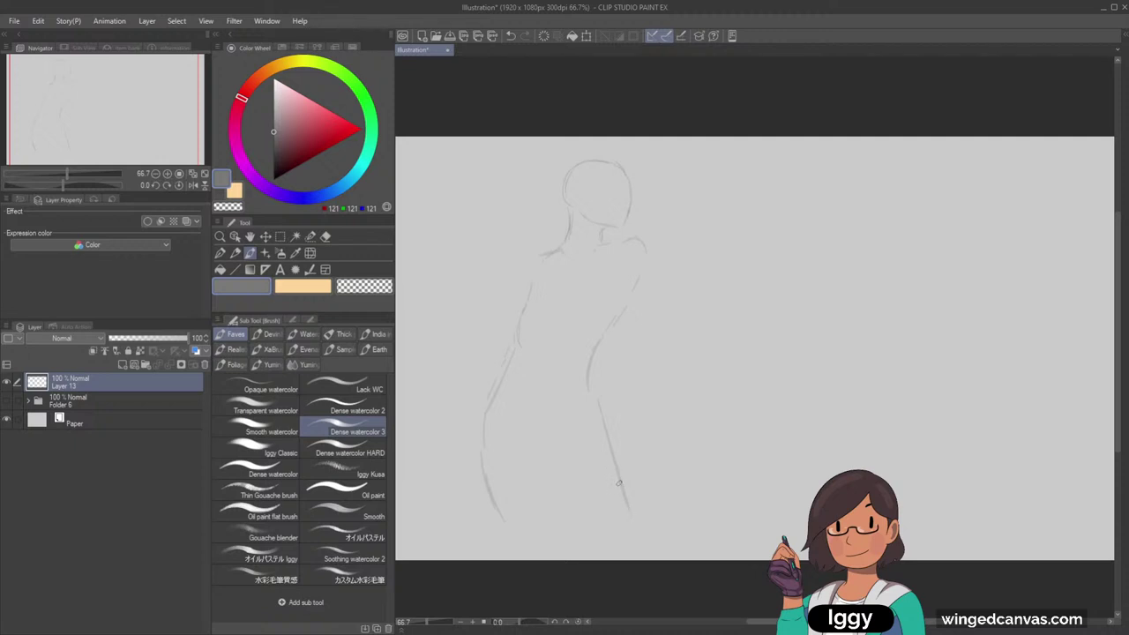
Sketch the near shoulder and both sides of the arm hanging beside the figure's body
{"action": "mouse_move", "coordinate": [549, 251]}
{"action": "left_mouse_down"}
{"action": "mouse_move", "coordinate": [523, 277]}
{"action": "mouse_move", "coordinate": [513, 346]}
{"action": "left_mouse_up"}
{"action": "left_click_drag", "start_coordinate": [653, 270], "coordinate": [660, 388]}
{"action": "mouse_move", "coordinate": [620, 319]}
{"action": "left_mouse_down"}
{"action": "mouse_move", "coordinate": [628, 383]}
{"action": "mouse_move", "coordinate": [655, 278]}
{"action": "mouse_move", "coordinate": [662, 415]}
{"action": "left_mouse_up"}
{"action": "key", "text": "ctrl+z"}
{"action": "key", "text": "ctrl+z"}
{"action": "key", "text": "ctrl+z"}
{"action": "key", "text": "ctrl+z"}
{"action": "left_click_drag", "start_coordinate": [625, 360], "coordinate": [631, 393]}
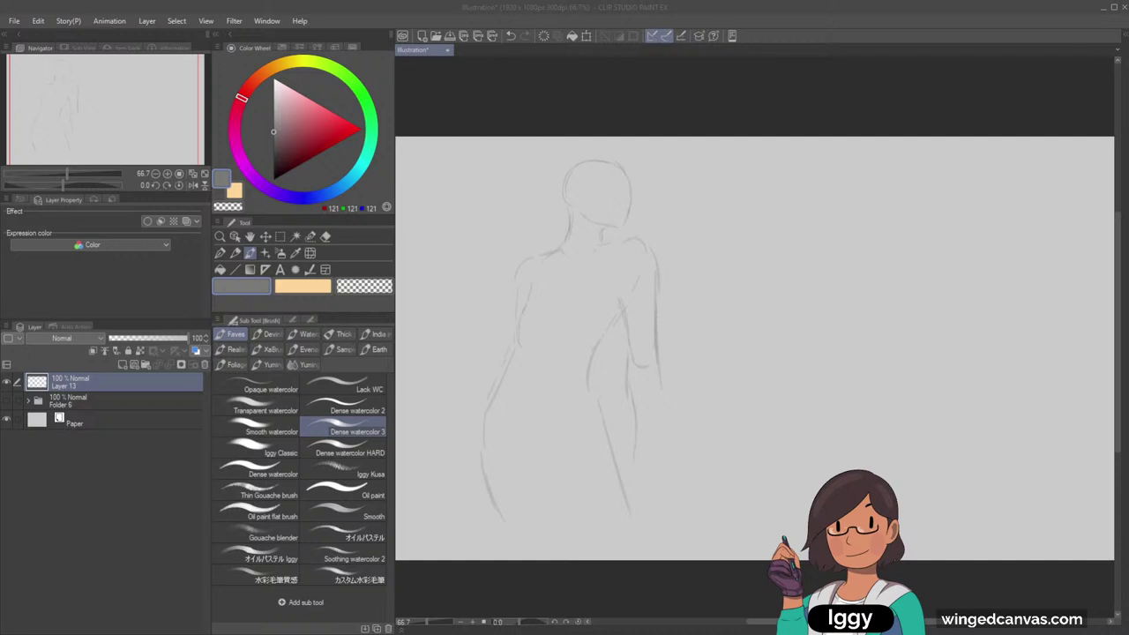
Move the figure sketch to the right half of the canvas and place a duplicate of its layer on the left half
{"action": "key", "text": "ctrl+t"}
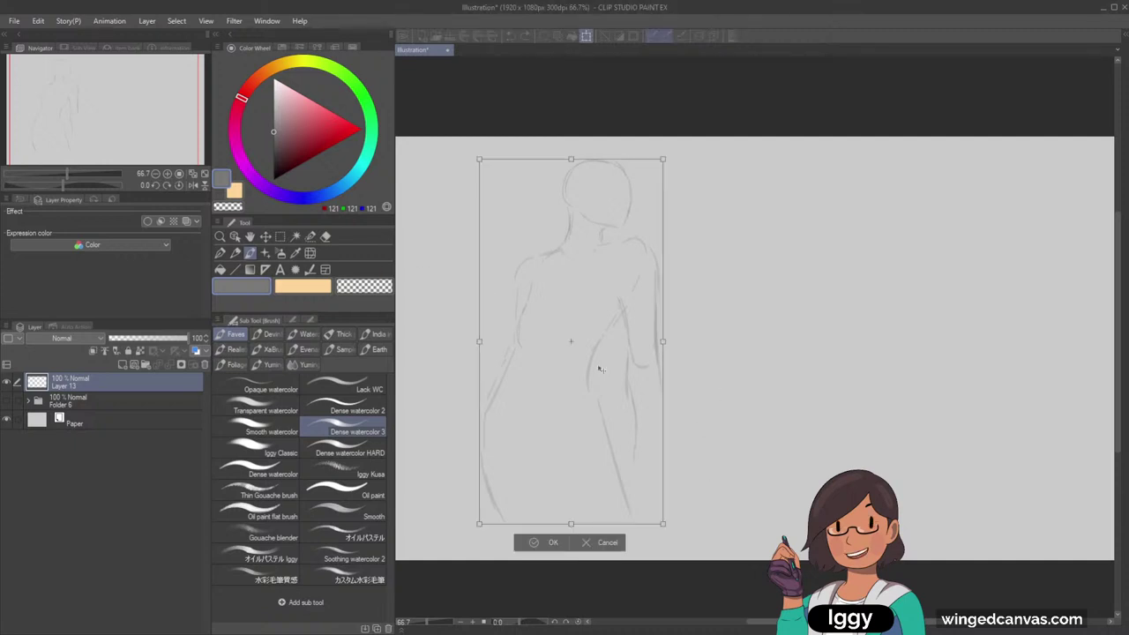
{"action": "left_click_drag", "start_coordinate": [605, 373], "coordinate": [916, 368]}
{"action": "key", "text": "Return"}
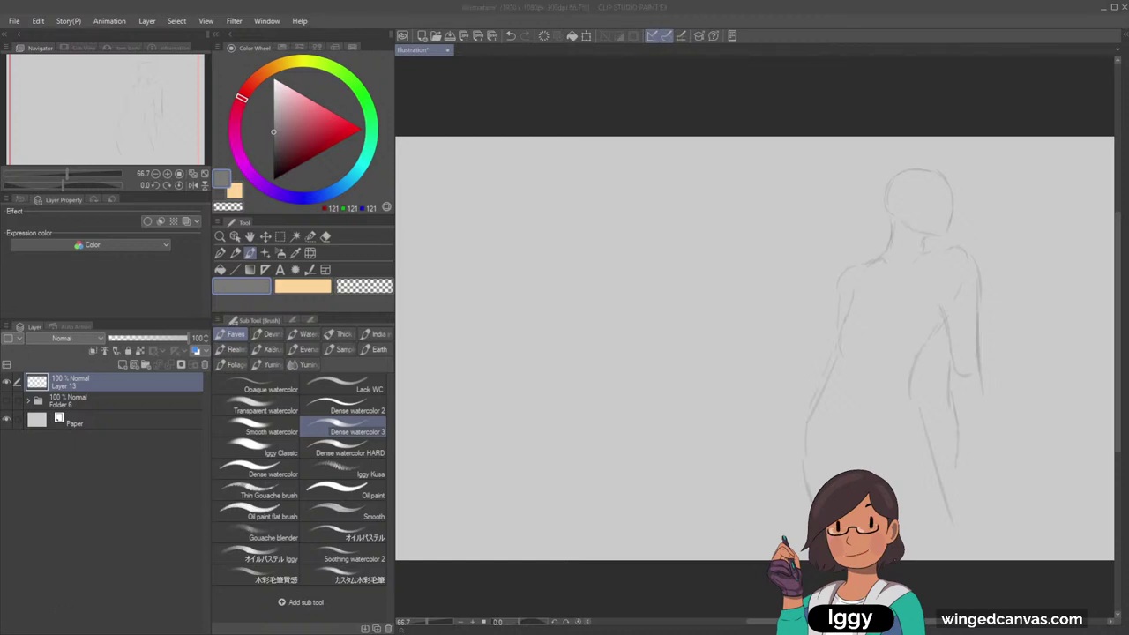
{"action": "left_click", "coordinate": [578, 7]}
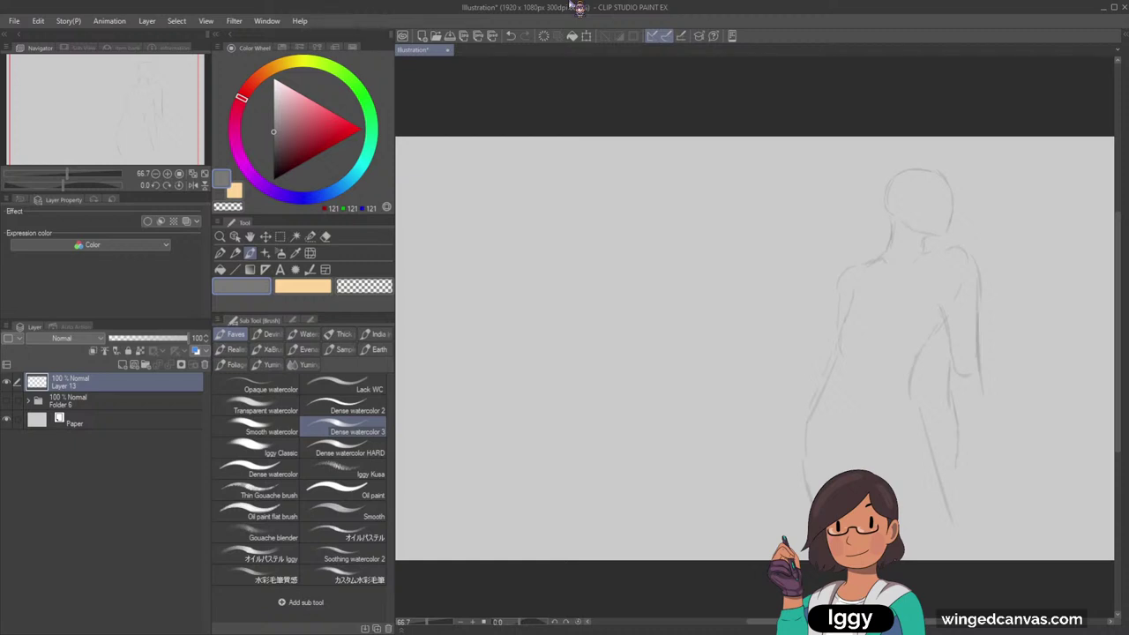
{"action": "left_click", "coordinate": [264, 236]}
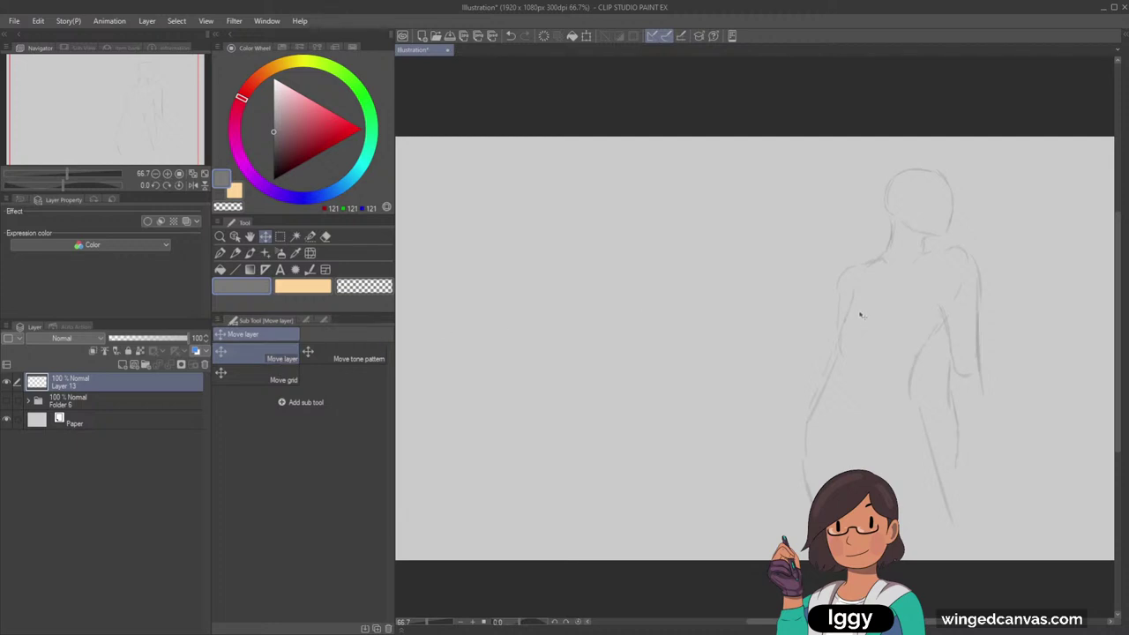
{"action": "mouse_move", "coordinate": [870, 305]}
{"action": "left_mouse_down"}
{"action": "mouse_move", "coordinate": [877, 320]}
{"action": "mouse_move", "coordinate": [529, 327]}
{"action": "left_mouse_up"}
Erase the duplicate figure's body with an enlarged Hard eraser, leaving only the head and neck
{"action": "key", "text": "e"}
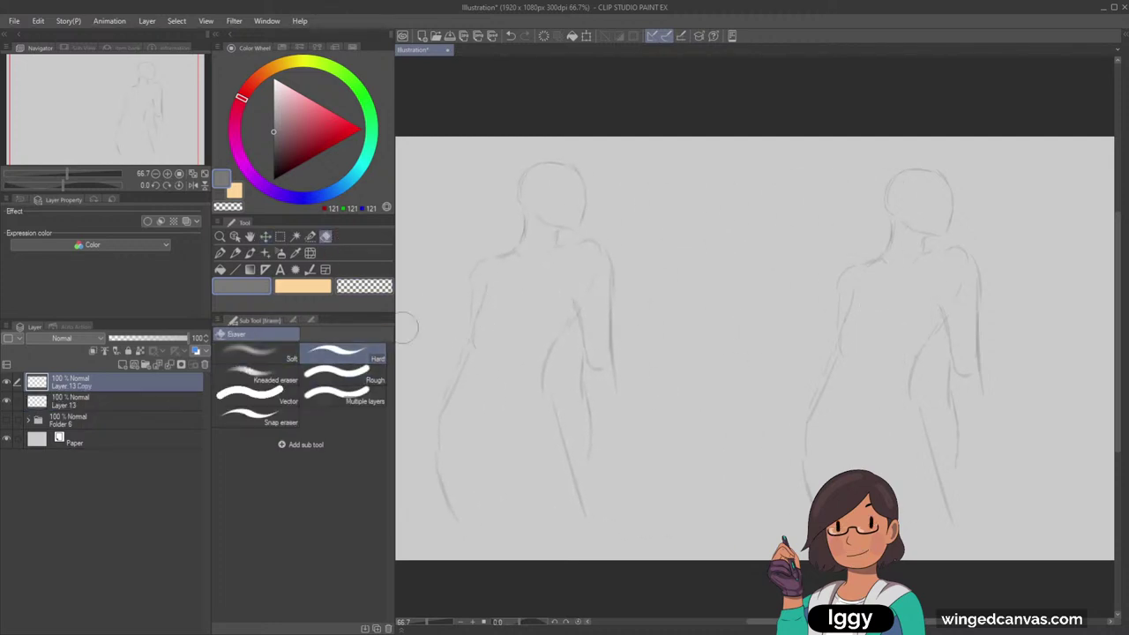
{"action": "mouse_move", "coordinate": [503, 269]}
{"action": "left_mouse_down"}
{"action": "mouse_move", "coordinate": [527, 286]}
{"action": "mouse_move", "coordinate": [504, 300]}
{"action": "mouse_move", "coordinate": [559, 264]}
{"action": "mouse_move", "coordinate": [549, 268]}
{"action": "mouse_move", "coordinate": [557, 297]}
{"action": "mouse_move", "coordinate": [475, 334]}
{"action": "mouse_move", "coordinate": [614, 302]}
{"action": "mouse_move", "coordinate": [511, 344]}
{"action": "mouse_move", "coordinate": [409, 466]}
{"action": "mouse_move", "coordinate": [525, 478]}
{"action": "mouse_move", "coordinate": [618, 457]}
{"action": "mouse_move", "coordinate": [518, 470]}
{"action": "left_mouse_up"}
{"action": "key", "text": "bracketright"}
{"action": "key", "text": "bracketright"}
{"action": "key", "text": "bracketright"}
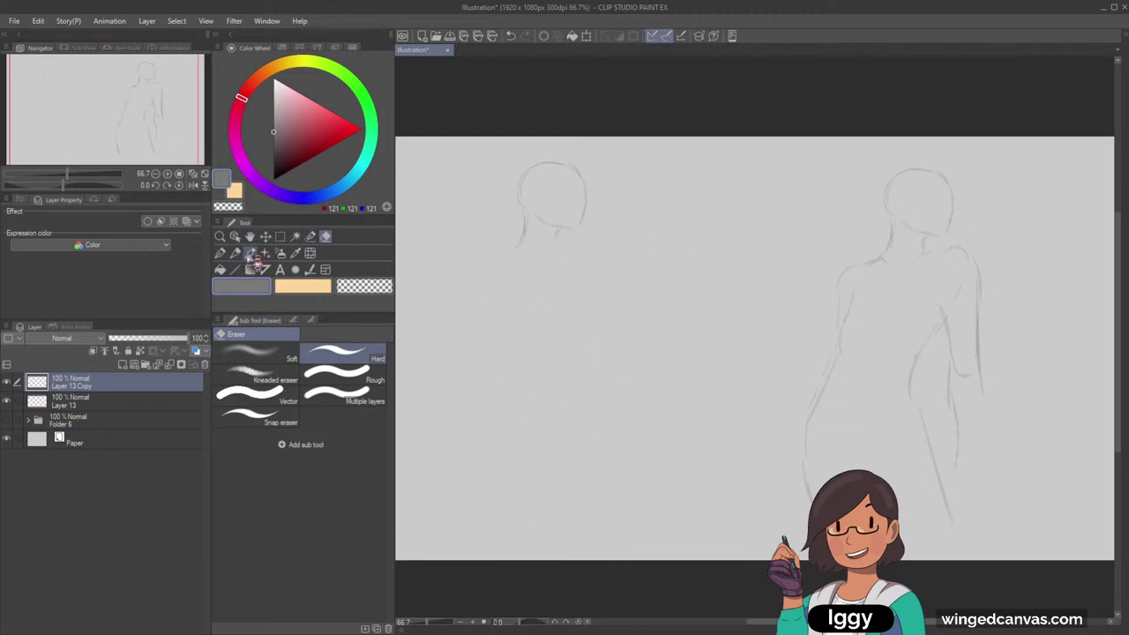
Redraw the duplicate figure's front neck line and both shoulders with Dense watercolor 3
{"action": "left_click", "coordinate": [251, 254]}
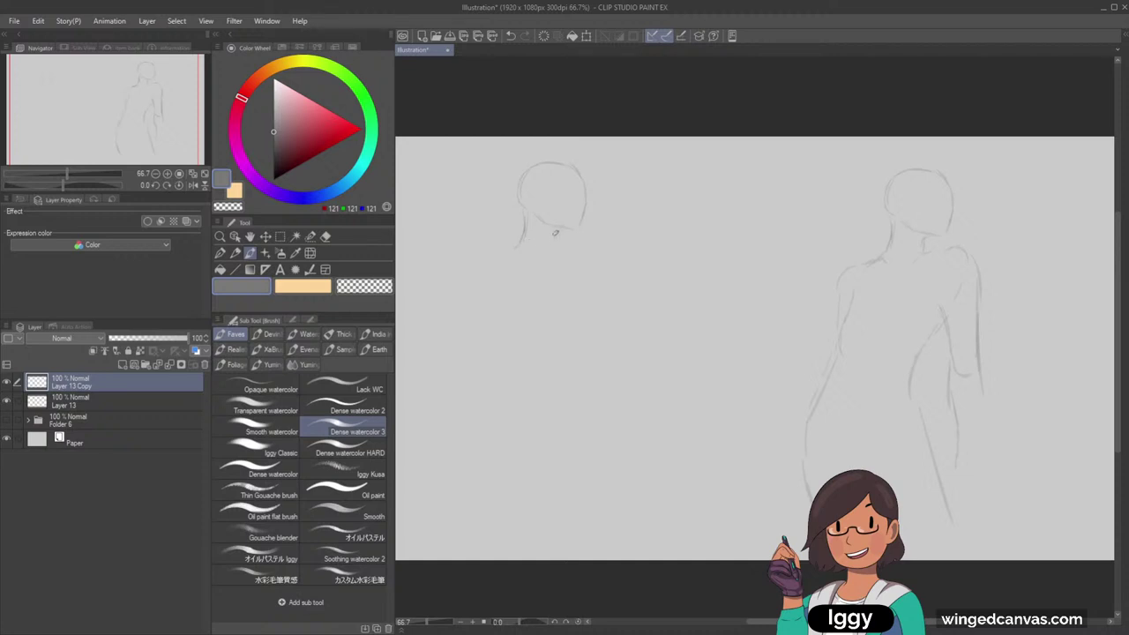
{"action": "left_click_drag", "start_coordinate": [556, 233], "coordinate": [566, 250]}
{"action": "key", "text": "ctrl+z"}
{"action": "key", "text": "ctrl+z"}
{"action": "left_click_drag", "start_coordinate": [548, 248], "coordinate": [589, 245]}
{"action": "left_click_drag", "start_coordinate": [527, 236], "coordinate": [492, 279]}
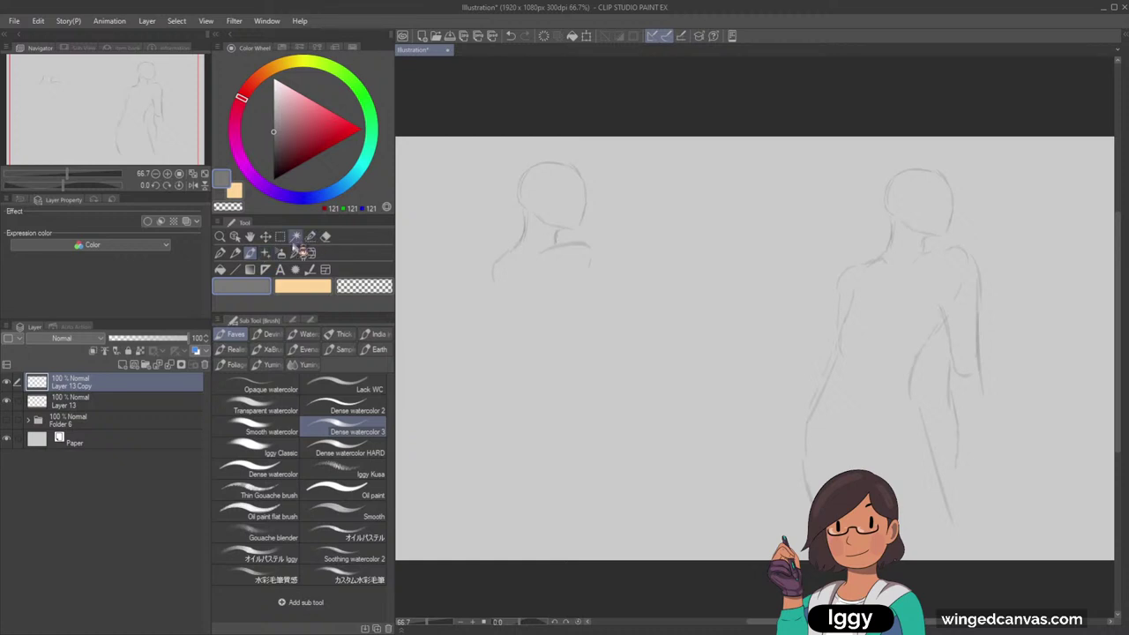
Move the duplicate head and shoulders towards the canvas's upper-left corner and sketch the outer torso line below the shoulder
{"action": "left_click", "coordinate": [266, 237]}
{"action": "left_click_drag", "start_coordinate": [538, 246], "coordinate": [459, 227]}
{"action": "key", "text": "b"}
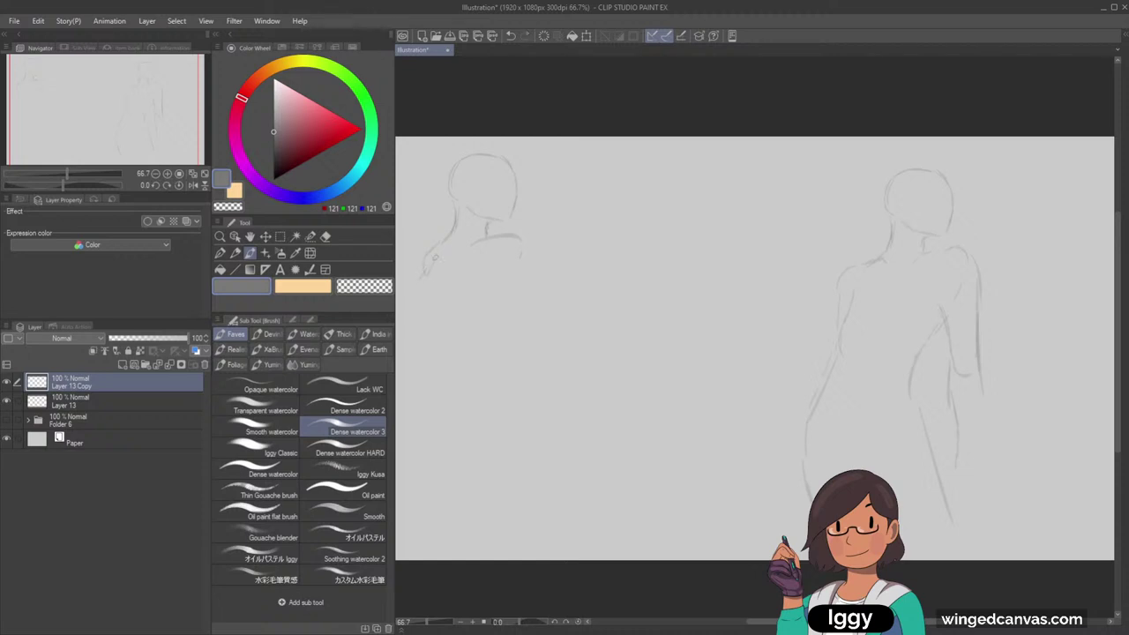
{"action": "key", "text": "ctrl+z"}
{"action": "left_click_drag", "start_coordinate": [414, 292], "coordinate": [426, 348]}
Clean up the lower torso lines with the Soft eraser and sketch the curve from the waist to the hip
{"action": "left_click", "coordinate": [326, 236]}
{"action": "left_click", "coordinate": [256, 353]}
{"action": "left_click_drag", "start_coordinate": [492, 304], "coordinate": [540, 415]}
{"action": "left_click", "coordinate": [251, 252]}
{"action": "left_click_drag", "start_coordinate": [514, 357], "coordinate": [540, 395]}
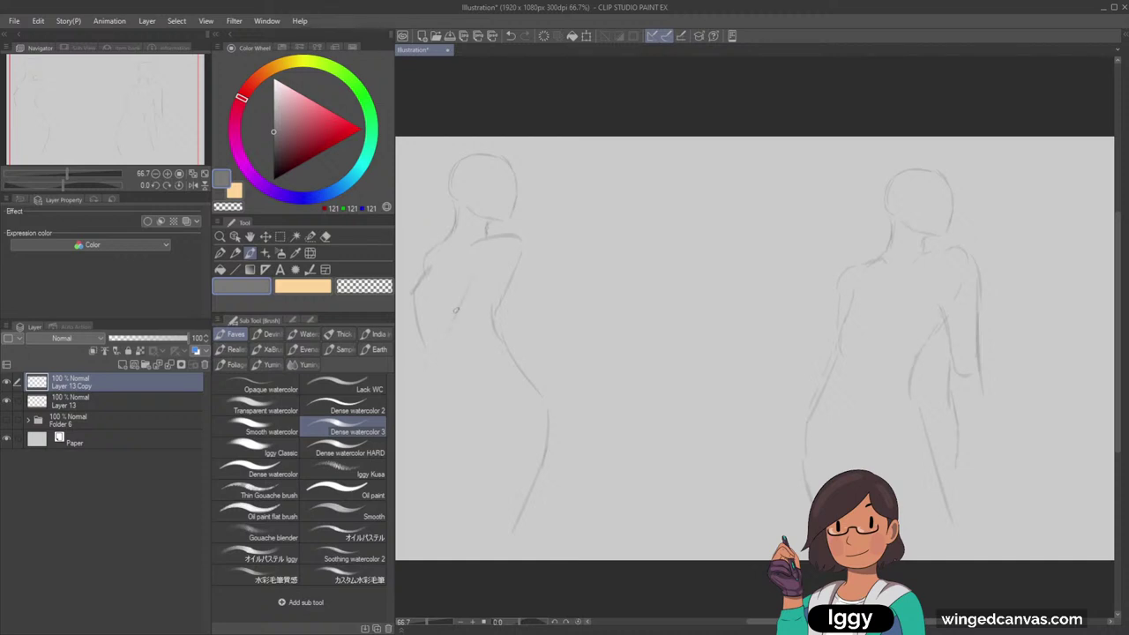
Sketch the second figure's bent arm, the inner thigh line and the short fold at the hip
{"action": "mouse_move", "coordinate": [456, 311]}
{"action": "left_mouse_down"}
{"action": "mouse_move", "coordinate": [456, 330]}
{"action": "mouse_move", "coordinate": [485, 341]}
{"action": "left_mouse_up"}
{"action": "left_click_drag", "start_coordinate": [447, 404], "coordinate": [435, 513]}
{"action": "key", "text": "ctrl+z"}
{"action": "left_click_drag", "start_coordinate": [448, 411], "coordinate": [468, 440]}
Move the second figure's sketch away from the canvas edge, slightly closer to the first figure
{"action": "left_click", "coordinate": [265, 236]}
{"action": "left_click_drag", "start_coordinate": [550, 355], "coordinate": [611, 348]}
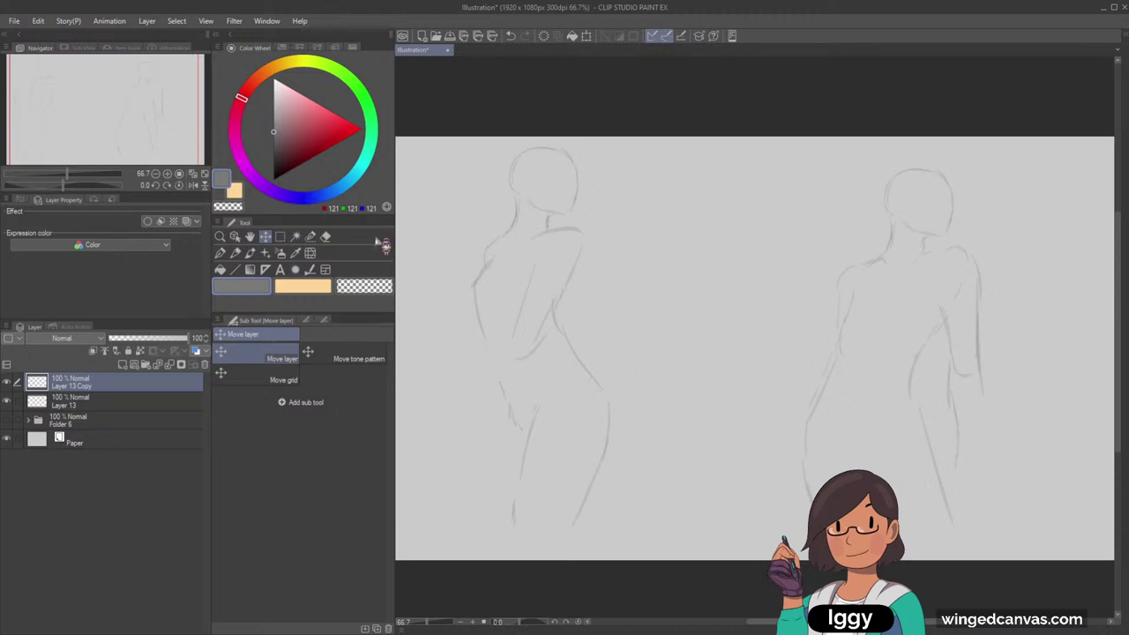
{"action": "left_click_drag", "start_coordinate": [132, 142], "coordinate": [128, 154]}
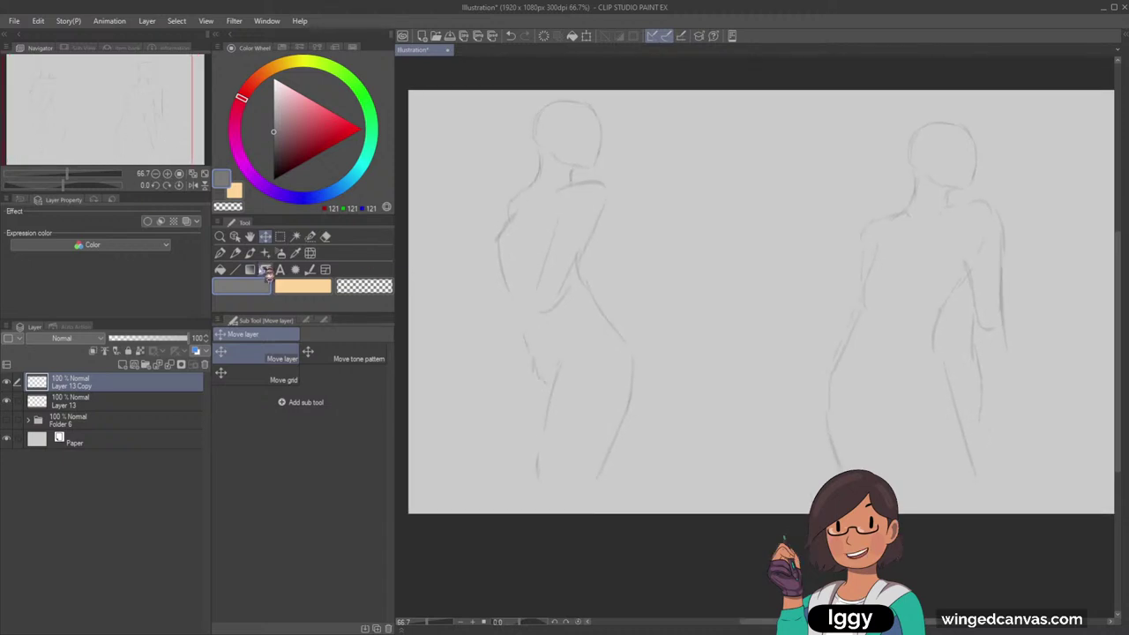
Sketch the second figure's outer thigh line from the hip downwards with Dense watercolor 3, redoing it once
{"action": "left_click", "coordinate": [251, 253]}
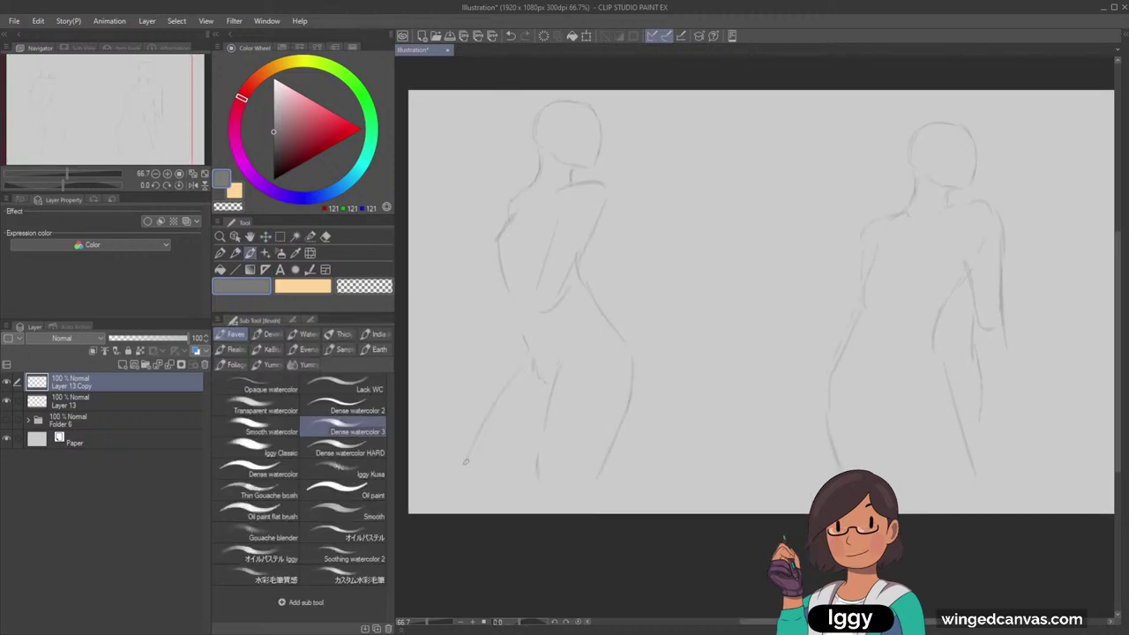
{"action": "key", "text": "ctrl+z"}
{"action": "key", "text": "ctrl+z"}
{"action": "key", "text": "ctrl+z"}
{"action": "key", "text": "ctrl+z"}
{"action": "left_click_drag", "start_coordinate": [508, 367], "coordinate": [478, 464]}
Sketch the second figure's forearms and hands extending down to the hip
{"action": "left_click_drag", "start_coordinate": [573, 267], "coordinate": [537, 289]}
{"action": "key", "text": "ctrl+z"}
{"action": "mouse_move", "coordinate": [556, 229]}
{"action": "left_mouse_down"}
{"action": "mouse_move", "coordinate": [509, 384]}
{"action": "mouse_move", "coordinate": [512, 421]}
{"action": "left_mouse_up"}
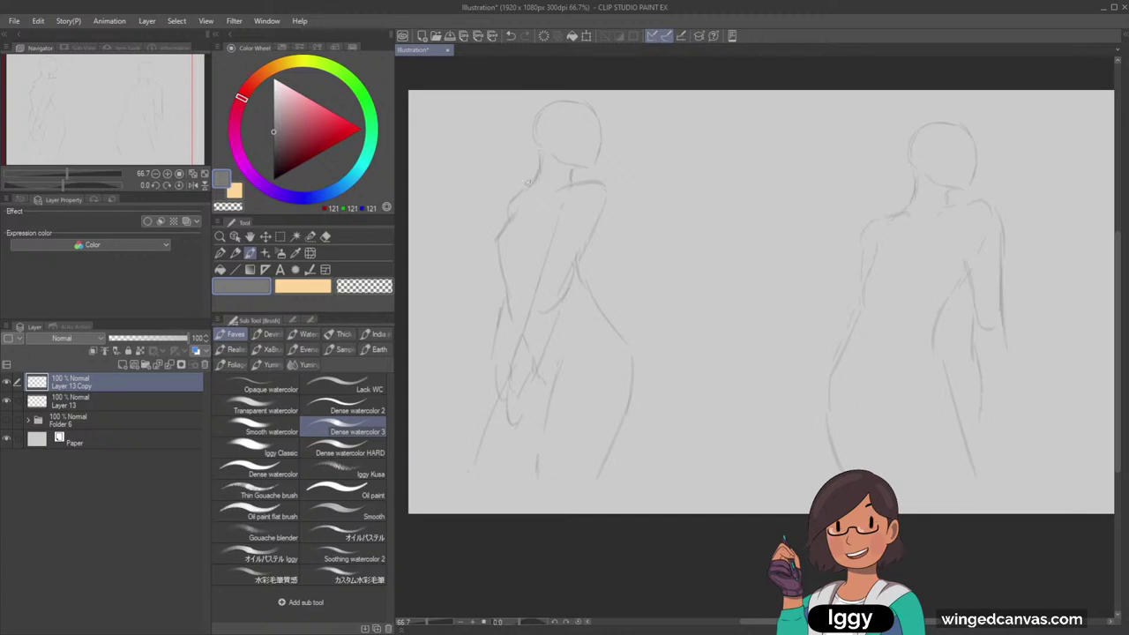
Darken the second figure's upper back contour and redraw the line of the front shoulder
{"action": "left_click_drag", "start_coordinate": [528, 182], "coordinate": [510, 209]}
{"action": "left_click", "coordinate": [362, 286]}
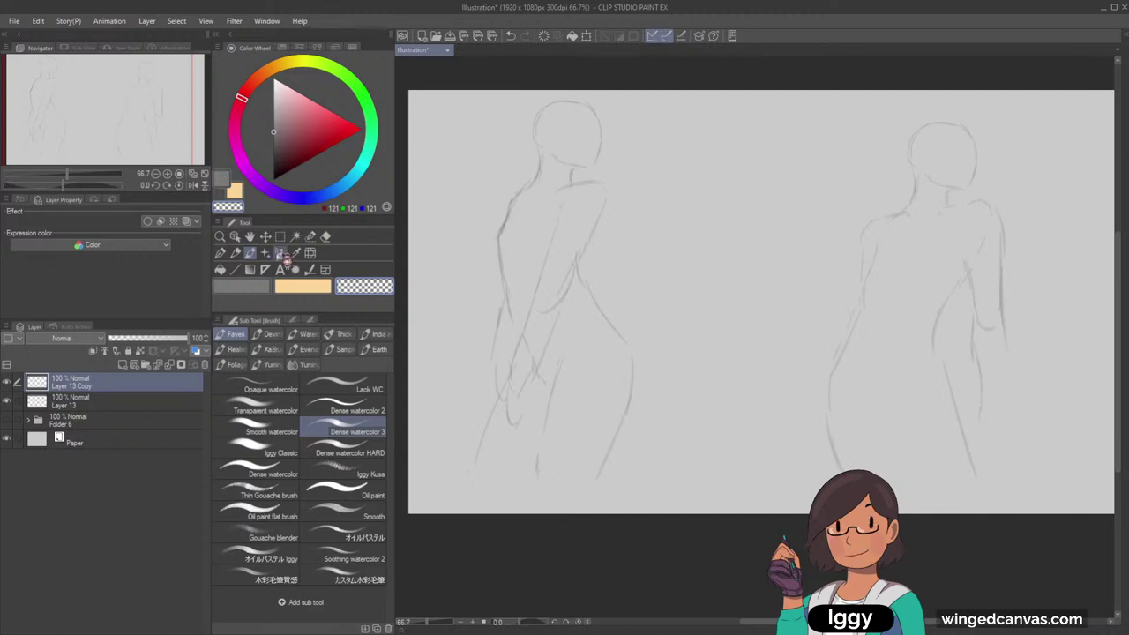
{"action": "key", "text": "c"}
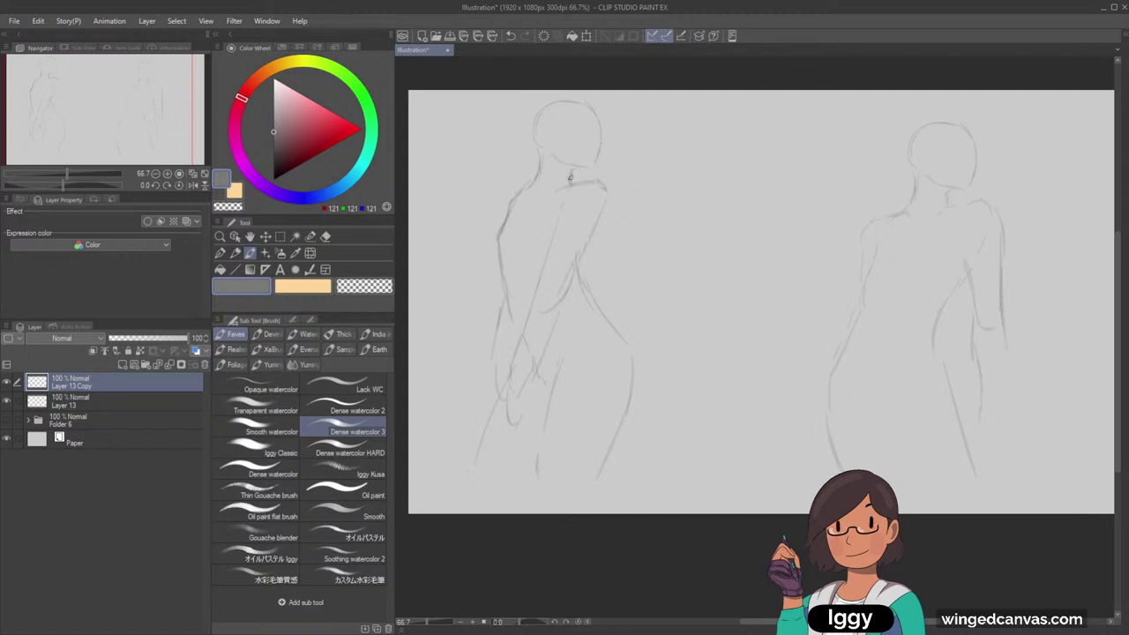
{"action": "key", "text": "ctrl+z"}
{"action": "mouse_move", "coordinate": [588, 179]}
{"action": "left_mouse_down"}
{"action": "mouse_move", "coordinate": [620, 173]}
{"action": "mouse_move", "coordinate": [571, 178]}
{"action": "mouse_move", "coordinate": [593, 192]}
{"action": "mouse_move", "coordinate": [601, 218]}
{"action": "left_mouse_up"}
{"action": "key", "text": "ctrl+z"}
{"action": "key", "text": "ctrl+z"}
{"action": "left_click_drag", "start_coordinate": [579, 183], "coordinate": [603, 189]}
Rotate the second figure slightly counterclockwise with Transform, shift it down and inwards on the canvas, and apply it
{"action": "key", "text": "ctrl+t"}
{"action": "left_click_drag", "start_coordinate": [781, 283], "coordinate": [771, 273]}
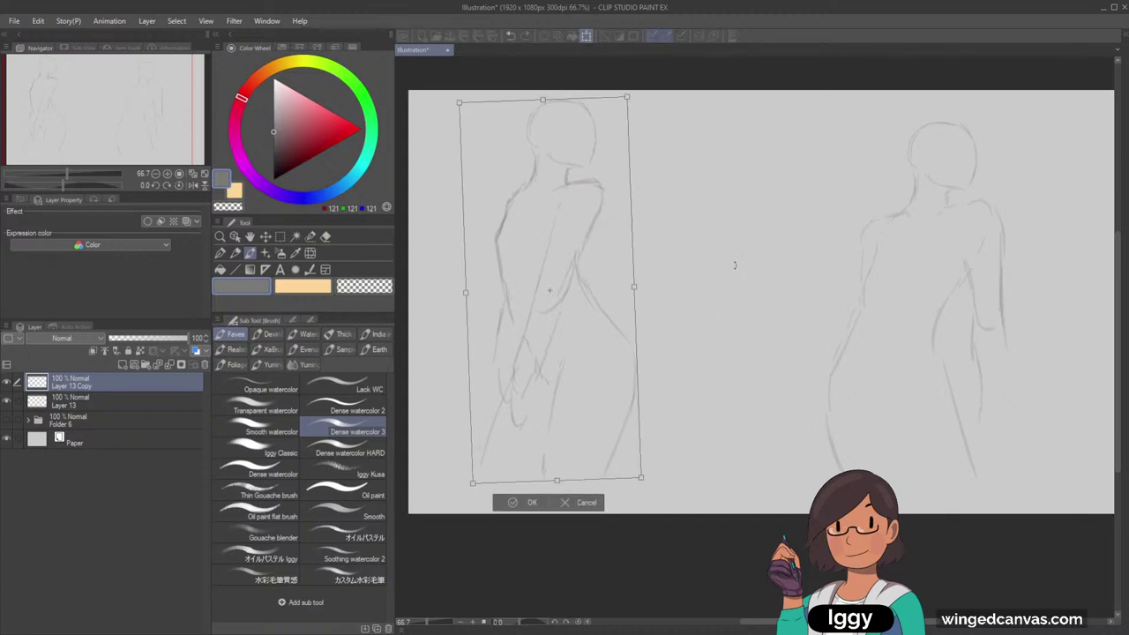
{"action": "left_click_drag", "start_coordinate": [592, 353], "coordinate": [606, 366]}
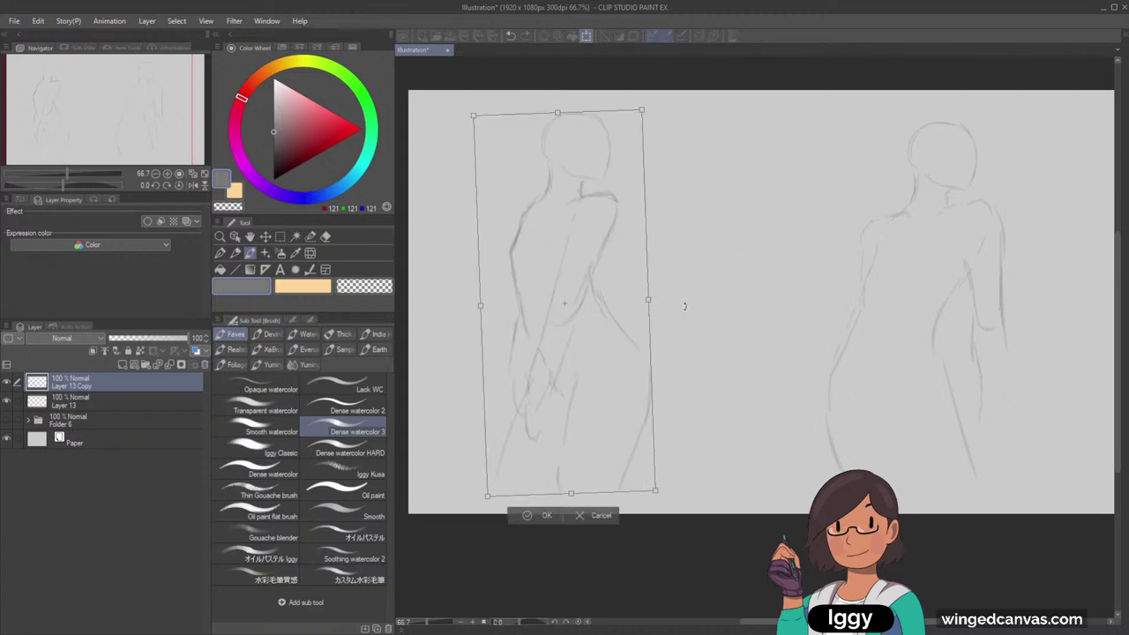
{"action": "left_click", "coordinate": [540, 516]}
Sketch the second figure's face profile, nose, eyebrows and both eyes
{"action": "scroll", "coordinate": [526, 140], "scroll_direction": "up", "scroll_amount": 1}
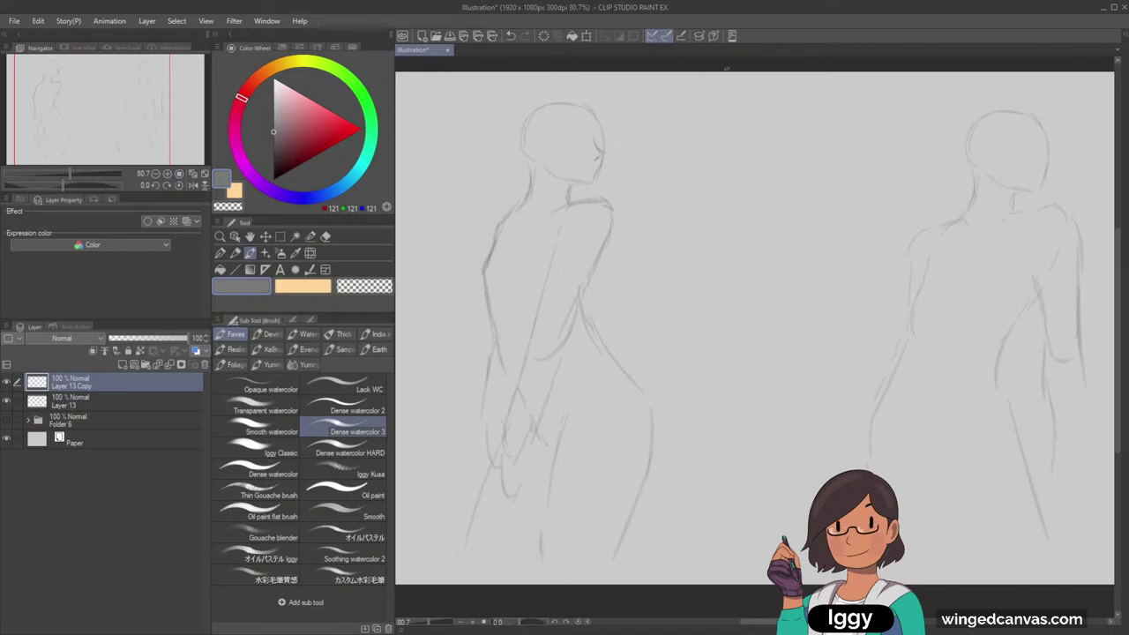
{"action": "scroll", "coordinate": [726, 68], "scroll_direction": "up", "scroll_amount": 1}
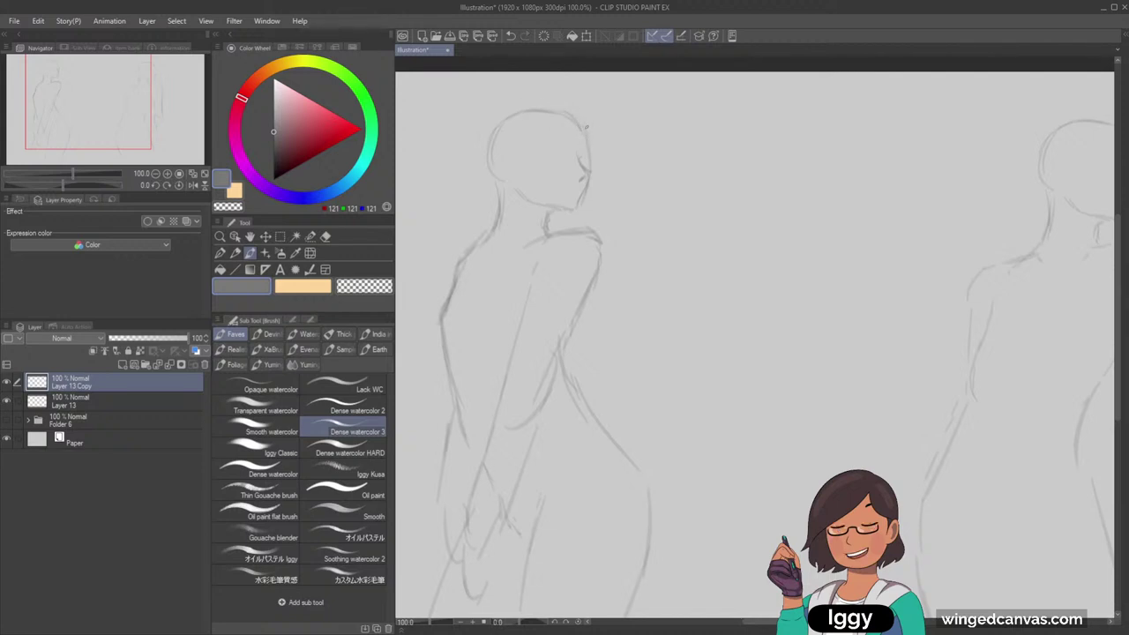
{"action": "left_click_drag", "start_coordinate": [589, 134], "coordinate": [600, 146]}
{"action": "key", "text": "ctrl+z"}
{"action": "scroll", "coordinate": [637, 125], "scroll_direction": "down", "scroll_amount": 2}
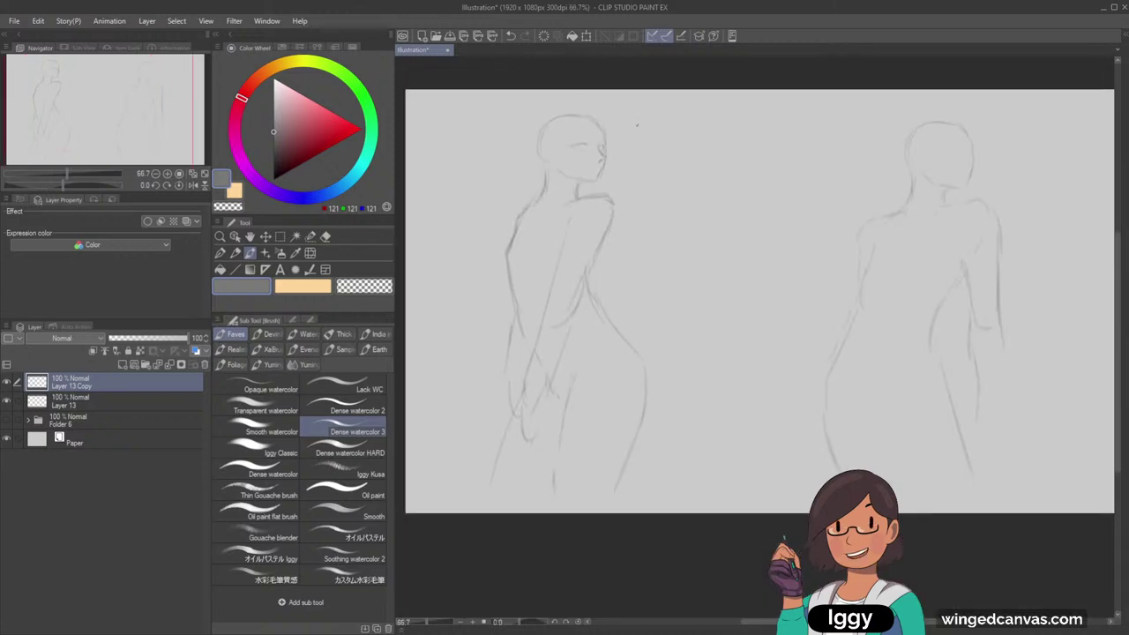
{"action": "scroll", "coordinate": [637, 126], "scroll_direction": "up", "scroll_amount": 2}
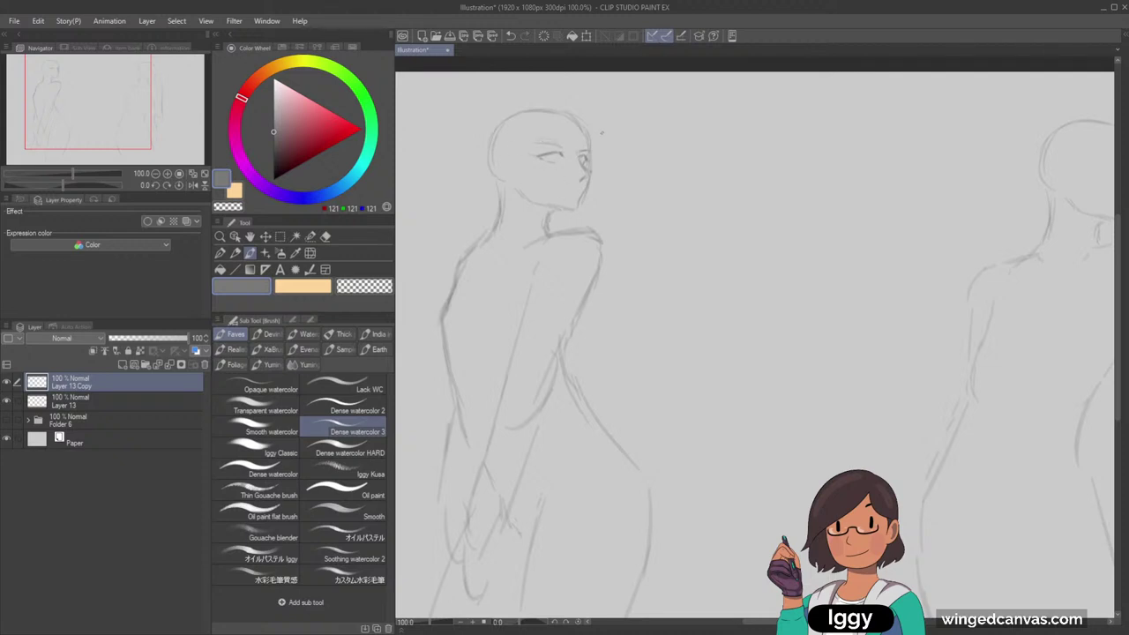
{"action": "scroll", "coordinate": [602, 132], "scroll_direction": "down", "scroll_amount": 1}
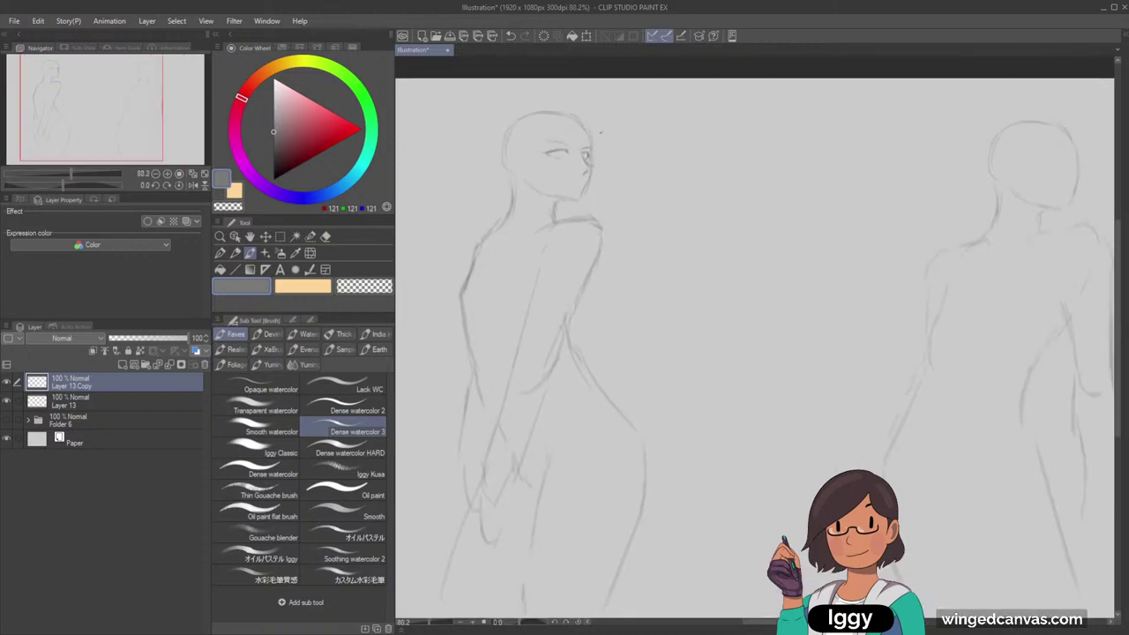
Check the face in the horizontally flipped view and sketch a small smiling mouth below the nose
{"action": "left_click", "coordinate": [193, 186]}
{"action": "left_click", "coordinate": [193, 186]}
{"action": "scroll", "coordinate": [550, 188], "scroll_direction": "up", "scroll_amount": 2}
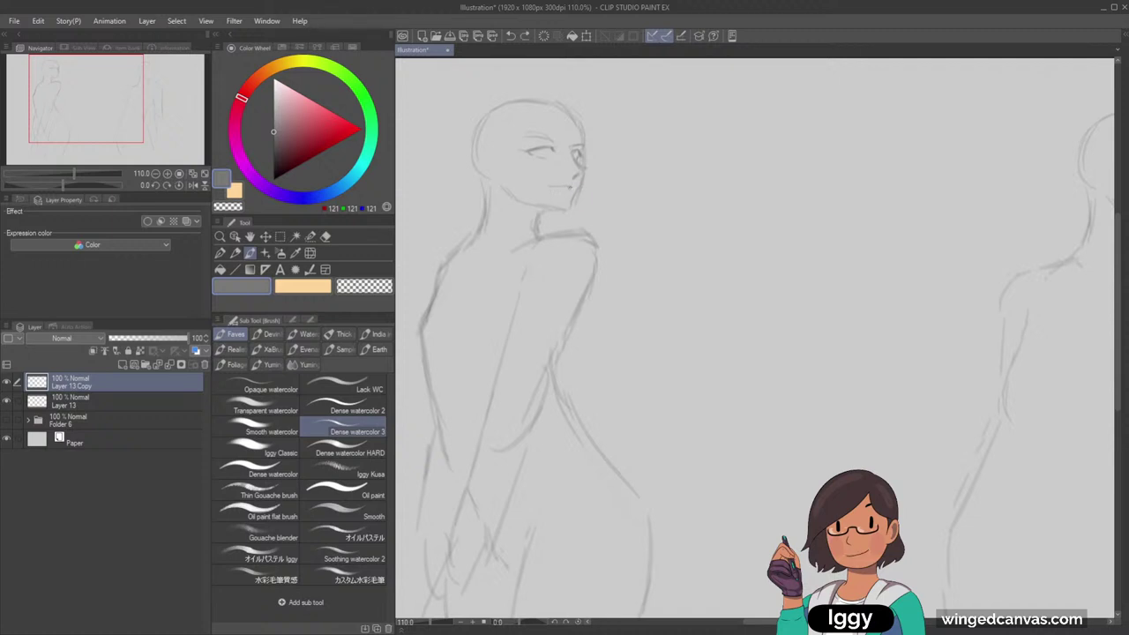
{"action": "left_click_drag", "start_coordinate": [570, 187], "coordinate": [547, 186]}
{"action": "scroll", "coordinate": [586, 109], "scroll_direction": "down", "scroll_amount": 2}
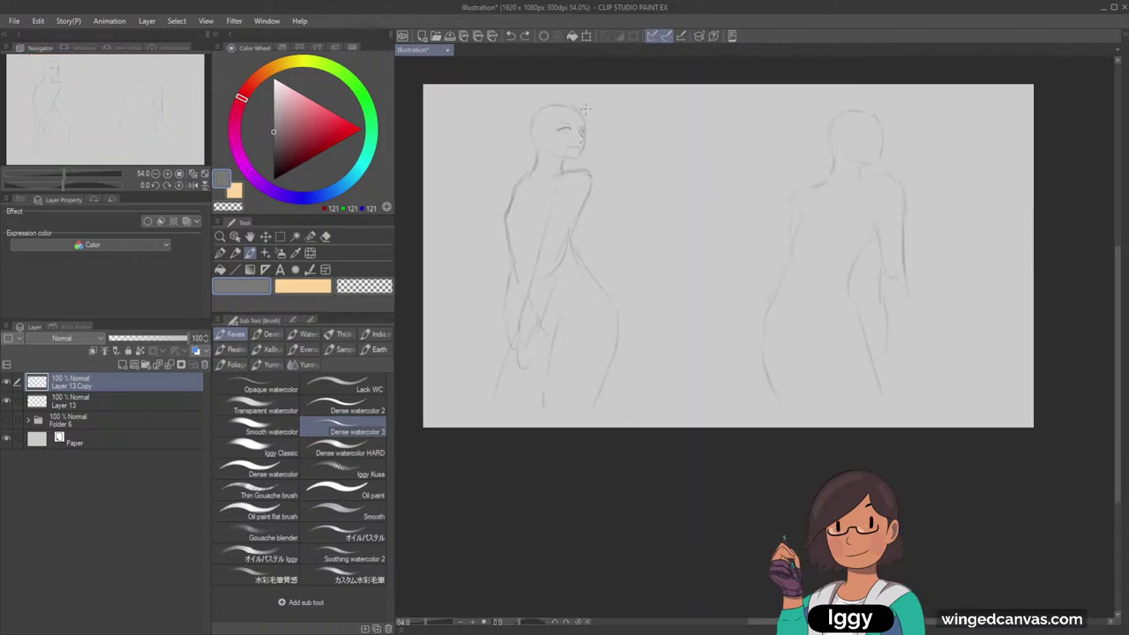
{"action": "scroll", "coordinate": [586, 109], "scroll_direction": "up", "scroll_amount": 1}
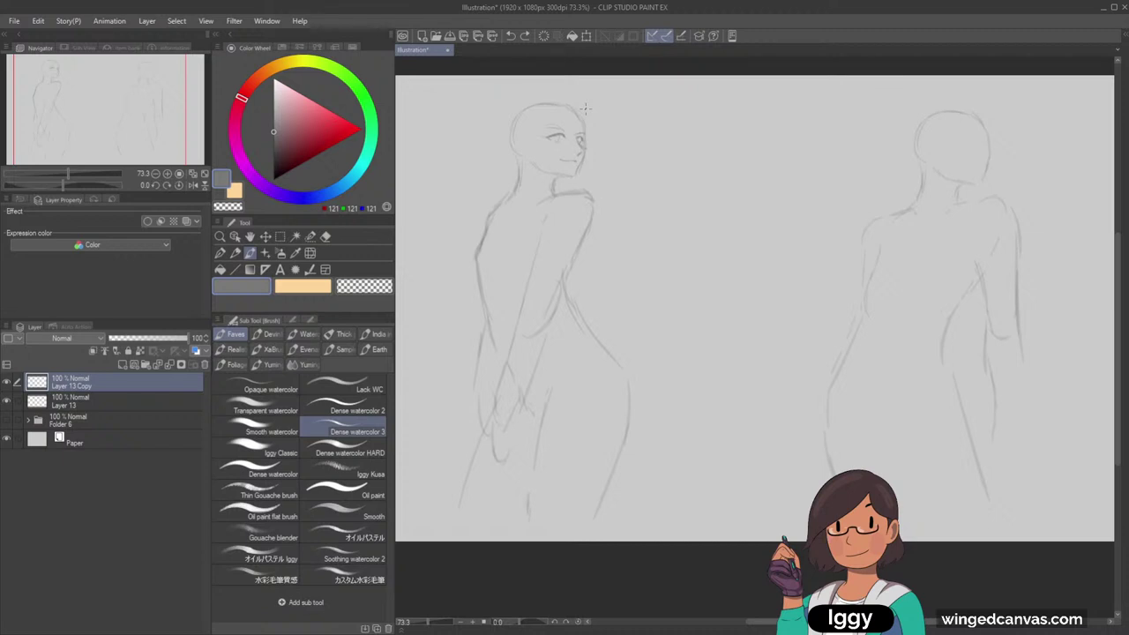
Erase the second figure's base of the neck and front shoulder line with the Soft eraser
{"action": "left_click", "coordinate": [325, 237]}
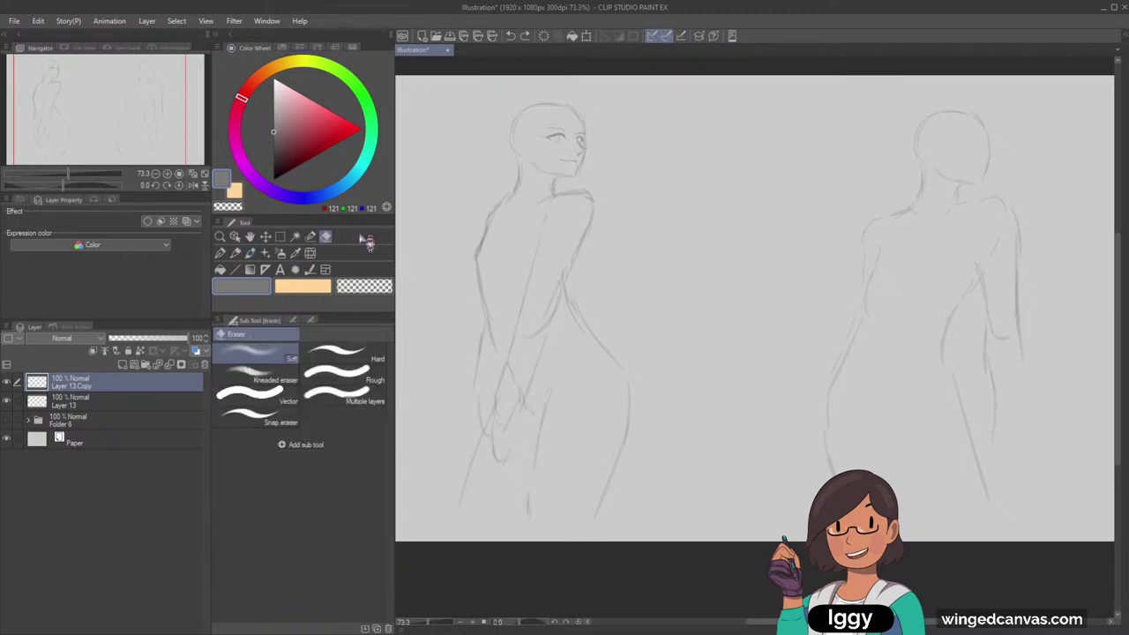
{"action": "left_click", "coordinate": [288, 358]}
{"action": "left_click_drag", "start_coordinate": [542, 206], "coordinate": [601, 195]}
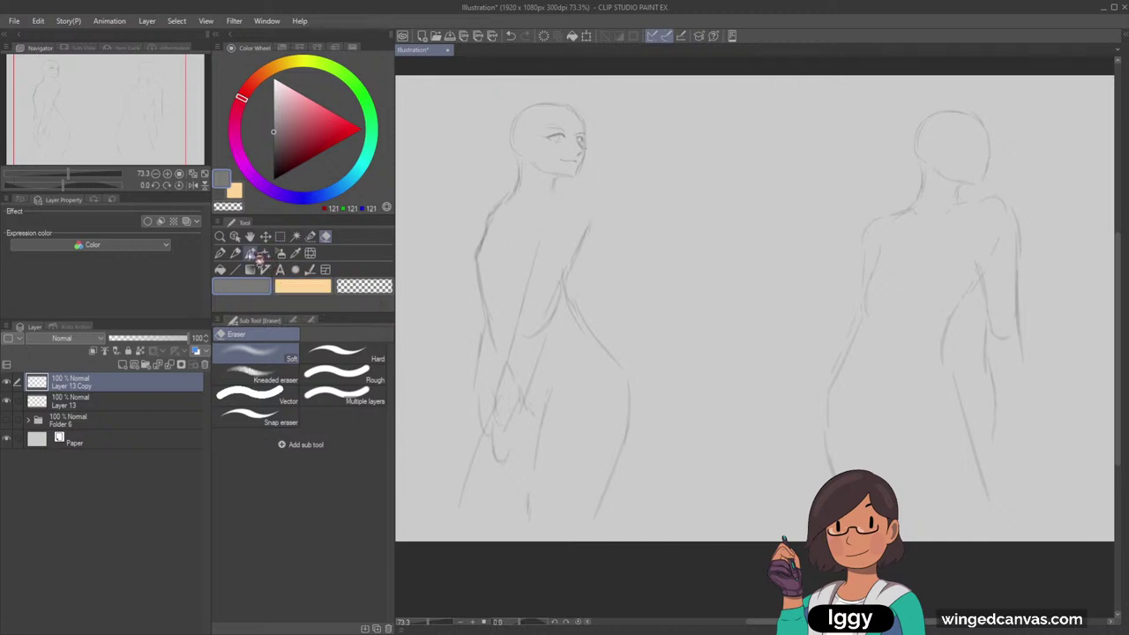
Refine the second figure's near eye and mouth, and select Liquify to adjust the sketch
{"action": "left_click", "coordinate": [252, 255]}
{"action": "scroll", "coordinate": [598, 150], "scroll_direction": "up", "scroll_amount": 2}
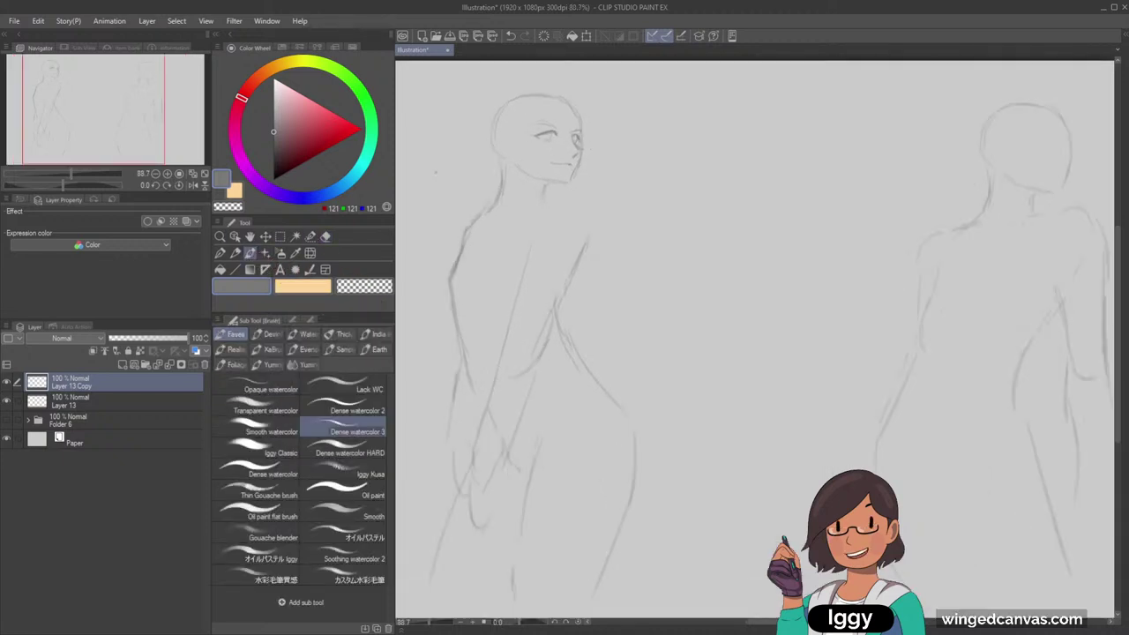
{"action": "left_click", "coordinate": [328, 237]}
{"action": "left_click", "coordinate": [311, 254]}
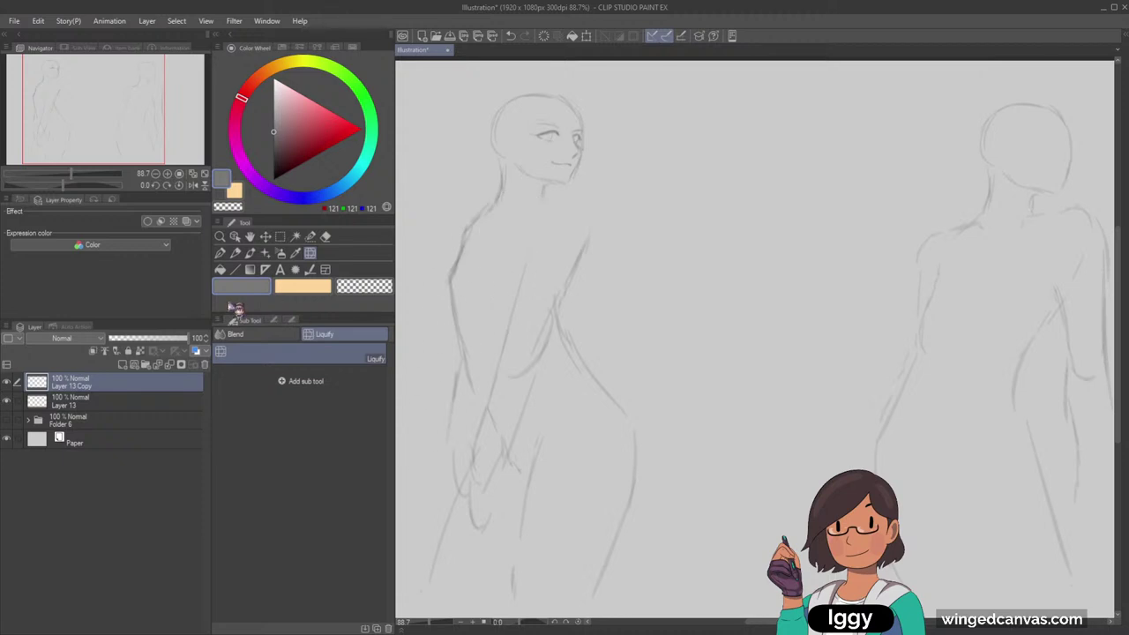
Sketch the second figure's ear, erase the mouth with the transparent colour, and redraw it as a short line
{"action": "left_click", "coordinate": [251, 254]}
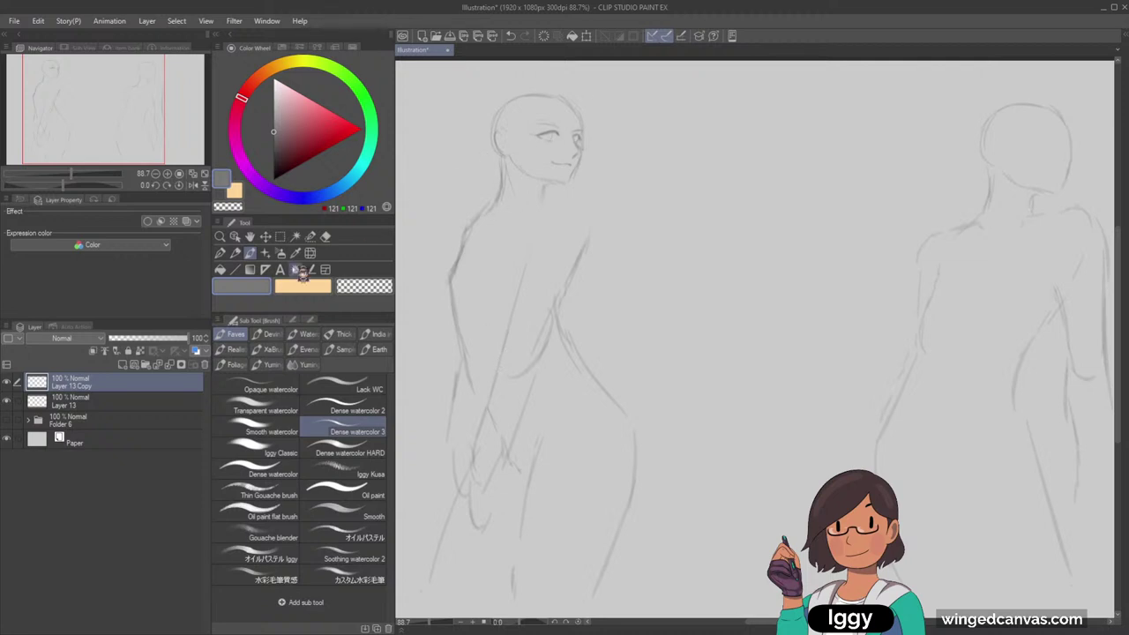
{"action": "key", "text": "c"}
{"action": "scroll", "coordinate": [544, 167], "scroll_direction": "up", "scroll_amount": 2}
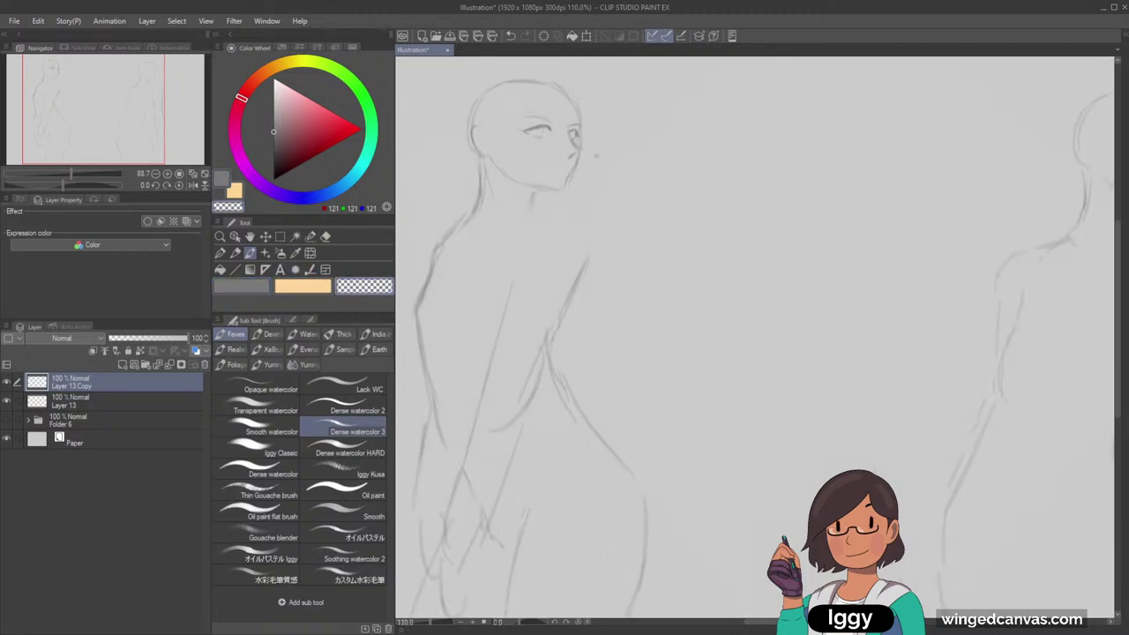
{"action": "key", "text": "c"}
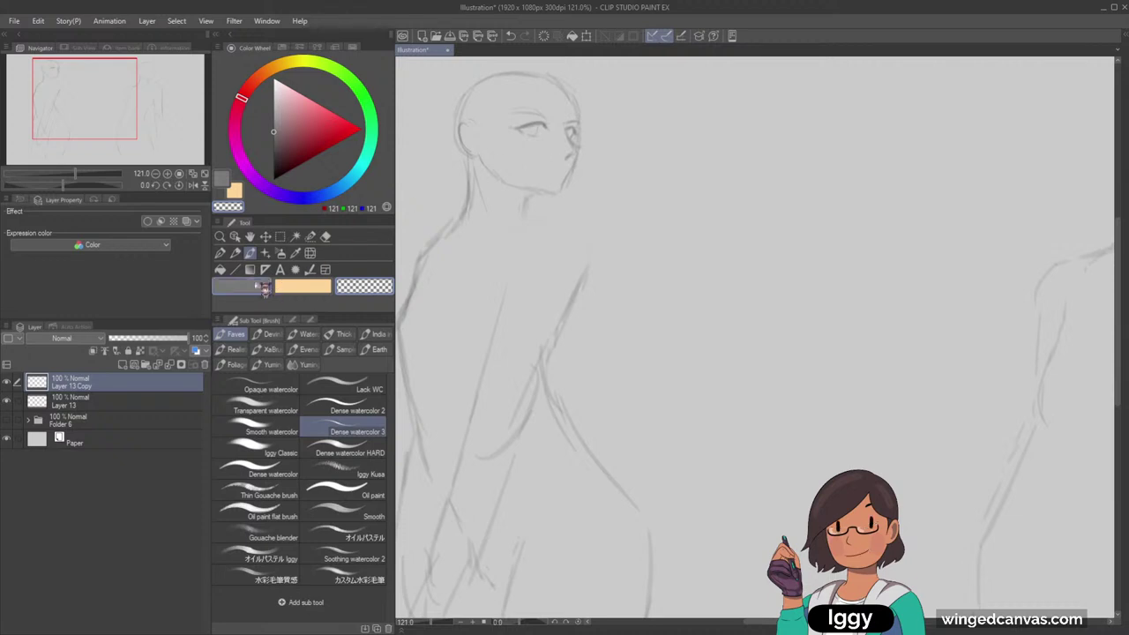
{"action": "left_click_drag", "start_coordinate": [544, 167], "coordinate": [554, 165]}
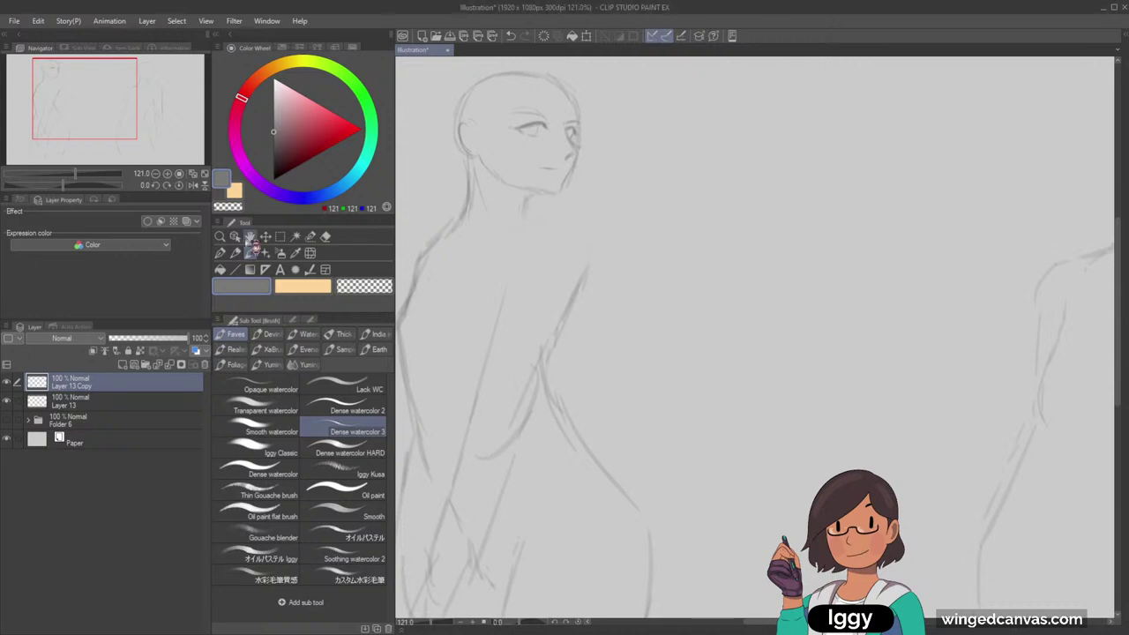
Sketch the hairline across the second figure's forehead and hair strokes around the head, undoing the long trailing strand
{"action": "left_click", "coordinate": [221, 236]}
{"action": "left_click_drag", "start_coordinate": [561, 268], "coordinate": [532, 305]}
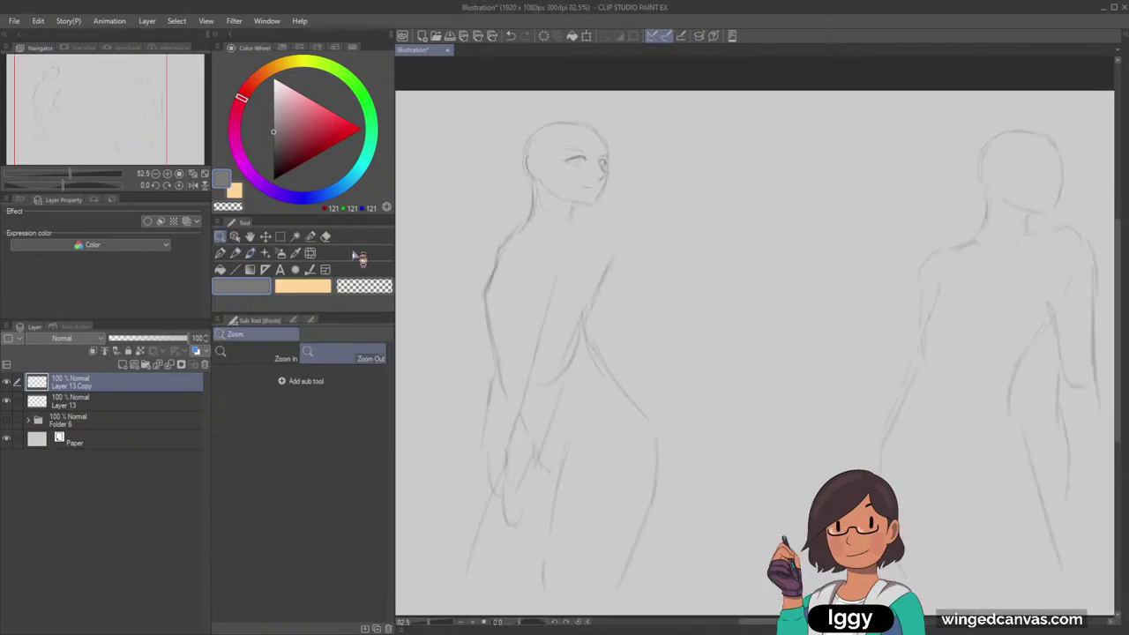
{"action": "scroll", "coordinate": [559, 208], "scroll_direction": "up", "scroll_amount": 1}
{"action": "key", "text": "b"}
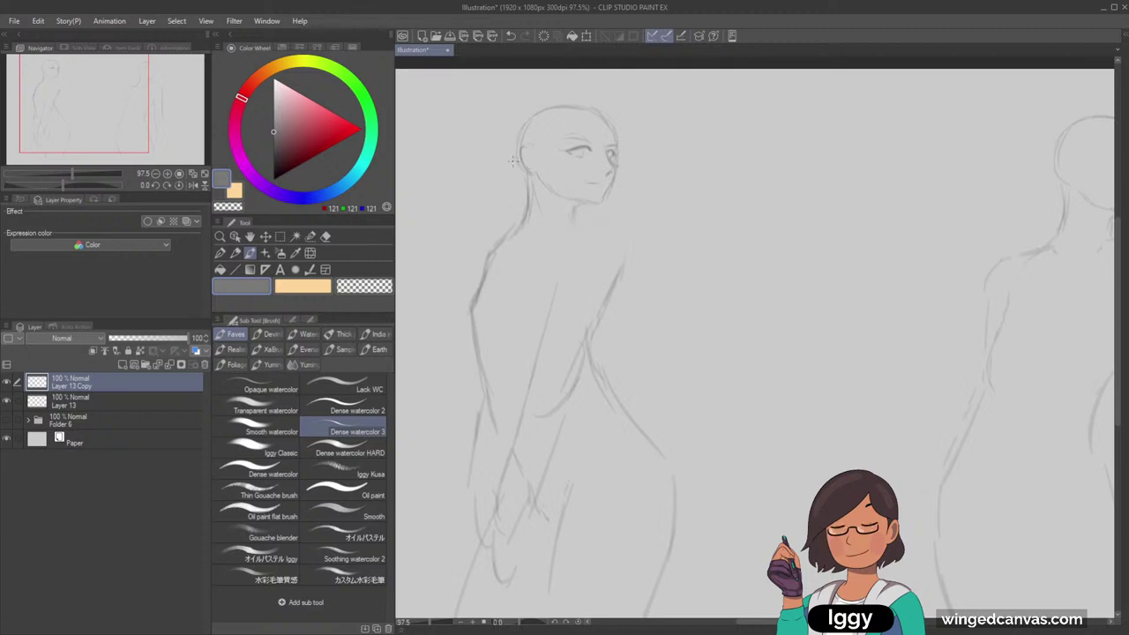
{"action": "left_click_drag", "start_coordinate": [509, 155], "coordinate": [569, 129]}
{"action": "mouse_move", "coordinate": [490, 158]}
{"action": "left_mouse_down"}
{"action": "mouse_move", "coordinate": [508, 124]}
{"action": "mouse_move", "coordinate": [575, 107]}
{"action": "mouse_move", "coordinate": [624, 118]}
{"action": "left_mouse_up"}
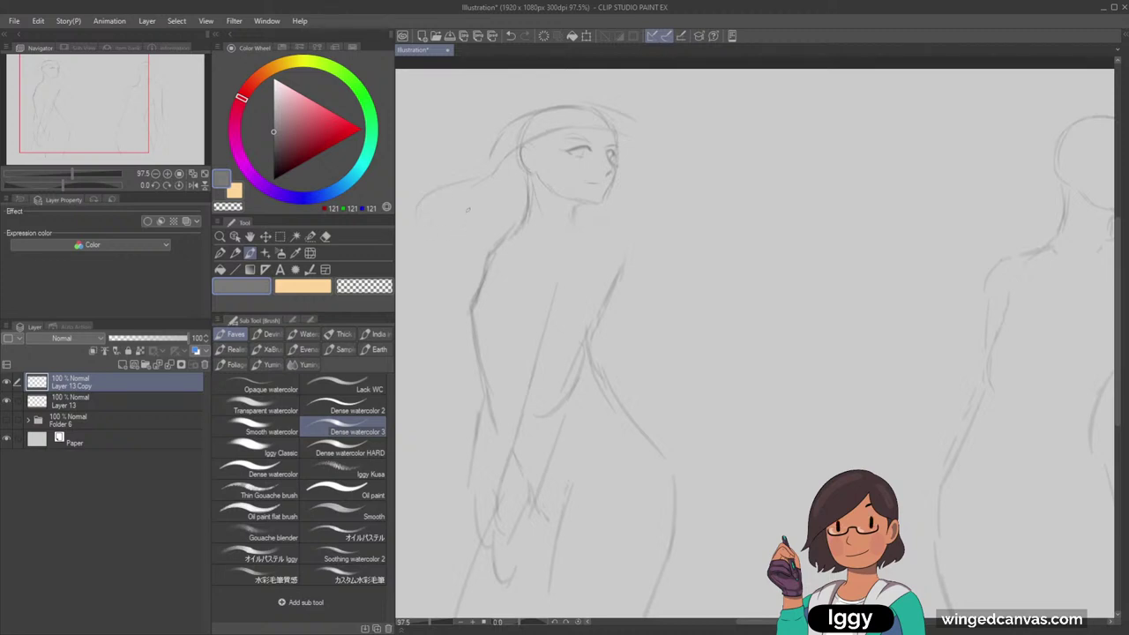
{"action": "key", "text": "ctrl+z"}
{"action": "key", "text": "ctrl+z"}
{"action": "scroll", "coordinate": [667, 93], "scroll_direction": "down", "scroll_amount": 3}
{"action": "scroll", "coordinate": [712, 72], "scroll_direction": "up", "scroll_amount": 2}
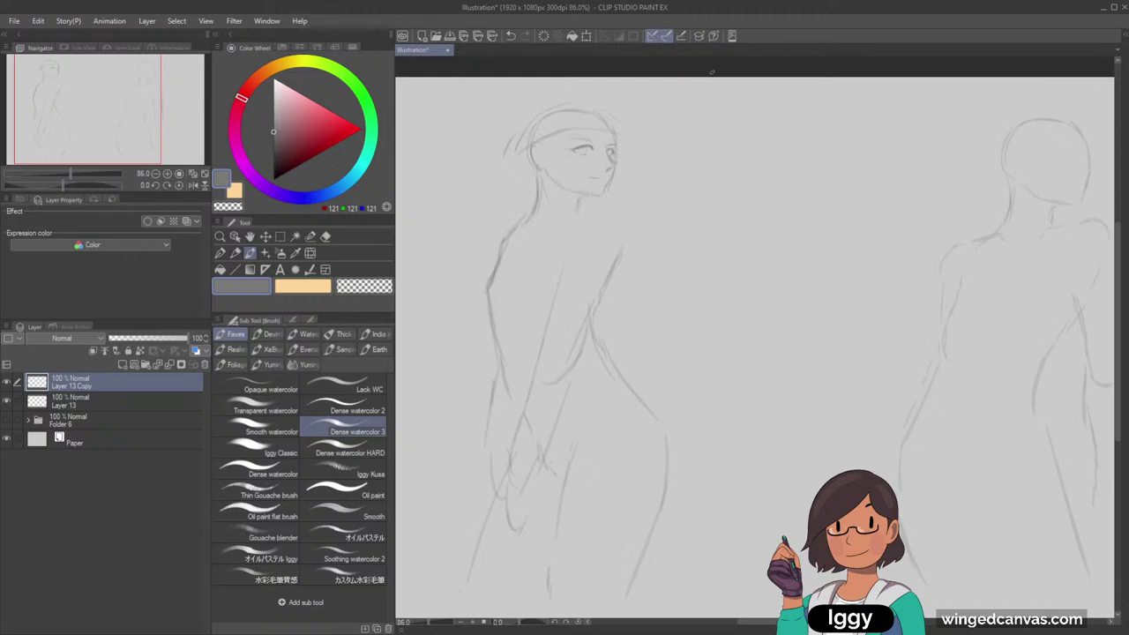
Redraw the second figure's base of the neck and rounded front shoulder
{"action": "left_click_drag", "start_coordinate": [578, 210], "coordinate": [622, 217]}
{"action": "scroll", "coordinate": [546, 70], "scroll_direction": "up", "scroll_amount": 1}
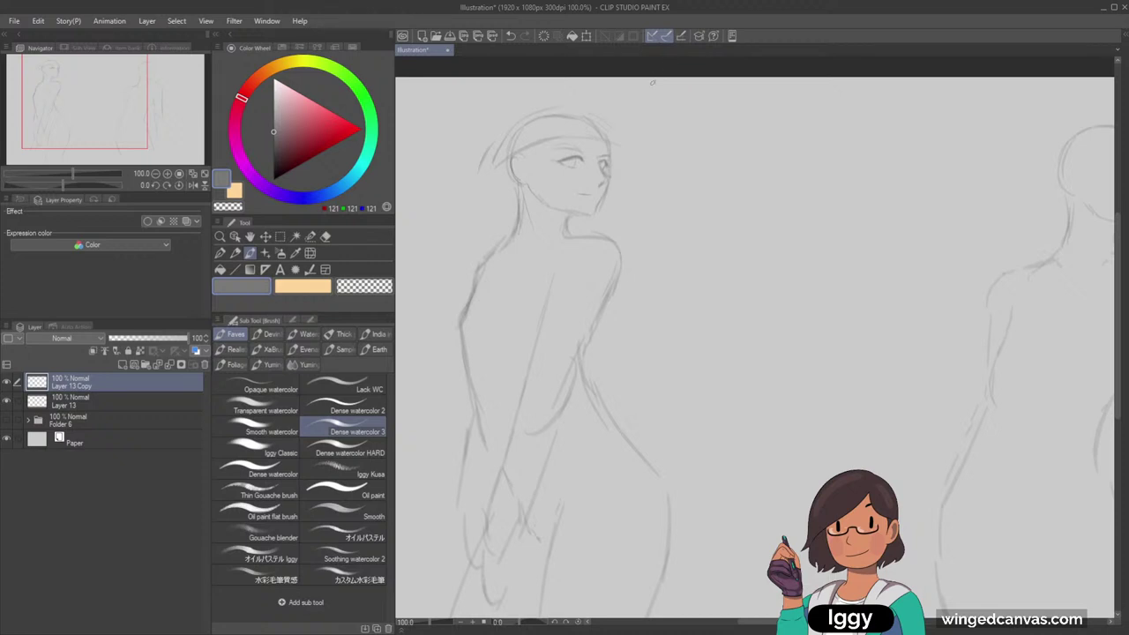
{"action": "scroll", "coordinate": [653, 82], "scroll_direction": "up", "scroll_amount": 1}
Refine the second figure's far eye and chin, and sketch the hair beside the ear and at the nape
{"action": "key", "text": "c"}
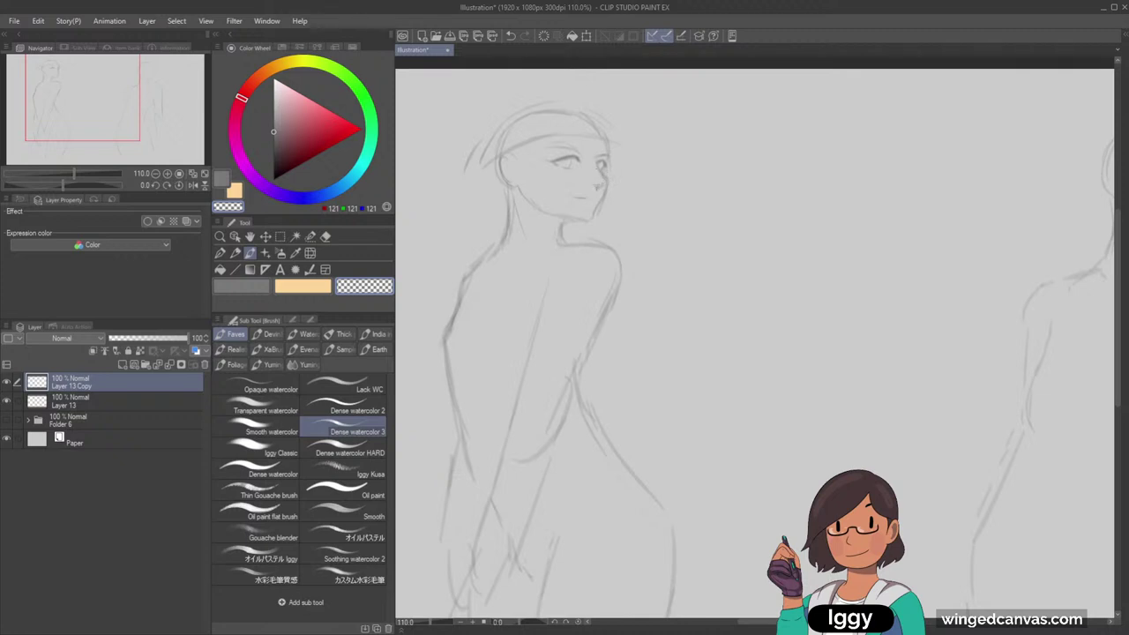
{"action": "key", "text": "c"}
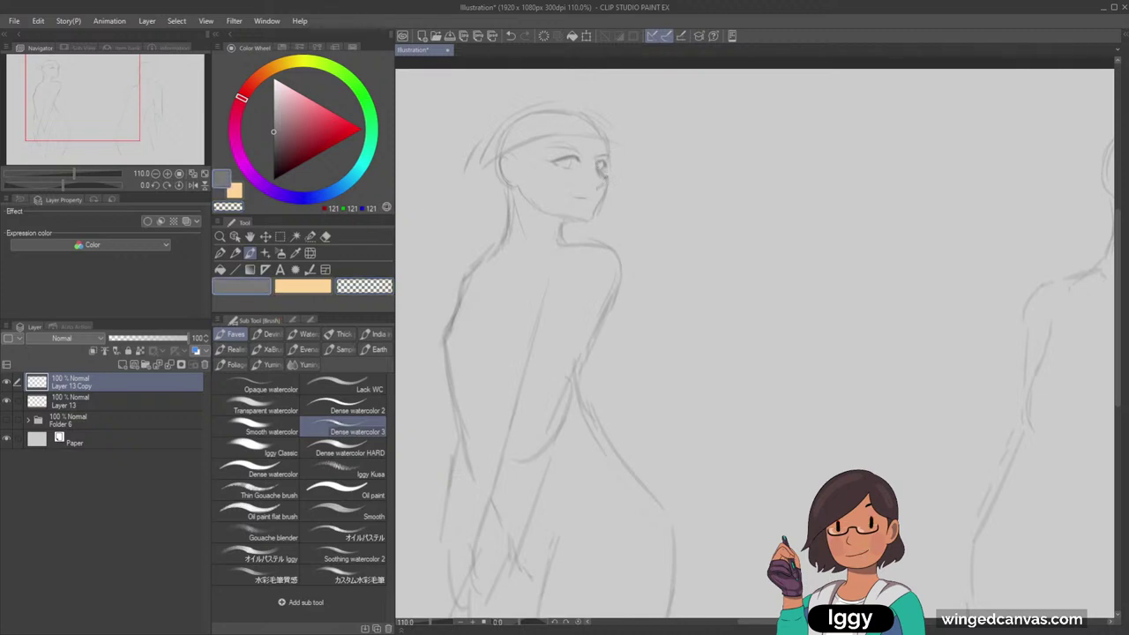
{"action": "key", "text": "ctrl+z"}
{"action": "left_click_drag", "start_coordinate": [599, 163], "coordinate": [604, 174]}
{"action": "key", "text": "ctrl+z"}
{"action": "left_click_drag", "start_coordinate": [599, 205], "coordinate": [592, 218]}
{"action": "scroll", "coordinate": [605, 201], "scroll_direction": "up", "scroll_amount": 2}
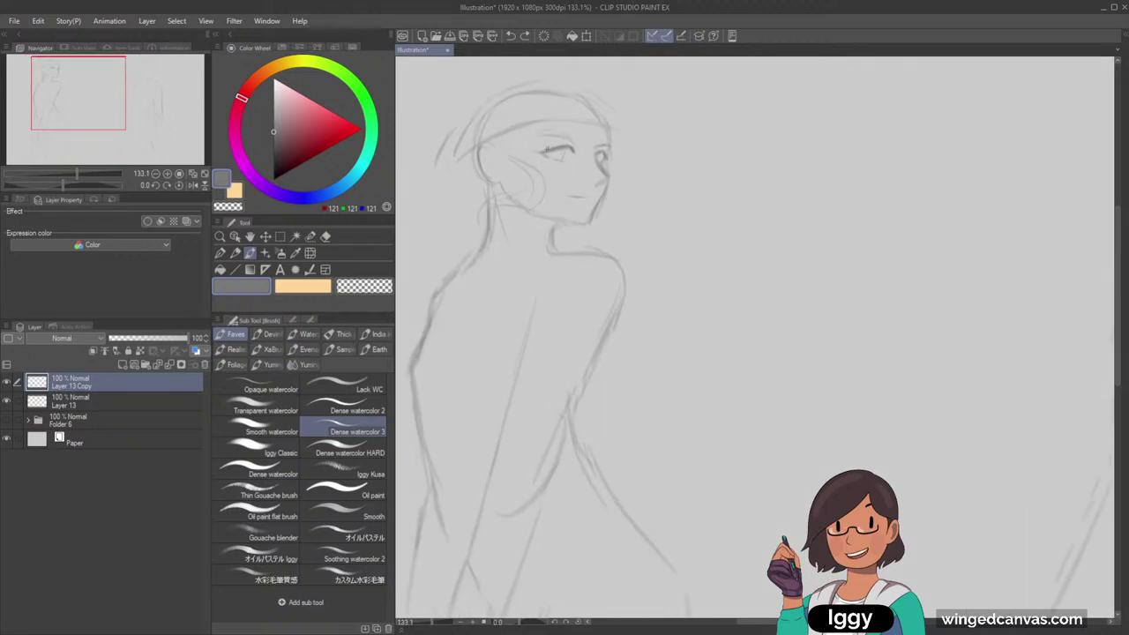
Erase part of the second figure's mouth with the transparent colour, redraw the lips, and add the near eye's iris
{"action": "left_click", "coordinate": [367, 291]}
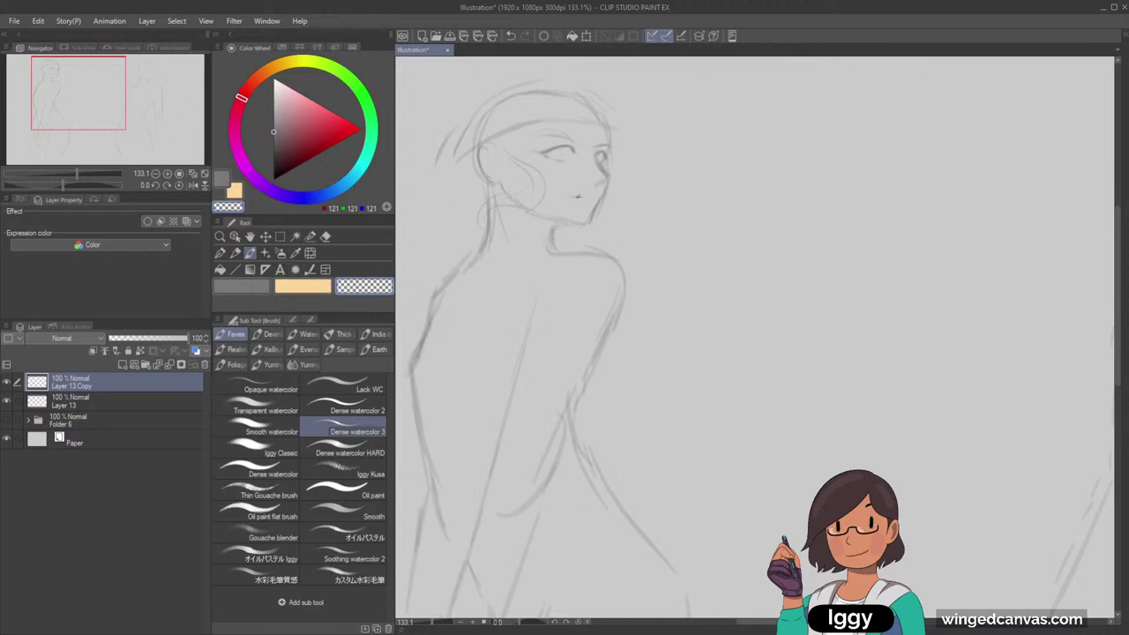
{"action": "key", "text": "c"}
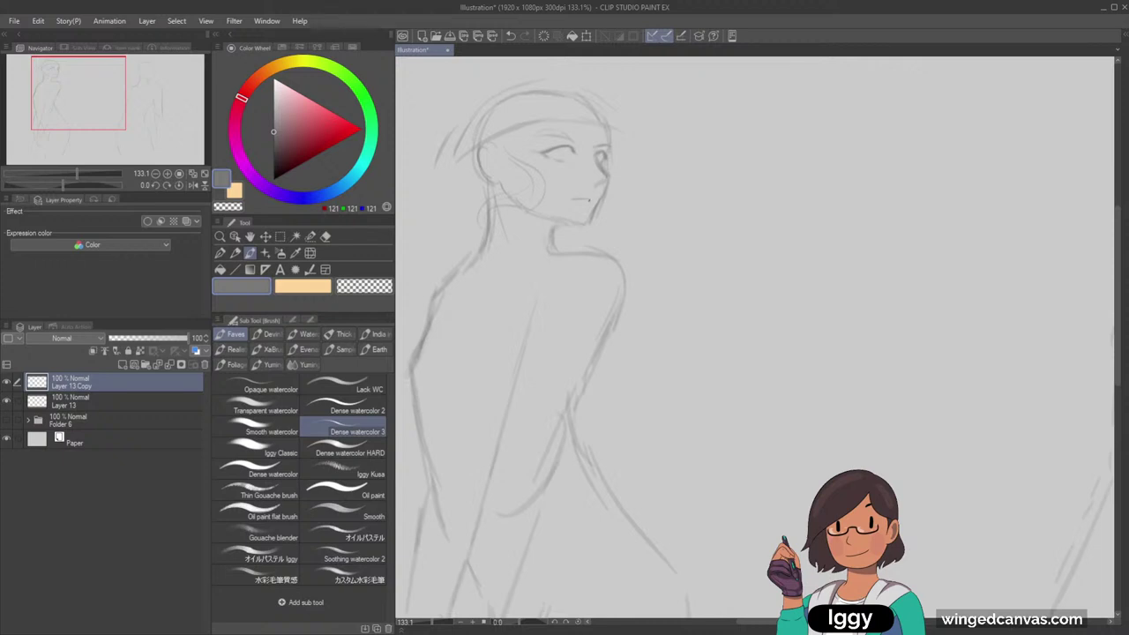
{"action": "key", "text": "ctrl+z"}
{"action": "left_click_drag", "start_coordinate": [561, 148], "coordinate": [563, 159]}
{"action": "scroll", "coordinate": [557, 155], "scroll_direction": "down", "scroll_amount": 2}
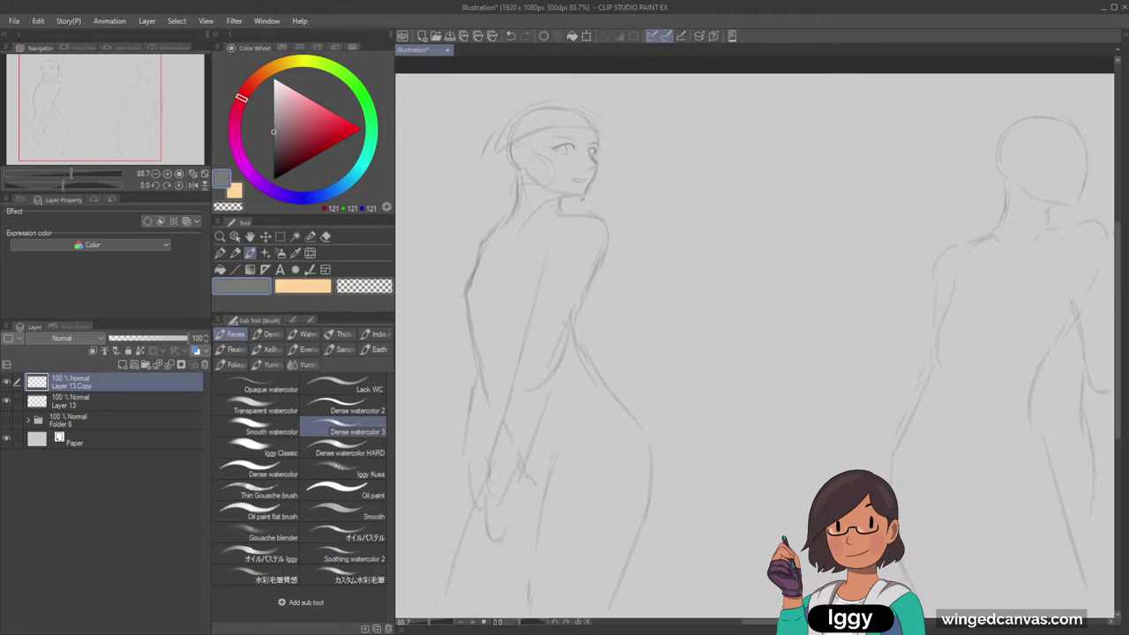
Sketch the second figure's far shoulder line and add dark strokes at the nape and back of the neck
{"action": "left_click_drag", "start_coordinate": [558, 204], "coordinate": [618, 195]}
{"action": "left_click_drag", "start_coordinate": [623, 189], "coordinate": [647, 218]}
{"action": "left_click_drag", "start_coordinate": [528, 211], "coordinate": [501, 234]}
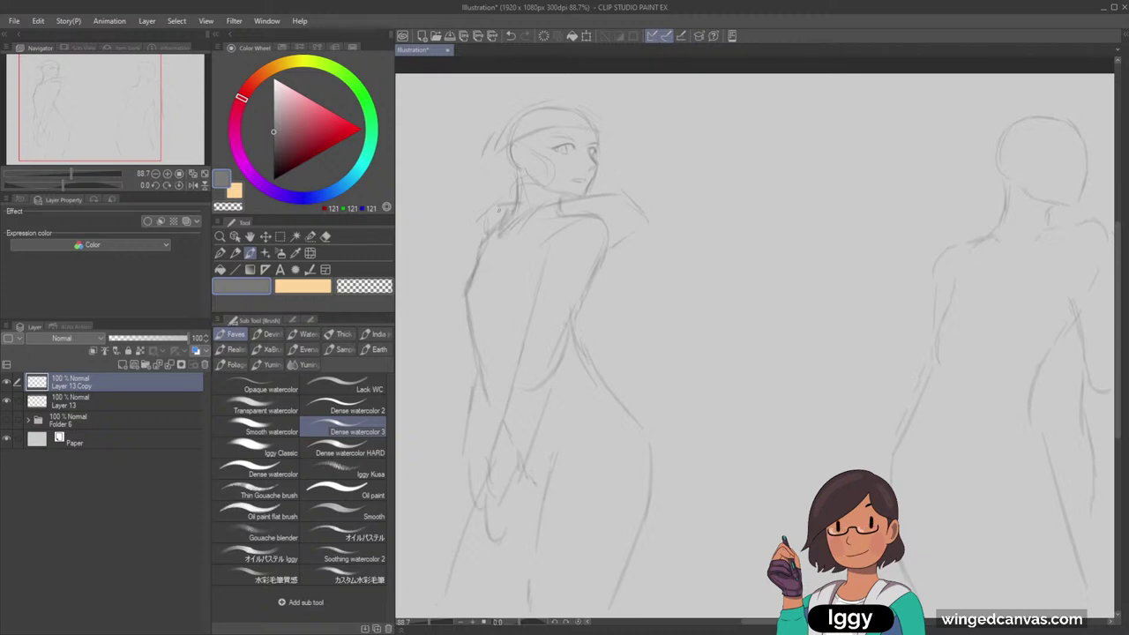
{"action": "mouse_move", "coordinate": [500, 204]}
{"action": "left_mouse_down"}
{"action": "mouse_move", "coordinate": [488, 216]}
{"action": "mouse_move", "coordinate": [500, 232]}
{"action": "left_mouse_up"}
{"action": "left_click_drag", "start_coordinate": [514, 205], "coordinate": [503, 219]}
Sketch flowing hair behind the second figure's head, soften it with the Soft eraser, and redraw strands with Dense watercolor 3
{"action": "mouse_move", "coordinate": [508, 157]}
{"action": "left_mouse_down"}
{"action": "mouse_move", "coordinate": [446, 208]}
{"action": "mouse_move", "coordinate": [472, 199]}
{"action": "mouse_move", "coordinate": [441, 215]}
{"action": "left_mouse_up"}
{"action": "left_click_drag", "start_coordinate": [460, 168], "coordinate": [471, 166]}
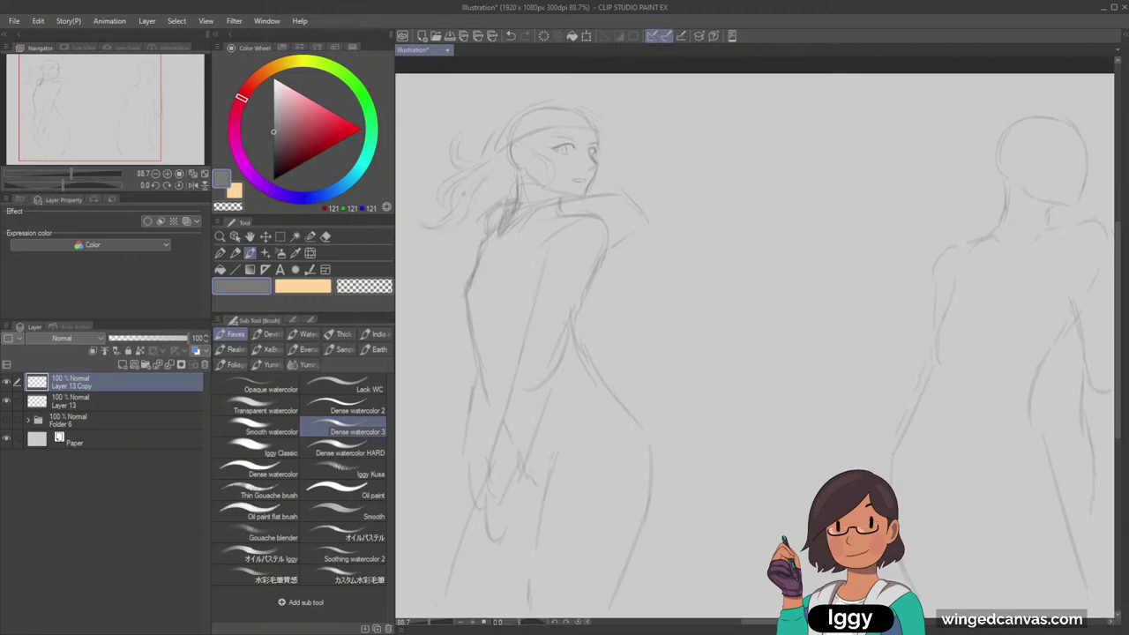
{"action": "left_click", "coordinate": [326, 237]}
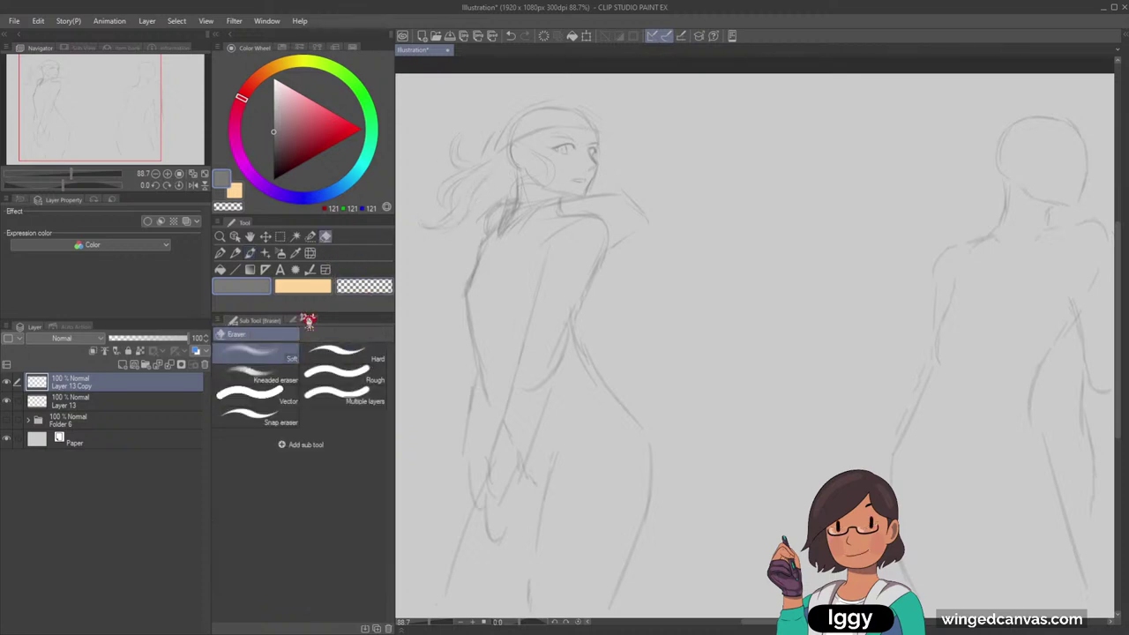
{"action": "left_click_drag", "start_coordinate": [139, 145], "coordinate": [125, 137]}
{"action": "mouse_move", "coordinate": [512, 202]}
{"action": "left_mouse_down"}
{"action": "mouse_move", "coordinate": [502, 233]}
{"action": "mouse_move", "coordinate": [536, 217]}
{"action": "mouse_move", "coordinate": [502, 241]}
{"action": "left_mouse_up"}
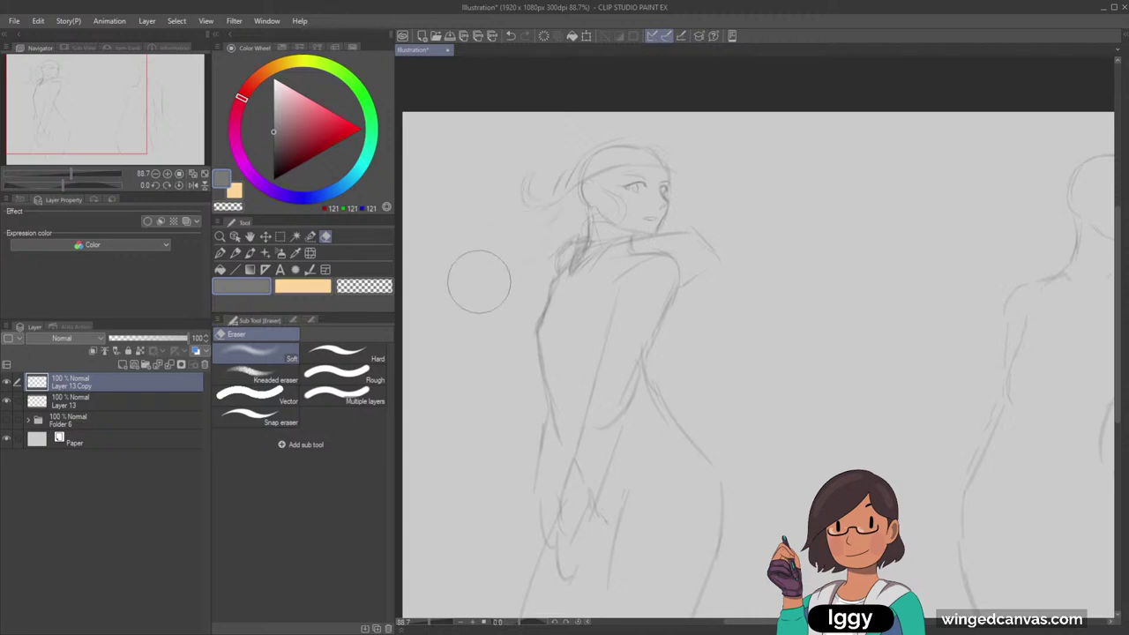
{"action": "left_click", "coordinate": [251, 253]}
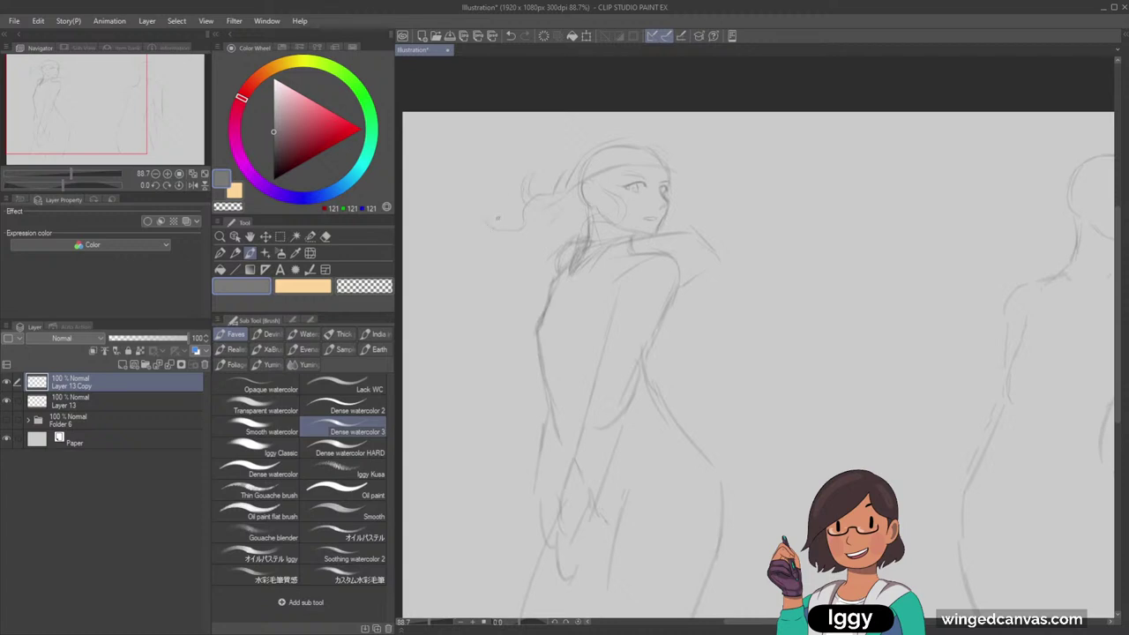
{"action": "left_click_drag", "start_coordinate": [496, 217], "coordinate": [530, 232]}
{"action": "key", "text": "ctrl+z"}
{"action": "mouse_move", "coordinate": [503, 266]}
{"action": "left_mouse_down"}
{"action": "mouse_move", "coordinate": [519, 243]}
{"action": "mouse_move", "coordinate": [511, 282]}
{"action": "left_mouse_up"}
{"action": "left_click_drag", "start_coordinate": [546, 290], "coordinate": [535, 319]}
Sketch the second figure's front waist contour and a curved line across the hips
{"action": "scroll", "coordinate": [710, 236], "scroll_direction": "down", "scroll_amount": 5}
{"action": "scroll", "coordinate": [710, 237], "scroll_direction": "up", "scroll_amount": 3}
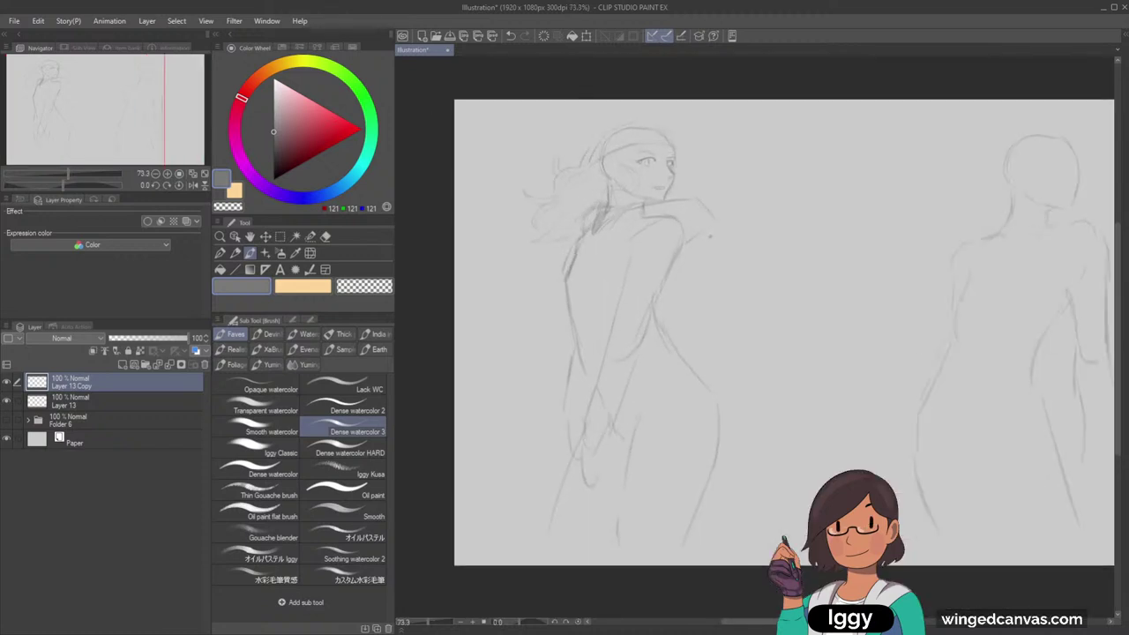
{"action": "left_click_drag", "start_coordinate": [663, 287], "coordinate": [678, 329]}
{"action": "left_click_drag", "start_coordinate": [136, 133], "coordinate": [136, 139]}
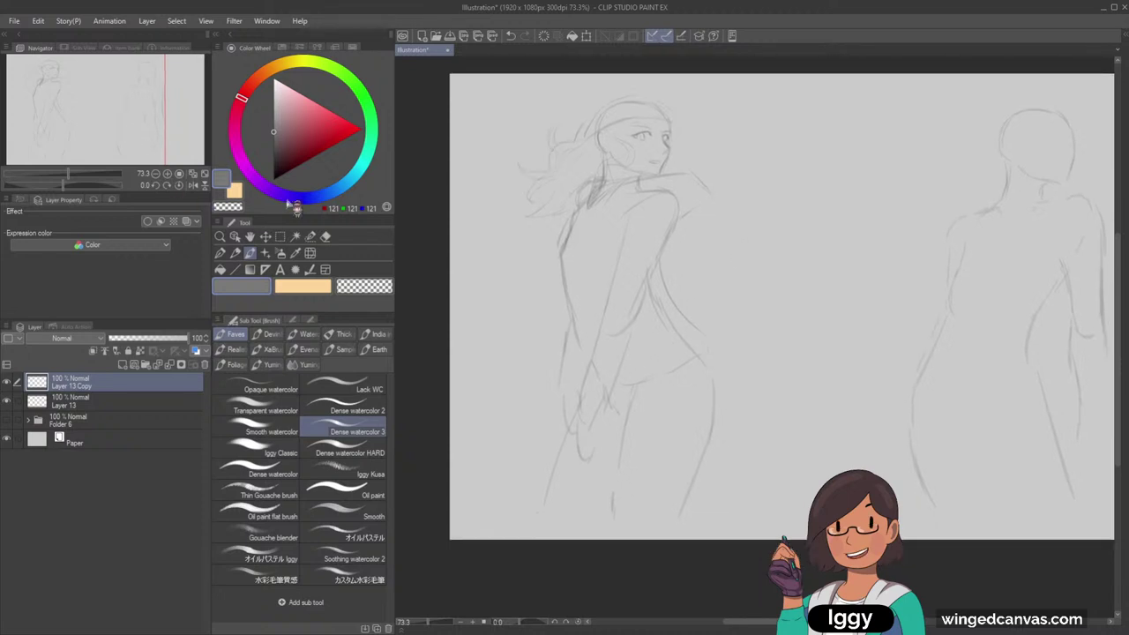
Reshape the second figure's hips and thighs upward using Liquify with an enlarged brush, undoing the first push near the shoulder
{"action": "left_click", "coordinate": [311, 253]}
{"action": "mouse_move", "coordinate": [640, 182]}
{"action": "left_mouse_down"}
{"action": "mouse_move", "coordinate": [635, 173]}
{"action": "mouse_move", "coordinate": [647, 216]}
{"action": "mouse_move", "coordinate": [645, 186]}
{"action": "mouse_move", "coordinate": [667, 189]}
{"action": "left_mouse_up"}
{"action": "key", "text": "ctrl+z"}
{"action": "key", "text": "]"}
{"action": "key", "text": "]"}
{"action": "key", "text": "]"}
{"action": "key", "text": "]"}
{"action": "key", "text": "]"}
{"action": "key", "text": "]"}
{"action": "key", "text": "]"}
{"action": "key", "text": "]"}
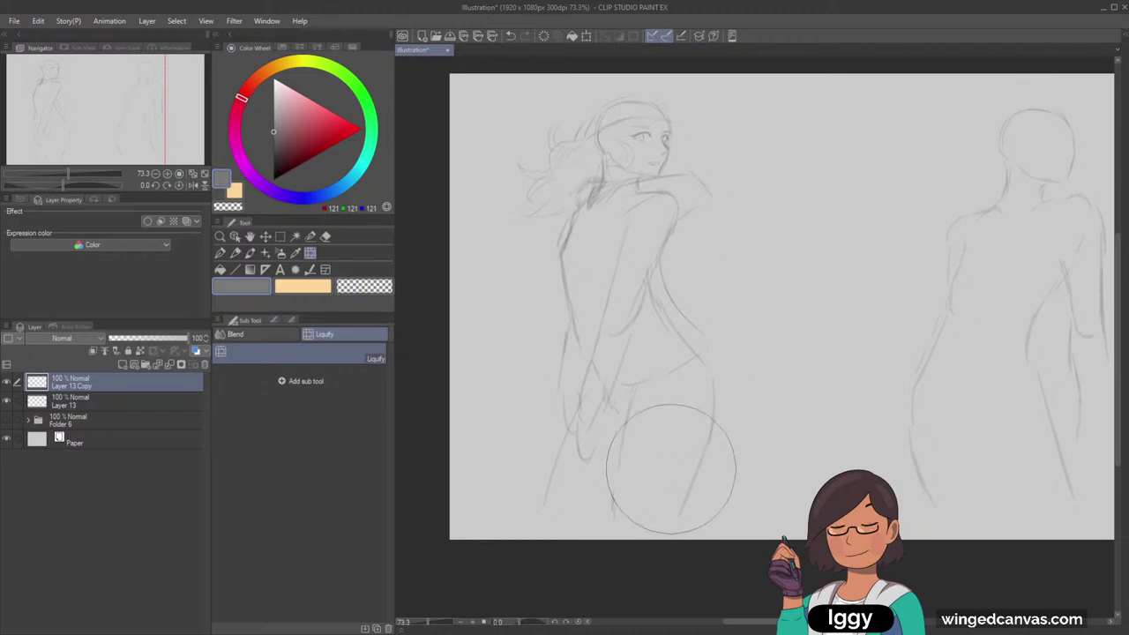
{"action": "mouse_move", "coordinate": [660, 500]}
{"action": "left_mouse_down"}
{"action": "mouse_move", "coordinate": [664, 481]}
{"action": "mouse_move", "coordinate": [651, 501]}
{"action": "mouse_move", "coordinate": [650, 480]}
{"action": "left_mouse_up"}
Strengthen the band line across the second figure's head and sketch a lock of hair beside the far side of the face
{"action": "left_click", "coordinate": [250, 252]}
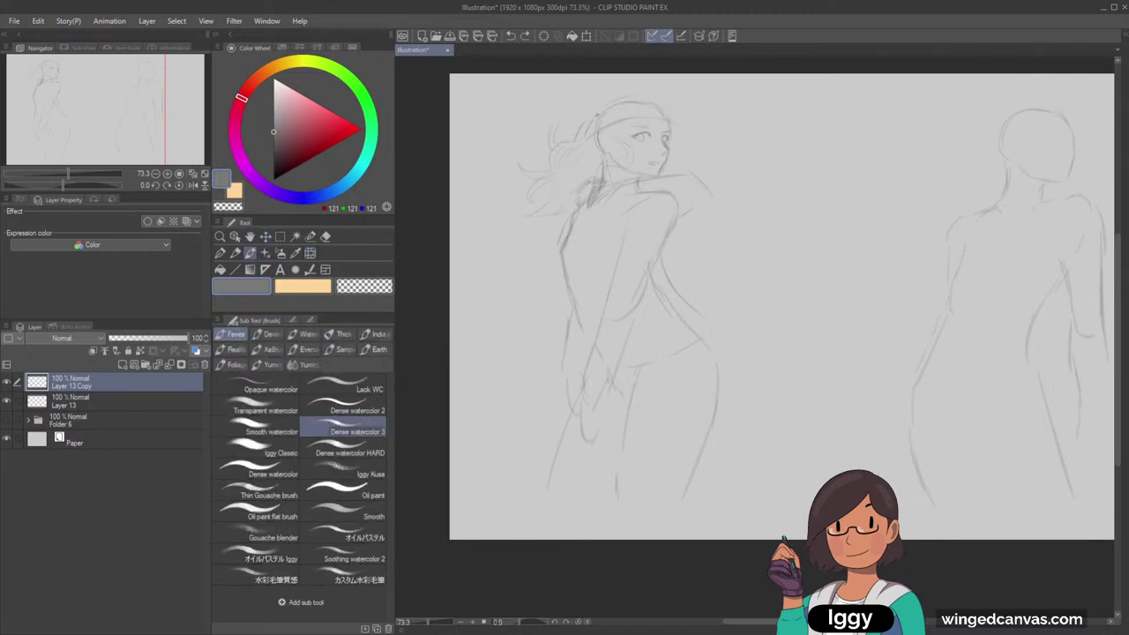
{"action": "left_click_drag", "start_coordinate": [665, 109], "coordinate": [672, 114]}
{"action": "left_click", "coordinate": [96, 101]}
{"action": "scroll", "coordinate": [621, 173], "scroll_direction": "up", "scroll_amount": 3}
{"action": "left_click_drag", "start_coordinate": [602, 198], "coordinate": [608, 241]}
{"action": "key", "text": "ctrl+z"}
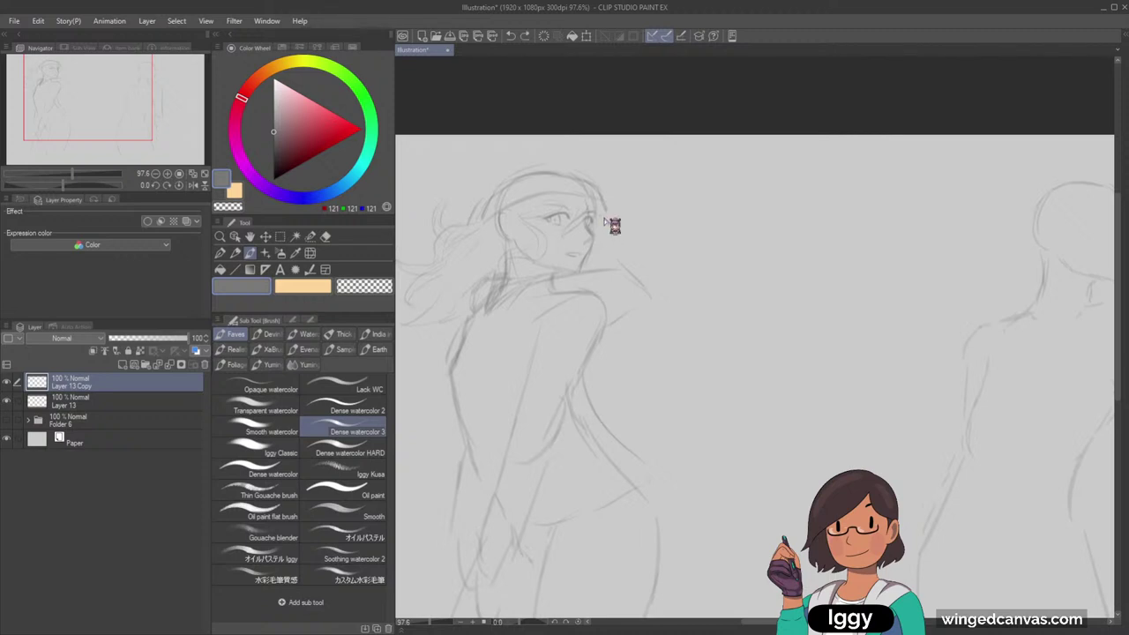
{"action": "left_click_drag", "start_coordinate": [602, 198], "coordinate": [606, 246]}
Sketch the curved crown of a cap above the second figure's head and an oval ornament at its near side
{"action": "left_click_drag", "start_coordinate": [597, 169], "coordinate": [499, 152]}
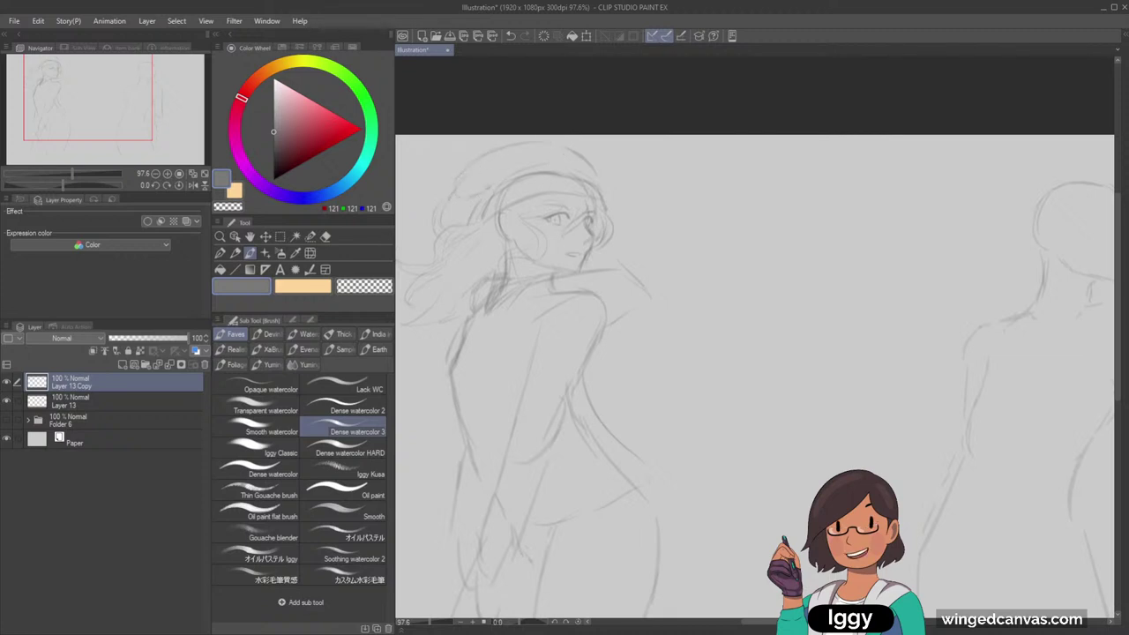
{"action": "mouse_move", "coordinate": [493, 202]}
{"action": "left_mouse_down"}
{"action": "mouse_move", "coordinate": [519, 181]}
{"action": "mouse_move", "coordinate": [508, 199]}
{"action": "left_mouse_up"}
{"action": "left_click_drag", "start_coordinate": [453, 181], "coordinate": [500, 156]}
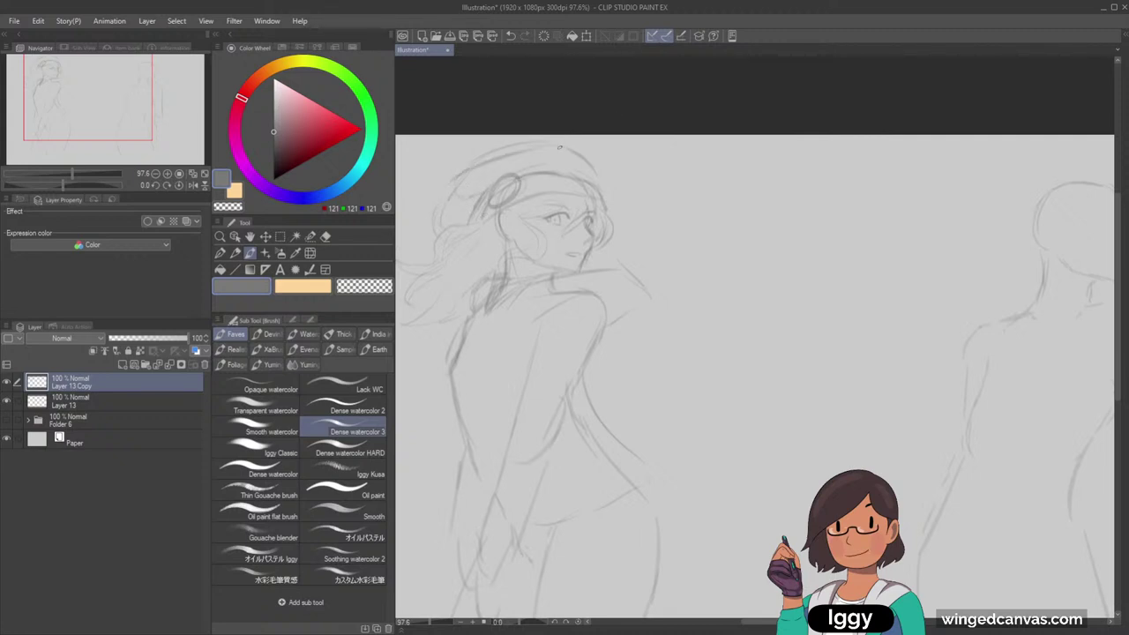
Move the second figure's layer slightly down and toward the canvas's left edge
{"action": "scroll", "coordinate": [789, 78], "scroll_direction": "down", "scroll_amount": 5}
{"action": "scroll", "coordinate": [789, 78], "scroll_direction": "up", "scroll_amount": 1}
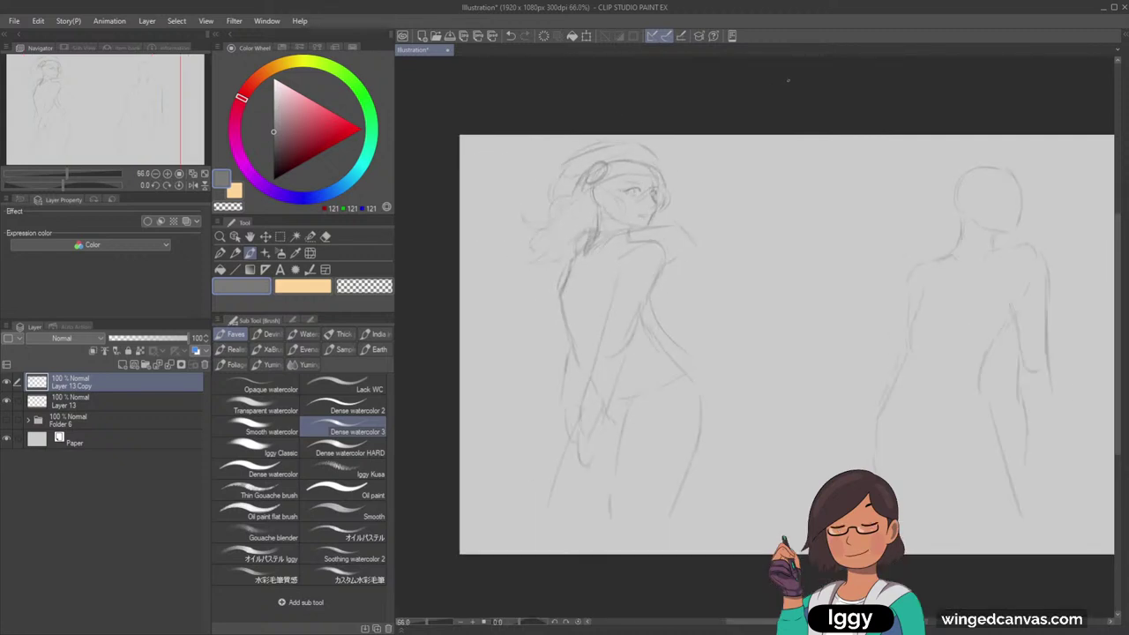
{"action": "left_click", "coordinate": [266, 238]}
{"action": "left_click_drag", "start_coordinate": [674, 340], "coordinate": [659, 352]}
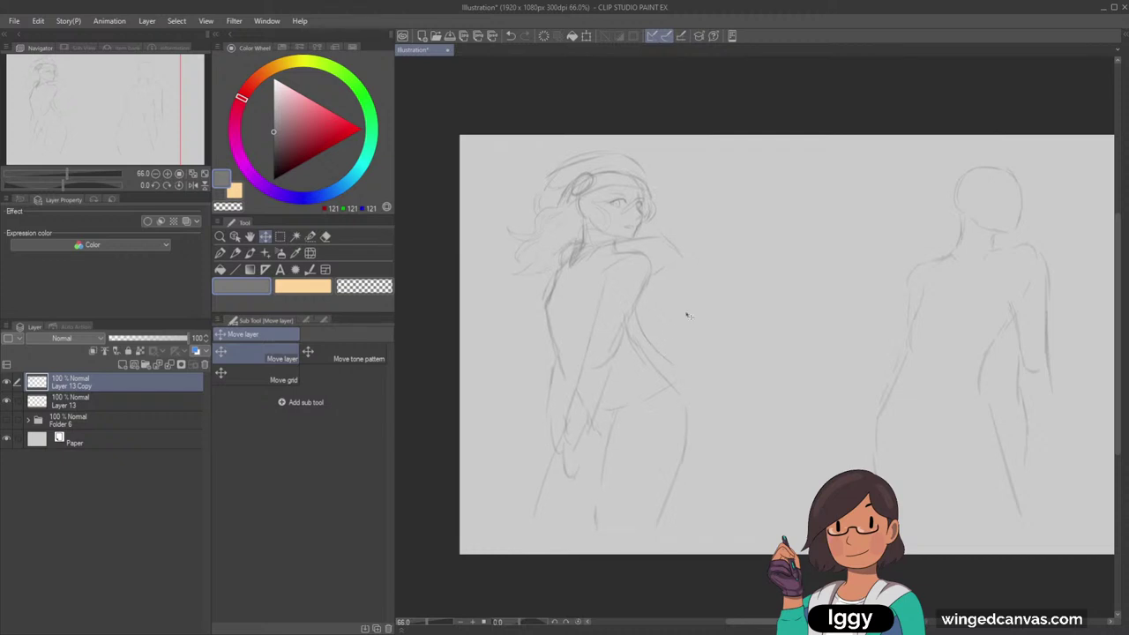
Sketch two long curled feelers extending from the front of the second figure's cap with Dense watercolor 3
{"action": "scroll", "coordinate": [693, 296], "scroll_direction": "up", "scroll_amount": 2}
{"action": "key", "text": "b"}
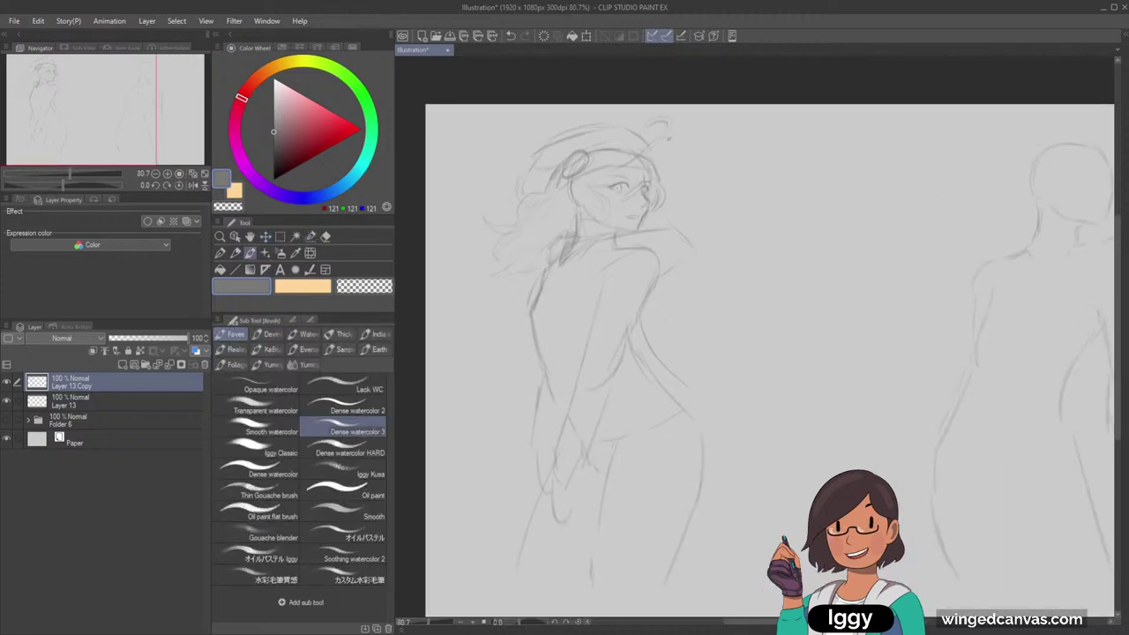
{"action": "left_click_drag", "start_coordinate": [668, 132], "coordinate": [724, 152]}
{"action": "left_click_drag", "start_coordinate": [668, 174], "coordinate": [720, 152]}
{"action": "scroll", "coordinate": [775, 122], "scroll_direction": "down", "scroll_amount": 1}
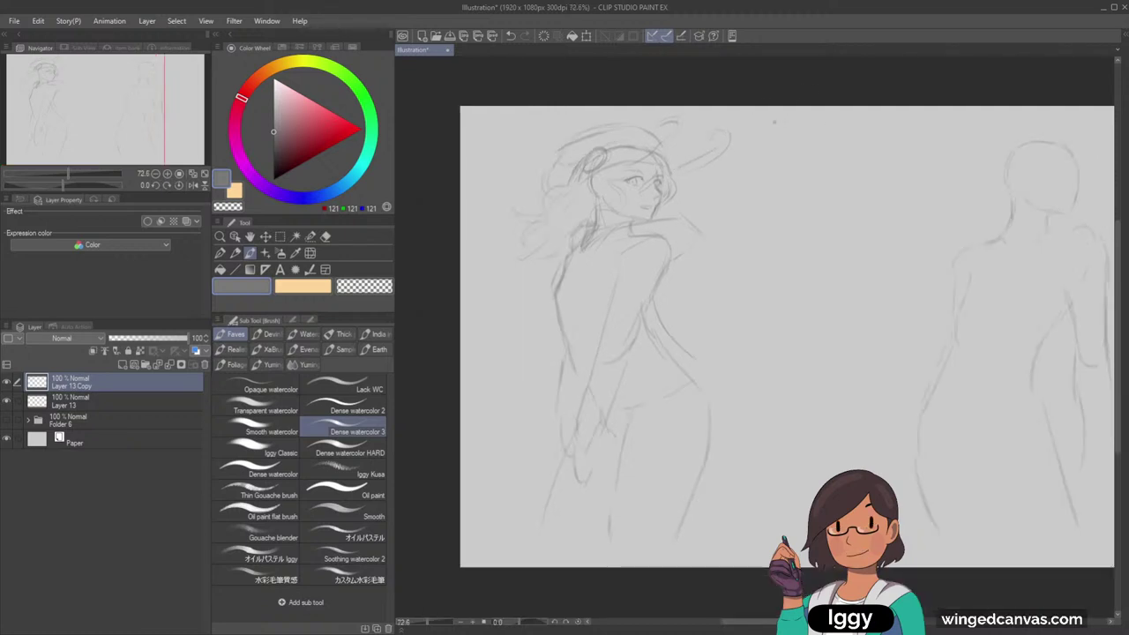
{"action": "scroll", "coordinate": [775, 121], "scroll_direction": "up", "scroll_amount": 1}
{"action": "scroll", "coordinate": [775, 123], "scroll_direction": "up", "scroll_amount": 2}
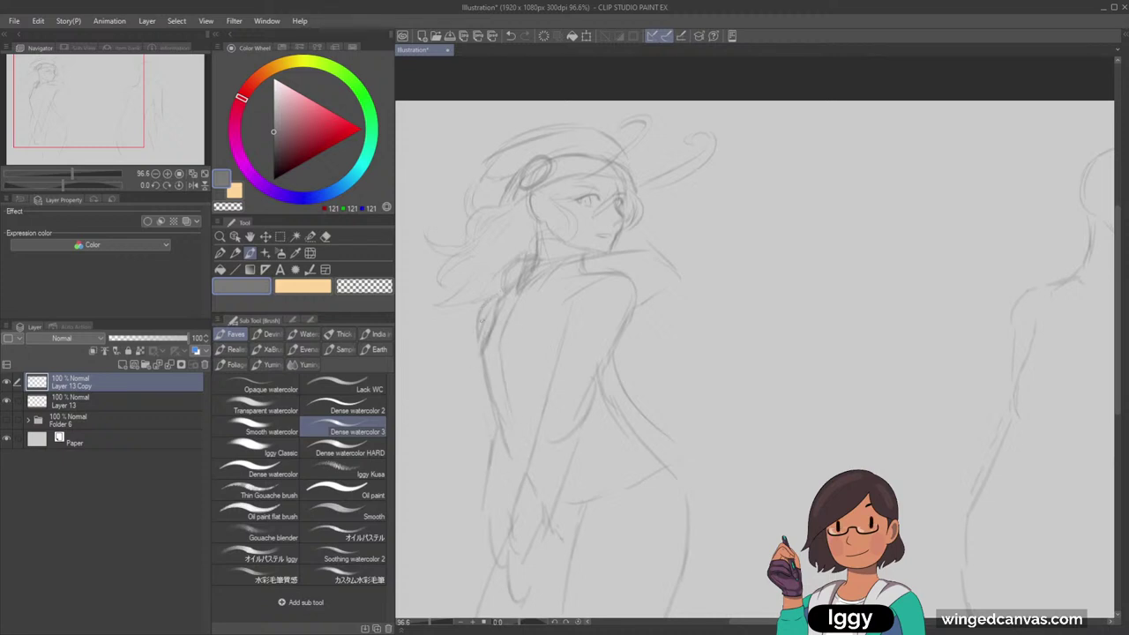
Duplicate Layer 13 Copy beneath the original and hide the original layer
{"action": "scroll", "coordinate": [484, 309], "scroll_direction": "down", "scroll_amount": 3}
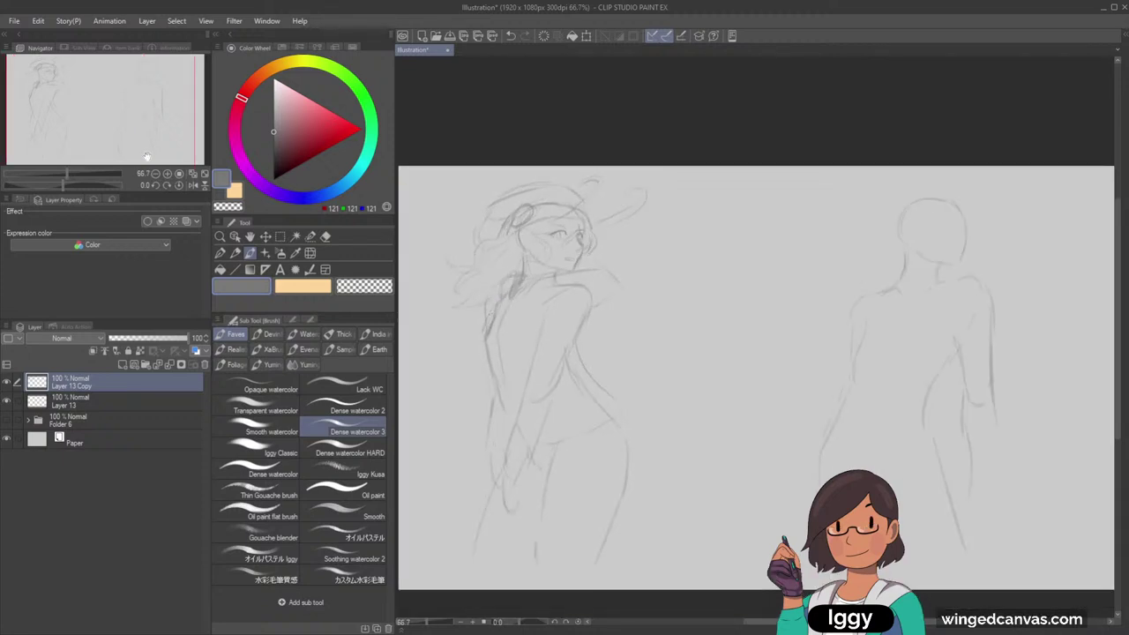
{"action": "left_click_drag", "start_coordinate": [148, 157], "coordinate": [140, 167]}
{"action": "scroll", "coordinate": [667, 356], "scroll_direction": "up", "scroll_amount": 2}
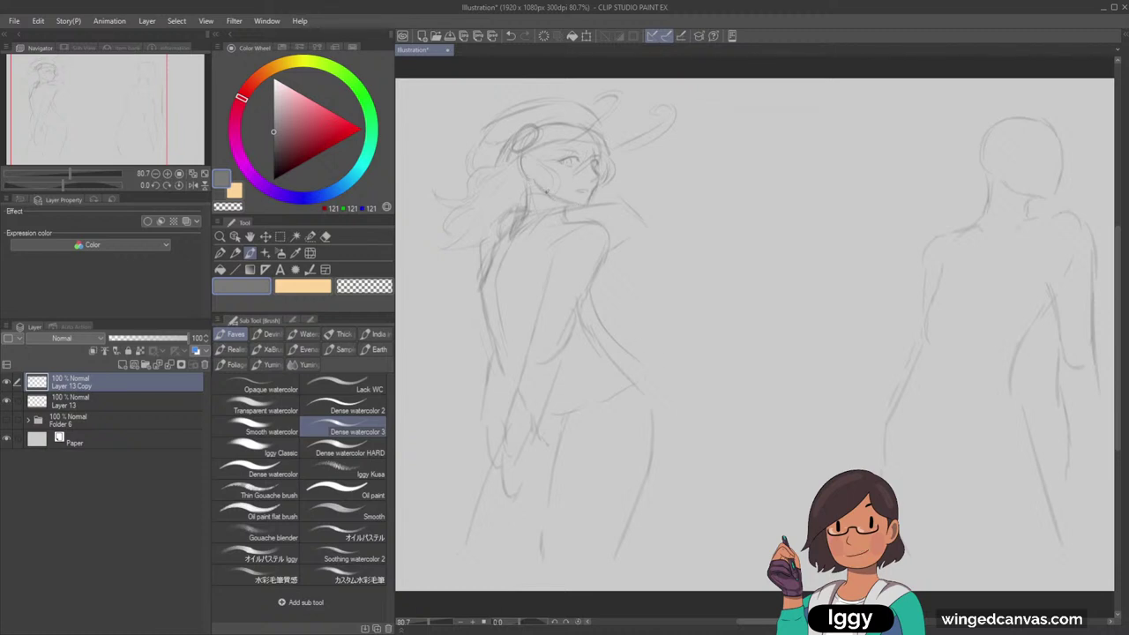
{"action": "scroll", "coordinate": [728, 109], "scroll_direction": "down", "scroll_amount": 3}
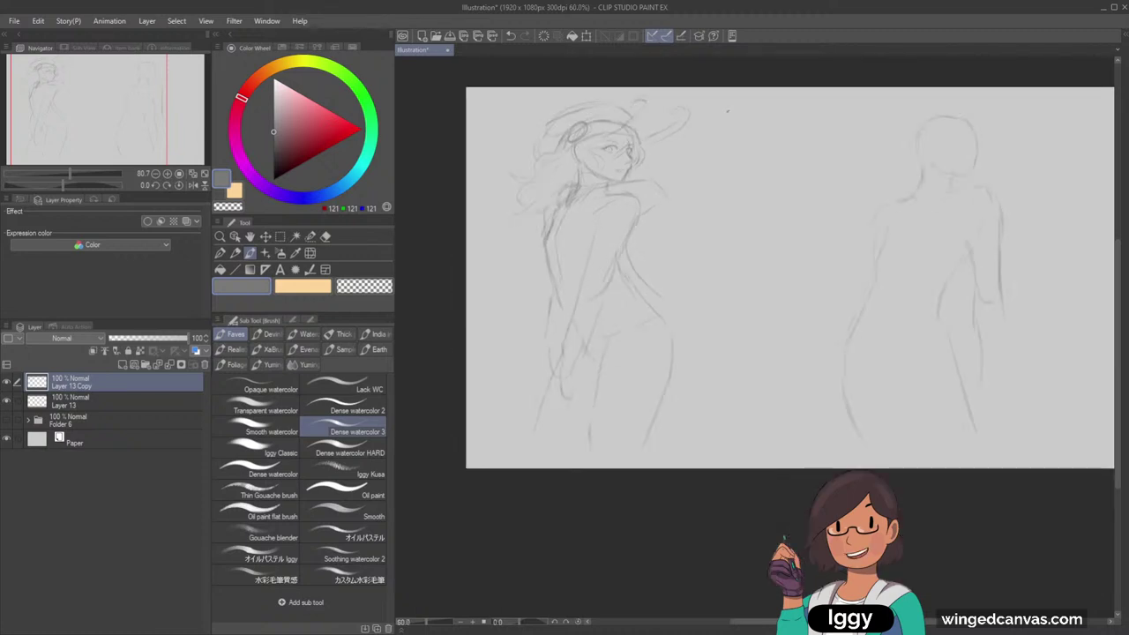
{"action": "scroll", "coordinate": [729, 110], "scroll_direction": "up", "scroll_amount": 3}
{"action": "scroll", "coordinate": [729, 110], "scroll_direction": "up", "scroll_amount": 1}
{"action": "key", "text": "e"}
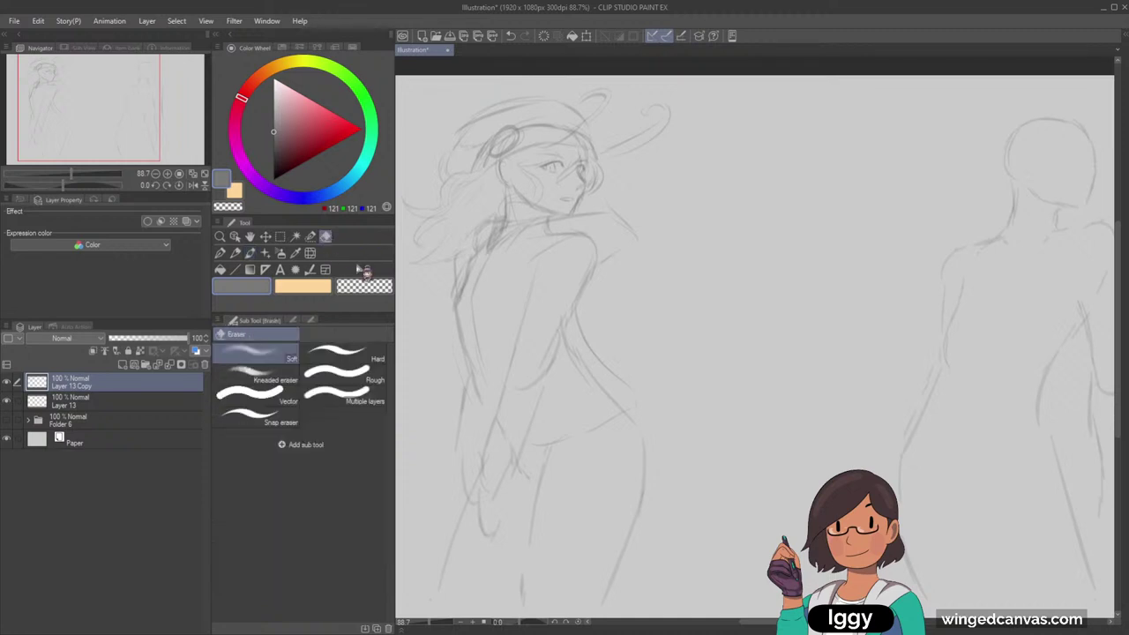
{"action": "left_click_drag", "start_coordinate": [84, 386], "coordinate": [62, 397]}
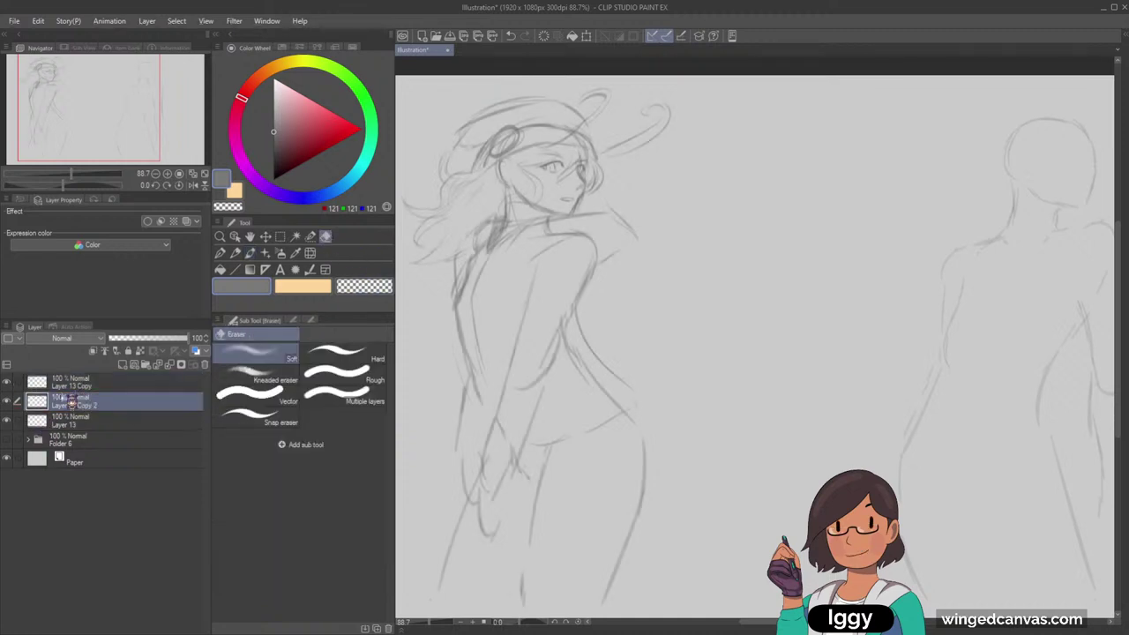
{"action": "left_click", "coordinate": [7, 382]}
Erase the second figure's facial features, jaw and front of the neck on Layer 13 Copy 2 with the Soft eraser
{"action": "scroll", "coordinate": [501, 267], "scroll_direction": "up", "scroll_amount": 1}
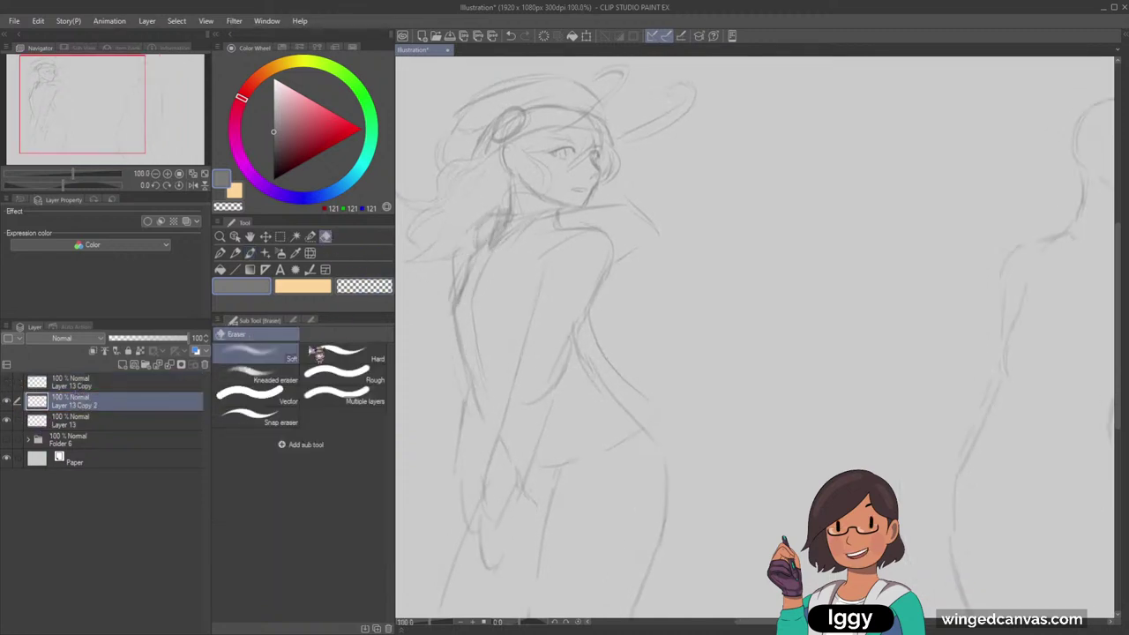
{"action": "mouse_move", "coordinate": [549, 182]}
{"action": "left_mouse_down"}
{"action": "mouse_move", "coordinate": [574, 164]}
{"action": "mouse_move", "coordinate": [575, 177]}
{"action": "mouse_move", "coordinate": [539, 207]}
{"action": "mouse_move", "coordinate": [572, 173]}
{"action": "mouse_move", "coordinate": [539, 167]}
{"action": "mouse_move", "coordinate": [517, 184]}
{"action": "left_mouse_up"}
{"action": "key", "text": "b"}
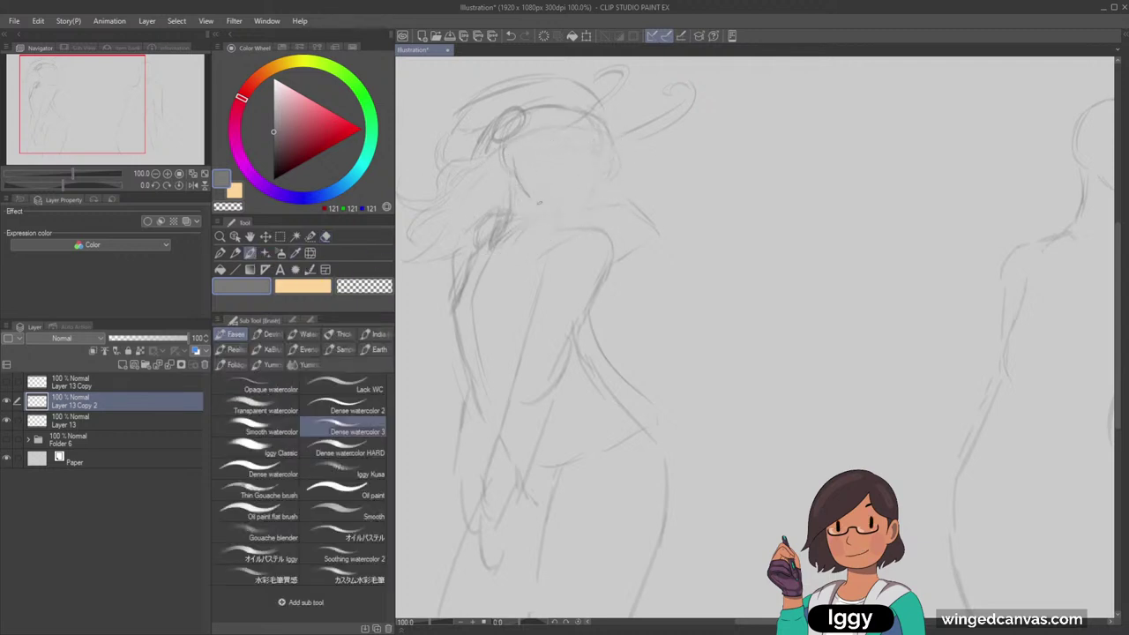
Redraw the second figure's face outline with a curved near cheek and a long far-side line, undoing the unsuccessful strokes
{"action": "left_click_drag", "start_coordinate": [587, 168], "coordinate": [578, 196]}
{"action": "key", "text": "ctrl+z"}
{"action": "mouse_move", "coordinate": [493, 146]}
{"action": "left_mouse_down"}
{"action": "mouse_move", "coordinate": [496, 191]}
{"action": "mouse_move", "coordinate": [522, 181]}
{"action": "mouse_move", "coordinate": [525, 193]}
{"action": "left_mouse_up"}
{"action": "key", "text": "ctrl+z"}
{"action": "left_click_drag", "start_coordinate": [582, 133], "coordinate": [574, 196]}
{"action": "key", "text": "ctrl+z"}
{"action": "left_click_drag", "start_coordinate": [581, 133], "coordinate": [572, 203]}
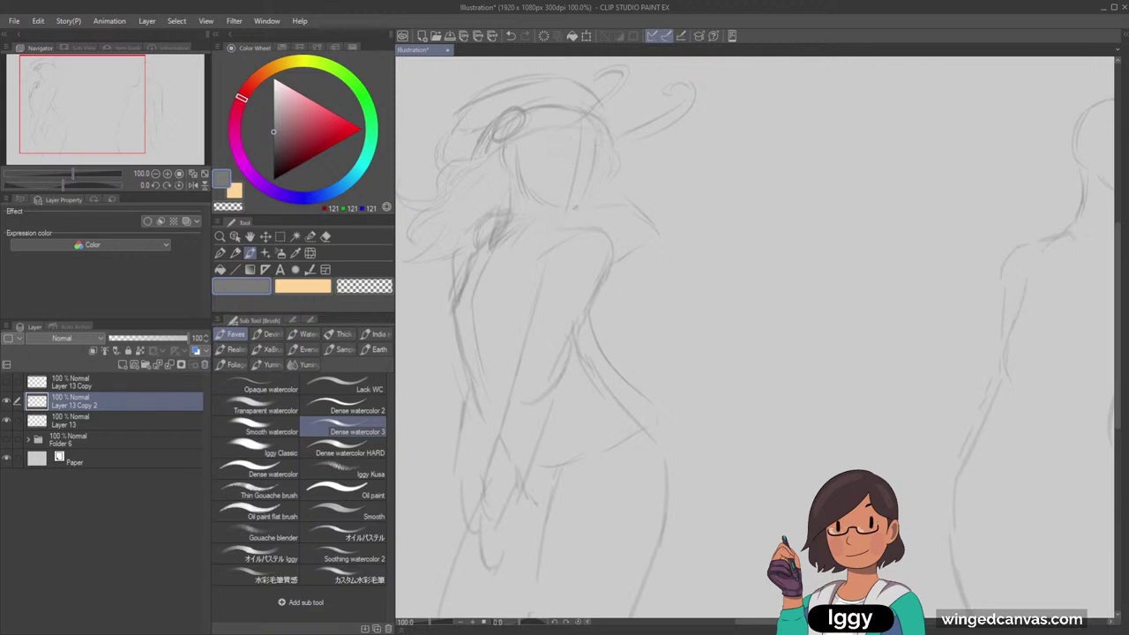
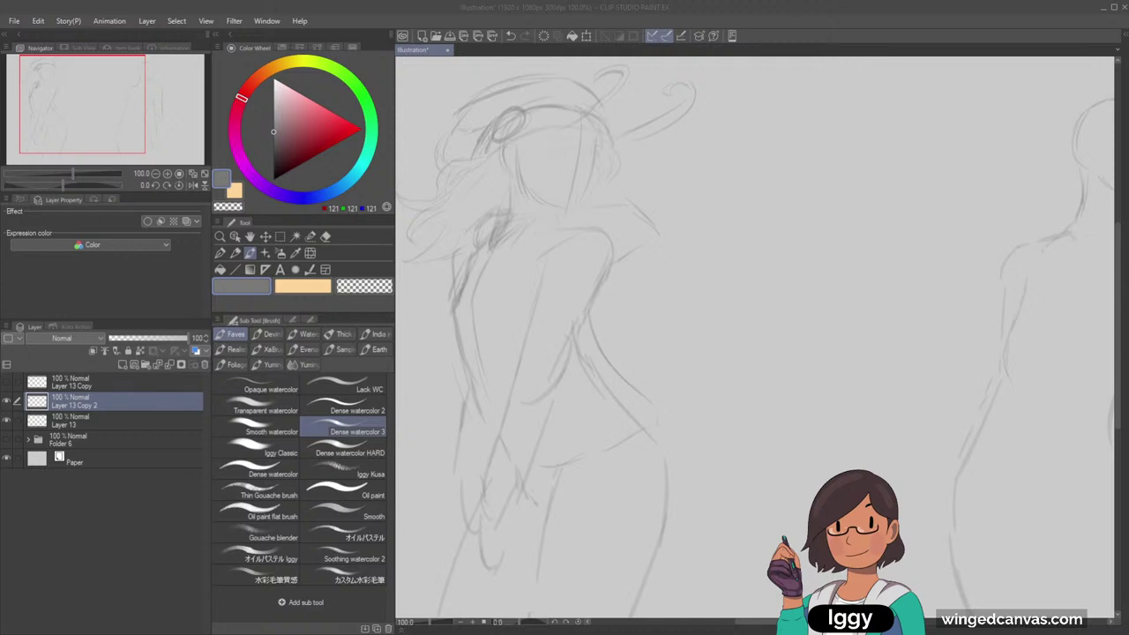
Sketch small nose and mouth marks along the far side of the second figure's face
{"action": "left_click", "coordinate": [593, 167]}
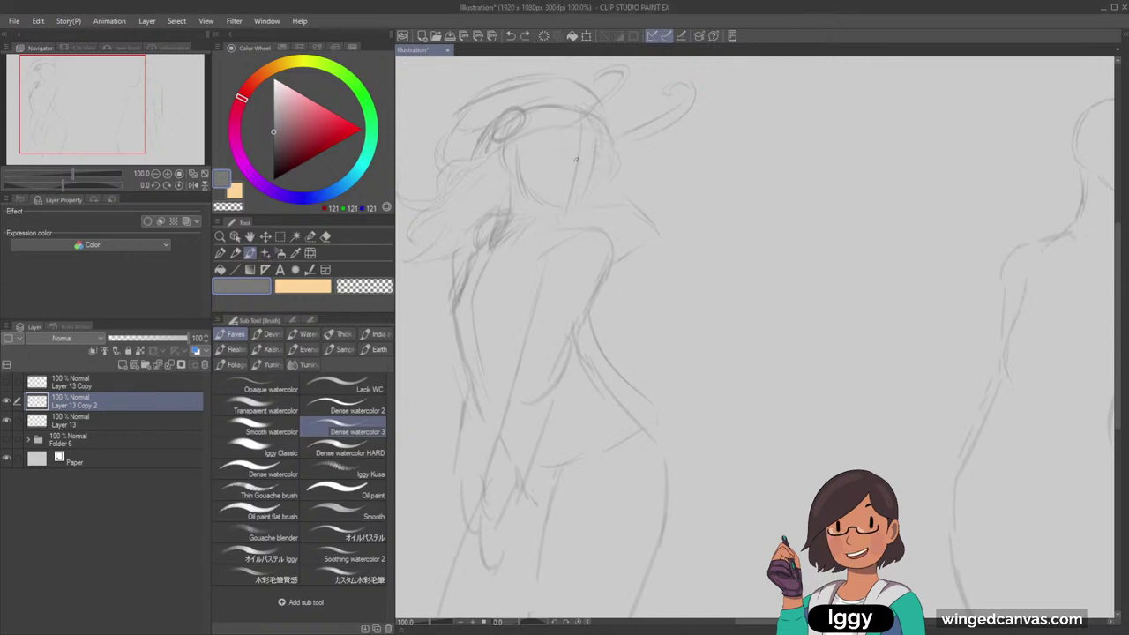
{"action": "left_click", "coordinate": [577, 160]}
{"action": "scroll", "coordinate": [577, 160], "scroll_direction": "down", "scroll_amount": 3}
{"action": "scroll", "coordinate": [607, 115], "scroll_direction": "up", "scroll_amount": 2}
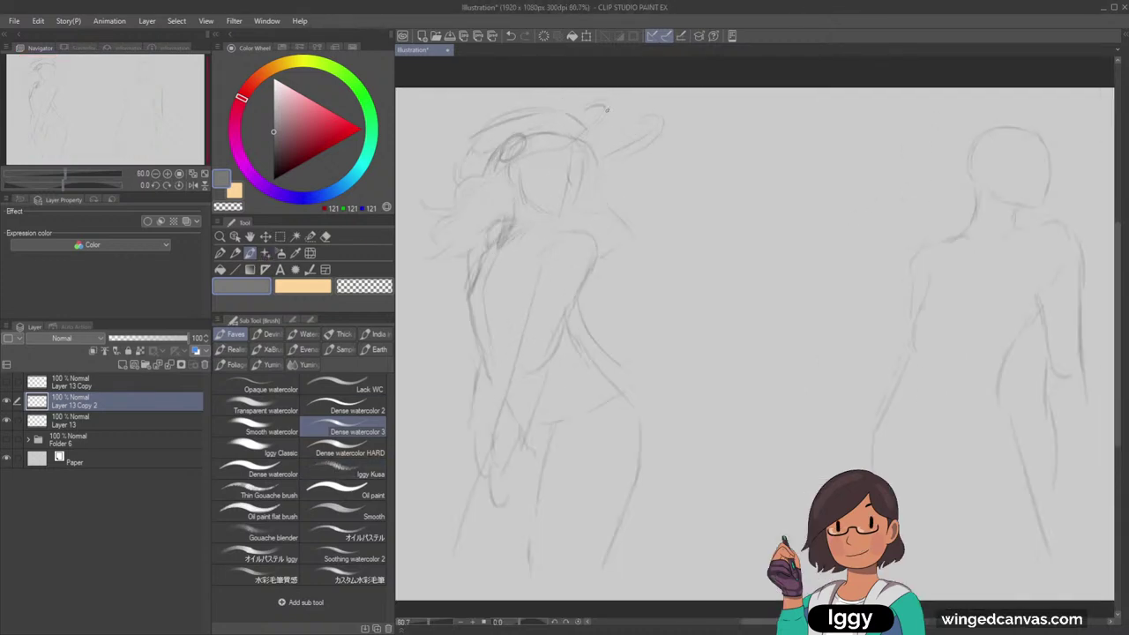
{"action": "scroll", "coordinate": [607, 109], "scroll_direction": "up", "scroll_amount": 1}
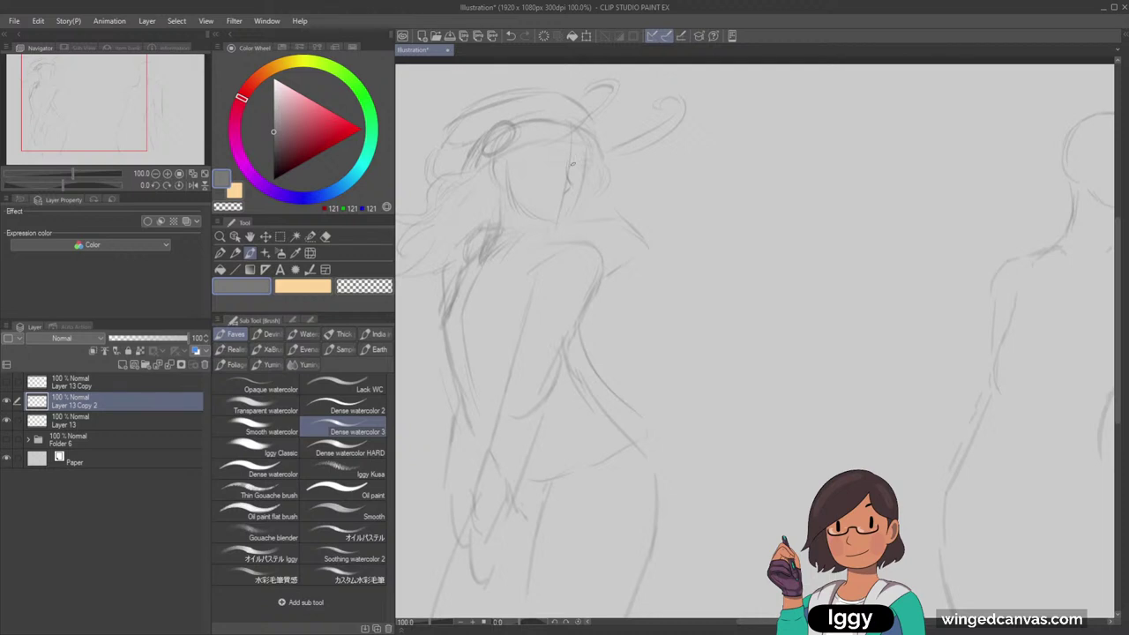
Fade out the curled feelers with the Soft eraser and redraw the second figure's neckline above the shoulder
{"action": "left_click", "coordinate": [327, 237]}
{"action": "mouse_move", "coordinate": [590, 107]}
{"action": "left_mouse_down"}
{"action": "mouse_move", "coordinate": [616, 82]}
{"action": "mouse_move", "coordinate": [644, 80]}
{"action": "mouse_move", "coordinate": [668, 116]}
{"action": "left_mouse_up"}
{"action": "key", "text": "b"}
{"action": "left_click_drag", "start_coordinate": [545, 220], "coordinate": [600, 243]}
{"action": "key", "text": "ctrl+0"}
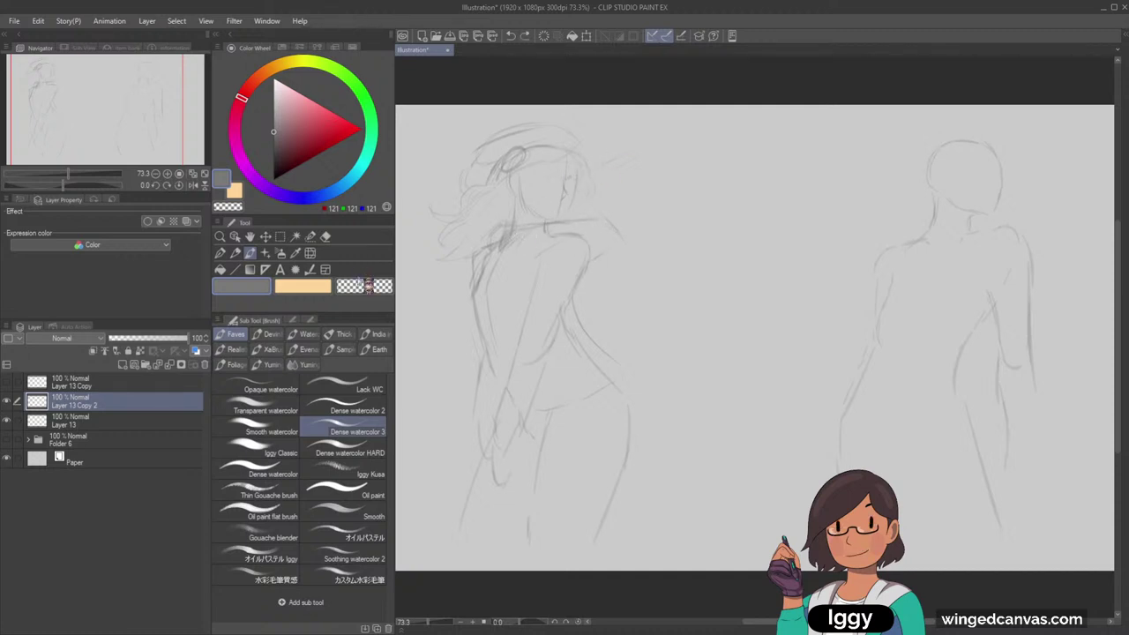
Erase the angular end of the second figure's far shoulder with the transparent colour and redraw it rounded, undoing stray strokes
{"action": "key", "text": "c"}
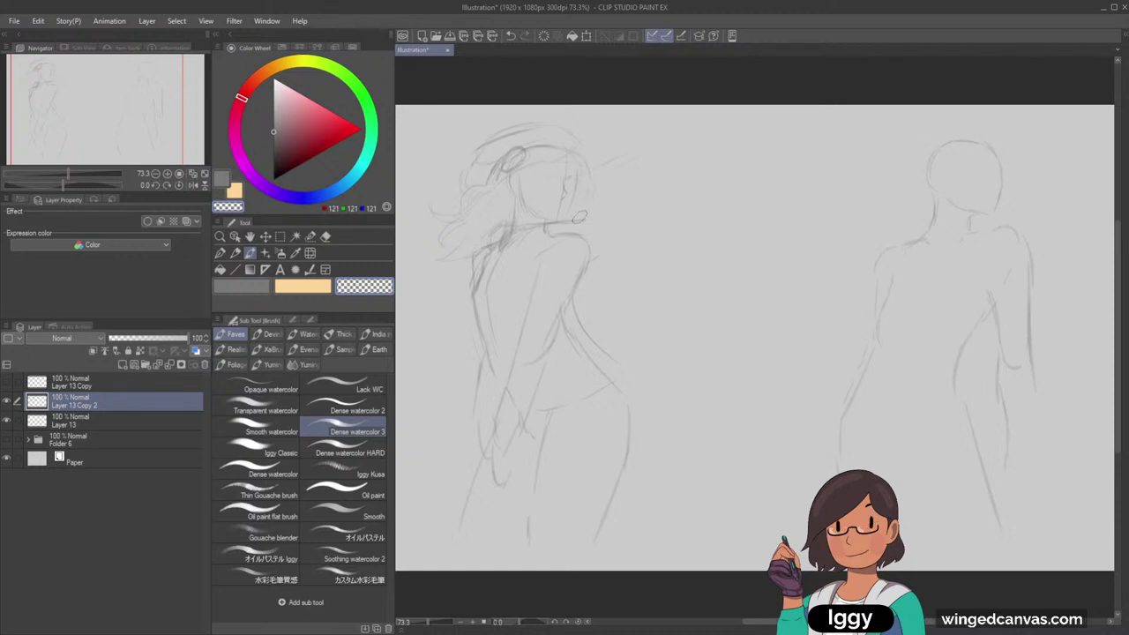
{"action": "mouse_move", "coordinate": [505, 238]}
{"action": "left_mouse_down"}
{"action": "mouse_move", "coordinate": [582, 224]}
{"action": "mouse_move", "coordinate": [573, 217]}
{"action": "mouse_move", "coordinate": [606, 229]}
{"action": "mouse_move", "coordinate": [591, 217]}
{"action": "mouse_move", "coordinate": [563, 221]}
{"action": "left_mouse_up"}
{"action": "key", "text": "c"}
{"action": "key", "text": "ctrl+z"}
{"action": "key", "text": "ctrl+z"}
{"action": "key", "text": "ctrl+z"}
{"action": "key", "text": "ctrl+z"}
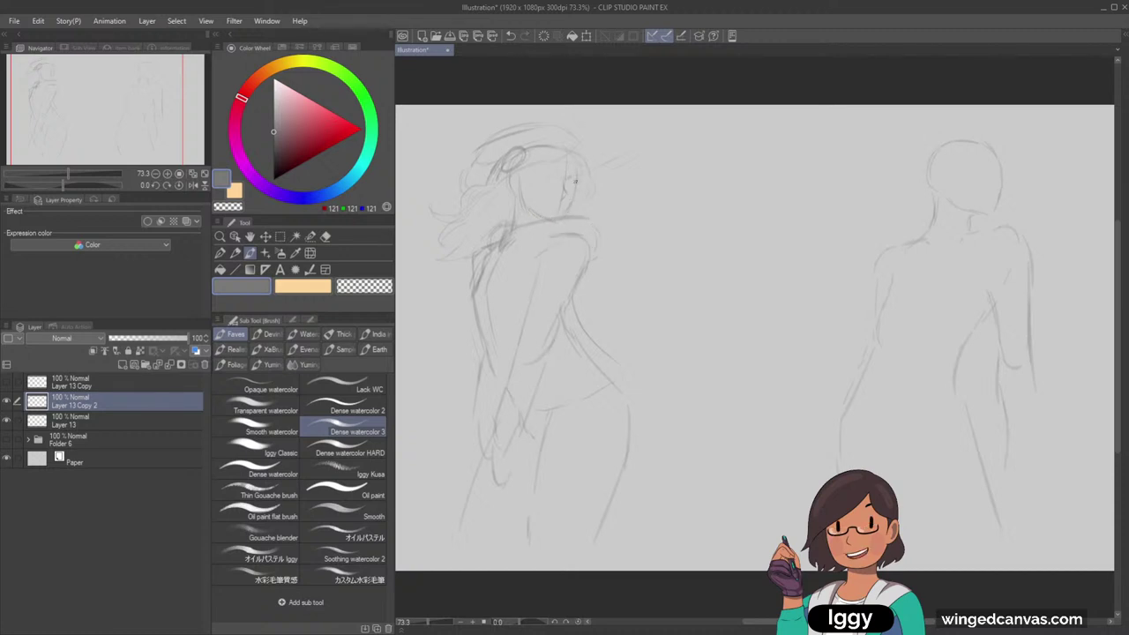
Draw the second figure's eyes, near brow and small mouth and tidy the nose line, undoing unsuccessful strokes
{"action": "scroll", "coordinate": [575, 181], "scroll_direction": "up", "scroll_amount": 3}
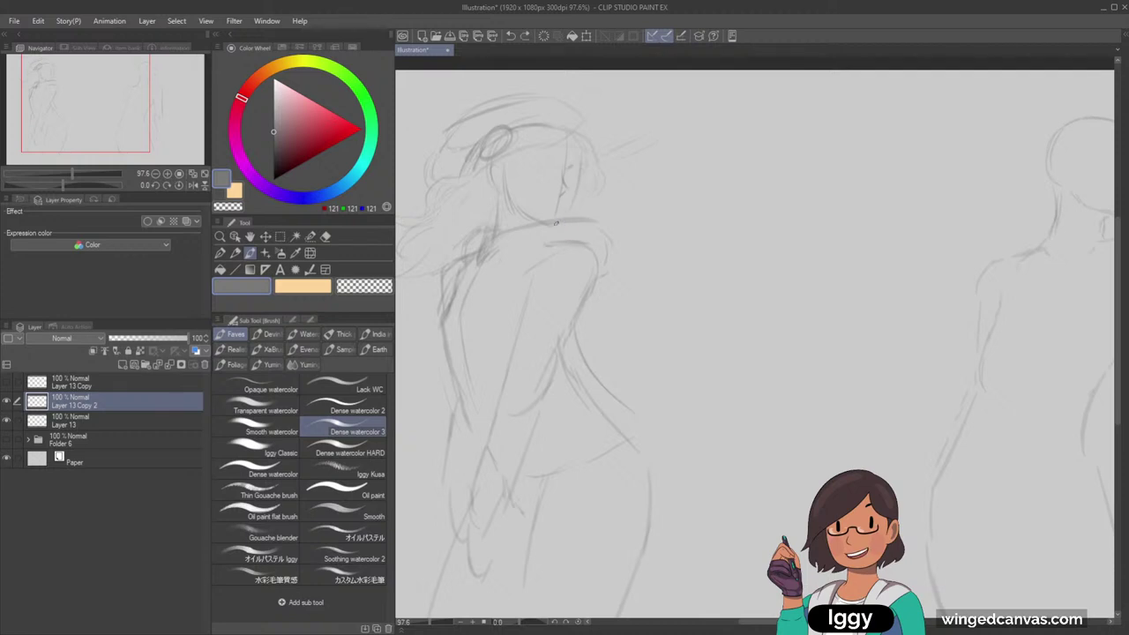
{"action": "key", "text": "c"}
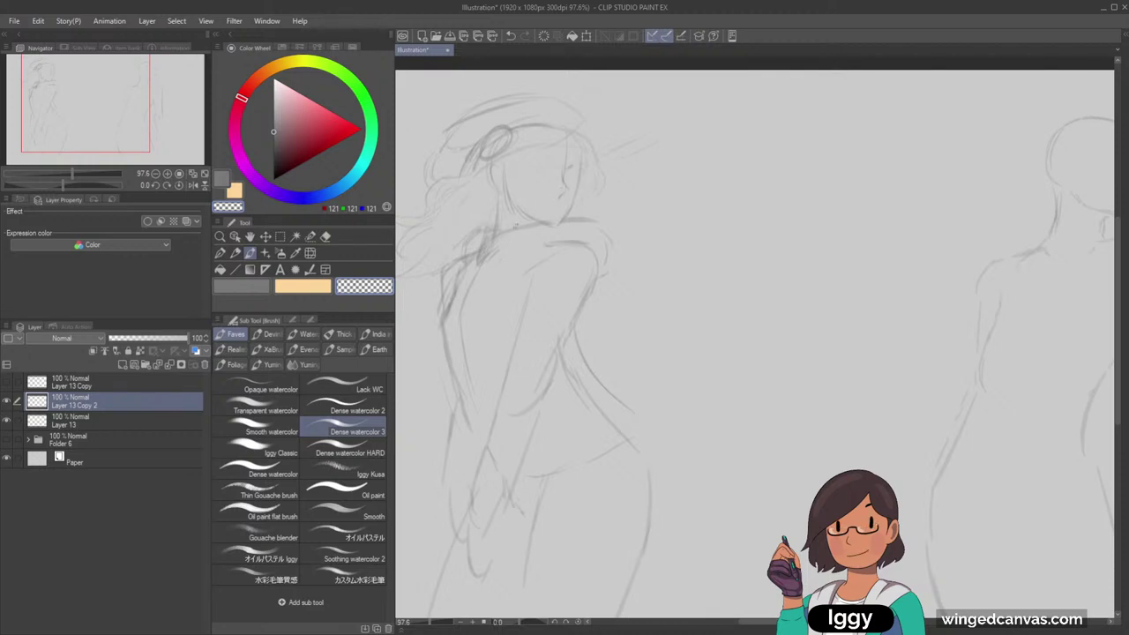
{"action": "key", "text": "c"}
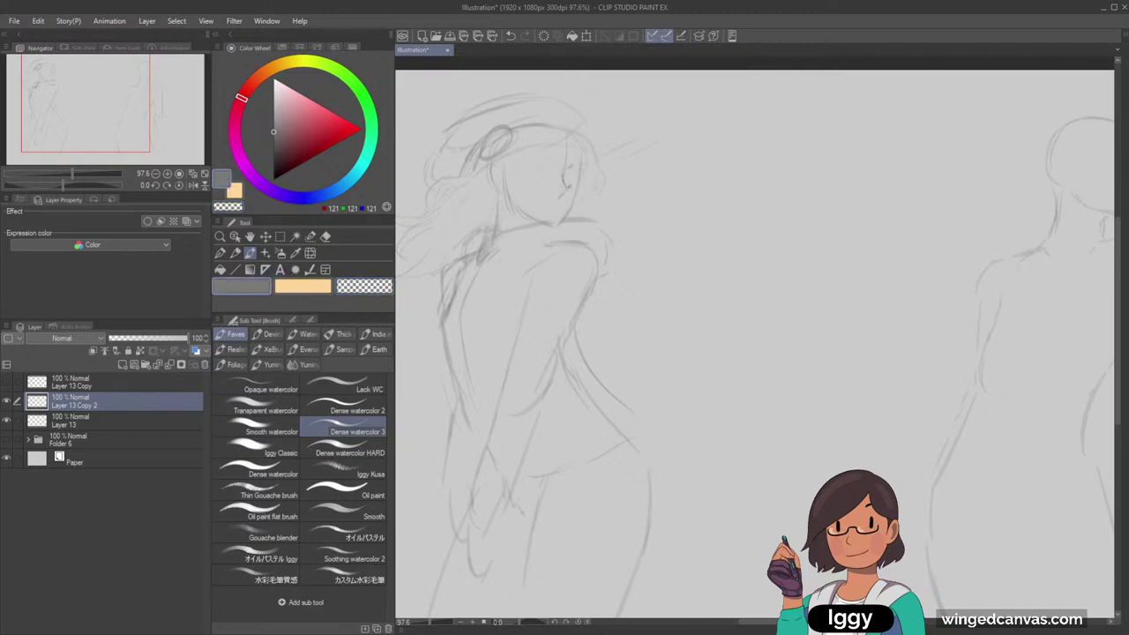
{"action": "scroll", "coordinate": [574, 182], "scroll_direction": "up", "scroll_amount": 2}
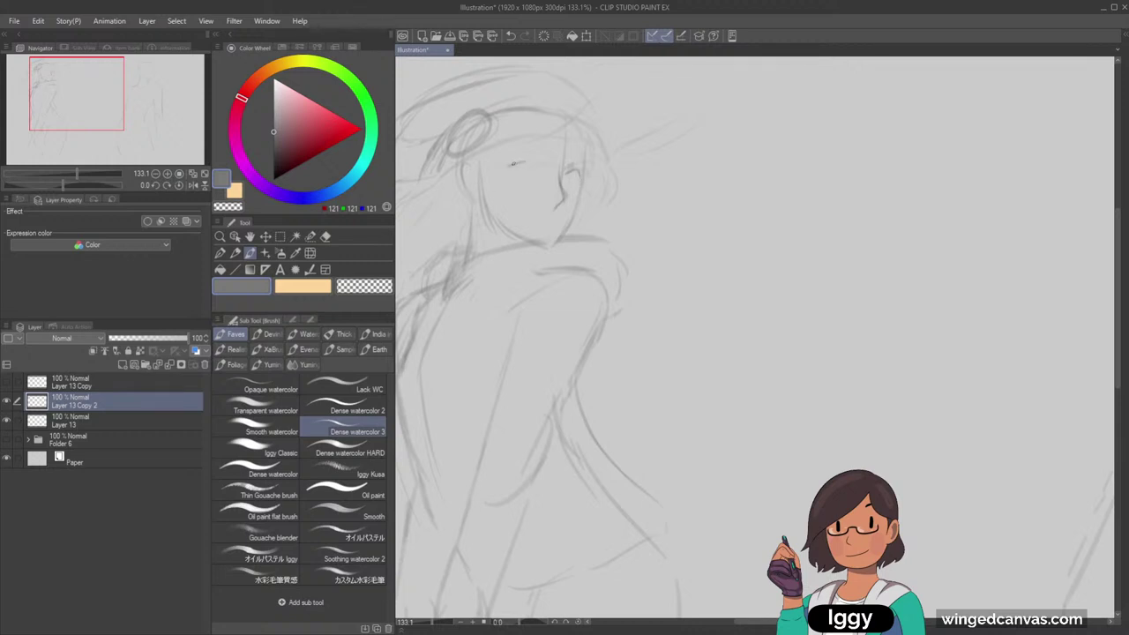
{"action": "left_click_drag", "start_coordinate": [509, 164], "coordinate": [528, 160]}
{"action": "left_click_drag", "start_coordinate": [533, 220], "coordinate": [550, 223]}
{"action": "key", "text": "ctrl+z"}
{"action": "key", "text": "ctrl+z"}
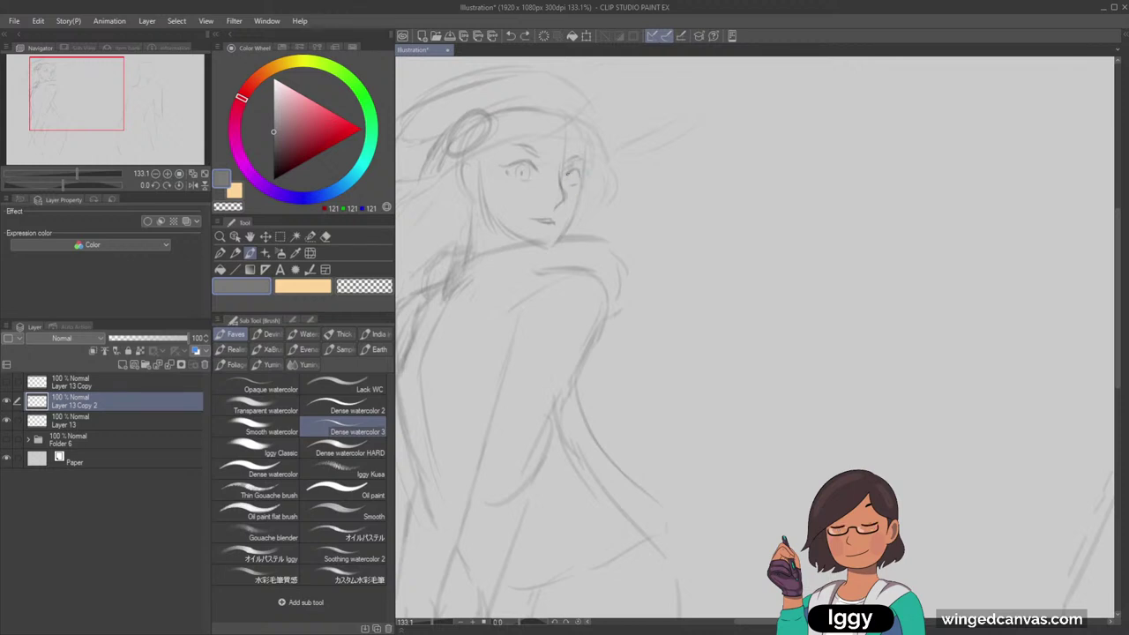
{"action": "left_click_drag", "start_coordinate": [570, 180], "coordinate": [572, 185]}
Refine the second figure's far eye and sketch a loose hair strand falling diagonally across the face
{"action": "scroll", "coordinate": [611, 145], "scroll_direction": "down", "scroll_amount": 6}
{"action": "scroll", "coordinate": [610, 145], "scroll_direction": "up", "scroll_amount": 4}
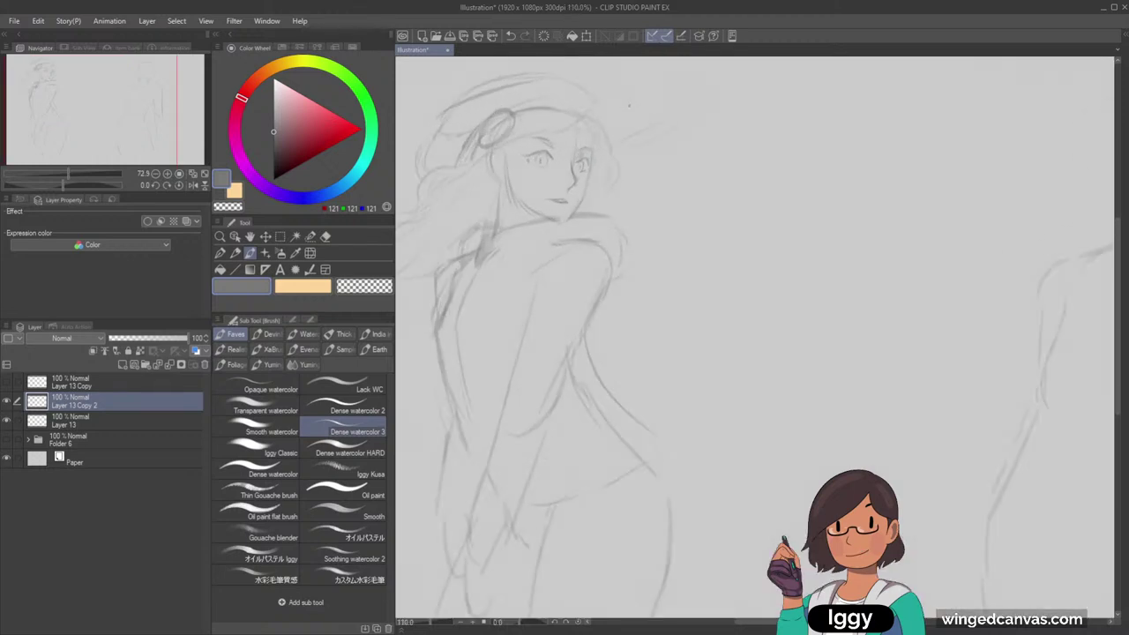
{"action": "scroll", "coordinate": [635, 106], "scroll_direction": "up", "scroll_amount": 3}
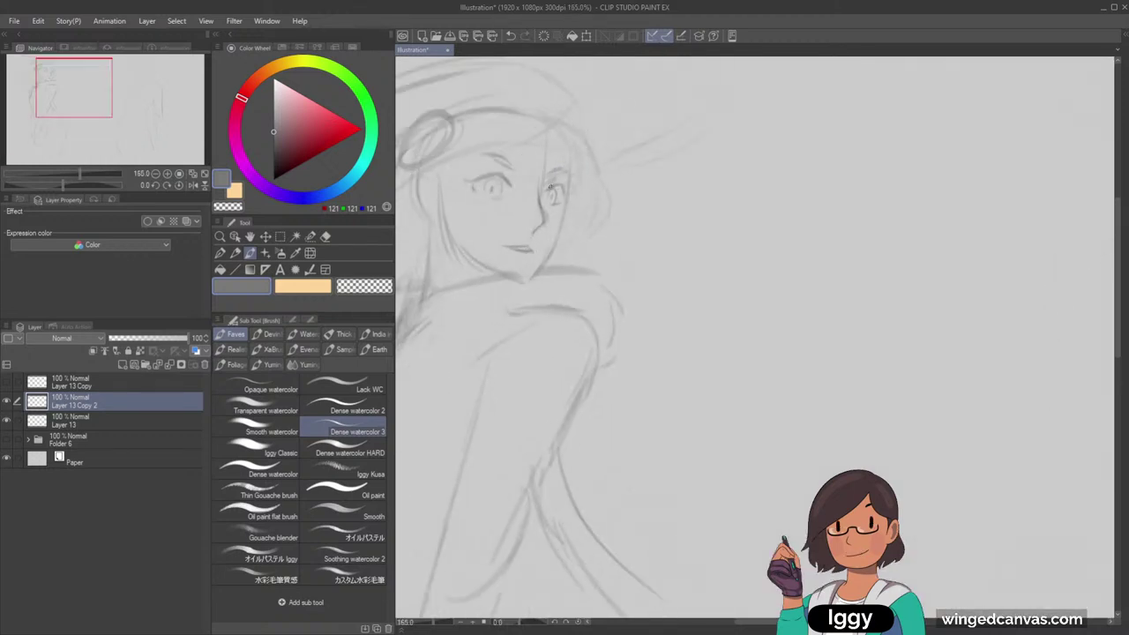
{"action": "scroll", "coordinate": [576, 179], "scroll_direction": "down", "scroll_amount": 4}
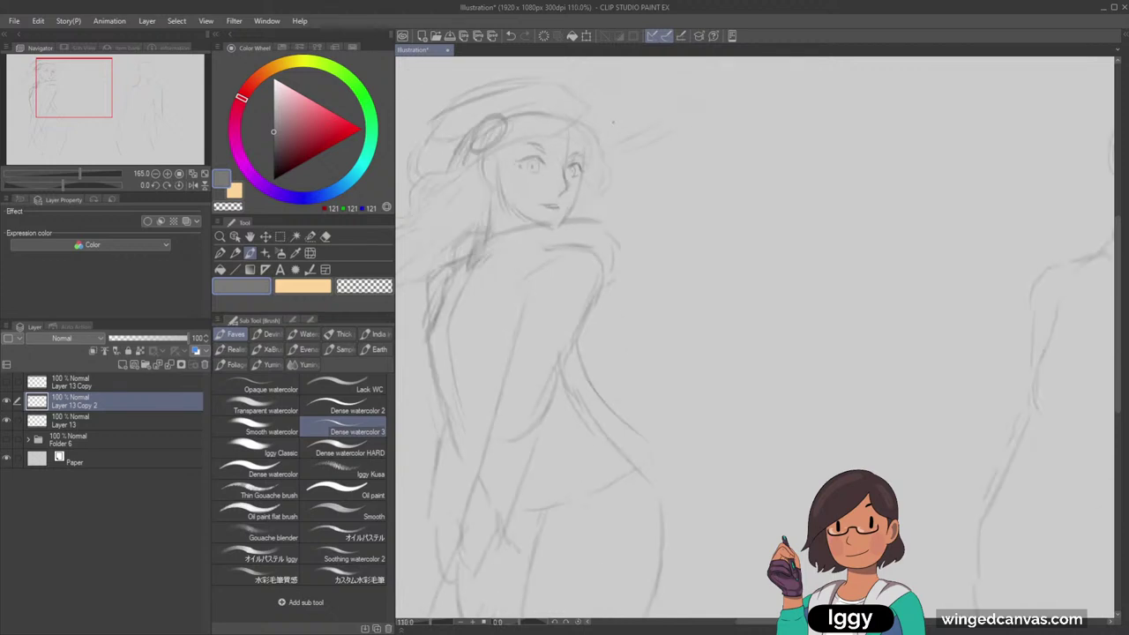
{"action": "scroll", "coordinate": [552, 211], "scroll_direction": "up", "scroll_amount": 2}
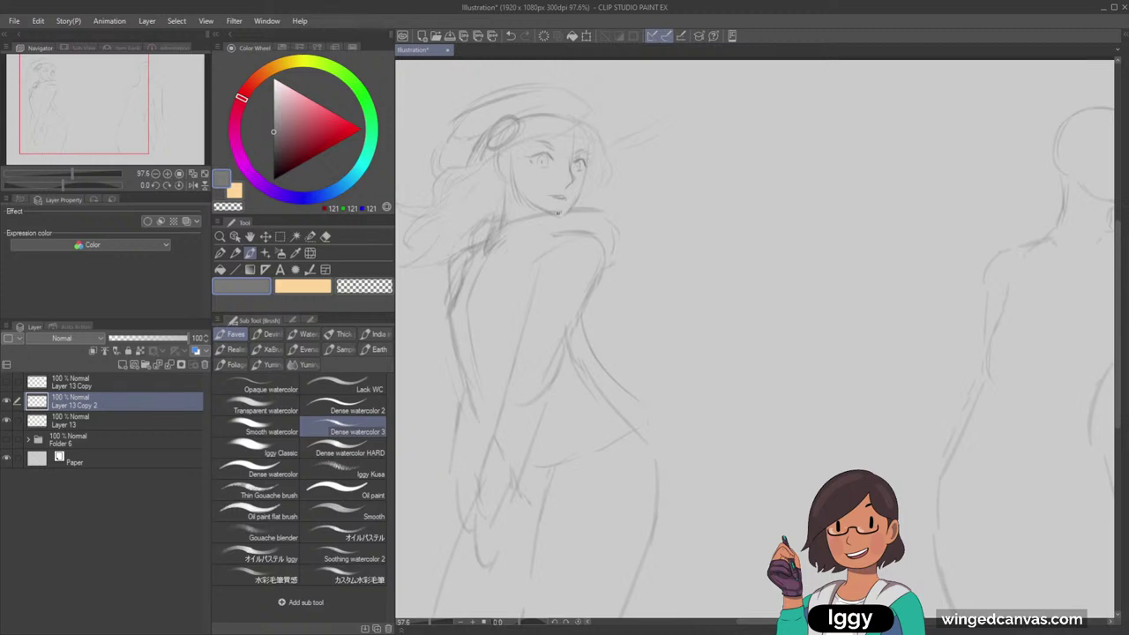
{"action": "scroll", "coordinate": [565, 209], "scroll_direction": "down", "scroll_amount": 2}
{"action": "scroll", "coordinate": [563, 176], "scroll_direction": "up", "scroll_amount": 3}
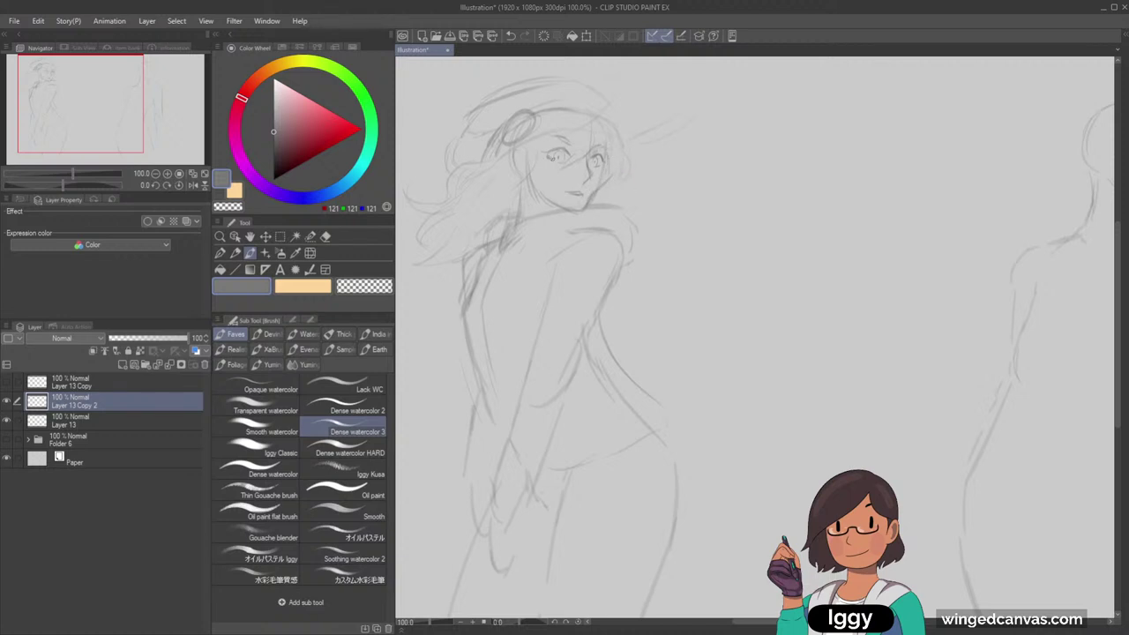
{"action": "scroll", "coordinate": [574, 203], "scroll_direction": "down", "scroll_amount": 2}
{"action": "scroll", "coordinate": [574, 203], "scroll_direction": "up", "scroll_amount": 2}
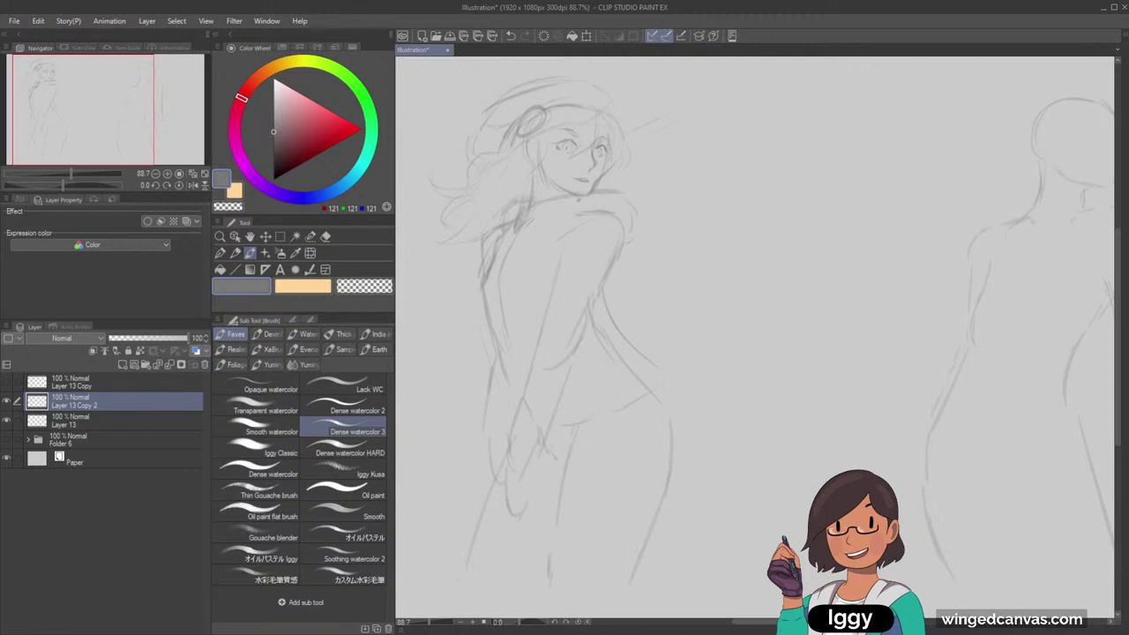
Erase the part of the second figure's shoulder line just below the chin with the transparent colour
{"action": "key", "text": "c"}
{"action": "left_click_drag", "start_coordinate": [566, 196], "coordinate": [592, 194]}
{"action": "scroll", "coordinate": [714, 105], "scroll_direction": "down", "scroll_amount": 4}
{"action": "scroll", "coordinate": [716, 105], "scroll_direction": "up", "scroll_amount": 2}
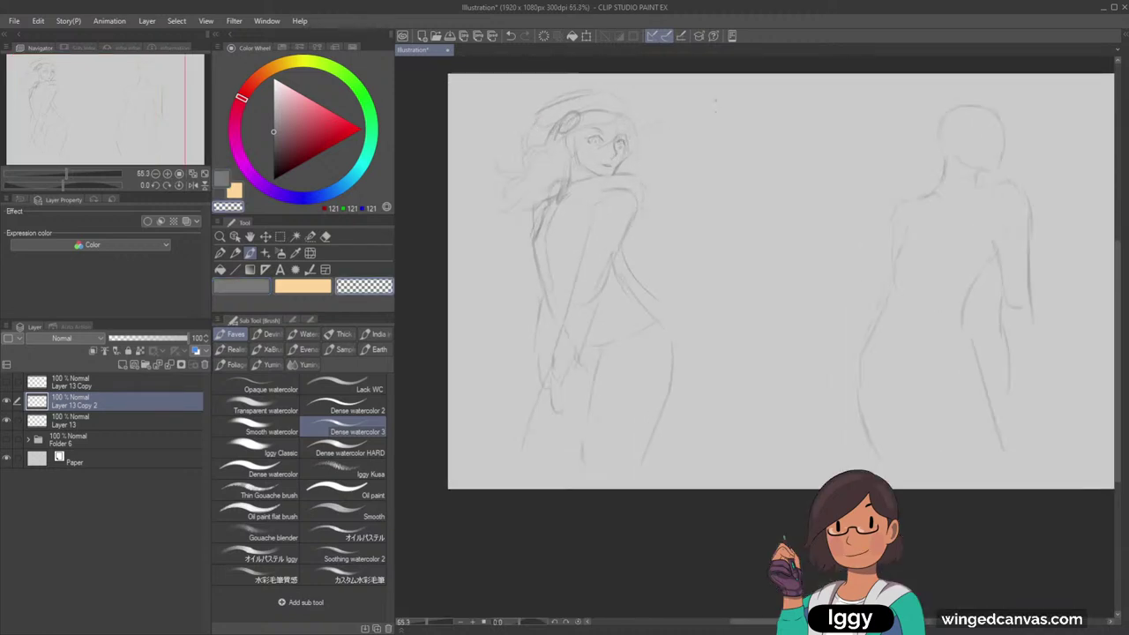
{"action": "scroll", "coordinate": [715, 100], "scroll_direction": "up", "scroll_amount": 1}
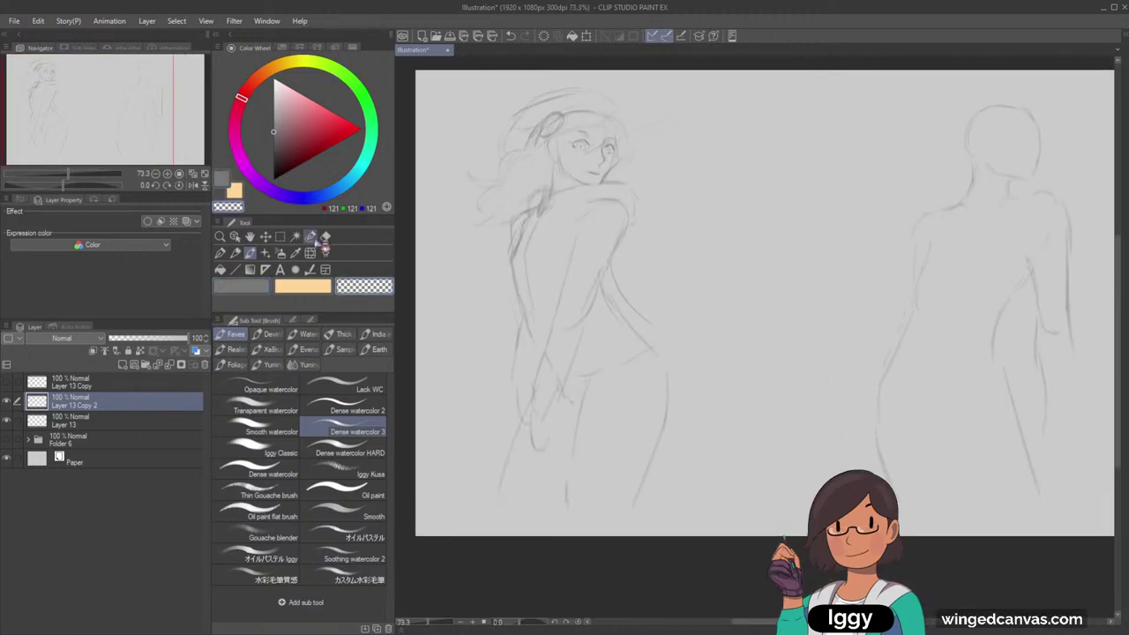
Select the second figure's head and flowing hair above the shoulders with the Selection pen
{"action": "left_click", "coordinate": [310, 237]}
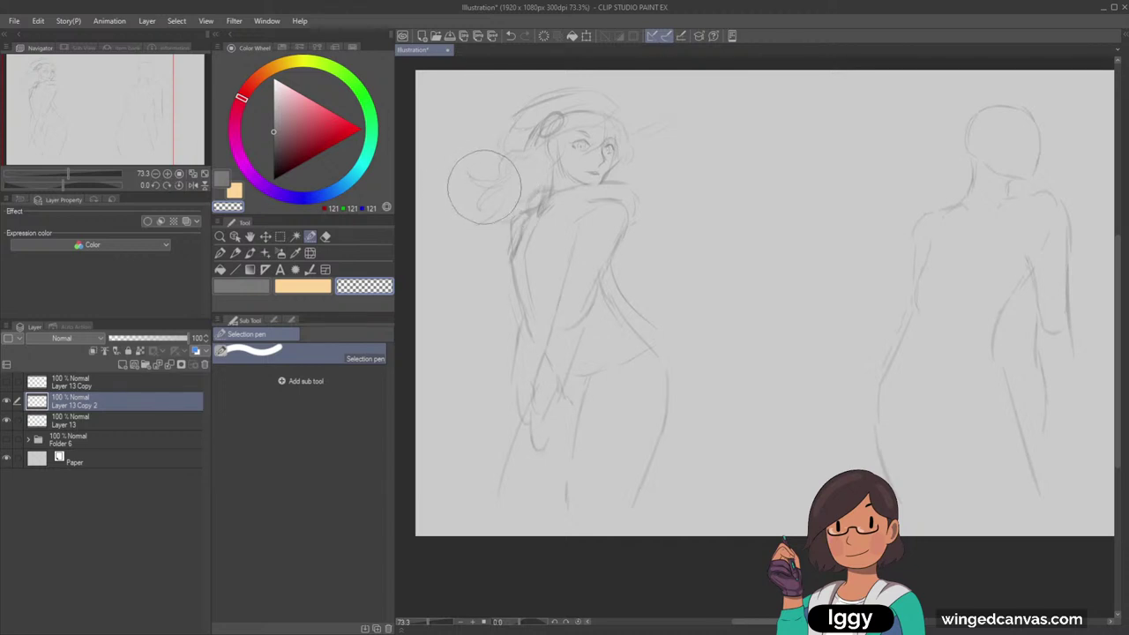
{"action": "mouse_move", "coordinate": [461, 200]}
{"action": "left_mouse_down"}
{"action": "mouse_move", "coordinate": [609, 101]}
{"action": "mouse_move", "coordinate": [615, 132]}
{"action": "mouse_move", "coordinate": [663, 124]}
{"action": "left_mouse_up"}
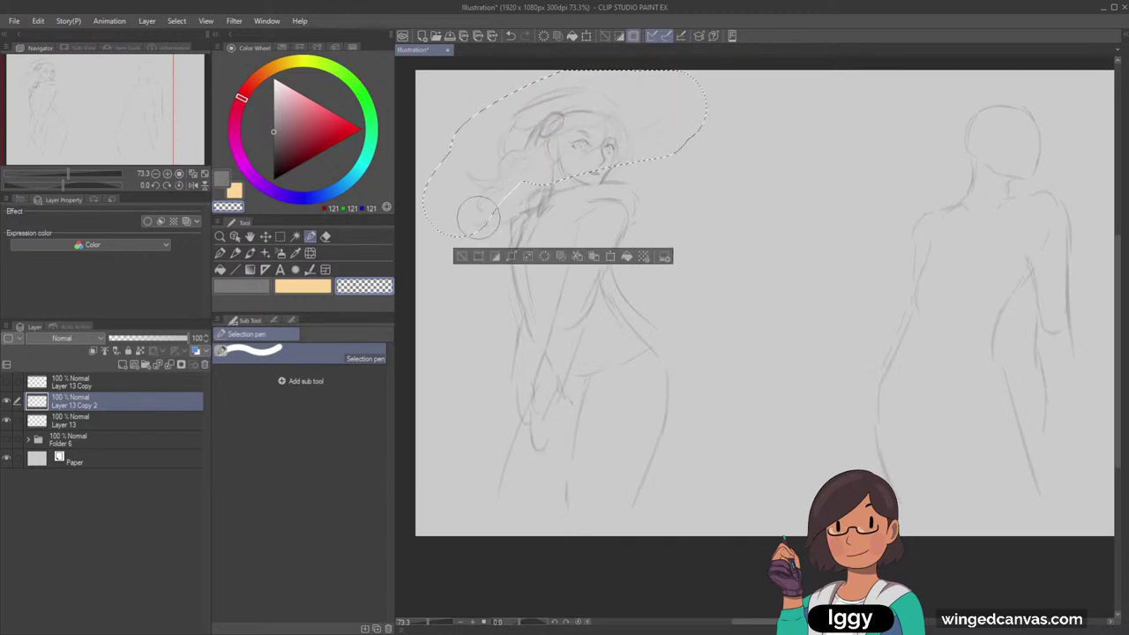
{"action": "left_click_drag", "start_coordinate": [614, 152], "coordinate": [514, 183]}
{"action": "key", "text": "["}
{"action": "key", "text": "["}
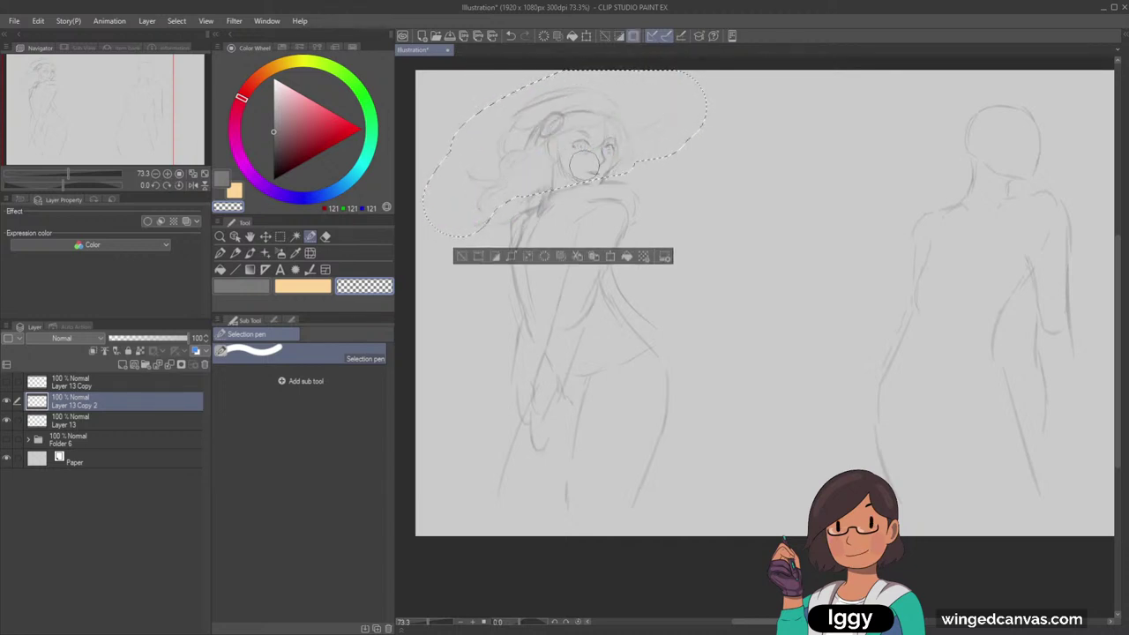
{"action": "left_click_drag", "start_coordinate": [591, 166], "coordinate": [649, 159]}
{"action": "mouse_move", "coordinate": [651, 143]}
{"action": "left_mouse_down"}
{"action": "mouse_move", "coordinate": [691, 118]}
{"action": "mouse_move", "coordinate": [722, 131]}
{"action": "mouse_move", "coordinate": [632, 172]}
{"action": "left_mouse_up"}
Rotate the selected head slightly counterclockwise, apply the transformation and clear the selection
{"action": "key", "text": "ctrl+t"}
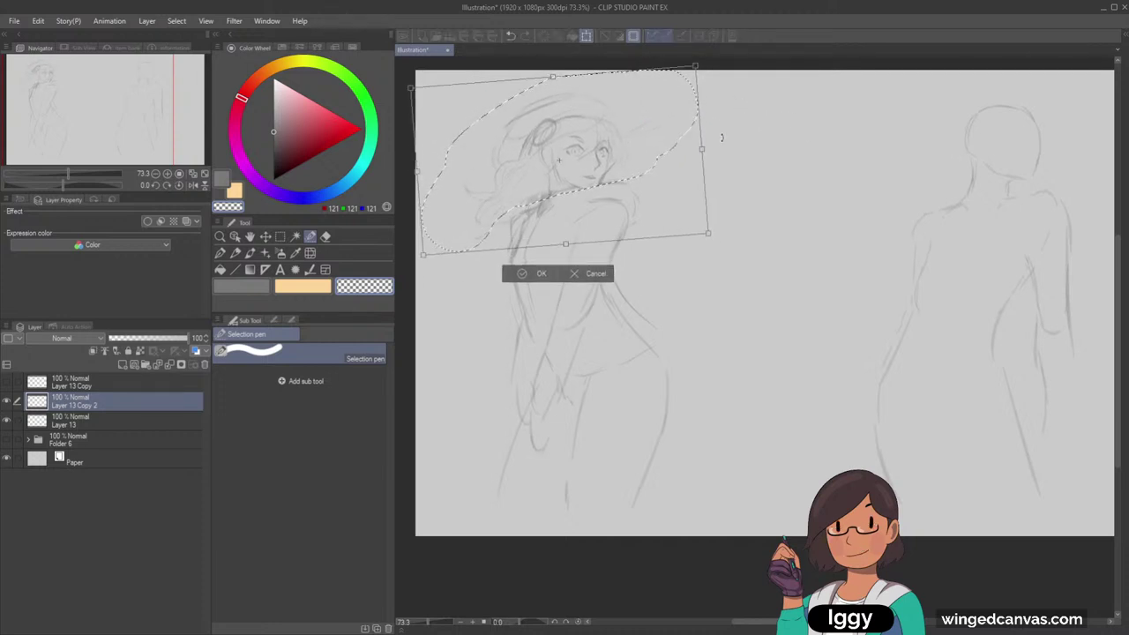
{"action": "left_click_drag", "start_coordinate": [721, 138], "coordinate": [723, 142]}
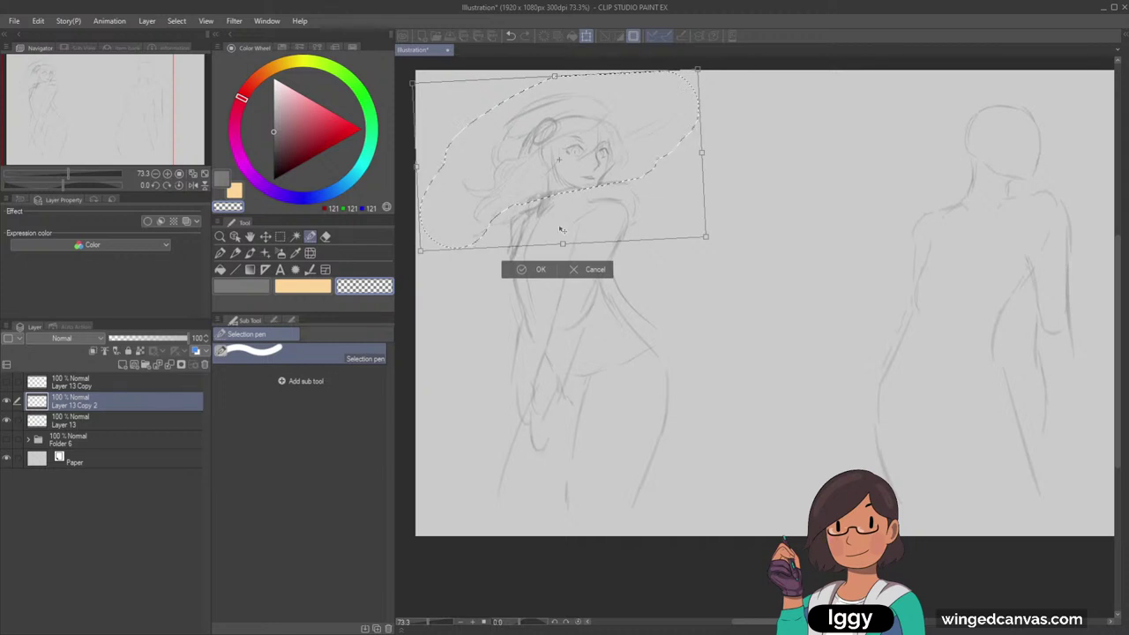
{"action": "left_click", "coordinate": [529, 270]}
{"action": "left_click", "coordinate": [455, 268]}
Clean up the gap under the second figure's chin and sketch short hair strands behind the far jaw
{"action": "scroll", "coordinate": [445, 292], "scroll_direction": "up", "scroll_amount": 2}
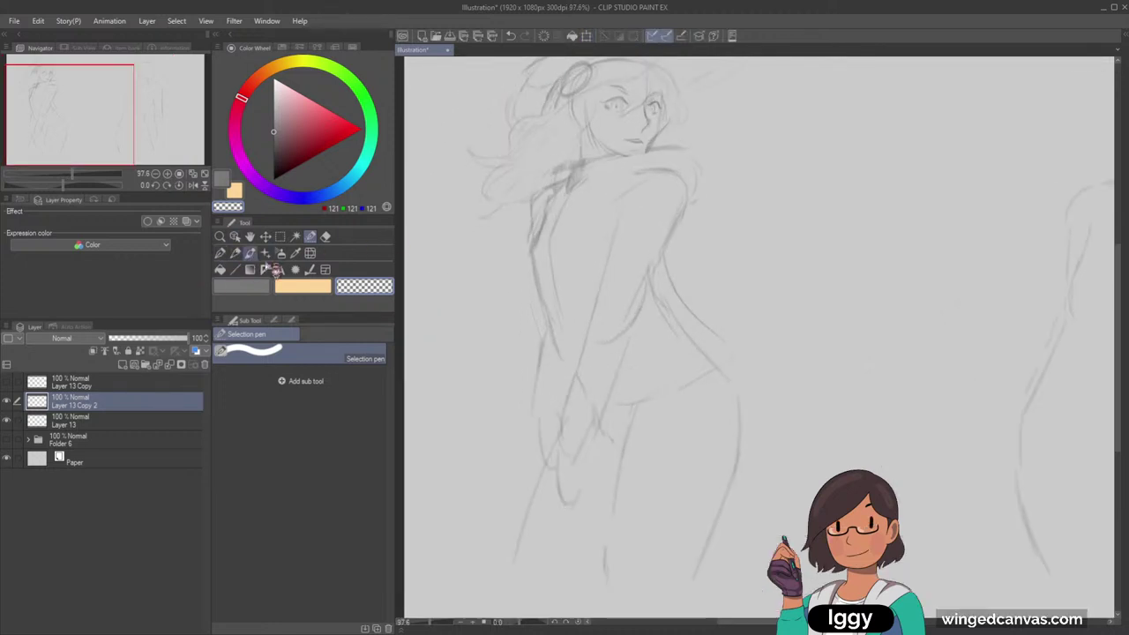
{"action": "key", "text": "b"}
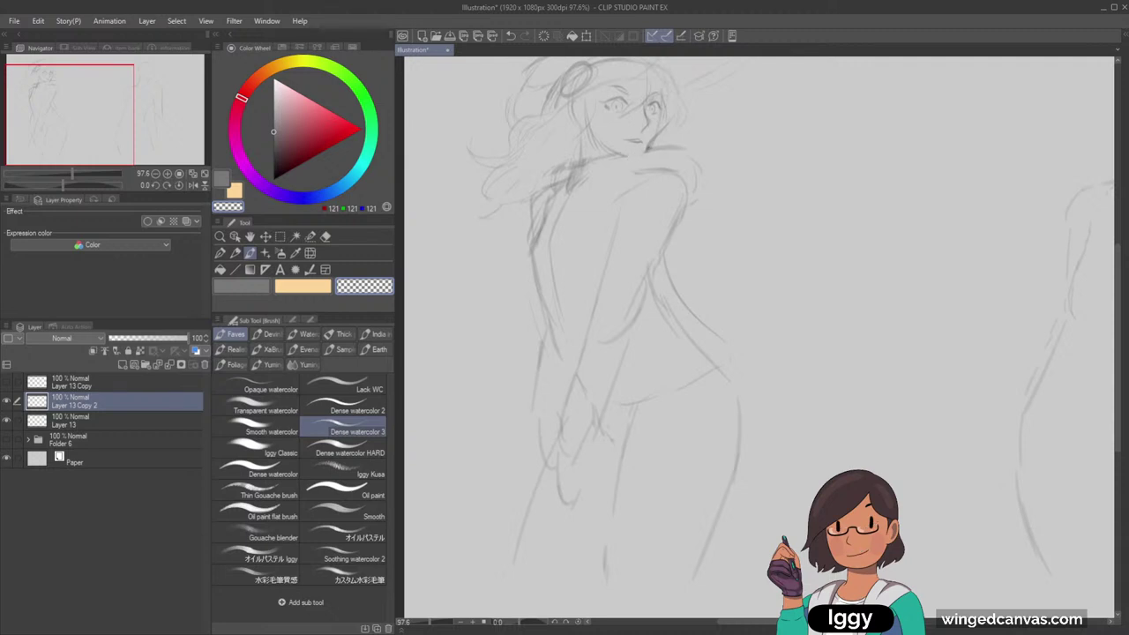
{"action": "key", "text": "c"}
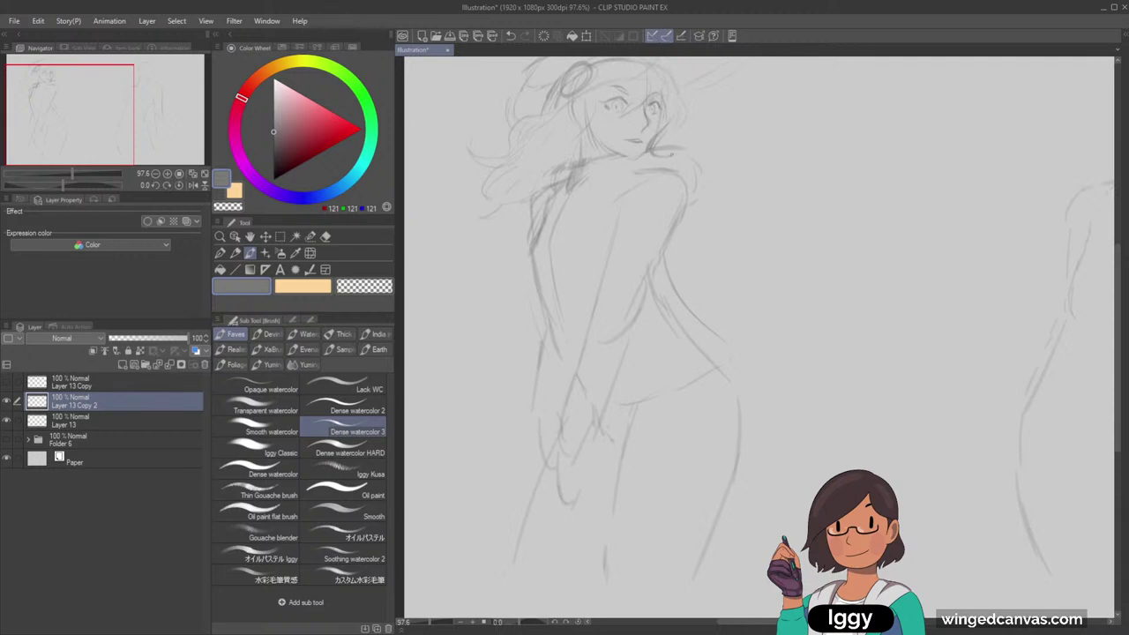
{"action": "scroll", "coordinate": [745, 63], "scroll_direction": "down", "scroll_amount": 4}
{"action": "scroll", "coordinate": [745, 64], "scroll_direction": "up", "scroll_amount": 2}
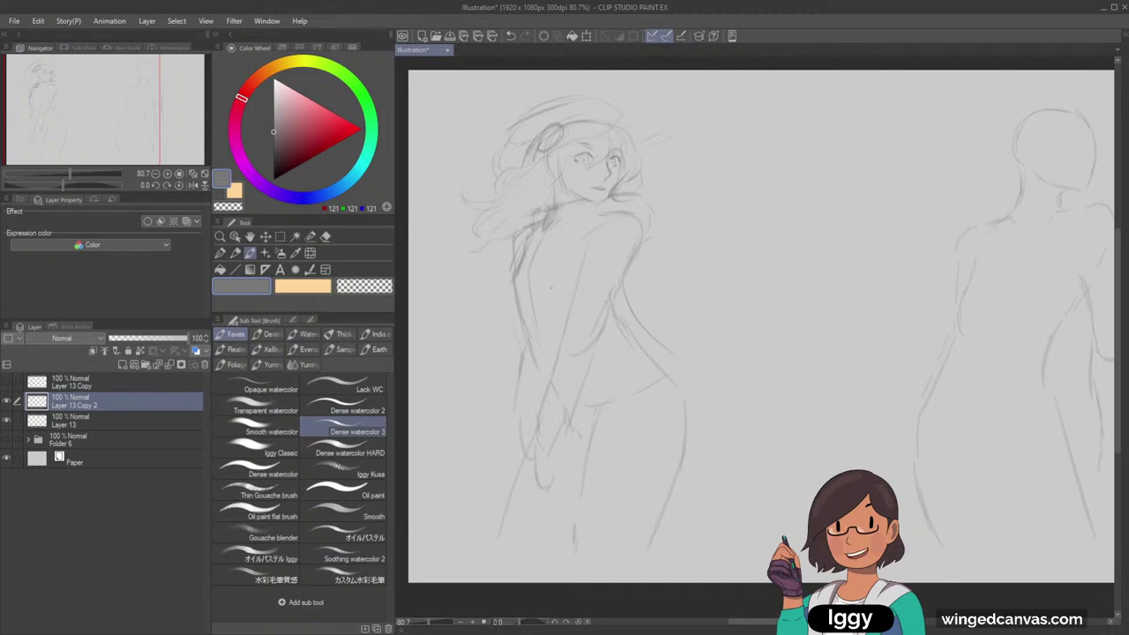
Redraw the second figure's near arm as a loose sleeve edge curving down to a rounded cuff
{"action": "left_click_drag", "start_coordinate": [569, 254], "coordinate": [528, 380]}
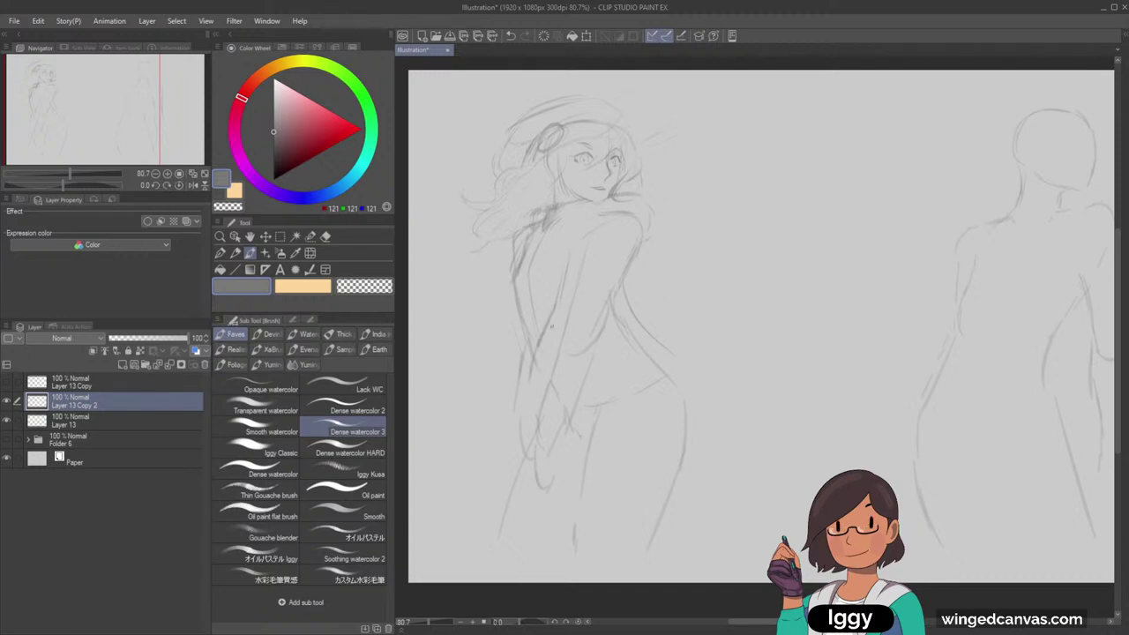
{"action": "key", "text": "ctrl+z"}
{"action": "mouse_move", "coordinate": [568, 265]}
{"action": "left_mouse_down"}
{"action": "mouse_move", "coordinate": [523, 386]}
{"action": "mouse_move", "coordinate": [557, 457]}
{"action": "mouse_move", "coordinate": [537, 413]}
{"action": "mouse_move", "coordinate": [543, 351]}
{"action": "mouse_move", "coordinate": [524, 428]}
{"action": "mouse_move", "coordinate": [575, 462]}
{"action": "left_mouse_up"}
Fade out the old arm lines with the Soft eraser and sketch the sleeve's outer edge, the fingers and the far sleeve
{"action": "left_click", "coordinate": [328, 238]}
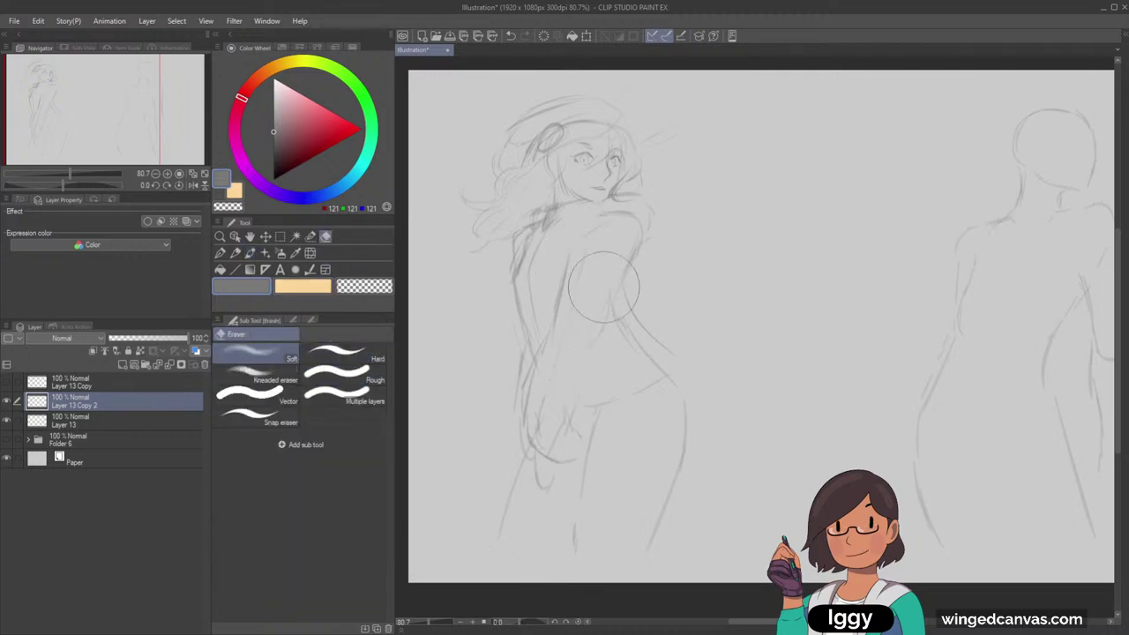
{"action": "left_click", "coordinate": [250, 253]}
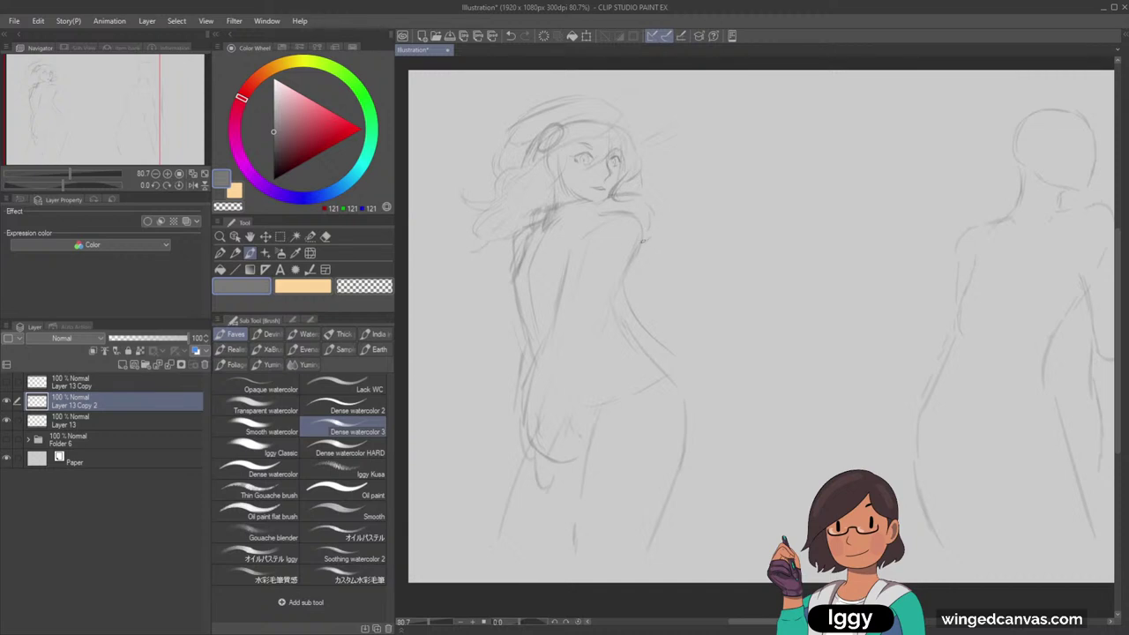
{"action": "mouse_move", "coordinate": [643, 237]}
{"action": "left_mouse_down"}
{"action": "mouse_move", "coordinate": [592, 380]}
{"action": "mouse_move", "coordinate": [586, 440]}
{"action": "mouse_move", "coordinate": [530, 439]}
{"action": "mouse_move", "coordinate": [548, 459]}
{"action": "mouse_move", "coordinate": [537, 462]}
{"action": "mouse_move", "coordinate": [531, 446]}
{"action": "mouse_move", "coordinate": [560, 483]}
{"action": "left_mouse_up"}
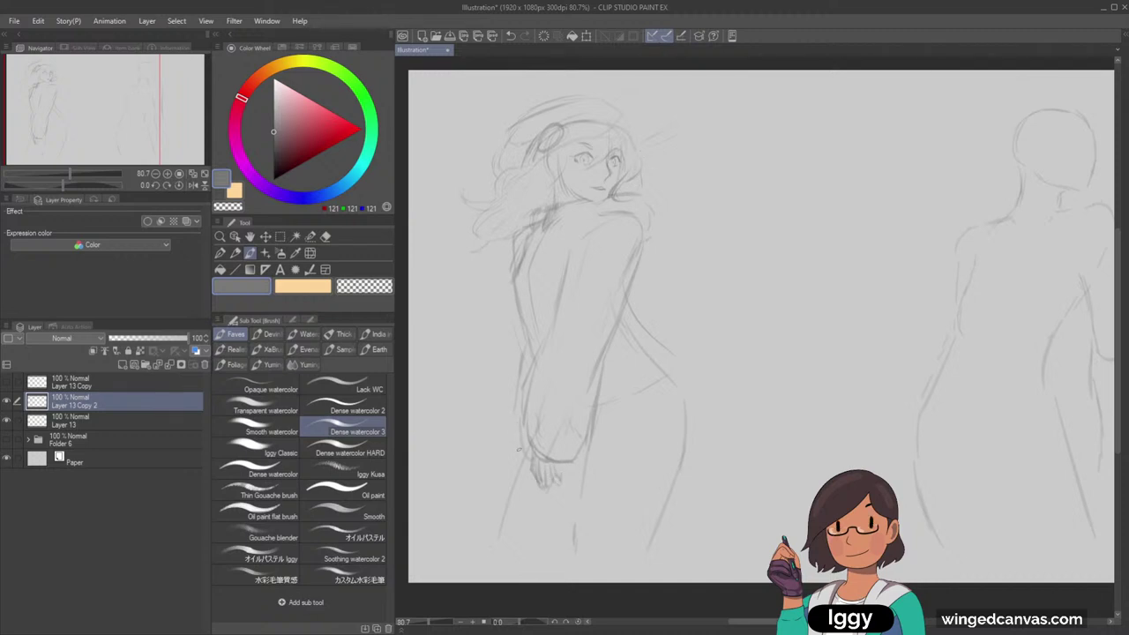
{"action": "left_click_drag", "start_coordinate": [515, 384], "coordinate": [511, 422]}
Sketch a raised collar around the second figure's neck, cleaning stray lines with the transparent colour
{"action": "mouse_move", "coordinate": [584, 208]}
{"action": "left_mouse_down"}
{"action": "mouse_move", "coordinate": [559, 225]}
{"action": "mouse_move", "coordinate": [561, 204]}
{"action": "left_mouse_up"}
{"action": "key", "text": "c"}
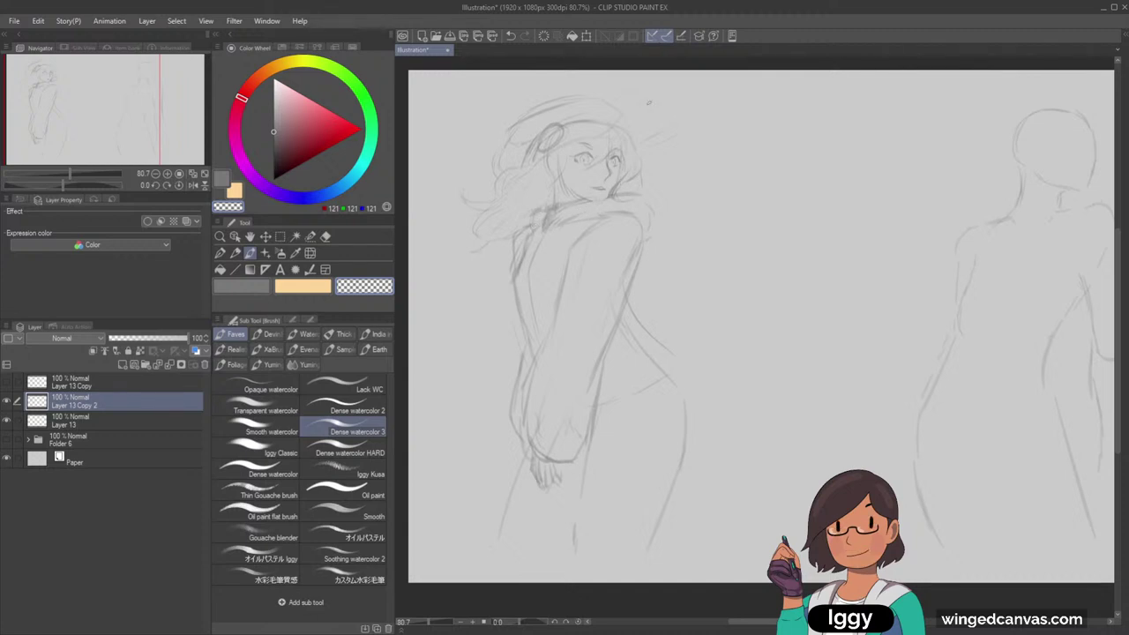
{"action": "key", "text": "c"}
{"action": "left_click_drag", "start_coordinate": [535, 212], "coordinate": [551, 205]}
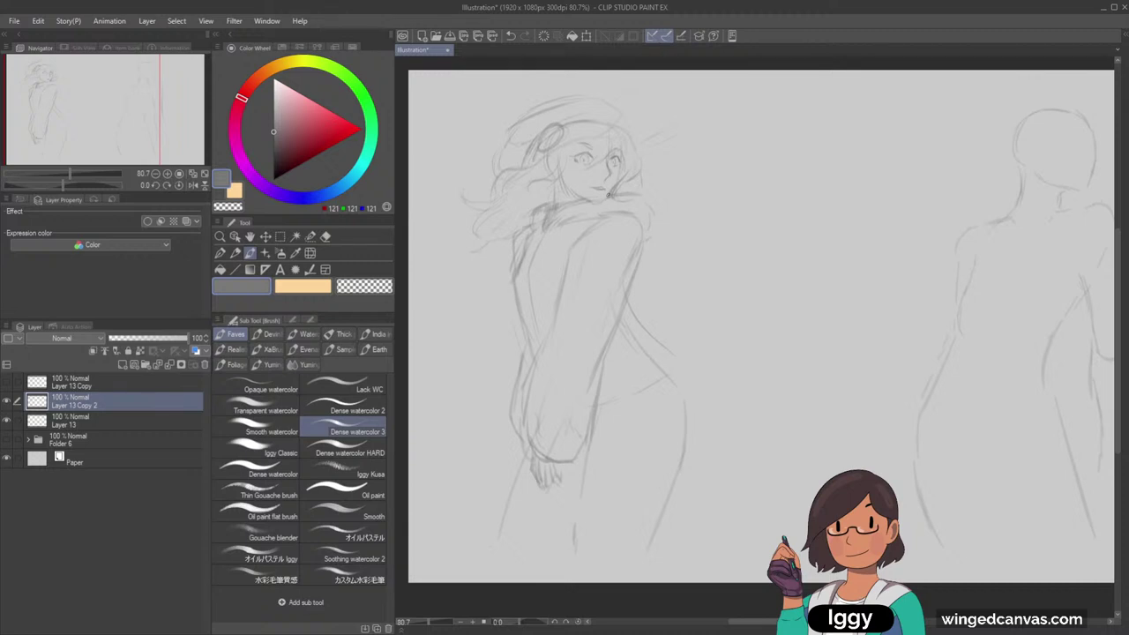
Draw a curved band around the upper near sleeve and an oval patch below it, undoing unsuccessful strokes
{"action": "scroll", "coordinate": [669, 184], "scroll_direction": "down", "scroll_amount": 1}
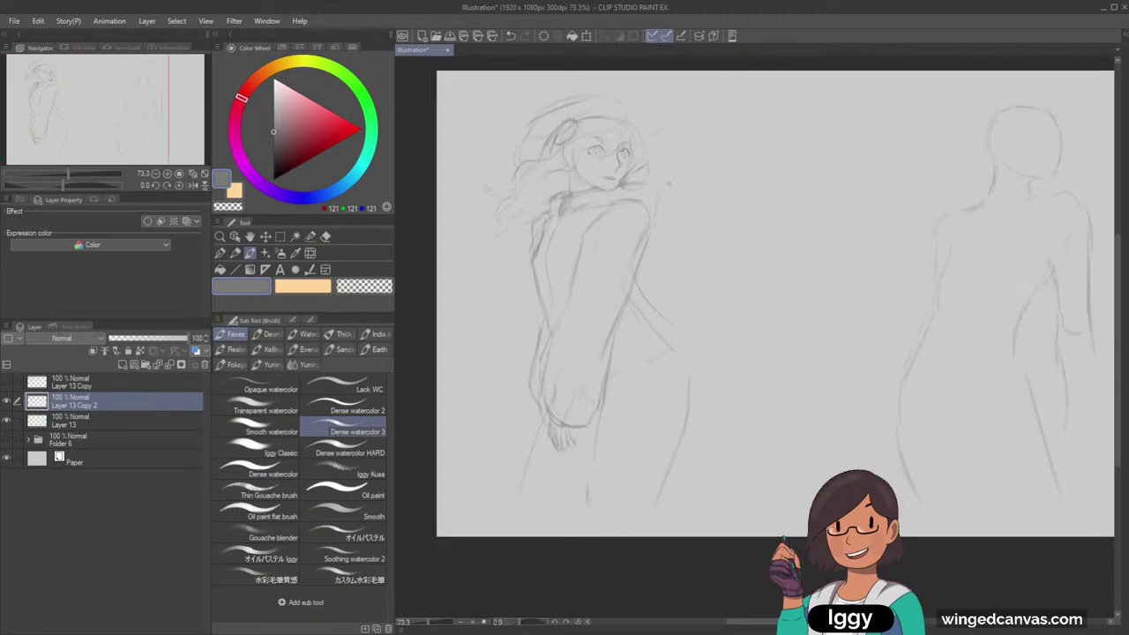
{"action": "scroll", "coordinate": [668, 184], "scroll_direction": "up", "scroll_amount": 1}
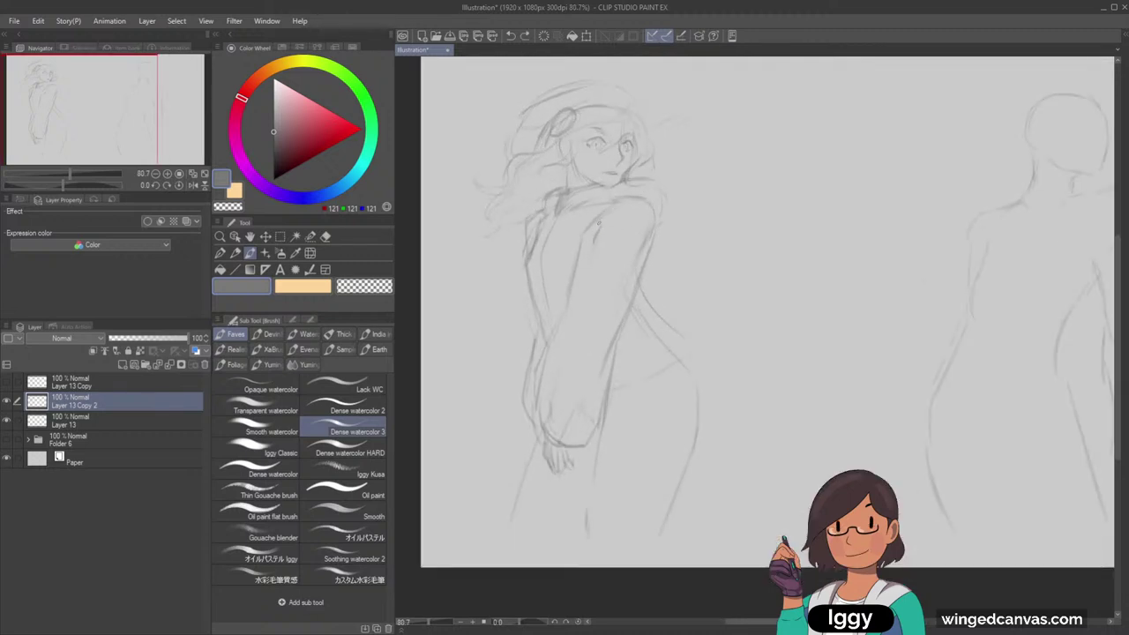
{"action": "key", "text": "ctrl+z"}
{"action": "mouse_move", "coordinate": [602, 224]}
{"action": "left_mouse_down"}
{"action": "mouse_move", "coordinate": [649, 223]}
{"action": "mouse_move", "coordinate": [645, 243]}
{"action": "left_mouse_up"}
{"action": "key", "text": "ctrl+z"}
{"action": "mouse_move", "coordinate": [596, 253]}
{"action": "left_mouse_down"}
{"action": "mouse_move", "coordinate": [603, 270]}
{"action": "mouse_move", "coordinate": [580, 267]}
{"action": "mouse_move", "coordinate": [614, 265]}
{"action": "left_mouse_up"}
{"action": "key", "text": "ctrl+z"}
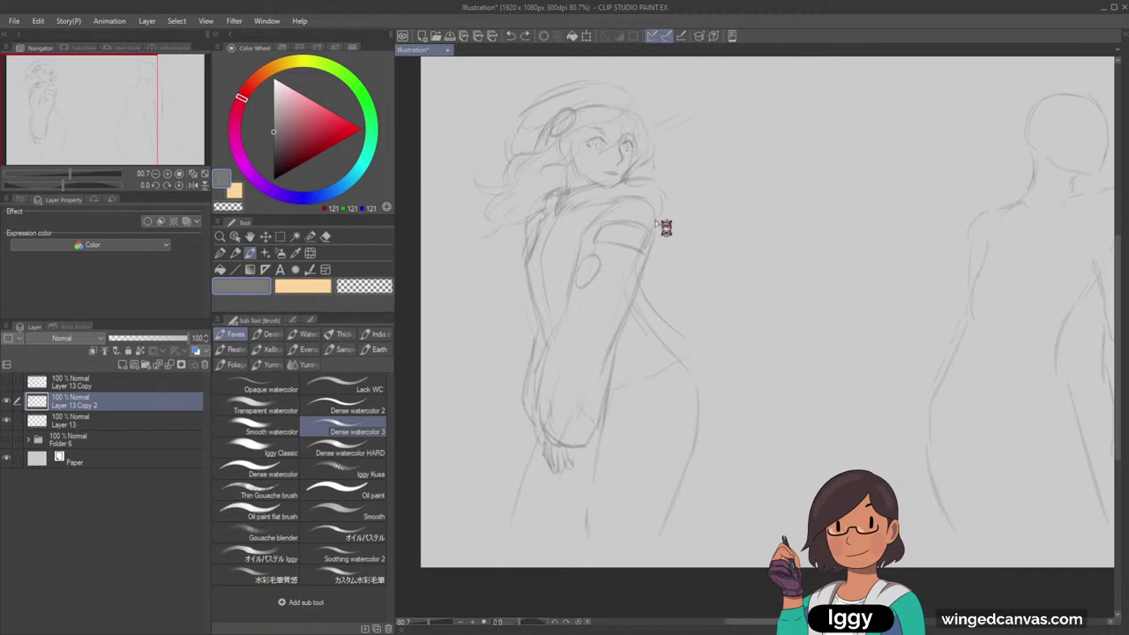
Turn the oval into a small eye-like badge with short attachments and add a circle beside it, undoing unsuccessful strokes
{"action": "key", "text": "ctrl+z"}
{"action": "mouse_move", "coordinate": [600, 263]}
{"action": "left_mouse_down"}
{"action": "mouse_move", "coordinate": [590, 280]}
{"action": "mouse_move", "coordinate": [597, 260]}
{"action": "mouse_move", "coordinate": [609, 263]}
{"action": "left_mouse_up"}
{"action": "key", "text": "ctrl+z"}
{"action": "left_click_drag", "start_coordinate": [616, 300], "coordinate": [612, 284]}
{"action": "key", "text": "ctrl+z"}
{"action": "key", "text": "ctrl+z"}
{"action": "key", "text": "ctrl+z"}
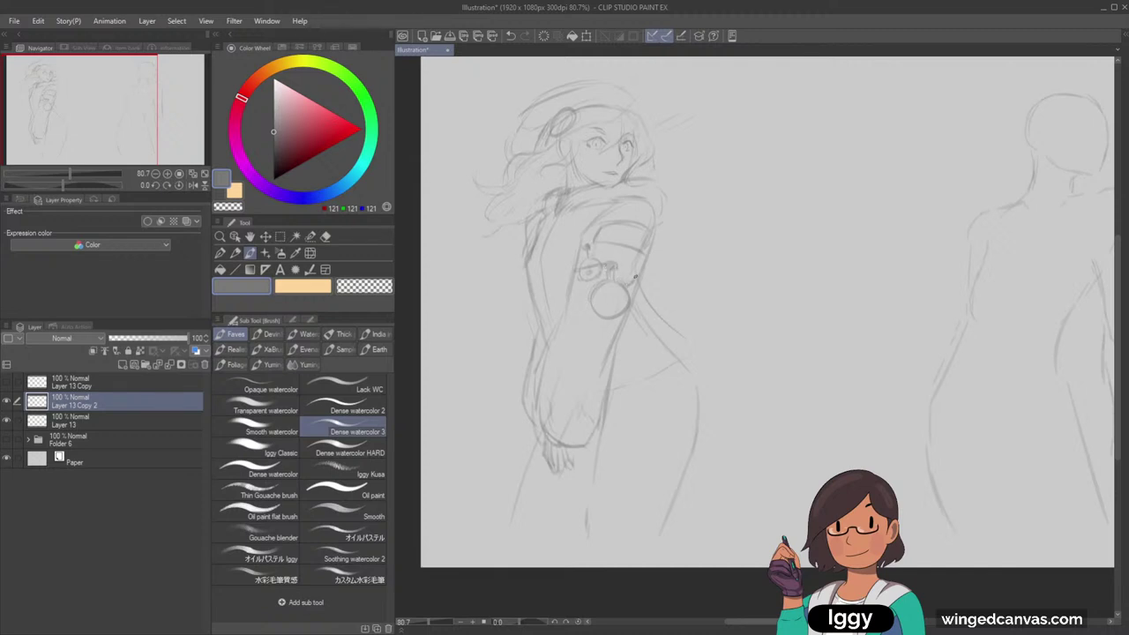
Thicken the round sleeve badge's outline and draw a smiling face with oval eyes inside it
{"action": "left_click_drag", "start_coordinate": [606, 288], "coordinate": [607, 298]}
{"action": "left_click_drag", "start_coordinate": [602, 305], "coordinate": [601, 305]}
{"action": "key", "text": "ctrl+z"}
{"action": "scroll", "coordinate": [609, 187], "scroll_direction": "up", "scroll_amount": 2}
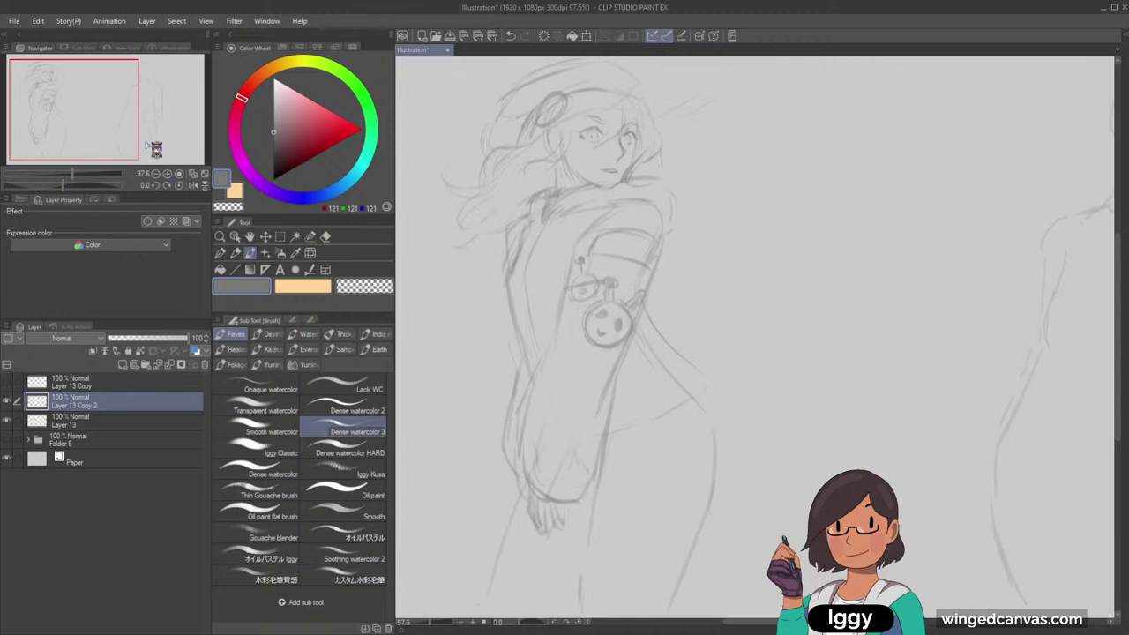
Add small hanging shapes and an oval charm beneath the eye-like badge on the sleeve, undoing unsuccessful strokes
{"action": "left_click_drag", "start_coordinate": [112, 156], "coordinate": [110, 160]}
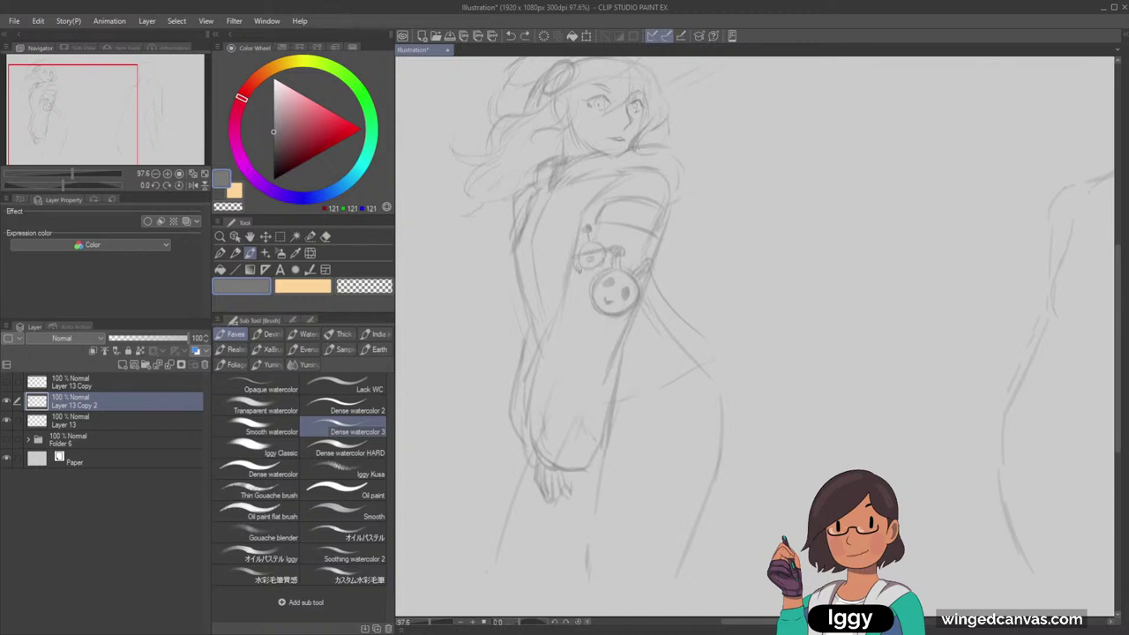
{"action": "left_click_drag", "start_coordinate": [578, 259], "coordinate": [598, 266]}
{"action": "key", "text": "ctrl+z"}
{"action": "key", "text": "ctrl+z"}
{"action": "left_click_drag", "start_coordinate": [612, 221], "coordinate": [654, 224]}
{"action": "key", "text": "ctrl+z"}
{"action": "key", "text": "ctrl+z"}
{"action": "key", "text": "ctrl+z"}
{"action": "left_click_drag", "start_coordinate": [571, 274], "coordinate": [584, 298]}
{"action": "key", "text": "ctrl+z"}
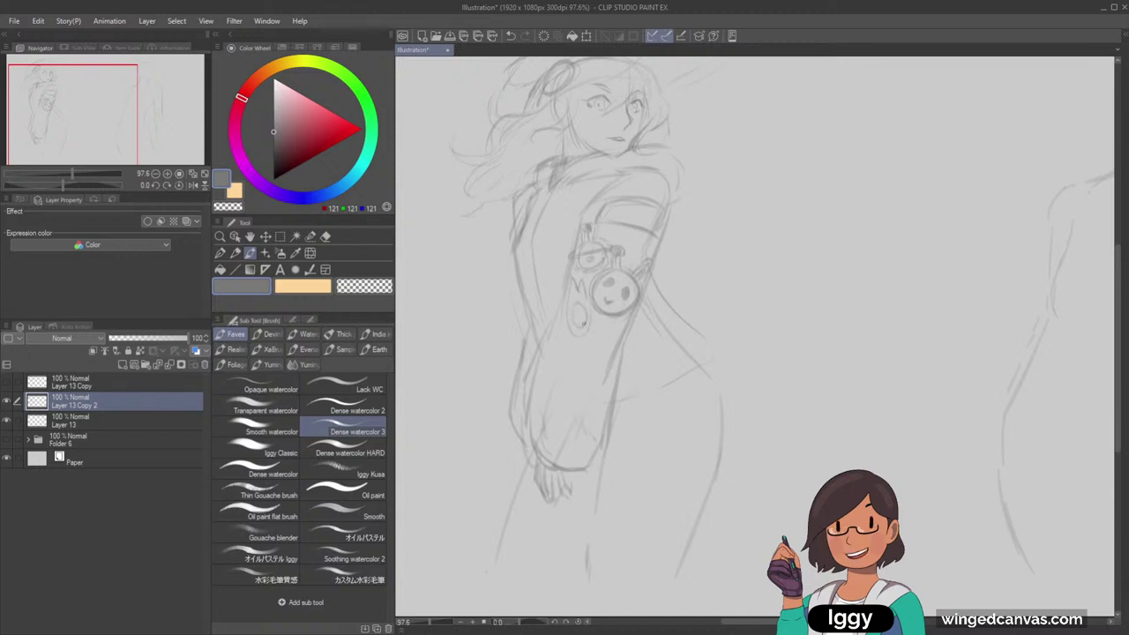
Redraw the oval charm beneath the eye-like sleeve badge with a smaller inner oval and erase stray marks around it
{"action": "left_click_drag", "start_coordinate": [578, 330], "coordinate": [579, 306]}
{"action": "left_click_drag", "start_coordinate": [575, 330], "coordinate": [583, 311]}
{"action": "key", "text": "c"}
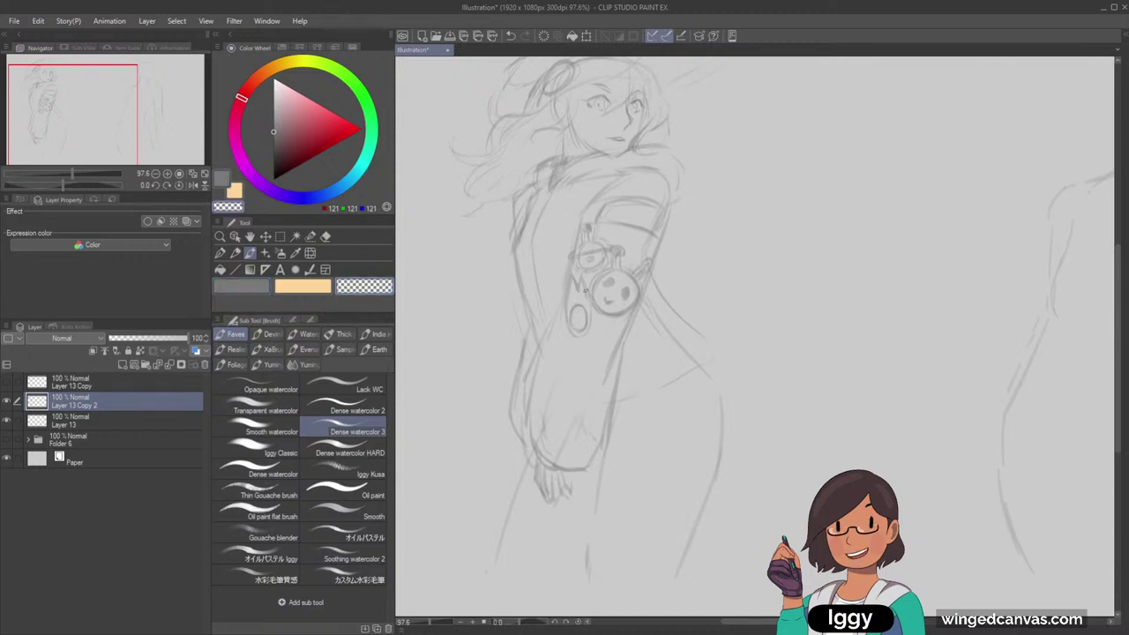
{"action": "left_click_drag", "start_coordinate": [585, 290], "coordinate": [571, 322]}
{"action": "key", "text": "c"}
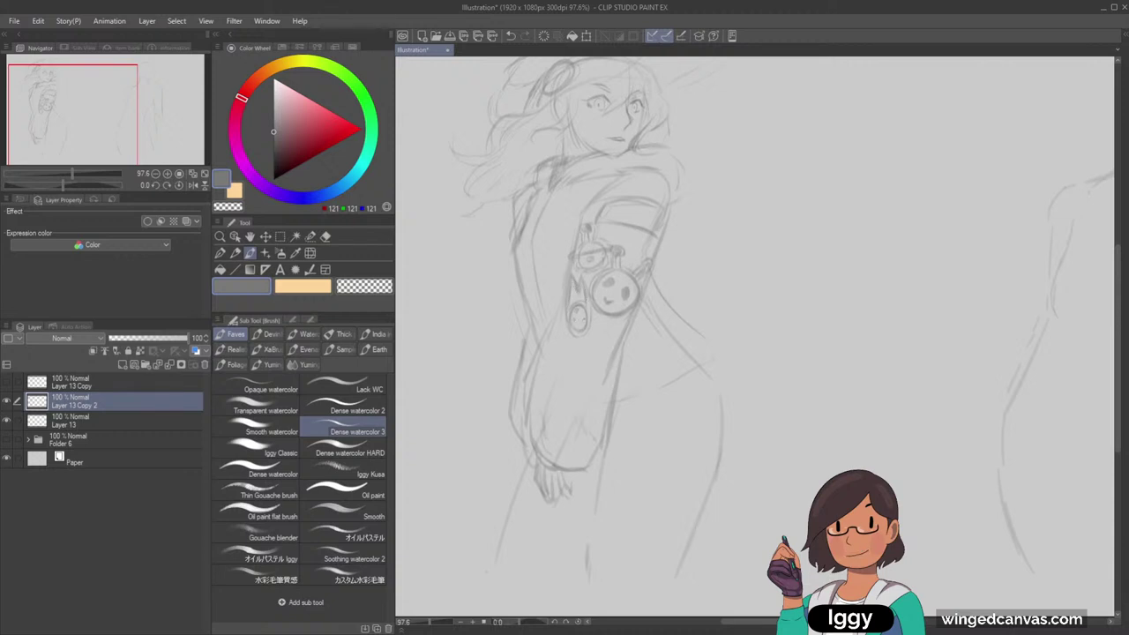
Letter UFO inside the curved band on the upper near sleeve
{"action": "scroll", "coordinate": [669, 199], "scroll_direction": "down", "scroll_amount": 4}
{"action": "scroll", "coordinate": [793, 91], "scroll_direction": "up", "scroll_amount": 2}
{"action": "scroll", "coordinate": [791, 90], "scroll_direction": "down", "scroll_amount": 1}
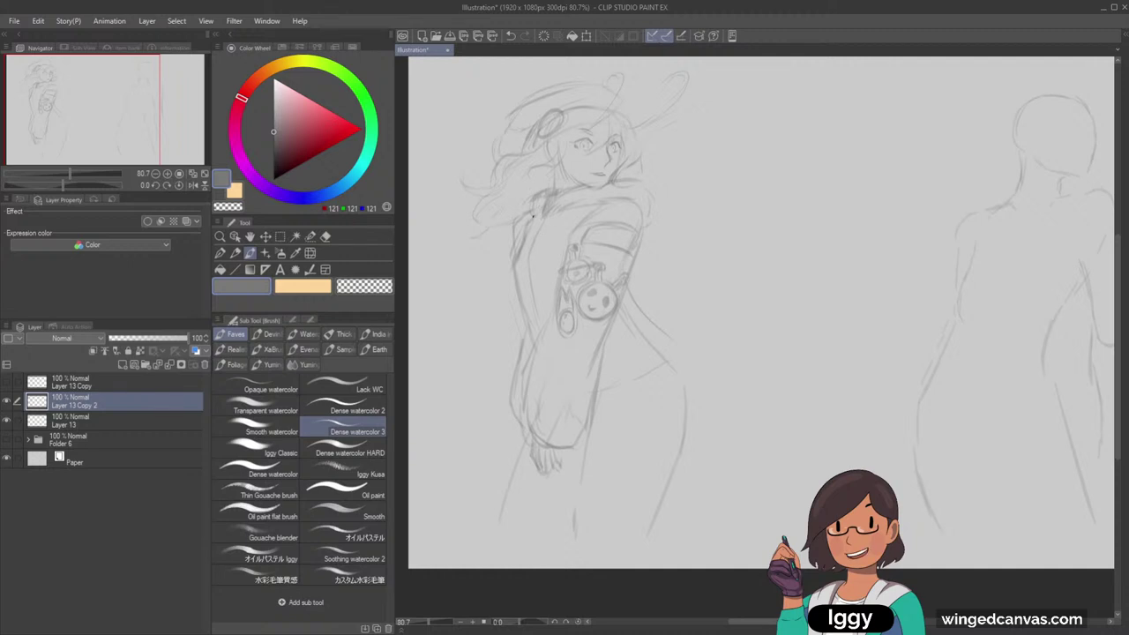
{"action": "scroll", "coordinate": [606, 170], "scroll_direction": "down", "scroll_amount": 1}
{"action": "scroll", "coordinate": [600, 221], "scroll_direction": "up", "scroll_amount": 3}
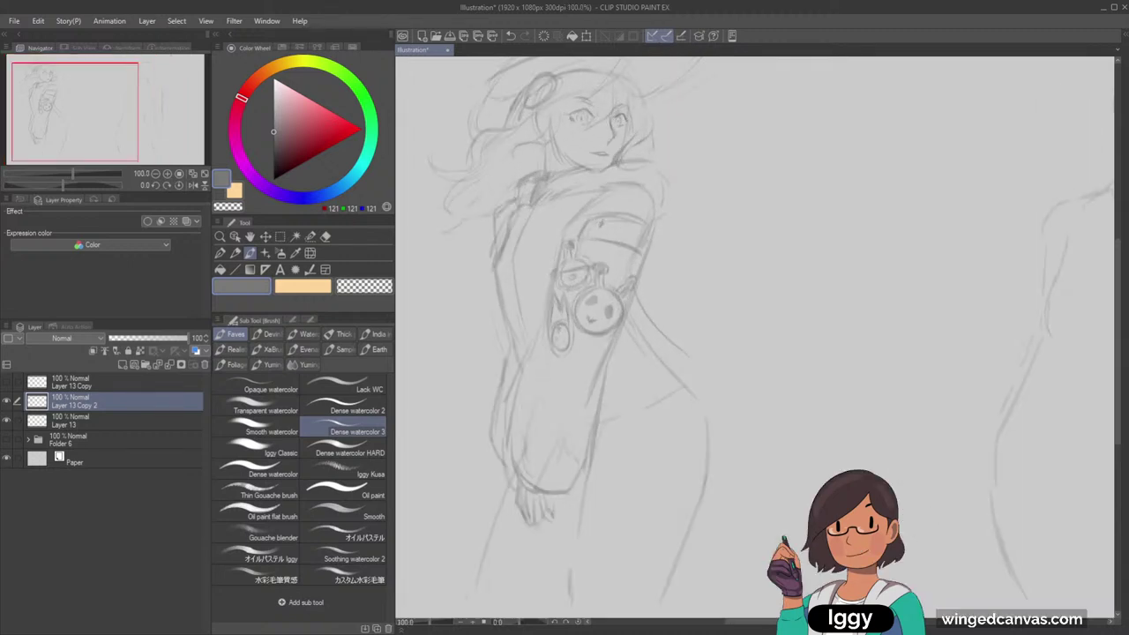
{"action": "left_click_drag", "start_coordinate": [615, 221], "coordinate": [605, 232]}
{"action": "left_click_drag", "start_coordinate": [629, 238], "coordinate": [640, 229]}
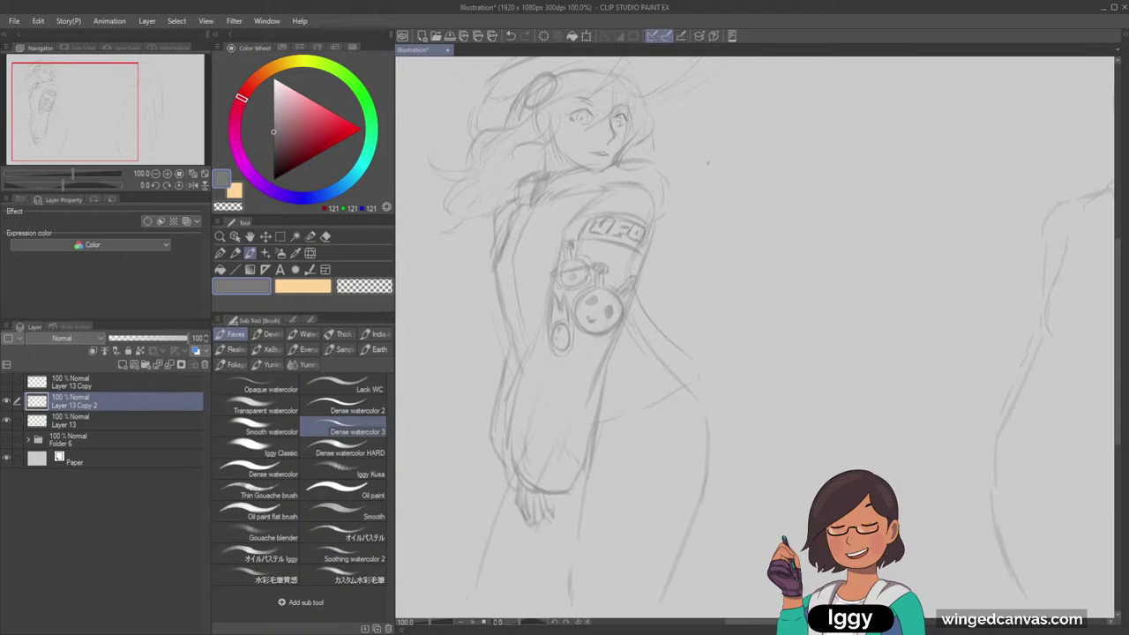
Sketch a small tilted rocket badge with flames below the round smiling badge, undoing the first attempt
{"action": "scroll", "coordinate": [796, 174], "scroll_direction": "down", "scroll_amount": 3}
{"action": "scroll", "coordinate": [777, 207], "scroll_direction": "up", "scroll_amount": 3}
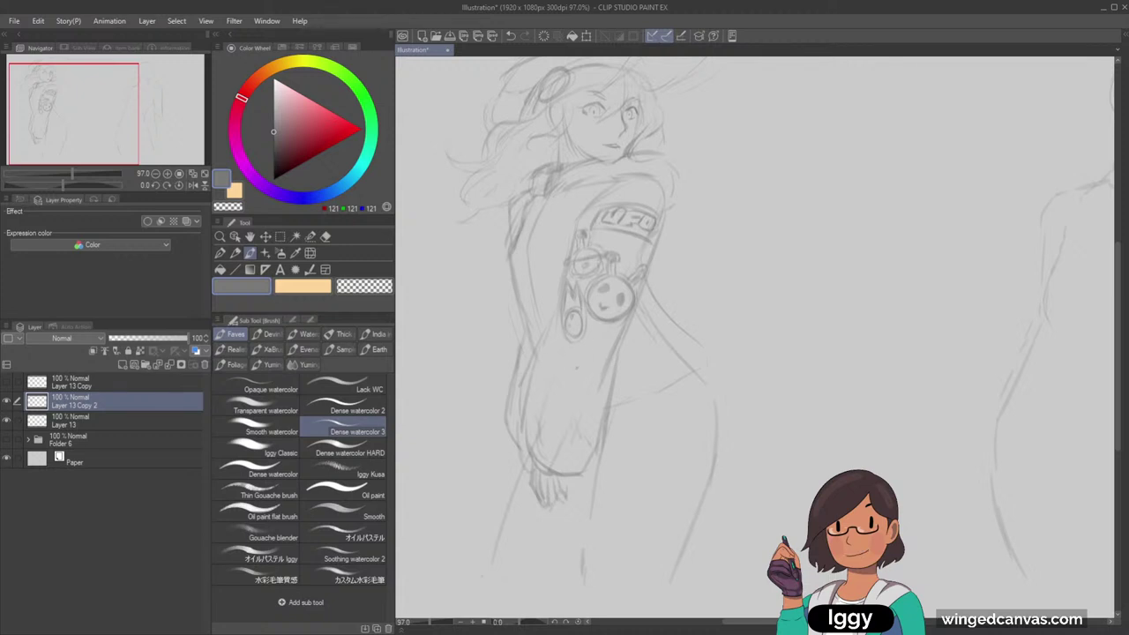
{"action": "mouse_move", "coordinate": [600, 334]}
{"action": "left_mouse_down"}
{"action": "mouse_move", "coordinate": [586, 356]}
{"action": "mouse_move", "coordinate": [579, 348]}
{"action": "mouse_move", "coordinate": [585, 365]}
{"action": "left_mouse_up"}
{"action": "key", "text": "ctrl+z"}
{"action": "mouse_move", "coordinate": [604, 339]}
{"action": "left_mouse_down"}
{"action": "mouse_move", "coordinate": [576, 345]}
{"action": "mouse_move", "coordinate": [567, 371]}
{"action": "mouse_move", "coordinate": [591, 337]}
{"action": "mouse_move", "coordinate": [557, 376]}
{"action": "left_mouse_up"}
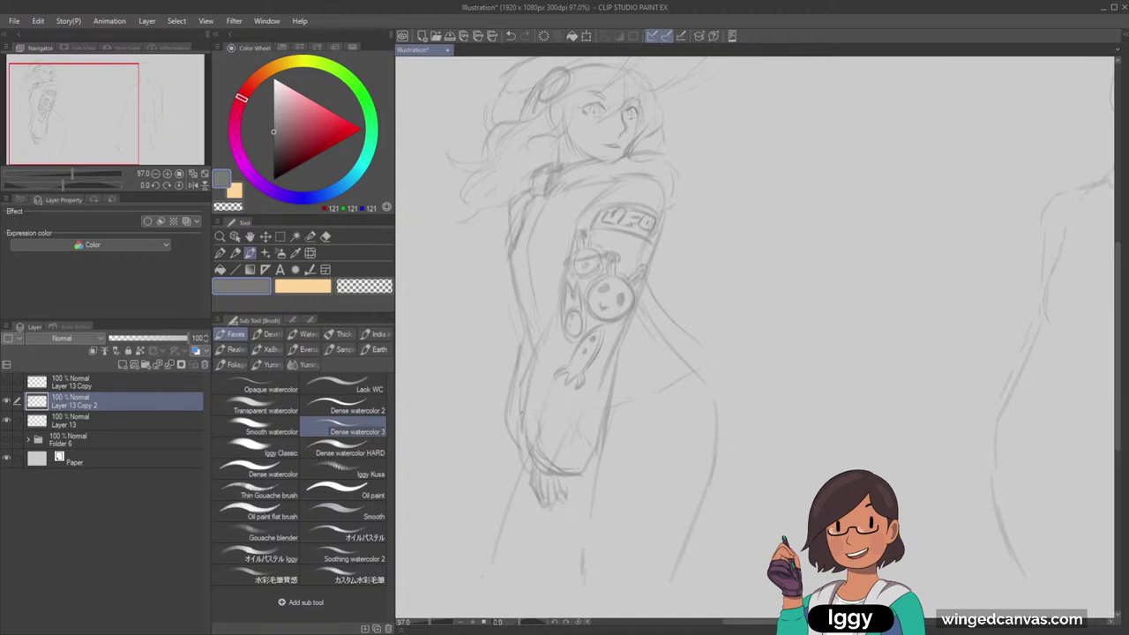
Draw a long curved line down the jacket front beside the far sleeve and refine the collar above it
{"action": "left_click_drag", "start_coordinate": [543, 215], "coordinate": [538, 310]}
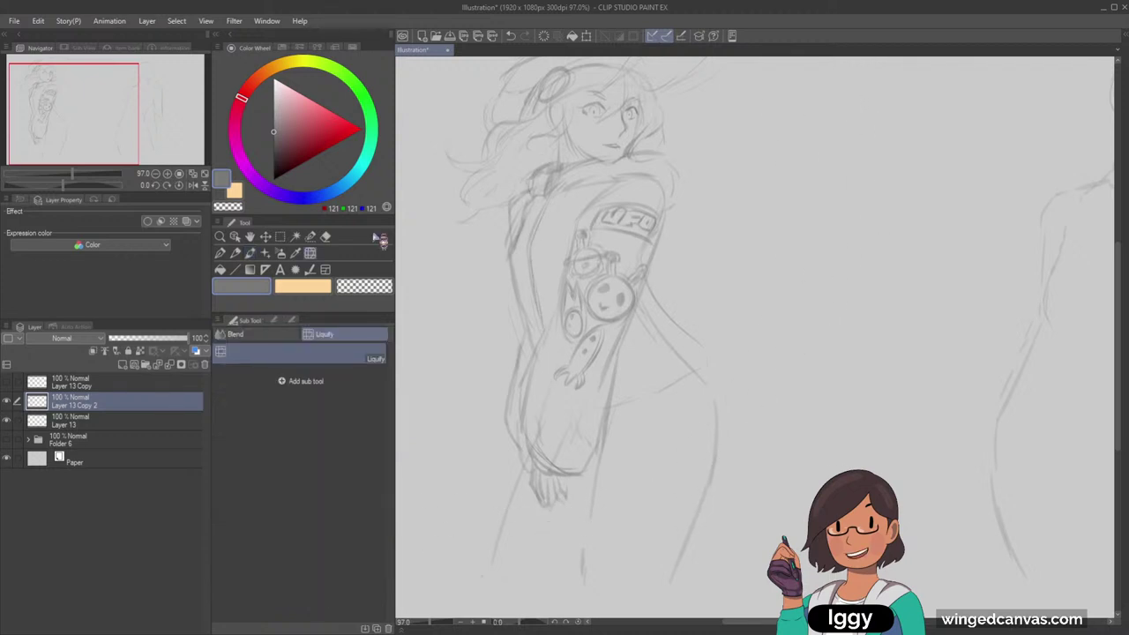
{"action": "key", "text": "c"}
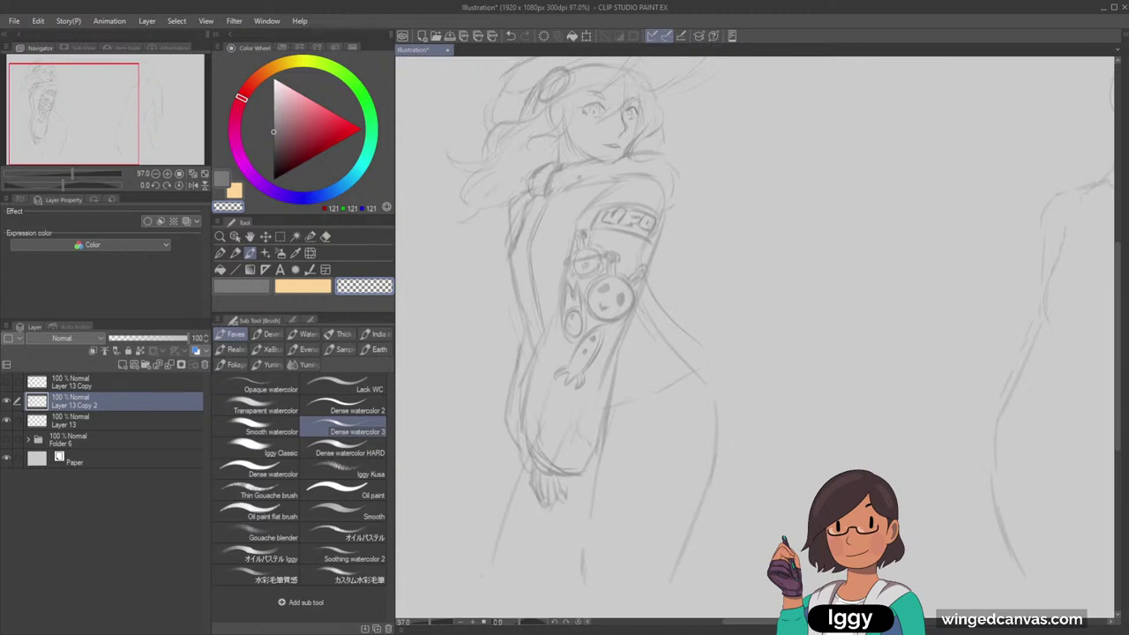
{"action": "scroll", "coordinate": [579, 177], "scroll_direction": "down", "scroll_amount": 3}
{"action": "scroll", "coordinate": [579, 178], "scroll_direction": "up", "scroll_amount": 3}
{"action": "key", "text": "c"}
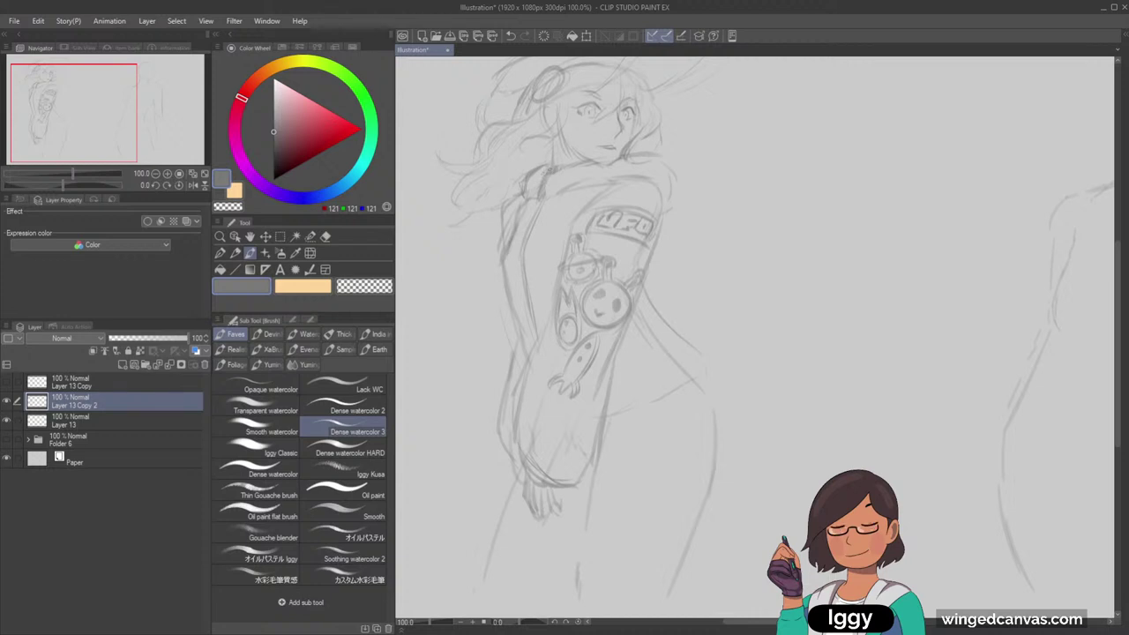
{"action": "key", "text": "c"}
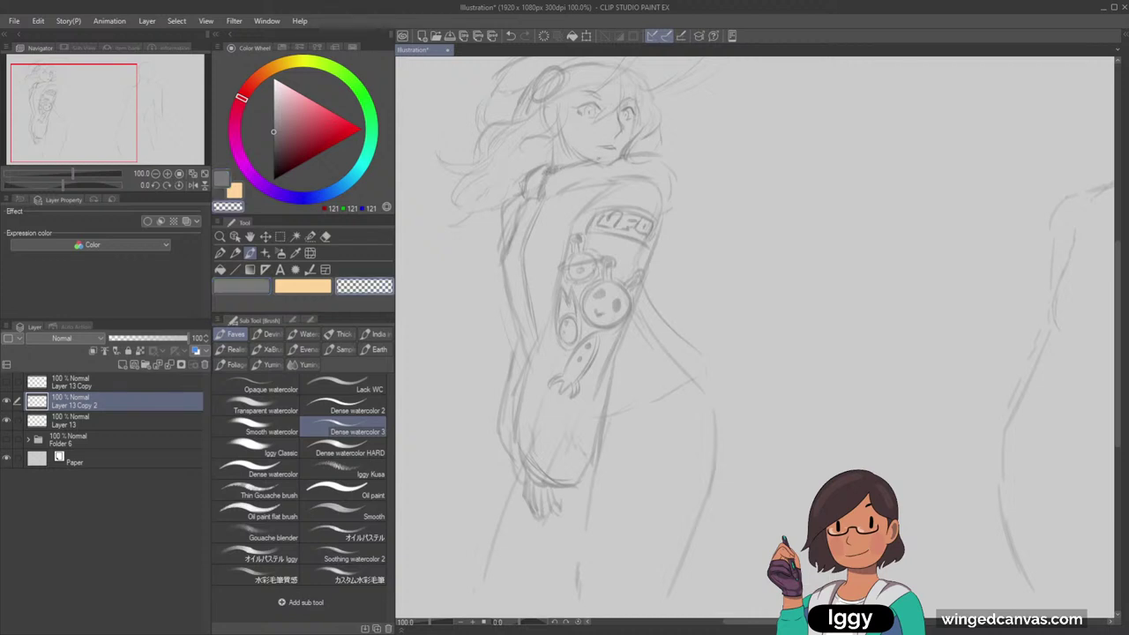
{"action": "key", "text": "c"}
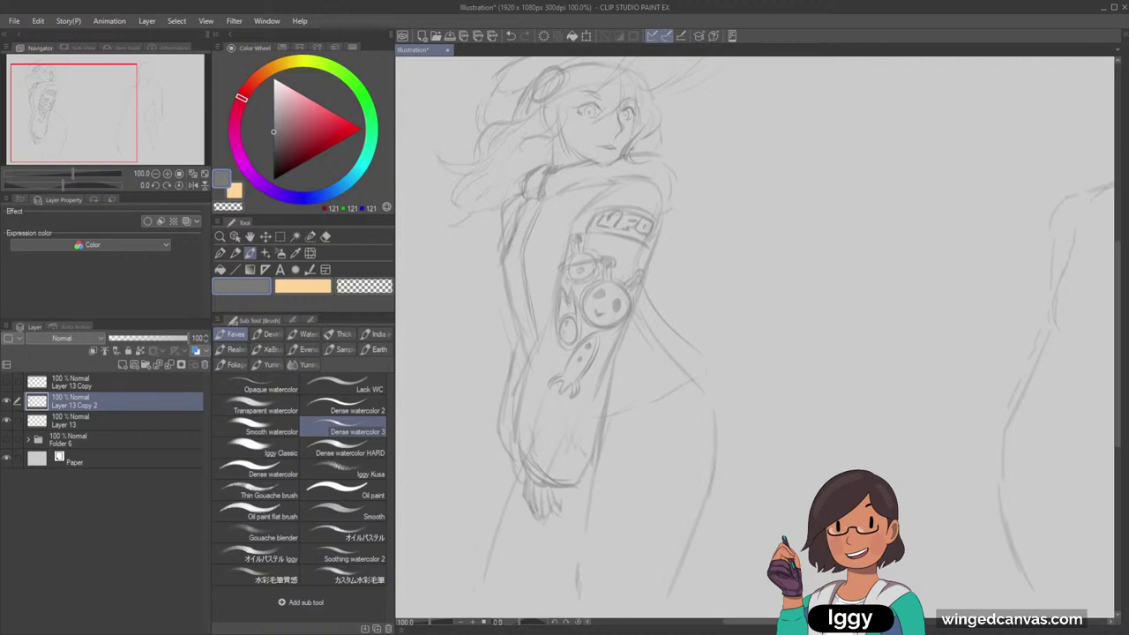
Refine the jacket's collar and erase excess strokes along the neckline below the chin
{"action": "scroll", "coordinate": [773, 67], "scroll_direction": "down", "scroll_amount": 3}
{"action": "scroll", "coordinate": [774, 71], "scroll_direction": "up", "scroll_amount": 1}
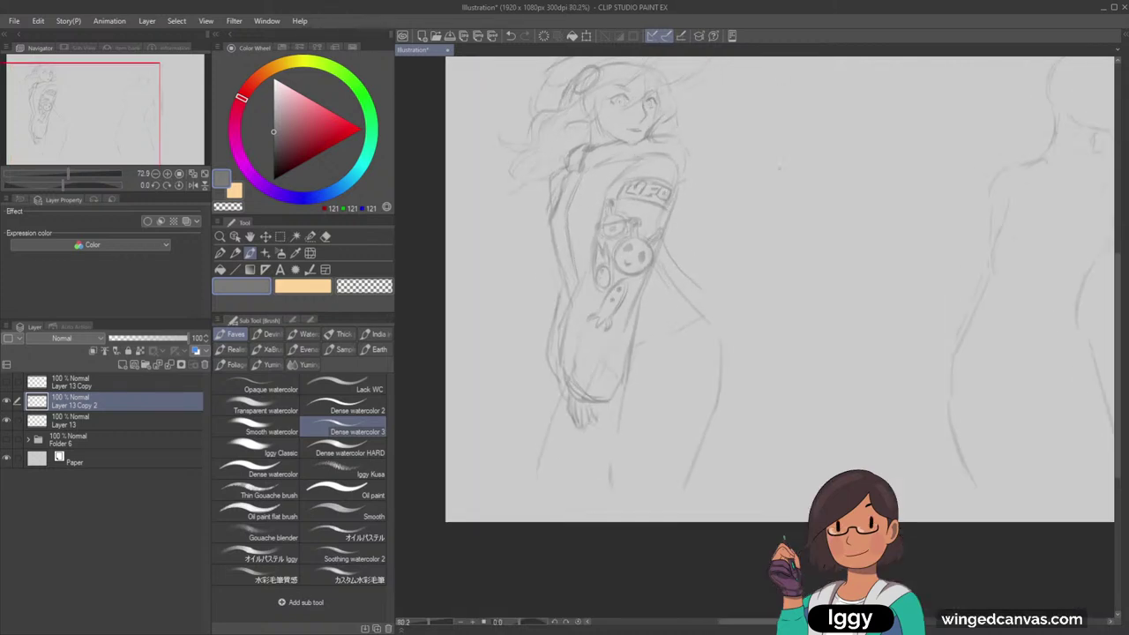
{"action": "scroll", "coordinate": [776, 161], "scroll_direction": "up", "scroll_amount": 2}
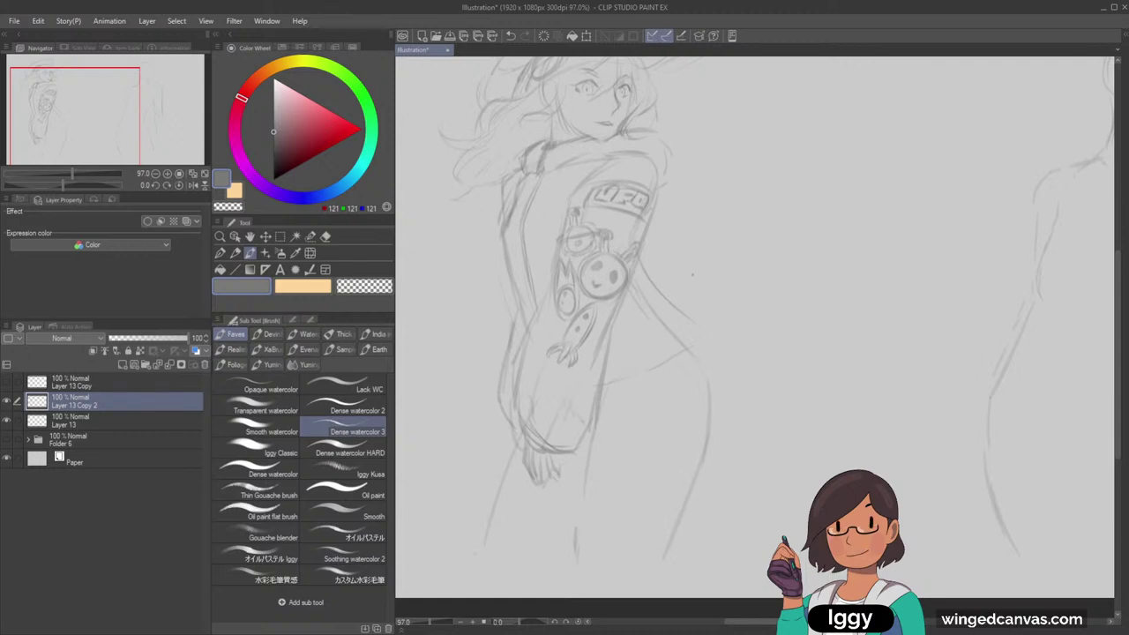
{"action": "scroll", "coordinate": [596, 286], "scroll_direction": "up", "scroll_amount": 1}
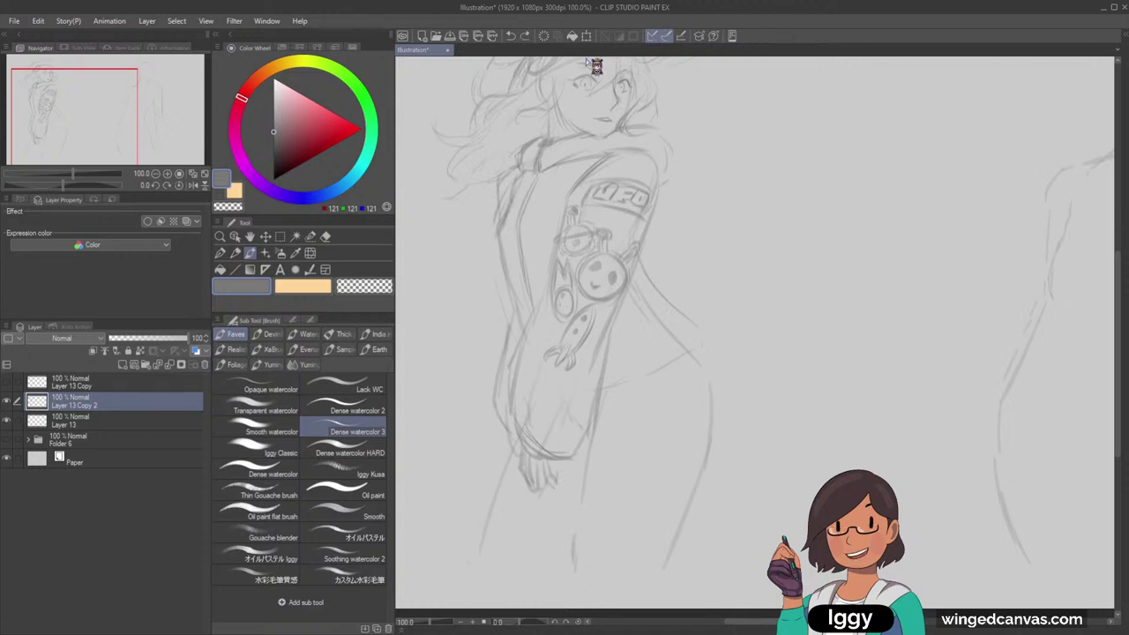
{"action": "key", "text": "c"}
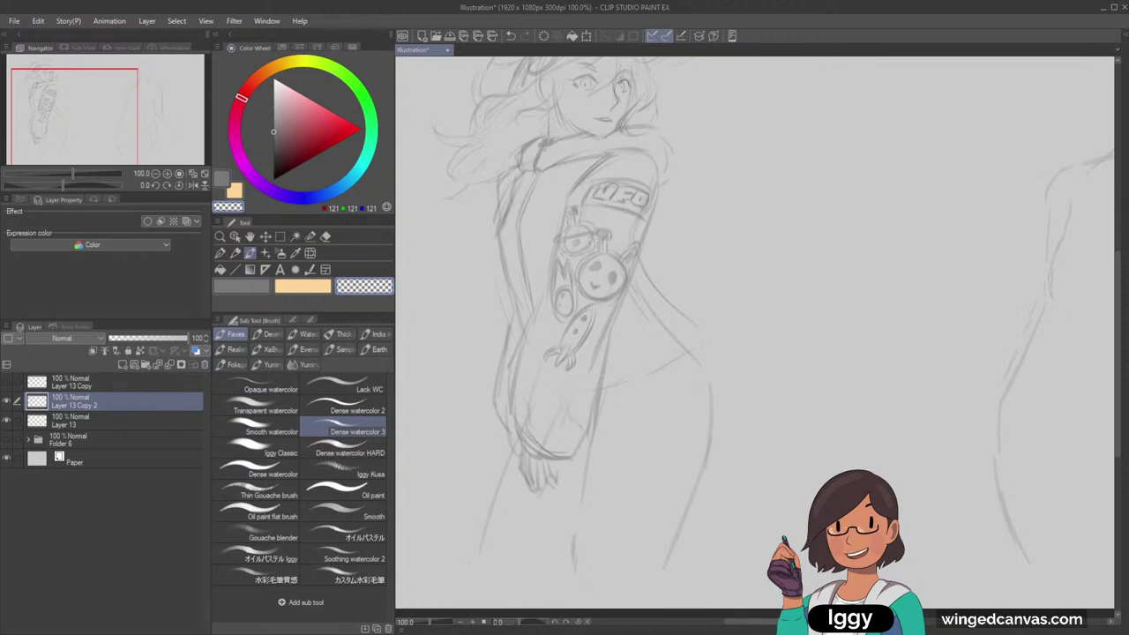
{"action": "left_click_drag", "start_coordinate": [568, 140], "coordinate": [602, 133]}
{"action": "key", "text": "c"}
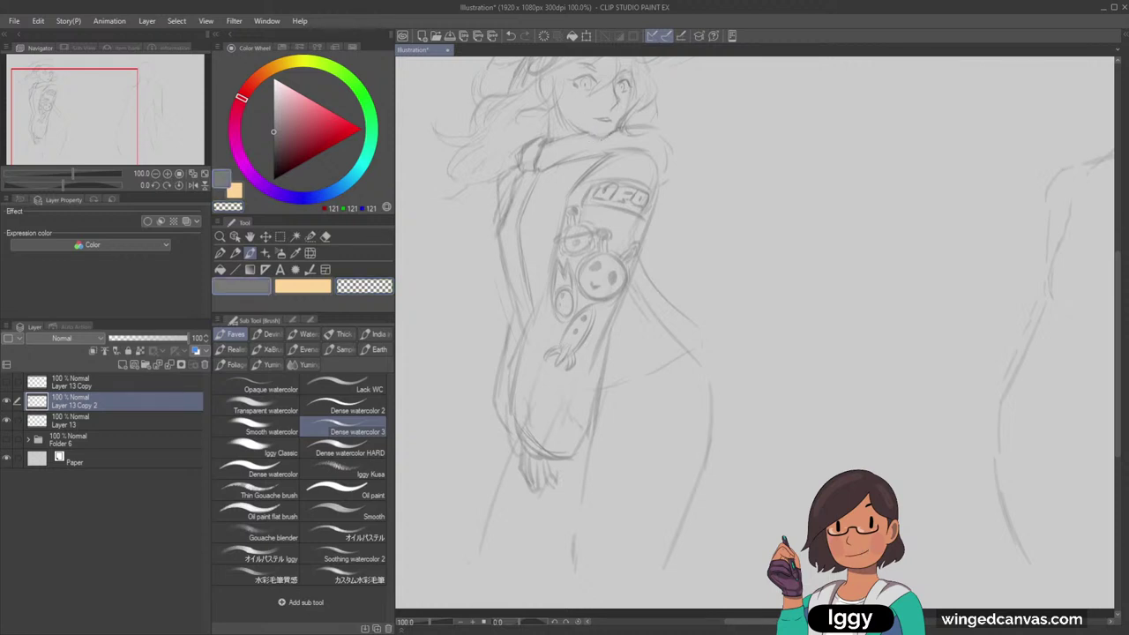
Draw the jacket's curved lower hem across the hip, undoing trial strokes around the UFO band
{"action": "scroll", "coordinate": [710, 62], "scroll_direction": "down", "scroll_amount": 2}
{"action": "left_click_drag", "start_coordinate": [130, 146], "coordinate": [137, 127]}
{"action": "scroll", "coordinate": [917, 181], "scroll_direction": "up", "scroll_amount": 1}
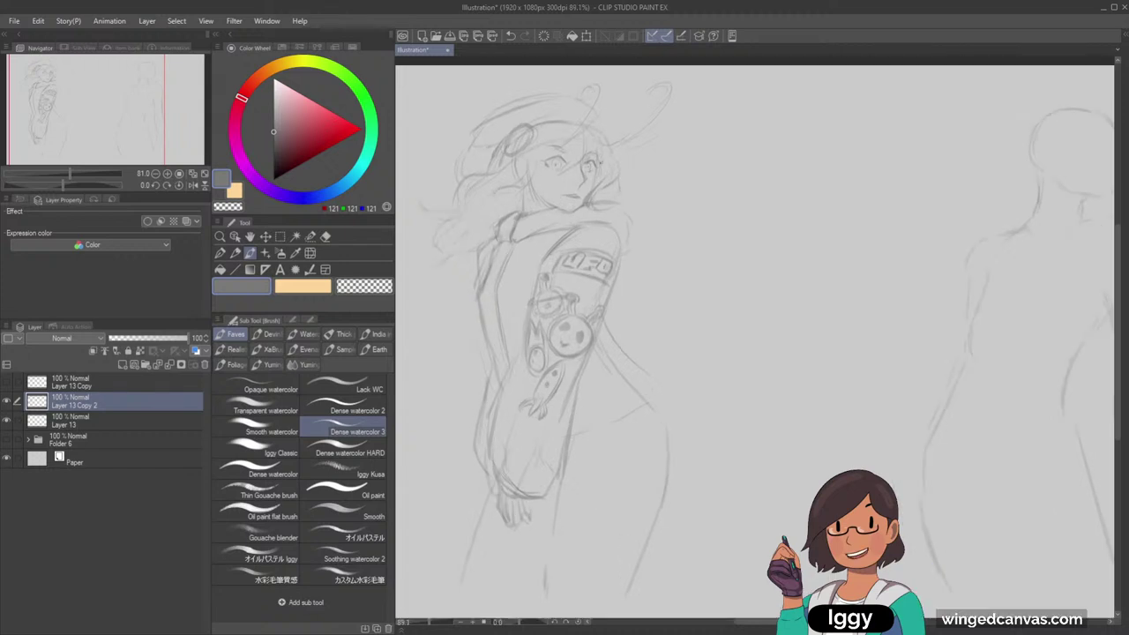
{"action": "scroll", "coordinate": [583, 132], "scroll_direction": "up", "scroll_amount": 2}
{"action": "scroll", "coordinate": [671, 80], "scroll_direction": "down", "scroll_amount": 3}
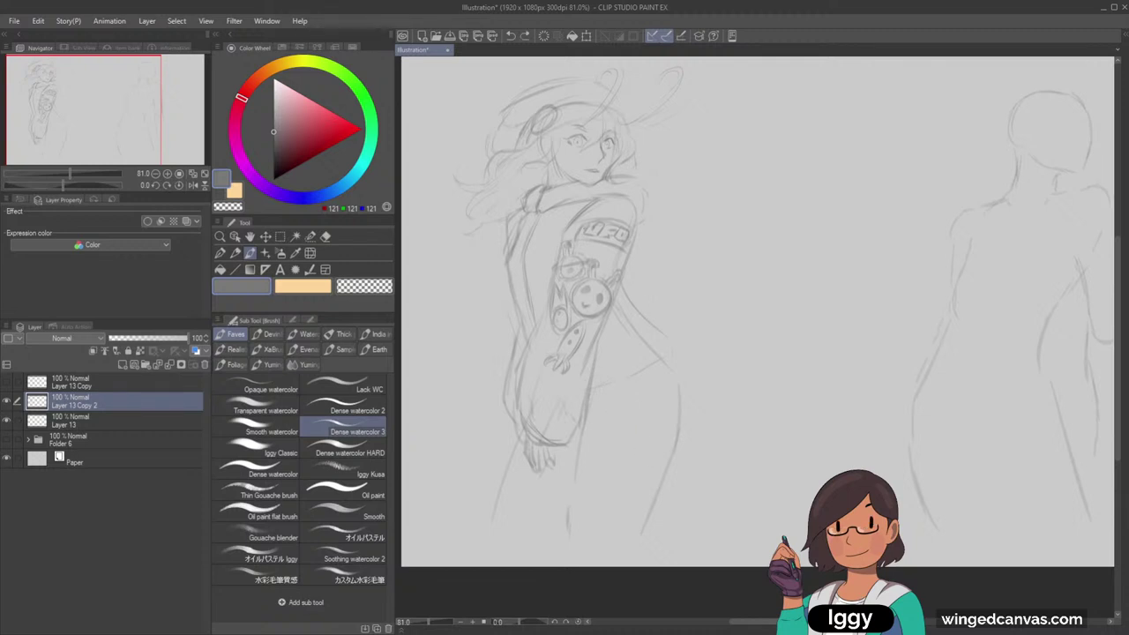
{"action": "key", "text": "ctrl+z"}
{"action": "left_click_drag", "start_coordinate": [586, 239], "coordinate": [623, 250]}
{"action": "key", "text": "ctrl+z"}
{"action": "key", "text": "ctrl+z"}
{"action": "key", "text": "ctrl+z"}
{"action": "key", "text": "ctrl+z"}
{"action": "mouse_move", "coordinate": [668, 357]}
{"action": "left_mouse_down"}
{"action": "mouse_move", "coordinate": [678, 374]}
{"action": "mouse_move", "coordinate": [589, 411]}
{"action": "mouse_move", "coordinate": [680, 385]}
{"action": "left_mouse_up"}
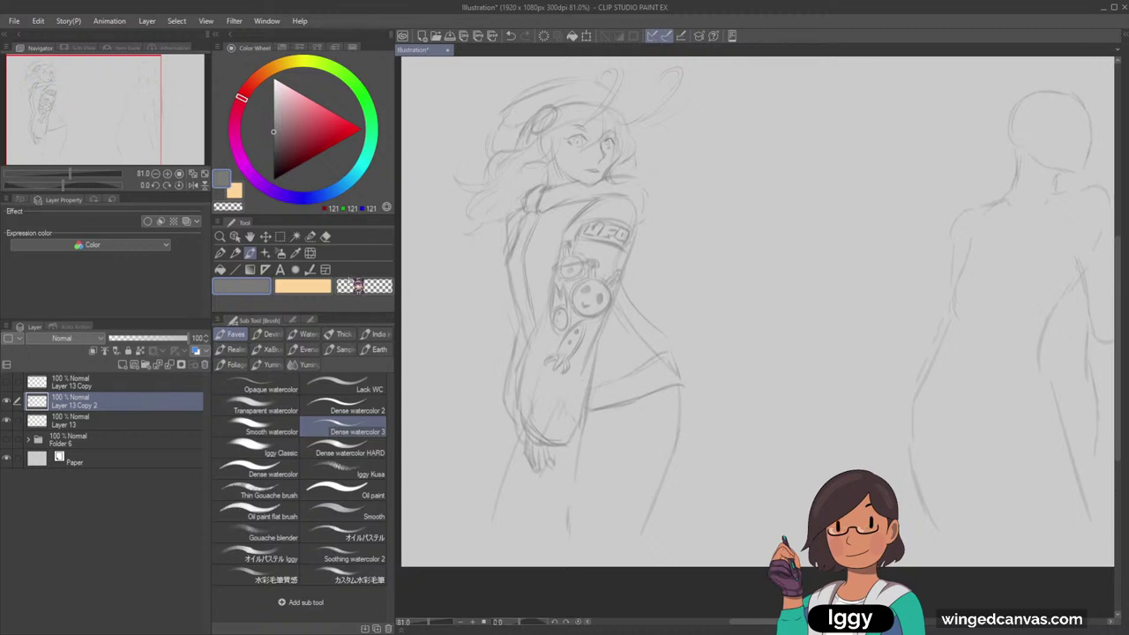
Erase the hand below the near sleeve's cuff with the soft eraser, undoing a first pass with the hard eraser
{"action": "left_click", "coordinate": [326, 237]}
{"action": "key", "text": "bracketleft"}
{"action": "key", "text": "bracketleft"}
{"action": "key", "text": "bracketleft"}
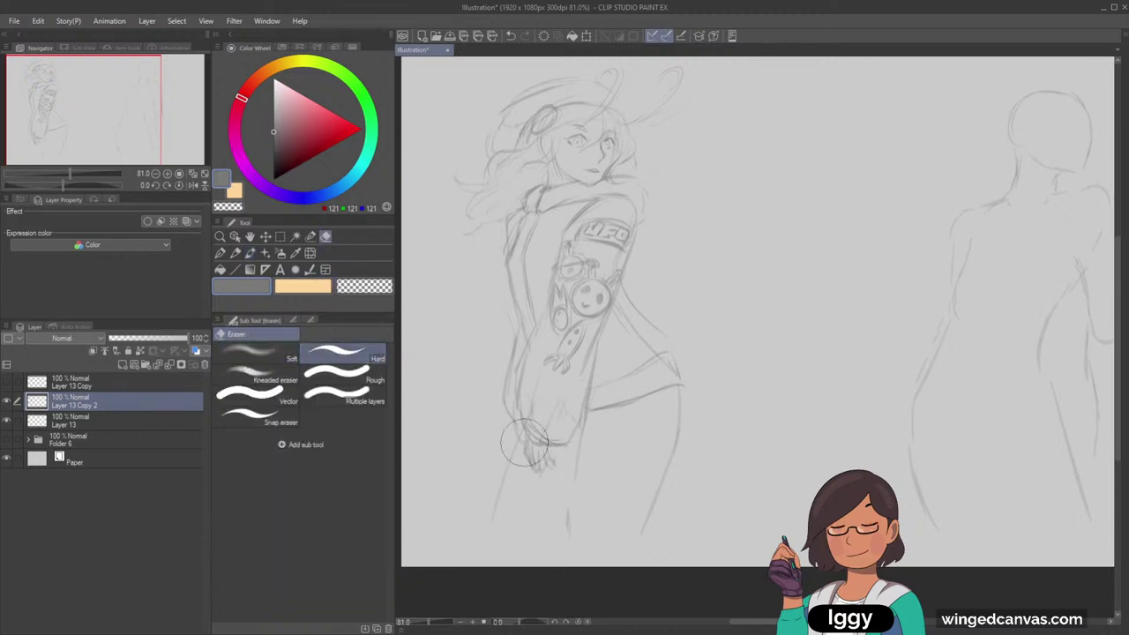
{"action": "mouse_move", "coordinate": [535, 455]}
{"action": "left_mouse_down"}
{"action": "mouse_move", "coordinate": [525, 454]}
{"action": "mouse_move", "coordinate": [544, 476]}
{"action": "left_mouse_up"}
{"action": "key", "text": "ctrl+z"}
{"action": "left_click", "coordinate": [266, 356]}
{"action": "left_click", "coordinate": [235, 253]}
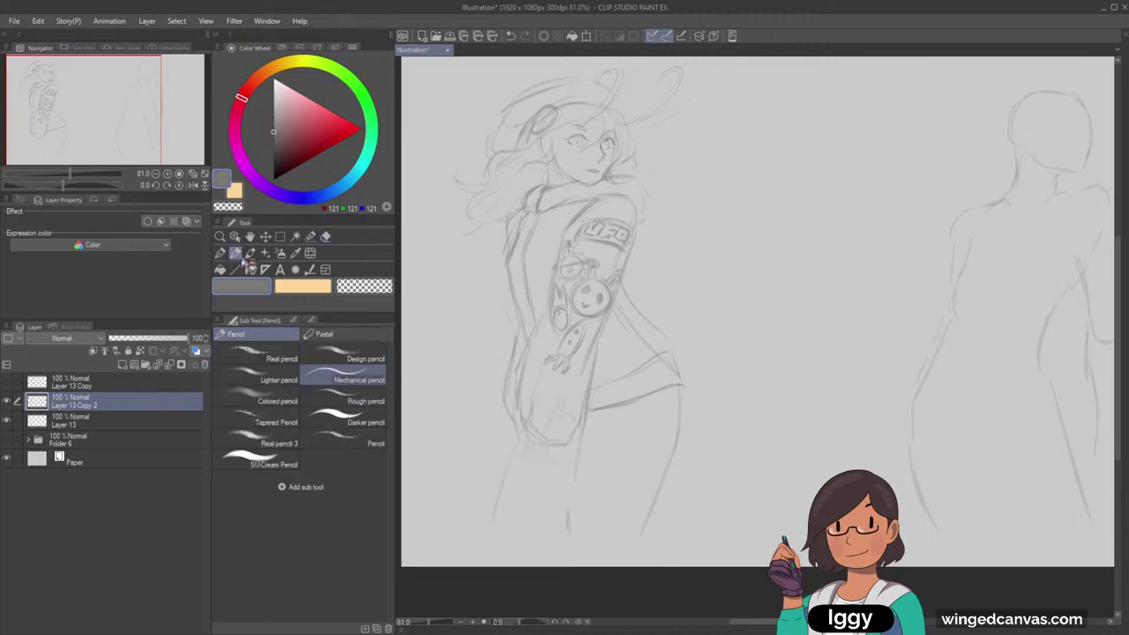
{"action": "left_click", "coordinate": [250, 253]}
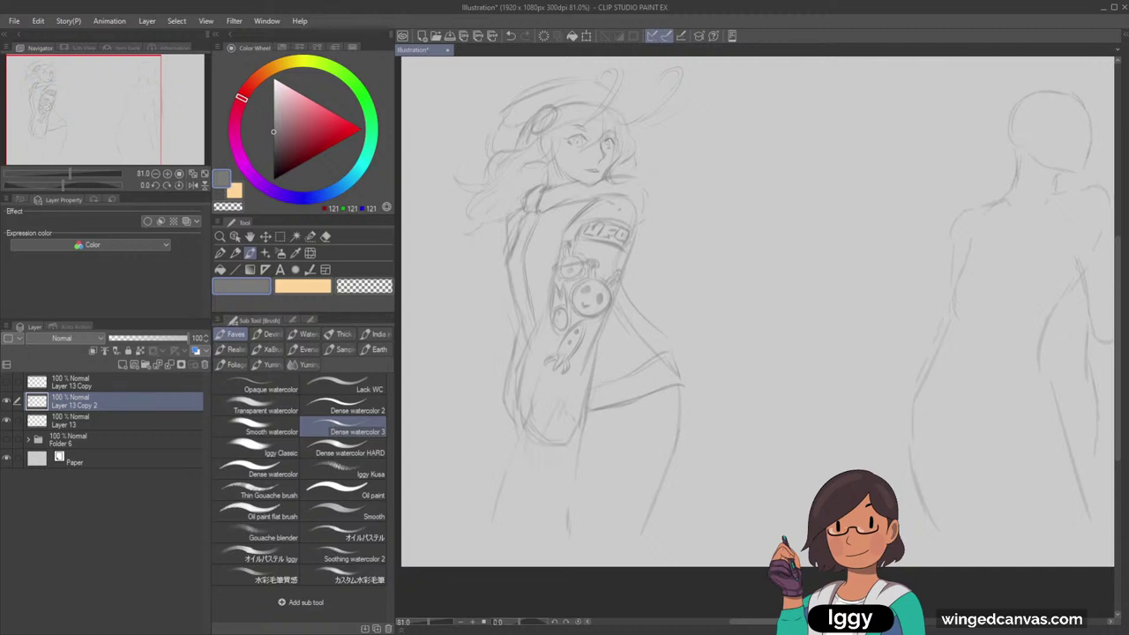
Try to sketch the bent arm and hand structure directly over the near sleeve, redoing the forearm strokes
{"action": "left_click_drag", "start_coordinate": [625, 208], "coordinate": [593, 310]}
{"action": "mouse_move", "coordinate": [586, 213]}
{"action": "left_mouse_down"}
{"action": "mouse_move", "coordinate": [614, 230]}
{"action": "mouse_move", "coordinate": [577, 293]}
{"action": "mouse_move", "coordinate": [601, 301]}
{"action": "mouse_move", "coordinate": [581, 294]}
{"action": "mouse_move", "coordinate": [573, 357]}
{"action": "left_mouse_up"}
{"action": "left_click_drag", "start_coordinate": [556, 321], "coordinate": [542, 389]}
{"action": "mouse_move", "coordinate": [579, 340]}
{"action": "left_mouse_down"}
{"action": "mouse_move", "coordinate": [559, 389]}
{"action": "mouse_move", "coordinate": [566, 404]}
{"action": "mouse_move", "coordinate": [527, 419]}
{"action": "left_mouse_up"}
{"action": "key", "text": "ctrl+z"}
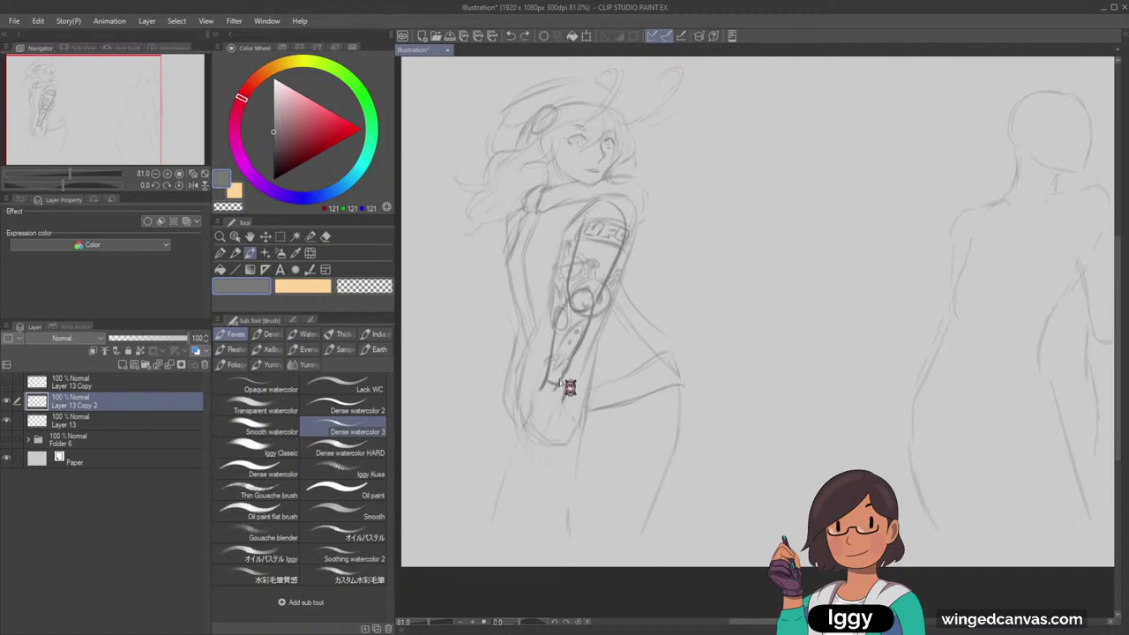
{"action": "key", "text": "ctrl+z"}
{"action": "left_click_drag", "start_coordinate": [559, 383], "coordinate": [526, 414]}
{"action": "mouse_move", "coordinate": [558, 391]}
{"action": "left_mouse_down"}
{"action": "mouse_move", "coordinate": [547, 426]}
{"action": "mouse_move", "coordinate": [526, 432]}
{"action": "left_mouse_up"}
{"action": "key", "text": "ctrl+z"}
{"action": "key", "text": "ctrl+z"}
{"action": "key", "text": "ctrl+z"}
{"action": "key", "text": "ctrl+z"}
{"action": "key", "text": "ctrl+z"}
{"action": "mouse_move", "coordinate": [563, 291]}
{"action": "left_mouse_down"}
{"action": "mouse_move", "coordinate": [597, 312]}
{"action": "mouse_move", "coordinate": [566, 372]}
{"action": "mouse_move", "coordinate": [547, 350]}
{"action": "left_mouse_up"}
{"action": "left_click_drag", "start_coordinate": [556, 326], "coordinate": [530, 406]}
{"action": "mouse_move", "coordinate": [573, 363]}
{"action": "left_mouse_down"}
{"action": "mouse_move", "coordinate": [553, 411]}
{"action": "mouse_move", "coordinate": [514, 437]}
{"action": "left_mouse_up"}
{"action": "left_click_drag", "start_coordinate": [556, 407], "coordinate": [540, 443]}
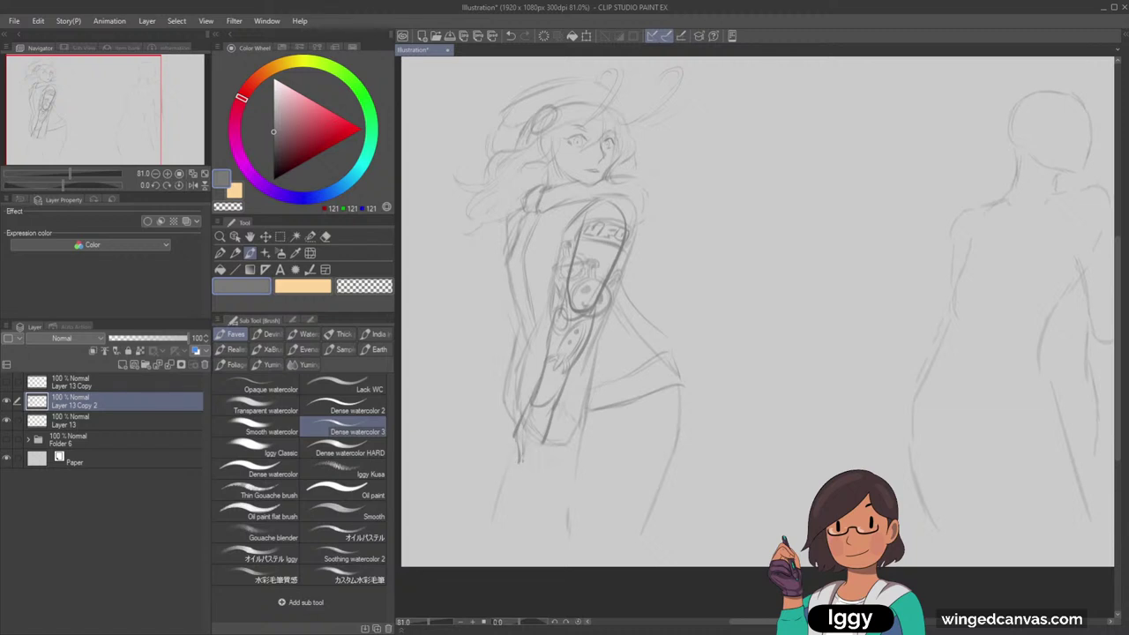
Try to erase parts of the arm construction, and undo all arm and hand strokes over the sleeve
{"action": "left_click", "coordinate": [325, 236]}
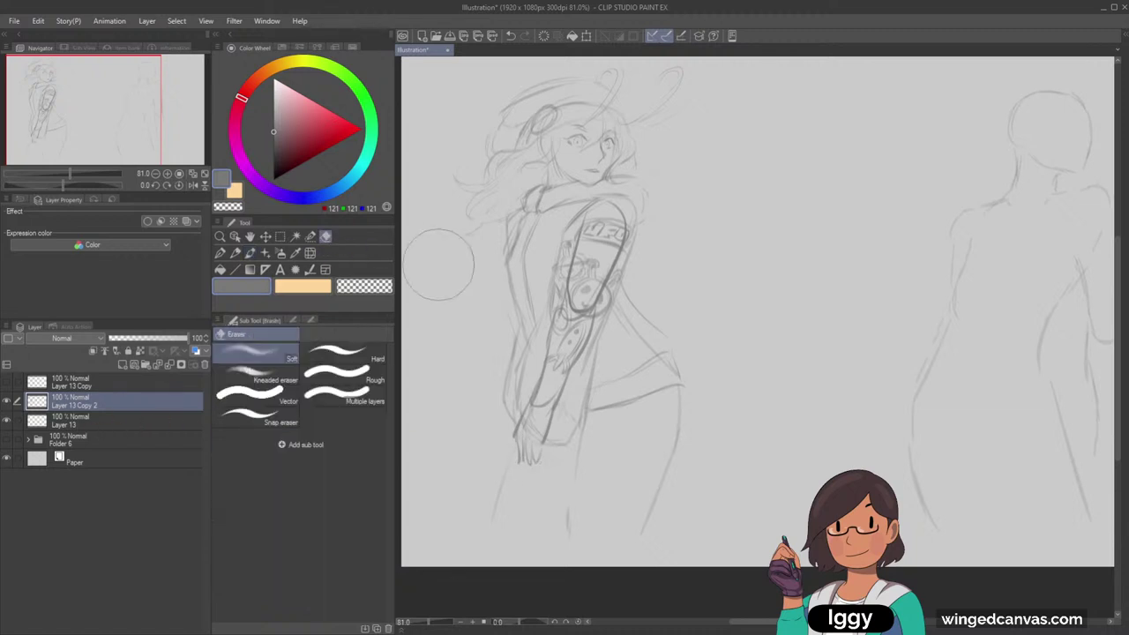
{"action": "mouse_move", "coordinate": [547, 388]}
{"action": "left_mouse_down"}
{"action": "mouse_move", "coordinate": [586, 261]}
{"action": "mouse_move", "coordinate": [554, 340]}
{"action": "mouse_move", "coordinate": [572, 367]}
{"action": "mouse_move", "coordinate": [599, 282]}
{"action": "left_mouse_up"}
{"action": "key", "text": "ctrl+z"}
{"action": "key", "text": "ctrl+z"}
{"action": "key", "text": "ctrl+z"}
{"action": "key", "text": "ctrl+z"}
{"action": "key", "text": "ctrl+z"}
{"action": "key", "text": "ctrl+z"}
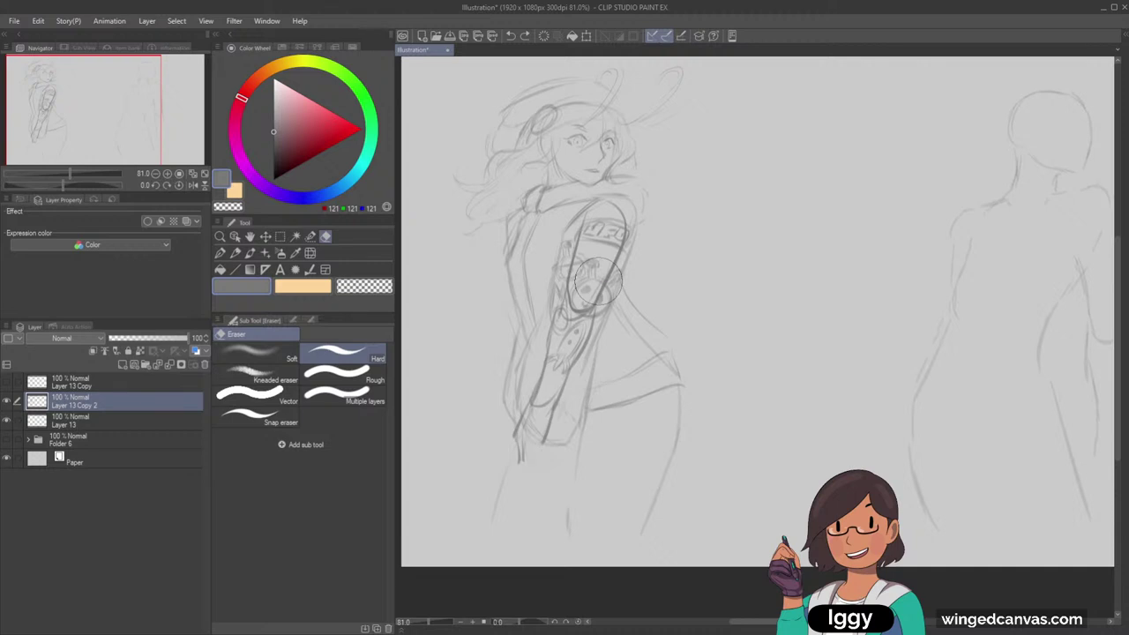
{"action": "key", "text": "ctrl+z"}
{"action": "key", "text": "ctrl+z"}
{"action": "key", "text": "ctrl+z"}
{"action": "key", "text": "ctrl+z"}
{"action": "key", "text": "ctrl+z"}
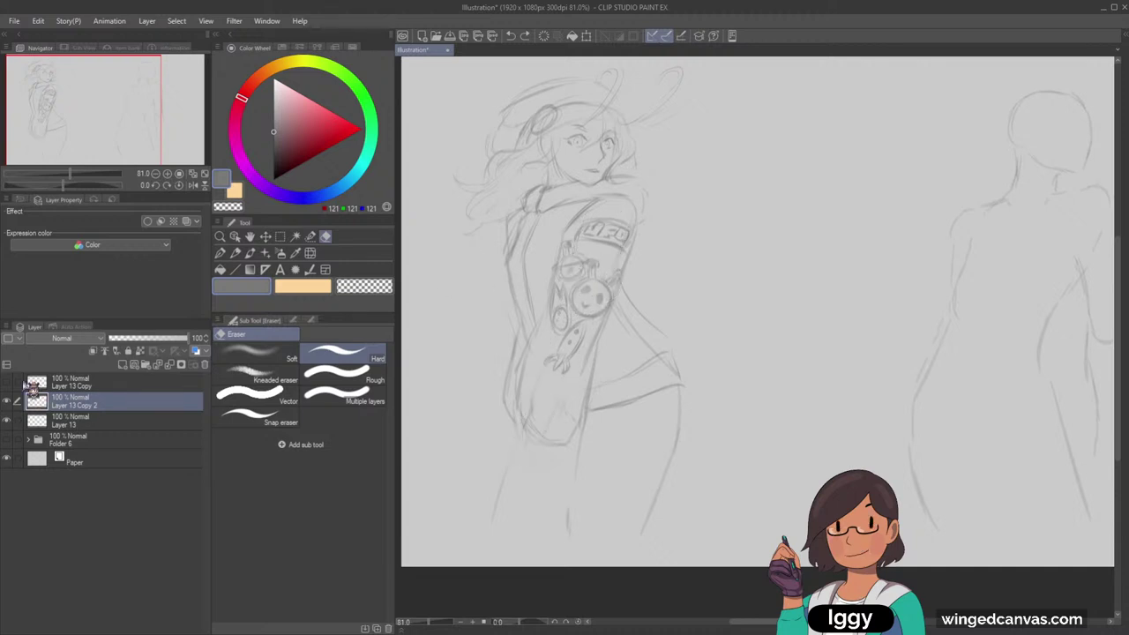
Add a new layer, sketch the forearm and hand over the near sleeve on it, and lower its opacity to 36 percent
{"action": "left_click", "coordinate": [9, 402]}
{"action": "left_click", "coordinate": [9, 403]}
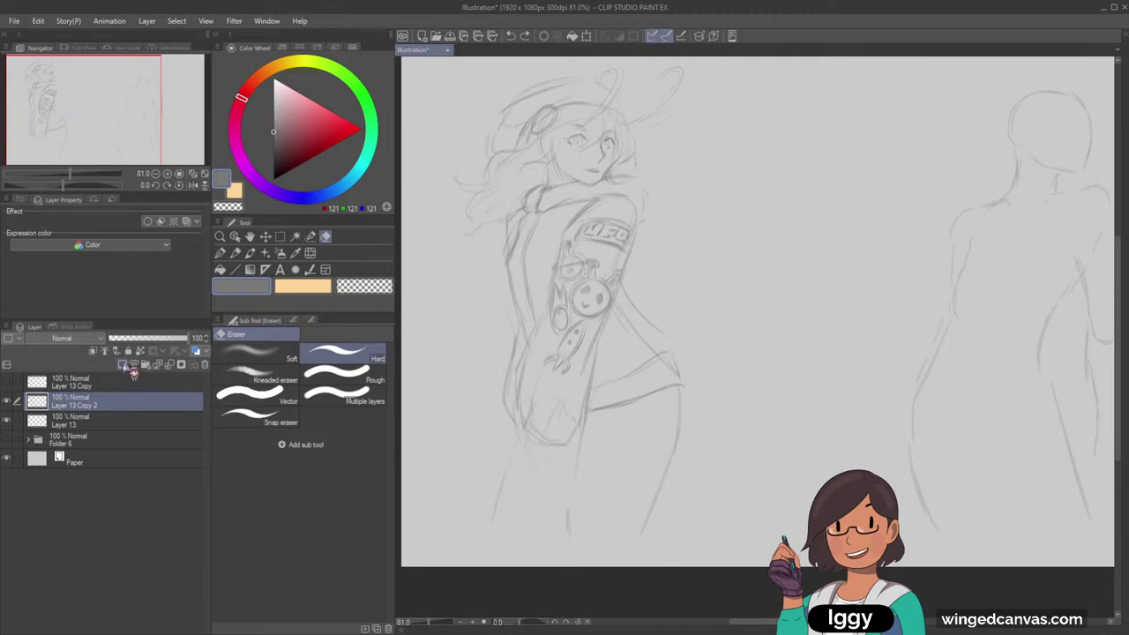
{"action": "left_click", "coordinate": [123, 364]}
{"action": "left_click", "coordinate": [251, 254]}
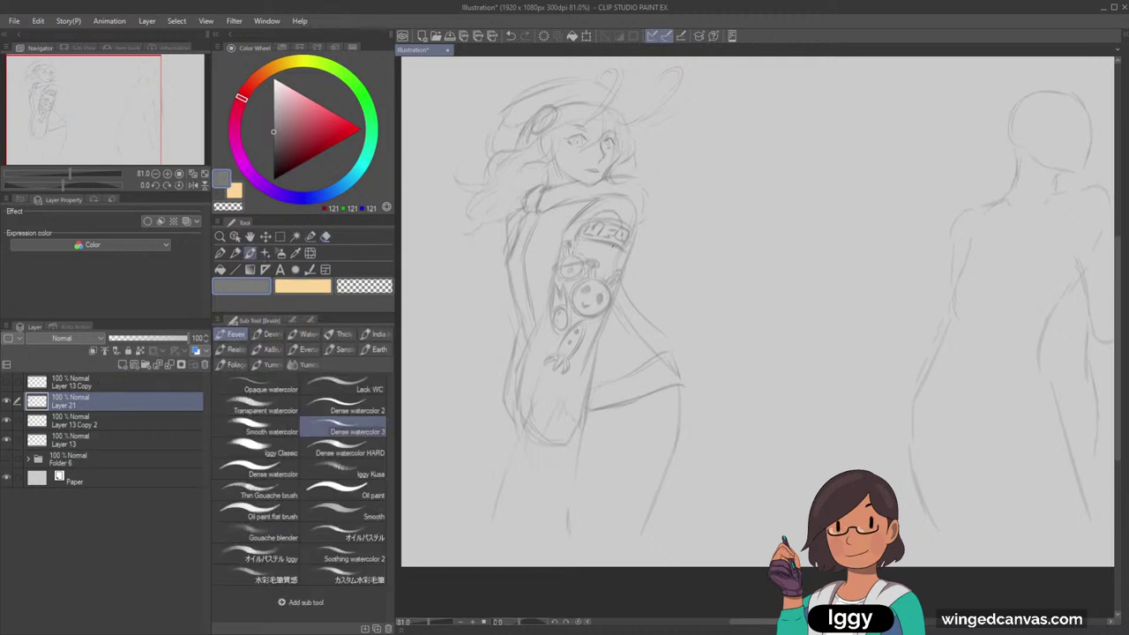
{"action": "mouse_move", "coordinate": [563, 270]}
{"action": "left_mouse_down"}
{"action": "mouse_move", "coordinate": [579, 330]}
{"action": "mouse_move", "coordinate": [566, 383]}
{"action": "left_mouse_up"}
{"action": "left_click_drag", "start_coordinate": [550, 355], "coordinate": [521, 443]}
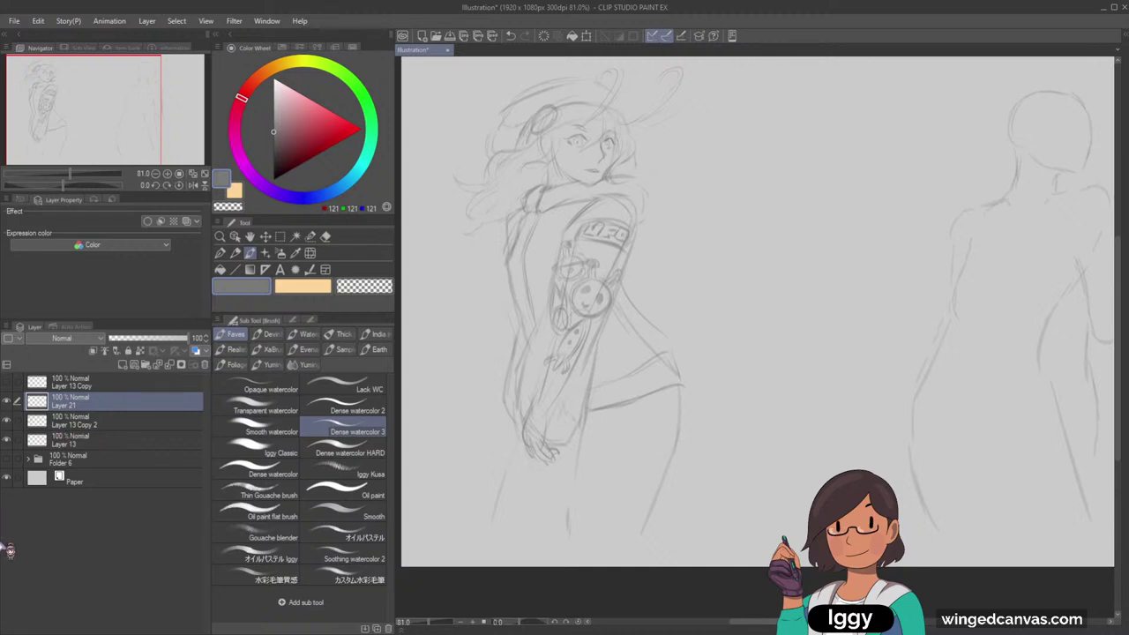
{"action": "left_click", "coordinate": [137, 338]}
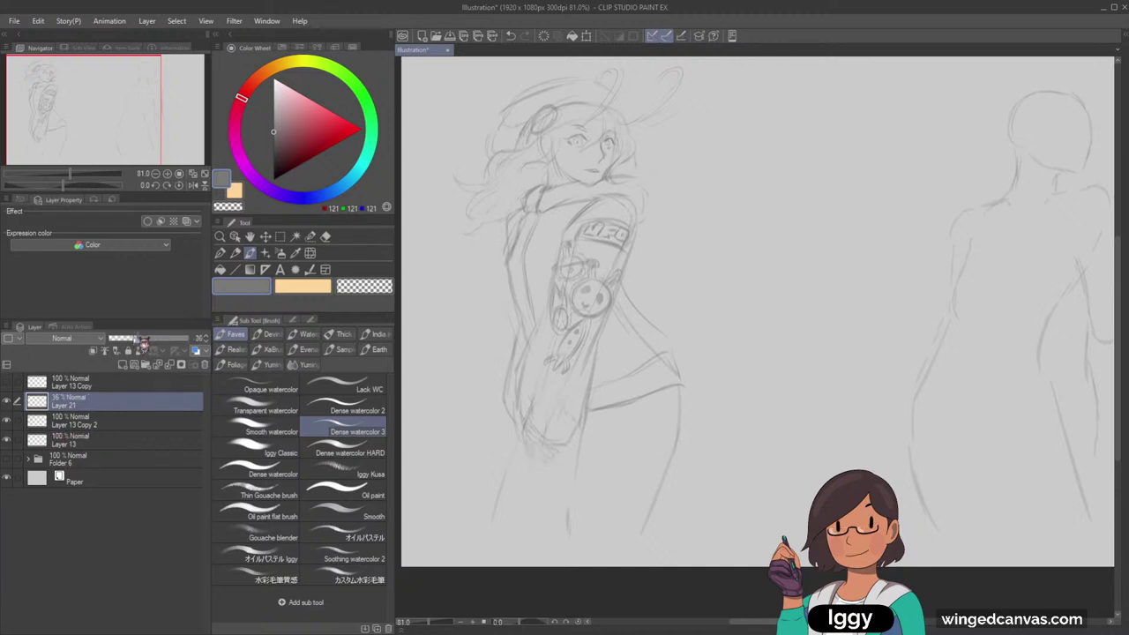
{"action": "key", "text": "ctrl+alt+0"}
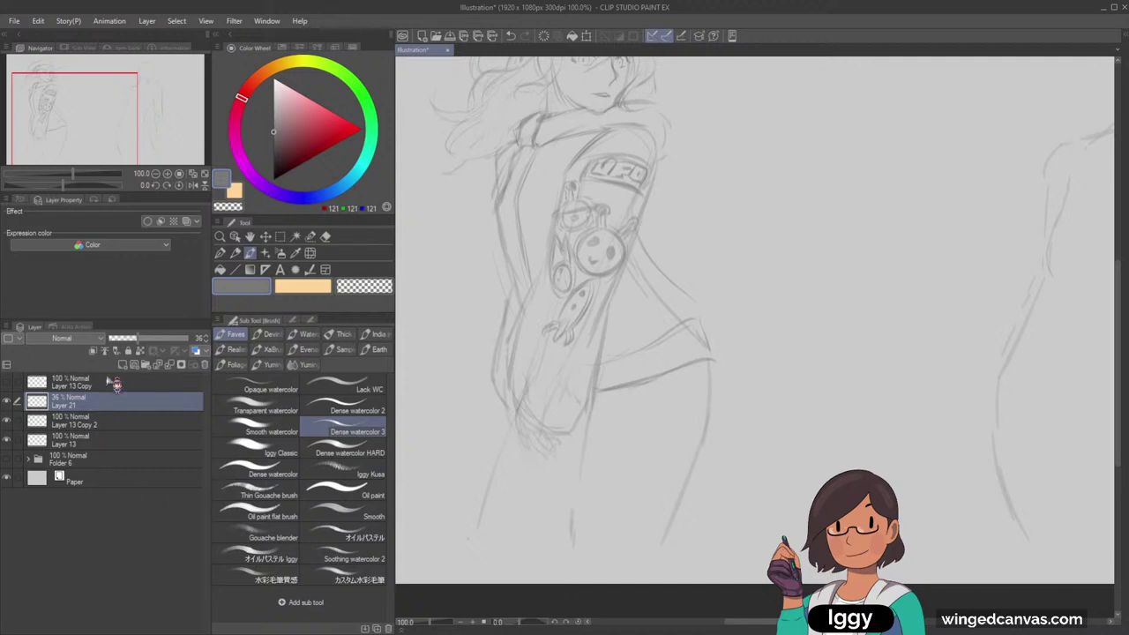
On Layer 13 Copy 2, redraw the near sleeve's lower edge and cuff around the faint hand guide
{"action": "left_click", "coordinate": [97, 423]}
{"action": "left_click", "coordinate": [265, 252]}
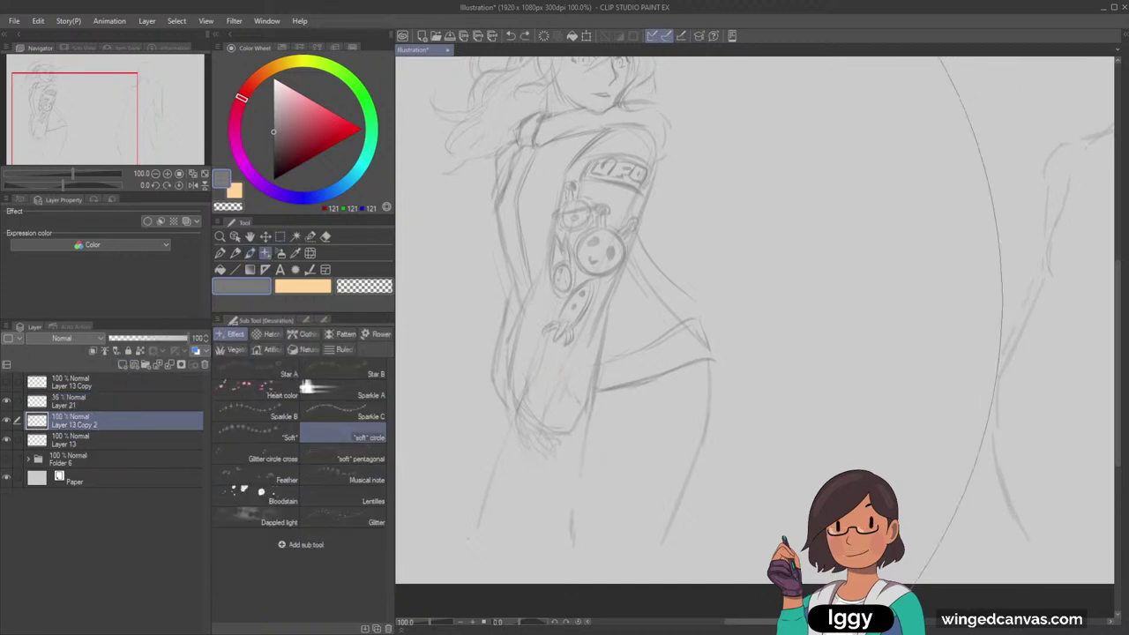
{"action": "left_click", "coordinate": [251, 253]}
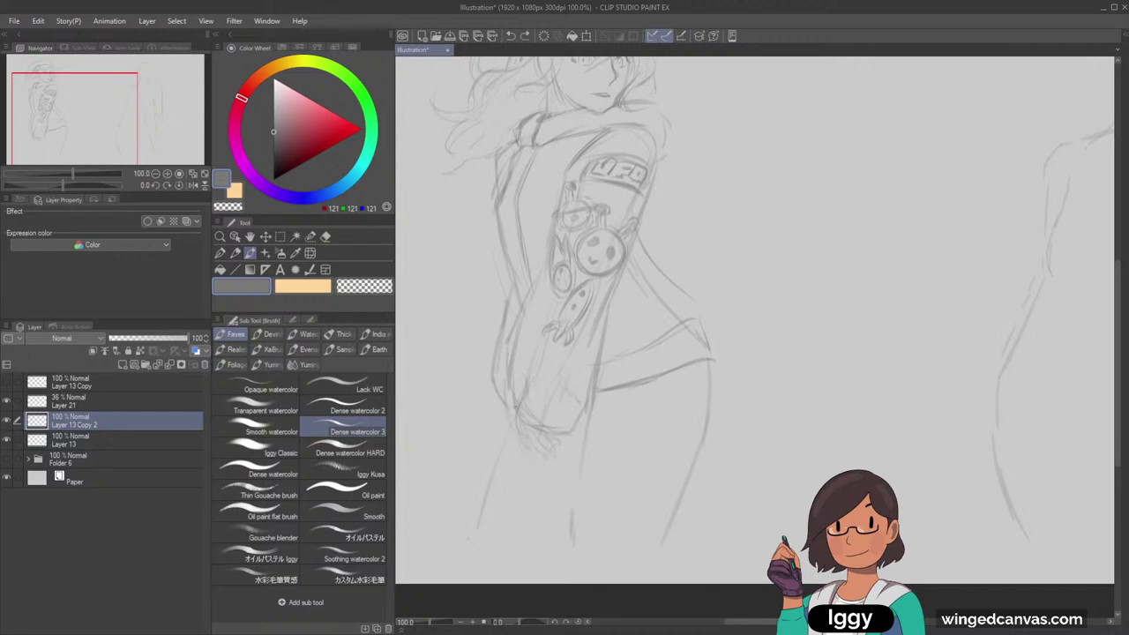
{"action": "left_click_drag", "start_coordinate": [522, 423], "coordinate": [543, 444]}
{"action": "left_click_drag", "start_coordinate": [494, 389], "coordinate": [517, 417]}
{"action": "key", "text": "ctrl+minus"}
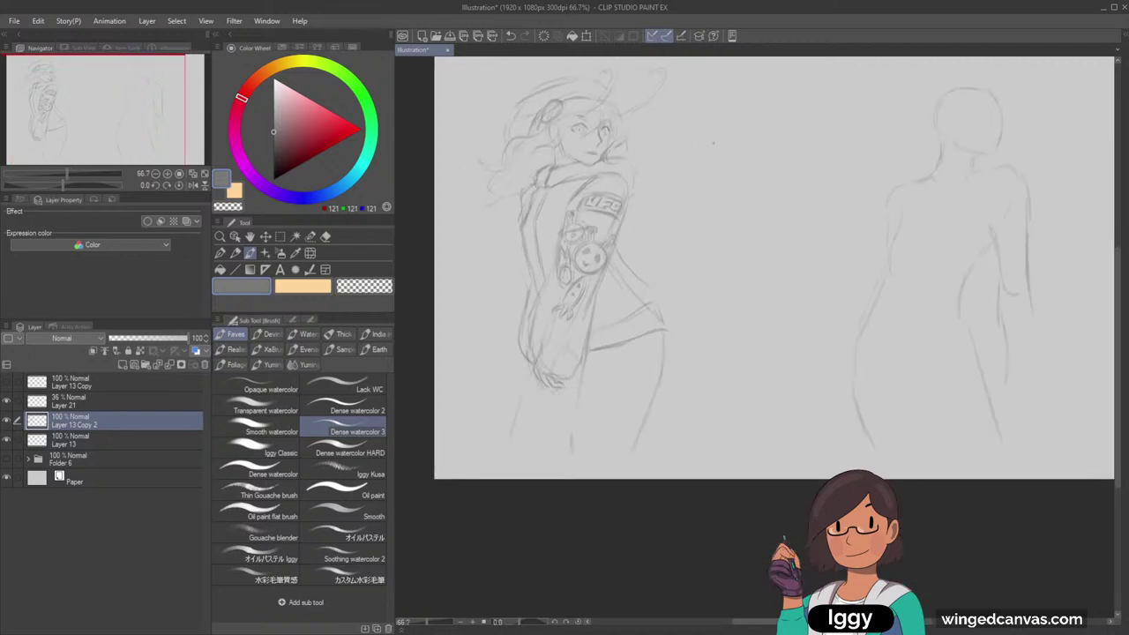
Rotate the girl's sketch on Layer 13 Copy 2 slightly counterclockwise with a free transform
{"action": "key", "text": "ctrl+t"}
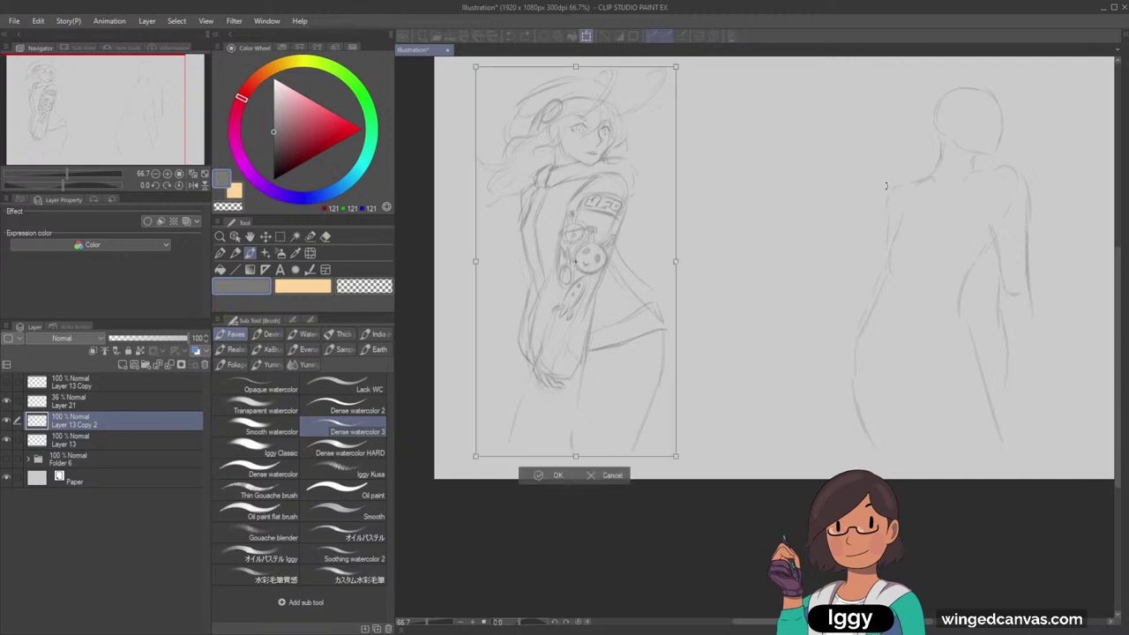
{"action": "left_click", "coordinate": [552, 477]}
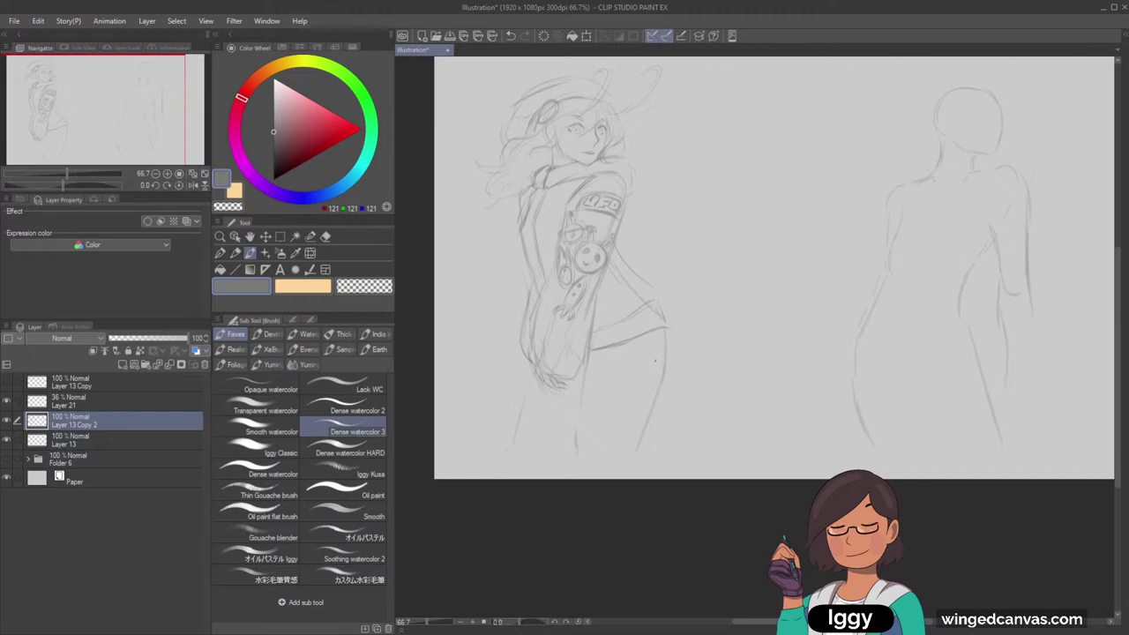
Sketch a crisscross lacing pattern of stacked diamonds down the side of the girl's thigh, below the jacket hem
{"action": "scroll", "coordinate": [639, 374], "scroll_direction": "up", "scroll_amount": 2}
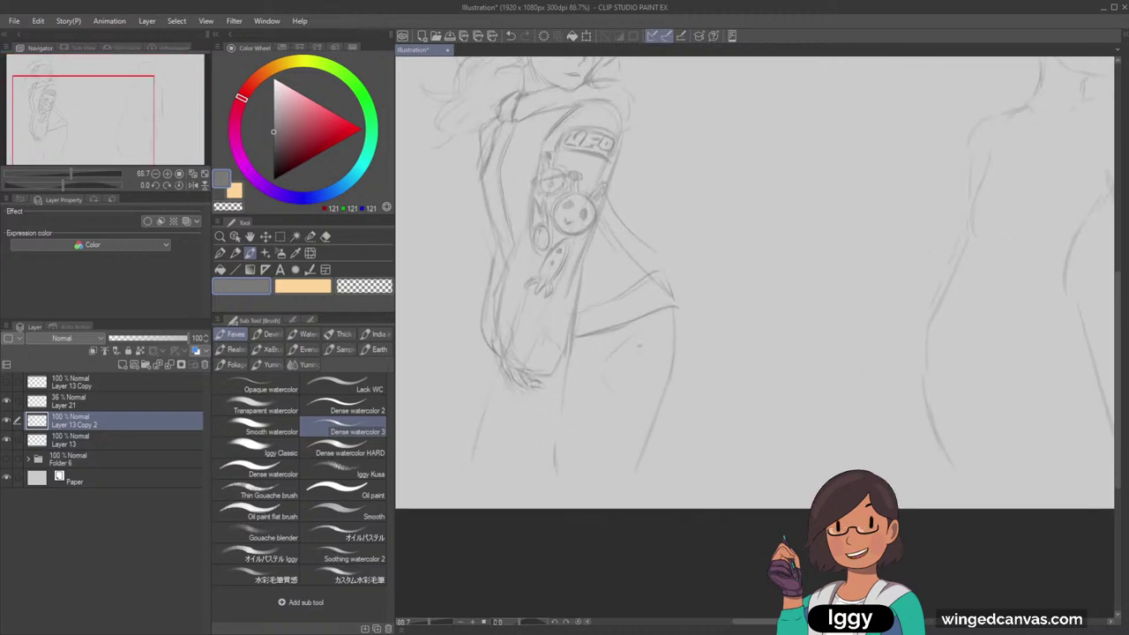
{"action": "key", "text": "ctrl+z"}
{"action": "mouse_move", "coordinate": [621, 403]}
{"action": "left_mouse_down"}
{"action": "mouse_move", "coordinate": [594, 426]}
{"action": "mouse_move", "coordinate": [606, 441]}
{"action": "left_mouse_up"}
{"action": "key", "text": "ctrl+z"}
{"action": "left_click_drag", "start_coordinate": [624, 353], "coordinate": [634, 367]}
{"action": "key", "text": "ctrl+z"}
{"action": "key", "text": "ctrl+z"}
{"action": "key", "text": "ctrl+z"}
{"action": "mouse_move", "coordinate": [602, 364]}
{"action": "left_mouse_down"}
{"action": "mouse_move", "coordinate": [625, 374]}
{"action": "mouse_move", "coordinate": [607, 393]}
{"action": "mouse_move", "coordinate": [636, 341]}
{"action": "left_mouse_up"}
{"action": "mouse_move", "coordinate": [636, 342]}
{"action": "left_mouse_down"}
{"action": "mouse_move", "coordinate": [650, 365]}
{"action": "mouse_move", "coordinate": [617, 389]}
{"action": "mouse_move", "coordinate": [618, 415]}
{"action": "mouse_move", "coordinate": [644, 376]}
{"action": "left_mouse_up"}
{"action": "mouse_move", "coordinate": [630, 370]}
{"action": "left_mouse_down"}
{"action": "mouse_move", "coordinate": [635, 398]}
{"action": "mouse_move", "coordinate": [611, 436]}
{"action": "mouse_move", "coordinate": [639, 441]}
{"action": "mouse_move", "coordinate": [616, 452]}
{"action": "left_mouse_up"}
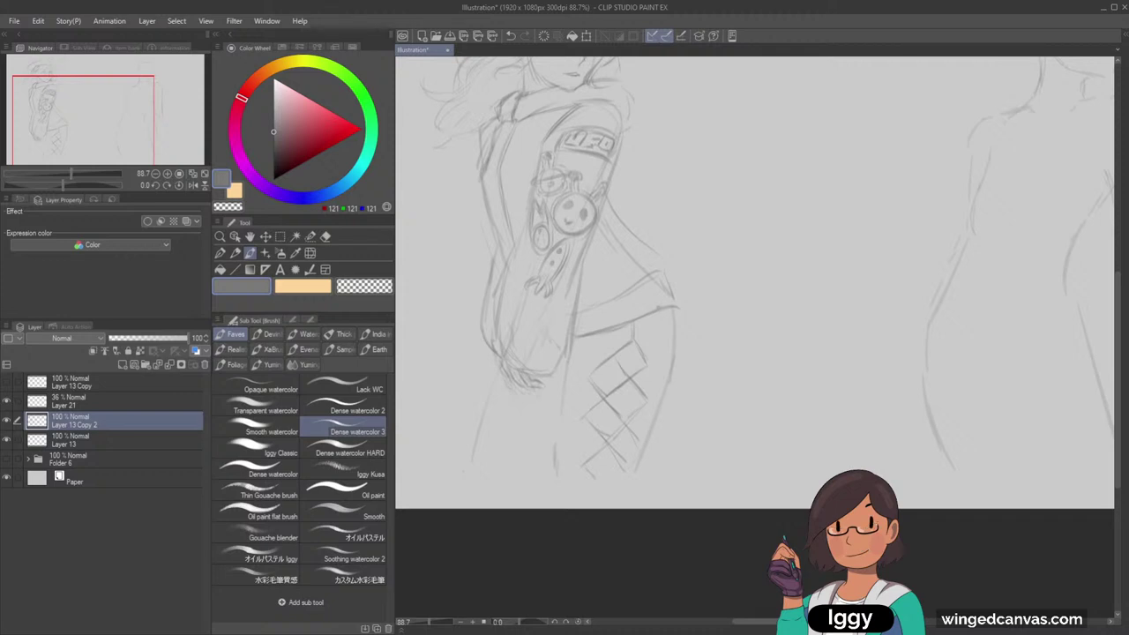
{"action": "scroll", "coordinate": [664, 312], "scroll_direction": "down", "scroll_amount": 2}
{"action": "scroll", "coordinate": [626, 322], "scroll_direction": "up", "scroll_amount": 1}
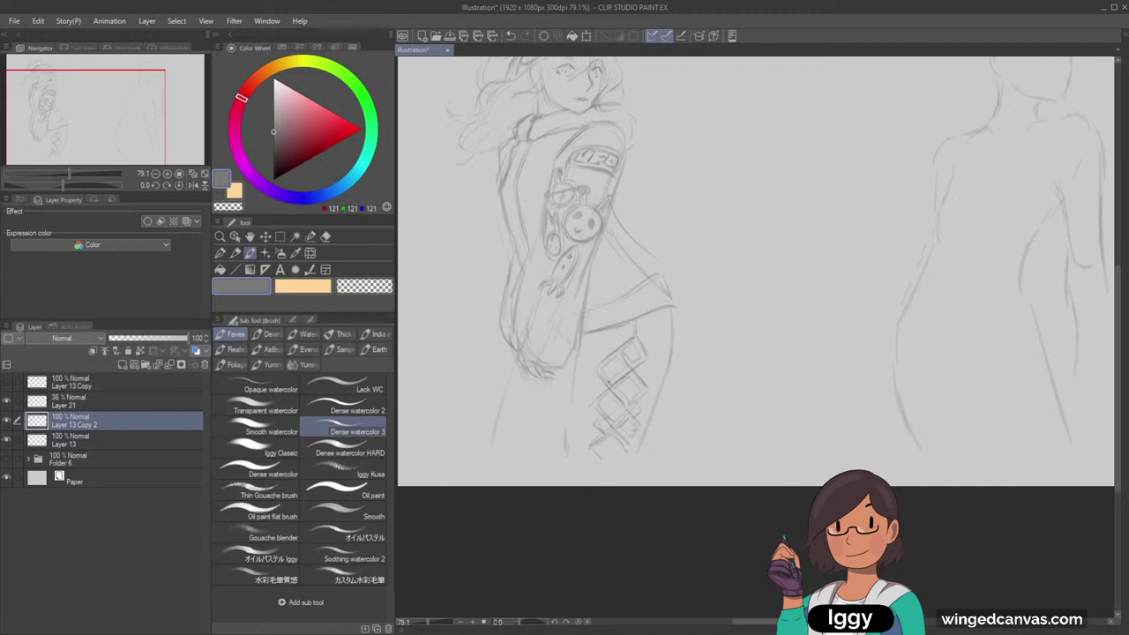
Free-transform the girl's sketch again, tilting it a little further counterclockwise, and apply the transformation
{"action": "key", "text": "ctrl+minus"}
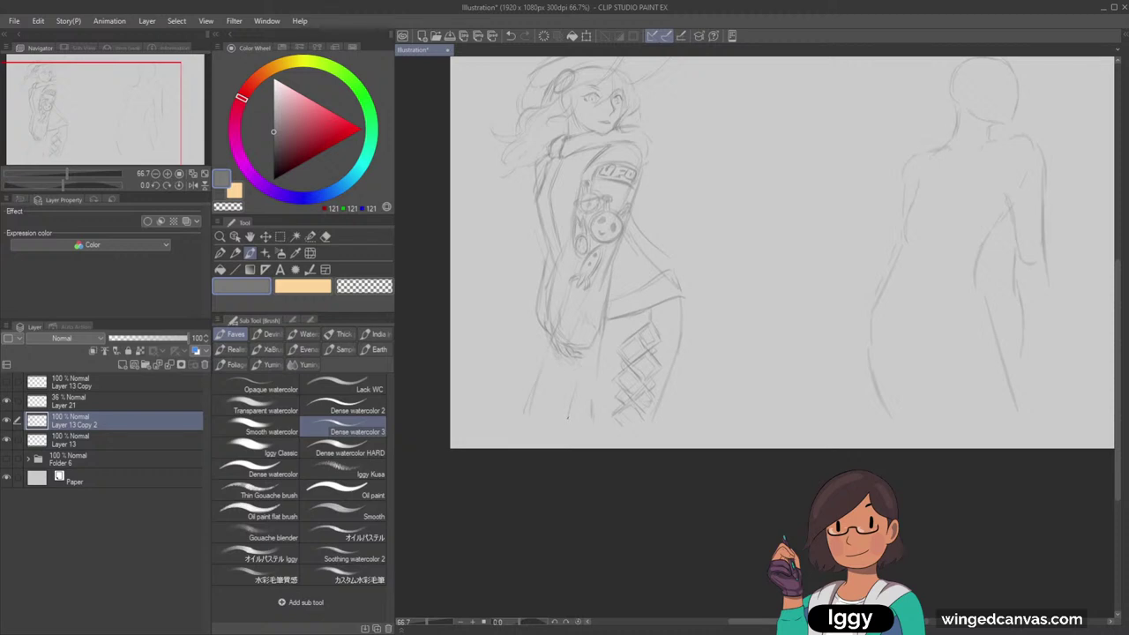
{"action": "scroll", "coordinate": [569, 412], "scroll_direction": "down", "scroll_amount": 1}
{"action": "key", "text": "ctrl+t"}
{"action": "key", "text": "Left"}
{"action": "key", "text": "Left"}
{"action": "key", "text": "Left"}
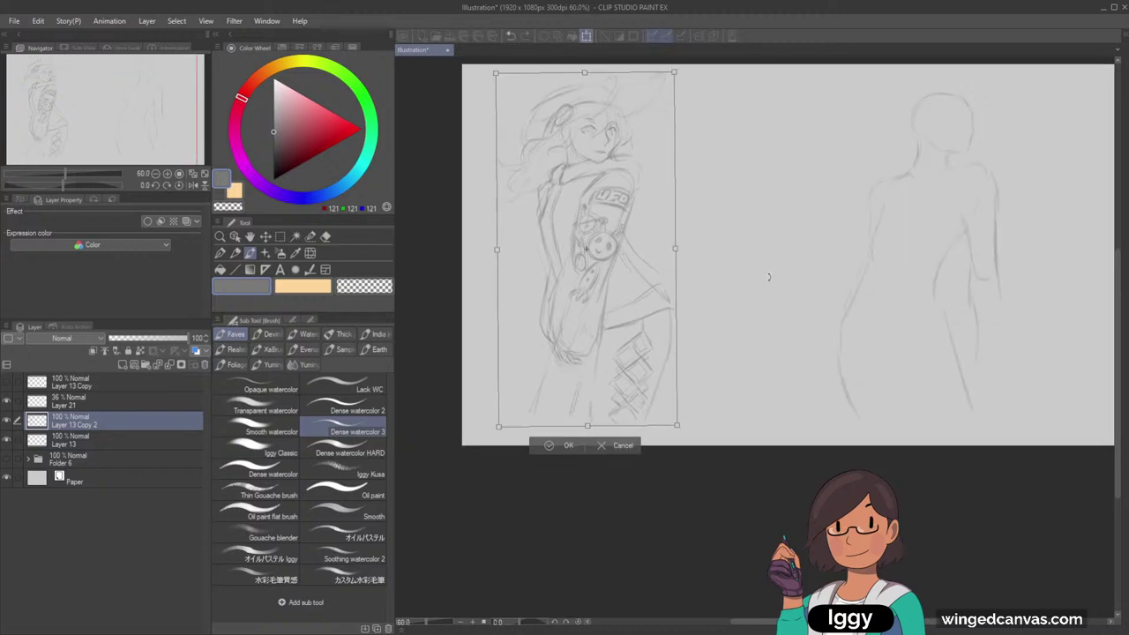
{"action": "left_click", "coordinate": [567, 448]}
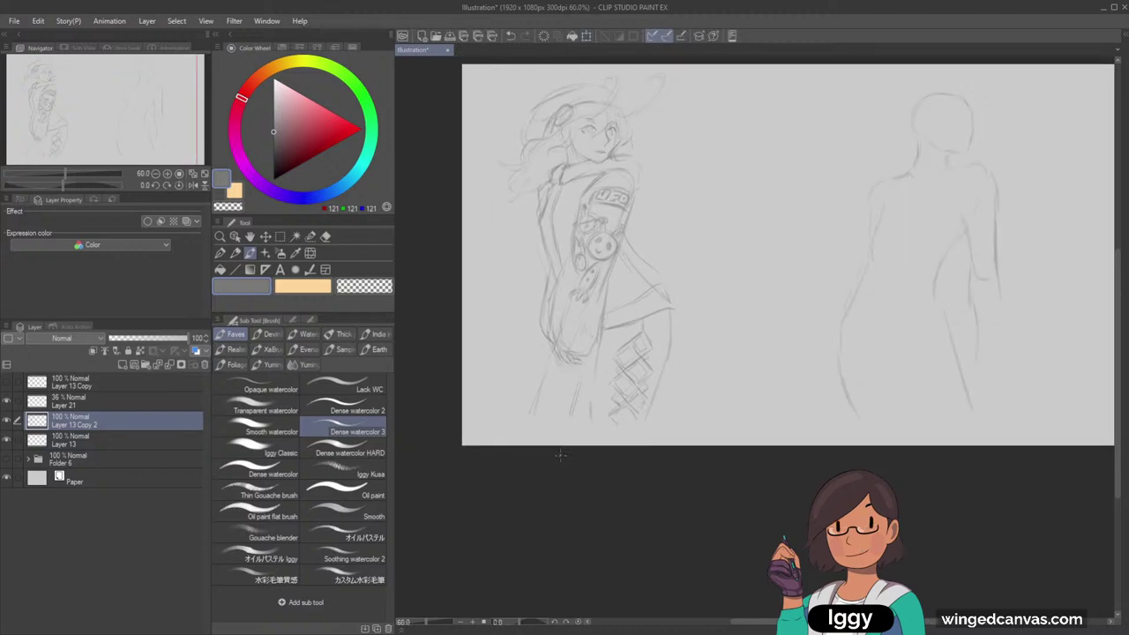
Erase stray construction lines around the girl's back and jacket hem by brushing with the transparent colour
{"action": "scroll", "coordinate": [561, 455], "scroll_direction": "up", "scroll_amount": 2}
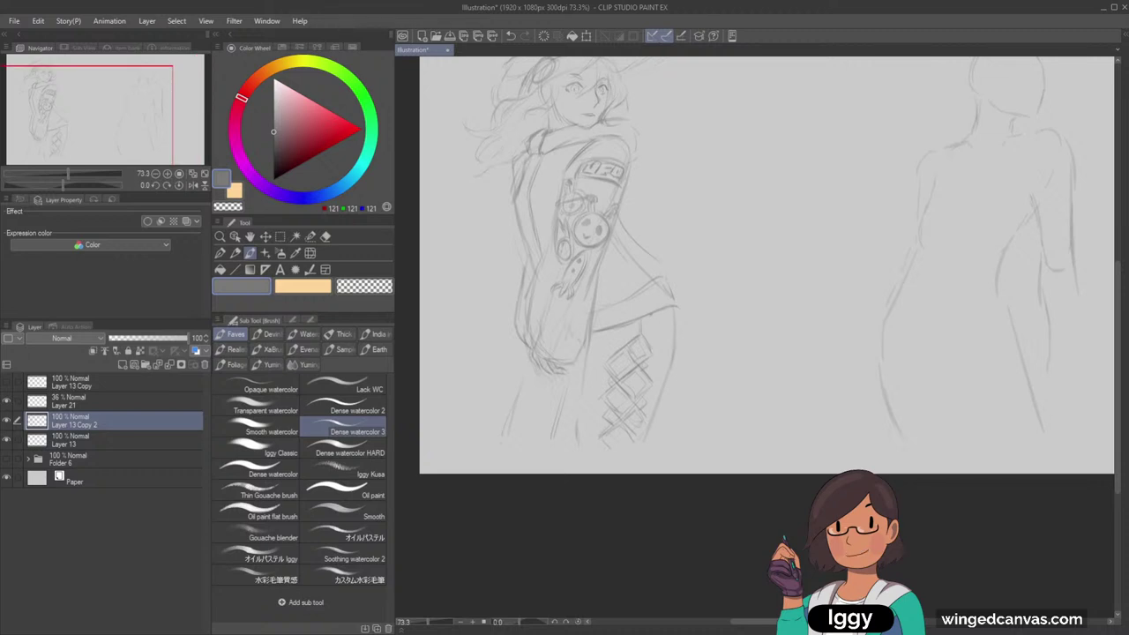
{"action": "scroll", "coordinate": [560, 456], "scroll_direction": "up", "scroll_amount": 1}
{"action": "left_click", "coordinate": [364, 286]}
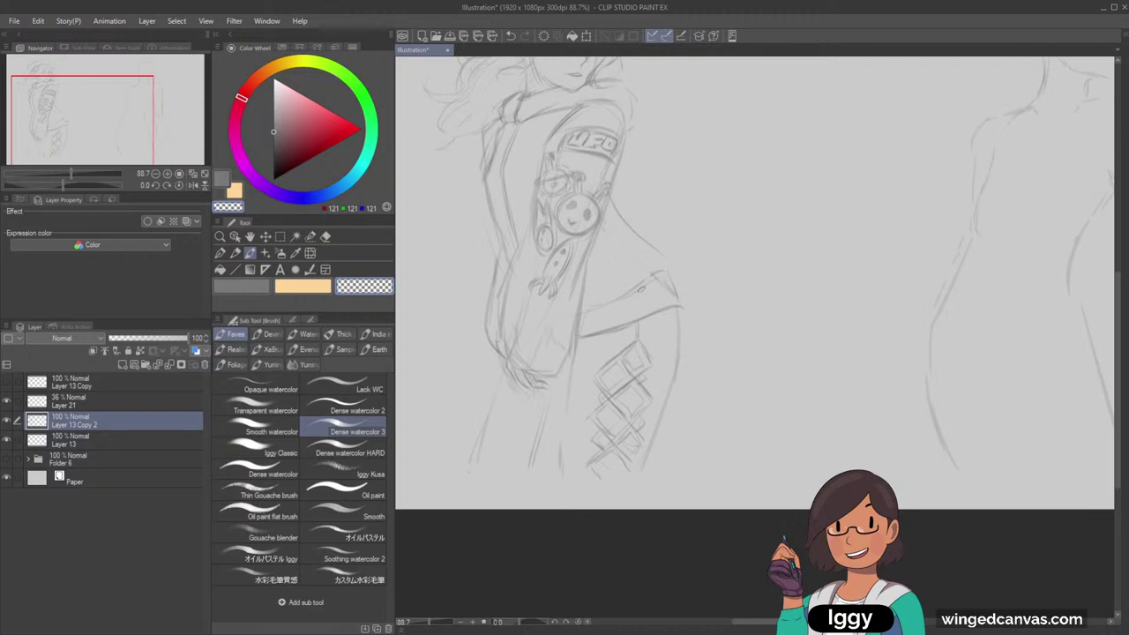
{"action": "scroll", "coordinate": [645, 275], "scroll_direction": "up", "scroll_amount": 1}
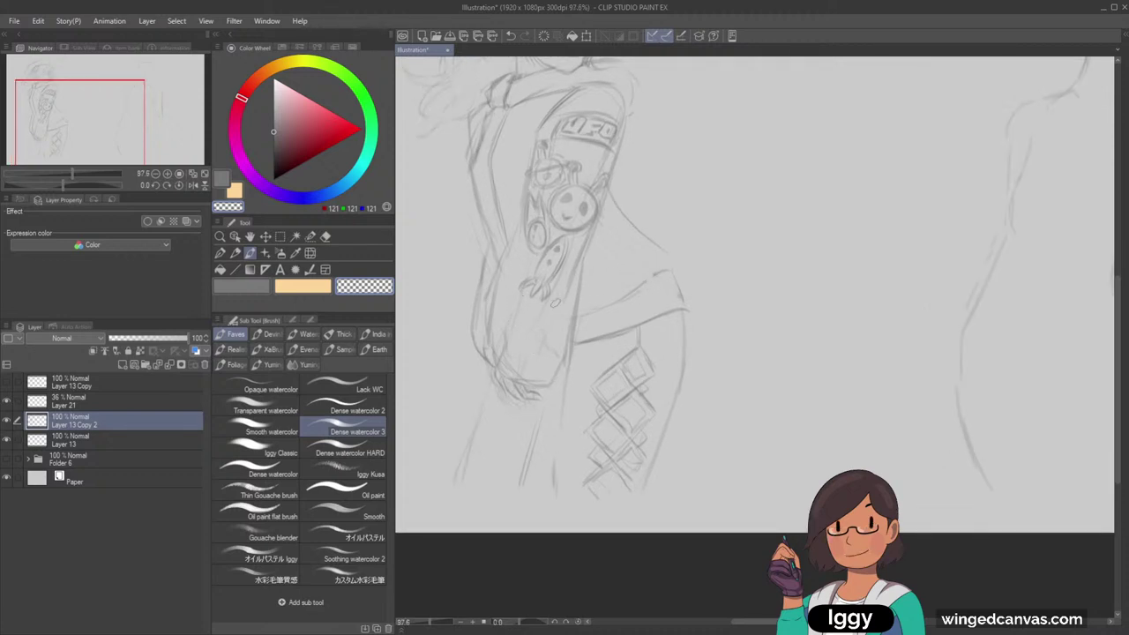
Hide and delete Layer 21, the layer set to 36% opacity
{"action": "left_click", "coordinate": [7, 401]}
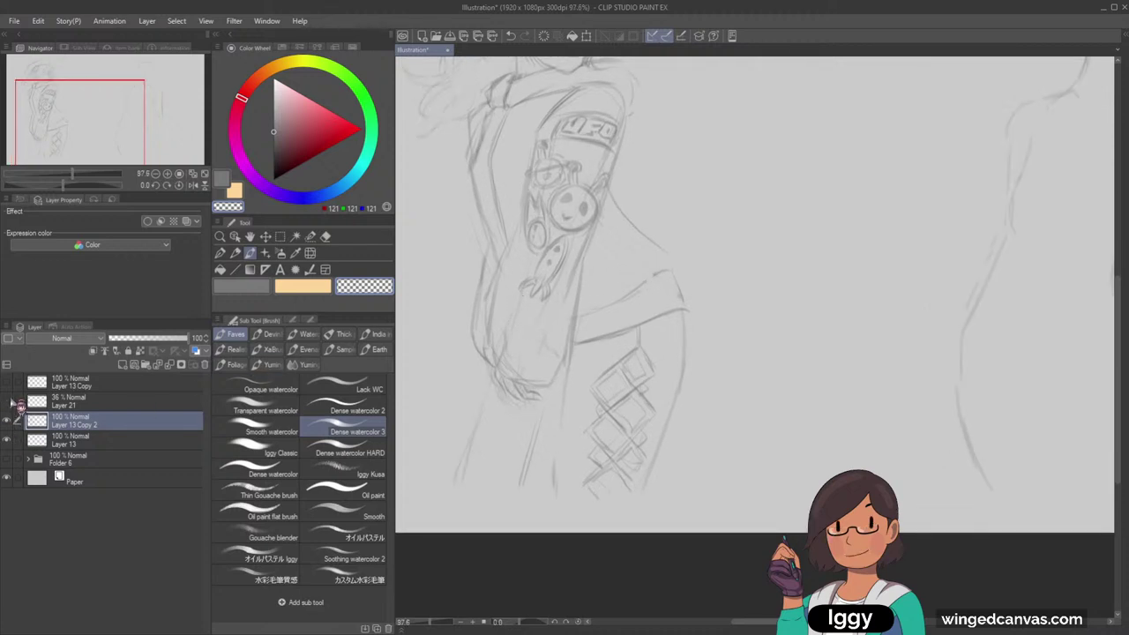
{"action": "left_click", "coordinate": [77, 404]}
{"action": "key", "text": "Delete"}
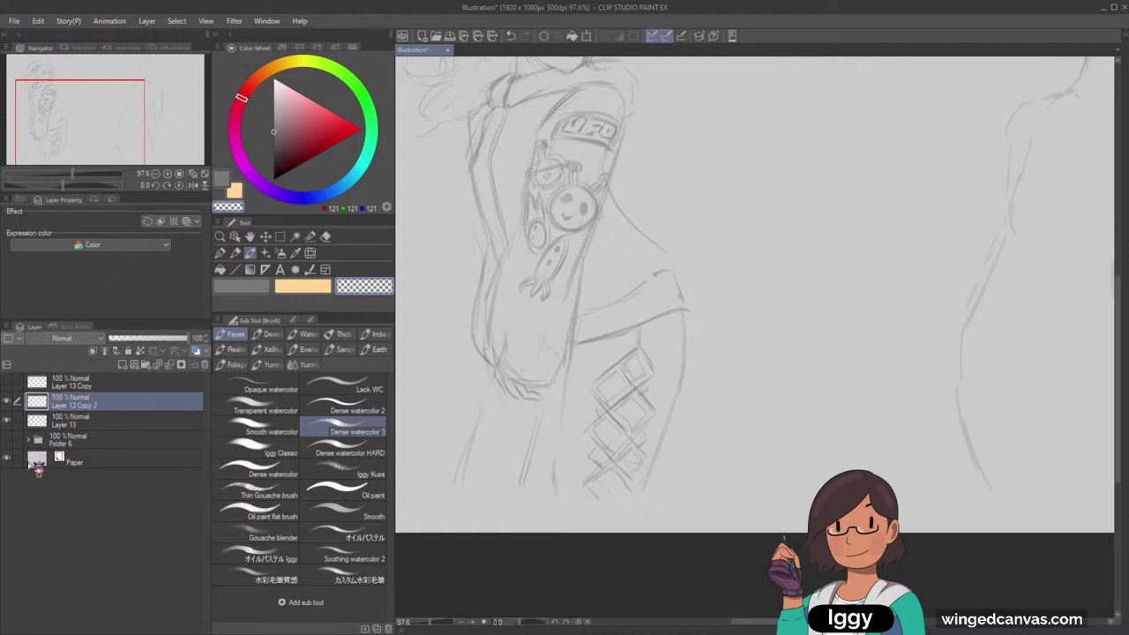
{"action": "left_click_drag", "start_coordinate": [38, 469], "coordinate": [106, 226]}
{"action": "left_click_drag", "start_coordinate": [118, 153], "coordinate": [114, 139]}
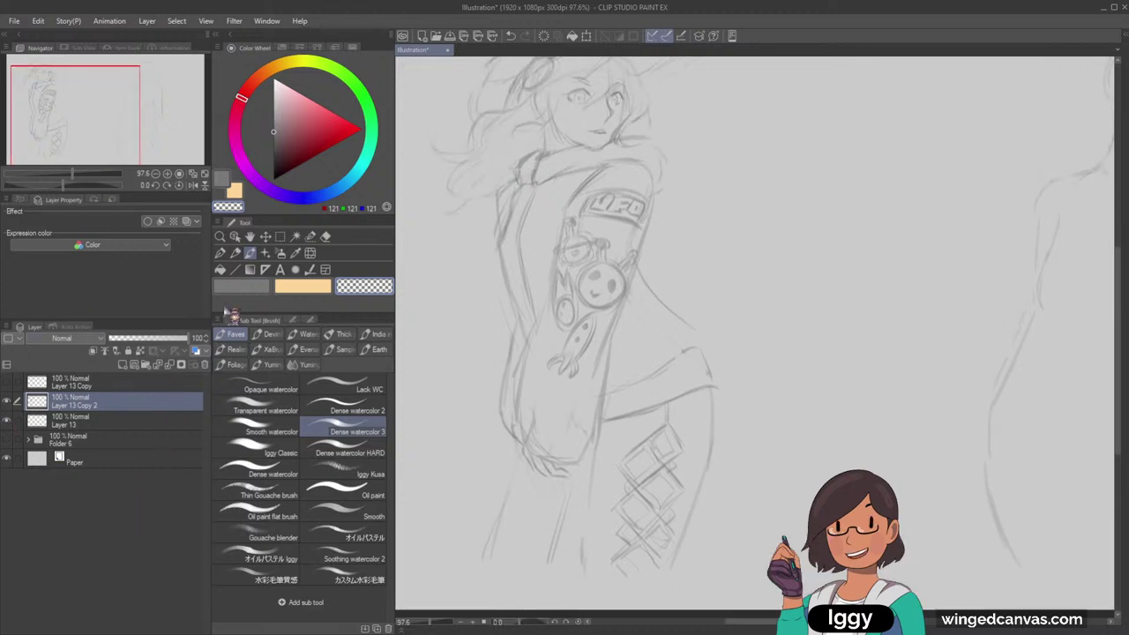
{"action": "left_click", "coordinate": [242, 285]}
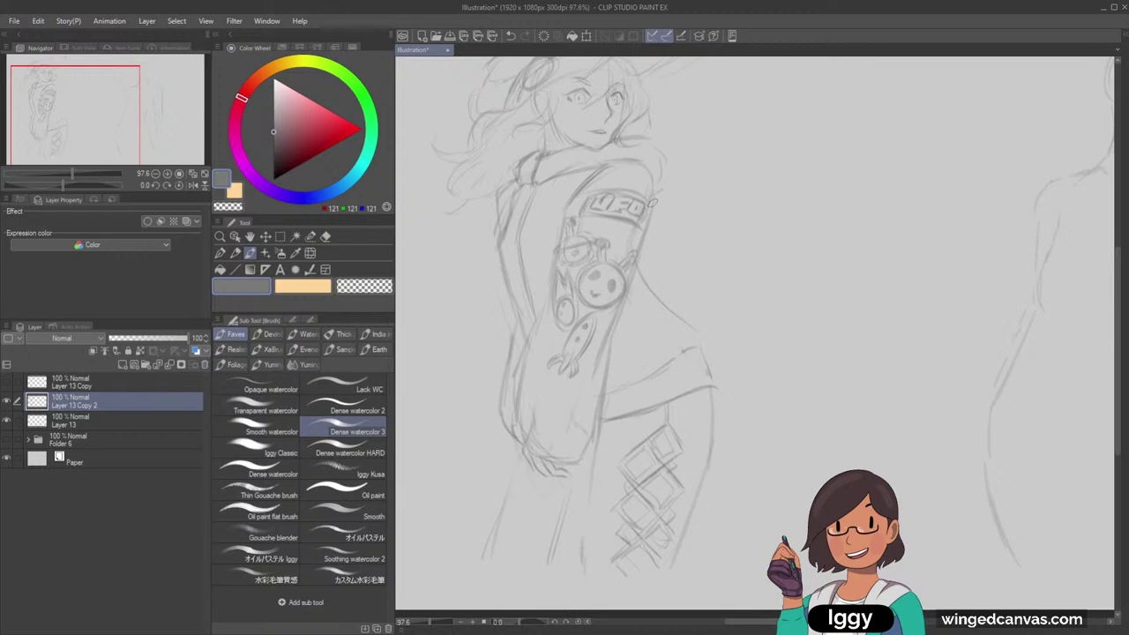
{"action": "scroll", "coordinate": [653, 203], "scroll_direction": "up", "scroll_amount": 1}
{"action": "scroll", "coordinate": [681, 207], "scroll_direction": "down", "scroll_amount": 2}
{"action": "scroll", "coordinate": [764, 132], "scroll_direction": "up", "scroll_amount": 1}
{"action": "scroll", "coordinate": [754, 117], "scroll_direction": "up", "scroll_amount": 1}
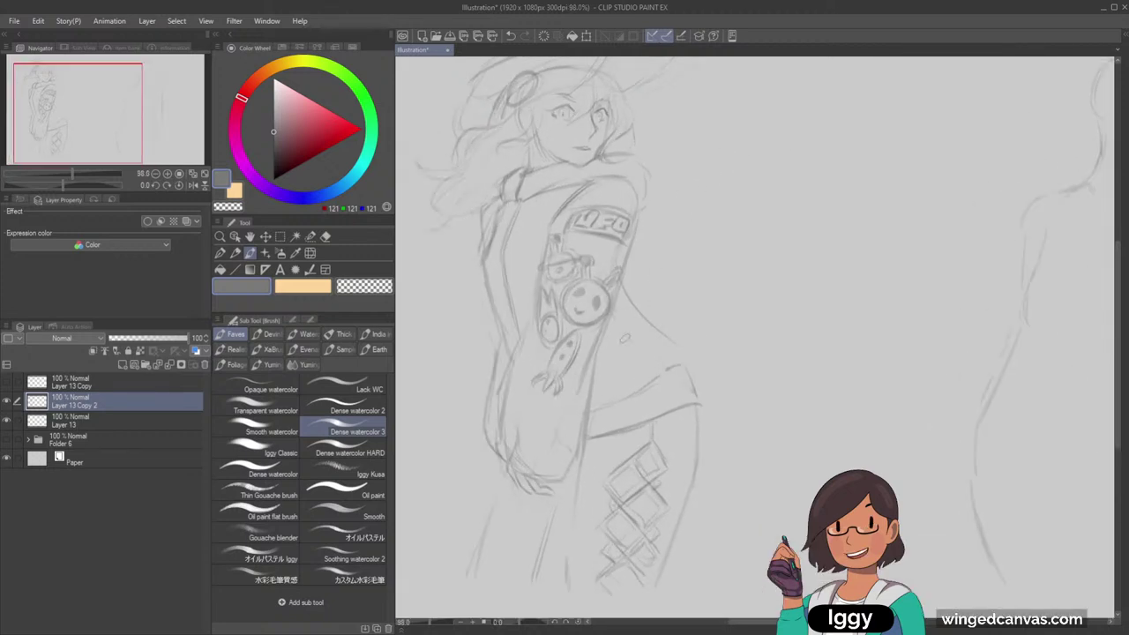
{"action": "key", "text": "c"}
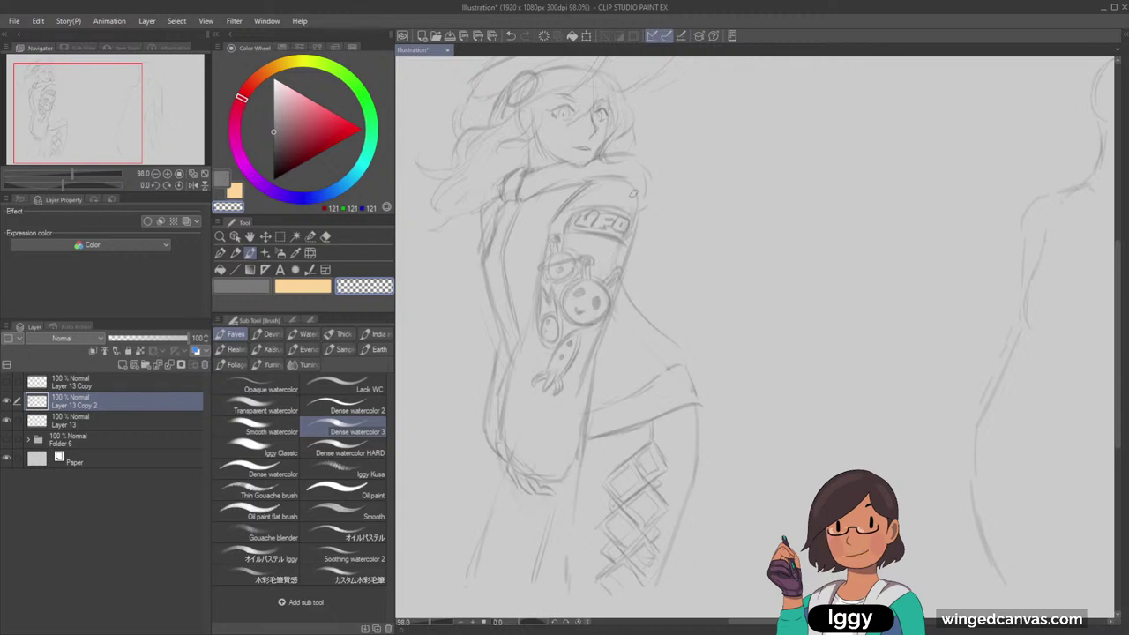
{"action": "scroll", "coordinate": [621, 236], "scroll_direction": "up", "scroll_amount": 1}
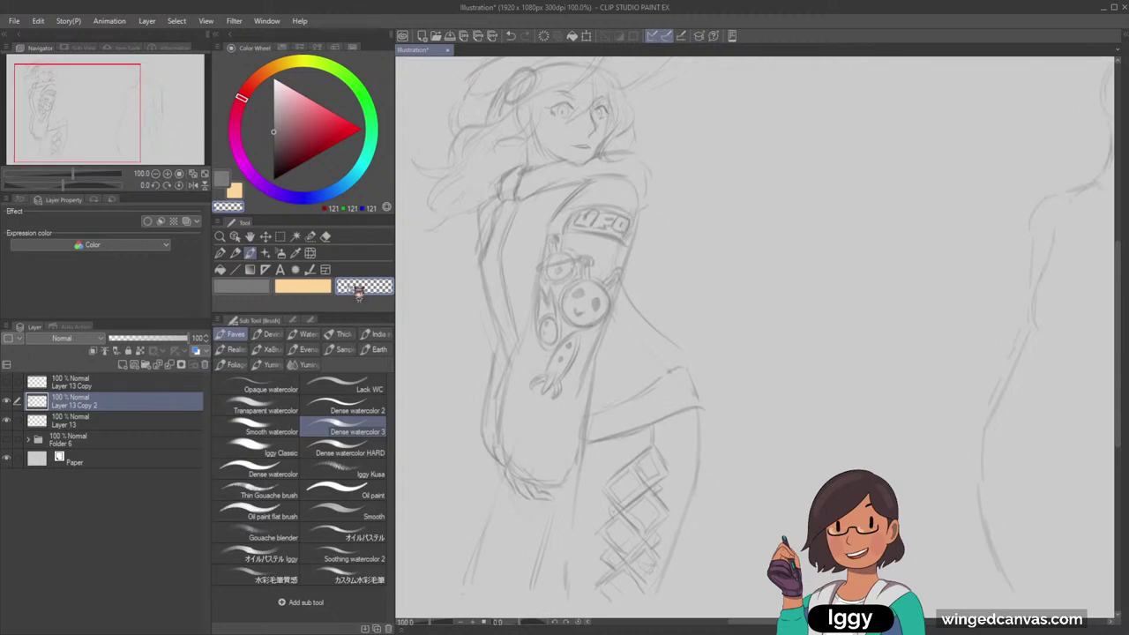
Choose a darker grey and redraw the outline and antenna of the uppermost alien patch on the sleeve
{"action": "left_click", "coordinate": [243, 288]}
{"action": "left_click", "coordinate": [274, 150]}
{"action": "scroll", "coordinate": [648, 176], "scroll_direction": "up", "scroll_amount": 3}
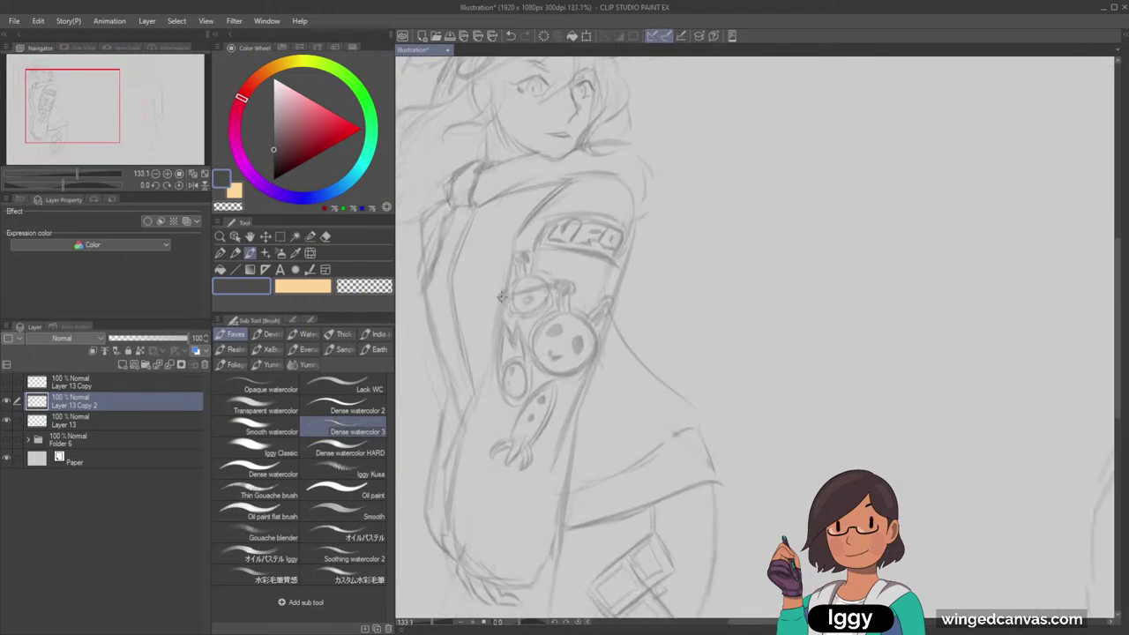
{"action": "key", "text": "ctrl+z"}
{"action": "mouse_move", "coordinate": [517, 277]}
{"action": "left_mouse_down"}
{"action": "mouse_move", "coordinate": [515, 252]}
{"action": "mouse_move", "coordinate": [529, 261]}
{"action": "left_mouse_up"}
{"action": "left_click_drag", "start_coordinate": [515, 257], "coordinate": [522, 264]}
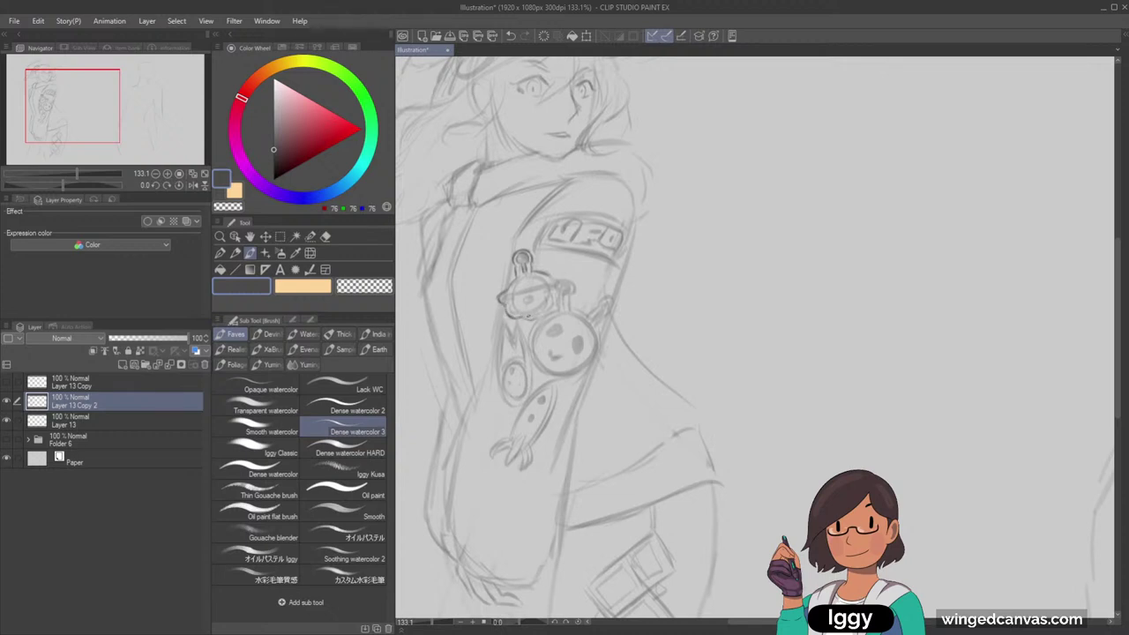
{"action": "left_click_drag", "start_coordinate": [553, 274], "coordinate": [555, 296]}
{"action": "left_click_drag", "start_coordinate": [558, 294], "coordinate": [549, 311]}
Darken the outline of the round smiling alien patch on the sleeve and redraw its outer antenna
{"action": "scroll", "coordinate": [565, 269], "scroll_direction": "down", "scroll_amount": 4}
{"action": "left_click_drag", "start_coordinate": [135, 134], "coordinate": [129, 149]}
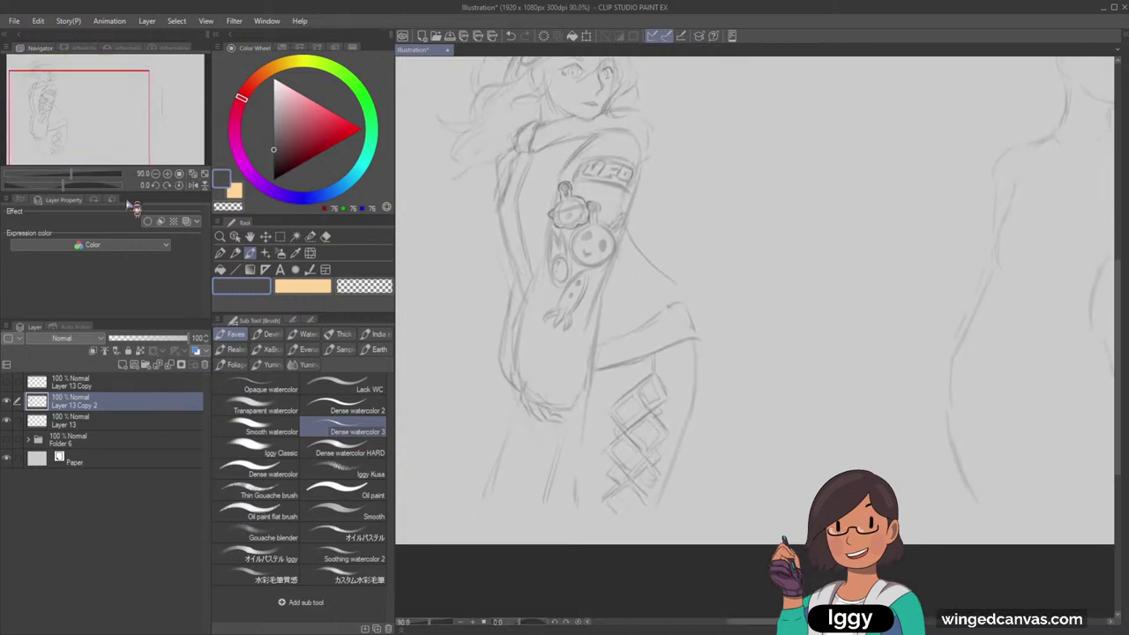
{"action": "scroll", "coordinate": [604, 268], "scroll_direction": "up", "scroll_amount": 5}
{"action": "left_click_drag", "start_coordinate": [561, 205], "coordinate": [551, 237]}
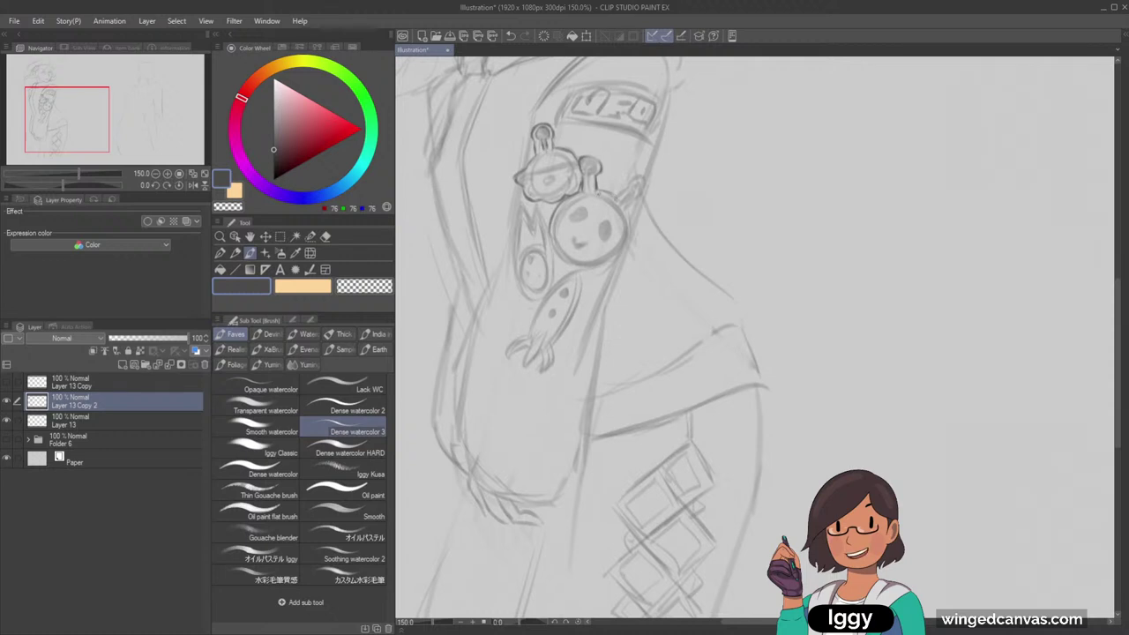
{"action": "key", "text": "ctrl+z"}
{"action": "mouse_move", "coordinate": [600, 191]}
{"action": "left_mouse_down"}
{"action": "mouse_move", "coordinate": [616, 198]}
{"action": "mouse_move", "coordinate": [635, 182]}
{"action": "mouse_move", "coordinate": [628, 190]}
{"action": "left_mouse_up"}
Erase the pointed side tip of the uppermost alien patch and draw a curved rim across its body
{"action": "key", "text": "c"}
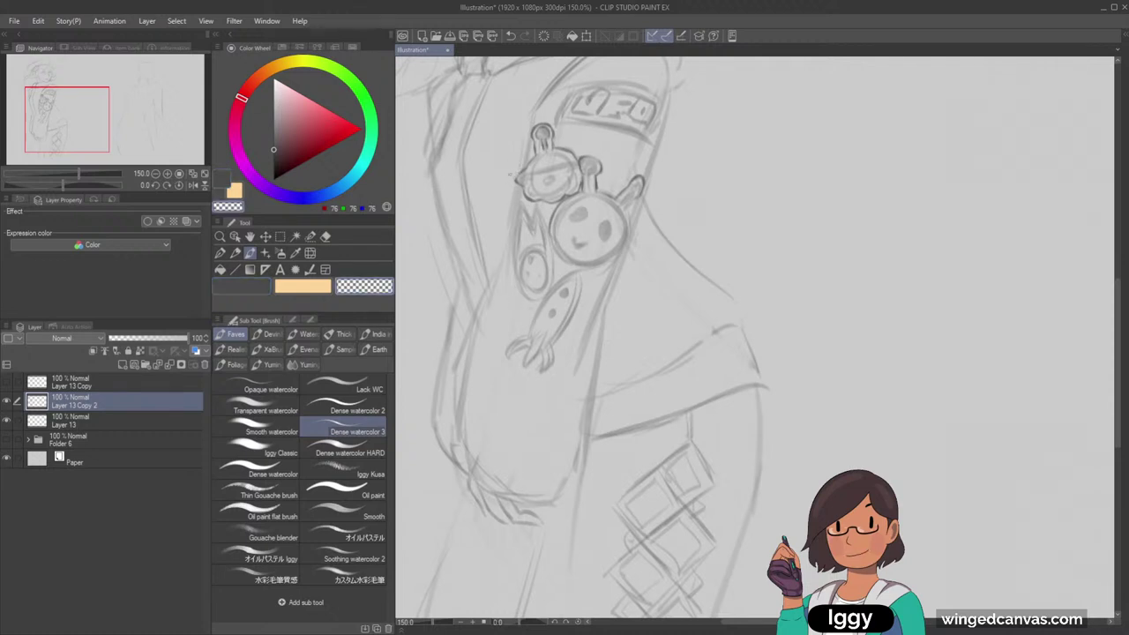
{"action": "key", "text": "c"}
{"action": "key", "text": "c"}
{"action": "key", "text": "c"}
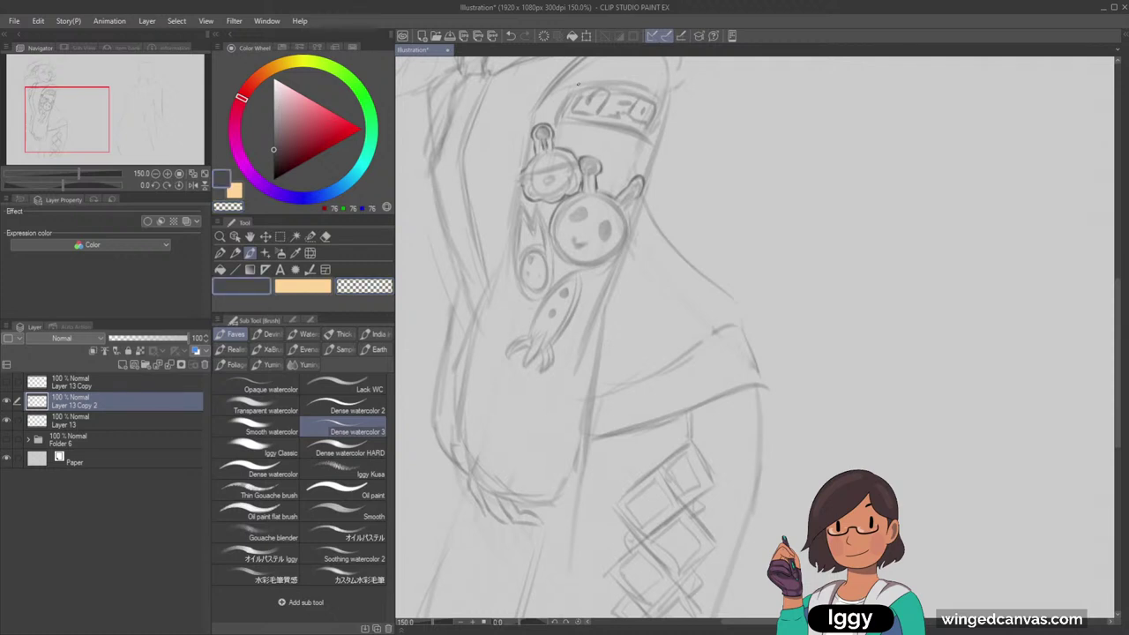
{"action": "left_click_drag", "start_coordinate": [526, 168], "coordinate": [523, 184]}
{"action": "left_click_drag", "start_coordinate": [523, 181], "coordinate": [539, 171]}
{"action": "left_click_drag", "start_coordinate": [530, 170], "coordinate": [545, 155]}
Erase the old lines inside the uppermost alien patch and redraw its inner details around the curved rim
{"action": "key", "text": "c"}
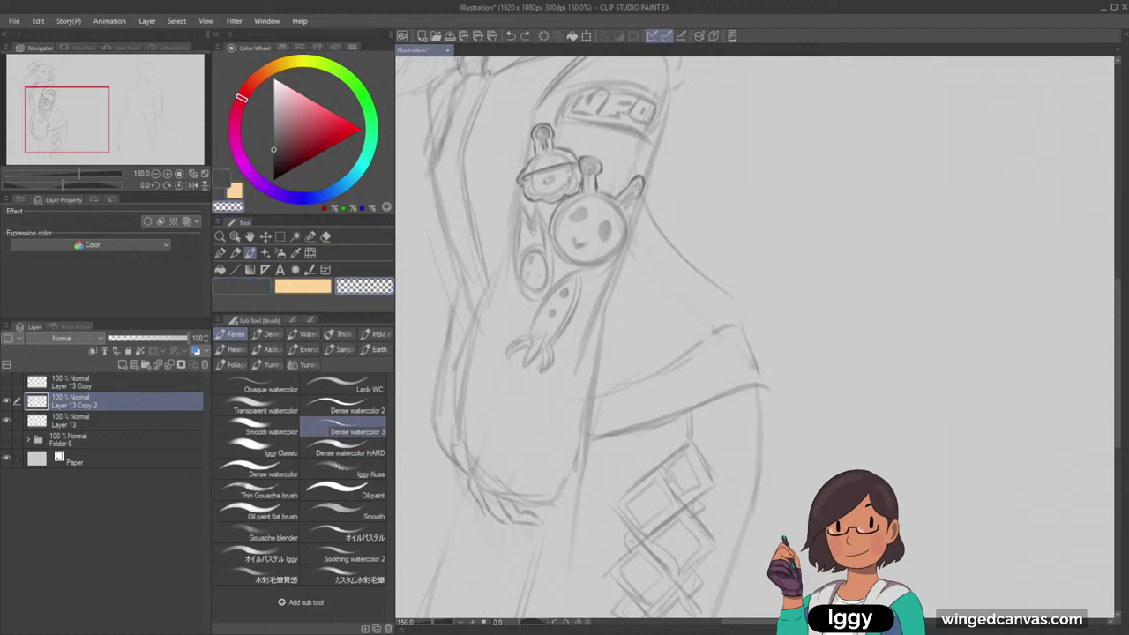
{"action": "mouse_move", "coordinate": [542, 182]}
{"action": "left_mouse_down"}
{"action": "mouse_move", "coordinate": [566, 141]}
{"action": "mouse_move", "coordinate": [527, 179]}
{"action": "mouse_move", "coordinate": [572, 171]}
{"action": "left_mouse_up"}
{"action": "key", "text": "c"}
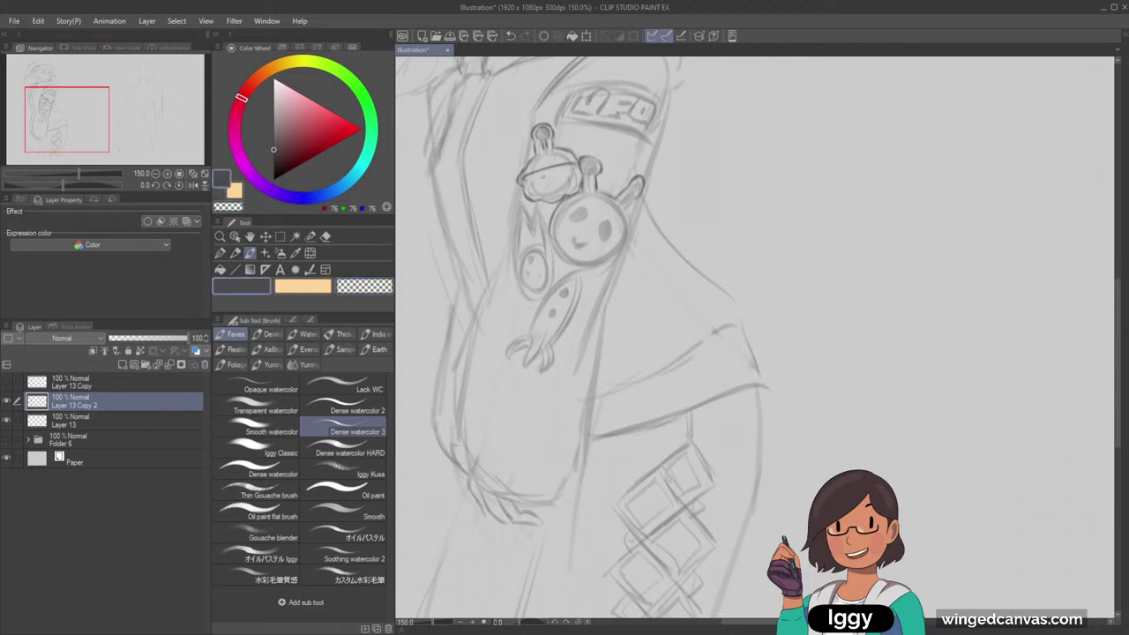
{"action": "mouse_move", "coordinate": [537, 179]}
{"action": "left_mouse_down"}
{"action": "mouse_move", "coordinate": [561, 172]}
{"action": "mouse_move", "coordinate": [540, 193]}
{"action": "left_mouse_up"}
{"action": "key", "text": "ctrl+z"}
{"action": "key", "text": "ctrl+z"}
{"action": "key", "text": "ctrl+y"}
{"action": "left_click_drag", "start_coordinate": [573, 178], "coordinate": [565, 190]}
{"action": "key", "text": "ctrl+z"}
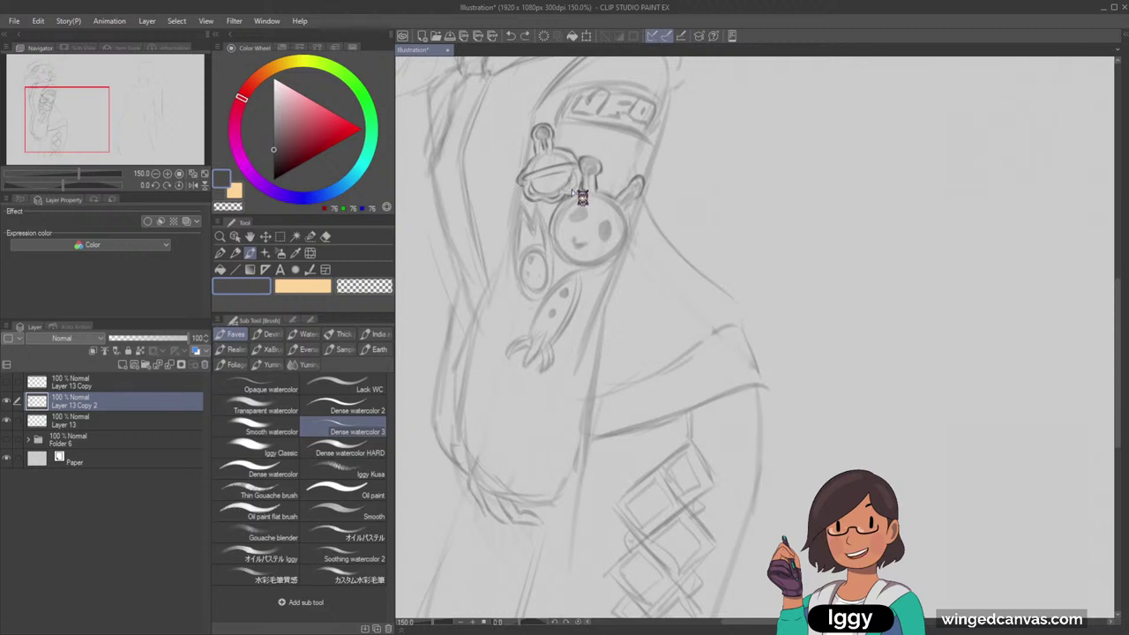
{"action": "key", "text": "ctrl+y"}
{"action": "mouse_move", "coordinate": [541, 155]}
{"action": "left_mouse_down"}
{"action": "mouse_move", "coordinate": [532, 167]}
{"action": "mouse_move", "coordinate": [564, 158]}
{"action": "left_mouse_up"}
Outline the spiky, comet-shaped patch beneath the uppermost alien with darker lines along its sides and rounded end
{"action": "scroll", "coordinate": [658, 151], "scroll_direction": "down", "scroll_amount": 4}
{"action": "scroll", "coordinate": [658, 151], "scroll_direction": "up", "scroll_amount": 1}
{"action": "scroll", "coordinate": [698, 164], "scroll_direction": "up", "scroll_amount": 2}
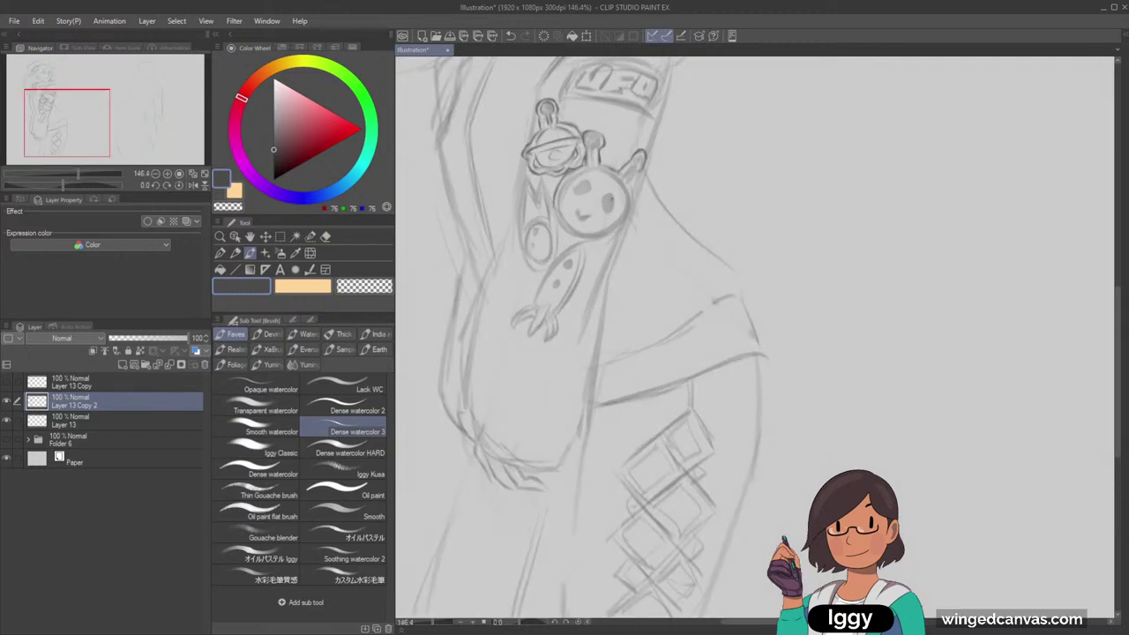
{"action": "left_click_drag", "start_coordinate": [521, 216], "coordinate": [520, 247]}
{"action": "key", "text": "ctrl+z"}
{"action": "left_click_drag", "start_coordinate": [524, 187], "coordinate": [519, 252]}
{"action": "left_click_drag", "start_coordinate": [541, 179], "coordinate": [548, 196]}
{"action": "left_click_drag", "start_coordinate": [526, 254], "coordinate": [540, 266]}
{"action": "scroll", "coordinate": [578, 170], "scroll_direction": "down", "scroll_amount": 2}
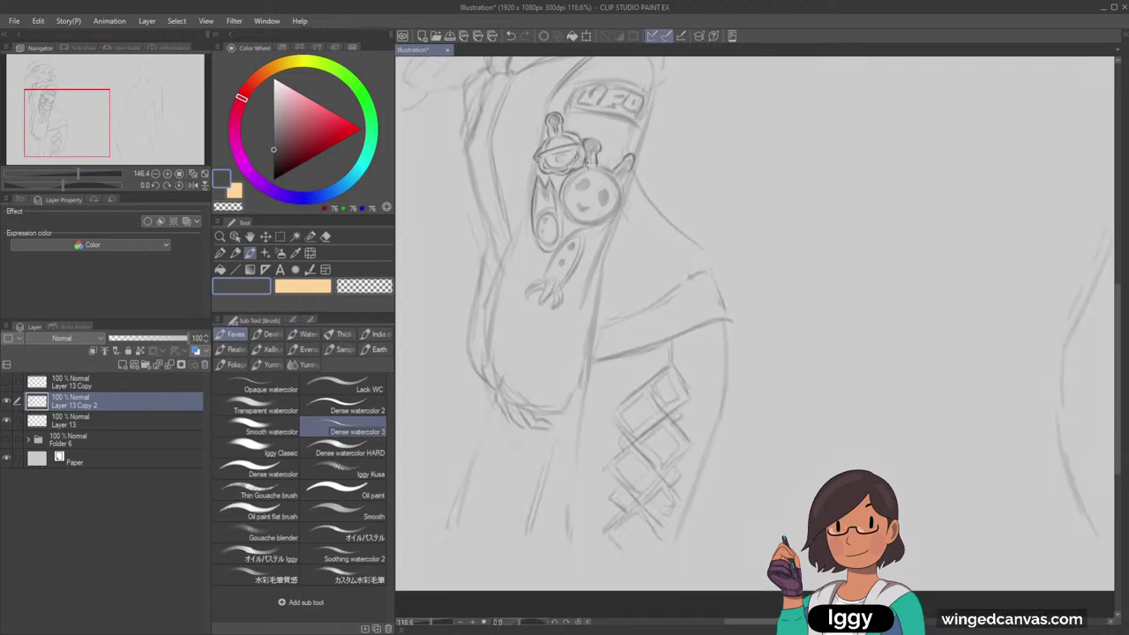
Redraw the border of the UFO badge on the upper sleeve with darker curved lines above and below the lettering
{"action": "left_click_drag", "start_coordinate": [112, 158], "coordinate": [121, 138]}
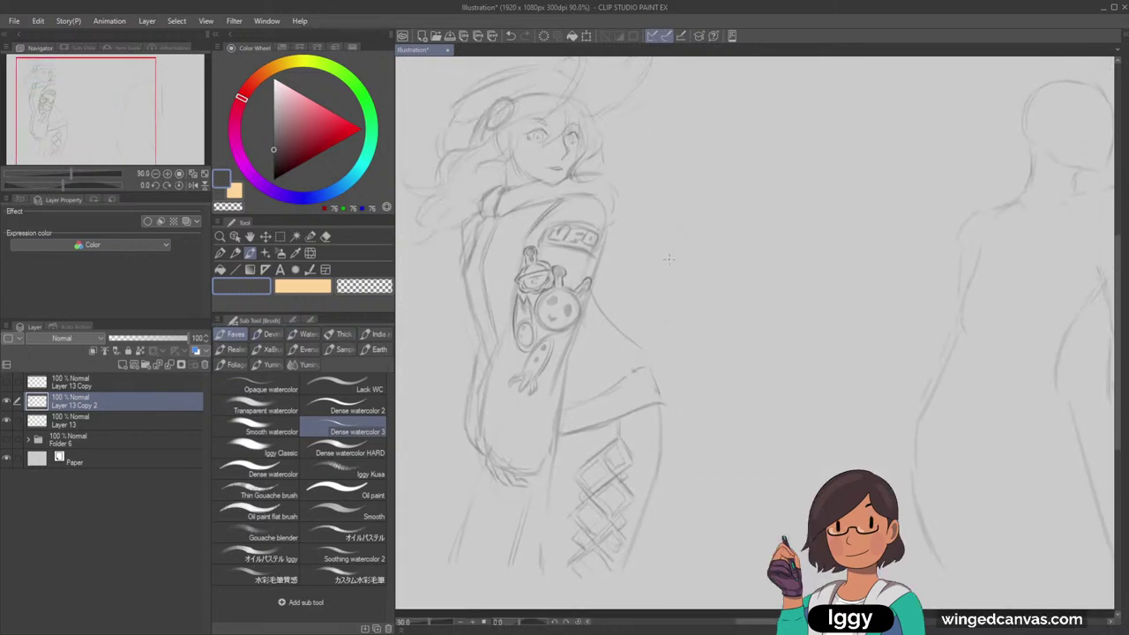
{"action": "scroll", "coordinate": [669, 259], "scroll_direction": "up", "scroll_amount": 1}
{"action": "scroll", "coordinate": [642, 165], "scroll_direction": "down", "scroll_amount": 4}
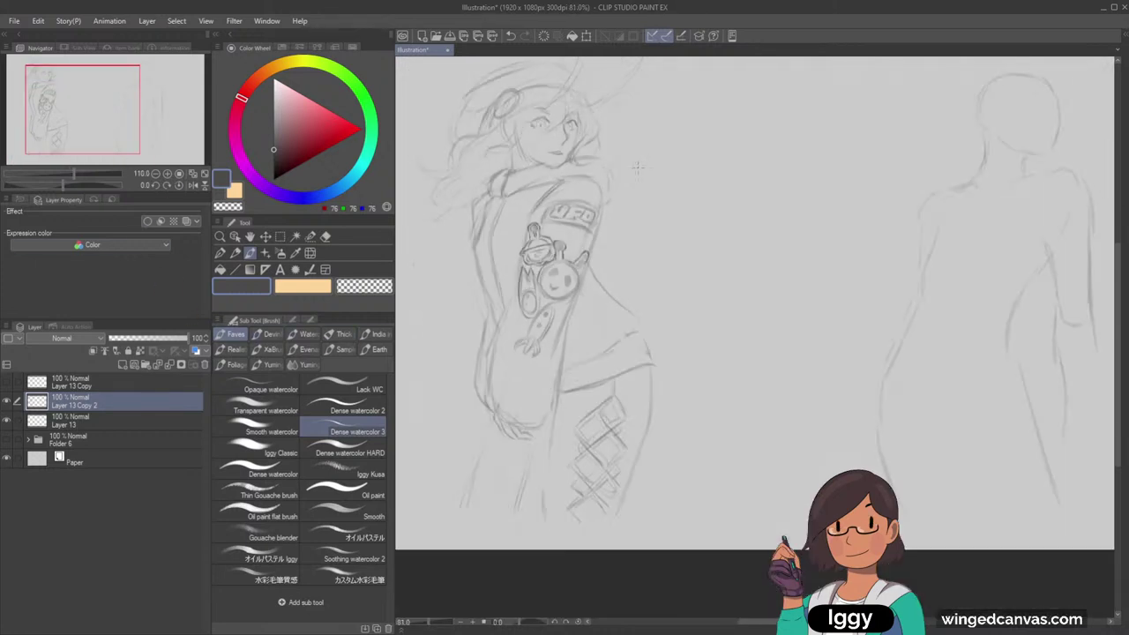
{"action": "scroll", "coordinate": [656, 155], "scroll_direction": "up", "scroll_amount": 2}
{"action": "scroll", "coordinate": [653, 154], "scroll_direction": "up", "scroll_amount": 2}
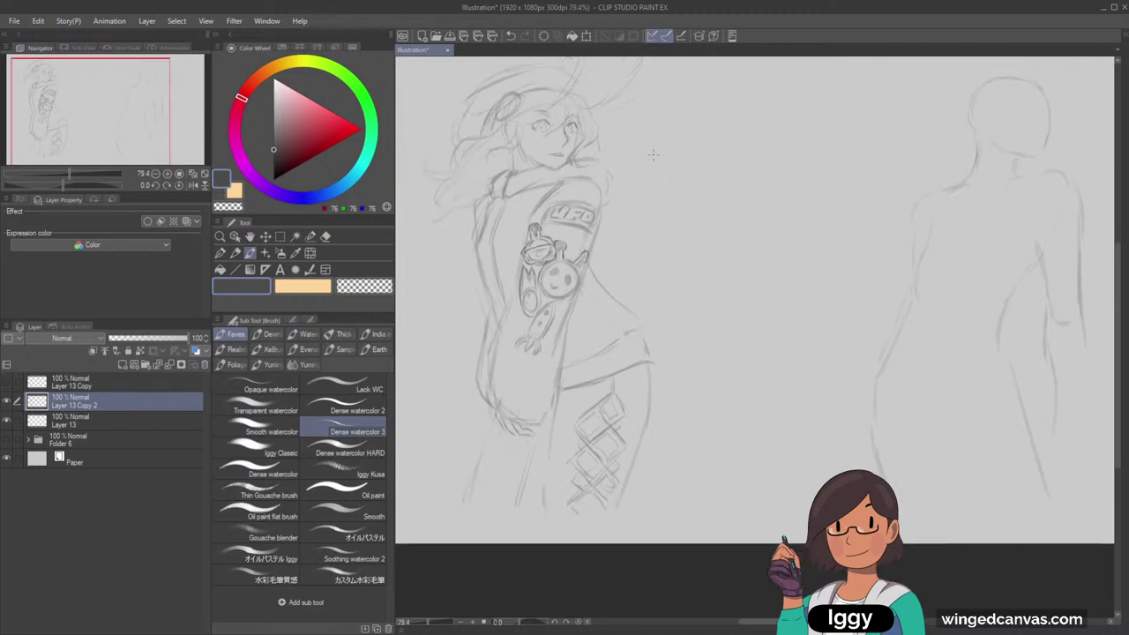
{"action": "scroll", "coordinate": [495, 216], "scroll_direction": "up", "scroll_amount": 4}
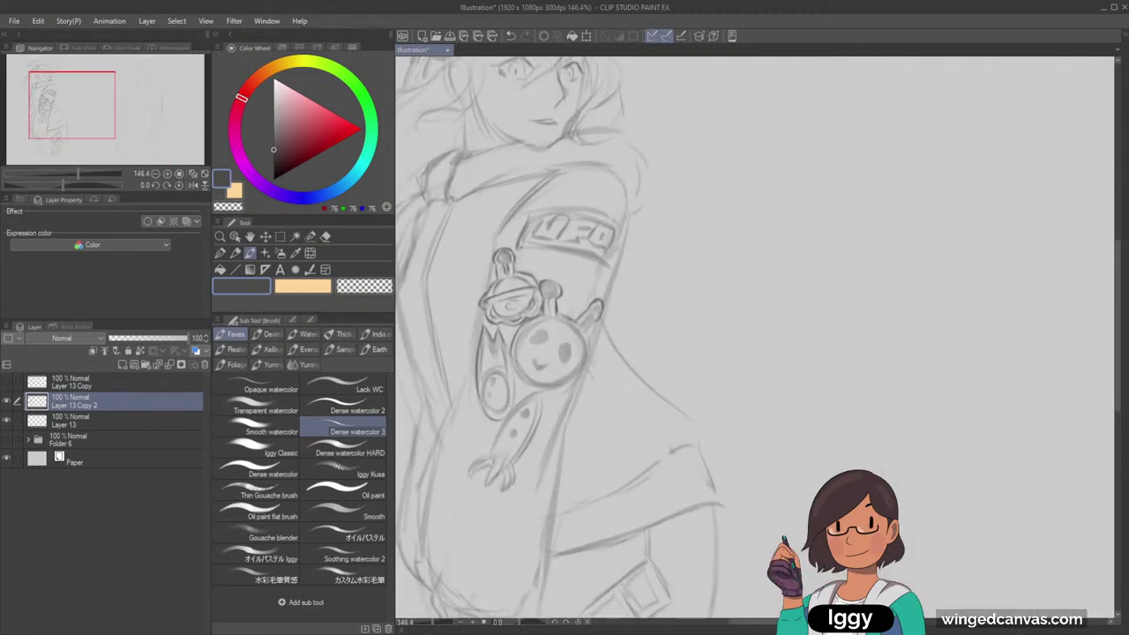
{"action": "mouse_move", "coordinate": [527, 224]}
{"action": "left_mouse_down"}
{"action": "mouse_move", "coordinate": [521, 248]}
{"action": "mouse_move", "coordinate": [595, 257]}
{"action": "left_mouse_up"}
{"action": "key", "text": "ctrl+z"}
{"action": "mouse_move", "coordinate": [520, 248]}
{"action": "left_mouse_down"}
{"action": "mouse_move", "coordinate": [598, 260]}
{"action": "mouse_move", "coordinate": [611, 270]}
{"action": "mouse_move", "coordinate": [600, 277]}
{"action": "left_mouse_up"}
{"action": "mouse_move", "coordinate": [529, 215]}
{"action": "left_mouse_down"}
{"action": "mouse_move", "coordinate": [584, 209]}
{"action": "mouse_move", "coordinate": [555, 209]}
{"action": "mouse_move", "coordinate": [624, 232]}
{"action": "left_mouse_up"}
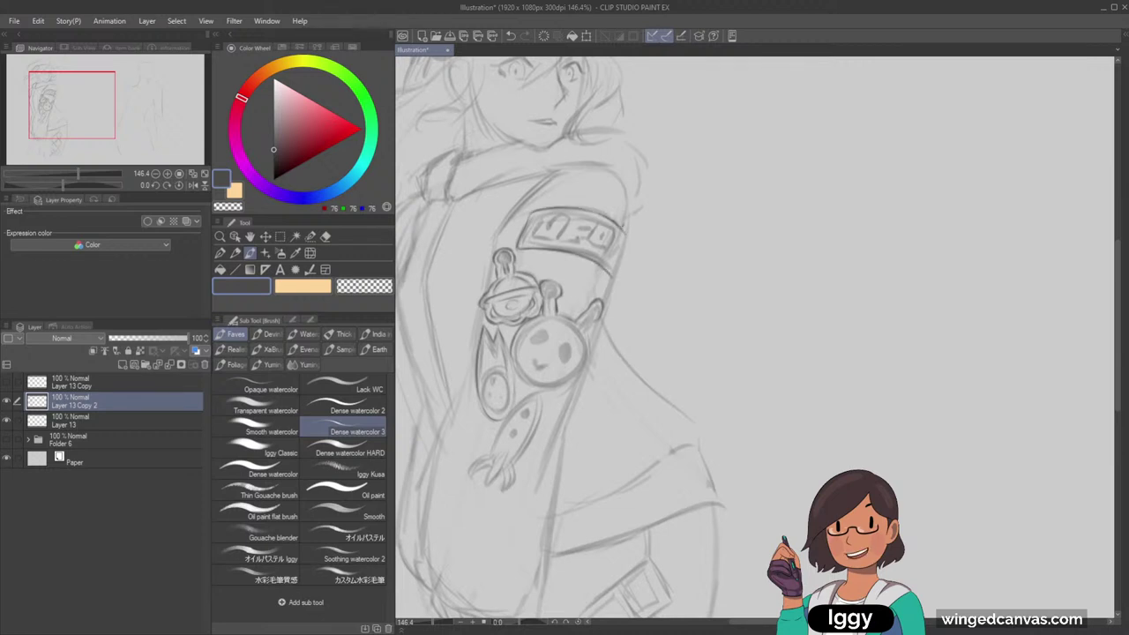
Erase the old lettering inside the UFO badge with the soft eraser and redraw the badge's inner end line with Dense watercolor 3
{"action": "left_click", "coordinate": [325, 236]}
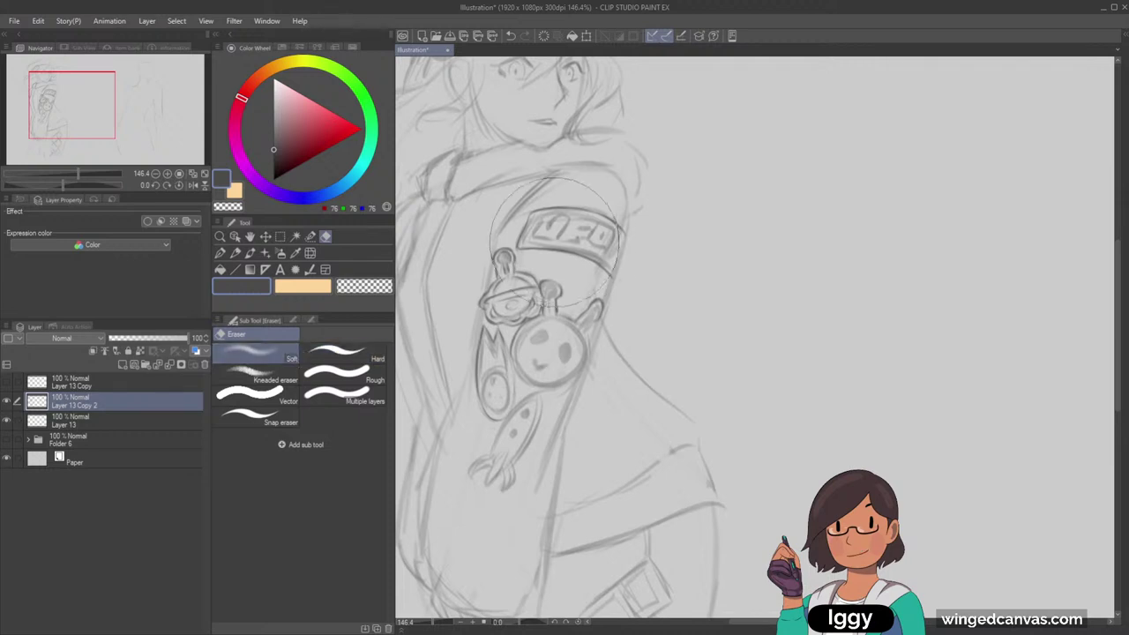
{"action": "left_click_drag", "start_coordinate": [543, 231], "coordinate": [609, 231]}
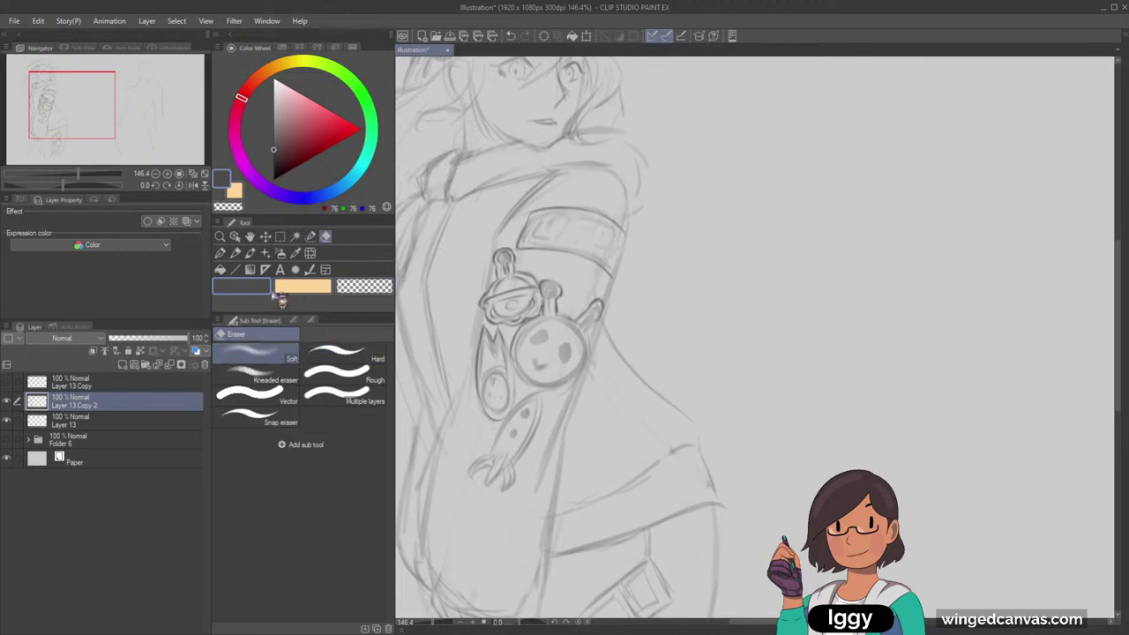
{"action": "left_click", "coordinate": [251, 253]}
{"action": "left_click_drag", "start_coordinate": [532, 220], "coordinate": [528, 239]}
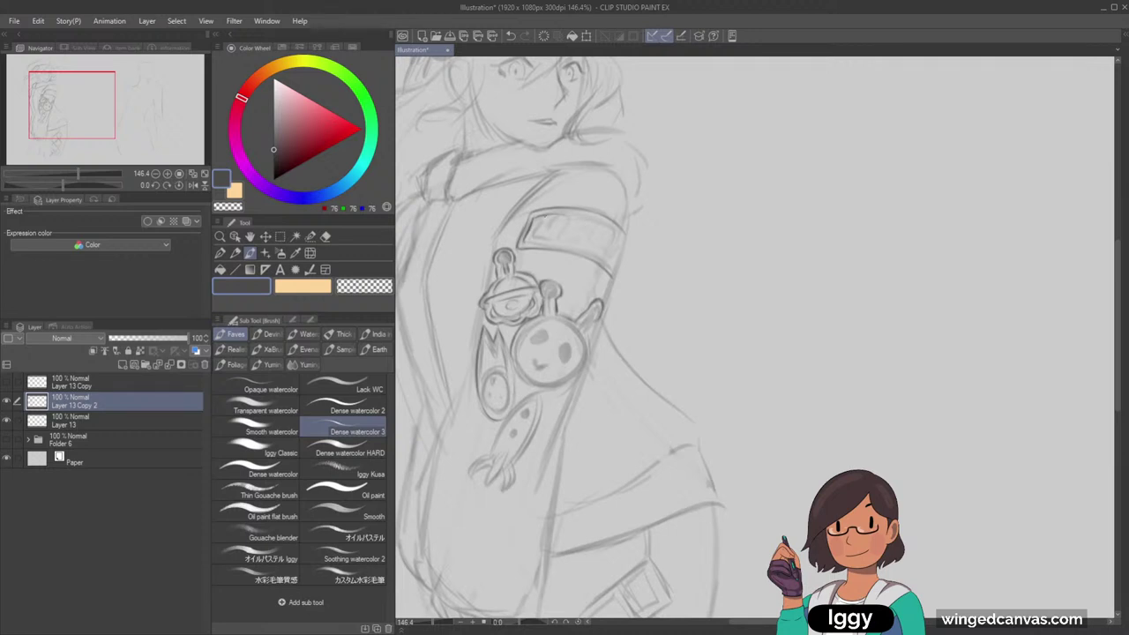
Redraw the letters UFO as cleaner block lettering that follows the badge's curve
{"action": "left_click_drag", "start_coordinate": [558, 214], "coordinate": [602, 222]}
{"action": "key", "text": "ctrl+z"}
{"action": "mouse_move", "coordinate": [528, 243]}
{"action": "left_mouse_down"}
{"action": "mouse_move", "coordinate": [594, 254]}
{"action": "mouse_move", "coordinate": [613, 269]}
{"action": "left_mouse_up"}
{"action": "mouse_move", "coordinate": [545, 217]}
{"action": "left_mouse_down"}
{"action": "mouse_move", "coordinate": [530, 237]}
{"action": "mouse_move", "coordinate": [545, 222]}
{"action": "mouse_move", "coordinate": [563, 241]}
{"action": "mouse_move", "coordinate": [568, 232]}
{"action": "mouse_move", "coordinate": [584, 245]}
{"action": "mouse_move", "coordinate": [589, 238]}
{"action": "mouse_move", "coordinate": [565, 239]}
{"action": "mouse_move", "coordinate": [589, 233]}
{"action": "left_mouse_up"}
{"action": "key", "text": "ctrl+z"}
{"action": "key", "text": "ctrl+z"}
{"action": "key", "text": "ctrl+z"}
{"action": "key", "text": "ctrl+z"}
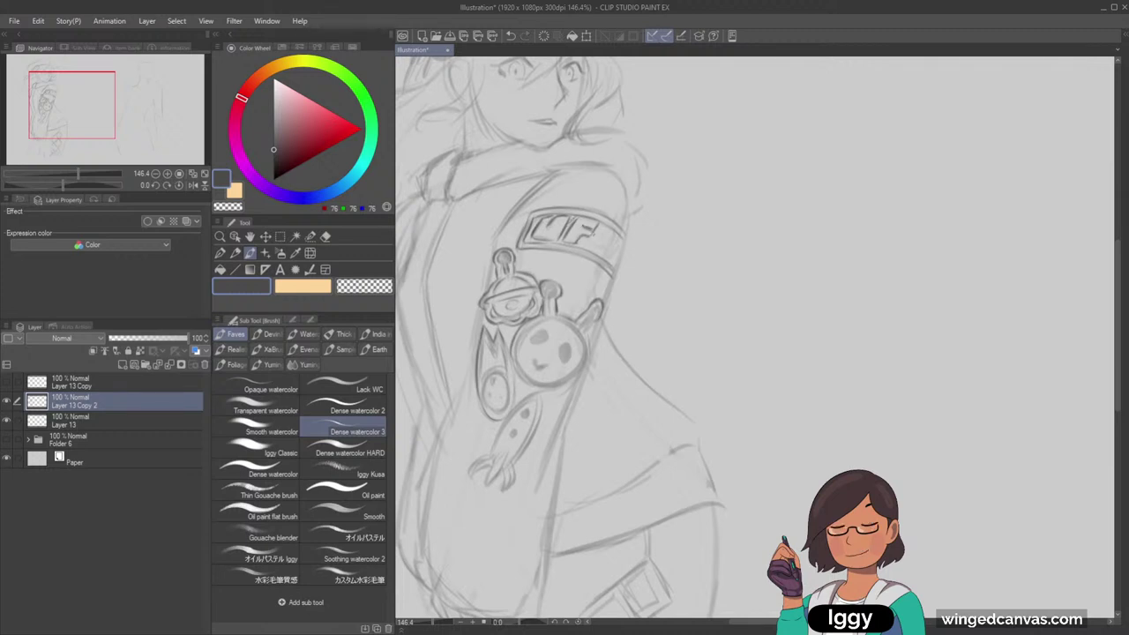
{"action": "left_click_drag", "start_coordinate": [597, 227], "coordinate": [590, 243]}
{"action": "left_click_drag", "start_coordinate": [619, 236], "coordinate": [611, 256]}
Try a darker line down the outer end of the UFO badge and undo the last stroke
{"action": "scroll", "coordinate": [637, 185], "scroll_direction": "down", "scroll_amount": 5}
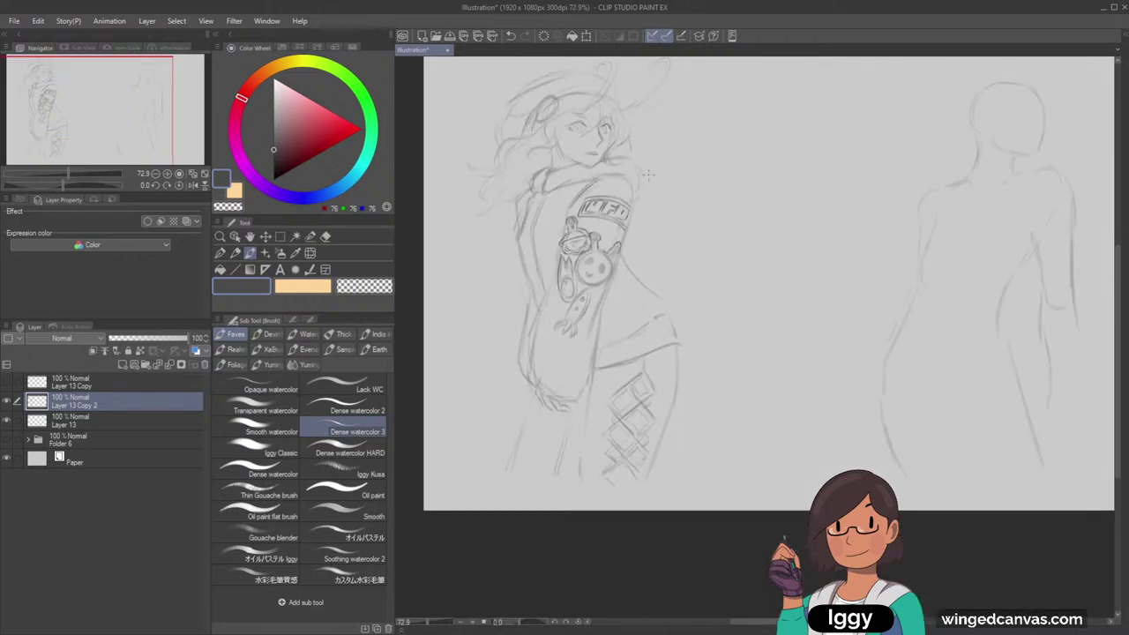
{"action": "scroll", "coordinate": [647, 175], "scroll_direction": "up", "scroll_amount": 2}
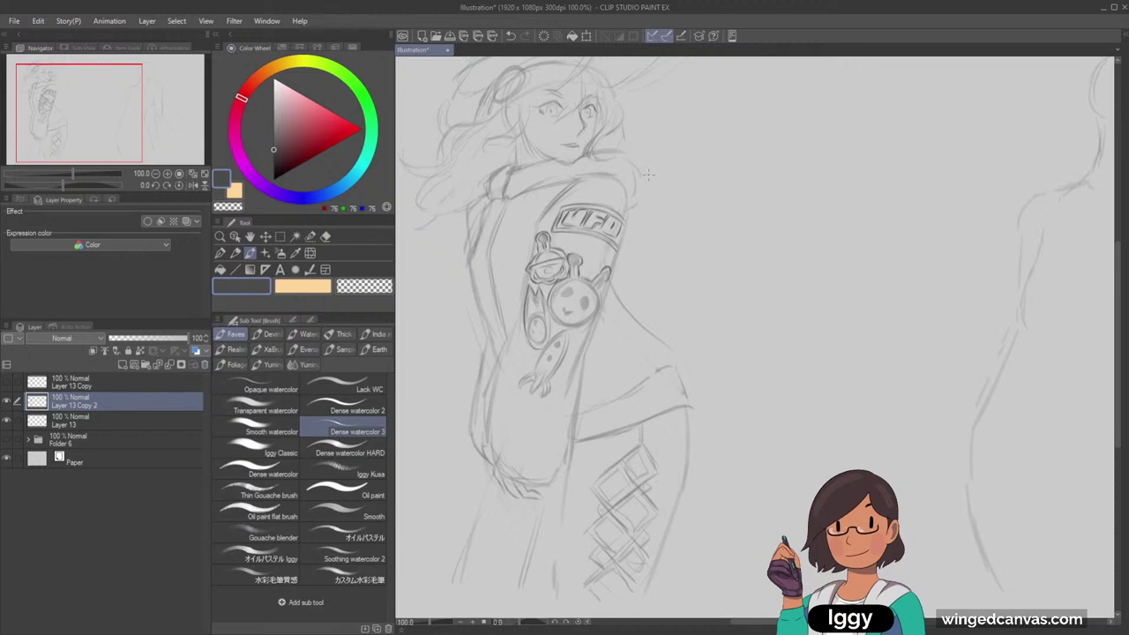
{"action": "scroll", "coordinate": [639, 280], "scroll_direction": "up", "scroll_amount": 2}
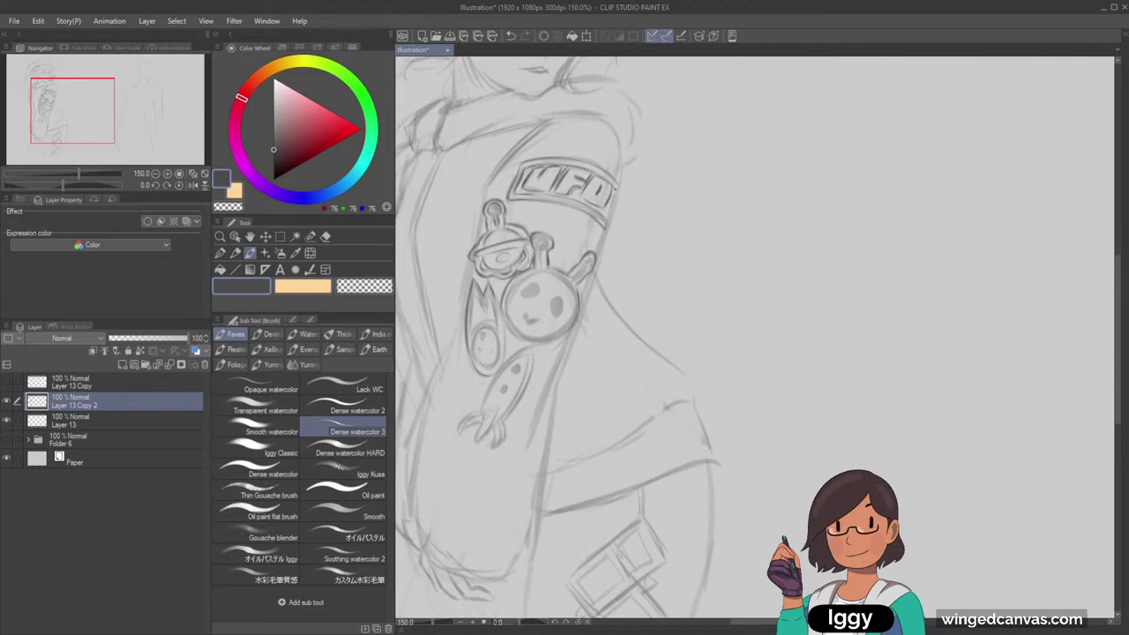
{"action": "left_click_drag", "start_coordinate": [616, 189], "coordinate": [606, 226]}
{"action": "key", "text": "ctrl+z"}
{"action": "scroll", "coordinate": [630, 150], "scroll_direction": "down", "scroll_amount": 3}
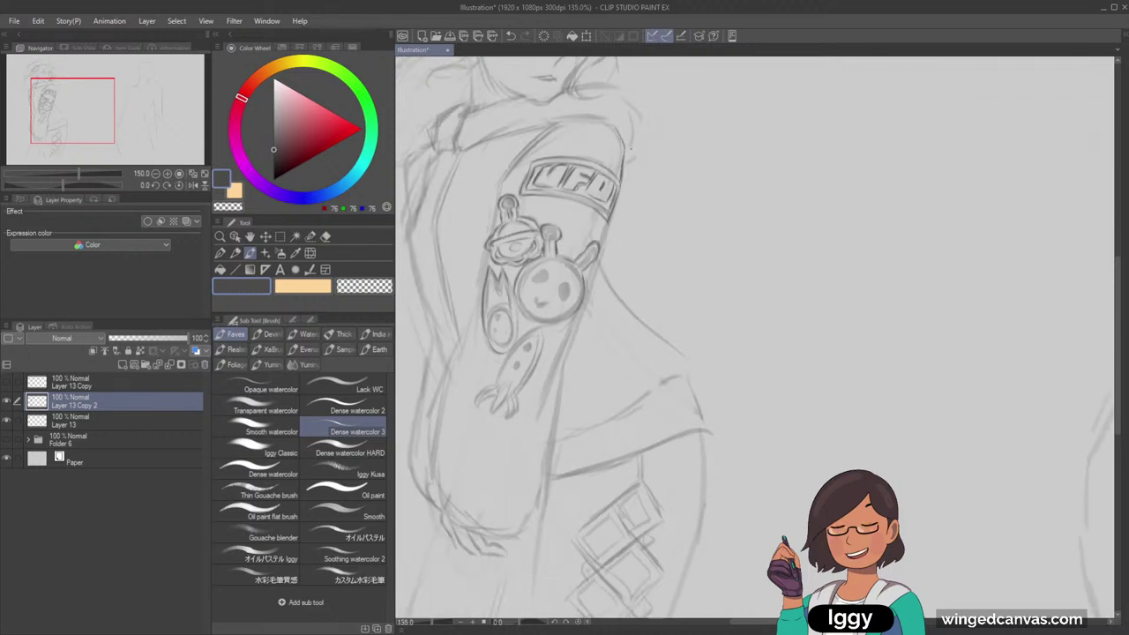
{"action": "scroll", "coordinate": [631, 150], "scroll_direction": "up", "scroll_amount": 2}
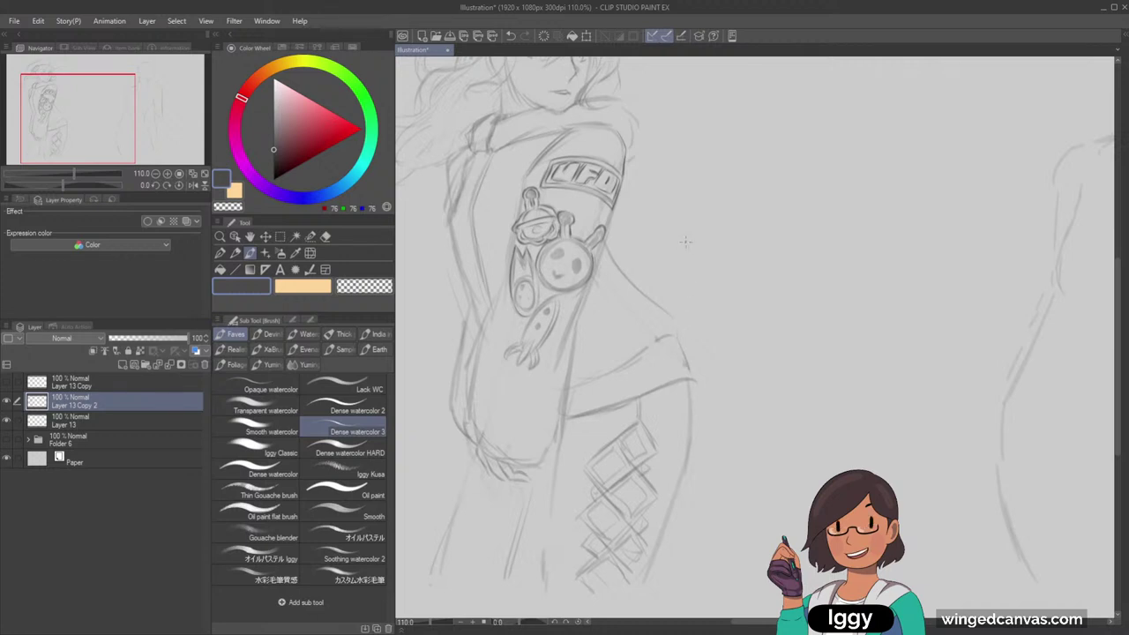
Lighten the shoulder seam line beside the UFO badge by brushing over it with transparent colour
{"action": "key", "text": "c"}
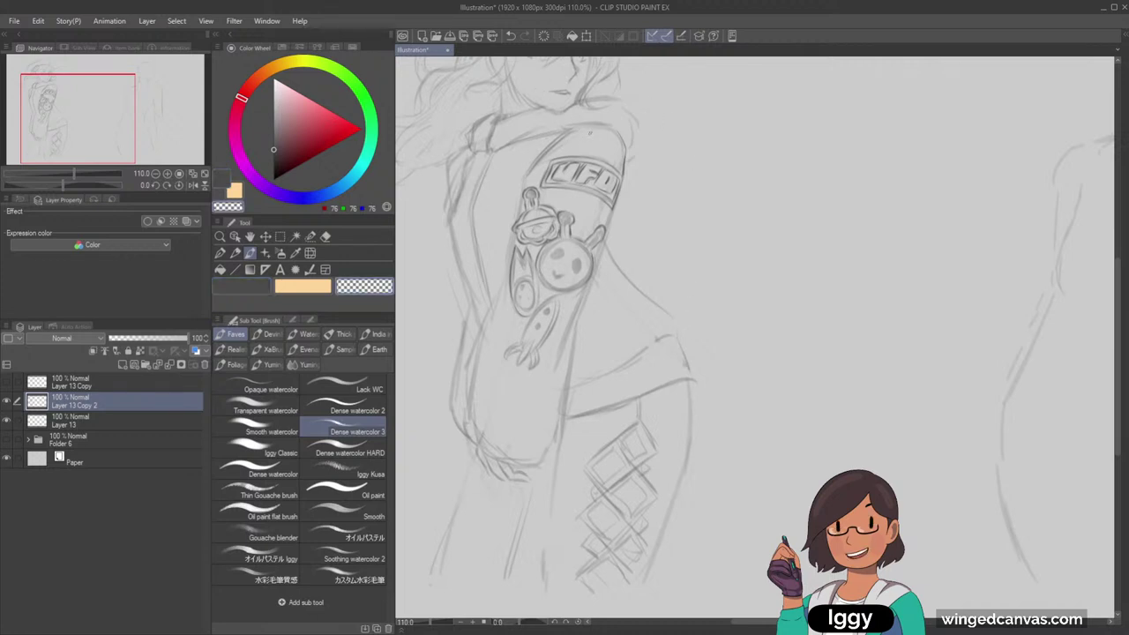
{"action": "left_click_drag", "start_coordinate": [561, 139], "coordinate": [534, 169]}
{"action": "scroll", "coordinate": [630, 77], "scroll_direction": "down", "scroll_amount": 4}
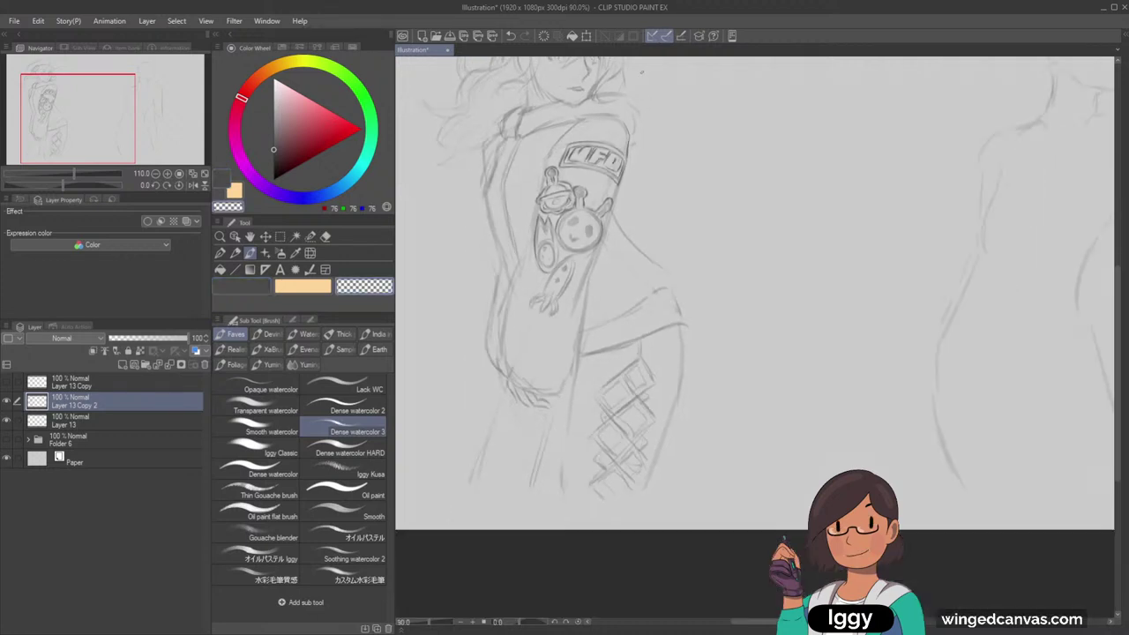
{"action": "left_click_drag", "start_coordinate": [98, 163], "coordinate": [108, 145]}
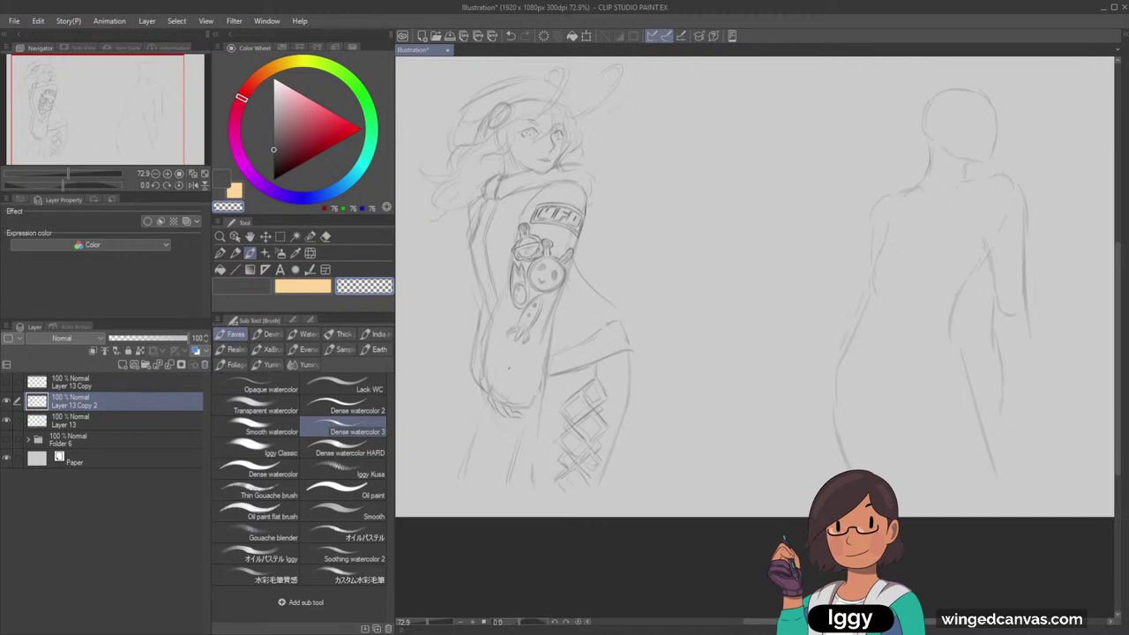
{"action": "scroll", "coordinate": [556, 282], "scroll_direction": "up", "scroll_amount": 2}
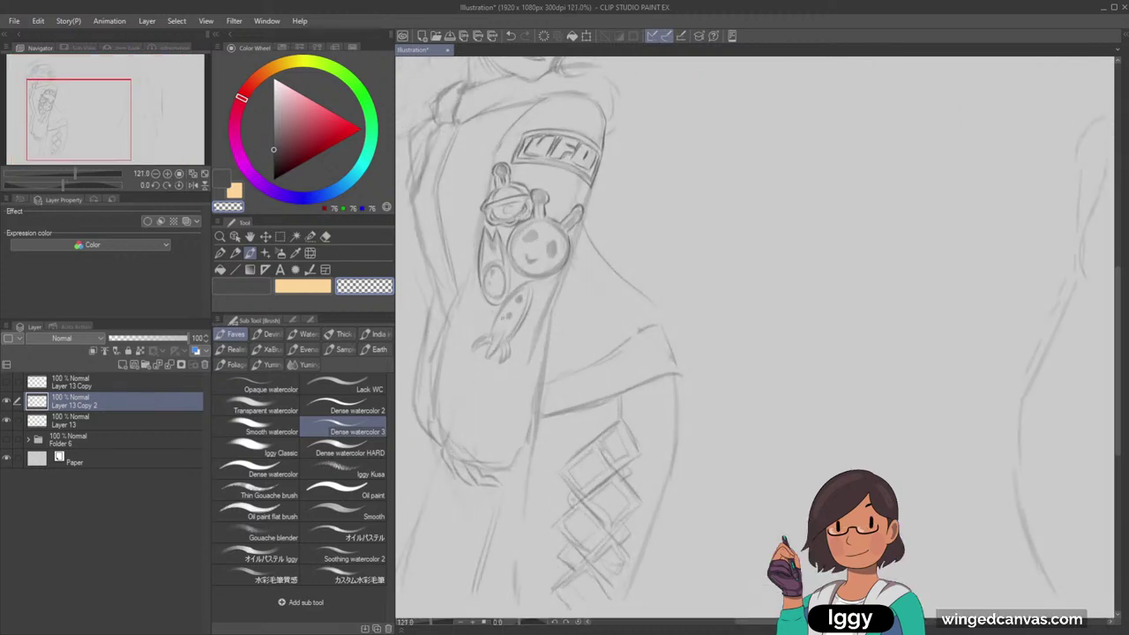
Switch back to the dark drawing colour and reinforce the left edge of the rocket patch
{"action": "left_click", "coordinate": [260, 288]}
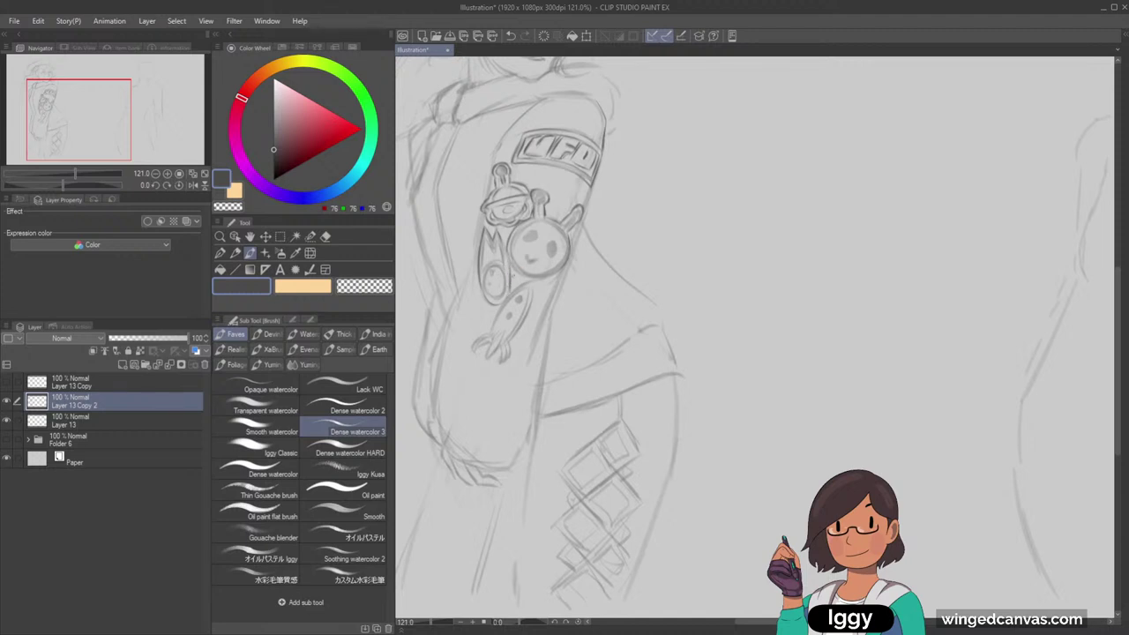
{"action": "left_click_drag", "start_coordinate": [502, 306], "coordinate": [491, 327]}
{"action": "scroll", "coordinate": [494, 257], "scroll_direction": "down", "scroll_amount": 4}
{"action": "scroll", "coordinate": [494, 257], "scroll_direction": "up", "scroll_amount": 2}
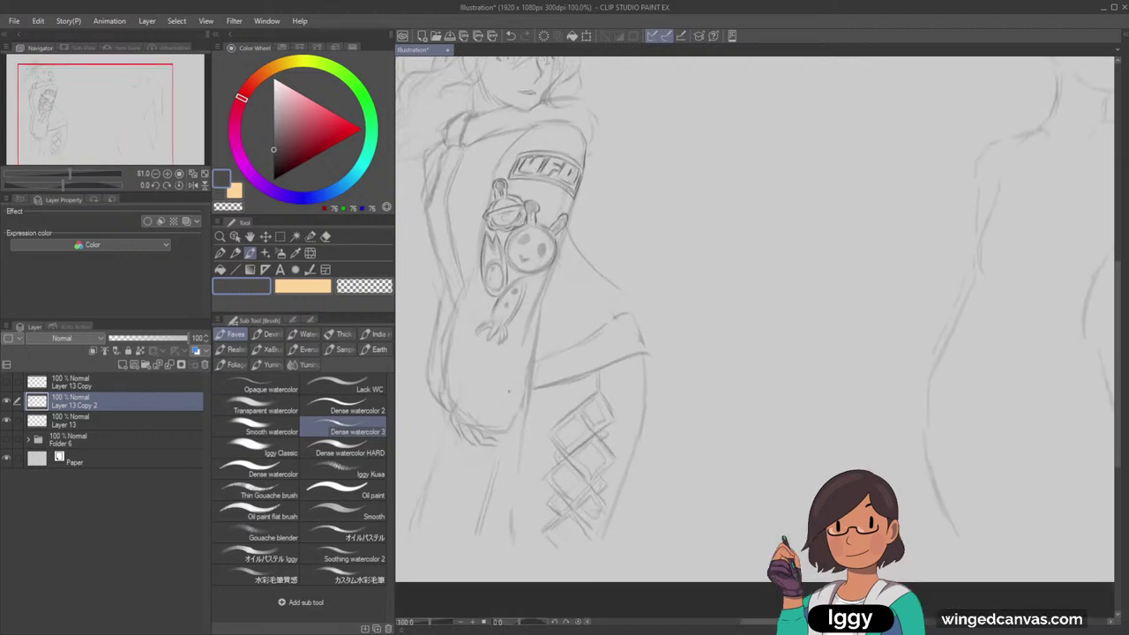
Draw a small letter-like emblem inside the round ornament on the side of the girl's head
{"action": "scroll", "coordinate": [629, 272], "scroll_direction": "down", "scroll_amount": 2}
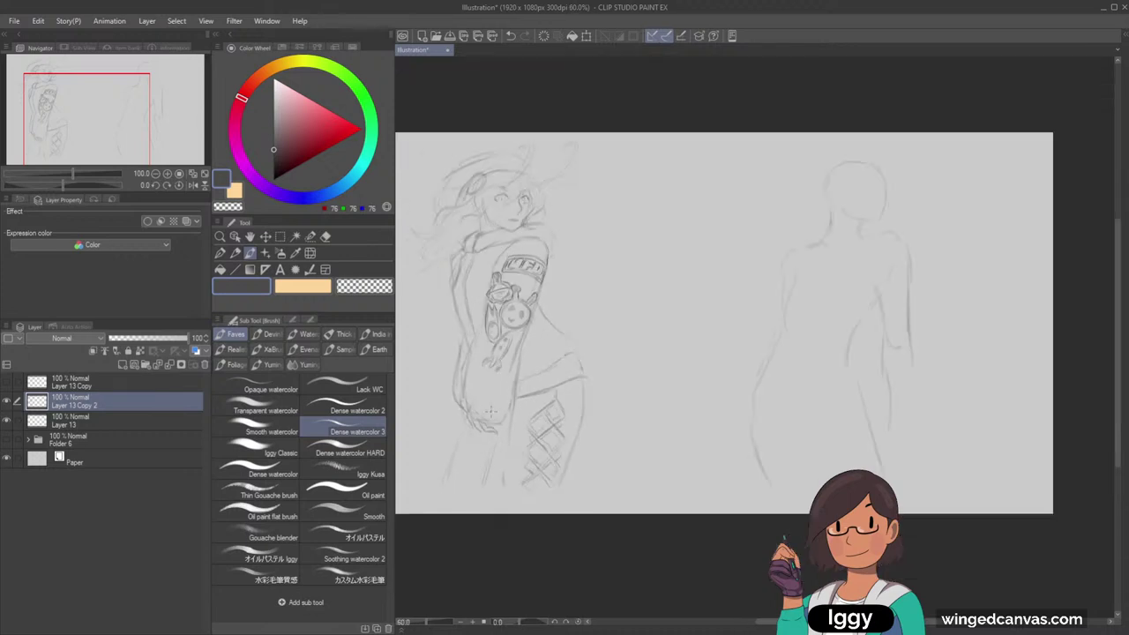
{"action": "scroll", "coordinate": [628, 271], "scroll_direction": "up", "scroll_amount": 1}
{"action": "scroll", "coordinate": [628, 272], "scroll_direction": "up", "scroll_amount": 2}
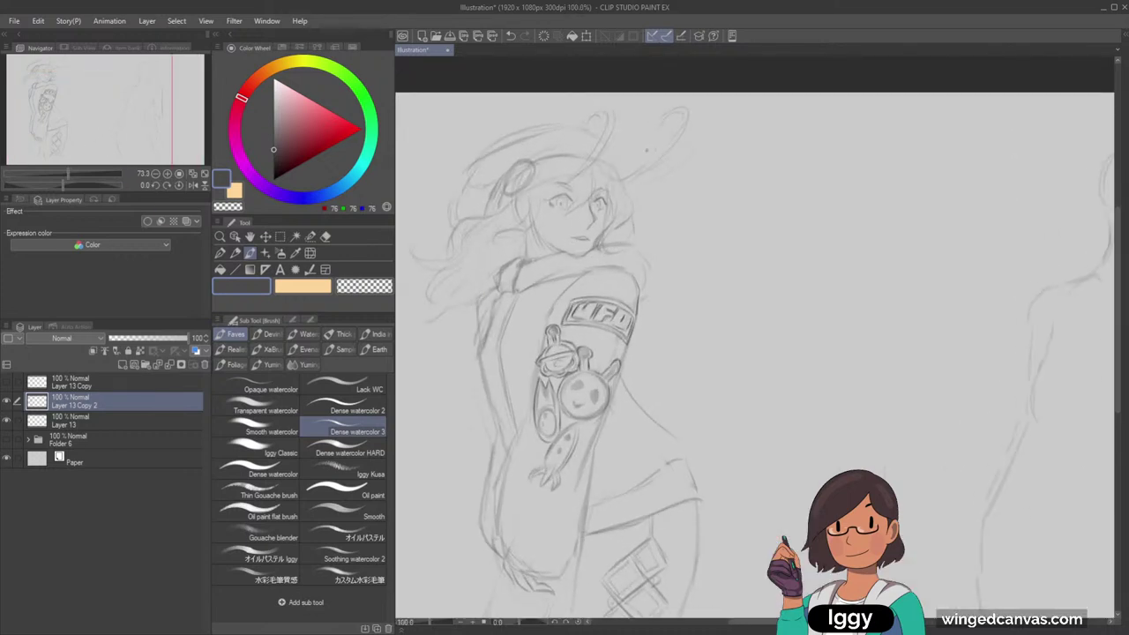
{"action": "scroll", "coordinate": [628, 220], "scroll_direction": "up", "scroll_amount": 2}
{"action": "scroll", "coordinate": [629, 156], "scroll_direction": "up", "scroll_amount": 1}
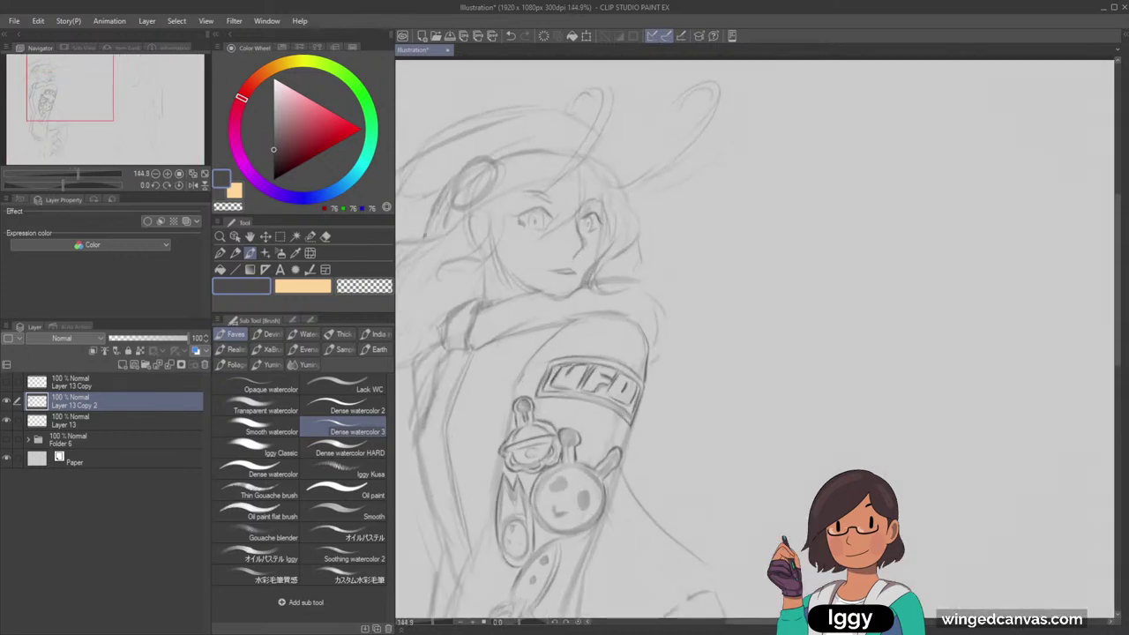
{"action": "key", "text": "e"}
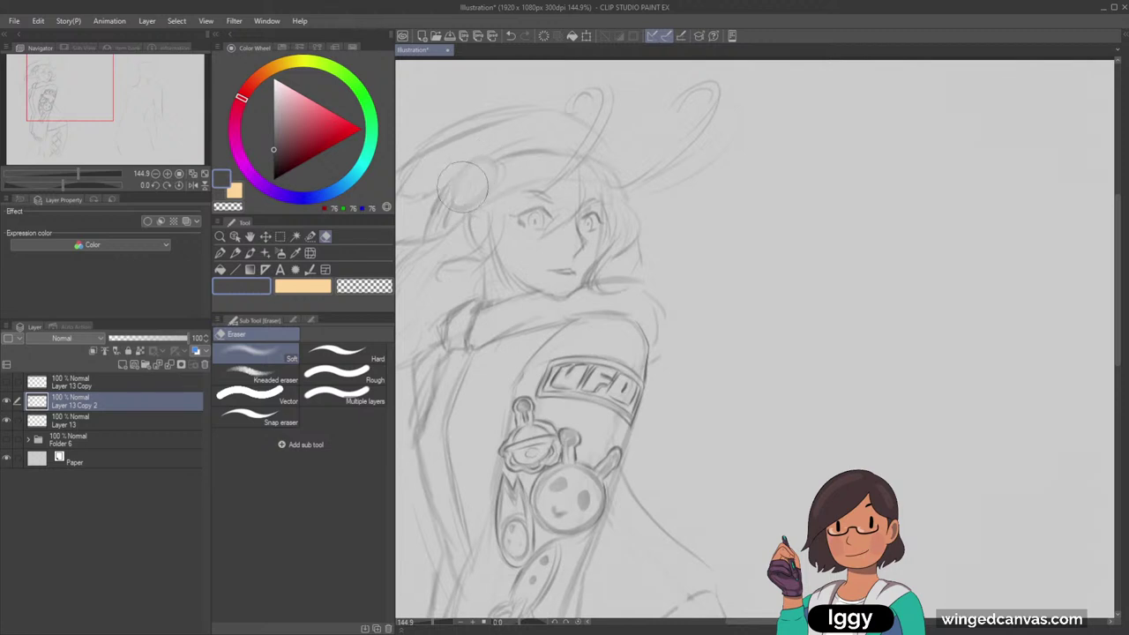
{"action": "left_click", "coordinate": [251, 253]}
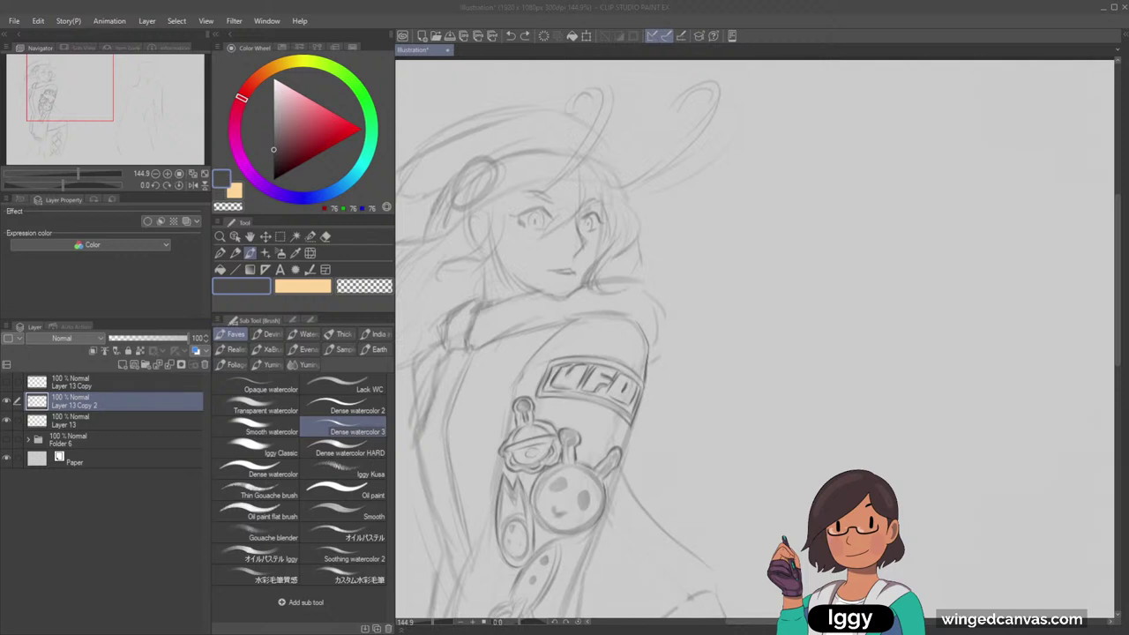
{"action": "key", "text": "ctrl"}
{"action": "mouse_move", "coordinate": [475, 167]}
{"action": "left_mouse_down"}
{"action": "mouse_move", "coordinate": [453, 204]}
{"action": "mouse_move", "coordinate": [478, 199]}
{"action": "mouse_move", "coordinate": [465, 207]}
{"action": "left_mouse_up"}
{"action": "key", "text": "ctrl+z"}
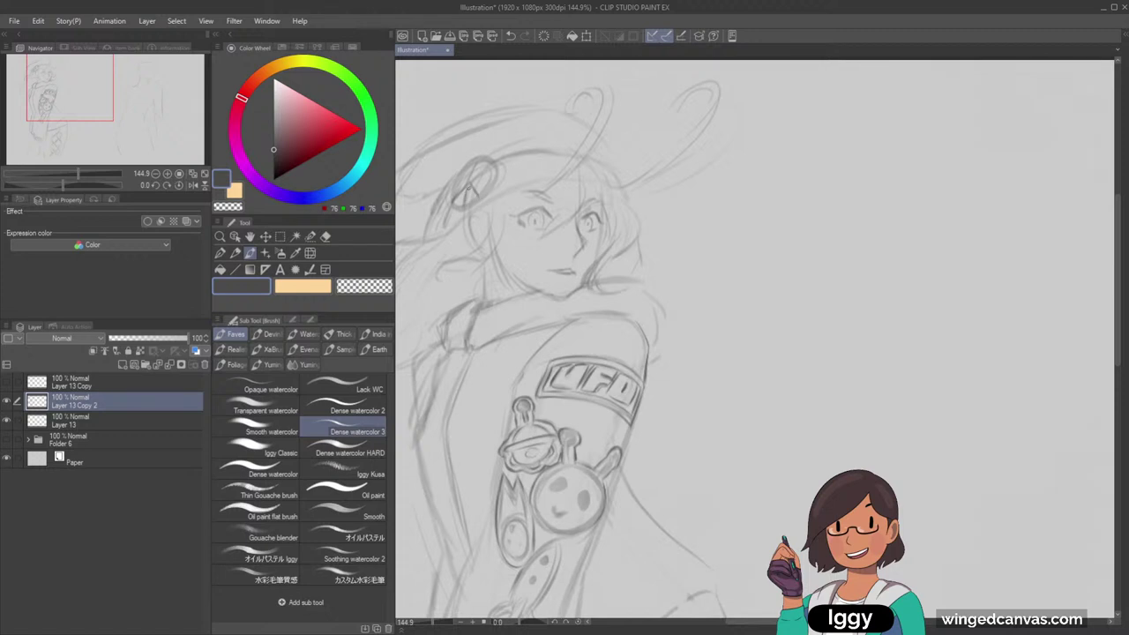
Draw a narrow, elongated patch with a jagged inner edge on the sleeve, beside the comet and rocket patches
{"action": "scroll", "coordinate": [571, 130], "scroll_direction": "down", "scroll_amount": 4}
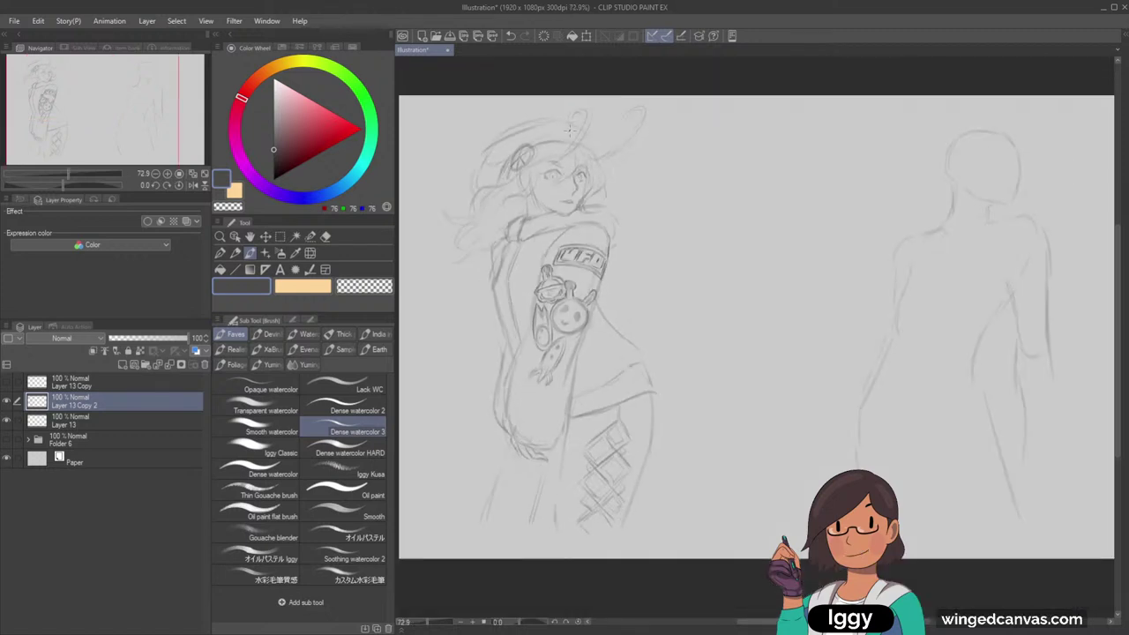
{"action": "scroll", "coordinate": [571, 130], "scroll_direction": "up", "scroll_amount": 2}
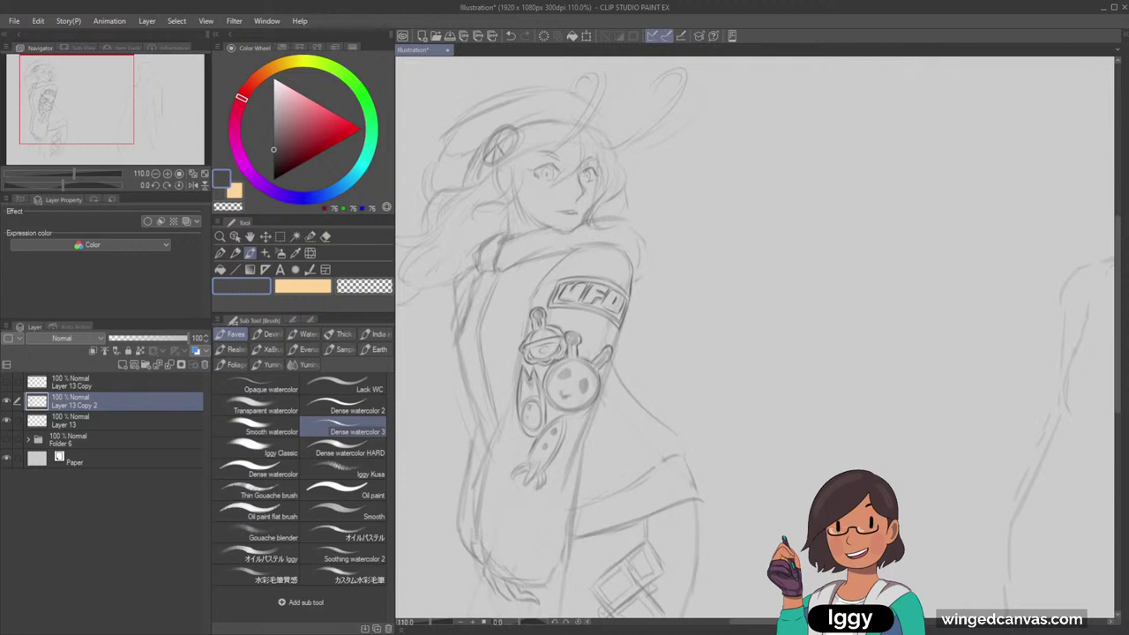
{"action": "left_click_drag", "start_coordinate": [124, 104], "coordinate": [112, 135]}
{"action": "scroll", "coordinate": [544, 389], "scroll_direction": "up", "scroll_amount": 3}
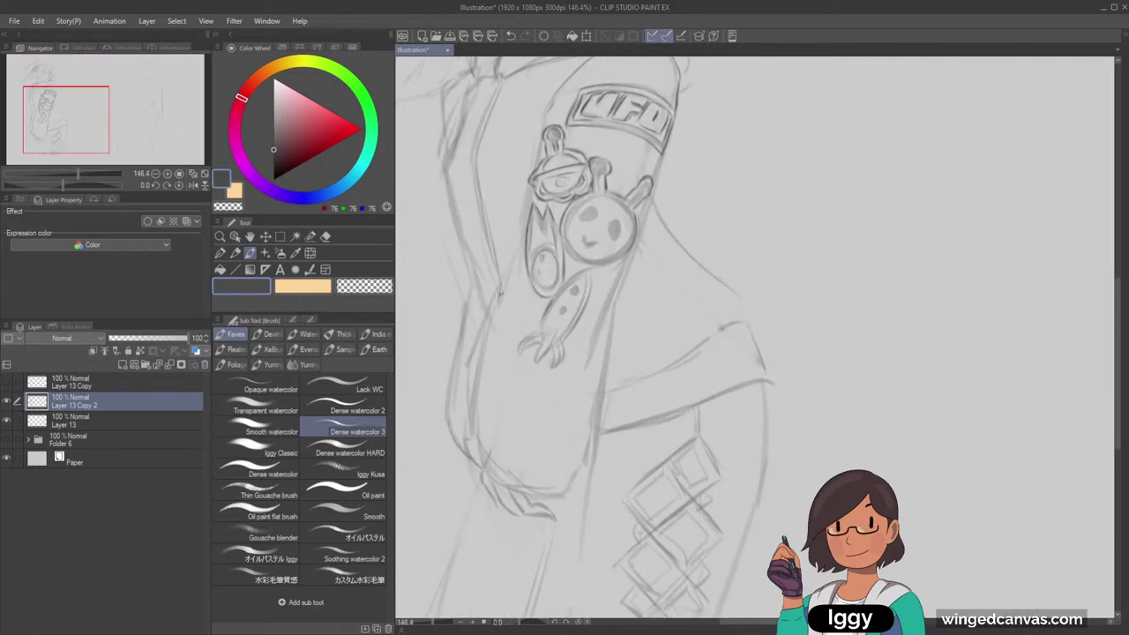
{"action": "mouse_move", "coordinate": [507, 275]}
{"action": "left_mouse_down"}
{"action": "mouse_move", "coordinate": [498, 297]}
{"action": "mouse_move", "coordinate": [514, 301]}
{"action": "mouse_move", "coordinate": [499, 332]}
{"action": "mouse_move", "coordinate": [516, 328]}
{"action": "left_mouse_up"}
{"action": "mouse_move", "coordinate": [505, 272]}
{"action": "left_mouse_down"}
{"action": "mouse_move", "coordinate": [518, 258]}
{"action": "mouse_move", "coordinate": [501, 311]}
{"action": "mouse_move", "coordinate": [512, 315]}
{"action": "mouse_move", "coordinate": [513, 340]}
{"action": "left_mouse_up"}
{"action": "key", "text": "ctrl+z"}
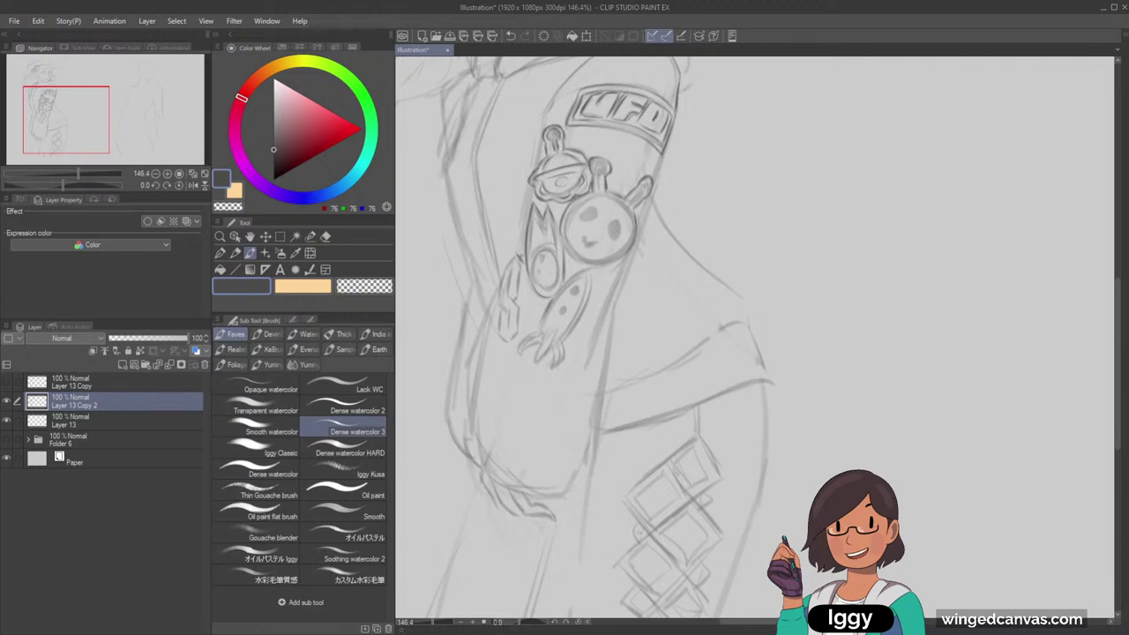
{"action": "mouse_move", "coordinate": [506, 266]}
{"action": "left_mouse_down"}
{"action": "mouse_move", "coordinate": [521, 267]}
{"action": "mouse_move", "coordinate": [517, 297]}
{"action": "mouse_move", "coordinate": [502, 295]}
{"action": "left_mouse_up"}
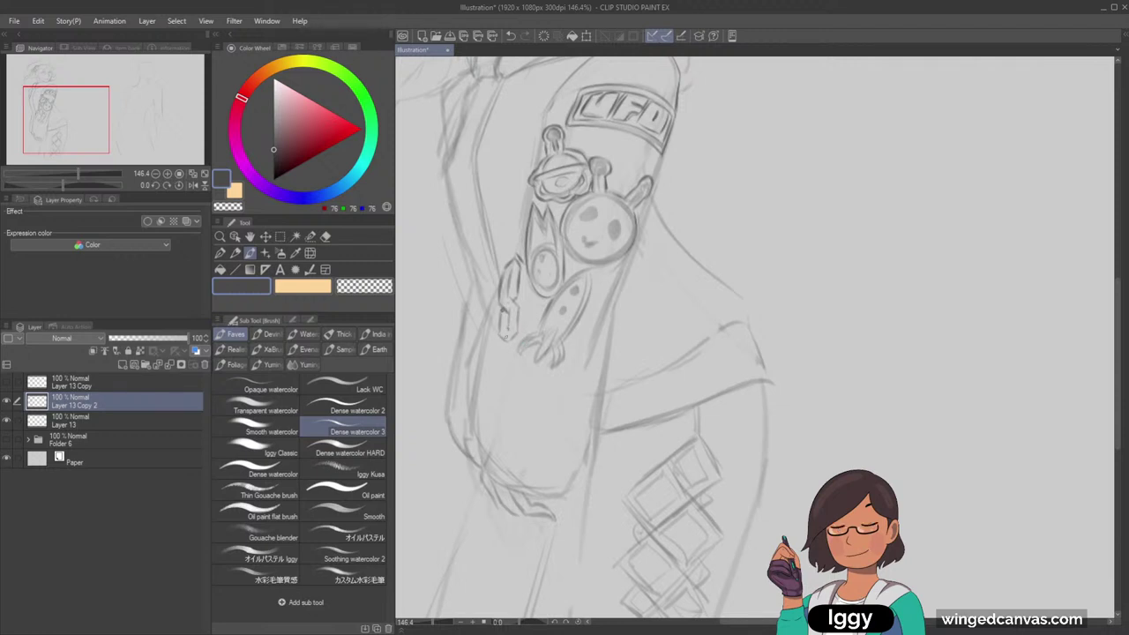
{"action": "left_click_drag", "start_coordinate": [508, 343], "coordinate": [517, 308]}
{"action": "mouse_move", "coordinate": [523, 265]}
{"action": "left_mouse_down"}
{"action": "mouse_move", "coordinate": [521, 330]}
{"action": "mouse_move", "coordinate": [501, 330]}
{"action": "mouse_move", "coordinate": [496, 309]}
{"action": "left_mouse_up"}
Refine the spiky comet patch and add small dark details inside its rounded end
{"action": "scroll", "coordinate": [542, 175], "scroll_direction": "down", "scroll_amount": 3}
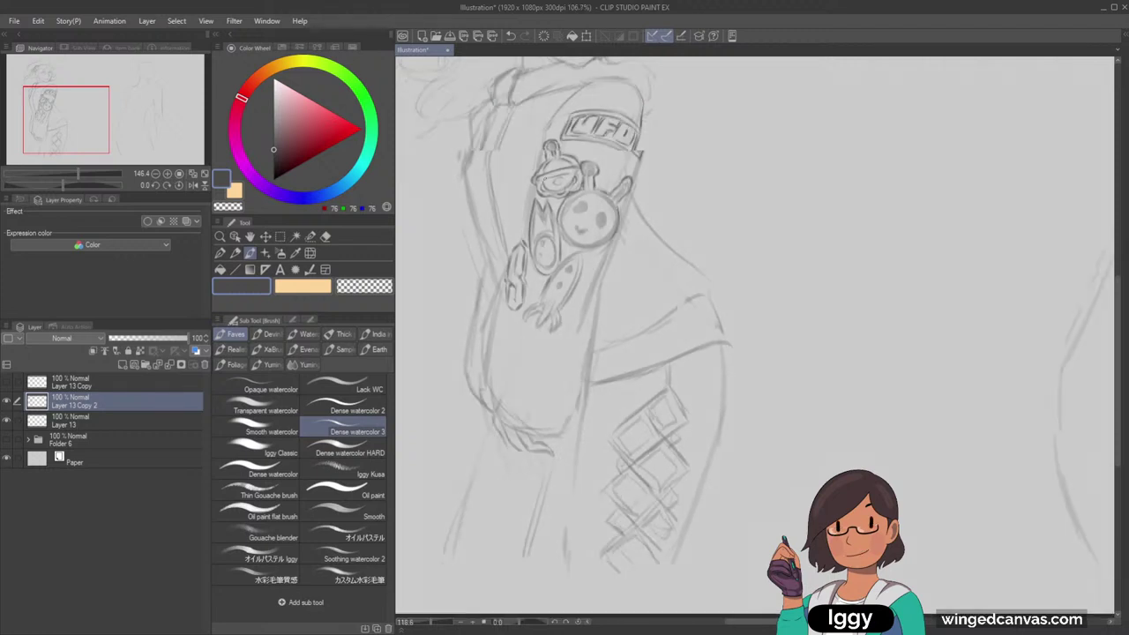
{"action": "scroll", "coordinate": [546, 223], "scroll_direction": "up", "scroll_amount": 3}
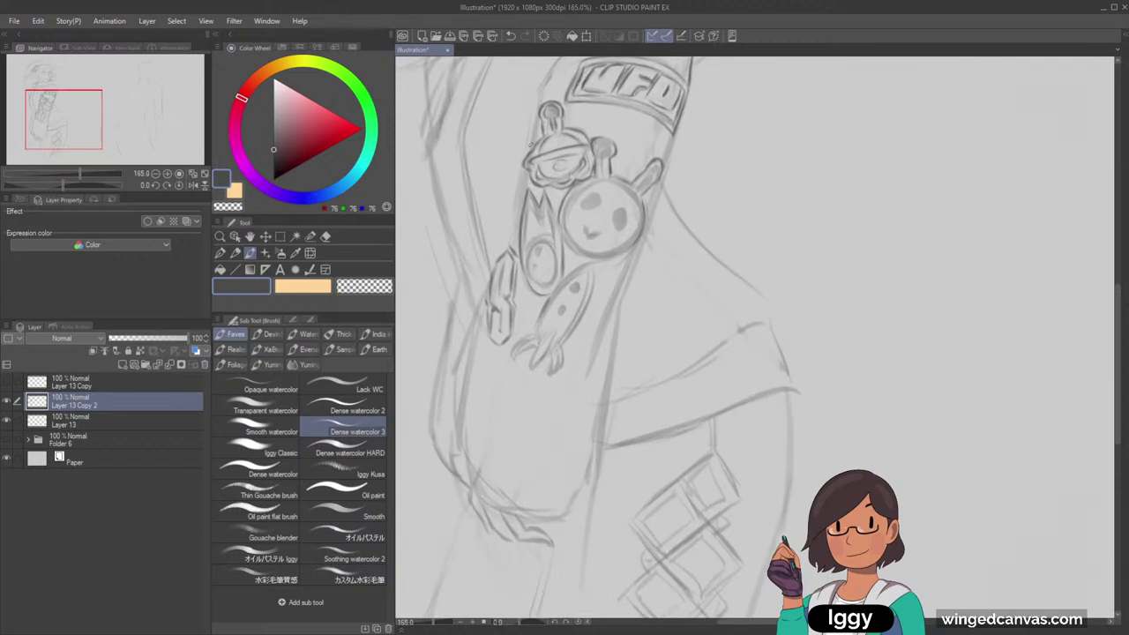
{"action": "mouse_move", "coordinate": [529, 197]}
{"action": "left_mouse_down"}
{"action": "mouse_move", "coordinate": [522, 252]}
{"action": "mouse_move", "coordinate": [545, 207]}
{"action": "left_mouse_up"}
{"action": "key", "text": "ctrl+z"}
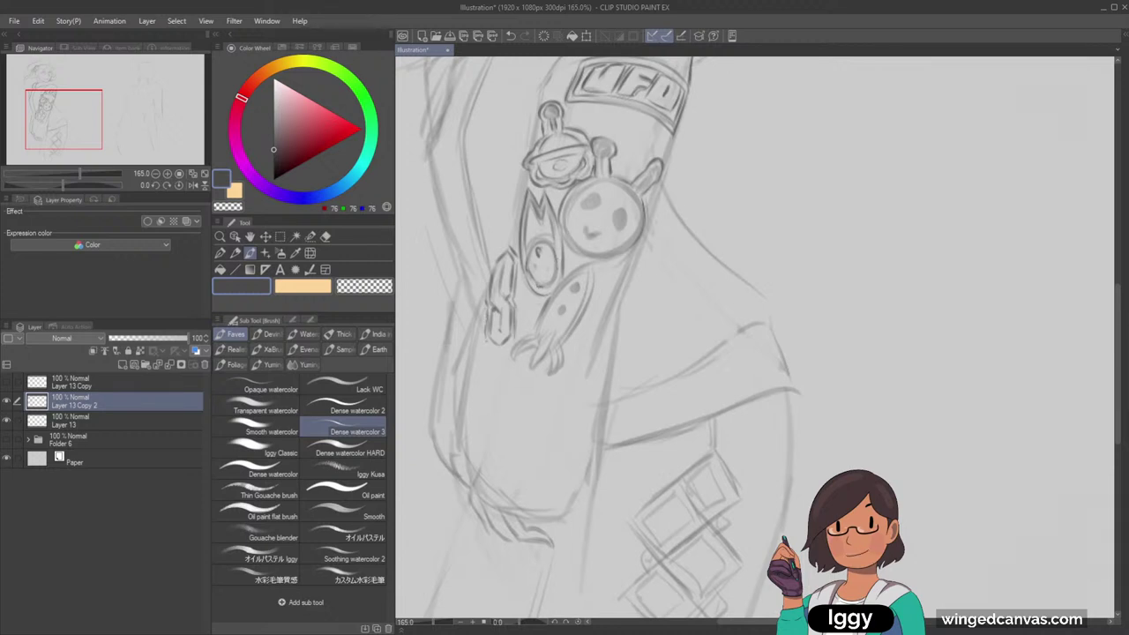
Go over the right side of the rocket patch's body with a line from nose to fins
{"action": "scroll", "coordinate": [565, 266], "scroll_direction": "down", "scroll_amount": 5}
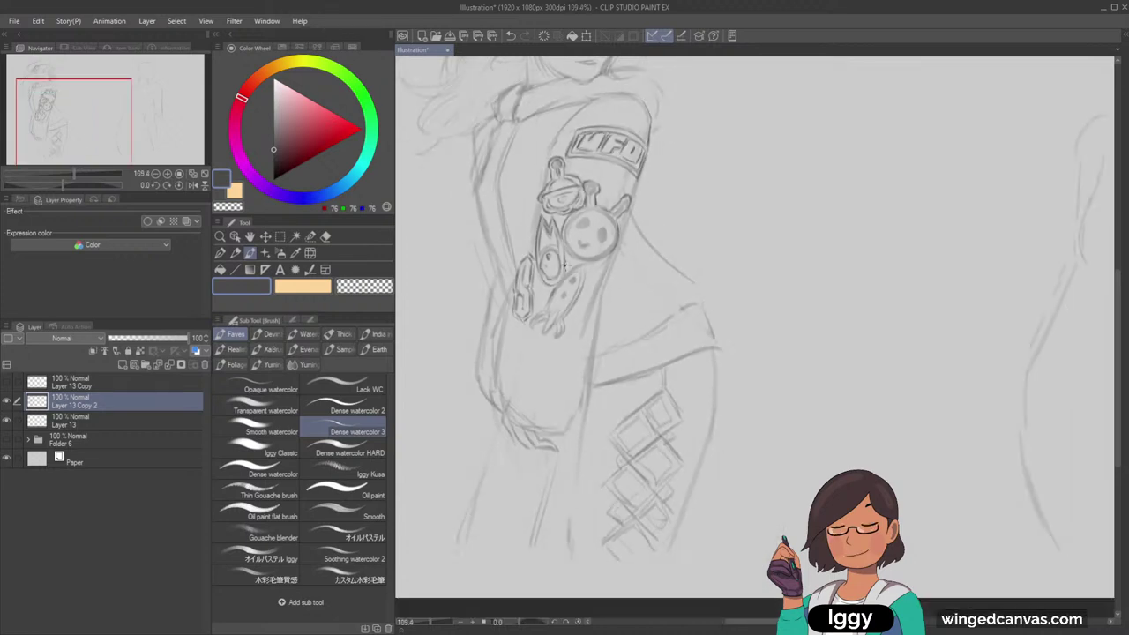
{"action": "scroll", "coordinate": [566, 265], "scroll_direction": "up", "scroll_amount": 4}
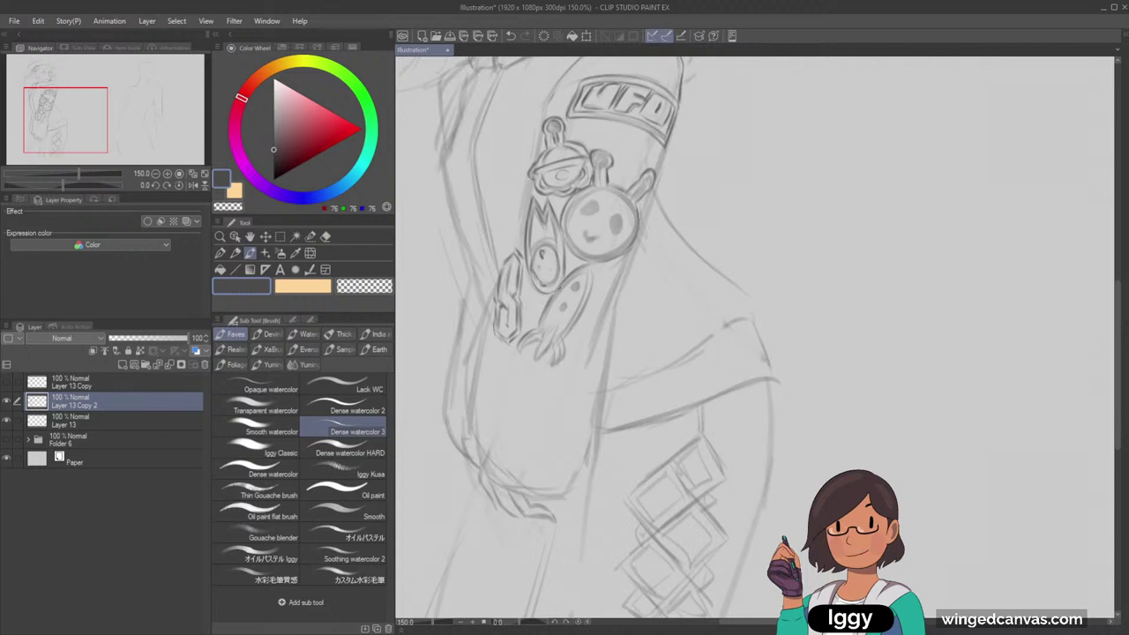
{"action": "left_click_drag", "start_coordinate": [593, 265], "coordinate": [567, 336]}
{"action": "scroll", "coordinate": [605, 267], "scroll_direction": "down", "scroll_amount": 1}
{"action": "scroll", "coordinate": [604, 267], "scroll_direction": "down", "scroll_amount": 9}
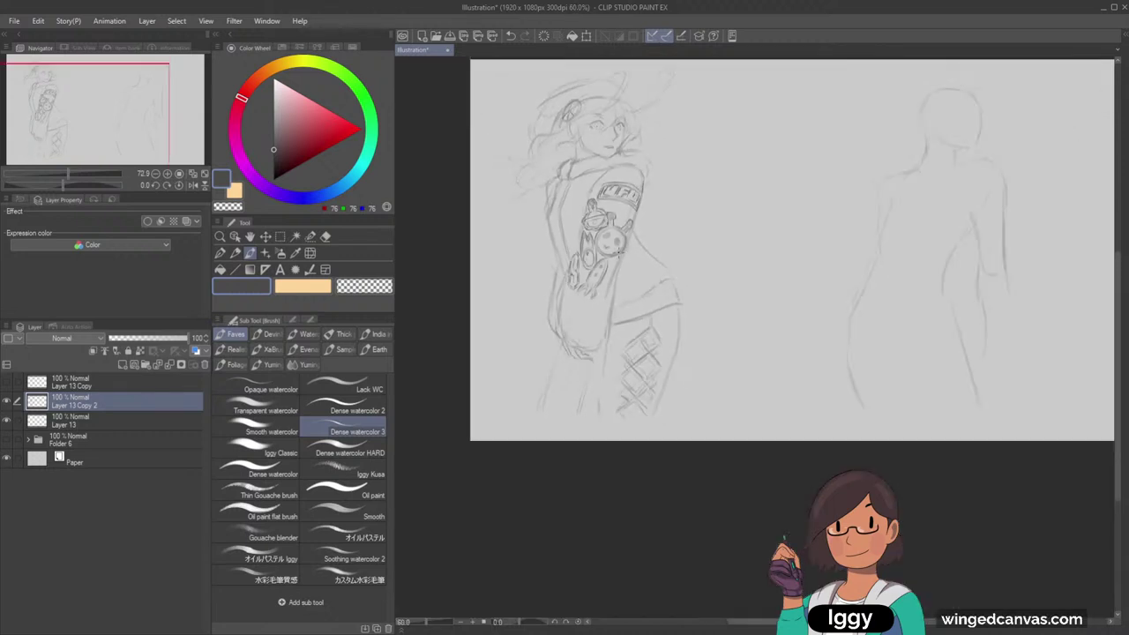
Enlarge the girl's sketch slightly, tilt it a little and fit it against the upper edge of the canvas
{"action": "scroll", "coordinate": [605, 267], "scroll_direction": "up", "scroll_amount": 3}
{"action": "scroll", "coordinate": [518, 292], "scroll_direction": "up", "scroll_amount": 1}
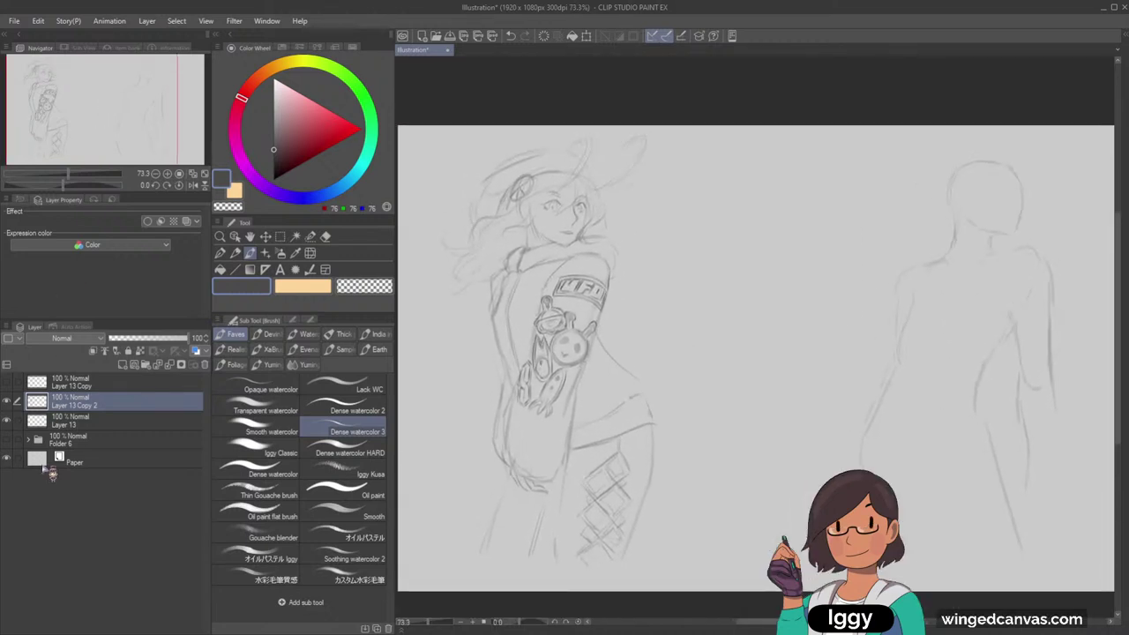
{"action": "scroll", "coordinate": [518, 291], "scroll_direction": "up", "scroll_amount": 1}
{"action": "left_click_drag", "start_coordinate": [96, 120], "coordinate": [86, 117]}
{"action": "scroll", "coordinate": [700, 123], "scroll_direction": "down", "scroll_amount": 5}
{"action": "scroll", "coordinate": [700, 124], "scroll_direction": "up", "scroll_amount": 1}
{"action": "key", "text": "ctrl+t"}
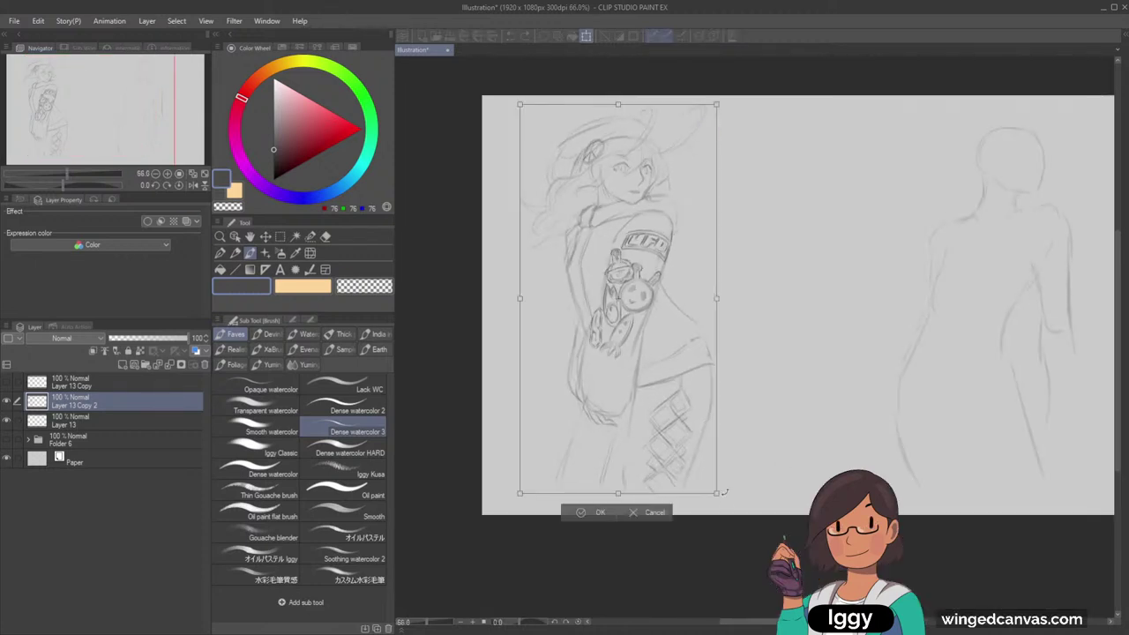
{"action": "left_click_drag", "start_coordinate": [720, 498], "coordinate": [741, 538]}
{"action": "left_click_drag", "start_coordinate": [730, 435], "coordinate": [723, 428]}
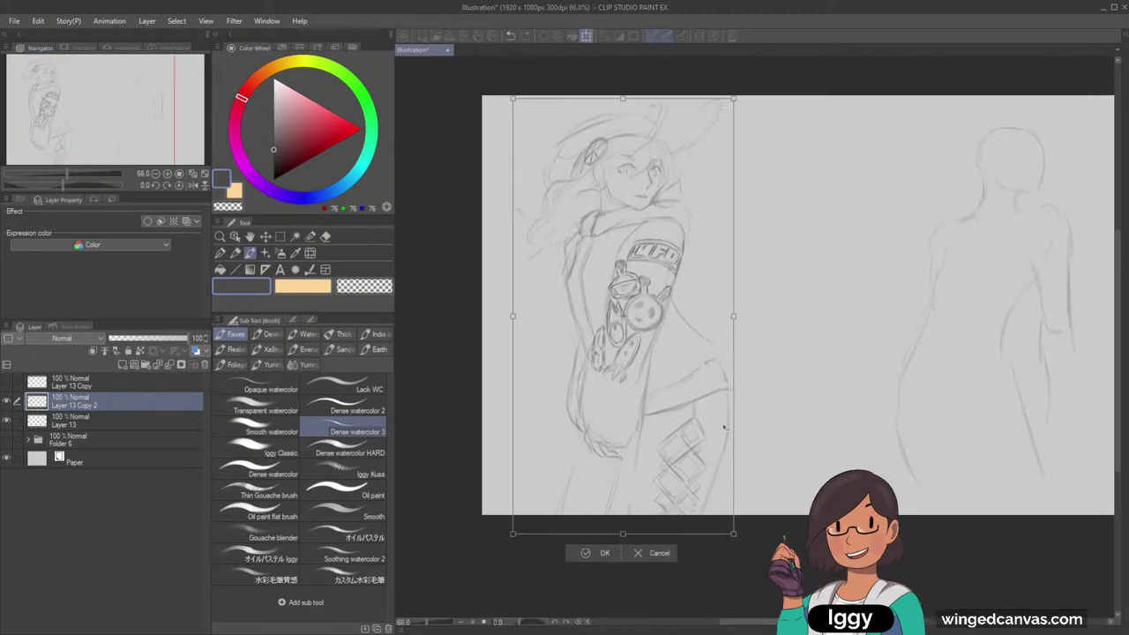
{"action": "left_click_drag", "start_coordinate": [771, 400], "coordinate": [771, 398]}
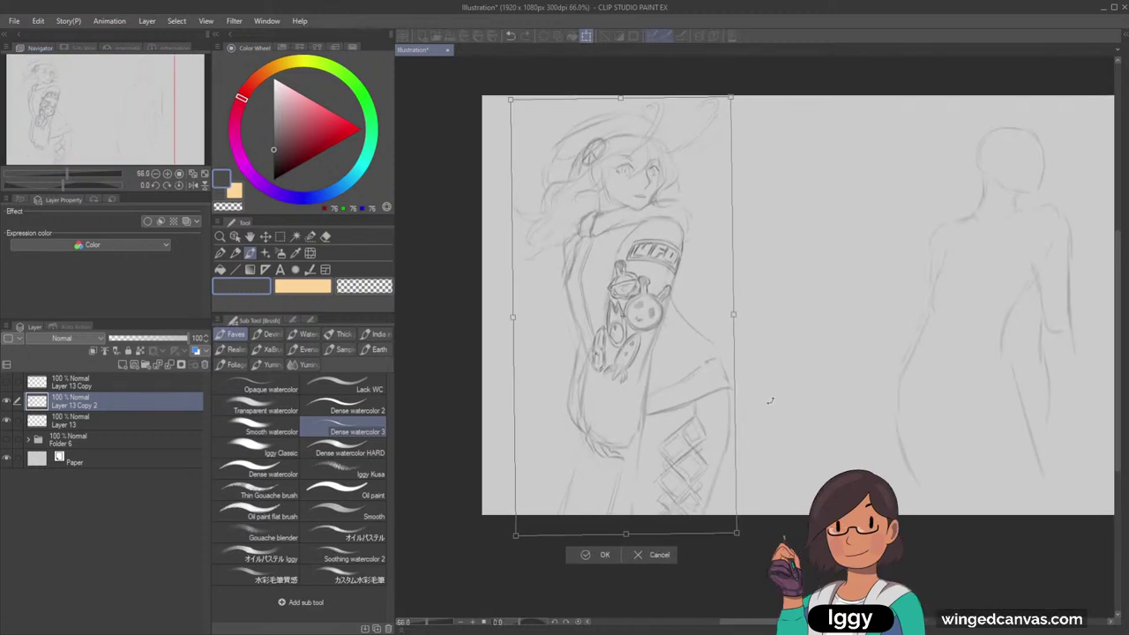
{"action": "left_click", "coordinate": [601, 555]}
Erase the round ornament on the side of the girl's hat with the Soft eraser
{"action": "scroll", "coordinate": [670, 265], "scroll_direction": "up", "scroll_amount": 2}
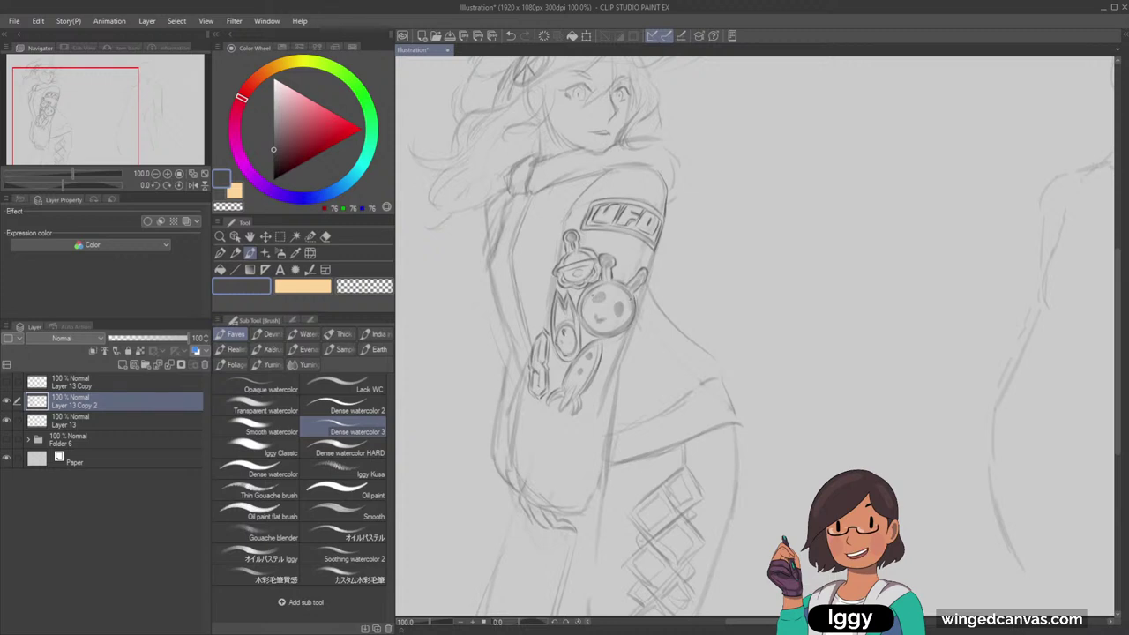
{"action": "left_click", "coordinate": [326, 236]}
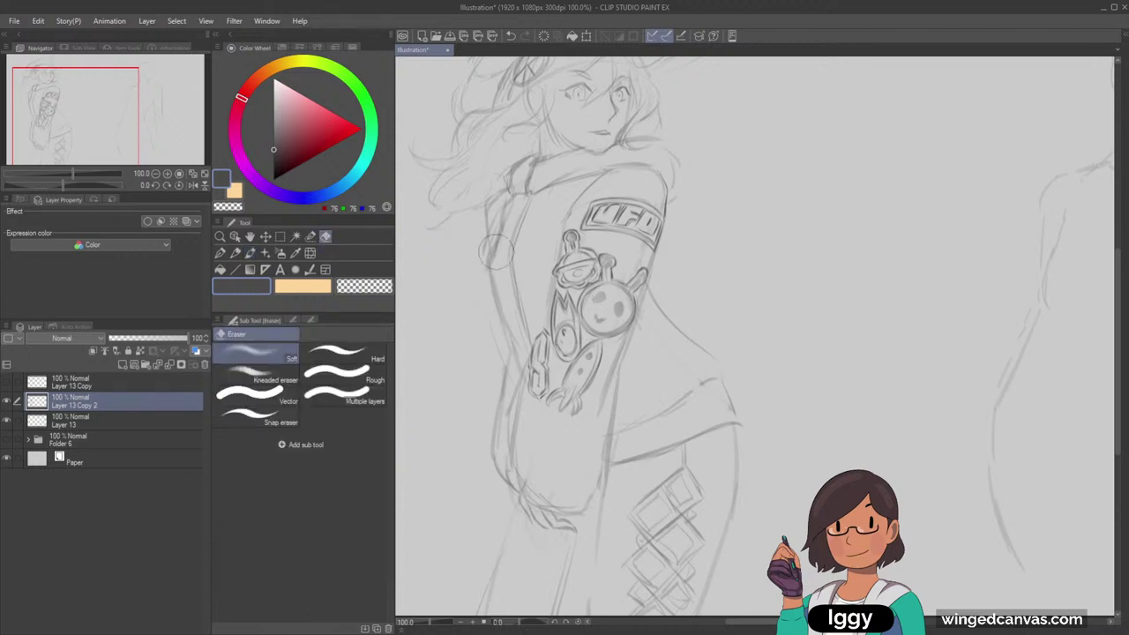
{"action": "left_click_drag", "start_coordinate": [86, 122], "coordinate": [88, 95]}
{"action": "scroll", "coordinate": [542, 174], "scroll_direction": "up", "scroll_amount": 3}
{"action": "left_click_drag", "start_coordinate": [496, 229], "coordinate": [514, 215]}
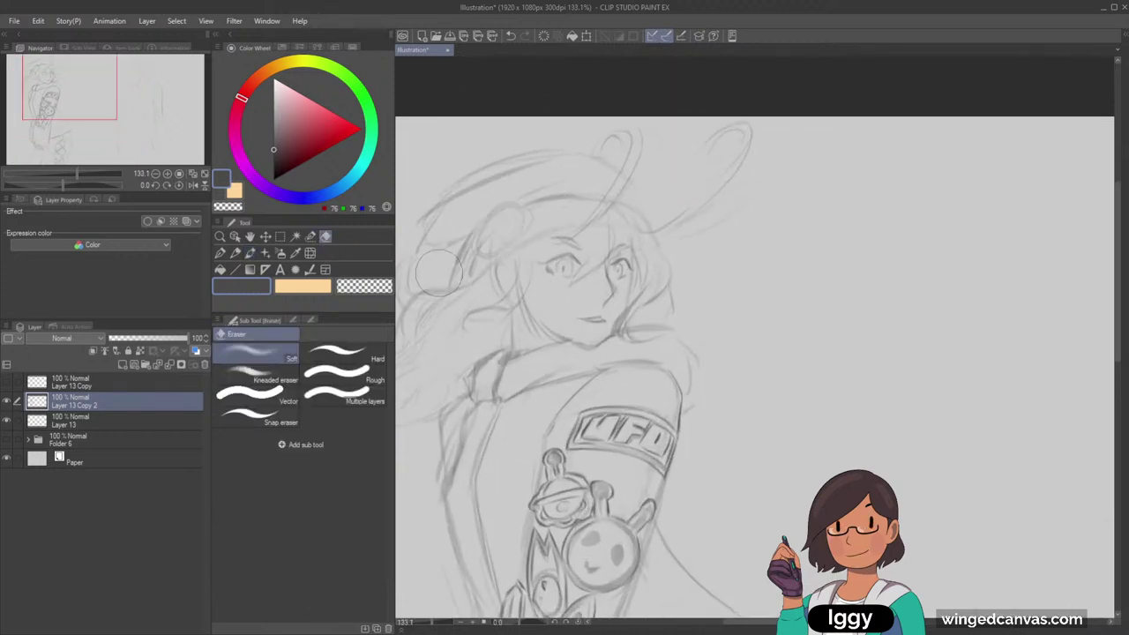
Redraw the hat ornament as a cleaner tilted oval with a peace-sign-like emblem inside, using the Dense watercolor 3 brush
{"action": "left_click", "coordinate": [251, 253]}
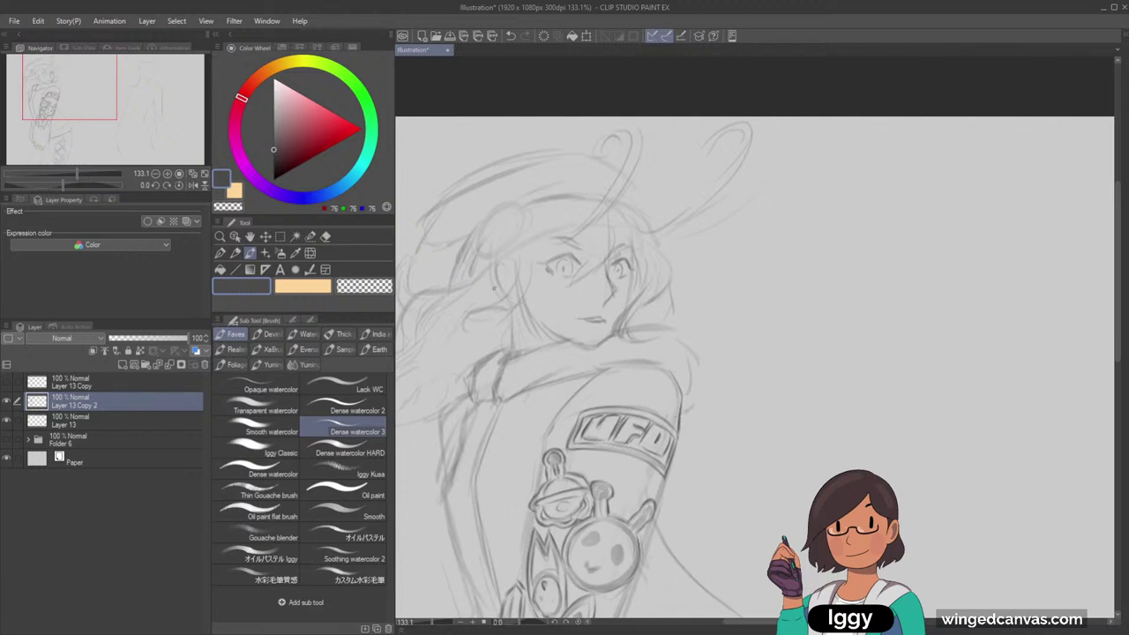
{"action": "left_click_drag", "start_coordinate": [481, 233], "coordinate": [510, 203]}
{"action": "key", "text": "ctrl+z"}
{"action": "mouse_move", "coordinate": [479, 224]}
{"action": "left_mouse_down"}
{"action": "mouse_move", "coordinate": [521, 208]}
{"action": "mouse_move", "coordinate": [512, 204]}
{"action": "left_mouse_up"}
{"action": "key", "text": "ctrl+z"}
{"action": "key", "text": "ctrl+z"}
{"action": "mouse_move", "coordinate": [490, 257]}
{"action": "left_mouse_down"}
{"action": "mouse_move", "coordinate": [525, 236]}
{"action": "mouse_move", "coordinate": [502, 209]}
{"action": "left_mouse_up"}
{"action": "key", "text": "ctrl+z"}
{"action": "key", "text": "ctrl+z"}
{"action": "key", "text": "ctrl+z"}
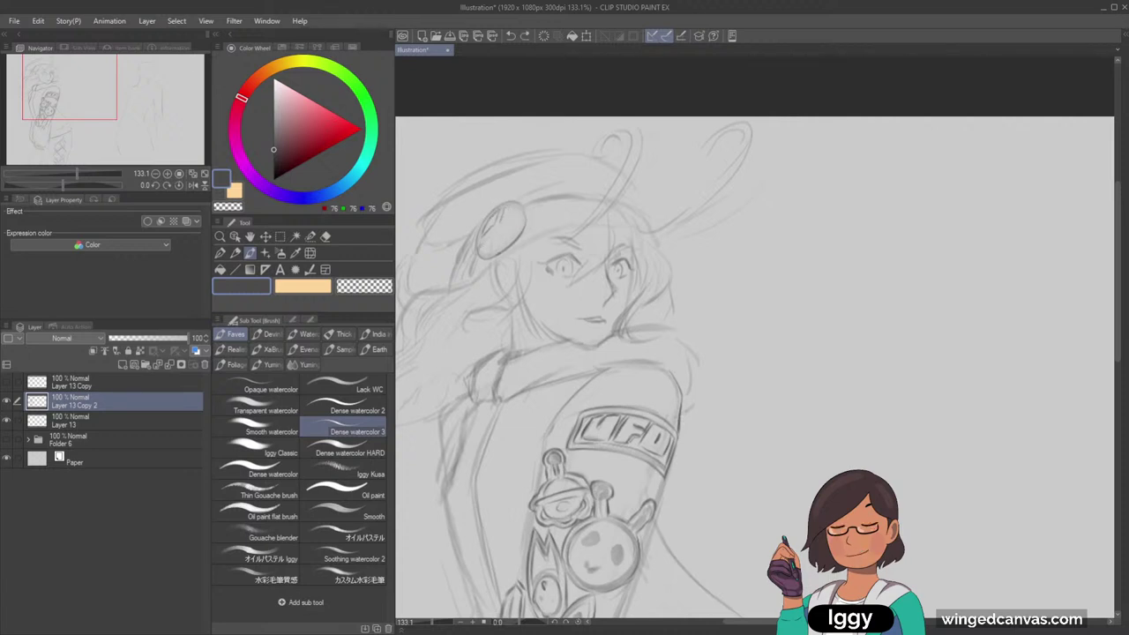
{"action": "mouse_move", "coordinate": [504, 210]}
{"action": "left_mouse_down"}
{"action": "mouse_move", "coordinate": [509, 235]}
{"action": "mouse_move", "coordinate": [522, 210]}
{"action": "left_mouse_up"}
{"action": "scroll", "coordinate": [502, 257], "scroll_direction": "up", "scroll_amount": 2}
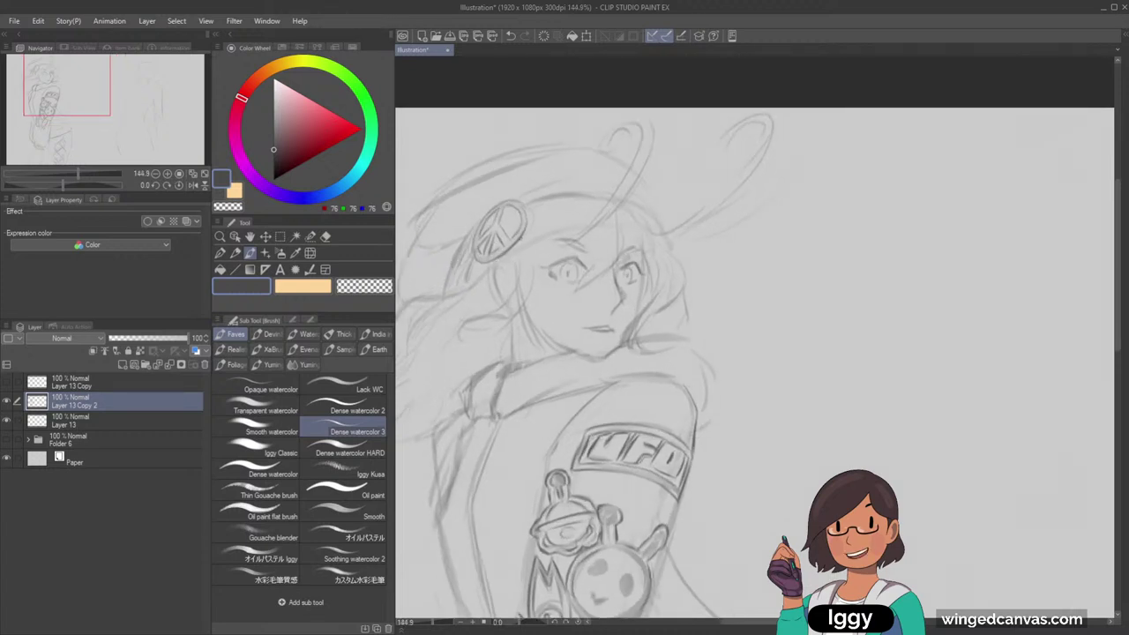
Go over the ornament's rim and darken both edges of the hat band running from it across the forehead
{"action": "left_click_drag", "start_coordinate": [501, 260], "coordinate": [512, 251]}
{"action": "mouse_move", "coordinate": [528, 203]}
{"action": "left_mouse_down"}
{"action": "mouse_move", "coordinate": [526, 228]}
{"action": "mouse_move", "coordinate": [457, 267]}
{"action": "left_mouse_up"}
{"action": "left_click_drag", "start_coordinate": [538, 207], "coordinate": [600, 197]}
{"action": "left_click_drag", "start_coordinate": [524, 245], "coordinate": [584, 225]}
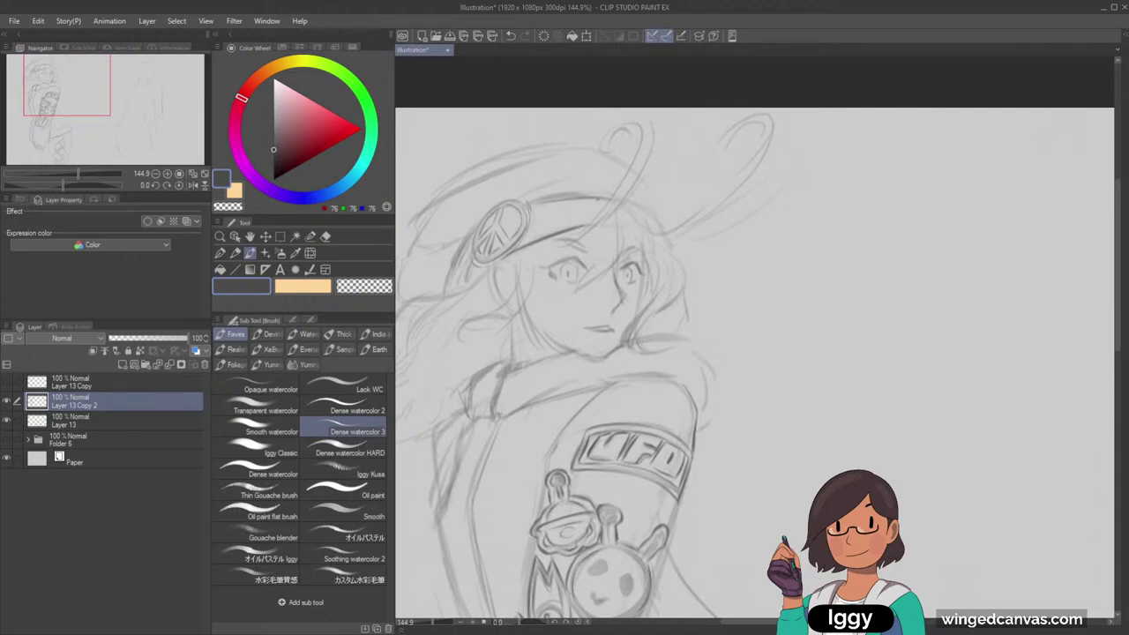
Darken the girl's near eyebrow and upper eyelid, and define the hair strand falling between her eyes
{"action": "left_click_drag", "start_coordinate": [558, 263], "coordinate": [586, 269]}
{"action": "mouse_move", "coordinate": [596, 228]}
{"action": "left_mouse_down"}
{"action": "mouse_move", "coordinate": [558, 241]}
{"action": "mouse_move", "coordinate": [588, 246]}
{"action": "left_mouse_up"}
{"action": "left_click_drag", "start_coordinate": [593, 235], "coordinate": [579, 294]}
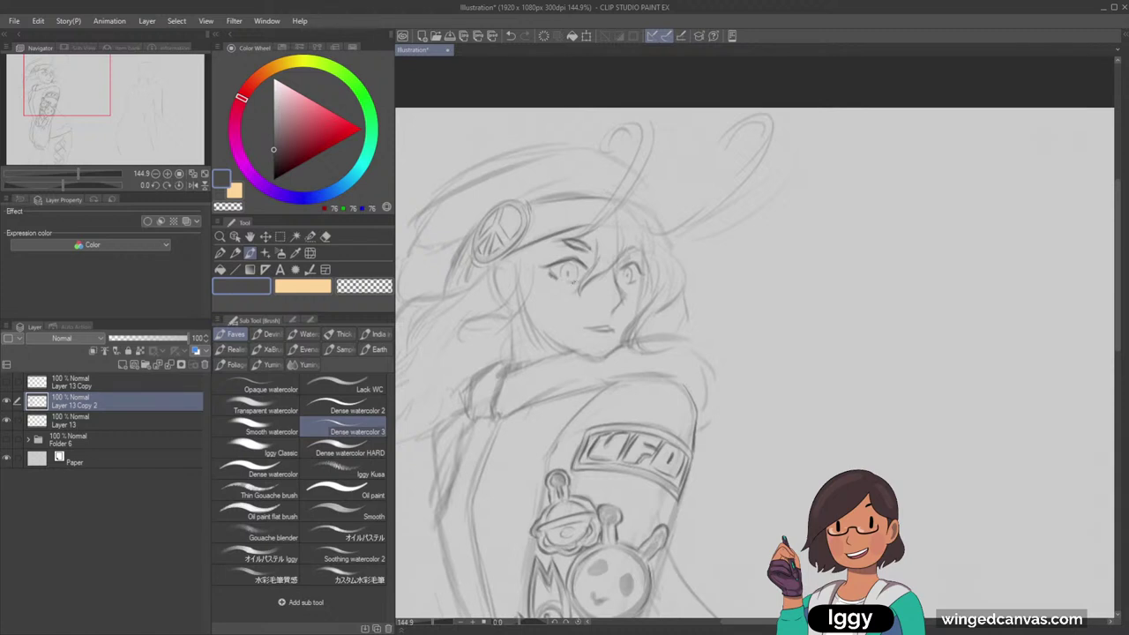
{"action": "mouse_move", "coordinate": [565, 262]}
{"action": "left_mouse_down"}
{"action": "mouse_move", "coordinate": [565, 278]}
{"action": "mouse_move", "coordinate": [579, 284]}
{"action": "mouse_move", "coordinate": [563, 273]}
{"action": "left_mouse_up"}
{"action": "key", "text": "ctrl+z"}
{"action": "key", "text": "ctrl+z"}
{"action": "mouse_move", "coordinate": [631, 231]}
{"action": "left_mouse_down"}
{"action": "mouse_move", "coordinate": [633, 254]}
{"action": "mouse_move", "coordinate": [539, 242]}
{"action": "mouse_move", "coordinate": [561, 231]}
{"action": "mouse_move", "coordinate": [552, 233]}
{"action": "left_mouse_up"}
{"action": "key", "text": "c"}
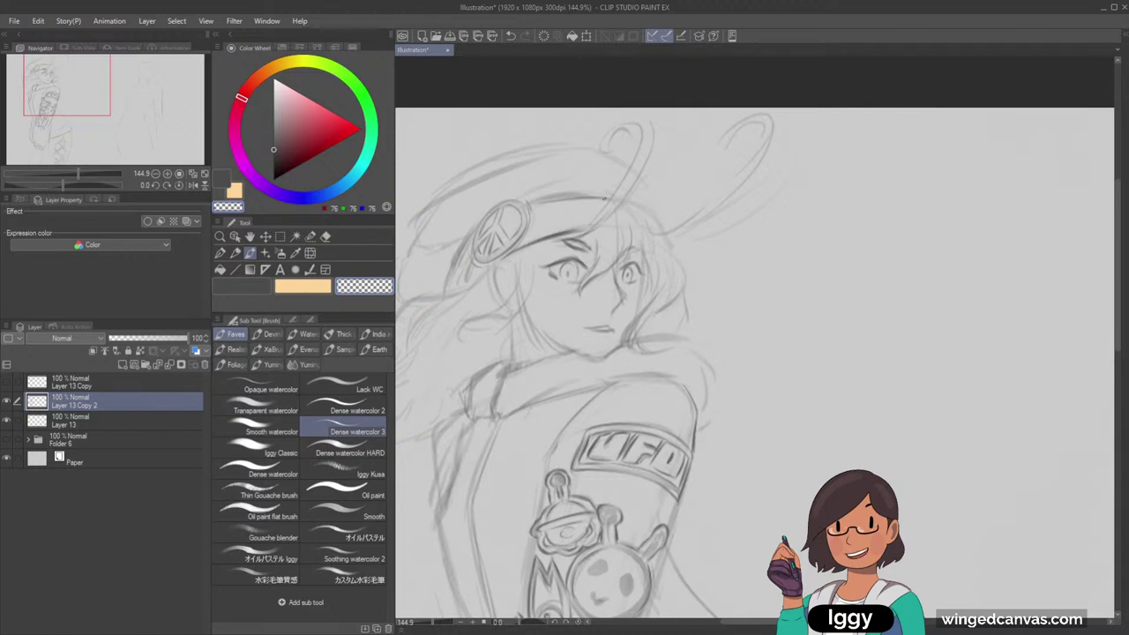
Strengthen the far eye and draw spiral curls at the tips of both antennae
{"action": "left_click", "coordinate": [220, 236]}
{"action": "left_click_drag", "start_coordinate": [574, 345], "coordinate": [555, 339]}
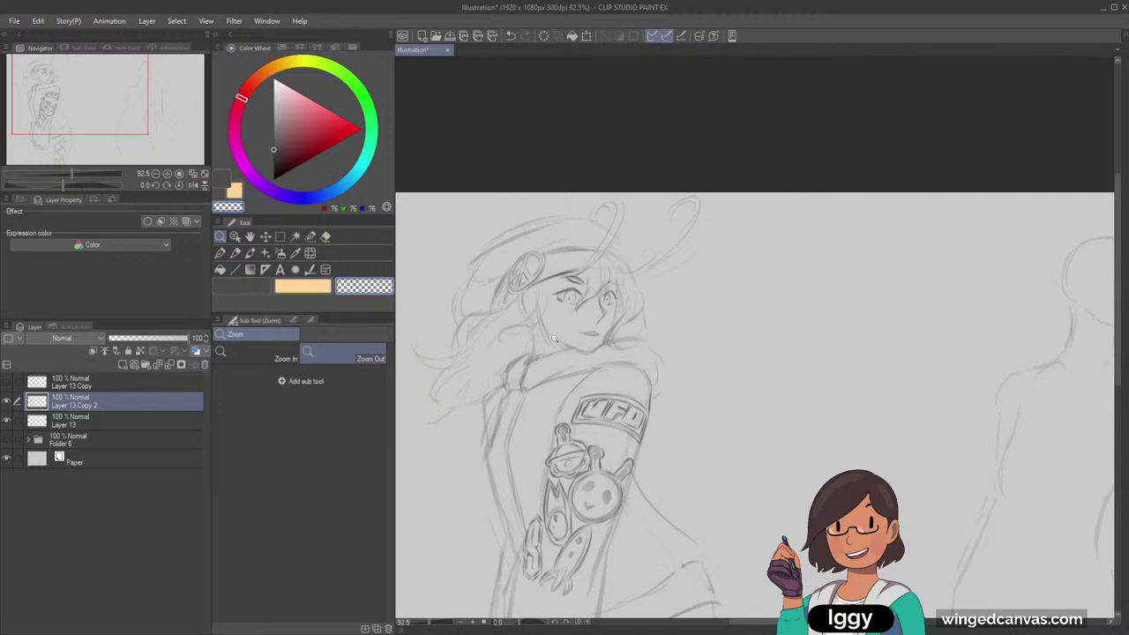
{"action": "left_click", "coordinate": [575, 323]}
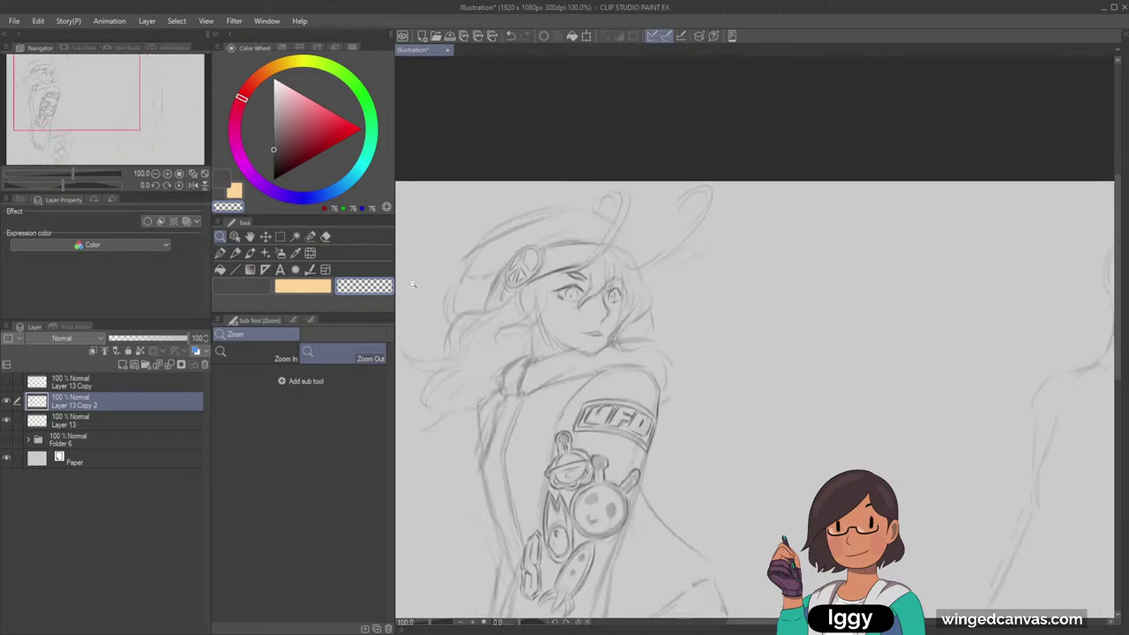
{"action": "key", "text": "b"}
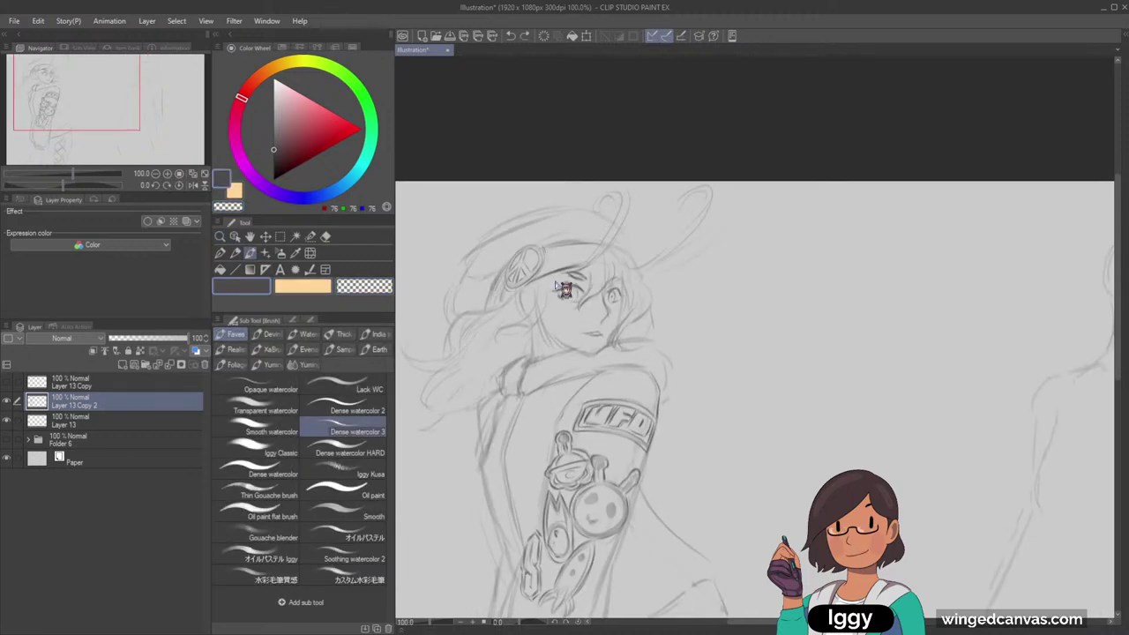
{"action": "scroll", "coordinate": [553, 290], "scroll_direction": "up", "scroll_amount": 2}
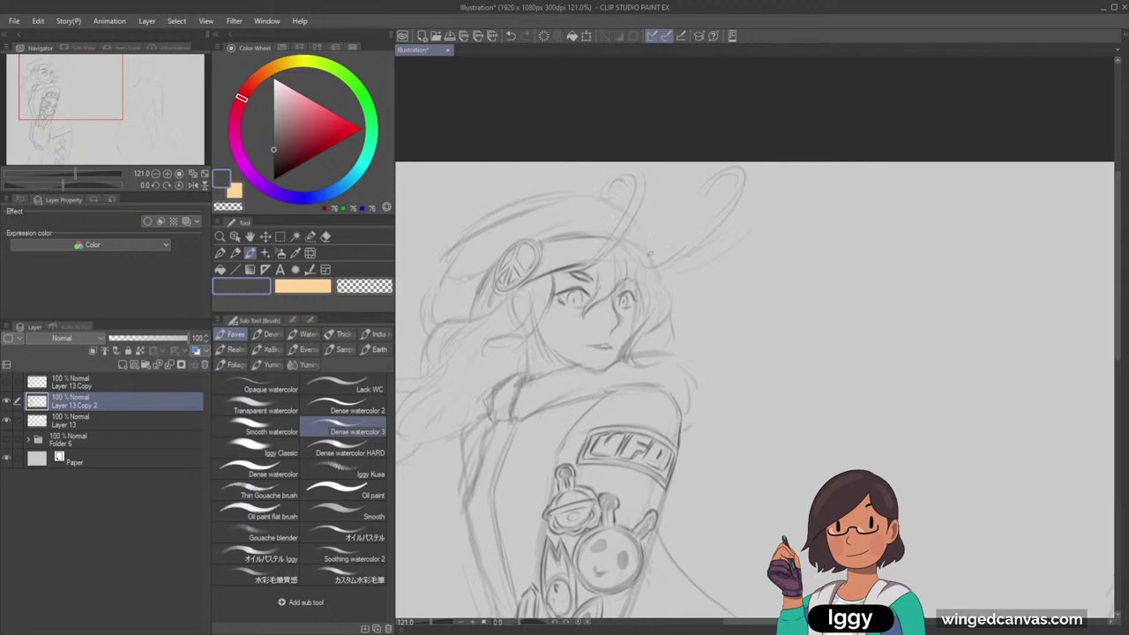
{"action": "left_click_drag", "start_coordinate": [627, 301], "coordinate": [622, 298]}
{"action": "mouse_move", "coordinate": [616, 181]}
{"action": "left_mouse_down"}
{"action": "mouse_move", "coordinate": [620, 197]}
{"action": "mouse_move", "coordinate": [639, 181]}
{"action": "left_mouse_up"}
{"action": "scroll", "coordinate": [743, 182], "scroll_direction": "down", "scroll_amount": 2}
{"action": "scroll", "coordinate": [743, 182], "scroll_direction": "up", "scroll_amount": 1}
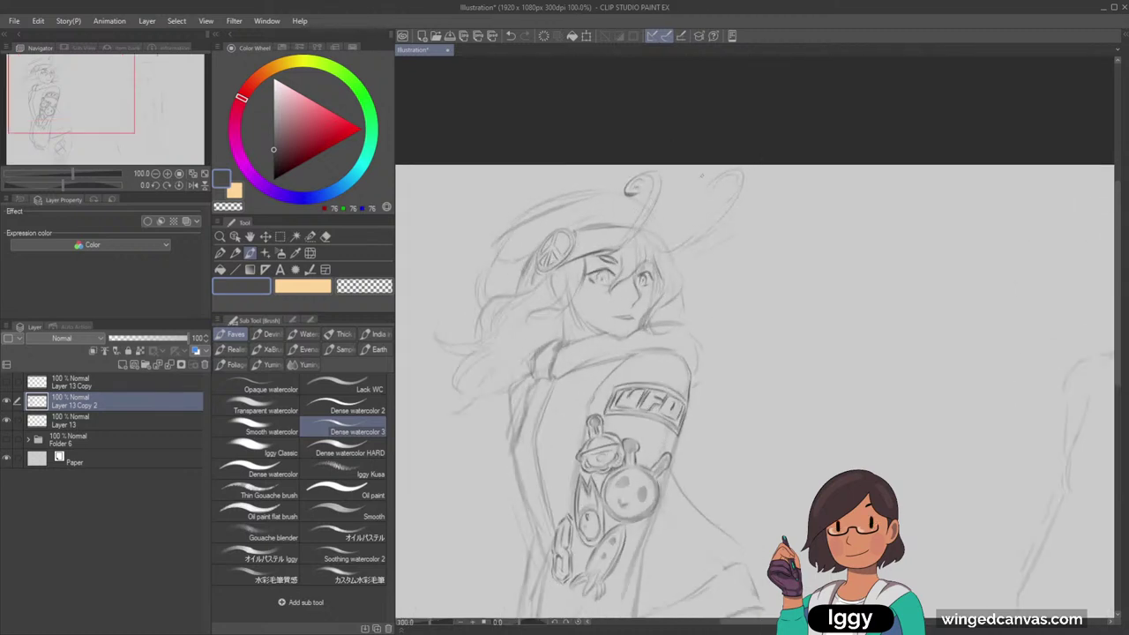
{"action": "left_click_drag", "start_coordinate": [712, 194], "coordinate": [730, 174]}
{"action": "scroll", "coordinate": [626, 280], "scroll_direction": "up", "scroll_amount": 3}
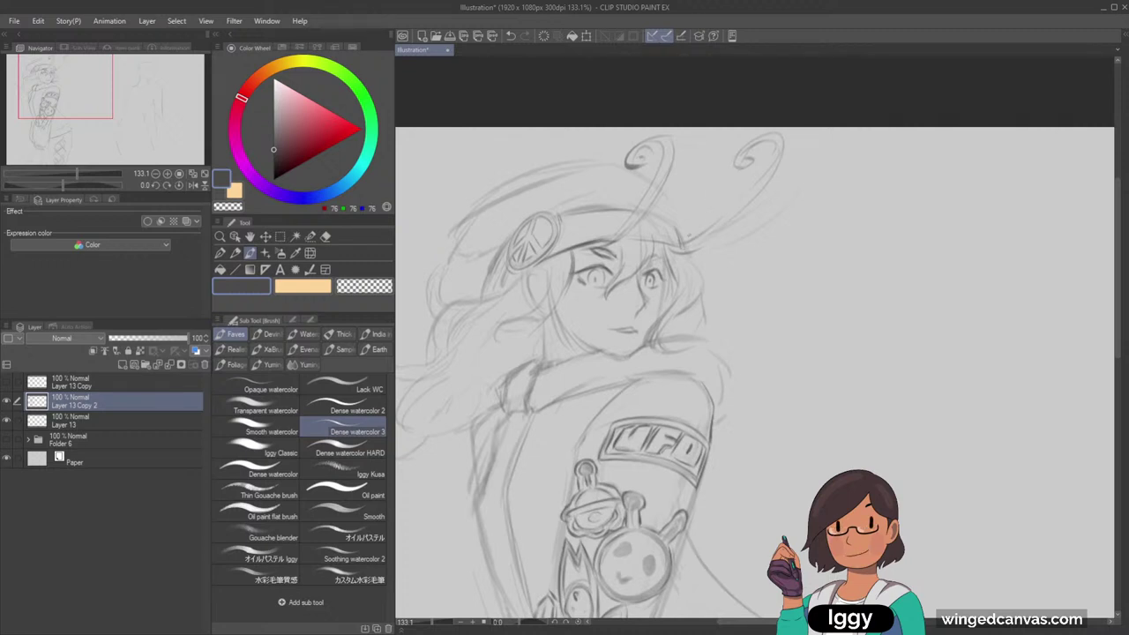
Darken the far antenna's stem down to the hat band and clean up the near antenna's spiral
{"action": "left_click_drag", "start_coordinate": [708, 243], "coordinate": [734, 224]}
{"action": "key", "text": "c"}
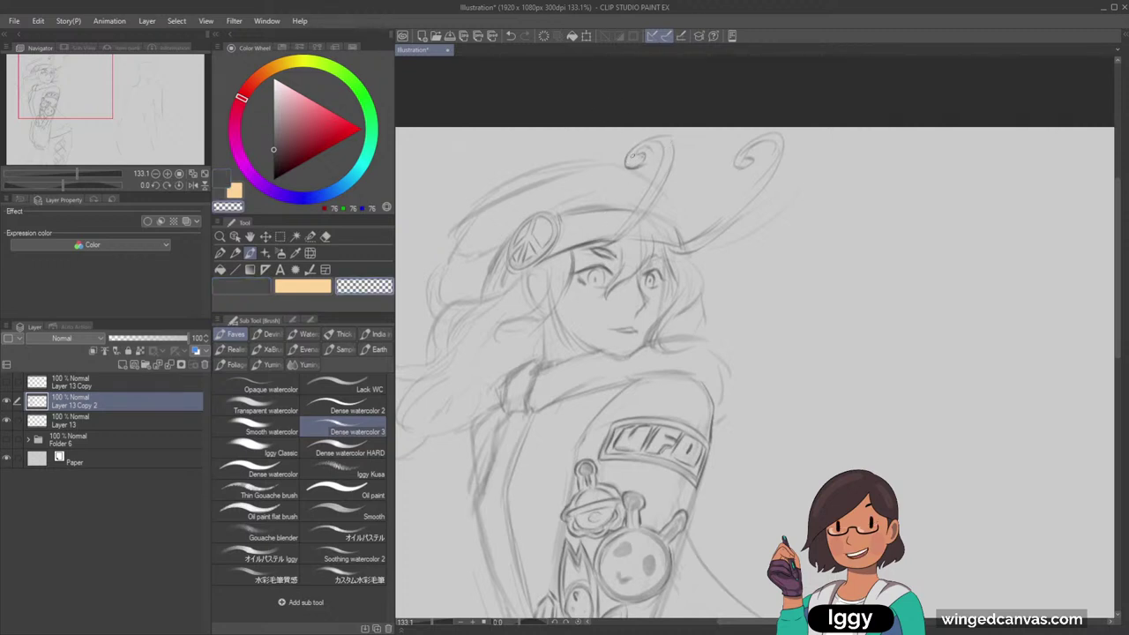
{"action": "key", "text": "c"}
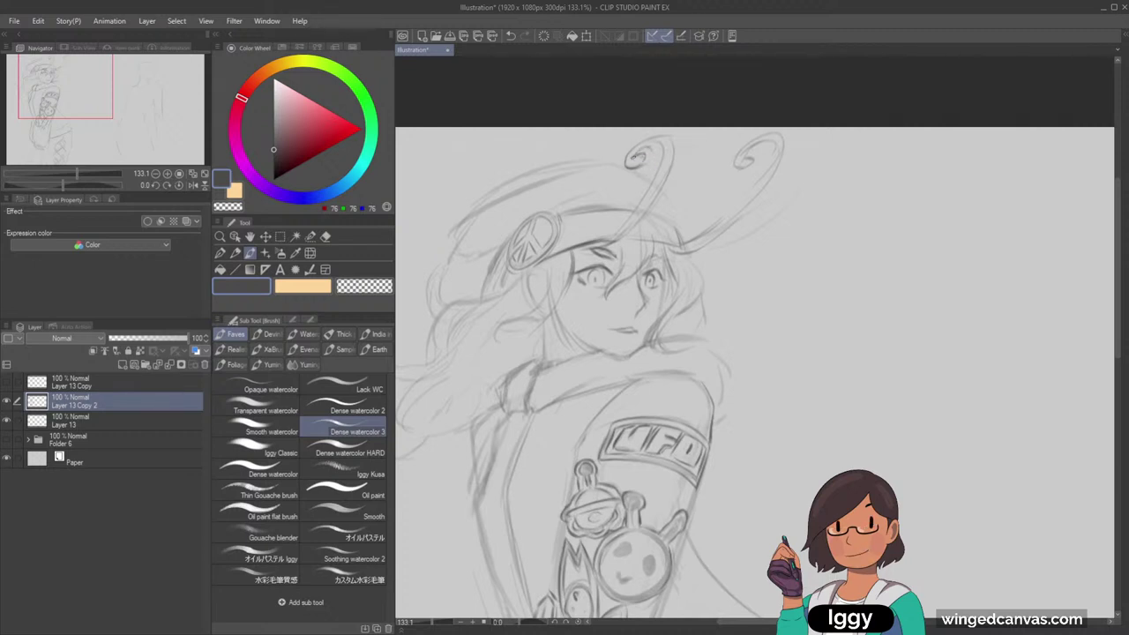
{"action": "left_click_drag", "start_coordinate": [629, 160], "coordinate": [666, 146]}
{"action": "key", "text": "c"}
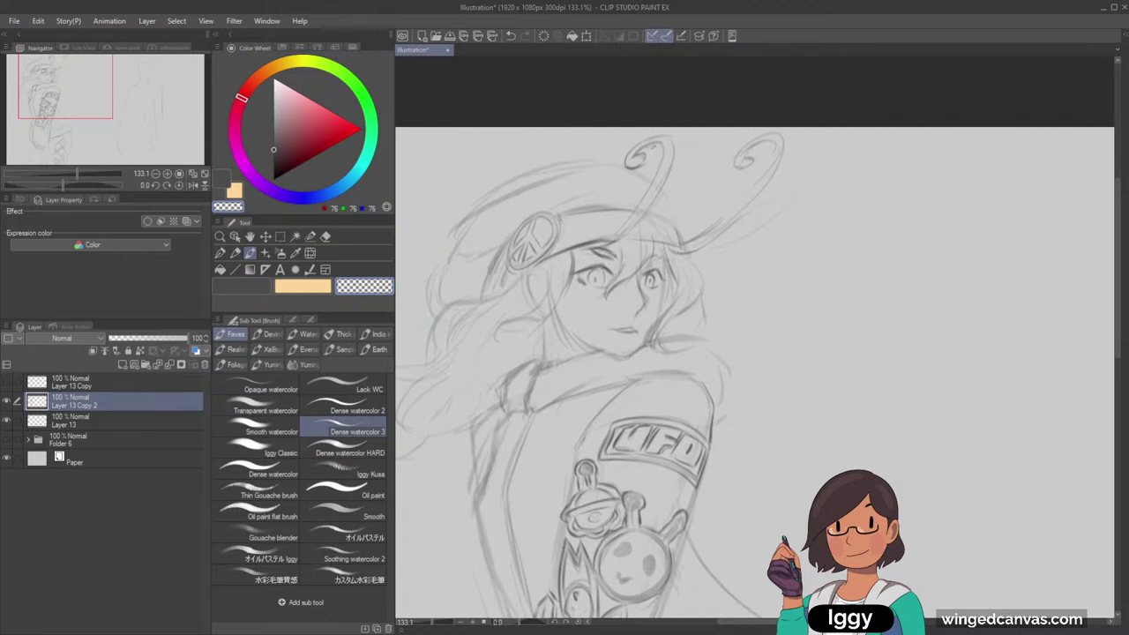
{"action": "scroll", "coordinate": [750, 129], "scroll_direction": "down", "scroll_amount": 5}
{"action": "scroll", "coordinate": [758, 129], "scroll_direction": "up", "scroll_amount": 2}
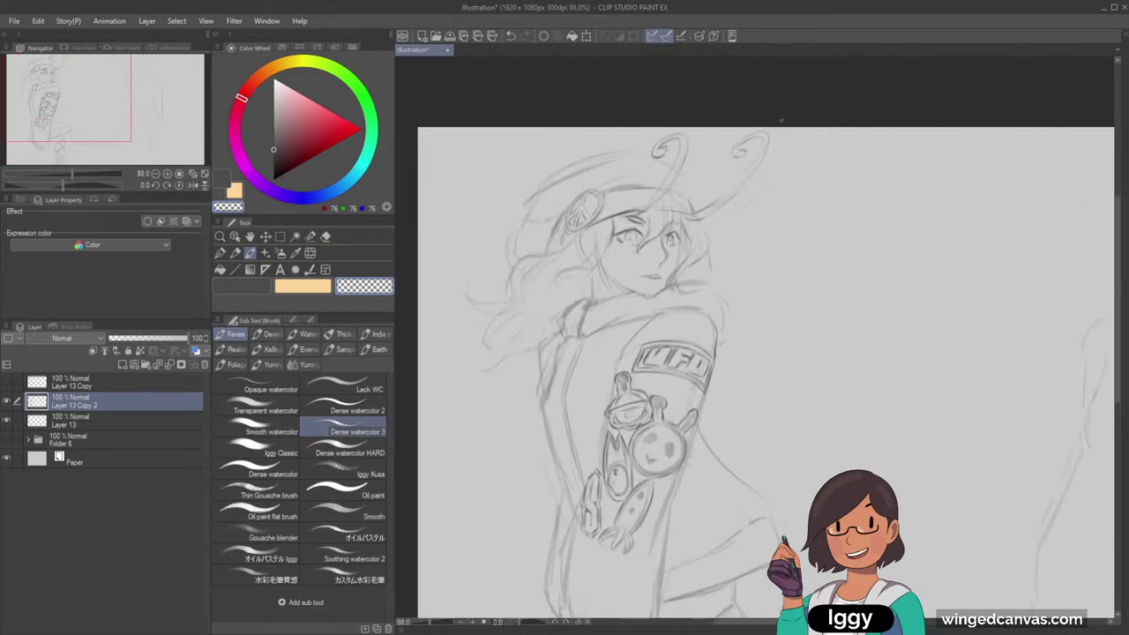
Go over the back edge of the hat and the girl's eyes with darker lines
{"action": "key", "text": "c"}
{"action": "key", "text": "ctrl+z"}
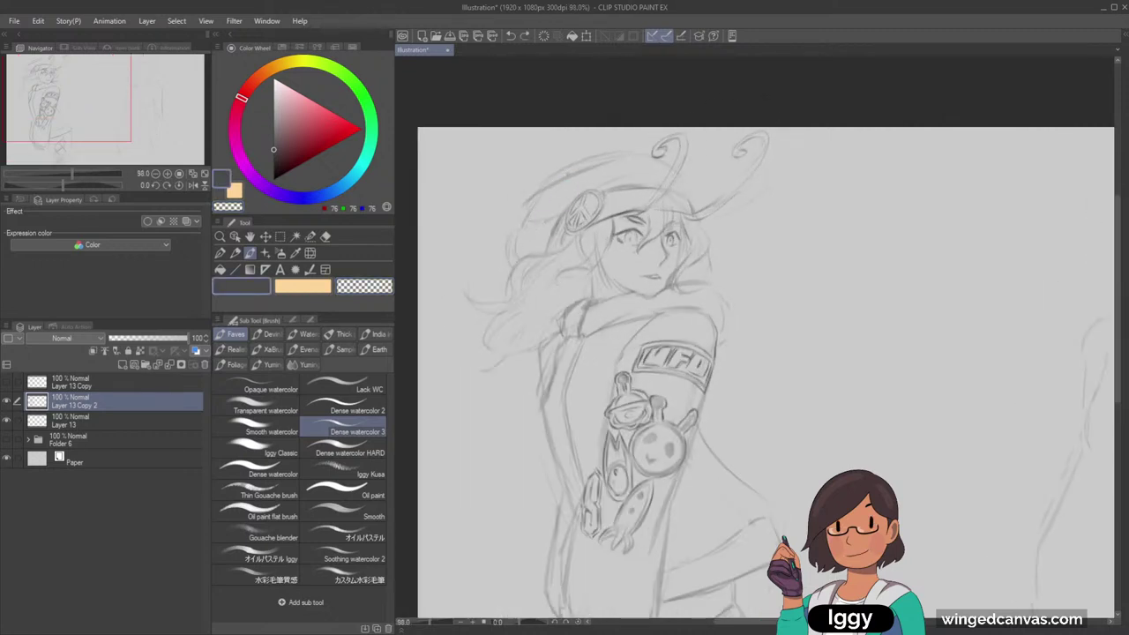
{"action": "key", "text": "ctrl+y"}
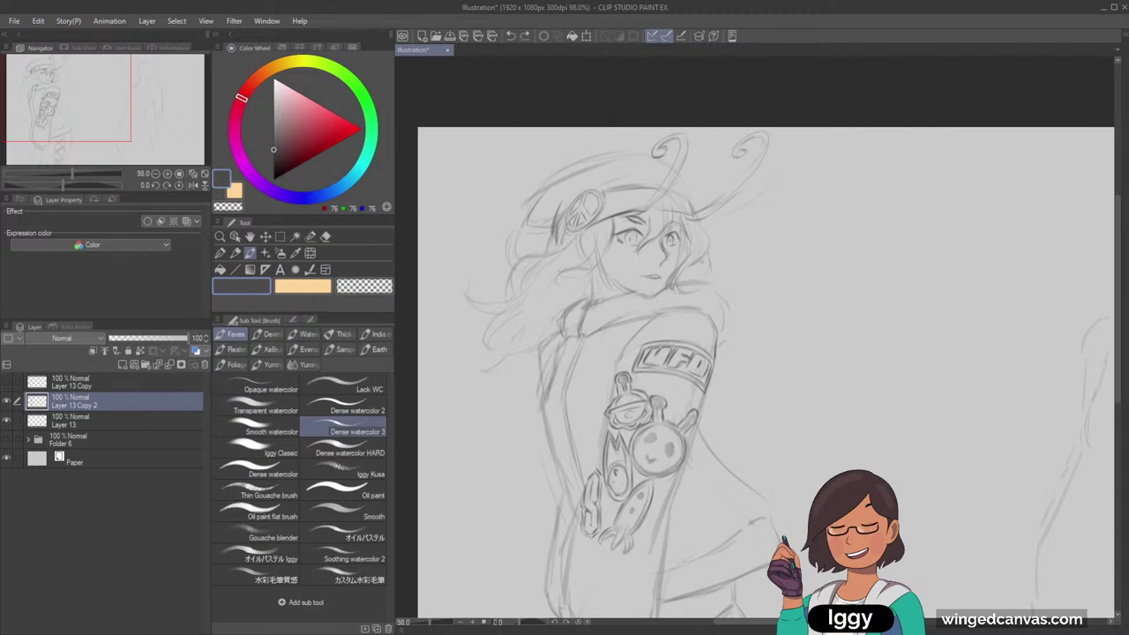
{"action": "scroll", "coordinate": [701, 255], "scroll_direction": "up", "scroll_amount": 2}
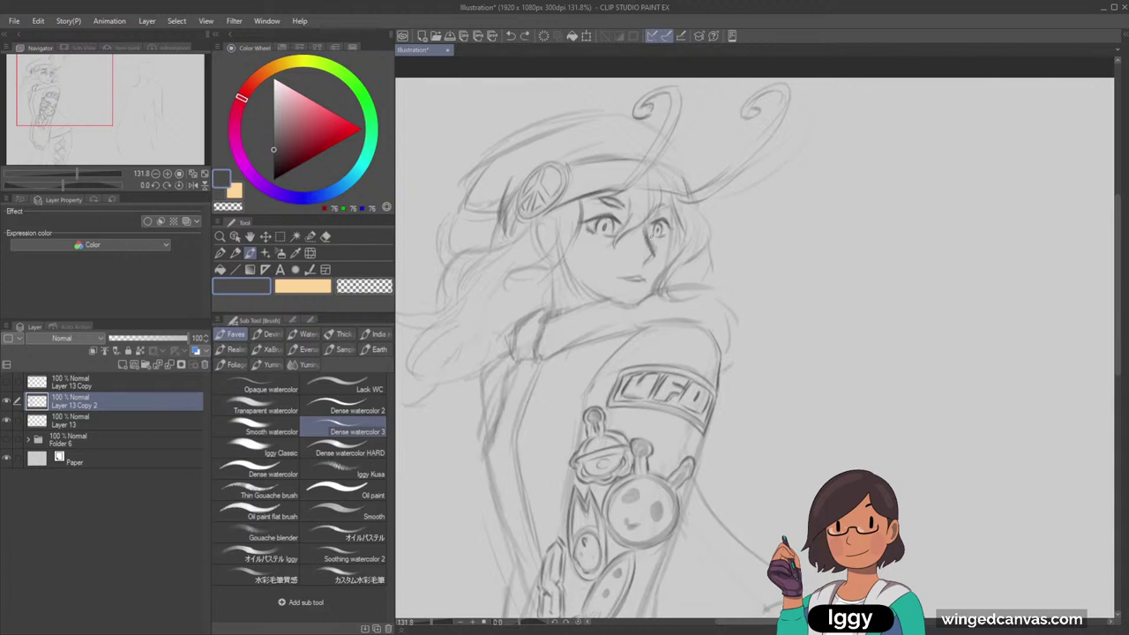
Try to nudge the girl's far eye upward with the Liquify tool at a much smaller brush size
{"action": "left_click", "coordinate": [311, 254]}
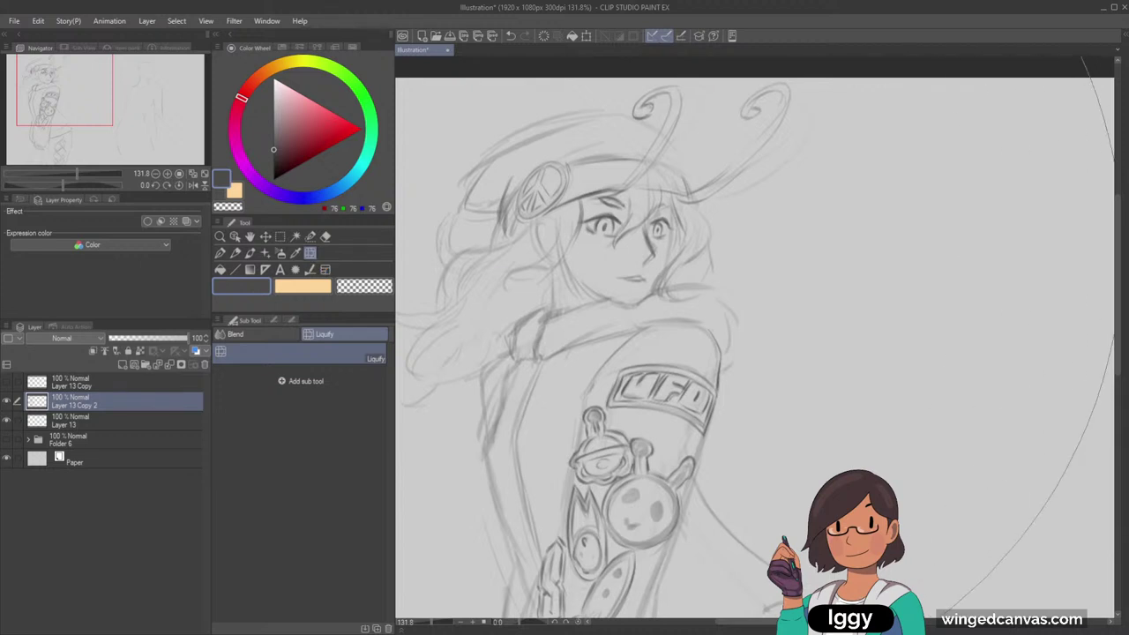
{"action": "key", "text": "bracketleft"}
{"action": "key", "text": "bracketleft"}
{"action": "key", "text": "bracketleft"}
{"action": "key", "text": "bracketleft"}
{"action": "key", "text": "bracketleft"}
{"action": "key", "text": "bracketleft"}
{"action": "key", "text": "bracketleft"}
{"action": "key", "text": "bracketleft"}
{"action": "key", "text": "bracketleft"}
{"action": "key", "text": "bracketleft"}
{"action": "key", "text": "bracketleft"}
{"action": "key", "text": "bracketleft"}
{"action": "key", "text": "bracketleft"}
{"action": "key", "text": "bracketleft"}
{"action": "key", "text": "bracketleft"}
{"action": "key", "text": "bracketleft"}
{"action": "left_click_drag", "start_coordinate": [660, 242], "coordinate": [660, 231]}
{"action": "key", "text": "ctrl+z"}
{"action": "key", "text": "ctrl+z"}
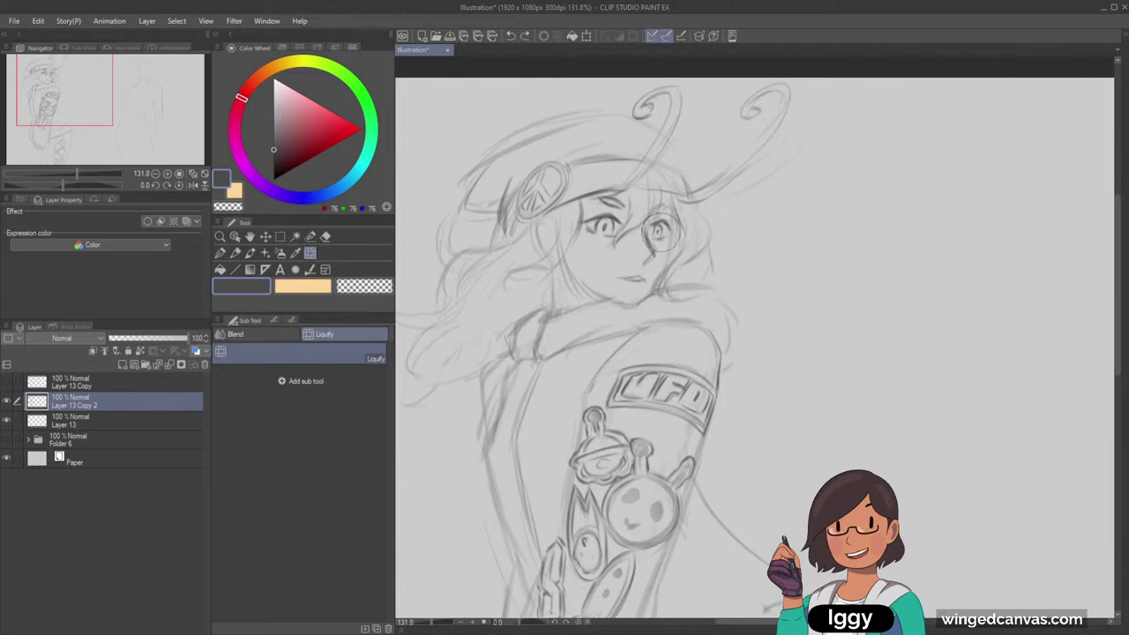
{"action": "key", "text": "b"}
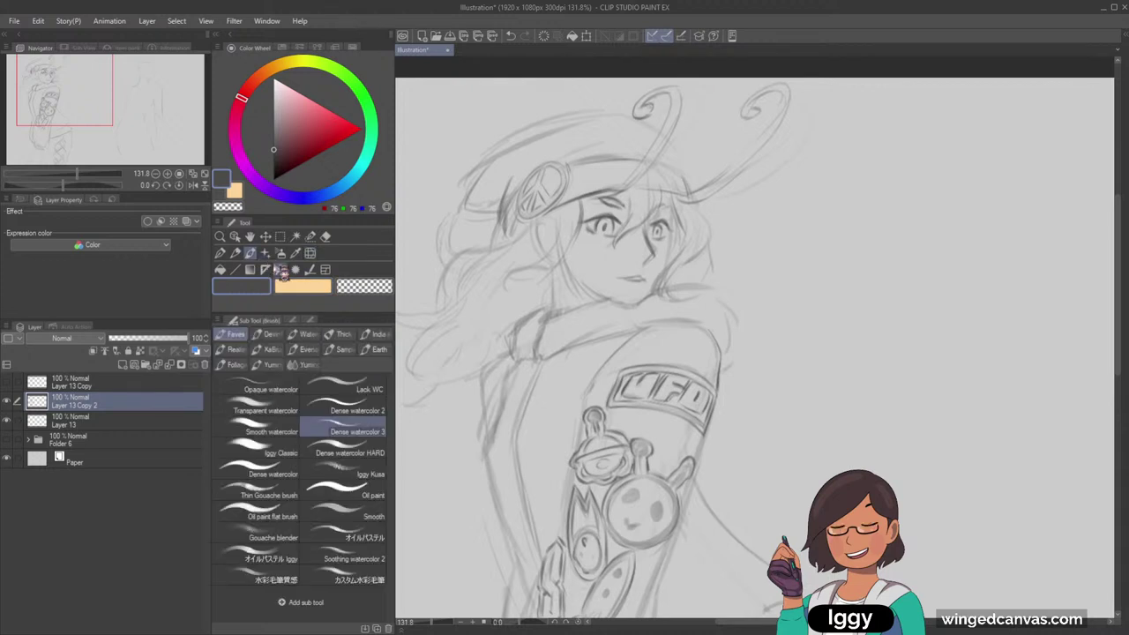
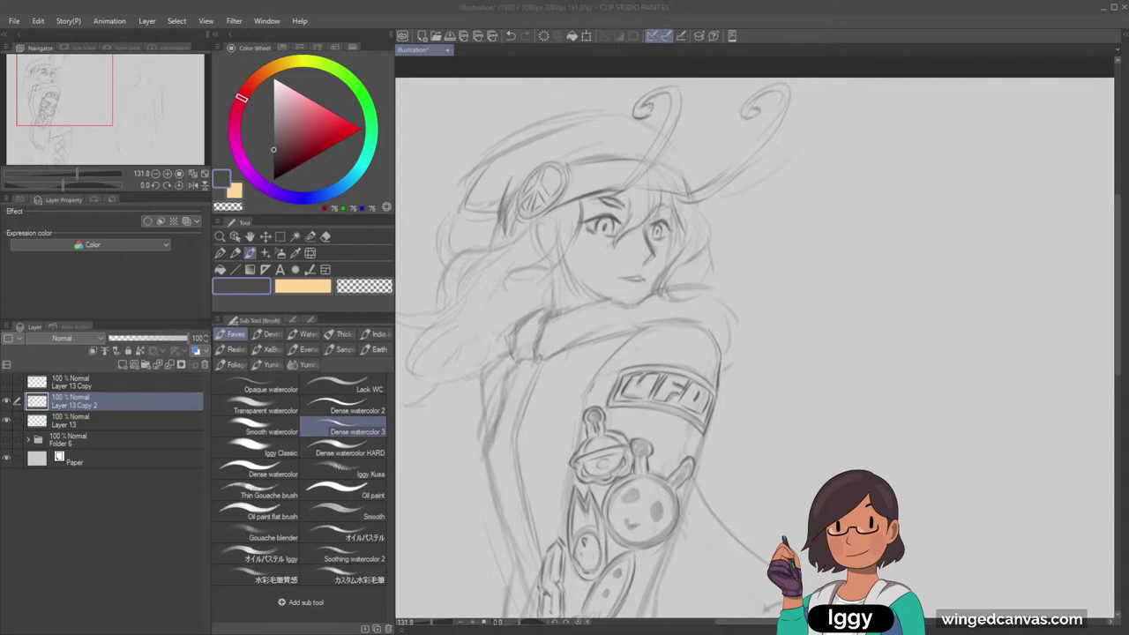
Add strands to the fringe between the eyes and refine the lines around the far eye and cheek
{"action": "left_click", "coordinate": [251, 254]}
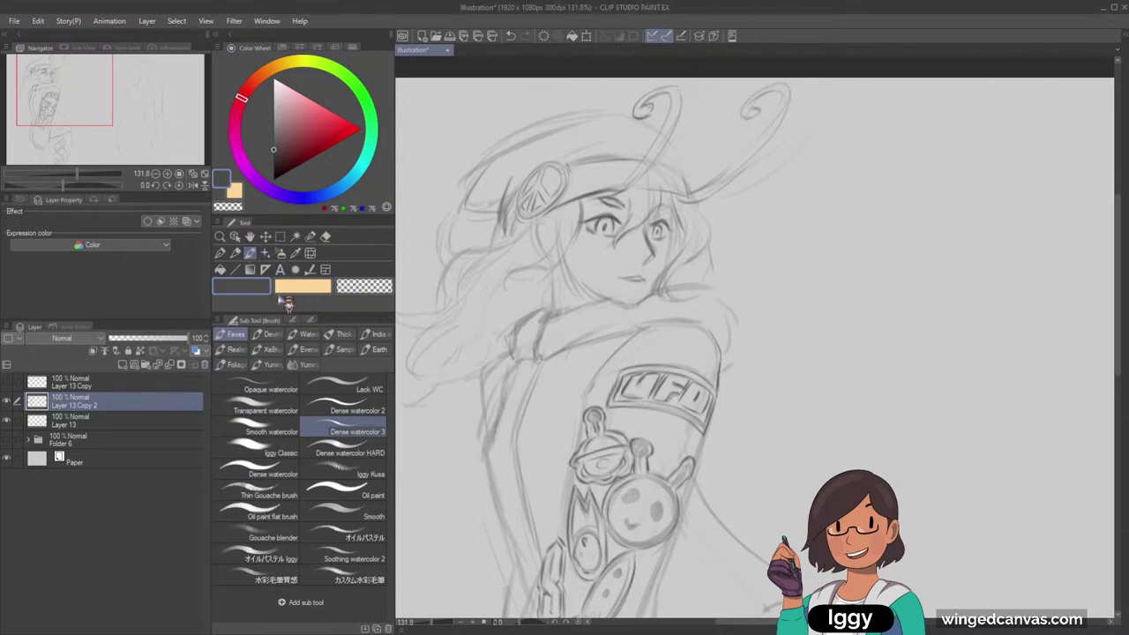
{"action": "left_click_drag", "start_coordinate": [628, 196], "coordinate": [625, 223]}
{"action": "scroll", "coordinate": [654, 142], "scroll_direction": "down", "scroll_amount": 2}
{"action": "scroll", "coordinate": [722, 163], "scroll_direction": "up", "scroll_amount": 1}
{"action": "scroll", "coordinate": [658, 198], "scroll_direction": "up", "scroll_amount": 3}
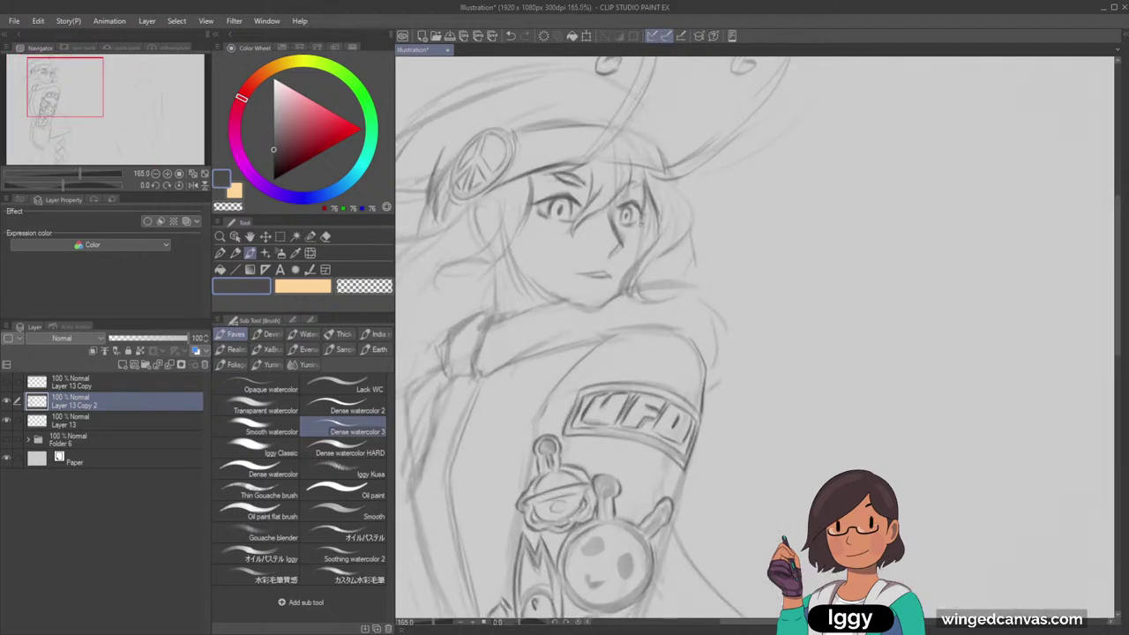
{"action": "left_click_drag", "start_coordinate": [642, 220], "coordinate": [637, 252]}
Doodle a round cartoon head with two oval eyes and a protruding snout with nostrils in the empty space beside the girl
{"action": "left_click_drag", "start_coordinate": [774, 255], "coordinate": [909, 173]}
{"action": "left_click_drag", "start_coordinate": [820, 226], "coordinate": [890, 234]}
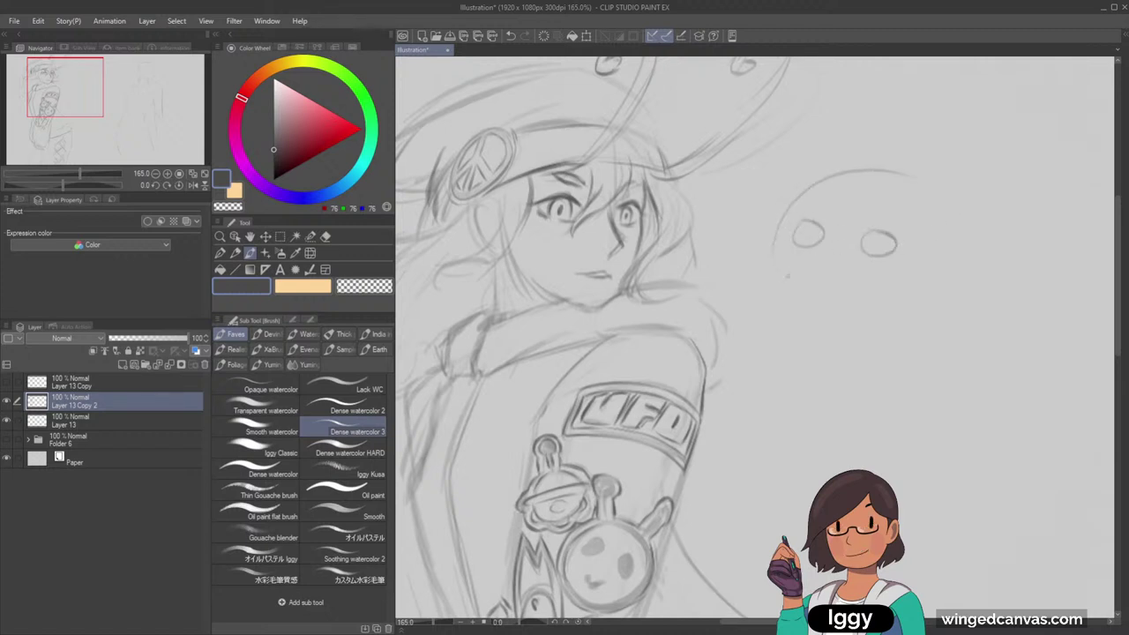
{"action": "mouse_move", "coordinate": [797, 261]}
{"action": "left_mouse_down"}
{"action": "mouse_move", "coordinate": [808, 308]}
{"action": "mouse_move", "coordinate": [840, 303]}
{"action": "left_mouse_up"}
{"action": "left_click", "coordinate": [810, 279]}
{"action": "mouse_move", "coordinate": [914, 176]}
{"action": "left_mouse_down"}
{"action": "mouse_move", "coordinate": [943, 232]}
{"action": "mouse_move", "coordinate": [942, 263]}
{"action": "left_mouse_up"}
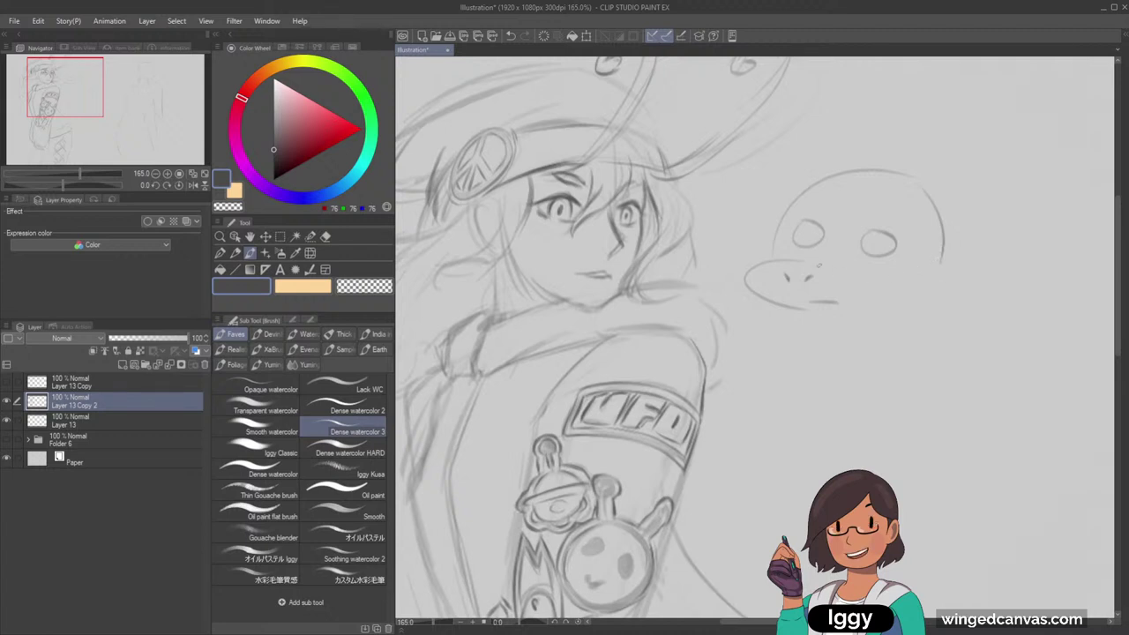
Add a jaw line, an inner arc, pupils and short lines beside the eyes to the cartoon head, and reinforce its outline
{"action": "left_click_drag", "start_coordinate": [831, 268], "coordinate": [939, 280]}
{"action": "left_click_drag", "start_coordinate": [868, 196], "coordinate": [922, 216]}
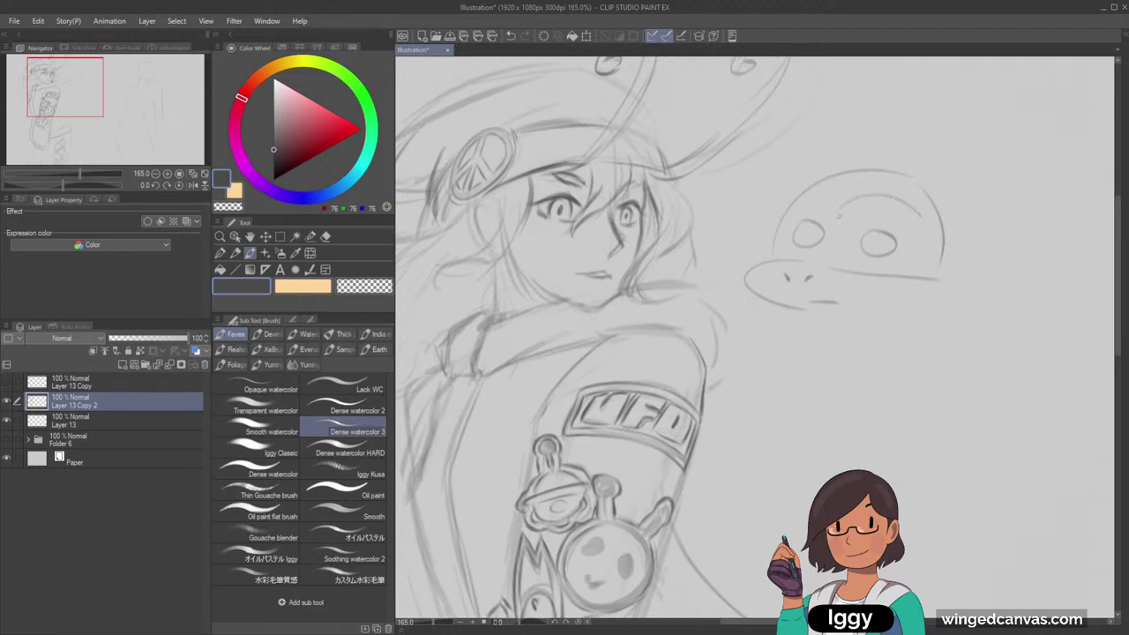
{"action": "left_click_drag", "start_coordinate": [833, 247], "coordinate": [865, 268]}
{"action": "left_click", "coordinate": [805, 233]}
{"action": "mouse_move", "coordinate": [776, 242]}
{"action": "left_mouse_down"}
{"action": "mouse_move", "coordinate": [808, 189]}
{"action": "mouse_move", "coordinate": [916, 187]}
{"action": "left_mouse_up"}
{"action": "mouse_move", "coordinate": [816, 190]}
{"action": "left_mouse_down"}
{"action": "mouse_move", "coordinate": [779, 248]}
{"action": "mouse_move", "coordinate": [838, 232]}
{"action": "mouse_move", "coordinate": [919, 243]}
{"action": "left_mouse_up"}
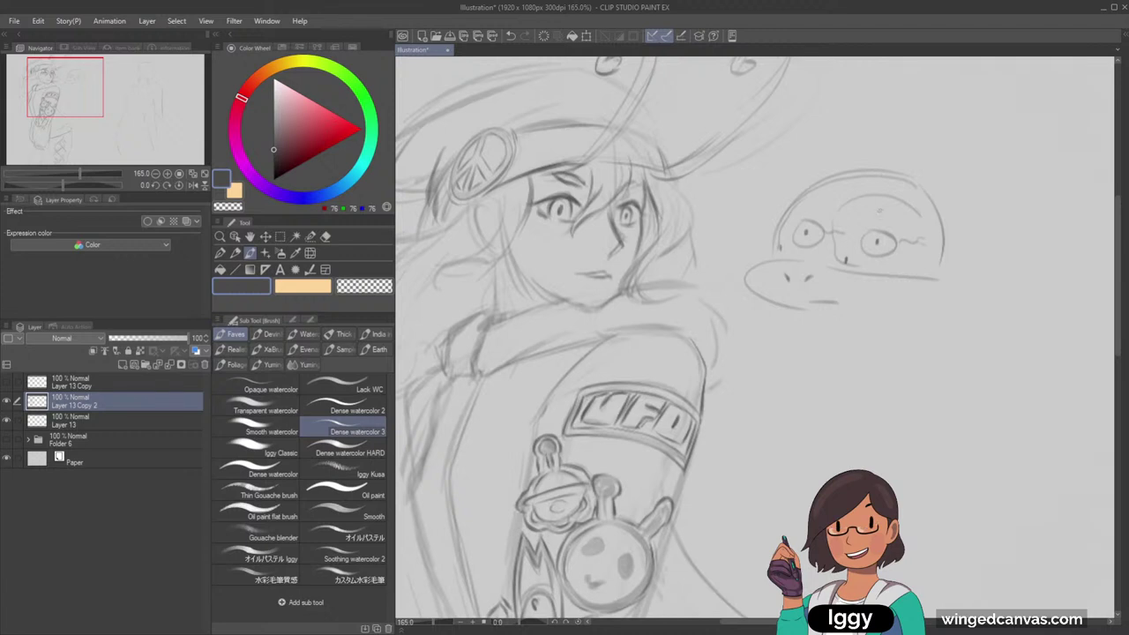
{"action": "scroll", "coordinate": [917, 242], "scroll_direction": "down", "scroll_amount": 1}
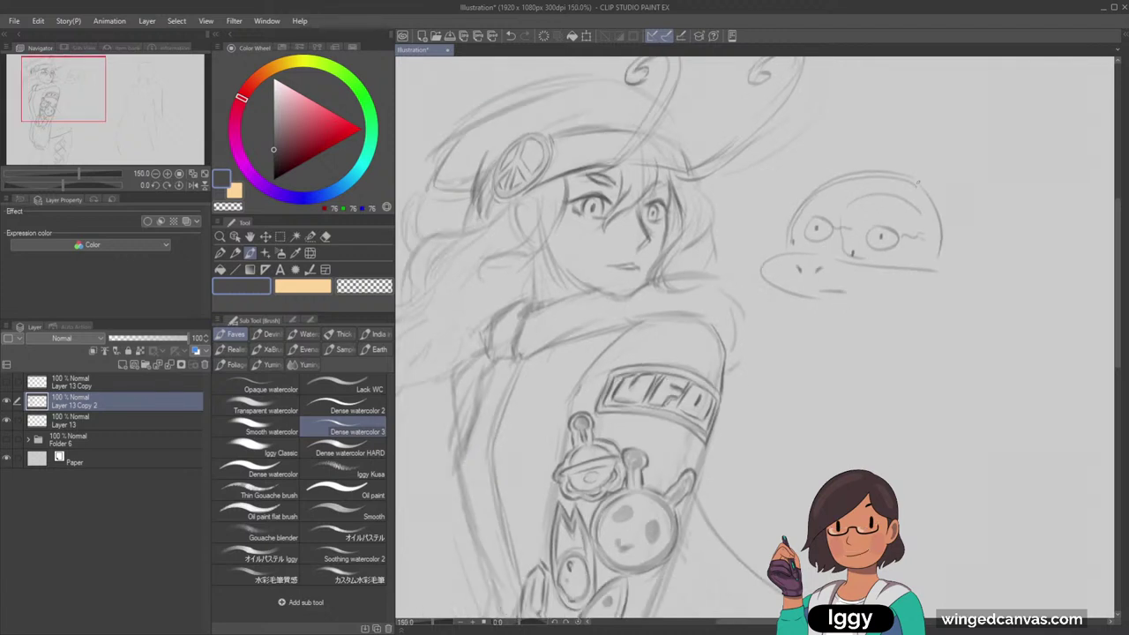
Erase the whole cartoon head doodle with a much larger eraser, finishing with the Hard eraser
{"action": "left_click", "coordinate": [326, 236]}
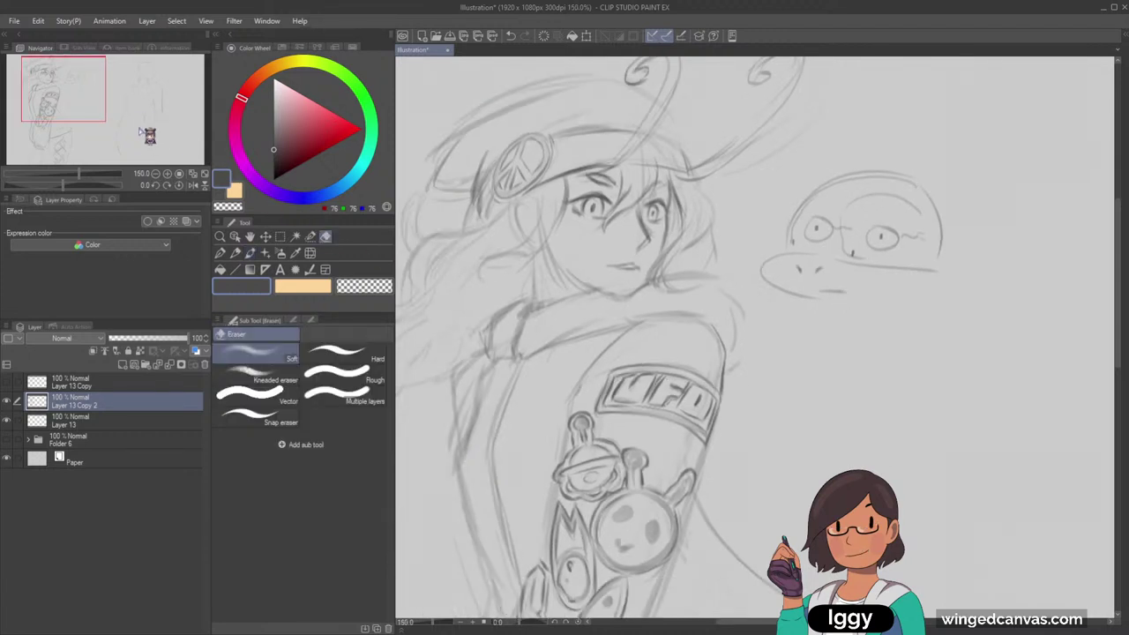
{"action": "left_click_drag", "start_coordinate": [89, 97], "coordinate": [106, 93]}
{"action": "key", "text": "bracketright"}
{"action": "key", "text": "bracketright"}
{"action": "key", "text": "bracketright"}
{"action": "key", "text": "bracketright"}
{"action": "key", "text": "bracketright"}
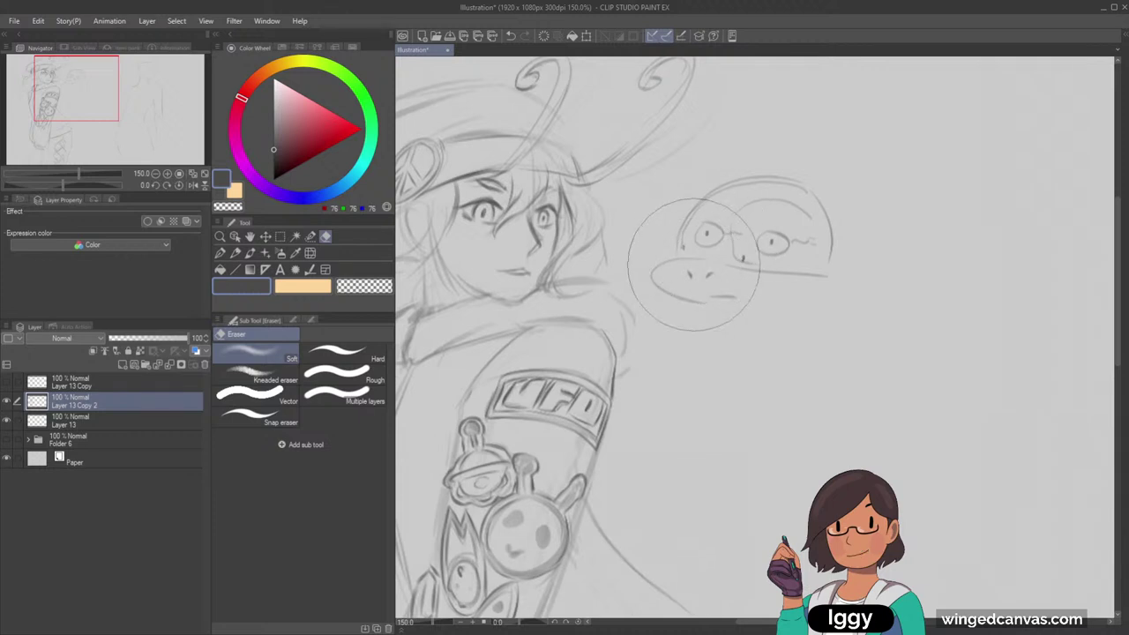
{"action": "left_click_drag", "start_coordinate": [691, 270], "coordinate": [777, 201]}
{"action": "left_click", "coordinate": [342, 354]}
{"action": "key", "text": "bracketright"}
{"action": "key", "text": "bracketright"}
{"action": "mouse_move", "coordinate": [699, 268]}
{"action": "left_mouse_down"}
{"action": "mouse_move", "coordinate": [684, 274]}
{"action": "mouse_move", "coordinate": [746, 278]}
{"action": "mouse_move", "coordinate": [820, 319]}
{"action": "left_mouse_up"}
Return to the Dense watercolor 3 brush and draw a curling lock of hair in front of the girl's ear
{"action": "scroll", "coordinate": [880, 238], "scroll_direction": "down", "scroll_amount": 5}
{"action": "scroll", "coordinate": [881, 230], "scroll_direction": "down", "scroll_amount": 1}
{"action": "scroll", "coordinate": [882, 227], "scroll_direction": "up", "scroll_amount": 2}
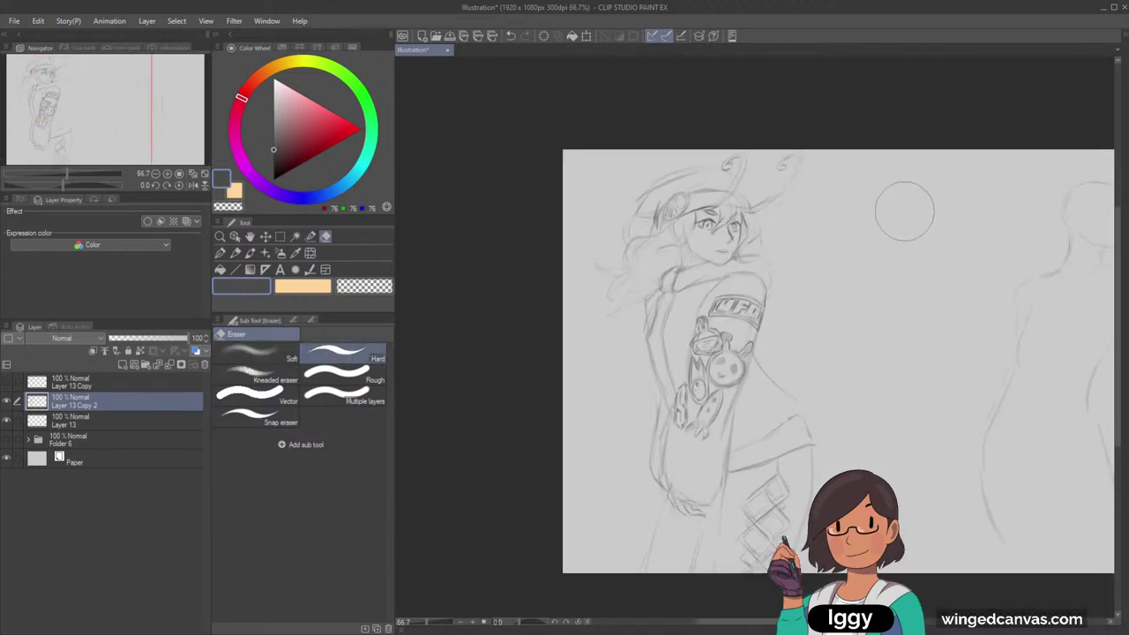
{"action": "scroll", "coordinate": [873, 217], "scroll_direction": "up", "scroll_amount": 1}
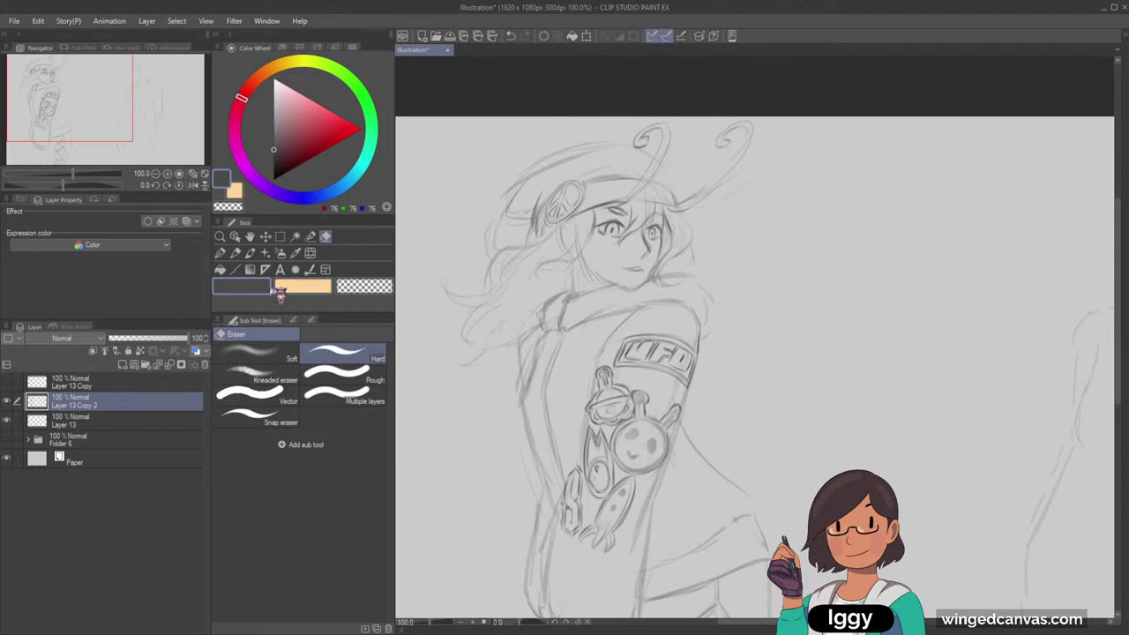
{"action": "left_click", "coordinate": [251, 255]}
{"action": "scroll", "coordinate": [561, 244], "scroll_direction": "up", "scroll_amount": 3}
{"action": "mouse_move", "coordinate": [581, 218]}
{"action": "left_mouse_down"}
{"action": "mouse_move", "coordinate": [511, 222]}
{"action": "mouse_move", "coordinate": [574, 224]}
{"action": "mouse_move", "coordinate": [552, 222]}
{"action": "mouse_move", "coordinate": [582, 229]}
{"action": "left_mouse_up"}
{"action": "key", "text": "ctrl+z"}
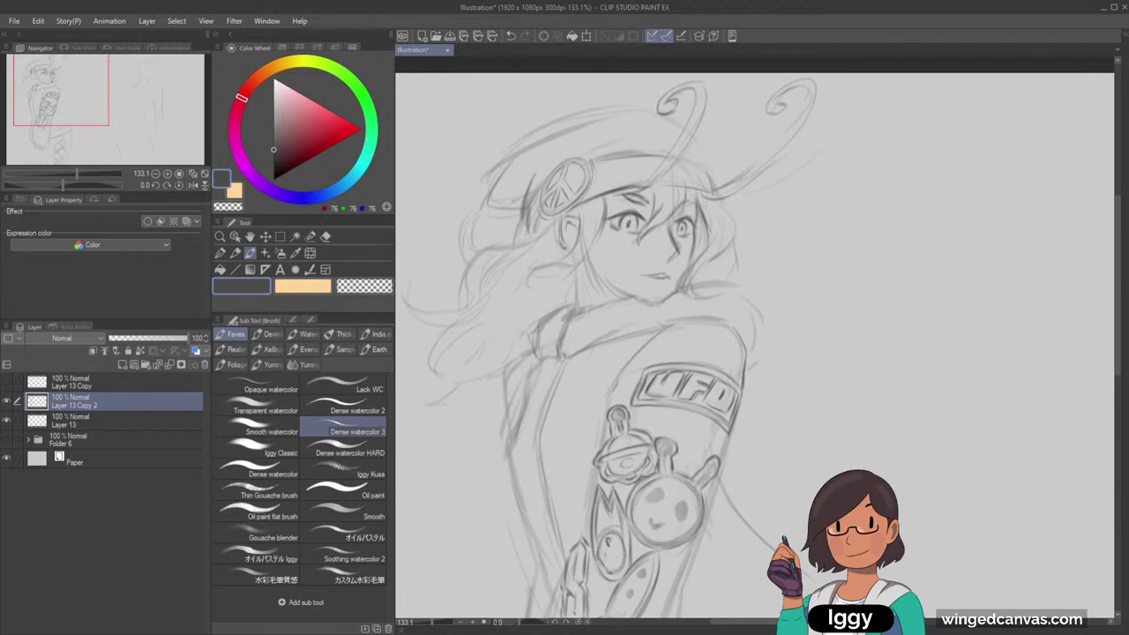
{"action": "mouse_move", "coordinate": [583, 233]}
{"action": "left_mouse_down"}
{"action": "mouse_move", "coordinate": [532, 286]}
{"action": "mouse_move", "coordinate": [564, 270]}
{"action": "mouse_move", "coordinate": [595, 228]}
{"action": "mouse_move", "coordinate": [591, 245]}
{"action": "left_mouse_up"}
{"action": "scroll", "coordinate": [668, 205], "scroll_direction": "down", "scroll_amount": 6}
{"action": "scroll", "coordinate": [766, 196], "scroll_direction": "up", "scroll_amount": 5}
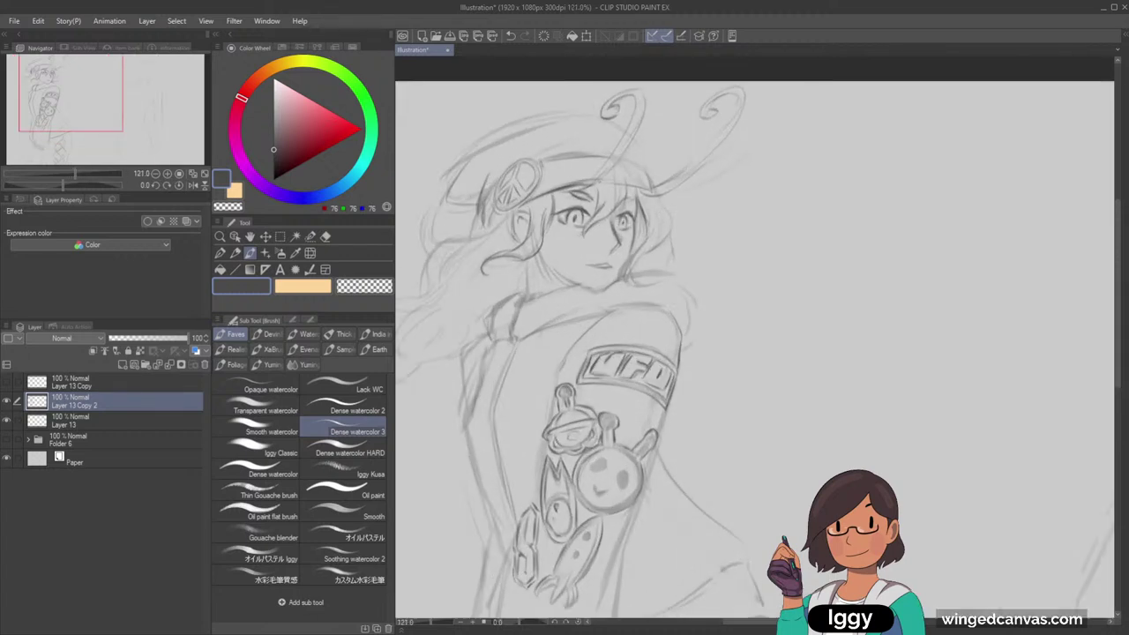
Rework the front of the hat band and go over its upper edge with a darker line
{"action": "left_click_drag", "start_coordinate": [598, 186], "coordinate": [635, 186]}
{"action": "key", "text": "ctrl+z"}
{"action": "key", "text": "ctrl+z"}
{"action": "left_click_drag", "start_coordinate": [549, 162], "coordinate": [601, 155]}
Darken the outline of the hat's crown from the back edge over the top
{"action": "mouse_move", "coordinate": [460, 168]}
{"action": "left_mouse_down"}
{"action": "mouse_move", "coordinate": [554, 118]}
{"action": "mouse_move", "coordinate": [595, 113]}
{"action": "left_mouse_up"}
{"action": "key", "text": "ctrl+z"}
{"action": "key", "text": "ctrl+z"}
{"action": "left_click_drag", "start_coordinate": [470, 159], "coordinate": [563, 110]}
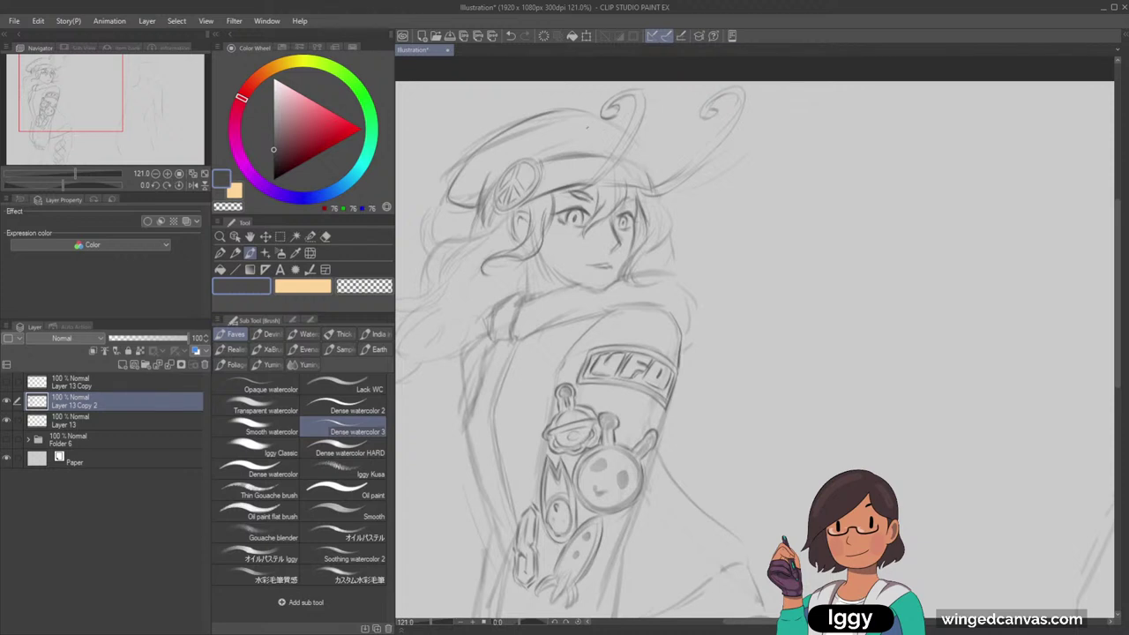
{"action": "left_click_drag", "start_coordinate": [554, 110], "coordinate": [599, 106]}
{"action": "key", "text": "ctrl+z"}
{"action": "scroll", "coordinate": [697, 147], "scroll_direction": "down", "scroll_amount": 6}
{"action": "scroll", "coordinate": [705, 148], "scroll_direction": "up", "scroll_amount": 4}
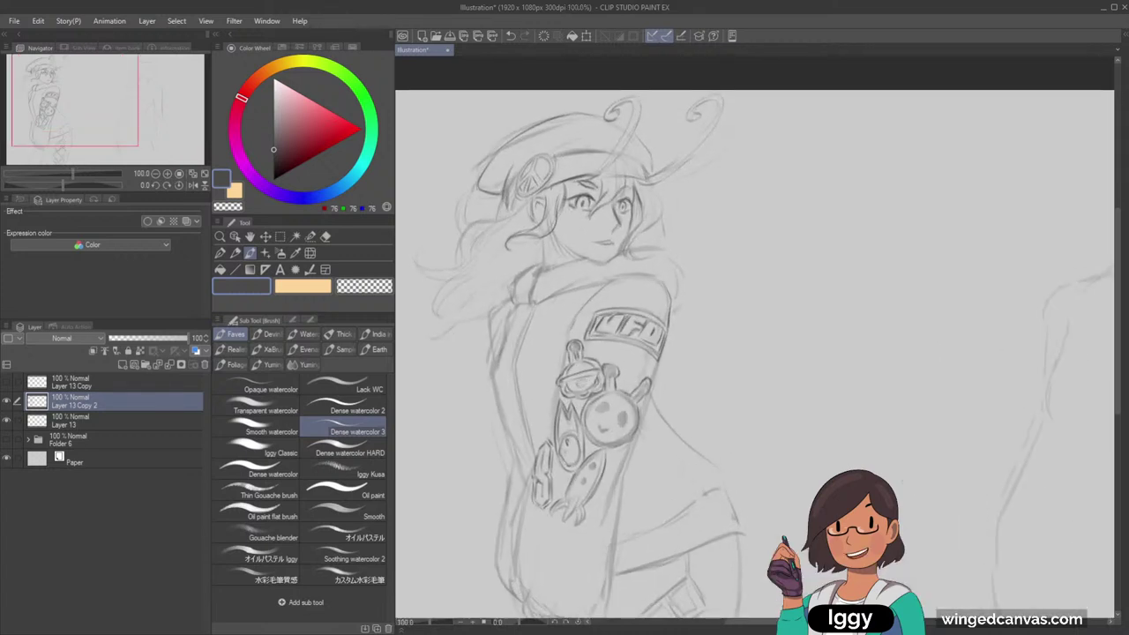
Clean up the stray lines around the hat with transparent colour and darken the antenna stems
{"action": "left_click", "coordinate": [366, 290]}
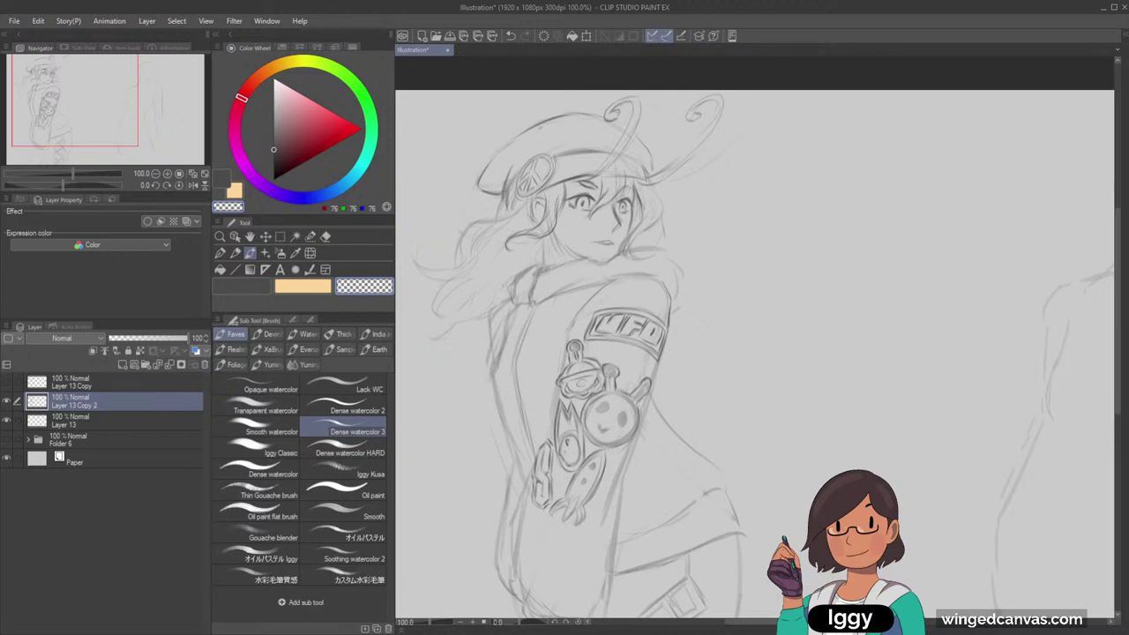
{"action": "key", "text": "c"}
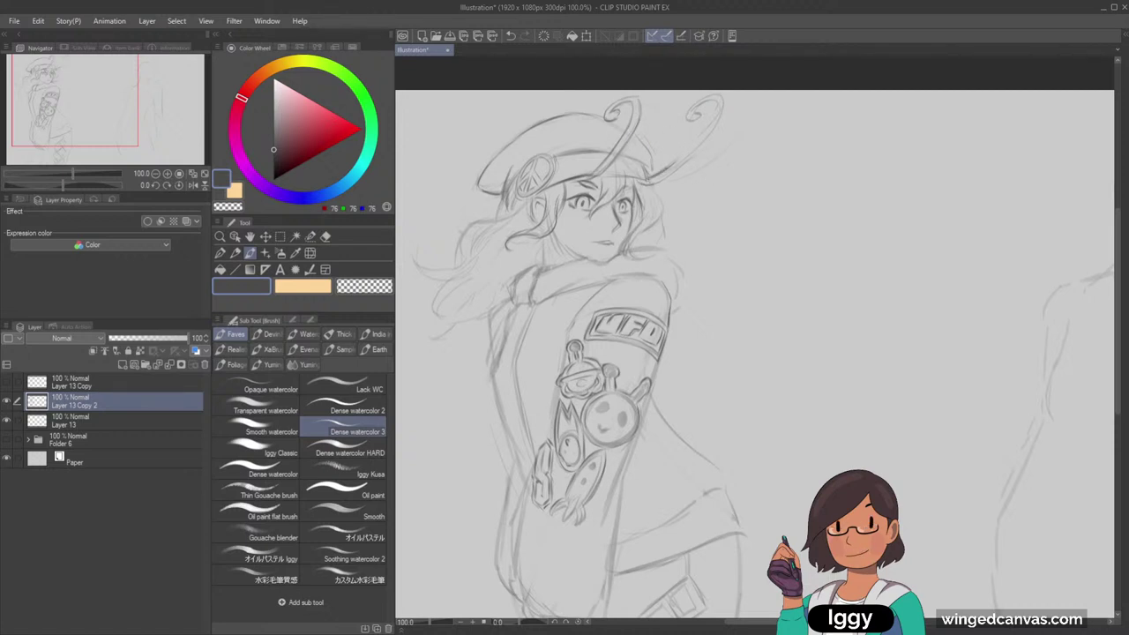
{"action": "left_click_drag", "start_coordinate": [705, 135], "coordinate": [677, 163]}
Reshape the front of the hat around the far antenna's base with the Liquify tool and return to the brush
{"action": "scroll", "coordinate": [704, 101], "scroll_direction": "down", "scroll_amount": 3}
{"action": "scroll", "coordinate": [662, 243], "scroll_direction": "up", "scroll_amount": 4}
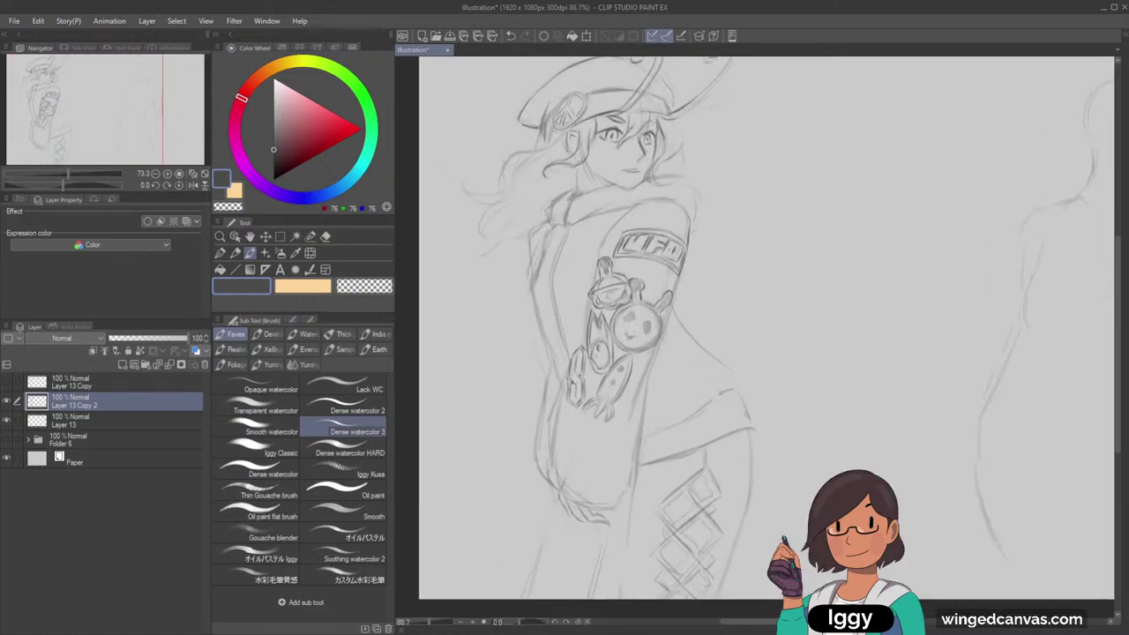
{"action": "left_click", "coordinate": [310, 253]}
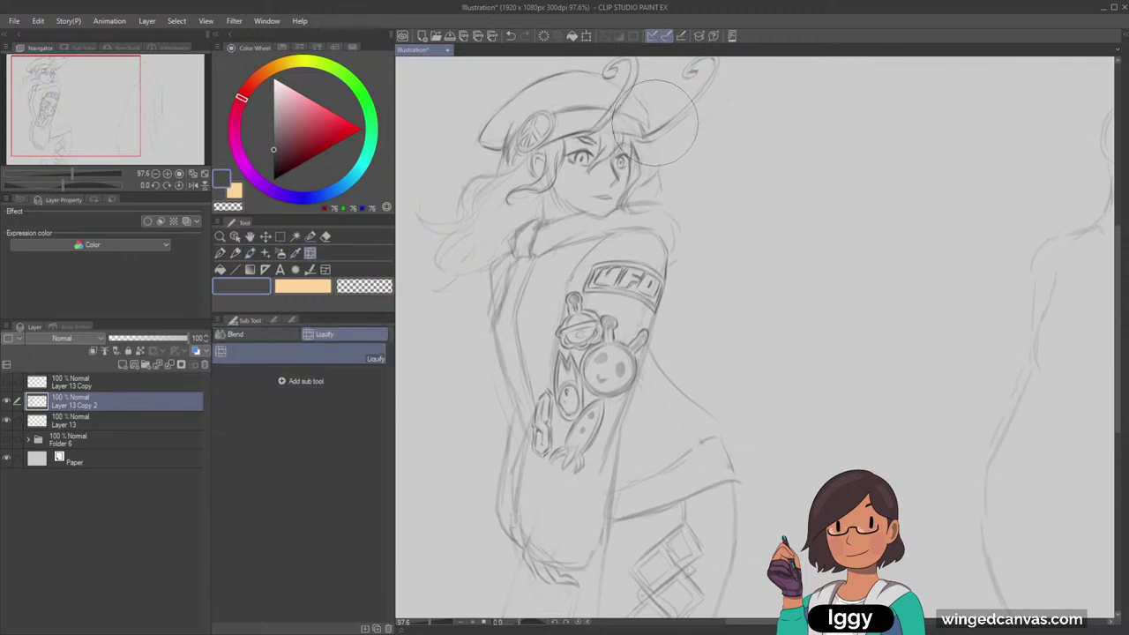
{"action": "left_click", "coordinate": [249, 253]}
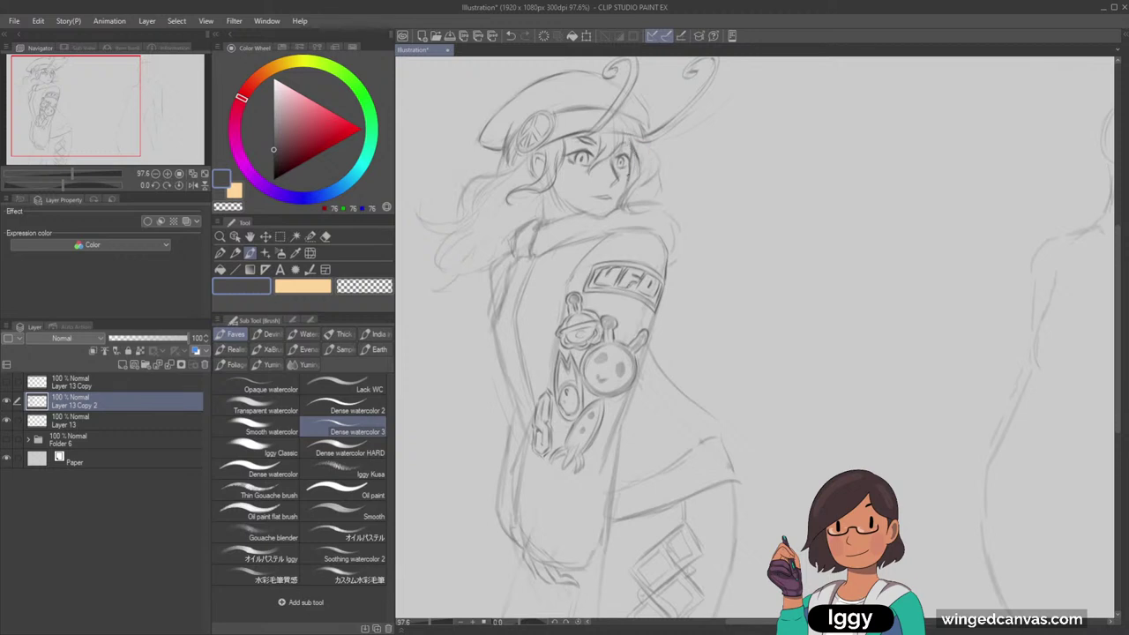
Refine the fringe and the hair beside the far eye, using transparent colour to clean up stray lines
{"action": "scroll", "coordinate": [653, 95], "scroll_direction": "down", "scroll_amount": 5}
{"action": "scroll", "coordinate": [760, 96], "scroll_direction": "up", "scroll_amount": 8}
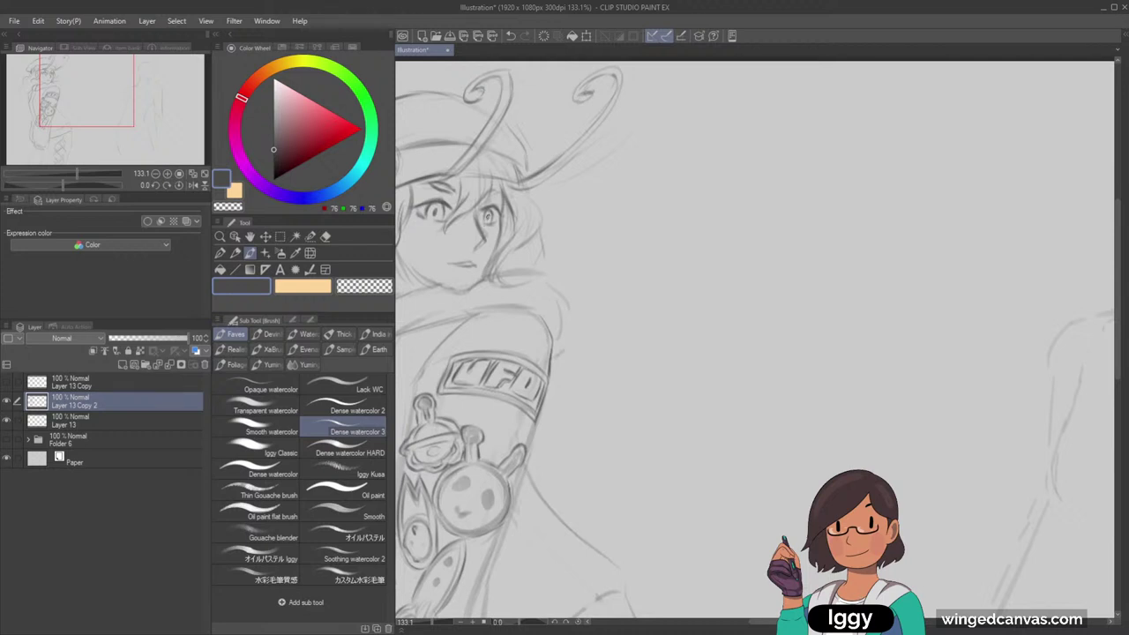
{"action": "scroll", "coordinate": [468, 309], "scroll_direction": "down", "scroll_amount": 4}
{"action": "left_click_drag", "start_coordinate": [132, 122], "coordinate": [102, 122]}
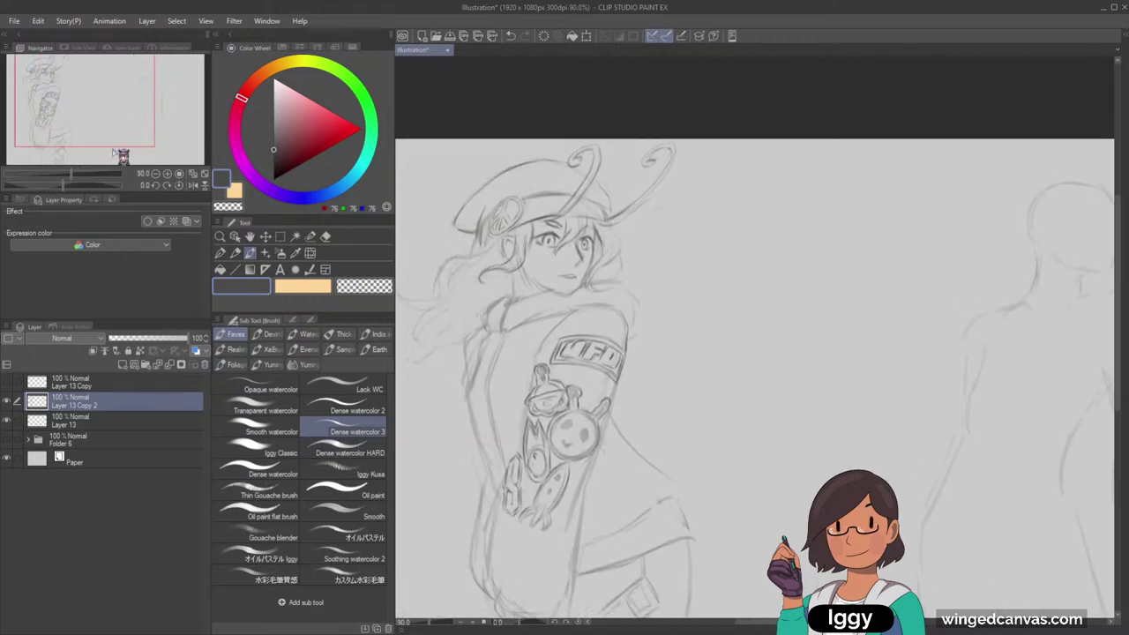
{"action": "scroll", "coordinate": [558, 279], "scroll_direction": "up", "scroll_amount": 2}
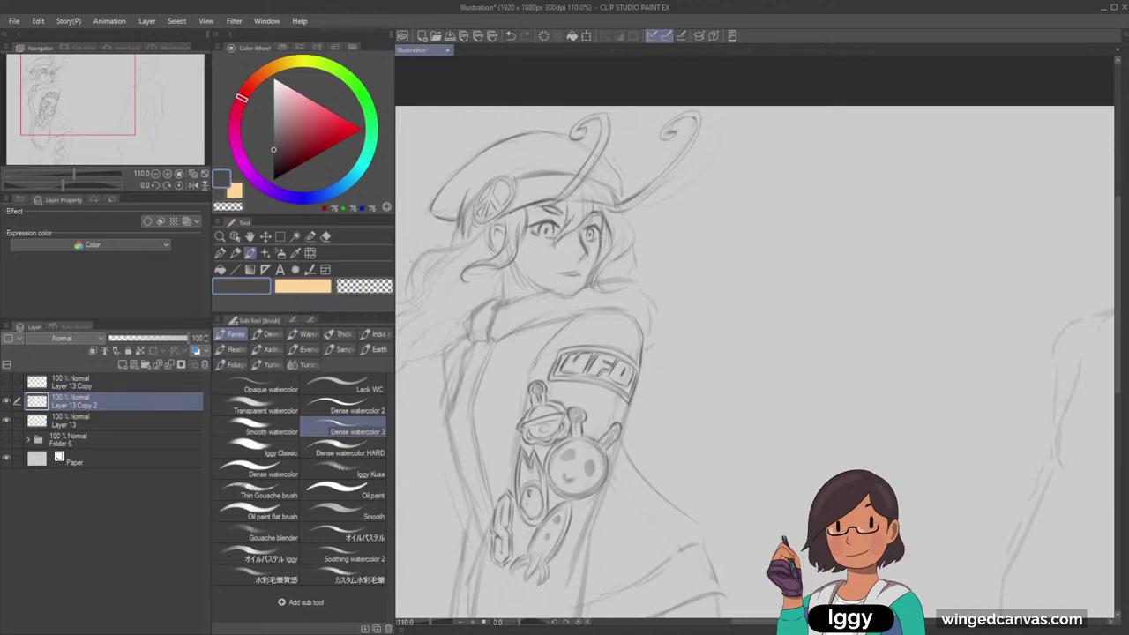
{"action": "key", "text": "c"}
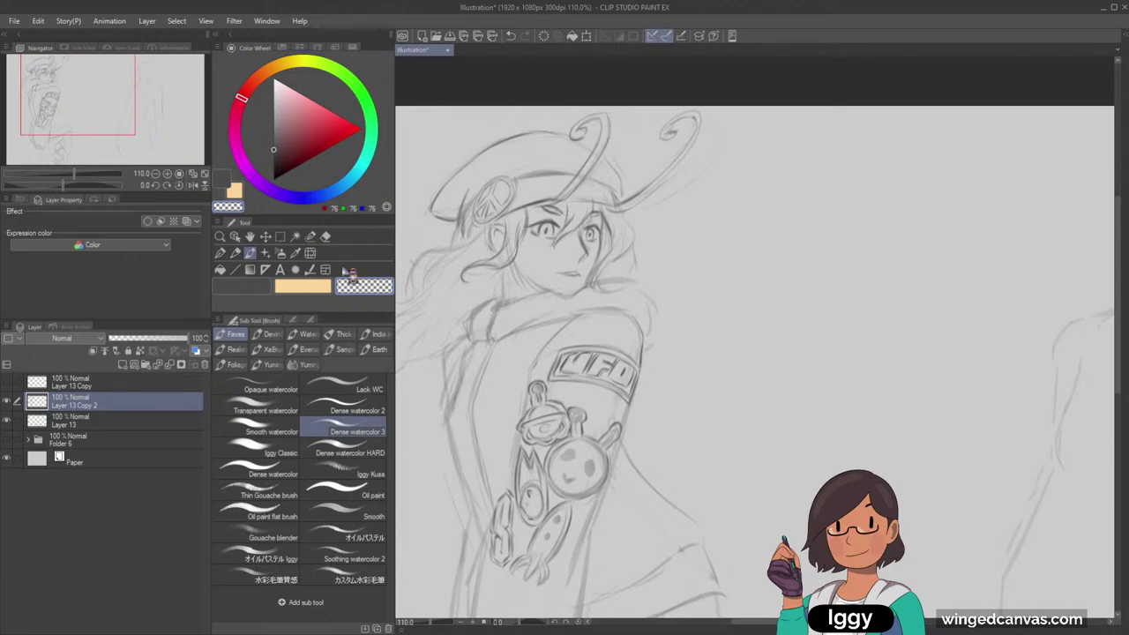
{"action": "scroll", "coordinate": [520, 177], "scroll_direction": "up", "scroll_amount": 1}
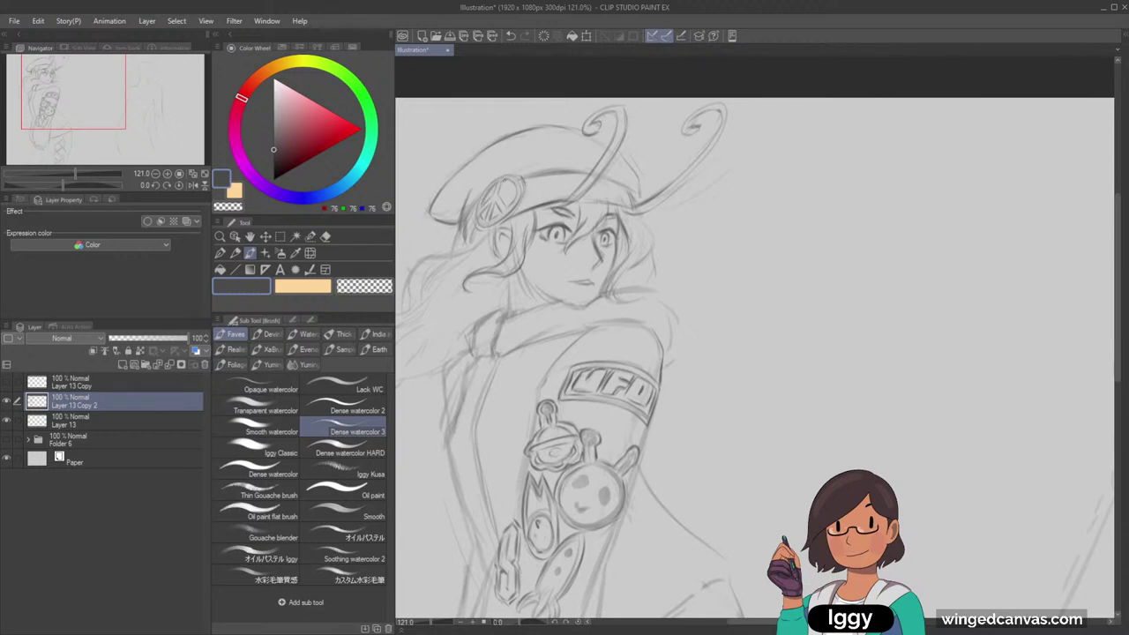
Redraw the outer wave of the girl's hair behind the ear, below the back of the hat
{"action": "scroll", "coordinate": [508, 388], "scroll_direction": "down", "scroll_amount": 5}
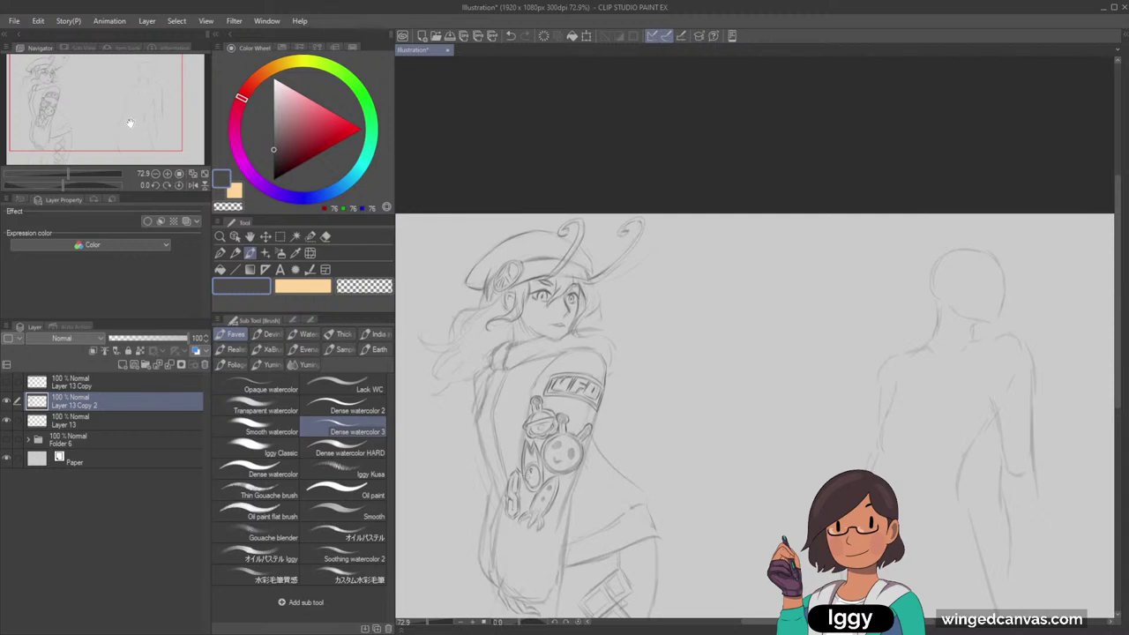
{"action": "left_click_drag", "start_coordinate": [130, 123], "coordinate": [115, 143]}
{"action": "key", "text": "ctrl+plus"}
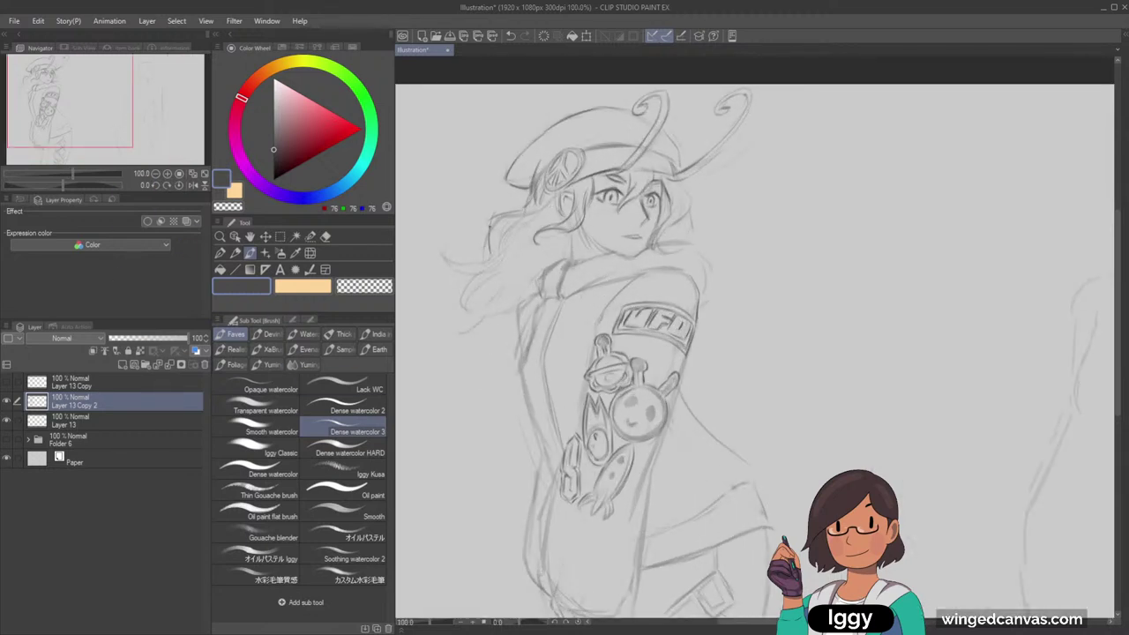
{"action": "key", "text": "ctrl+z"}
{"action": "left_click_drag", "start_coordinate": [490, 223], "coordinate": [482, 262]}
{"action": "scroll", "coordinate": [462, 259], "scroll_direction": "down", "scroll_amount": 6}
{"action": "scroll", "coordinate": [462, 260], "scroll_direction": "up", "scroll_amount": 3}
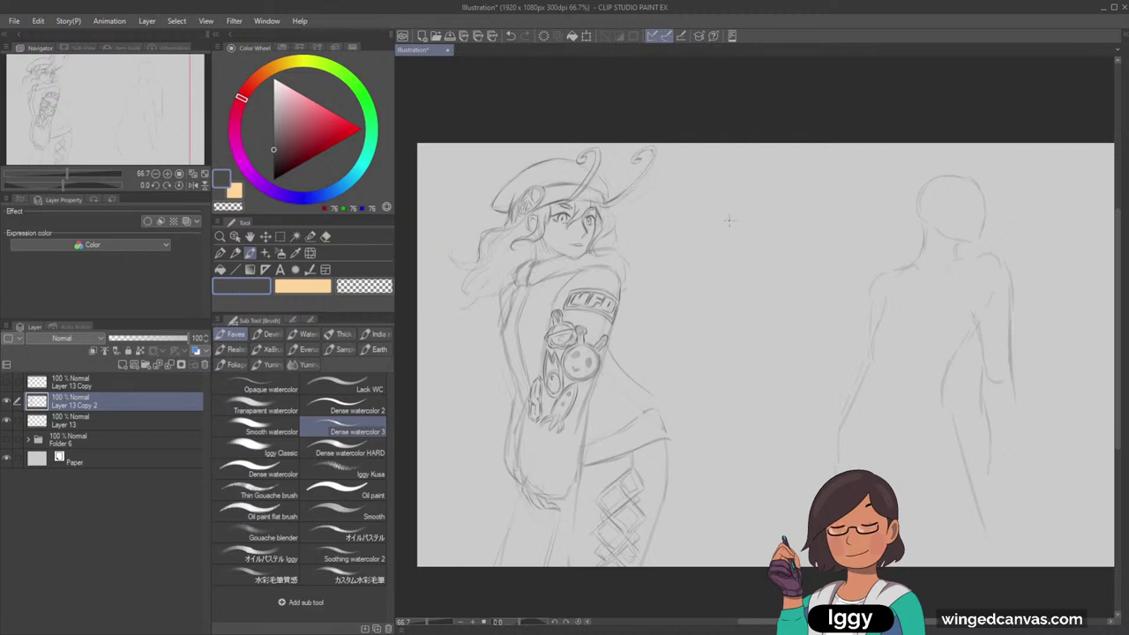
Clean up the stray lines around the hair and collar with transparent colour
{"action": "scroll", "coordinate": [729, 221], "scroll_direction": "up", "scroll_amount": 2}
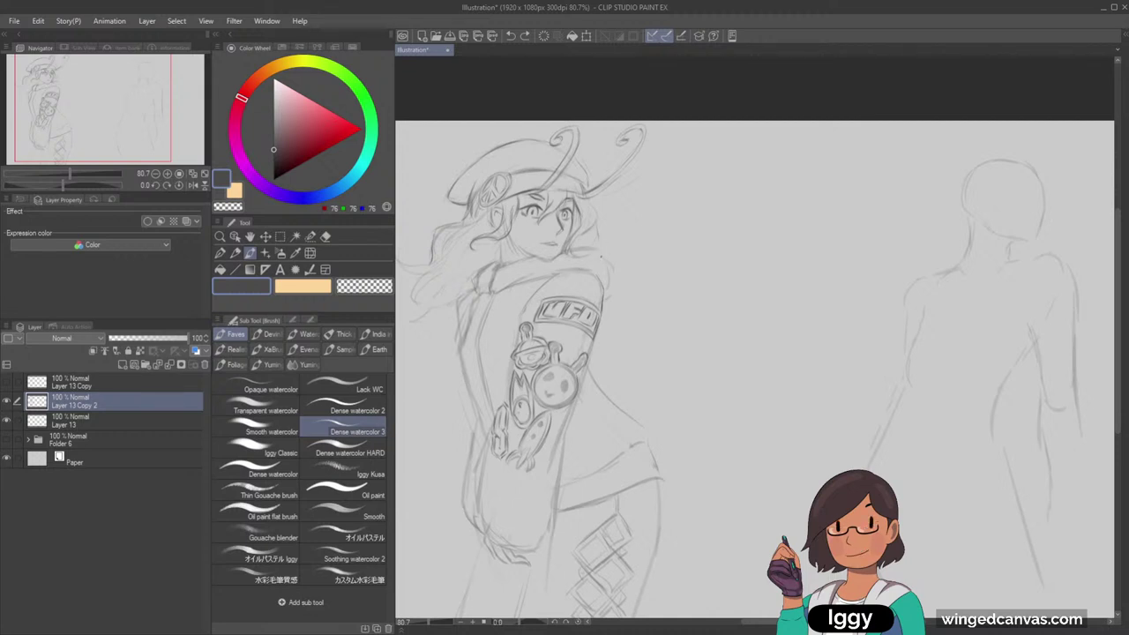
{"action": "key", "text": "c"}
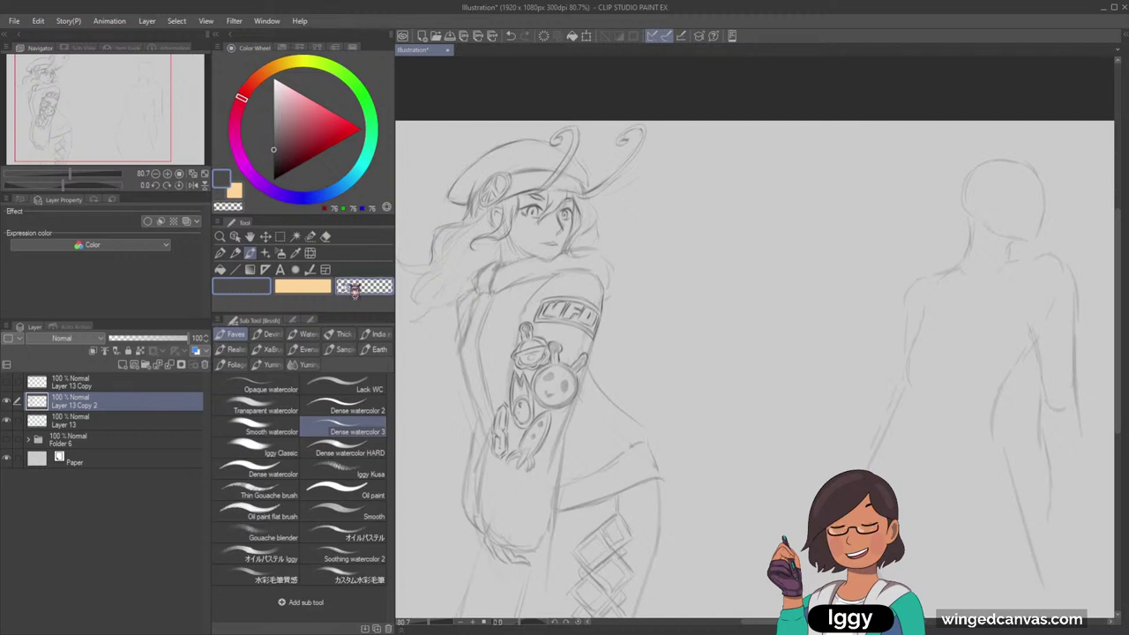
{"action": "key", "text": "ctrl+z"}
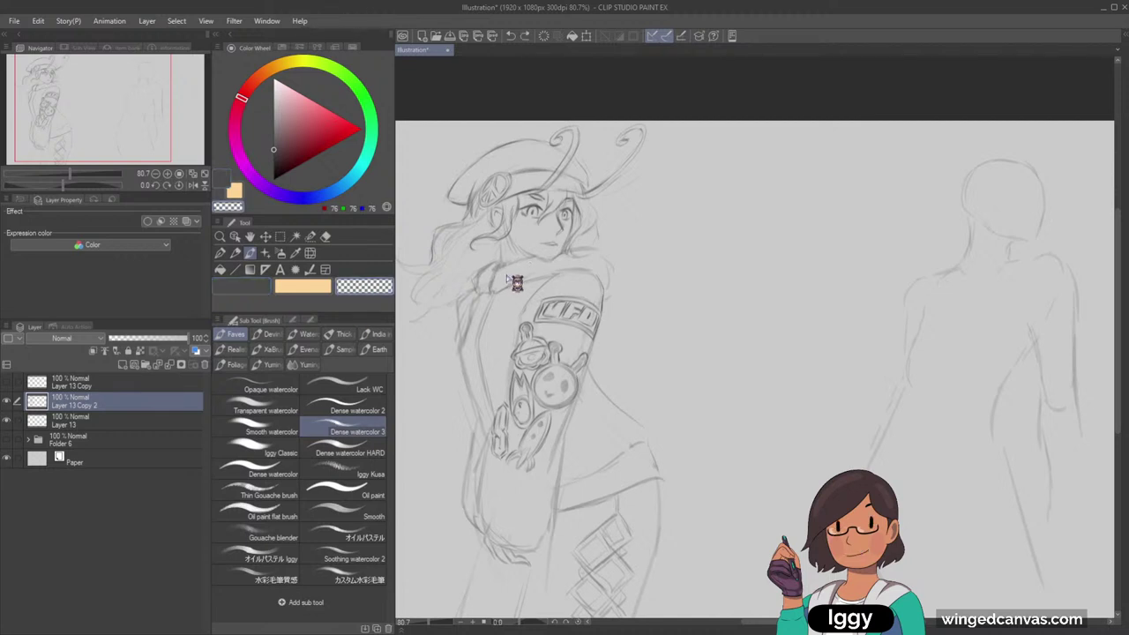
{"action": "mouse_move", "coordinate": [517, 282]}
{"action": "left_mouse_down"}
{"action": "mouse_move", "coordinate": [530, 275]}
{"action": "mouse_move", "coordinate": [505, 286]}
{"action": "left_mouse_up"}
{"action": "left_click_drag", "start_coordinate": [119, 129], "coordinate": [93, 133]}
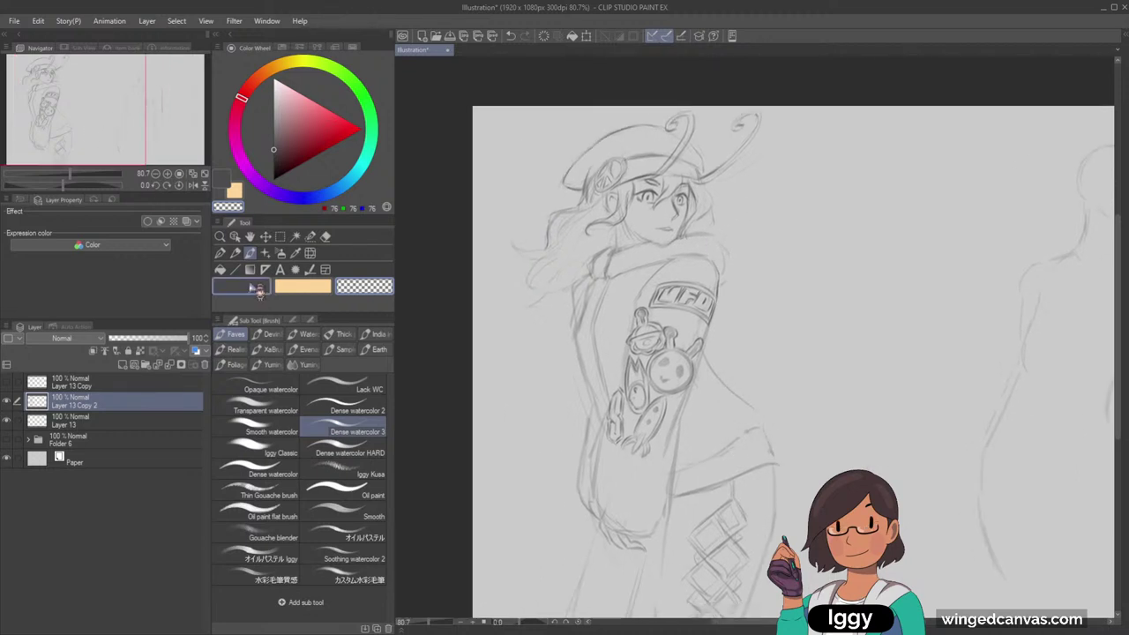
Draw darker wavy strands through the girl's back hair with the main colour, flicking the ends outward
{"action": "left_click", "coordinate": [256, 288]}
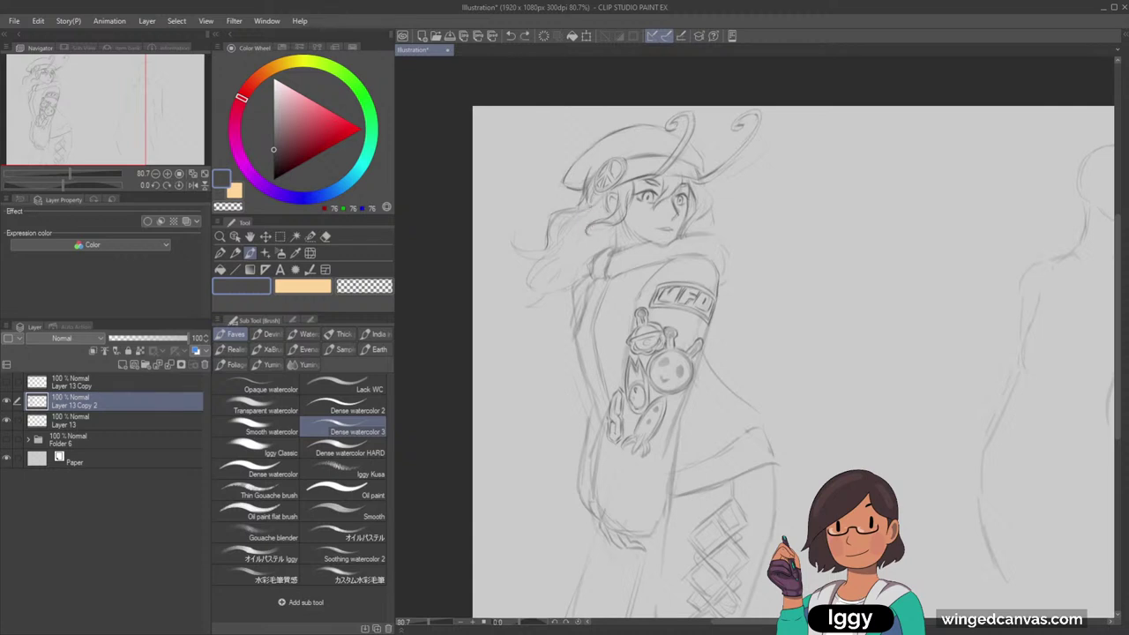
{"action": "left_click_drag", "start_coordinate": [593, 217], "coordinate": [560, 241]}
{"action": "scroll", "coordinate": [854, 157], "scroll_direction": "down", "scroll_amount": 3}
{"action": "scroll", "coordinate": [830, 186], "scroll_direction": "up", "scroll_amount": 3}
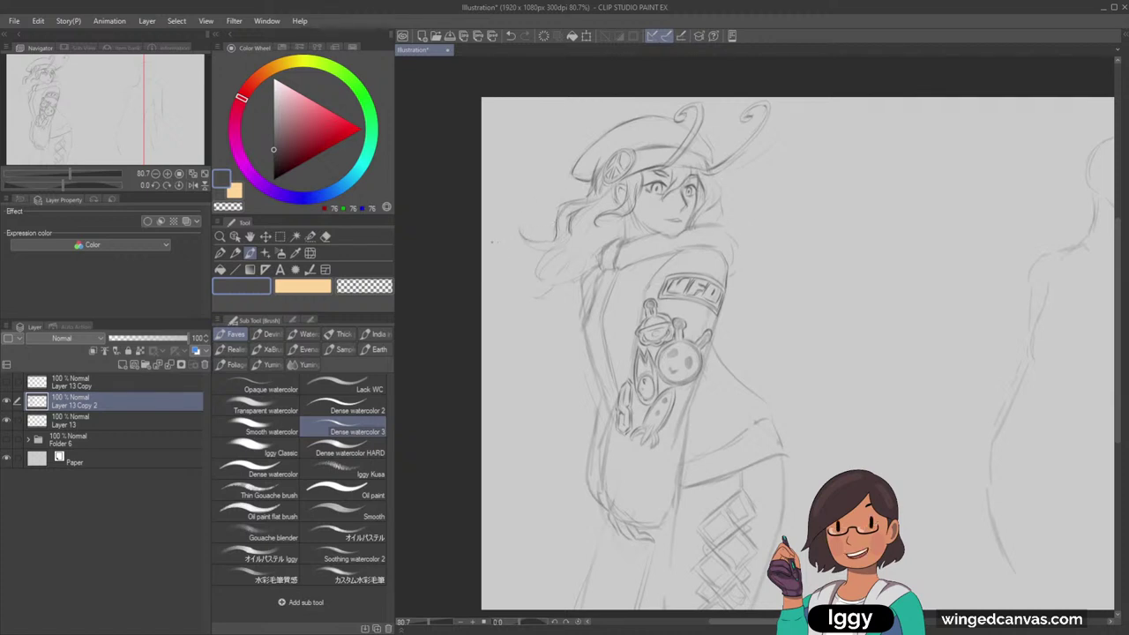
{"action": "left_click_drag", "start_coordinate": [60, 115], "coordinate": [95, 117]}
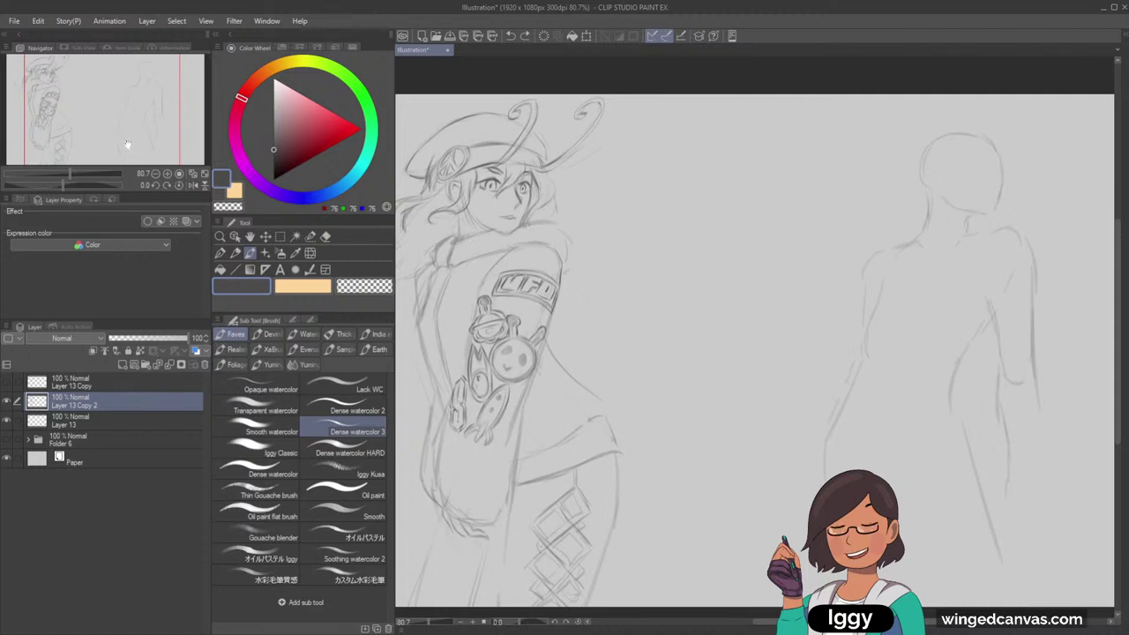
{"action": "left_click_drag", "start_coordinate": [69, 174], "coordinate": [121, 174]}
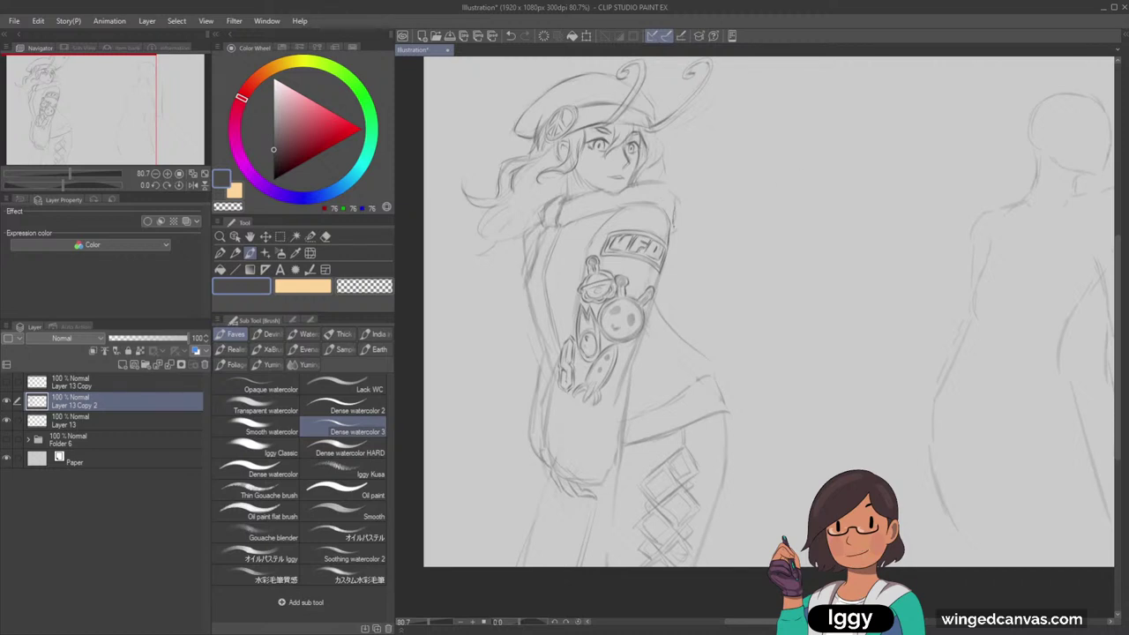
{"action": "scroll", "coordinate": [777, 134], "scroll_direction": "down", "scroll_amount": 1}
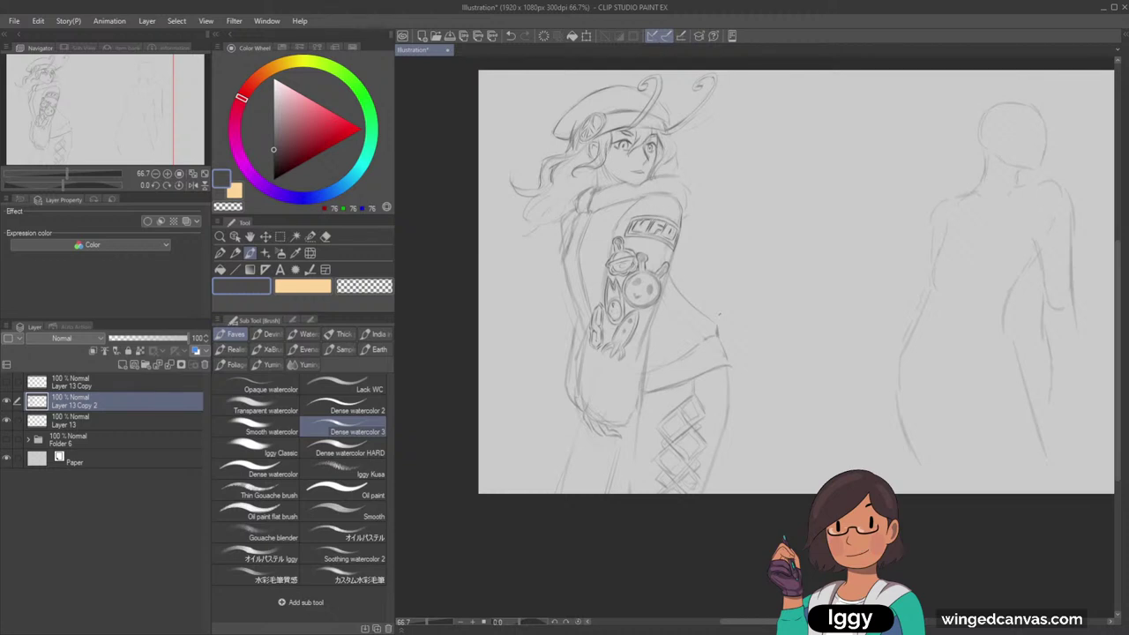
Add a new layer above Layer 13 and ready the G-pen with a mid grey, RGB 156, 156, 156
{"action": "left_click_drag", "start_coordinate": [581, 427], "coordinate": [567, 474]}
{"action": "key", "text": "ctrl+z"}
{"action": "key", "text": "ctrl+plus"}
{"action": "key", "text": "ctrl+plus"}
{"action": "left_click", "coordinate": [79, 422]}
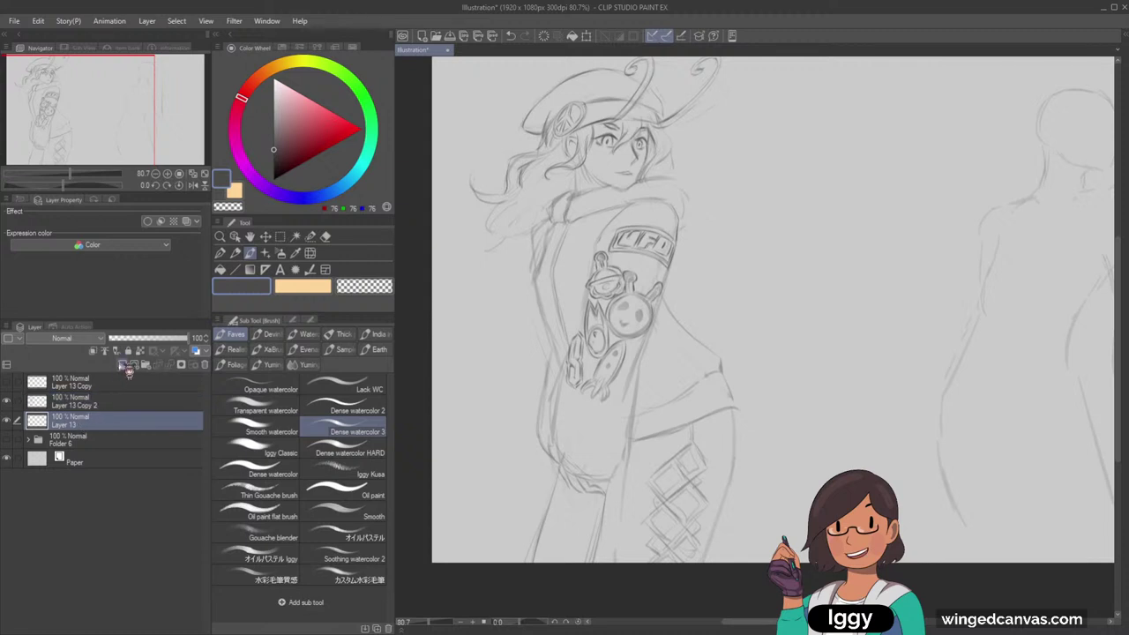
{"action": "left_click", "coordinate": [127, 366]}
{"action": "left_click", "coordinate": [219, 252]}
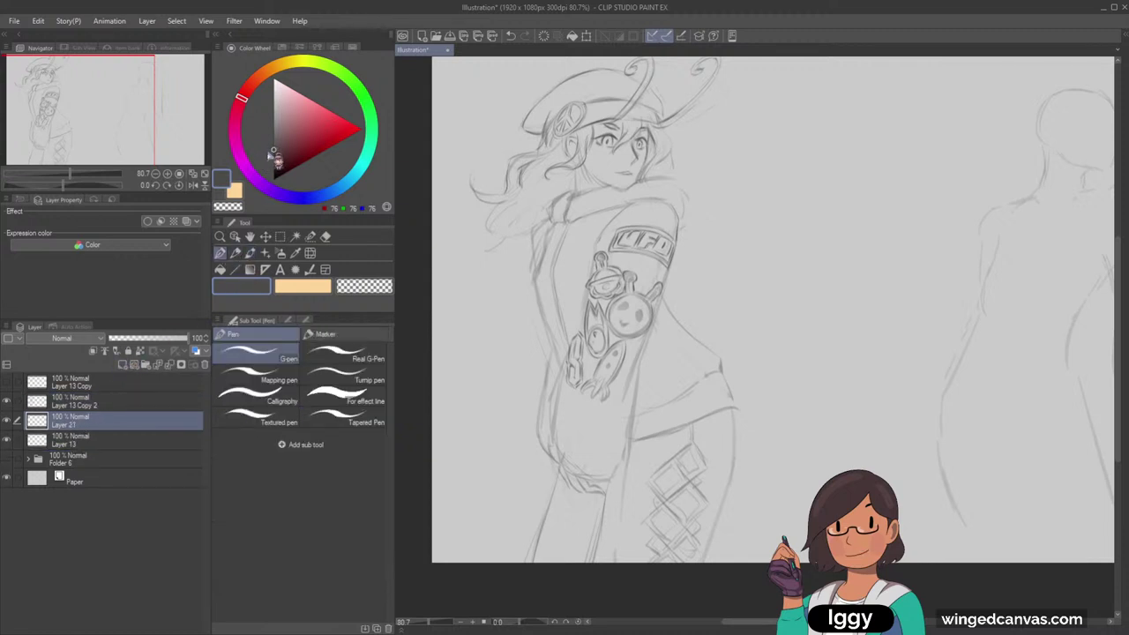
{"action": "left_click_drag", "start_coordinate": [274, 157], "coordinate": [274, 133]}
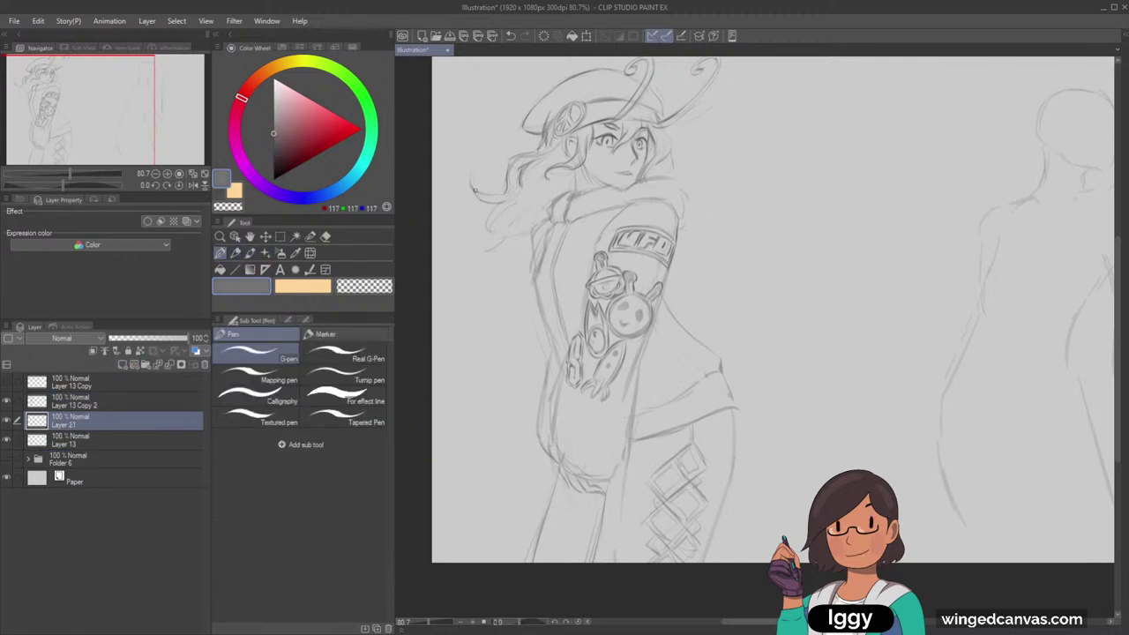
{"action": "left_click_drag", "start_coordinate": [474, 190], "coordinate": [512, 201]}
{"action": "key", "text": "ctrl+z"}
{"action": "left_click_drag", "start_coordinate": [273, 120], "coordinate": [274, 103]}
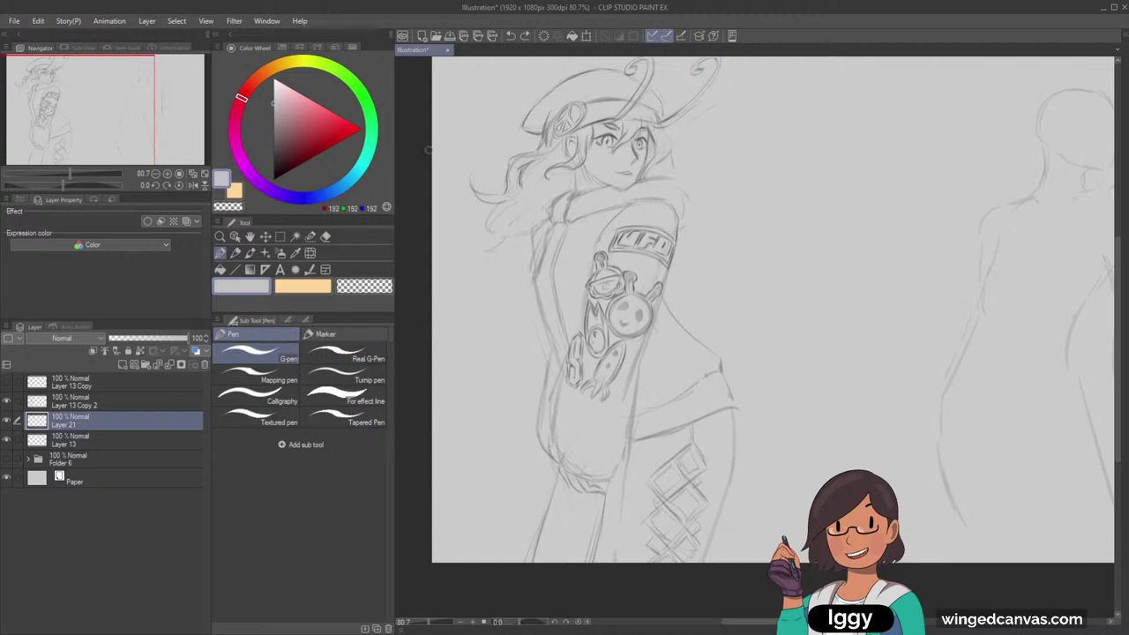
{"action": "left_click", "coordinate": [276, 116]}
Outline the tip of the back hair on the new layer, and set the Layer 13 Copy 2 sketch to Multiply
{"action": "left_click_drag", "start_coordinate": [475, 192], "coordinate": [510, 192]}
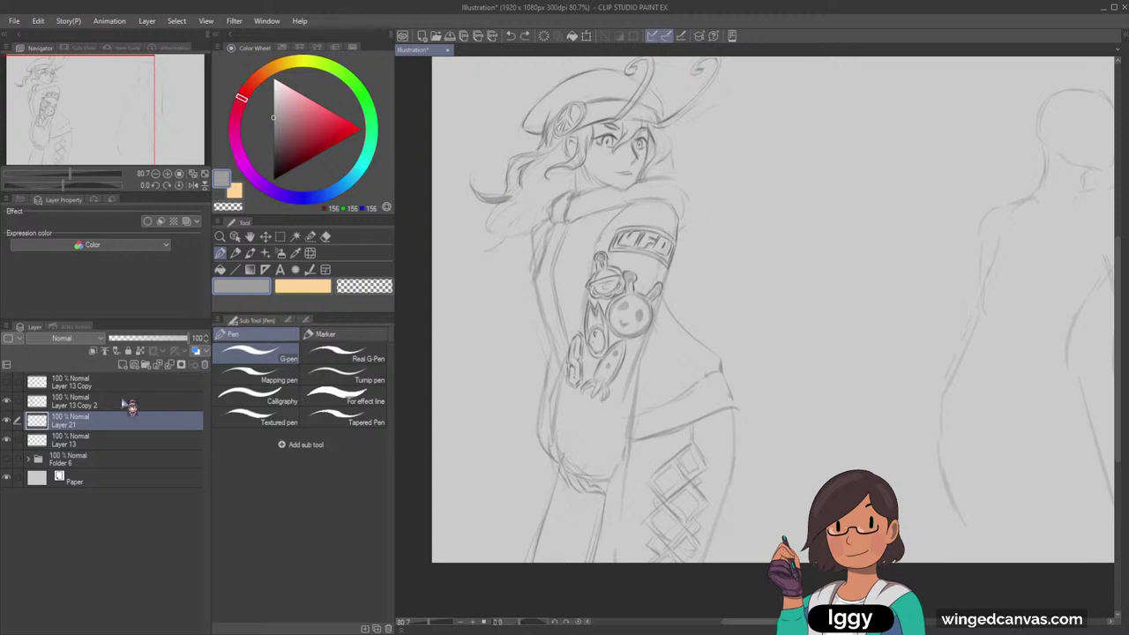
{"action": "left_click", "coordinate": [123, 402]}
{"action": "left_click", "coordinate": [101, 340]}
{"action": "left_click", "coordinate": [76, 53]}
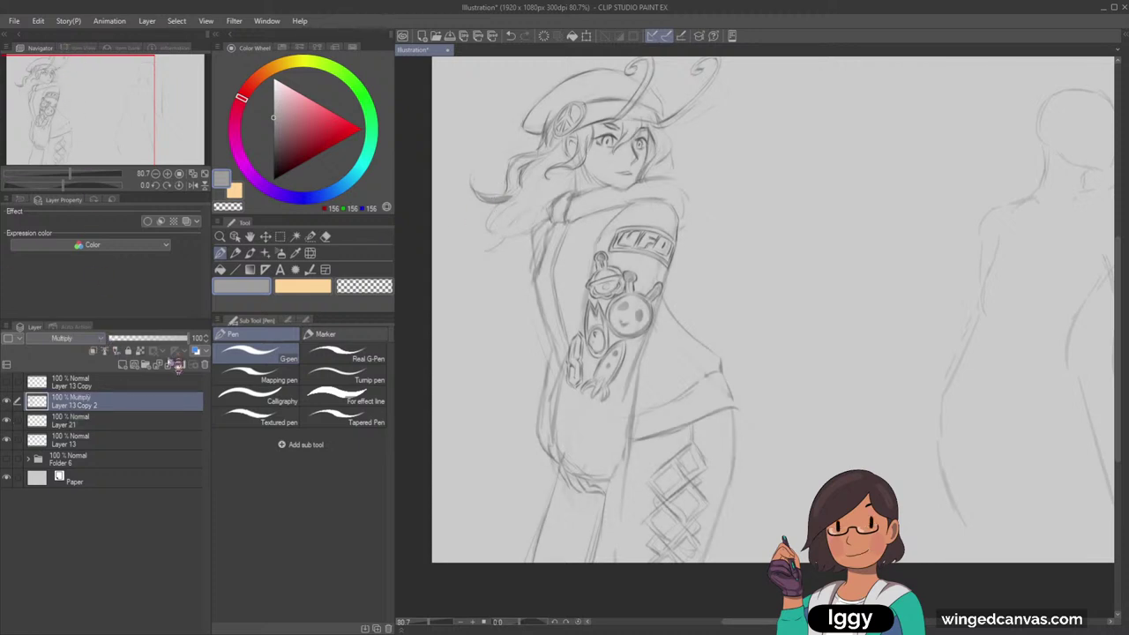
{"action": "left_click", "coordinate": [146, 422]}
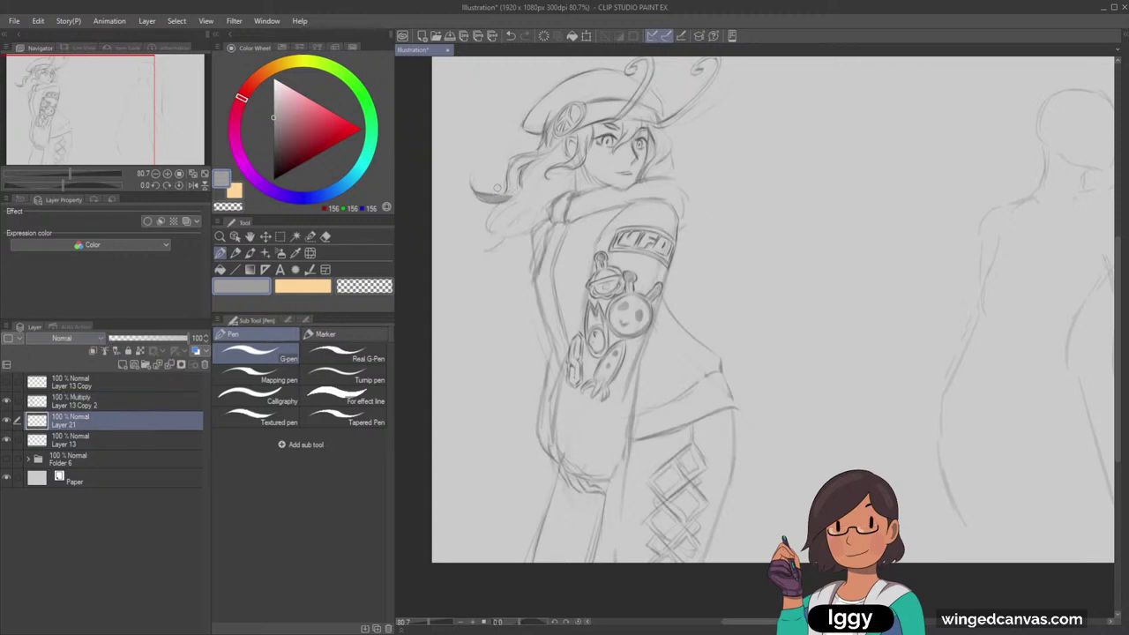
Trace the outer contour of the girl's upper back hair, hat and both curled antennae in grey on Layer 21
{"action": "mouse_move", "coordinate": [498, 188]}
{"action": "left_mouse_down"}
{"action": "mouse_move", "coordinate": [513, 159]}
{"action": "mouse_move", "coordinate": [546, 152]}
{"action": "mouse_move", "coordinate": [550, 123]}
{"action": "mouse_move", "coordinate": [523, 131]}
{"action": "left_mouse_up"}
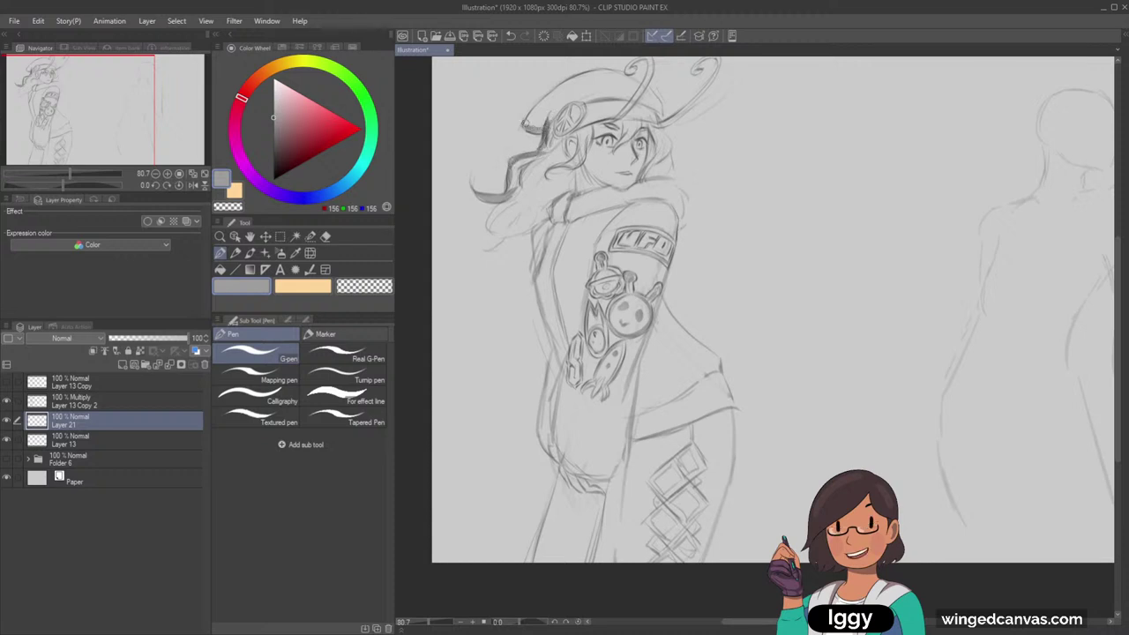
{"action": "left_click_drag", "start_coordinate": [88, 156], "coordinate": [86, 99]}
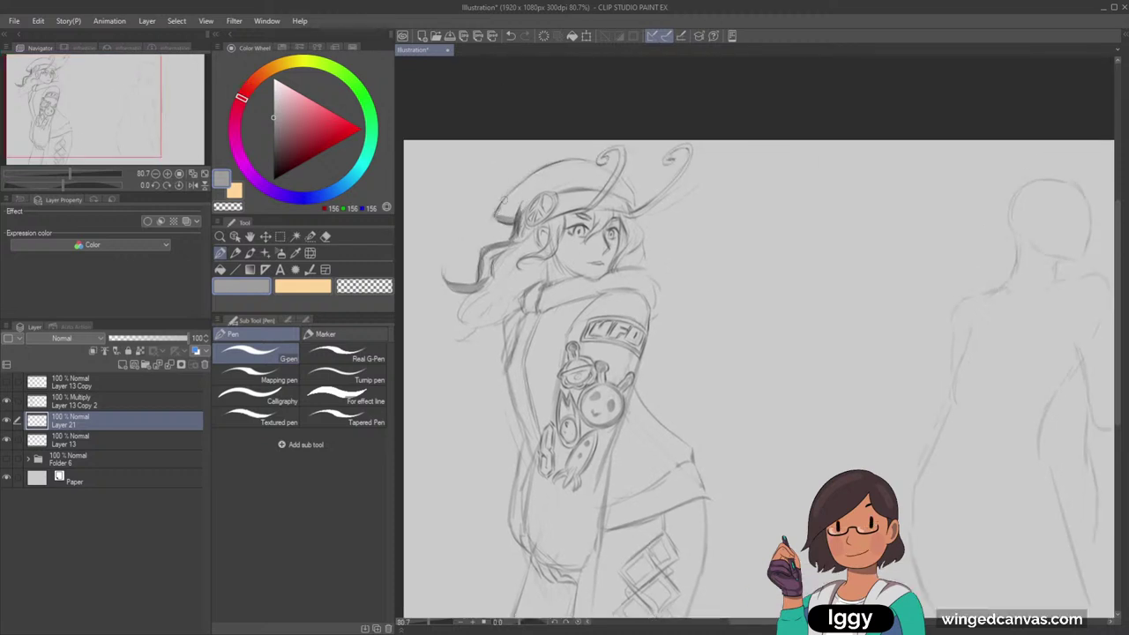
{"action": "mouse_move", "coordinate": [504, 201]}
{"action": "left_mouse_down"}
{"action": "mouse_move", "coordinate": [543, 171]}
{"action": "mouse_move", "coordinate": [607, 168]}
{"action": "mouse_move", "coordinate": [620, 147]}
{"action": "left_mouse_up"}
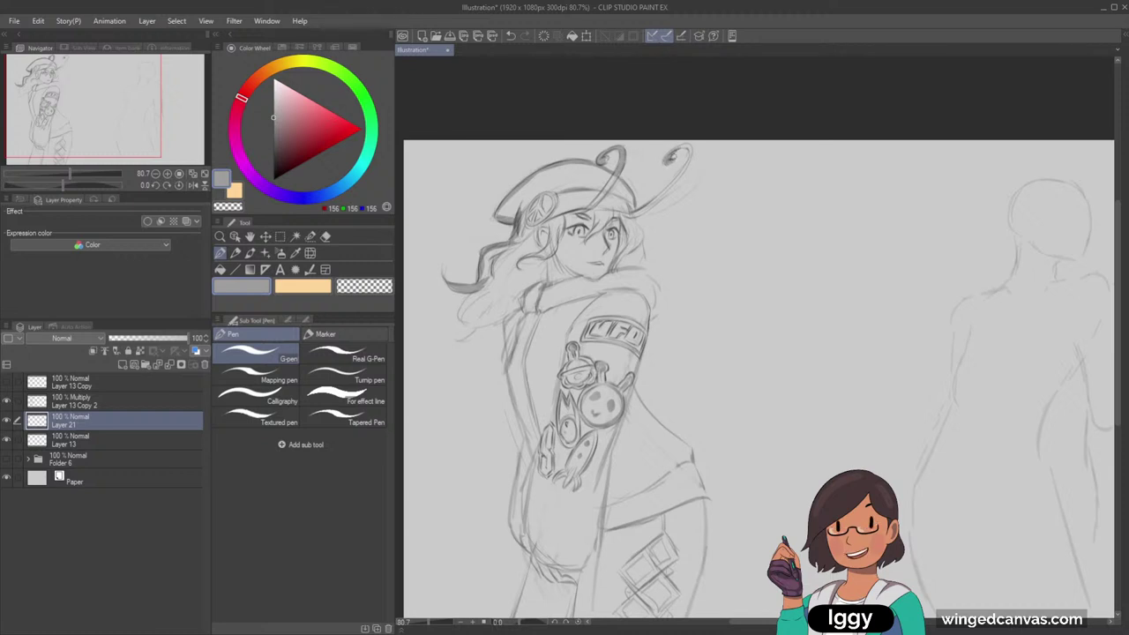
{"action": "left_click_drag", "start_coordinate": [691, 157], "coordinate": [630, 217]}
{"action": "left_click_drag", "start_coordinate": [632, 215], "coordinate": [686, 165]}
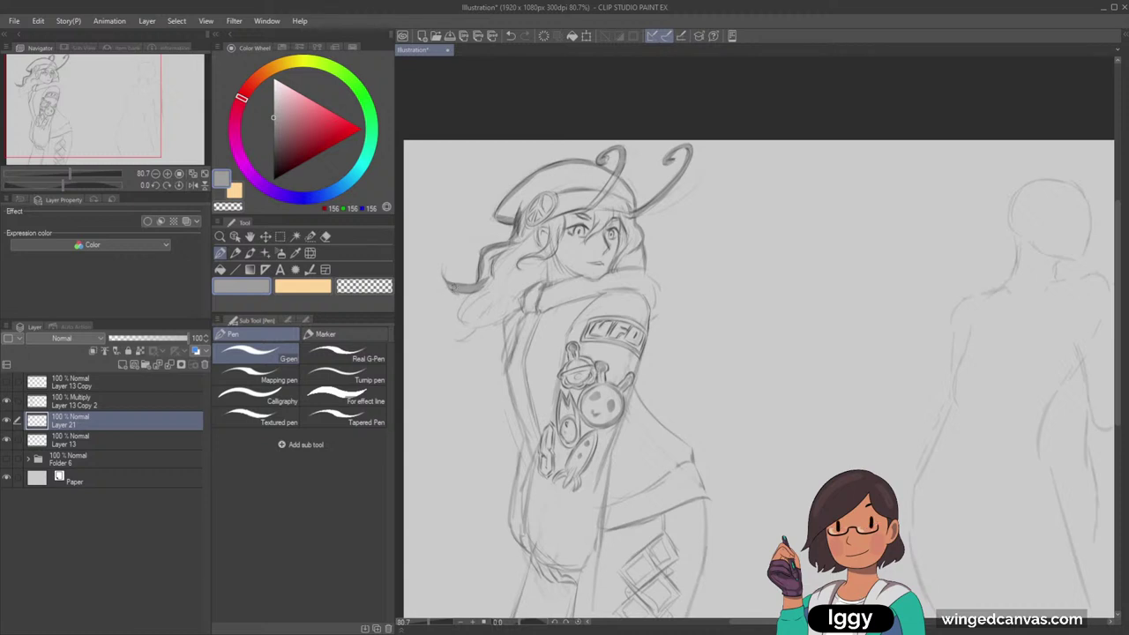
Outline the lower strands of the back hair down to the jacket collar in grey
{"action": "left_click_drag", "start_coordinate": [467, 316], "coordinate": [496, 290]}
{"action": "mouse_move", "coordinate": [456, 340]}
{"action": "left_mouse_down"}
{"action": "mouse_move", "coordinate": [517, 320]}
{"action": "mouse_move", "coordinate": [504, 323]}
{"action": "mouse_move", "coordinate": [507, 367]}
{"action": "left_mouse_up"}
{"action": "key", "text": "ctrl+z"}
{"action": "left_click_drag", "start_coordinate": [507, 327], "coordinate": [512, 368]}
{"action": "key", "text": "ctrl+z"}
Trace the grey body contour along the jacket's back, the legs, the hood, the jacket's other side and the hip
{"action": "left_click_drag", "start_coordinate": [96, 131], "coordinate": [94, 149]}
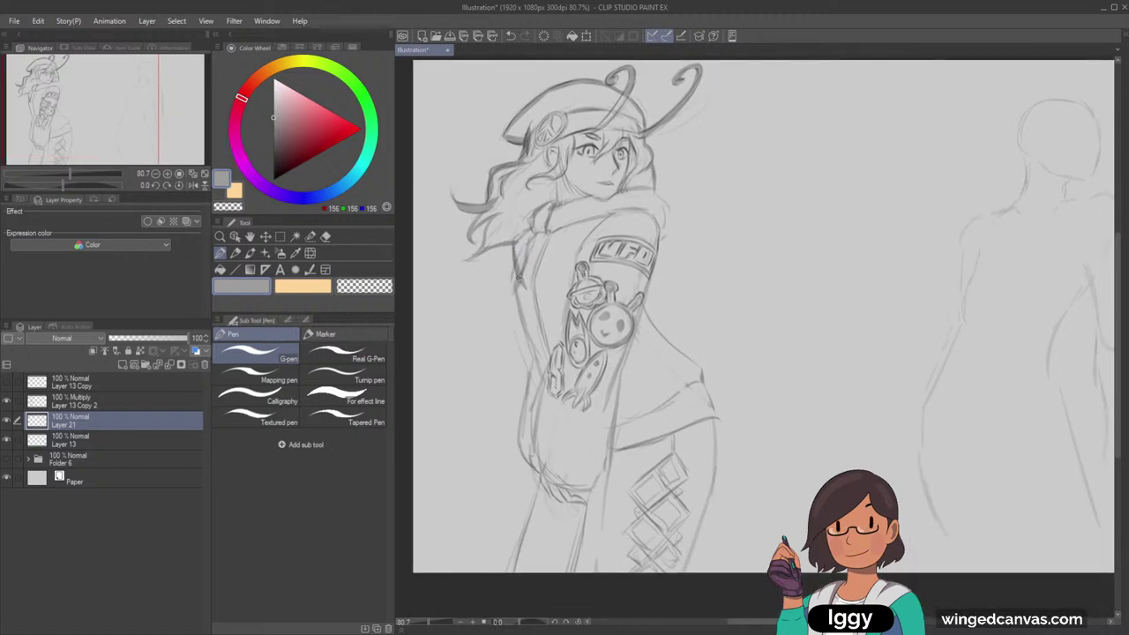
{"action": "mouse_move", "coordinate": [518, 276]}
{"action": "left_mouse_down"}
{"action": "mouse_move", "coordinate": [542, 387]}
{"action": "mouse_move", "coordinate": [533, 348]}
{"action": "mouse_move", "coordinate": [521, 431]}
{"action": "left_mouse_up"}
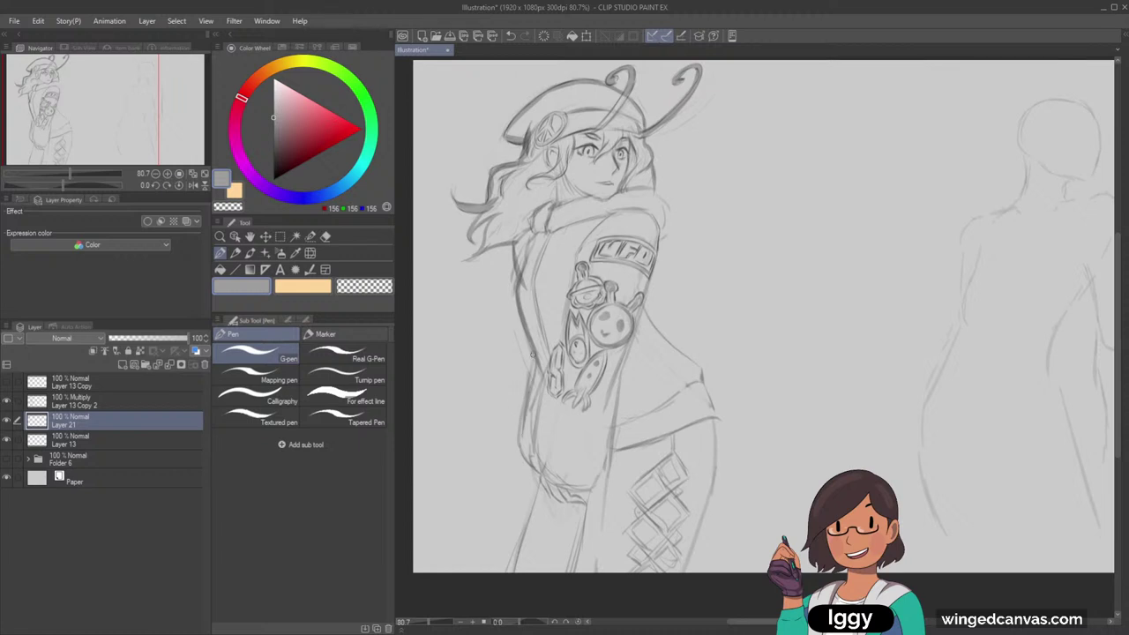
{"action": "mouse_move", "coordinate": [536, 352]}
{"action": "left_mouse_down"}
{"action": "mouse_move", "coordinate": [521, 445]}
{"action": "mouse_move", "coordinate": [547, 487]}
{"action": "mouse_move", "coordinate": [515, 572]}
{"action": "left_mouse_up"}
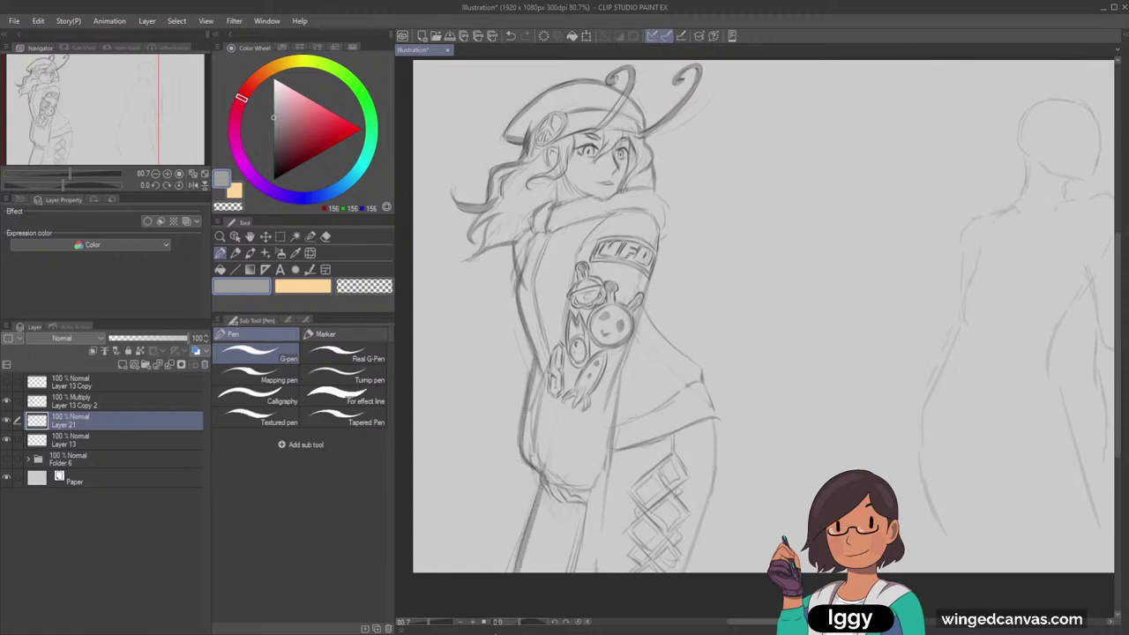
{"action": "mouse_move", "coordinate": [649, 173]}
{"action": "left_mouse_down"}
{"action": "mouse_move", "coordinate": [669, 229]}
{"action": "mouse_move", "coordinate": [651, 240]}
{"action": "left_mouse_up"}
{"action": "mouse_move", "coordinate": [659, 240]}
{"action": "left_mouse_down"}
{"action": "mouse_move", "coordinate": [651, 276]}
{"action": "mouse_move", "coordinate": [669, 347]}
{"action": "mouse_move", "coordinate": [702, 383]}
{"action": "mouse_move", "coordinate": [715, 431]}
{"action": "mouse_move", "coordinate": [704, 570]}
{"action": "left_mouse_up"}
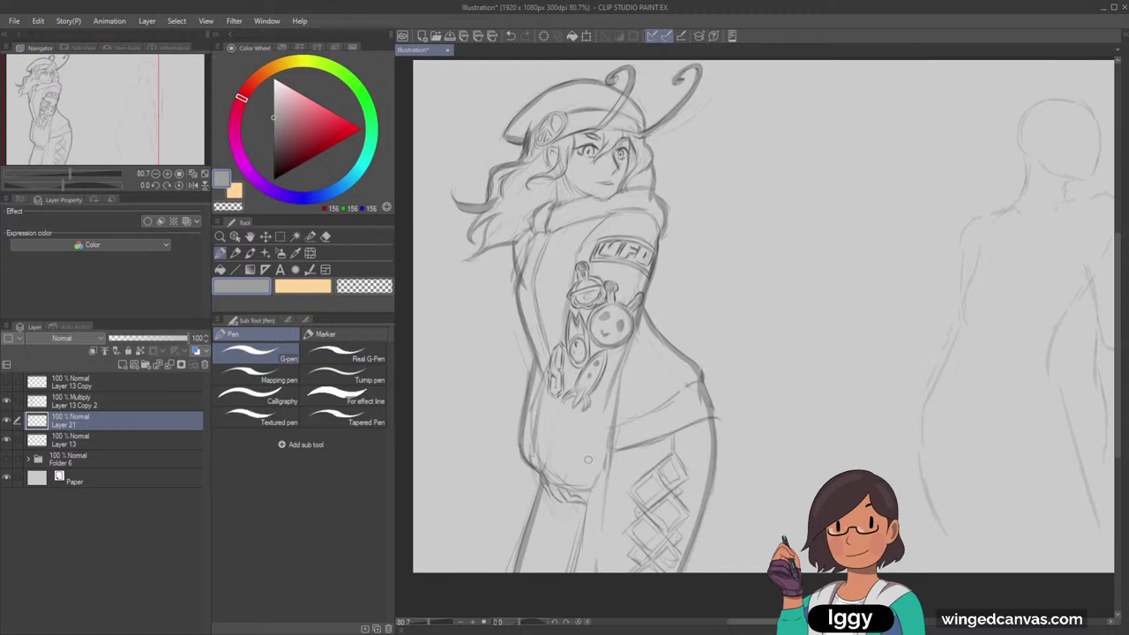
Fill the outlined silhouette of the girl with the same grey
{"action": "key", "text": "g"}
{"action": "scroll", "coordinate": [788, 267], "scroll_direction": "down", "scroll_amount": 2}
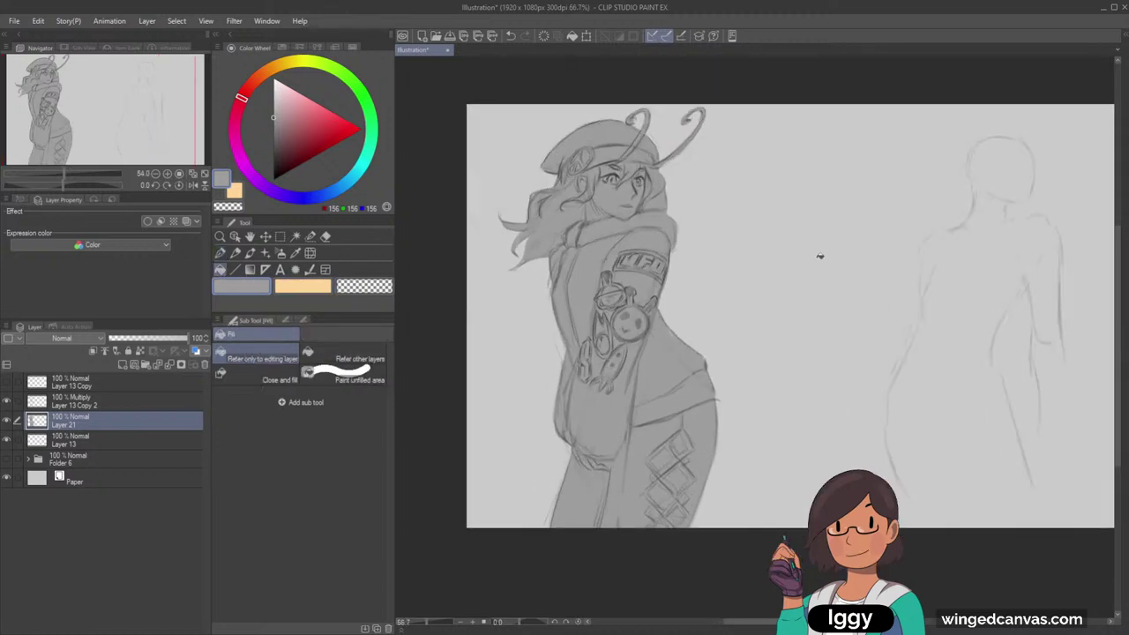
{"action": "key", "text": "p"}
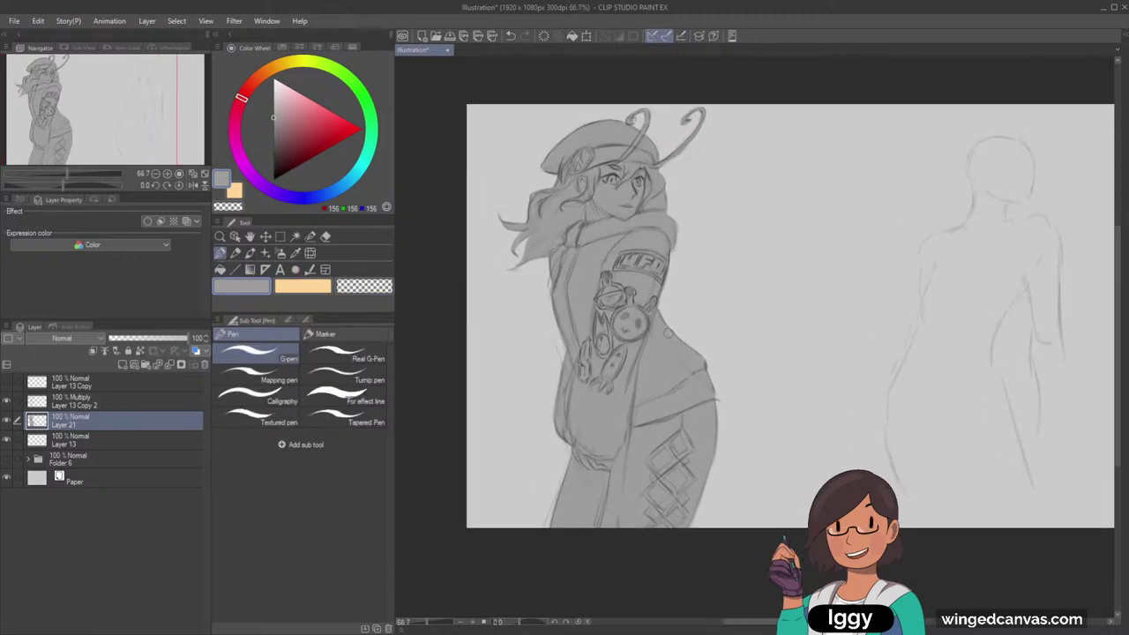
{"action": "scroll", "coordinate": [519, 158], "scroll_direction": "up", "scroll_amount": 2}
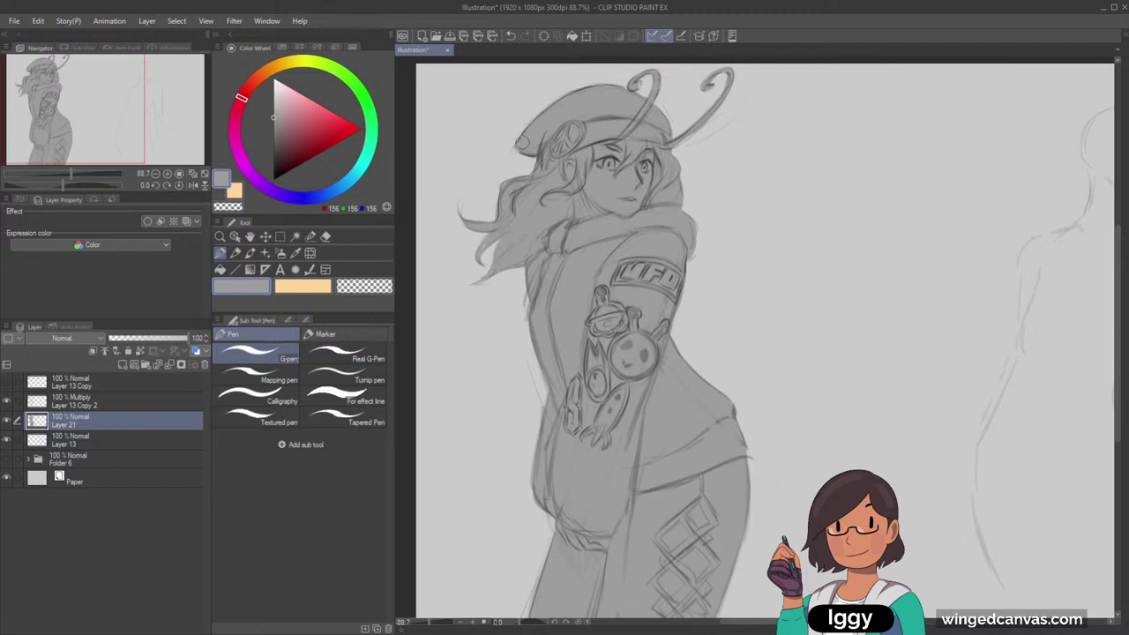
{"action": "scroll", "coordinate": [934, 112], "scroll_direction": "down", "scroll_amount": 3}
{"action": "scroll", "coordinate": [934, 112], "scroll_direction": "up", "scroll_amount": 2}
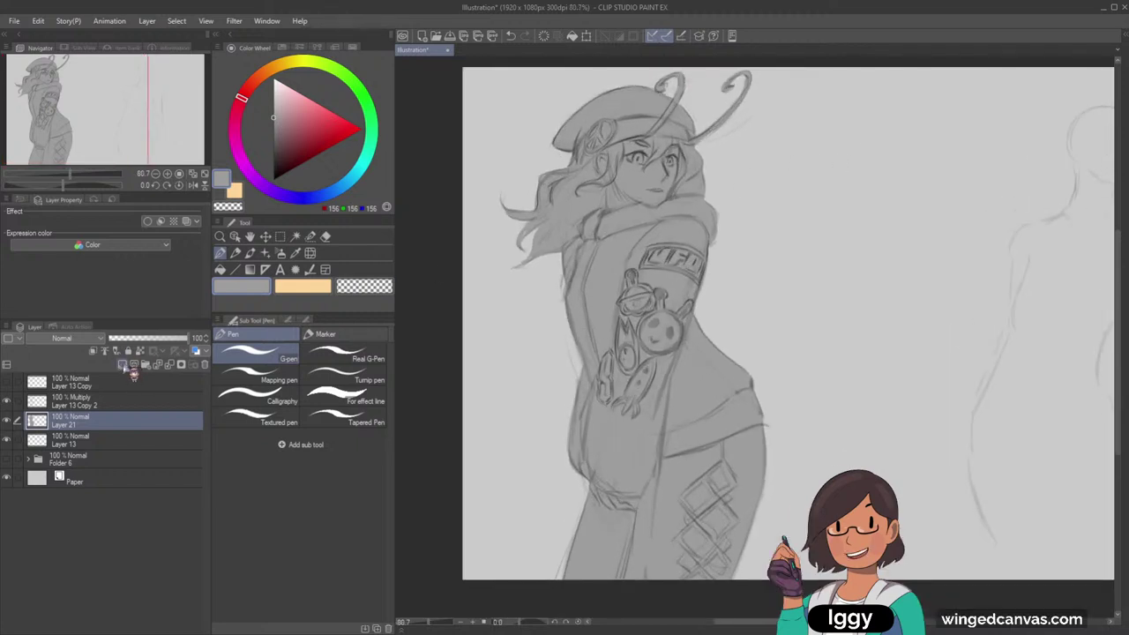
Paint the face reddish brown (RGB 166, 118, 107) with Dense watercolor HARD on a layer clipped to the silhouette, and add another clipped layer
{"action": "left_click", "coordinate": [95, 351]}
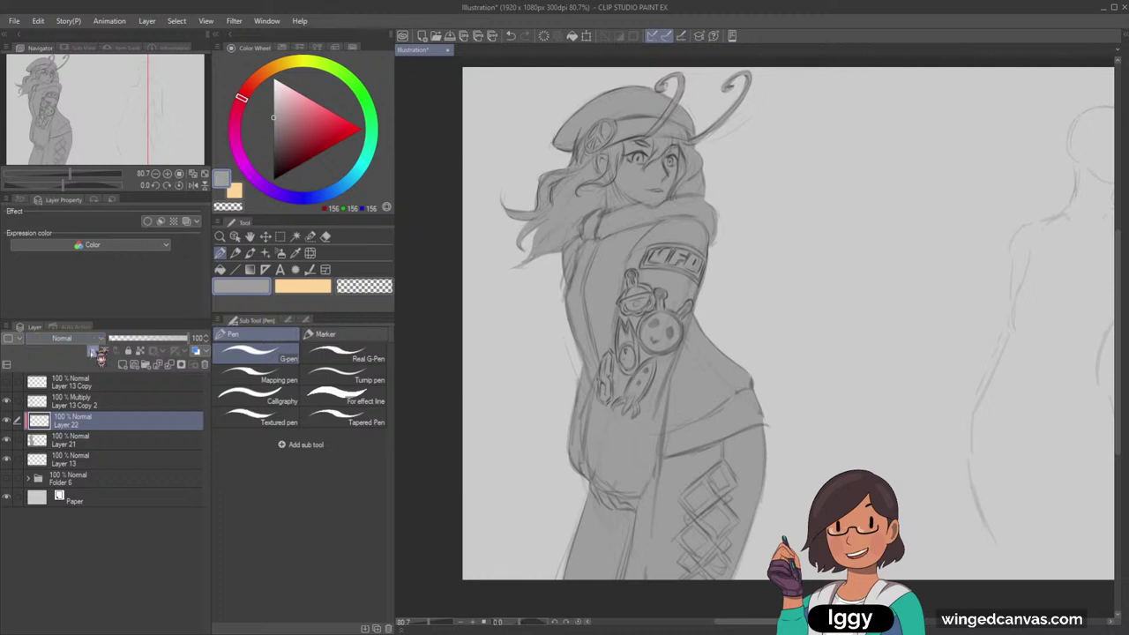
{"action": "left_click_drag", "start_coordinate": [104, 130], "coordinate": [118, 114]}
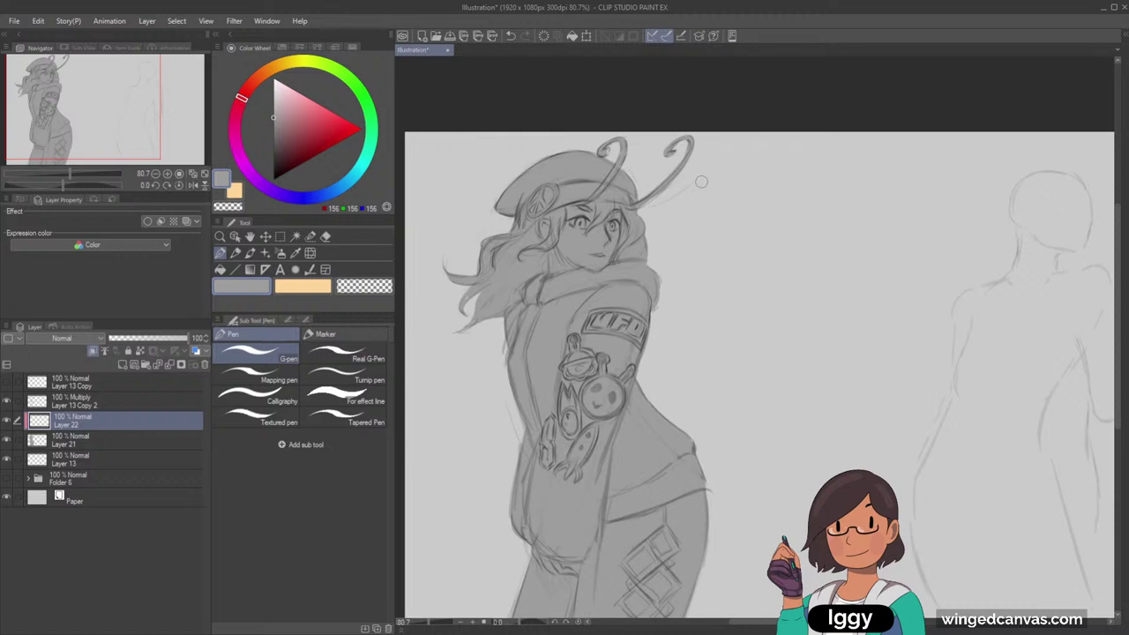
{"action": "left_click_drag", "start_coordinate": [254, 97], "coordinate": [294, 124]}
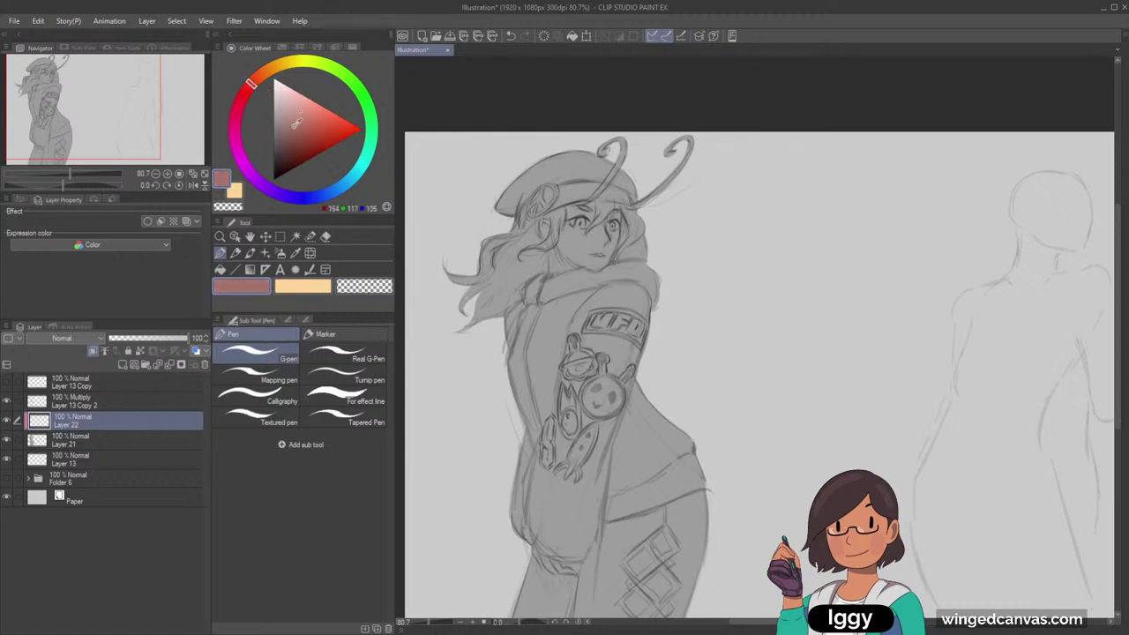
{"action": "left_click", "coordinate": [250, 253]}
{"action": "left_click", "coordinate": [349, 451]}
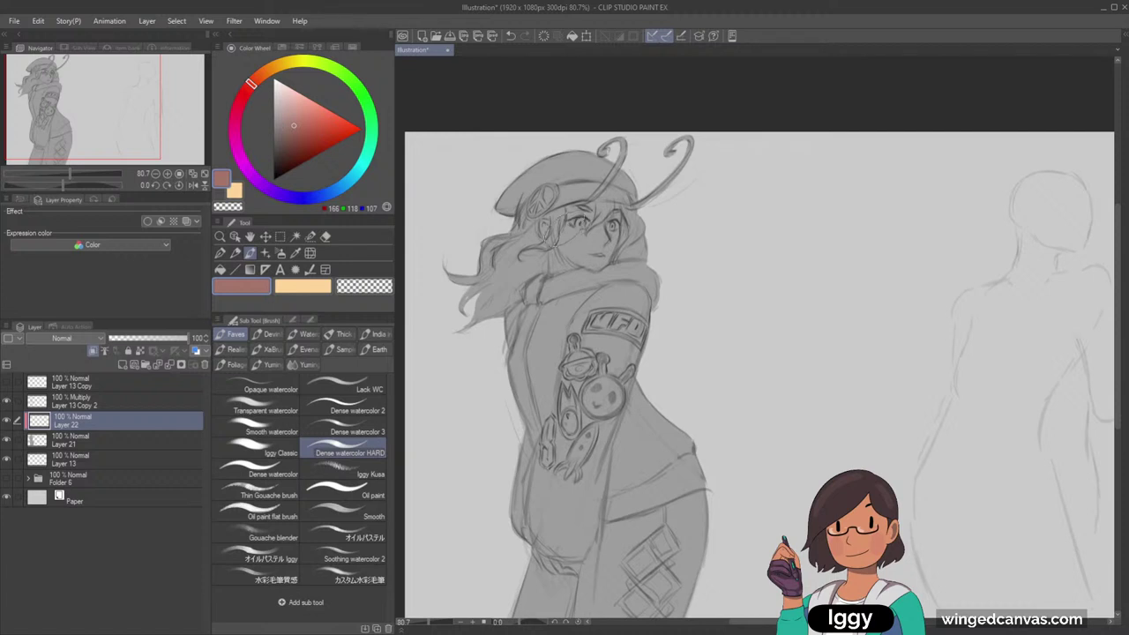
{"action": "mouse_move", "coordinate": [560, 194]}
{"action": "left_mouse_down"}
{"action": "mouse_move", "coordinate": [582, 264]}
{"action": "mouse_move", "coordinate": [618, 273]}
{"action": "mouse_move", "coordinate": [557, 230]}
{"action": "mouse_move", "coordinate": [623, 199]}
{"action": "left_mouse_up"}
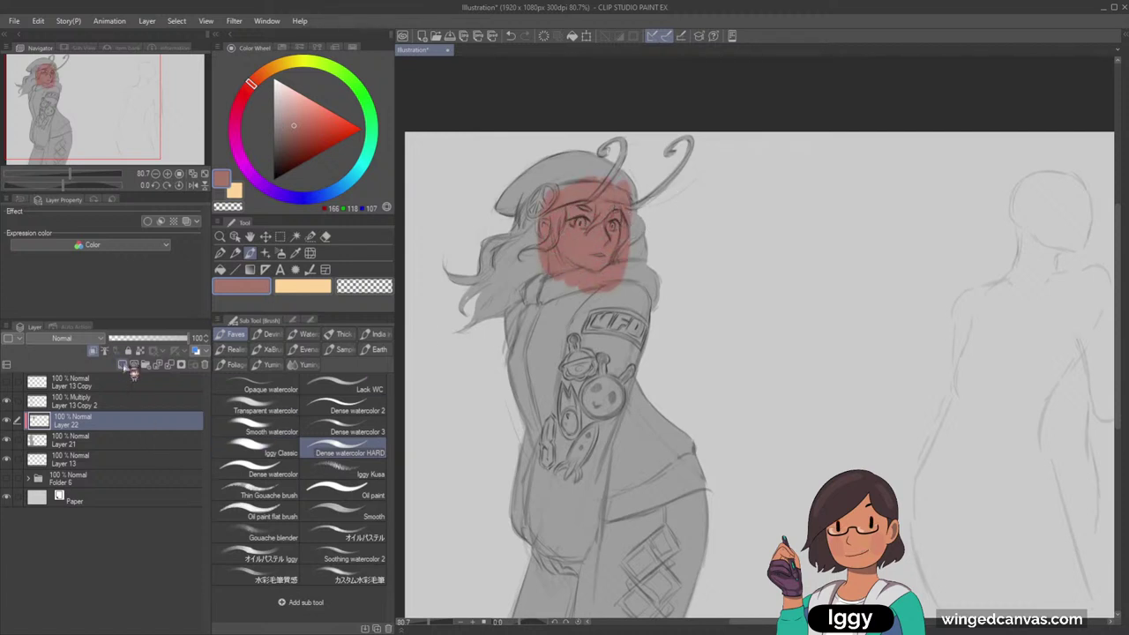
{"action": "left_click", "coordinate": [123, 365]}
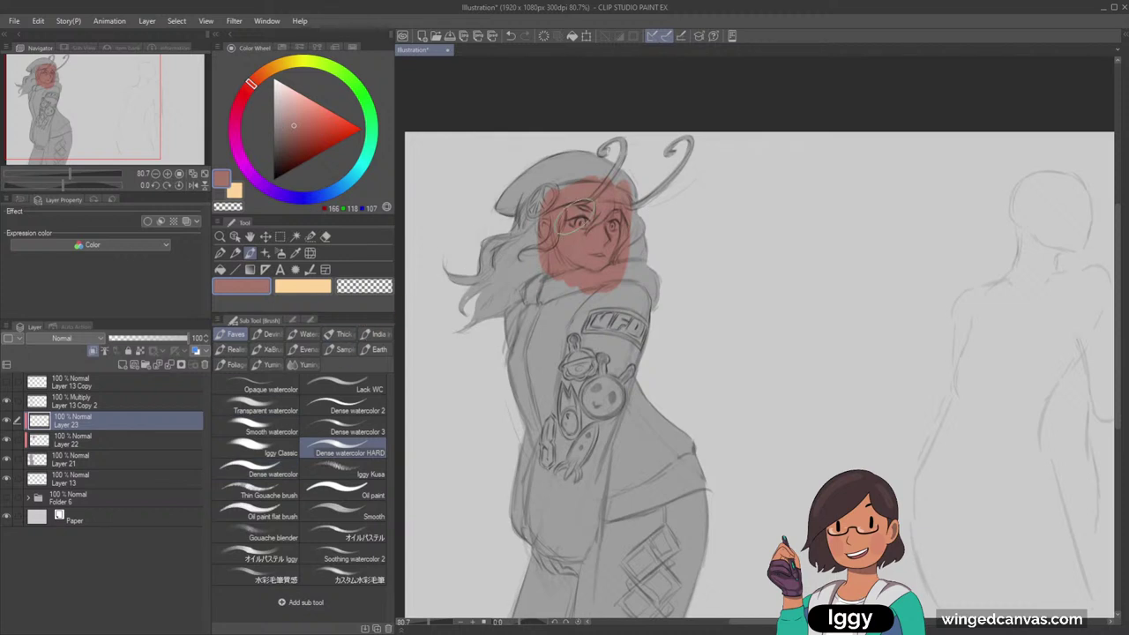
{"action": "mouse_move", "coordinate": [326, 202]}
{"action": "left_mouse_down"}
{"action": "mouse_move", "coordinate": [273, 195]}
{"action": "mouse_move", "coordinate": [253, 177]}
{"action": "left_mouse_up"}
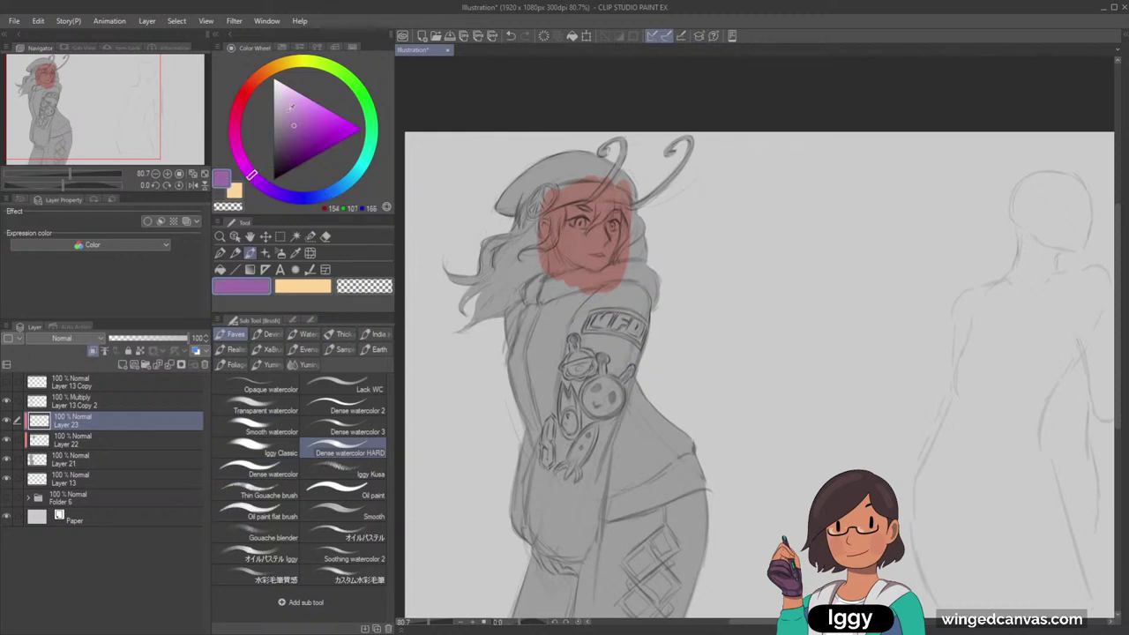
{"action": "left_click_drag", "start_coordinate": [291, 107], "coordinate": [286, 98]}
{"action": "left_click_drag", "start_coordinate": [572, 180], "coordinate": [501, 203]}
{"action": "key", "text": "ctrl+z"}
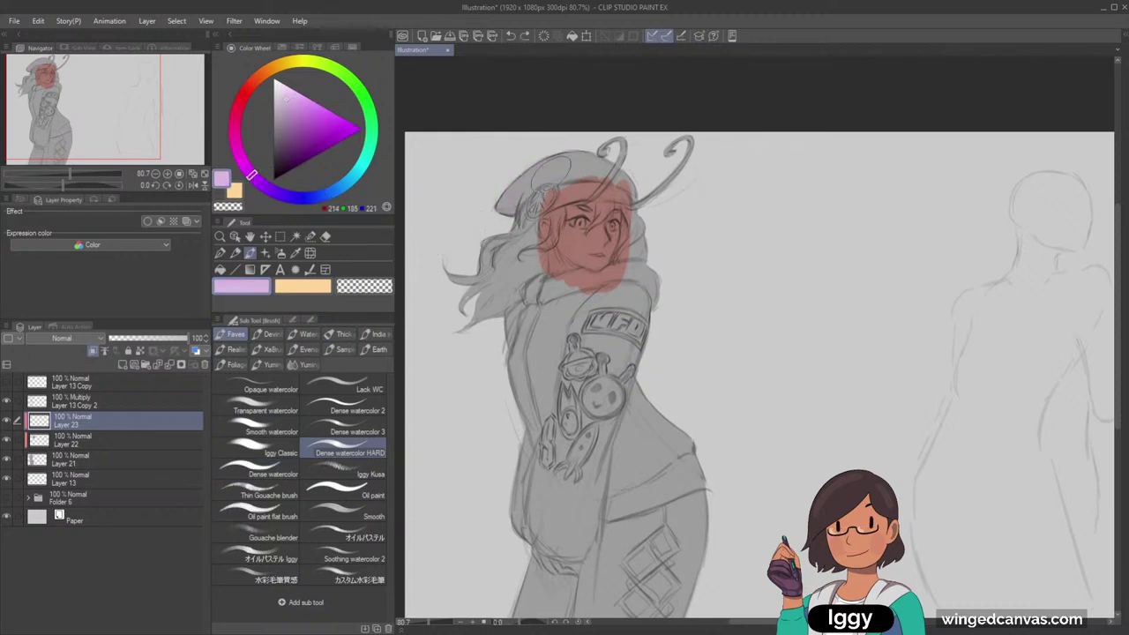
{"action": "left_click_drag", "start_coordinate": [552, 174], "coordinate": [513, 194]}
{"action": "key", "text": "ctrl+z"}
Paint the hood, jacket, hips and legs in dark blue-grey (RGB 80, 84, 101) on Layer 23
{"action": "key", "text": "ctrl+minus"}
{"action": "left_click_drag", "start_coordinate": [116, 136], "coordinate": [121, 155]}
{"action": "scroll", "coordinate": [602, 371], "scroll_direction": "up", "scroll_amount": 3}
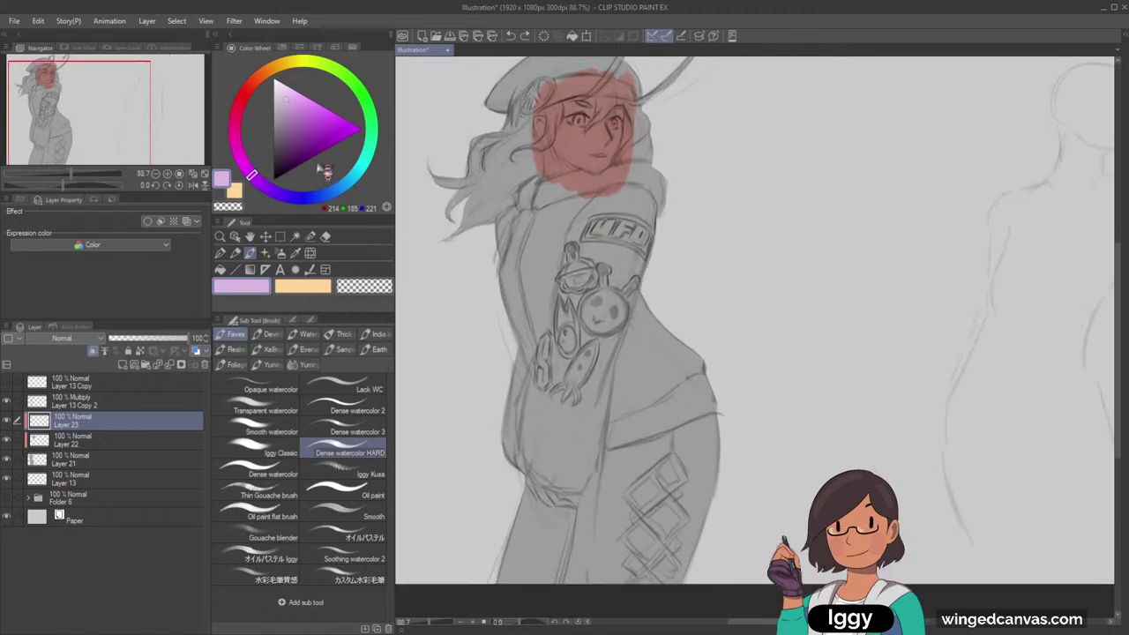
{"action": "left_click", "coordinate": [317, 197]}
{"action": "left_click_drag", "start_coordinate": [285, 106], "coordinate": [281, 143]}
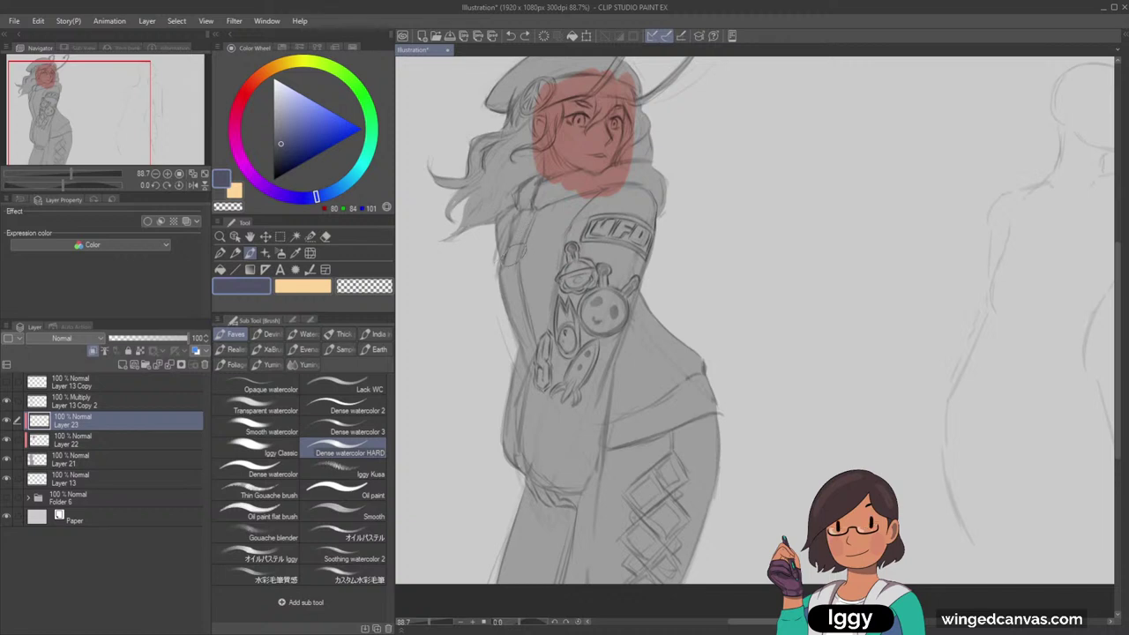
{"action": "mouse_move", "coordinate": [536, 225]}
{"action": "left_mouse_down"}
{"action": "mouse_move", "coordinate": [508, 251]}
{"action": "mouse_move", "coordinate": [526, 187]}
{"action": "mouse_move", "coordinate": [585, 180]}
{"action": "mouse_move", "coordinate": [526, 205]}
{"action": "mouse_move", "coordinate": [627, 185]}
{"action": "left_mouse_up"}
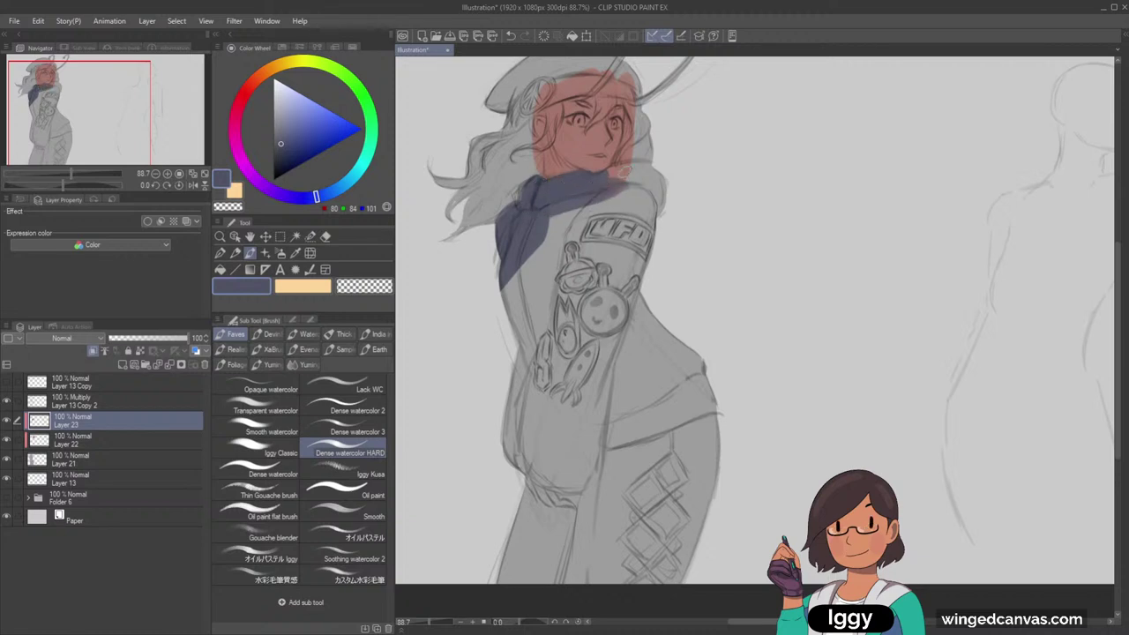
{"action": "mouse_move", "coordinate": [624, 171]}
{"action": "left_mouse_down"}
{"action": "mouse_move", "coordinate": [614, 176]}
{"action": "mouse_move", "coordinate": [685, 185]}
{"action": "left_mouse_up"}
{"action": "mouse_move", "coordinate": [548, 210]}
{"action": "left_mouse_down"}
{"action": "mouse_move", "coordinate": [662, 231]}
{"action": "mouse_move", "coordinate": [701, 210]}
{"action": "mouse_move", "coordinate": [470, 319]}
{"action": "left_mouse_up"}
{"action": "mouse_move", "coordinate": [687, 236]}
{"action": "left_mouse_down"}
{"action": "mouse_move", "coordinate": [555, 299]}
{"action": "mouse_move", "coordinate": [475, 377]}
{"action": "left_mouse_up"}
{"action": "mouse_move", "coordinate": [675, 296]}
{"action": "left_mouse_down"}
{"action": "mouse_move", "coordinate": [539, 371]}
{"action": "mouse_move", "coordinate": [494, 448]}
{"action": "left_mouse_up"}
{"action": "scroll", "coordinate": [749, 267], "scroll_direction": "down", "scroll_amount": 3}
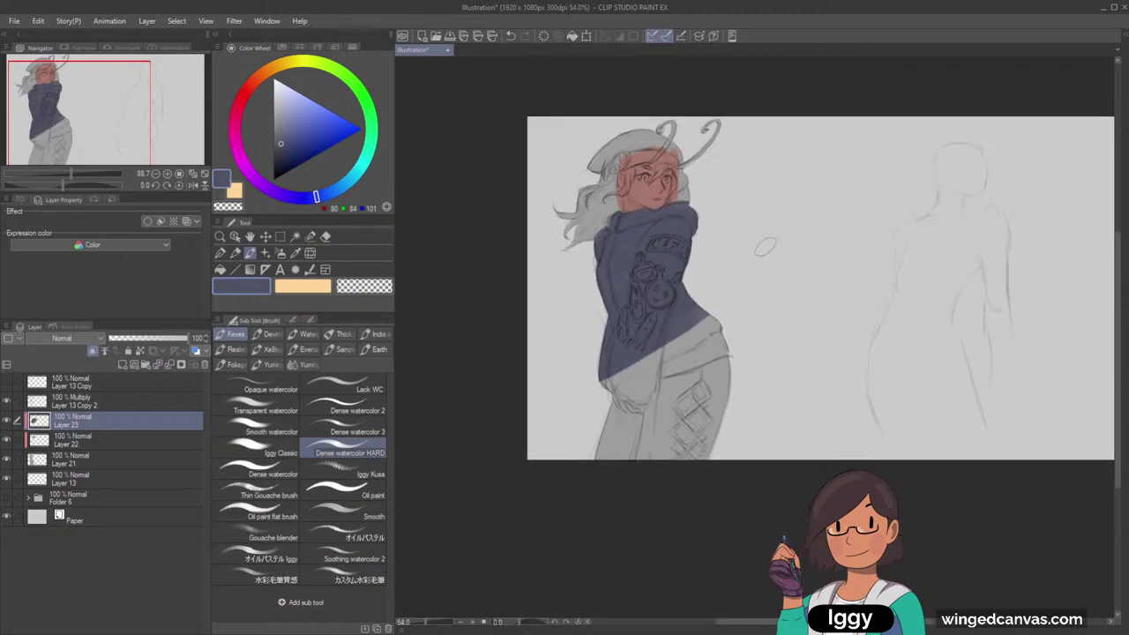
{"action": "left_click_drag", "start_coordinate": [715, 326], "coordinate": [600, 504]}
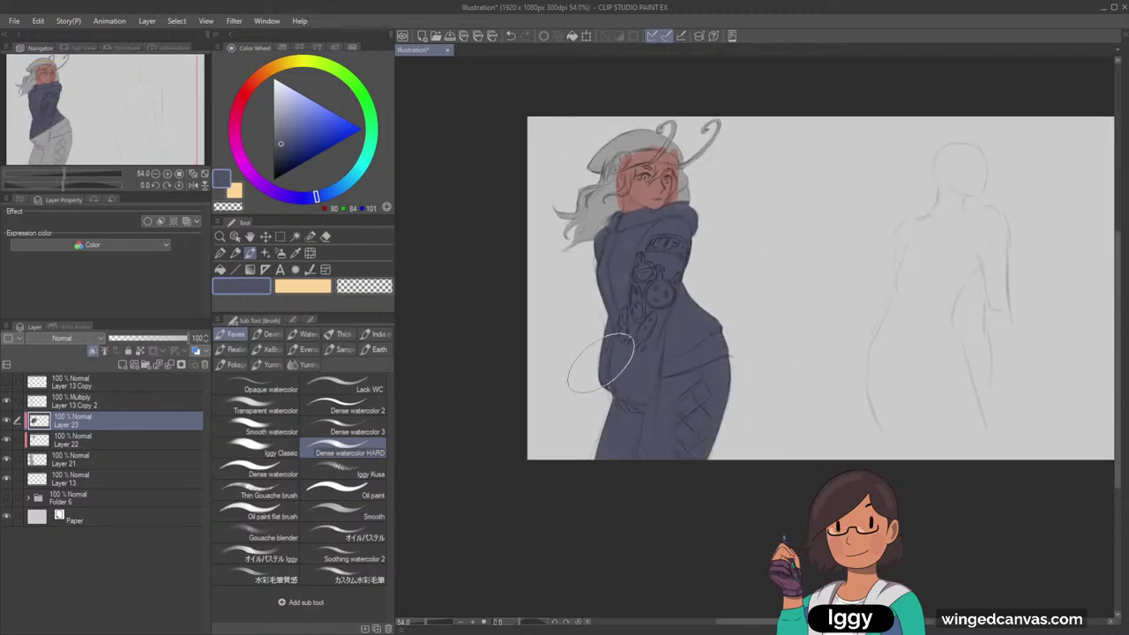
Paint the girl's hat in the same dark blue-grey, including the round pin area
{"action": "scroll", "coordinate": [668, 327], "scroll_direction": "up", "scroll_amount": 3}
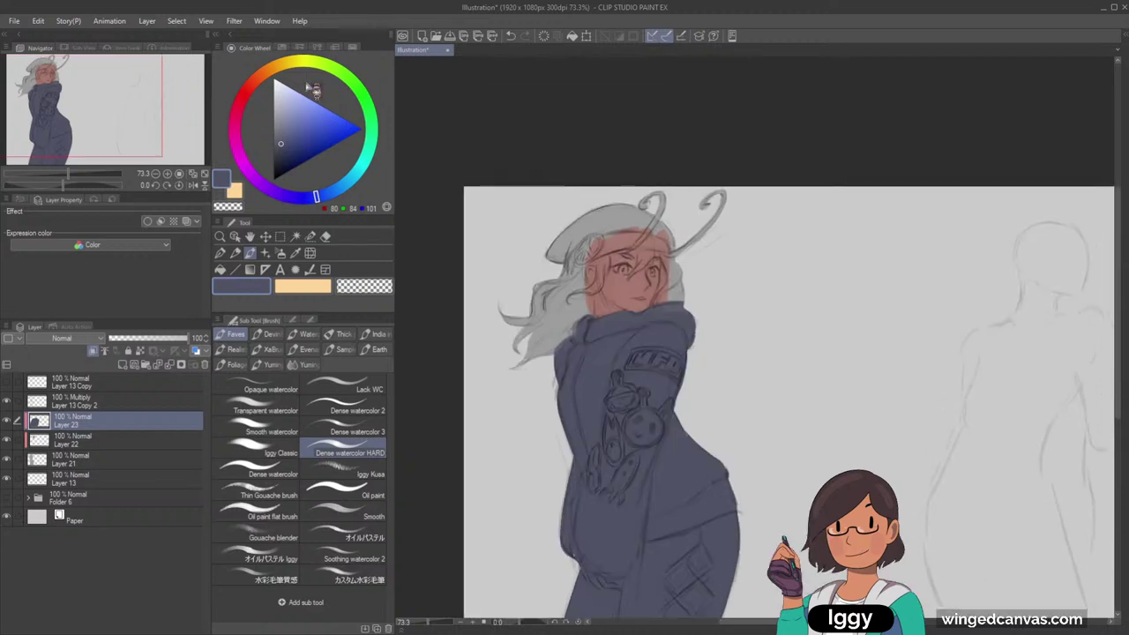
{"action": "scroll", "coordinate": [573, 225], "scroll_direction": "up", "scroll_amount": 3}
{"action": "mouse_move", "coordinate": [547, 255]}
{"action": "left_mouse_down"}
{"action": "mouse_move", "coordinate": [600, 208]}
{"action": "mouse_move", "coordinate": [708, 205]}
{"action": "left_mouse_up"}
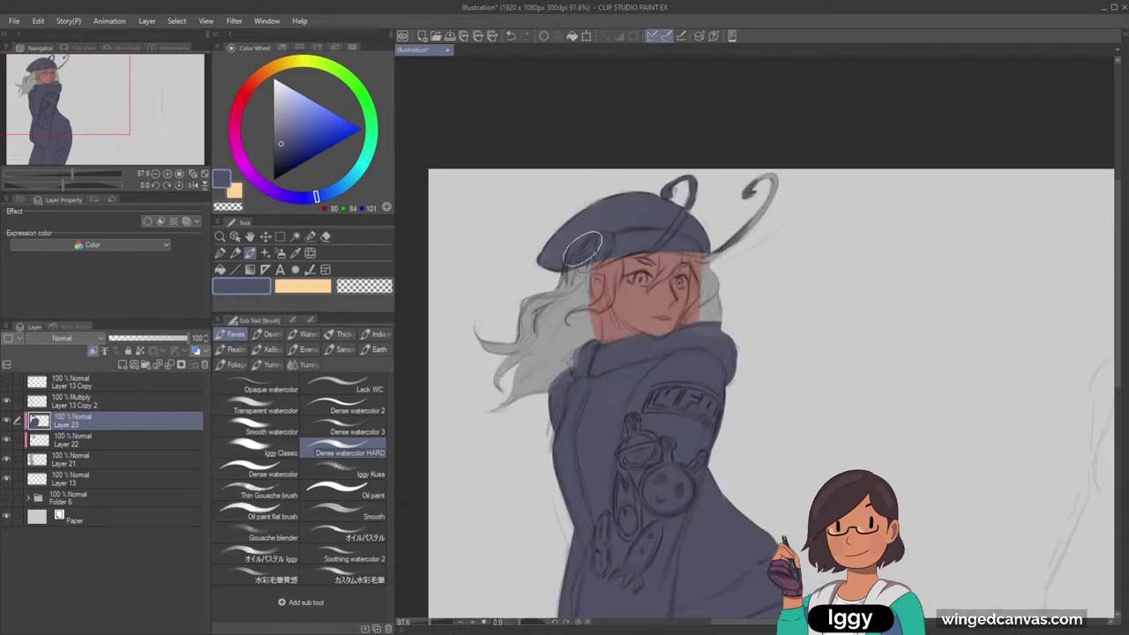
{"action": "mouse_move", "coordinate": [583, 249]}
{"action": "left_mouse_down"}
{"action": "mouse_move", "coordinate": [548, 274]}
{"action": "mouse_move", "coordinate": [626, 239]}
{"action": "mouse_move", "coordinate": [602, 263]}
{"action": "mouse_move", "coordinate": [569, 270]}
{"action": "mouse_move", "coordinate": [625, 240]}
{"action": "left_mouse_up"}
{"action": "key", "text": "ctrl+z"}
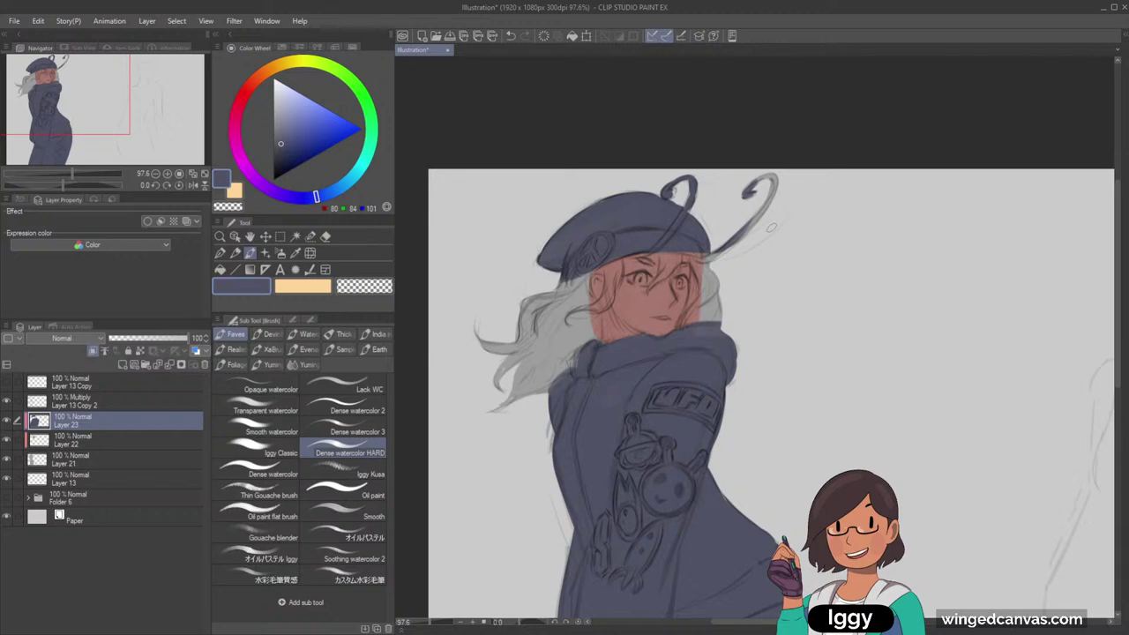
Hide the silhouette, face and clothing colour layers, and show them again one at a time to review how the flats are layered
{"action": "scroll", "coordinate": [690, 331], "scroll_direction": "down", "scroll_amount": 1}
{"action": "left_click_drag", "start_coordinate": [6, 420], "coordinate": [5, 463]}
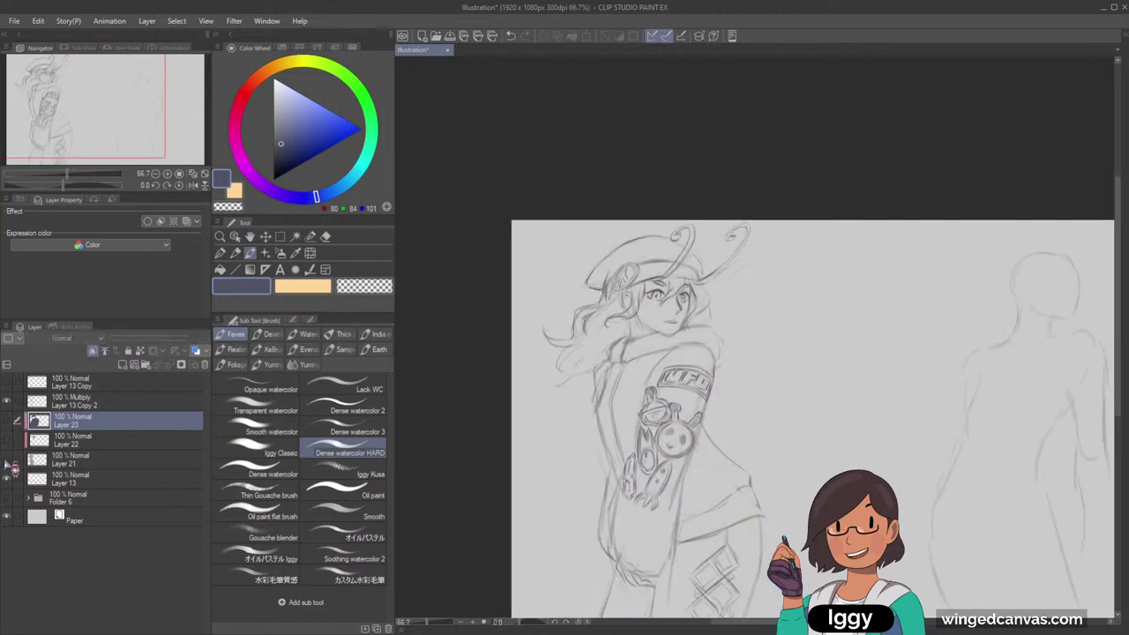
{"action": "left_click", "coordinate": [6, 459]}
{"action": "left_click", "coordinate": [6, 458]}
{"action": "left_click", "coordinate": [6, 459]}
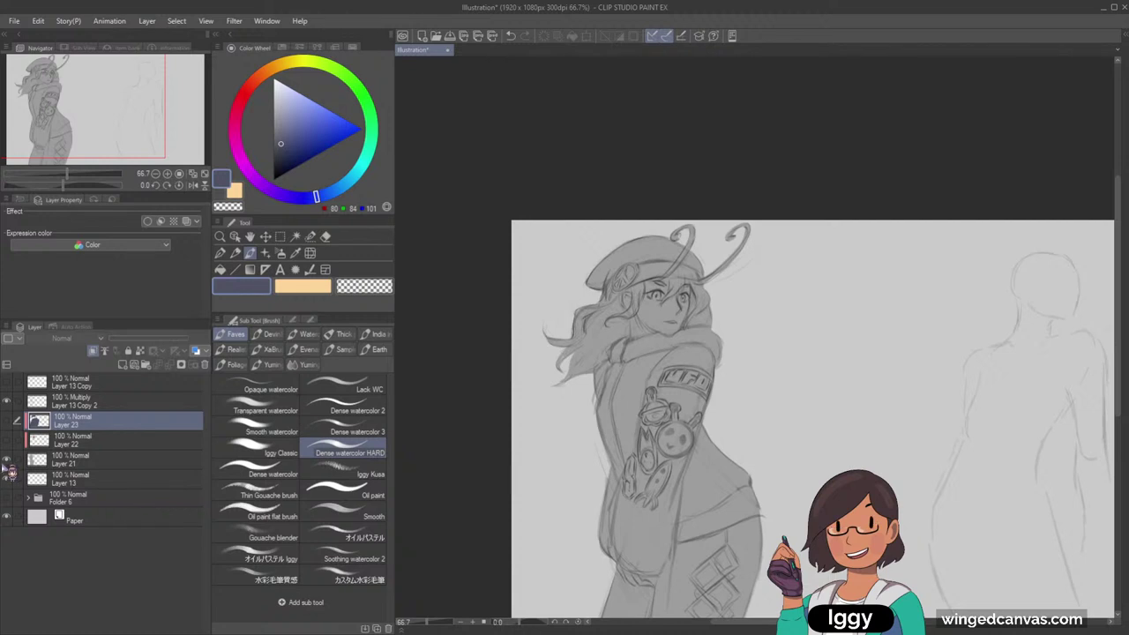
{"action": "left_click", "coordinate": [9, 466]}
{"action": "left_click", "coordinate": [8, 466]}
{"action": "left_click", "coordinate": [10, 441]}
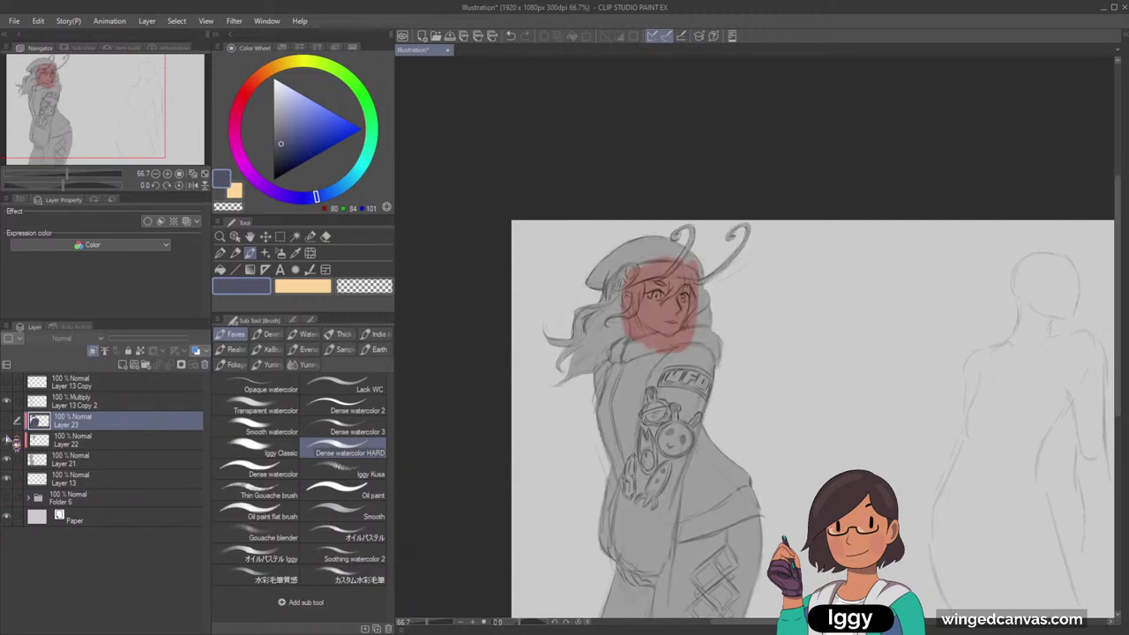
{"action": "left_click", "coordinate": [6, 420]}
{"action": "left_click_drag", "start_coordinate": [91, 116], "coordinate": [112, 129]}
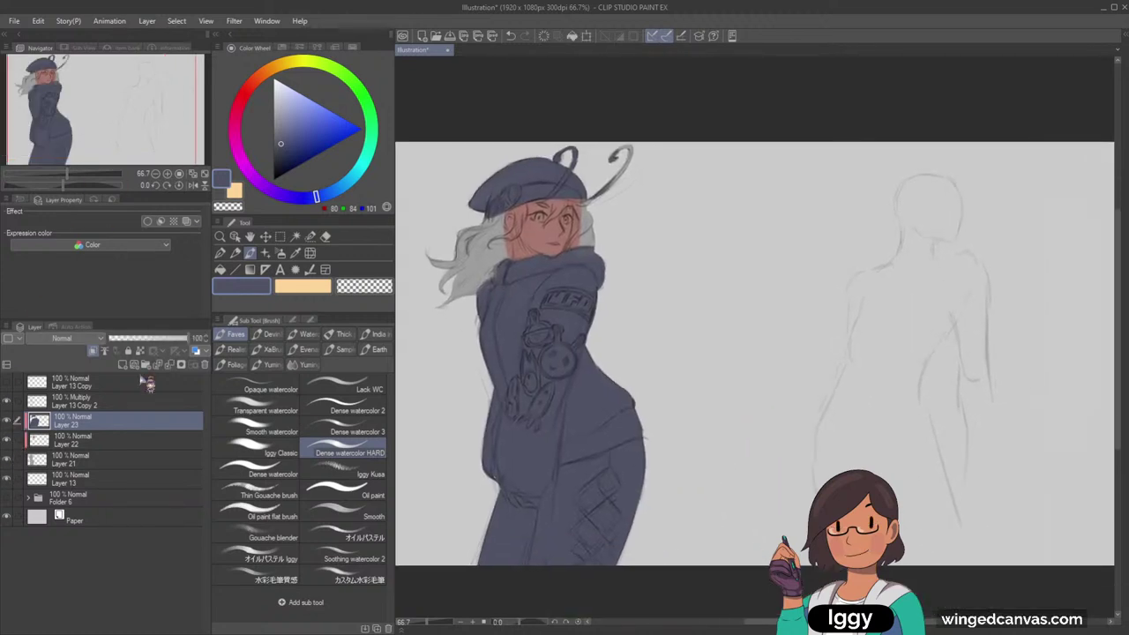
Add a layer clipped to the silhouette above Layer 23 and set the brush colour to pale lavender (RGB 192, 197, 217)
{"action": "scroll", "coordinate": [516, 275], "scroll_direction": "up", "scroll_amount": 2}
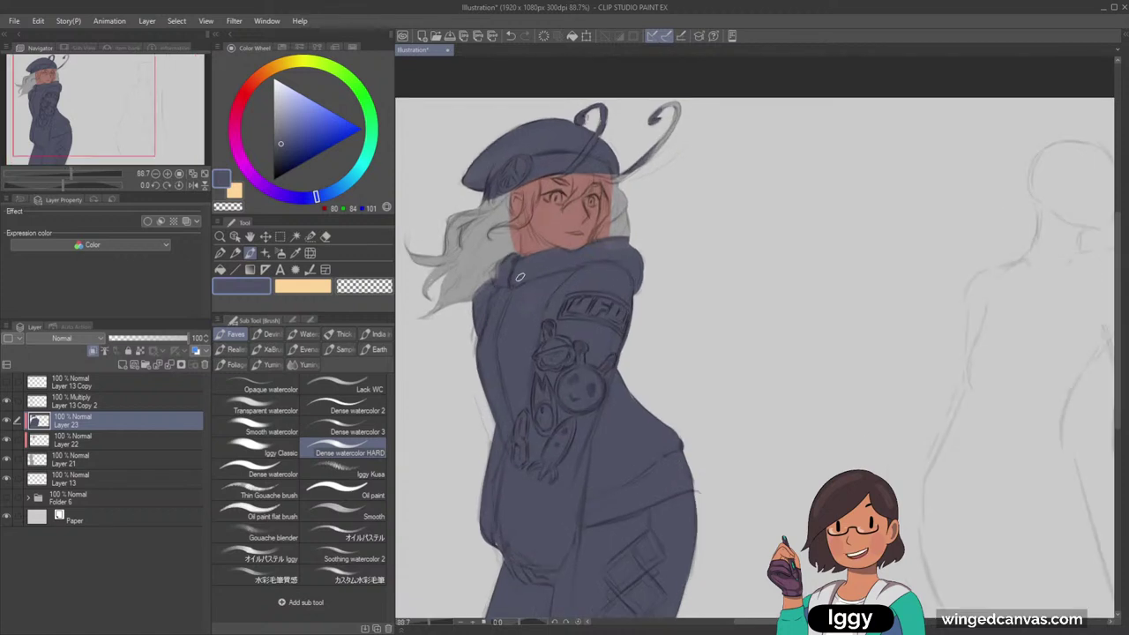
{"action": "left_click", "coordinate": [285, 91]}
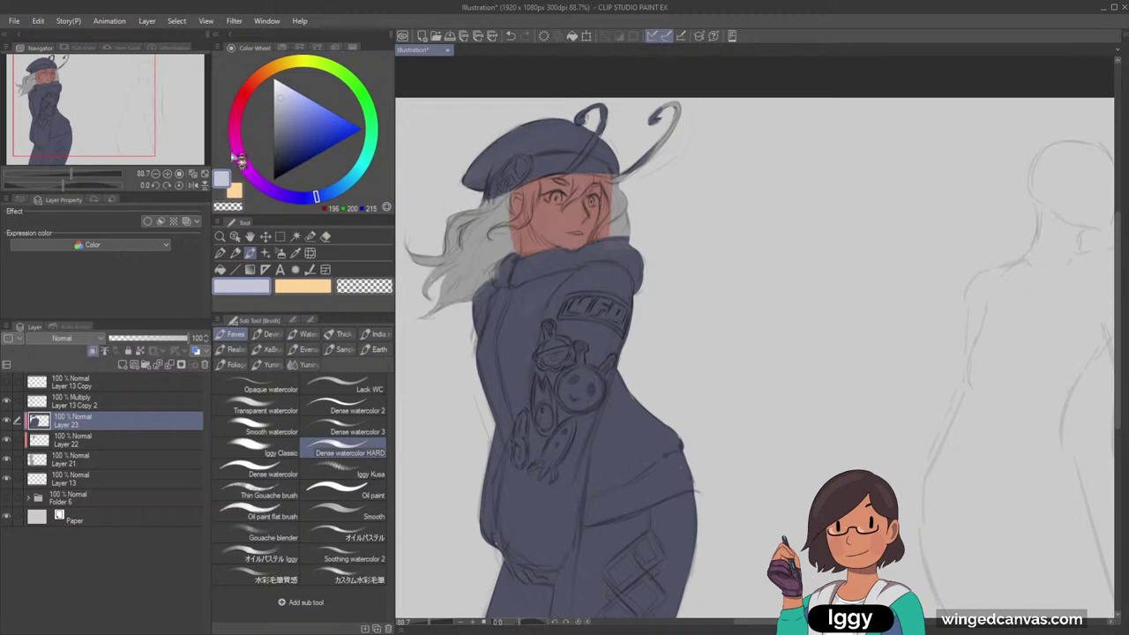
{"action": "left_click", "coordinate": [122, 366]}
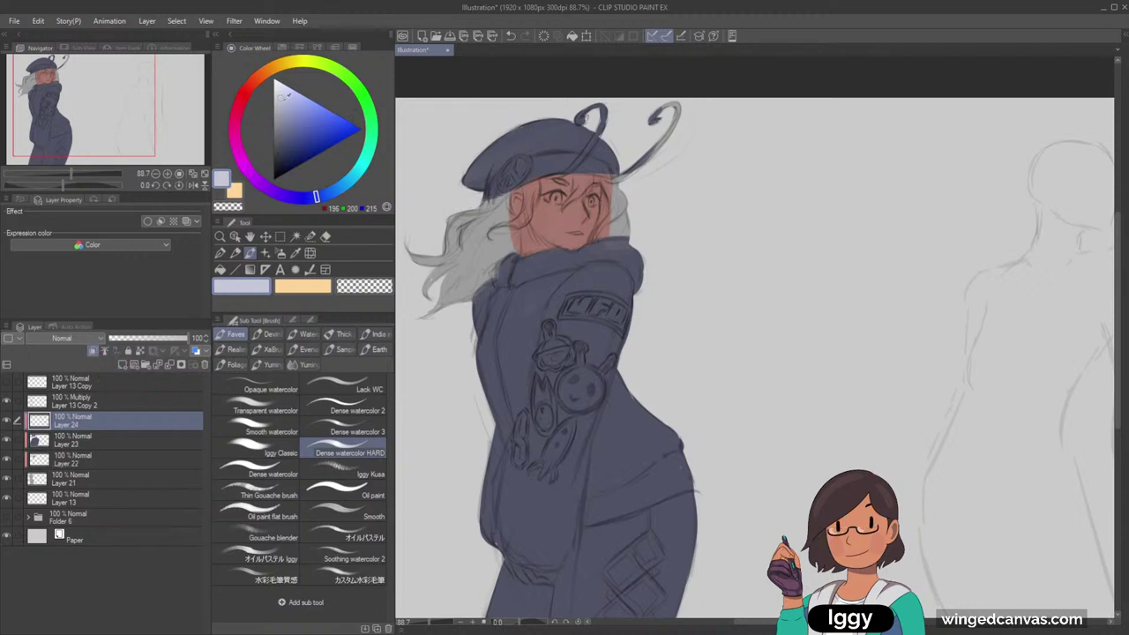
{"action": "left_click_drag", "start_coordinate": [287, 98], "coordinate": [283, 98]}
Paint the outer strands of the girl's windblown hair in pale lavender on Layer 24
{"action": "left_click_drag", "start_coordinate": [485, 215], "coordinate": [428, 258]}
{"action": "key", "text": "ctrl+z"}
{"action": "key", "text": "ctrl+z"}
{"action": "left_click_drag", "start_coordinate": [512, 197], "coordinate": [450, 230]}
{"action": "mouse_move", "coordinate": [495, 204]}
{"action": "left_mouse_down"}
{"action": "mouse_move", "coordinate": [412, 258]}
{"action": "mouse_move", "coordinate": [432, 290]}
{"action": "left_mouse_up"}
{"action": "key", "text": "ctrl+z"}
{"action": "key", "text": "ctrl+z"}
{"action": "key", "text": "ctrl+y"}
{"action": "key", "text": "ctrl+y"}
{"action": "left_click_drag", "start_coordinate": [487, 230], "coordinate": [416, 320]}
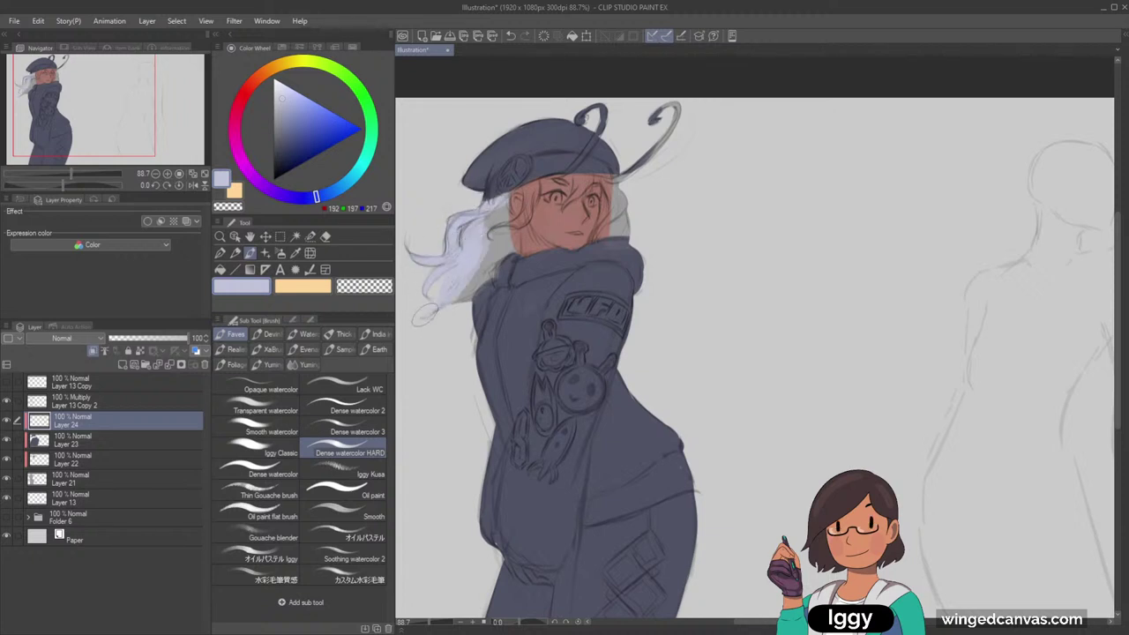
{"action": "left_click_drag", "start_coordinate": [459, 279], "coordinate": [422, 323]}
Fill the inner part of the windblown hair, from the shoulder up to the neck and ear, in the same lavender
{"action": "left_click_drag", "start_coordinate": [509, 240], "coordinate": [459, 295]}
{"action": "key", "text": "ctrl+z"}
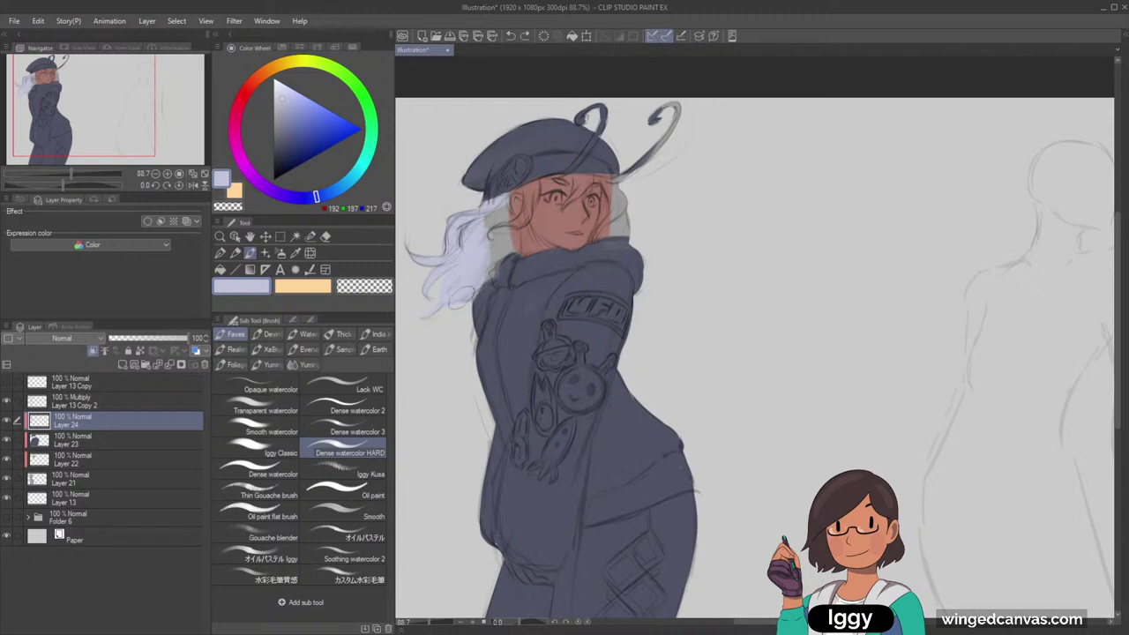
{"action": "left_click_drag", "start_coordinate": [492, 252], "coordinate": [447, 307]}
{"action": "mouse_move", "coordinate": [509, 225]}
{"action": "left_mouse_down"}
{"action": "mouse_move", "coordinate": [464, 291]}
{"action": "mouse_move", "coordinate": [487, 258]}
{"action": "left_mouse_up"}
{"action": "left_click_drag", "start_coordinate": [497, 246], "coordinate": [473, 272]}
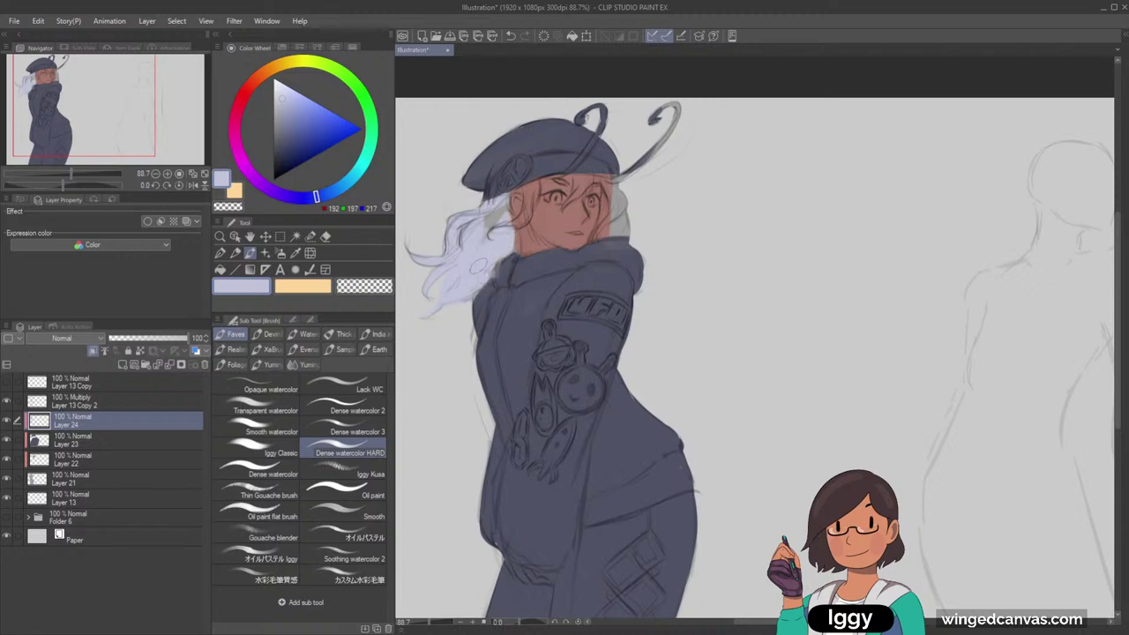
{"action": "left_click_drag", "start_coordinate": [519, 226], "coordinate": [505, 256]}
{"action": "mouse_move", "coordinate": [506, 212]}
{"action": "left_mouse_down"}
{"action": "mouse_move", "coordinate": [492, 231]}
{"action": "mouse_move", "coordinate": [483, 224]}
{"action": "mouse_move", "coordinate": [516, 228]}
{"action": "left_mouse_up"}
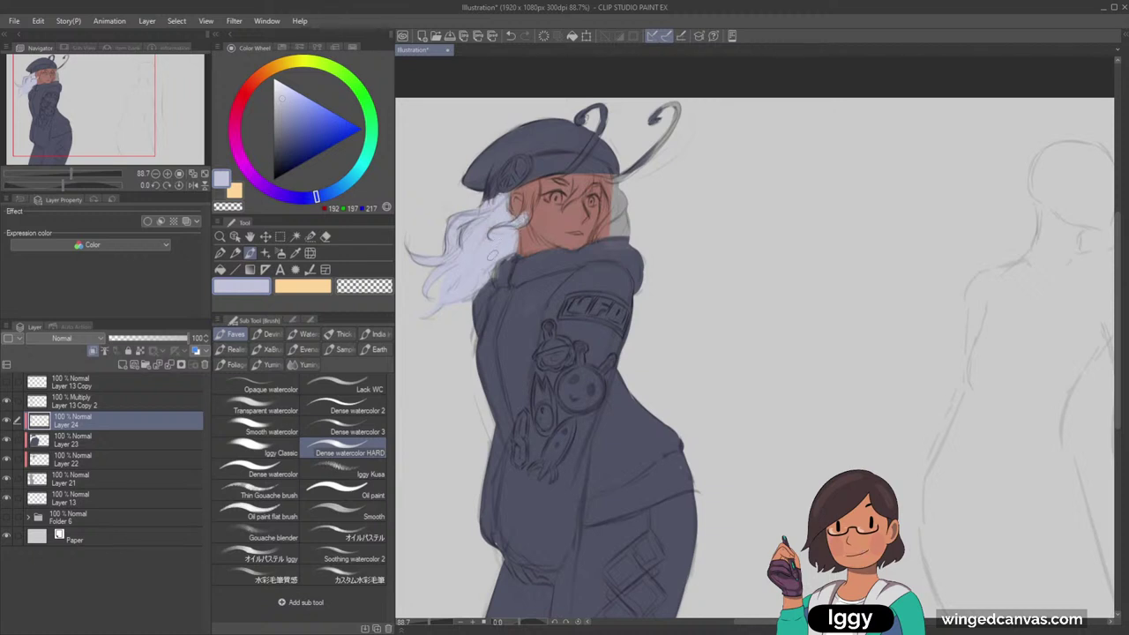
Paint the hair around the ear and the lock hanging beside the cheek in the same lavender
{"action": "left_click_drag", "start_coordinate": [514, 240], "coordinate": [529, 189]}
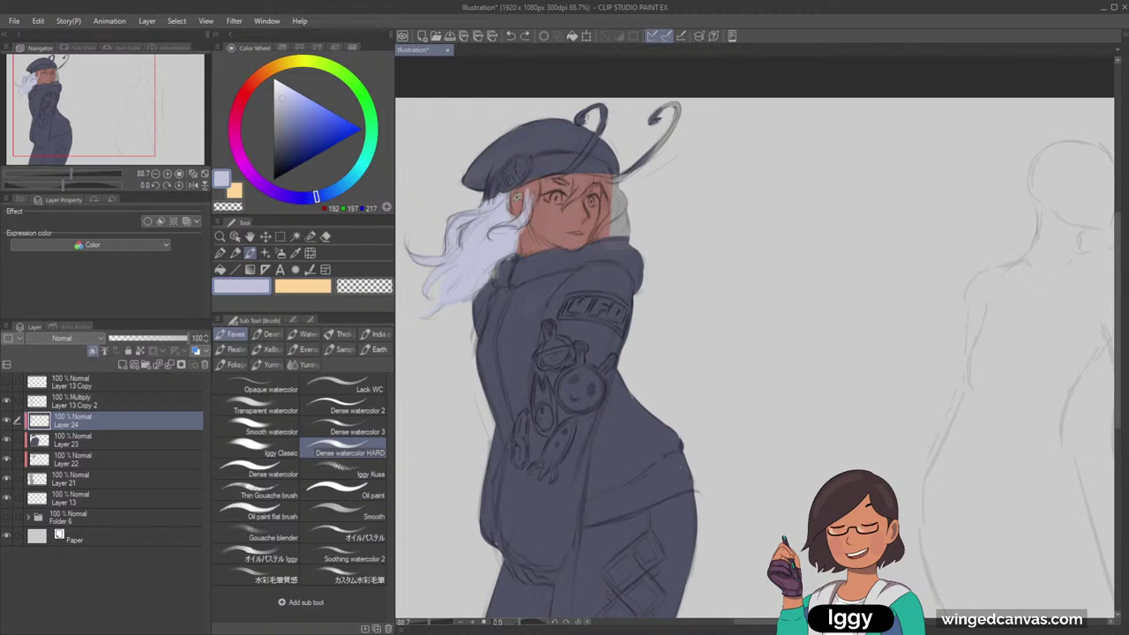
{"action": "mouse_move", "coordinate": [529, 191]}
{"action": "left_mouse_down"}
{"action": "mouse_move", "coordinate": [511, 195]}
{"action": "mouse_move", "coordinate": [531, 208]}
{"action": "left_mouse_up"}
{"action": "key", "text": "ctrl+z"}
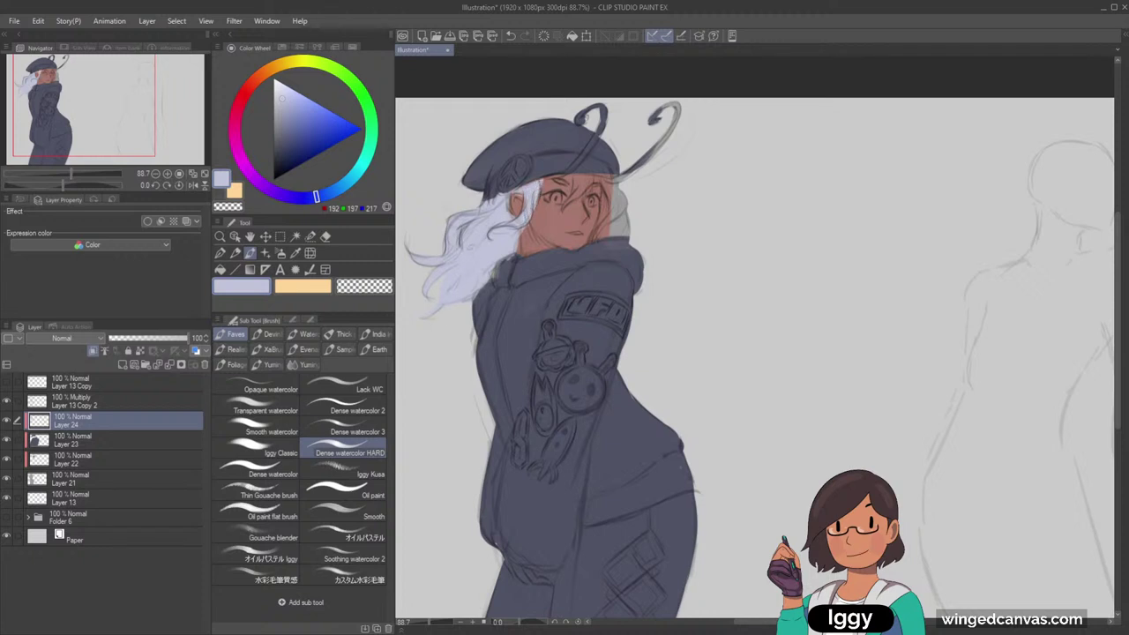
{"action": "mouse_move", "coordinate": [523, 226]}
{"action": "left_mouse_down"}
{"action": "mouse_move", "coordinate": [511, 256]}
{"action": "mouse_move", "coordinate": [514, 247]}
{"action": "left_mouse_up"}
{"action": "key", "text": "ctrl+z"}
Paint the fringe over the forehead and the hair on the far side of the face in the same lavender on Layer 24
{"action": "left_click", "coordinate": [122, 447]}
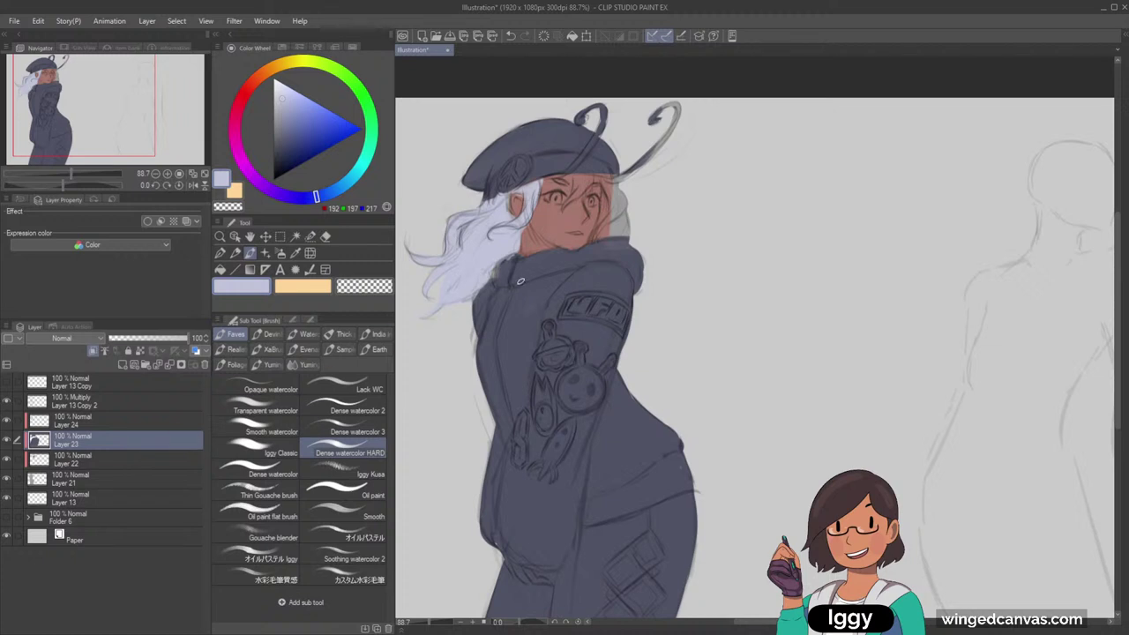
{"action": "left_click", "coordinate": [159, 422]}
{"action": "left_click", "coordinate": [365, 286]}
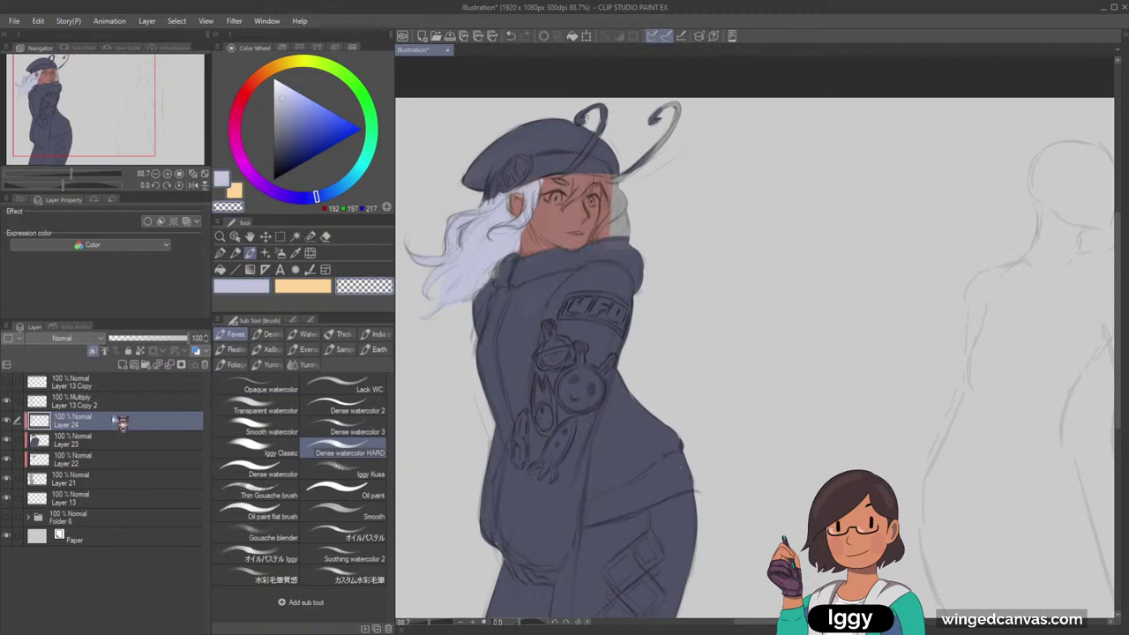
{"action": "key", "text": "c"}
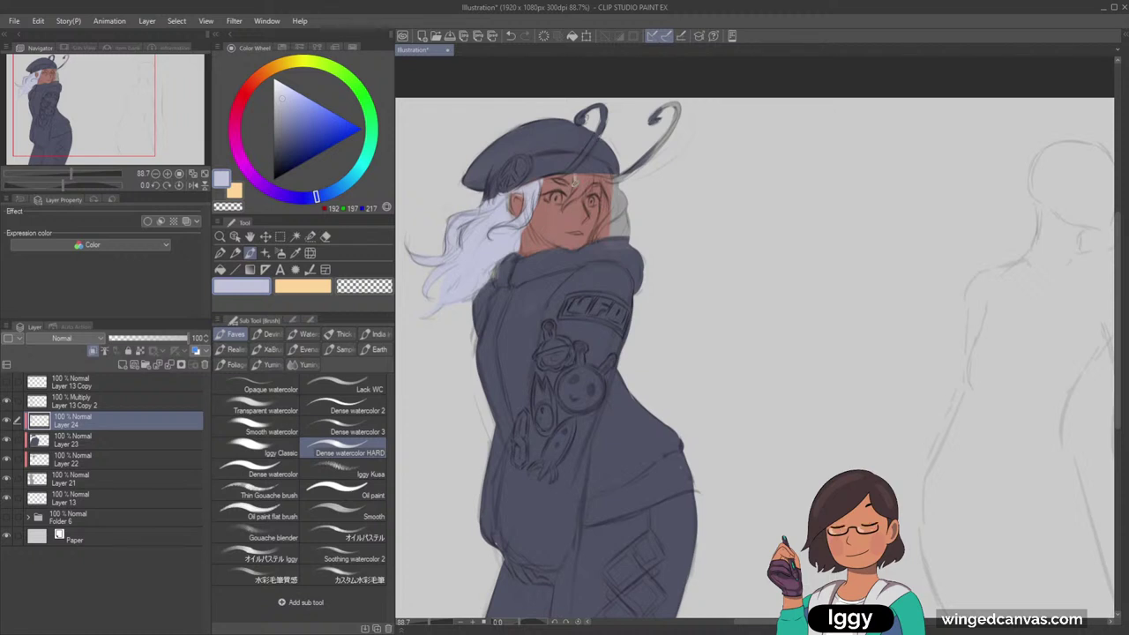
{"action": "left_click_drag", "start_coordinate": [559, 181], "coordinate": [562, 182]}
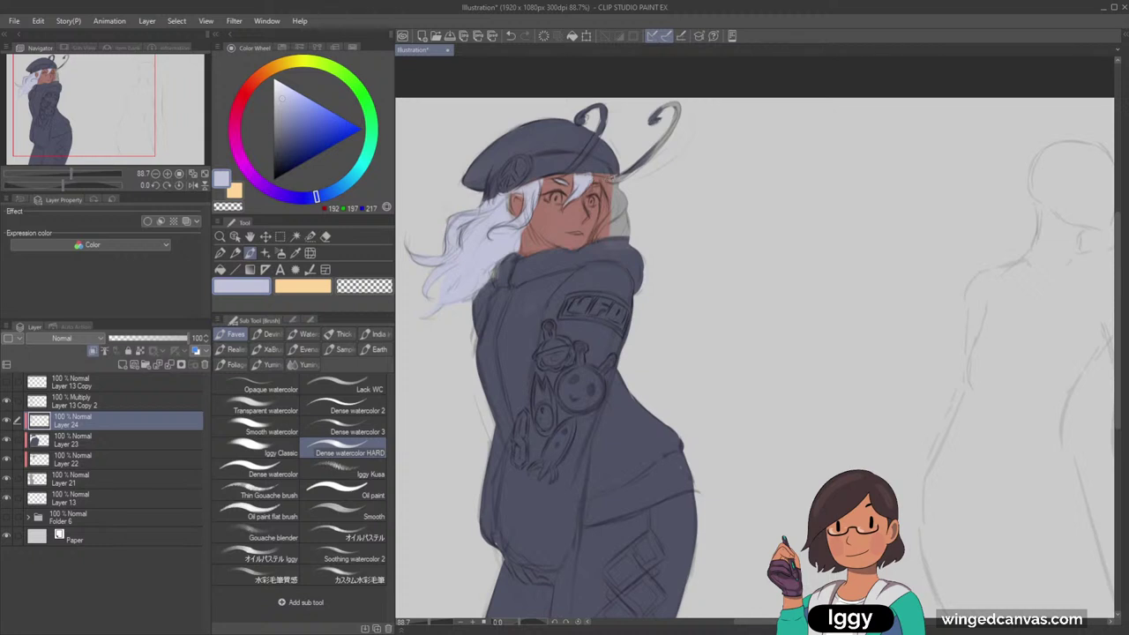
{"action": "mouse_move", "coordinate": [602, 176]}
{"action": "left_mouse_down"}
{"action": "mouse_move", "coordinate": [625, 206]}
{"action": "mouse_move", "coordinate": [602, 234]}
{"action": "mouse_move", "coordinate": [625, 226]}
{"action": "mouse_move", "coordinate": [628, 239]}
{"action": "mouse_move", "coordinate": [624, 216]}
{"action": "left_mouse_up"}
{"action": "key", "text": "ctrl+z"}
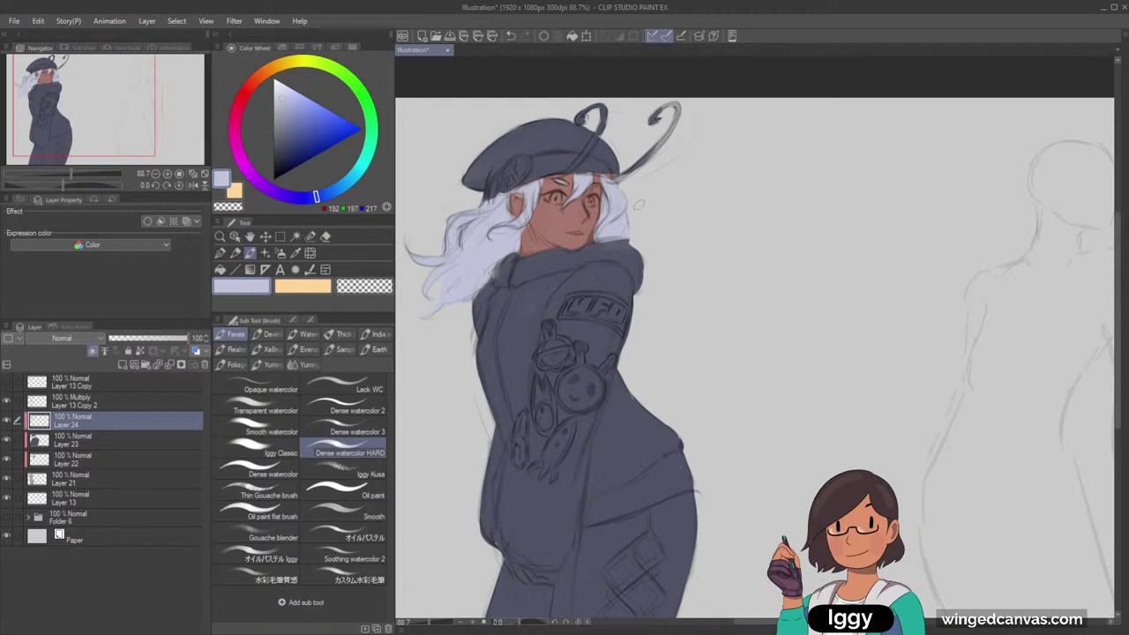
Paint the hat band and the rim of the hood bright green (RGB 121, 231, 137) on Layer 23
{"action": "key", "text": "ctrl+minus"}
{"action": "scroll", "coordinate": [757, 267], "scroll_direction": "up", "scroll_amount": 2}
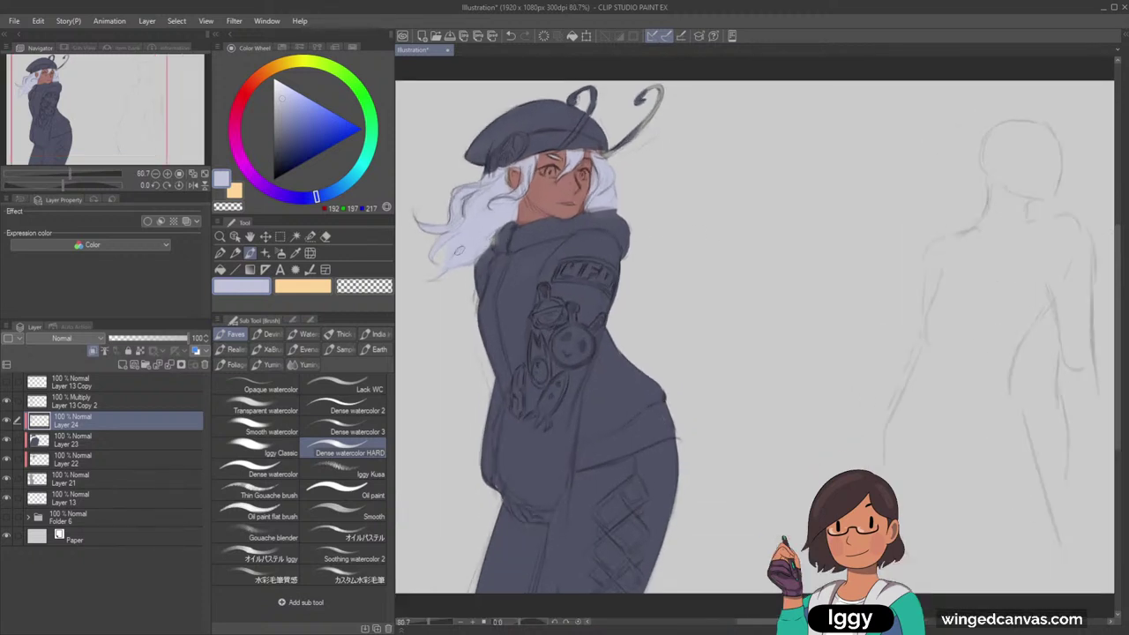
{"action": "scroll", "coordinate": [459, 354], "scroll_direction": "down", "scroll_amount": 2}
{"action": "left_click", "coordinate": [123, 441]}
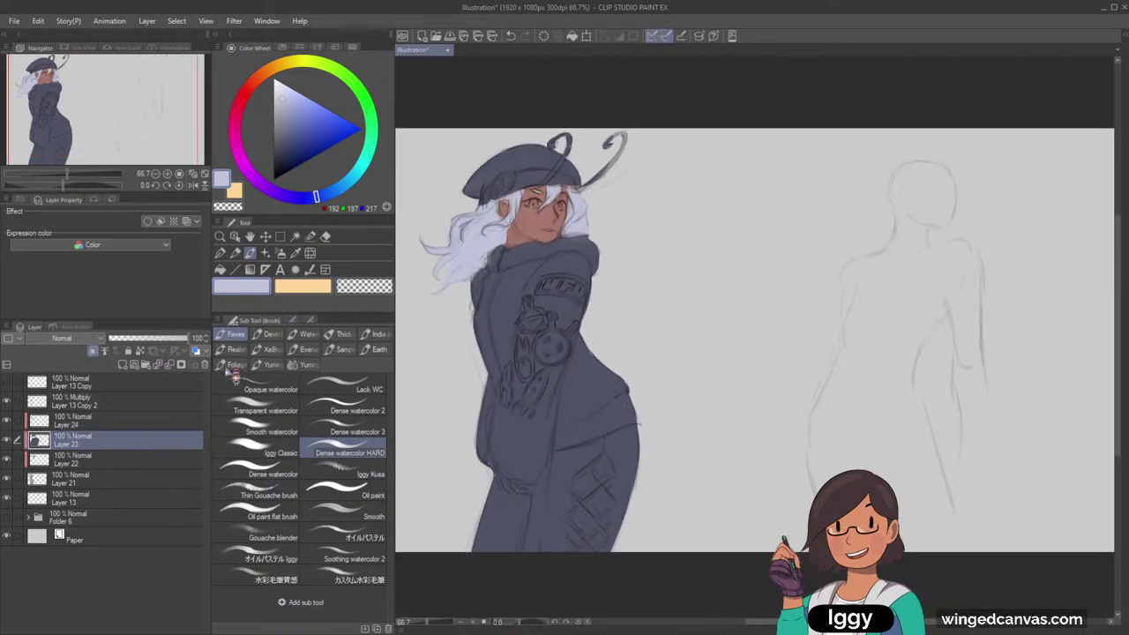
{"action": "left_click_drag", "start_coordinate": [374, 141], "coordinate": [368, 106]}
{"action": "left_click", "coordinate": [313, 105]}
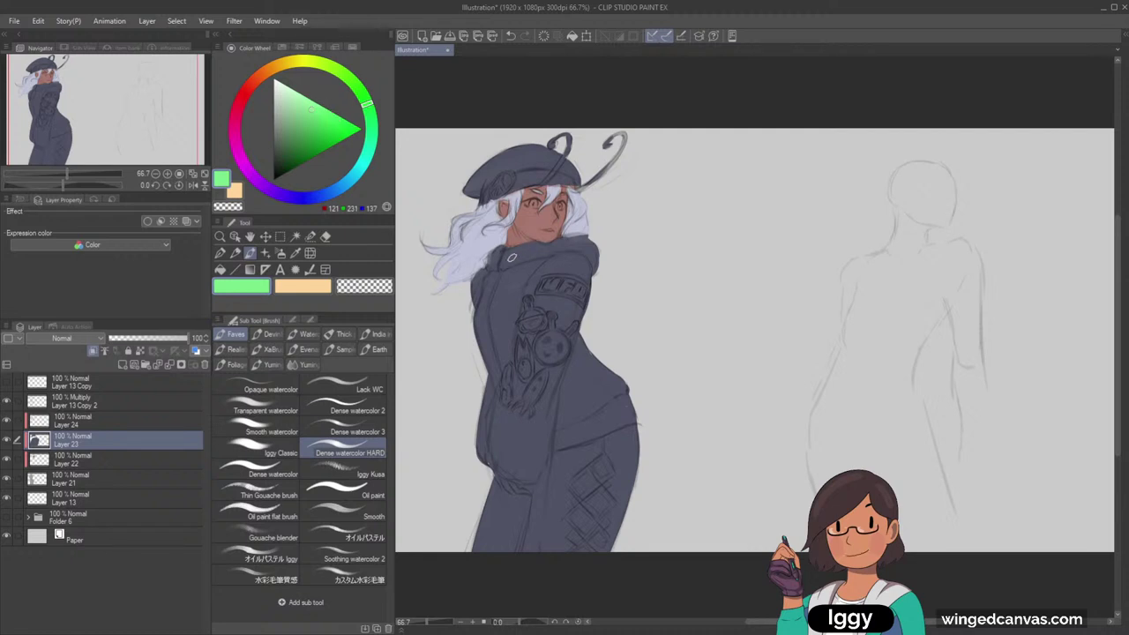
{"action": "scroll", "coordinate": [533, 258], "scroll_direction": "up", "scroll_amount": 1}
{"action": "mouse_move", "coordinate": [491, 179]}
{"action": "left_mouse_down"}
{"action": "mouse_move", "coordinate": [540, 164]}
{"action": "mouse_move", "coordinate": [586, 175]}
{"action": "left_mouse_up"}
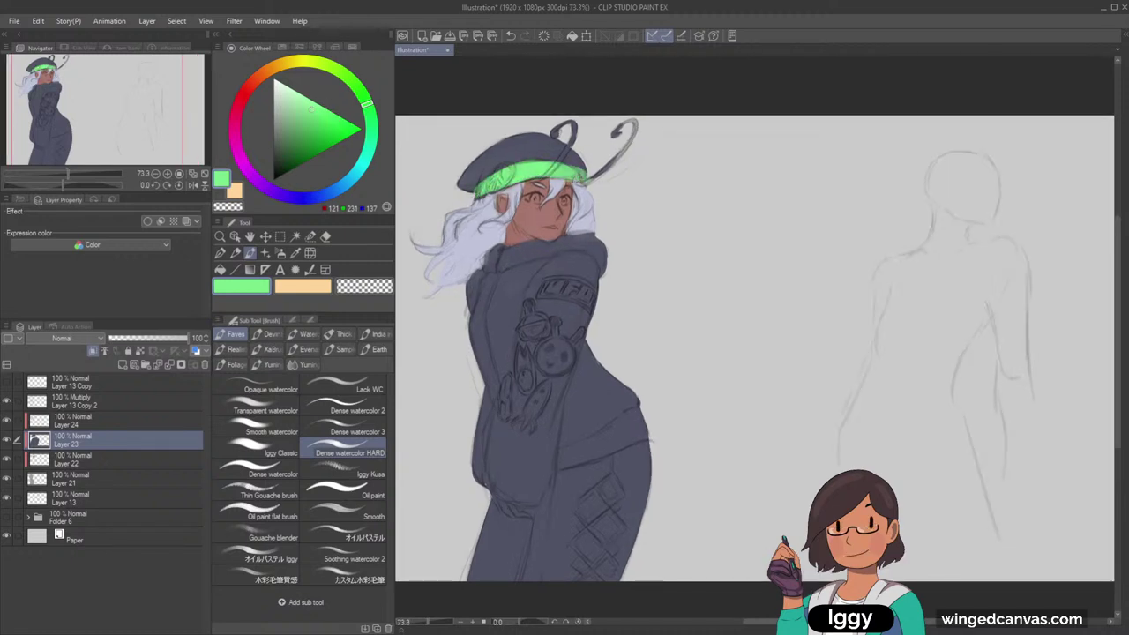
{"action": "key", "text": "ctrl+z"}
{"action": "mouse_move", "coordinate": [507, 259]}
{"action": "left_mouse_down"}
{"action": "mouse_move", "coordinate": [564, 249]}
{"action": "mouse_move", "coordinate": [536, 242]}
{"action": "mouse_move", "coordinate": [538, 262]}
{"action": "mouse_move", "coordinate": [604, 240]}
{"action": "mouse_move", "coordinate": [616, 267]}
{"action": "mouse_move", "coordinate": [607, 263]}
{"action": "left_mouse_up"}
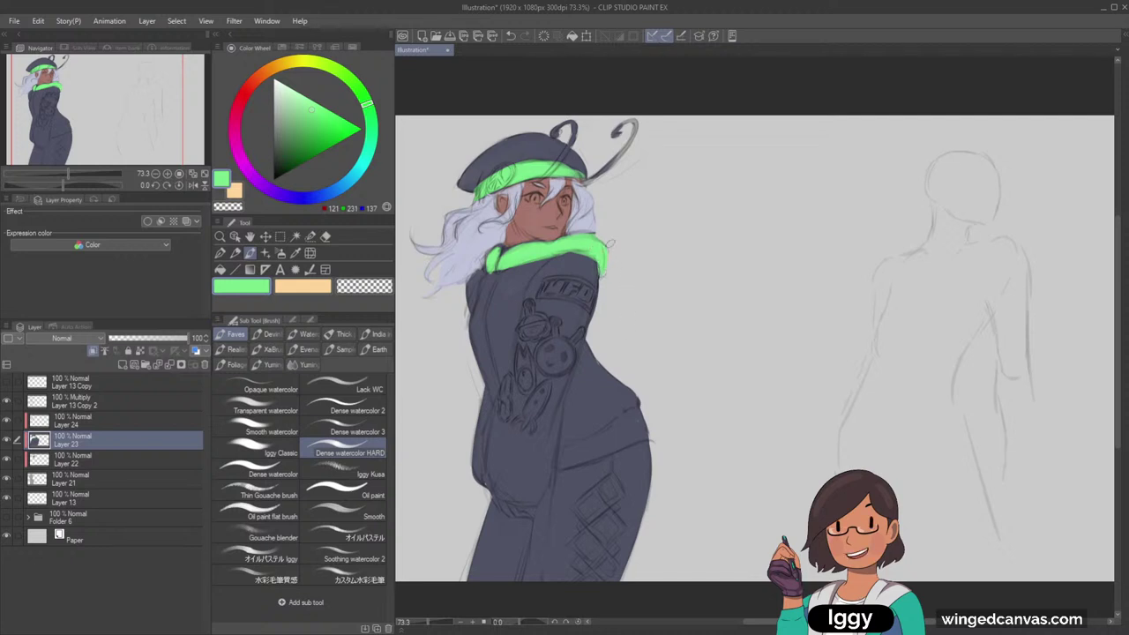
Paint the jacket's hem band across the hip and its short front edge in the same bright green
{"action": "left_click_drag", "start_coordinate": [134, 132], "coordinate": [129, 157]}
{"action": "mouse_move", "coordinate": [577, 355]}
{"action": "left_mouse_down"}
{"action": "mouse_move", "coordinate": [672, 317]}
{"action": "mouse_move", "coordinate": [657, 311]}
{"action": "left_mouse_up"}
{"action": "key", "text": "ctrl+z"}
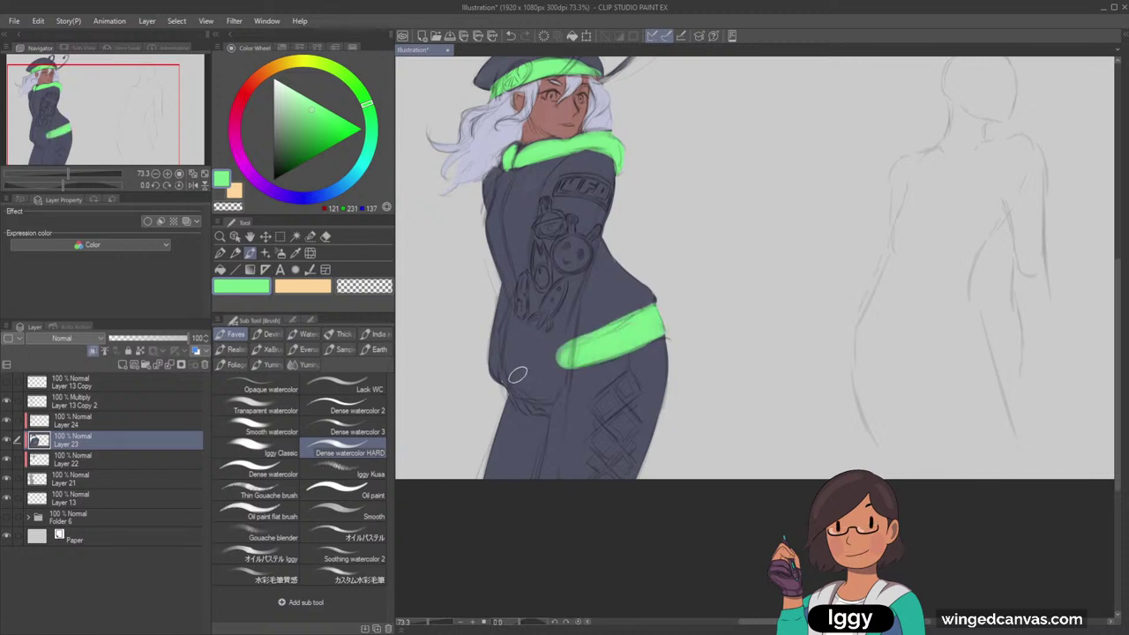
{"action": "key", "text": "ctrl+z"}
{"action": "left_click_drag", "start_coordinate": [507, 380], "coordinate": [524, 399]}
Paint a narrow bright green stripe down the jacket's front opening, from the hood to the forearm
{"action": "left_click_drag", "start_coordinate": [516, 167], "coordinate": [502, 216]}
{"action": "left_click_drag", "start_coordinate": [510, 212], "coordinate": [511, 283]}
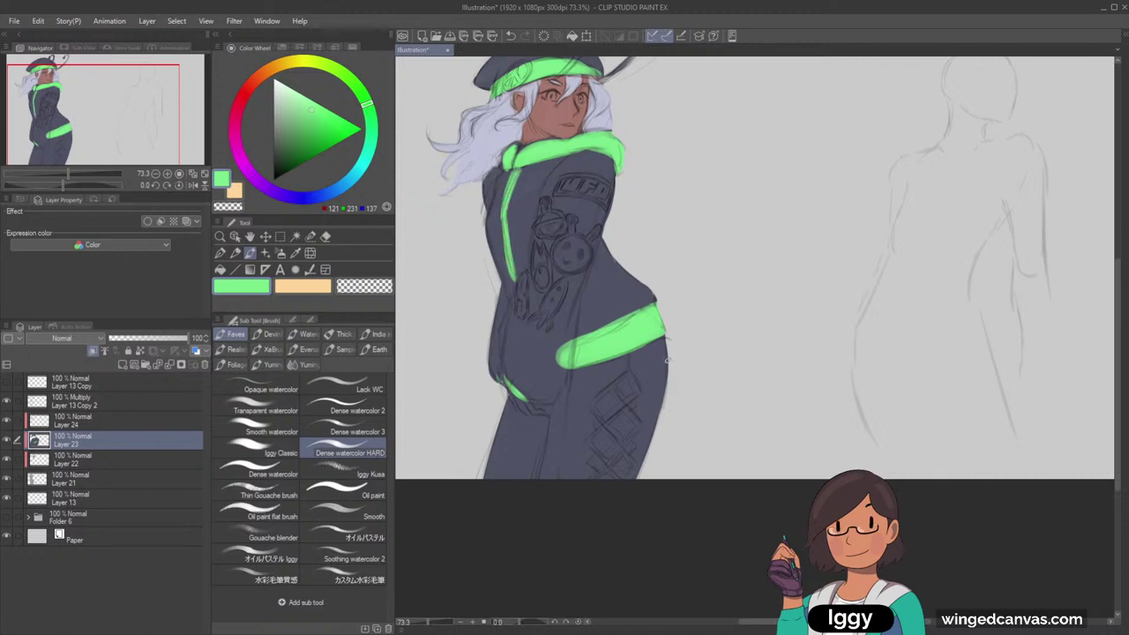
{"action": "left_click_drag", "start_coordinate": [97, 129], "coordinate": [97, 121]}
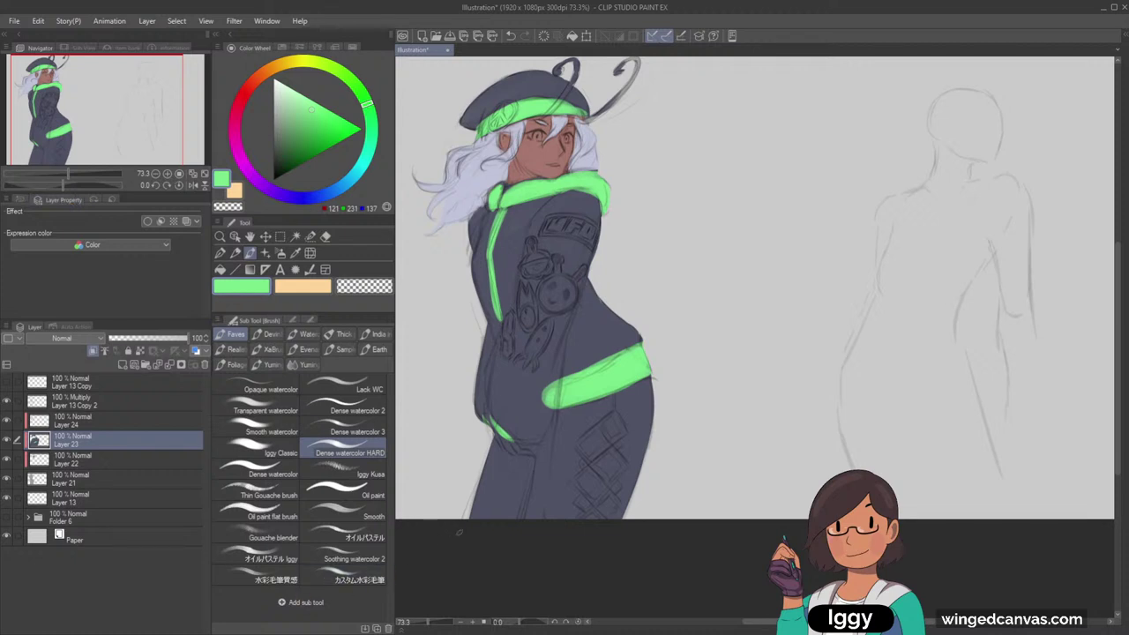
{"action": "scroll", "coordinate": [565, 367], "scroll_direction": "down", "scroll_amount": 5}
{"action": "scroll", "coordinate": [567, 368], "scroll_direction": "up", "scroll_amount": 3}
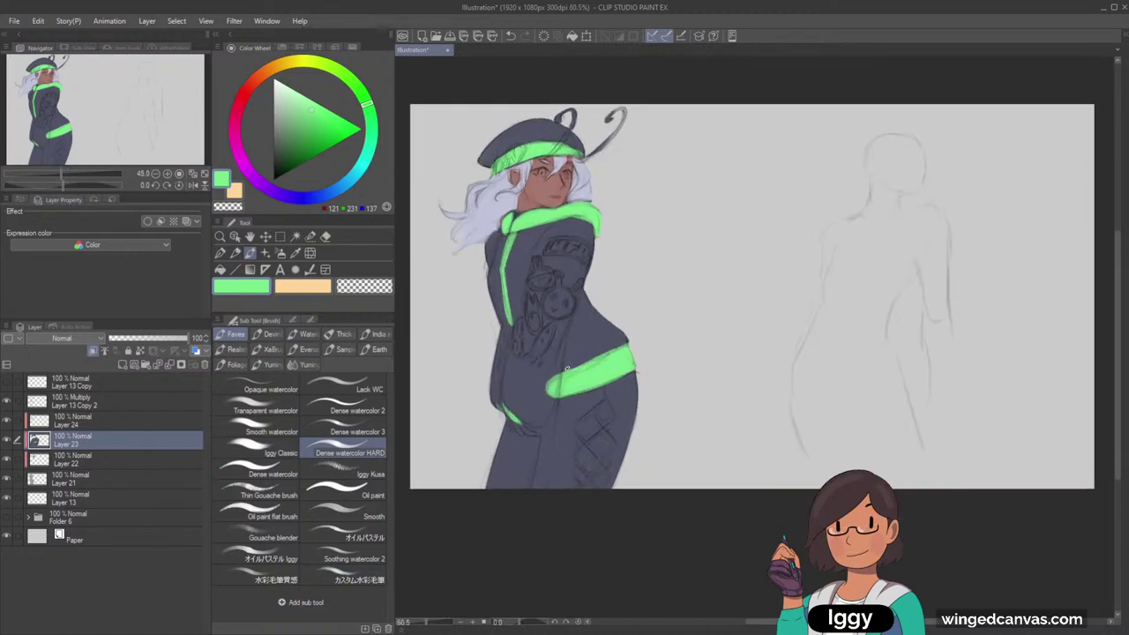
Paint the whites of both eyes pale pinkish grey (RGB 228, 208, 207) with a smaller brush
{"action": "scroll", "coordinate": [570, 309], "scroll_direction": "up", "scroll_amount": 3}
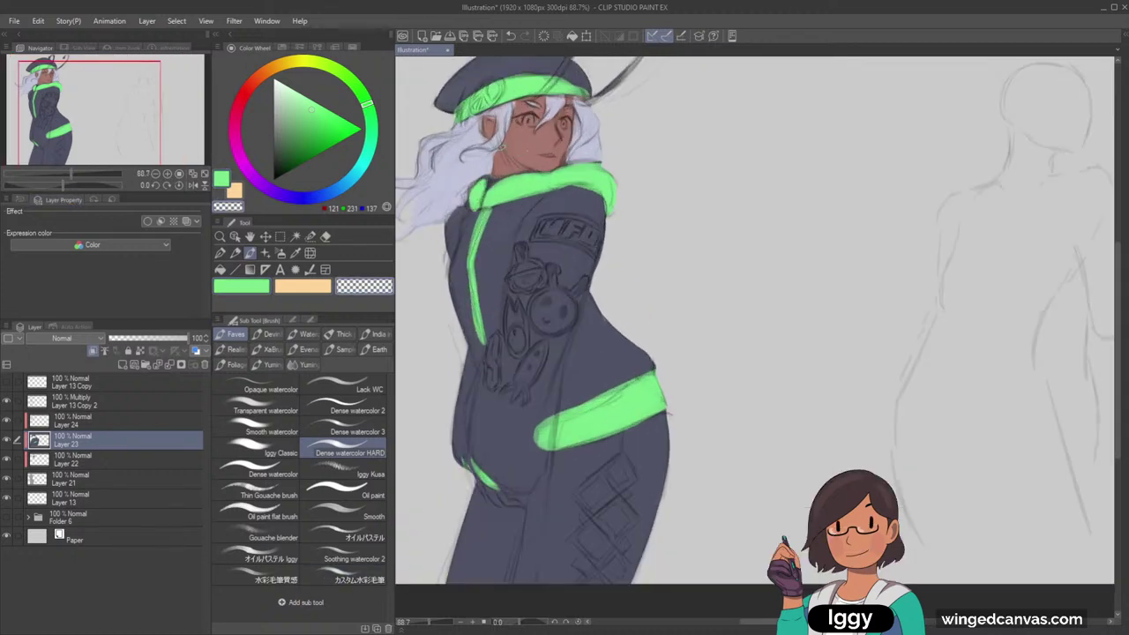
{"action": "left_click", "coordinate": [250, 96]}
{"action": "left_click", "coordinate": [294, 88]}
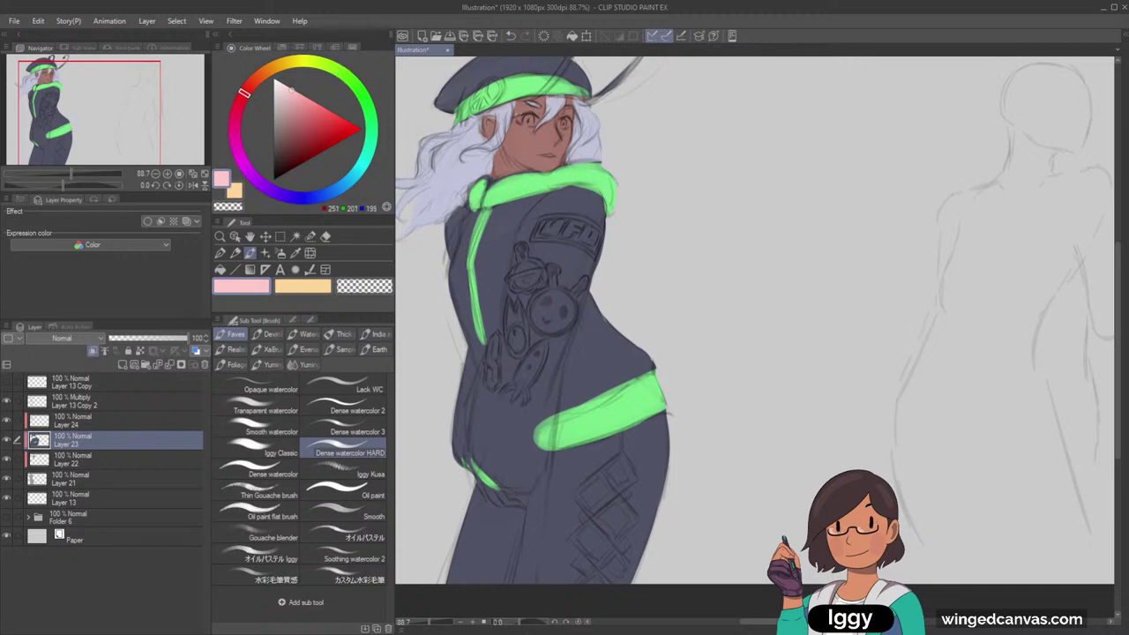
{"action": "mouse_move", "coordinate": [533, 119]}
{"action": "left_mouse_down"}
{"action": "mouse_move", "coordinate": [524, 118]}
{"action": "mouse_move", "coordinate": [569, 127]}
{"action": "left_mouse_up"}
{"action": "key", "text": "ctrl+z"}
{"action": "left_click", "coordinate": [282, 93]}
{"action": "key", "text": "["}
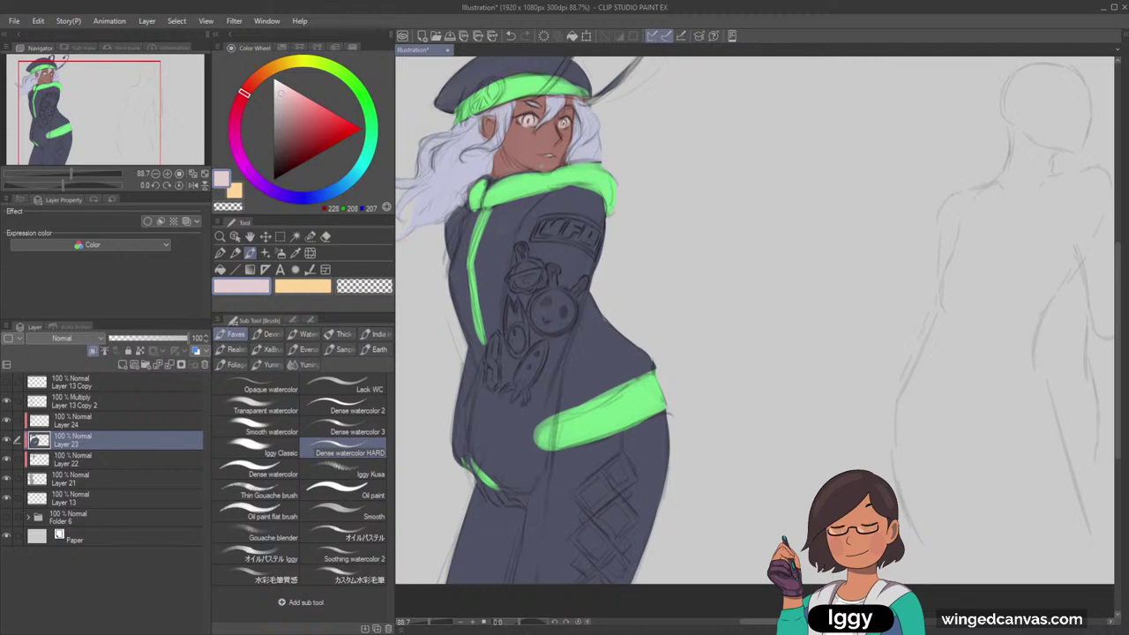
Paint the lips a muted dark reddish brown (RGB 119, 79, 84) on Layer 23
{"action": "key", "text": "c"}
{"action": "left_click", "coordinate": [241, 101]}
{"action": "left_click", "coordinate": [292, 112]}
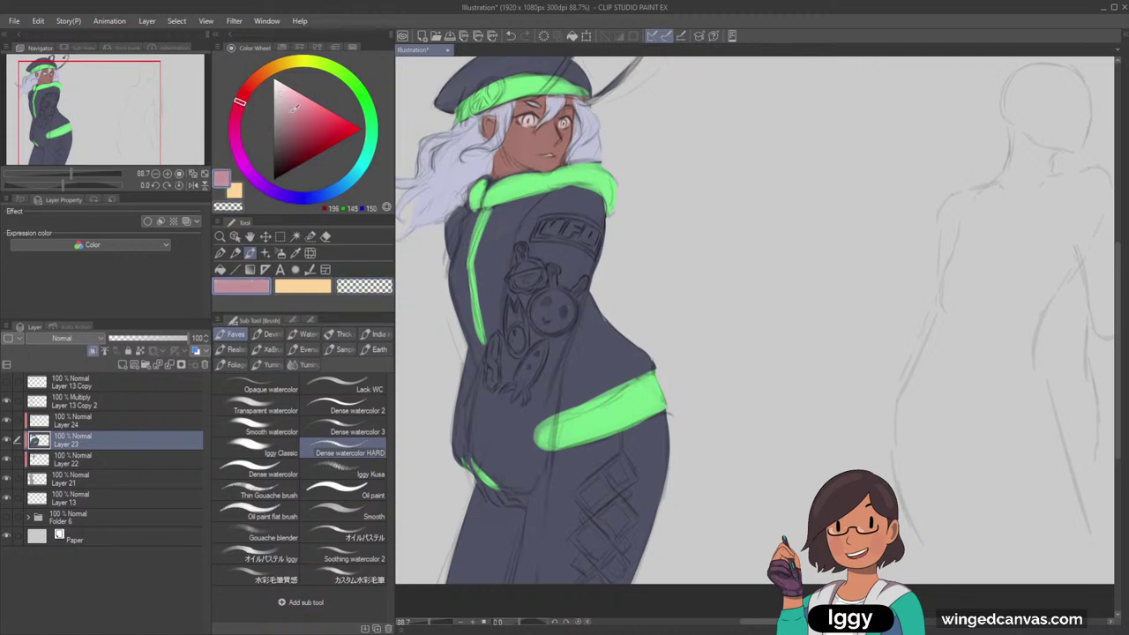
{"action": "left_click", "coordinate": [292, 110]}
{"action": "left_click", "coordinate": [290, 126]}
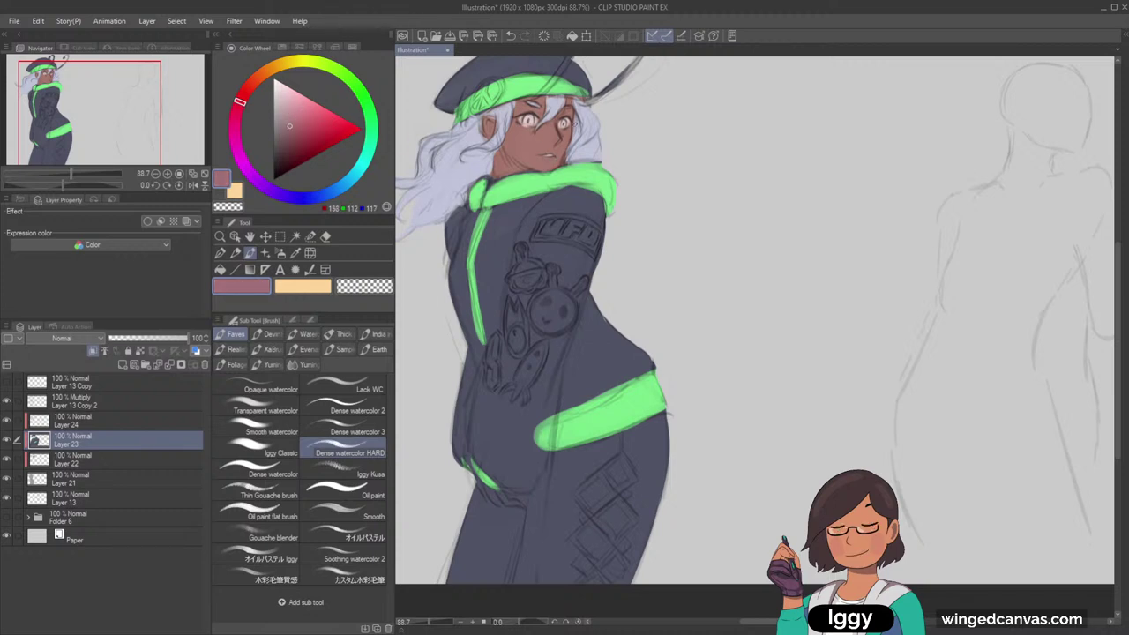
{"action": "left_click", "coordinate": [289, 137]}
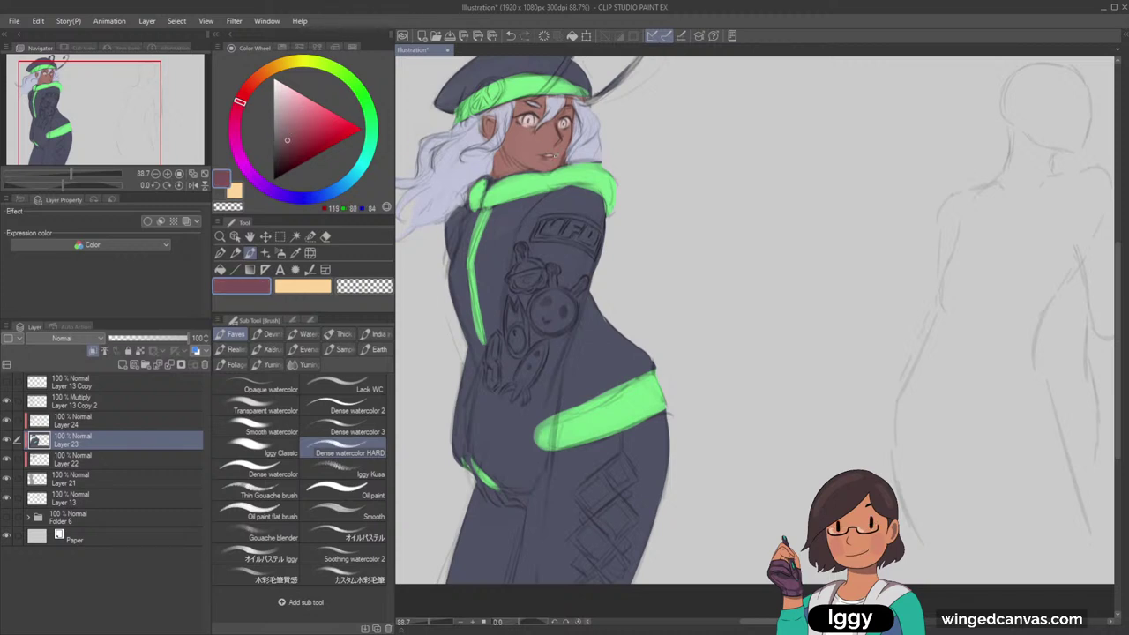
{"action": "scroll", "coordinate": [547, 156], "scroll_direction": "up", "scroll_amount": 3}
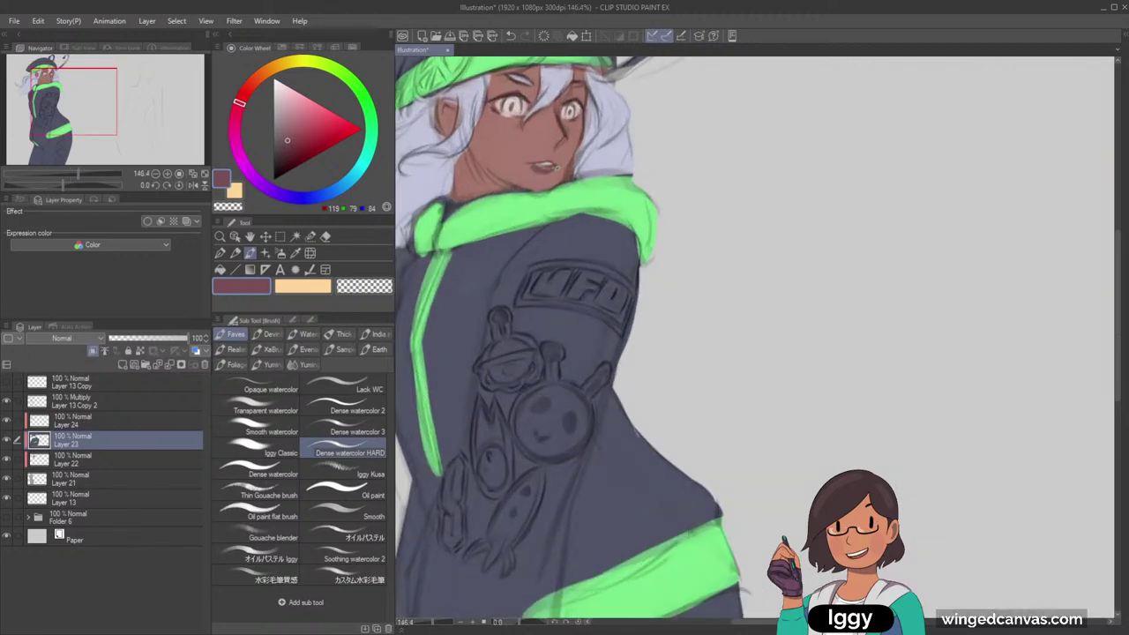
{"action": "scroll", "coordinate": [558, 166], "scroll_direction": "down", "scroll_amount": 5}
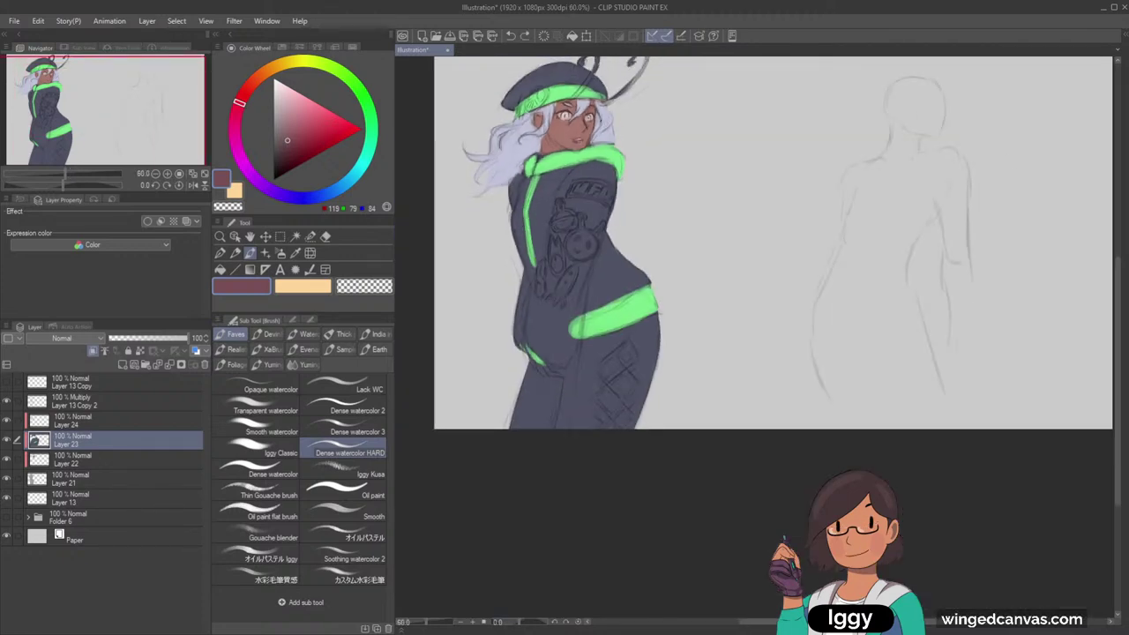
Paint both irises a warm yellow-orange (RGB 255, 199, 119) on Layer 23
{"action": "scroll", "coordinate": [573, 119], "scroll_direction": "up", "scroll_amount": 3}
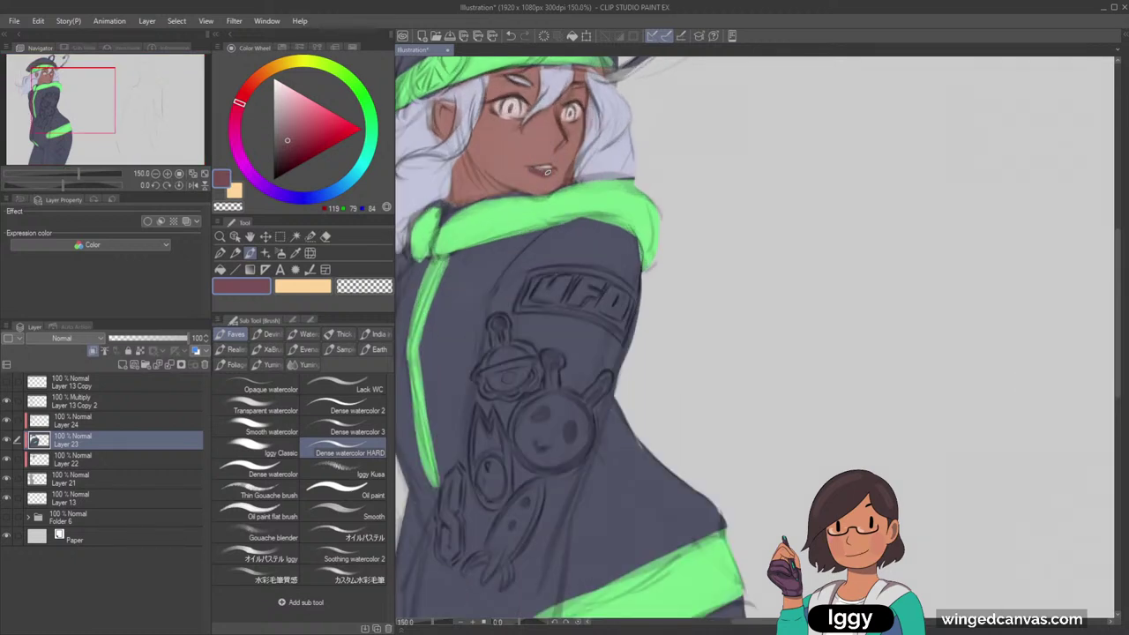
{"action": "scroll", "coordinate": [557, 166], "scroll_direction": "down", "scroll_amount": 2}
{"action": "scroll", "coordinate": [557, 166], "scroll_direction": "up", "scroll_amount": 4}
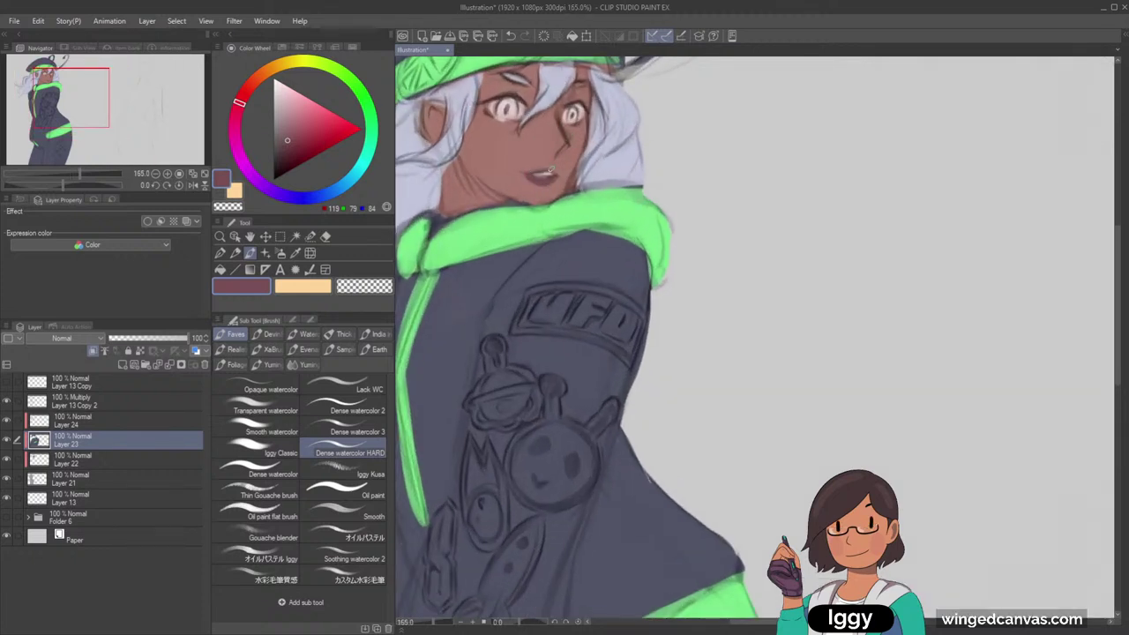
{"action": "left_click", "coordinate": [510, 110], "text": "alt"}
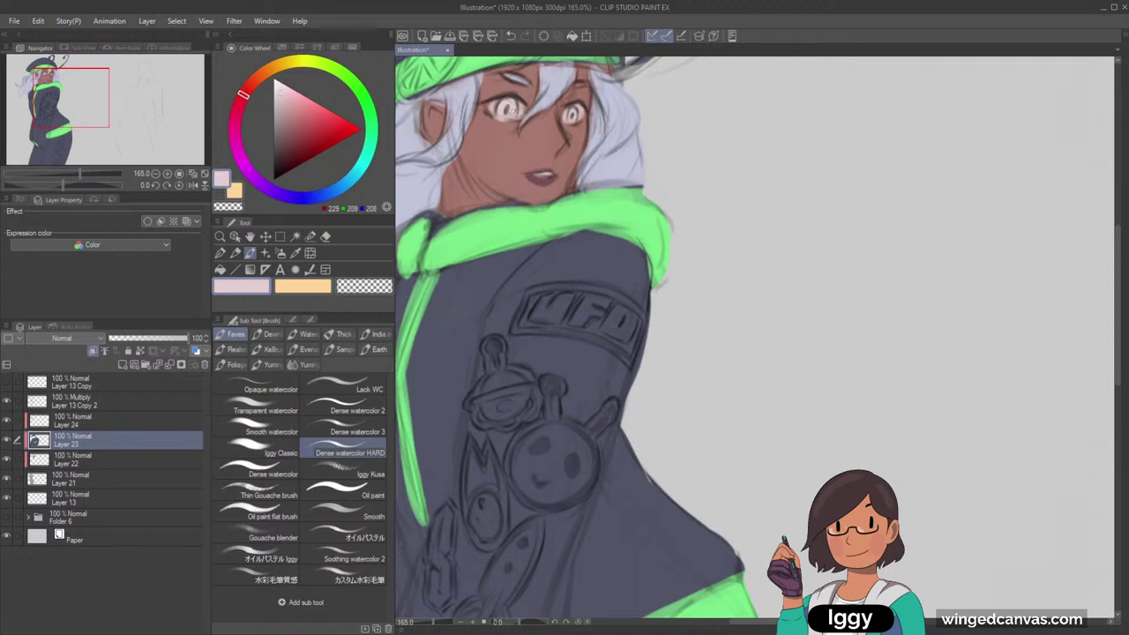
{"action": "left_click", "coordinate": [361, 96]}
{"action": "left_click", "coordinate": [274, 67]}
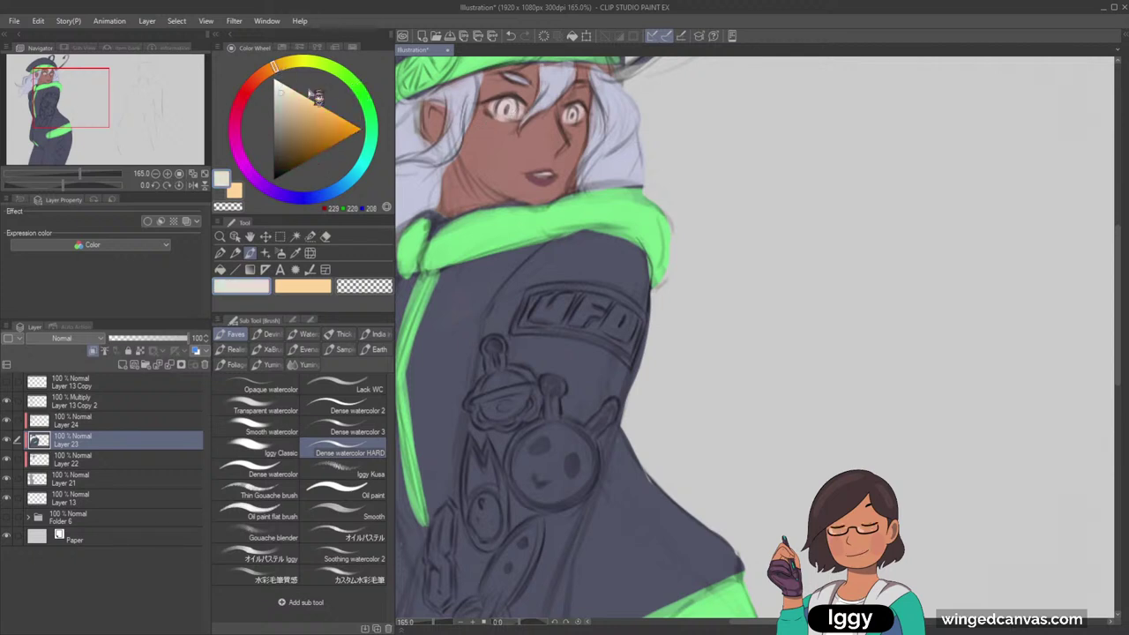
{"action": "left_click_drag", "start_coordinate": [309, 100], "coordinate": [324, 102]}
{"action": "left_click_drag", "start_coordinate": [501, 106], "coordinate": [574, 115]}
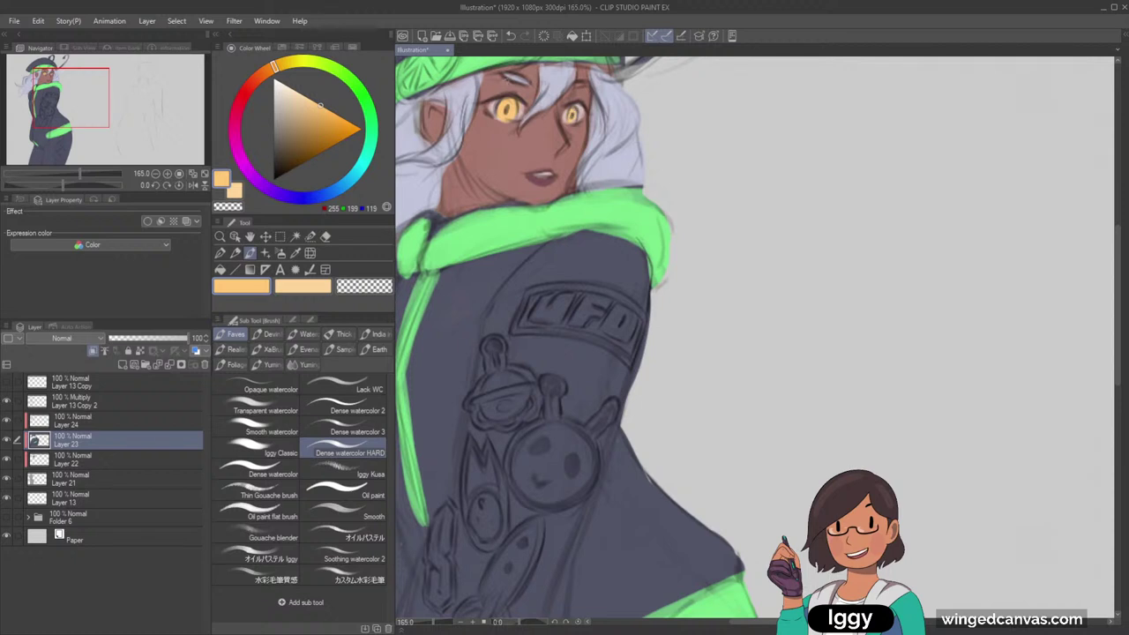
Shade the upper part of both irises deep red (RGB 172, 33, 43), leaving yellow-orange at the lower edge
{"action": "left_click", "coordinate": [246, 91]}
{"action": "left_click", "coordinate": [335, 108]}
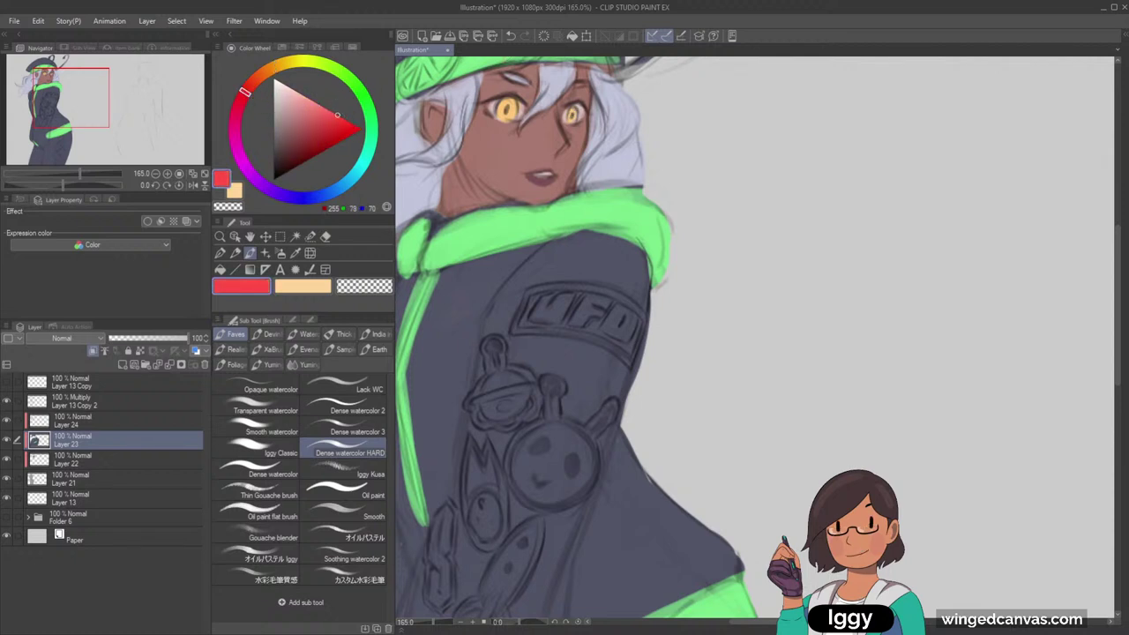
{"action": "left_click", "coordinate": [240, 99]}
{"action": "left_click", "coordinate": [323, 134]}
{"action": "left_click", "coordinate": [322, 139]}
{"action": "left_click_drag", "start_coordinate": [499, 104], "coordinate": [507, 104]}
{"action": "scroll", "coordinate": [628, 80], "scroll_direction": "down", "scroll_amount": 2}
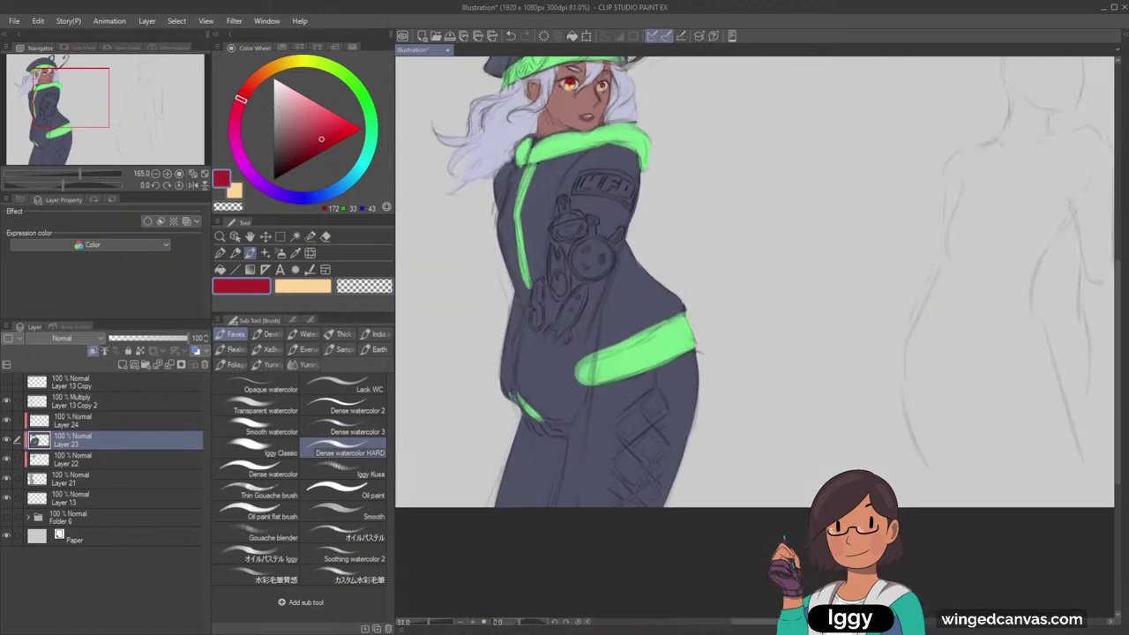
{"action": "left_click_drag", "start_coordinate": [102, 119], "coordinate": [109, 113]}
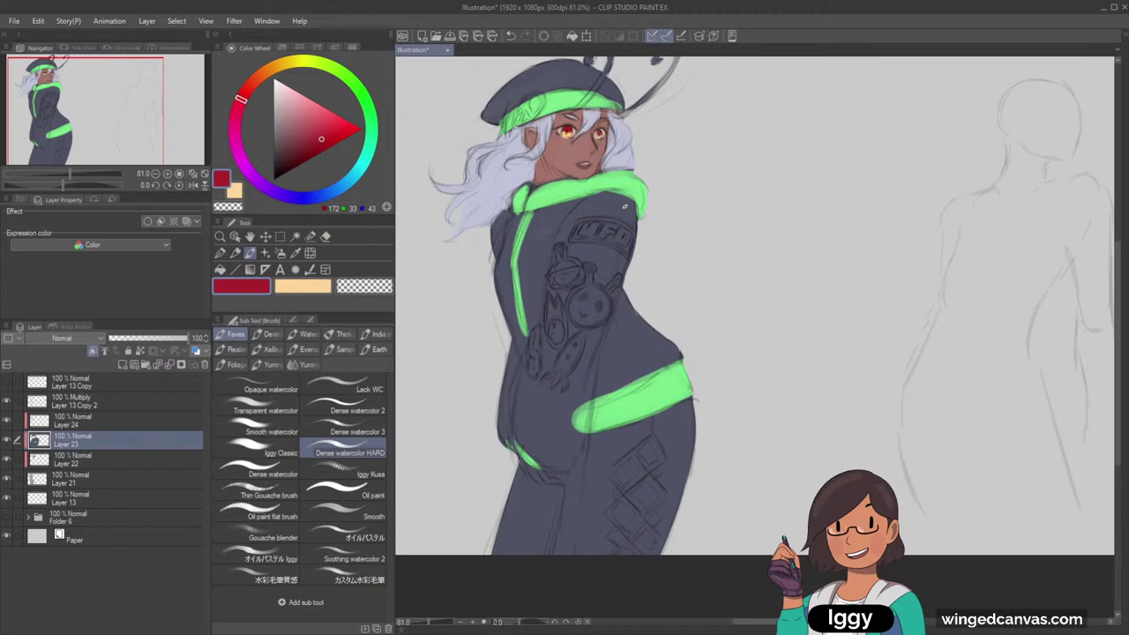
{"action": "scroll", "coordinate": [797, 214], "scroll_direction": "down", "scroll_amount": 2}
{"action": "scroll", "coordinate": [781, 179], "scroll_direction": "up", "scroll_amount": 4}
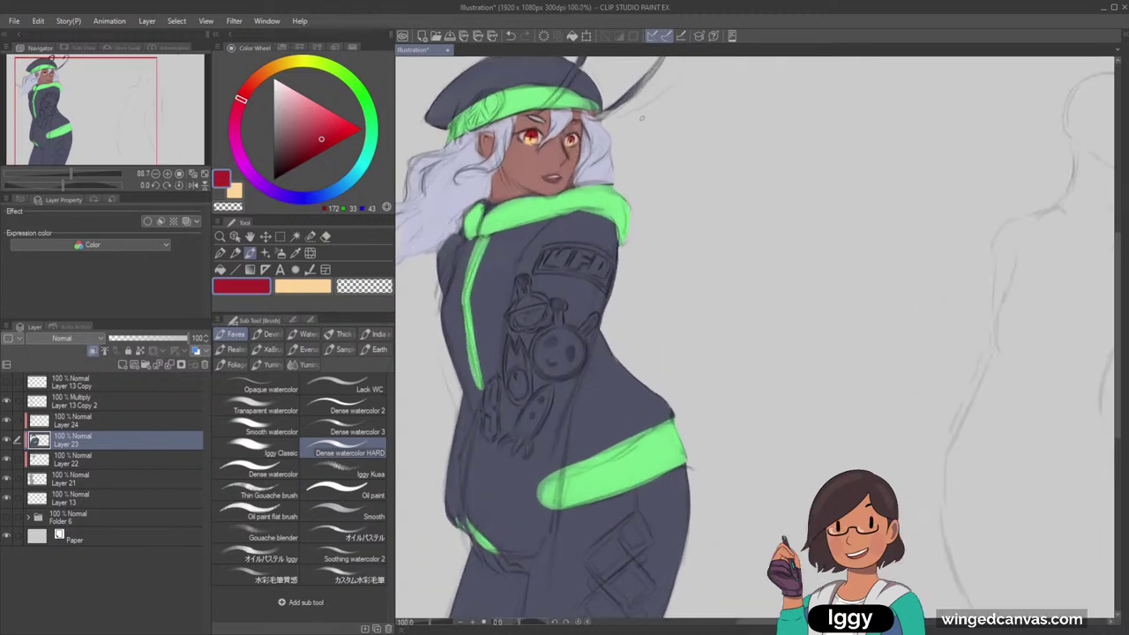
{"action": "scroll", "coordinate": [620, 91], "scroll_direction": "down", "scroll_amount": 1}
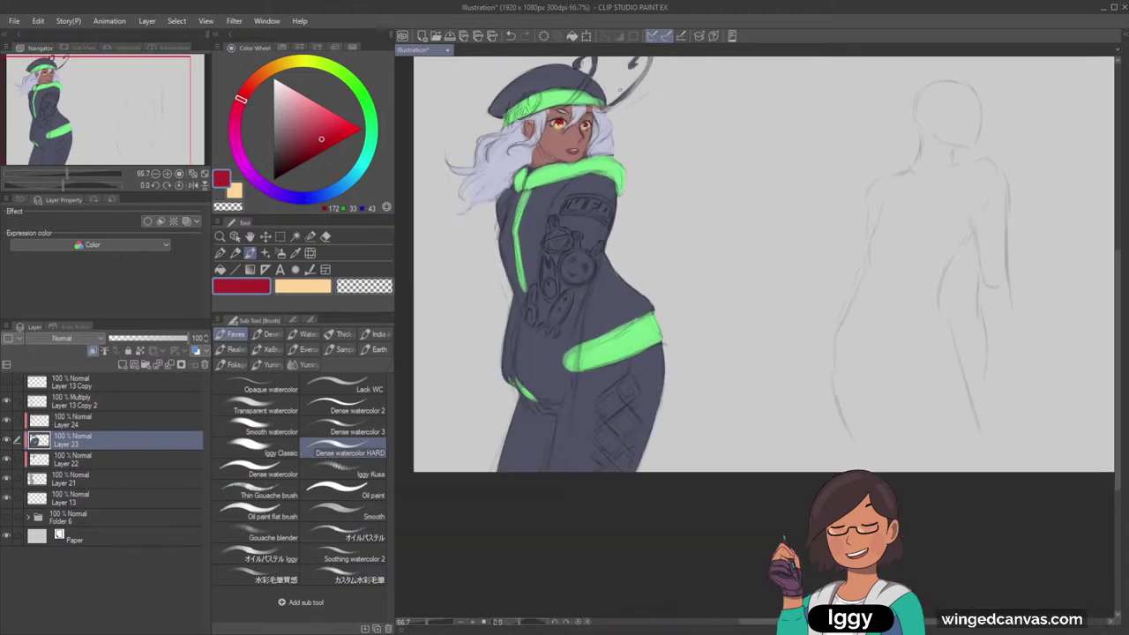
{"action": "scroll", "coordinate": [620, 91], "scroll_direction": "up", "scroll_amount": 1}
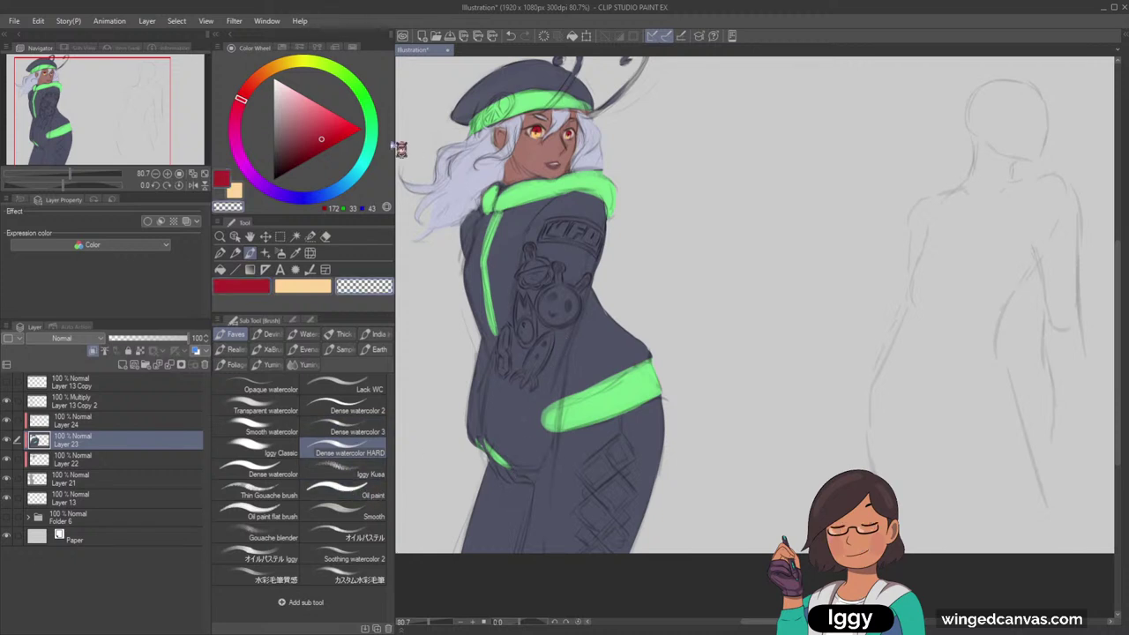
Try a pale orange (RGB 250, 202, 120) over the hair behind the neck on Layer 24, and undo the strokes
{"action": "left_click", "coordinate": [262, 74]}
{"action": "left_click", "coordinate": [284, 72]}
{"action": "left_click", "coordinate": [320, 104]}
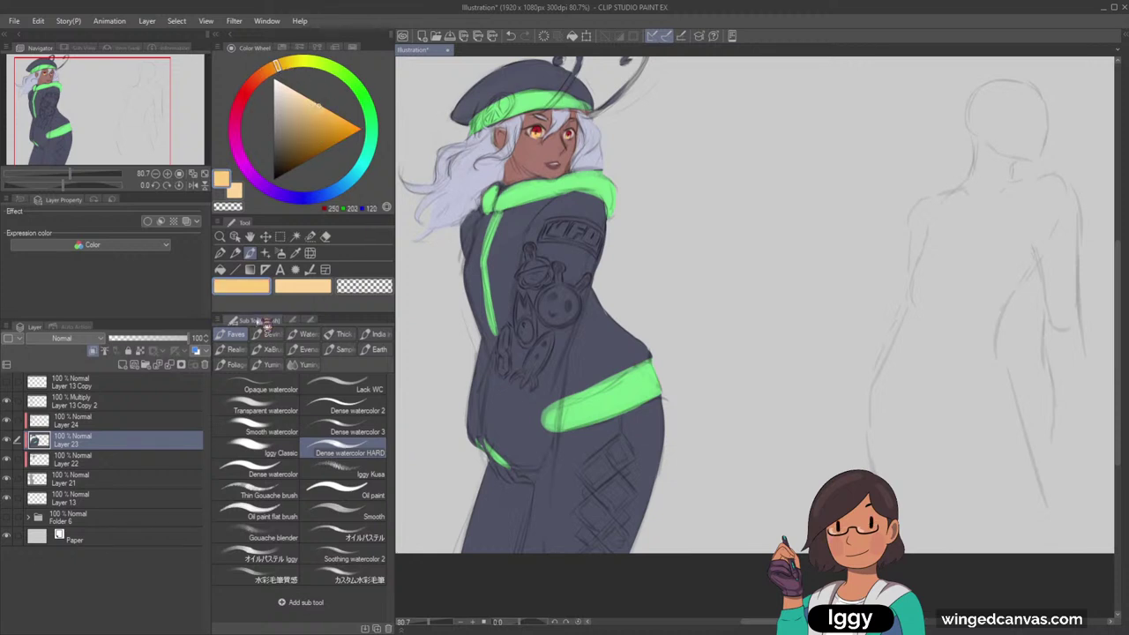
{"action": "left_click", "coordinate": [123, 424]}
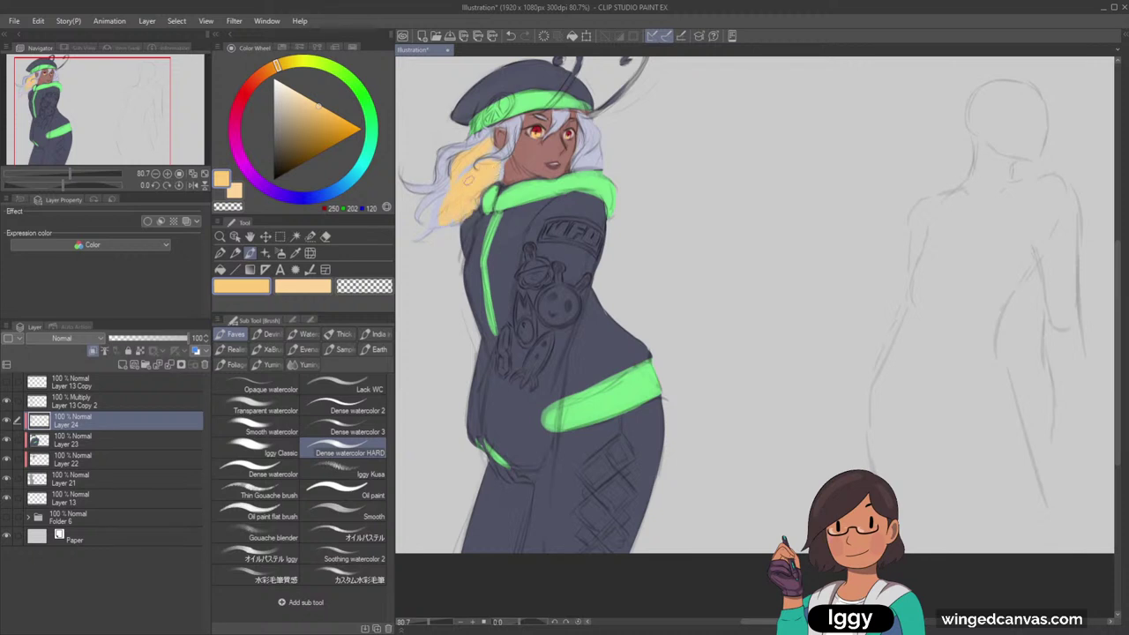
{"action": "scroll", "coordinate": [697, 94], "scroll_direction": "down", "scroll_amount": 2}
{"action": "scroll", "coordinate": [566, 104], "scroll_direction": "up", "scroll_amount": 3}
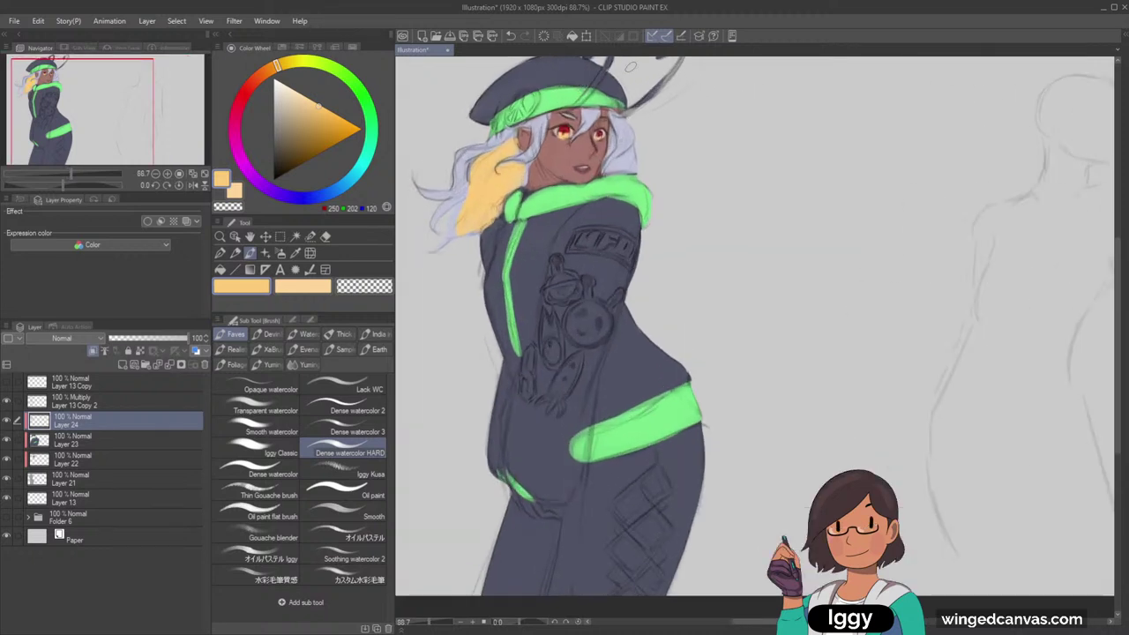
{"action": "left_click_drag", "start_coordinate": [138, 151], "coordinate": [136, 147]}
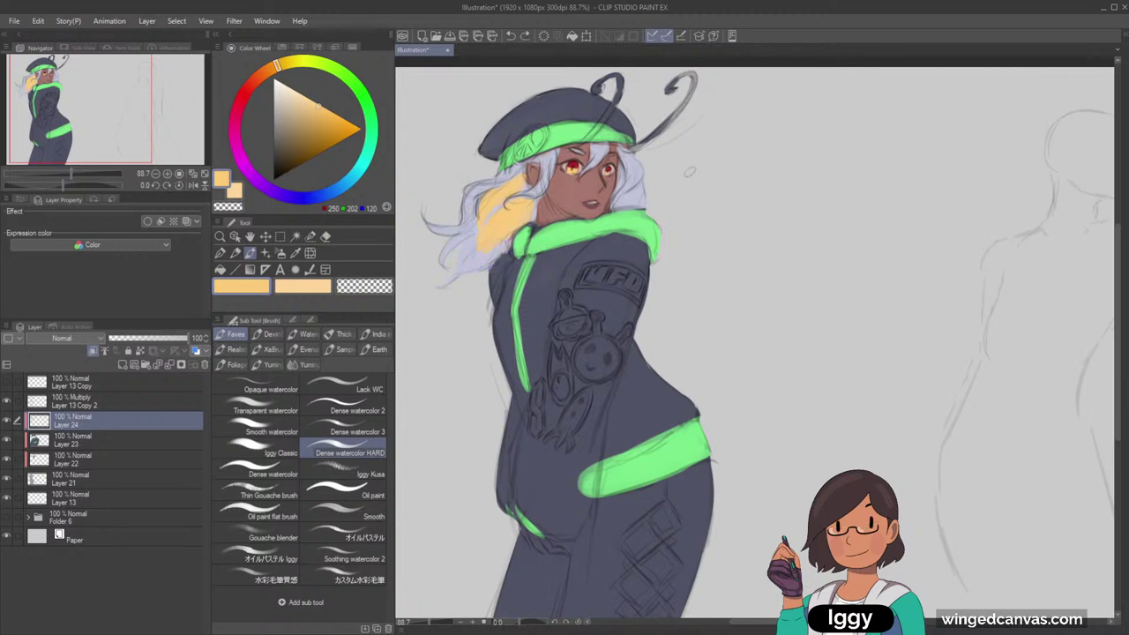
{"action": "key", "text": "ctrl+z"}
{"action": "key", "text": "ctrl+z"}
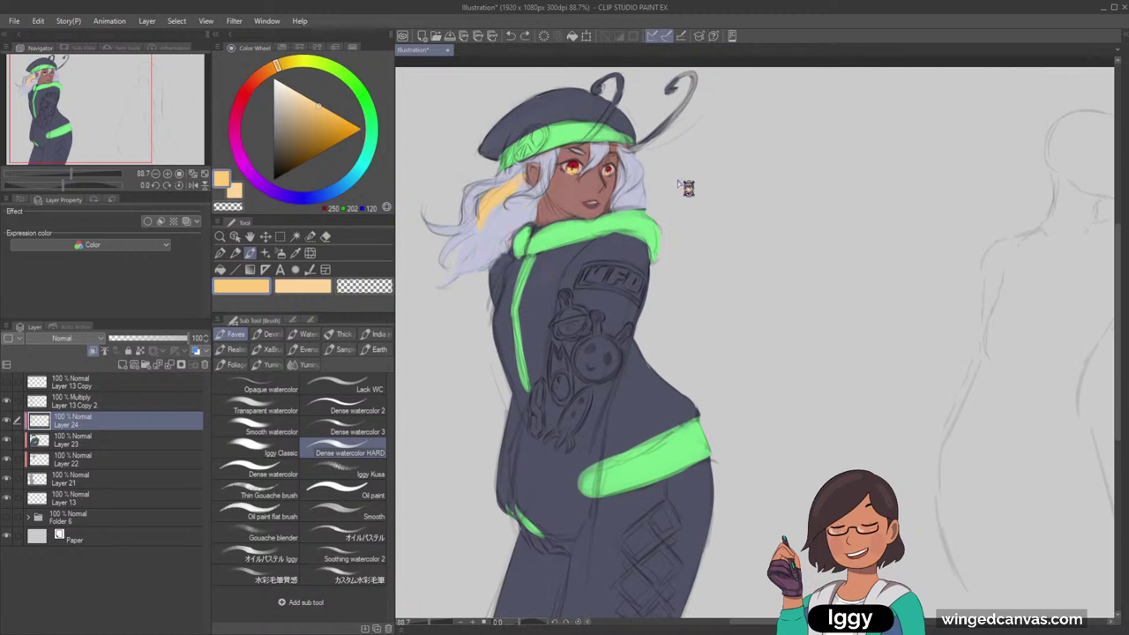
{"action": "key", "text": "ctrl+z"}
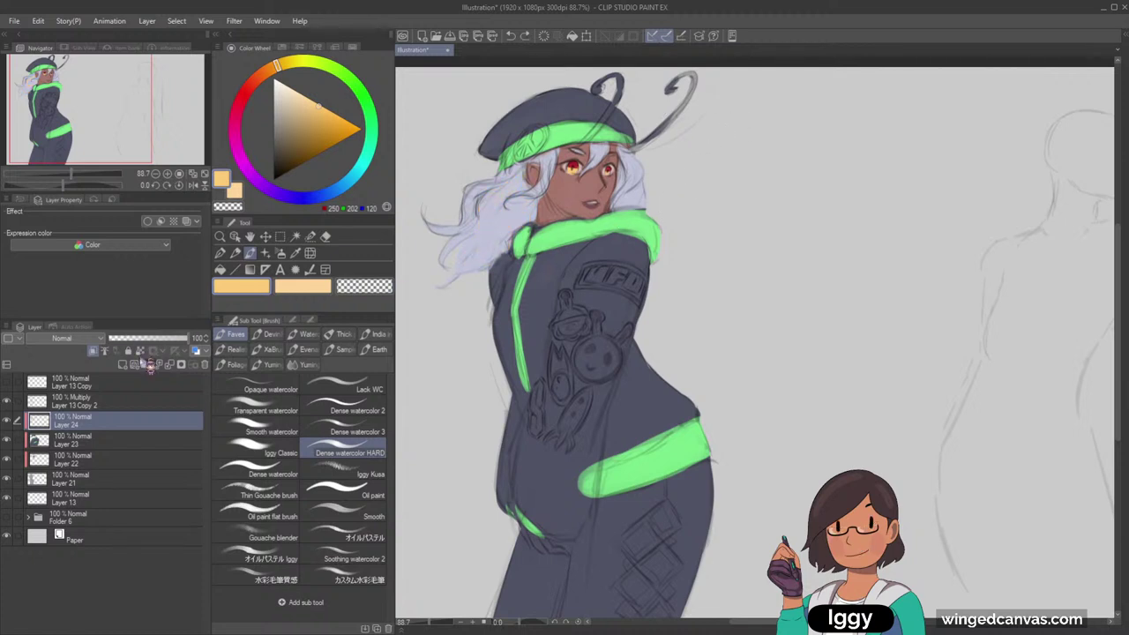
Try shading the hair behind the neck with a darker blue-grey (RGB 152, 154, 187), and undo it
{"action": "left_click", "coordinate": [531, 222], "text": "alt"}
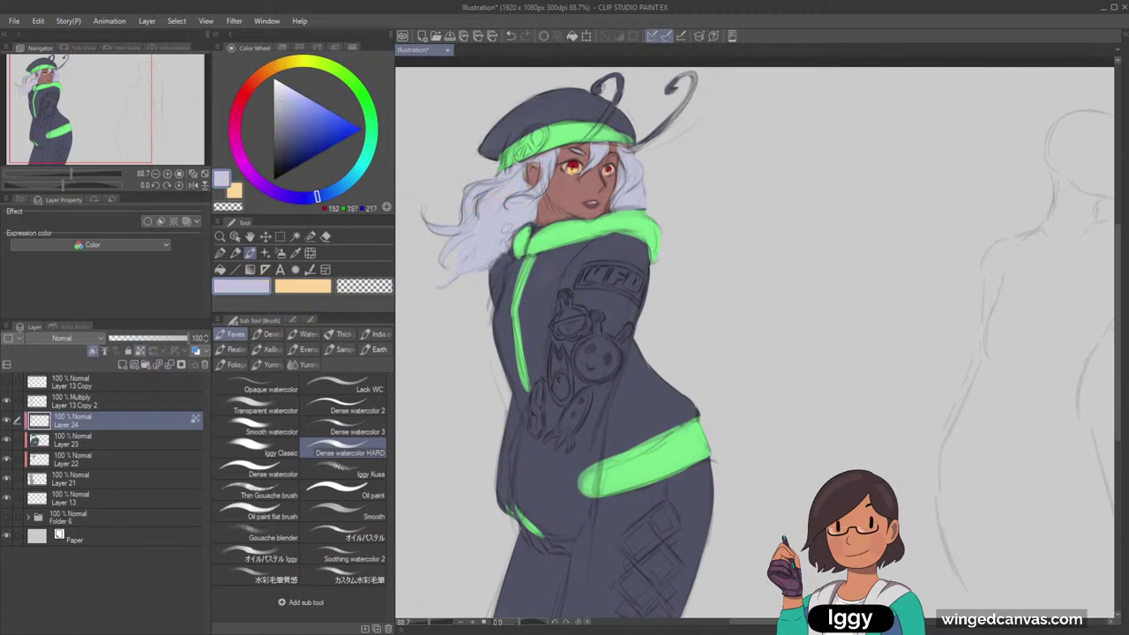
{"action": "left_click", "coordinate": [305, 197]}
{"action": "left_click_drag", "start_coordinate": [286, 100], "coordinate": [287, 122]}
{"action": "left_click_drag", "start_coordinate": [514, 171], "coordinate": [491, 205]}
{"action": "key", "text": "ctrl+z"}
{"action": "left_click", "coordinate": [529, 184], "text": "alt"}
{"action": "key", "text": "ctrl+z"}
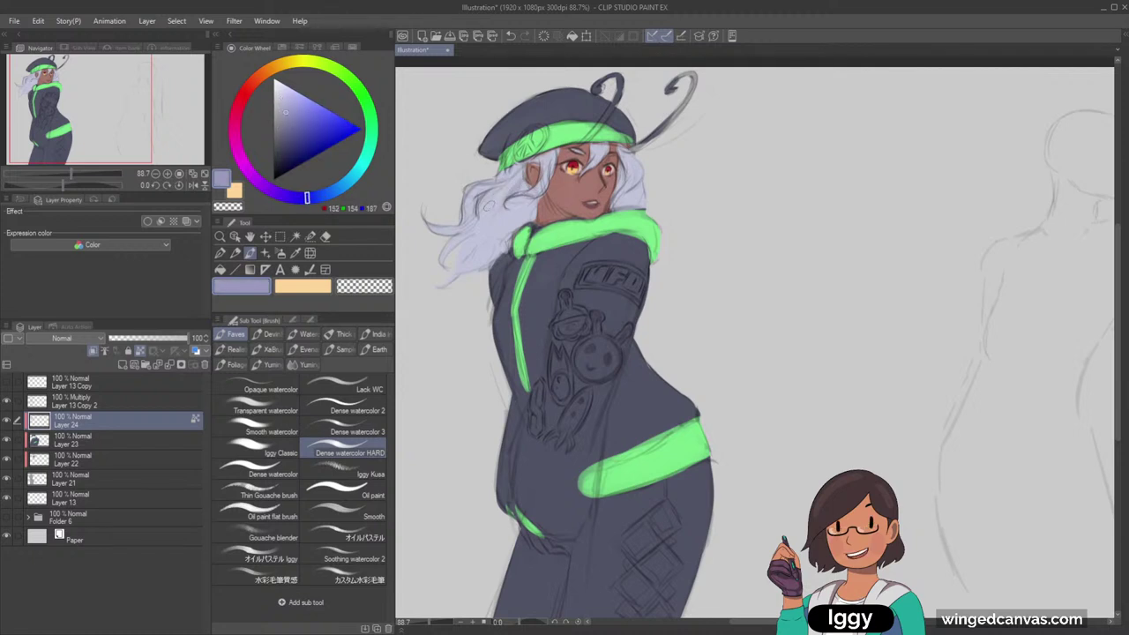
Shade the inner hair beside the neck with a muted lavender blue (RGB 170, 174, 206) on Layer 24 with transparent pixels locked
{"action": "left_click", "coordinate": [523, 183], "text": "alt"}
{"action": "left_click", "coordinate": [286, 105]}
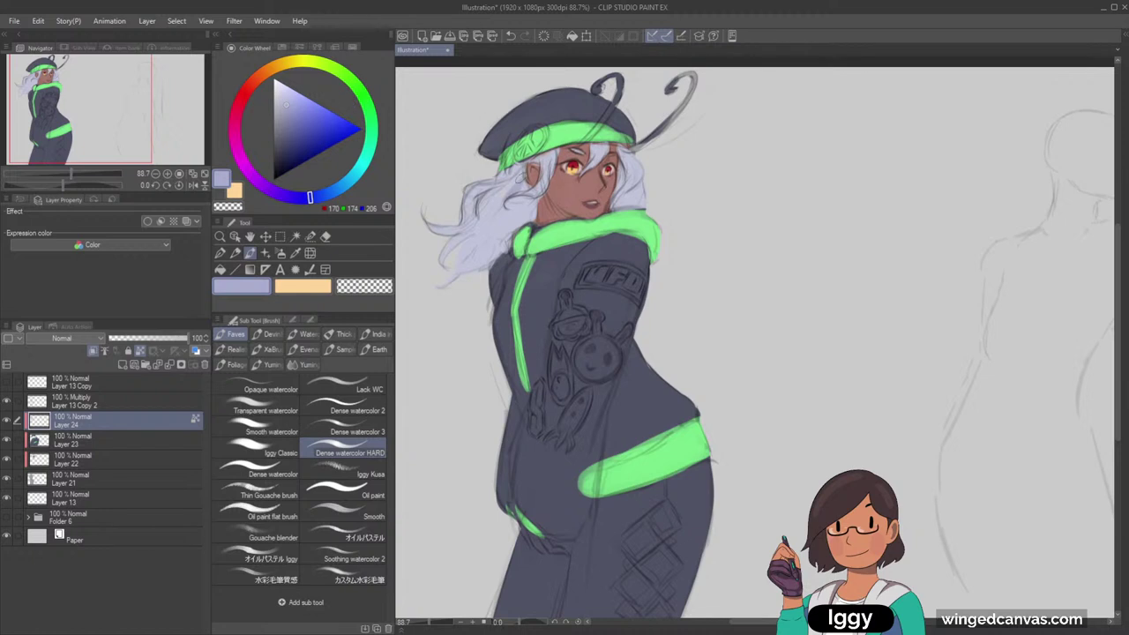
{"action": "left_click_drag", "start_coordinate": [523, 204], "coordinate": [502, 233]}
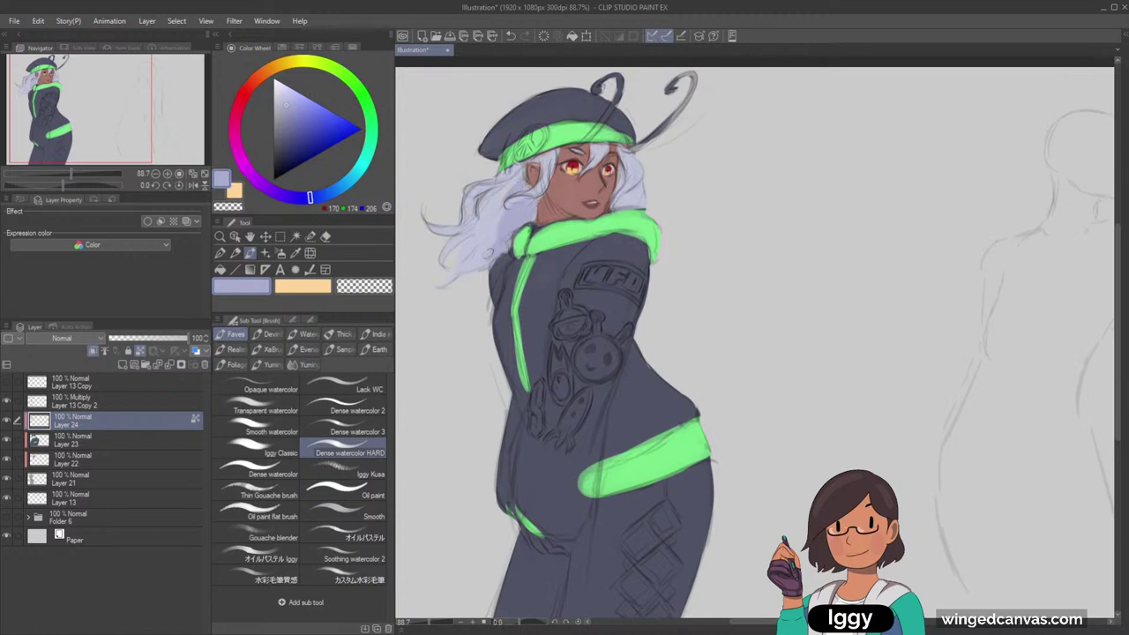
{"action": "scroll", "coordinate": [590, 160], "scroll_direction": "down", "scroll_amount": 4}
{"action": "scroll", "coordinate": [691, 144], "scroll_direction": "up", "scroll_amount": 1}
{"action": "scroll", "coordinate": [691, 201], "scroll_direction": "up", "scroll_amount": 1}
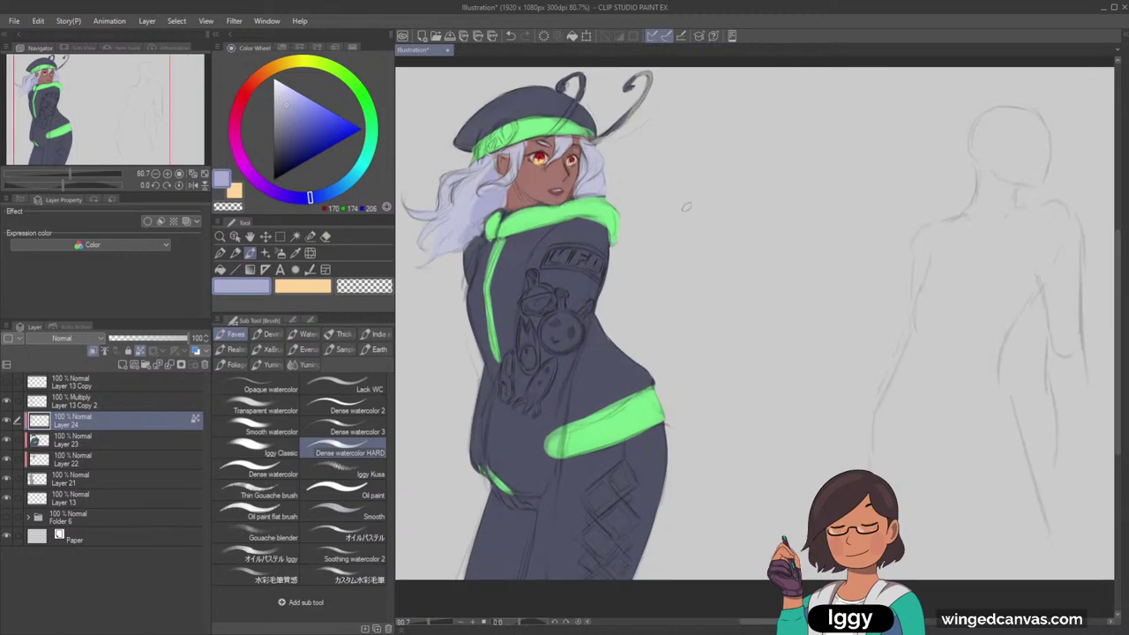
{"action": "scroll", "coordinate": [675, 221], "scroll_direction": "down", "scroll_amount": 2}
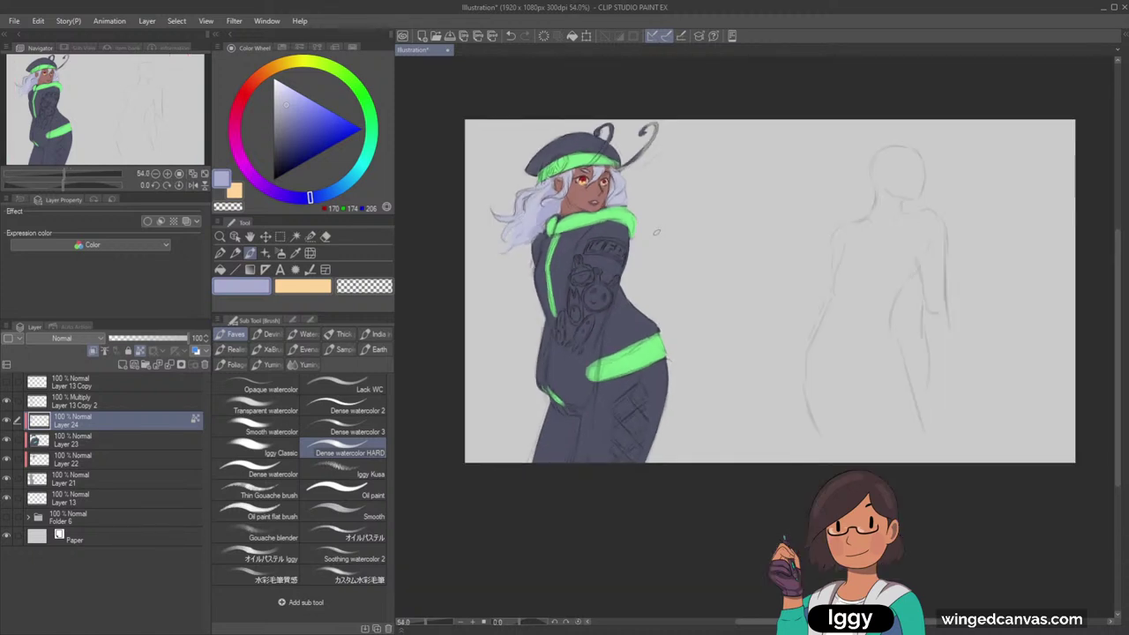
Sample the skin tone from the face (RGB 166, 119, 109) and paint the fingers below the sleeve cuff on unlocked Layer 24
{"action": "key", "text": "c"}
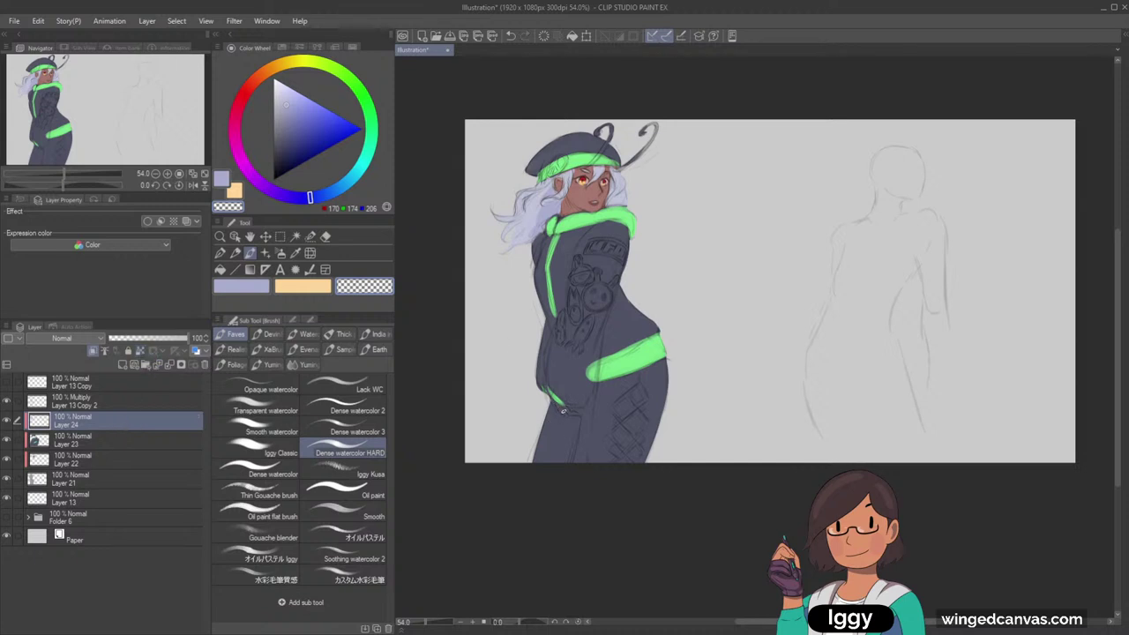
{"action": "left_click", "coordinate": [303, 284]}
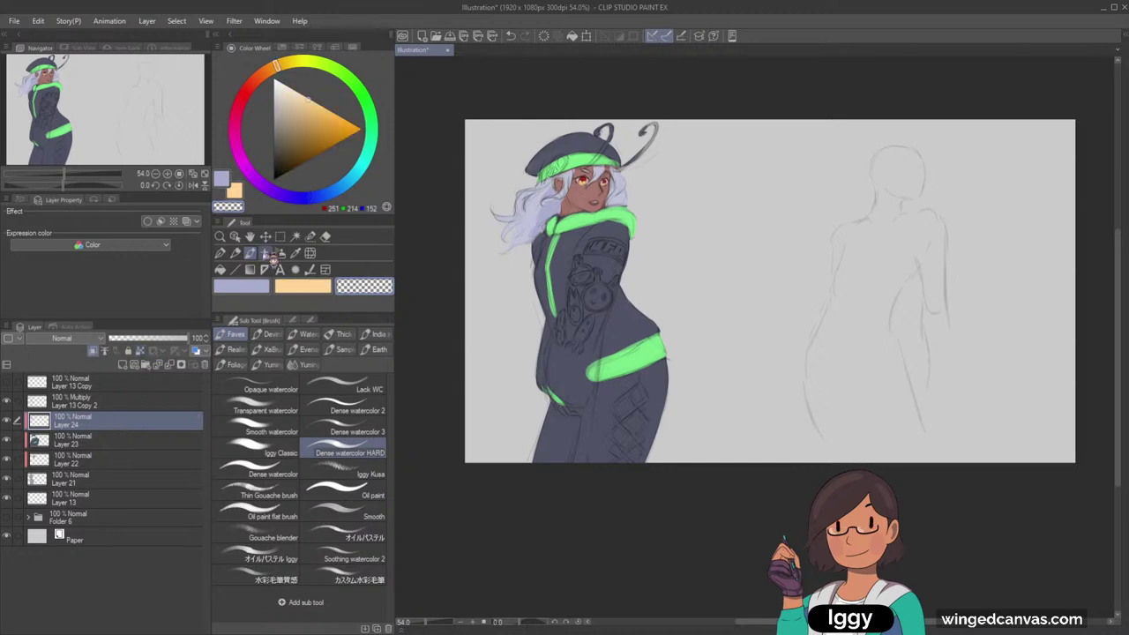
{"action": "left_click", "coordinate": [296, 252]}
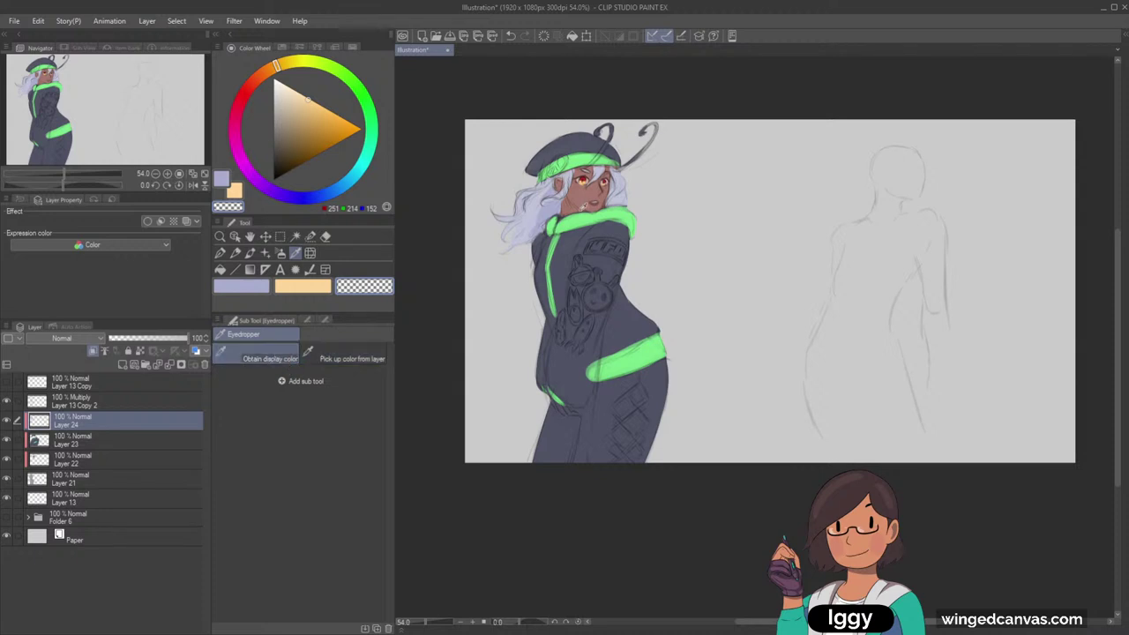
{"action": "left_click", "coordinate": [584, 201]}
{"action": "left_click", "coordinate": [250, 252]}
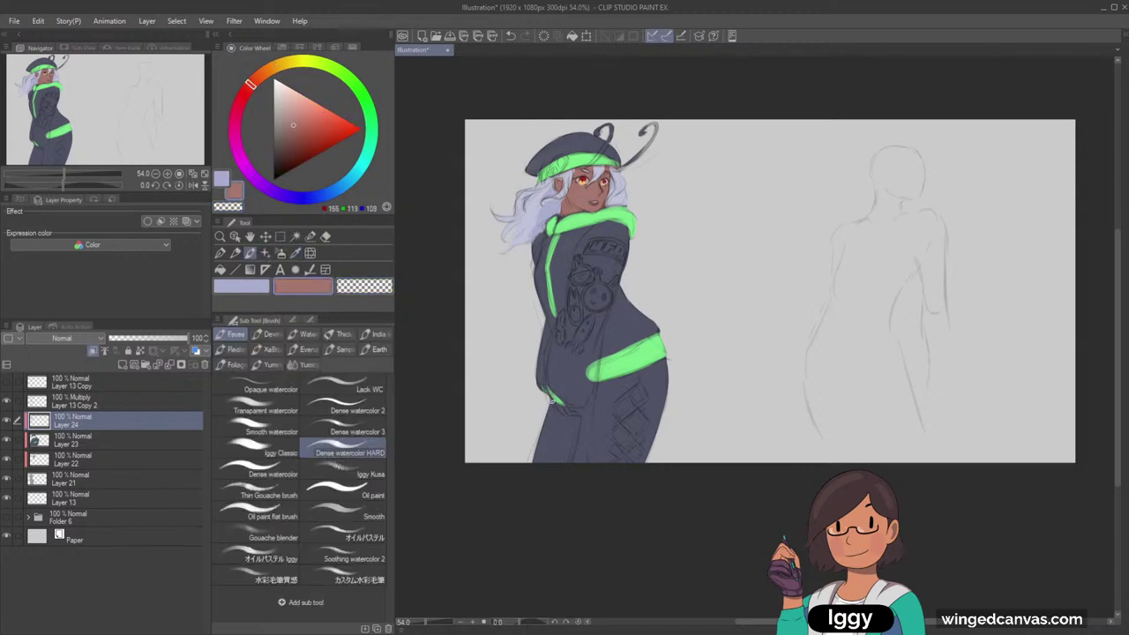
{"action": "left_click_drag", "start_coordinate": [559, 405], "coordinate": [565, 411]}
{"action": "scroll", "coordinate": [684, 300], "scroll_direction": "up", "scroll_amount": 2}
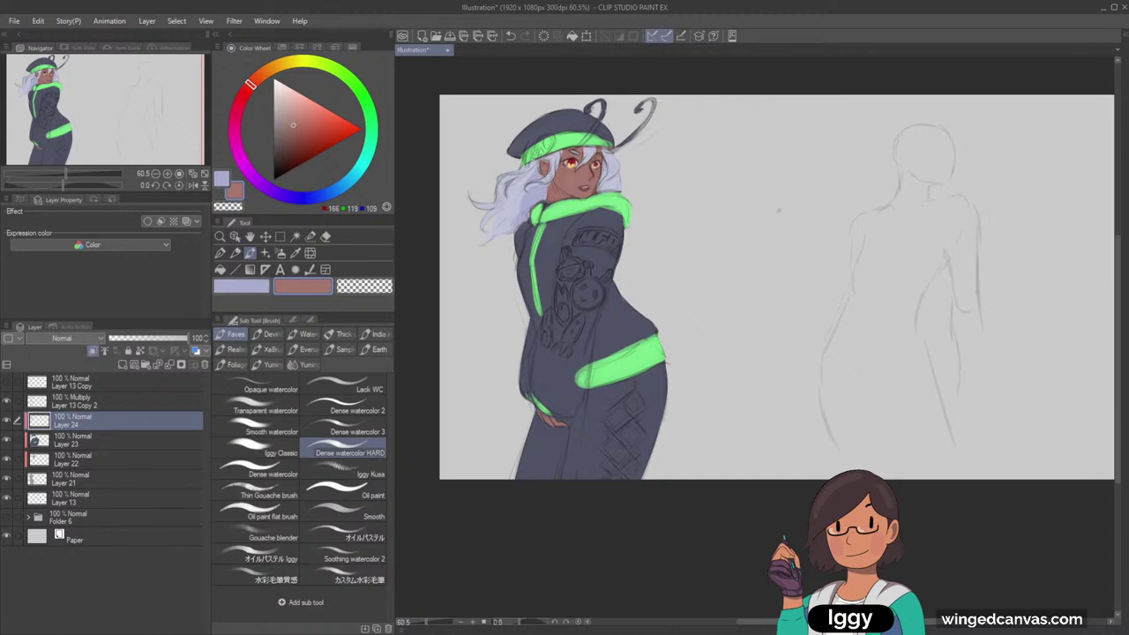
Sample the jacket's dark blue-grey (RGB 80, 84, 101) and merge Layers 22, 23 and 24 into one layer
{"action": "left_click", "coordinate": [566, 369], "text": "alt"}
{"action": "left_click", "coordinate": [113, 461], "text": "shift"}
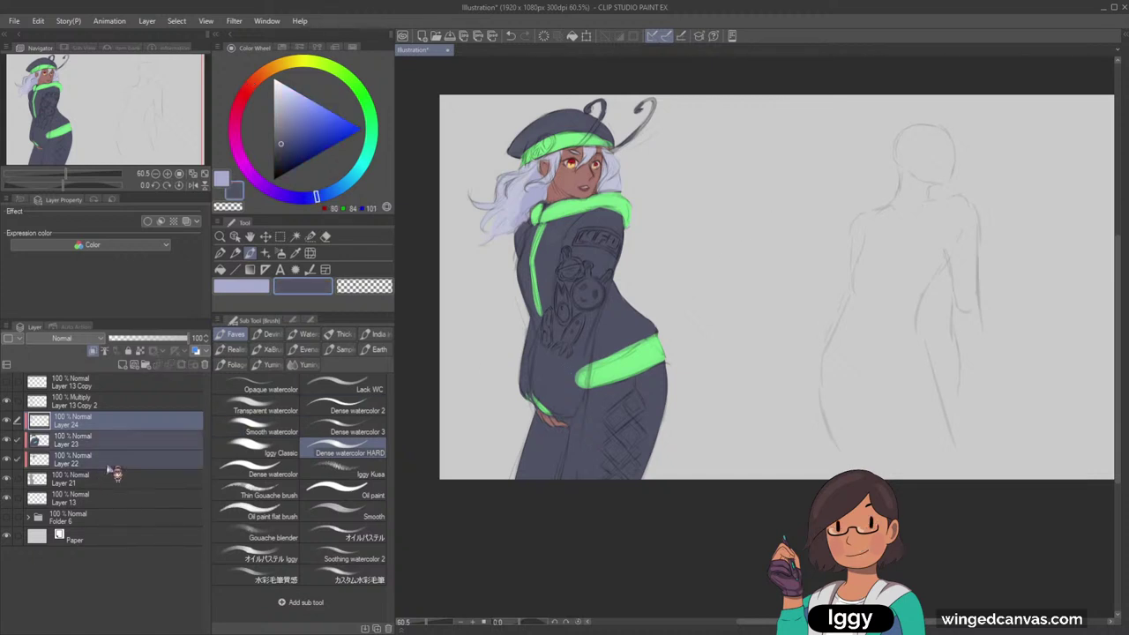
{"action": "key", "text": "shift+alt+e"}
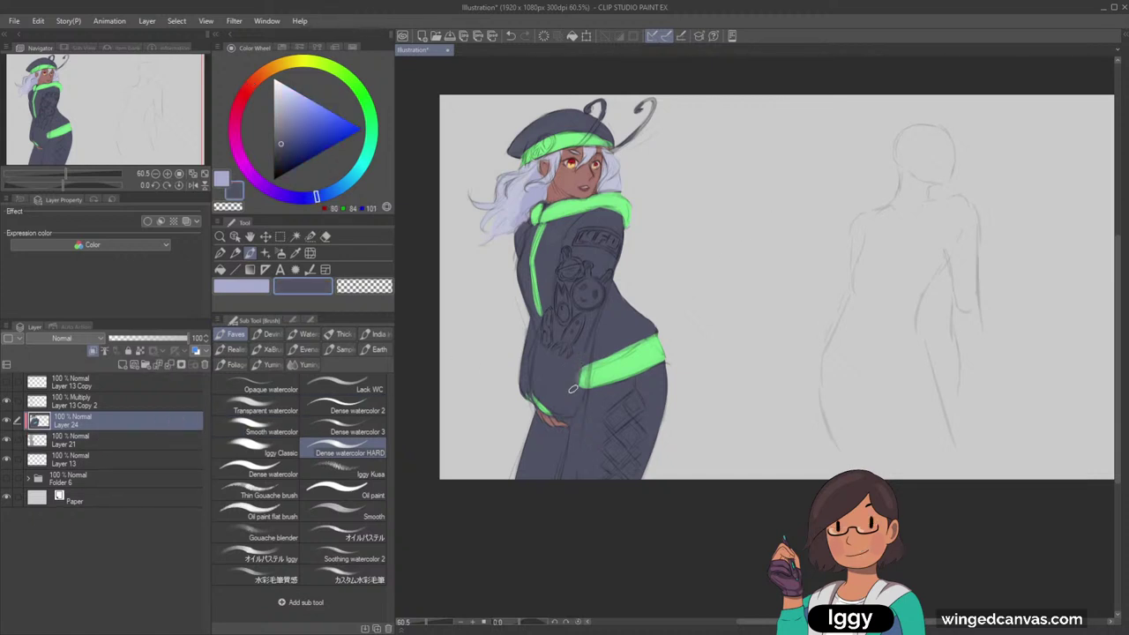
Paint over the rounded inner end of the green hem band with the jacket colour so the band ends at the sleeve
{"action": "left_click_drag", "start_coordinate": [576, 386], "coordinate": [585, 353]}
{"action": "left_click", "coordinate": [8, 421]}
{"action": "left_click", "coordinate": [8, 421]}
Paint both trouser legs a lighter purplish blue (RGB 96, 97, 124) on Layer 24
{"action": "left_click_drag", "start_coordinate": [316, 196], "coordinate": [306, 197]}
{"action": "left_click", "coordinate": [284, 133]}
{"action": "left_click", "coordinate": [283, 136]}
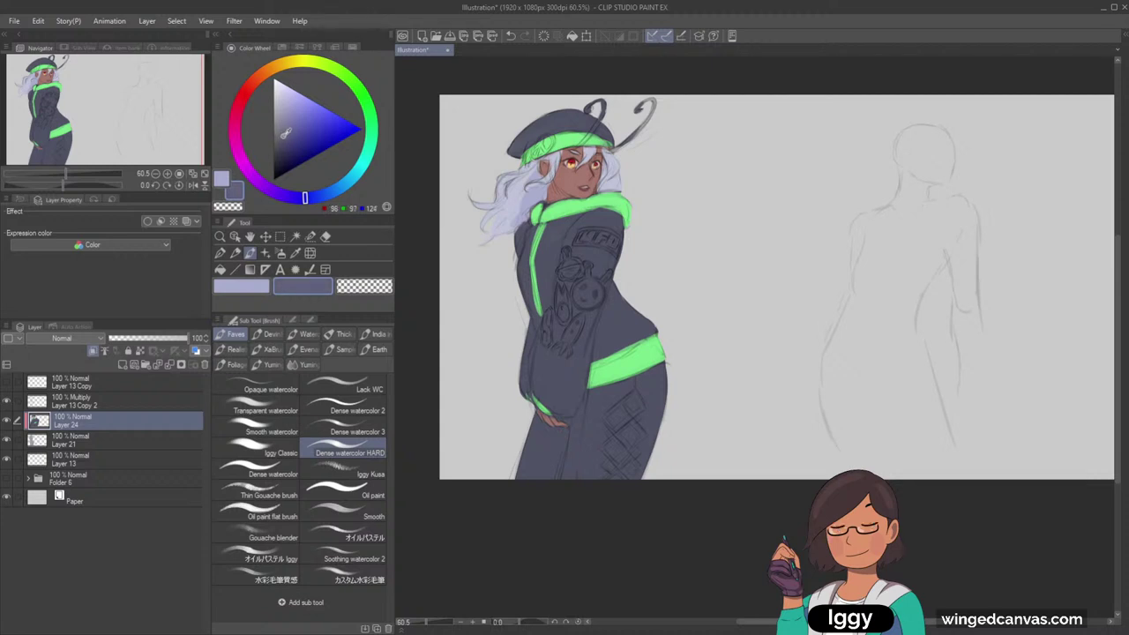
{"action": "mouse_move", "coordinate": [676, 371]}
{"action": "left_mouse_down"}
{"action": "mouse_move", "coordinate": [654, 393]}
{"action": "mouse_move", "coordinate": [659, 404]}
{"action": "mouse_move", "coordinate": [588, 450]}
{"action": "mouse_move", "coordinate": [658, 398]}
{"action": "mouse_move", "coordinate": [601, 423]}
{"action": "mouse_move", "coordinate": [665, 378]}
{"action": "mouse_move", "coordinate": [593, 408]}
{"action": "mouse_move", "coordinate": [570, 453]}
{"action": "mouse_move", "coordinate": [593, 416]}
{"action": "mouse_move", "coordinate": [668, 442]}
{"action": "left_mouse_up"}
{"action": "key", "text": "ctrl+z"}
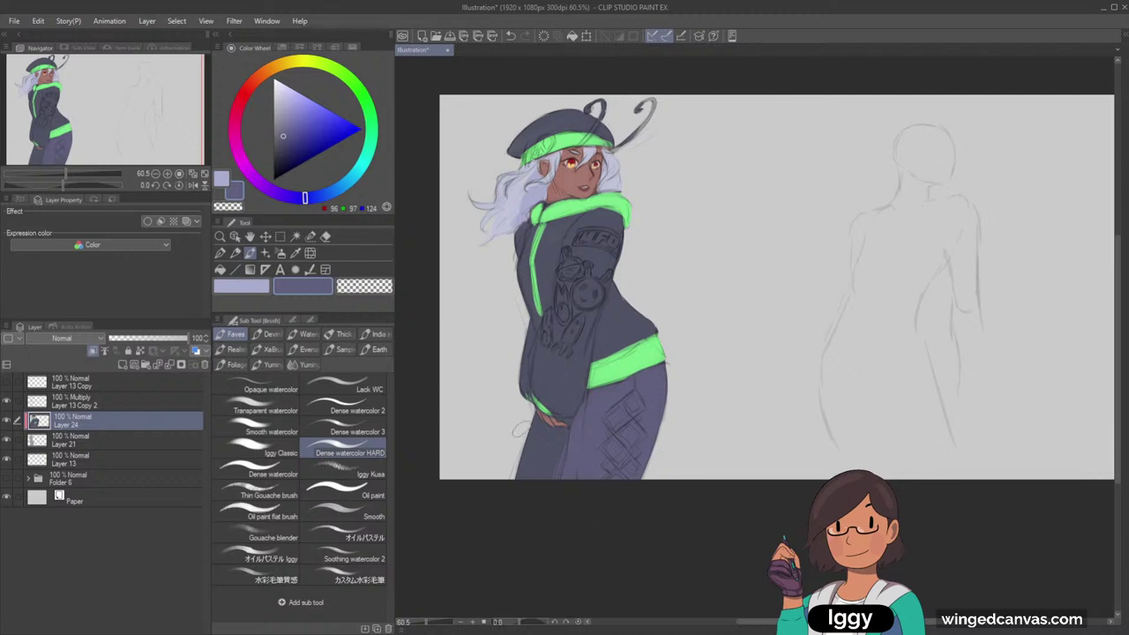
{"action": "mouse_move", "coordinate": [521, 429]}
{"action": "left_mouse_down"}
{"action": "mouse_move", "coordinate": [586, 447]}
{"action": "mouse_move", "coordinate": [544, 449]}
{"action": "mouse_move", "coordinate": [564, 477]}
{"action": "mouse_move", "coordinate": [571, 421]}
{"action": "left_mouse_up"}
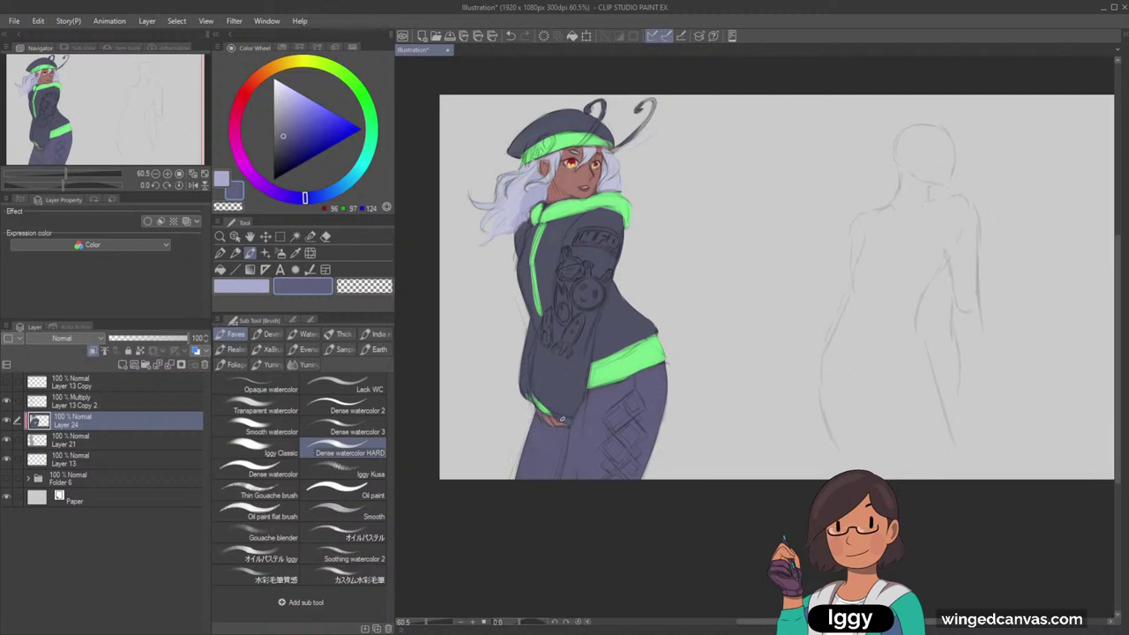
{"action": "mouse_move", "coordinate": [712, 287]}
{"action": "left_mouse_down"}
{"action": "mouse_move", "coordinate": [742, 305]}
{"action": "mouse_move", "coordinate": [715, 282]}
{"action": "left_mouse_up"}
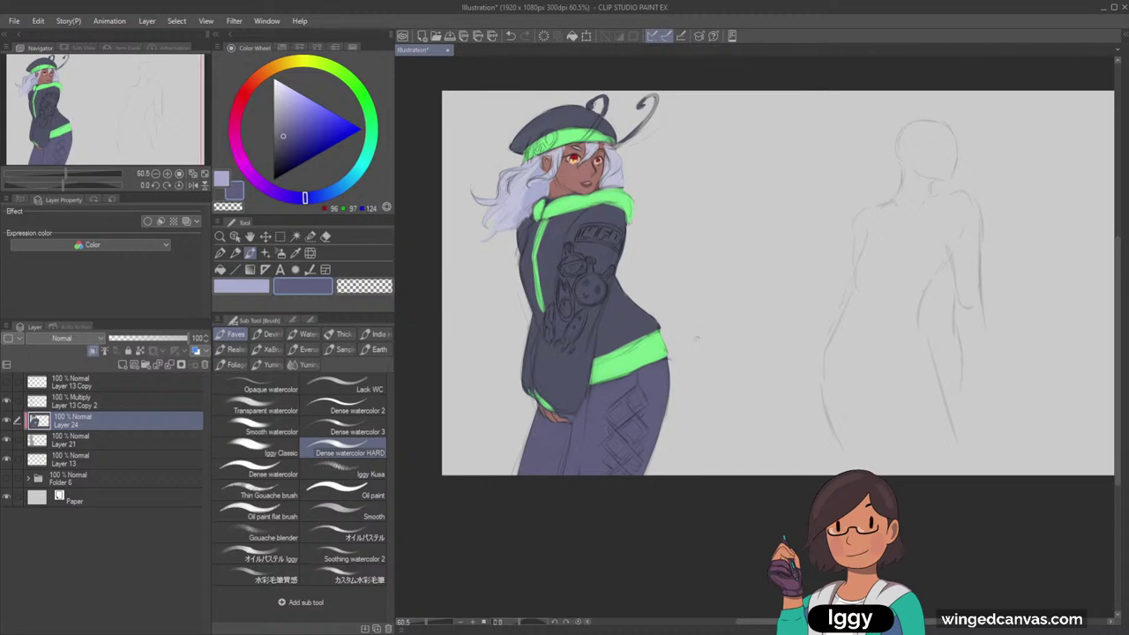
{"action": "scroll", "coordinate": [697, 339], "scroll_direction": "up", "scroll_amount": 3}
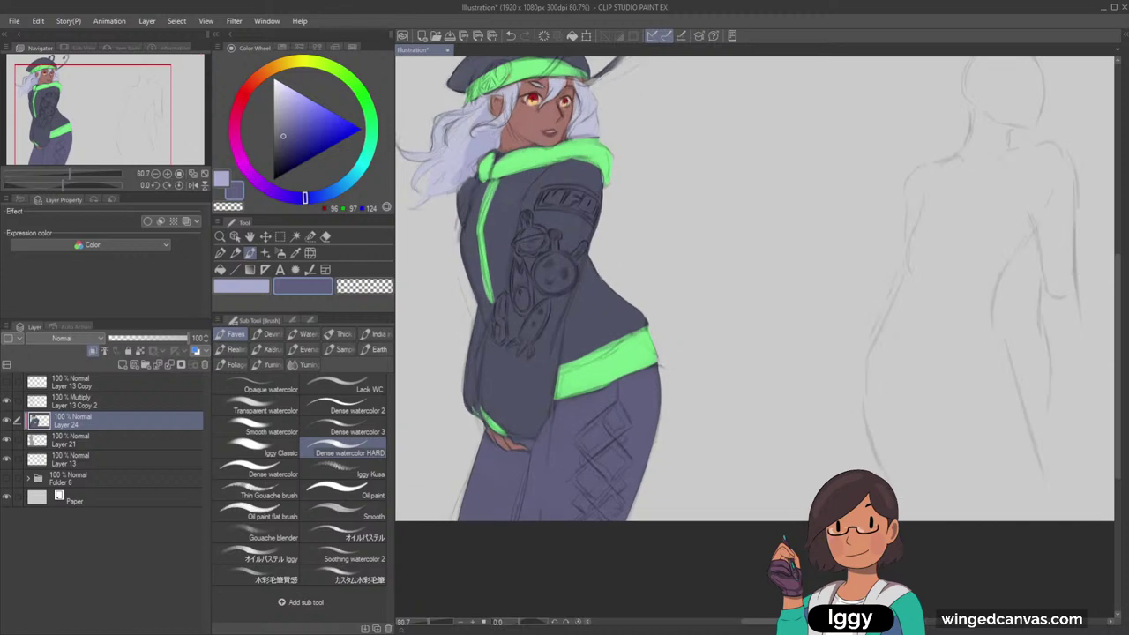
Sample the green from the hat band and paint both curled antennae on the beret with it
{"action": "left_click", "coordinate": [525, 70], "text": "alt"}
{"action": "mouse_move", "coordinate": [528, 79]}
{"action": "left_mouse_down"}
{"action": "mouse_move", "coordinate": [511, 228]}
{"action": "mouse_move", "coordinate": [539, 182]}
{"action": "left_mouse_up"}
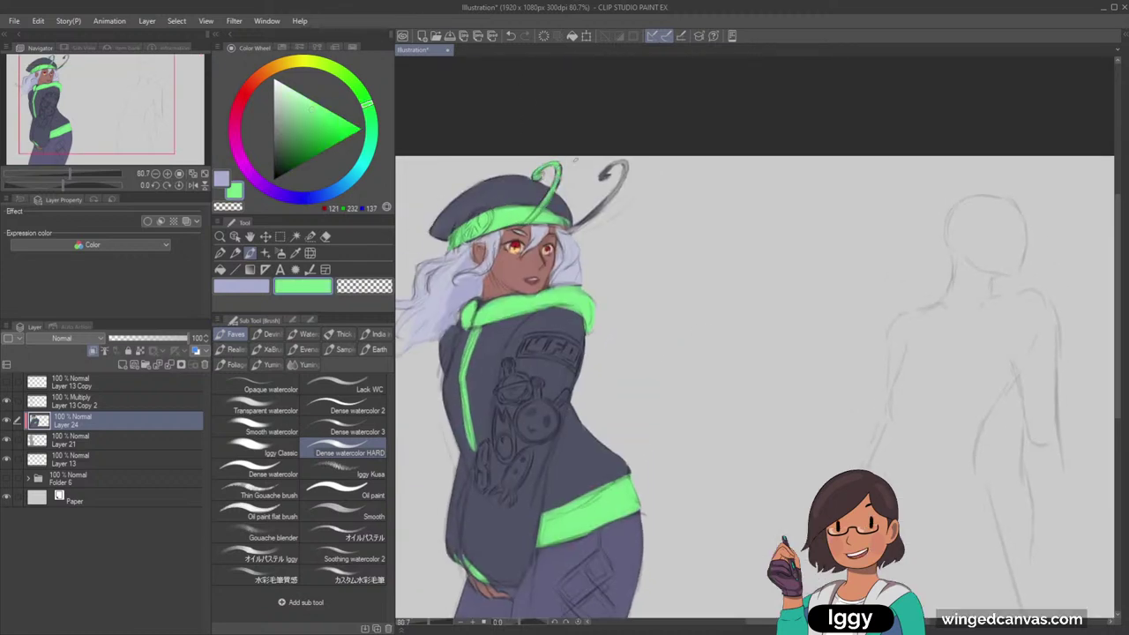
{"action": "left_click_drag", "start_coordinate": [569, 225], "coordinate": [616, 187]}
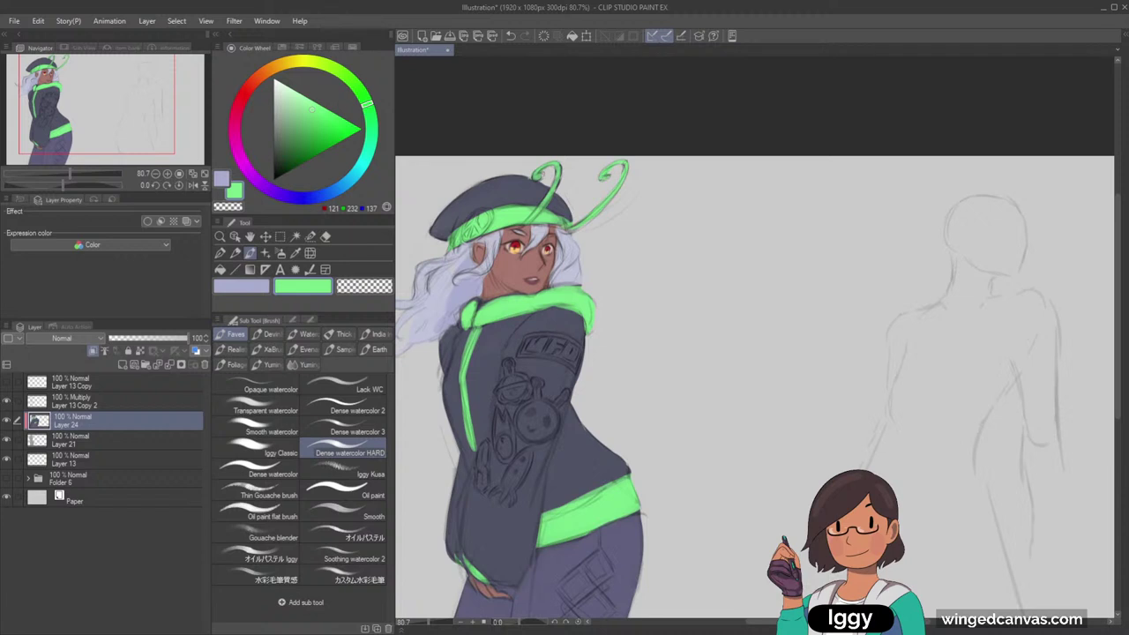
{"action": "scroll", "coordinate": [668, 156], "scroll_direction": "down", "scroll_amount": 2}
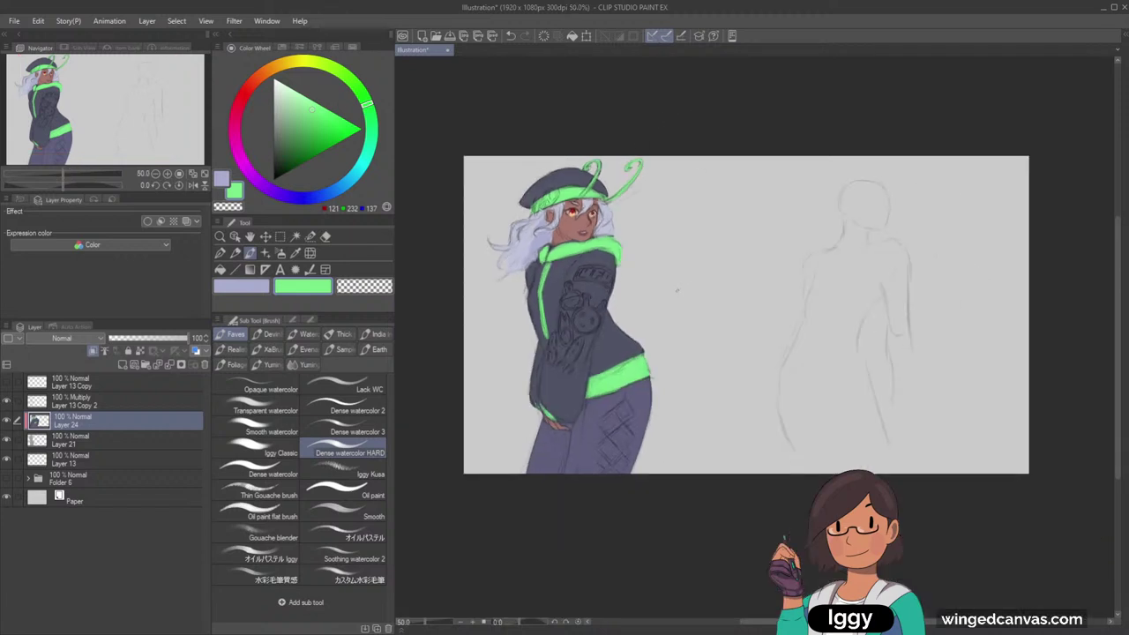
Create a layer clipped to the Multiply line art and fill a rectangular selection around the girl with magenta (RGB 206, 114, 188)
{"action": "left_click", "coordinate": [123, 403]}
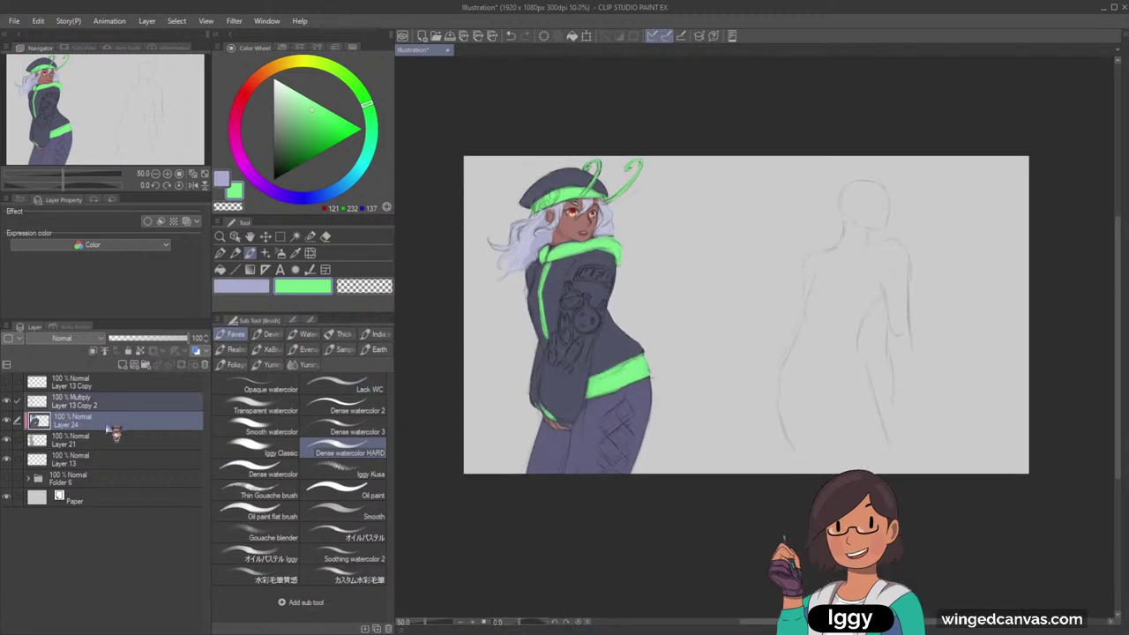
{"action": "left_click", "coordinate": [123, 364]}
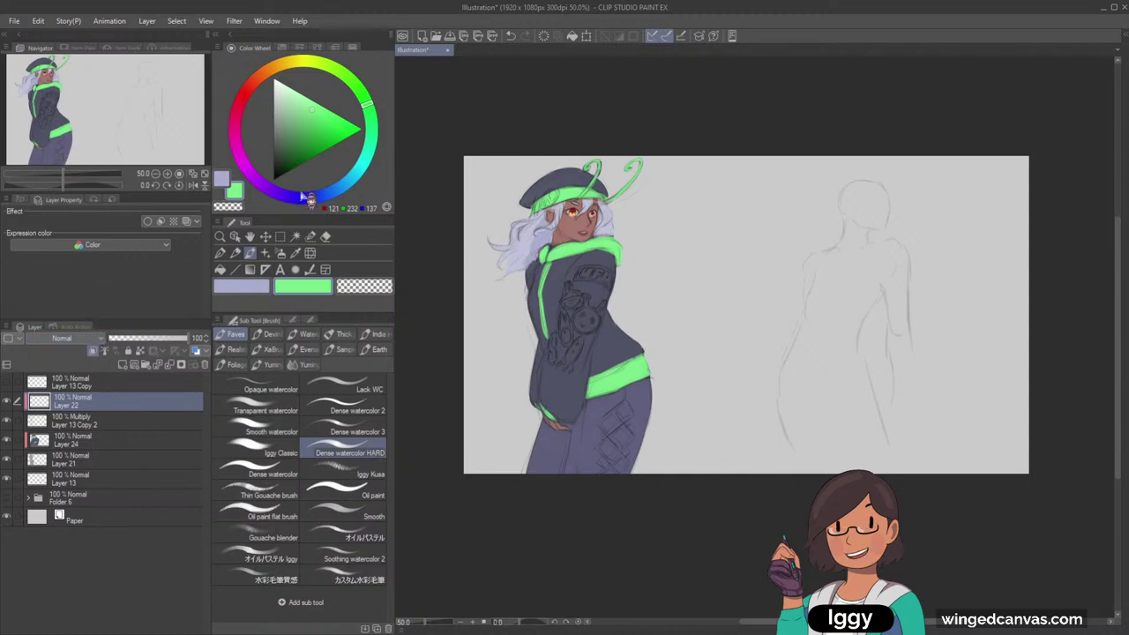
{"action": "left_click", "coordinate": [256, 81]}
{"action": "left_click", "coordinate": [319, 105]}
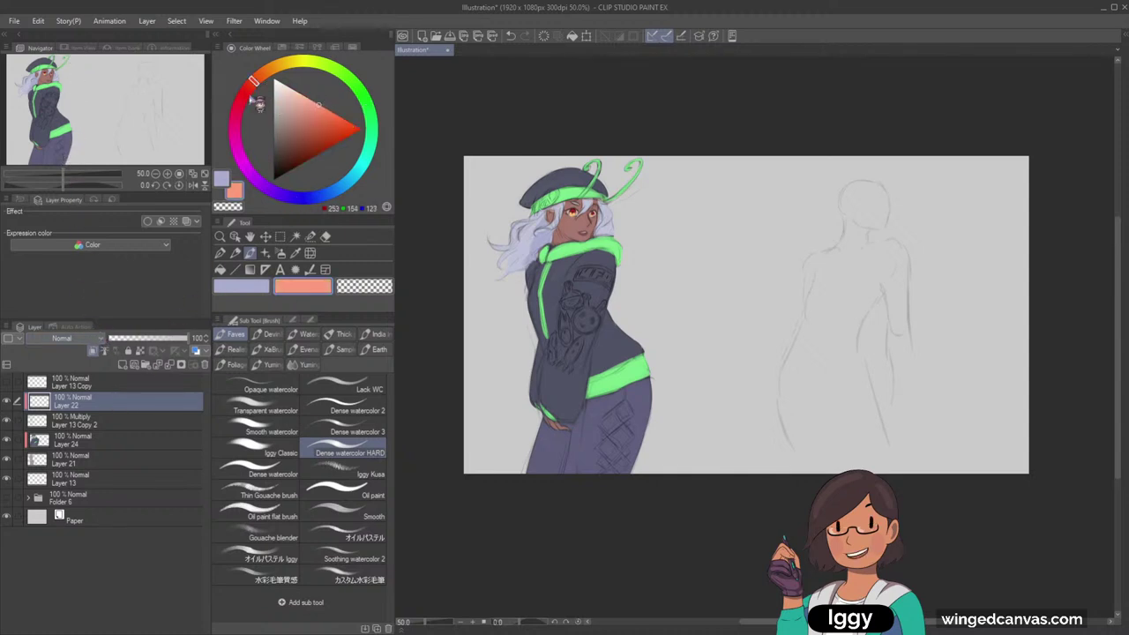
{"action": "left_click", "coordinate": [241, 150]}
{"action": "left_click", "coordinate": [305, 116]}
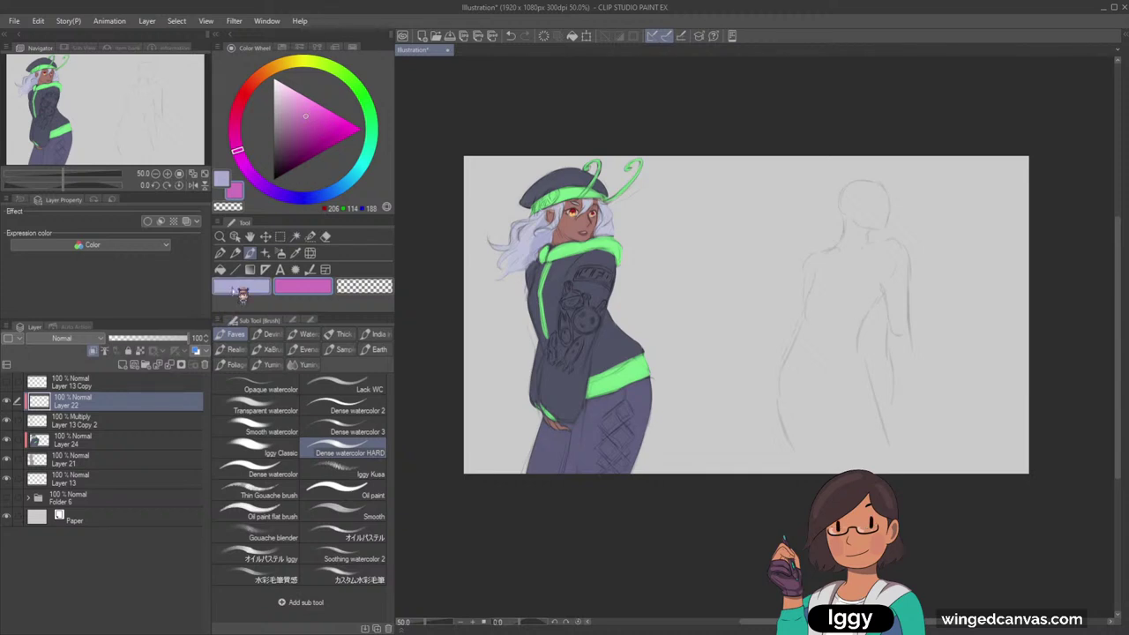
{"action": "left_click", "coordinate": [281, 237]}
{"action": "left_click_drag", "start_coordinate": [467, 152], "coordinate": [831, 476]}
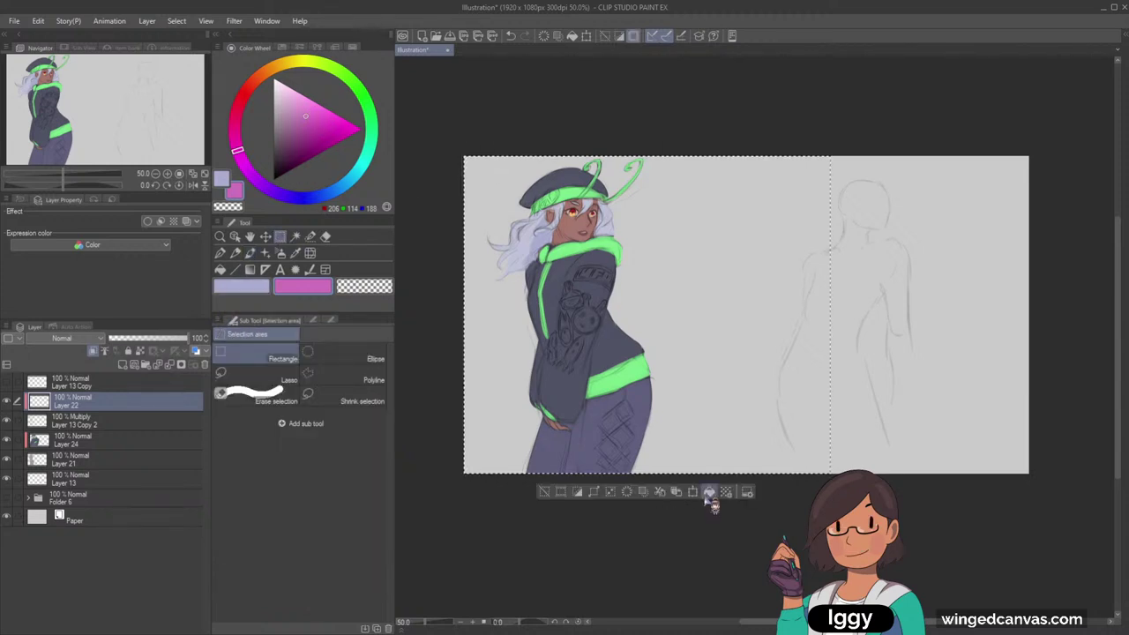
Try tinting the line art by refilling the selection with pink (RGB 206, 114, 133) and purple (RGB 154, 114, 206)
{"action": "scroll", "coordinate": [701, 478], "scroll_direction": "up", "scroll_amount": 1}
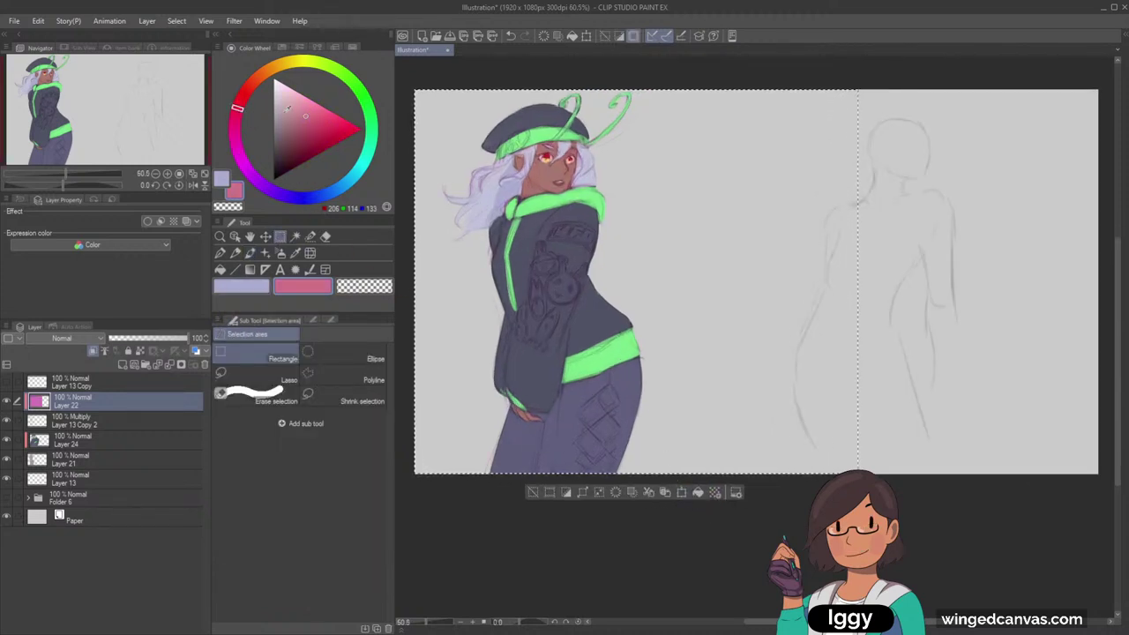
{"action": "left_click", "coordinate": [702, 494]}
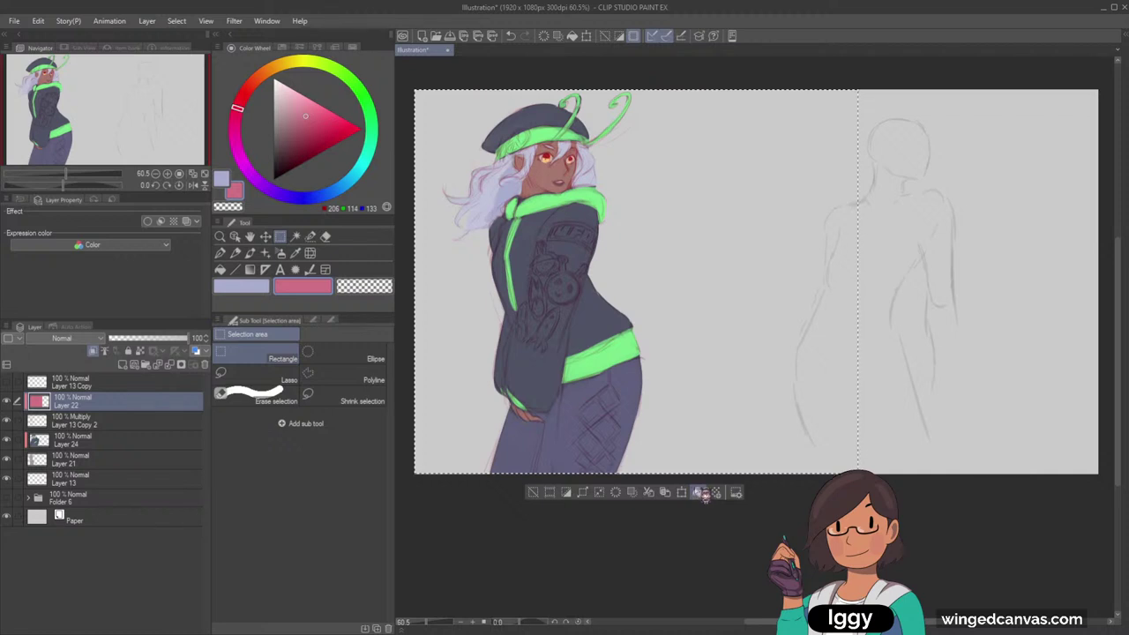
{"action": "mouse_move", "coordinate": [237, 115]}
{"action": "left_mouse_down"}
{"action": "mouse_move", "coordinate": [237, 146]}
{"action": "mouse_move", "coordinate": [272, 191]}
{"action": "left_mouse_up"}
{"action": "left_click", "coordinate": [698, 494]}
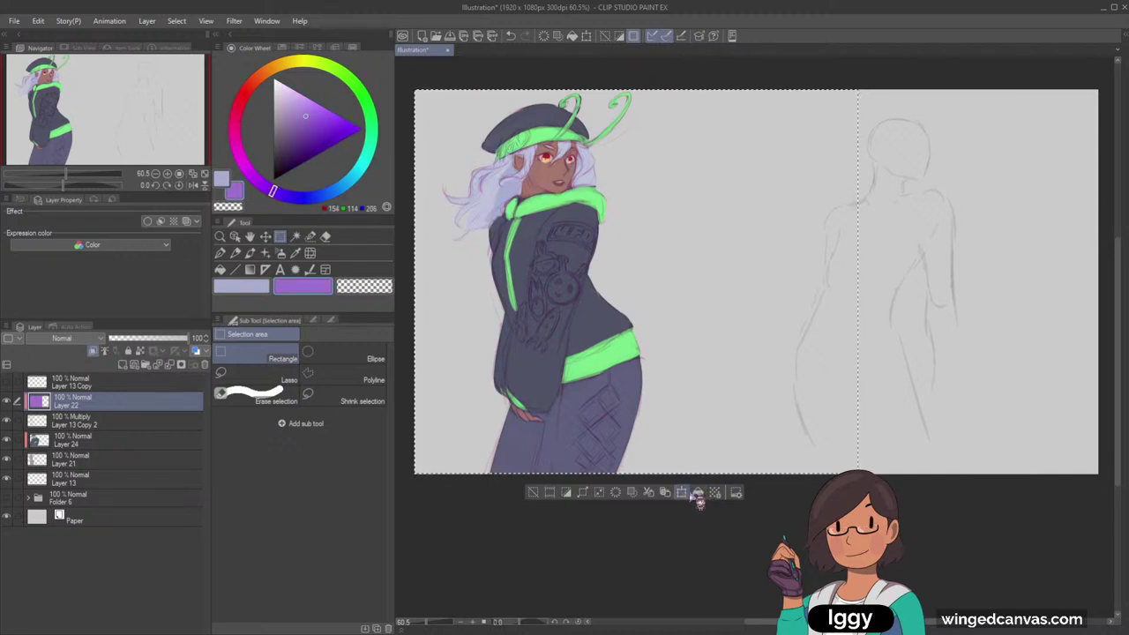
Refill the selection on Layer 22 with dark red (RGB 151, 75, 76) to tint the lines, and deselect
{"action": "left_click", "coordinate": [243, 96]}
{"action": "left_click_drag", "start_coordinate": [306, 117], "coordinate": [296, 136]}
{"action": "left_click", "coordinate": [715, 495]}
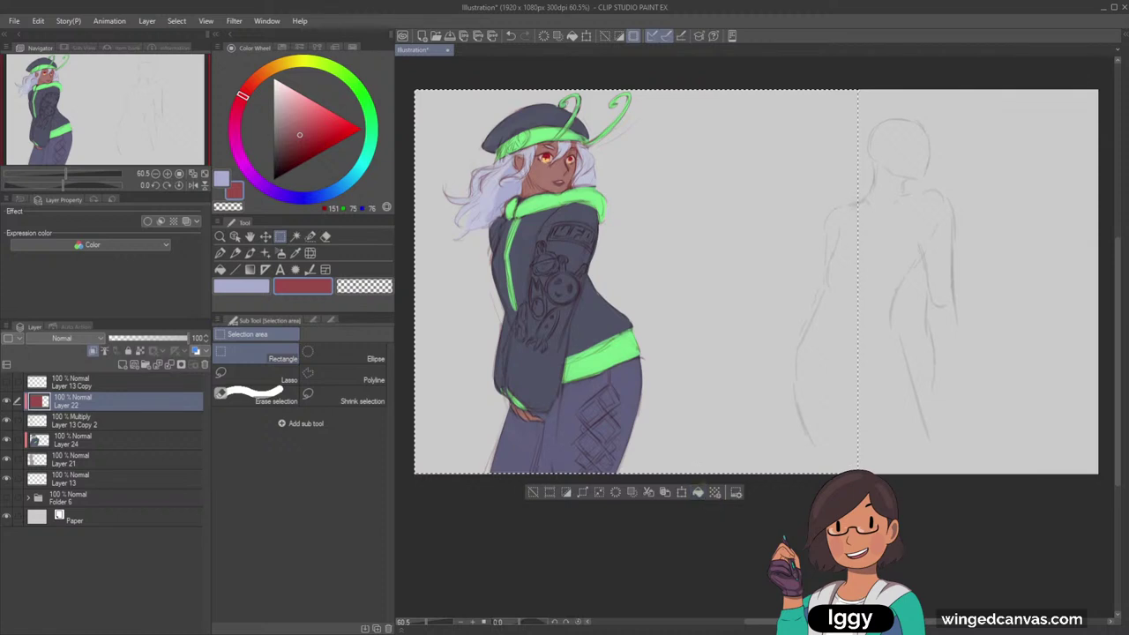
{"action": "left_click", "coordinate": [534, 492]}
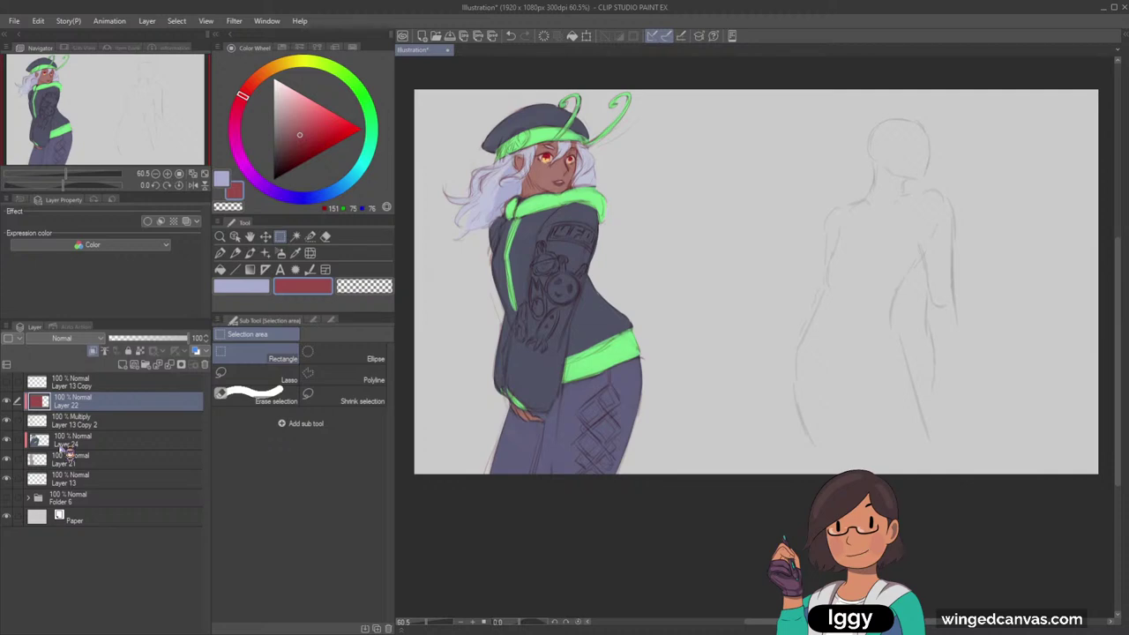
Merge Layer 22, Layer 13 Copy 2, Layer 24 and Layer 21 into a single layer
{"action": "left_click", "coordinate": [105, 444]}
{"action": "left_click", "coordinate": [105, 458]}
{"action": "left_click", "coordinate": [109, 403], "text": "shift"}
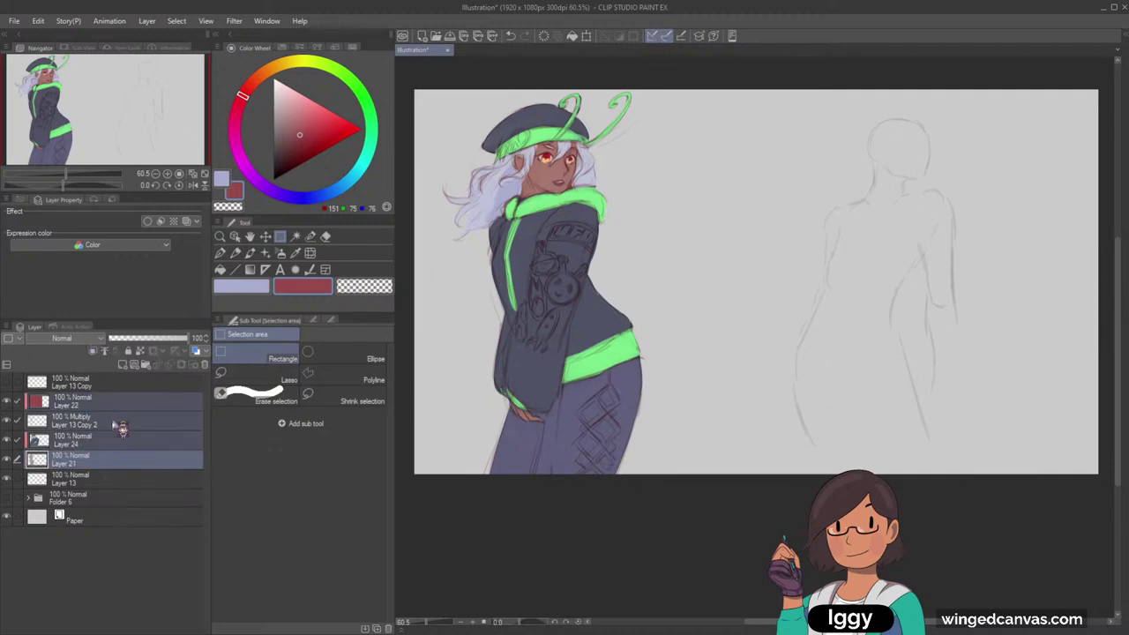
{"action": "key", "text": "alt+shift+e"}
Darken the lash lines and pupils of both eyes with a near-black red (RGB 48, 17, 15) on the merged layer
{"action": "scroll", "coordinate": [576, 147], "scroll_direction": "up", "scroll_amount": 7}
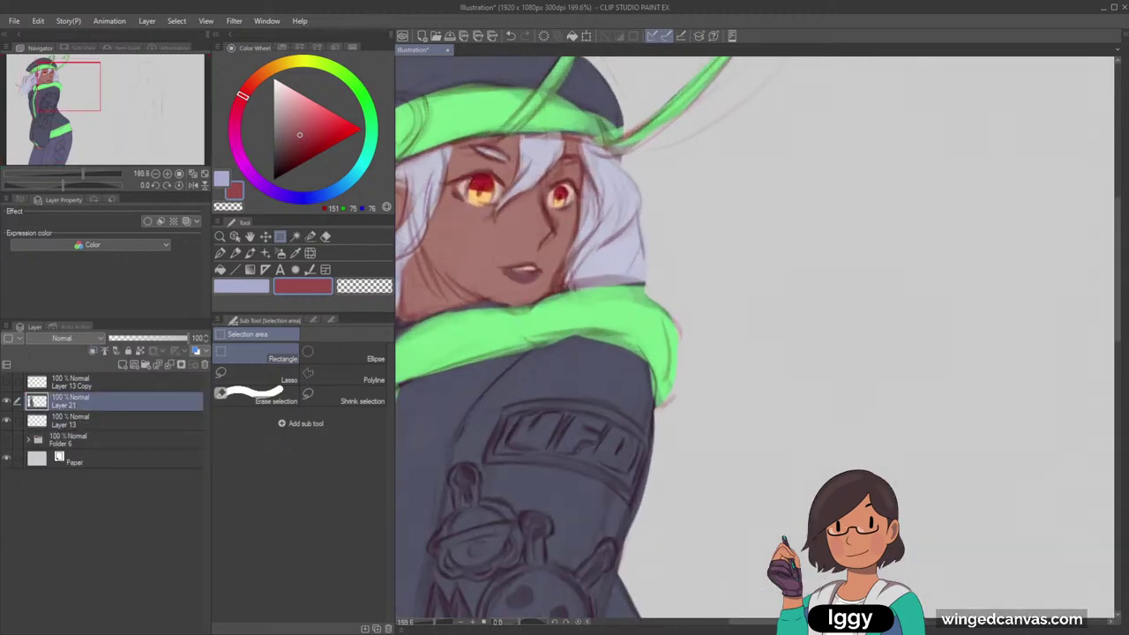
{"action": "right_click", "coordinate": [471, 174]}
{"action": "left_click", "coordinate": [60, 76]}
{"action": "left_click_drag", "start_coordinate": [292, 154], "coordinate": [285, 168]}
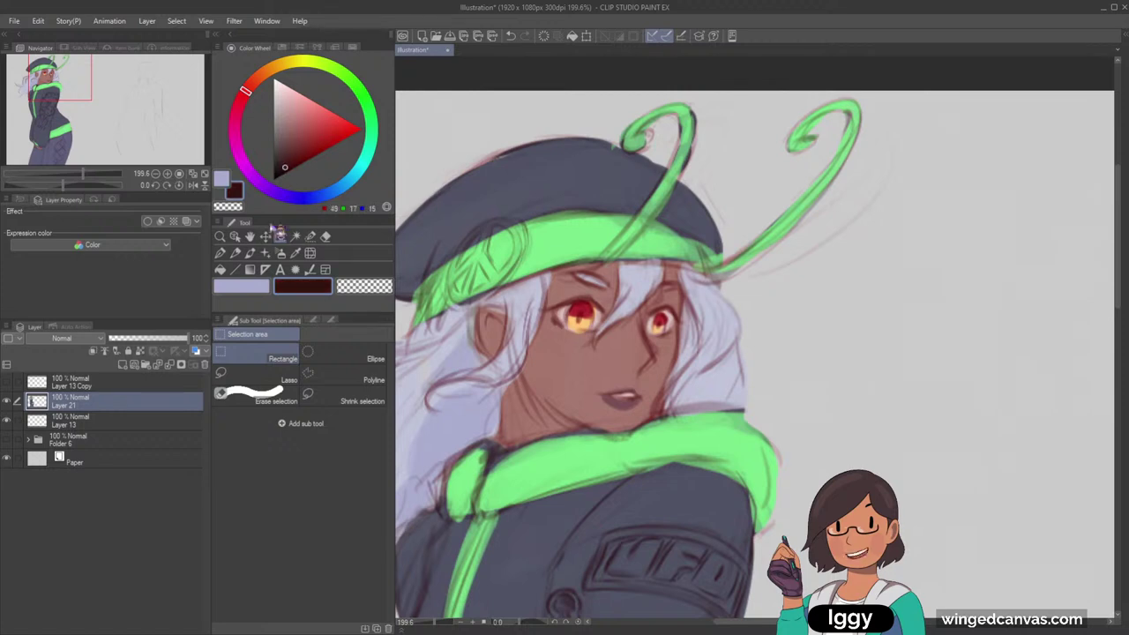
{"action": "key", "text": "b"}
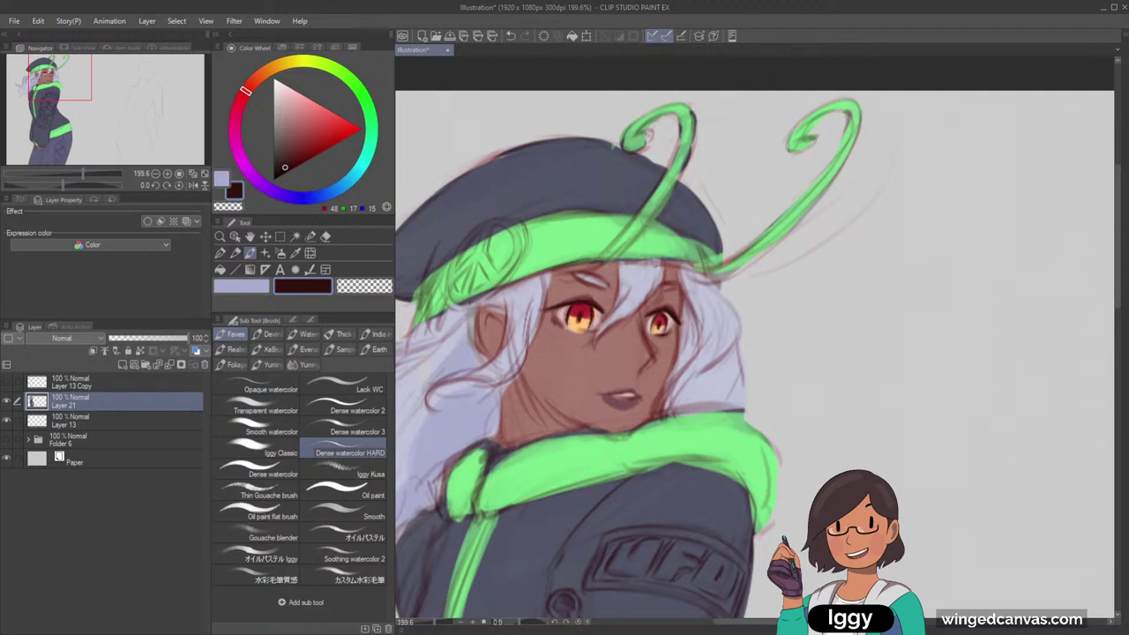
Try repainting the irises in brown and amber tones sampled from the eyes, using the Dense watercolor 2 brush
{"action": "left_click", "coordinate": [379, 409]}
{"action": "key", "text": "bracketright"}
{"action": "key", "text": "bracketright"}
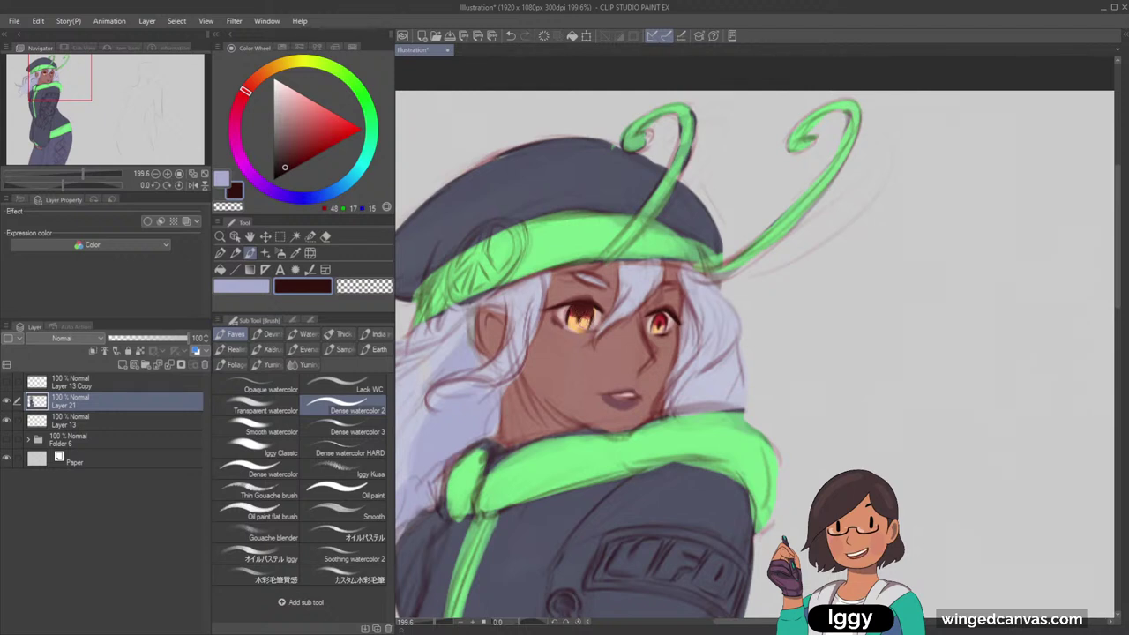
{"action": "left_click", "coordinate": [579, 324], "text": "alt"}
{"action": "left_click", "coordinate": [578, 324], "text": "alt"}
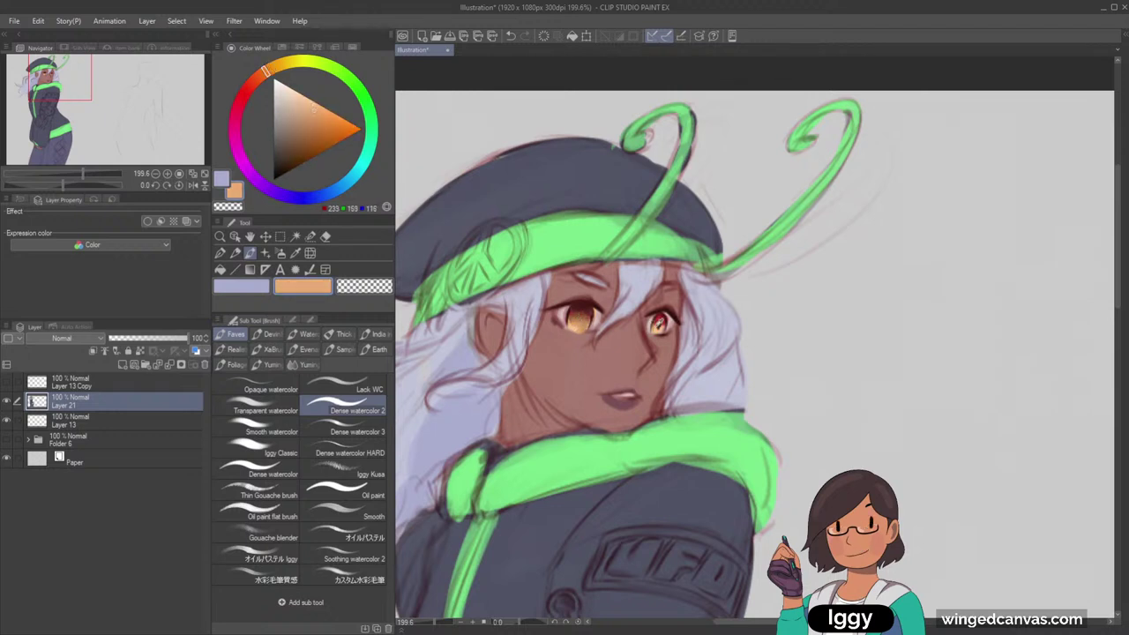
{"action": "left_click", "coordinate": [657, 325], "text": "alt"}
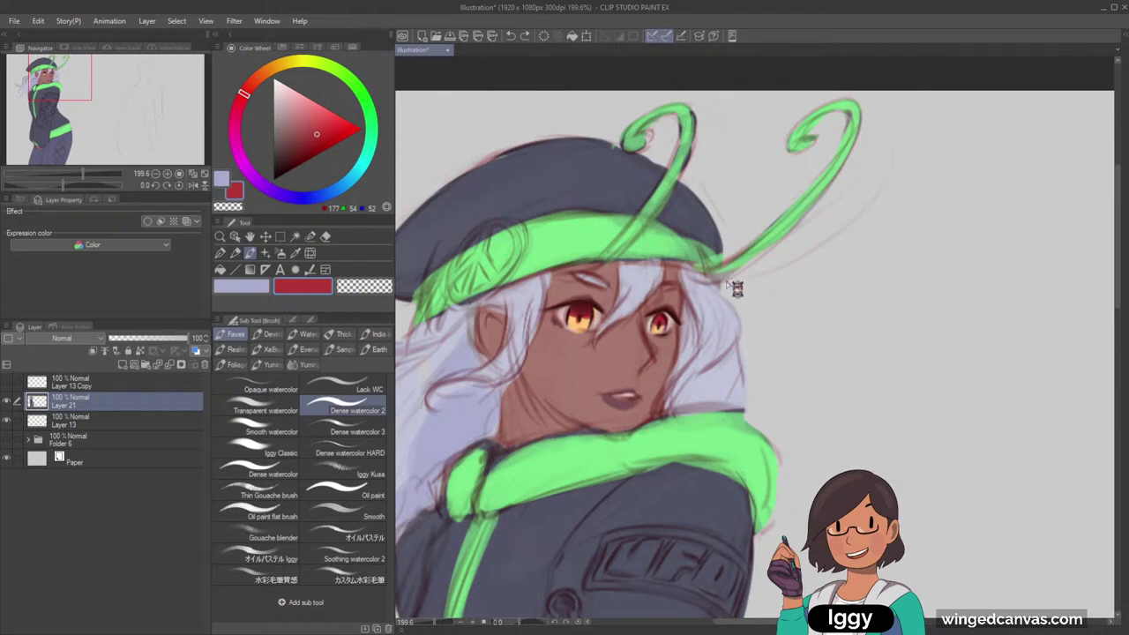
Shade the upper part of both irises with a small Soft airbrush in dark red (RGB 77, 19, 19)
{"action": "left_click_drag", "start_coordinate": [571, 312], "coordinate": [590, 312]}
{"action": "left_click", "coordinate": [281, 253]}
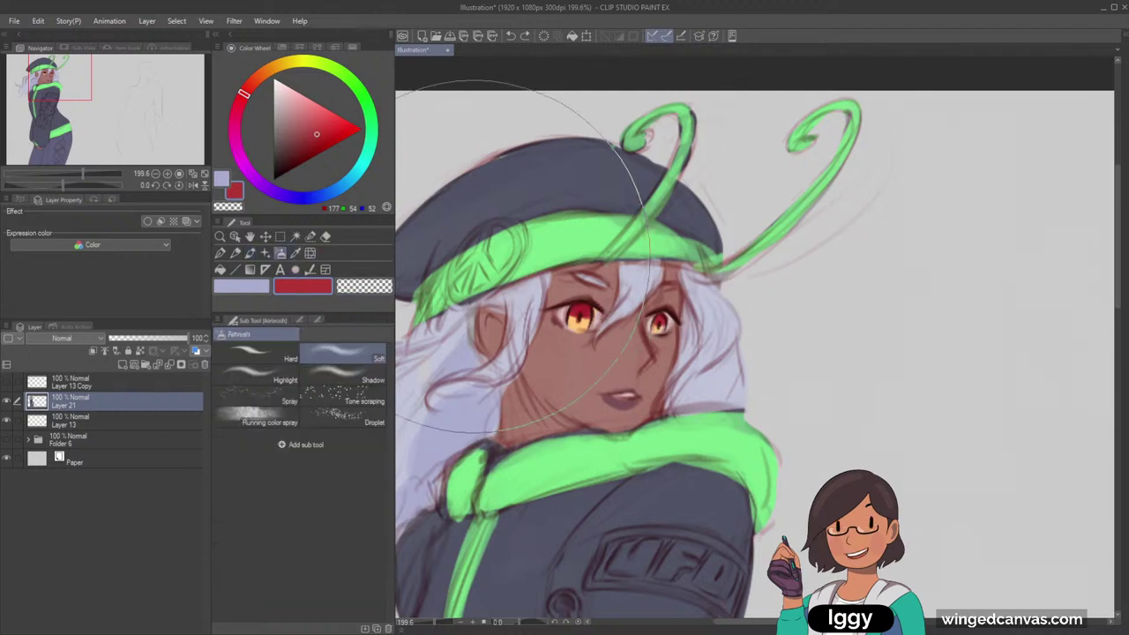
{"action": "key", "text": "bracketleft"}
{"action": "key", "text": "bracketleft"}
{"action": "key", "text": "bracketleft"}
{"action": "key", "text": "bracketleft"}
{"action": "key", "text": "bracketleft"}
{"action": "key", "text": "bracketleft"}
{"action": "key", "text": "bracketleft"}
{"action": "key", "text": "bracketleft"}
{"action": "key", "text": "bracketleft"}
{"action": "key", "text": "bracketleft"}
{"action": "left_click_drag", "start_coordinate": [305, 145], "coordinate": [293, 160]}
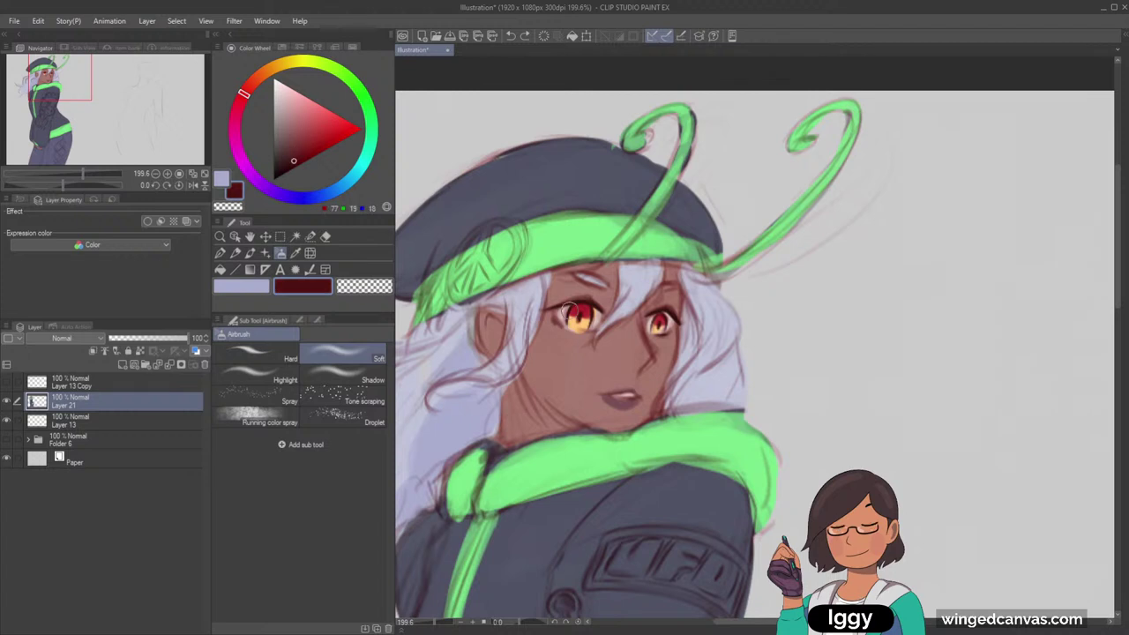
{"action": "mouse_move", "coordinate": [572, 310]}
{"action": "left_mouse_down"}
{"action": "mouse_move", "coordinate": [582, 314]}
{"action": "mouse_move", "coordinate": [573, 310]}
{"action": "left_mouse_up"}
{"action": "left_click_drag", "start_coordinate": [654, 319], "coordinate": [659, 318]}
{"action": "scroll", "coordinate": [692, 266], "scroll_direction": "down", "scroll_amount": 3}
Paint the far eyebrow in a light greyish mauve (RGB 170, 155, 167) sampled from the hair, using the Dense watercolor 3 brush
{"action": "left_click", "coordinate": [658, 275], "text": "alt"}
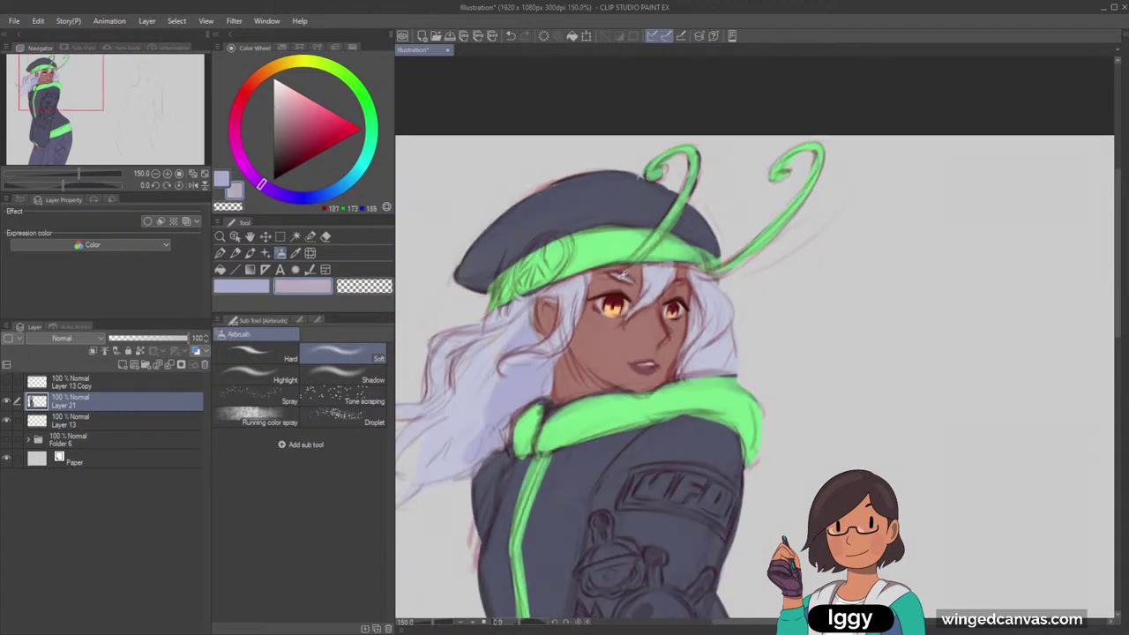
{"action": "scroll", "coordinate": [665, 204], "scroll_direction": "up", "scroll_amount": 2}
{"action": "key", "text": "b"}
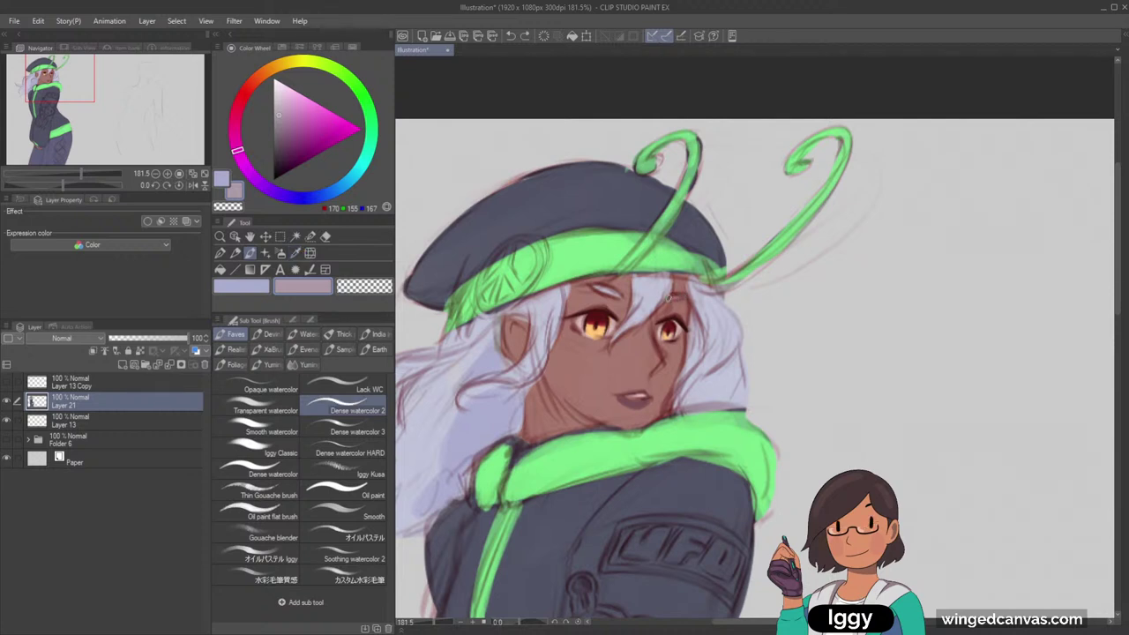
{"action": "left_click", "coordinate": [353, 431]}
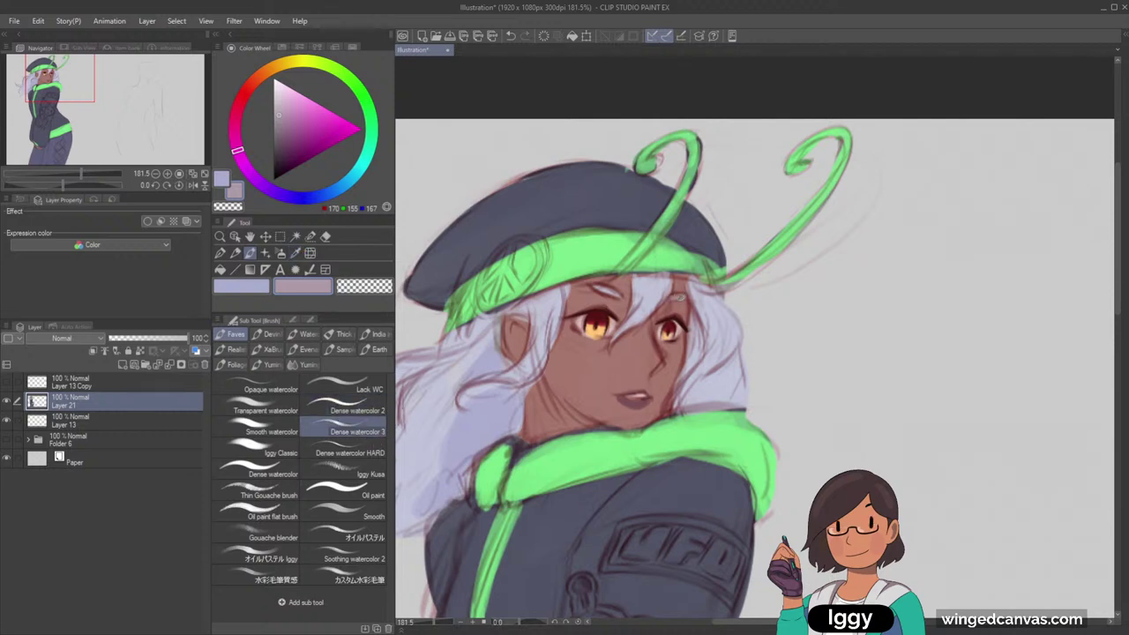
{"action": "scroll", "coordinate": [776, 376], "scroll_direction": "down", "scroll_amount": 5}
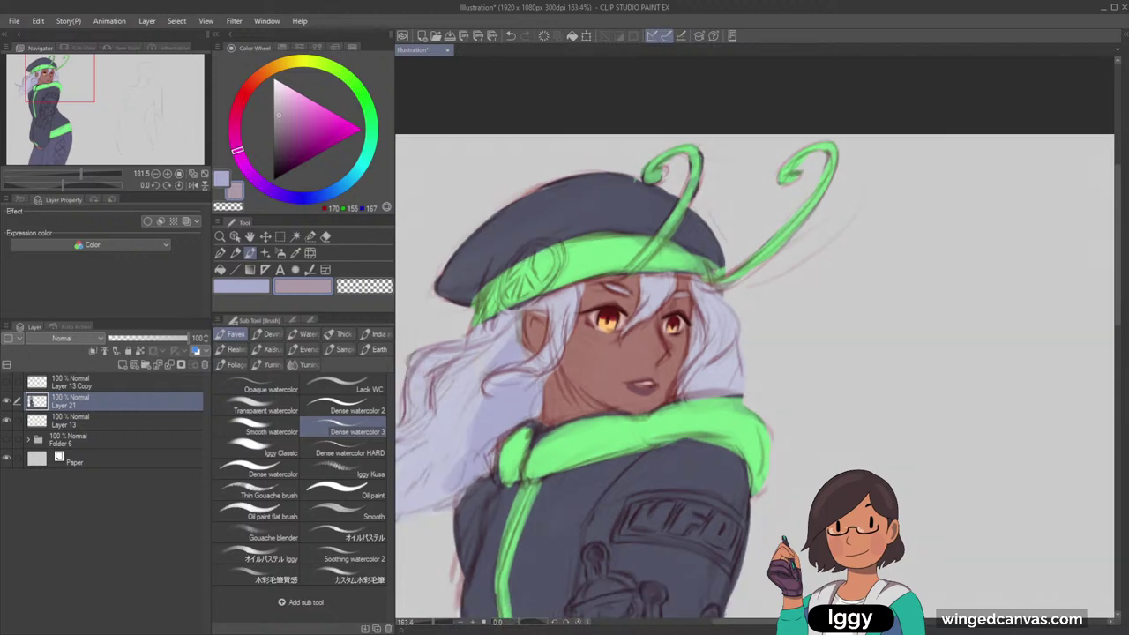
{"action": "scroll", "coordinate": [759, 375], "scroll_direction": "up", "scroll_amount": 3}
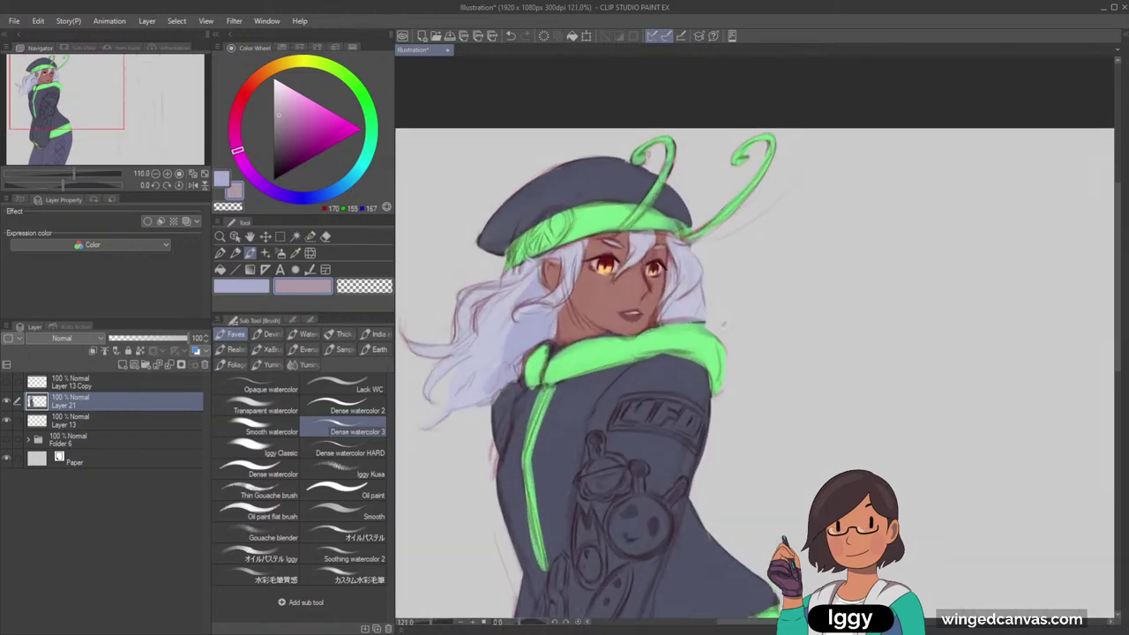
Refine the nearer eye's lower edge, pupil and iris with sampled skin tone, dark red and light orange
{"action": "left_click", "coordinate": [584, 277], "text": "alt"}
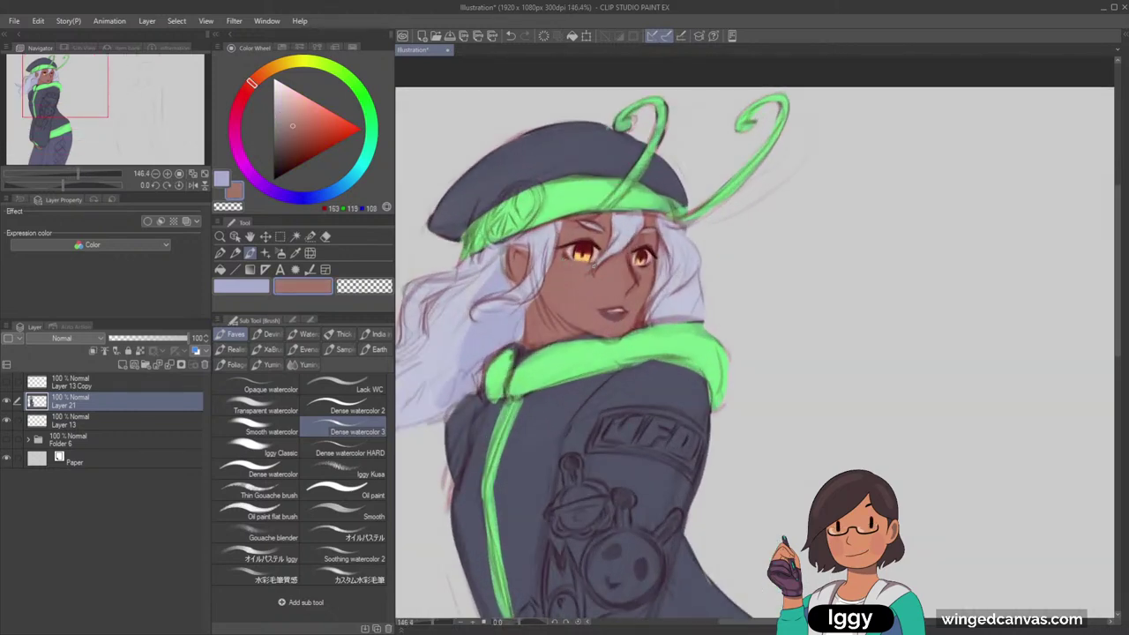
{"action": "left_click_drag", "start_coordinate": [566, 261], "coordinate": [584, 265]}
{"action": "left_click", "coordinate": [573, 246], "text": "alt"}
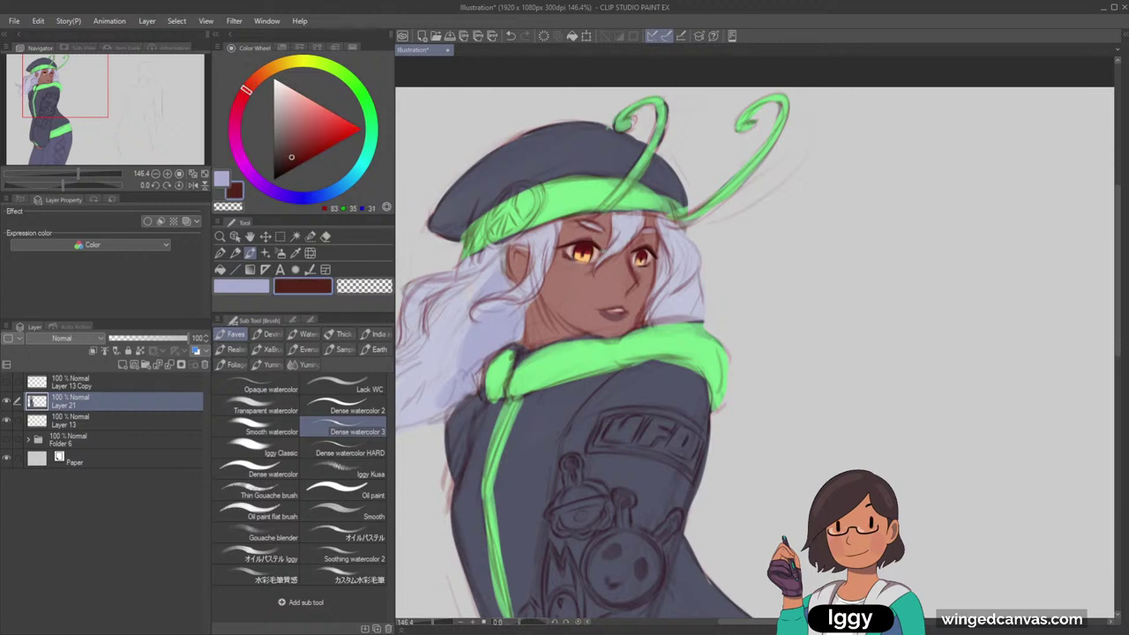
{"action": "left_click", "coordinate": [593, 254], "text": "alt"}
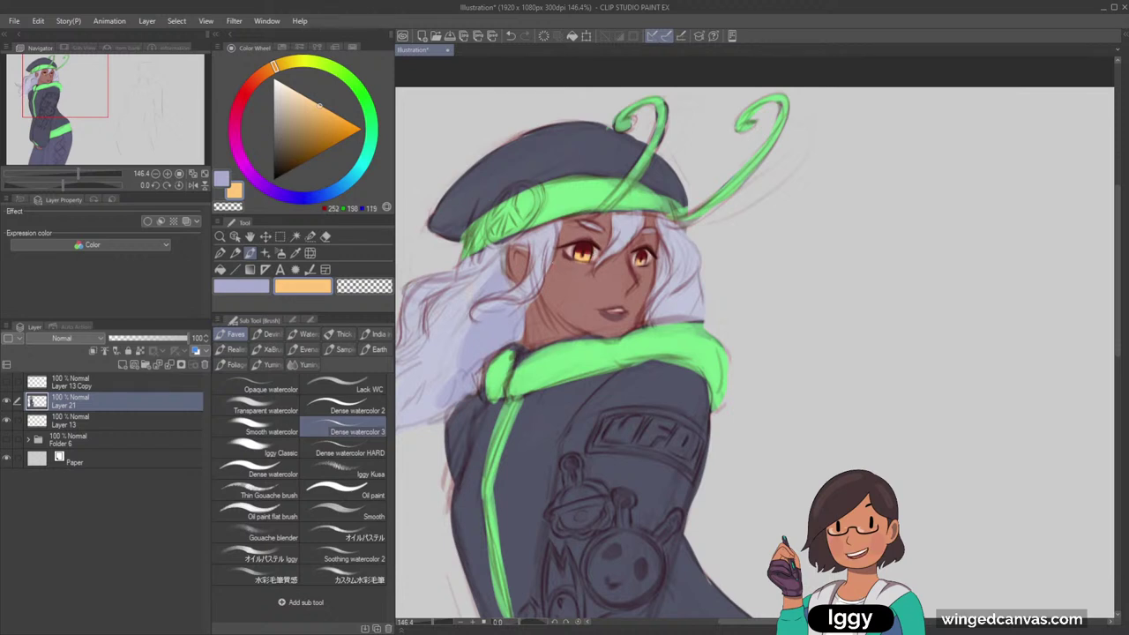
{"action": "left_click", "coordinate": [582, 247], "text": "alt"}
{"action": "left_click_drag", "start_coordinate": [584, 243], "coordinate": [584, 251]}
{"action": "left_click", "coordinate": [583, 257], "text": "alt"}
{"action": "scroll", "coordinate": [715, 181], "scroll_direction": "down", "scroll_amount": 3}
{"action": "scroll", "coordinate": [715, 181], "scroll_direction": "up", "scroll_amount": 1}
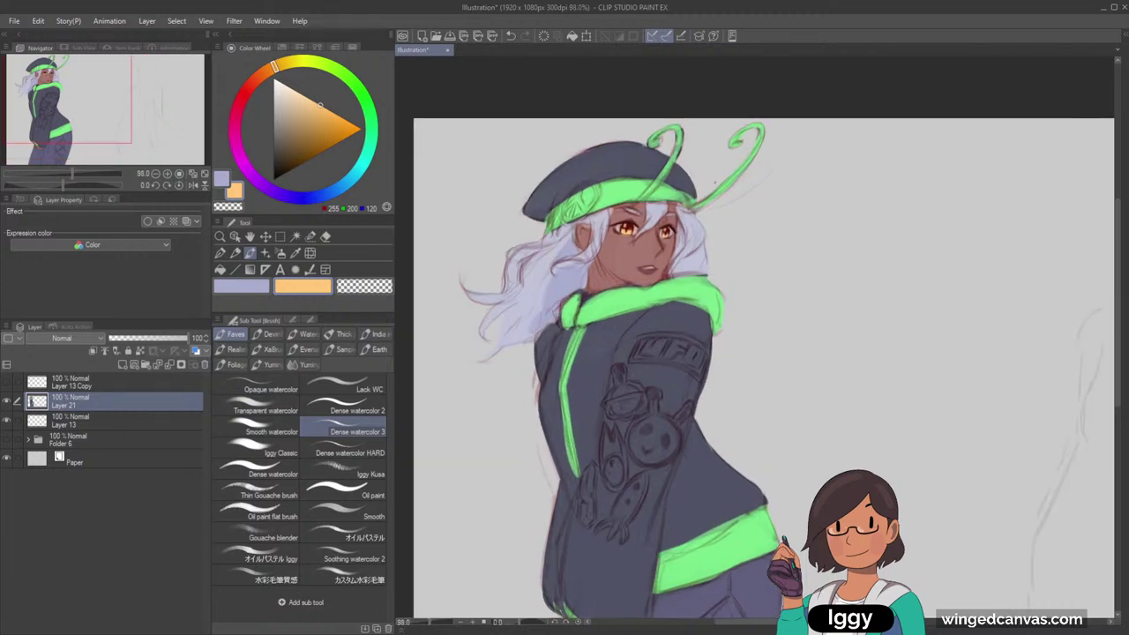
Reshape the back of the beret and the chin and collar area with Liquify, adjusting the brush size
{"action": "key", "text": "ctrl+alt+0"}
{"action": "left_click", "coordinate": [310, 252]}
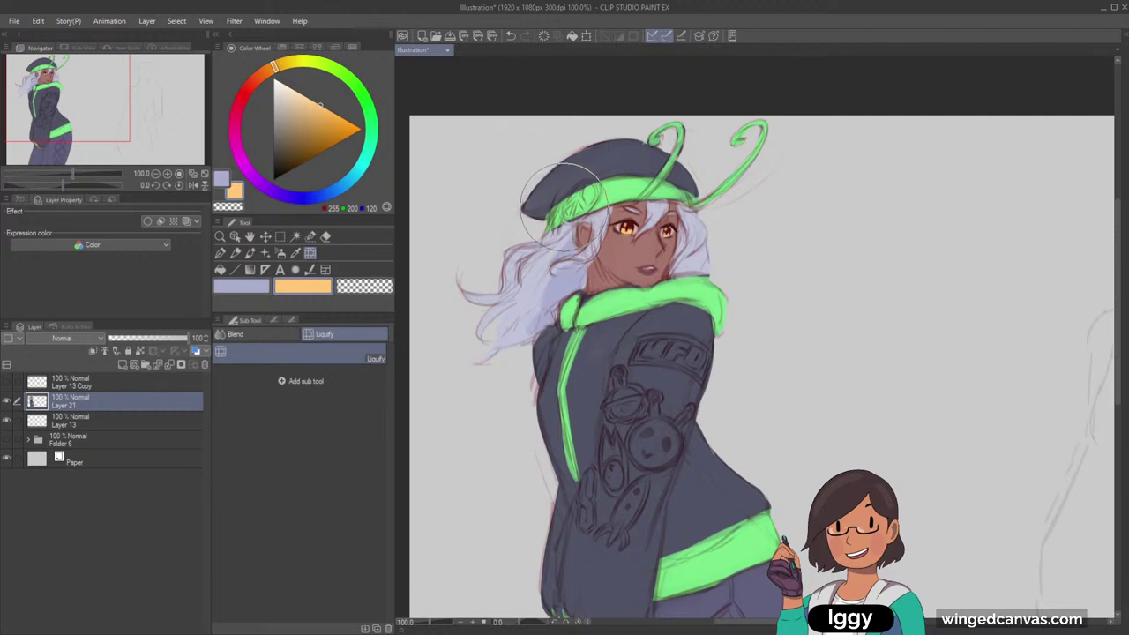
{"action": "key", "text": "bracketright"}
{"action": "key", "text": "bracketright"}
{"action": "key", "text": "bracketright"}
{"action": "left_click_drag", "start_coordinate": [545, 193], "coordinate": [550, 194]}
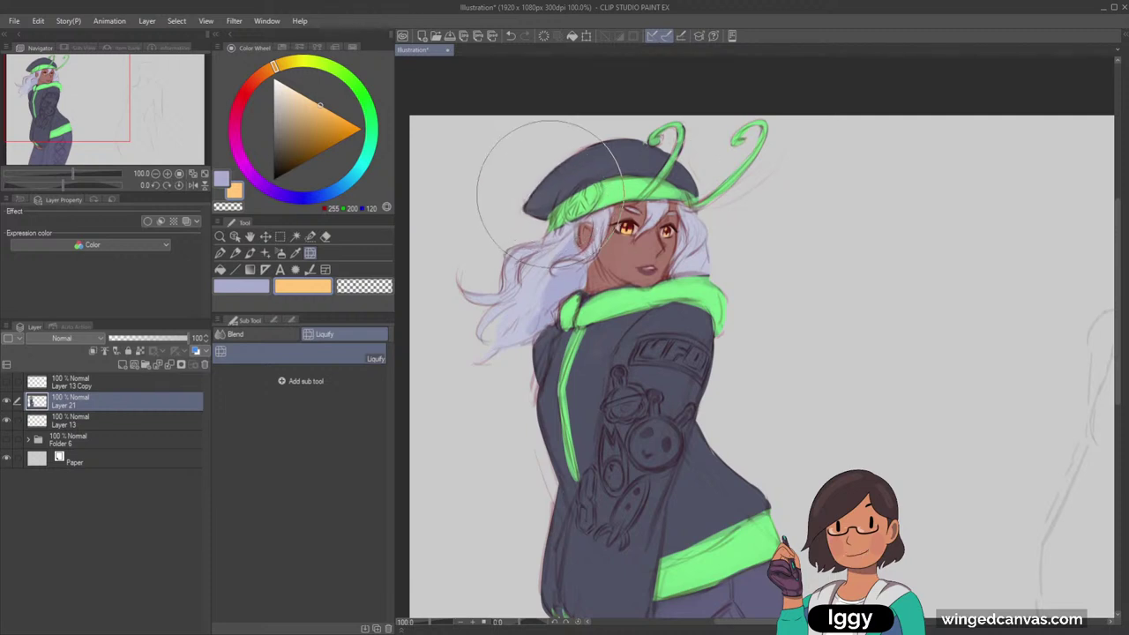
{"action": "key", "text": "bracketleft"}
{"action": "key", "text": "bracketleft"}
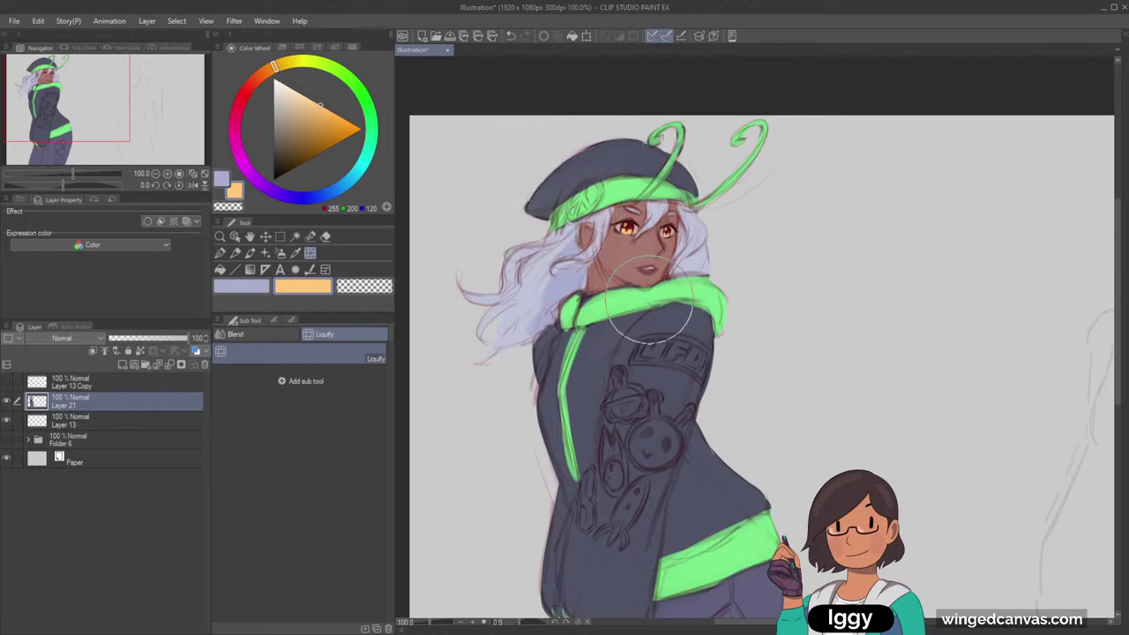
{"action": "key", "text": "bracketright"}
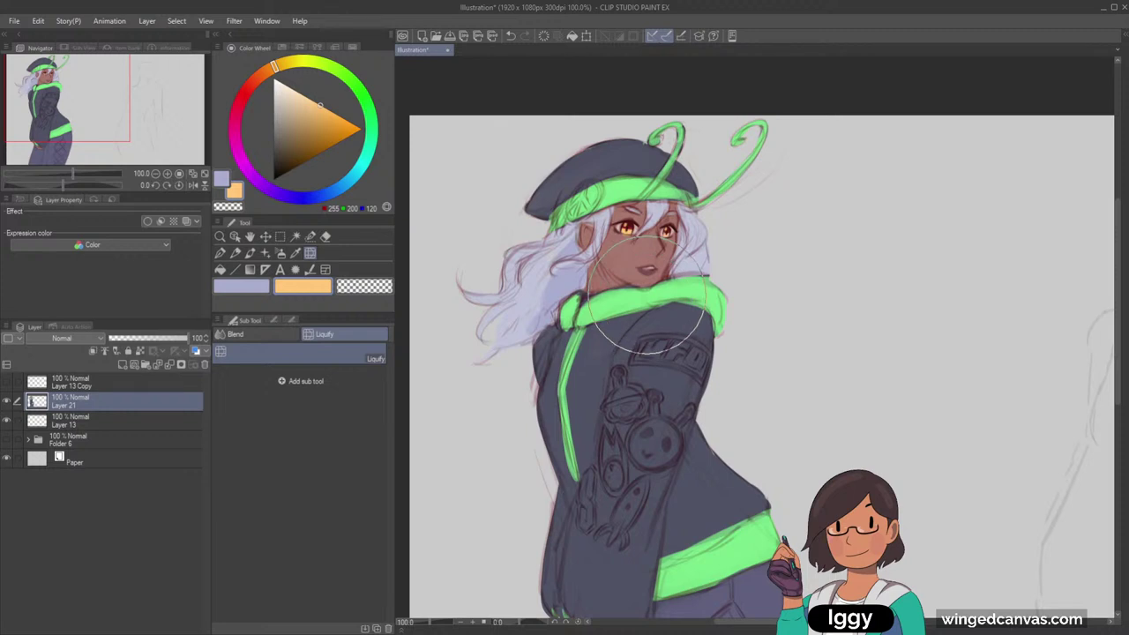
{"action": "key", "text": "bracketleft"}
{"action": "key", "text": "bracketleft"}
{"action": "key", "text": "bracketleft"}
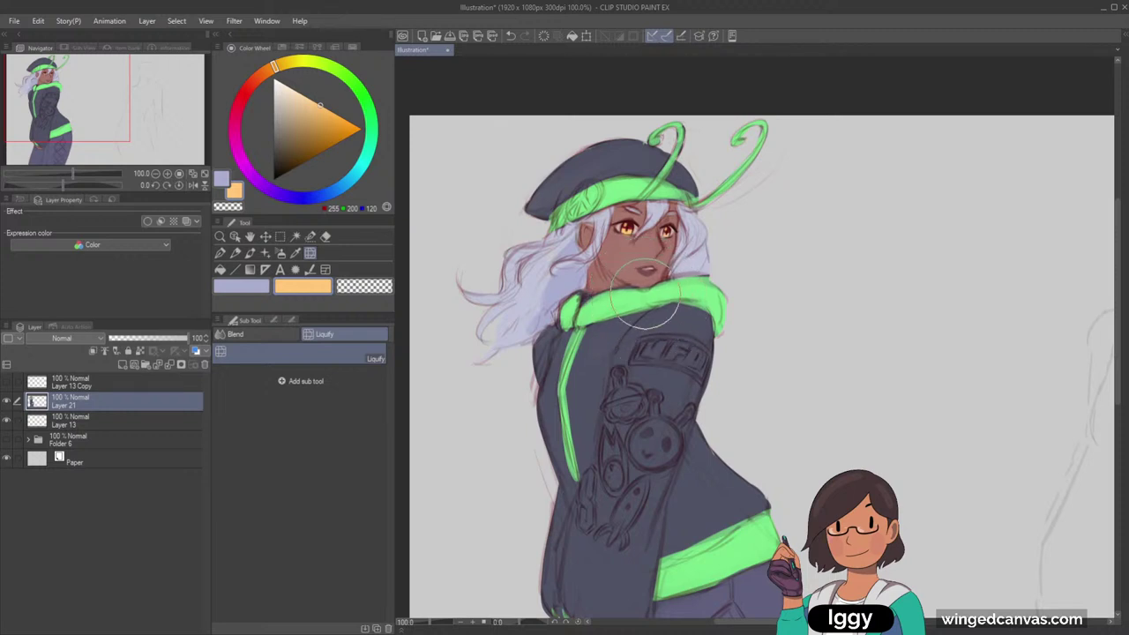
Paint the neck shadow below the jaw in sampled reddish brown (RGB 136, 81, 74) with the Dense watercolor 3 brush
{"action": "left_click", "coordinate": [645, 277], "text": "alt"}
{"action": "scroll", "coordinate": [645, 272], "scroll_direction": "up", "scroll_amount": 2}
{"action": "left_click", "coordinate": [250, 253]}
{"action": "left_click", "coordinate": [596, 256], "text": "alt"}
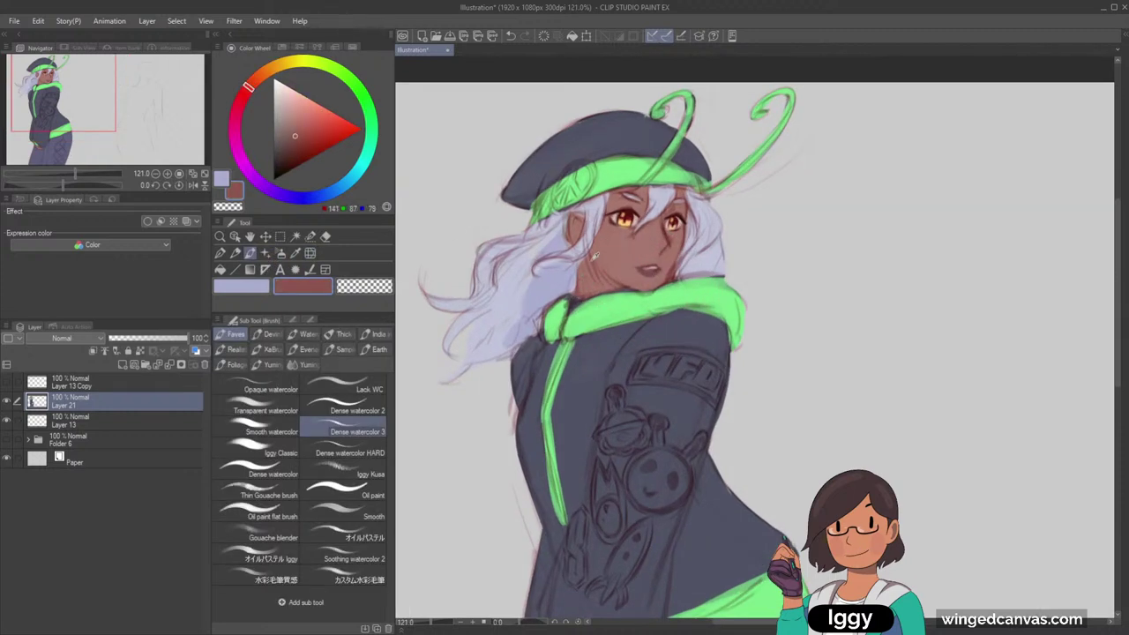
{"action": "left_click_drag", "start_coordinate": [592, 270], "coordinate": [617, 292]}
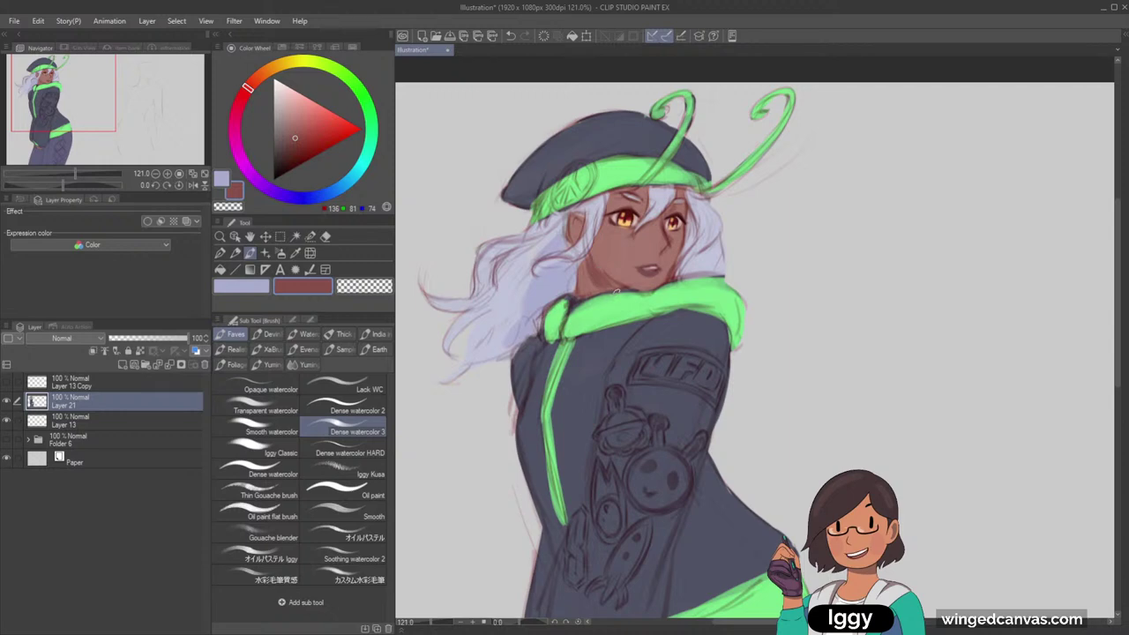
{"action": "scroll", "coordinate": [703, 202], "scroll_direction": "down", "scroll_amount": 5}
{"action": "scroll", "coordinate": [716, 181], "scroll_direction": "up", "scroll_amount": 4}
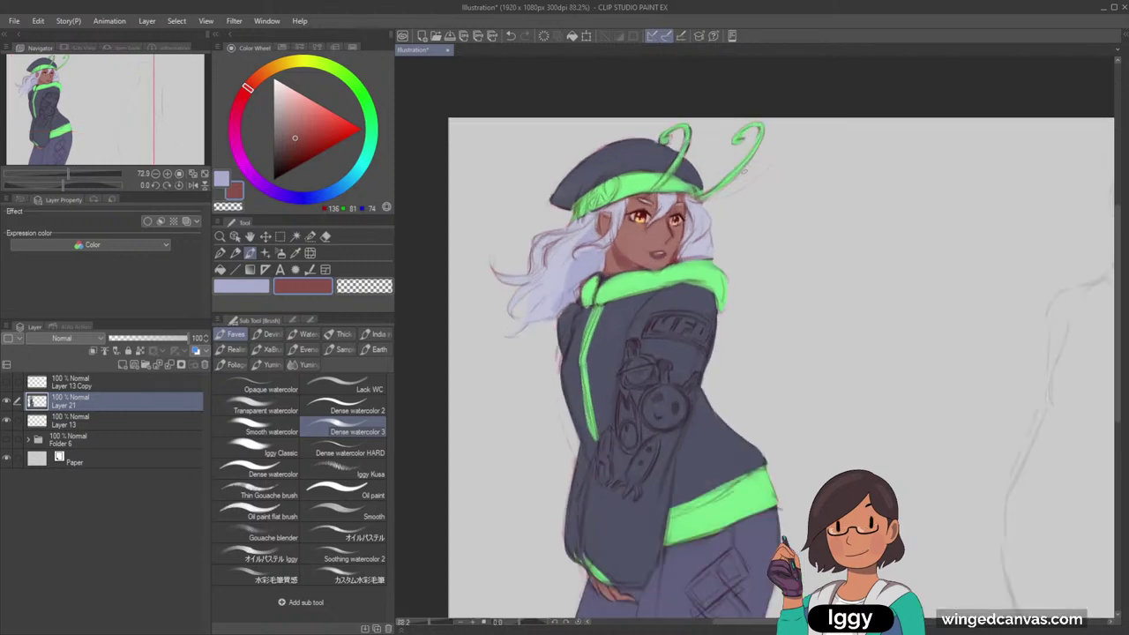
Touch up the cheek and chin with lighter skin tones sampled from the face (RGB 165, 117, 107)
{"action": "left_click", "coordinate": [604, 263], "text": "alt"}
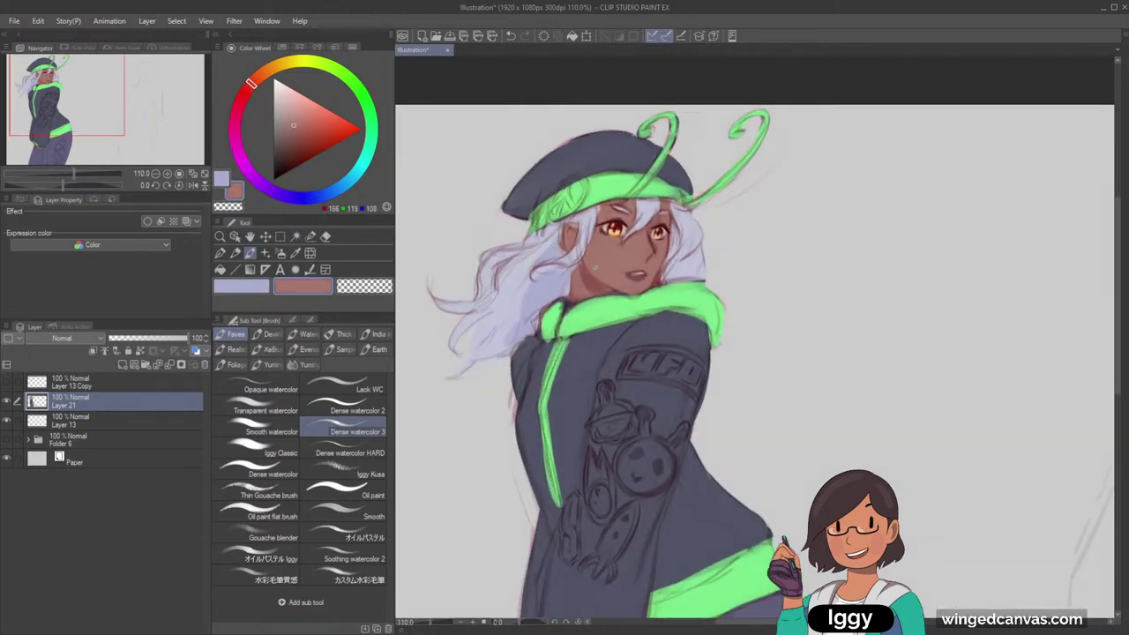
{"action": "scroll", "coordinate": [688, 265], "scroll_direction": "down", "scroll_amount": 2}
{"action": "scroll", "coordinate": [681, 458], "scroll_direction": "up", "scroll_amount": 2}
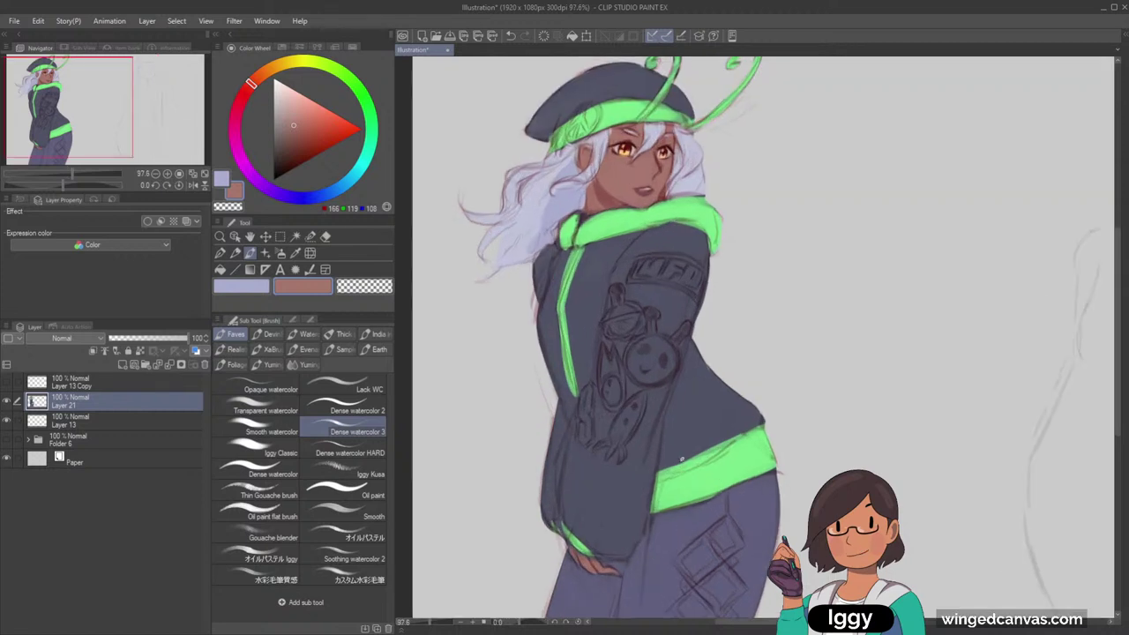
{"action": "scroll", "coordinate": [626, 182], "scroll_direction": "up", "scroll_amount": 2}
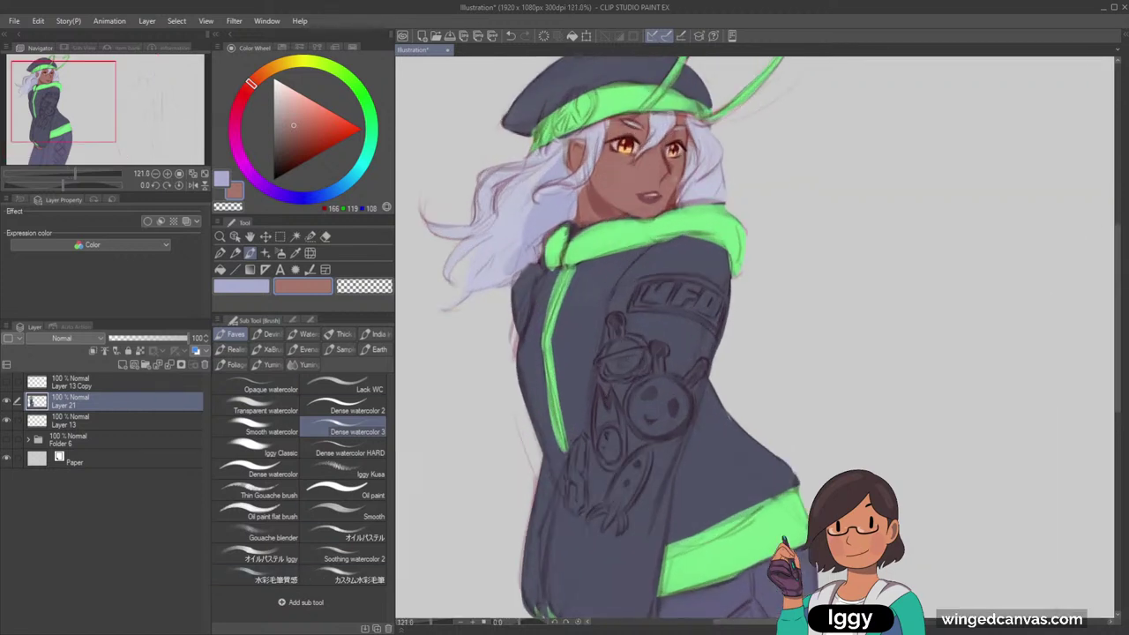
{"action": "left_click", "coordinate": [677, 198], "text": "alt"}
{"action": "left_click", "coordinate": [638, 213], "text": "alt"}
{"action": "scroll", "coordinate": [688, 148], "scroll_direction": "down", "scroll_amount": 2}
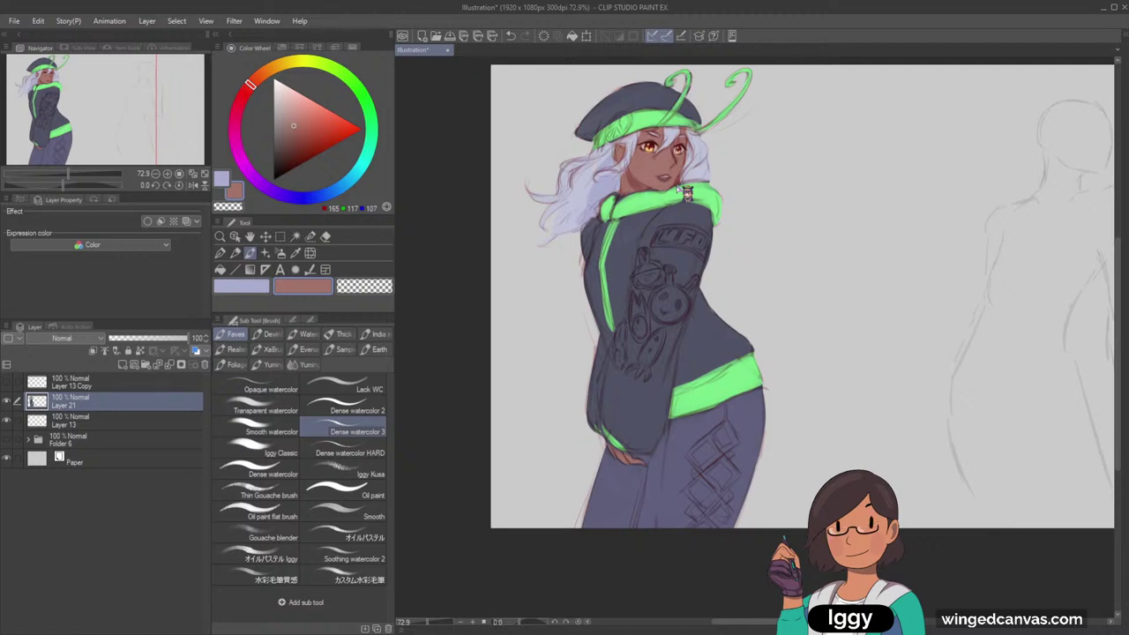
Undo back to the separate, unmerged layers and check Layer 24 by toggling its visibility
{"action": "key", "text": "ctrl+z"}
{"action": "key", "text": "ctrl+z"}
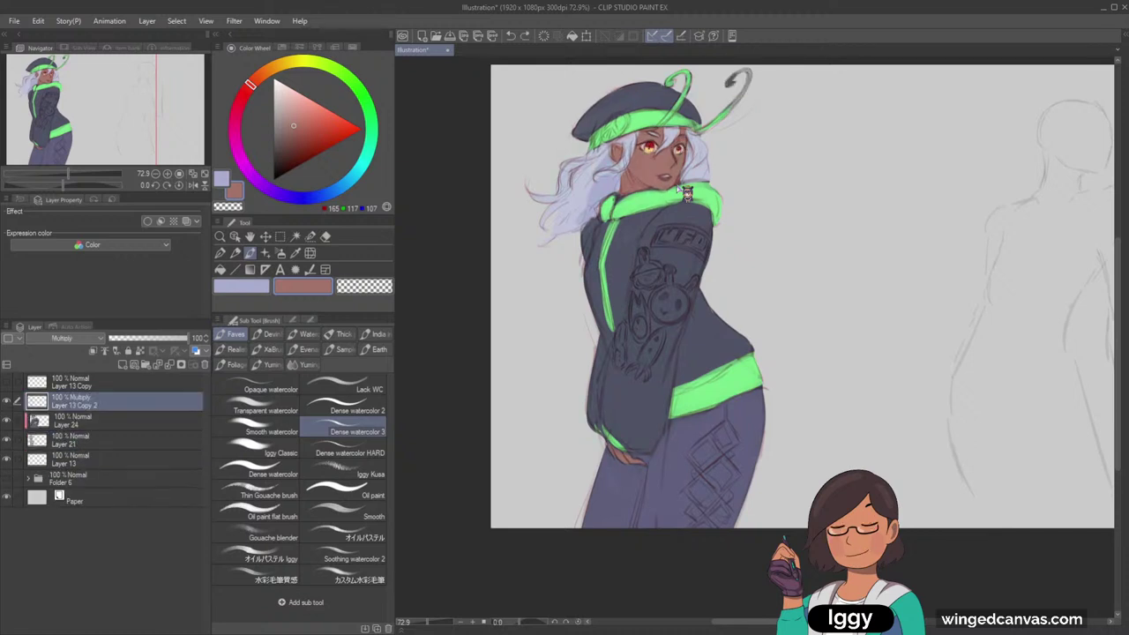
{"action": "key", "text": "ctrl+shift+n"}
{"action": "key", "text": "ctrl+alt+g"}
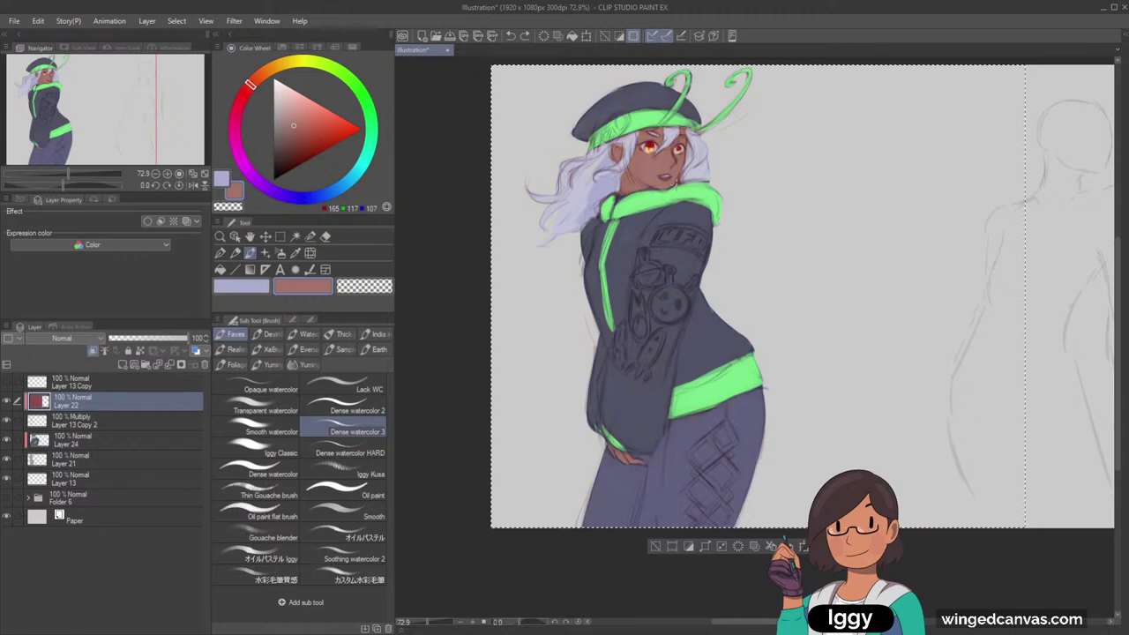
{"action": "left_click", "coordinate": [7, 440]}
{"action": "left_click", "coordinate": [7, 440]}
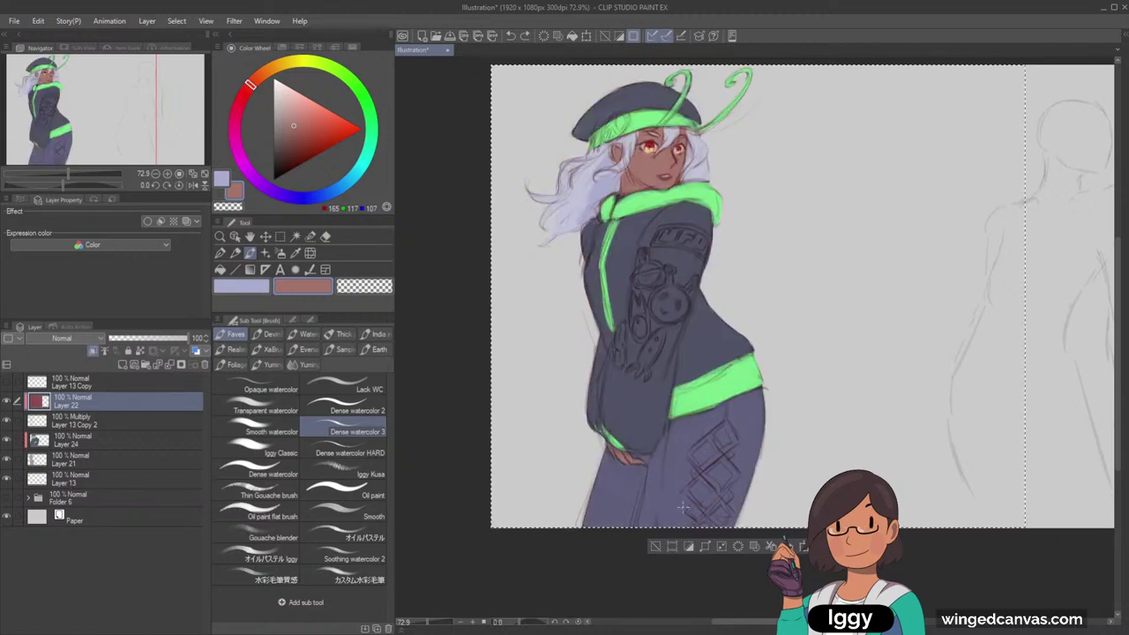
Clear the selection, paste the merged figure as a new layer above Layer 22 and hide that copy
{"action": "left_click", "coordinate": [655, 546]}
{"action": "key", "text": "ctrl+v"}
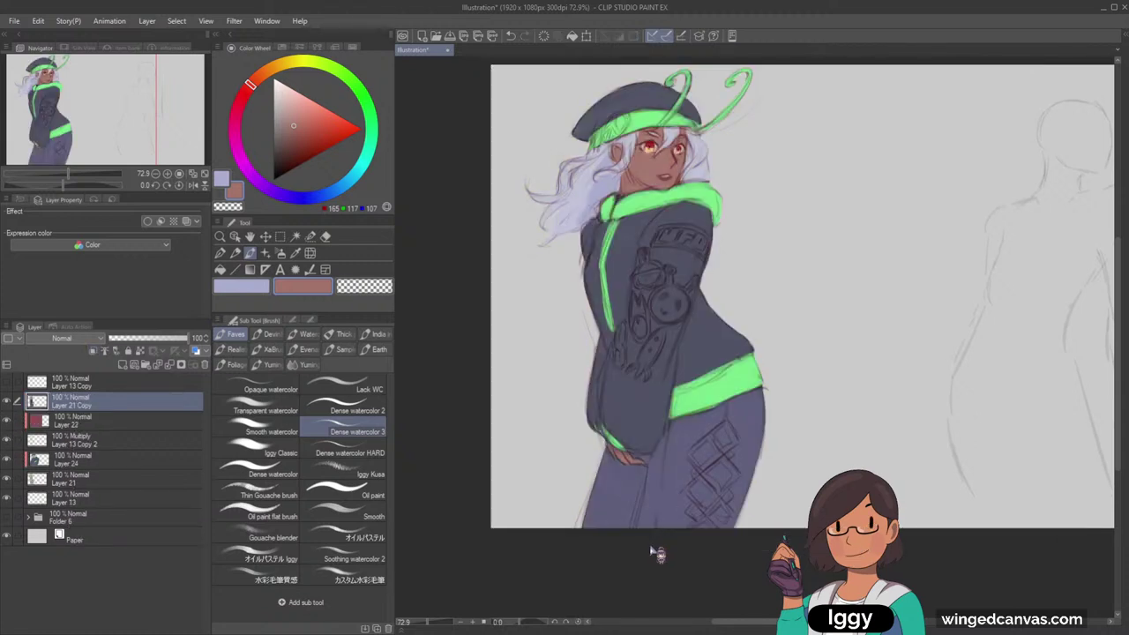
{"action": "left_click", "coordinate": [7, 402]}
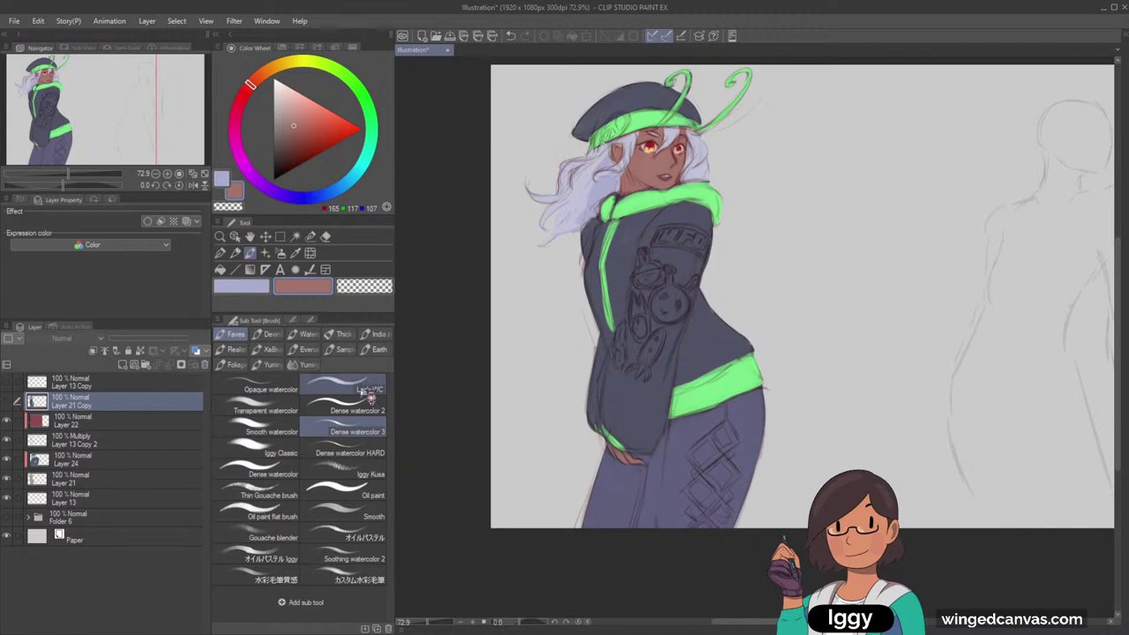
Paint the comet patch on the sleeve light orange (RGB 243, 175, 135) on Layer 24
{"action": "left_click", "coordinate": [117, 443]}
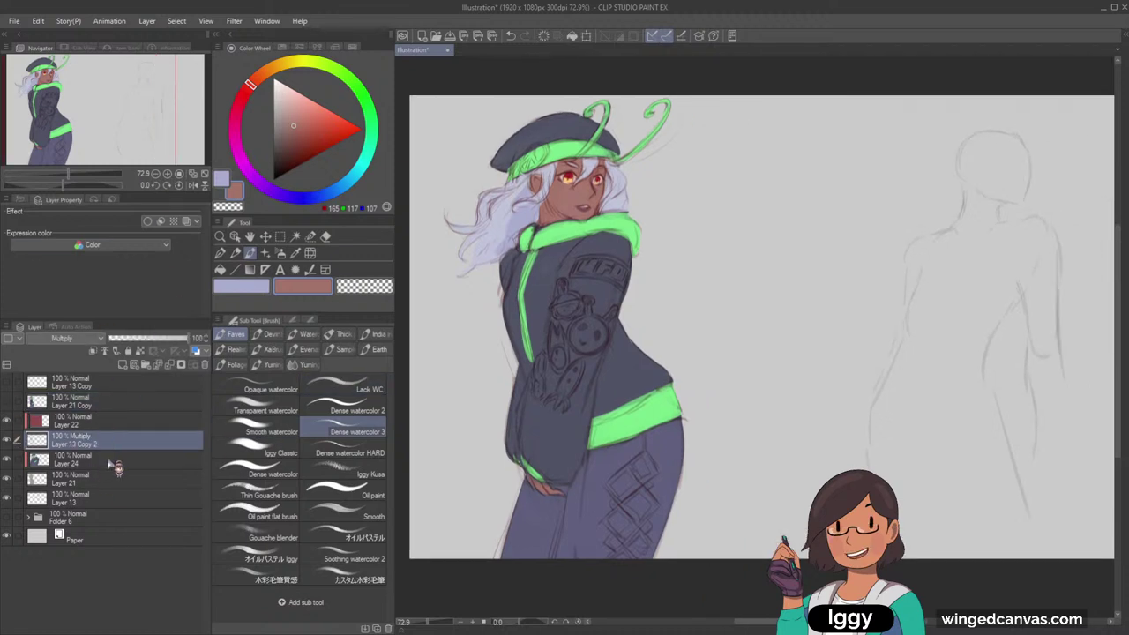
{"action": "left_click", "coordinate": [119, 462]}
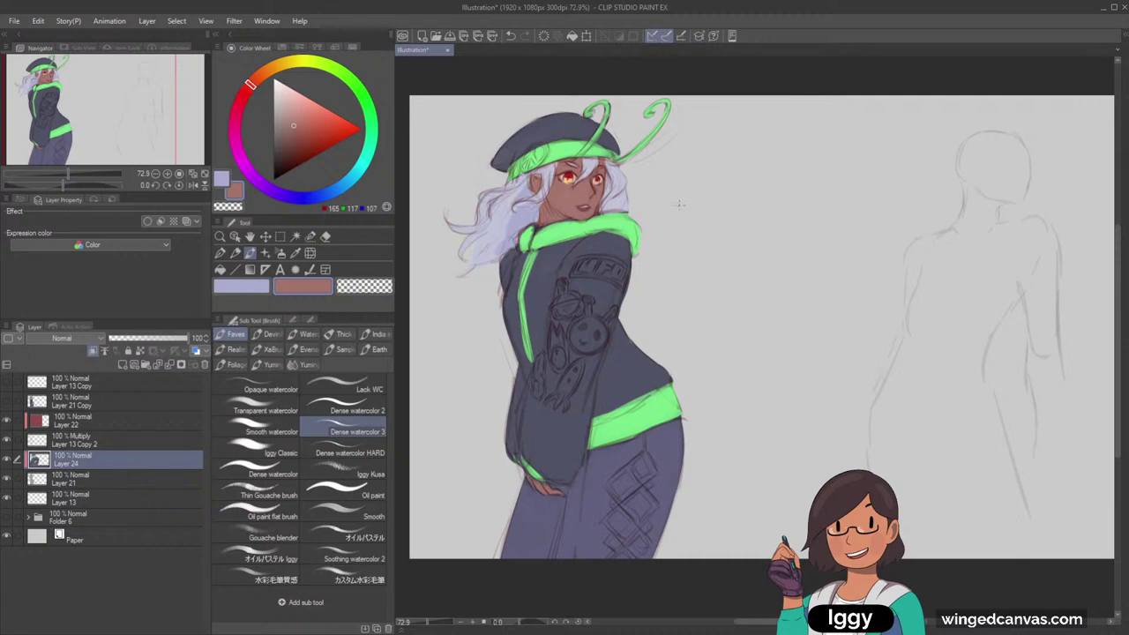
{"action": "scroll", "coordinate": [685, 243], "scroll_direction": "up", "scroll_amount": 3}
{"action": "left_click", "coordinate": [573, 306], "text": "alt"}
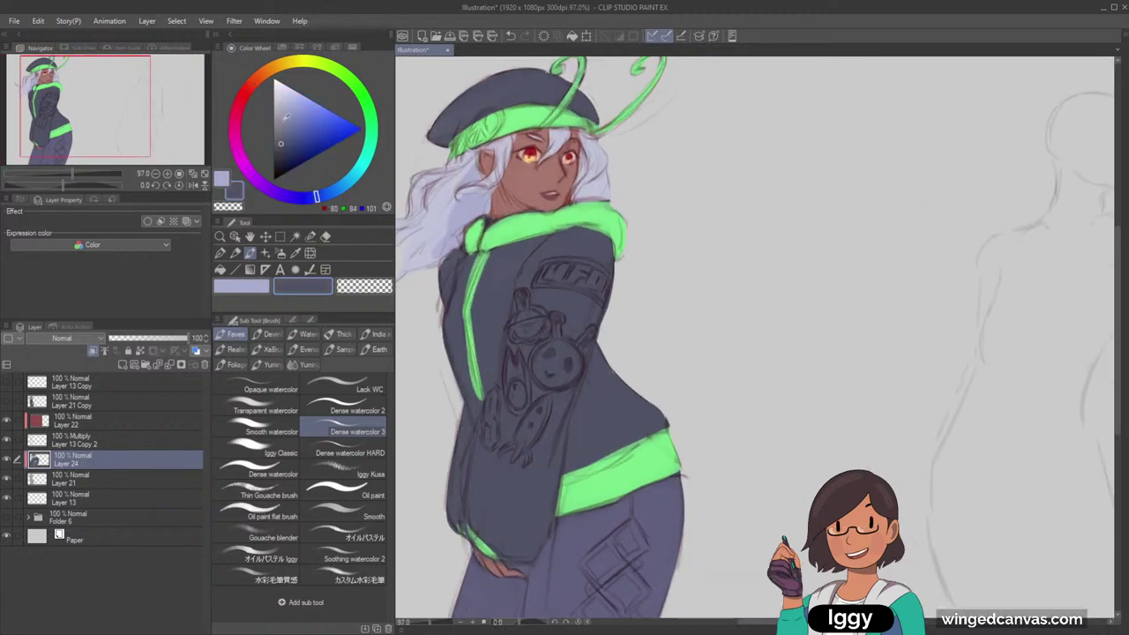
{"action": "left_click", "coordinate": [253, 85]}
{"action": "left_click", "coordinate": [283, 95]}
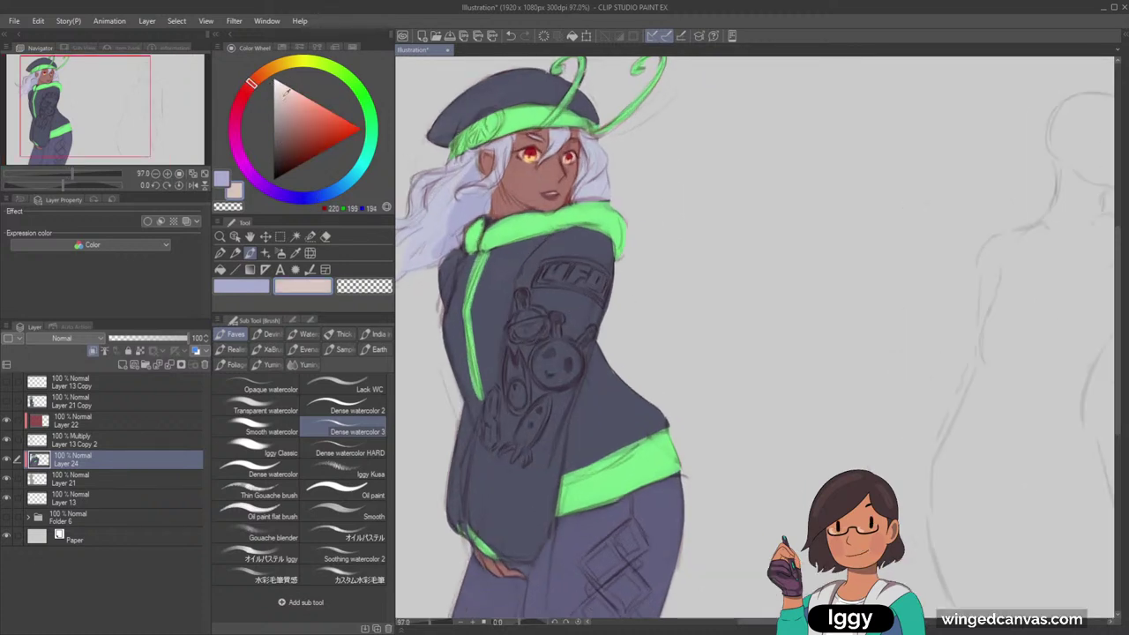
{"action": "left_click", "coordinate": [240, 101]}
{"action": "left_click", "coordinate": [306, 95]}
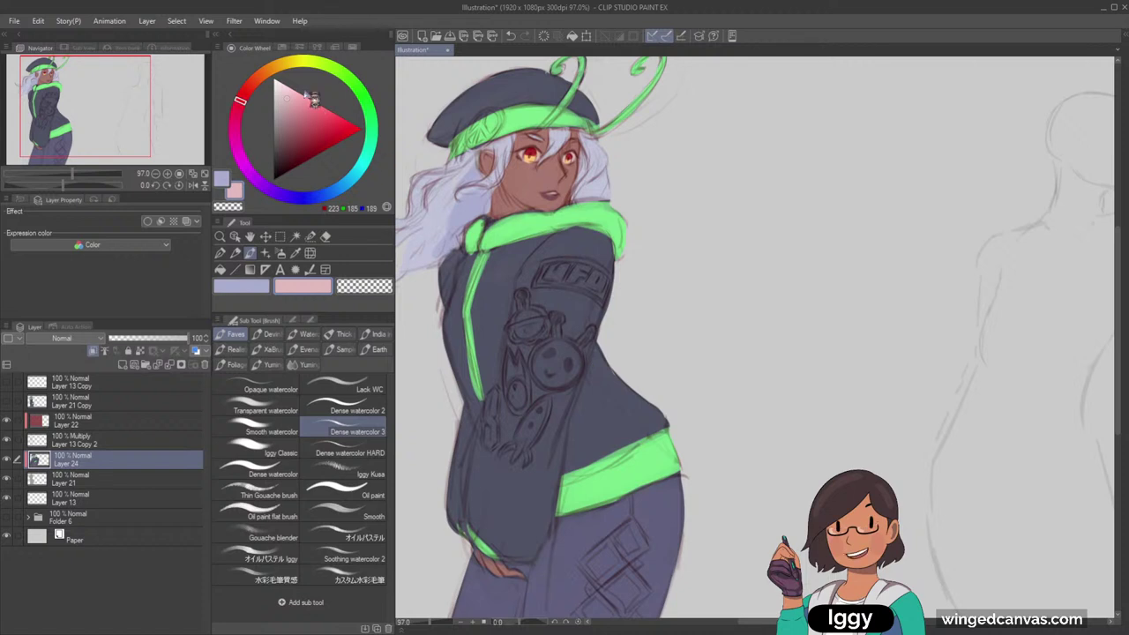
{"action": "left_click", "coordinate": [261, 73]}
{"action": "left_click", "coordinate": [310, 102]}
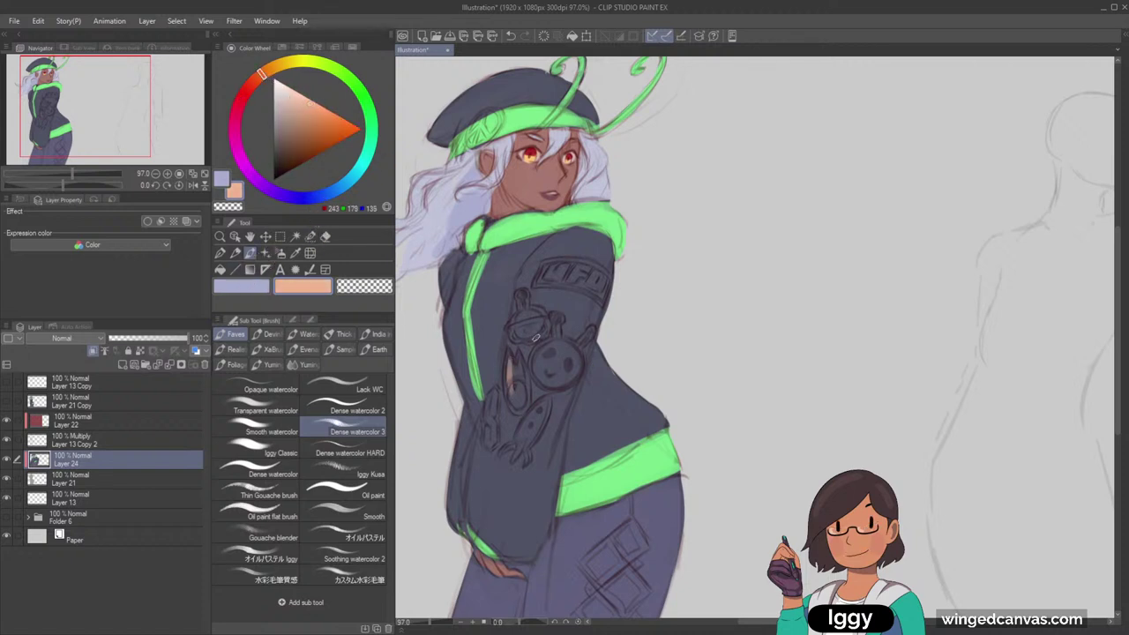
{"action": "mouse_move", "coordinate": [508, 362]}
{"action": "left_mouse_down"}
{"action": "mouse_move", "coordinate": [510, 402]}
{"action": "mouse_move", "coordinate": [510, 360]}
{"action": "mouse_move", "coordinate": [525, 393]}
{"action": "mouse_move", "coordinate": [508, 411]}
{"action": "left_mouse_up"}
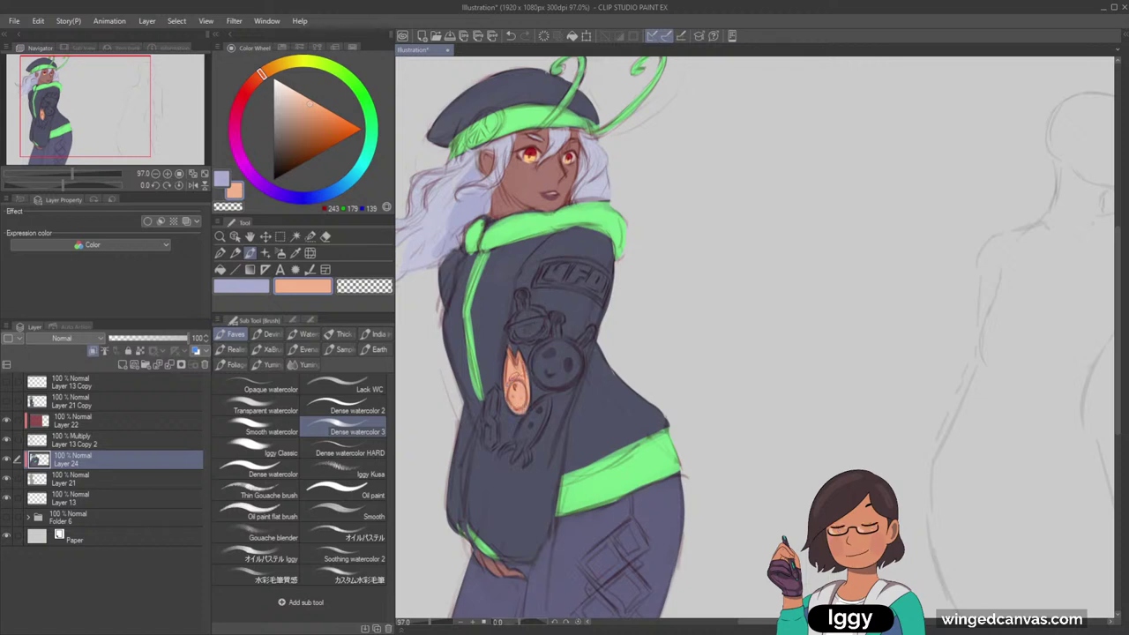
Paint the round alien-face patch on the sleeve medium green (RGB 80, 184, 112)
{"action": "left_click", "coordinate": [350, 80]}
{"action": "left_click", "coordinate": [309, 121]}
{"action": "mouse_move", "coordinate": [562, 354]}
{"action": "left_mouse_down"}
{"action": "mouse_move", "coordinate": [544, 382]}
{"action": "mouse_move", "coordinate": [573, 353]}
{"action": "mouse_move", "coordinate": [541, 354]}
{"action": "mouse_move", "coordinate": [540, 379]}
{"action": "left_mouse_up"}
{"action": "key", "text": "ctrl+z"}
{"action": "left_click", "coordinate": [371, 115]}
{"action": "left_click", "coordinate": [310, 126]}
{"action": "mouse_move", "coordinate": [558, 335]}
{"action": "left_mouse_down"}
{"action": "mouse_move", "coordinate": [555, 321]}
{"action": "mouse_move", "coordinate": [574, 350]}
{"action": "left_mouse_up"}
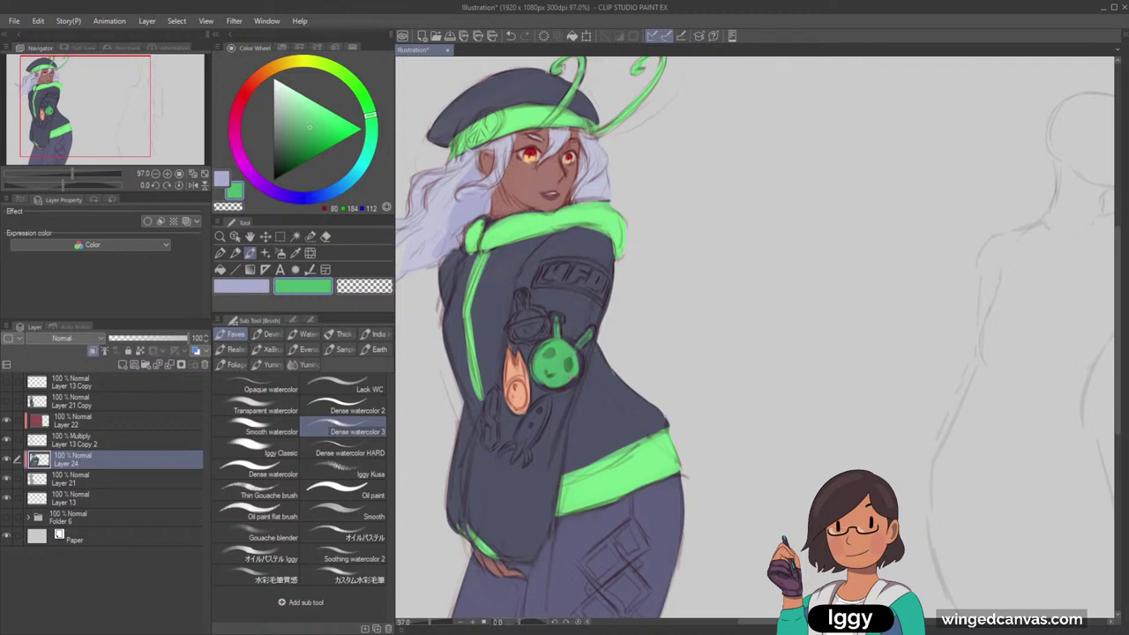
Paint the ringed planet patch light blue (RGB 143, 189, 236) and finish the alien patch's edges and antennae in its sampled green
{"action": "left_click", "coordinate": [336, 191]}
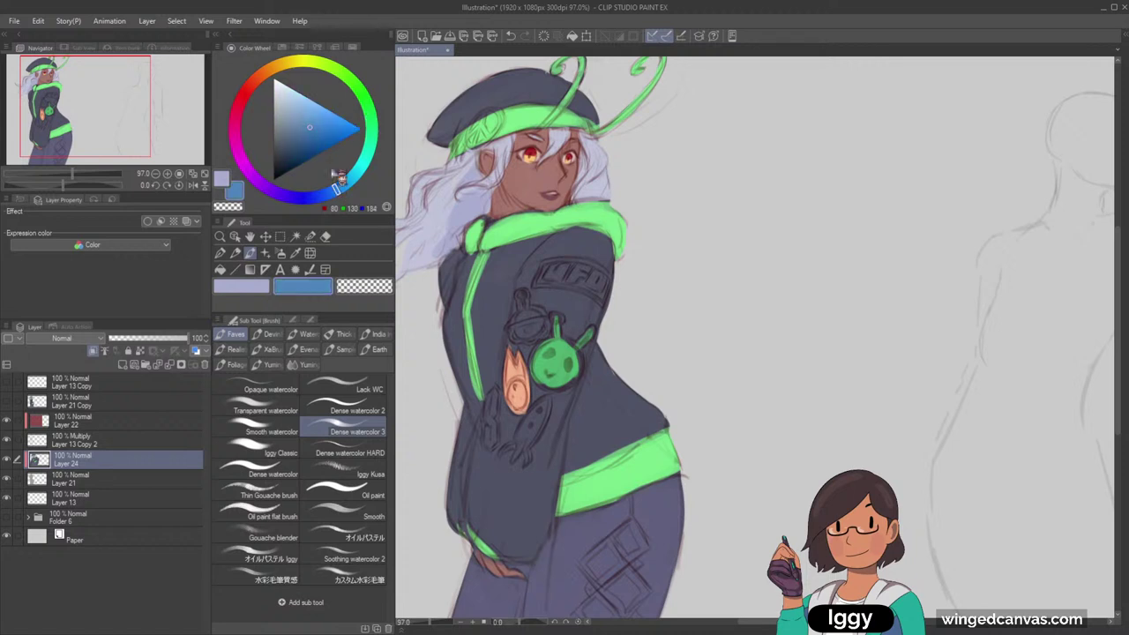
{"action": "left_click", "coordinate": [308, 102]}
{"action": "left_click", "coordinate": [307, 103]}
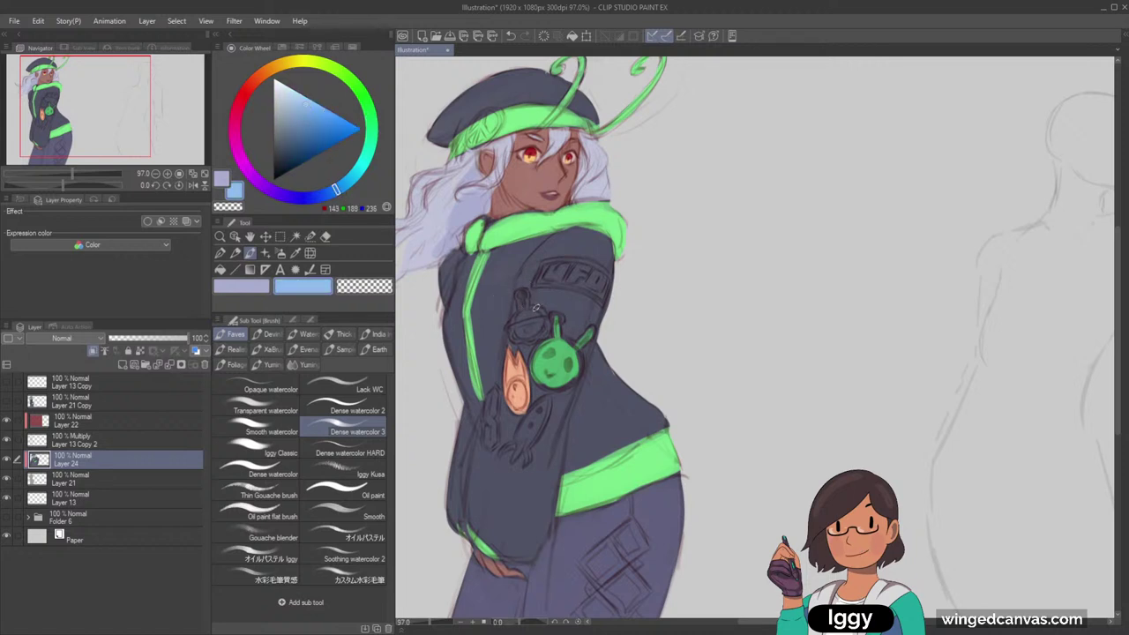
{"action": "mouse_move", "coordinate": [535, 308]}
{"action": "left_mouse_down"}
{"action": "mouse_move", "coordinate": [510, 328]}
{"action": "mouse_move", "coordinate": [544, 318]}
{"action": "mouse_move", "coordinate": [523, 298]}
{"action": "mouse_move", "coordinate": [535, 335]}
{"action": "left_mouse_up"}
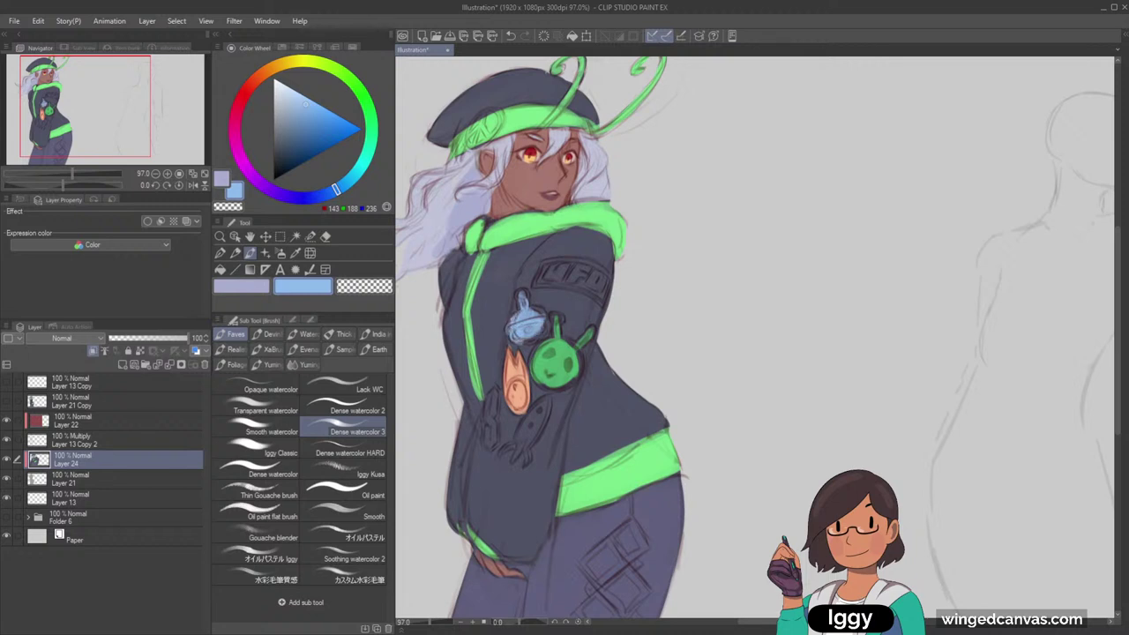
{"action": "mouse_move", "coordinate": [525, 309]}
{"action": "left_mouse_down"}
{"action": "mouse_move", "coordinate": [544, 316]}
{"action": "mouse_move", "coordinate": [526, 296]}
{"action": "left_mouse_up"}
{"action": "mouse_move", "coordinate": [520, 337]}
{"action": "left_mouse_down"}
{"action": "mouse_move", "coordinate": [539, 338]}
{"action": "mouse_move", "coordinate": [545, 318]}
{"action": "left_mouse_up"}
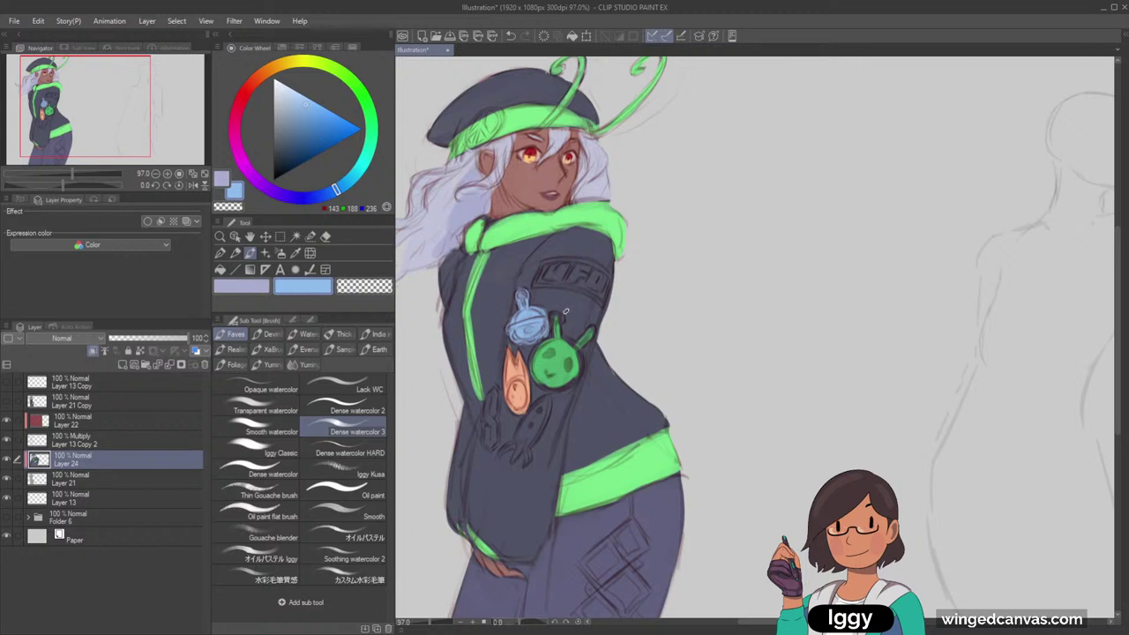
{"action": "left_click", "coordinate": [555, 363], "text": "alt"}
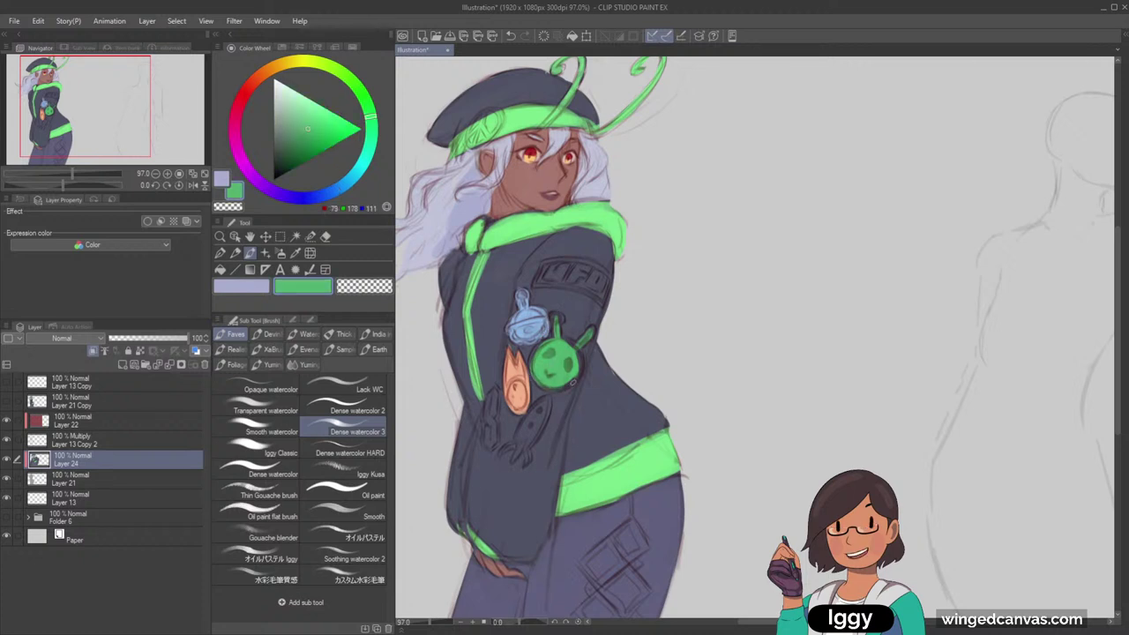
{"action": "left_click_drag", "start_coordinate": [575, 362], "coordinate": [573, 346]}
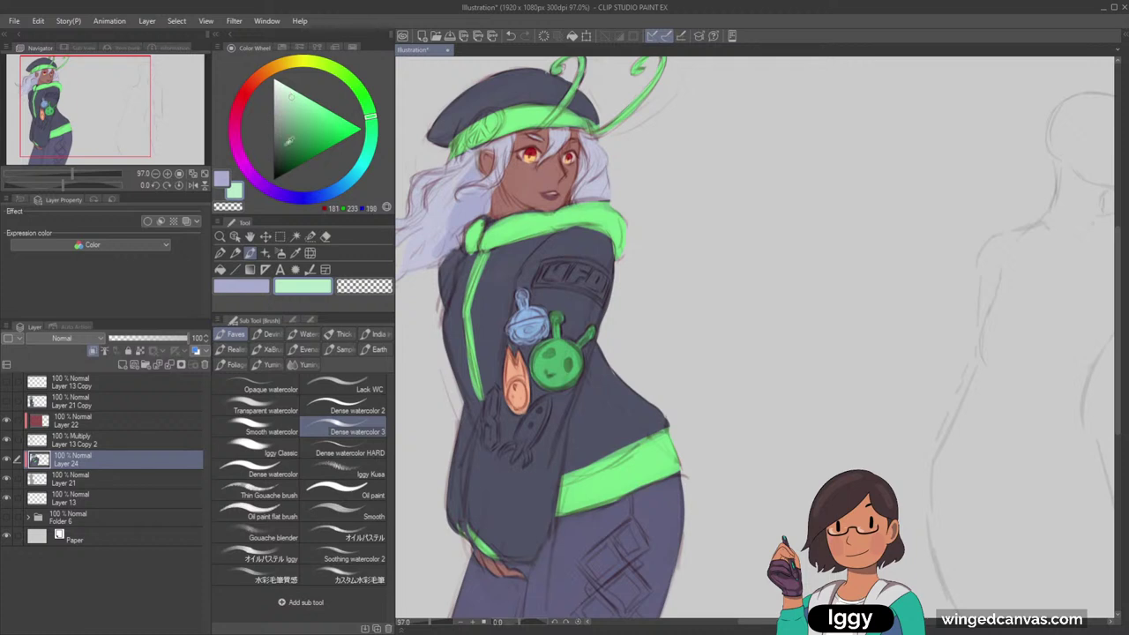
Paint the rocket patch below the alien face pale lilac (RGB 214, 201, 229)
{"action": "left_click_drag", "start_coordinate": [299, 202], "coordinate": [271, 189]}
{"action": "left_click_drag", "start_coordinate": [521, 434], "coordinate": [540, 408]}
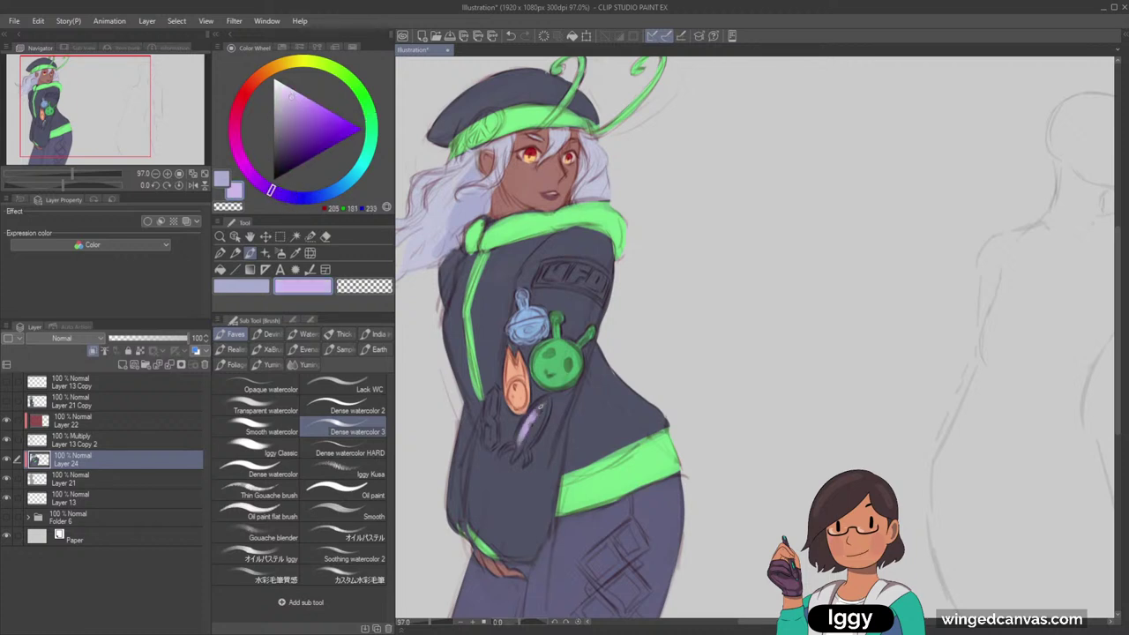
{"action": "key", "text": "ctrl+z"}
{"action": "left_click_drag", "start_coordinate": [113, 121], "coordinate": [107, 133]}
{"action": "left_click", "coordinate": [286, 92]}
{"action": "left_click", "coordinate": [283, 86]}
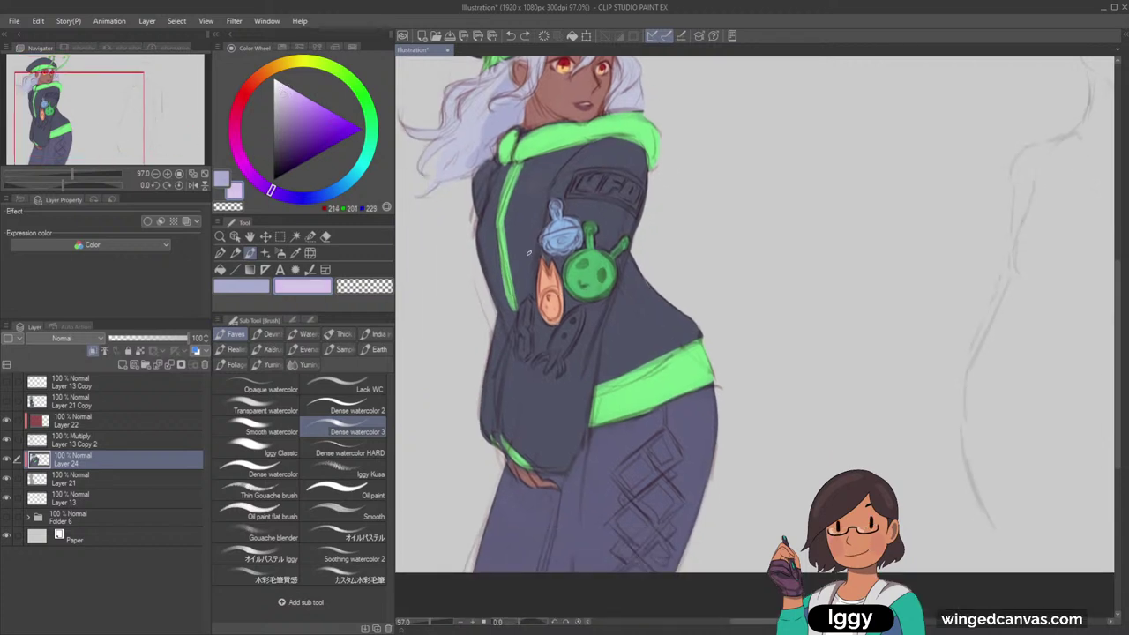
{"action": "mouse_move", "coordinate": [554, 353]}
{"action": "left_mouse_down"}
{"action": "mouse_move", "coordinate": [581, 311]}
{"action": "mouse_move", "coordinate": [542, 358]}
{"action": "left_mouse_up"}
{"action": "key", "text": "ctrl+z"}
{"action": "mouse_move", "coordinate": [579, 307]}
{"action": "left_mouse_down"}
{"action": "mouse_move", "coordinate": [556, 360]}
{"action": "mouse_move", "coordinate": [581, 314]}
{"action": "mouse_move", "coordinate": [556, 337]}
{"action": "left_mouse_up"}
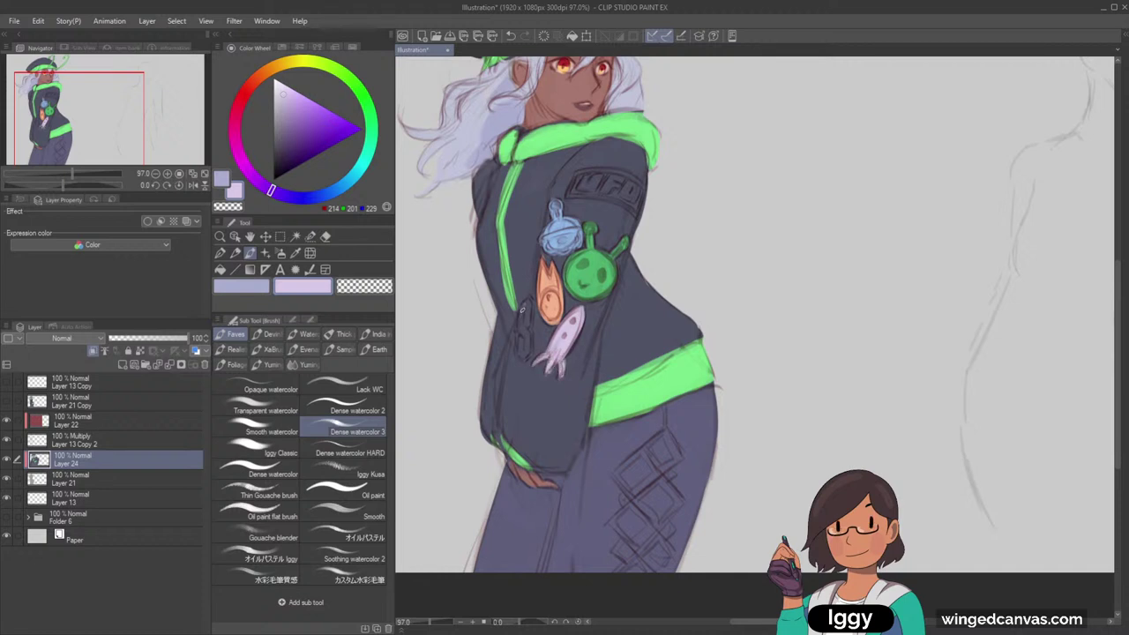
{"action": "left_click_drag", "start_coordinate": [524, 306], "coordinate": [526, 341]}
{"action": "left_click_drag", "start_coordinate": [530, 306], "coordinate": [529, 345]}
{"action": "key", "text": "ctrl+z"}
{"action": "key", "text": "ctrl+z"}
{"action": "key", "text": "ctrl+z"}
Paint the long patch beside the comet on the sleeve pale cream on Layer 24
{"action": "left_click", "coordinate": [287, 66]}
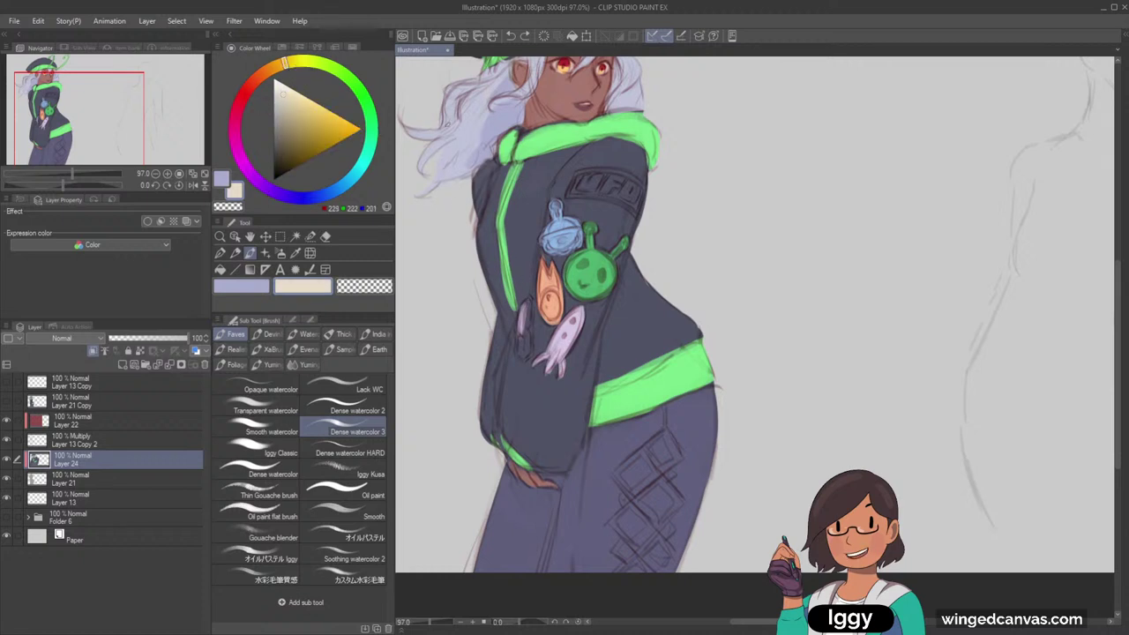
{"action": "mouse_move", "coordinate": [525, 304]}
{"action": "left_mouse_down"}
{"action": "mouse_move", "coordinate": [522, 353]}
{"action": "mouse_move", "coordinate": [528, 295]}
{"action": "mouse_move", "coordinate": [523, 359]}
{"action": "mouse_move", "coordinate": [530, 309]}
{"action": "left_mouse_up"}
{"action": "key", "text": "c"}
{"action": "left_click", "coordinate": [517, 275], "text": "alt"}
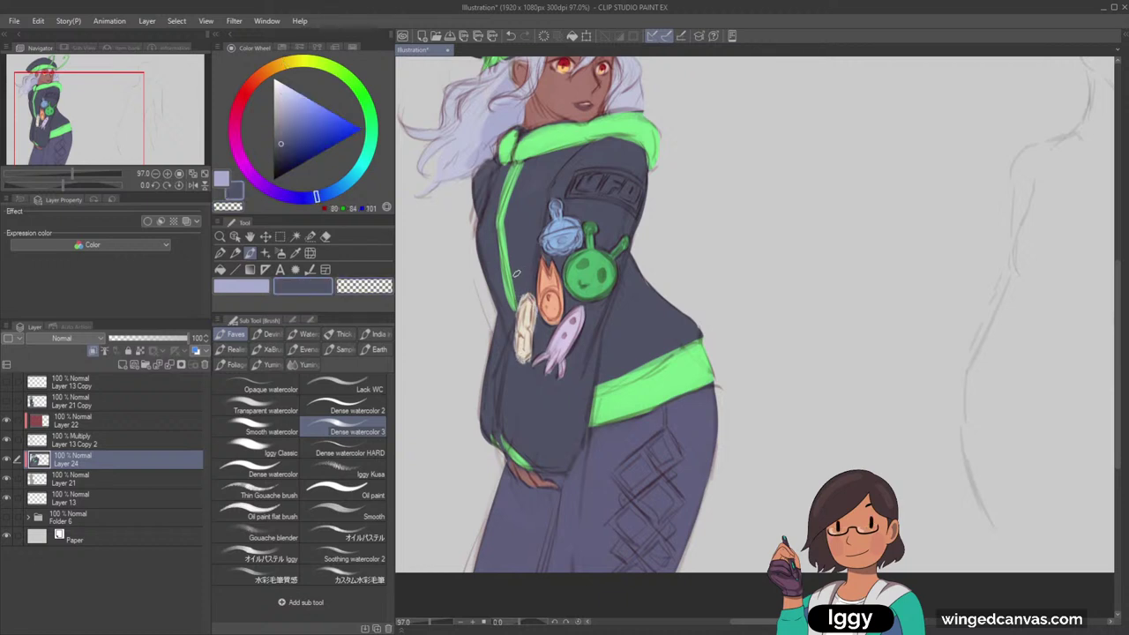
{"action": "key", "text": "ctrl+z"}
{"action": "left_click", "coordinate": [527, 340], "text": "alt"}
{"action": "left_click", "coordinate": [539, 320], "text": "alt"}
{"action": "scroll", "coordinate": [546, 309], "scroll_direction": "down", "scroll_amount": 2}
{"action": "scroll", "coordinate": [666, 231], "scroll_direction": "up", "scroll_amount": 2}
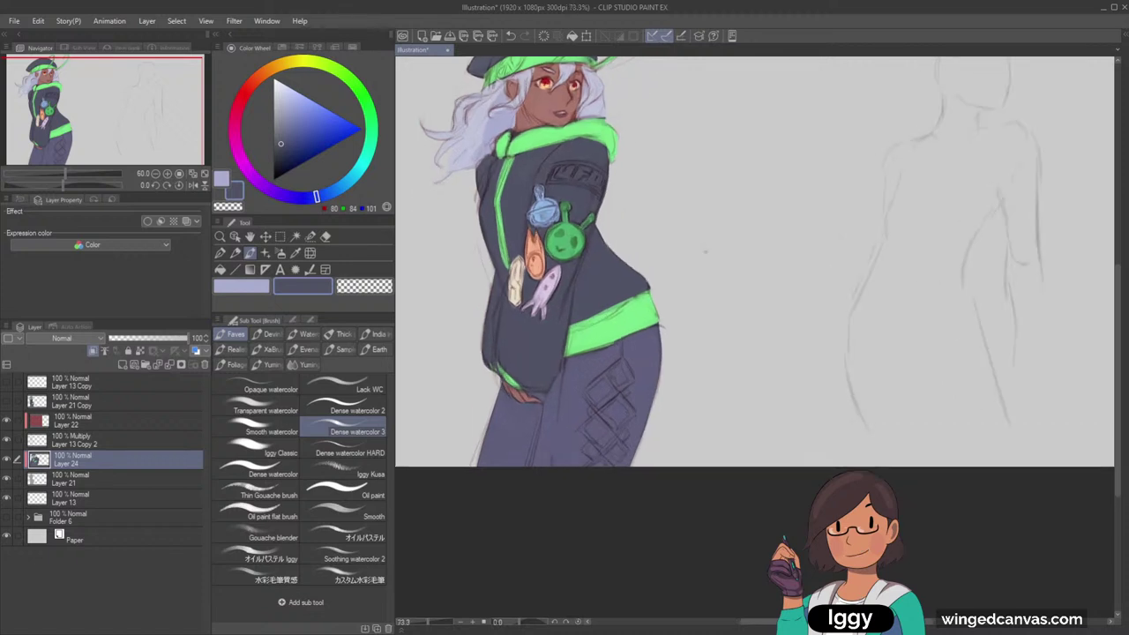
{"action": "left_click", "coordinate": [470, 285], "text": "alt"}
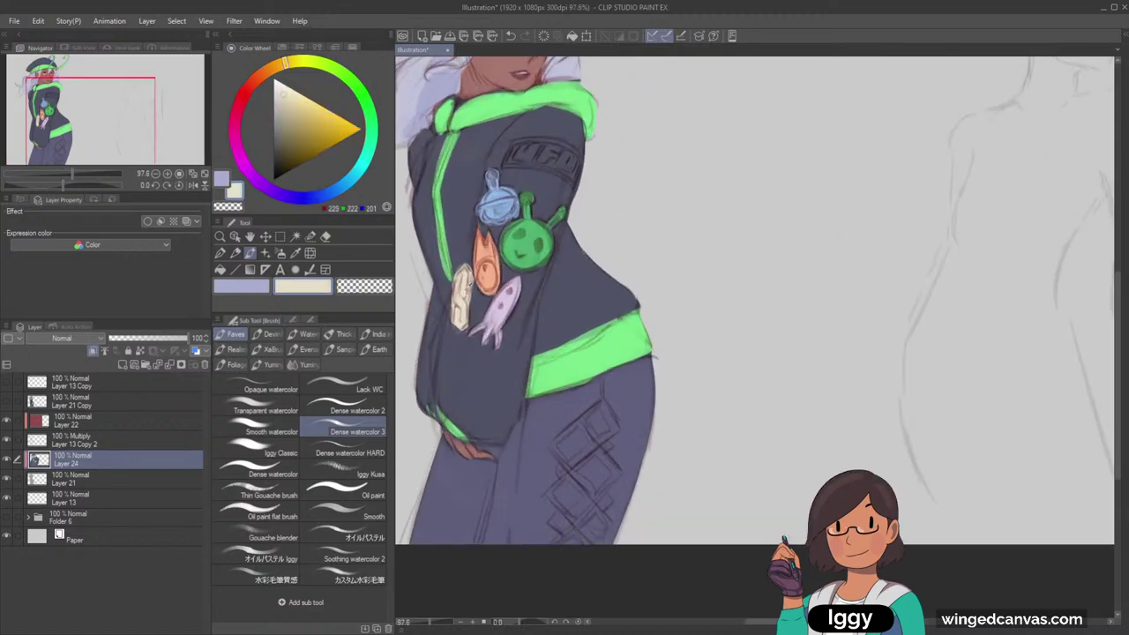
Fill the rectangular UFO patch on the upper sleeve with salmon orange (RGB 252, 150, 118)
{"action": "left_click", "coordinate": [315, 104]}
{"action": "left_click", "coordinate": [261, 90]}
{"action": "left_click", "coordinate": [319, 105]}
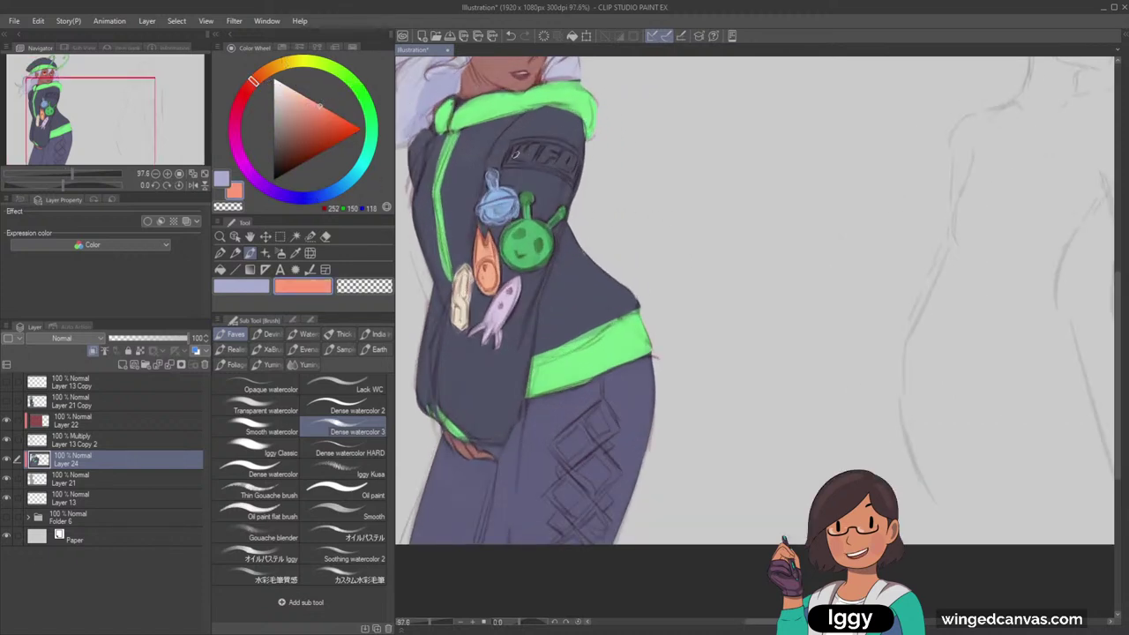
{"action": "left_click_drag", "start_coordinate": [515, 152], "coordinate": [554, 160]}
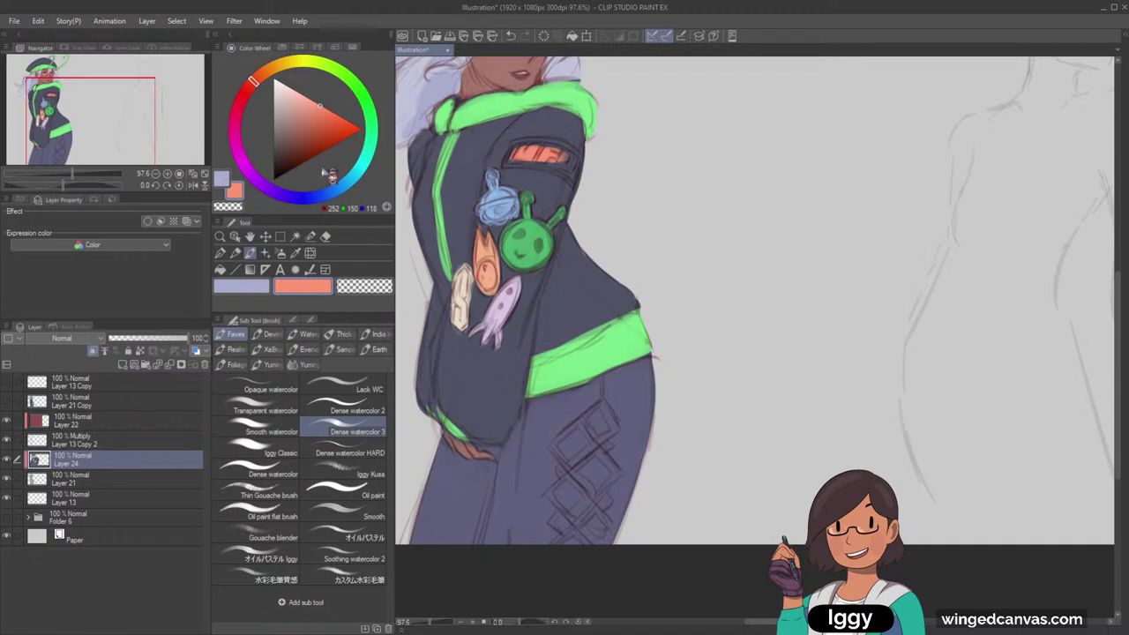
{"action": "left_click_drag", "start_coordinate": [116, 123], "coordinate": [114, 113]}
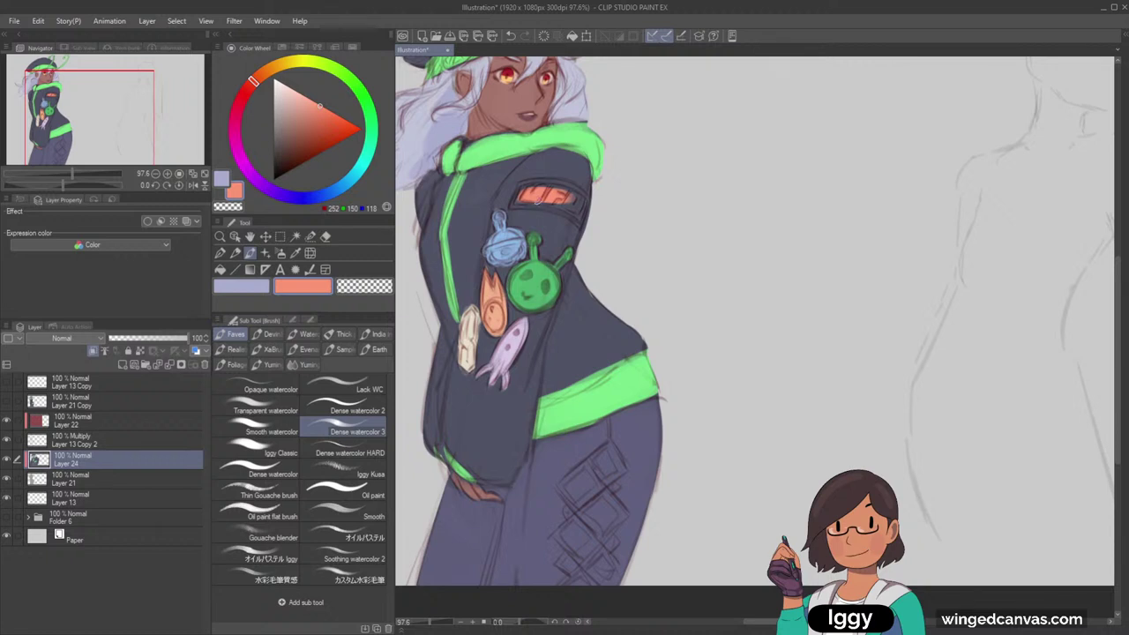
{"action": "mouse_move", "coordinate": [546, 202]}
{"action": "left_mouse_down"}
{"action": "mouse_move", "coordinate": [579, 210]}
{"action": "mouse_move", "coordinate": [517, 192]}
{"action": "mouse_move", "coordinate": [580, 198]}
{"action": "mouse_move", "coordinate": [543, 205]}
{"action": "mouse_move", "coordinate": [518, 202]}
{"action": "mouse_move", "coordinate": [583, 201]}
{"action": "left_mouse_up"}
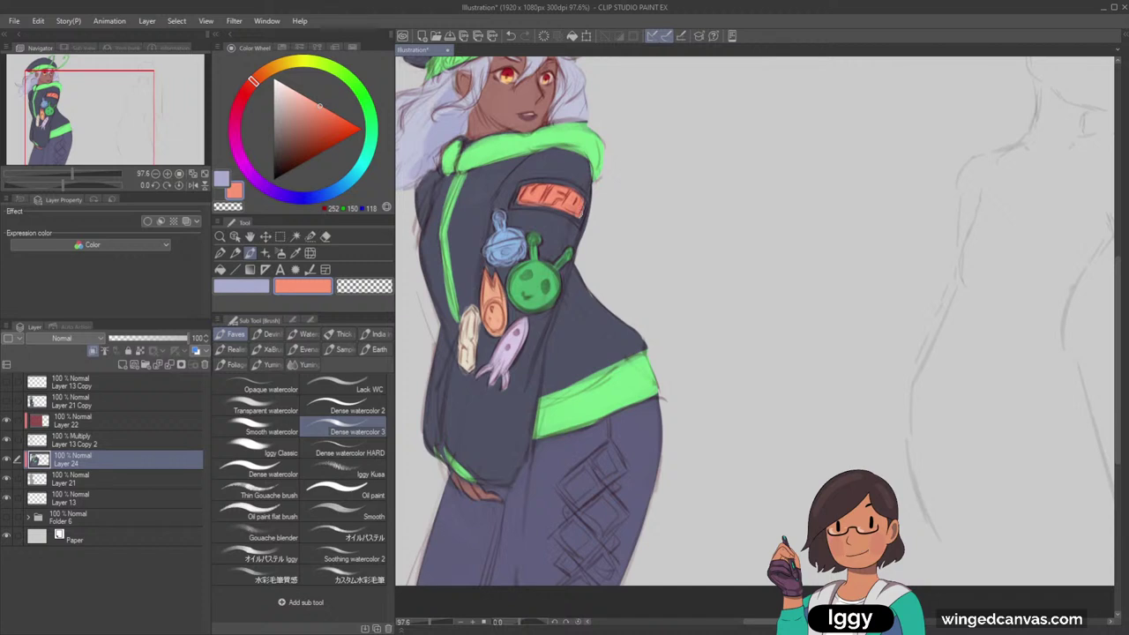
Outline the UFO patch with a light orange border and darken its lettering with reddish brown (RGB 118, 81, 78)
{"action": "left_click", "coordinate": [274, 66]}
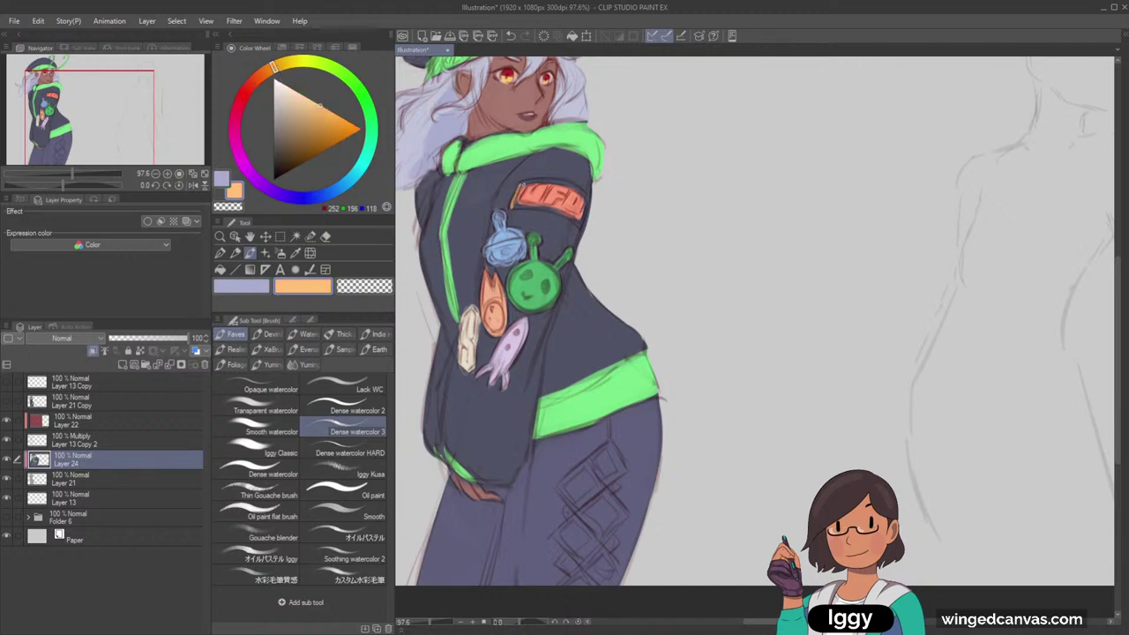
{"action": "mouse_move", "coordinate": [549, 181]}
{"action": "left_mouse_down"}
{"action": "mouse_move", "coordinate": [582, 191]}
{"action": "mouse_move", "coordinate": [560, 212]}
{"action": "mouse_move", "coordinate": [579, 224]}
{"action": "left_mouse_up"}
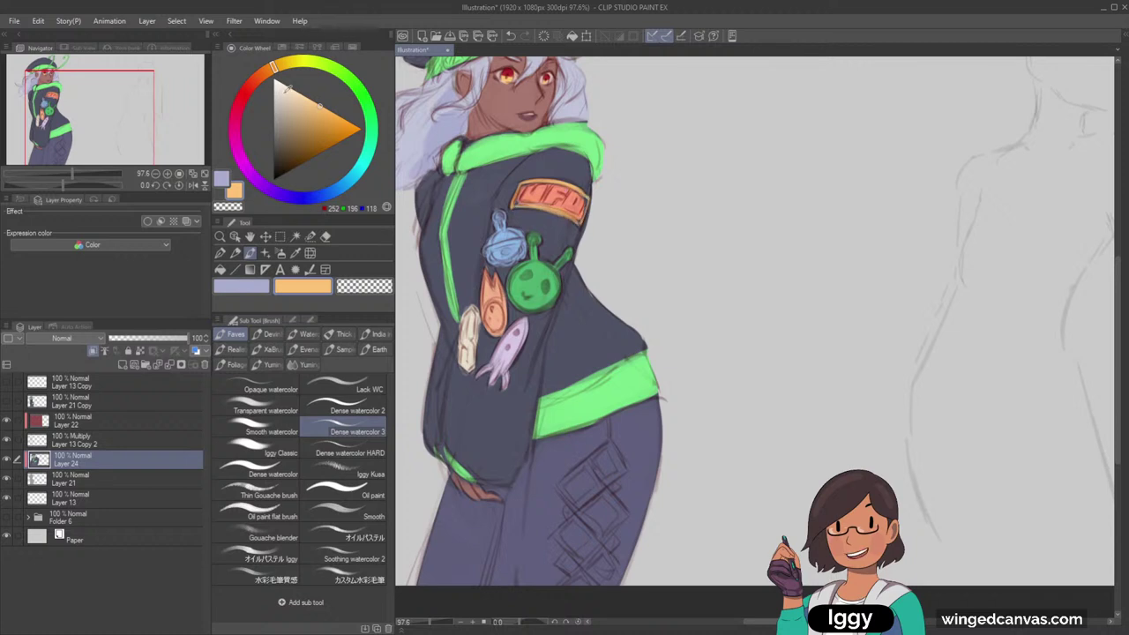
{"action": "left_click", "coordinate": [246, 89]}
{"action": "left_click", "coordinate": [291, 138]}
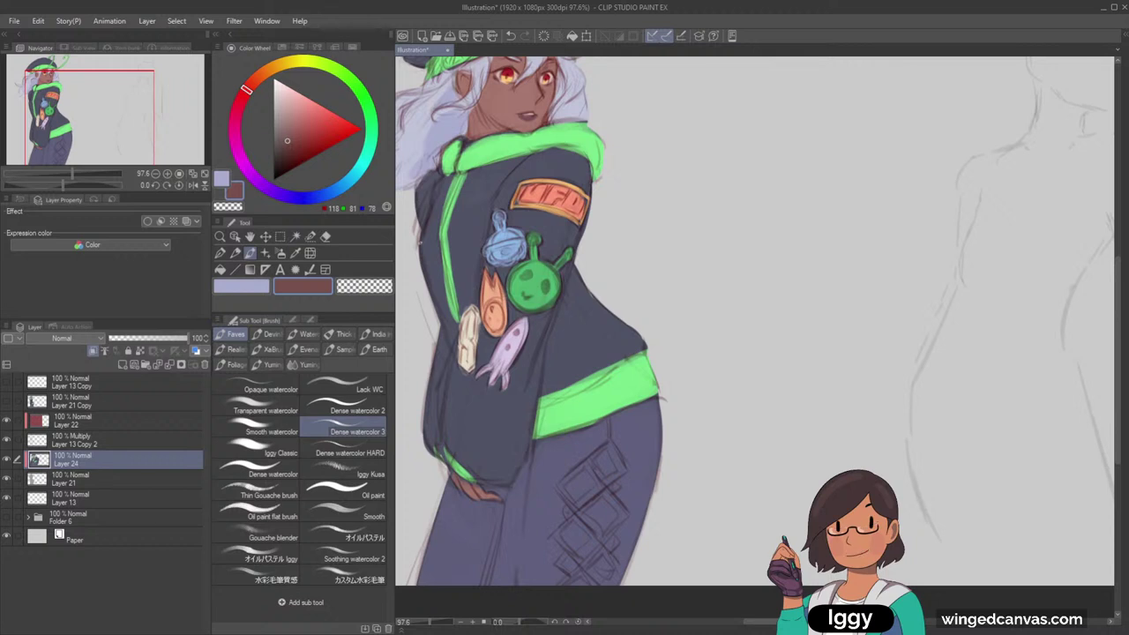
{"action": "left_click_drag", "start_coordinate": [526, 186], "coordinate": [517, 208]}
{"action": "mouse_move", "coordinate": [548, 186]}
{"action": "left_mouse_down"}
{"action": "mouse_move", "coordinate": [540, 202]}
{"action": "mouse_move", "coordinate": [557, 207]}
{"action": "left_mouse_up"}
{"action": "scroll", "coordinate": [616, 149], "scroll_direction": "down", "scroll_amount": 2}
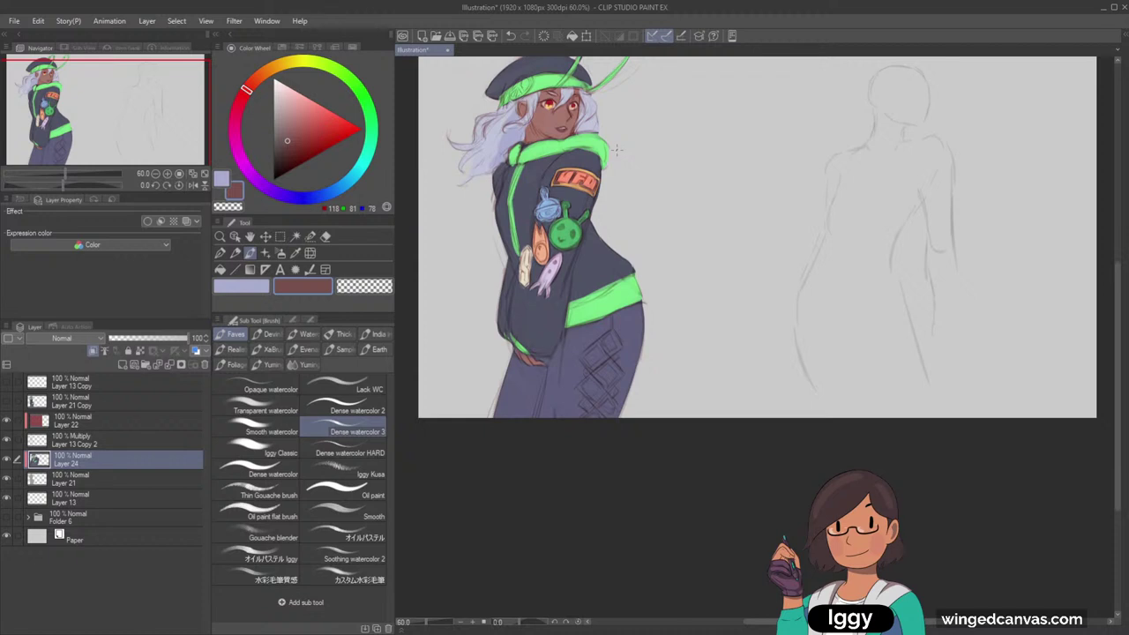
{"action": "scroll", "coordinate": [700, 288], "scroll_direction": "down", "scroll_amount": 1}
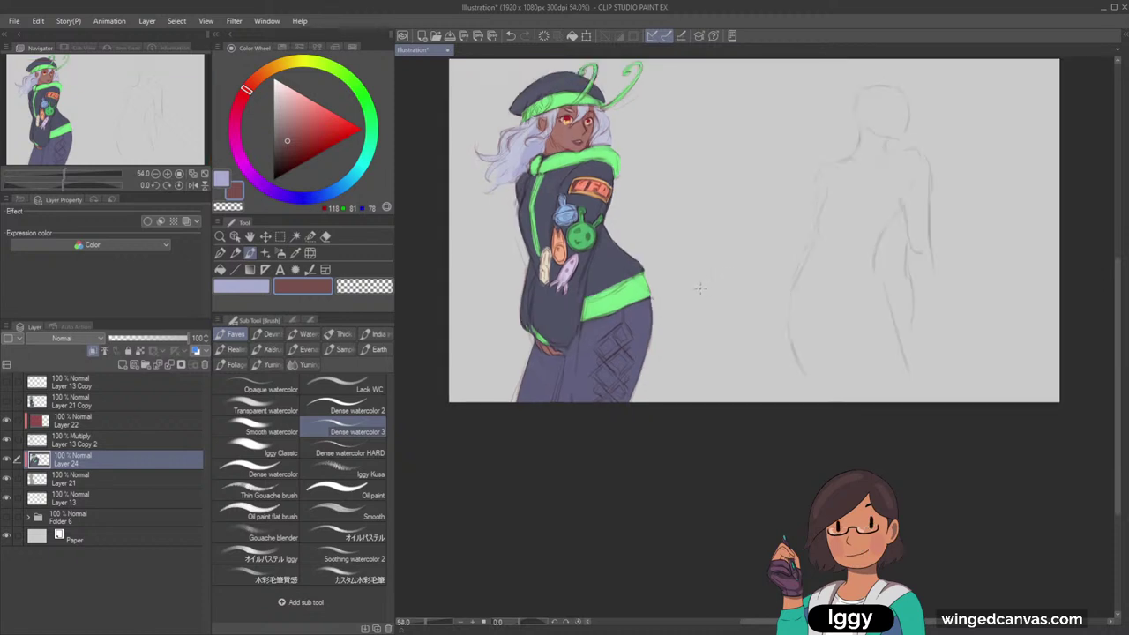
{"action": "left_click_drag", "start_coordinate": [125, 127], "coordinate": [129, 113]}
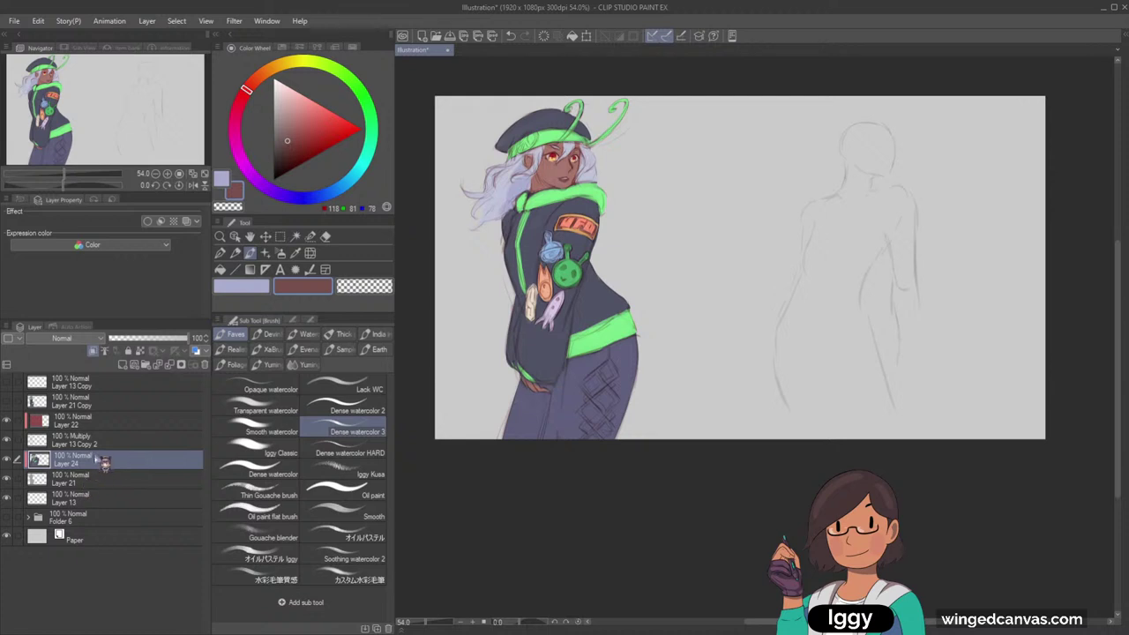
{"action": "left_click", "coordinate": [119, 429], "text": "shift"}
{"action": "key", "text": "shift+alt+e"}
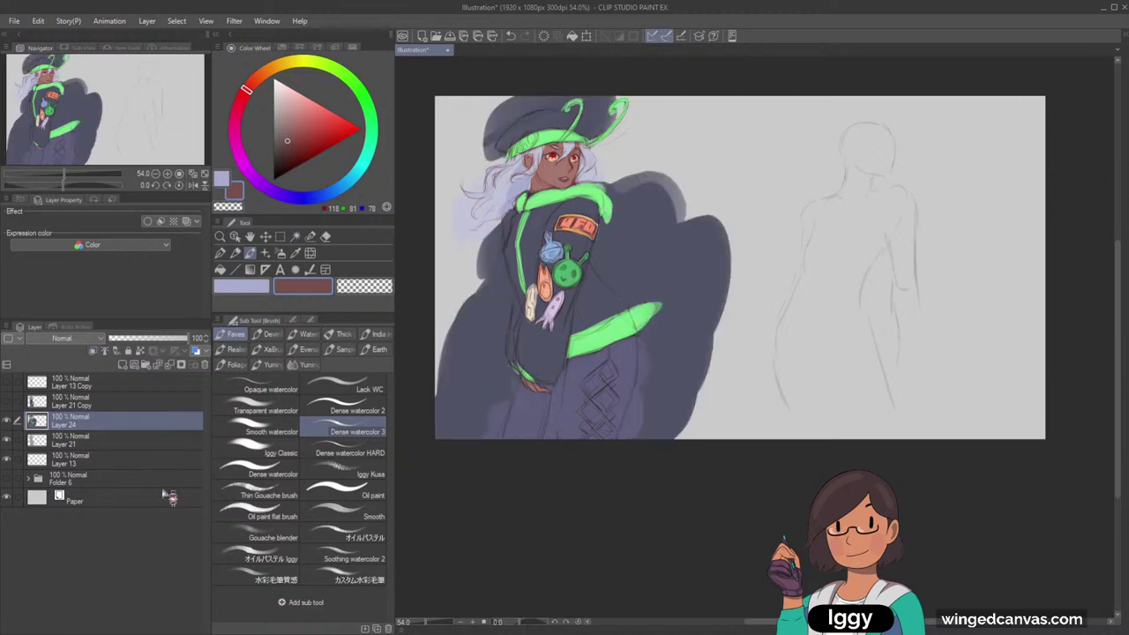
{"action": "key", "text": "ctrl+z"}
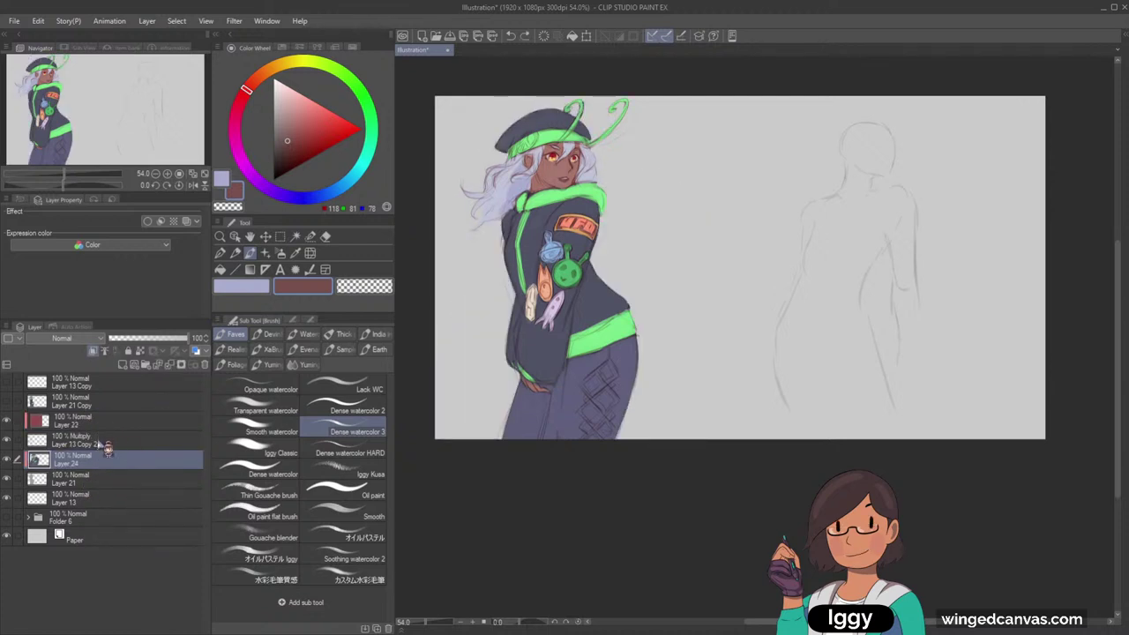
Merge Layer 21, Layer 24, Layer 13 Copy 2 and Layer 22 into one layer
{"action": "left_click", "coordinate": [104, 487]}
{"action": "left_click", "coordinate": [110, 421], "text": "shift"}
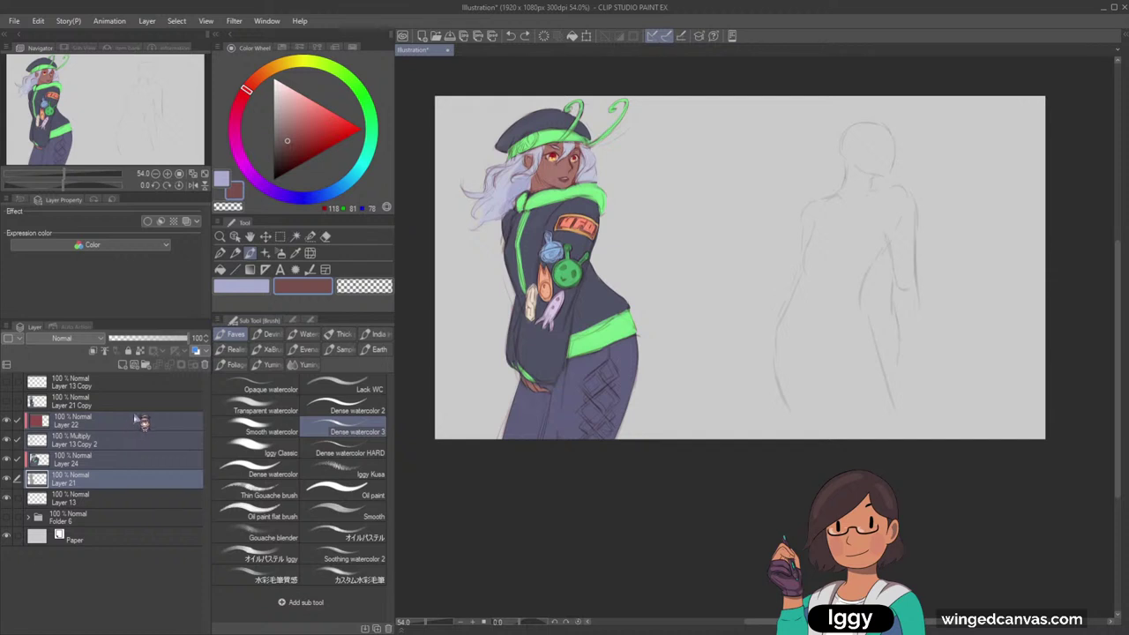
{"action": "key", "text": "shift+alt+e"}
Show Layer 21 Copy and erase its uncoloured sleeve patches with an enlarged Hard eraser to reveal the coloured ones beneath
{"action": "left_click", "coordinate": [7, 401]}
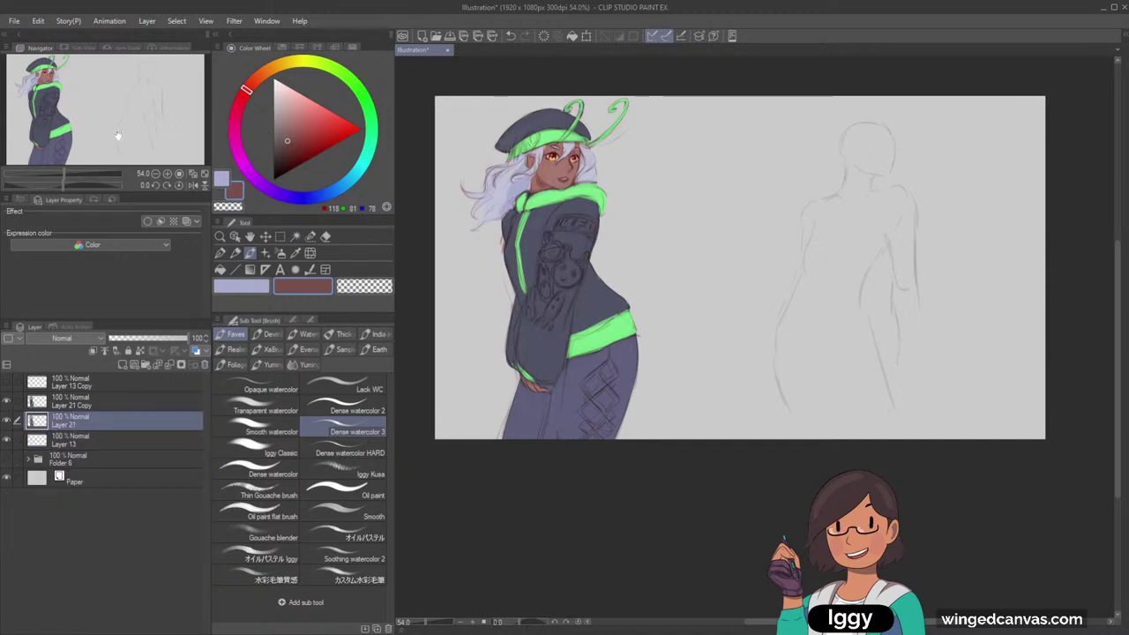
{"action": "left_click_drag", "start_coordinate": [118, 135], "coordinate": [114, 117]}
{"action": "left_click", "coordinate": [325, 236]}
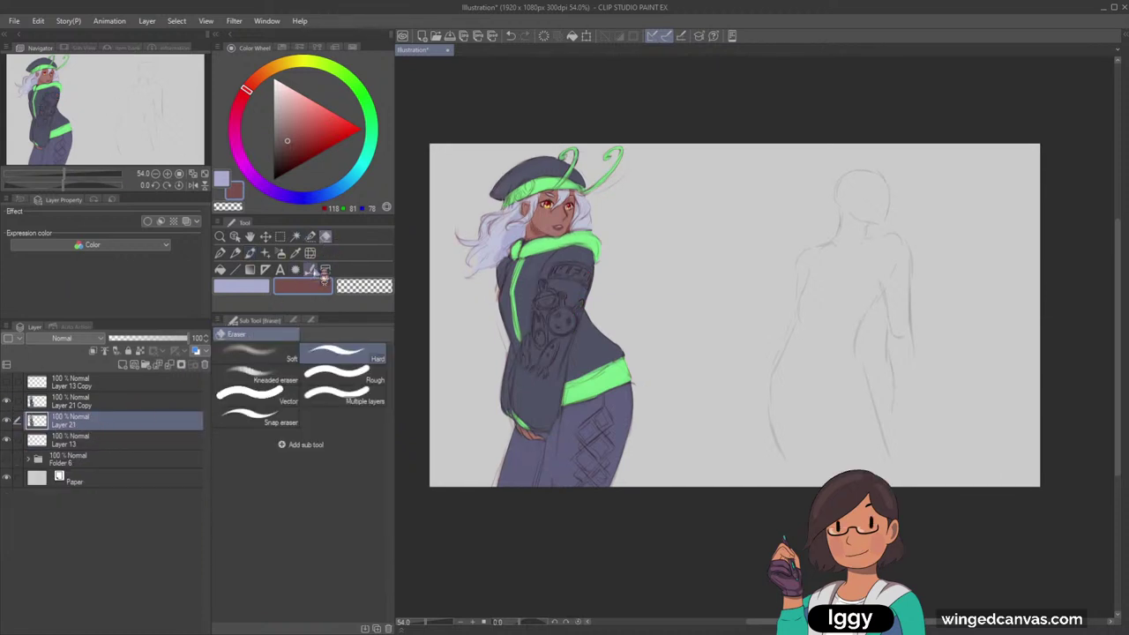
{"action": "left_click", "coordinate": [106, 404]}
{"action": "key", "text": "bracketright"}
{"action": "key", "text": "bracketright"}
{"action": "key", "text": "bracketright"}
{"action": "key", "text": "bracketright"}
{"action": "key", "text": "bracketright"}
{"action": "mouse_move", "coordinate": [540, 355]}
{"action": "left_mouse_down"}
{"action": "mouse_move", "coordinate": [472, 388]}
{"action": "mouse_move", "coordinate": [498, 358]}
{"action": "left_mouse_up"}
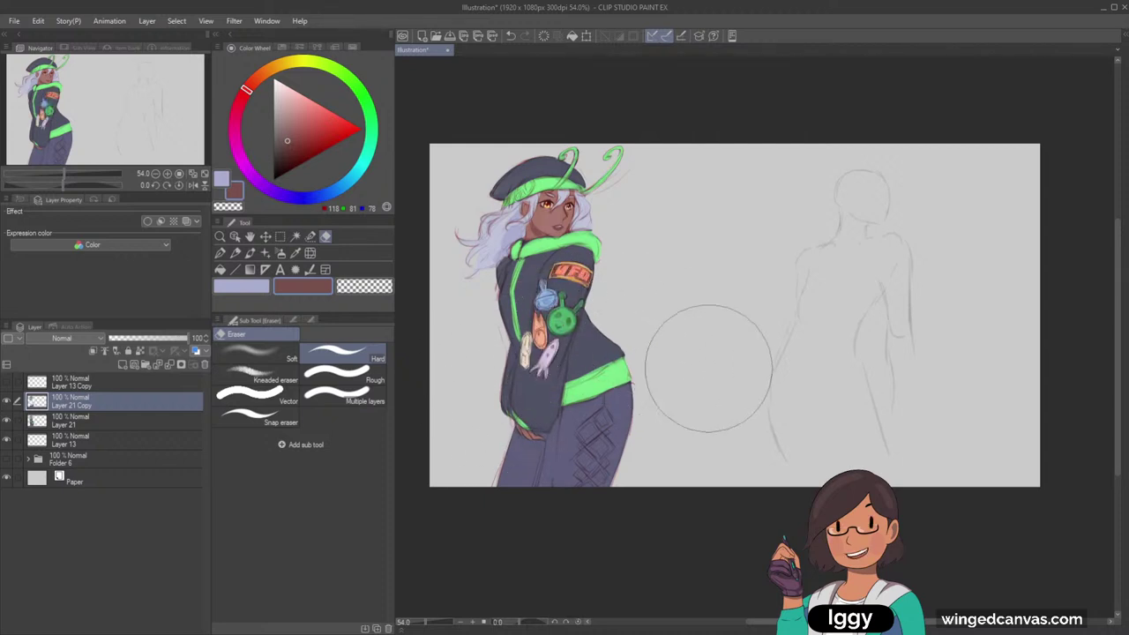
{"action": "scroll", "coordinate": [703, 332], "scroll_direction": "up", "scroll_amount": 1}
{"action": "key", "text": "ctrl+z"}
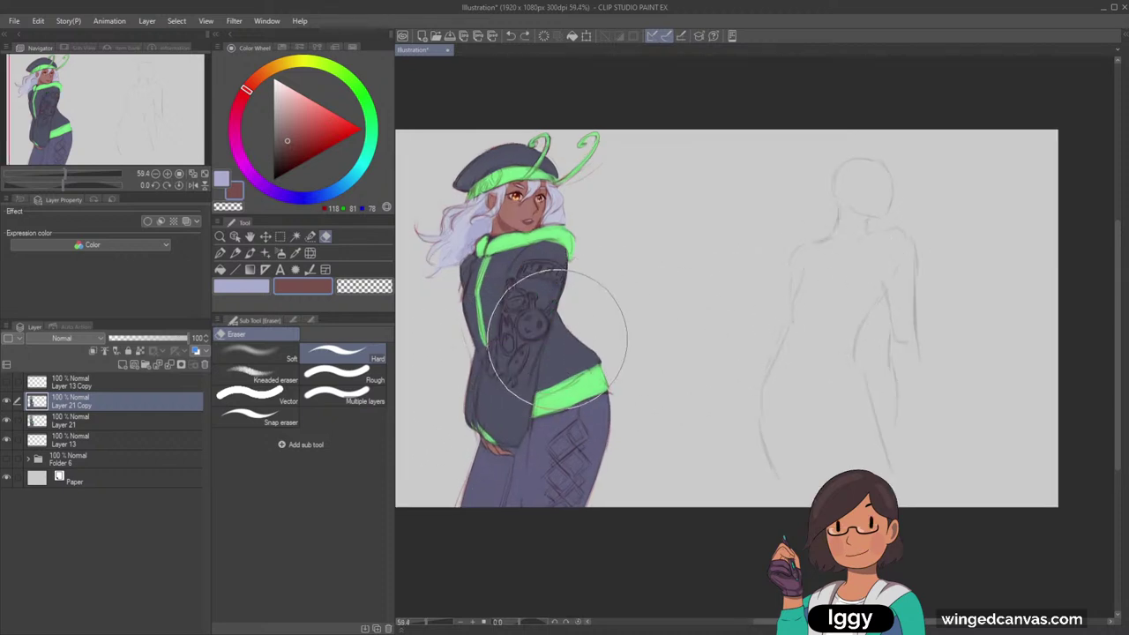
{"action": "key", "text": "ctrl+y"}
{"action": "key", "text": "bracketleft"}
{"action": "key", "text": "bracketleft"}
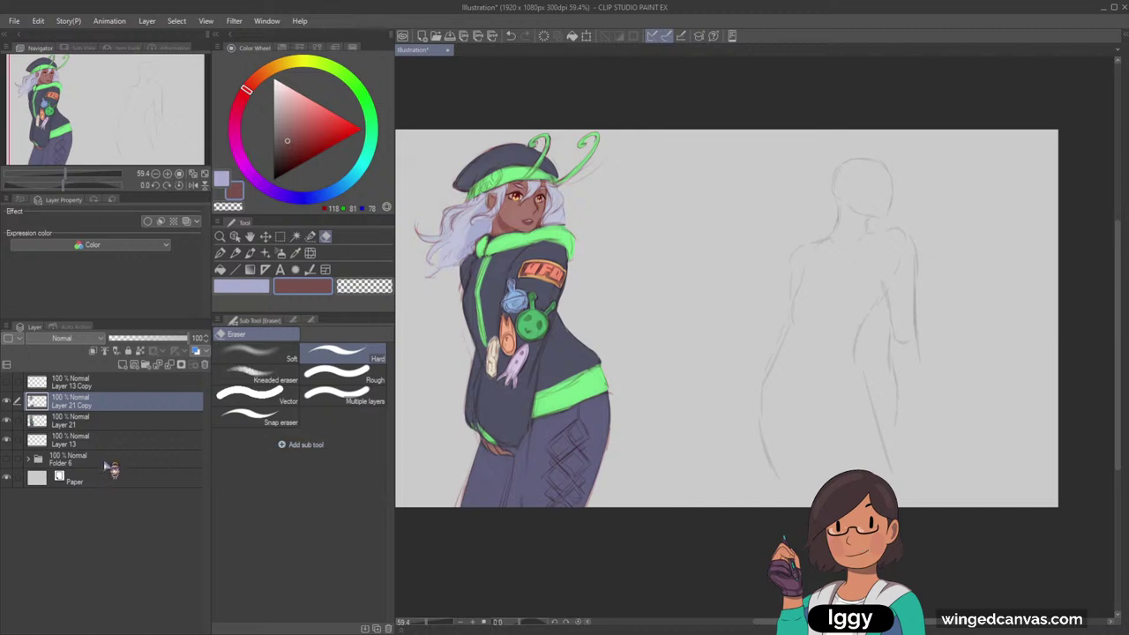
Merge all visible layers, including the paper, into Layer 13
{"action": "left_click", "coordinate": [107, 421]}
{"action": "left_click", "coordinate": [111, 406], "text": "shift"}
{"action": "left_click", "coordinate": [111, 436]}
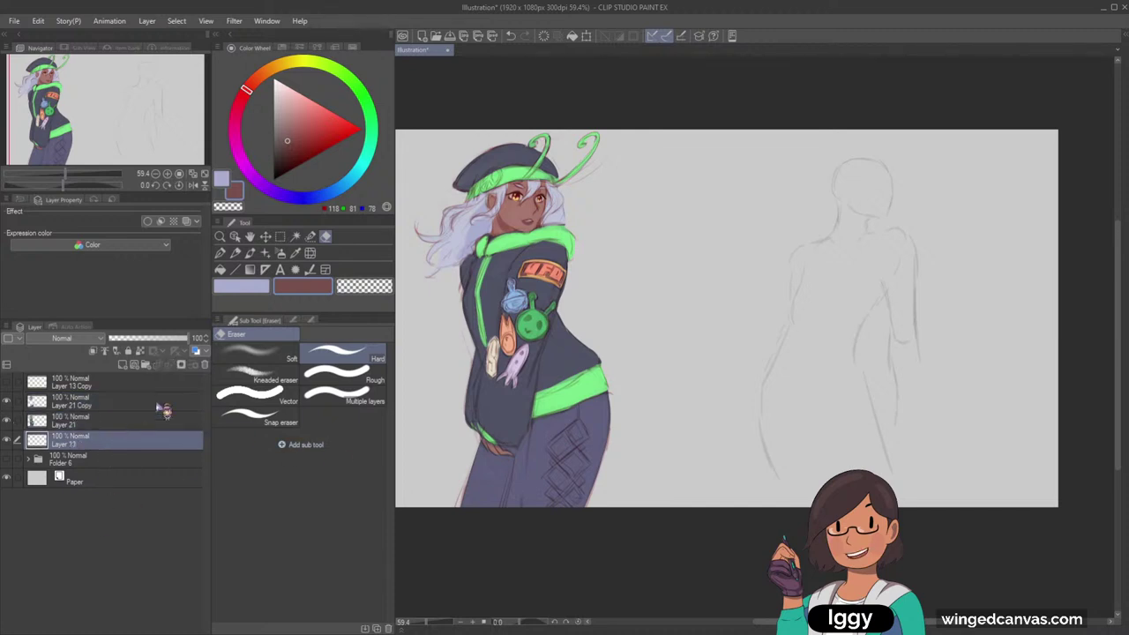
{"action": "key", "text": "ctrl+shift+e"}
Choose the Dense watercolor 3 brush and sample a muted green (RGB 105, 175, 107) from the hood collar
{"action": "scroll", "coordinate": [514, 325], "scroll_direction": "up", "scroll_amount": 3}
{"action": "left_click", "coordinate": [561, 275], "text": "alt"}
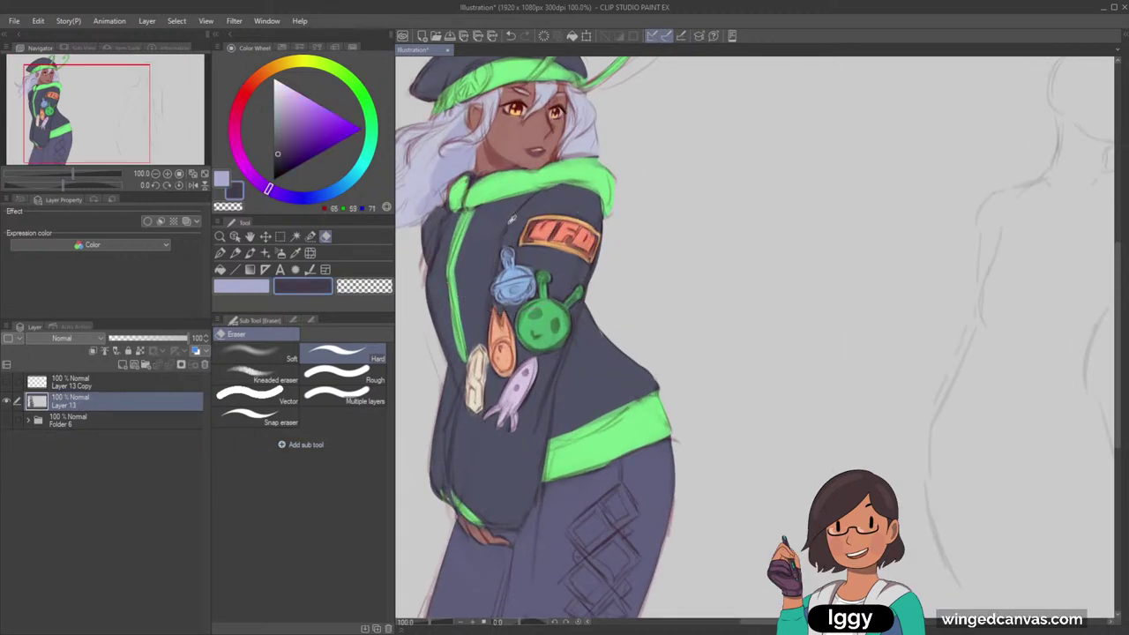
{"action": "left_click", "coordinate": [577, 201], "text": "alt"}
{"action": "left_click", "coordinate": [251, 254]}
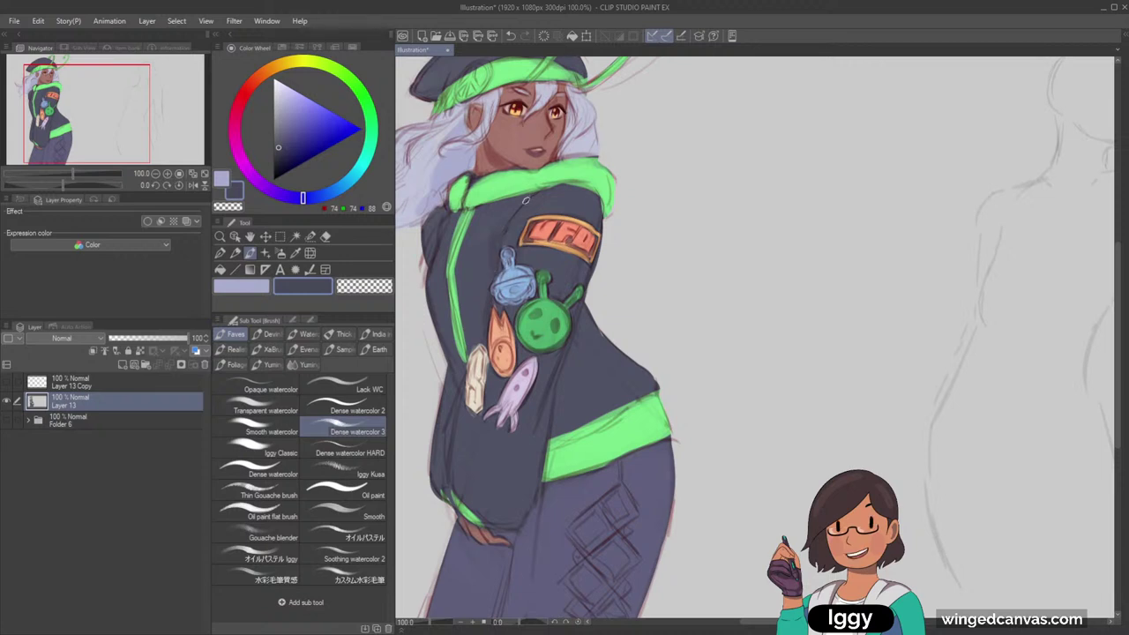
{"action": "left_click", "coordinate": [554, 179], "text": "alt"}
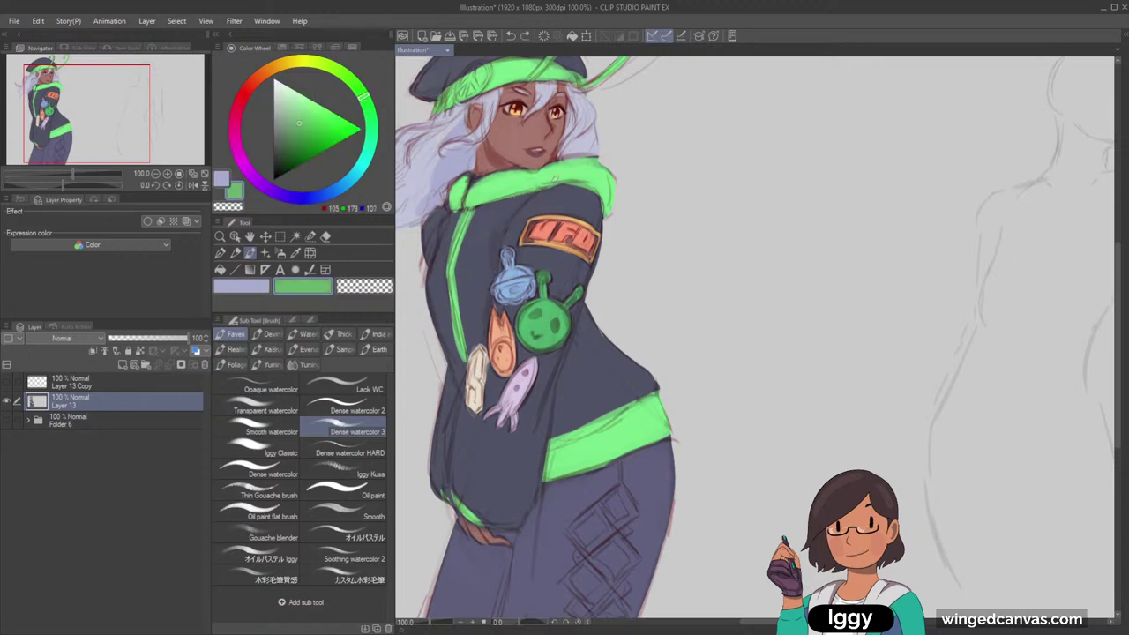
{"action": "left_click_drag", "start_coordinate": [565, 177], "coordinate": [497, 189]}
{"action": "left_click_drag", "start_coordinate": [502, 187], "coordinate": [583, 177]}
{"action": "key", "text": "ctrl+z"}
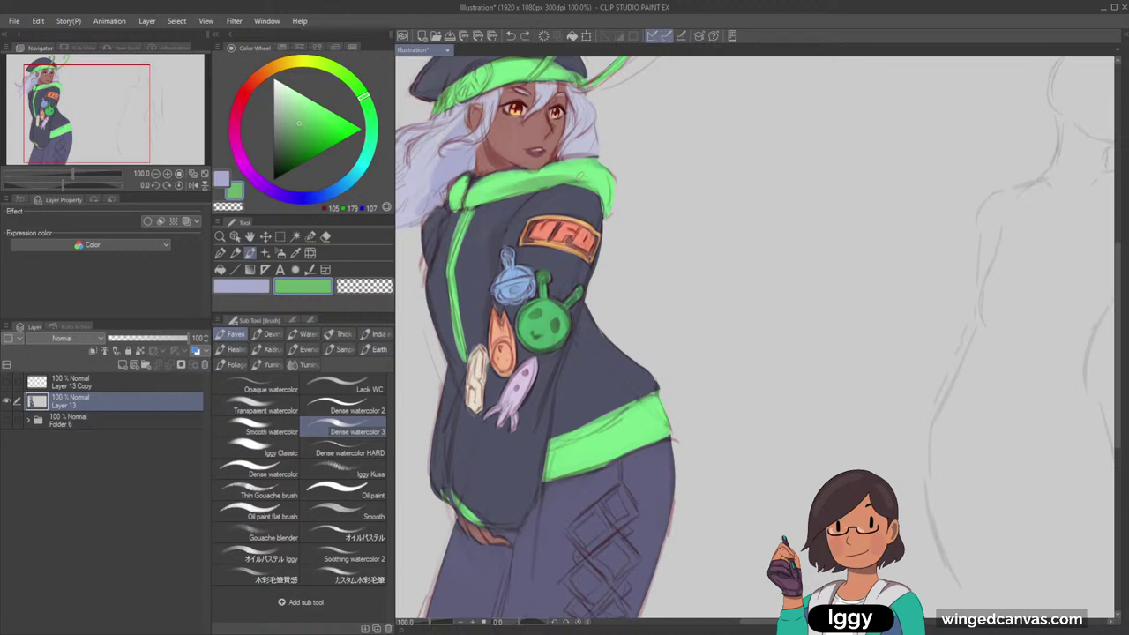
{"action": "key", "text": "ctrl+z"}
{"action": "key", "text": "ctrl+z"}
Shade the green hood collar with soft darker green and blend its folds using greens sampled from the collar
{"action": "left_click_drag", "start_coordinate": [497, 187], "coordinate": [578, 179]}
{"action": "left_click", "coordinate": [515, 176], "text": "alt"}
{"action": "mouse_move", "coordinate": [491, 182]}
{"action": "left_mouse_down"}
{"action": "mouse_move", "coordinate": [568, 165]}
{"action": "mouse_move", "coordinate": [547, 170]}
{"action": "left_mouse_up"}
{"action": "scroll", "coordinate": [613, 142], "scroll_direction": "down", "scroll_amount": 6}
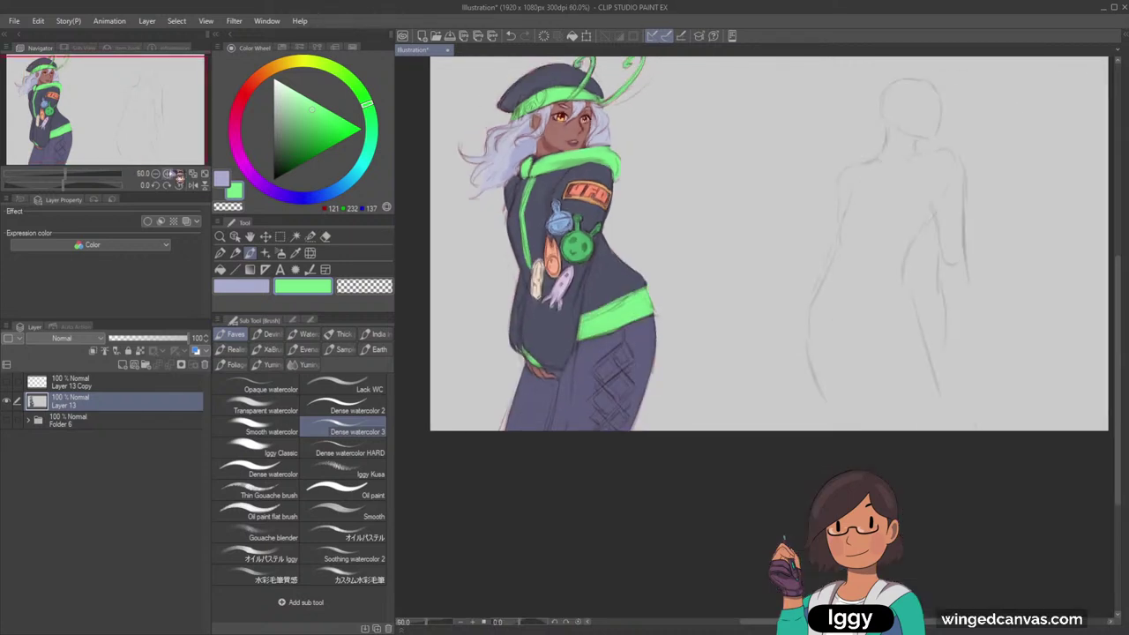
{"action": "left_click_drag", "start_coordinate": [191, 117], "coordinate": [197, 103]}
{"action": "scroll", "coordinate": [612, 202], "scroll_direction": "up", "scroll_amount": 2}
{"action": "left_click", "coordinate": [586, 210], "text": "alt"}
{"action": "mouse_move", "coordinate": [550, 198]}
{"action": "left_mouse_down"}
{"action": "mouse_move", "coordinate": [584, 210]}
{"action": "mouse_move", "coordinate": [569, 192]}
{"action": "mouse_move", "coordinate": [589, 222]}
{"action": "left_mouse_up"}
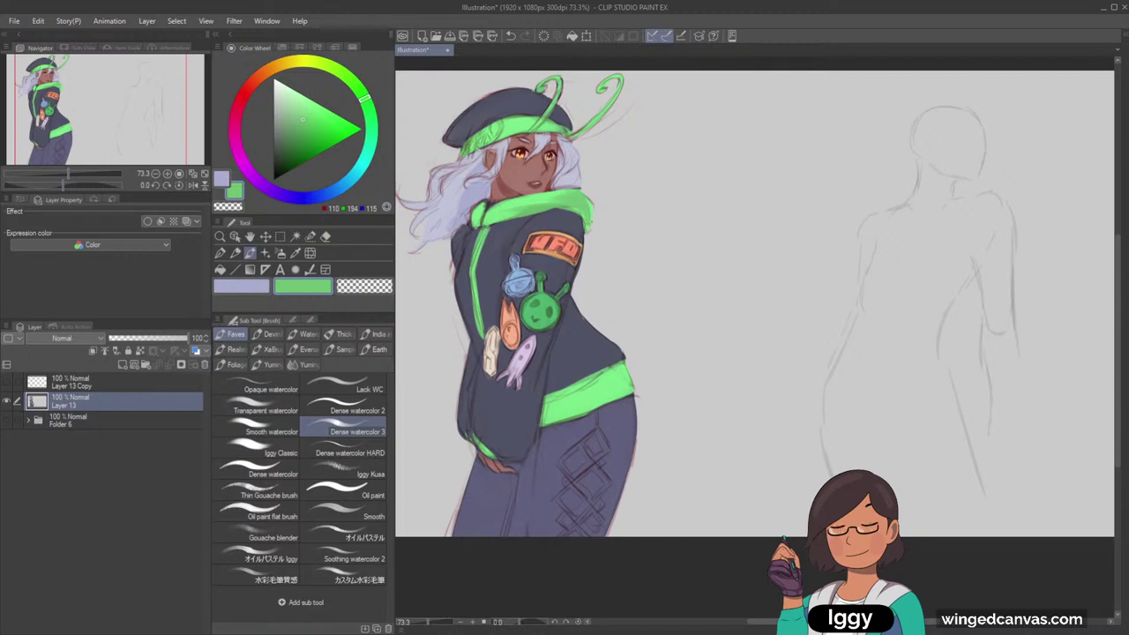
Clean up the alien patch's face and antennae with its sampled light and dark greens (RGB 79, 183, 112 and 53, 140, 74)
{"action": "scroll", "coordinate": [536, 306], "scroll_direction": "up", "scroll_amount": 4}
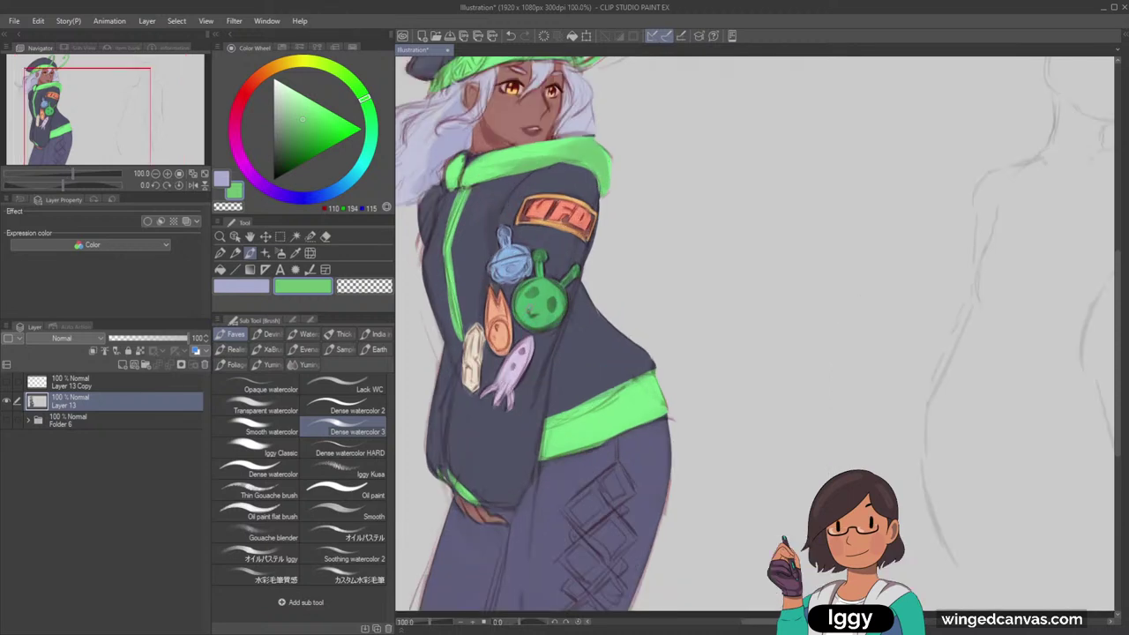
{"action": "left_click", "coordinate": [533, 304], "text": "alt"}
{"action": "scroll", "coordinate": [533, 305], "scroll_direction": "up", "scroll_amount": 2}
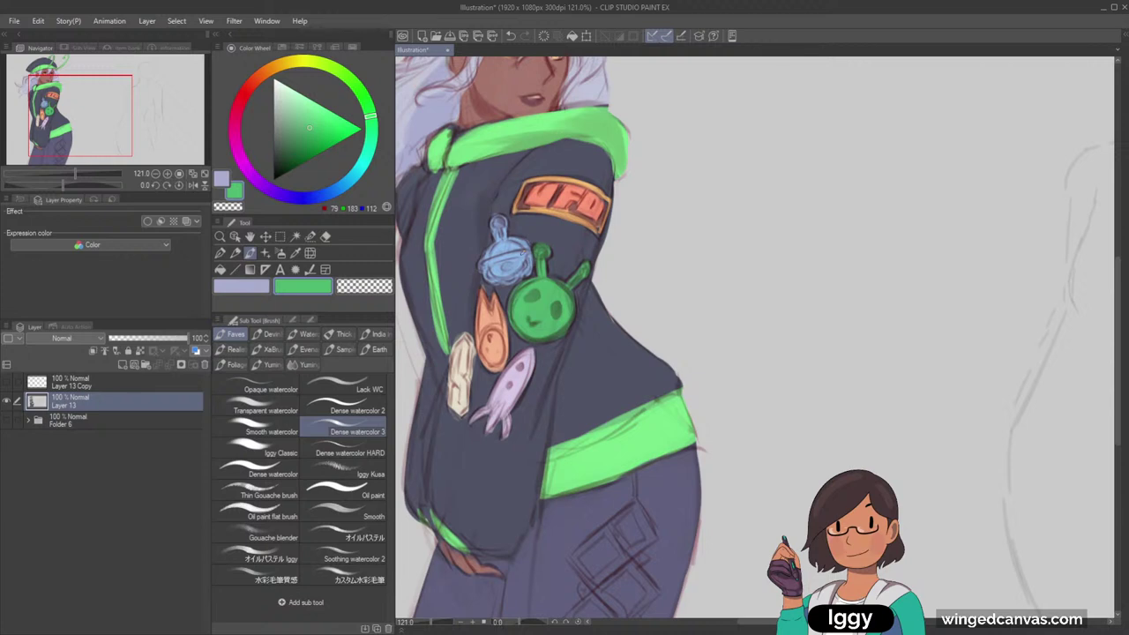
{"action": "left_click", "coordinate": [536, 324], "text": "alt"}
{"action": "left_click", "coordinate": [540, 288], "text": "alt"}
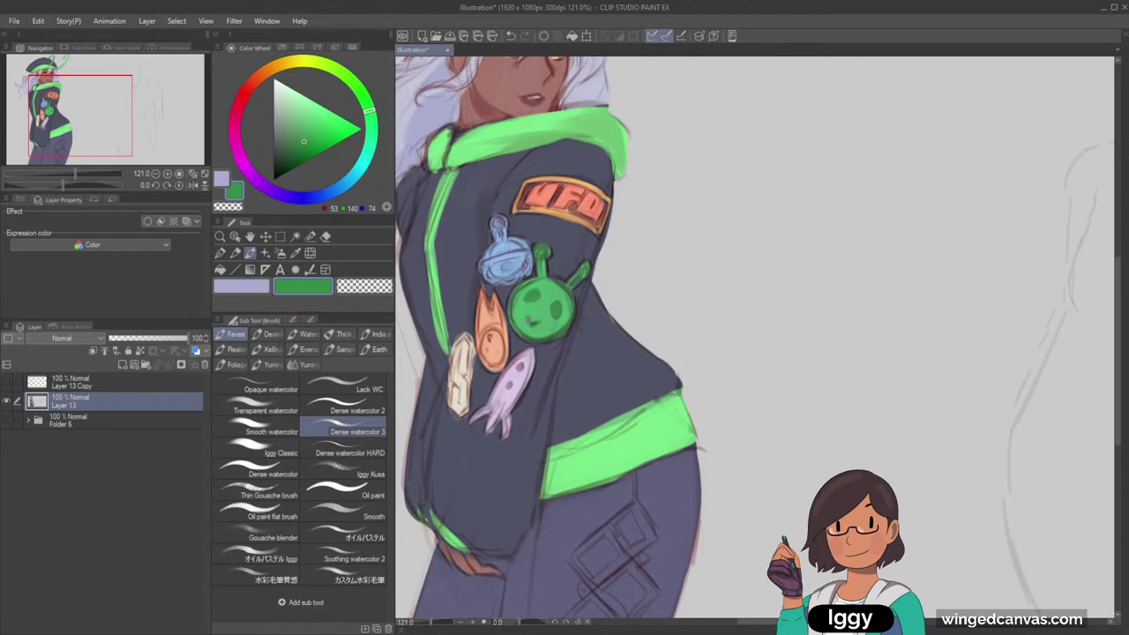
{"action": "left_click", "coordinate": [524, 307], "text": "alt"}
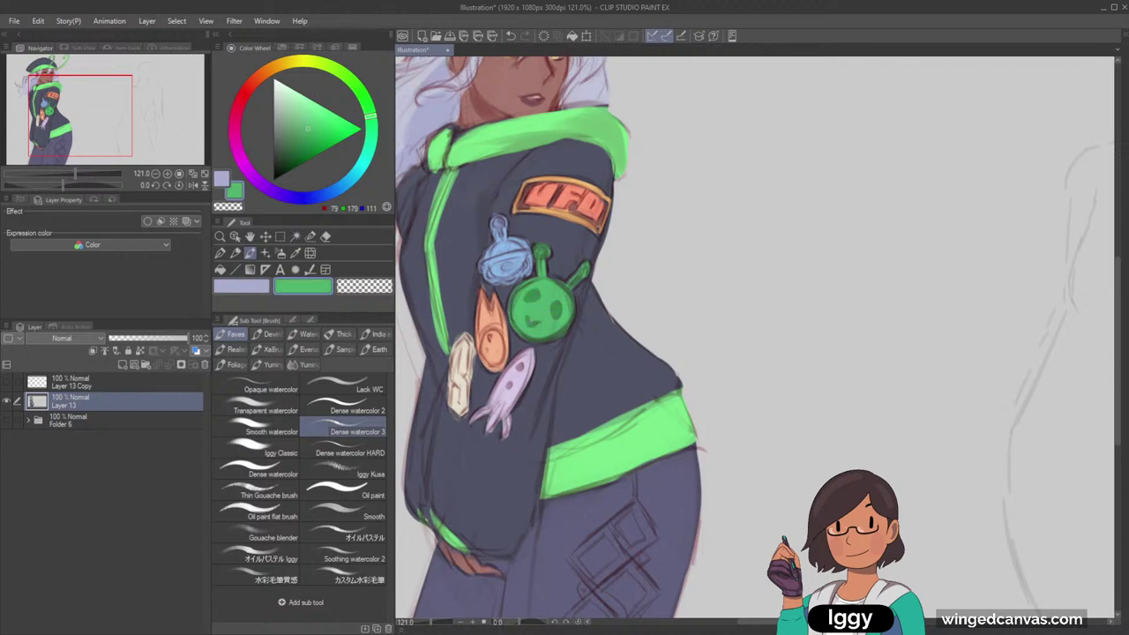
Touch up the edges of the green alien patch on the sleeve with light and dark greens sampled from it
{"action": "left_click", "coordinate": [515, 293], "text": "alt"}
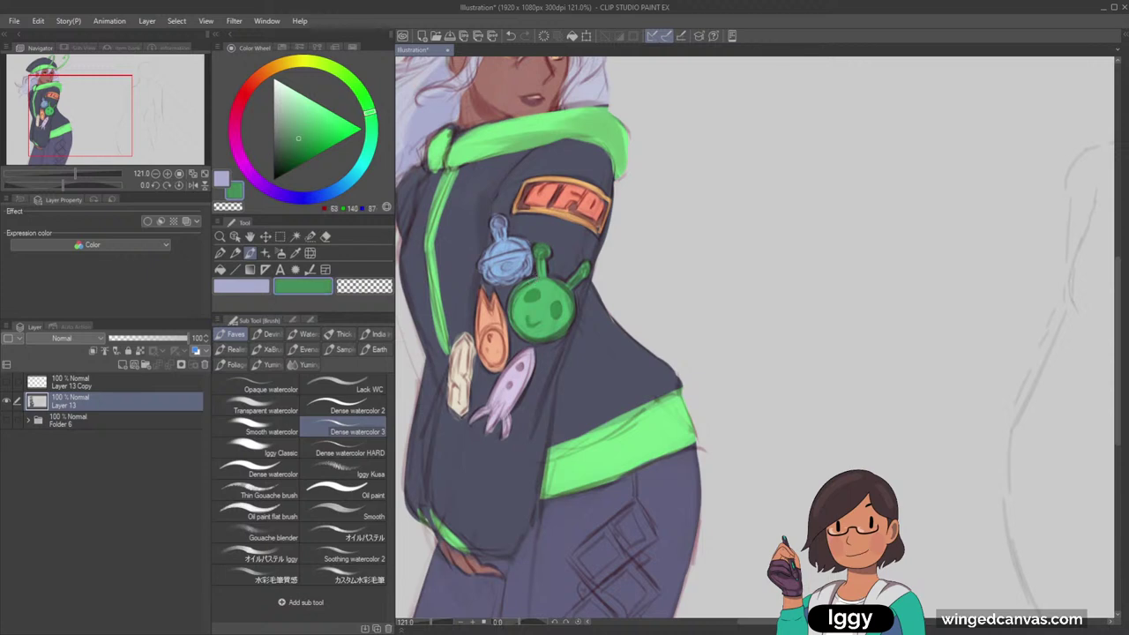
{"action": "key", "text": "ctrl+z"}
{"action": "left_click", "coordinate": [546, 292], "text": "alt"}
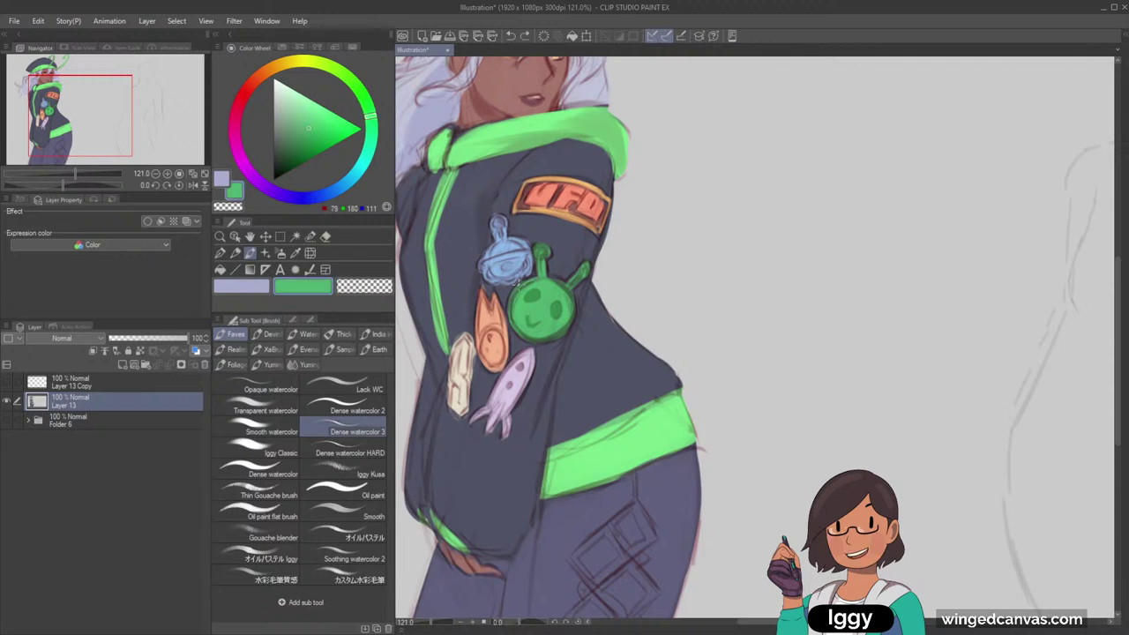
{"action": "left_click", "coordinate": [536, 280], "text": "alt"}
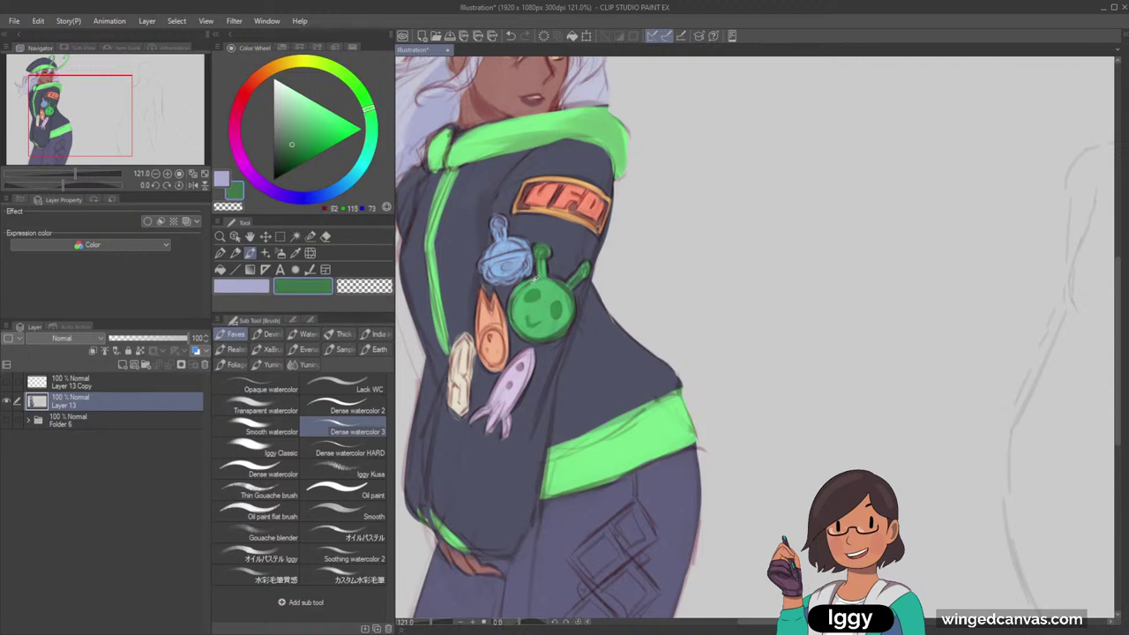
{"action": "left_click", "coordinate": [534, 281], "text": "alt"}
{"action": "key", "text": "ctrl+z"}
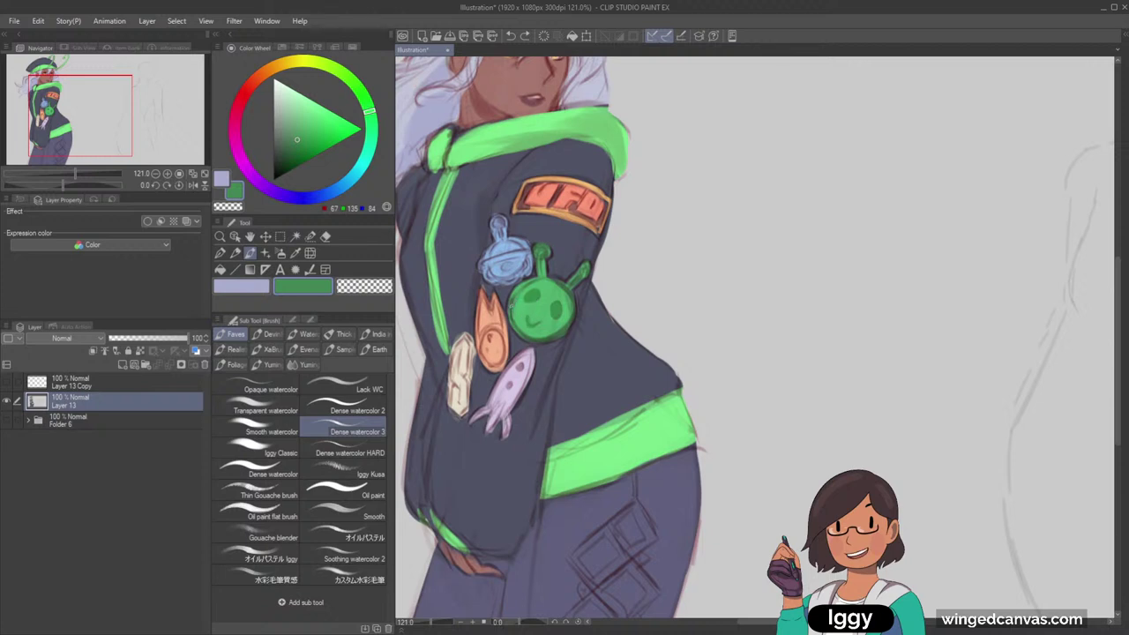
{"action": "left_click_drag", "start_coordinate": [517, 300], "coordinate": [508, 314]}
{"action": "left_click", "coordinate": [524, 301], "text": "alt"}
{"action": "key", "text": "ctrl+z"}
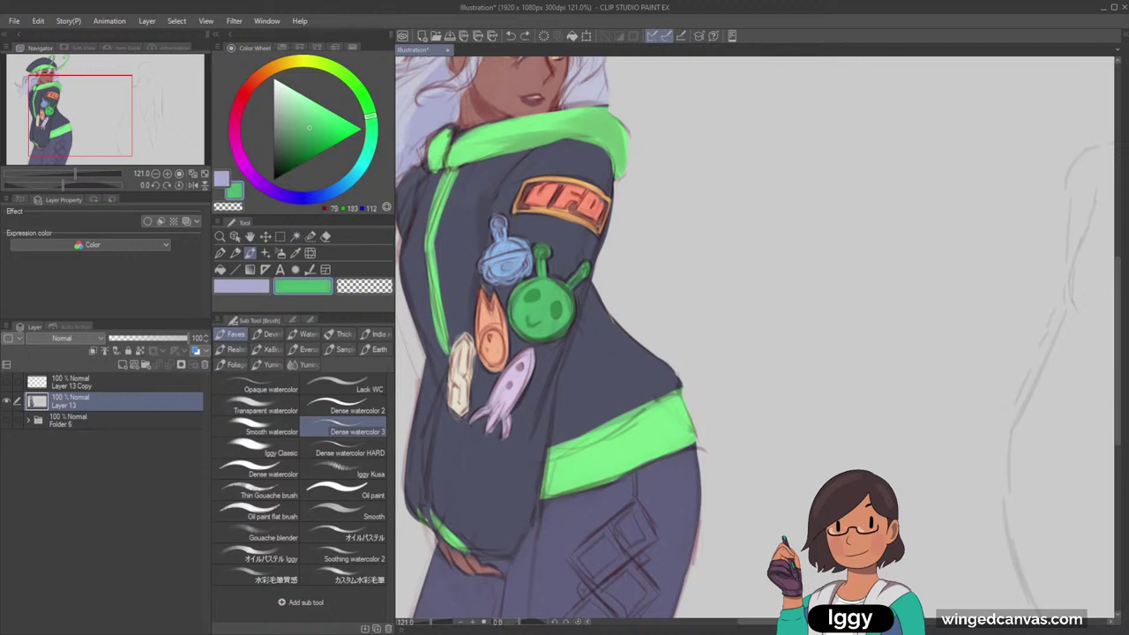
Refine the lettering of the UFO patch on the sleeve with reds sampled from the artwork
{"action": "scroll", "coordinate": [703, 179], "scroll_direction": "up", "scroll_amount": 5}
{"action": "scroll", "coordinate": [669, 193], "scroll_direction": "down", "scroll_amount": 5}
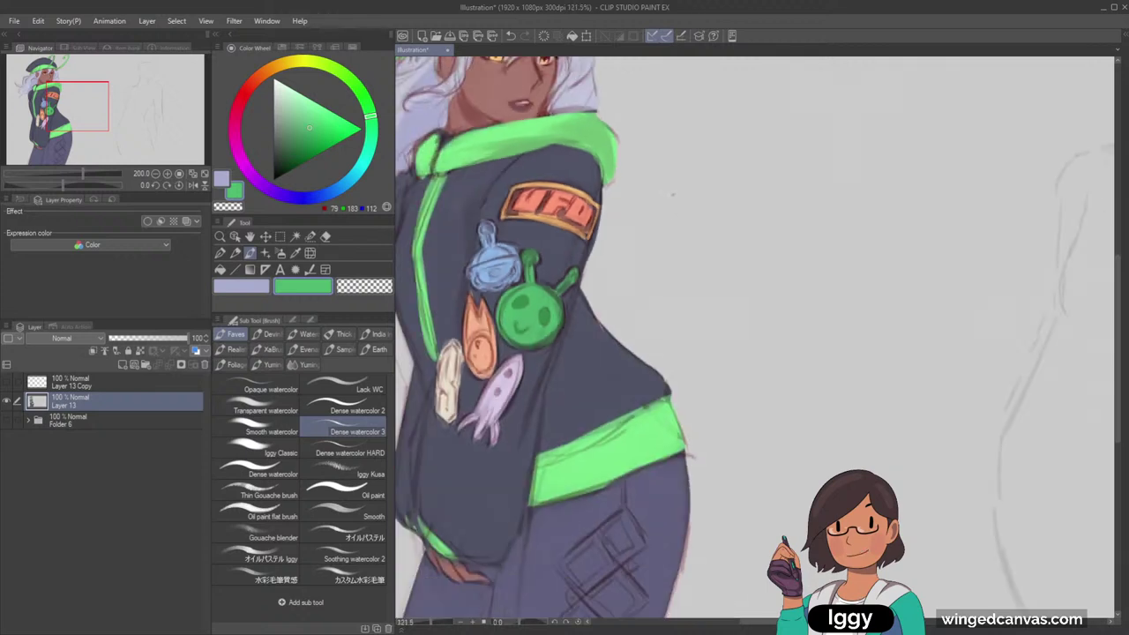
{"action": "key", "text": "minus"}
{"action": "key", "text": "minus"}
{"action": "key", "text": "minus"}
{"action": "key", "text": "minus"}
{"action": "key", "text": "minus"}
{"action": "key", "text": "minus"}
{"action": "left_click", "coordinate": [413, 284], "text": "alt"}
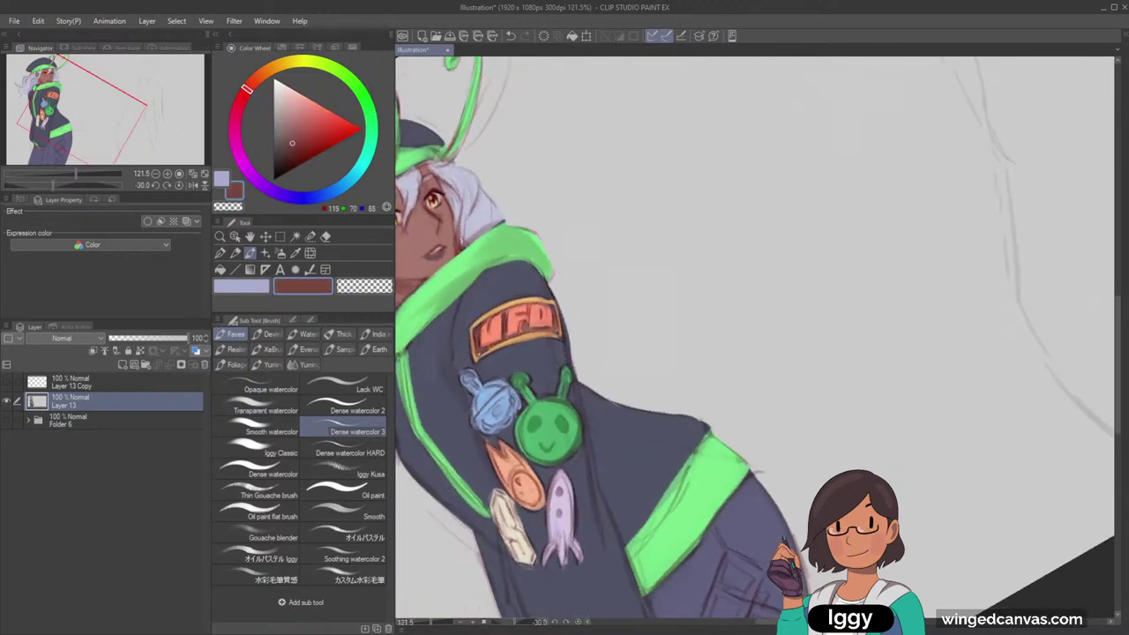
{"action": "left_click", "coordinate": [527, 323], "text": "alt"}
{"action": "left_click", "coordinate": [488, 321], "text": "alt"}
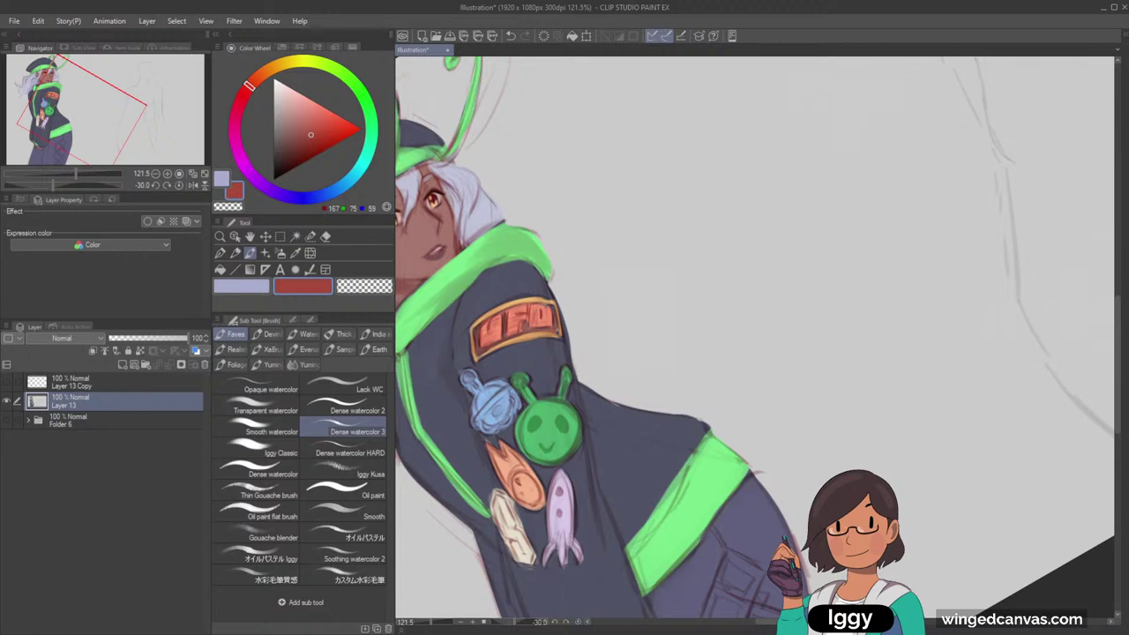
Darken the gaps around the UFO patch's letters with a near-black red, about RGB 46, 21, 17
{"action": "key", "text": "asciicircum"}
{"action": "key", "text": "asciicircum"}
{"action": "key", "text": "asciicircum"}
{"action": "key", "text": "asciicircum"}
{"action": "key", "text": "asciicircum"}
{"action": "key", "text": "asciicircum"}
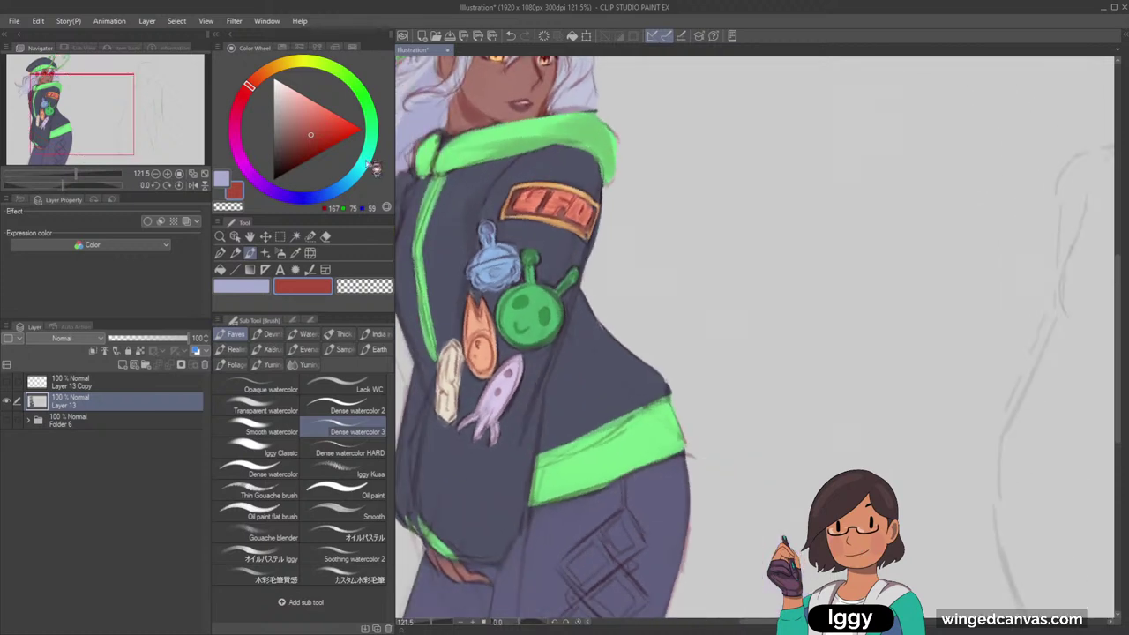
{"action": "left_click", "coordinate": [302, 157]}
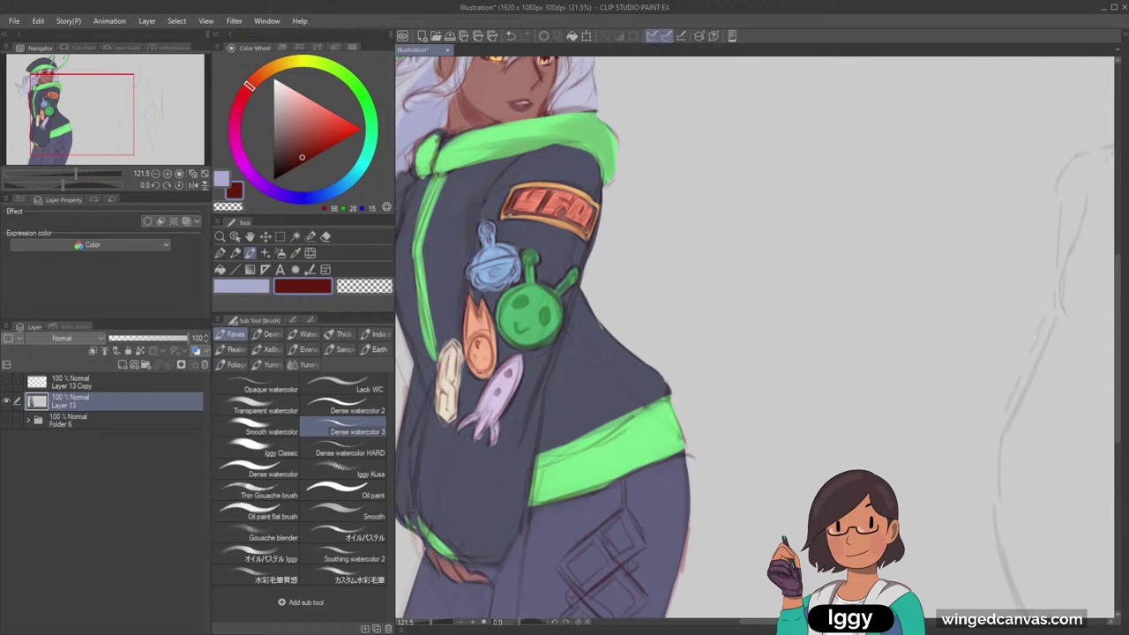
{"action": "left_click", "coordinate": [283, 167]}
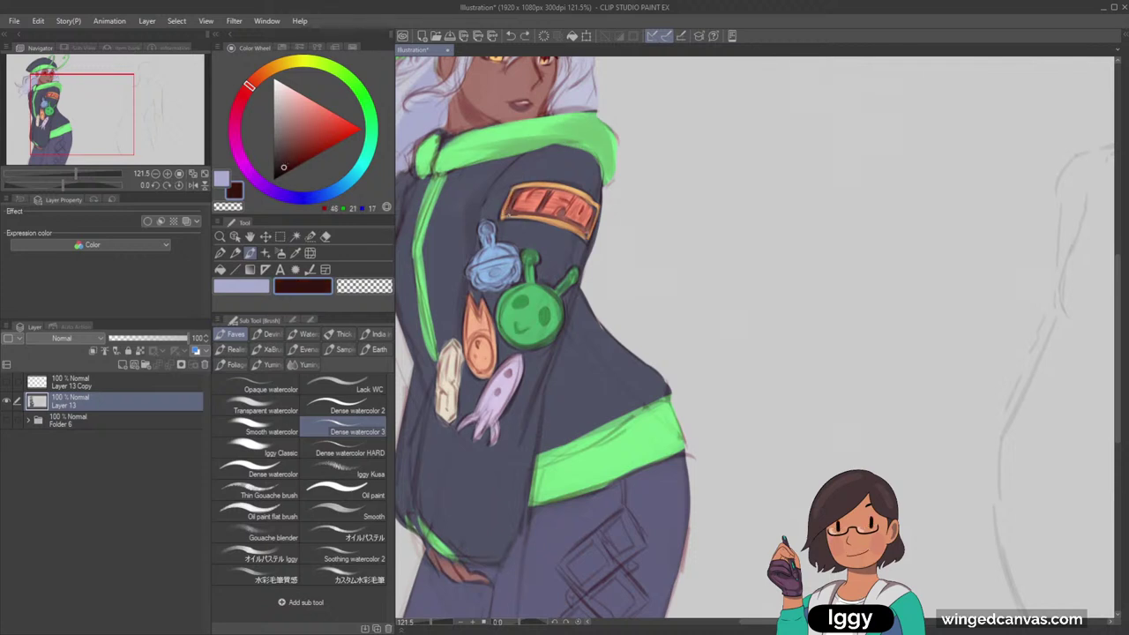
{"action": "key", "text": "ctrl+z"}
{"action": "left_click_drag", "start_coordinate": [520, 215], "coordinate": [508, 213]}
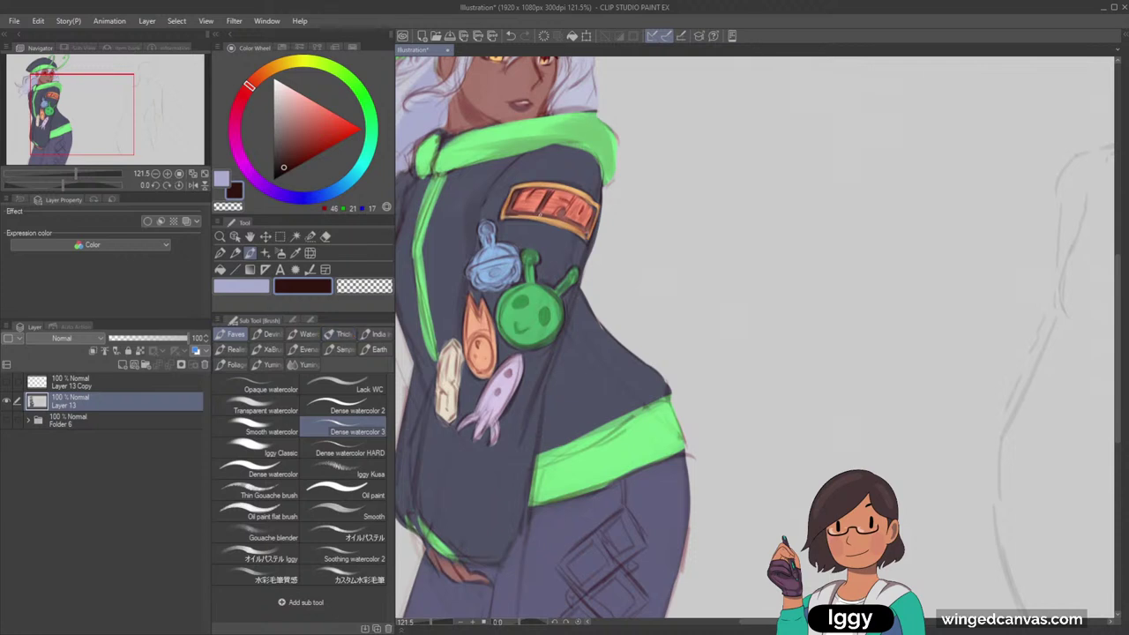
Clean up the UFO patch's letters and border with orange and red sampled from the patch
{"action": "key", "text": "minus"}
{"action": "key", "text": "minus"}
{"action": "key", "text": "minus"}
{"action": "key", "text": "minus"}
{"action": "key", "text": "minus"}
{"action": "key", "text": "minus"}
{"action": "key", "text": "minus"}
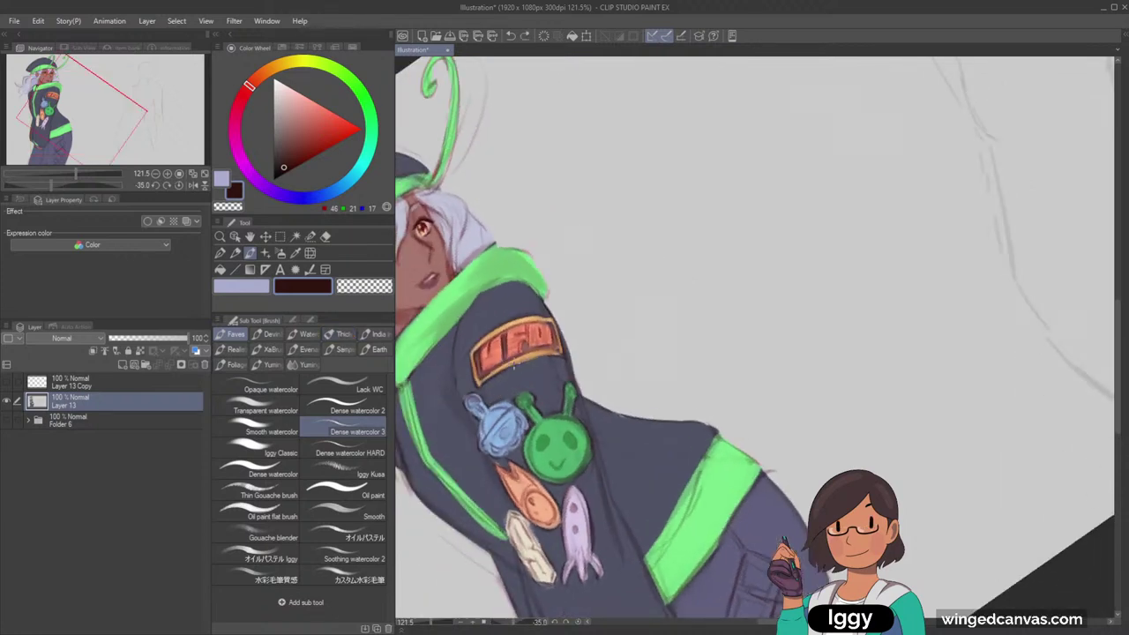
{"action": "left_click", "coordinate": [514, 366], "text": "alt"}
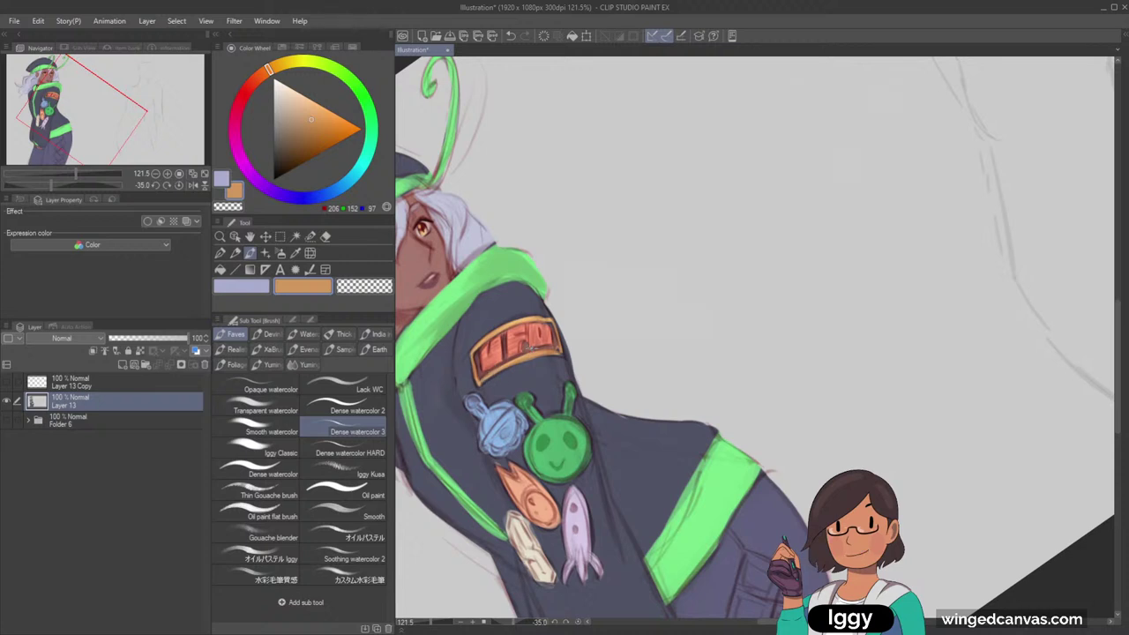
{"action": "left_click", "coordinate": [524, 356], "text": "alt"}
{"action": "left_click", "coordinate": [520, 359], "text": "alt"}
Add stitch-like marks around the UFO patch's border in a darker muted red, RGB 157, 81, 68
{"action": "left_click", "coordinate": [250, 86]}
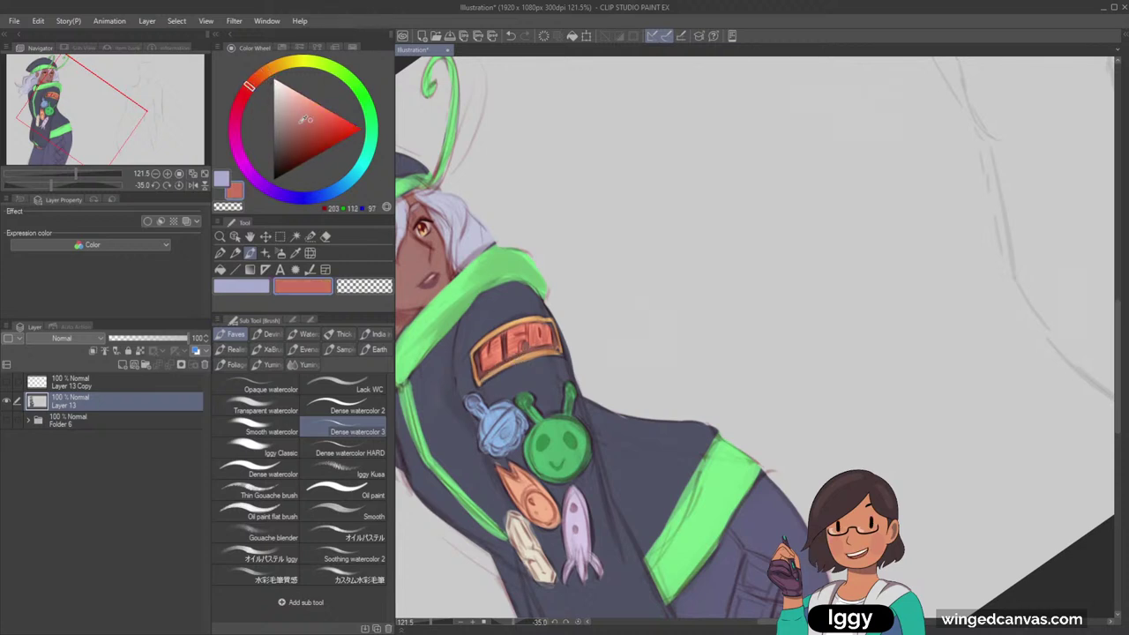
{"action": "left_click_drag", "start_coordinate": [305, 119], "coordinate": [305, 134]}
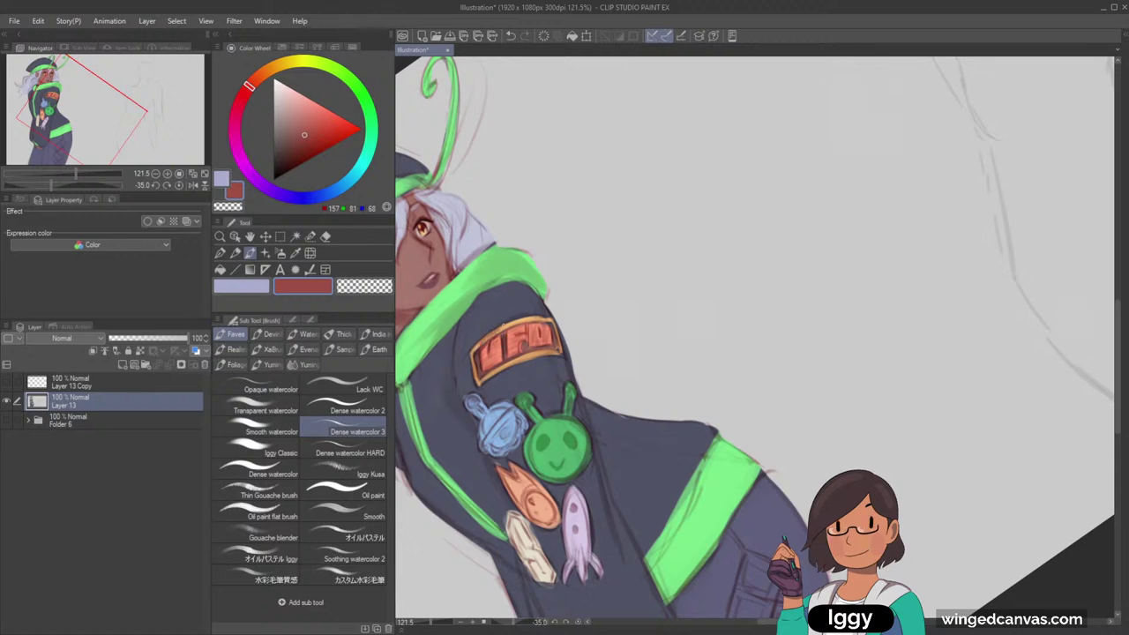
{"action": "key", "text": "asciicircum"}
{"action": "key", "text": "asciicircum"}
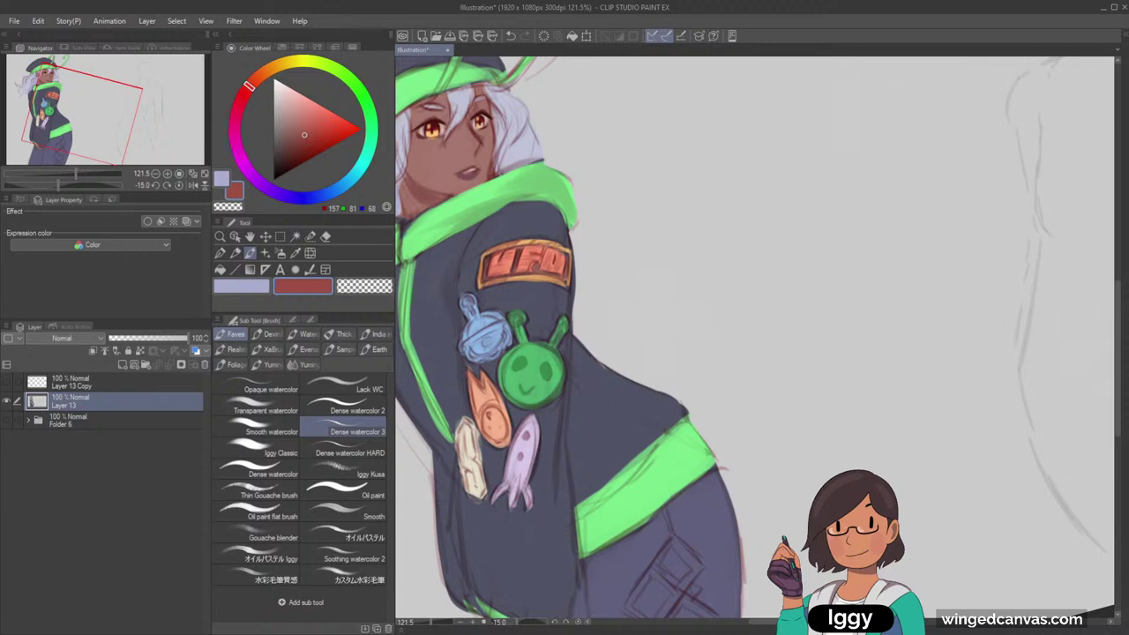
{"action": "key", "text": "asciicircum"}
{"action": "key", "text": "asciicircum"}
{"action": "key", "text": "asciicircum"}
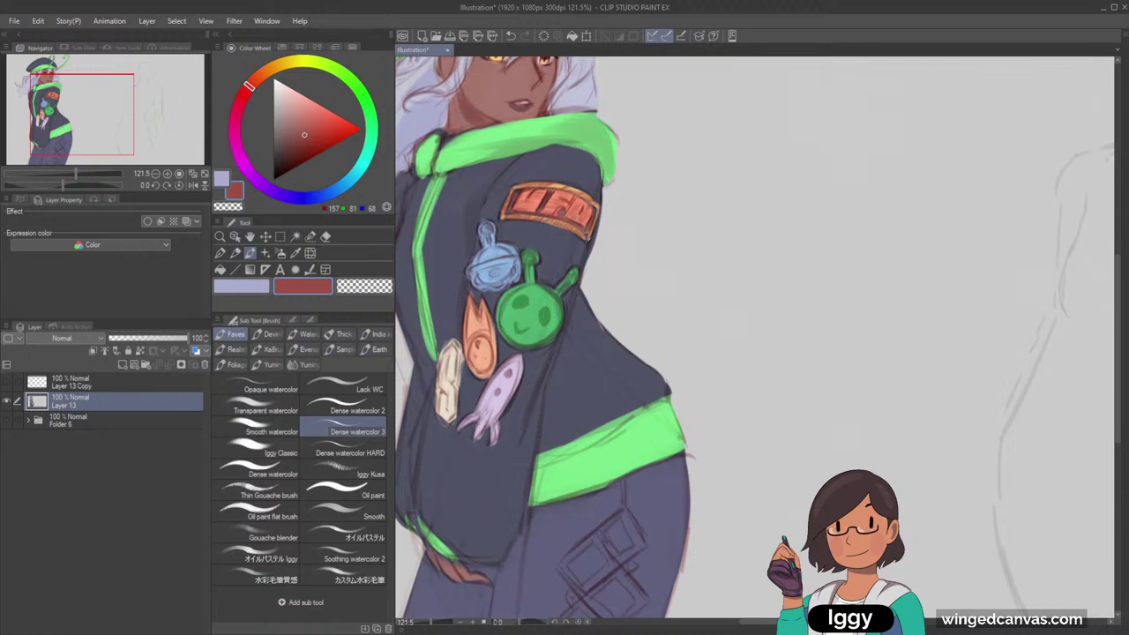
Paint the upper curve of the round badge on the hat band in peach, RGB 255, 187, 153
{"action": "scroll", "coordinate": [649, 162], "scroll_direction": "down", "scroll_amount": 4}
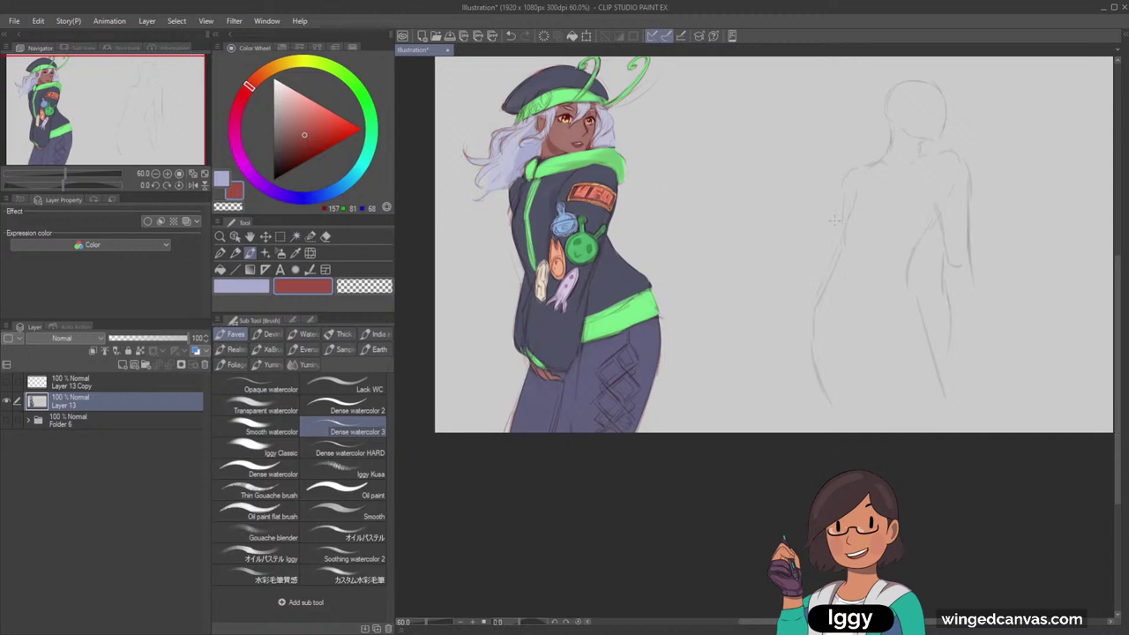
{"action": "scroll", "coordinate": [475, 255], "scroll_direction": "up", "scroll_amount": 4}
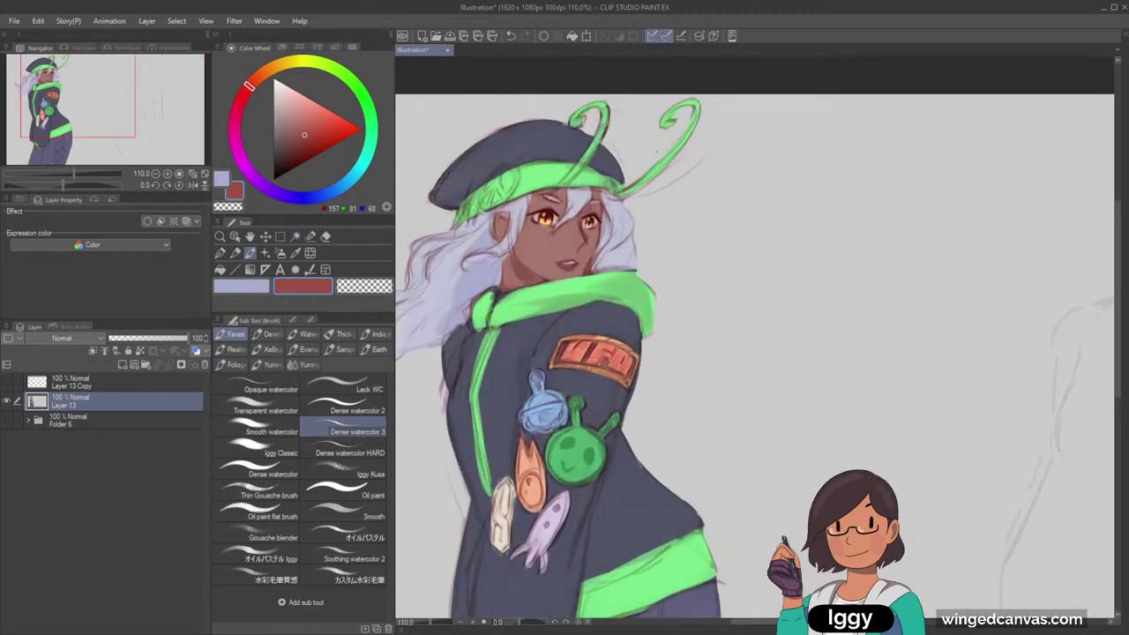
{"action": "scroll", "coordinate": [553, 444], "scroll_direction": "up", "scroll_amount": 2}
{"action": "left_click", "coordinate": [543, 408], "text": "alt"}
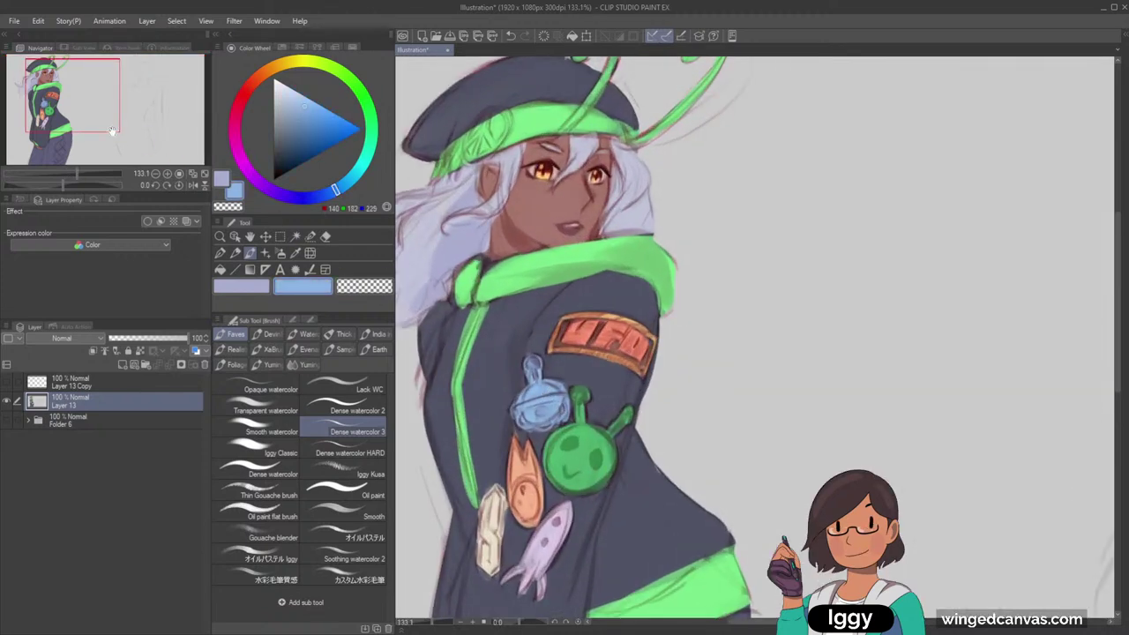
{"action": "left_click_drag", "start_coordinate": [113, 132], "coordinate": [97, 104]}
{"action": "left_click_drag", "start_coordinate": [276, 83], "coordinate": [300, 67]}
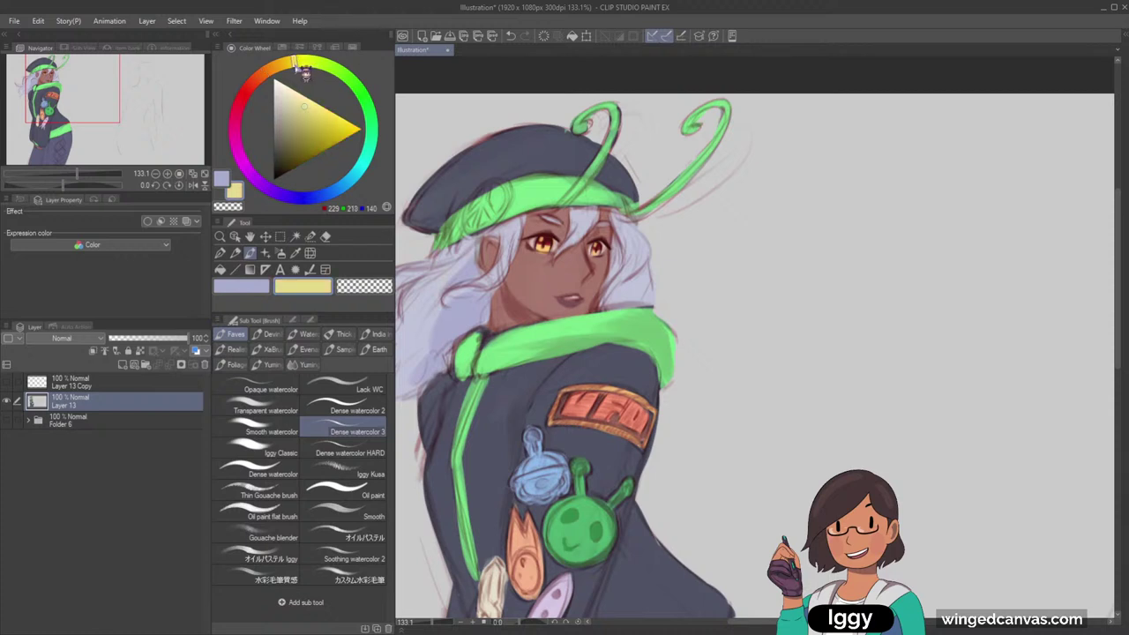
{"action": "left_click", "coordinate": [303, 92]}
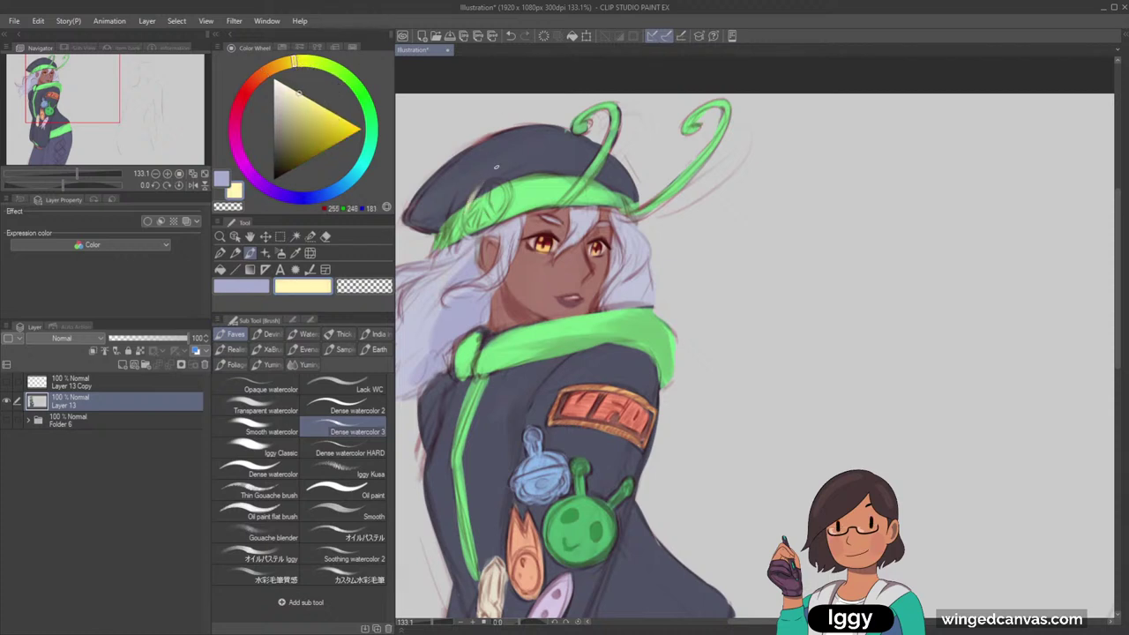
{"action": "left_click_drag", "start_coordinate": [279, 76], "coordinate": [259, 77]}
{"action": "left_click", "coordinate": [309, 98]}
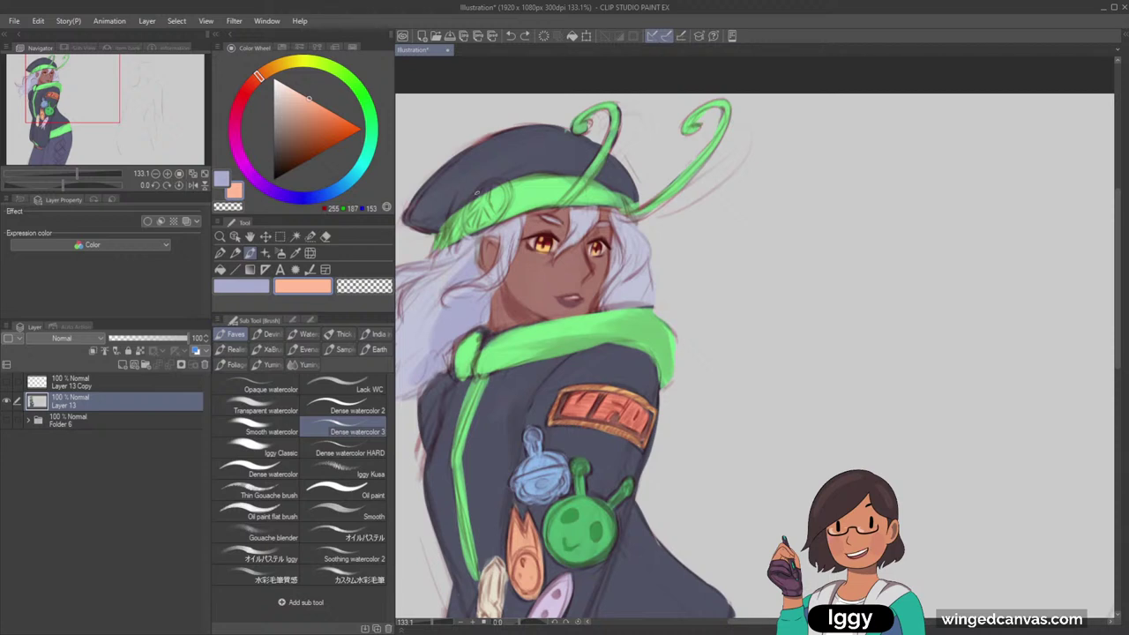
{"action": "mouse_move", "coordinate": [474, 192]}
{"action": "left_mouse_down"}
{"action": "mouse_move", "coordinate": [467, 214]}
{"action": "mouse_move", "coordinate": [476, 190]}
{"action": "mouse_move", "coordinate": [505, 177]}
{"action": "left_mouse_up"}
Paint the badge's ring and peace symbol in a pale cream, RGB 255, 230, 217
{"action": "left_click", "coordinate": [288, 82]}
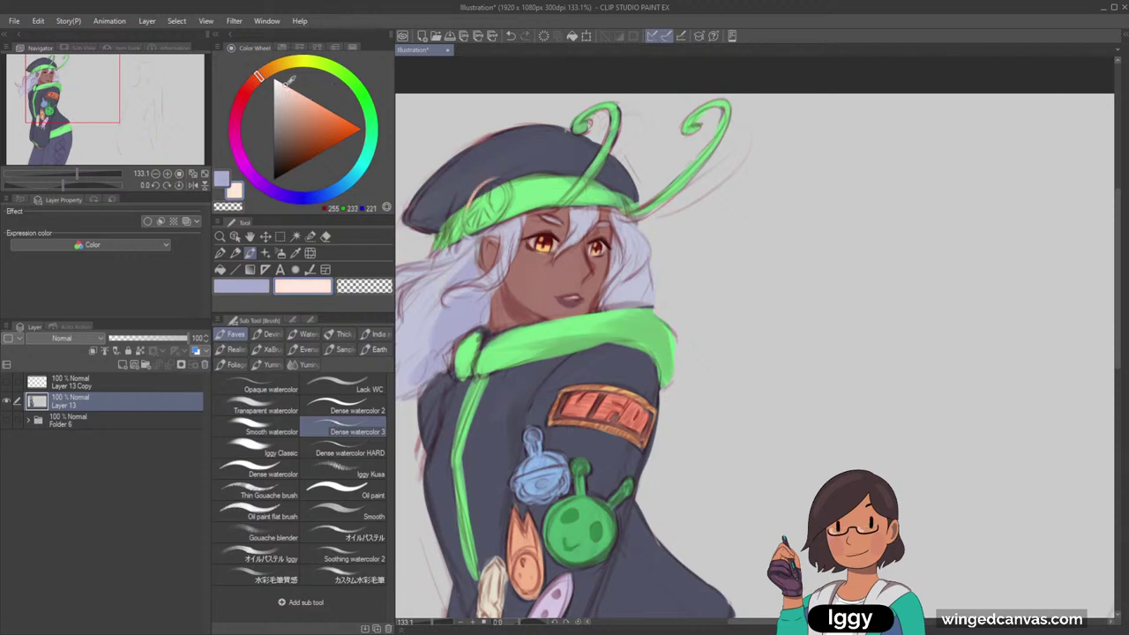
{"action": "left_click", "coordinate": [288, 84]}
{"action": "mouse_move", "coordinate": [463, 228]}
{"action": "left_mouse_down"}
{"action": "mouse_move", "coordinate": [476, 188]}
{"action": "mouse_move", "coordinate": [500, 177]}
{"action": "mouse_move", "coordinate": [505, 214]}
{"action": "mouse_move", "coordinate": [509, 196]}
{"action": "mouse_move", "coordinate": [469, 216]}
{"action": "mouse_move", "coordinate": [482, 202]}
{"action": "mouse_move", "coordinate": [493, 217]}
{"action": "mouse_move", "coordinate": [478, 228]}
{"action": "left_mouse_up"}
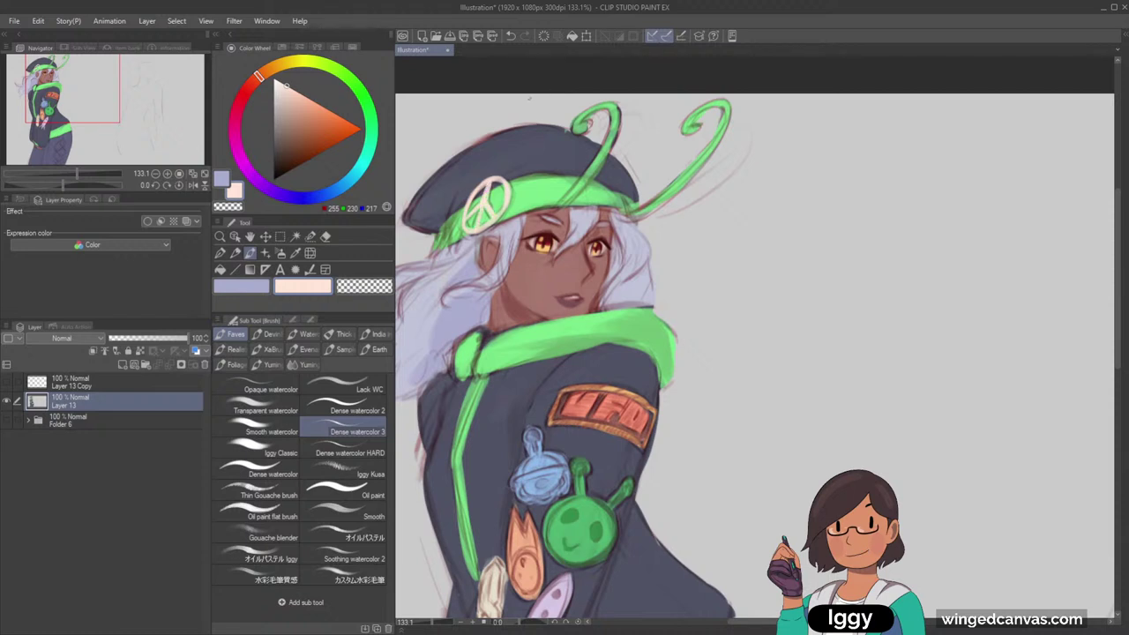
Fill the badge's background behind the peace symbol with a muted red, RGB 166, 118, 120
{"action": "left_click", "coordinate": [250, 88]}
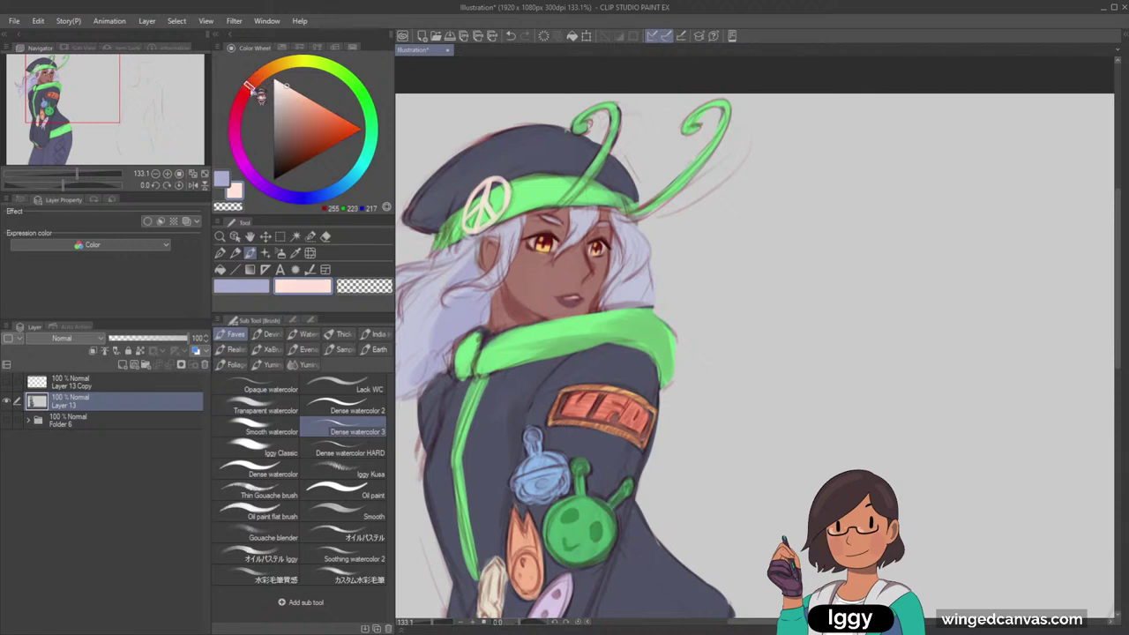
{"action": "left_click", "coordinate": [294, 103]}
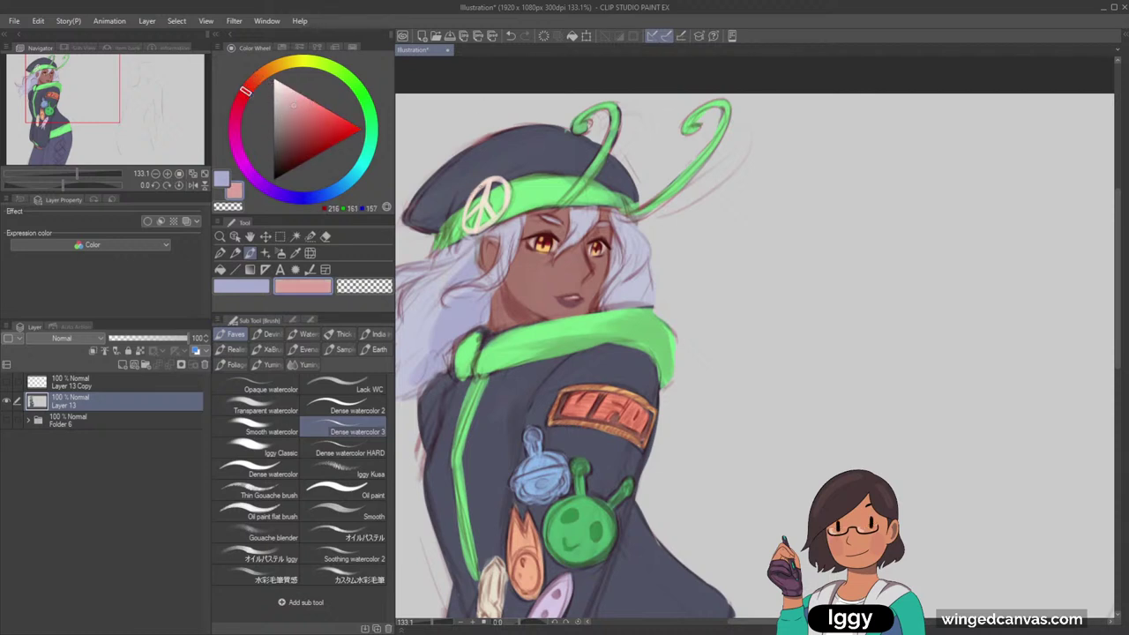
{"action": "key", "text": "ctrl+z"}
{"action": "left_click", "coordinate": [242, 96]}
{"action": "left_click", "coordinate": [290, 122]}
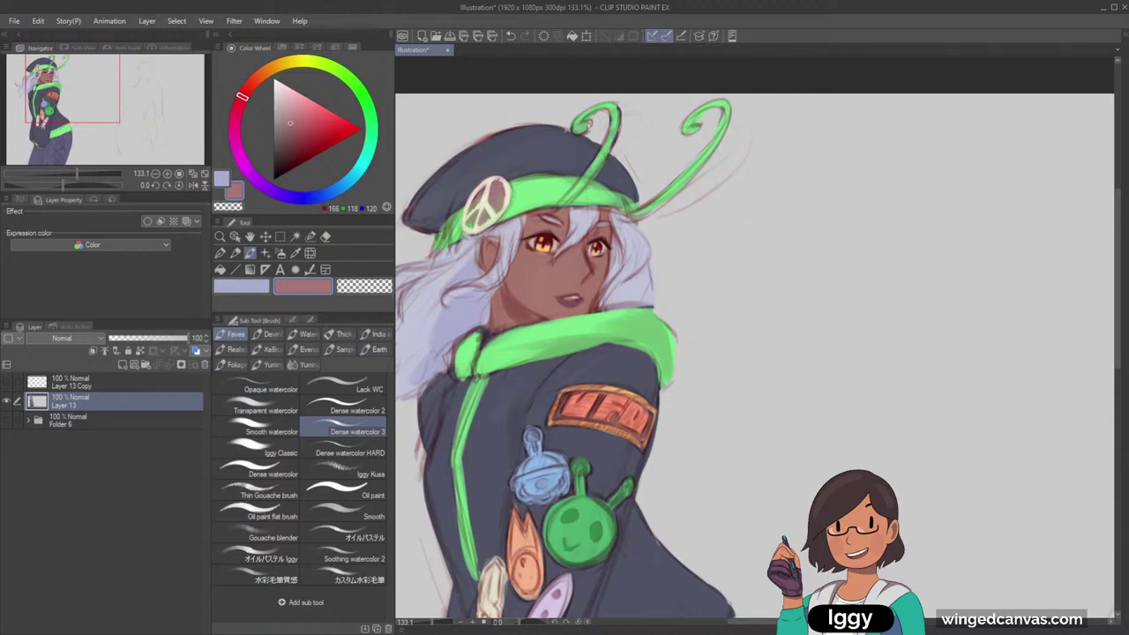
Repaint the peace symbol's lines in sampled cream and define the badge's edge with its sampled muted red
{"action": "left_click", "coordinate": [487, 196], "text": "alt"}
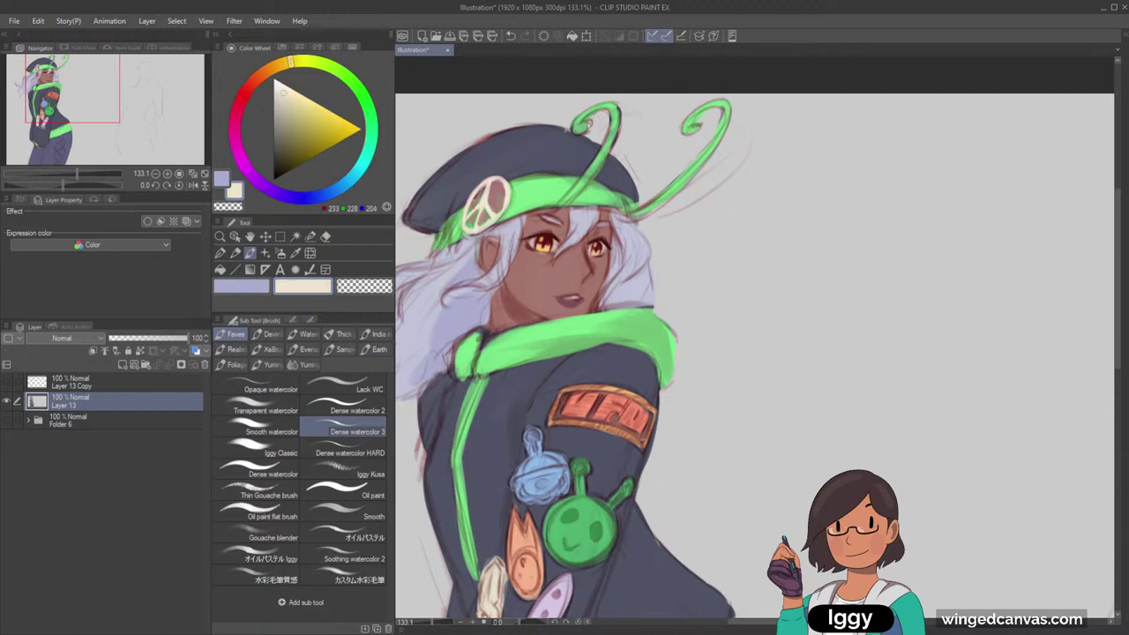
{"action": "left_click_drag", "start_coordinate": [481, 206], "coordinate": [475, 227]}
{"action": "left_click", "coordinate": [498, 188], "text": "alt"}
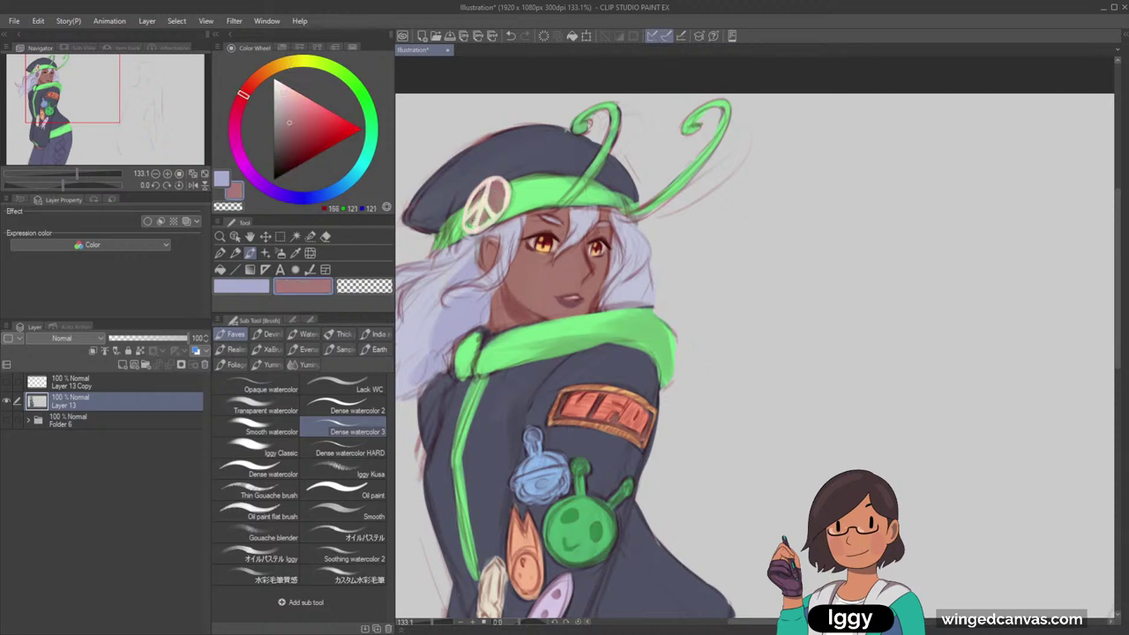
{"action": "scroll", "coordinate": [561, 145], "scroll_direction": "down", "scroll_amount": 5}
{"action": "scroll", "coordinate": [481, 166], "scroll_direction": "up", "scroll_amount": 7}
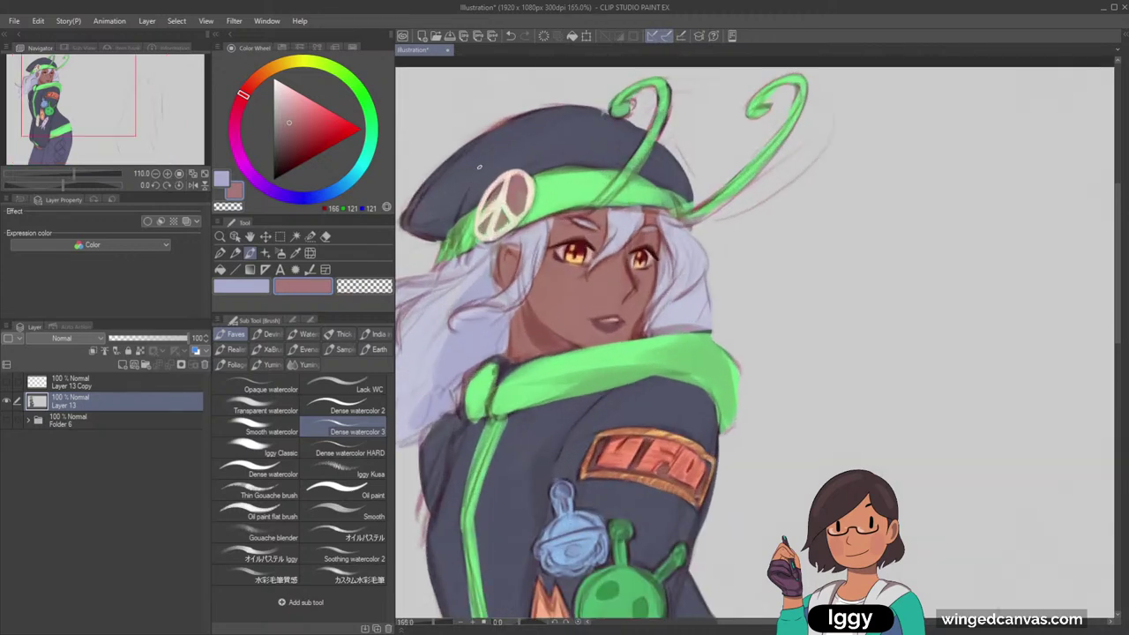
{"action": "left_click_drag", "start_coordinate": [477, 213], "coordinate": [474, 237]}
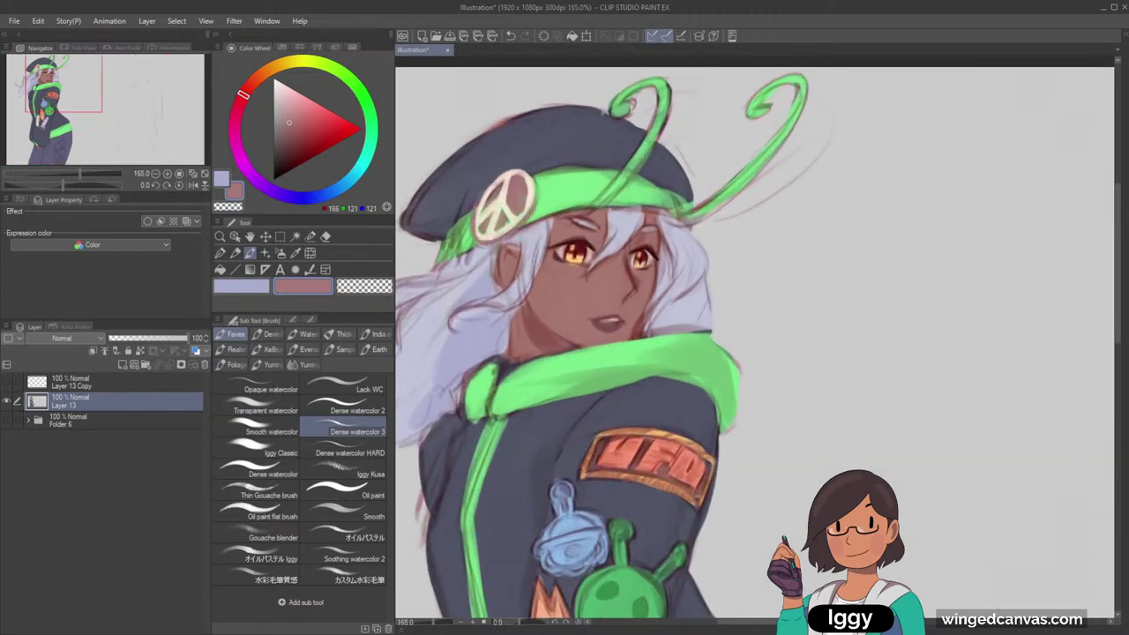
Touch up the hat badge's peace symbol and background with sampled cream, RGB 240, 230, 209, and the badge's muted red-brown
{"action": "scroll", "coordinate": [565, 128], "scroll_direction": "down", "scroll_amount": 3}
{"action": "scroll", "coordinate": [509, 190], "scroll_direction": "up", "scroll_amount": 3}
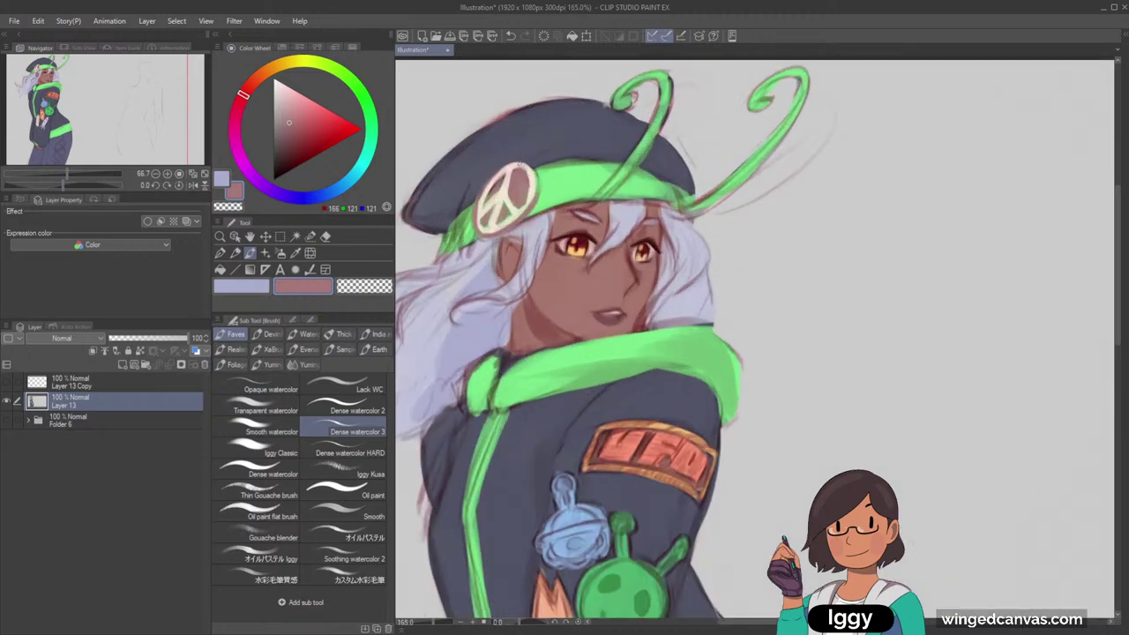
{"action": "left_click", "coordinate": [509, 190], "text": "alt"}
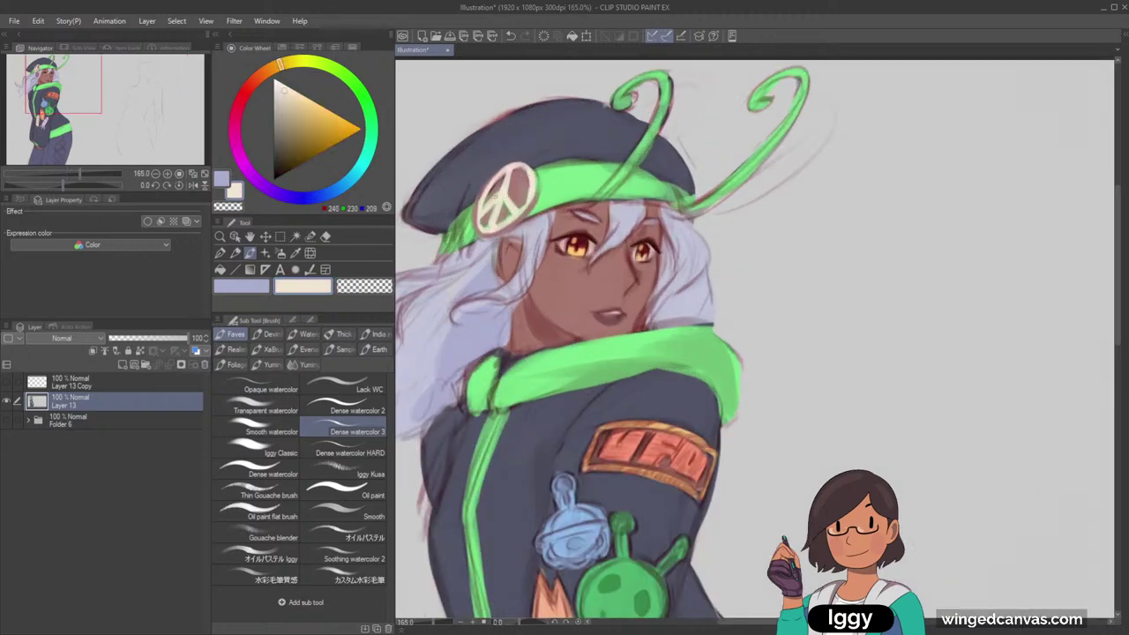
{"action": "scroll", "coordinate": [566, 104], "scroll_direction": "down", "scroll_amount": 3}
{"action": "scroll", "coordinate": [583, 93], "scroll_direction": "up", "scroll_amount": 2}
{"action": "left_click", "coordinate": [499, 201], "text": "alt"}
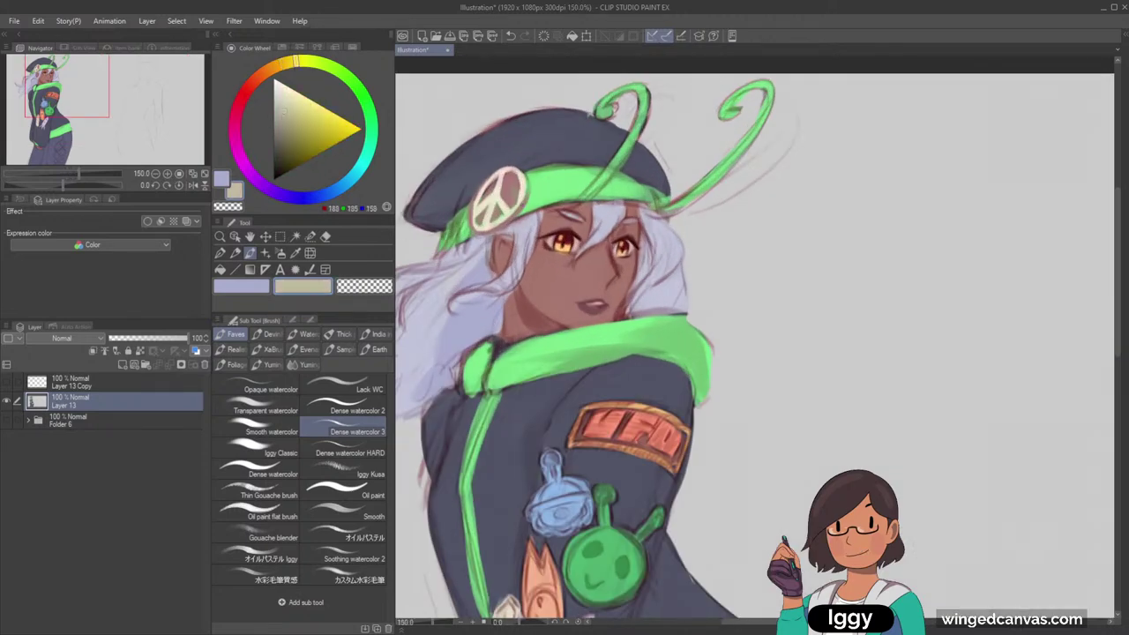
{"action": "left_click", "coordinate": [527, 190], "text": "alt"}
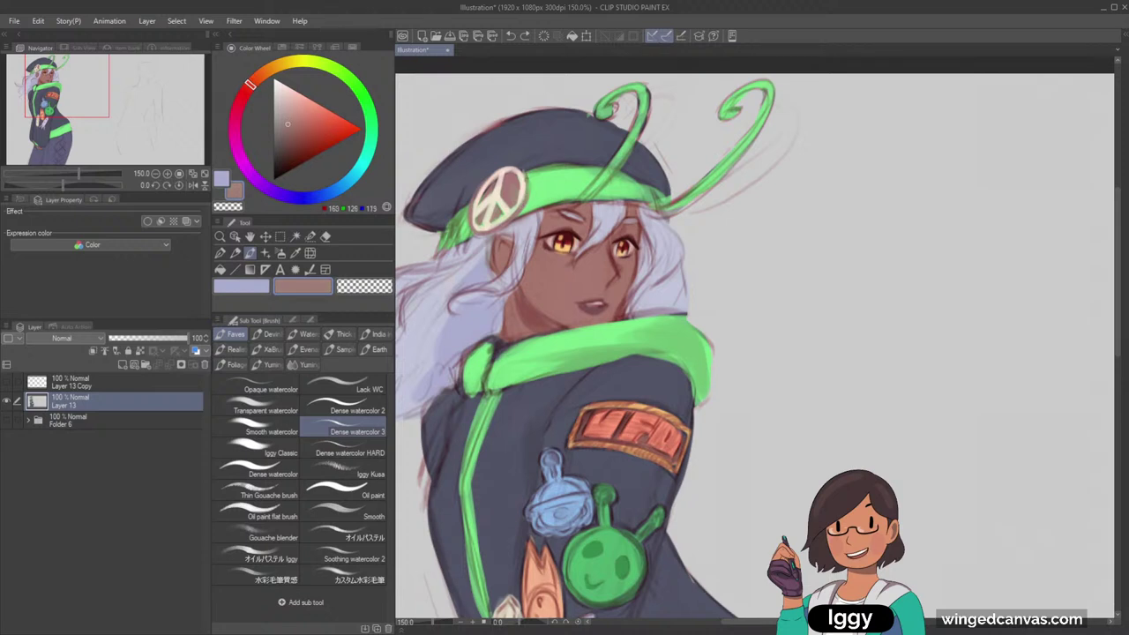
Shade the green hat band beside the badge in sampled dark green, RGB 93, 140, 89, and blend it with RGB 110, 194, 117
{"action": "left_click", "coordinate": [526, 171], "text": "alt"}
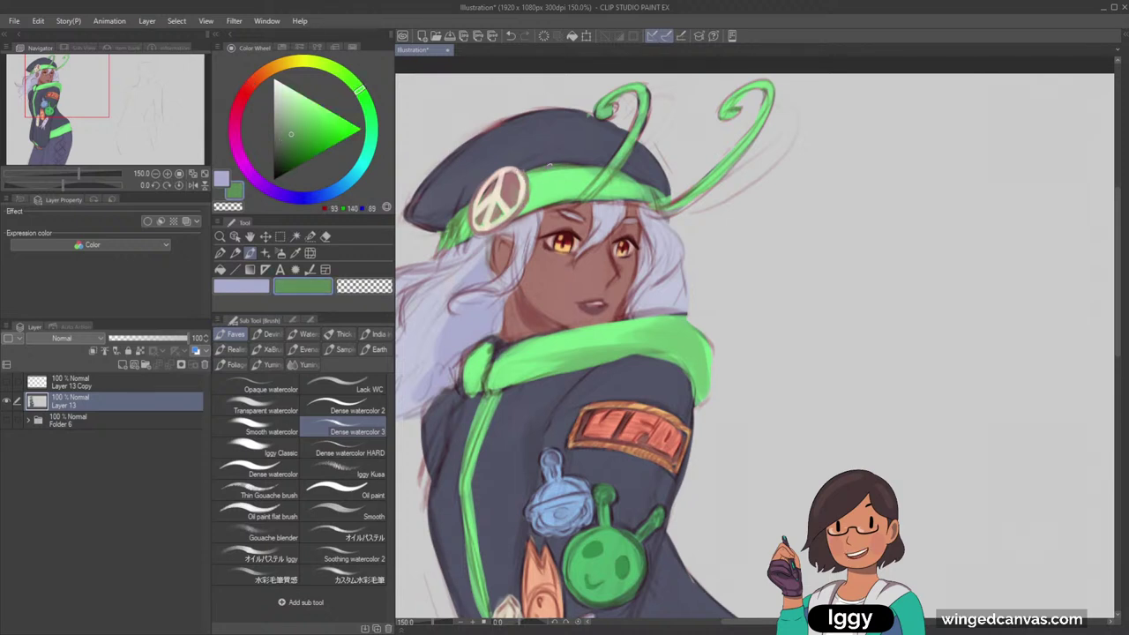
{"action": "mouse_move", "coordinate": [531, 174]}
{"action": "left_mouse_down"}
{"action": "mouse_move", "coordinate": [549, 176]}
{"action": "mouse_move", "coordinate": [532, 184]}
{"action": "mouse_move", "coordinate": [547, 183]}
{"action": "mouse_move", "coordinate": [533, 199]}
{"action": "left_mouse_up"}
{"action": "mouse_move", "coordinate": [533, 198]}
{"action": "left_mouse_down"}
{"action": "mouse_move", "coordinate": [551, 192]}
{"action": "mouse_move", "coordinate": [529, 205]}
{"action": "left_mouse_up"}
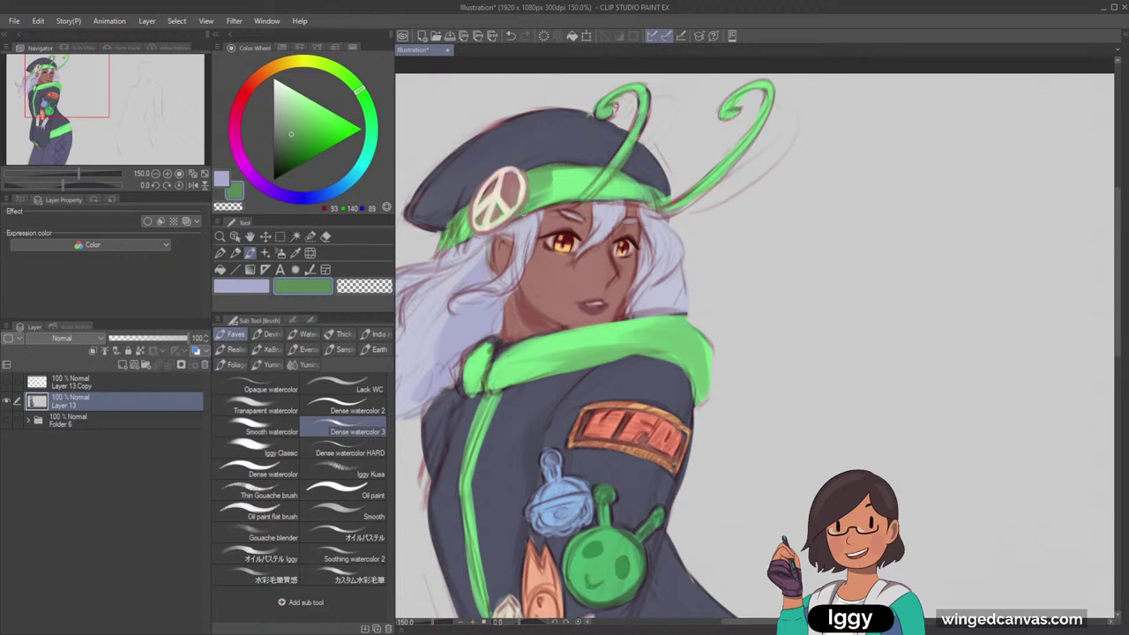
{"action": "left_click", "coordinate": [542, 190], "text": "alt"}
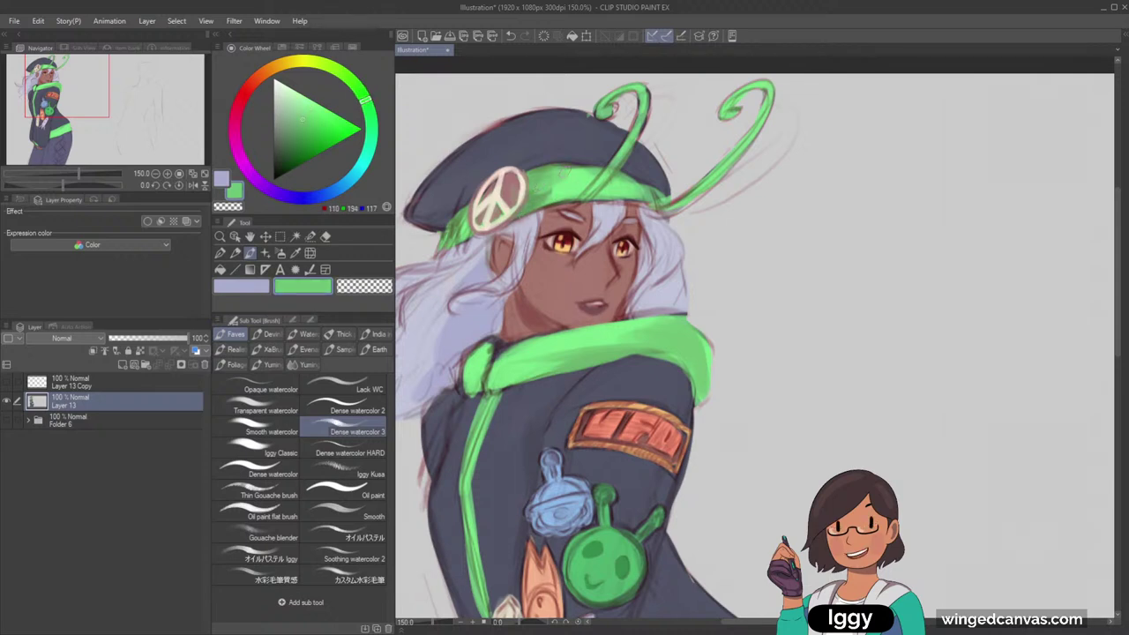
{"action": "scroll", "coordinate": [660, 119], "scroll_direction": "down", "scroll_amount": 1}
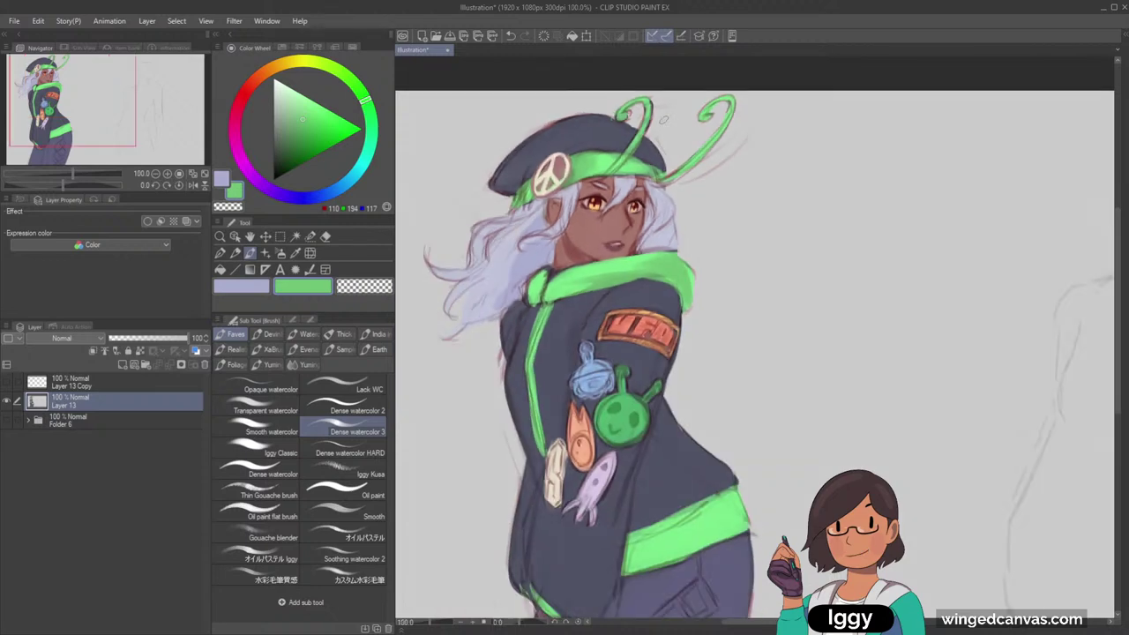
{"action": "scroll", "coordinate": [665, 120], "scroll_direction": "up", "scroll_amount": 3}
{"action": "left_click", "coordinate": [481, 215], "text": "alt"}
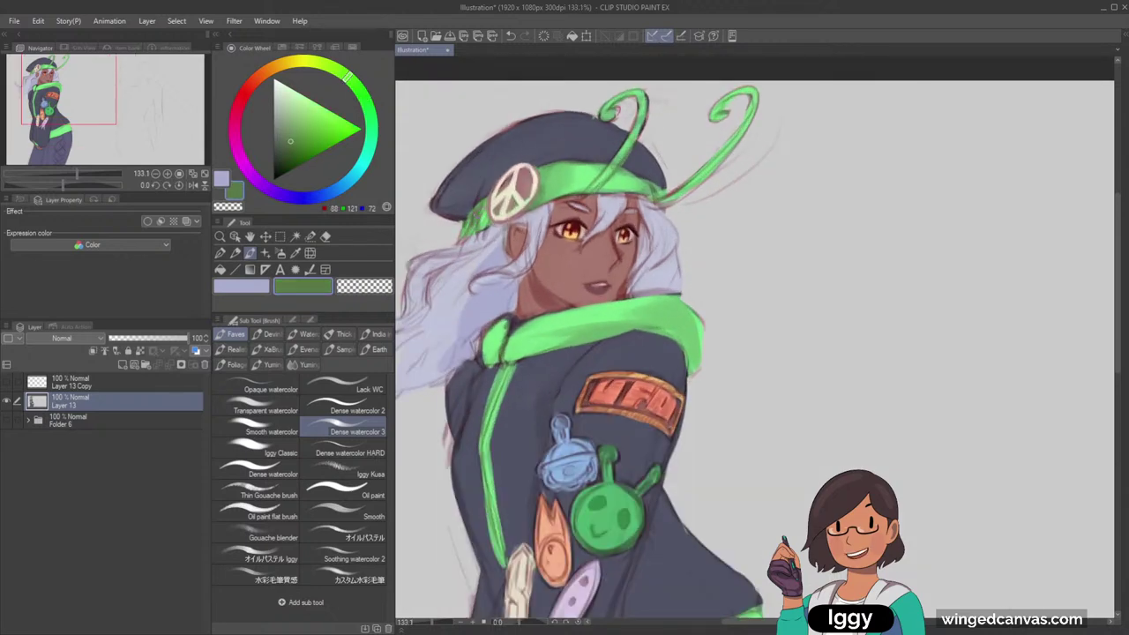
{"action": "scroll", "coordinate": [531, 183], "scroll_direction": "down", "scroll_amount": 2}
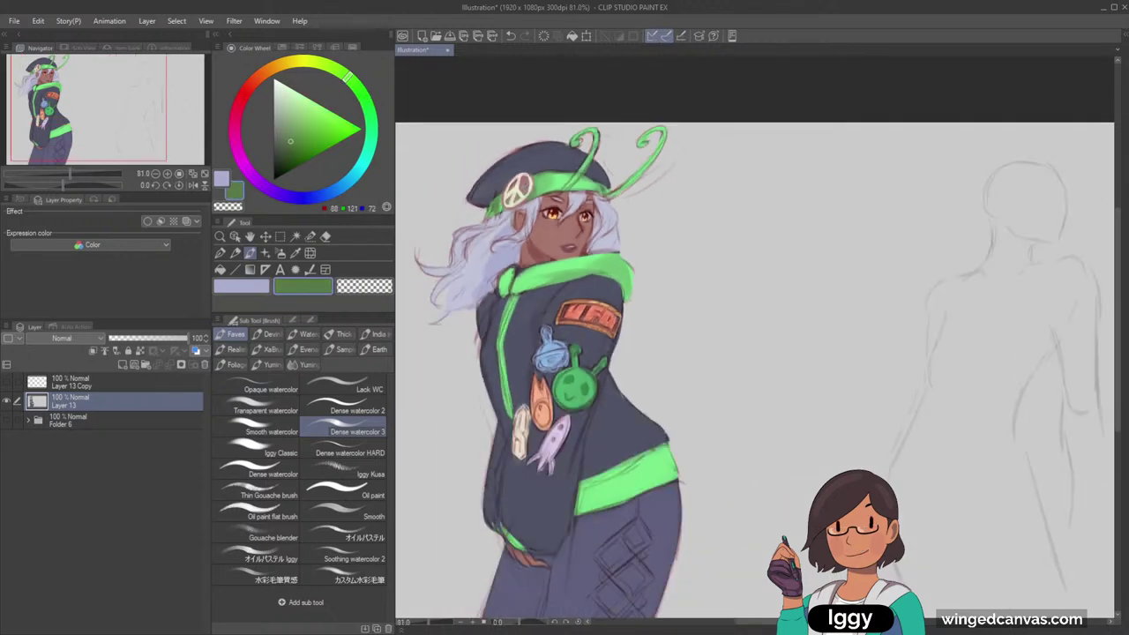
Clean up the edges of the cream sleeve patch with sampled jacket navy, RGB 80, 84, 101, and the patch's own cream
{"action": "left_click", "coordinate": [72, 126]}
{"action": "scroll", "coordinate": [692, 296], "scroll_direction": "up", "scroll_amount": 5}
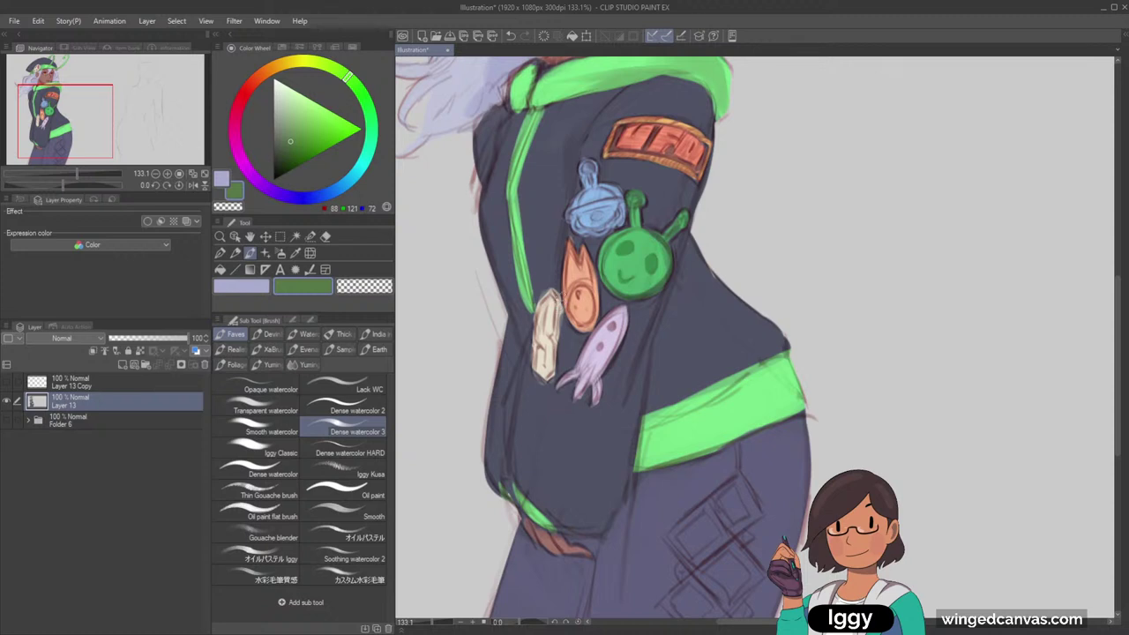
{"action": "left_click", "coordinate": [560, 345], "text": "alt"}
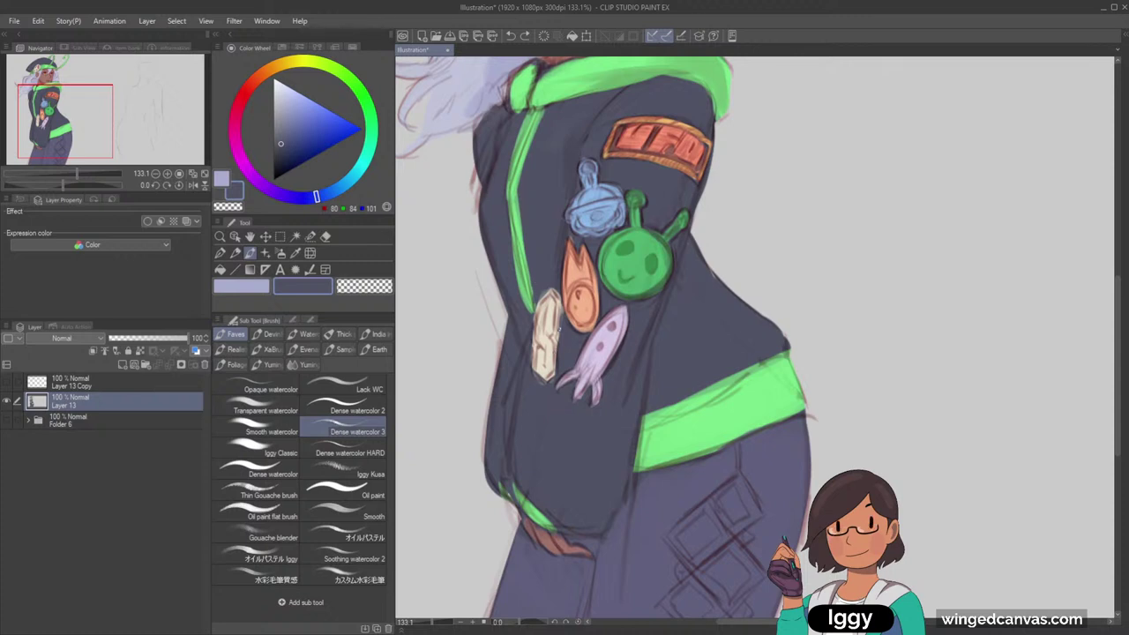
{"action": "left_click_drag", "start_coordinate": [558, 335], "coordinate": [559, 330]}
{"action": "left_click", "coordinate": [555, 346], "text": "alt"}
{"action": "left_click", "coordinate": [552, 348], "text": "alt"}
{"action": "mouse_move", "coordinate": [558, 345]}
{"action": "left_mouse_down"}
{"action": "mouse_move", "coordinate": [556, 374]}
{"action": "mouse_move", "coordinate": [539, 378]}
{"action": "left_mouse_up"}
{"action": "key", "text": "ctrl+z"}
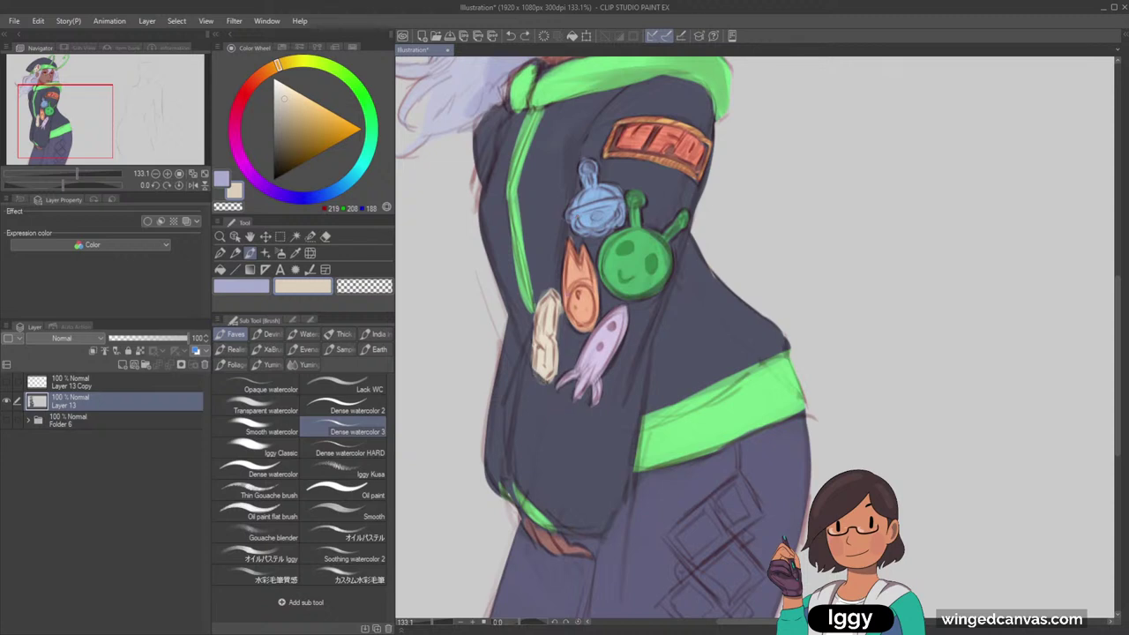
{"action": "left_click", "coordinate": [539, 378], "text": "alt"}
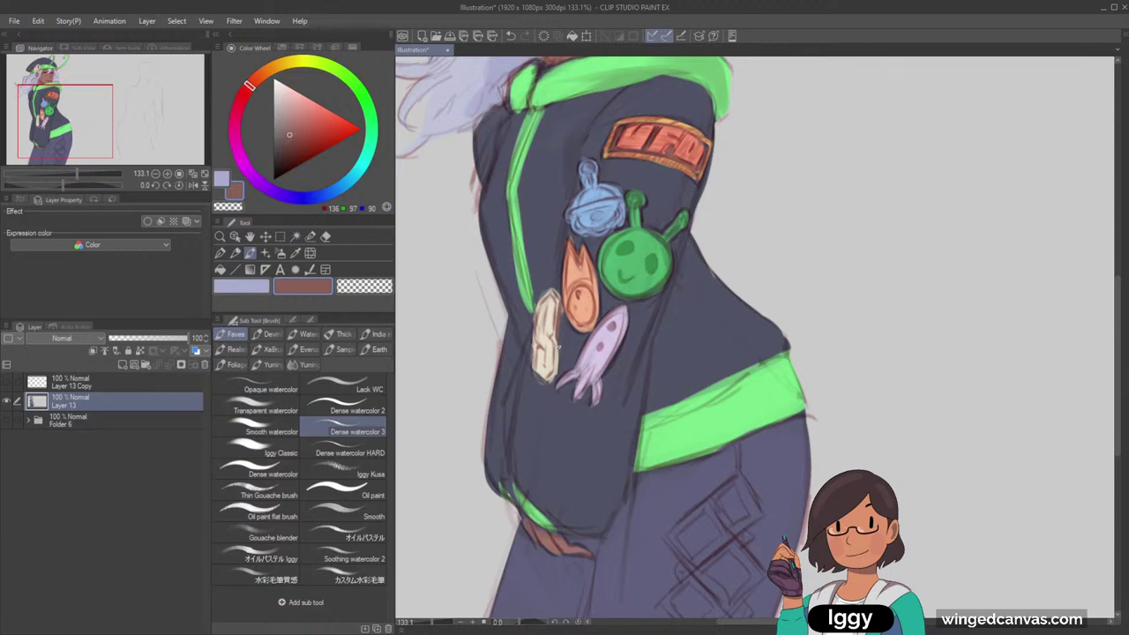
Narrow the green stripe down the jacket's front by painting over its edge in sampled navy
{"action": "left_click", "coordinate": [547, 288], "text": "alt"}
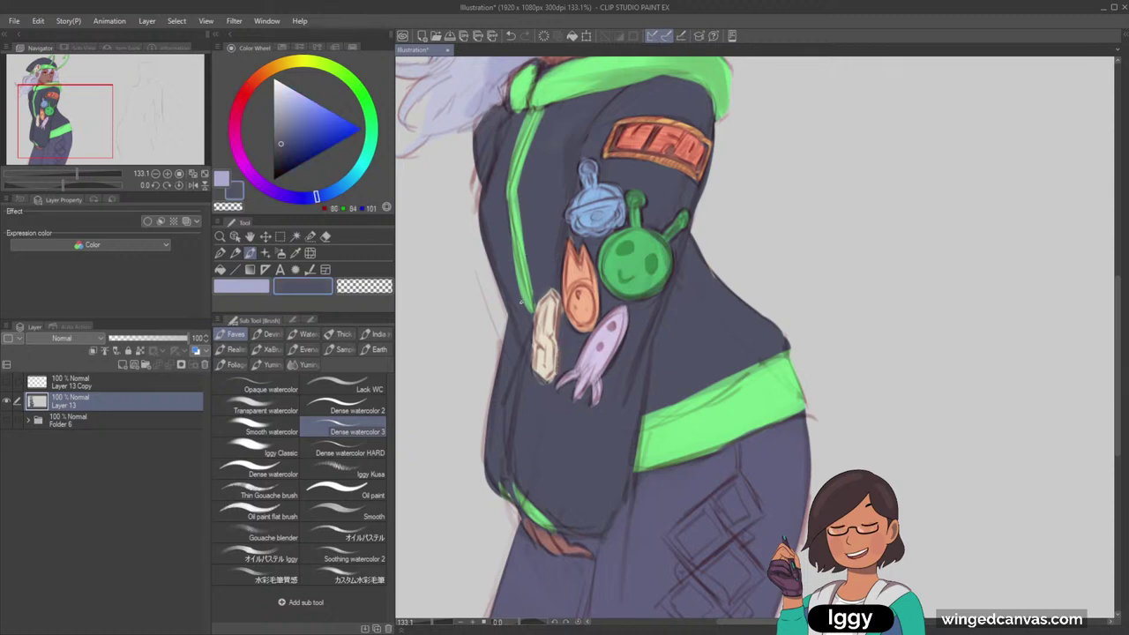
{"action": "mouse_move", "coordinate": [526, 310]}
{"action": "left_mouse_down"}
{"action": "mouse_move", "coordinate": [505, 207]}
{"action": "mouse_move", "coordinate": [531, 330]}
{"action": "mouse_move", "coordinate": [517, 267]}
{"action": "mouse_move", "coordinate": [528, 312]}
{"action": "left_mouse_up"}
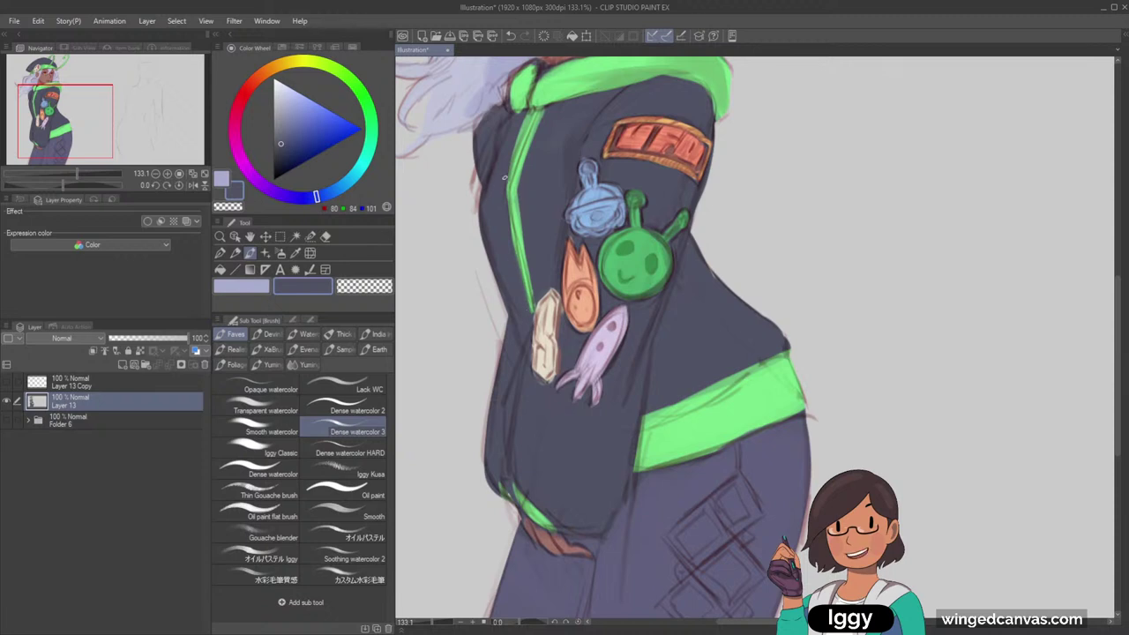
{"action": "mouse_move", "coordinate": [524, 122]}
{"action": "left_mouse_down"}
{"action": "mouse_move", "coordinate": [510, 198]}
{"action": "mouse_move", "coordinate": [525, 124]}
{"action": "mouse_move", "coordinate": [516, 143]}
{"action": "left_mouse_up"}
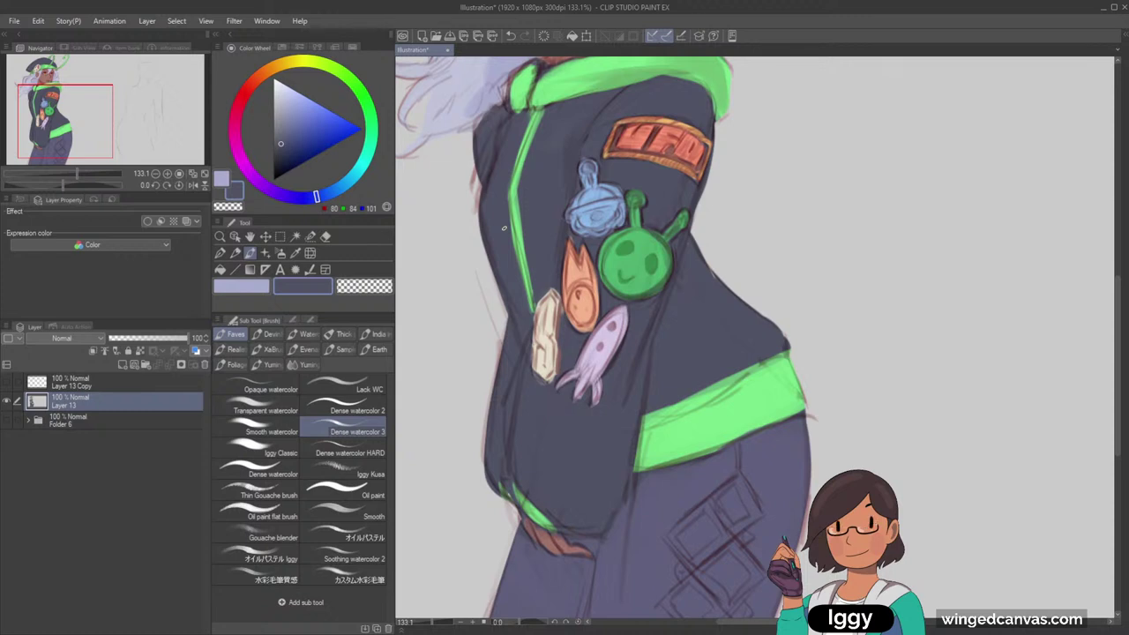
Shade the upper end of the jacket's front stripe in sampled green, RGB 97, 151, 91
{"action": "left_click", "coordinate": [511, 227], "text": "alt"}
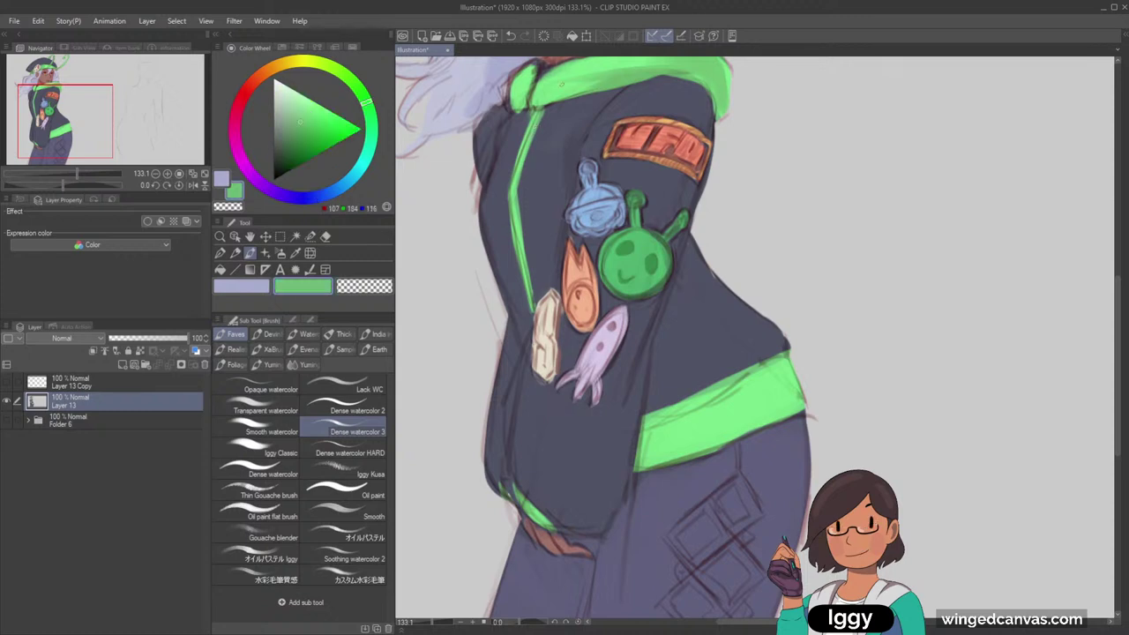
{"action": "left_click", "coordinate": [530, 134], "text": "alt"}
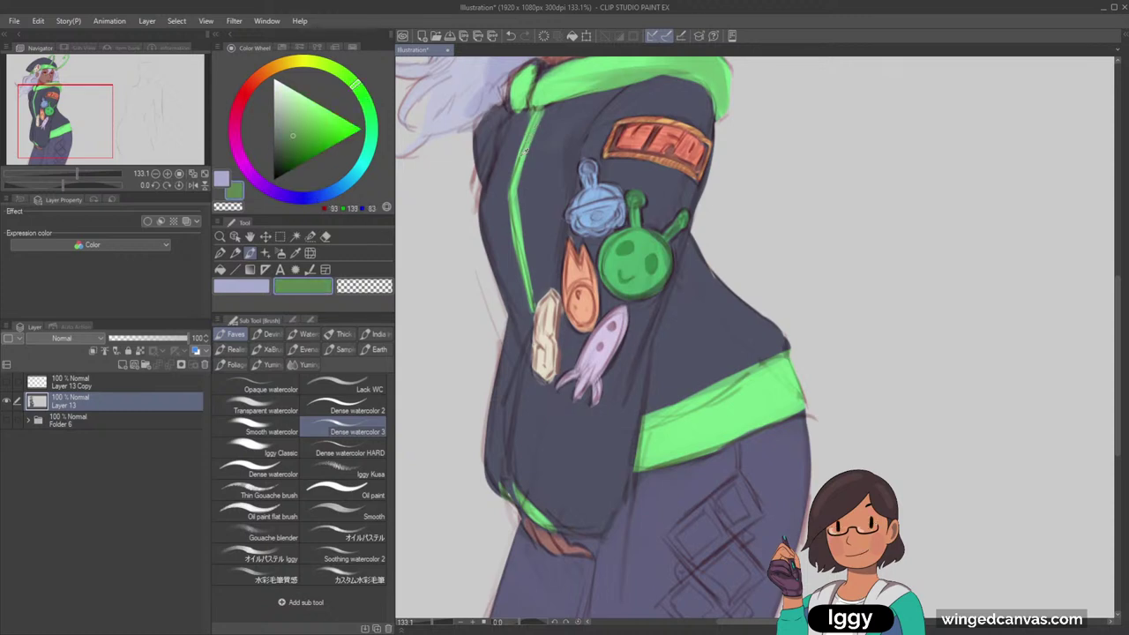
{"action": "left_click", "coordinate": [531, 131], "text": "alt"}
{"action": "left_click_drag", "start_coordinate": [534, 122], "coordinate": [527, 143]}
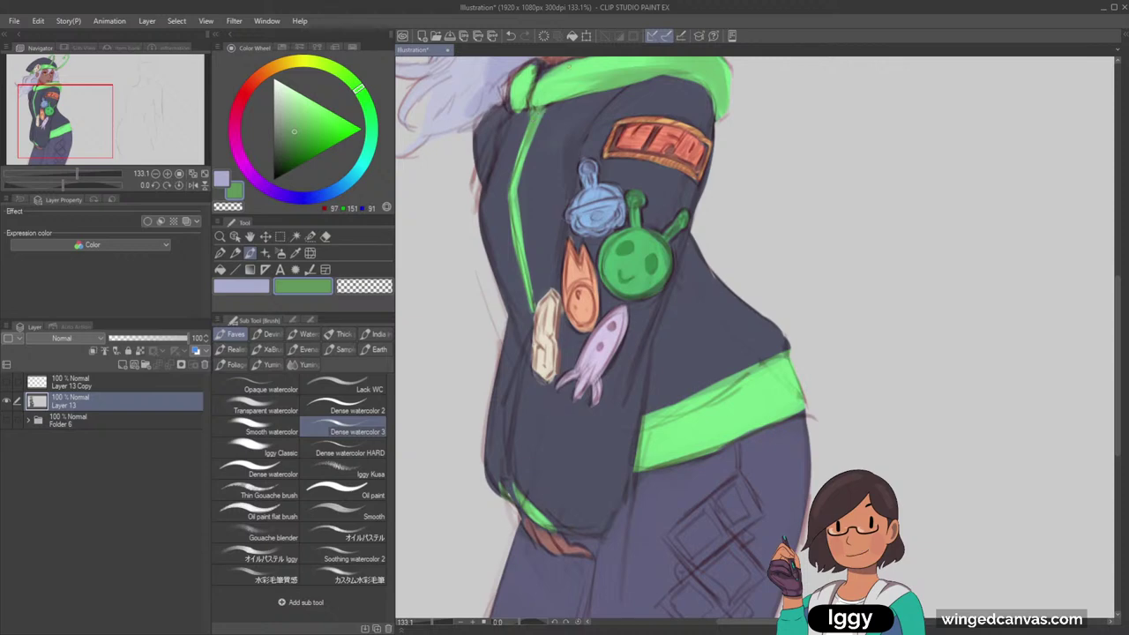
{"action": "left_click_drag", "start_coordinate": [71, 149], "coordinate": [78, 138]}
{"action": "scroll", "coordinate": [609, 258], "scroll_direction": "down", "scroll_amount": 5}
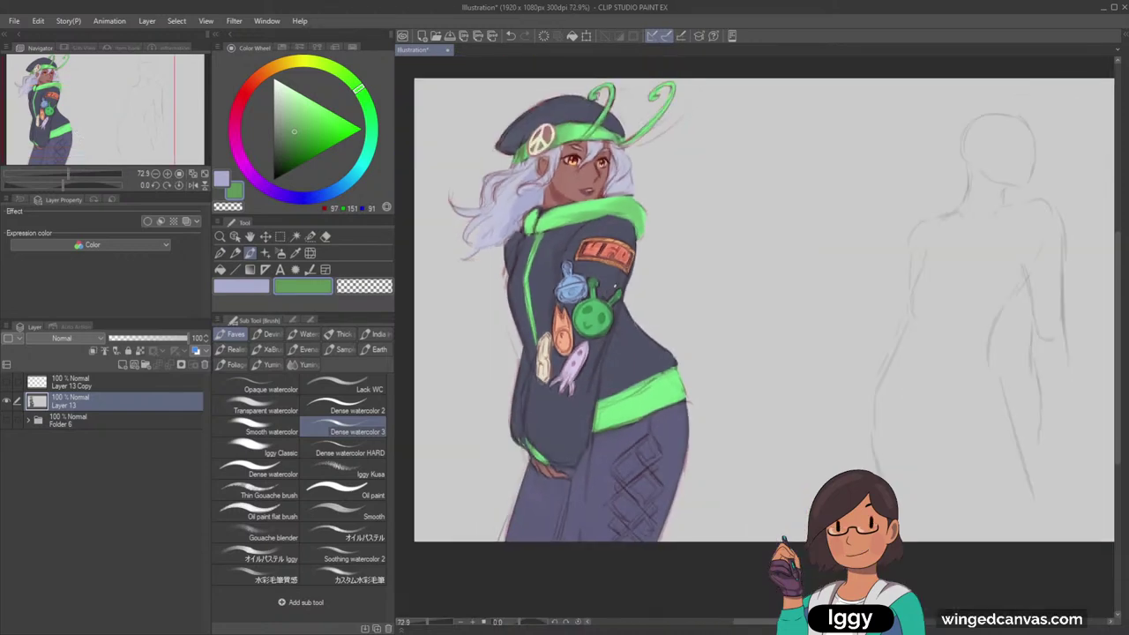
Refine the lower tip of the cream sleeve patch with sampled cream, RGB 227, 221, 200, and its brown outline colour
{"action": "scroll", "coordinate": [577, 304], "scroll_direction": "up", "scroll_amount": 5}
{"action": "left_click", "coordinate": [513, 411], "text": "alt"}
{"action": "left_click", "coordinate": [512, 406], "text": "alt"}
{"action": "scroll", "coordinate": [512, 407], "scroll_direction": "up", "scroll_amount": 2}
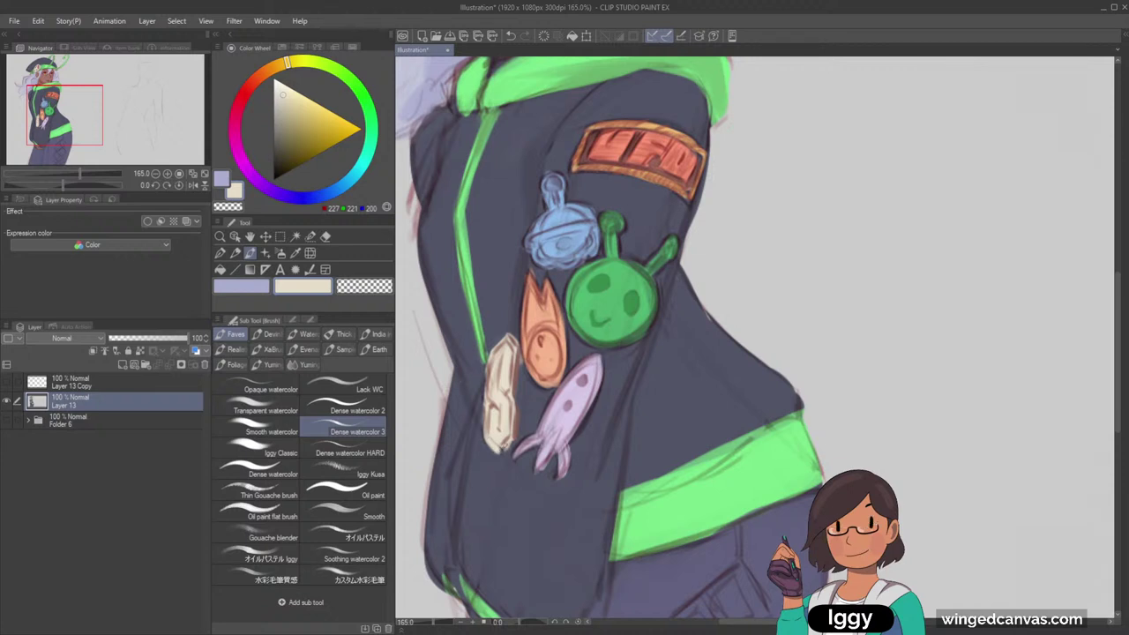
{"action": "left_click_drag", "start_coordinate": [498, 449], "coordinate": [507, 445]}
{"action": "left_click", "coordinate": [501, 451], "text": "alt"}
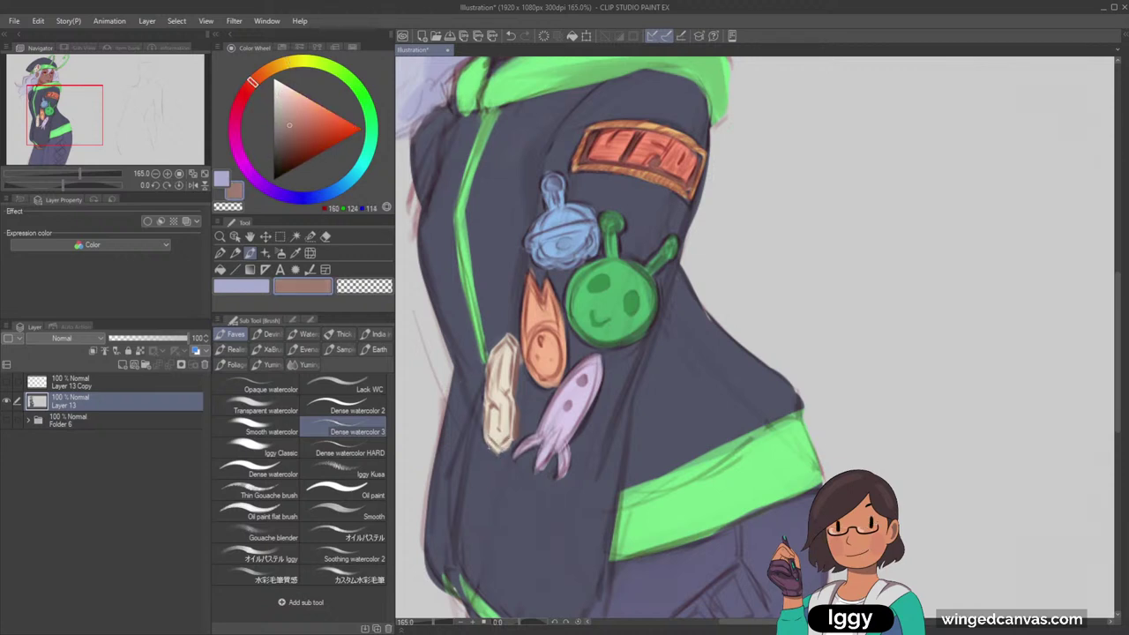
Tidy the cream patch's contour by alternating the sampled jacket navy and the patch's reddish-brown line colour
{"action": "left_click", "coordinate": [534, 397], "text": "alt"}
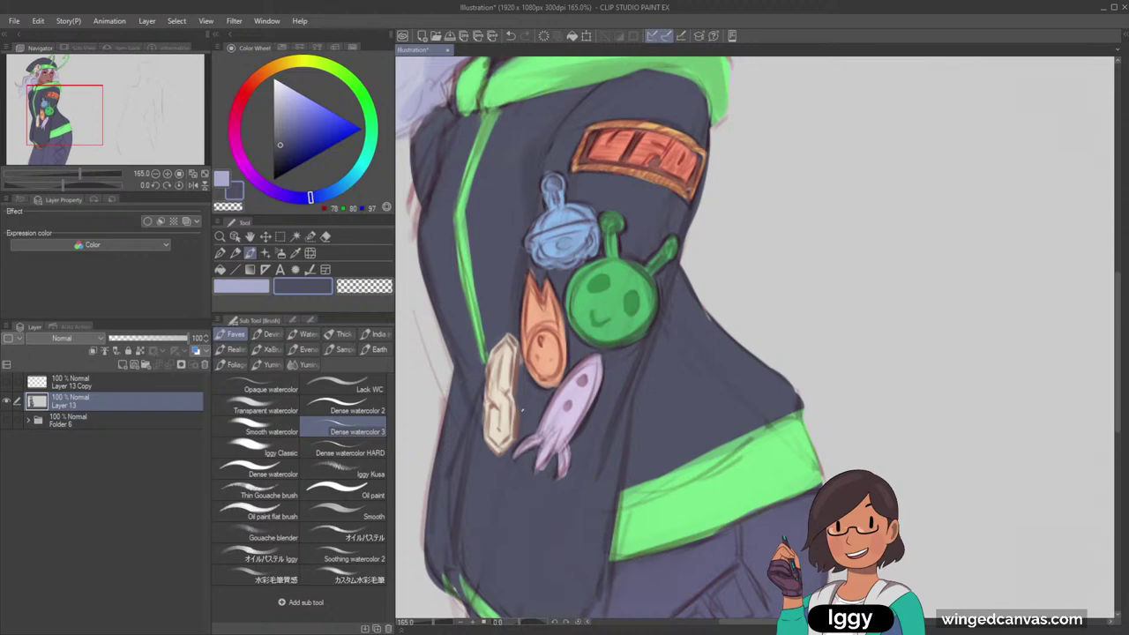
{"action": "scroll", "coordinate": [526, 353], "scroll_direction": "down", "scroll_amount": 2}
{"action": "scroll", "coordinate": [521, 374], "scroll_direction": "up", "scroll_amount": 1}
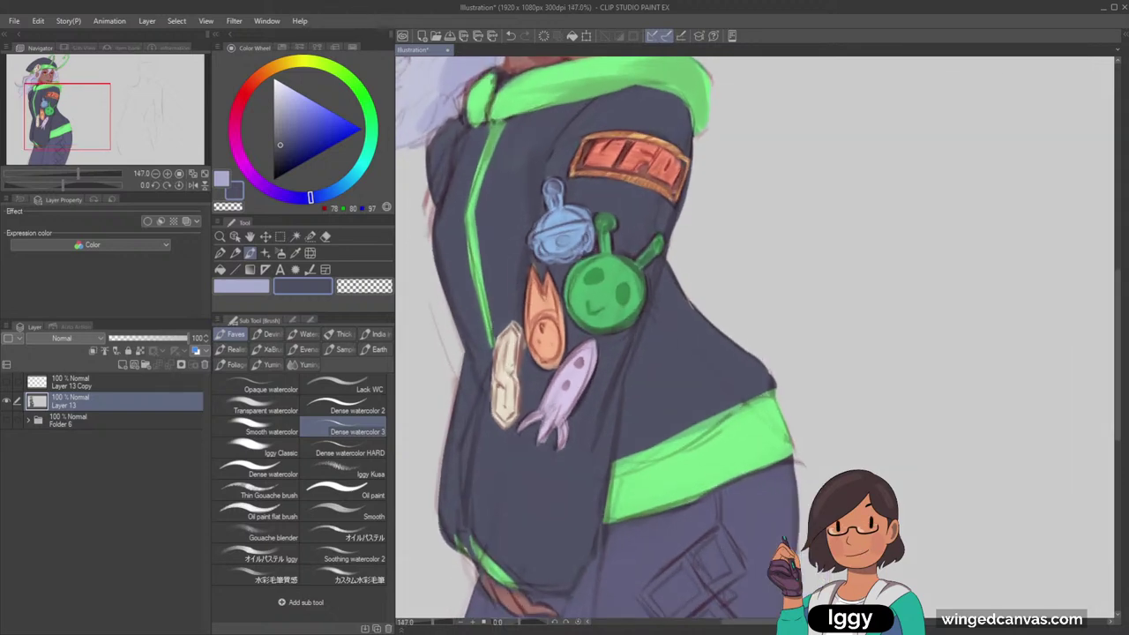
{"action": "left_click", "coordinate": [522, 371], "text": "alt"}
{"action": "scroll", "coordinate": [527, 351], "scroll_direction": "down", "scroll_amount": 3}
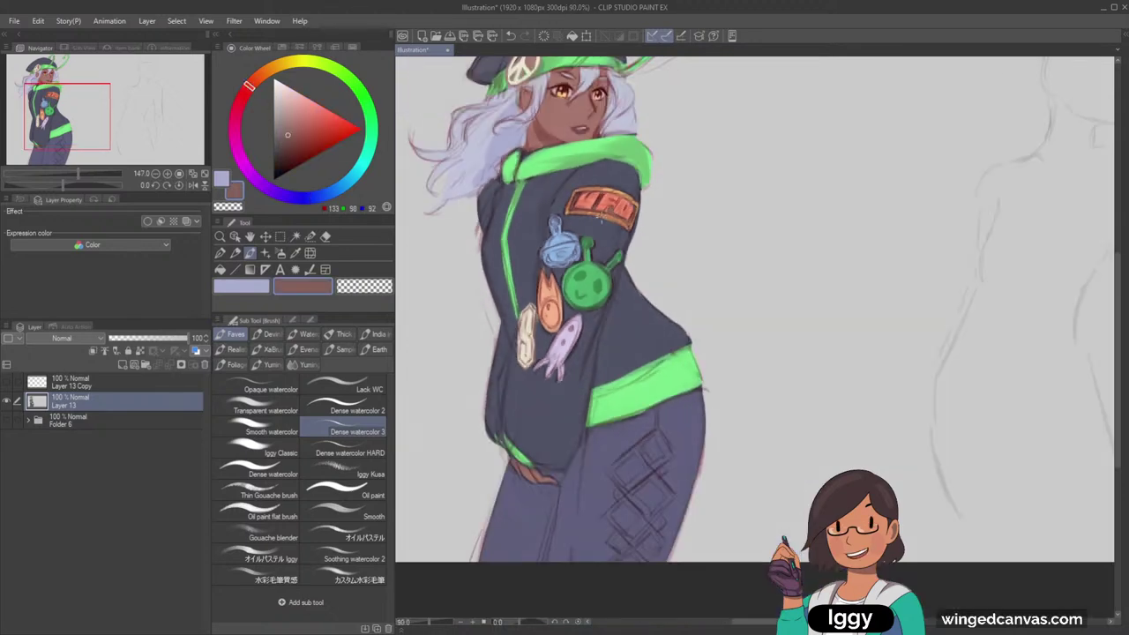
{"action": "scroll", "coordinate": [530, 351], "scroll_direction": "up", "scroll_amount": 3}
{"action": "left_click", "coordinate": [533, 351], "text": "alt"}
{"action": "left_click", "coordinate": [522, 346], "text": "alt"}
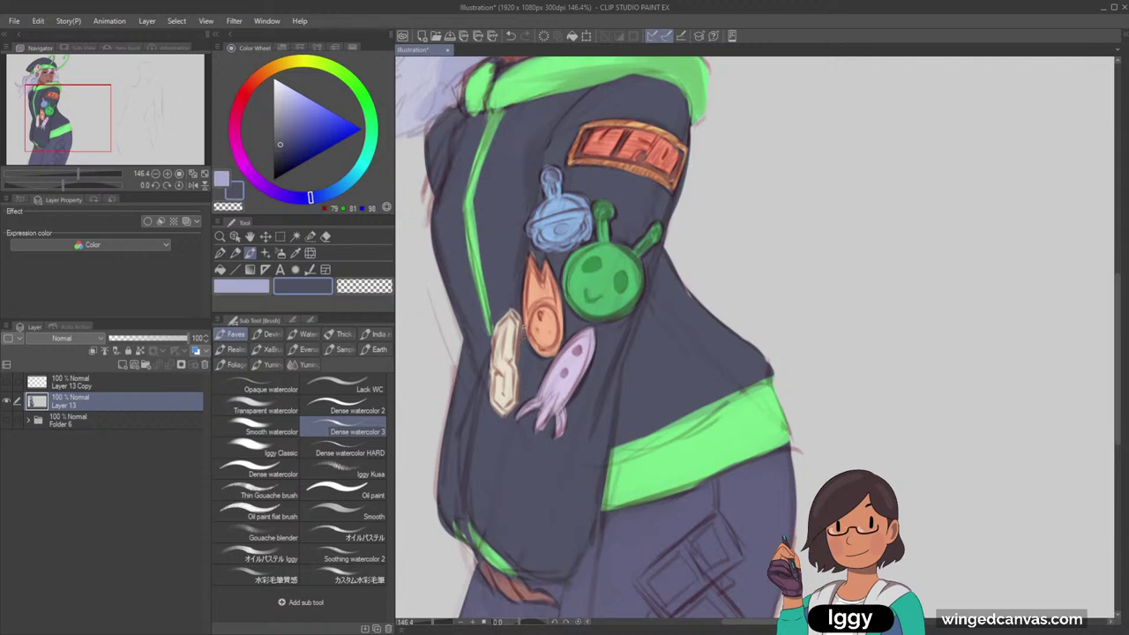
{"action": "scroll", "coordinate": [474, 416], "scroll_direction": "up", "scroll_amount": 1}
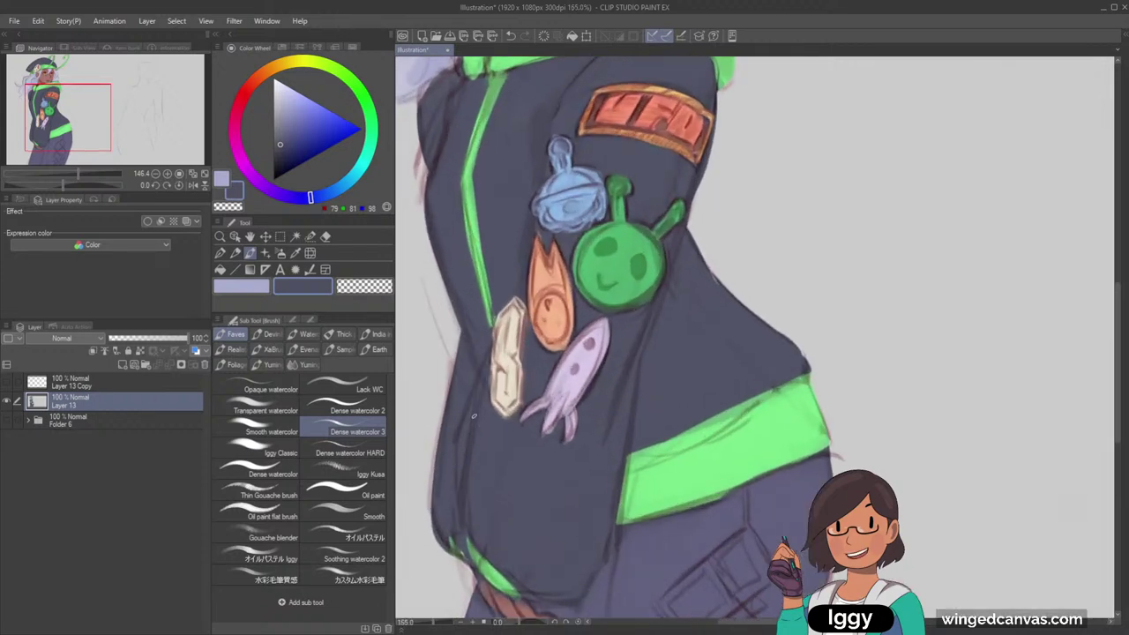
Darken the cream patch's line work with a deep red, RGB 85, 40, 41
{"action": "left_click", "coordinate": [526, 335], "text": "alt"}
{"action": "left_click", "coordinate": [245, 98]}
{"action": "left_click", "coordinate": [290, 145]}
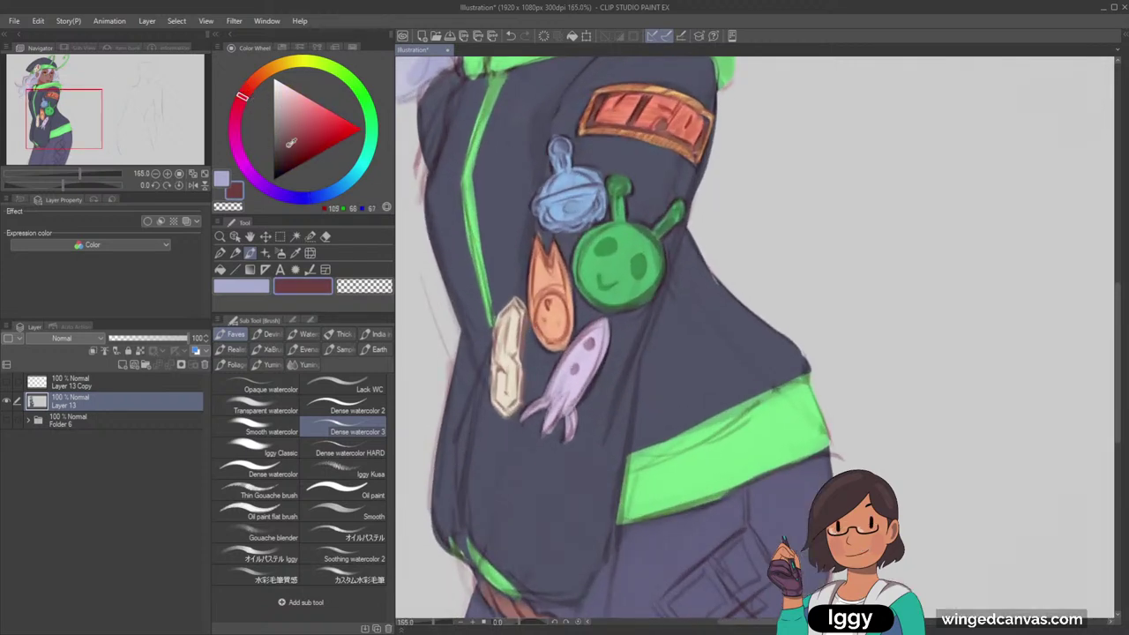
{"action": "left_click_drag", "start_coordinate": [292, 142], "coordinate": [289, 154]}
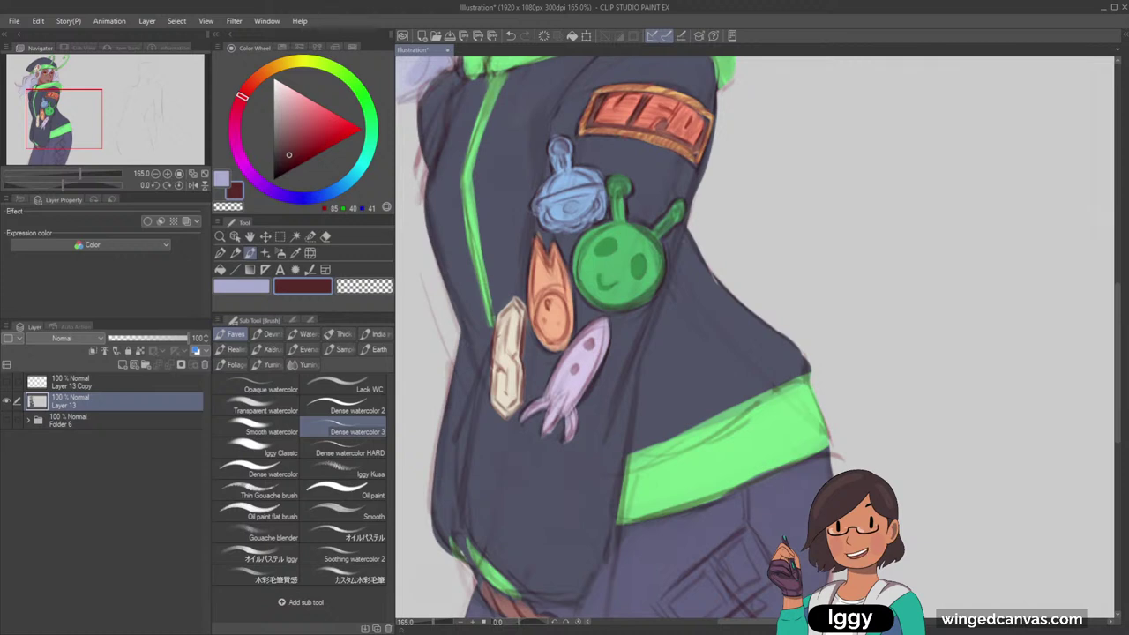
Redraw the crease in the middle of the cream patch using sampled cream and tan, with dark red-brown, RGB 80, 38, 36
{"action": "left_click", "coordinate": [521, 355], "text": "alt"}
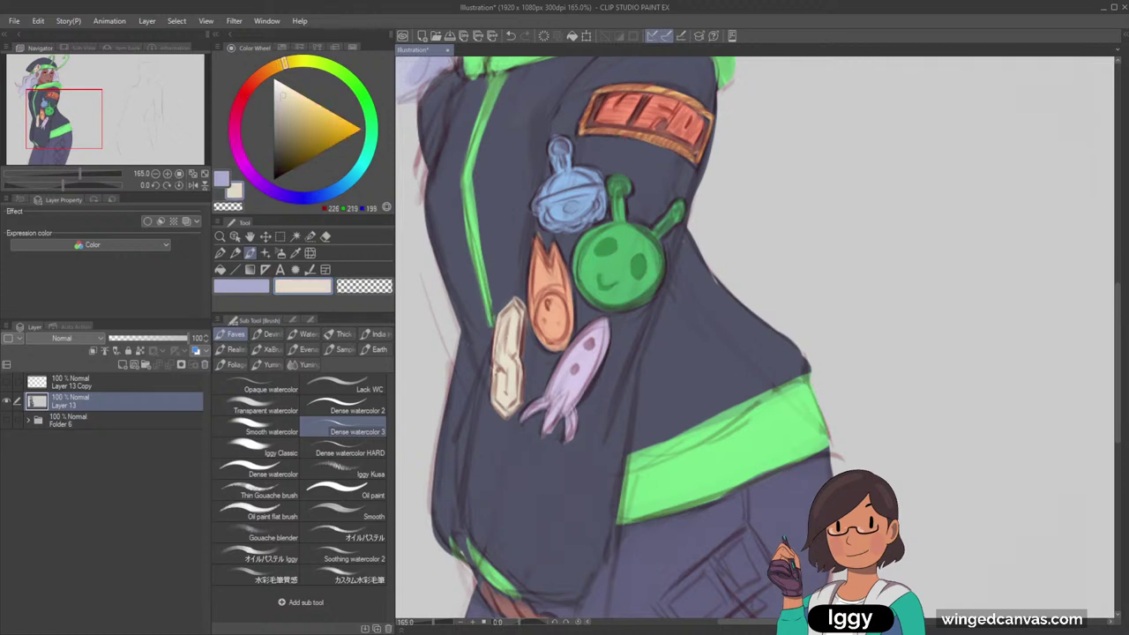
{"action": "left_click", "coordinate": [502, 366], "text": "alt"}
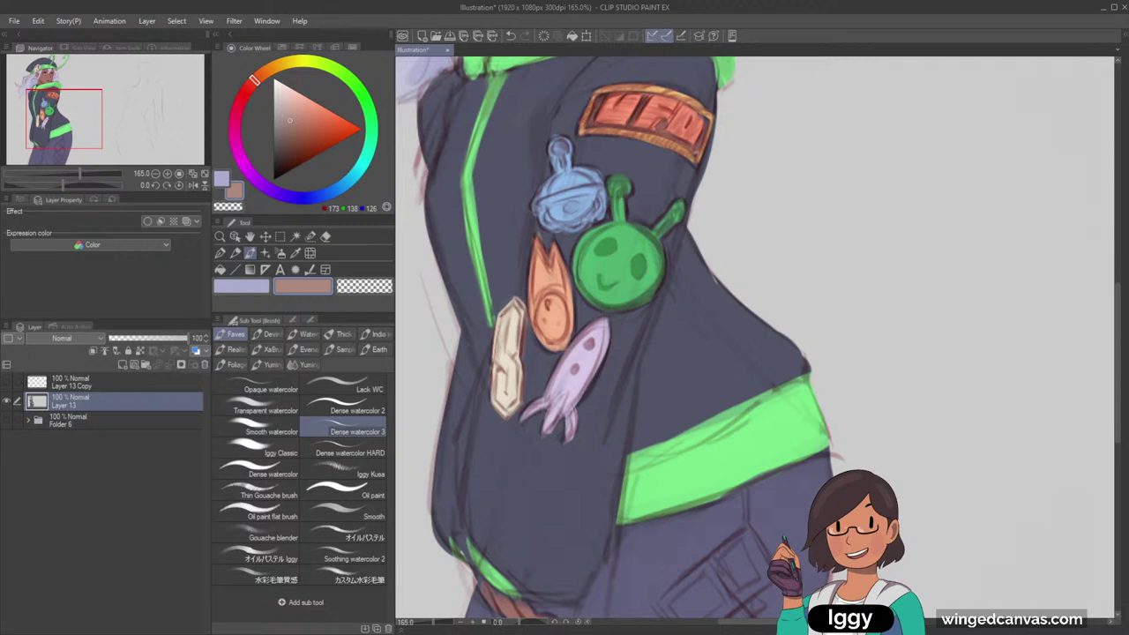
{"action": "left_click", "coordinate": [504, 340], "text": "alt"}
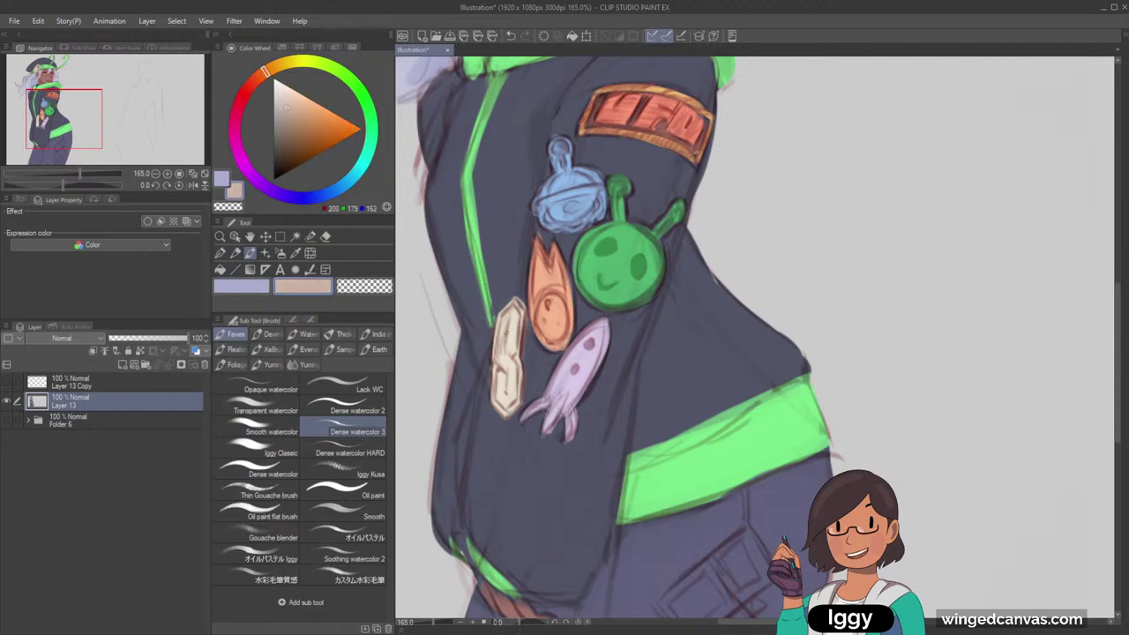
{"action": "left_click", "coordinate": [493, 309], "text": "alt"}
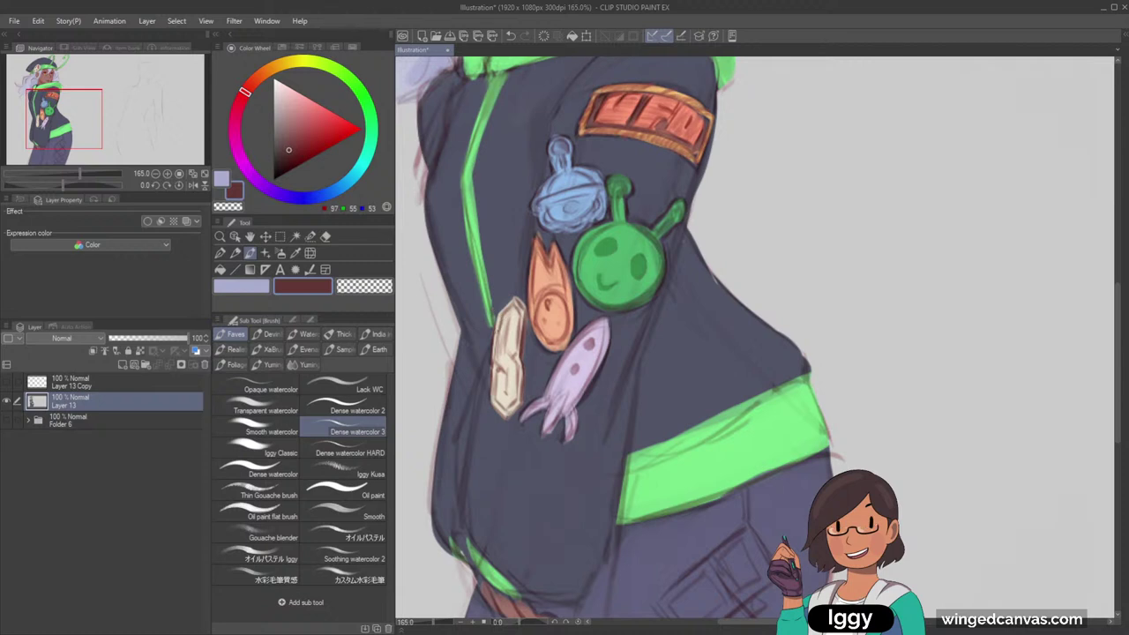
{"action": "left_click", "coordinate": [289, 156]}
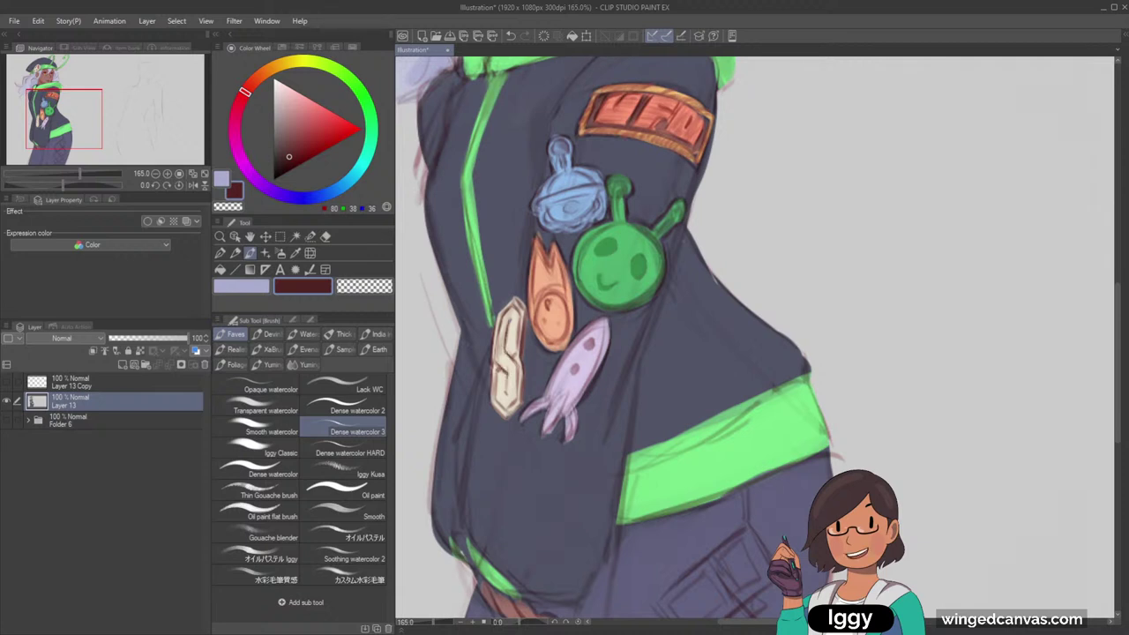
Finish the crease lines on the cream sleeve patch with a sampled muted brown, RGB 130, 95, 87
{"action": "left_click_drag", "start_coordinate": [506, 374], "coordinate": [506, 400]}
{"action": "left_click", "coordinate": [509, 337], "text": "alt"}
{"action": "mouse_move", "coordinate": [508, 333]}
{"action": "left_mouse_down"}
{"action": "mouse_move", "coordinate": [513, 361]}
{"action": "mouse_move", "coordinate": [501, 356]}
{"action": "left_mouse_up"}
{"action": "scroll", "coordinate": [524, 282], "scroll_direction": "down", "scroll_amount": 3}
{"action": "scroll", "coordinate": [524, 282], "scroll_direction": "up", "scroll_amount": 2}
{"action": "scroll", "coordinate": [522, 322], "scroll_direction": "up", "scroll_amount": 3}
{"action": "scroll", "coordinate": [501, 296], "scroll_direction": "down", "scroll_amount": 2}
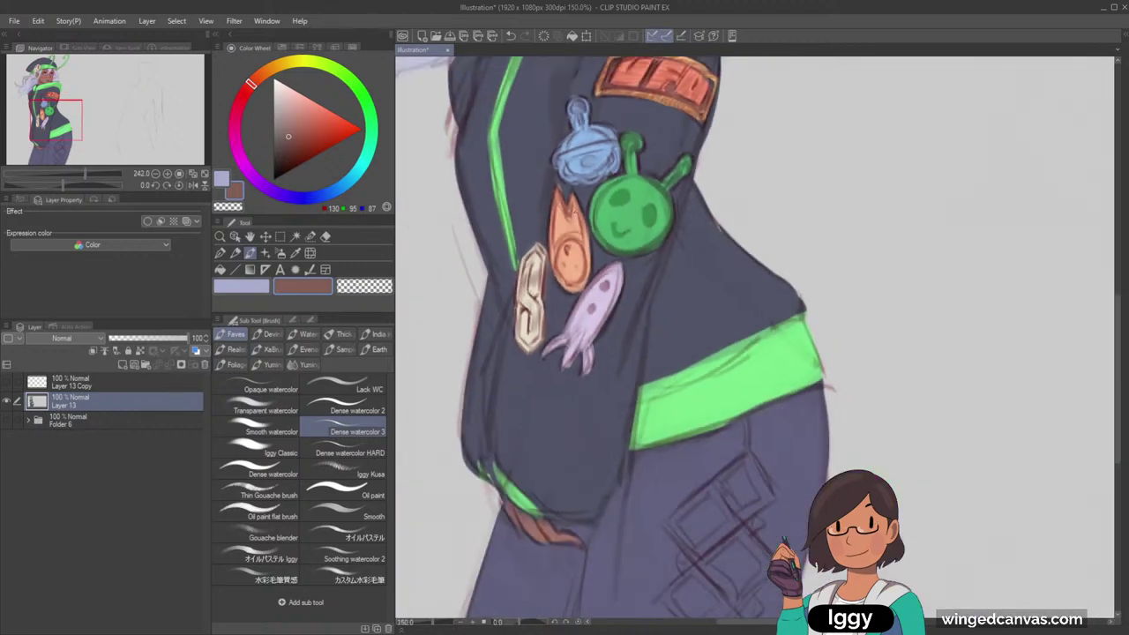
{"action": "scroll", "coordinate": [510, 355], "scroll_direction": "down", "scroll_amount": 2}
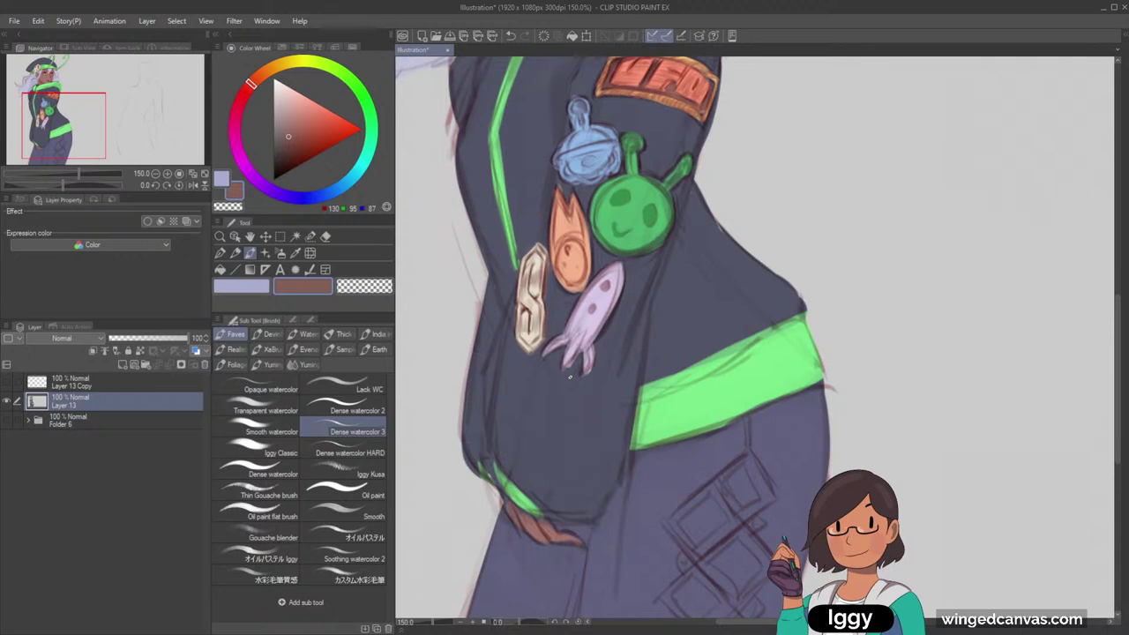
Add a small mauve strand line, RGB 146, 115, 125, to the hair above the collar and sample the hair's lavender, RGB 170, 174, 207
{"action": "scroll", "coordinate": [571, 376], "scroll_direction": "up", "scroll_amount": 1}
{"action": "scroll", "coordinate": [596, 305], "scroll_direction": "down", "scroll_amount": 7}
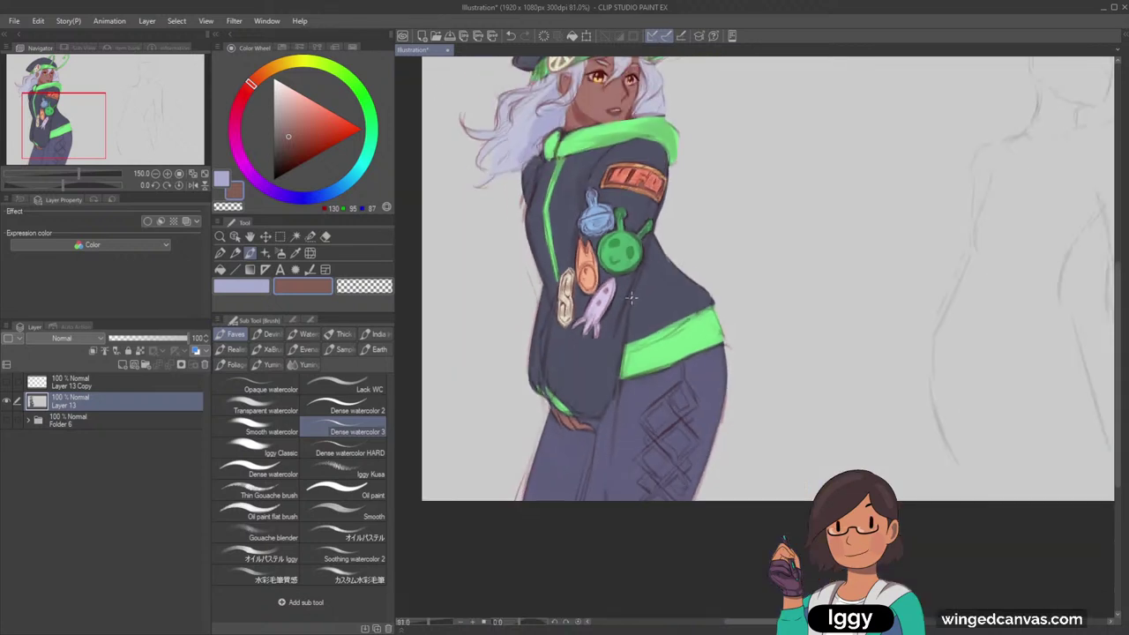
{"action": "left_click_drag", "start_coordinate": [140, 138], "coordinate": [149, 122]}
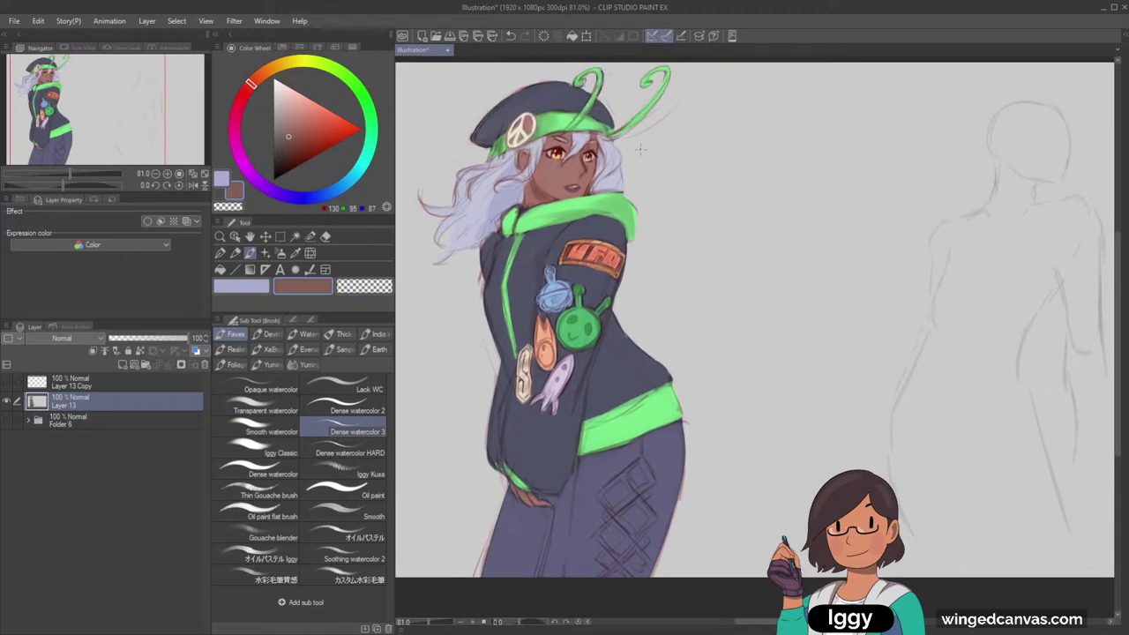
{"action": "scroll", "coordinate": [627, 94], "scroll_direction": "up", "scroll_amount": 1}
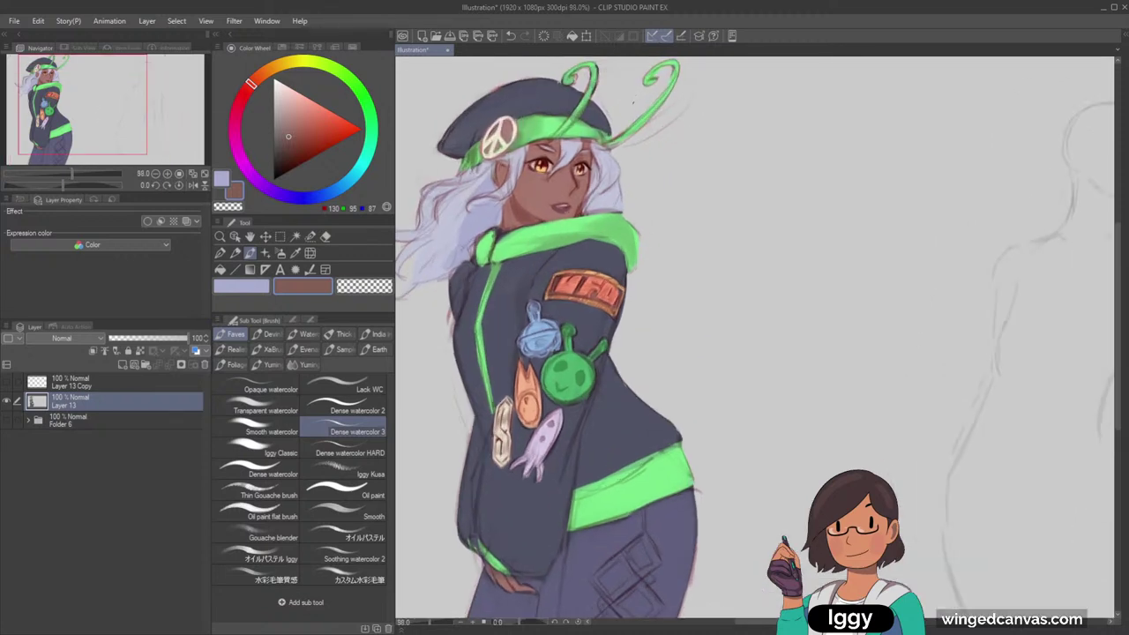
{"action": "scroll", "coordinate": [484, 198], "scroll_direction": "up", "scroll_amount": 1}
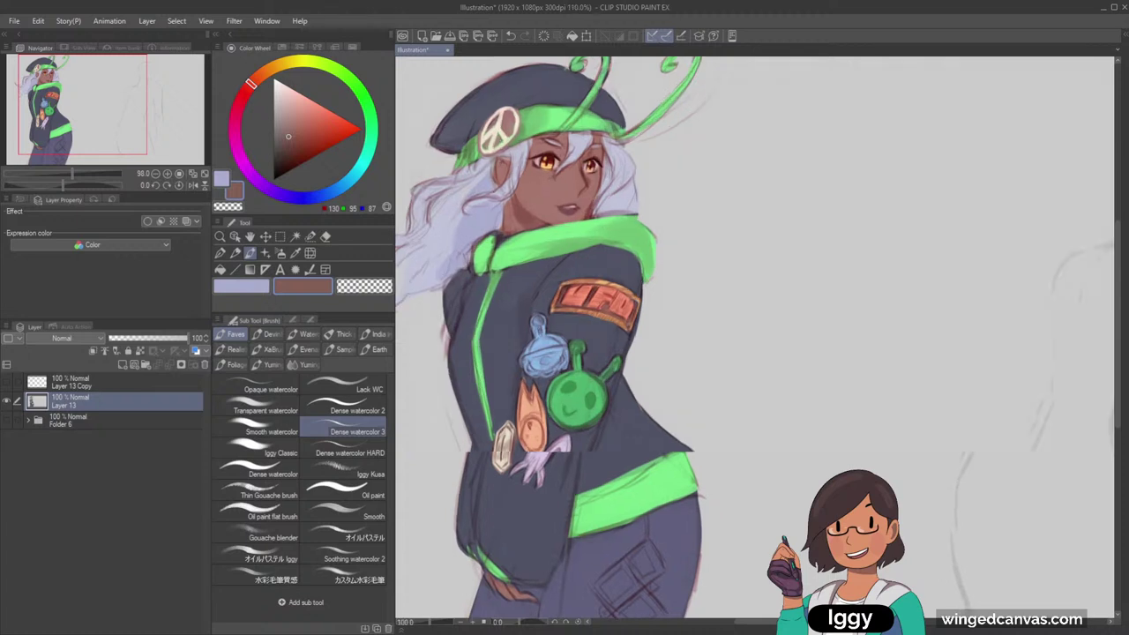
{"action": "left_click", "coordinate": [236, 116]}
{"action": "left_click", "coordinate": [284, 129]}
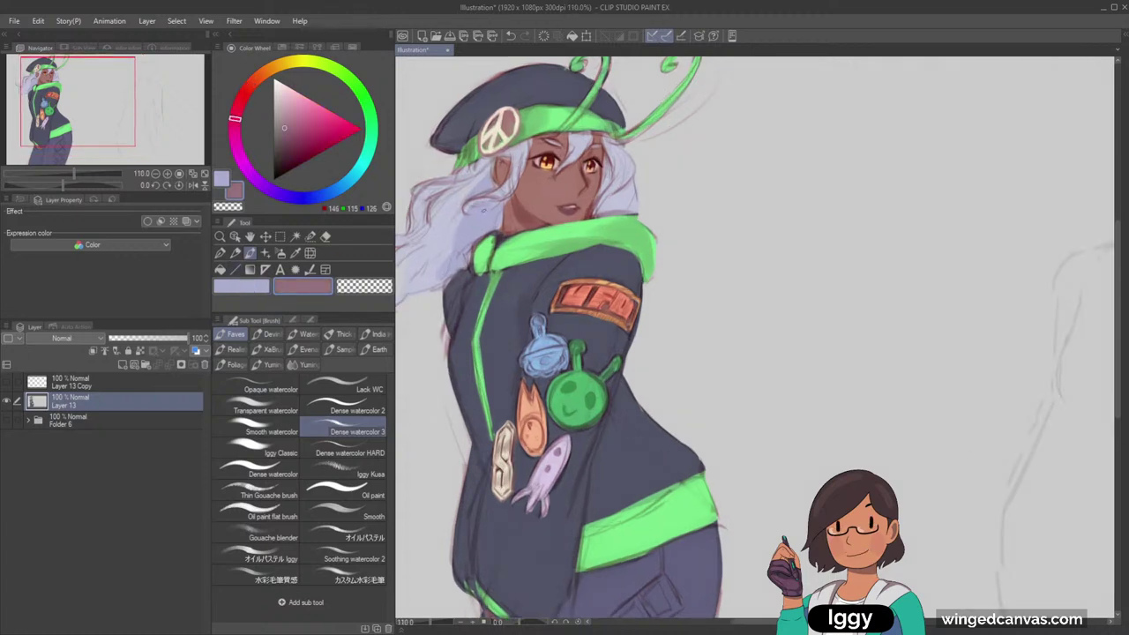
{"action": "mouse_move", "coordinate": [474, 208]}
{"action": "left_mouse_down"}
{"action": "mouse_move", "coordinate": [493, 203]}
{"action": "mouse_move", "coordinate": [471, 211]}
{"action": "left_mouse_up"}
{"action": "left_click", "coordinate": [488, 216], "text": "alt"}
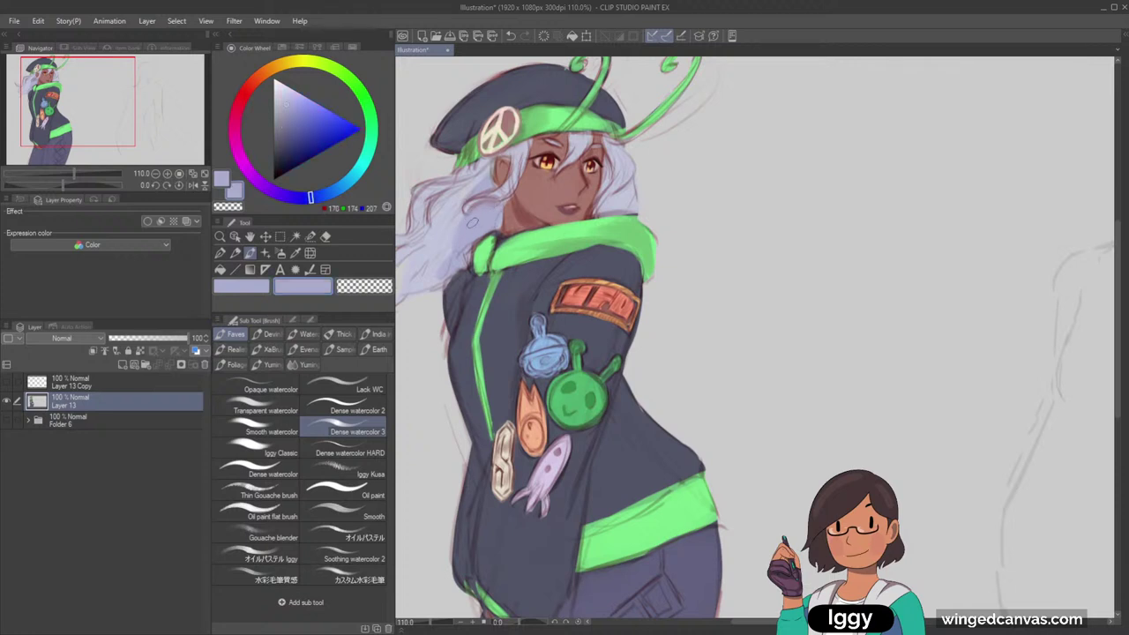
Touch up the line where the hair meets the face beside the far eye with a sampled dark red-brown
{"action": "scroll", "coordinate": [494, 215], "scroll_direction": "down", "scroll_amount": 3}
{"action": "scroll", "coordinate": [569, 196], "scroll_direction": "up", "scroll_amount": 3}
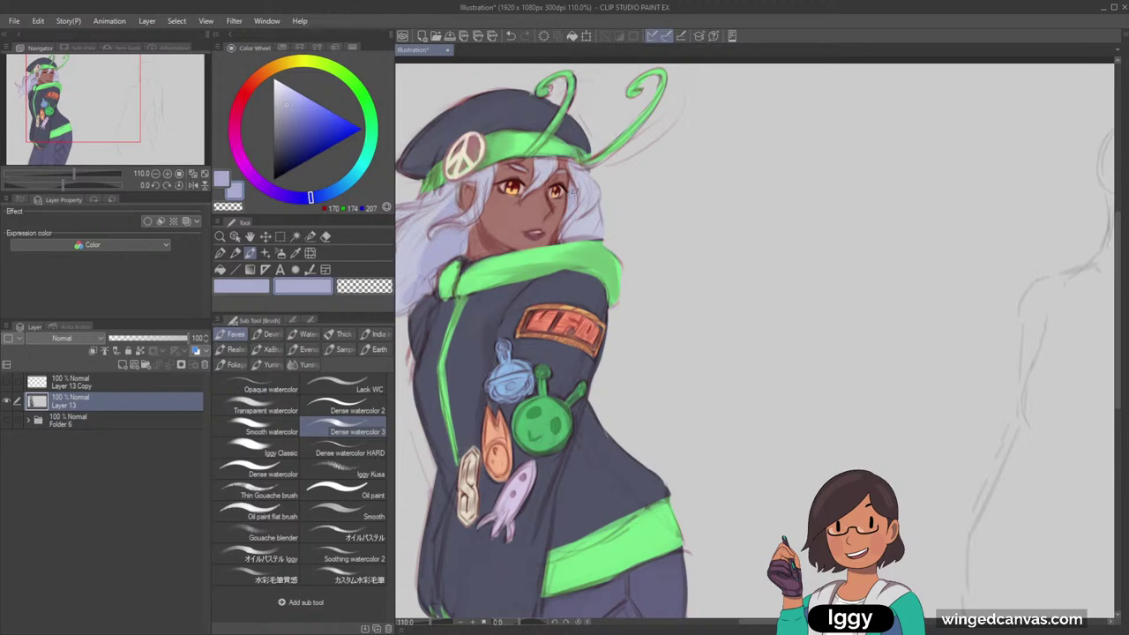
{"action": "scroll", "coordinate": [566, 196], "scroll_direction": "up", "scroll_amount": 2}
{"action": "left_click", "coordinate": [565, 180], "text": "alt"}
{"action": "left_click", "coordinate": [565, 180], "text": "alt"}
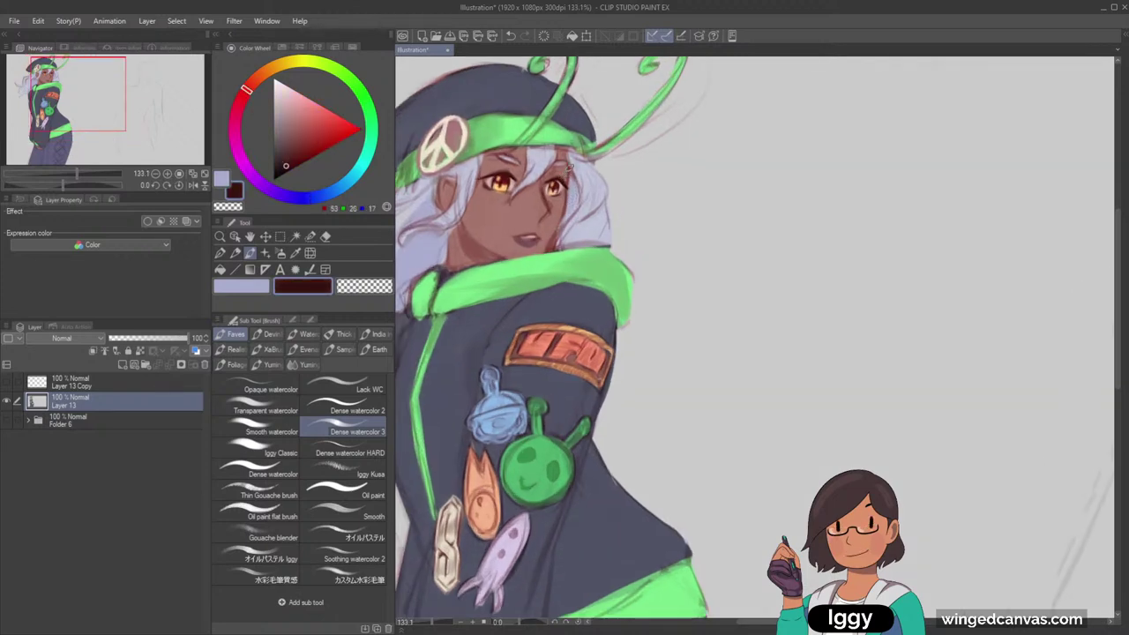
{"action": "scroll", "coordinate": [566, 180], "scroll_direction": "down", "scroll_amount": 2}
{"action": "scroll", "coordinate": [706, 195], "scroll_direction": "up", "scroll_amount": 1}
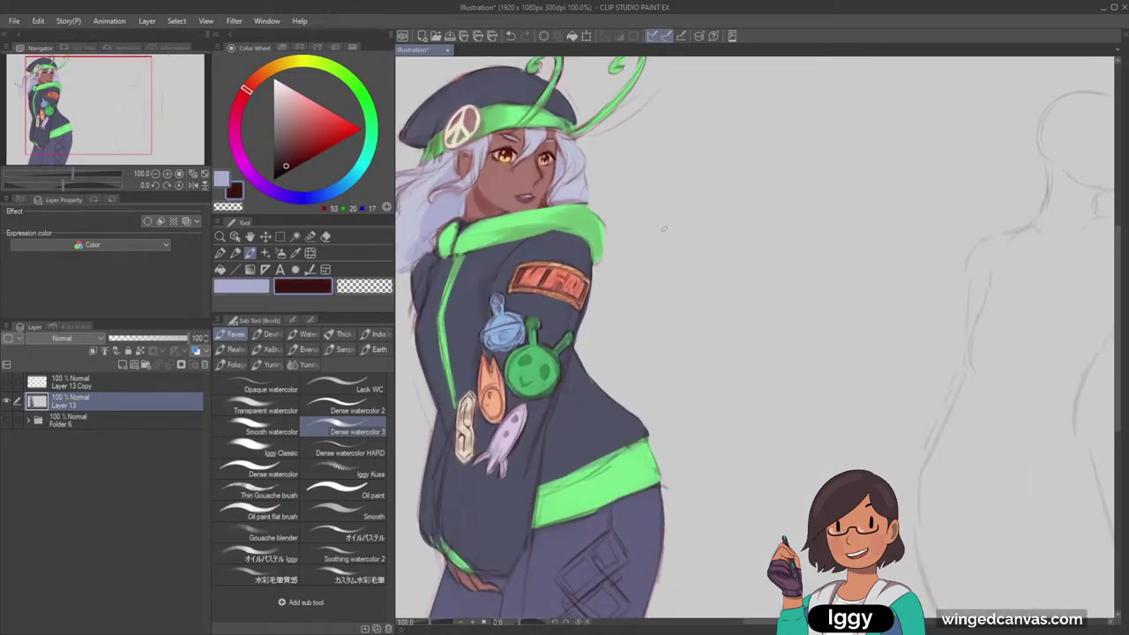
Try touching up the UFO patch with sampled orange-brown, RGB 172, 101, 76, and undo the stroke
{"action": "left_click", "coordinate": [79, 116]}
{"action": "scroll", "coordinate": [656, 231], "scroll_direction": "up", "scroll_amount": 3}
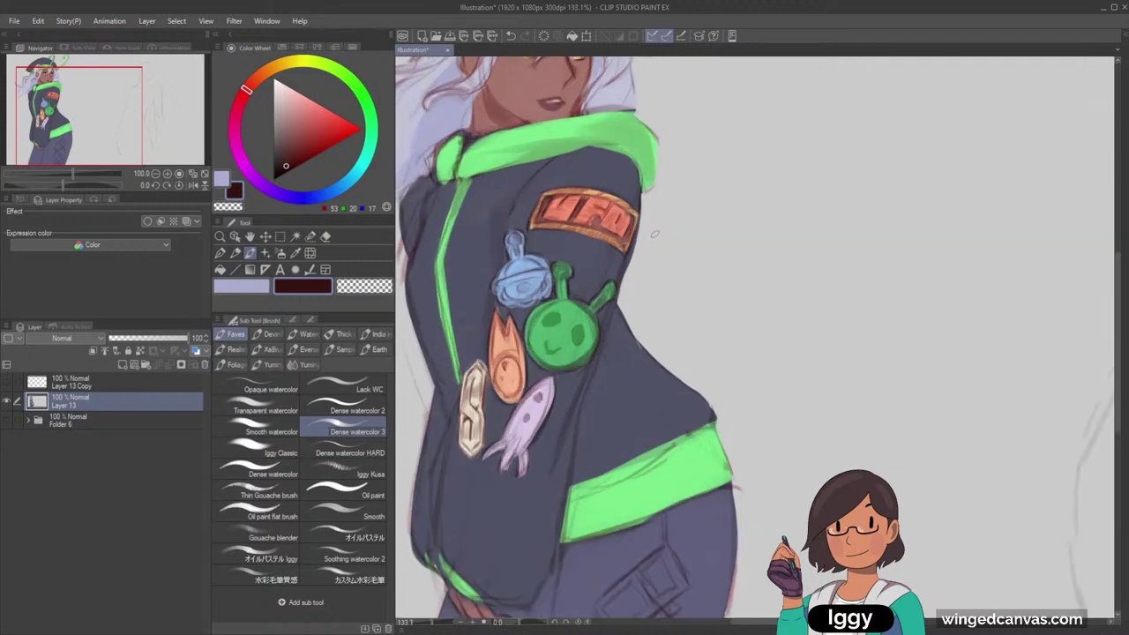
{"action": "left_click", "coordinate": [590, 189], "text": "alt"}
{"action": "left_click", "coordinate": [587, 187], "text": "alt"}
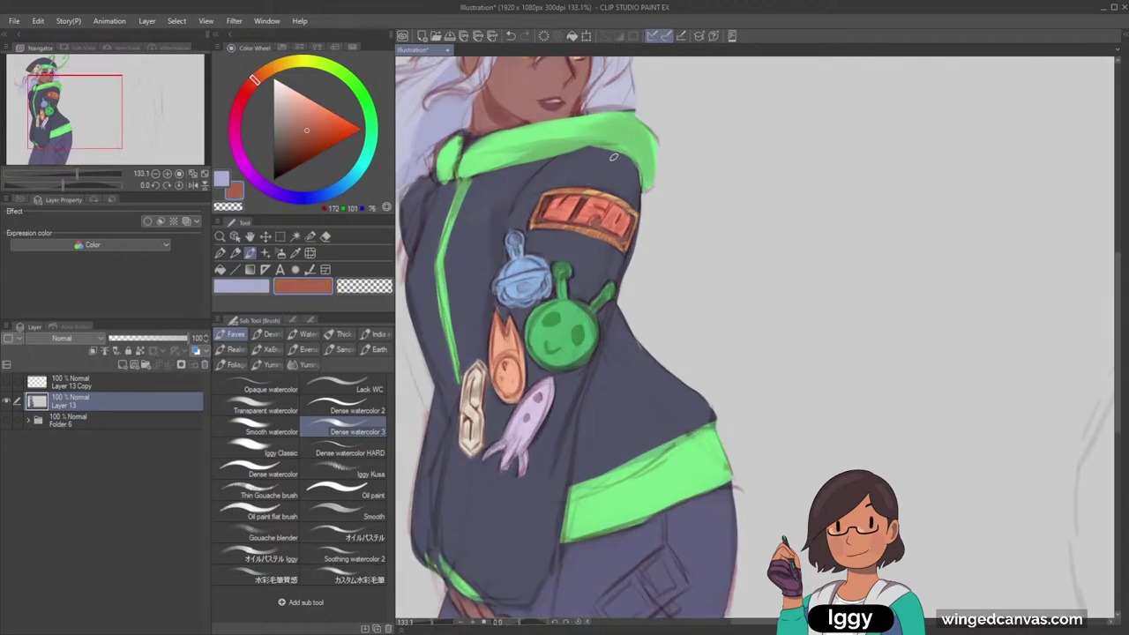
{"action": "key", "text": "ctrl+z"}
Shade the blue sleeve patch with a slate blue, RGB 88, 105, 143, derived from the patch's sampled line colour
{"action": "scroll", "coordinate": [720, 170], "scroll_direction": "down", "scroll_amount": 5}
{"action": "scroll", "coordinate": [719, 170], "scroll_direction": "up", "scroll_amount": 3}
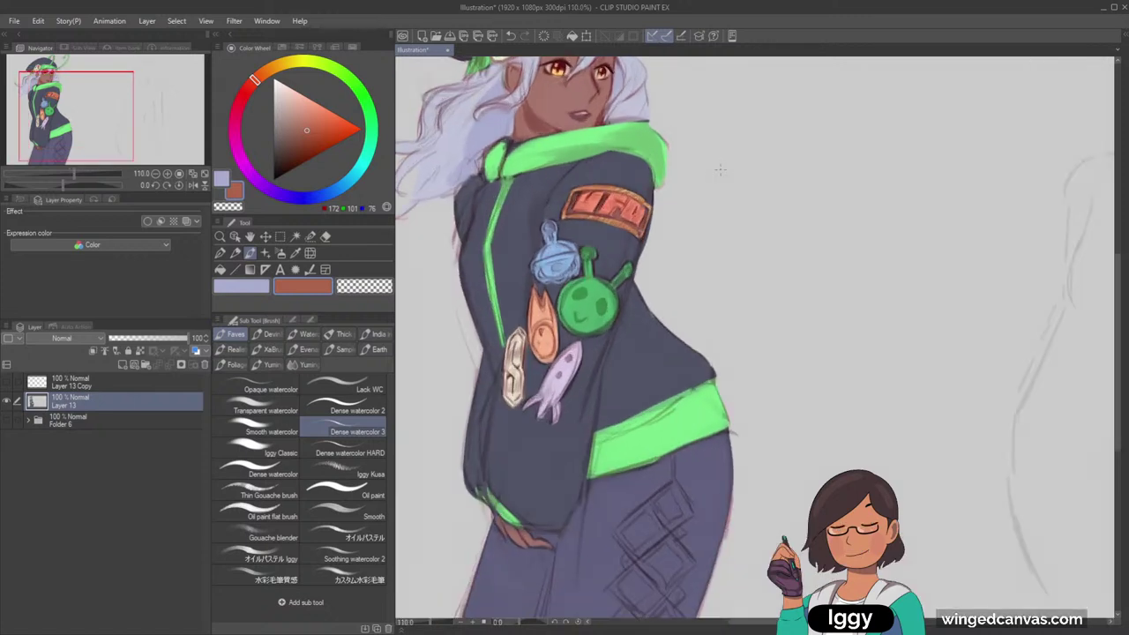
{"action": "scroll", "coordinate": [720, 169], "scroll_direction": "up", "scroll_amount": 1}
{"action": "scroll", "coordinate": [589, 300], "scroll_direction": "up", "scroll_amount": 1}
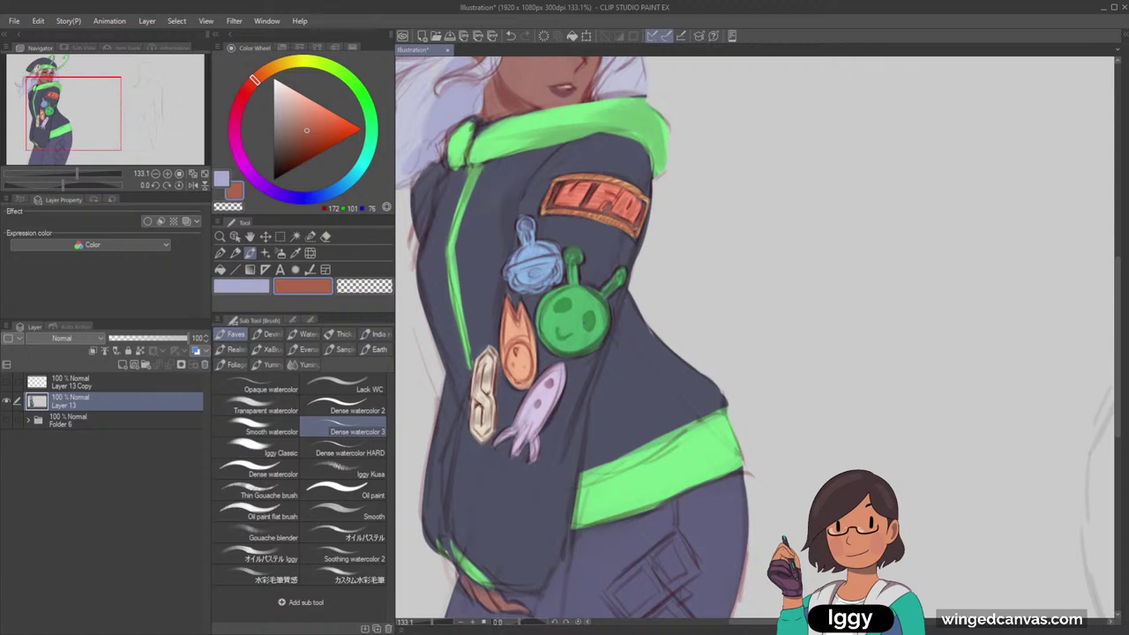
{"action": "left_click", "coordinate": [531, 253], "text": "alt"}
{"action": "left_click", "coordinate": [532, 253], "text": "alt"}
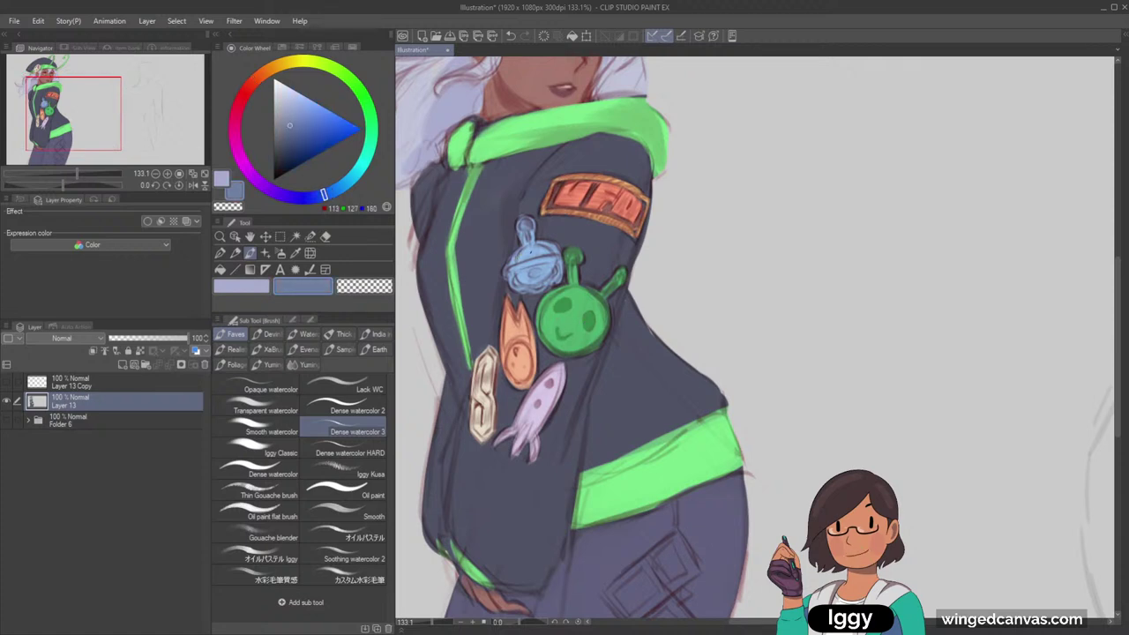
{"action": "left_click", "coordinate": [284, 139]}
{"action": "left_click", "coordinate": [292, 133]}
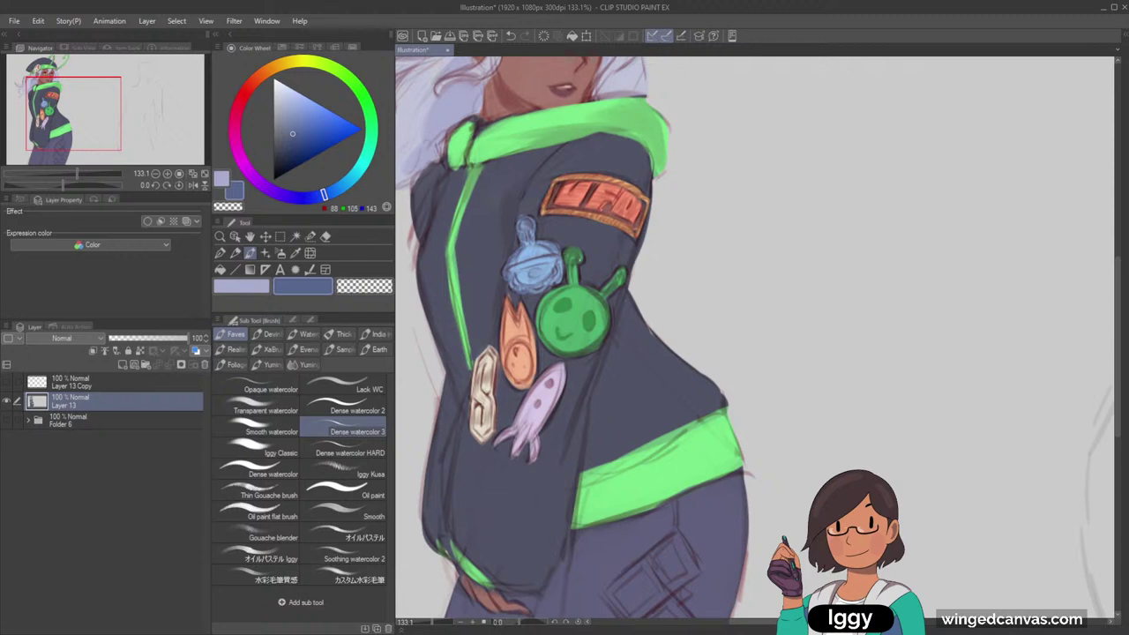
{"action": "scroll", "coordinate": [579, 264], "scroll_direction": "down", "scroll_amount": 4}
{"action": "scroll", "coordinate": [580, 265], "scroll_direction": "up", "scroll_amount": 3}
Define the blue patch's outline and central band with dark navy, RGB 40, 47, 64, and sample its light blue fill
{"action": "left_click", "coordinate": [290, 147]}
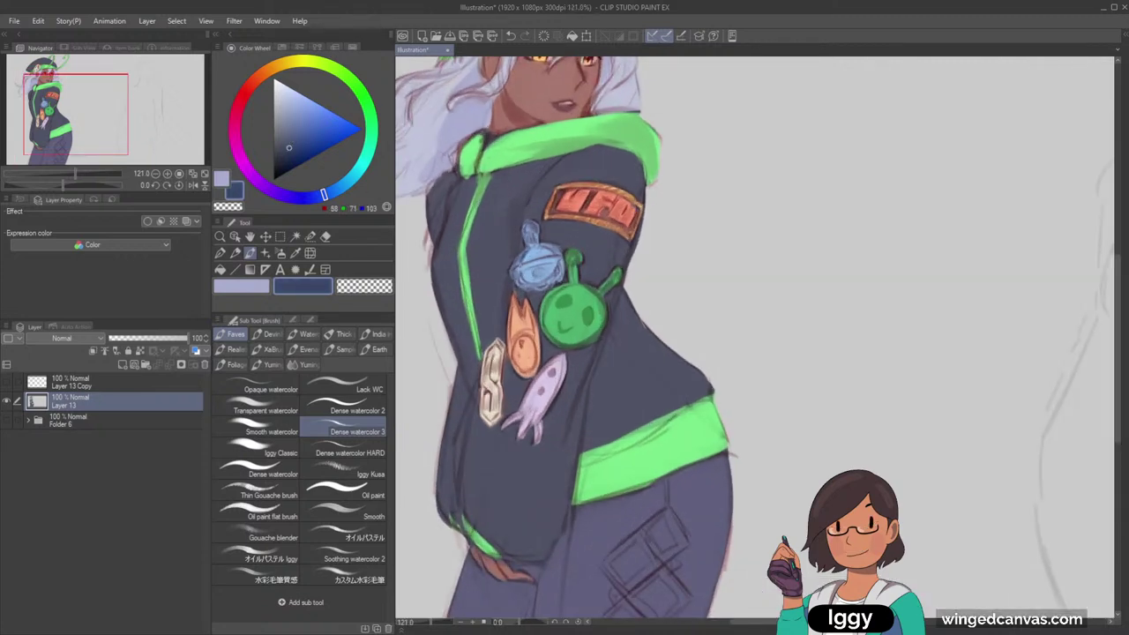
{"action": "left_click", "coordinate": [281, 159]}
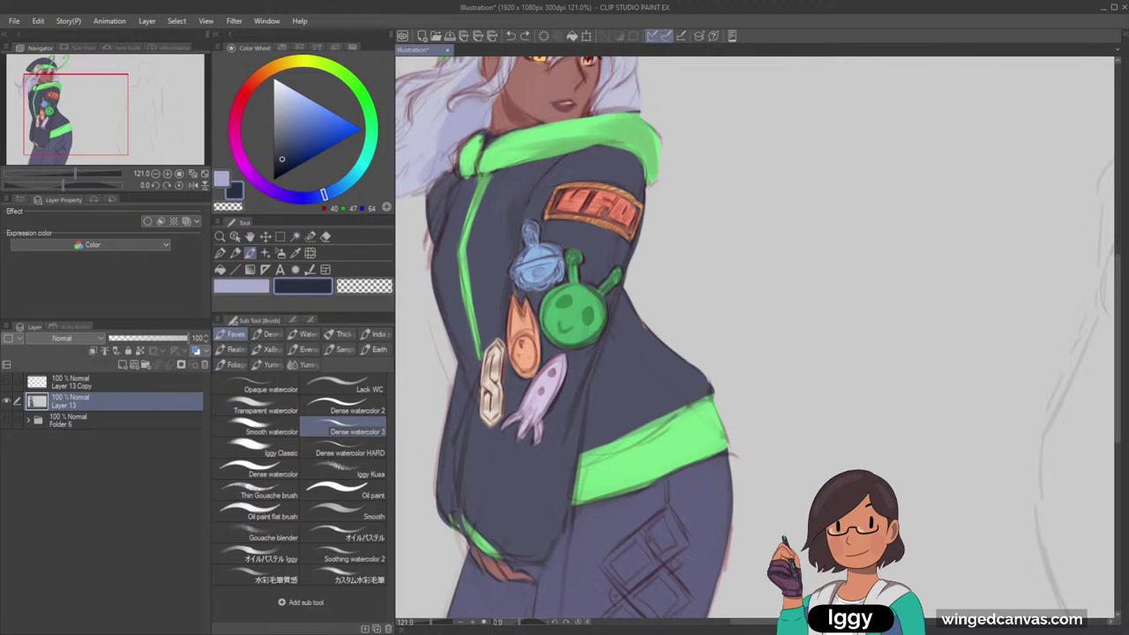
{"action": "scroll", "coordinate": [524, 254], "scroll_direction": "up", "scroll_amount": 1}
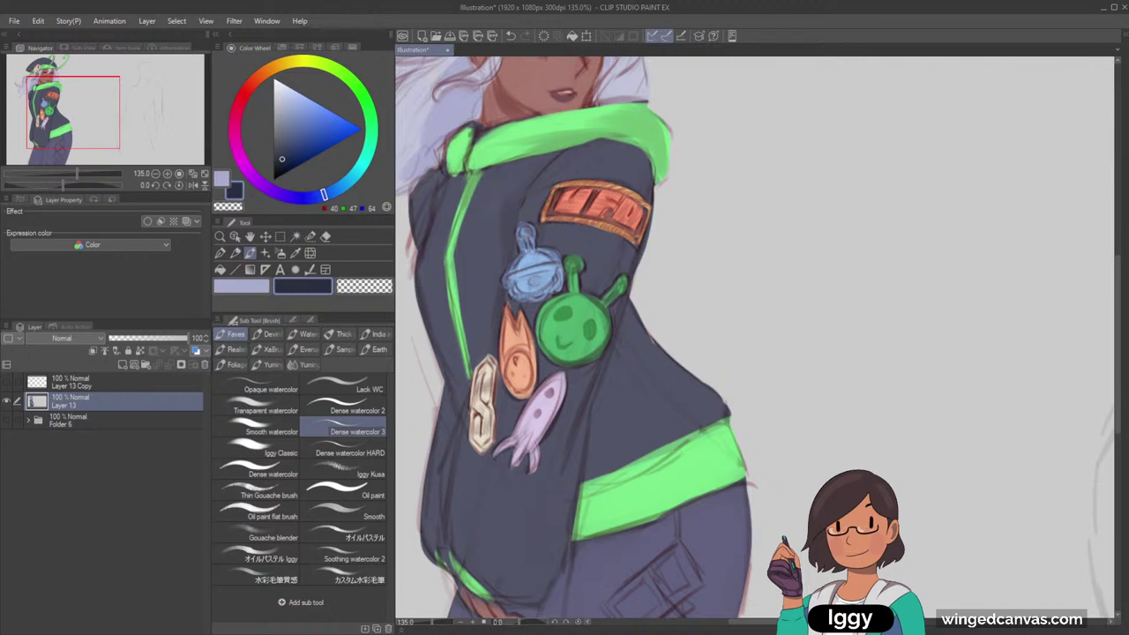
{"action": "key", "text": "minus"}
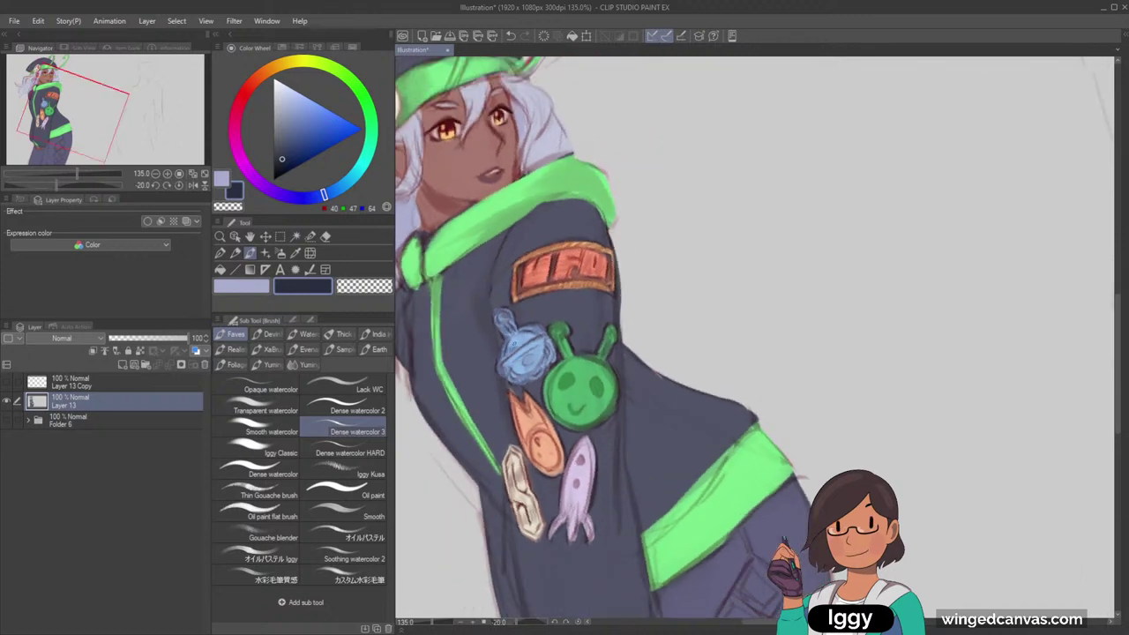
{"action": "mouse_move", "coordinate": [518, 338]}
{"action": "left_mouse_down"}
{"action": "mouse_move", "coordinate": [528, 333]}
{"action": "mouse_move", "coordinate": [502, 368]}
{"action": "mouse_move", "coordinate": [542, 340]}
{"action": "left_mouse_up"}
{"action": "left_click", "coordinate": [545, 352], "text": "alt"}
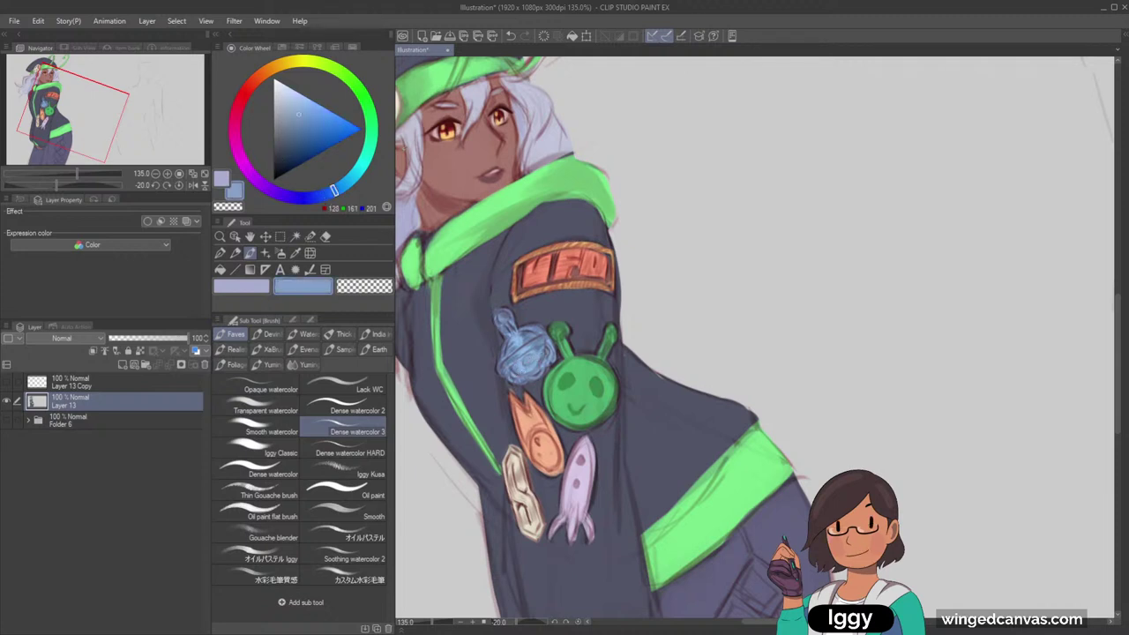
Paint small peach spots, RGB 255, 196, 149, on the lower half of the blue patch
{"action": "left_click", "coordinate": [267, 73]}
{"action": "left_click", "coordinate": [309, 99]}
{"action": "left_click", "coordinate": [310, 99]}
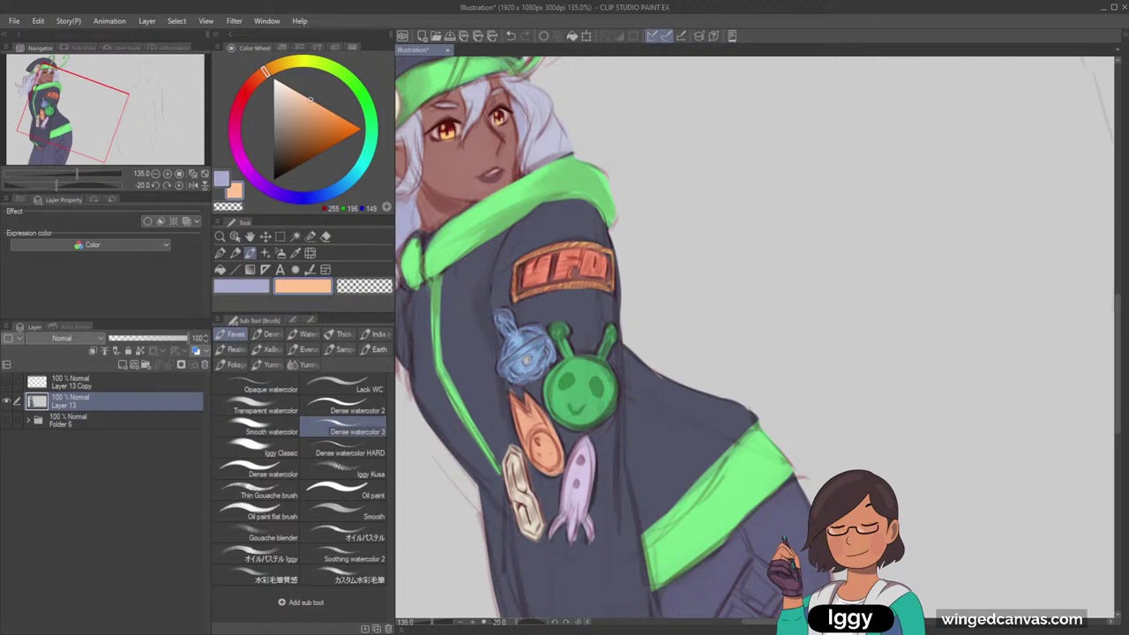
{"action": "left_click", "coordinate": [528, 361]}
{"action": "left_click", "coordinate": [515, 375]}
{"action": "left_click", "coordinate": [528, 360], "text": "alt"}
Add detail to the blue patch's peach spots with reddish brown, RGB 171, 105, 90, and return the canvas to upright
{"action": "left_click", "coordinate": [252, 85]}
{"action": "left_click", "coordinate": [301, 128]}
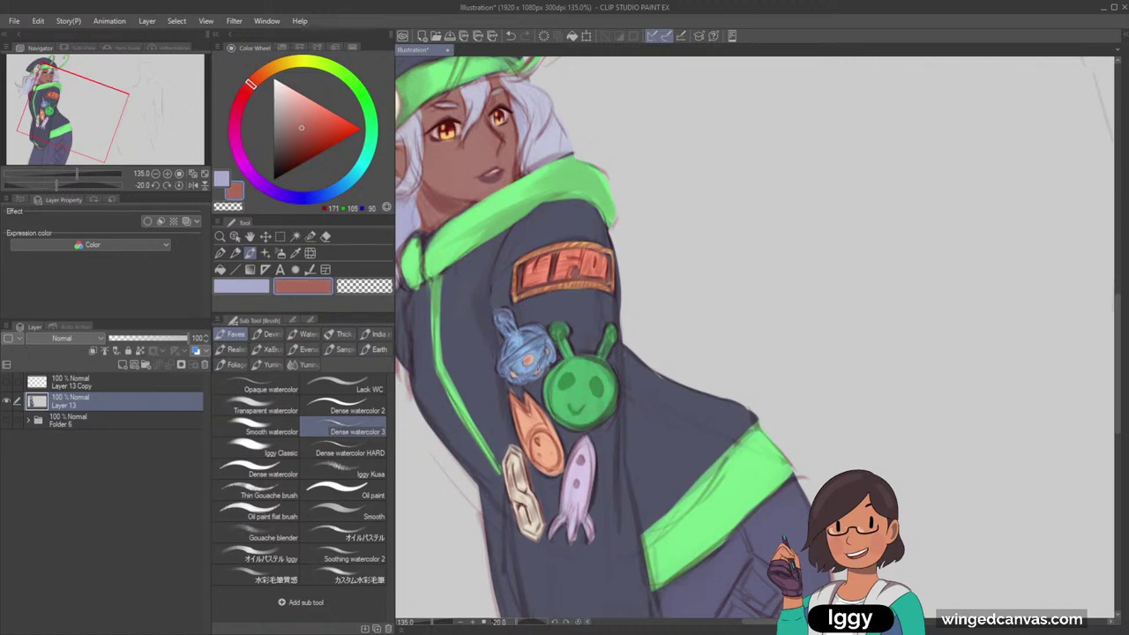
{"action": "scroll", "coordinate": [613, 272], "scroll_direction": "down", "scroll_amount": 6}
{"action": "key", "text": "asciicircum"}
{"action": "key", "text": "asciicircum"}
{"action": "key", "text": "asciicircum"}
{"action": "key", "text": "asciicircum"}
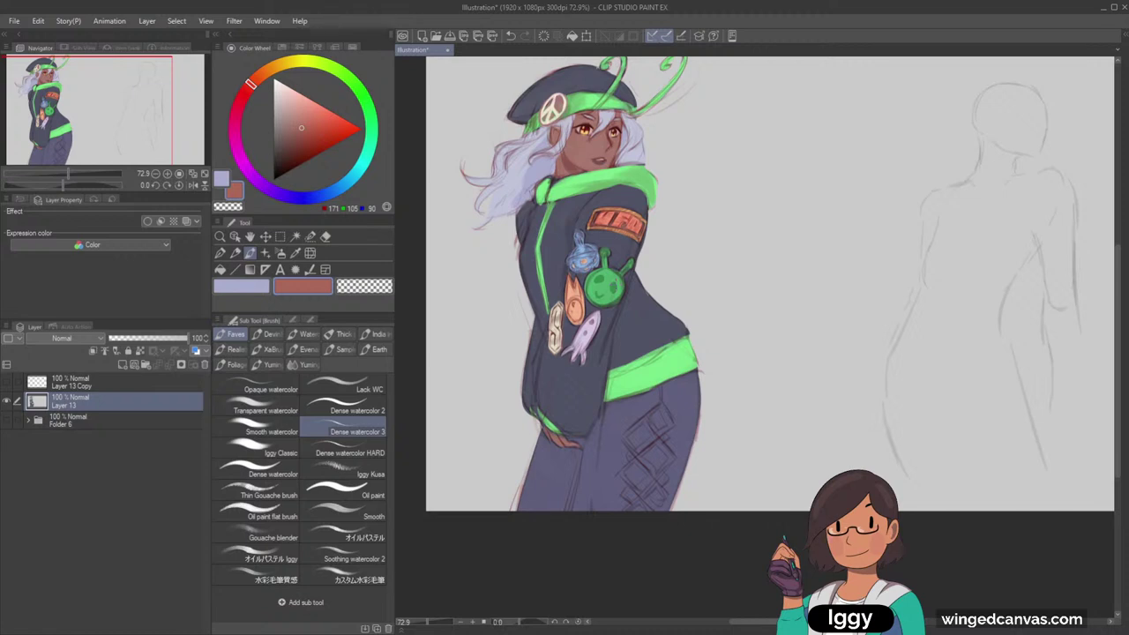
Refine the pointed tips of the orange comet patch with sampled oranges, ending with RGB 193, 122, 95
{"action": "scroll", "coordinate": [615, 256], "scroll_direction": "up", "scroll_amount": 3}
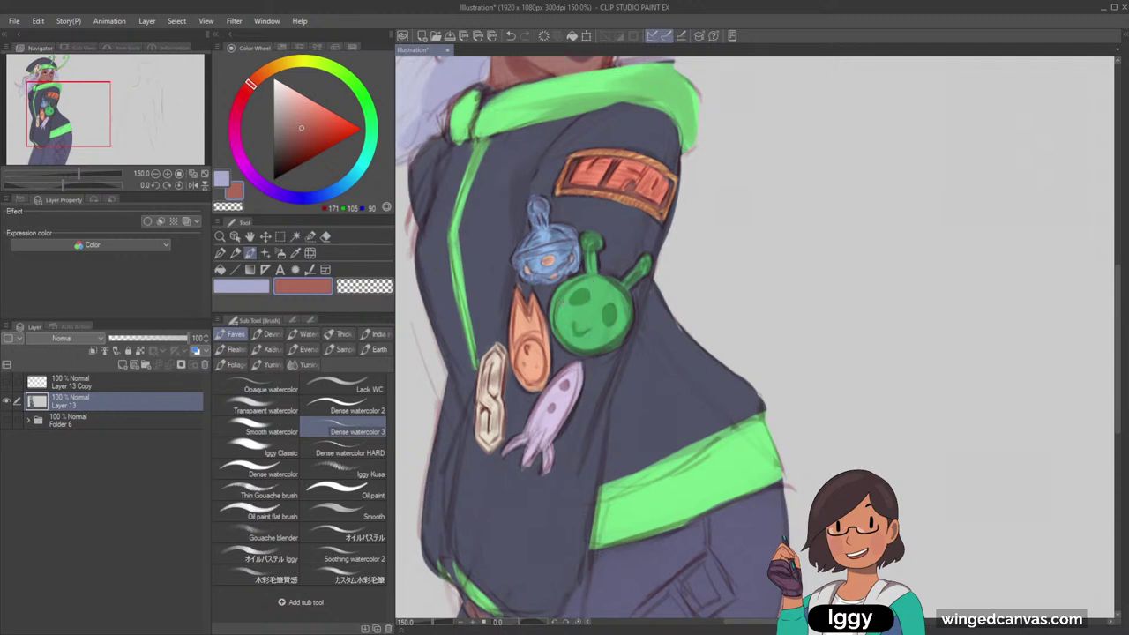
{"action": "left_click", "coordinate": [520, 305], "text": "alt"}
{"action": "left_click", "coordinate": [521, 300], "text": "alt"}
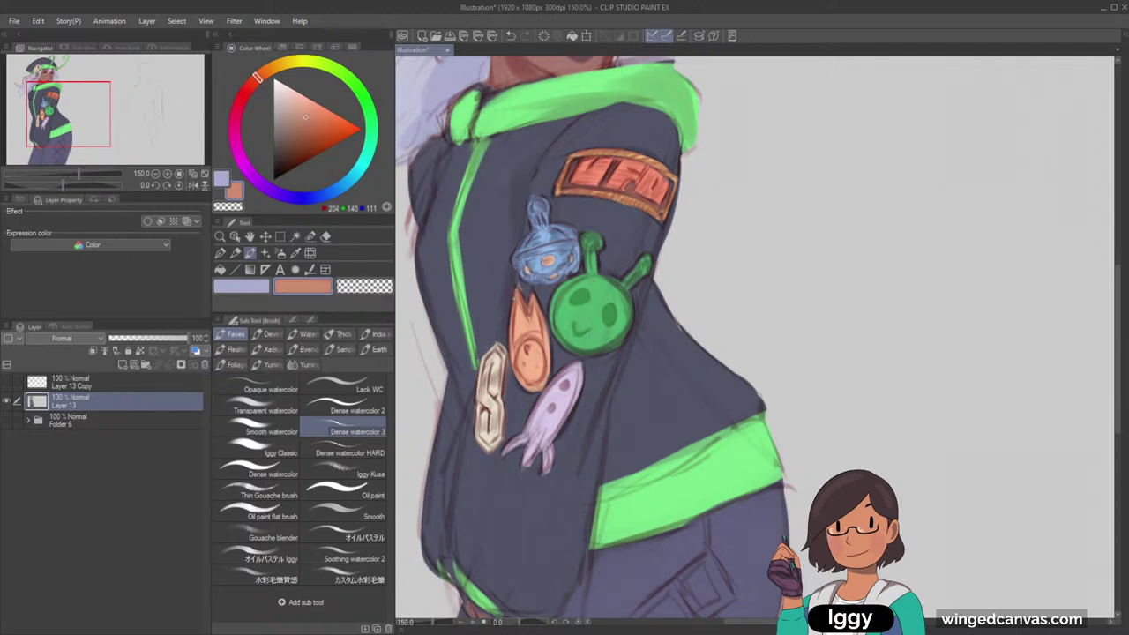
{"action": "left_click", "coordinate": [516, 307], "text": "alt"}
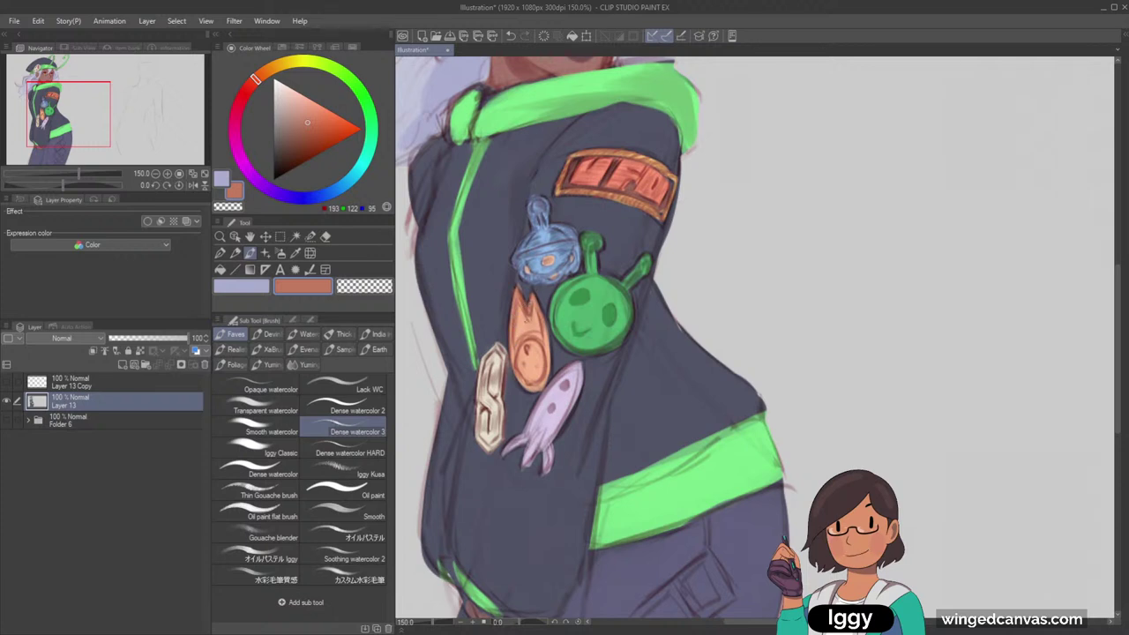
{"action": "scroll", "coordinate": [565, 209], "scroll_direction": "down", "scroll_amount": 4}
{"action": "scroll", "coordinate": [565, 209], "scroll_direction": "up", "scroll_amount": 4}
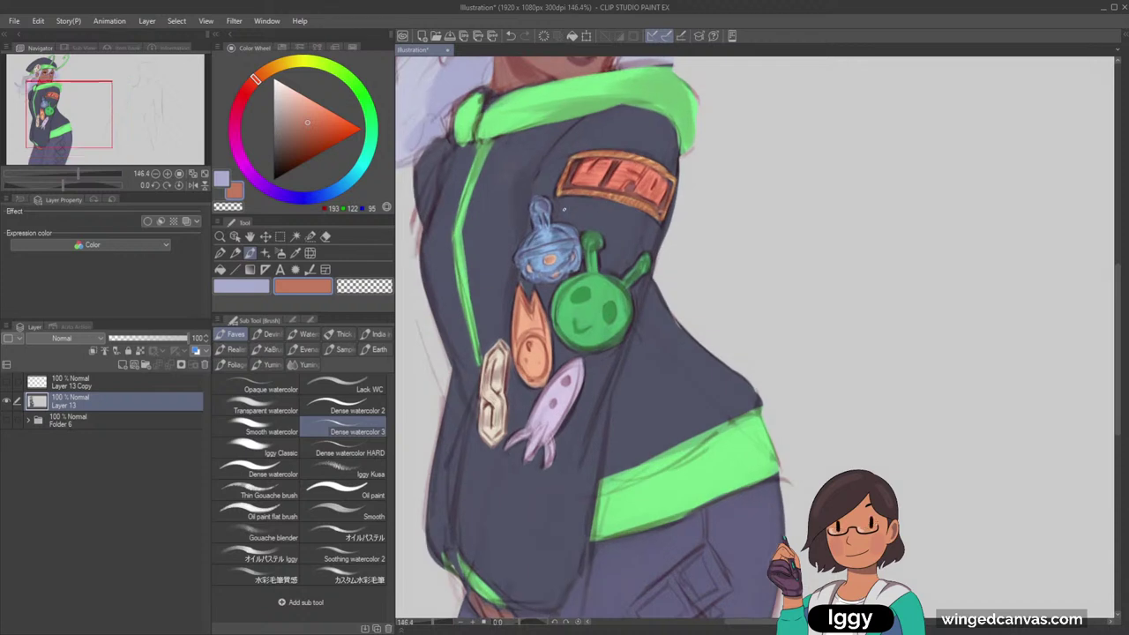
Touch up the jacket around the sleeve patches with sampled navy tones, ending with RGB 74, 74, 88
{"action": "left_click", "coordinate": [531, 192], "text": "alt"}
{"action": "scroll", "coordinate": [617, 145], "scroll_direction": "down", "scroll_amount": 4}
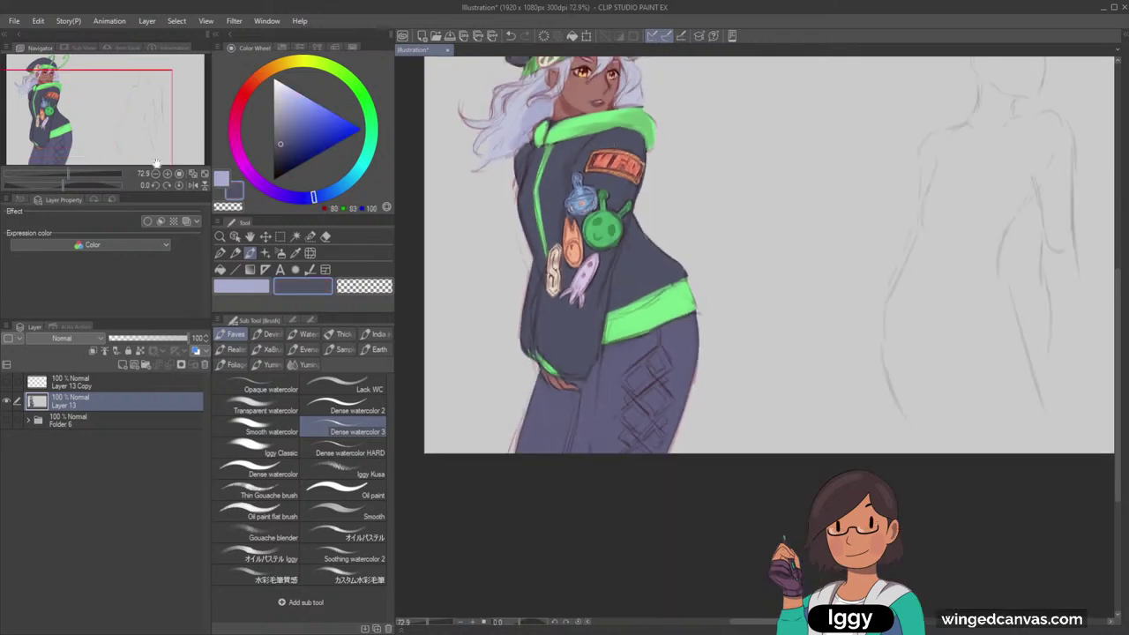
{"action": "left_click_drag", "start_coordinate": [157, 164], "coordinate": [169, 152]}
{"action": "left_click", "coordinate": [523, 225], "text": "alt"}
{"action": "left_click", "coordinate": [523, 224], "text": "alt"}
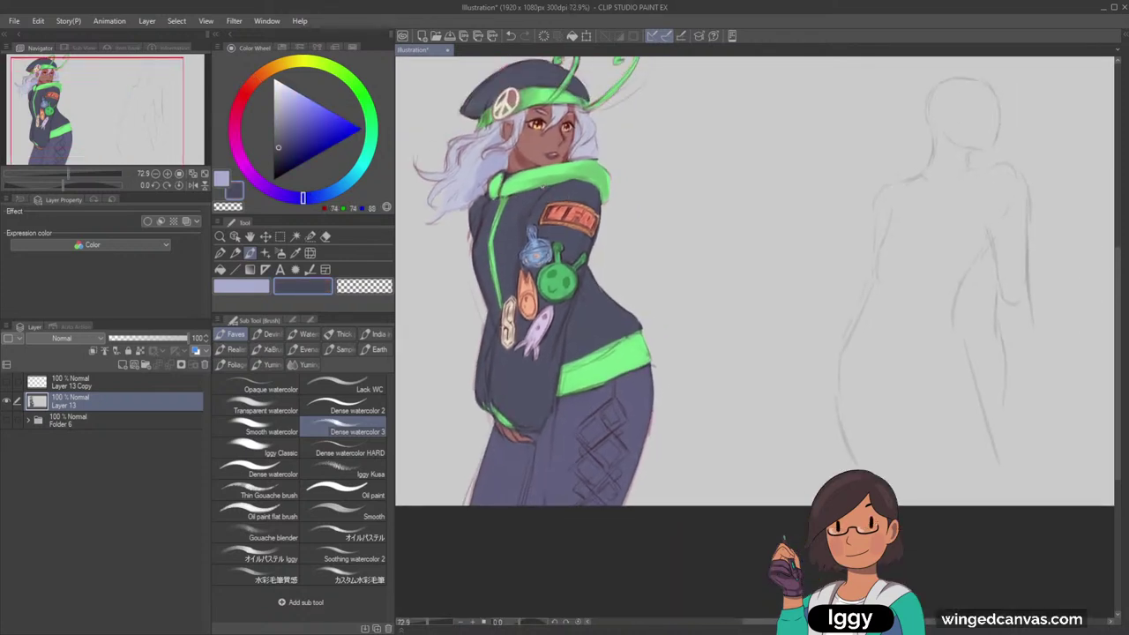
{"action": "scroll", "coordinate": [617, 130], "scroll_direction": "down", "scroll_amount": 2}
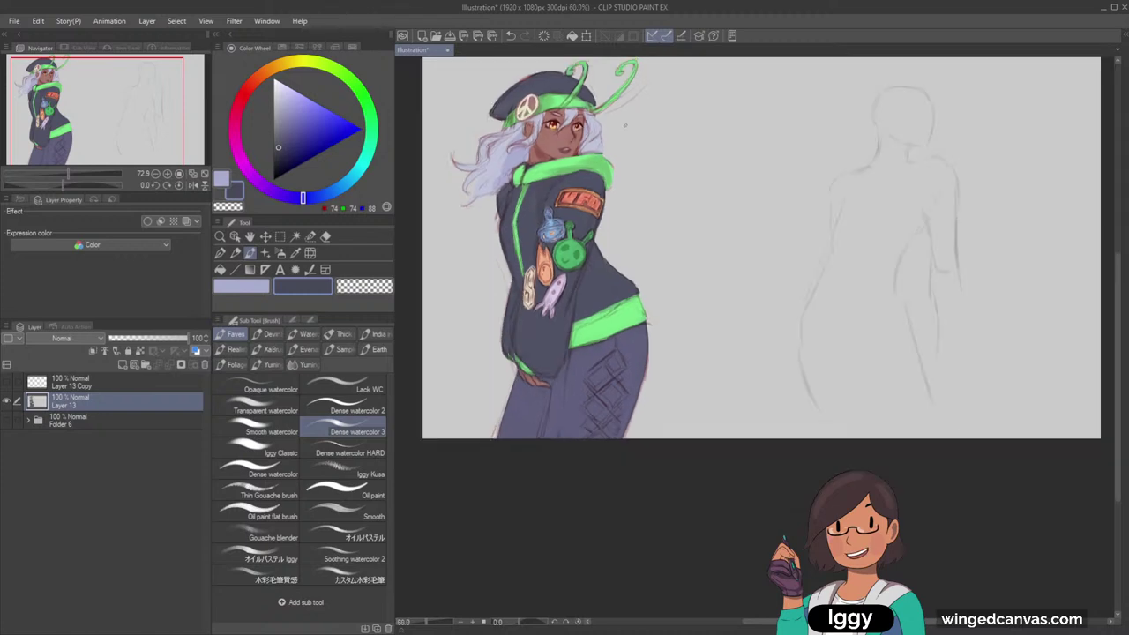
{"action": "scroll", "coordinate": [625, 126], "scroll_direction": "up", "scroll_amount": 3}
{"action": "scroll", "coordinate": [625, 125], "scroll_direction": "down", "scroll_amount": 1}
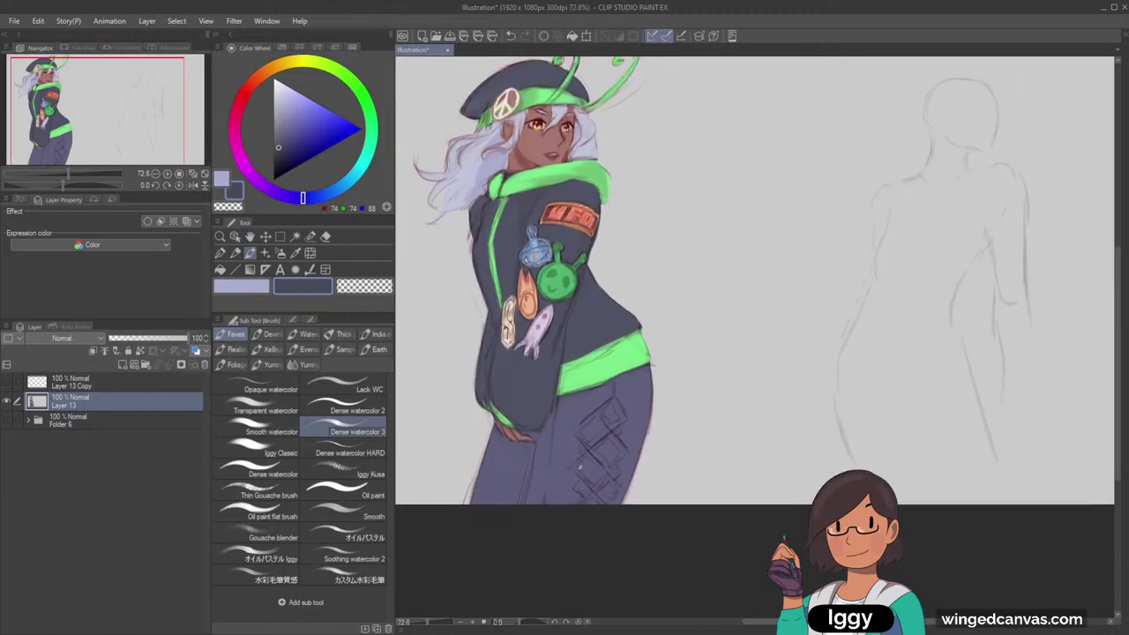
{"action": "scroll", "coordinate": [598, 377], "scroll_direction": "up", "scroll_amount": 3}
{"action": "scroll", "coordinate": [598, 377], "scroll_direction": "down", "scroll_amount": 2}
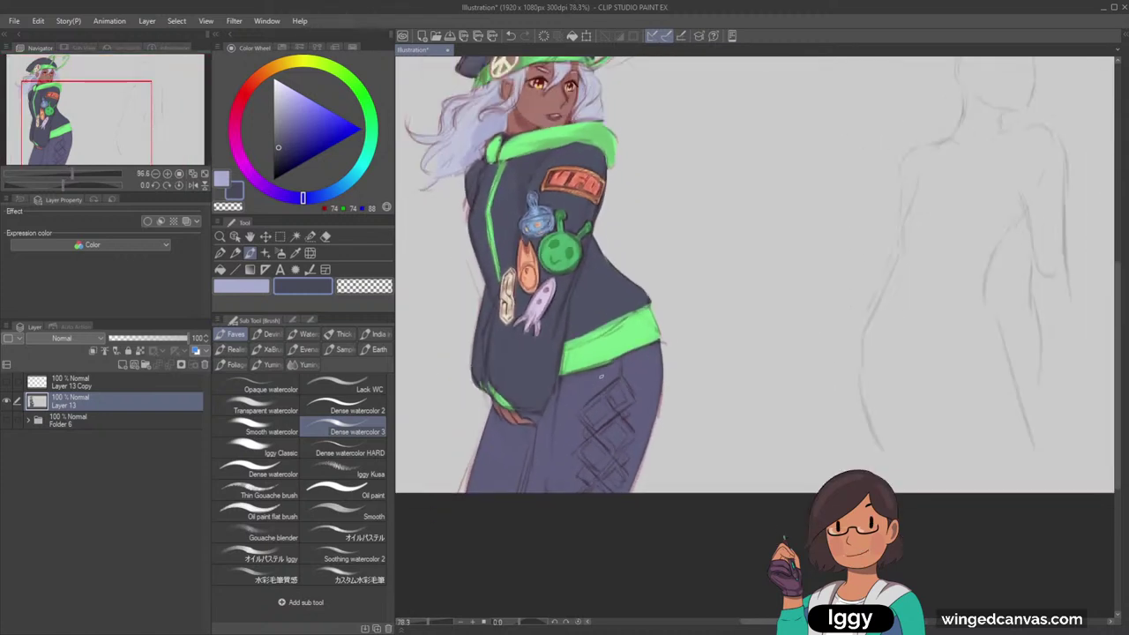
{"action": "left_click_drag", "start_coordinate": [111, 131], "coordinate": [115, 109]}
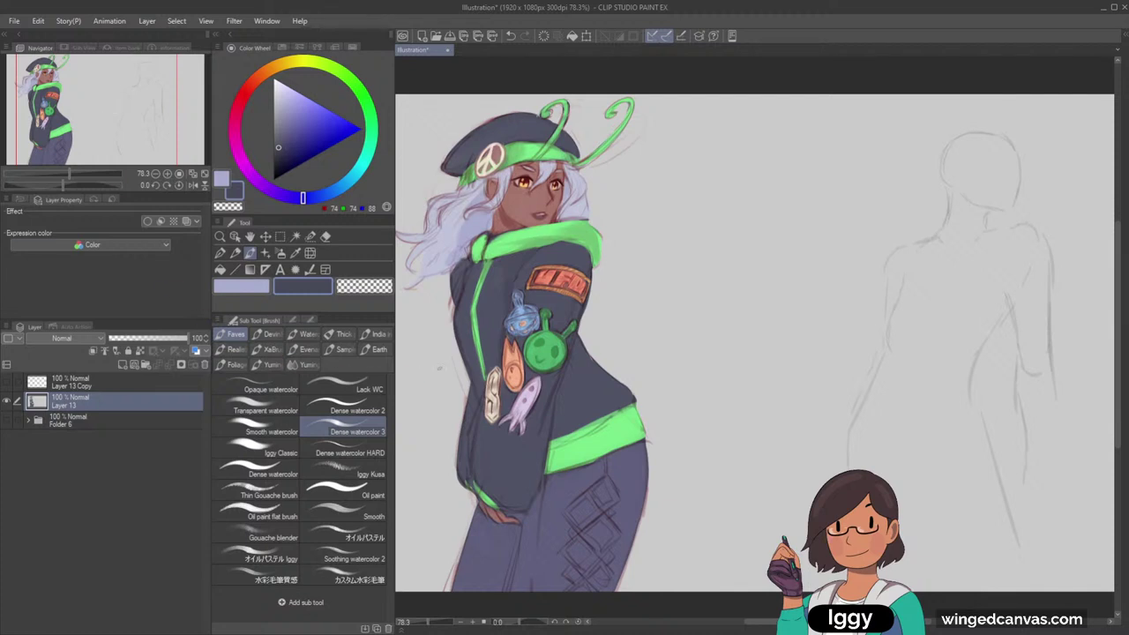
Add shading and texture to the peace-sign hat badge with sampled cream and reddish tones, ending with RGB 162, 117, 119
{"action": "scroll", "coordinate": [519, 238], "scroll_direction": "up", "scroll_amount": 5}
{"action": "left_click", "coordinate": [519, 240], "text": "alt"}
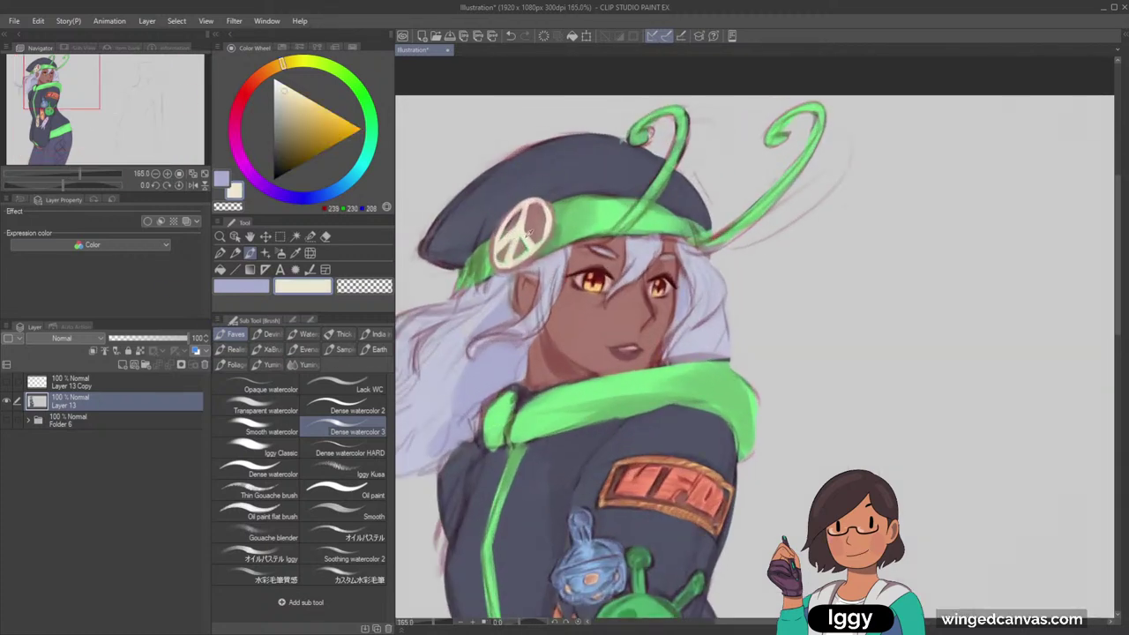
{"action": "left_click", "coordinate": [529, 234], "text": "alt"}
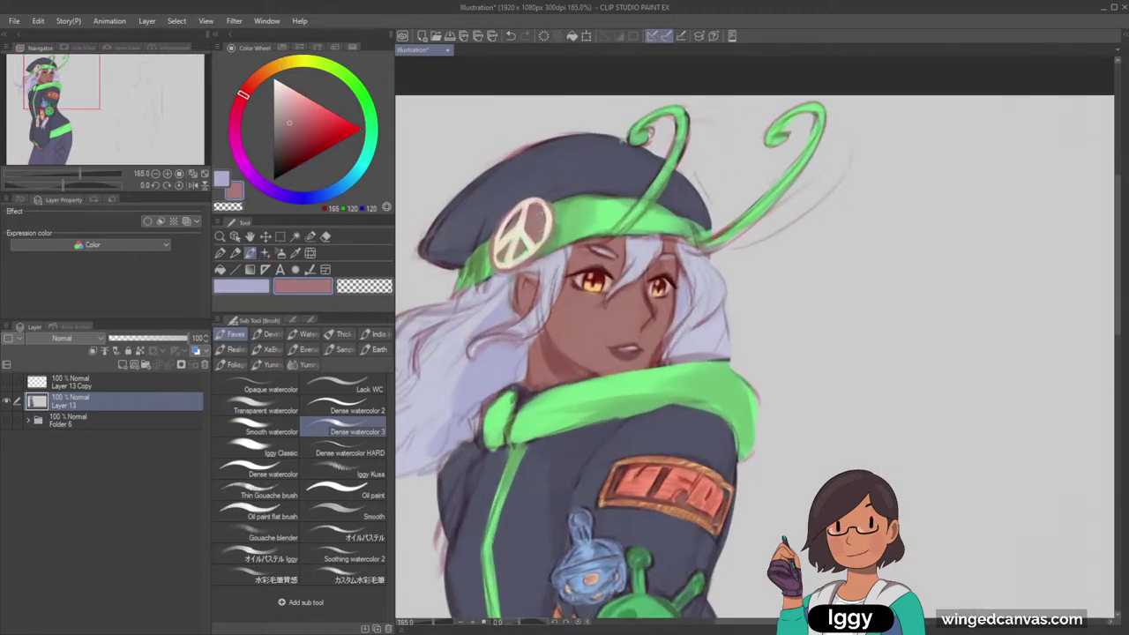
{"action": "left_click", "coordinate": [518, 228], "text": "alt"}
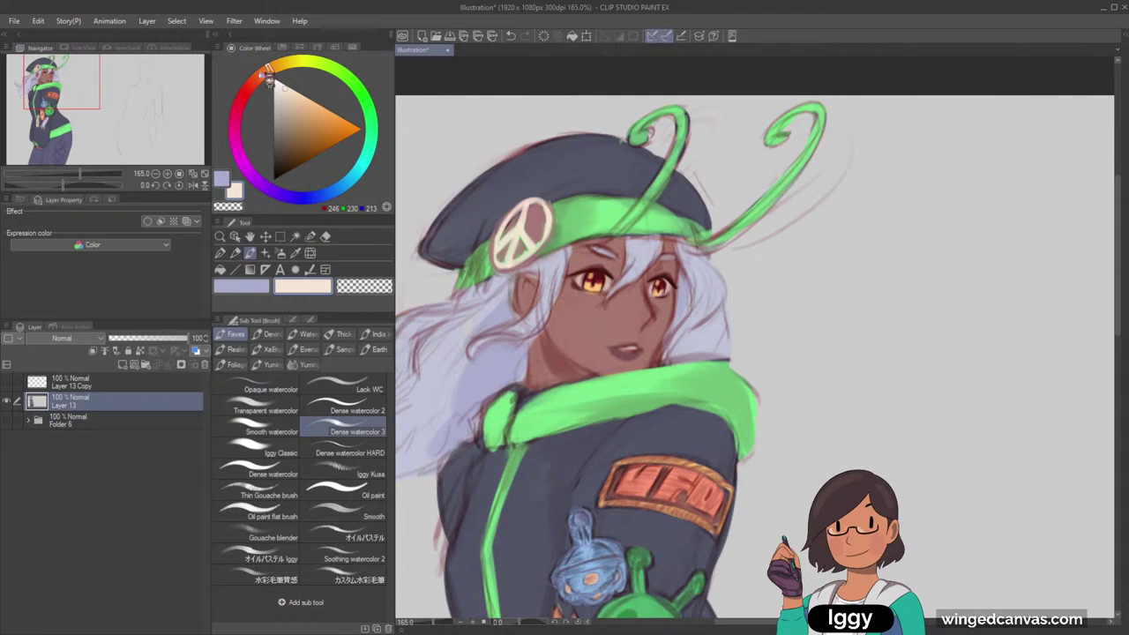
{"action": "left_click", "coordinate": [499, 238], "text": "alt"}
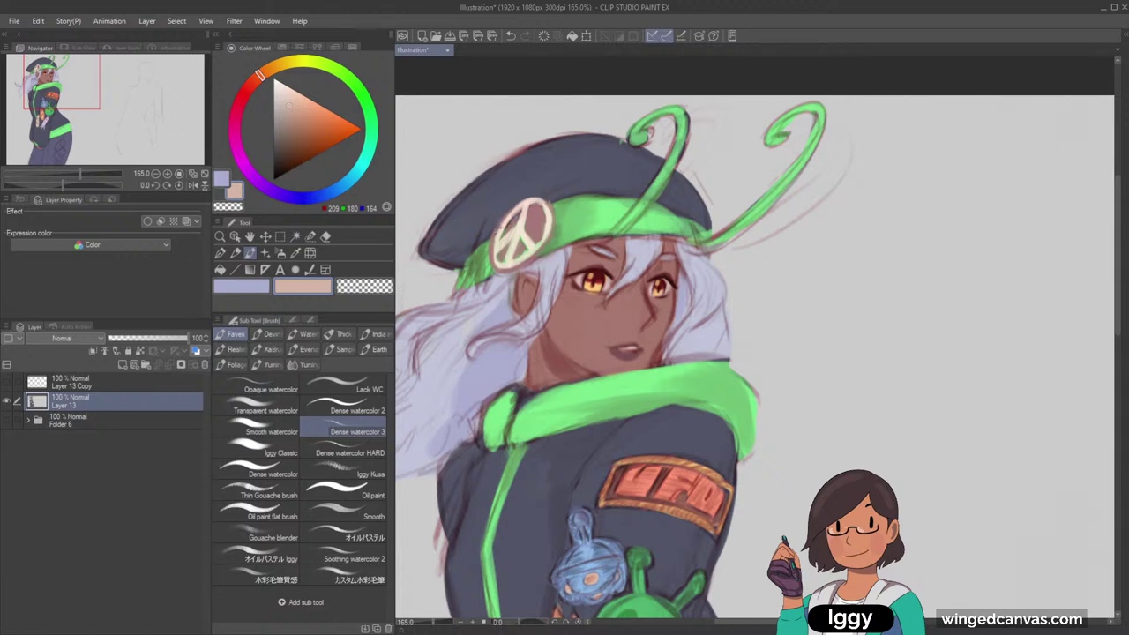
{"action": "left_click", "coordinate": [499, 234], "text": "alt"}
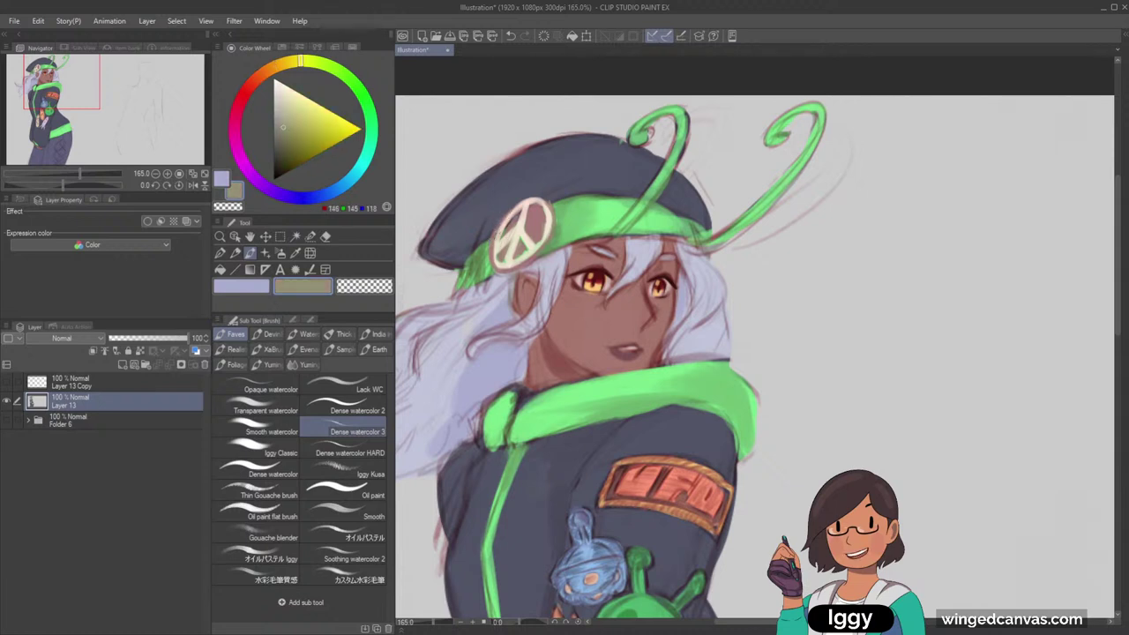
{"action": "left_click", "coordinate": [515, 237], "text": "alt"}
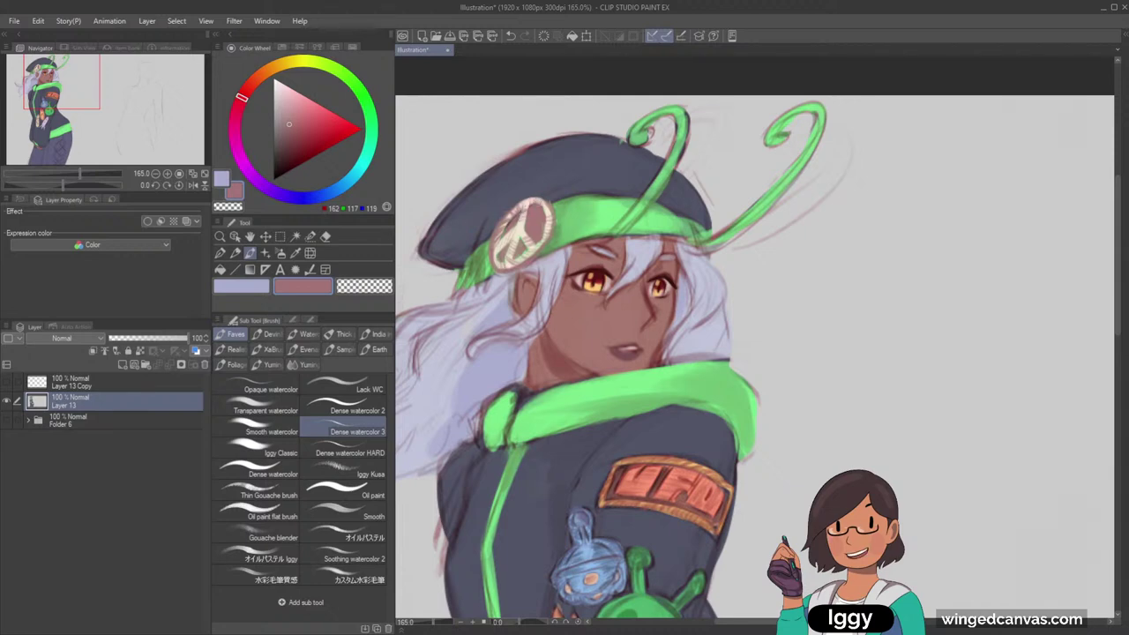
Refine the peace-sign badge's rim and symbol with pale cream, RGB 221, 225, 195
{"action": "scroll", "coordinate": [593, 168], "scroll_direction": "down", "scroll_amount": 5}
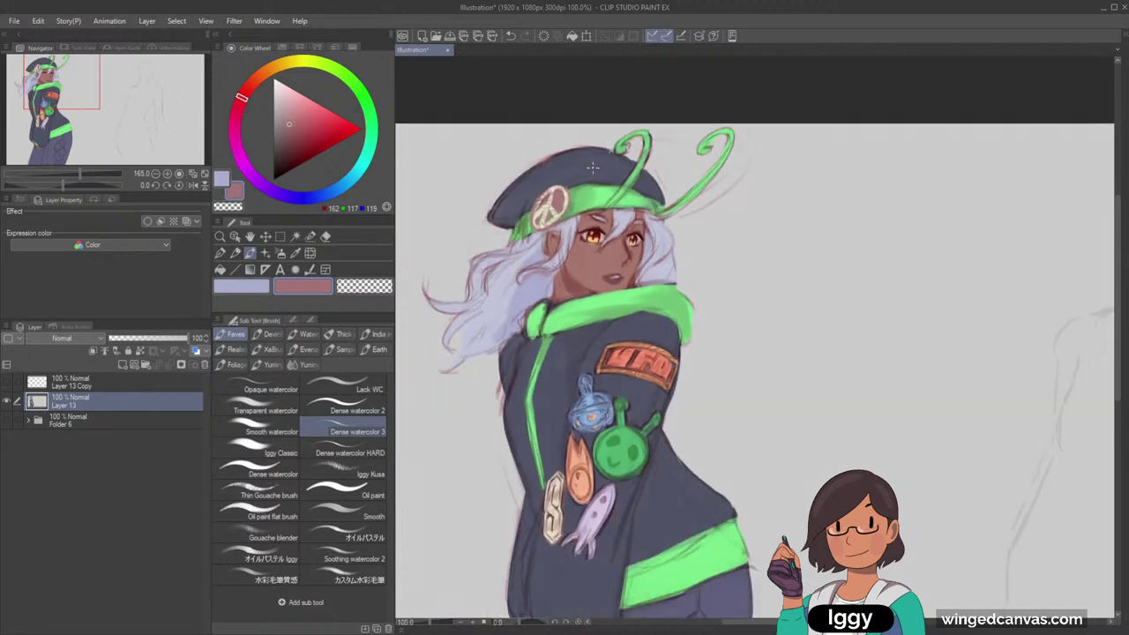
{"action": "scroll", "coordinate": [587, 166], "scroll_direction": "up", "scroll_amount": 6}
{"action": "left_click", "coordinate": [508, 236], "text": "alt"}
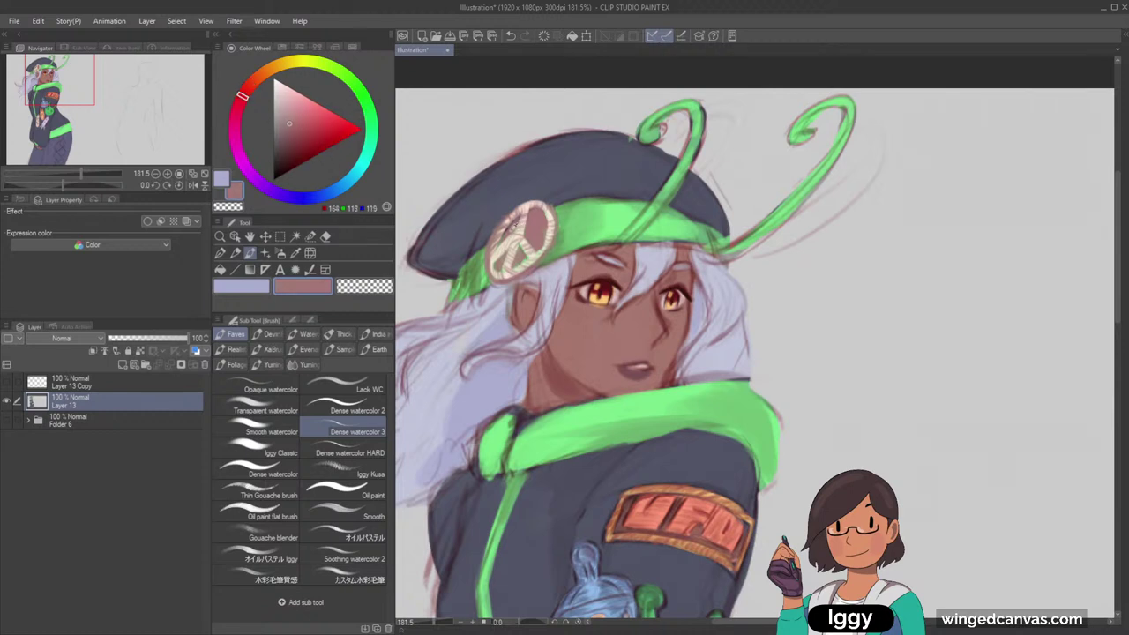
{"action": "left_click", "coordinate": [506, 234], "text": "alt"}
{"action": "left_click", "coordinate": [506, 237], "text": "alt"}
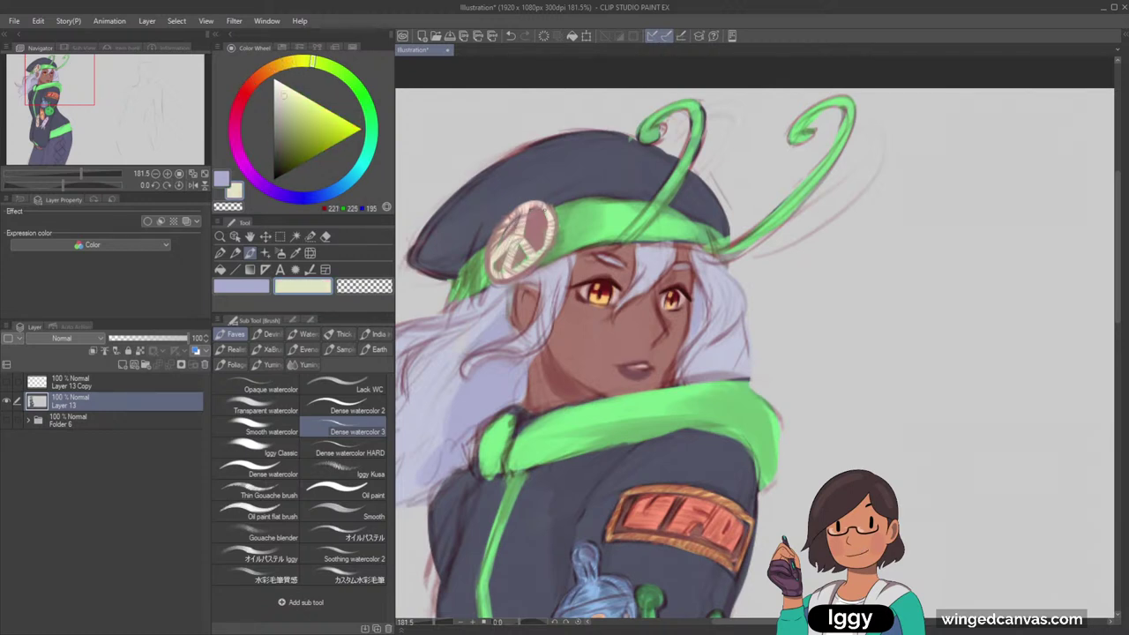
{"action": "mouse_move", "coordinate": [539, 222]}
{"action": "left_mouse_down"}
{"action": "mouse_move", "coordinate": [514, 260]}
{"action": "mouse_move", "coordinate": [528, 256]}
{"action": "left_mouse_up"}
{"action": "key", "text": "ctrl+alt+0"}
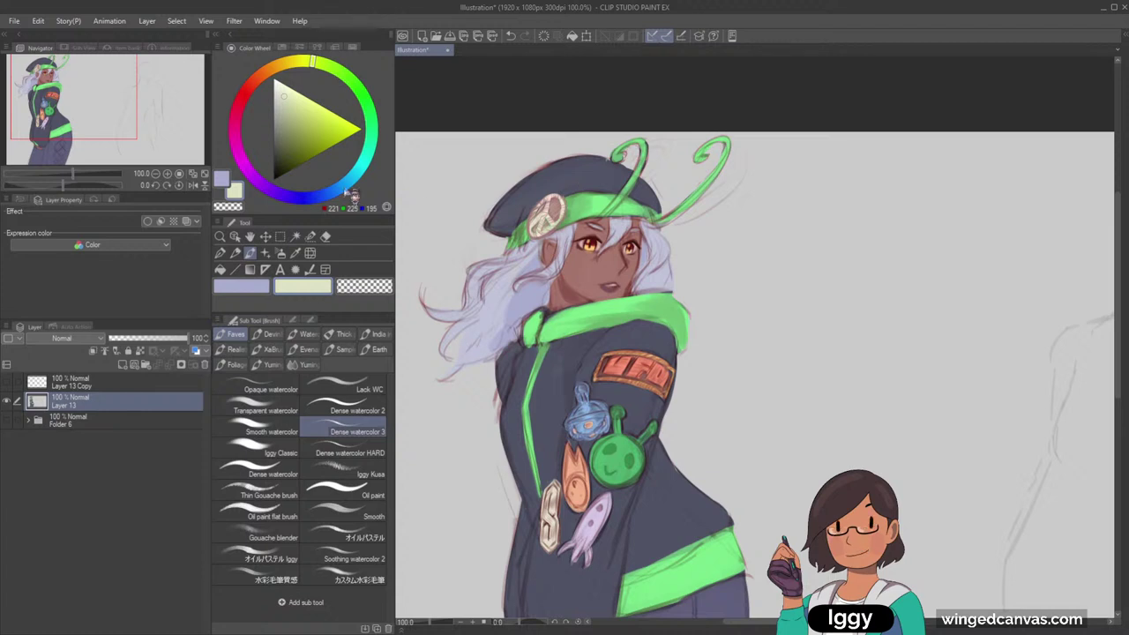
Paint over the jacket sleeve beside the purple rocket patch with a larger brush and sampled dark navy tones
{"action": "left_click_drag", "start_coordinate": [77, 107], "coordinate": [84, 122]}
{"action": "scroll", "coordinate": [676, 276], "scroll_direction": "up", "scroll_amount": 1}
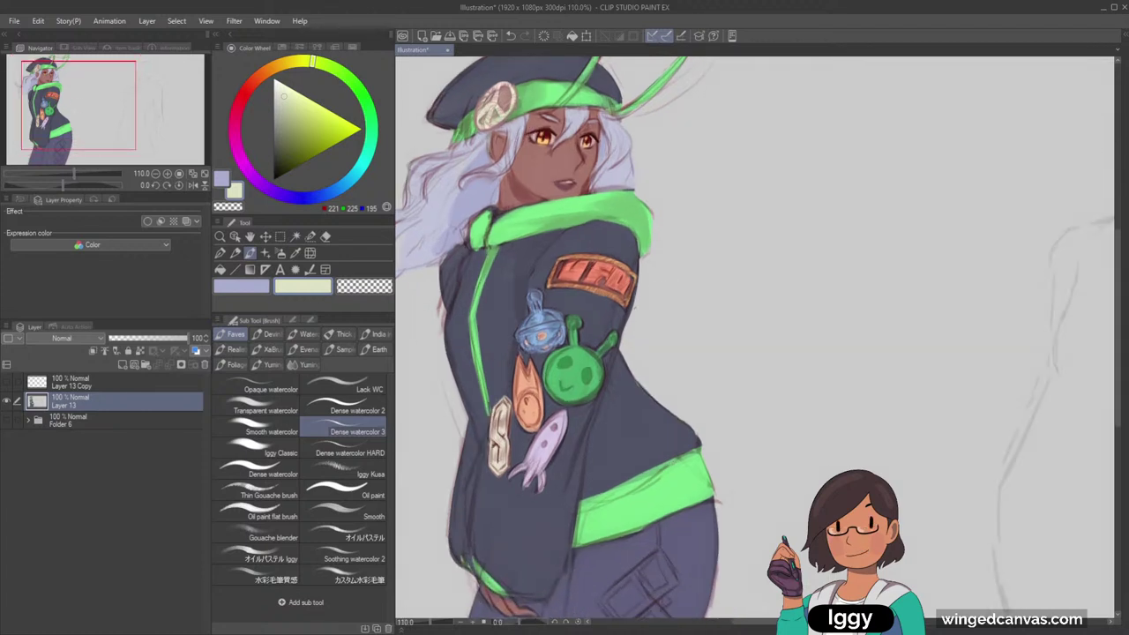
{"action": "left_click", "coordinate": [592, 427], "text": "alt"}
{"action": "key", "text": "bracketright"}
{"action": "key", "text": "bracketright"}
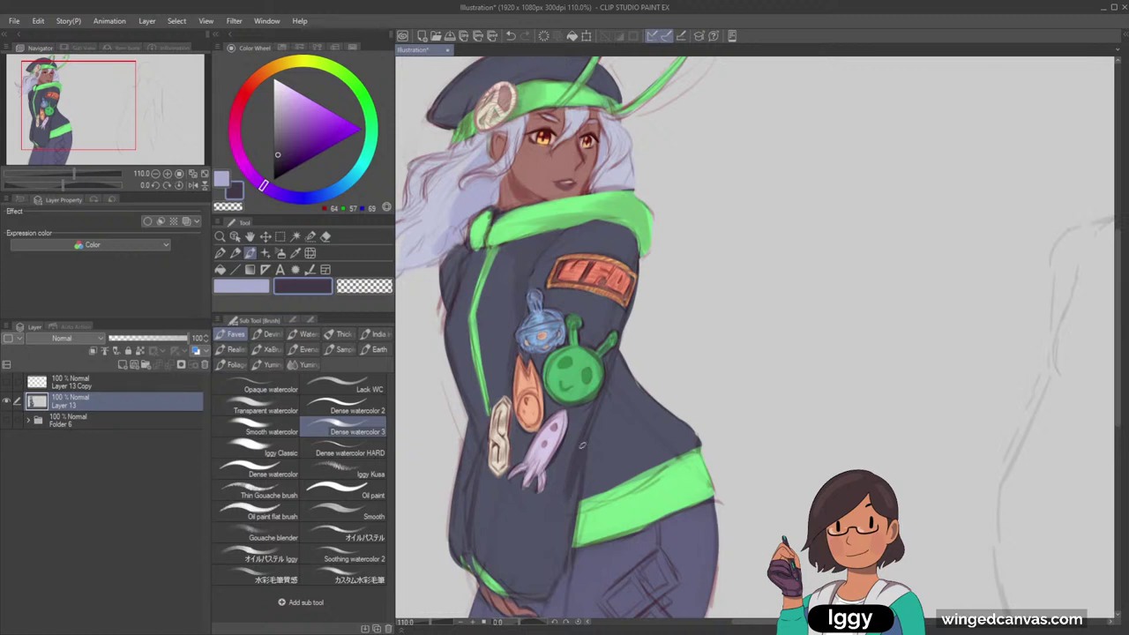
{"action": "left_click", "coordinate": [580, 462], "text": "alt"}
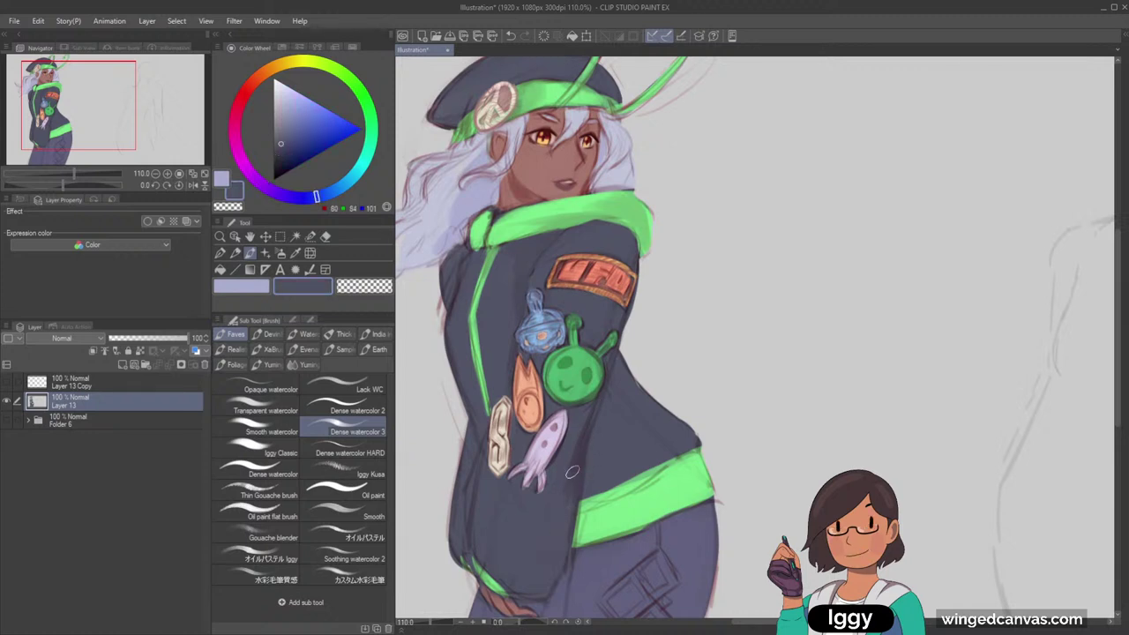
{"action": "left_click", "coordinate": [565, 503], "text": "alt"}
Clean up the jacket around the sleeve patches with sampled navy, RGB 80, 84, 101
{"action": "scroll", "coordinate": [562, 494], "scroll_direction": "down", "scroll_amount": 1}
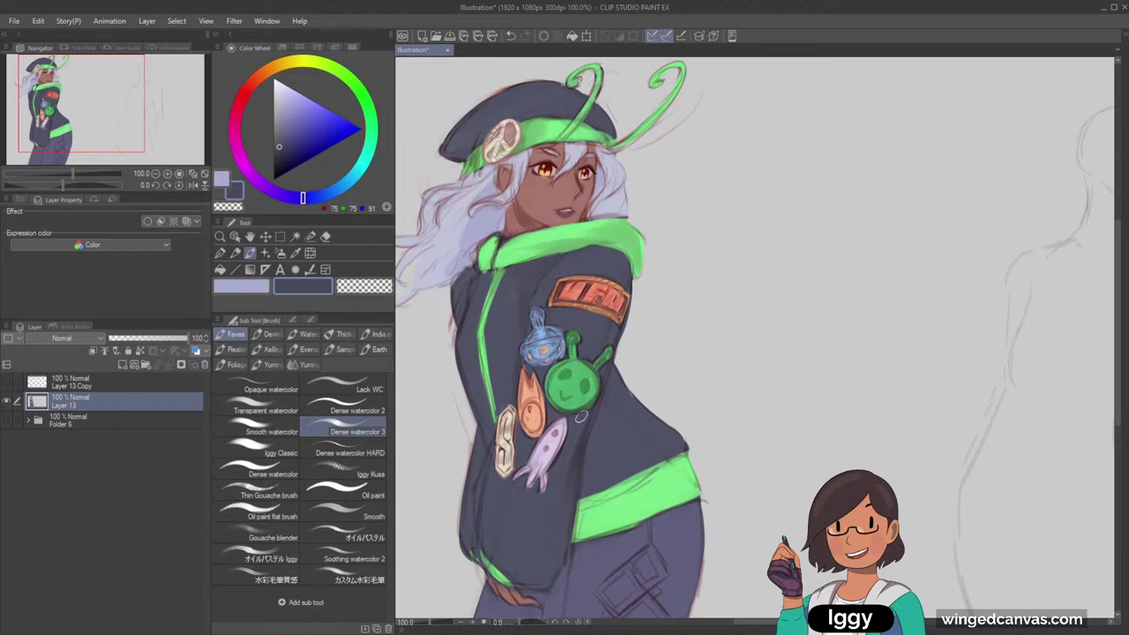
{"action": "left_click", "coordinate": [562, 459], "text": "alt"}
{"action": "scroll", "coordinate": [583, 427], "scroll_direction": "up", "scroll_amount": 2}
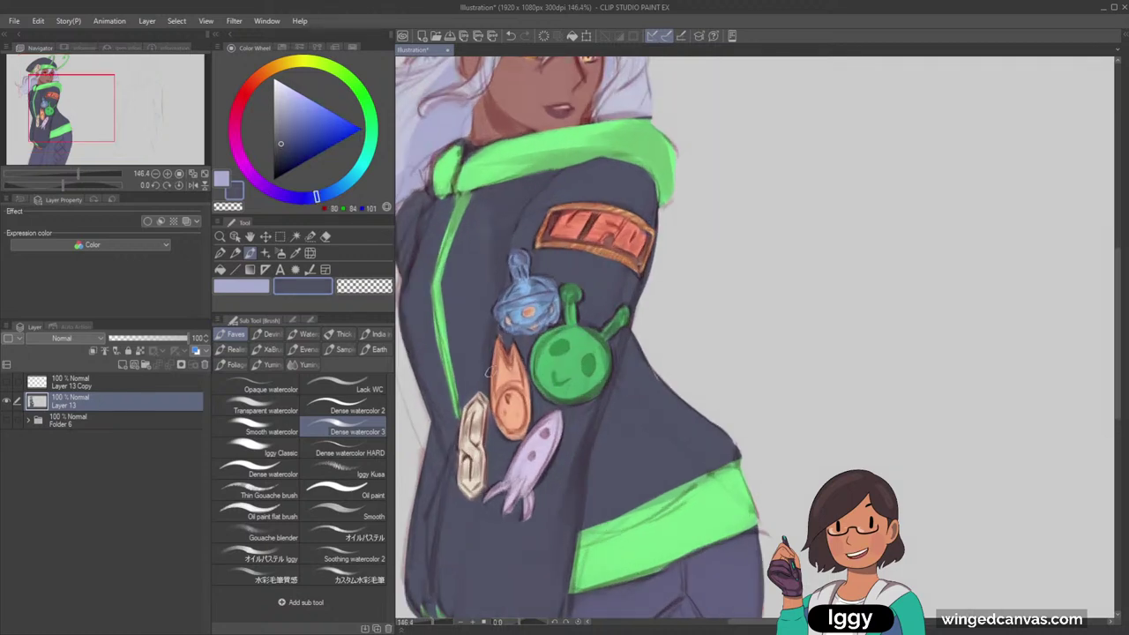
{"action": "left_click_drag", "start_coordinate": [86, 124], "coordinate": [87, 135]}
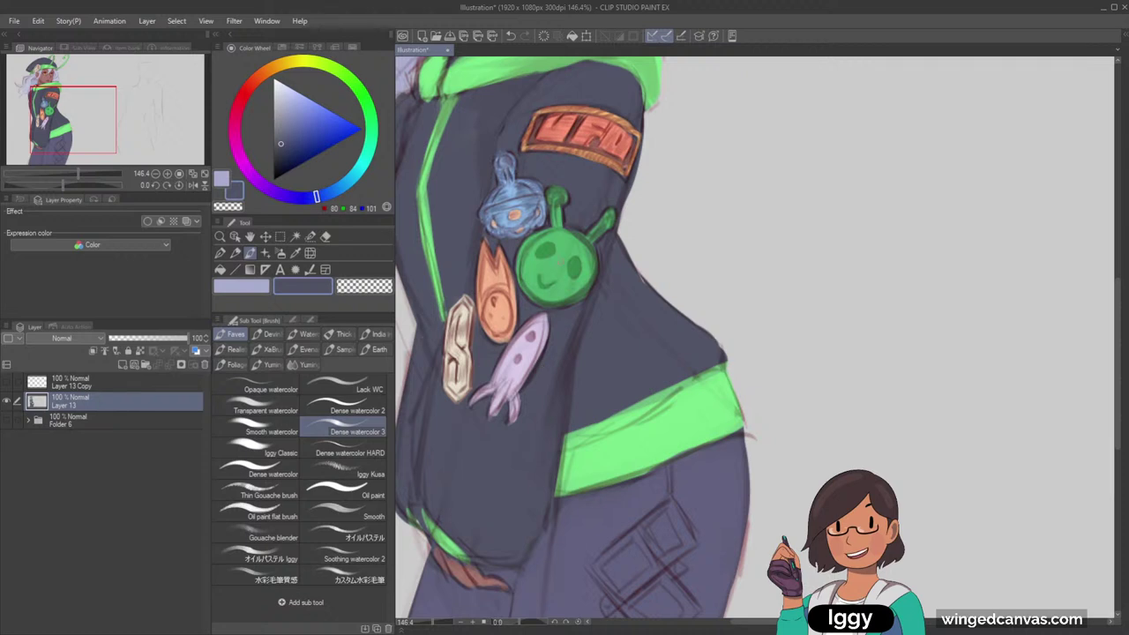
Shade the tail of the orange comet patch with sampled and adjusted reds, ending with RGB 149, 72, 62
{"action": "left_click", "coordinate": [492, 254], "text": "alt"}
{"action": "left_click", "coordinate": [491, 261], "text": "alt"}
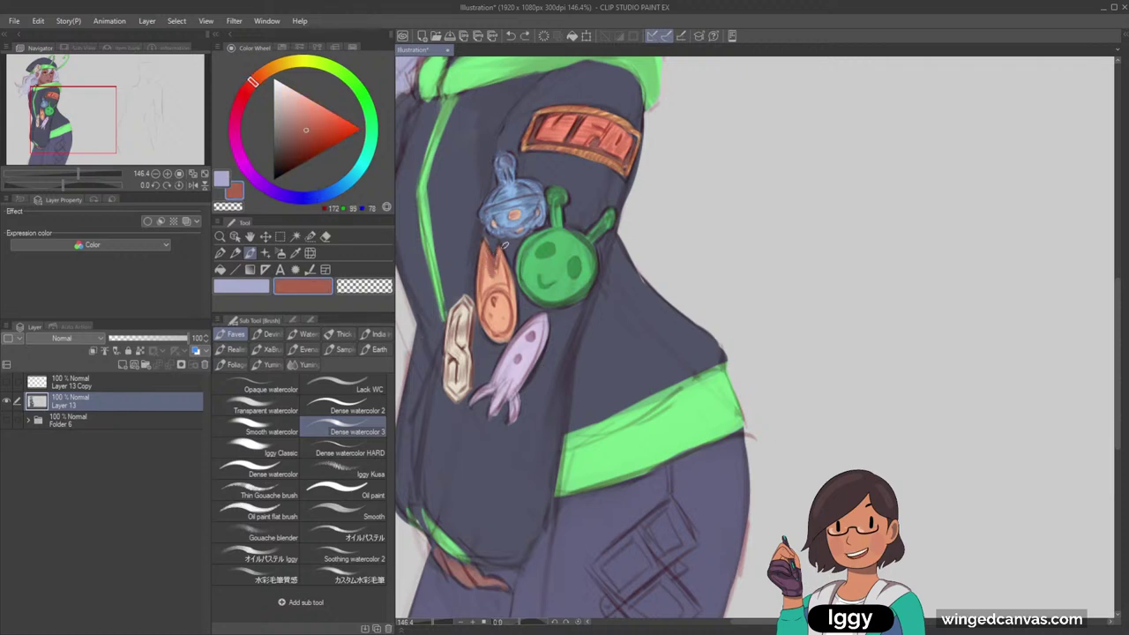
{"action": "left_click_drag", "start_coordinate": [492, 313], "coordinate": [500, 329]}
{"action": "key", "text": "ctrl+z"}
{"action": "left_click", "coordinate": [512, 292], "text": "alt"}
{"action": "left_click", "coordinate": [248, 87]}
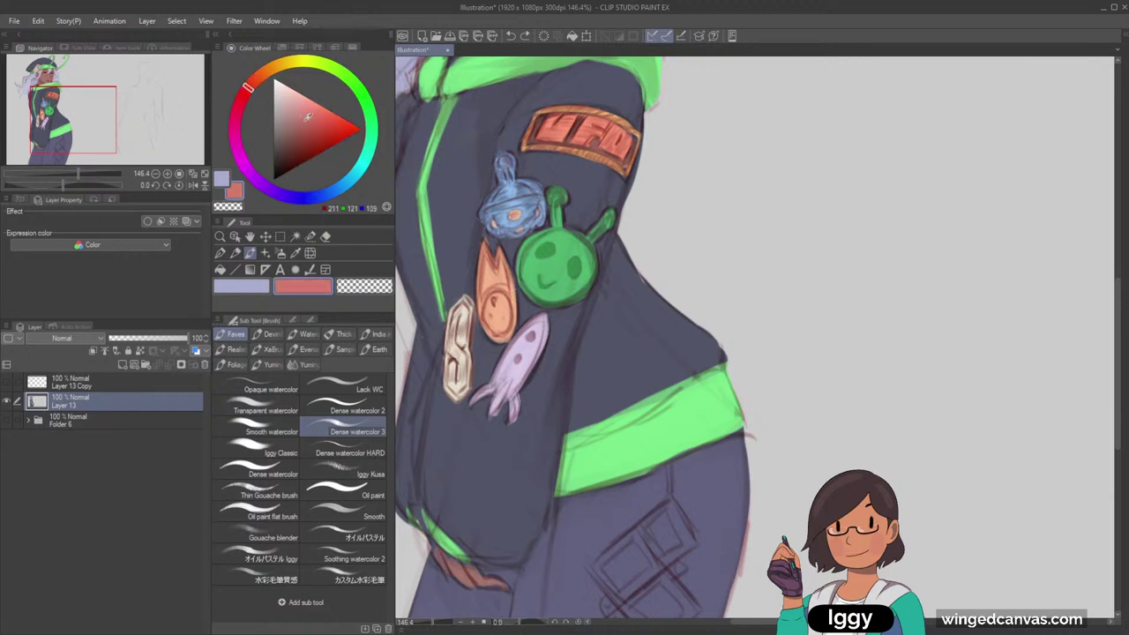
{"action": "left_click", "coordinate": [303, 138]}
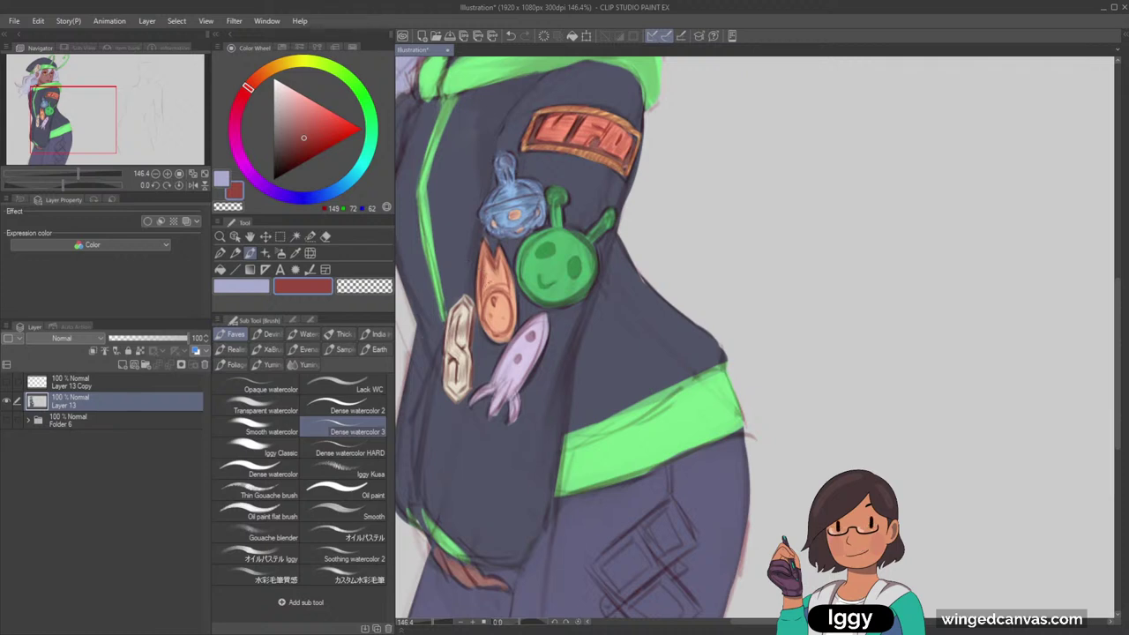
Deepen the comet patch's details with darker reds, RGB 142, 44, 42 and RGB 100, 34, 35
{"action": "left_click", "coordinate": [245, 93]}
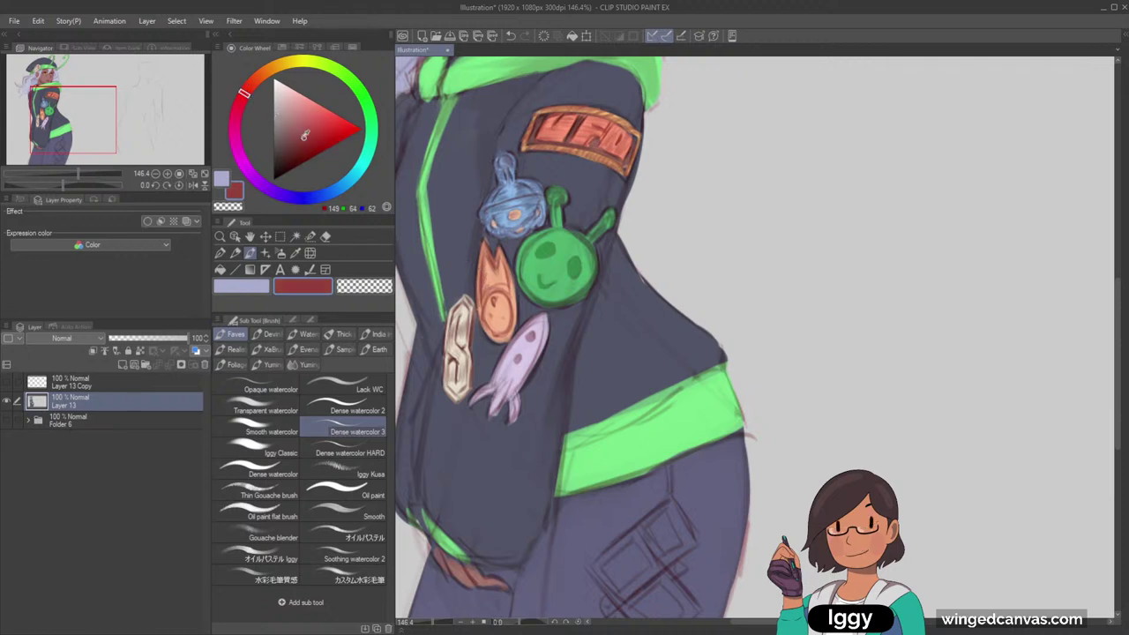
{"action": "left_click_drag", "start_coordinate": [304, 139], "coordinate": [307, 143]}
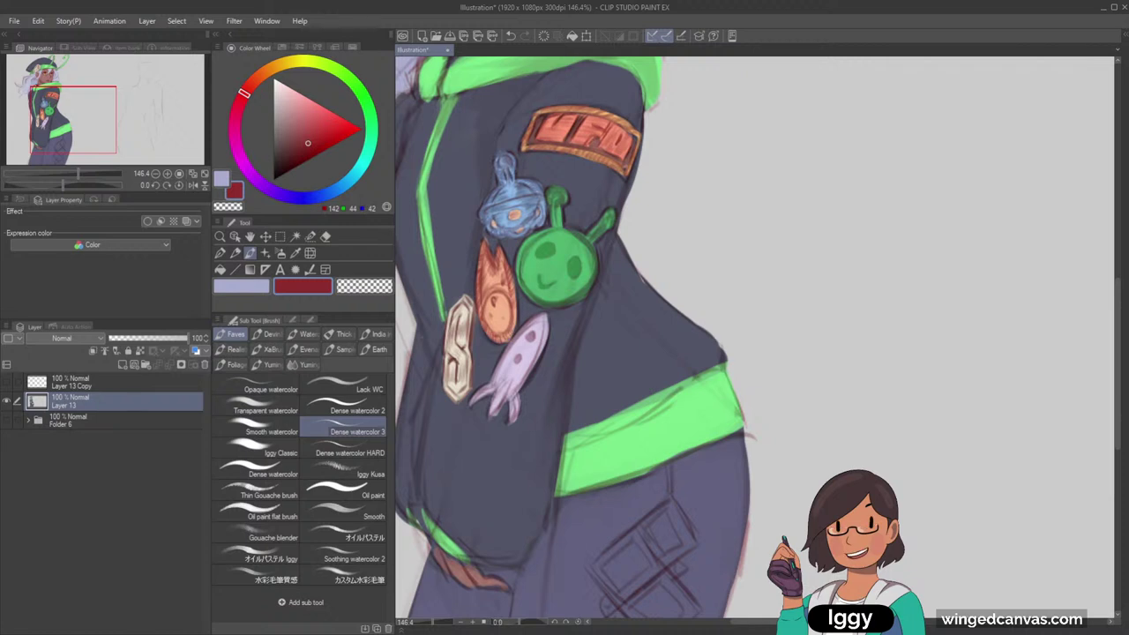
{"action": "scroll", "coordinate": [554, 247], "scroll_direction": "down", "scroll_amount": 3}
{"action": "scroll", "coordinate": [554, 247], "scroll_direction": "up", "scroll_amount": 3}
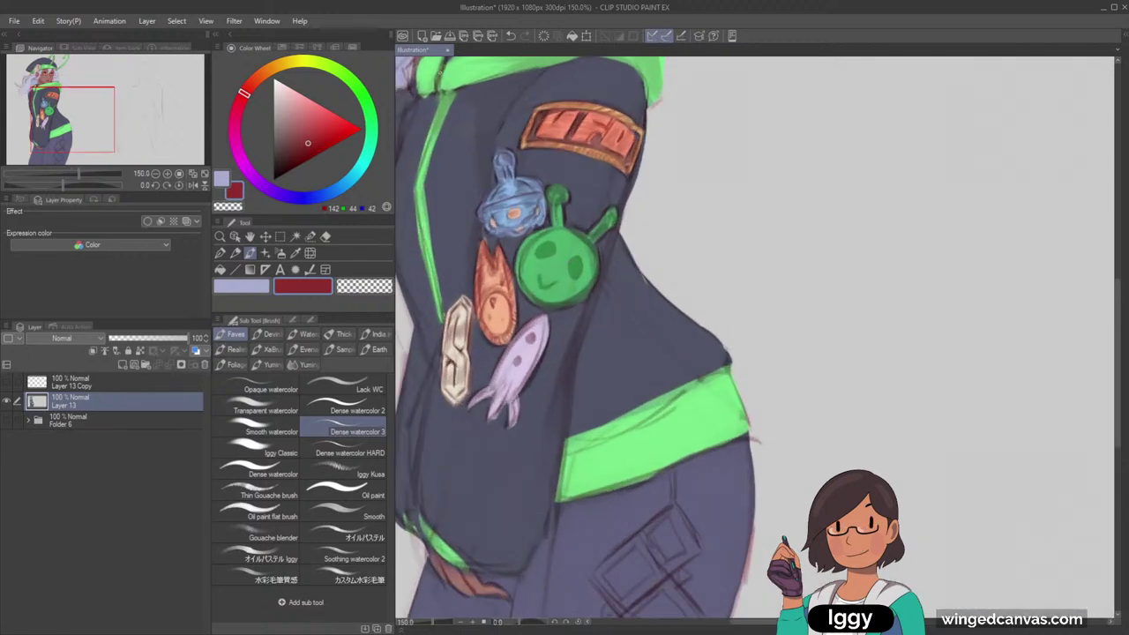
{"action": "left_click", "coordinate": [295, 152]}
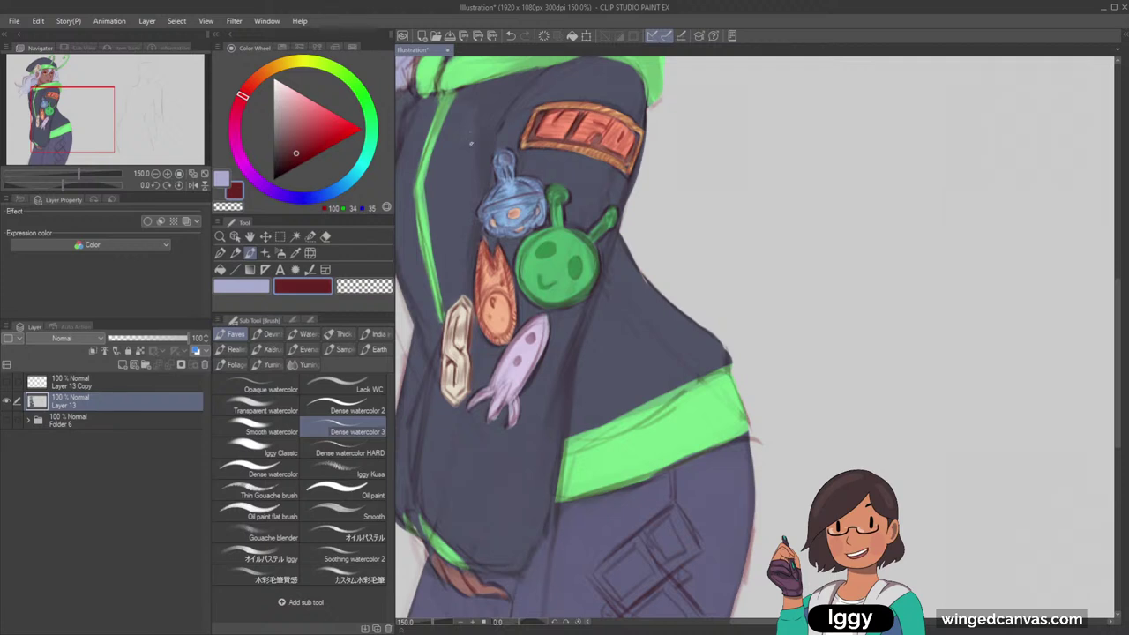
Doodle a rounded square face with a neck on the blank area beside the character in dark brown, RGB 62, 34, 34
{"action": "left_click", "coordinate": [283, 160]}
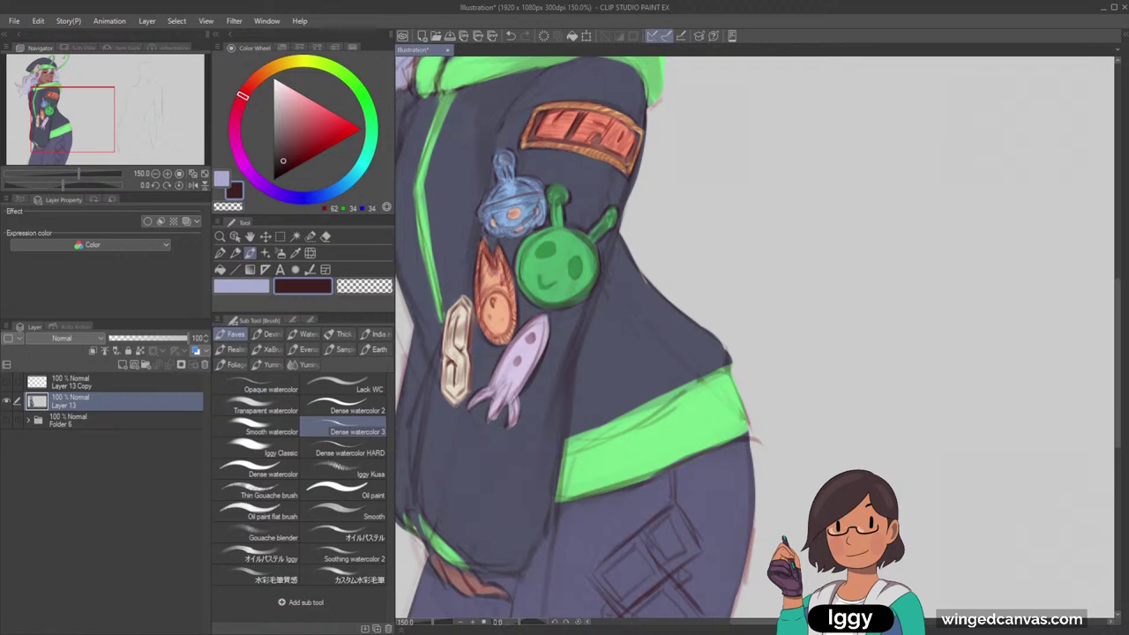
{"action": "left_click_drag", "start_coordinate": [764, 143], "coordinate": [762, 200]}
{"action": "mouse_move", "coordinate": [766, 138]}
{"action": "left_mouse_down"}
{"action": "mouse_move", "coordinate": [887, 141]}
{"action": "mouse_move", "coordinate": [868, 215]}
{"action": "mouse_move", "coordinate": [805, 152]}
{"action": "mouse_move", "coordinate": [866, 153]}
{"action": "mouse_move", "coordinate": [789, 181]}
{"action": "left_mouse_up"}
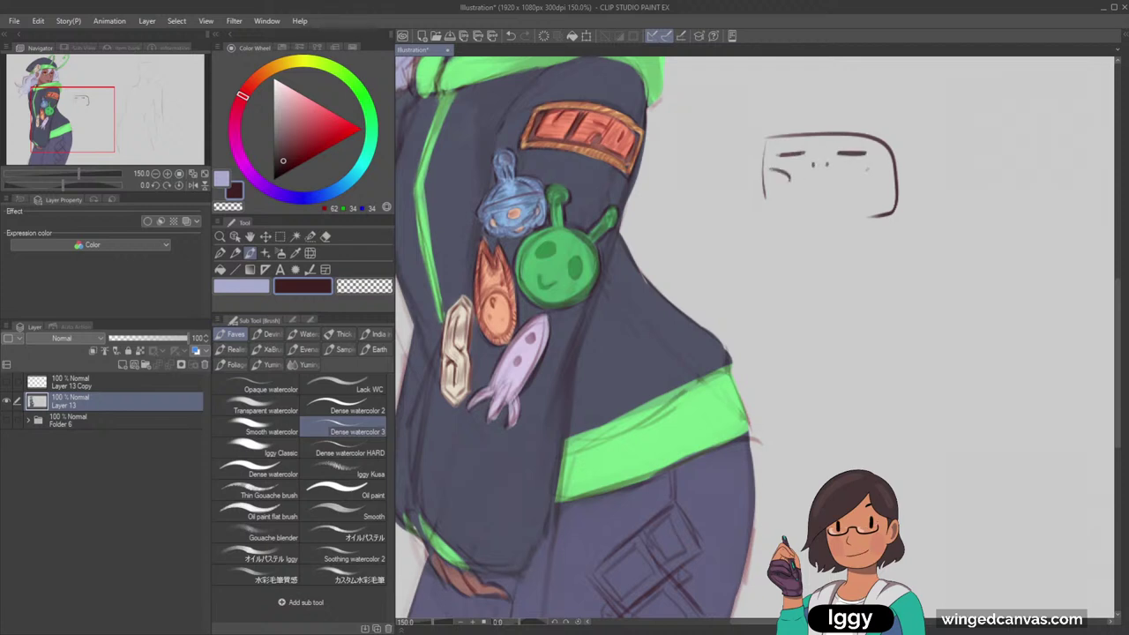
{"action": "left_click_drag", "start_coordinate": [865, 172], "coordinate": [833, 189]}
{"action": "mouse_move", "coordinate": [766, 205]}
{"action": "left_mouse_down"}
{"action": "mouse_move", "coordinate": [804, 215]}
{"action": "mouse_move", "coordinate": [806, 237]}
{"action": "left_mouse_up"}
{"action": "left_click_drag", "start_coordinate": [860, 215], "coordinate": [860, 227]}
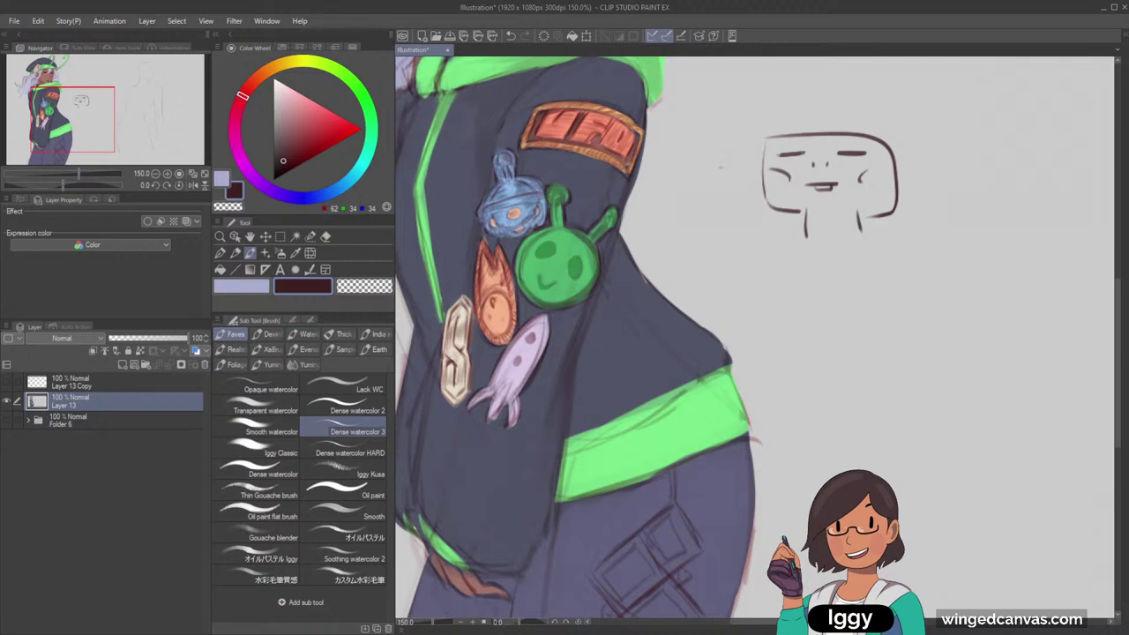
Add short emphasis lines on both sides of the doodled face
{"action": "left_click_drag", "start_coordinate": [722, 168], "coordinate": [749, 177]}
{"action": "left_click_drag", "start_coordinate": [913, 165], "coordinate": [953, 161]}
{"action": "left_click_drag", "start_coordinate": [719, 229], "coordinate": [761, 224]}
{"action": "left_click_drag", "start_coordinate": [905, 226], "coordinate": [976, 230]}
{"action": "left_click_drag", "start_coordinate": [943, 191], "coordinate": [935, 206]}
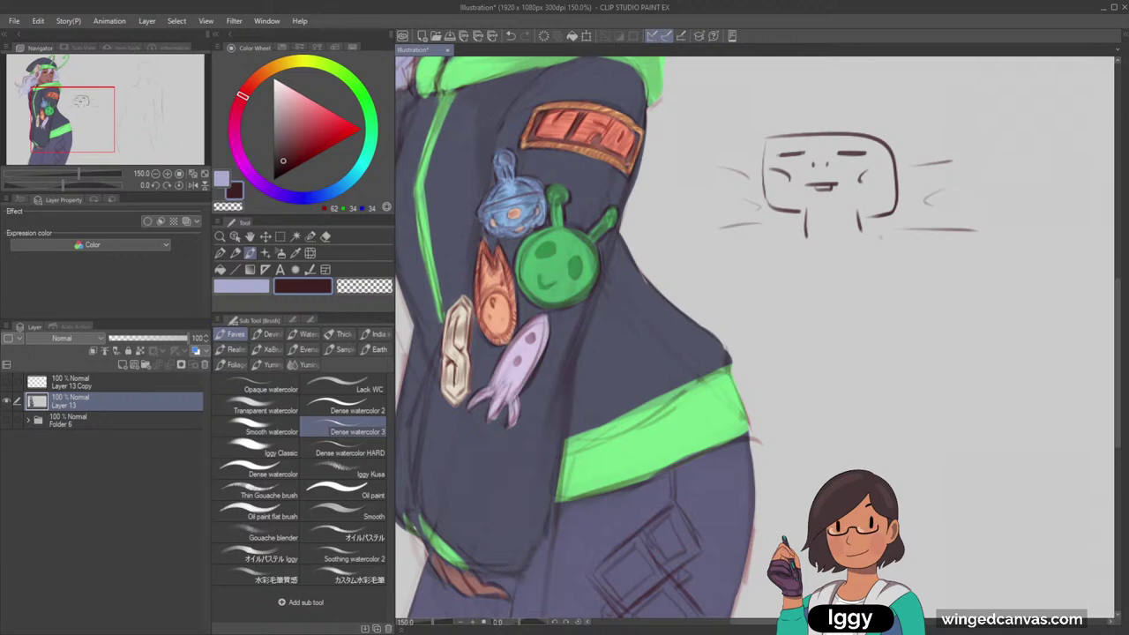
Try to erase the doodled face with the Hard eraser
{"action": "left_click", "coordinate": [325, 237]}
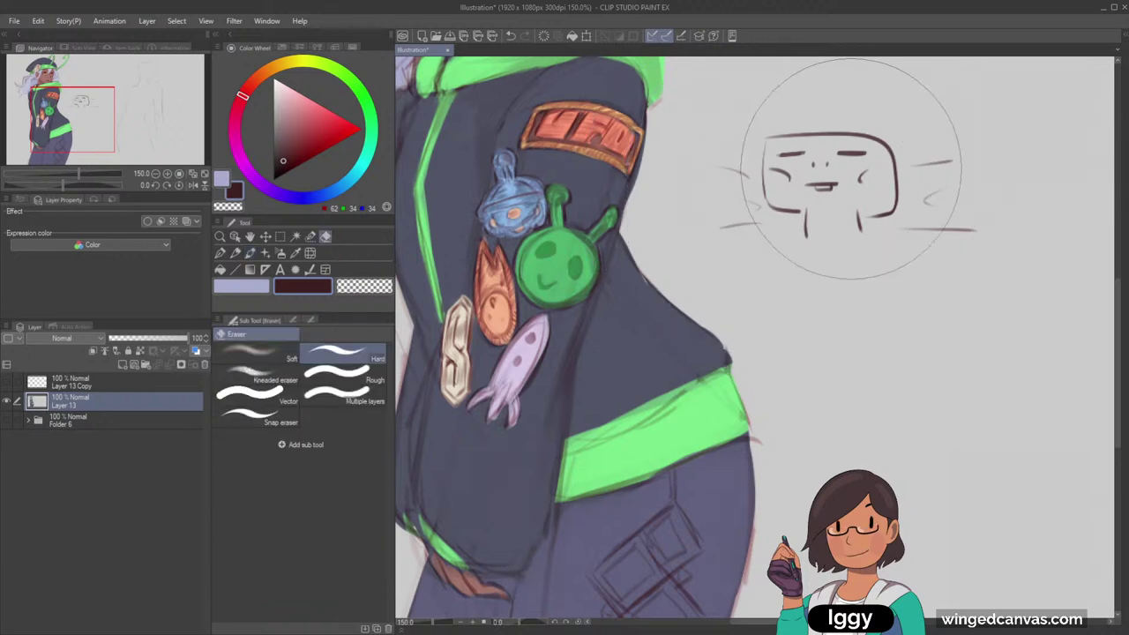
{"action": "mouse_move", "coordinate": [832, 176]}
{"action": "left_mouse_down"}
{"action": "mouse_move", "coordinate": [780, 197]}
{"action": "mouse_move", "coordinate": [815, 188]}
{"action": "left_mouse_up"}
{"action": "key", "text": "ctrl+z"}
Show Folder 6 and place a copy of Layer 21 directly above Layer 13
{"action": "scroll", "coordinate": [835, 184], "scroll_direction": "down", "scroll_amount": 5}
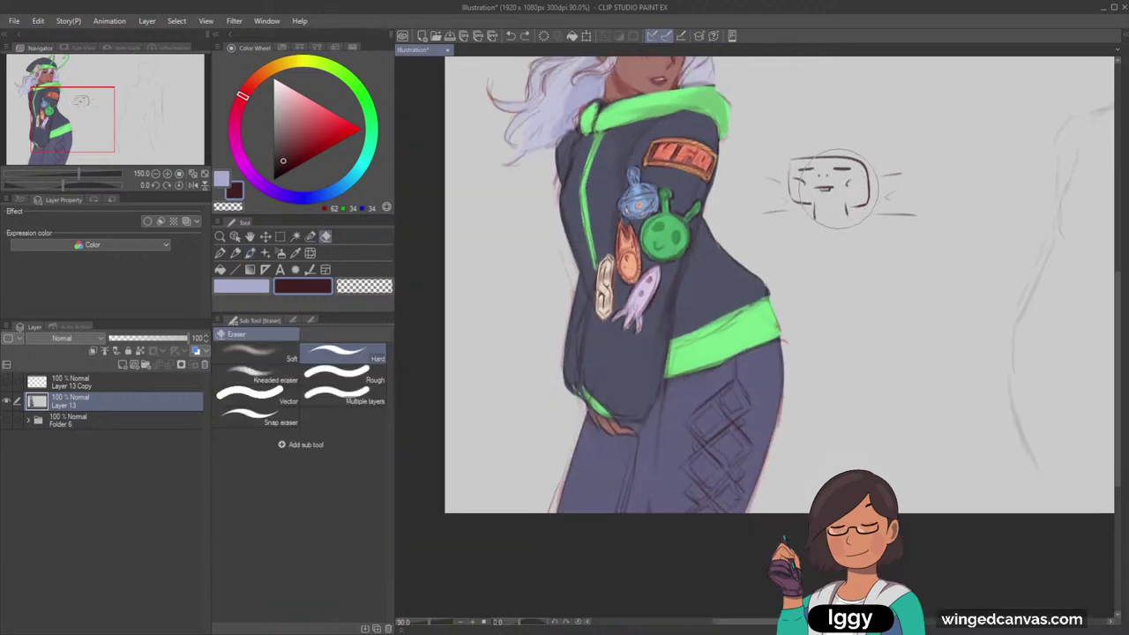
{"action": "left_click_drag", "start_coordinate": [118, 134], "coordinate": [158, 106]}
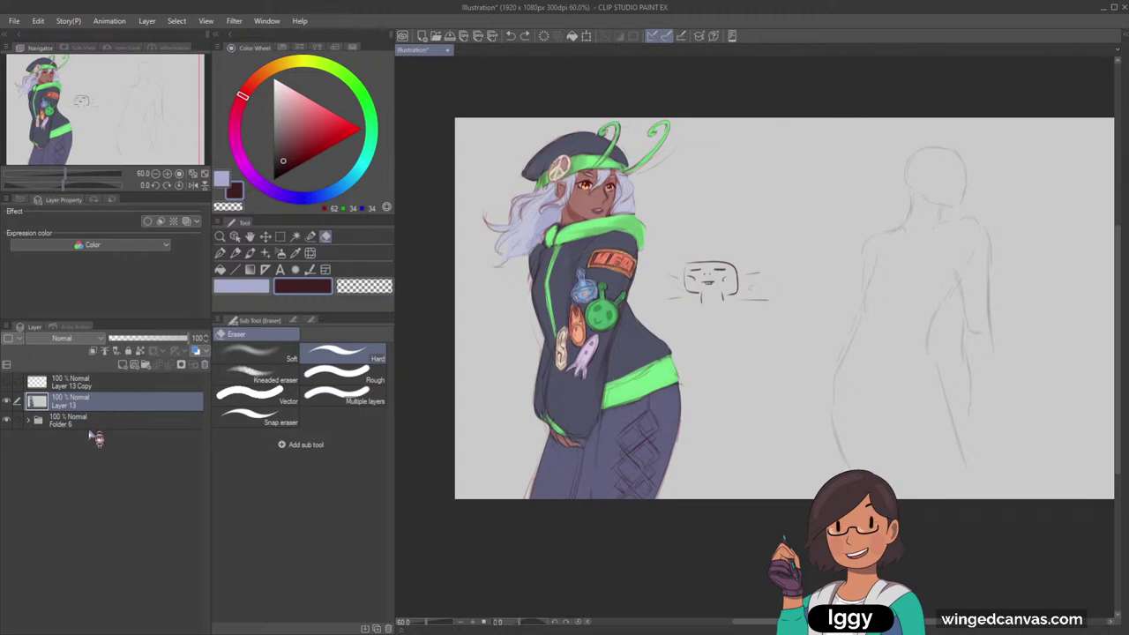
{"action": "key", "text": "ctrl+y"}
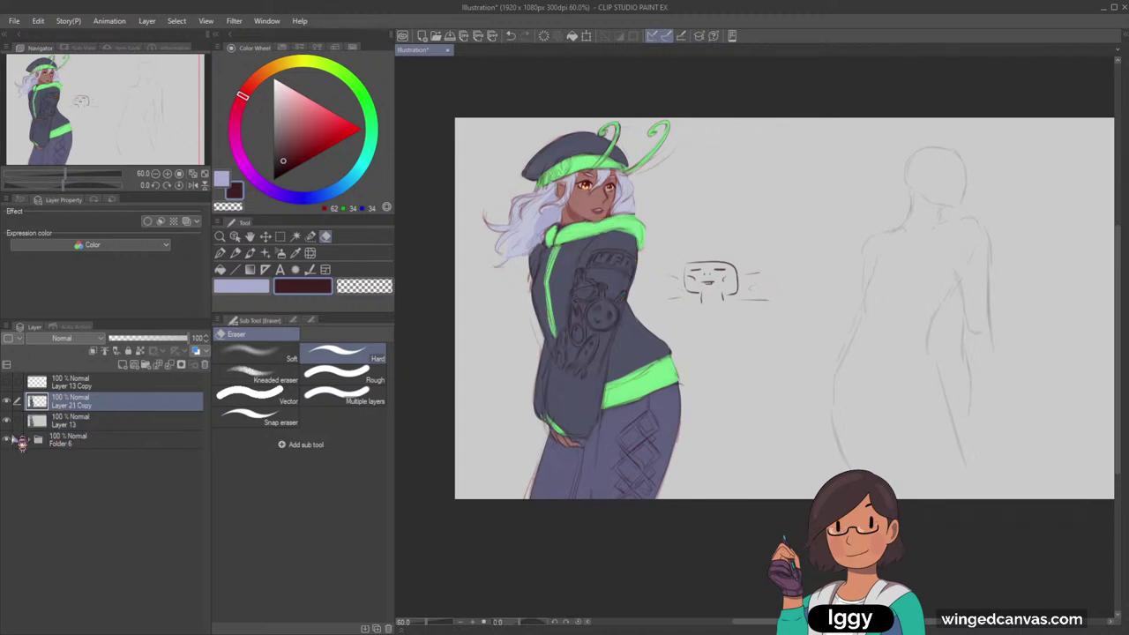
Compare Layer 21 Copy with the coloured patches, leaving the copy hidden and Layer 13 active
{"action": "left_click", "coordinate": [7, 403]}
{"action": "left_click", "coordinate": [7, 404]}
{"action": "left_click", "coordinate": [12, 404]}
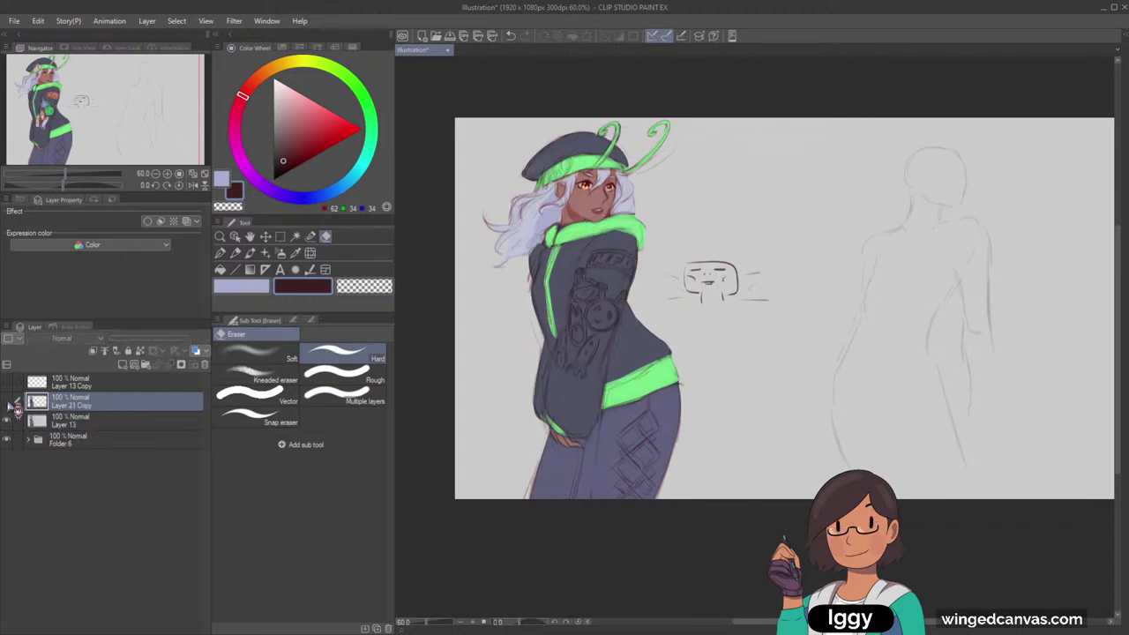
{"action": "left_click", "coordinate": [12, 403]}
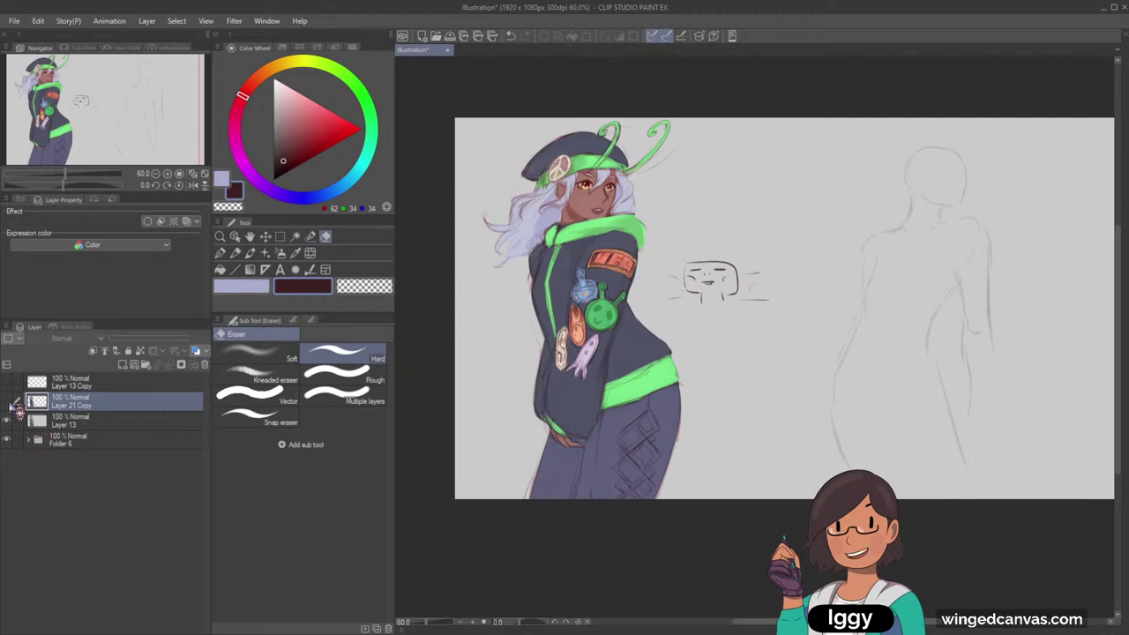
{"action": "left_click", "coordinate": [13, 404]}
{"action": "left_click", "coordinate": [12, 403]}
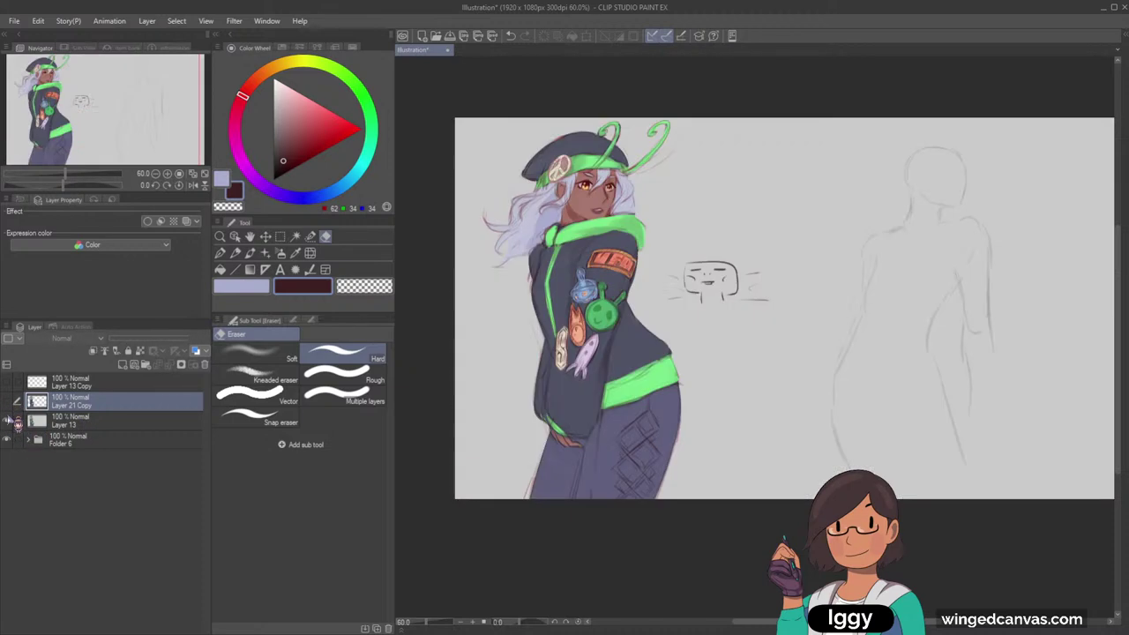
{"action": "left_click", "coordinate": [83, 423]}
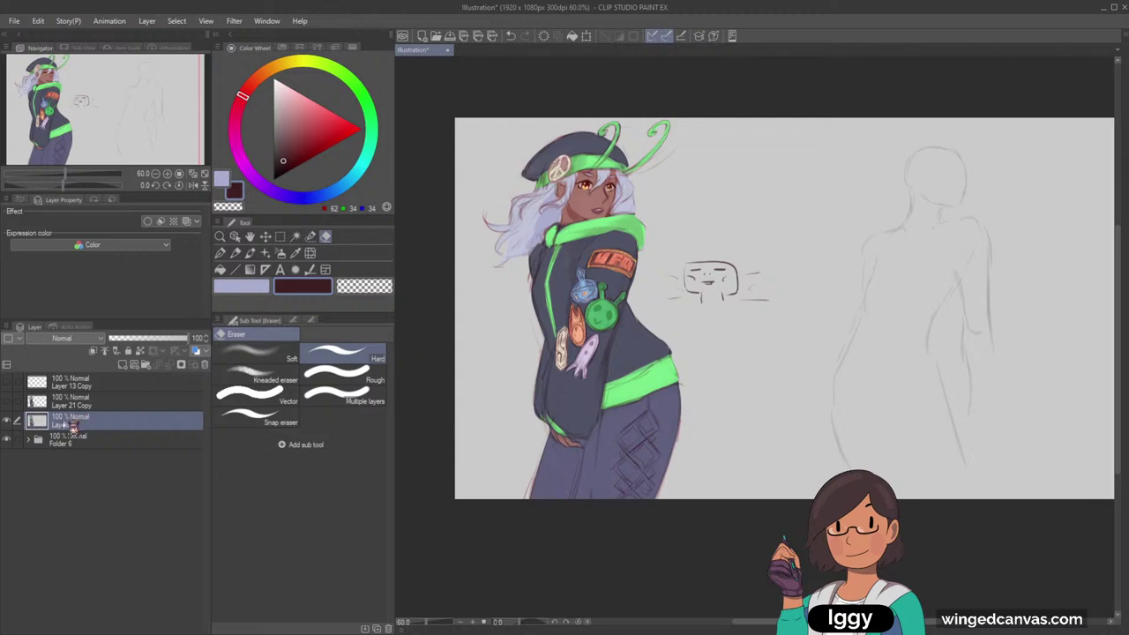
Undo the pasted layer copies and the doodled face beside the character
{"action": "key", "text": "ctrl+v"}
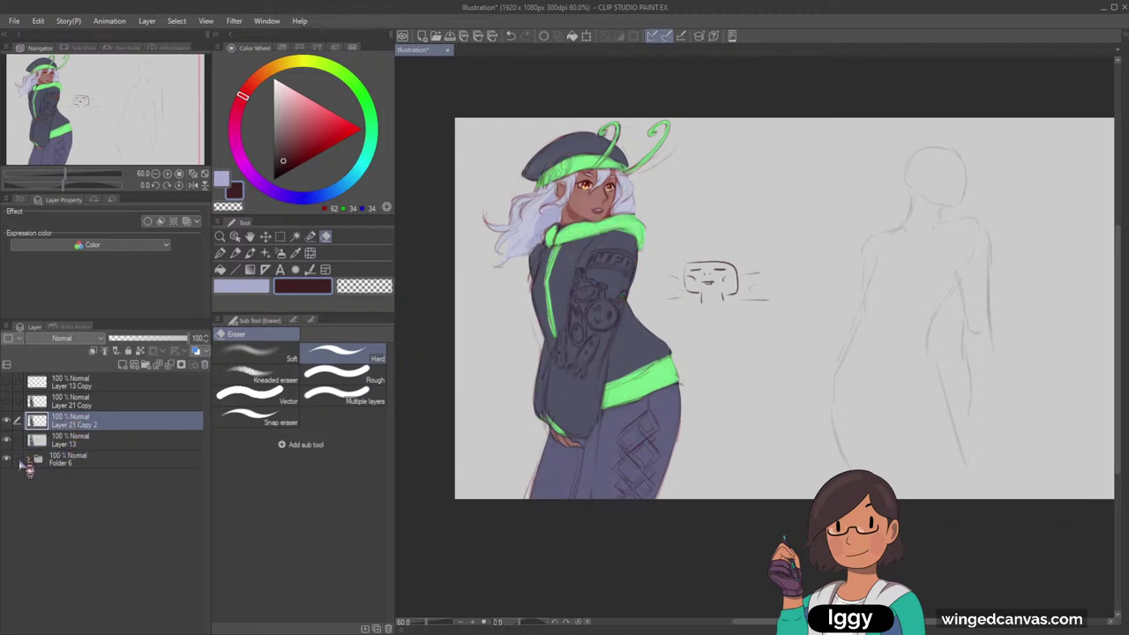
{"action": "key", "text": "ctrl+z"}
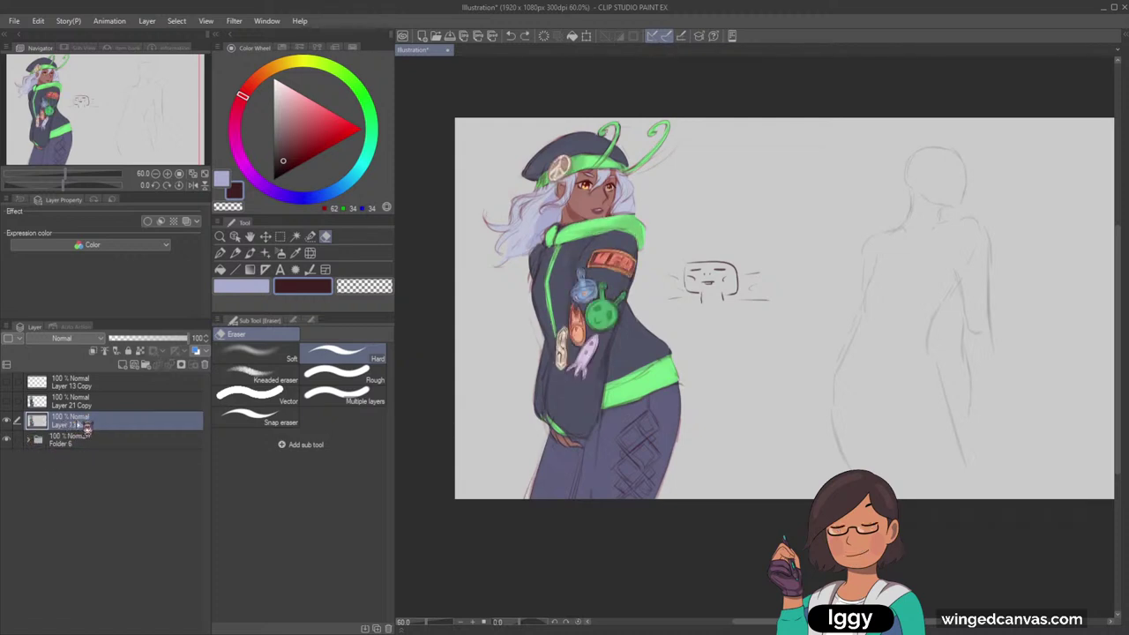
{"action": "key", "text": "ctrl+z"}
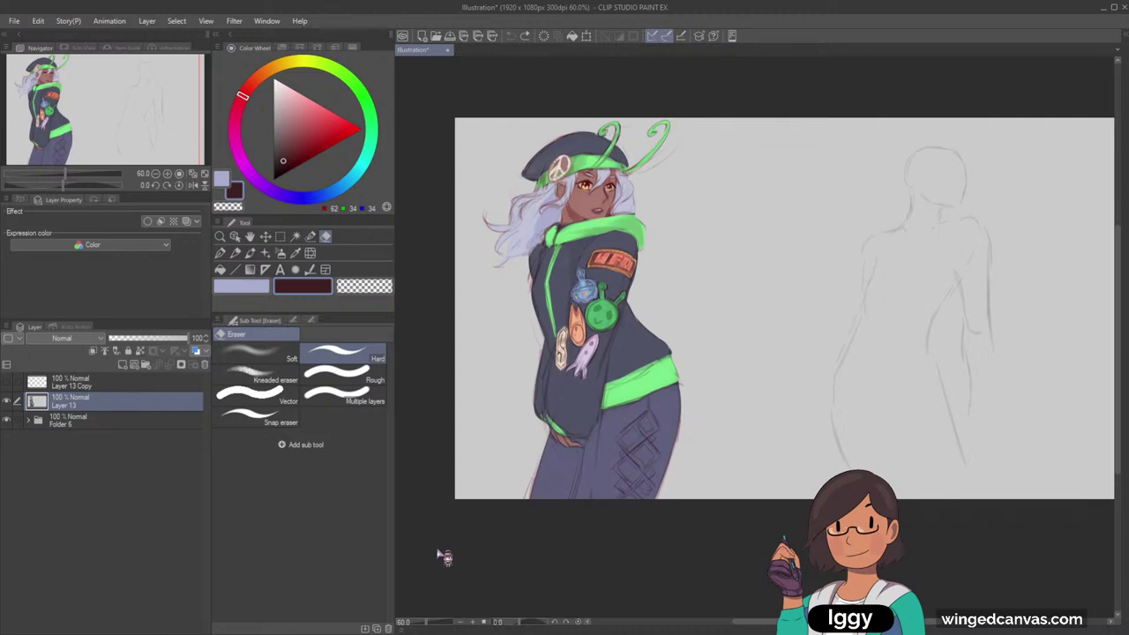
View Folder 6 without Layer 13, hide the folder again, and add a new raster layer directly above it
{"action": "left_click", "coordinate": [6, 421]}
{"action": "left_click", "coordinate": [6, 402]}
{"action": "left_click", "coordinate": [8, 422]}
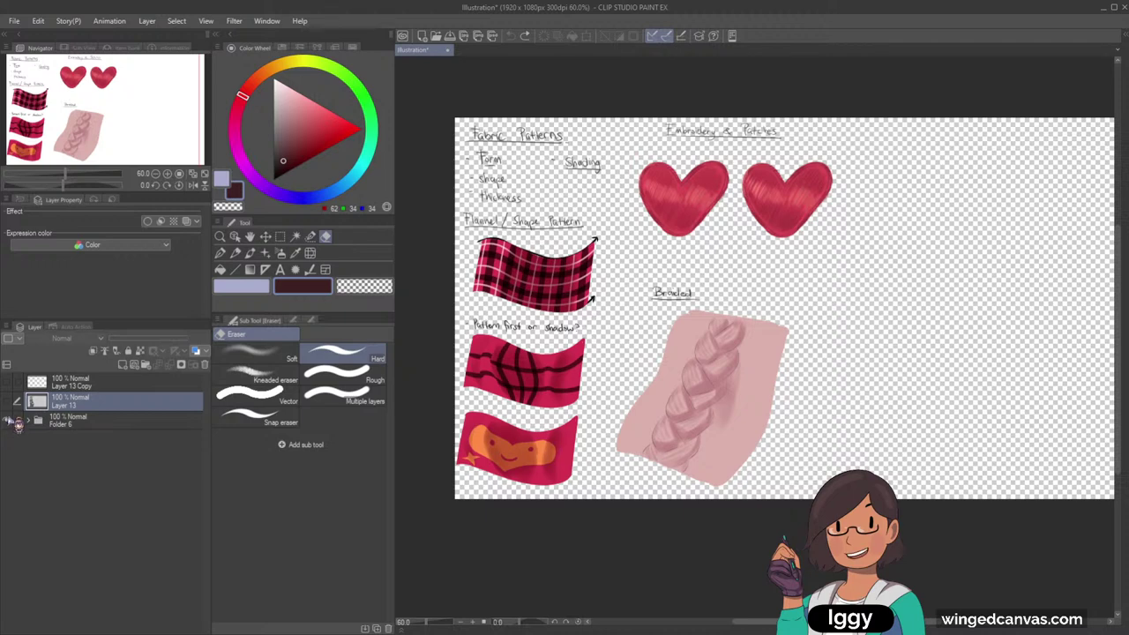
{"action": "left_click", "coordinate": [8, 422]}
{"action": "left_click", "coordinate": [8, 402]}
{"action": "left_click", "coordinate": [94, 421]}
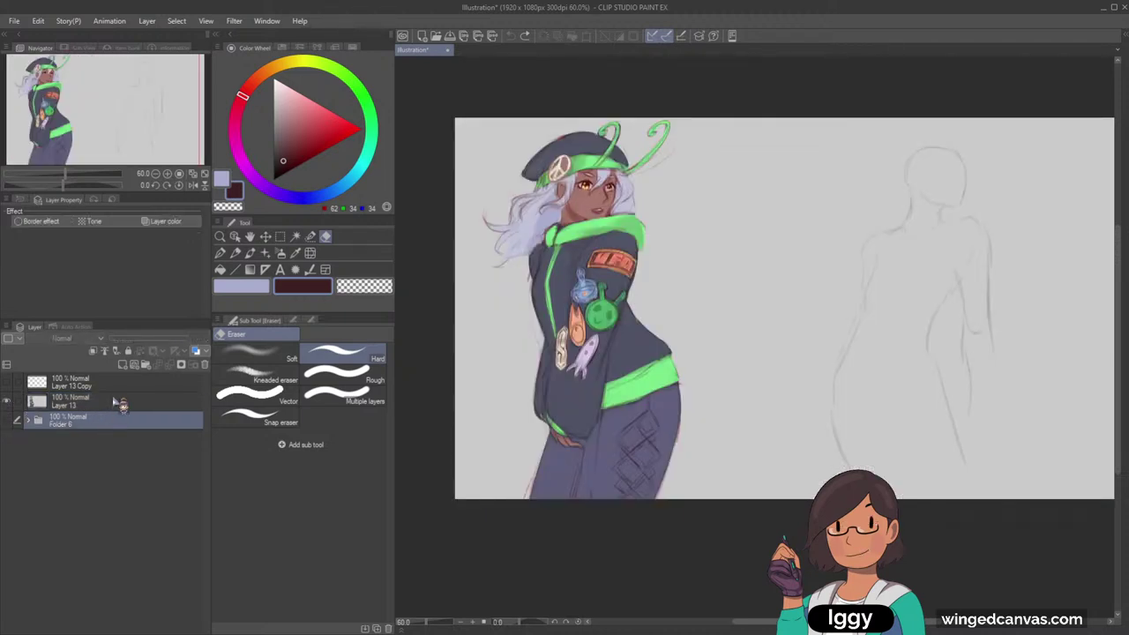
{"action": "left_click", "coordinate": [123, 364]}
Delete the faint body sketch and its grey background from Layer 13 using a rectangular selection beside the character
{"action": "left_click", "coordinate": [126, 406]}
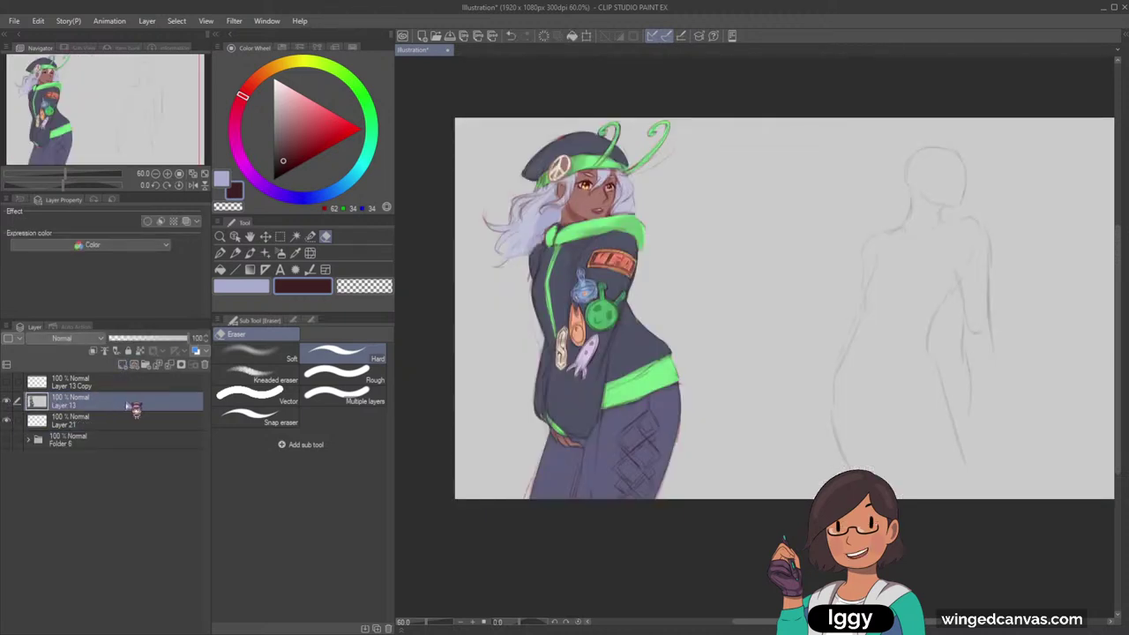
{"action": "left_click", "coordinate": [280, 237]}
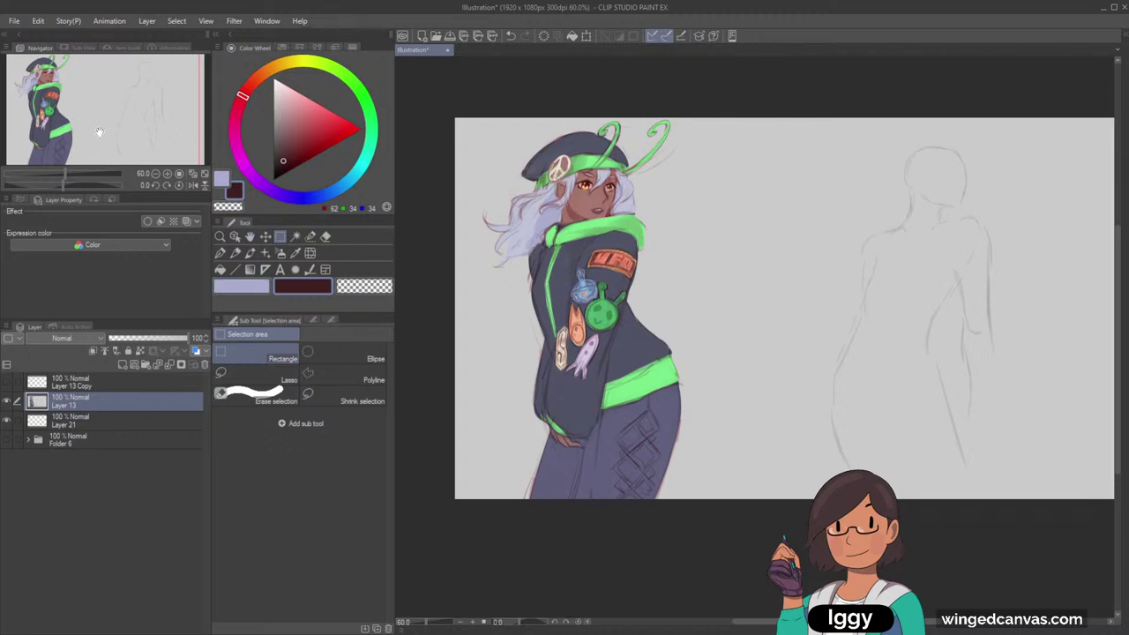
{"action": "left_click_drag", "start_coordinate": [100, 132], "coordinate": [122, 135]}
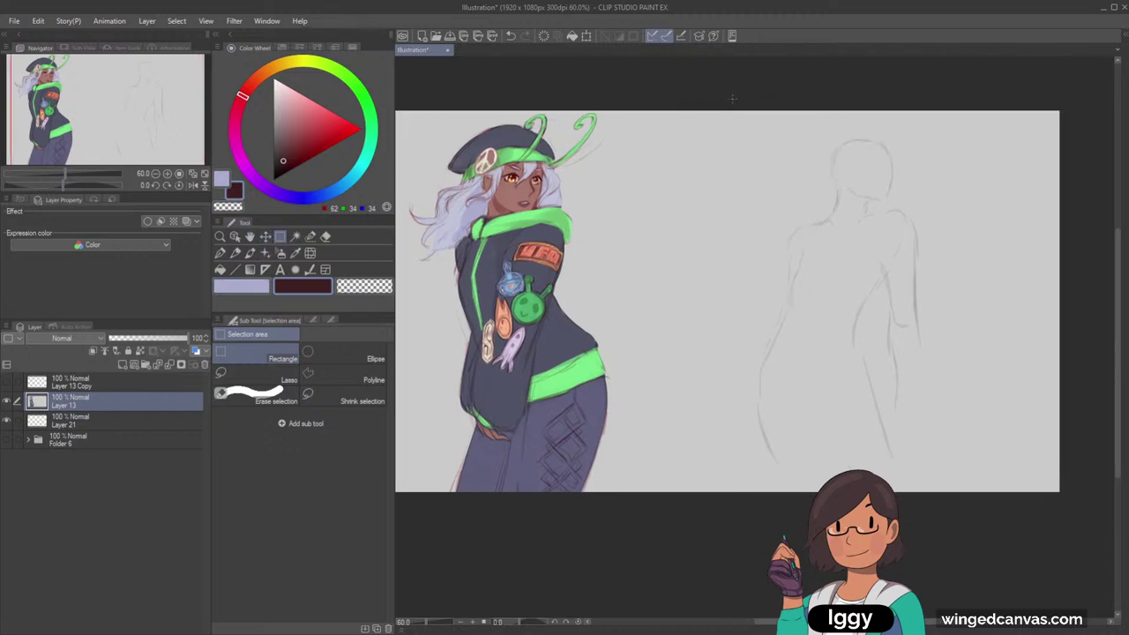
{"action": "mouse_move", "coordinate": [718, 97]}
{"action": "left_mouse_down"}
{"action": "mouse_move", "coordinate": [1059, 302]}
{"action": "mouse_move", "coordinate": [971, 494]}
{"action": "left_mouse_up"}
{"action": "left_click", "coordinate": [374, 287]}
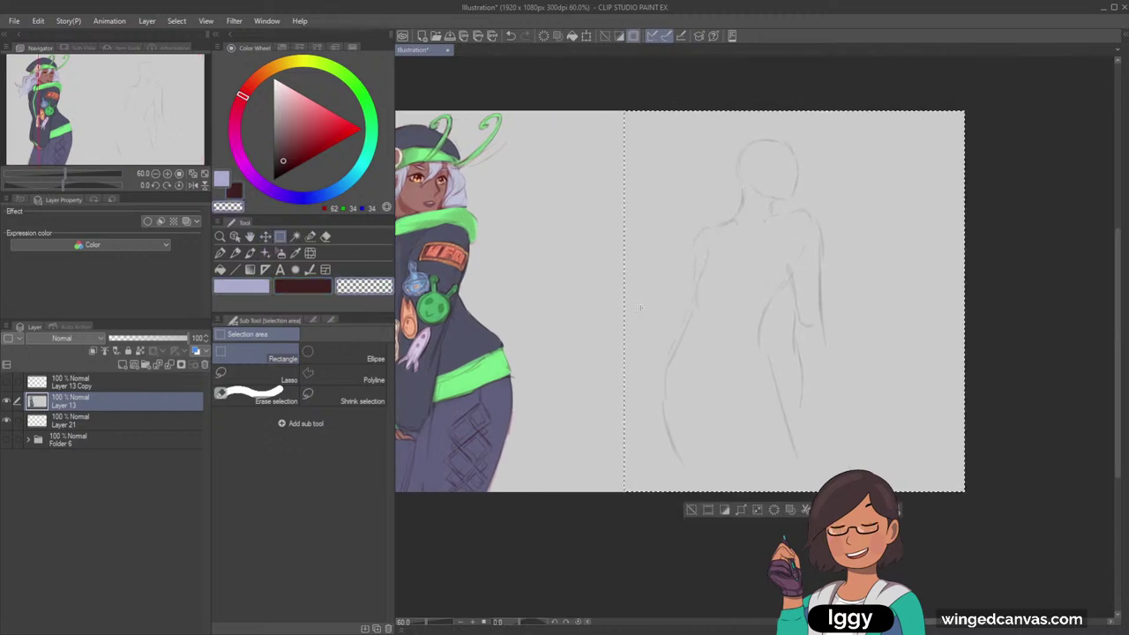
{"action": "left_click", "coordinate": [856, 510]}
{"action": "left_click", "coordinate": [692, 510]}
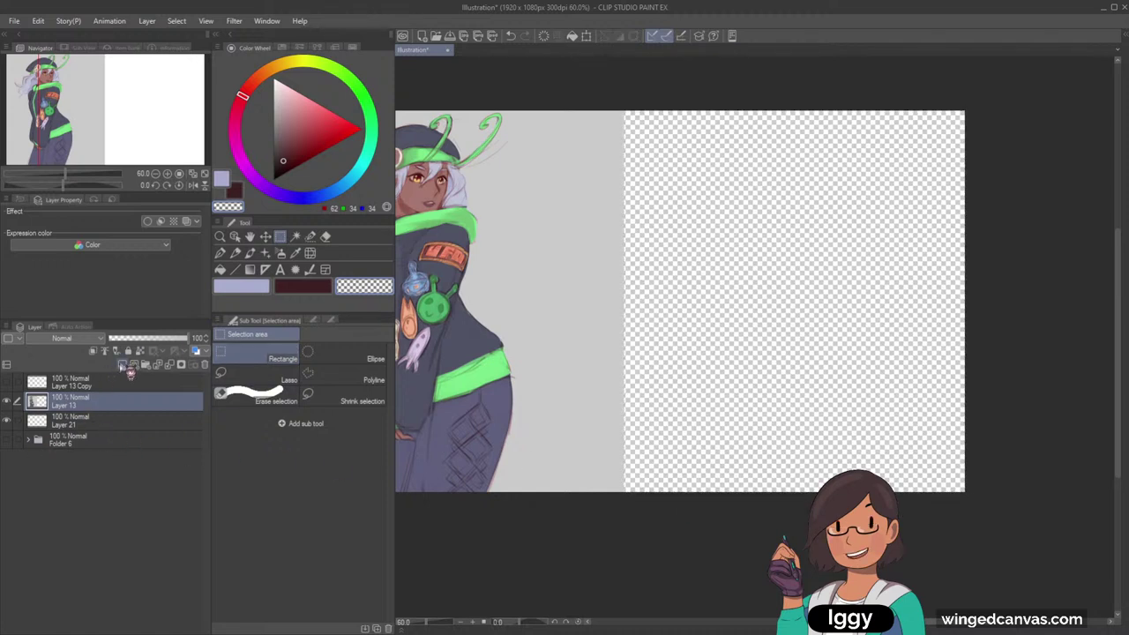
Add a raster layer beneath Folder 6 and fill it with light grey (203, 203, 203)
{"action": "left_click", "coordinate": [121, 365]}
{"action": "left_click_drag", "start_coordinate": [107, 403], "coordinate": [97, 475]}
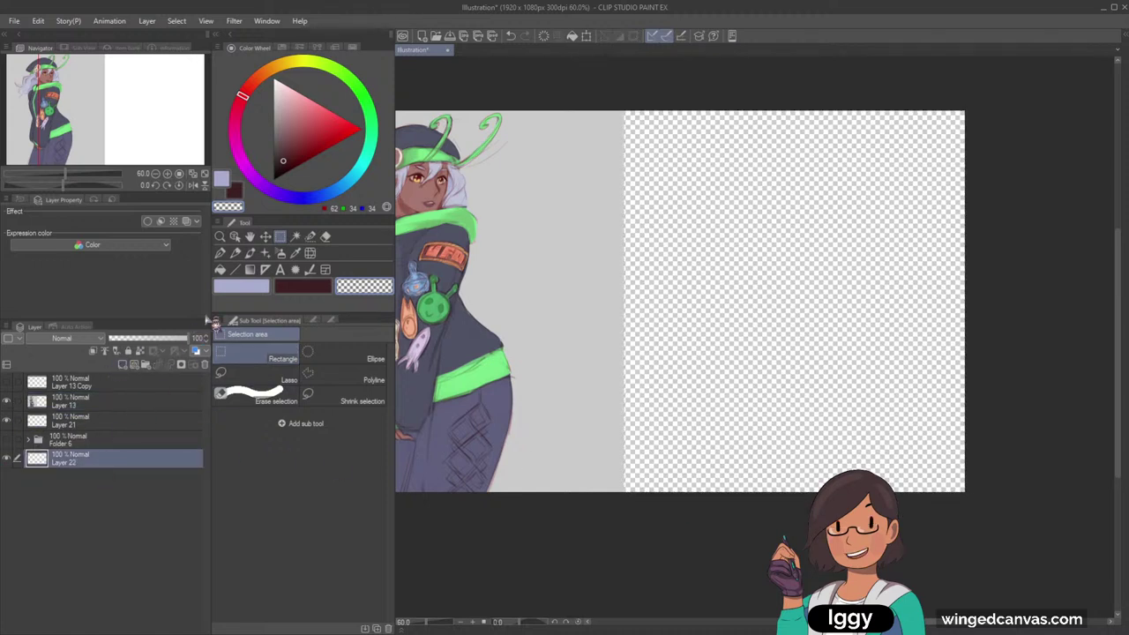
{"action": "left_click", "coordinate": [240, 285]}
{"action": "left_click", "coordinate": [220, 269]}
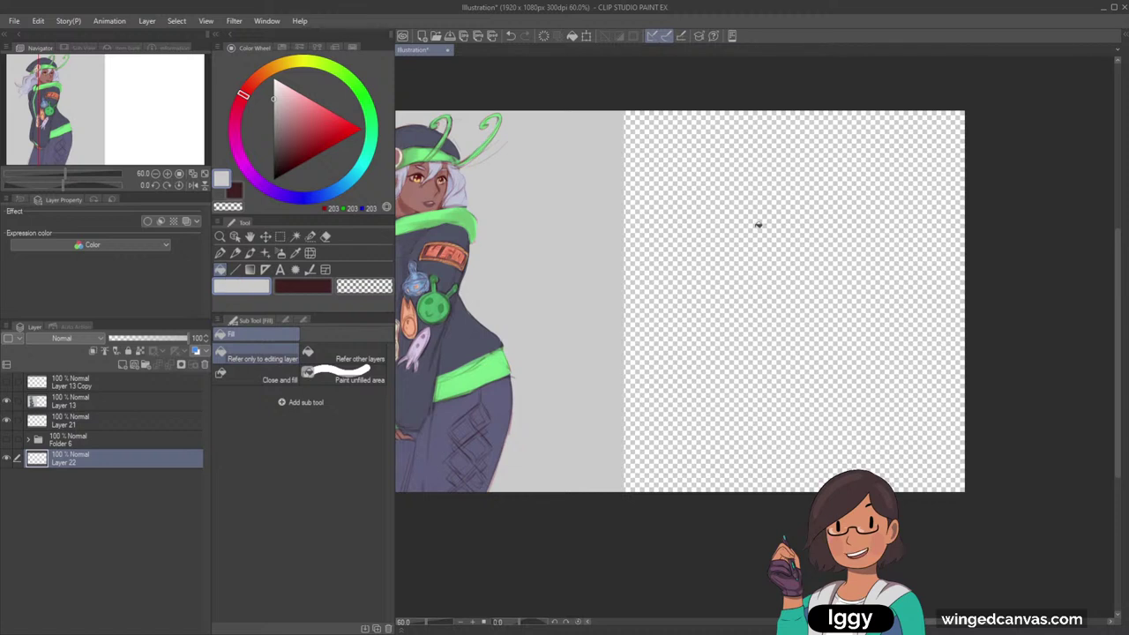
{"action": "left_click", "coordinate": [758, 225]}
Touch up the peace-sign hat badge on Layer 13 with the Dense watercolor 3 brush in sampled dusty pink (166, 119, 120)
{"action": "left_click", "coordinate": [220, 253]}
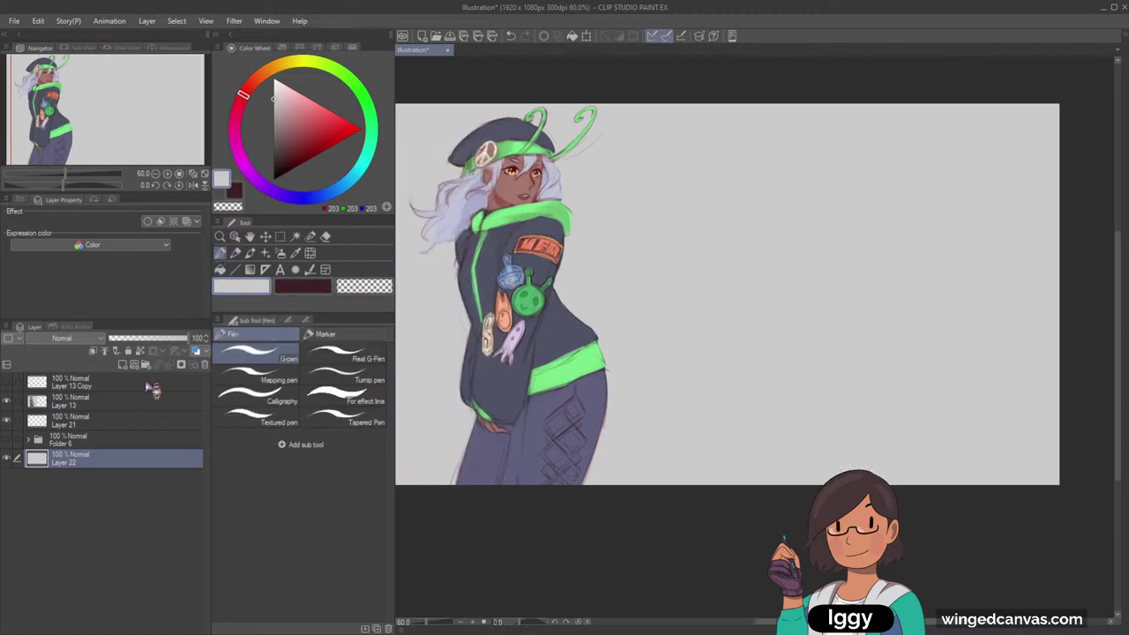
{"action": "left_click", "coordinate": [88, 404]}
{"action": "scroll", "coordinate": [570, 256], "scroll_direction": "up", "scroll_amount": 1}
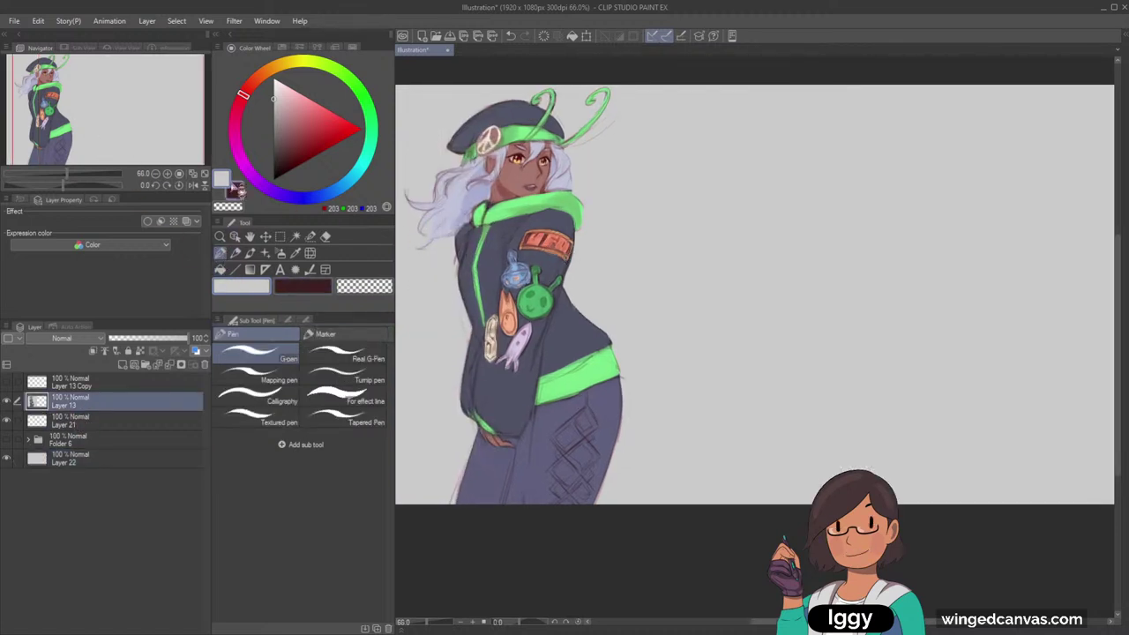
{"action": "left_click", "coordinate": [95, 119]}
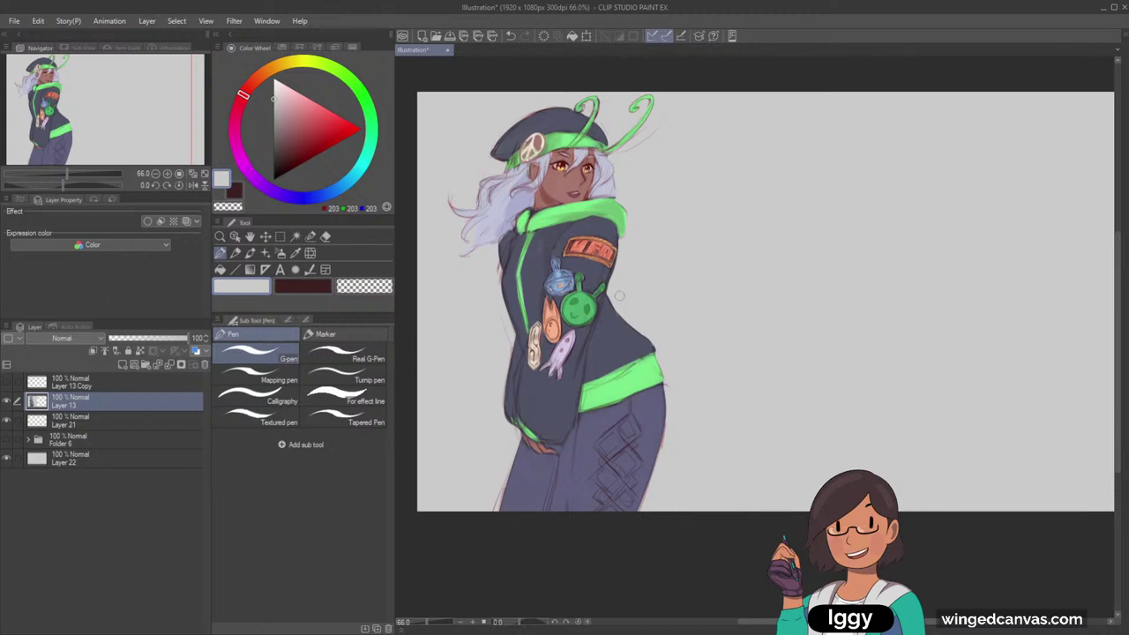
{"action": "scroll", "coordinate": [618, 291], "scroll_direction": "up", "scroll_amount": 1}
{"action": "left_click_drag", "start_coordinate": [93, 117], "coordinate": [96, 100]}
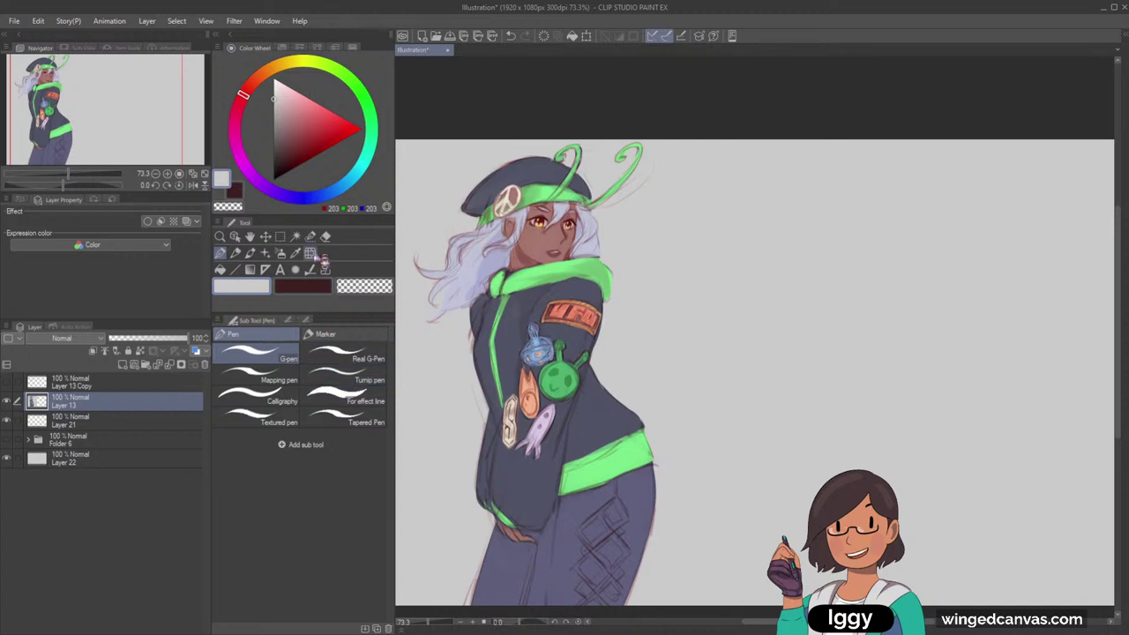
{"action": "left_click", "coordinate": [251, 253]}
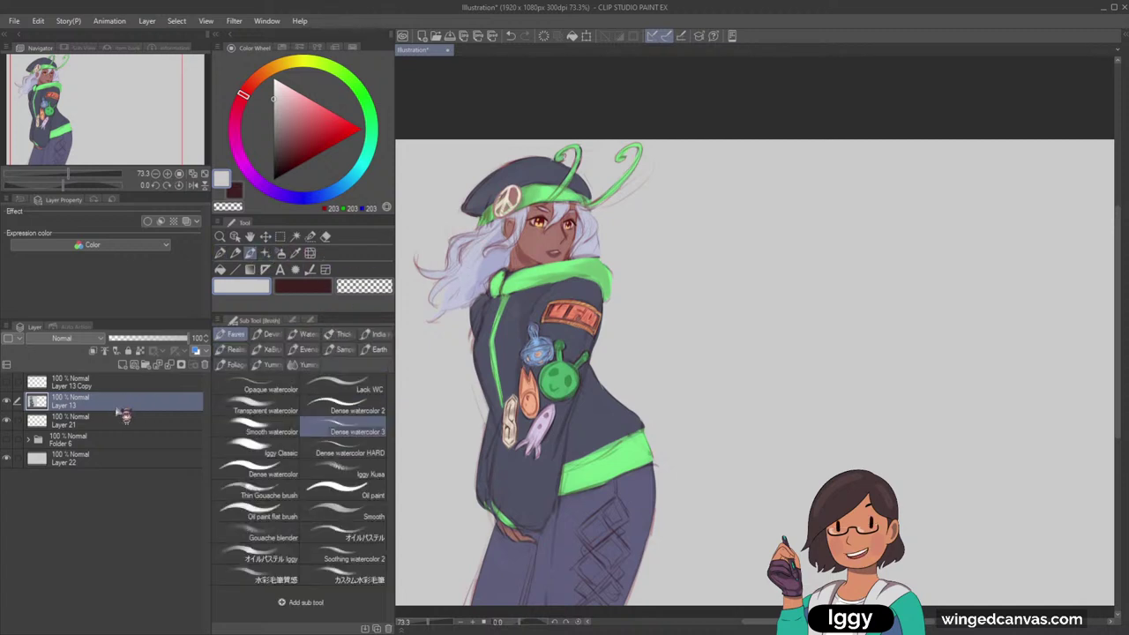
{"action": "scroll", "coordinate": [591, 160], "scroll_direction": "up", "scroll_amount": 1}
{"action": "scroll", "coordinate": [465, 225], "scroll_direction": "up", "scroll_amount": 2}
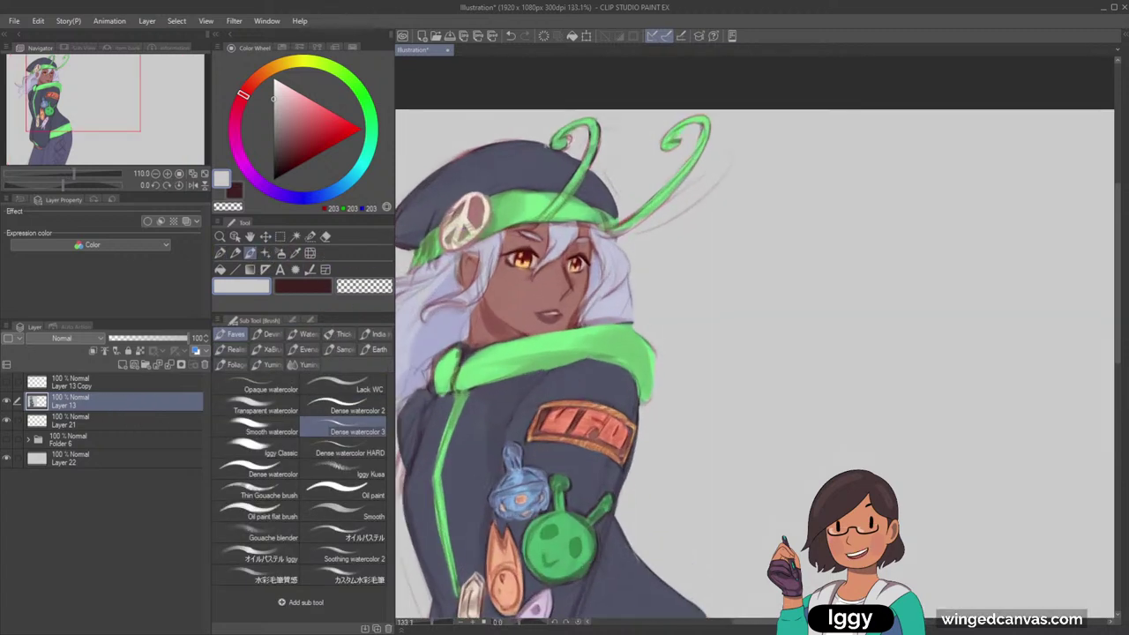
{"action": "left_click", "coordinate": [464, 224], "text": "alt"}
{"action": "left_click", "coordinate": [475, 213], "text": "alt"}
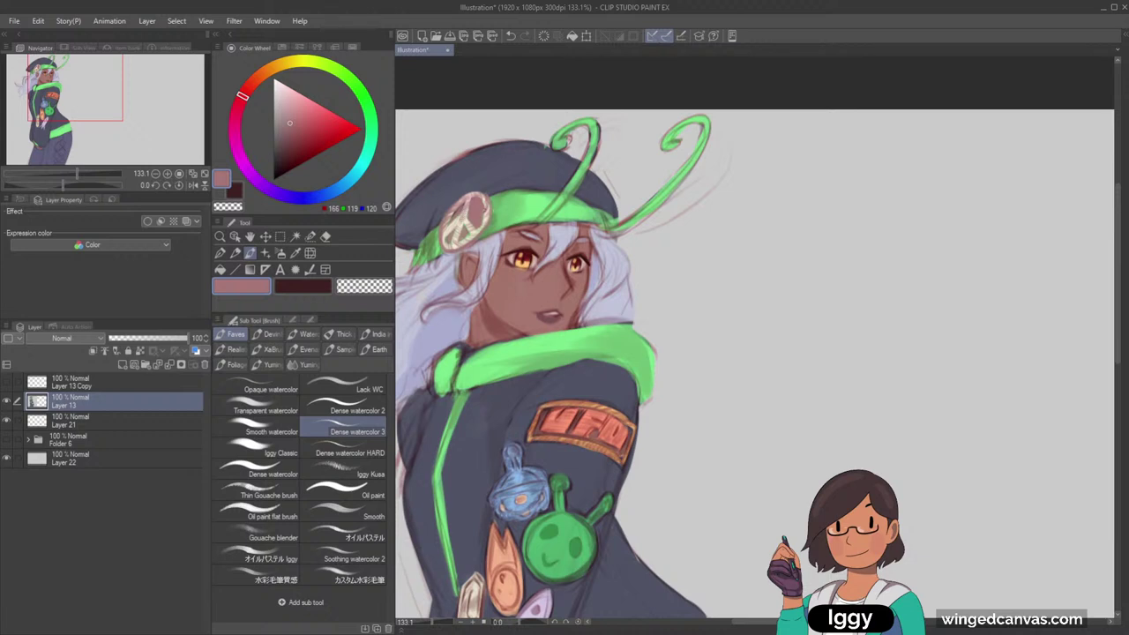
Sample the lavender colour from the character's hair for the brush
{"action": "scroll", "coordinate": [607, 181], "scroll_direction": "down", "scroll_amount": 4}
{"action": "scroll", "coordinate": [718, 180], "scroll_direction": "up", "scroll_amount": 1}
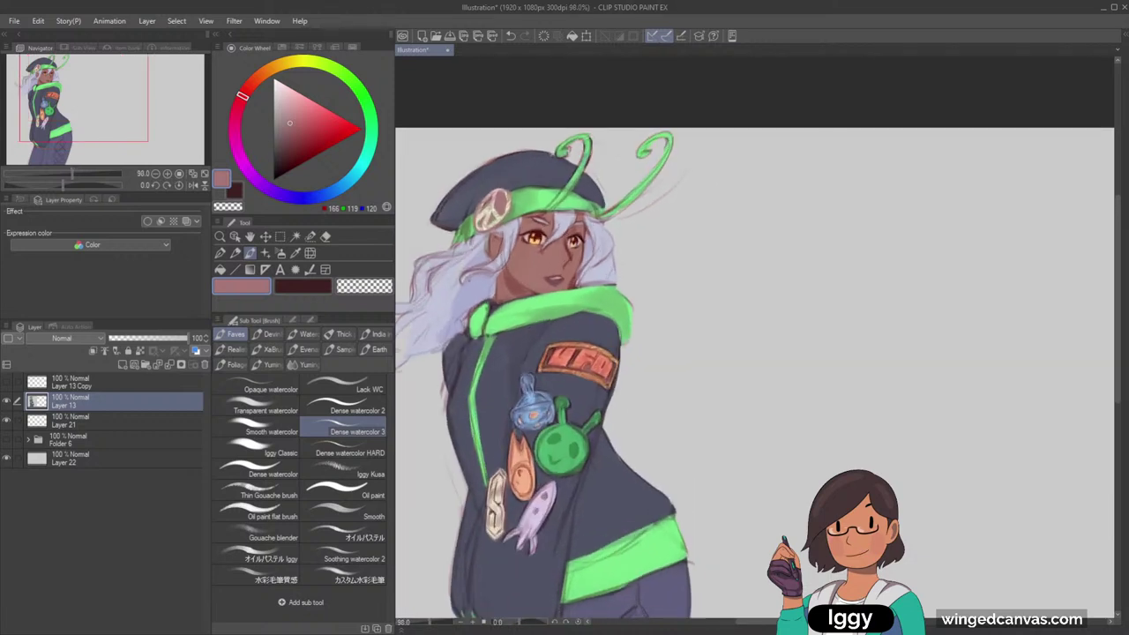
{"action": "left_click", "coordinate": [470, 287], "text": "alt"}
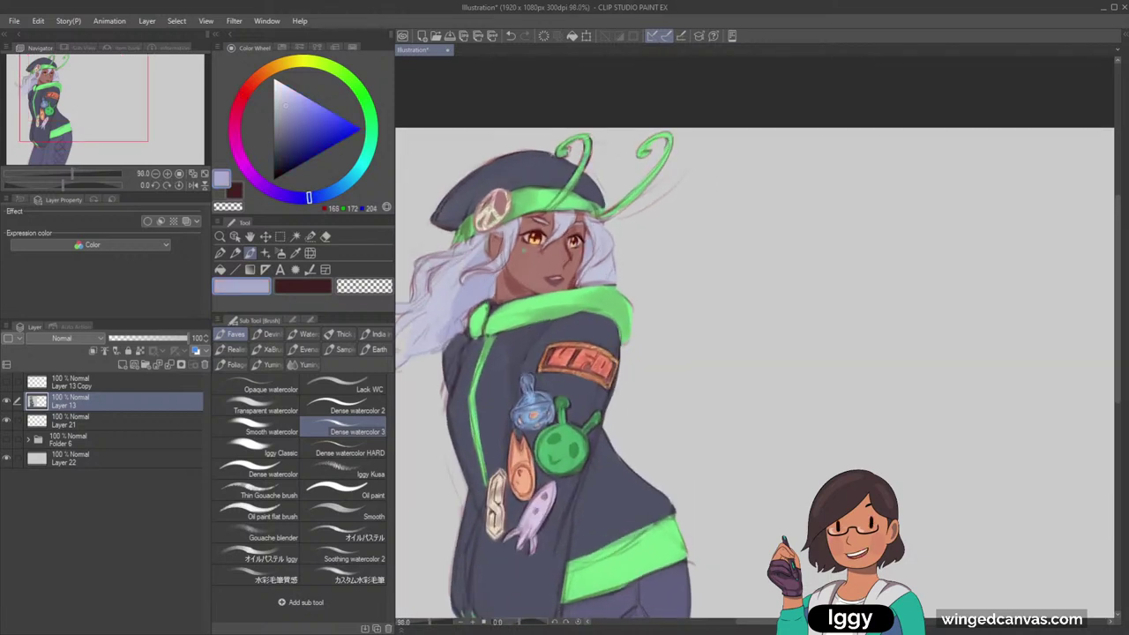
{"action": "key", "text": "ctrl+minus"}
{"action": "key", "text": "ctrl+plus"}
{"action": "key", "text": "ctrl+plus"}
{"action": "key", "text": "ctrl+plus"}
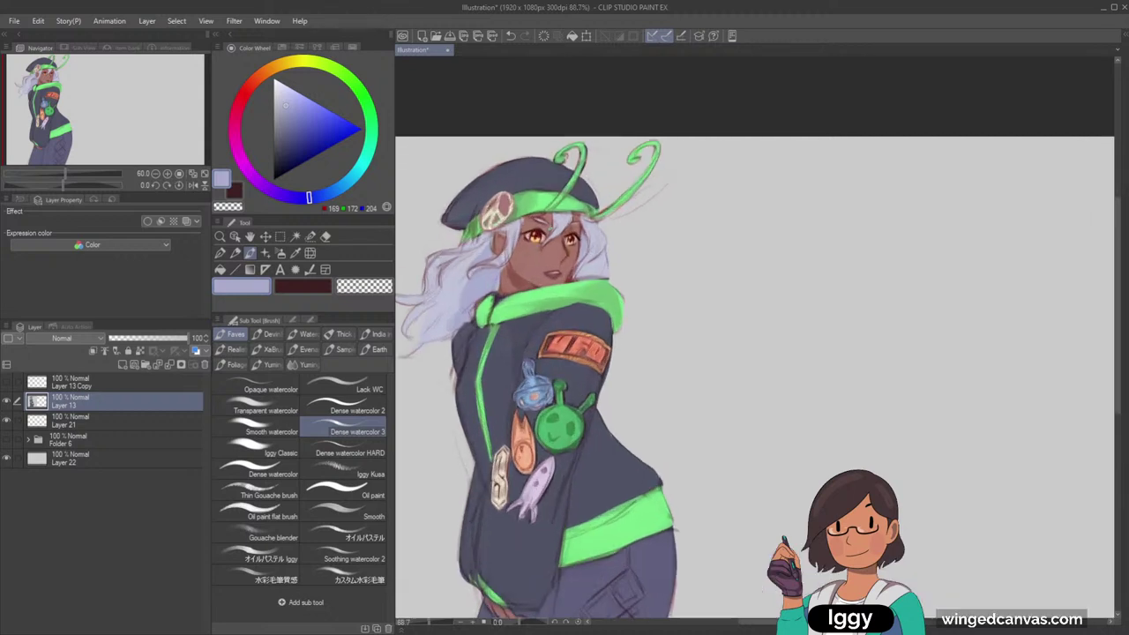
Refine the green alien patch with its sampled green and darken its lower edge with dark green (56, 87, 60)
{"action": "left_click", "coordinate": [542, 413], "text": "alt"}
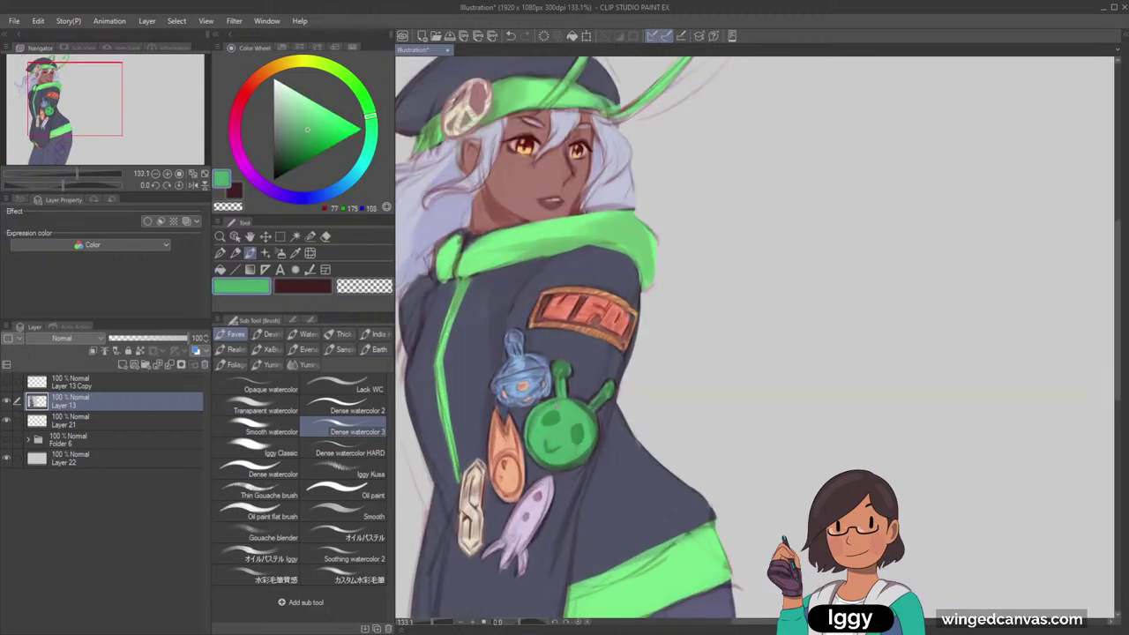
{"action": "left_click", "coordinate": [540, 411], "text": "alt"}
{"action": "key", "text": "ctrl+z"}
{"action": "left_click_drag", "start_coordinate": [581, 407], "coordinate": [594, 419]}
{"action": "left_click", "coordinate": [567, 471], "text": "alt"}
{"action": "left_click_drag", "start_coordinate": [560, 465], "coordinate": [591, 436]}
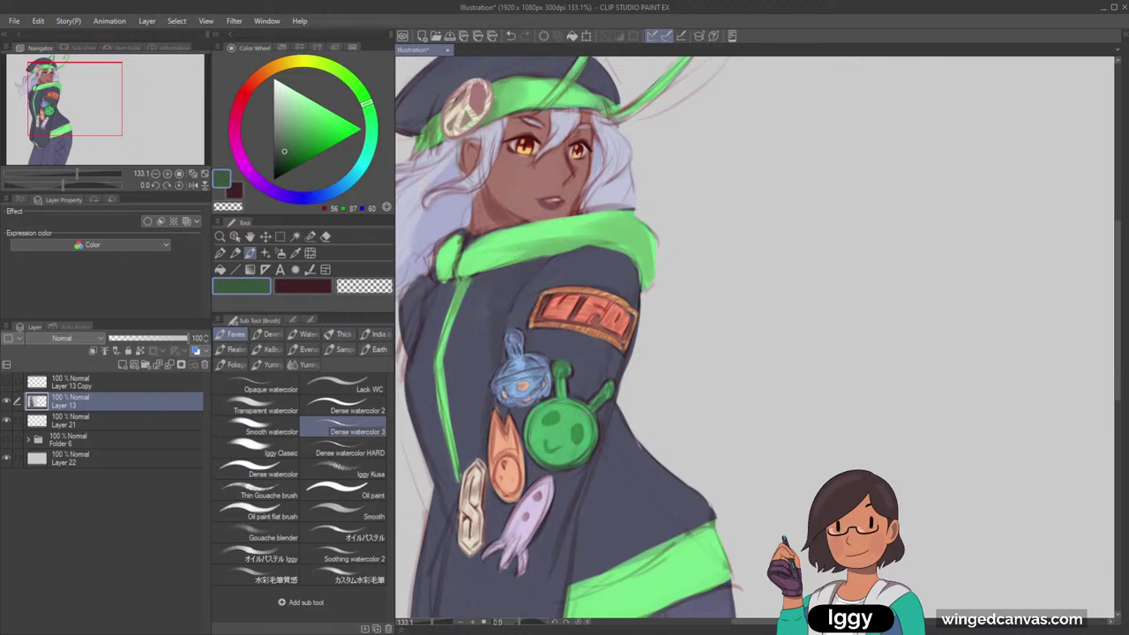
Examine the sleeve patches with the canvas rotated to -40°, and return the canvas to upright
{"action": "key", "text": "minus"}
{"action": "key", "text": "minus"}
{"action": "key", "text": "minus"}
{"action": "key", "text": "minus"}
{"action": "key", "text": "minus"}
{"action": "key", "text": "minus"}
{"action": "key", "text": "minus"}
{"action": "key", "text": "minus"}
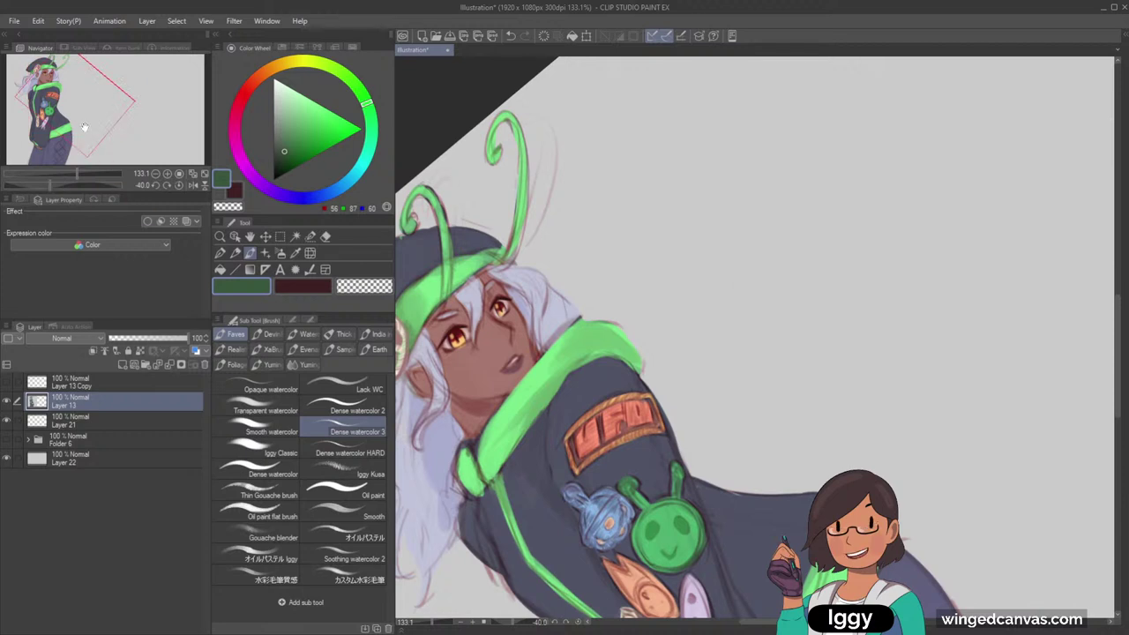
{"action": "left_click_drag", "start_coordinate": [706, 459], "coordinate": [627, 245]}
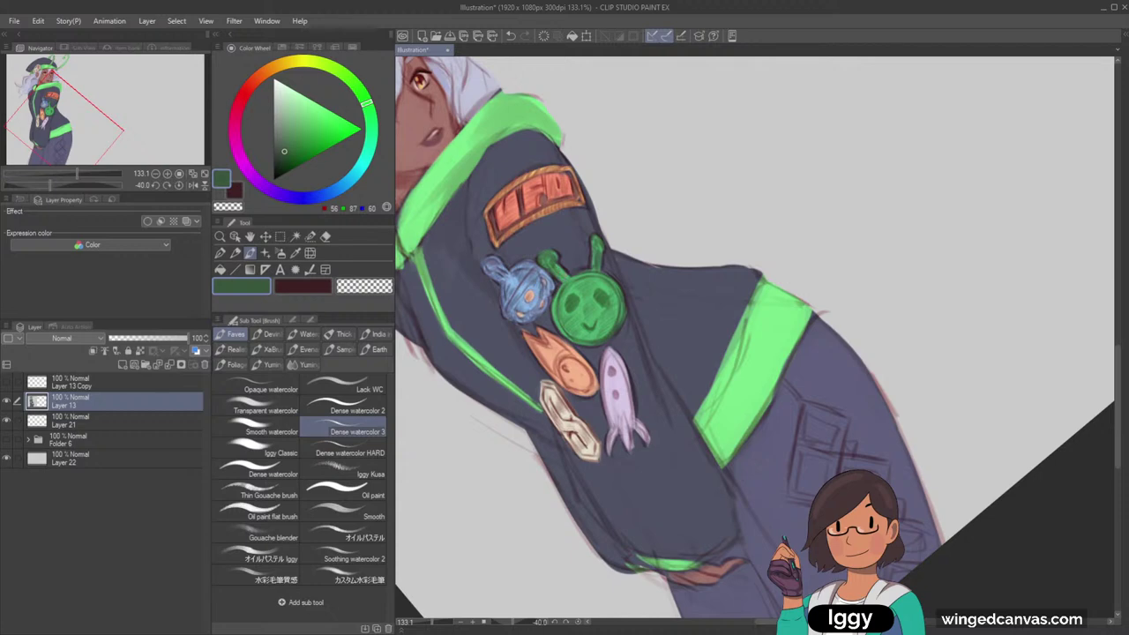
{"action": "scroll", "coordinate": [730, 272], "scroll_direction": "down", "scroll_amount": 5}
{"action": "key", "text": "asciicircum"}
{"action": "key", "text": "asciicircum"}
{"action": "key", "text": "asciicircum"}
{"action": "key", "text": "asciicircum"}
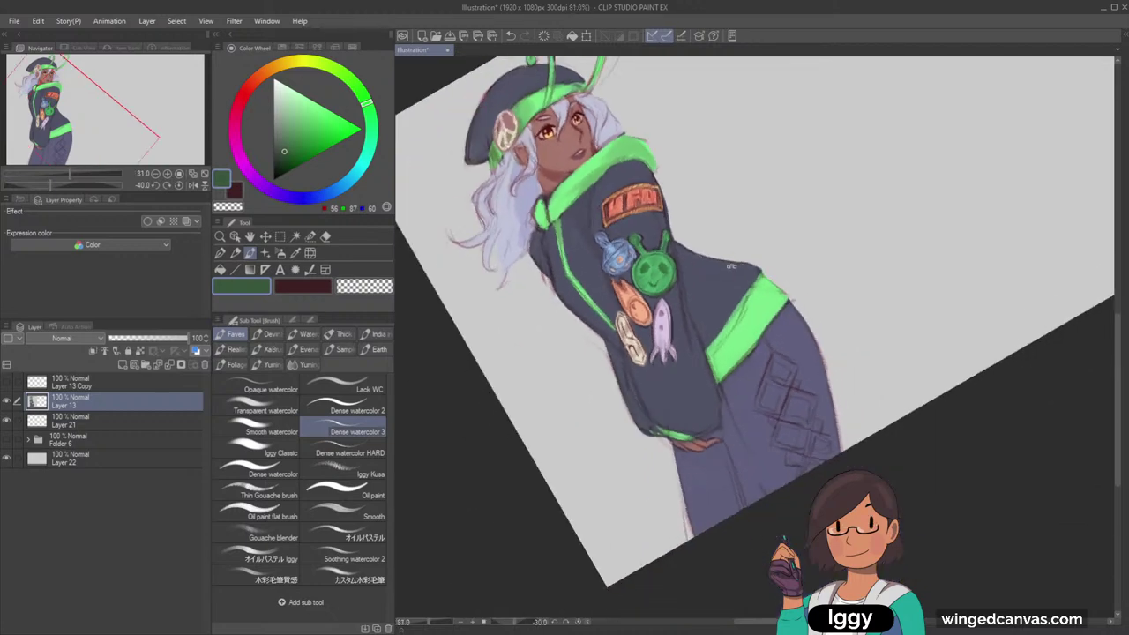
{"action": "key", "text": "minus"}
{"action": "key", "text": "minus"}
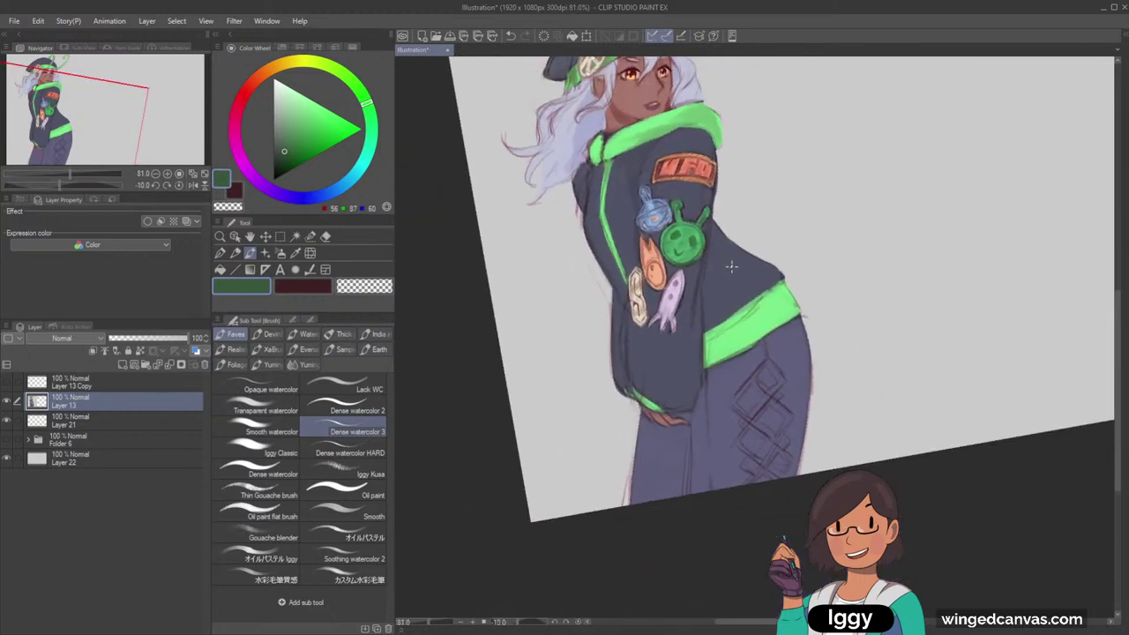
{"action": "key", "text": "asciicircum"}
{"action": "key", "text": "asciicircum"}
{"action": "key", "text": "asciicircum"}
{"action": "key", "text": "minus"}
{"action": "key", "text": "minus"}
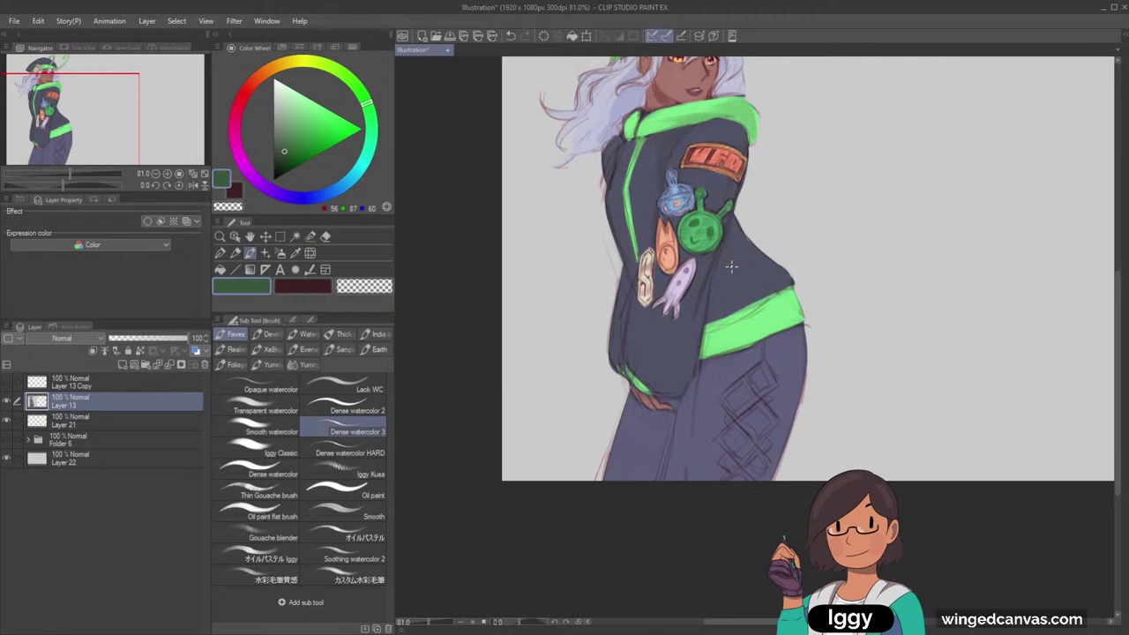
Retouch the orange comet patch's edge with a reddish orange sampled from the patch (175, 100, 78)
{"action": "scroll", "coordinate": [732, 267], "scroll_direction": "up", "scroll_amount": 4}
{"action": "left_click", "coordinate": [647, 240], "text": "alt"}
{"action": "left_click", "coordinate": [647, 240], "text": "alt"}
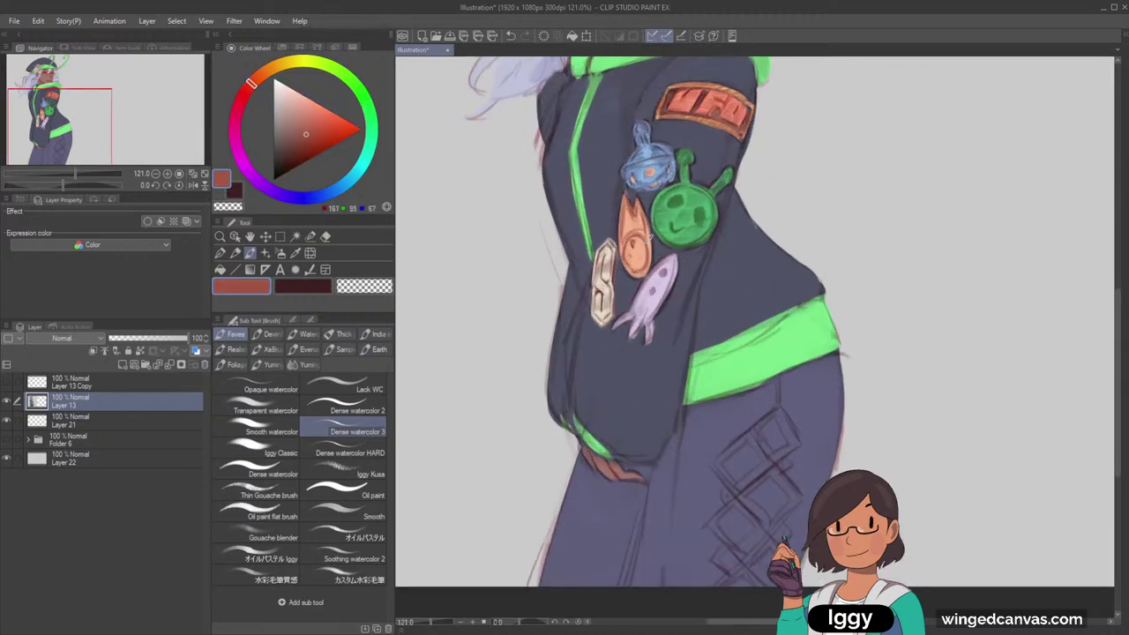
{"action": "left_click", "coordinate": [650, 239], "text": "alt"}
{"action": "left_click_drag", "start_coordinate": [629, 210], "coordinate": [627, 231]}
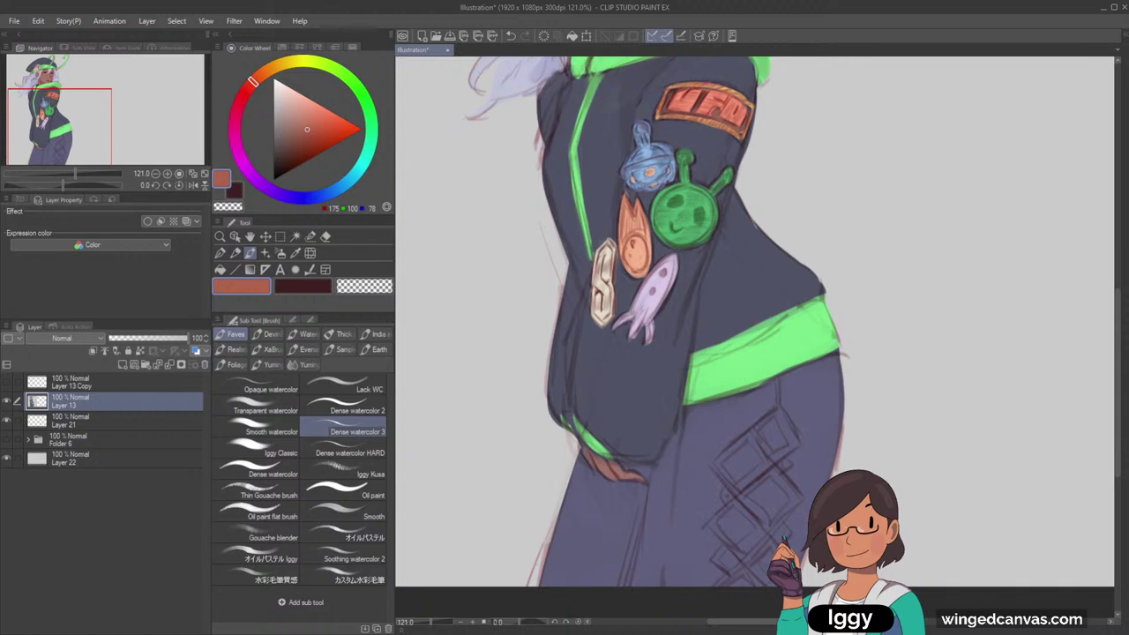
Retouch the jacket's chest and upper sleeve with a grey-blue (79, 81, 95) and a dark purple-grey (65, 59, 71) sampled from it
{"action": "scroll", "coordinate": [638, 204], "scroll_direction": "down", "scroll_amount": 5}
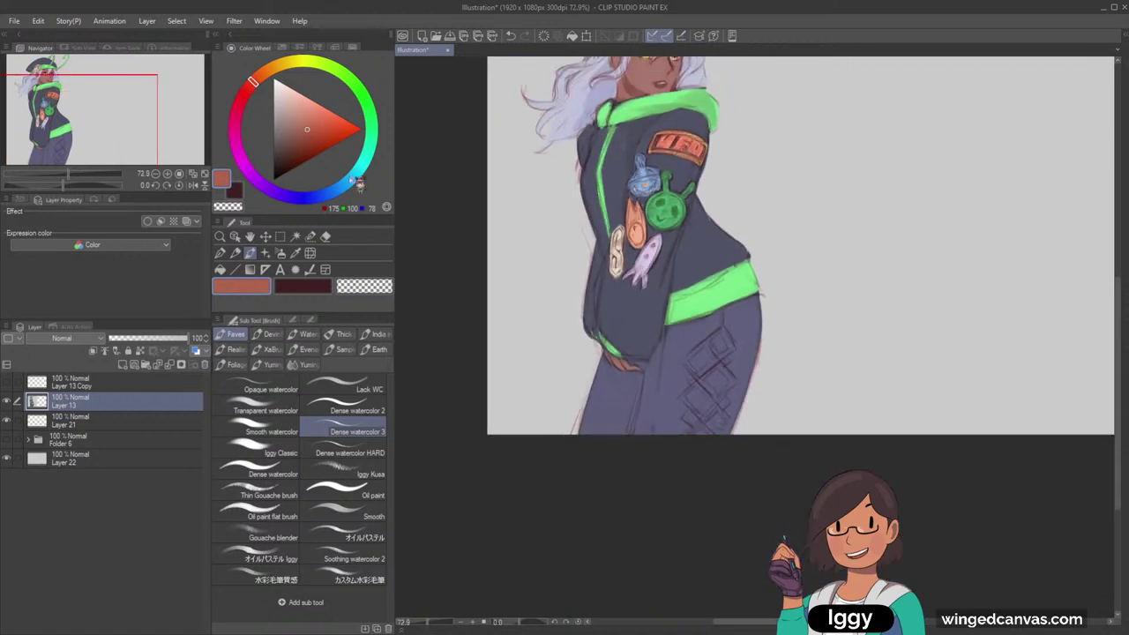
{"action": "left_click_drag", "start_coordinate": [110, 132], "coordinate": [114, 114]}
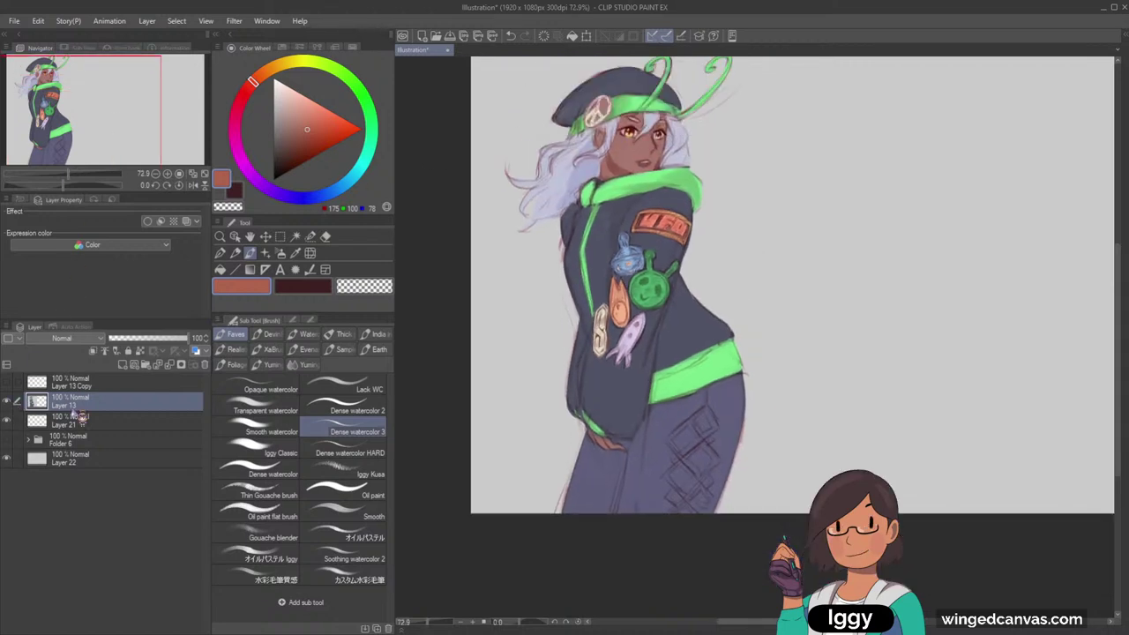
{"action": "scroll", "coordinate": [731, 216], "scroll_direction": "up", "scroll_amount": 3}
{"action": "left_click", "coordinate": [569, 204], "text": "alt"}
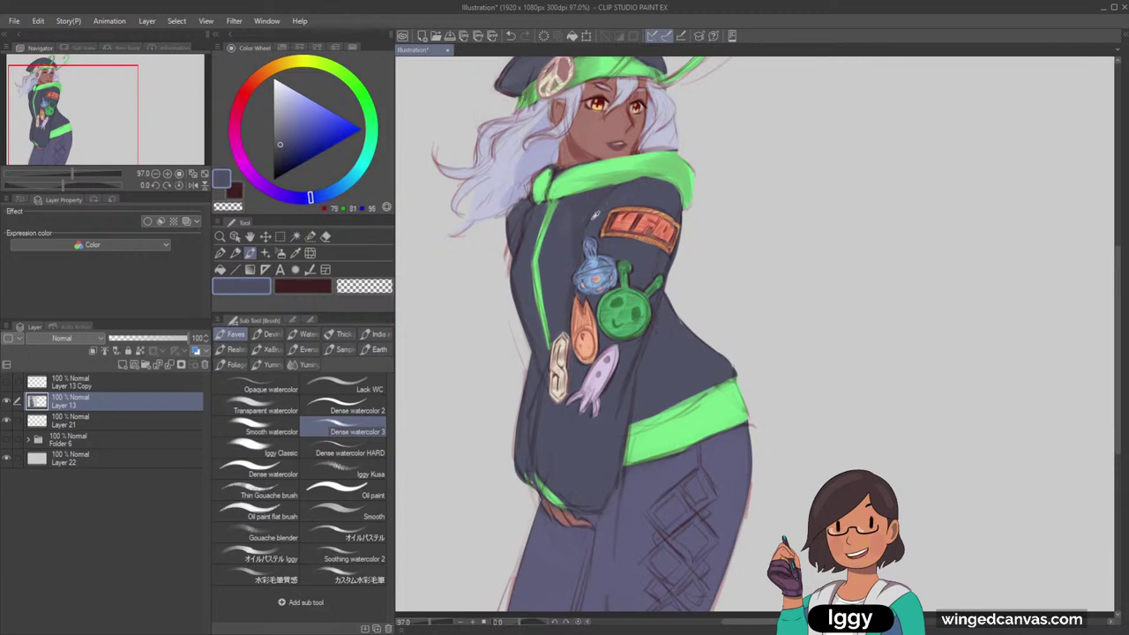
{"action": "left_click", "coordinate": [576, 212], "text": "alt"}
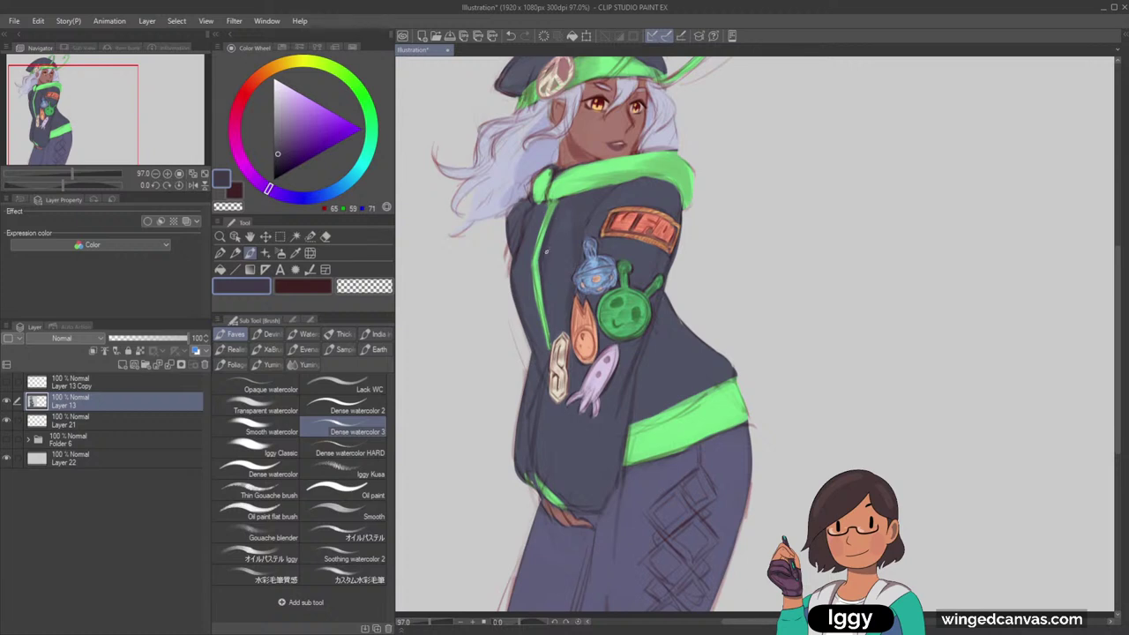
{"action": "scroll", "coordinate": [547, 319], "scroll_direction": "down", "scroll_amount": 3}
{"action": "scroll", "coordinate": [631, 331], "scroll_direction": "up", "scroll_amount": 2}
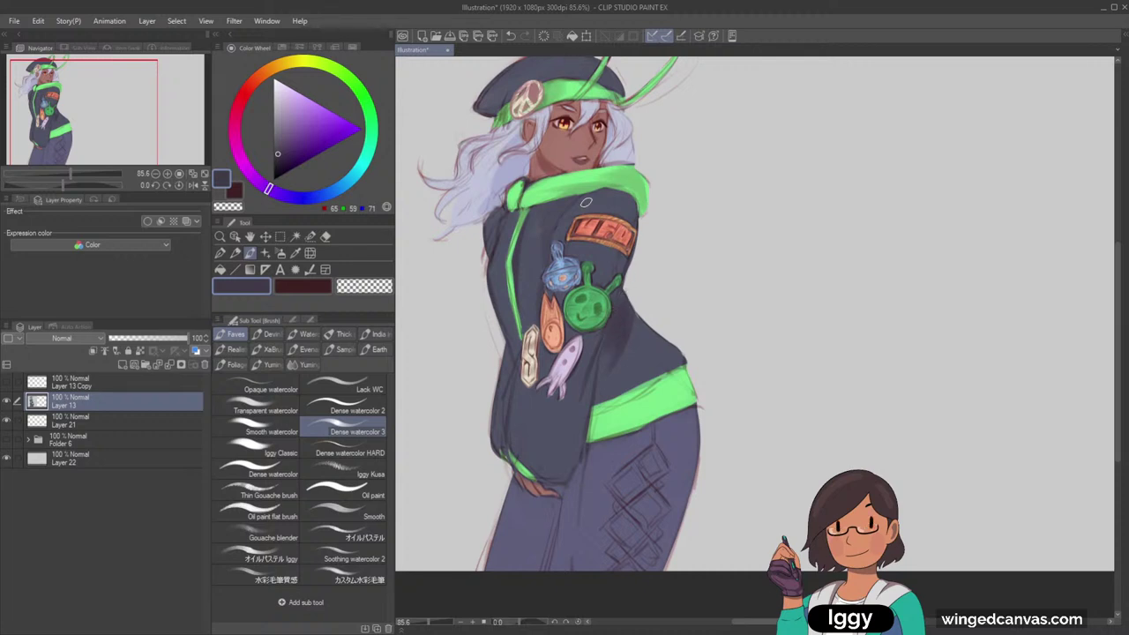
{"action": "scroll", "coordinate": [642, 189], "scroll_direction": "down", "scroll_amount": 1}
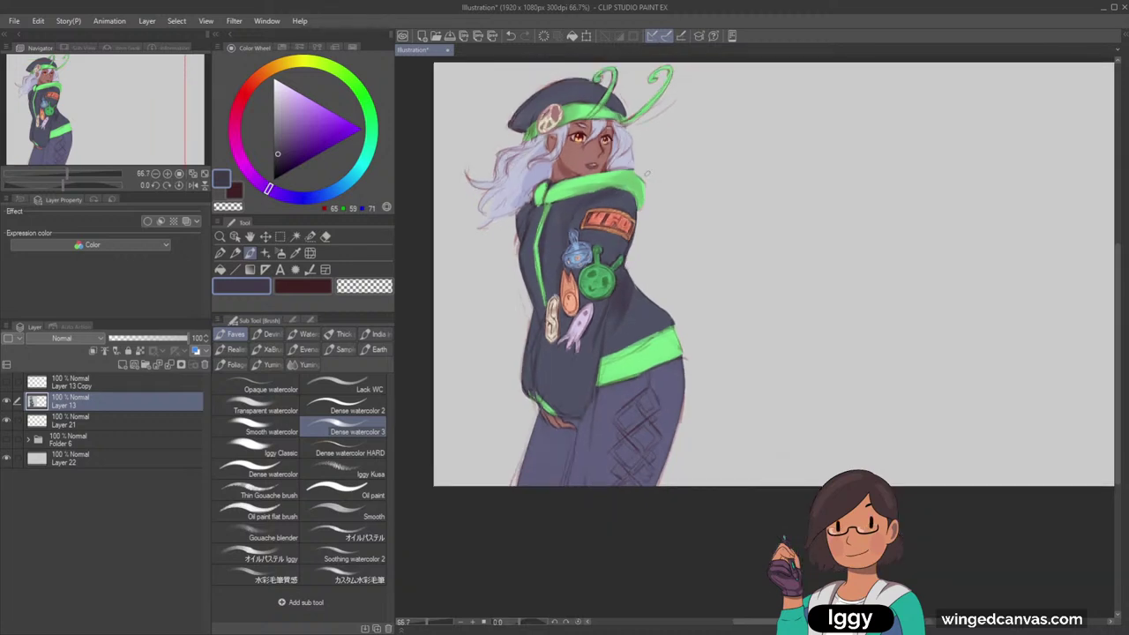
Refine the jacket's back below the arm with sampled grey-blue (80, 84, 100) and darker grey-purple (70, 67, 80)
{"action": "scroll", "coordinate": [647, 173], "scroll_direction": "up", "scroll_amount": 1}
{"action": "left_click", "coordinate": [601, 351], "text": "alt"}
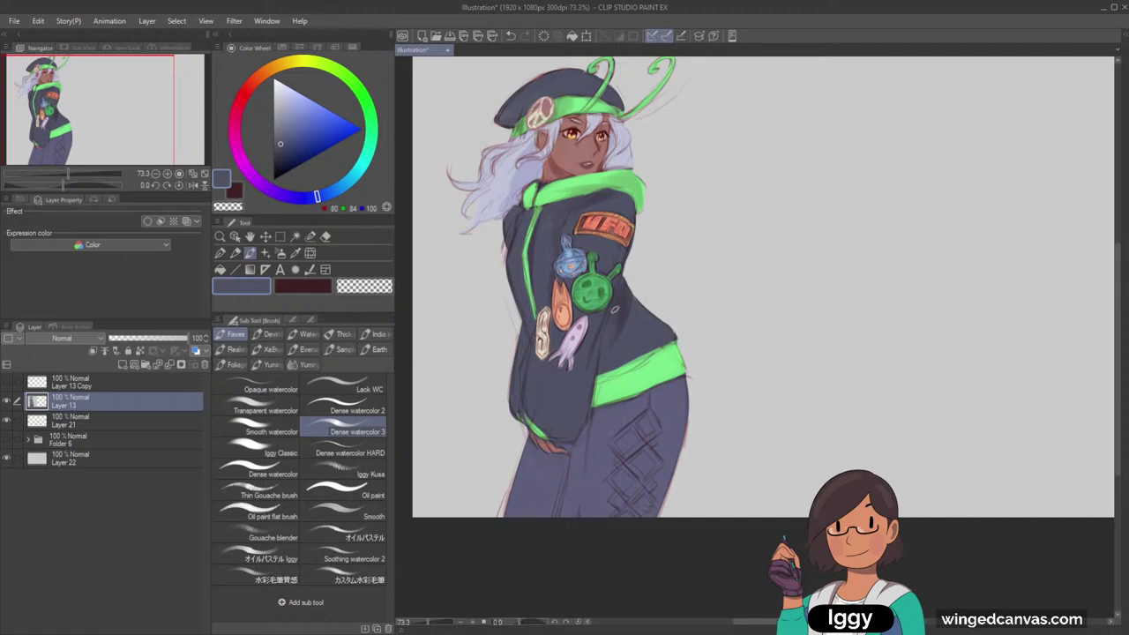
{"action": "left_click", "coordinate": [615, 308], "text": "alt"}
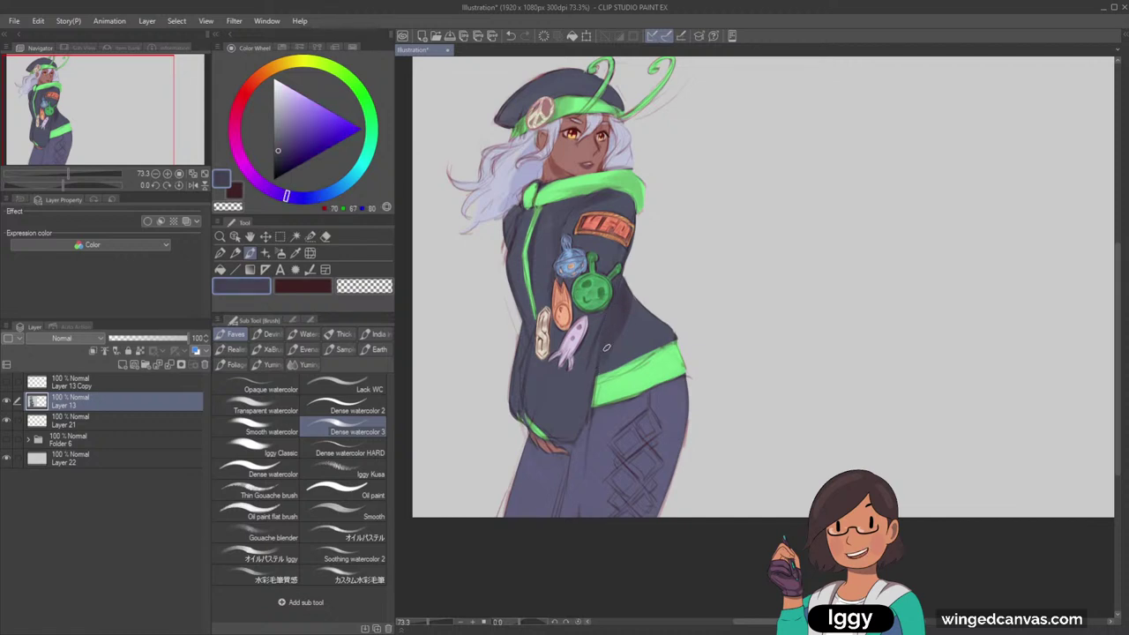
Touch up the jacket's green hem band with its sampled light green and paint ribbing lines across it in dark green (91, 141, 85)
{"action": "left_click", "coordinate": [643, 376], "text": "alt"}
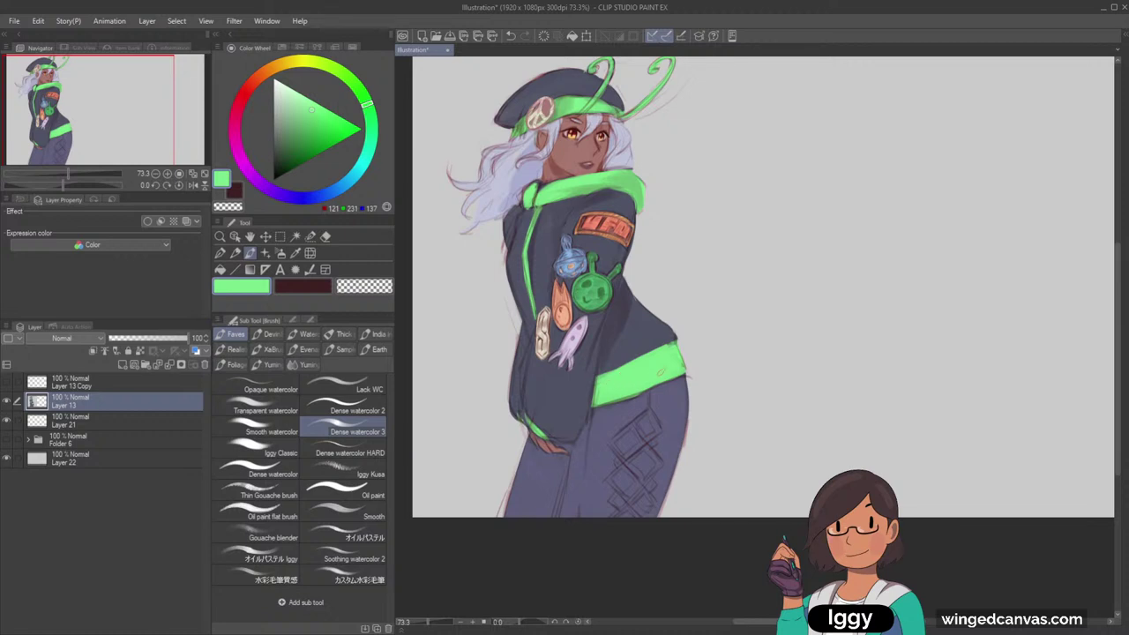
{"action": "scroll", "coordinate": [615, 409], "scroll_direction": "up", "scroll_amount": 2}
{"action": "left_click", "coordinate": [615, 406], "text": "alt"}
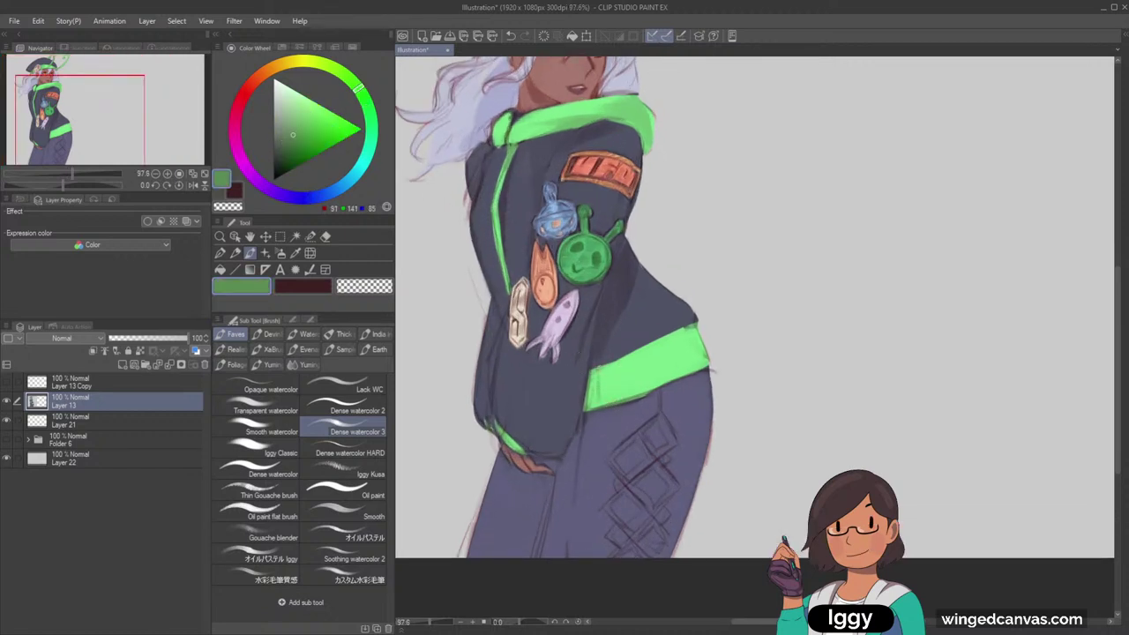
{"action": "mouse_move", "coordinate": [631, 362]}
{"action": "left_mouse_down"}
{"action": "mouse_move", "coordinate": [630, 394]}
{"action": "mouse_move", "coordinate": [647, 390]}
{"action": "left_mouse_up"}
{"action": "left_click_drag", "start_coordinate": [658, 346], "coordinate": [667, 385]}
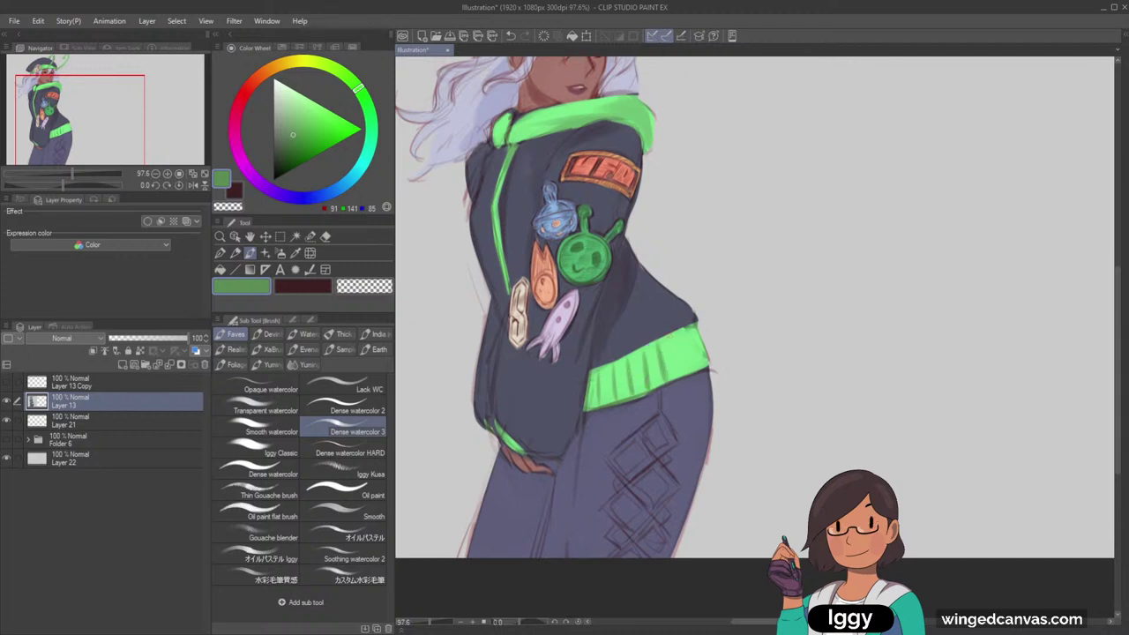
Paint over the crosshatch pattern on the trouser leg with the trousers' sampled purple (96, 97, 124)
{"action": "left_click", "coordinate": [645, 428], "text": "alt"}
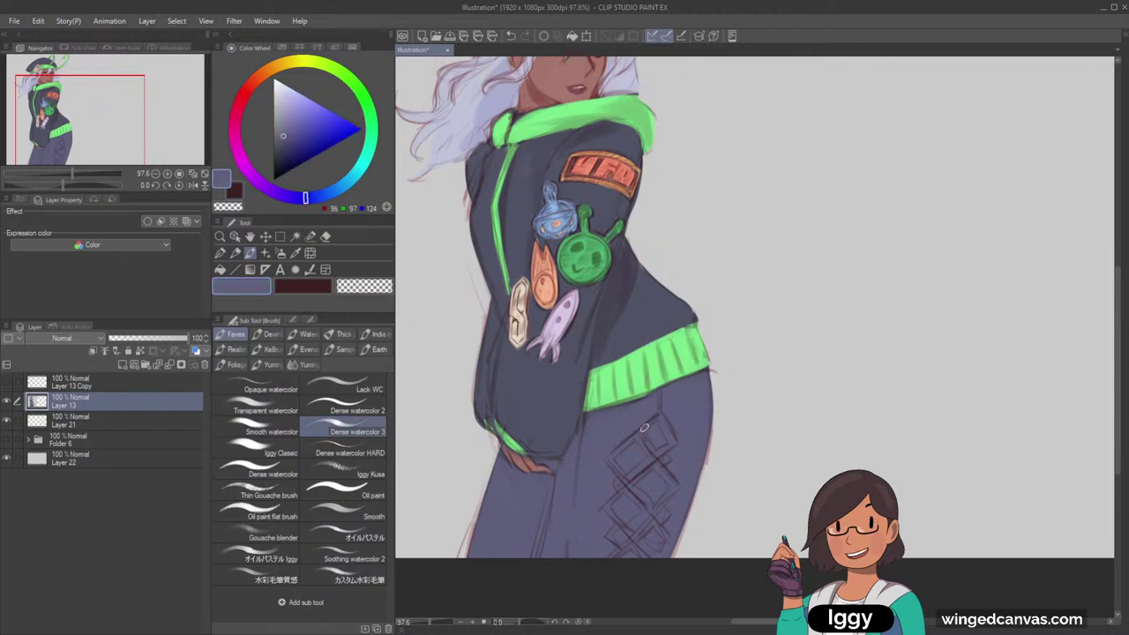
{"action": "left_click_drag", "start_coordinate": [652, 418], "coordinate": [607, 463]}
{"action": "mouse_move", "coordinate": [685, 404]}
{"action": "left_mouse_down"}
{"action": "mouse_move", "coordinate": [601, 568]}
{"action": "mouse_move", "coordinate": [611, 584]}
{"action": "mouse_move", "coordinate": [662, 520]}
{"action": "left_mouse_up"}
{"action": "scroll", "coordinate": [629, 546], "scroll_direction": "down", "scroll_amount": 4}
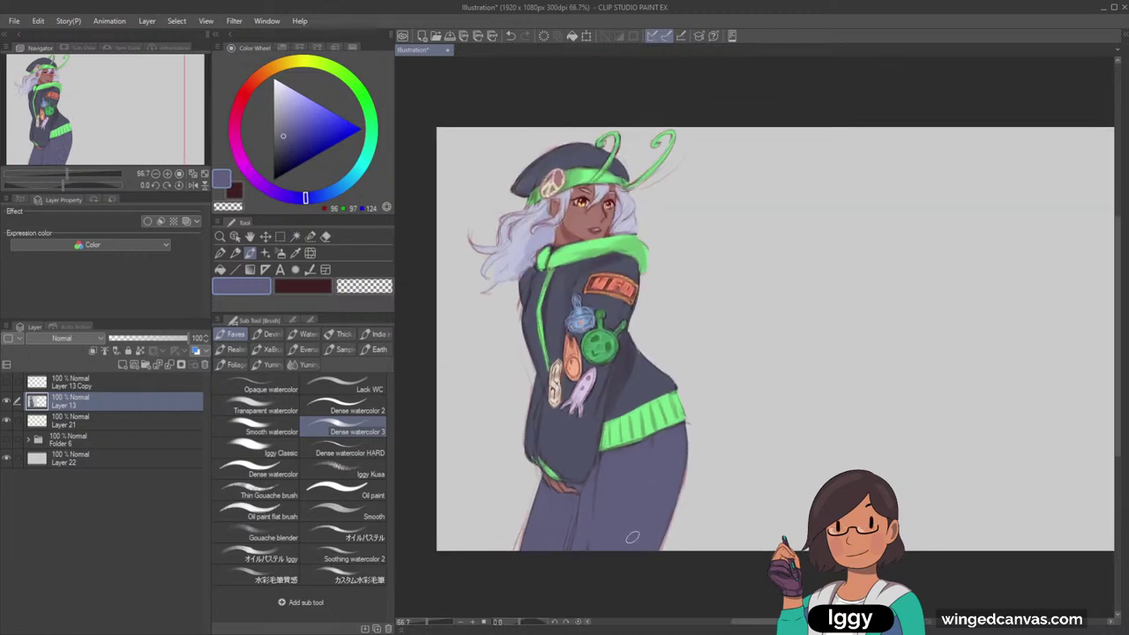
{"action": "scroll", "coordinate": [630, 545], "scroll_direction": "up", "scroll_amount": 3}
{"action": "scroll", "coordinate": [629, 549], "scroll_direction": "down", "scroll_amount": 3}
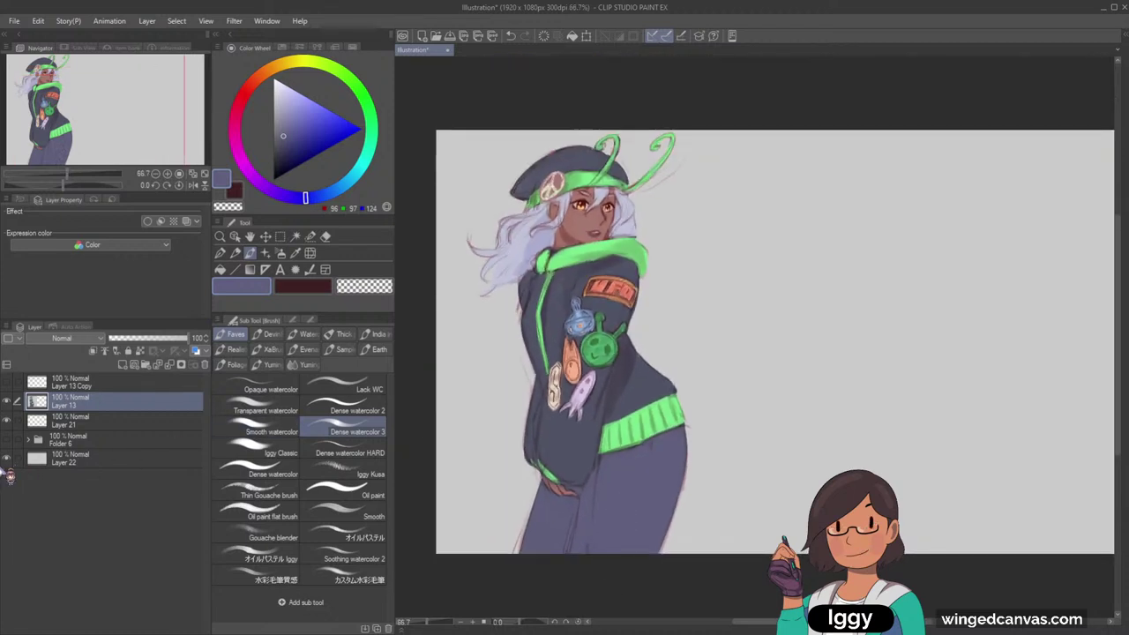
Show Folder 6, shift its contents sideways to expose the heart patches, and select the heart layer, Layer 15
{"action": "left_click", "coordinate": [9, 439]}
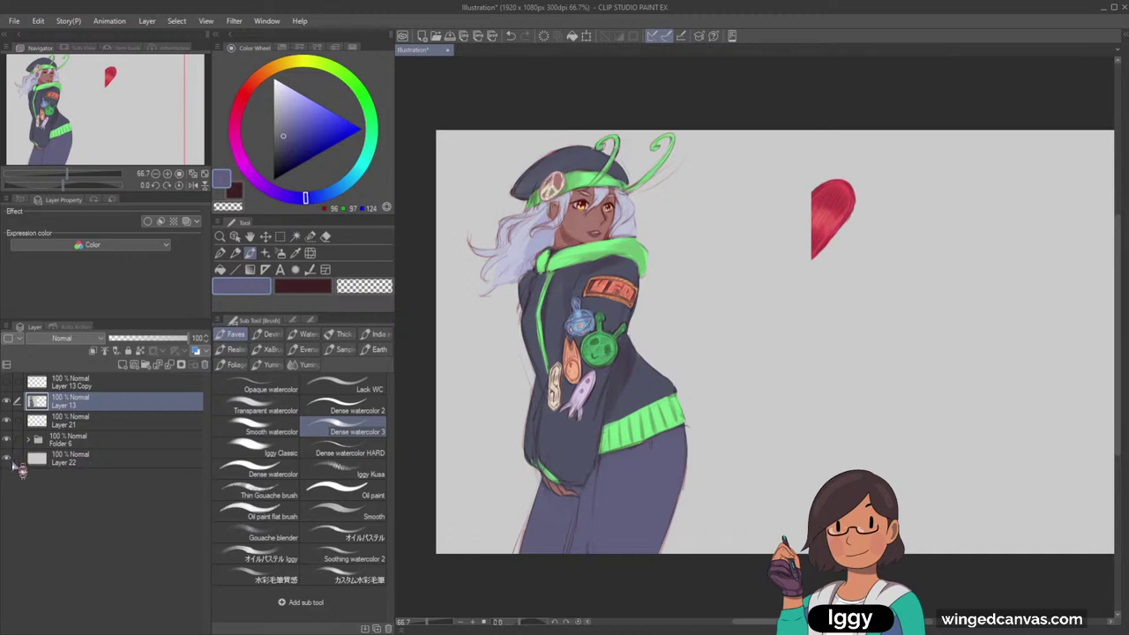
{"action": "left_click", "coordinate": [66, 441]}
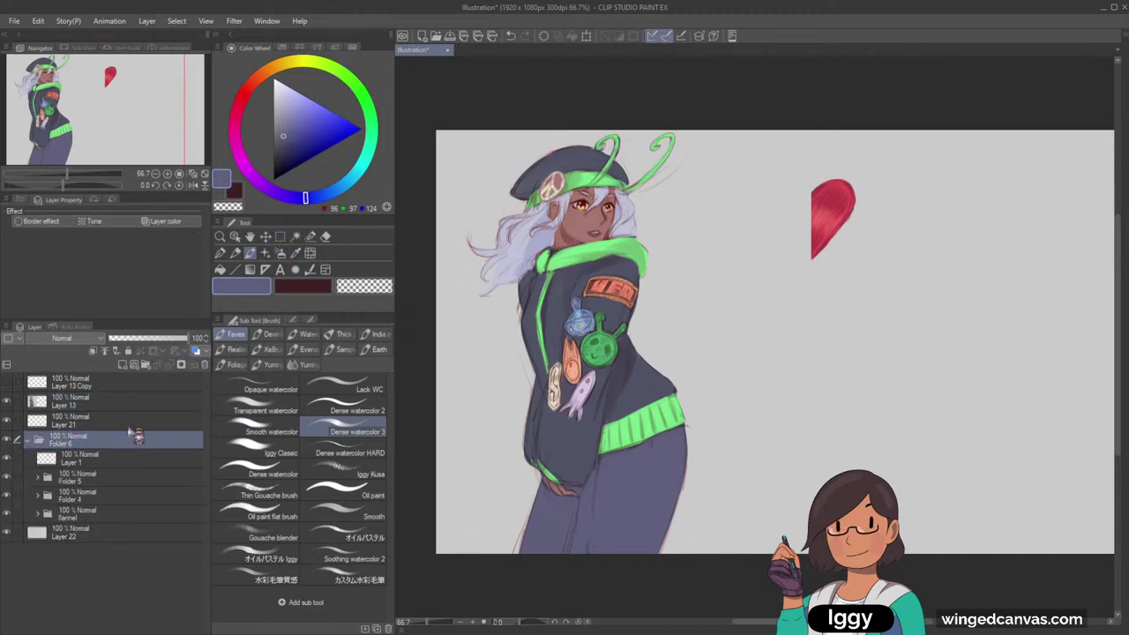
{"action": "left_click", "coordinate": [265, 237]}
{"action": "left_click_drag", "start_coordinate": [764, 302], "coordinate": [881, 321]}
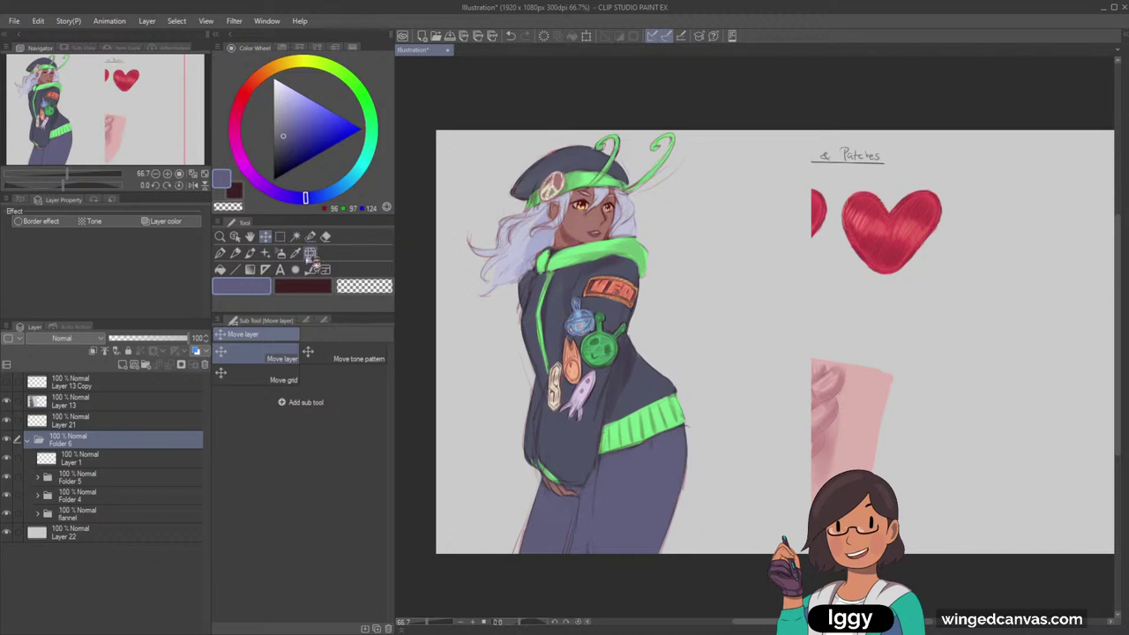
{"action": "left_click", "coordinate": [235, 236]}
{"action": "left_click", "coordinate": [885, 241]}
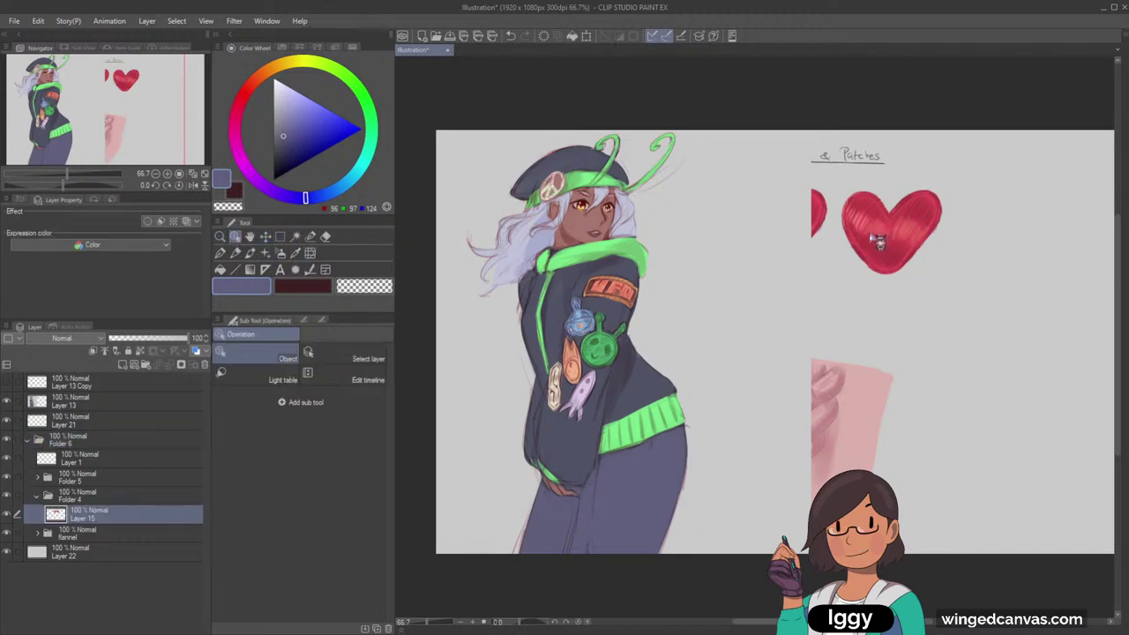
Undo the folder's move, hide and collapse Folder 6, and paste a copy of the heart layer above Layer 13
{"action": "key", "text": "ctrl+z"}
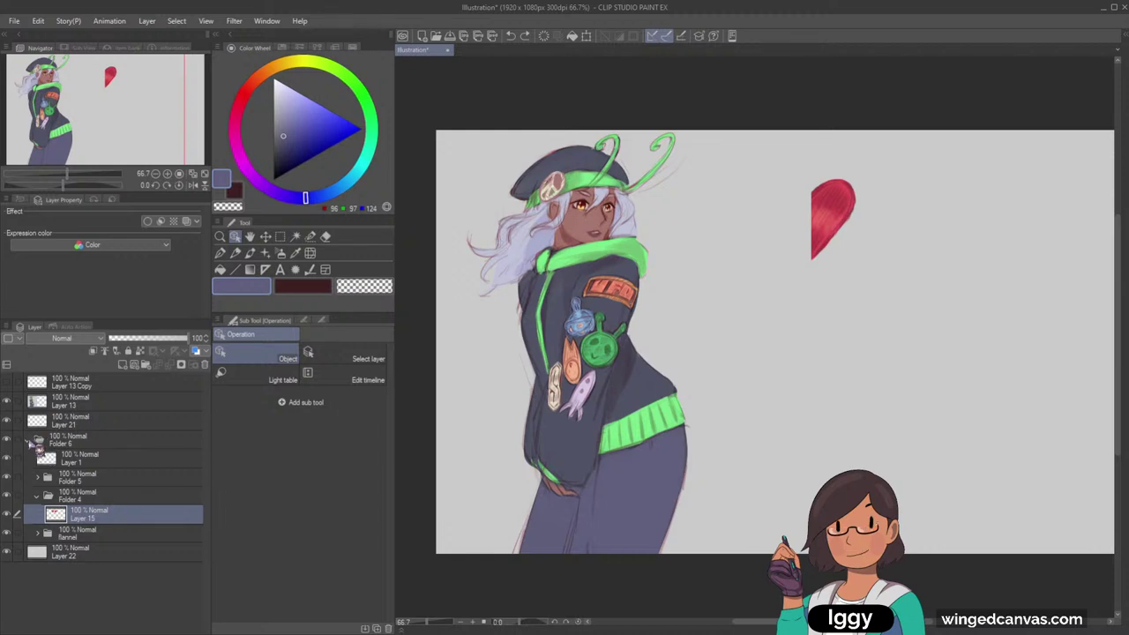
{"action": "left_click", "coordinate": [29, 439]}
{"action": "left_click", "coordinate": [6, 439]}
{"action": "left_click", "coordinate": [92, 404]}
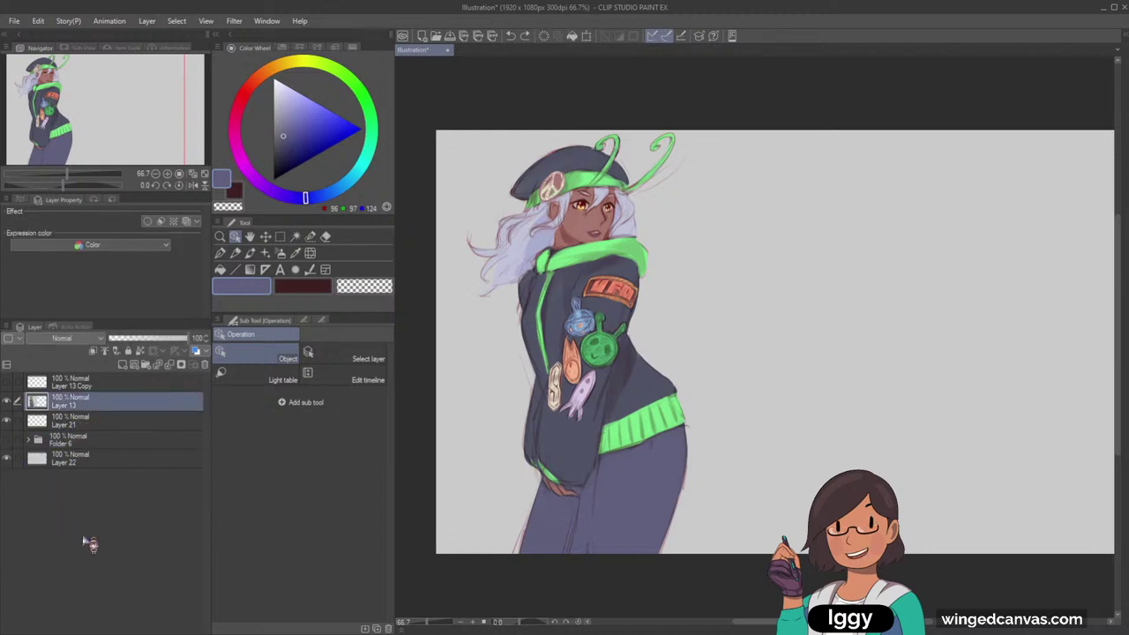
{"action": "key", "text": "ctrl+v"}
Copy the second red heart to its own layer using a rectangular selection, and delete the pasted layer with both hearts and the title
{"action": "left_click", "coordinate": [282, 239]}
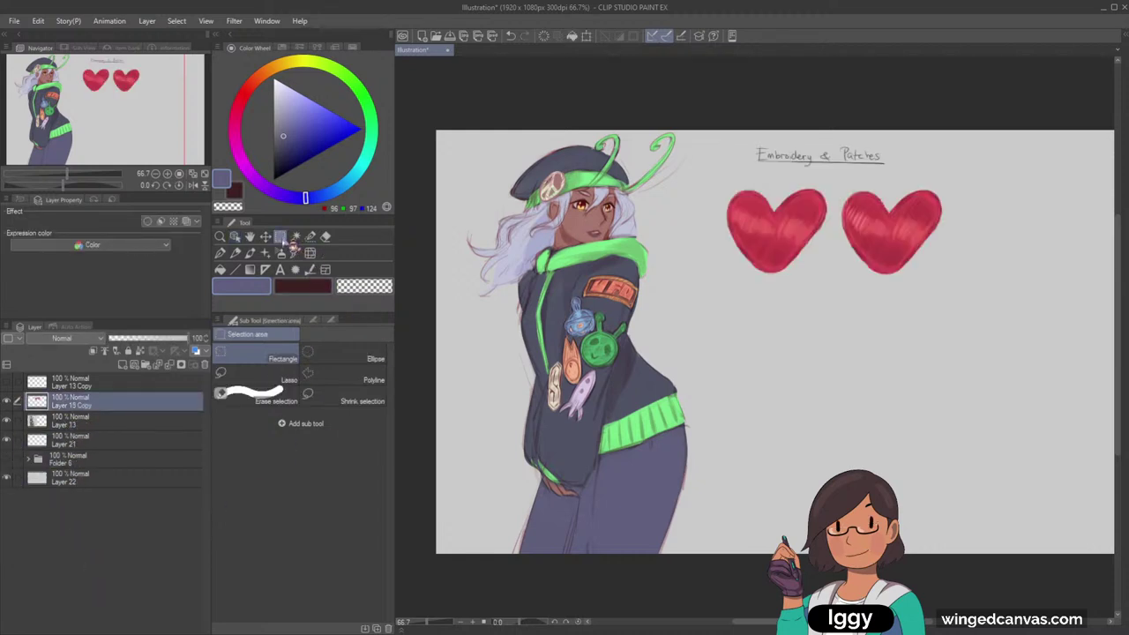
{"action": "left_click_drag", "start_coordinate": [838, 178], "coordinate": [964, 302]}
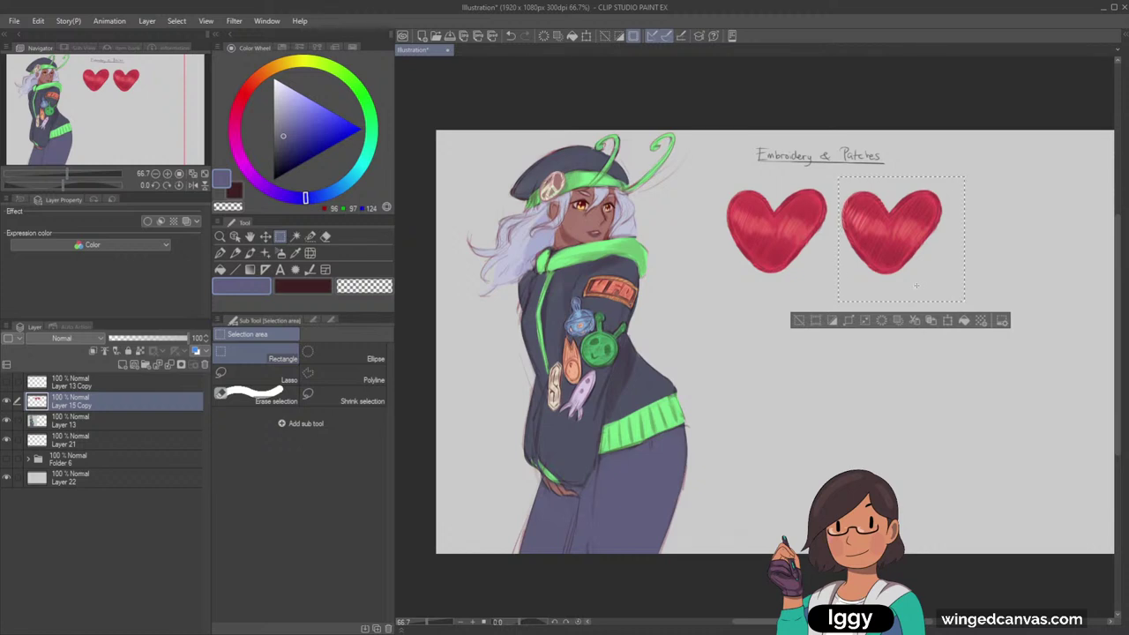
{"action": "left_click", "coordinate": [882, 321]}
{"action": "key", "text": "ctrl+v"}
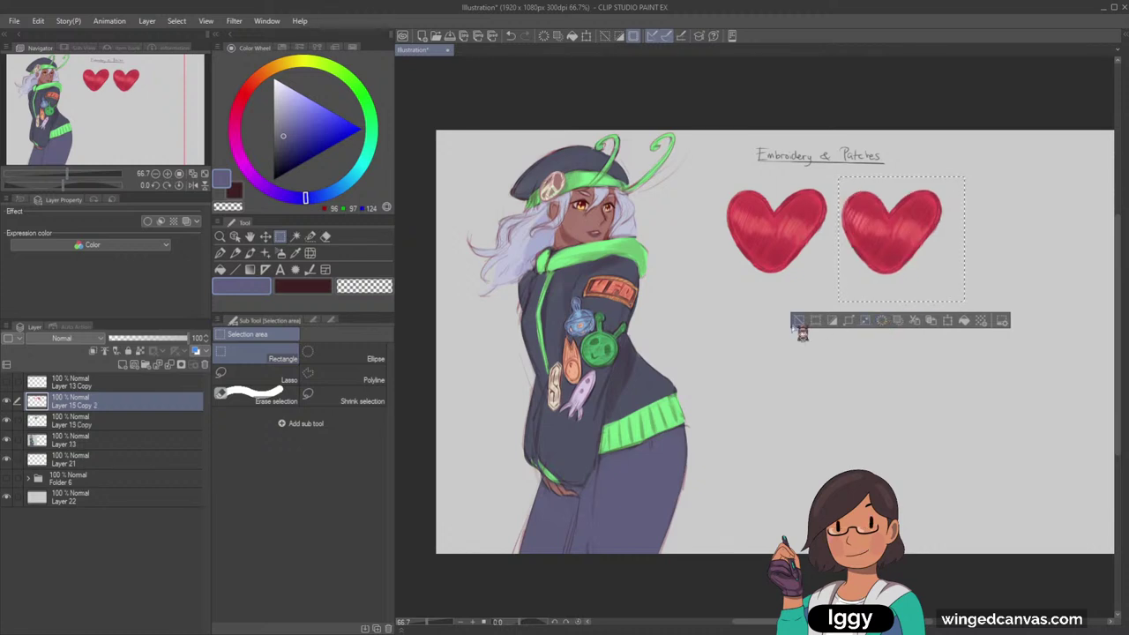
{"action": "left_click", "coordinate": [800, 322]}
{"action": "left_click", "coordinate": [133, 422]}
{"action": "key", "text": "Delete"}
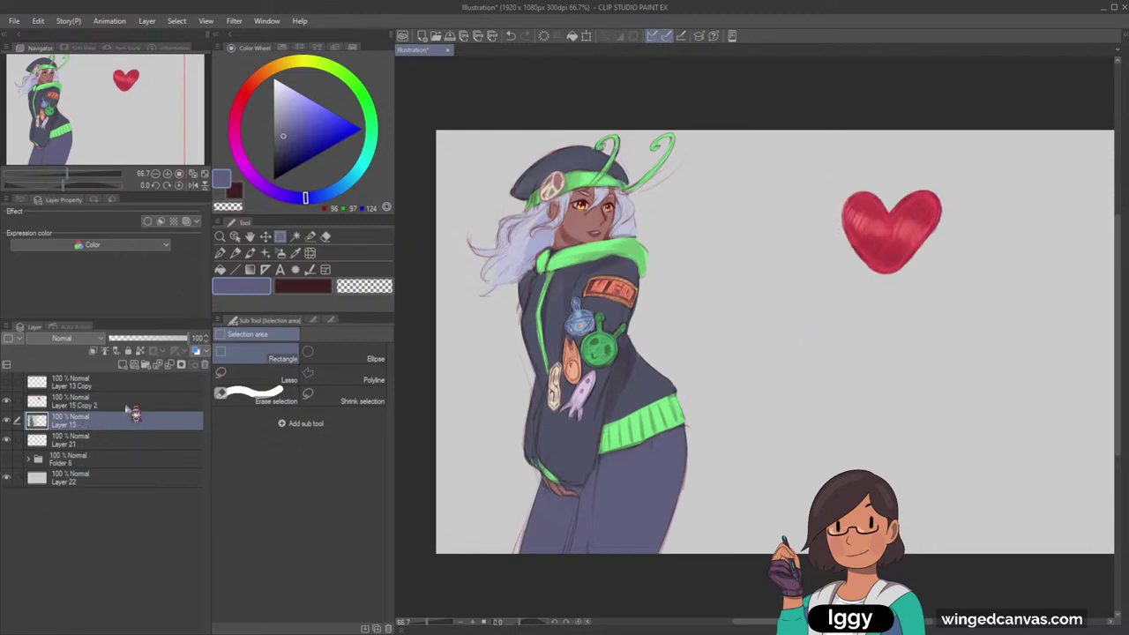
{"action": "left_click", "coordinate": [264, 237]}
{"action": "left_click_drag", "start_coordinate": [741, 237], "coordinate": [688, 442]}
{"action": "key", "text": "ctrl+z"}
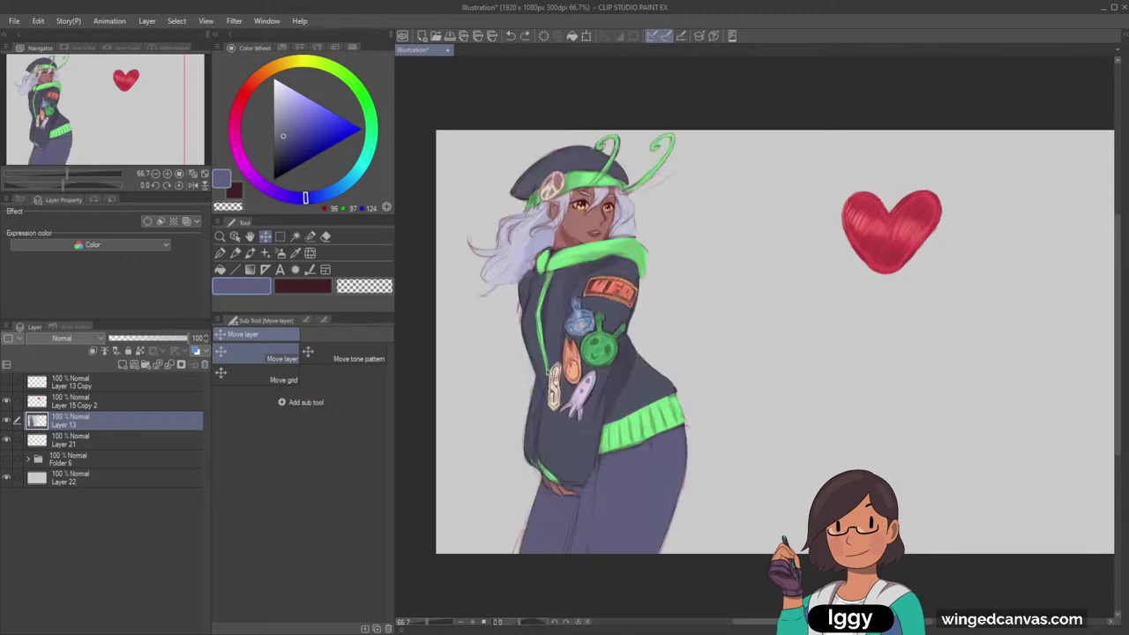
Move the red heart onto the trousers below the green hem, scale it down and tilt it slightly clockwise
{"action": "left_click", "coordinate": [139, 403]}
{"action": "left_click_drag", "start_coordinate": [888, 203], "coordinate": [663, 467]}
{"action": "key", "text": "ctrl+t"}
{"action": "scroll", "coordinate": [665, 488], "scroll_direction": "up", "scroll_amount": 3}
{"action": "left_click_drag", "start_coordinate": [706, 449], "coordinate": [697, 436]}
{"action": "left_click_drag", "start_coordinate": [649, 477], "coordinate": [657, 476]}
{"action": "left_click_drag", "start_coordinate": [691, 445], "coordinate": [689, 439]}
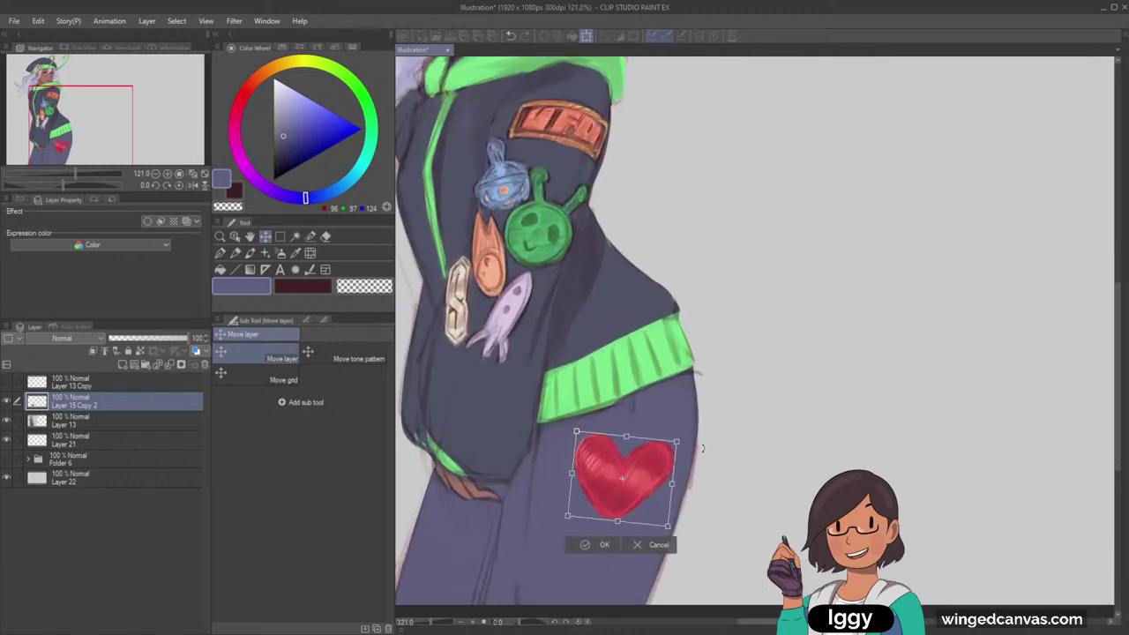
{"action": "left_click", "coordinate": [602, 547]}
Duplicate the heart patch, place the copy lower on the thigh and scale it down to a smaller heart
{"action": "key", "text": "ctrl+c"}
{"action": "key", "text": "ctrl+v"}
{"action": "left_click_drag", "start_coordinate": [630, 500], "coordinate": [582, 562]}
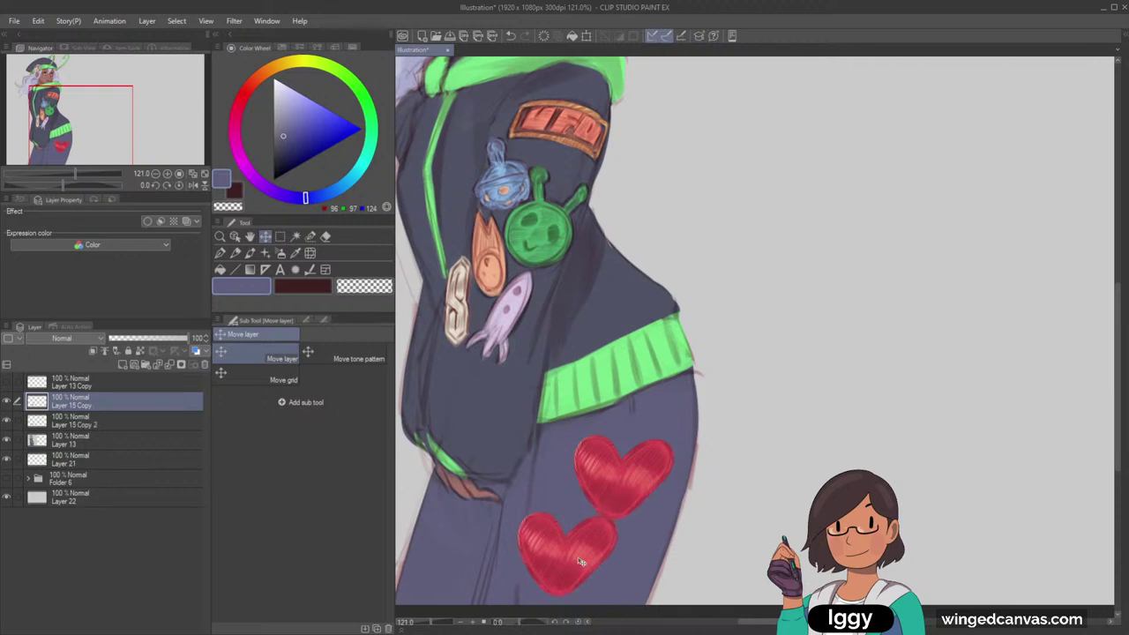
{"action": "key", "text": "ctrl+t"}
{"action": "left_click_drag", "start_coordinate": [617, 510], "coordinate": [582, 532]}
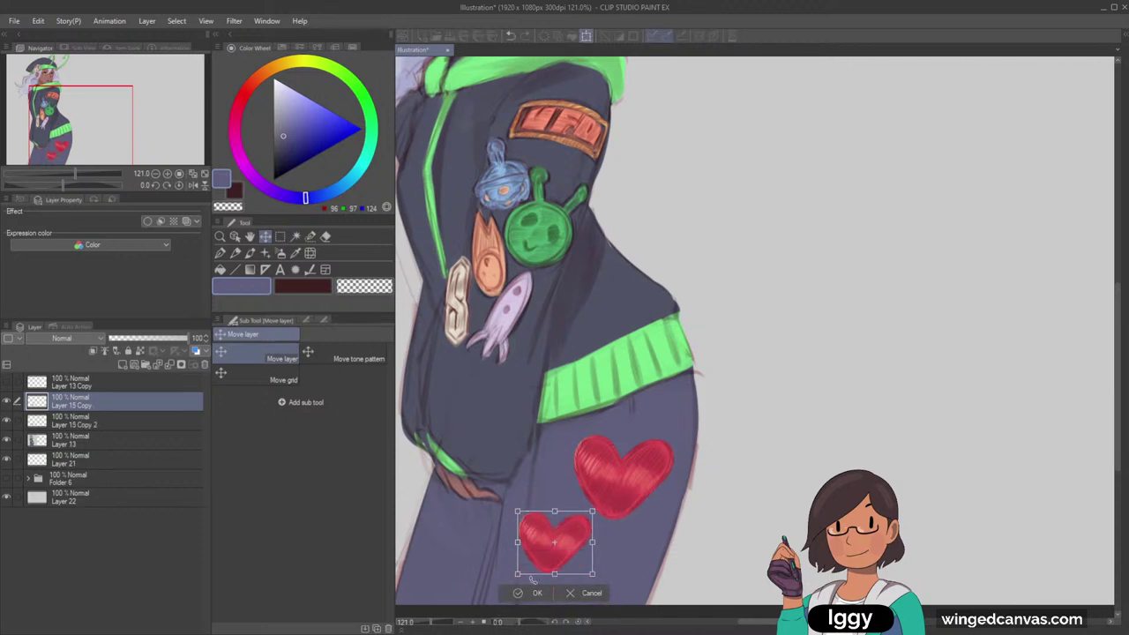
{"action": "left_click", "coordinate": [537, 594]}
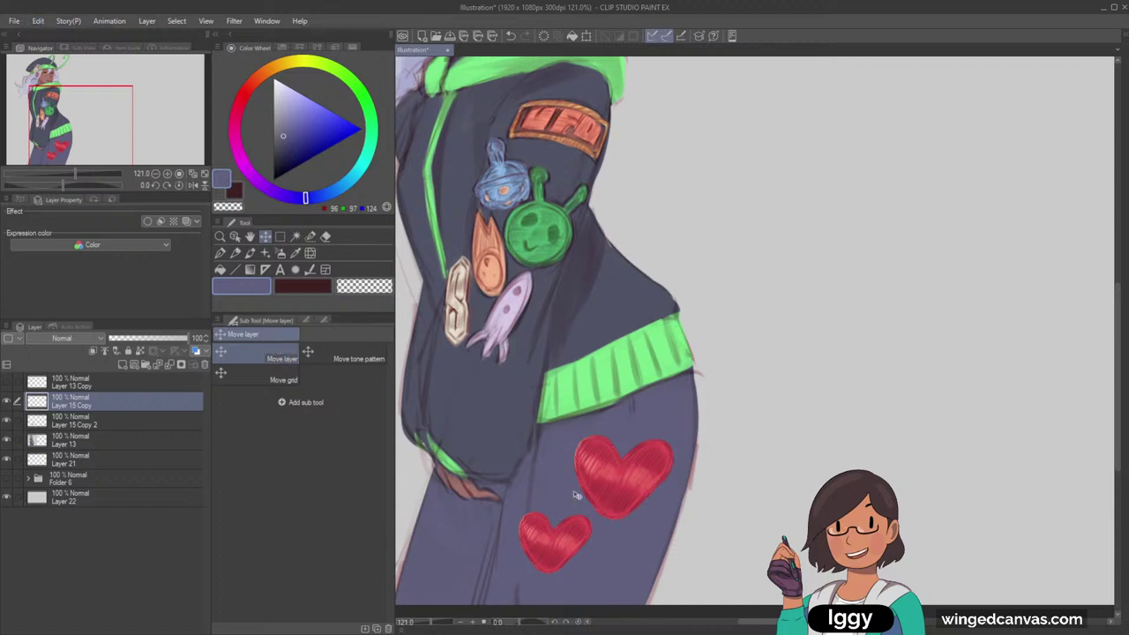
Rotate the small heart clockwise and move it above the large heart, close to the hip's outer edge
{"action": "scroll", "coordinate": [501, 415], "scroll_direction": "down", "scroll_amount": 3}
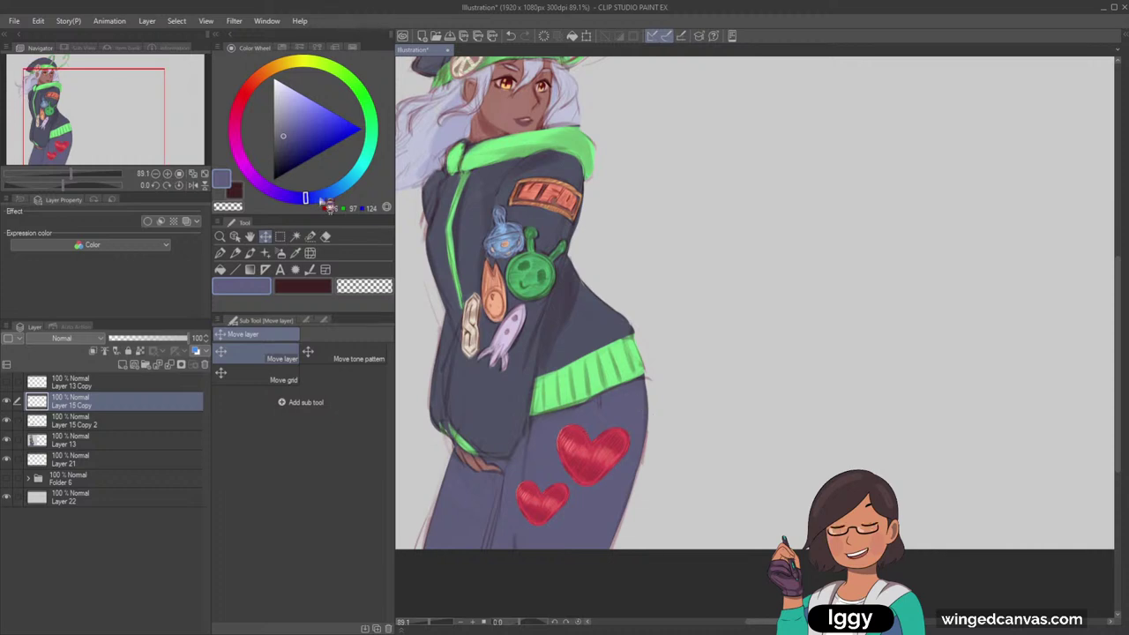
{"action": "left_click_drag", "start_coordinate": [46, 92], "coordinate": [45, 97]}
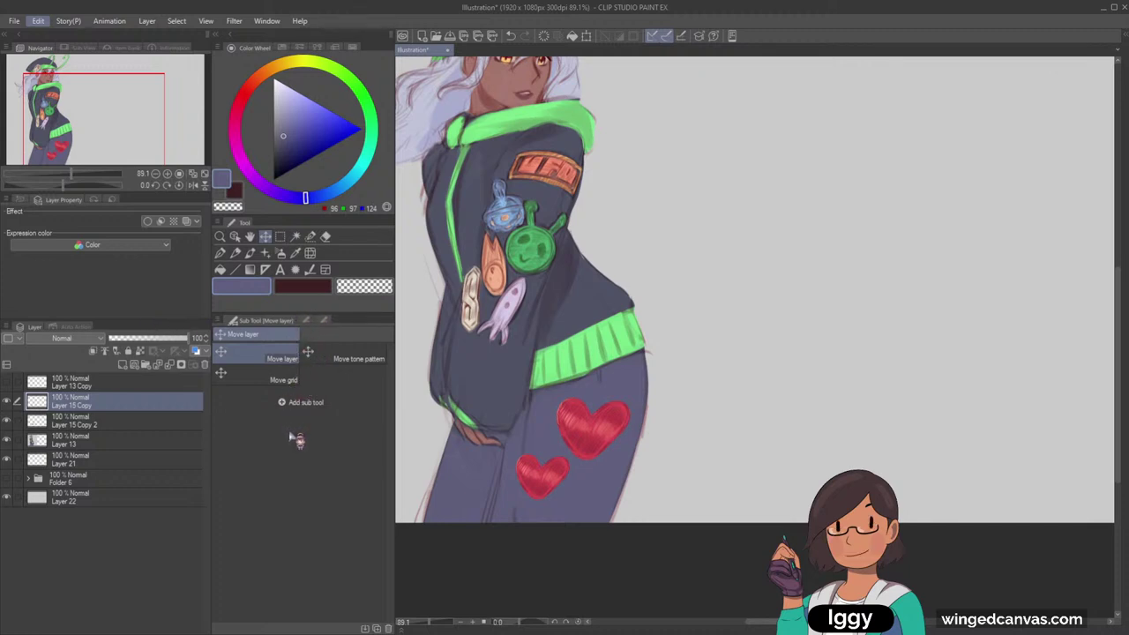
{"action": "key", "text": "ctrl+t"}
{"action": "left_click_drag", "start_coordinate": [561, 476], "coordinate": [573, 485]}
{"action": "left_click_drag", "start_coordinate": [611, 451], "coordinate": [621, 470]}
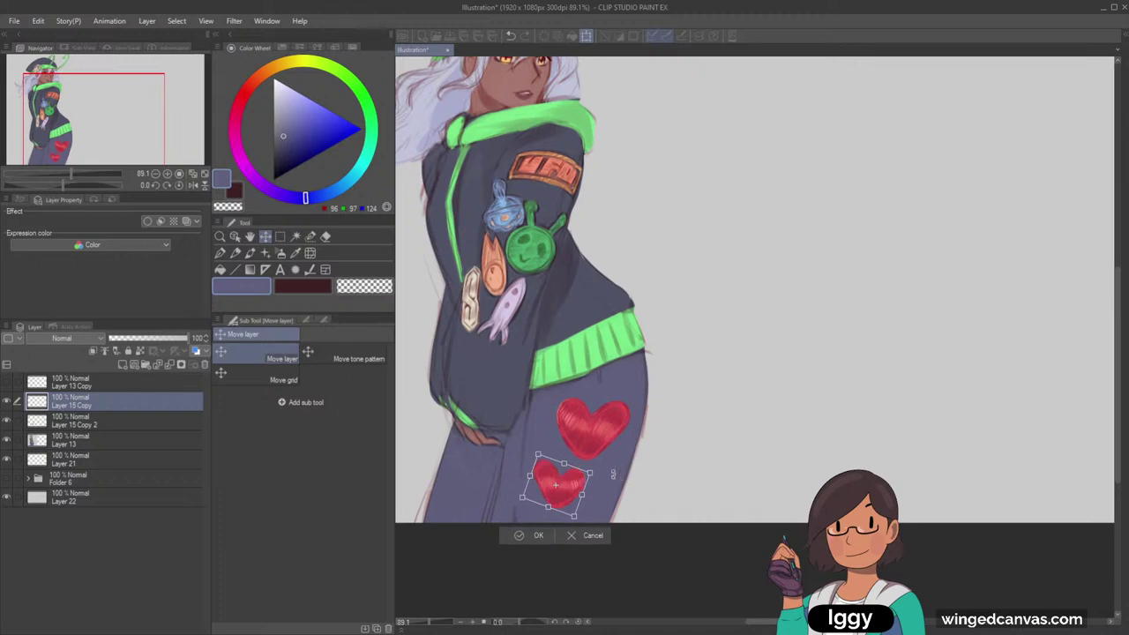
{"action": "left_click_drag", "start_coordinate": [556, 484], "coordinate": [637, 384]}
{"action": "left_click", "coordinate": [587, 427]}
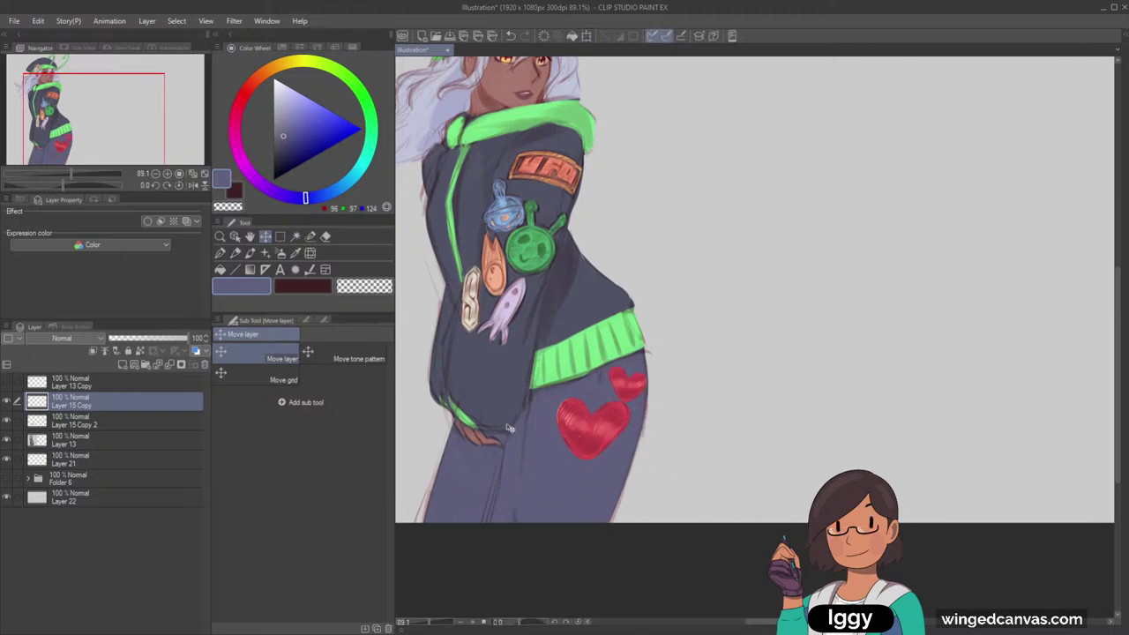
Shift the small heart slightly lower and the large heart down toward the inner thigh, and merge the two heart layers
{"action": "left_click", "coordinate": [235, 237]}
{"action": "left_click", "coordinate": [642, 397]}
{"action": "left_click_drag", "start_coordinate": [635, 395], "coordinate": [627, 415]}
{"action": "left_click_drag", "start_coordinate": [581, 448], "coordinate": [578, 443]}
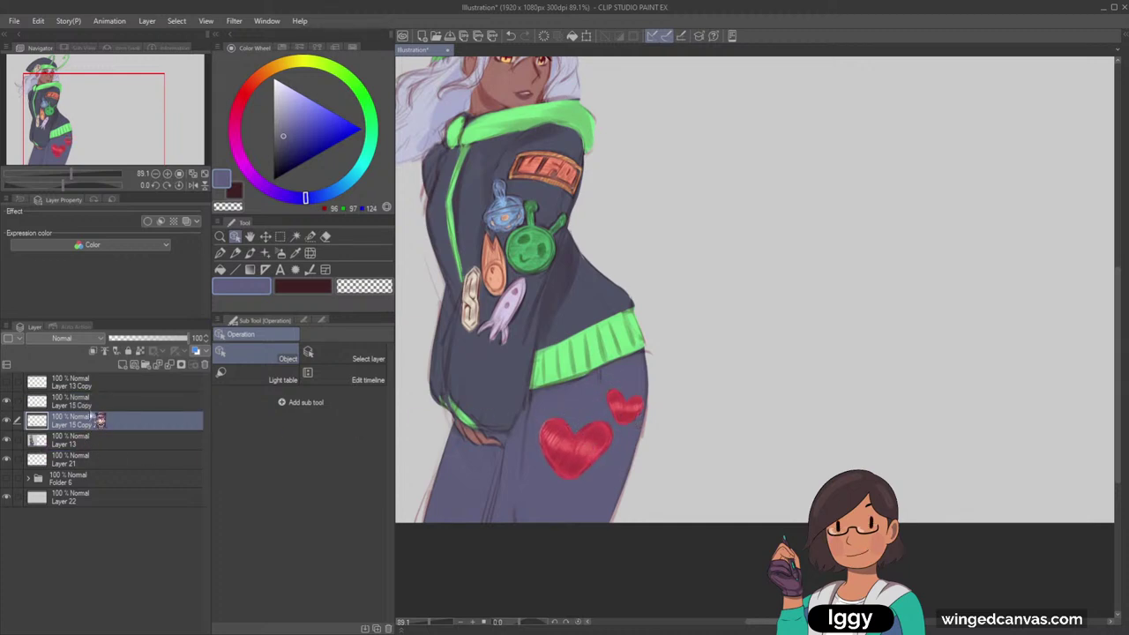
{"action": "left_click", "coordinate": [97, 402], "text": "ctrl"}
{"action": "left_click", "coordinate": [137, 369]}
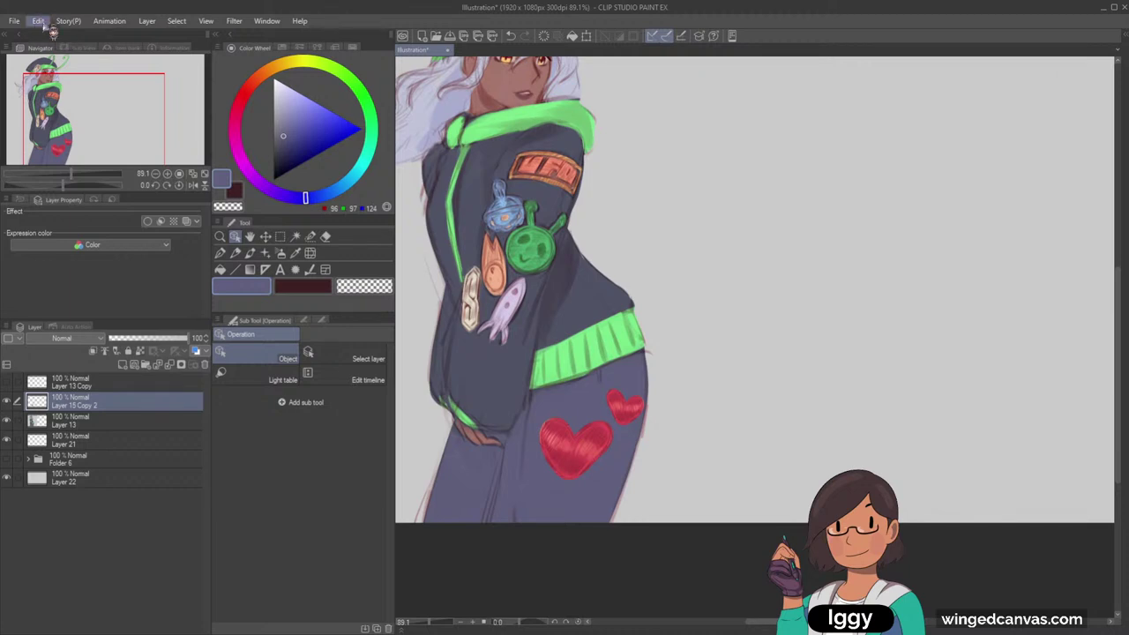
Shift the hue of both heart patches on the hip to a bright green matching the jacket hem
{"action": "key", "text": "ctrl+t"}
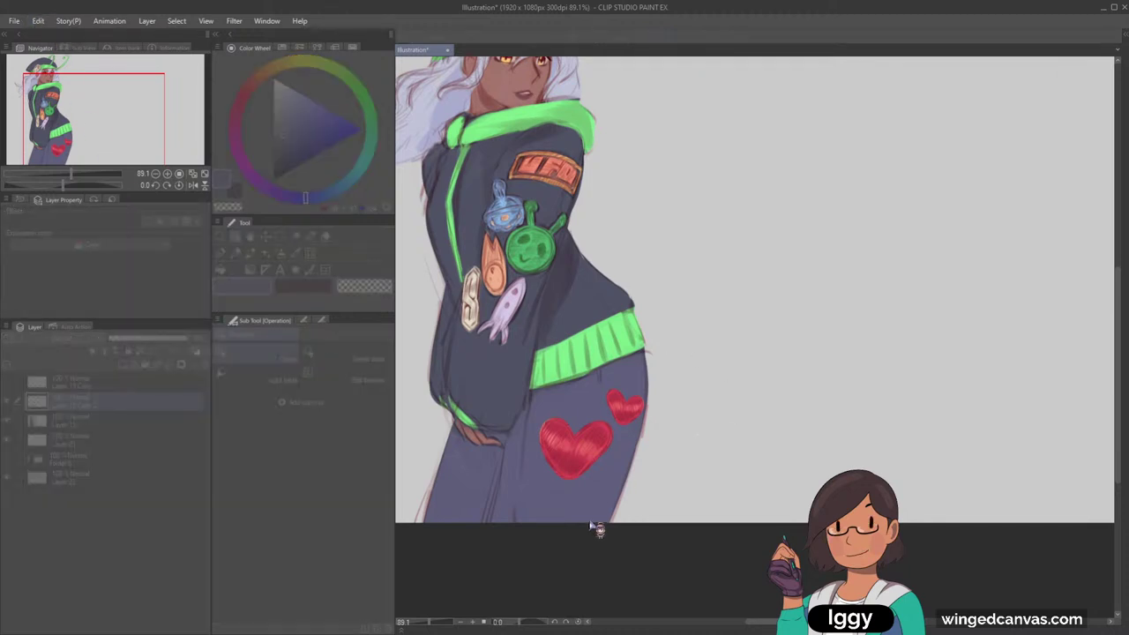
{"action": "left_click_drag", "start_coordinate": [579, 535], "coordinate": [703, 529]}
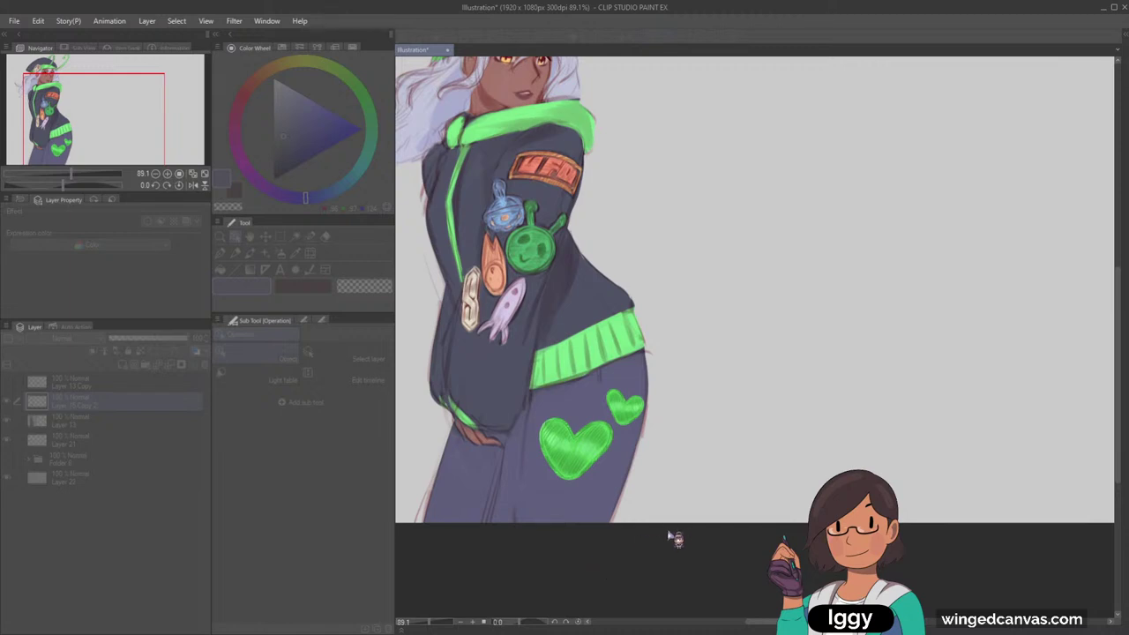
{"action": "mouse_move", "coordinate": [676, 538]}
{"action": "left_mouse_down"}
{"action": "mouse_move", "coordinate": [663, 527]}
{"action": "mouse_move", "coordinate": [708, 536]}
{"action": "mouse_move", "coordinate": [697, 536]}
{"action": "left_mouse_up"}
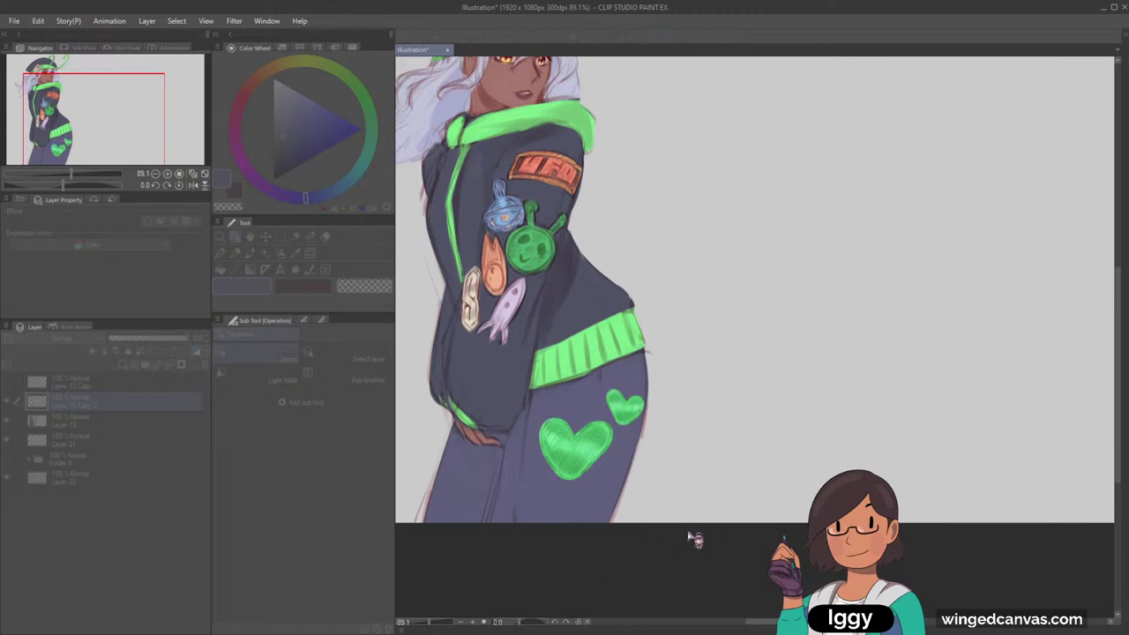
{"action": "key", "text": "Return"}
{"action": "scroll", "coordinate": [758, 393], "scroll_direction": "down", "scroll_amount": 3}
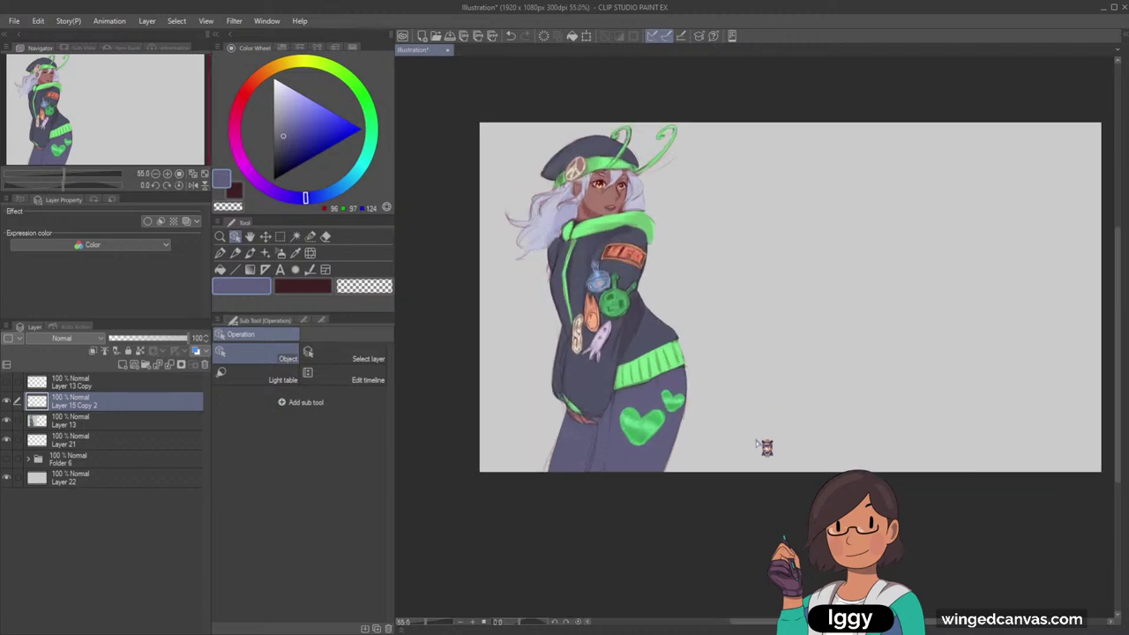
Shade the lower sleeve above the cuff with the Dense watercolor 3 brush in a dark purple-grey sampled from the jacket's shadow
{"action": "scroll", "coordinate": [764, 447], "scroll_direction": "up", "scroll_amount": 1}
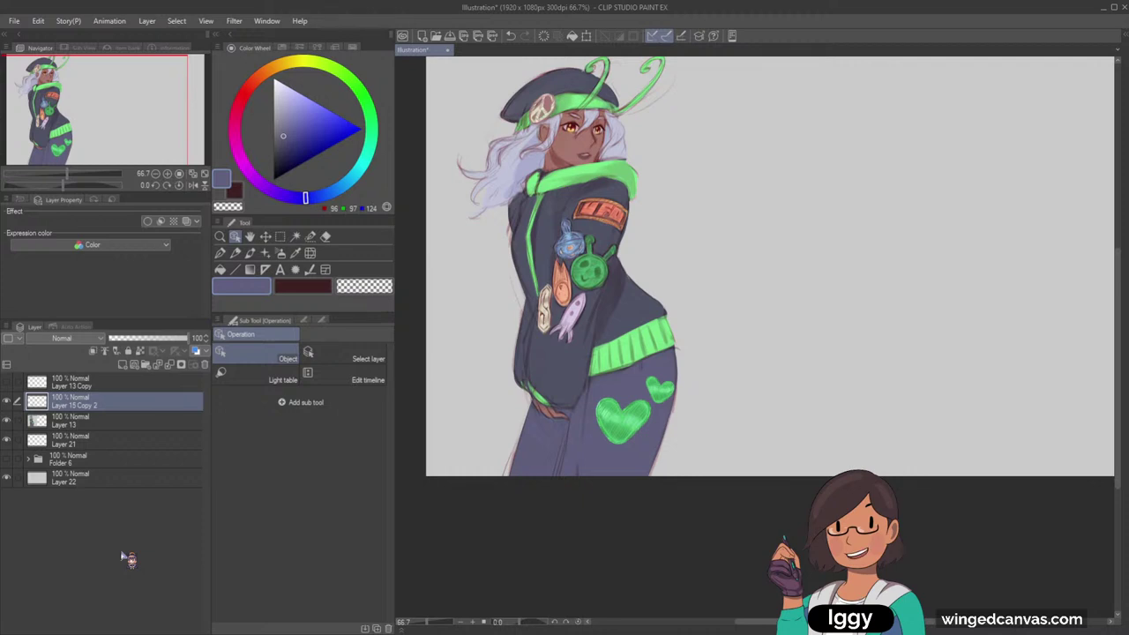
{"action": "scroll", "coordinate": [687, 465], "scroll_direction": "up", "scroll_amount": 2}
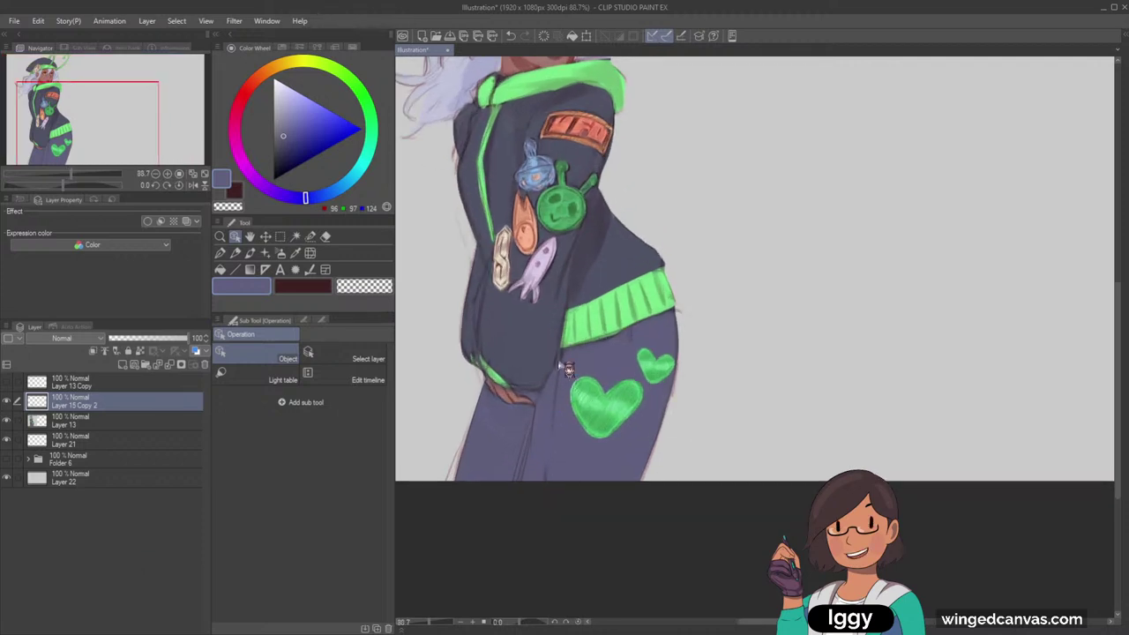
{"action": "left_click", "coordinate": [250, 253]}
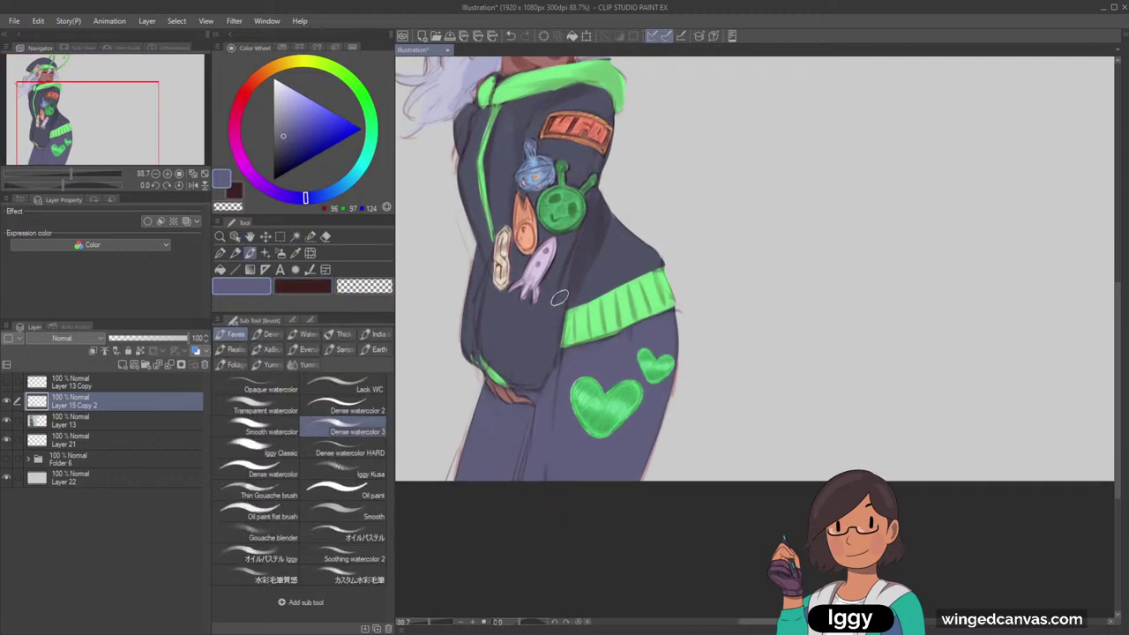
{"action": "left_click", "coordinate": [560, 344], "text": "alt"}
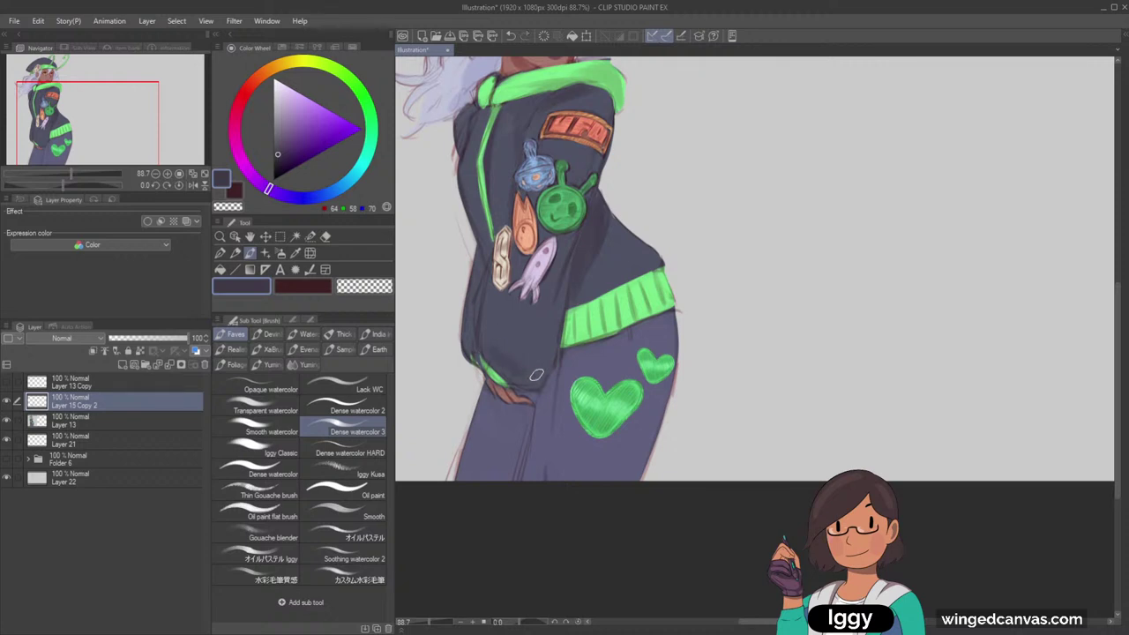
{"action": "mouse_move", "coordinate": [506, 362]}
{"action": "left_mouse_down"}
{"action": "mouse_move", "coordinate": [552, 330]}
{"action": "mouse_move", "coordinate": [508, 353]}
{"action": "mouse_move", "coordinate": [553, 303]}
{"action": "left_mouse_up"}
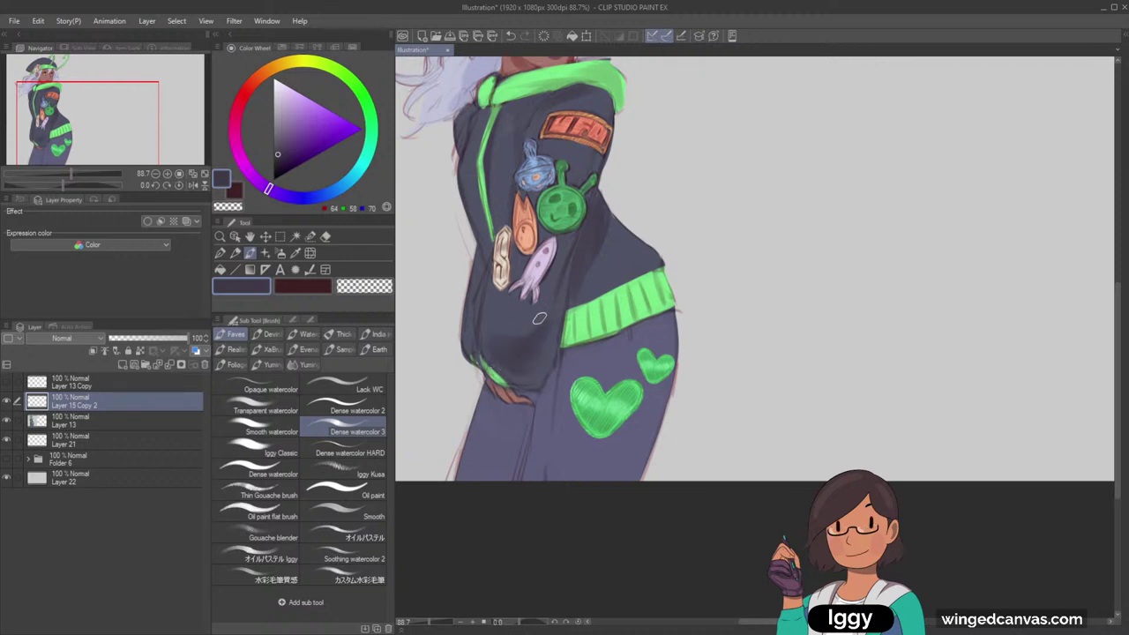
{"action": "key", "text": "ctrl+z"}
{"action": "left_click", "coordinate": [549, 315], "text": "alt"}
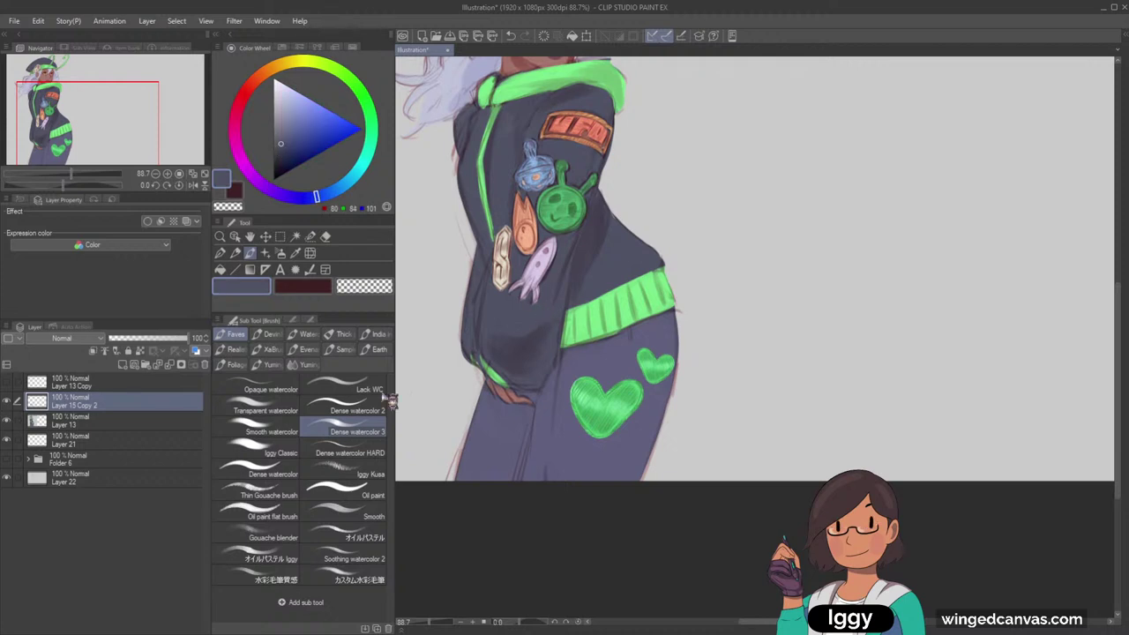
Soften the lower sleeve's shading with an enlarged Dense watercolor 2 brush in a blue-grey sampled from the jacket
{"action": "left_click", "coordinate": [358, 408]}
{"action": "key", "text": "]"}
{"action": "key", "text": "]"}
{"action": "key", "text": "]"}
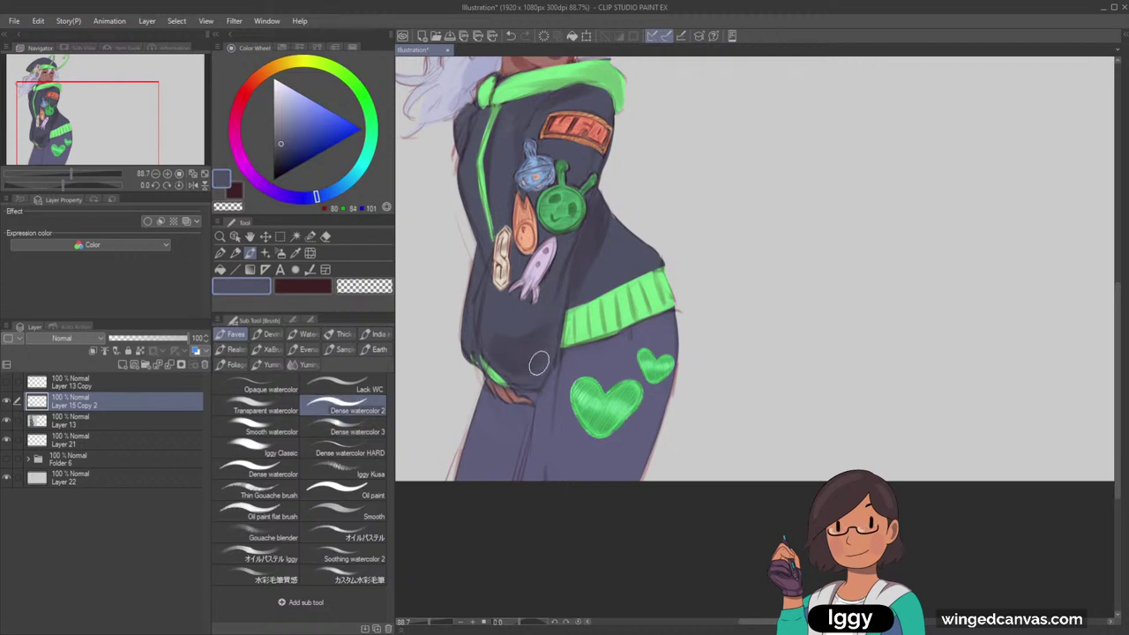
{"action": "scroll", "coordinate": [539, 381], "scroll_direction": "down", "scroll_amount": 3}
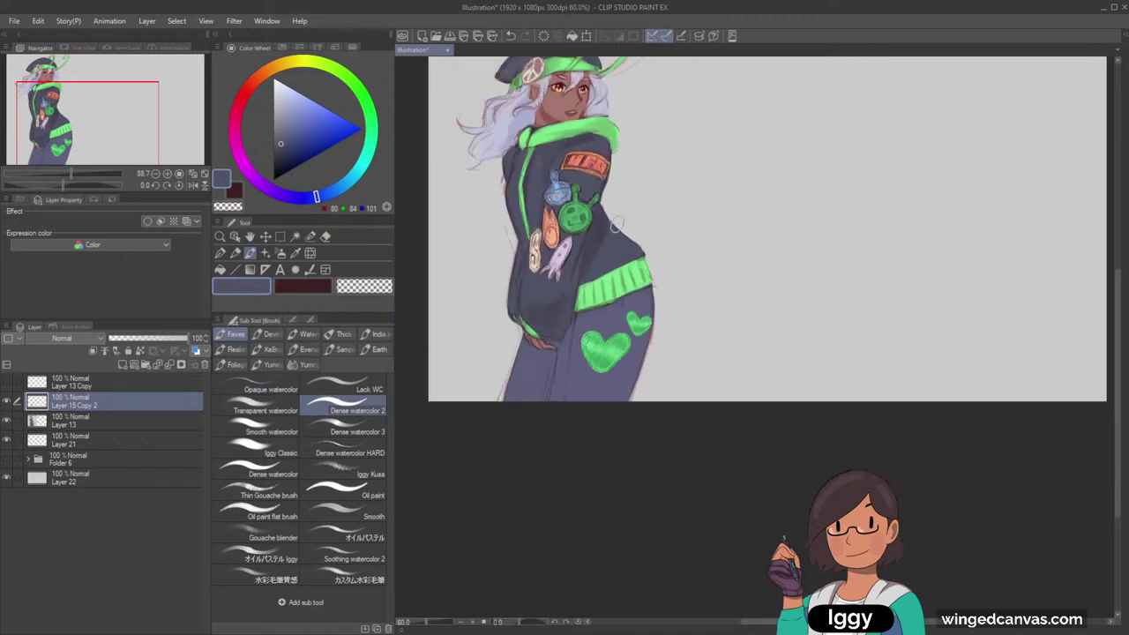
{"action": "scroll", "coordinate": [547, 338], "scroll_direction": "up", "scroll_amount": 2}
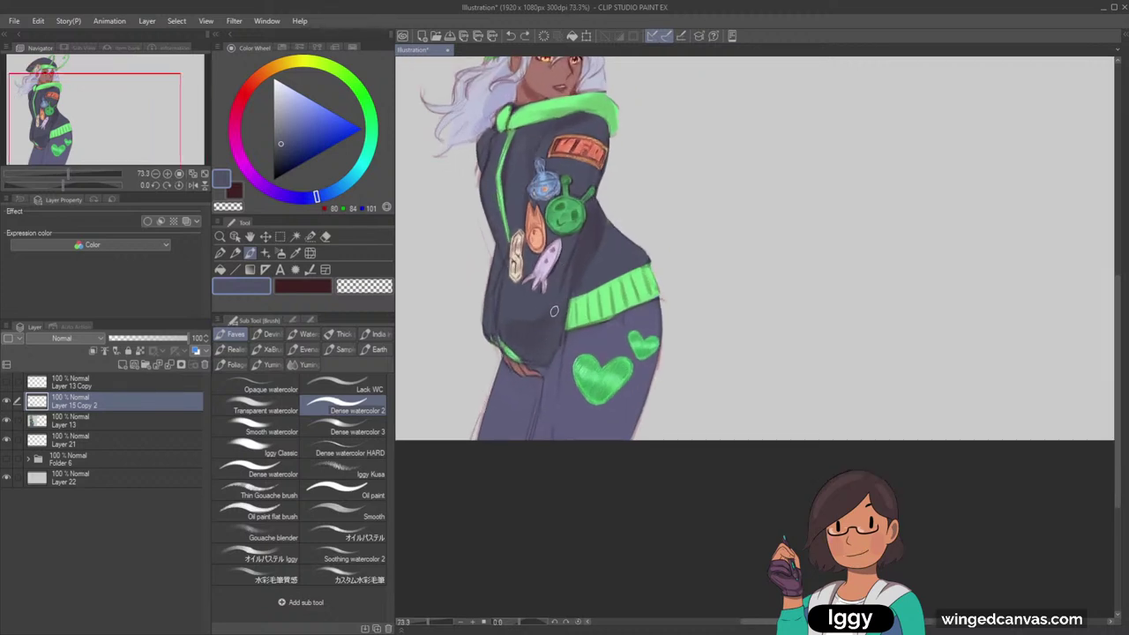
{"action": "scroll", "coordinate": [572, 254], "scroll_direction": "up", "scroll_amount": 2}
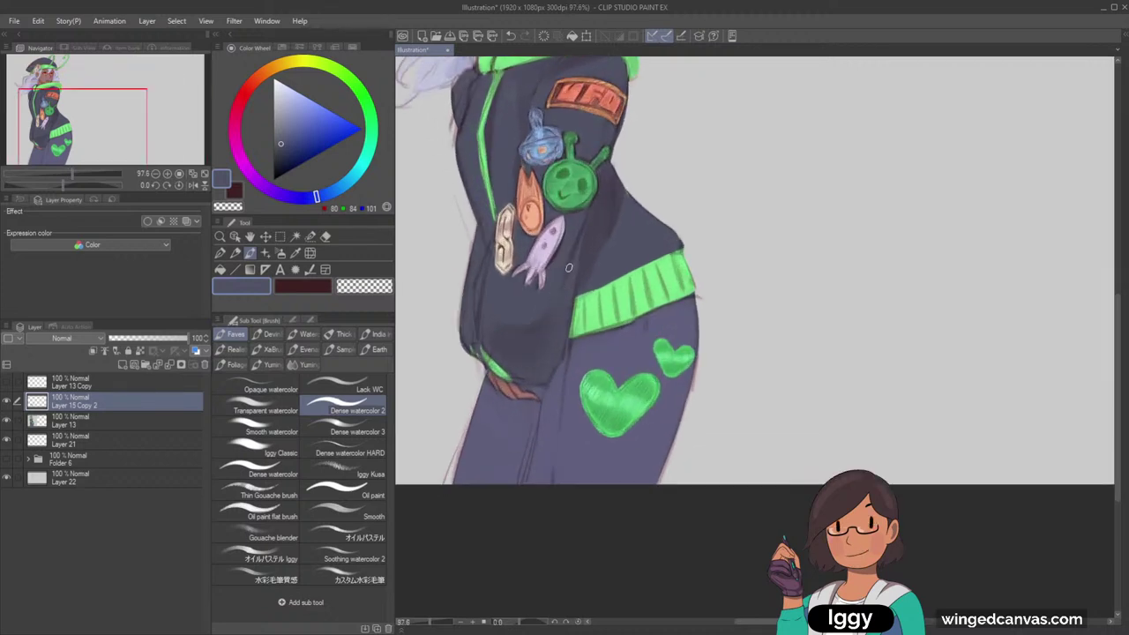
Refine the folds of the lower sleeve with dark and mid blue-grey tones sampled from the surrounding fabric
{"action": "left_click", "coordinate": [519, 334], "text": "alt"}
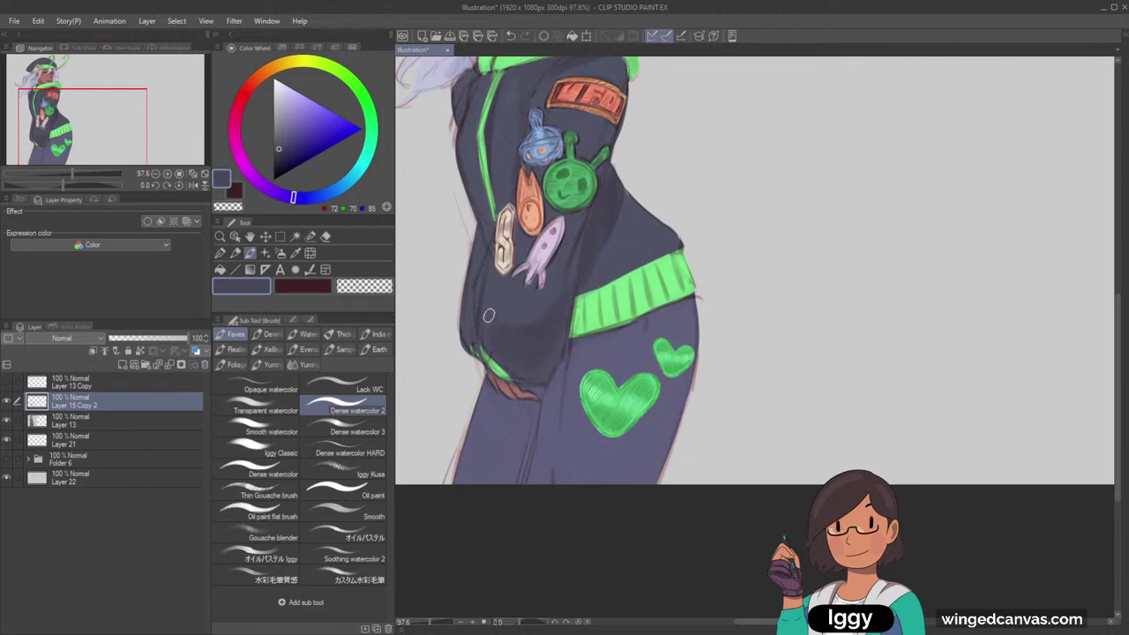
{"action": "scroll", "coordinate": [519, 364], "scroll_direction": "down", "scroll_amount": 2}
{"action": "scroll", "coordinate": [634, 172], "scroll_direction": "up", "scroll_amount": 1}
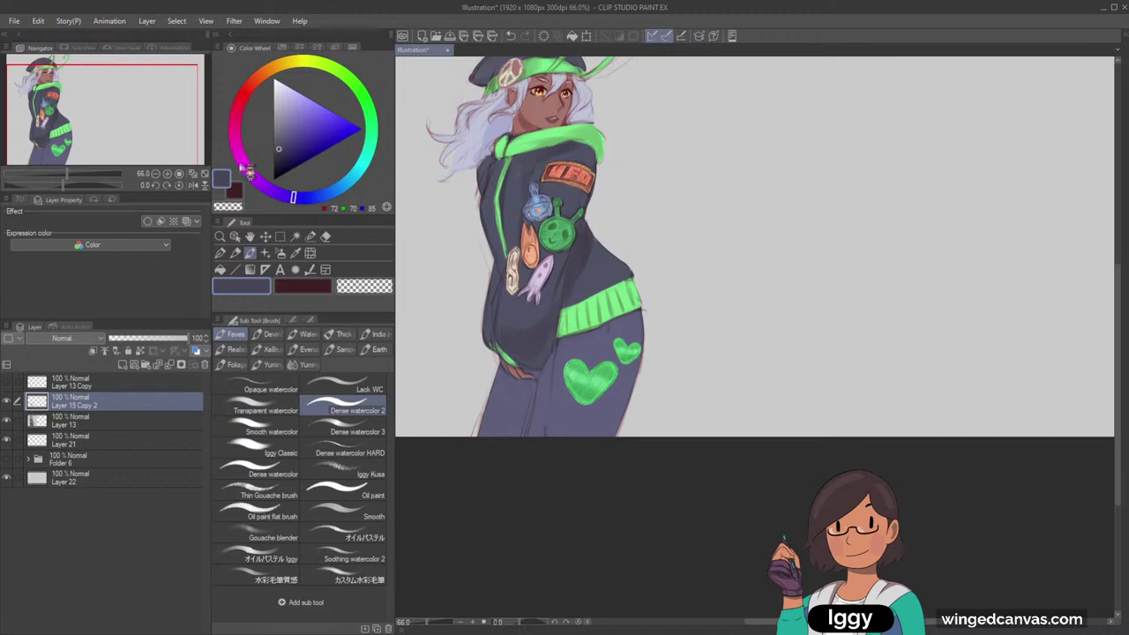
{"action": "left_click", "coordinate": [106, 124]}
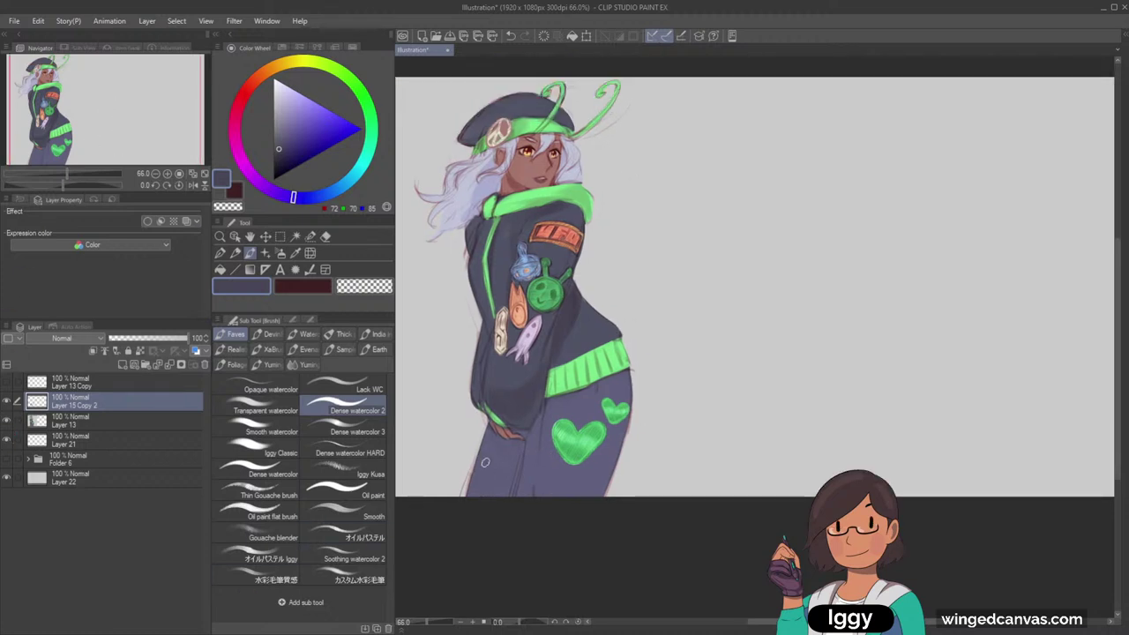
{"action": "scroll", "coordinate": [477, 416], "scroll_direction": "up", "scroll_amount": 1}
{"action": "left_click", "coordinate": [504, 394], "text": "alt"}
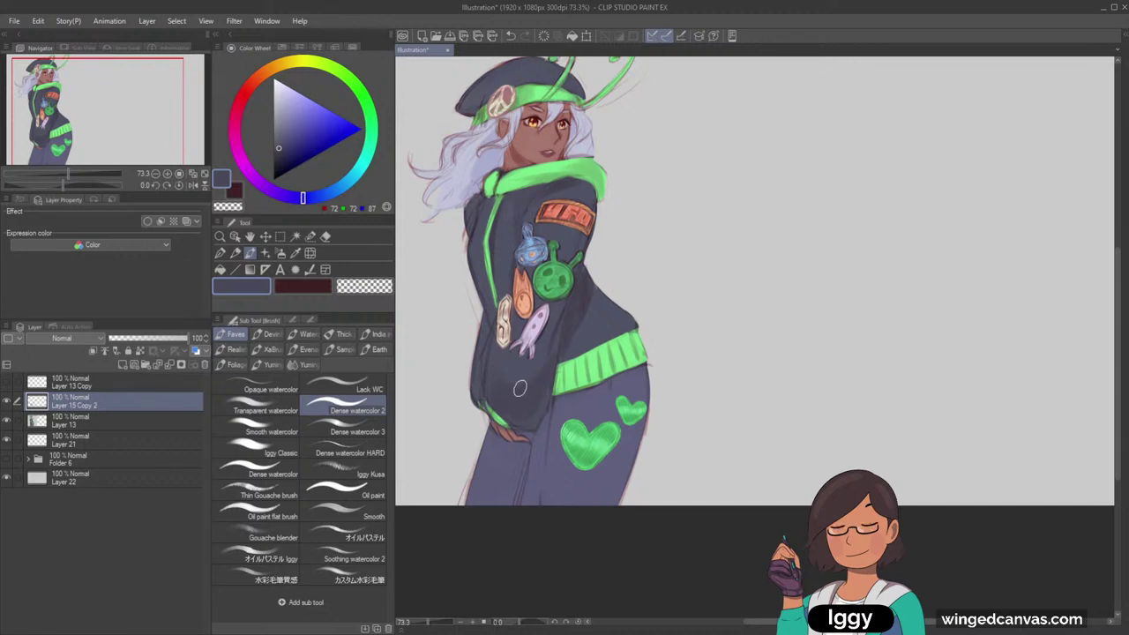
{"action": "left_click", "coordinate": [509, 373], "text": "alt"}
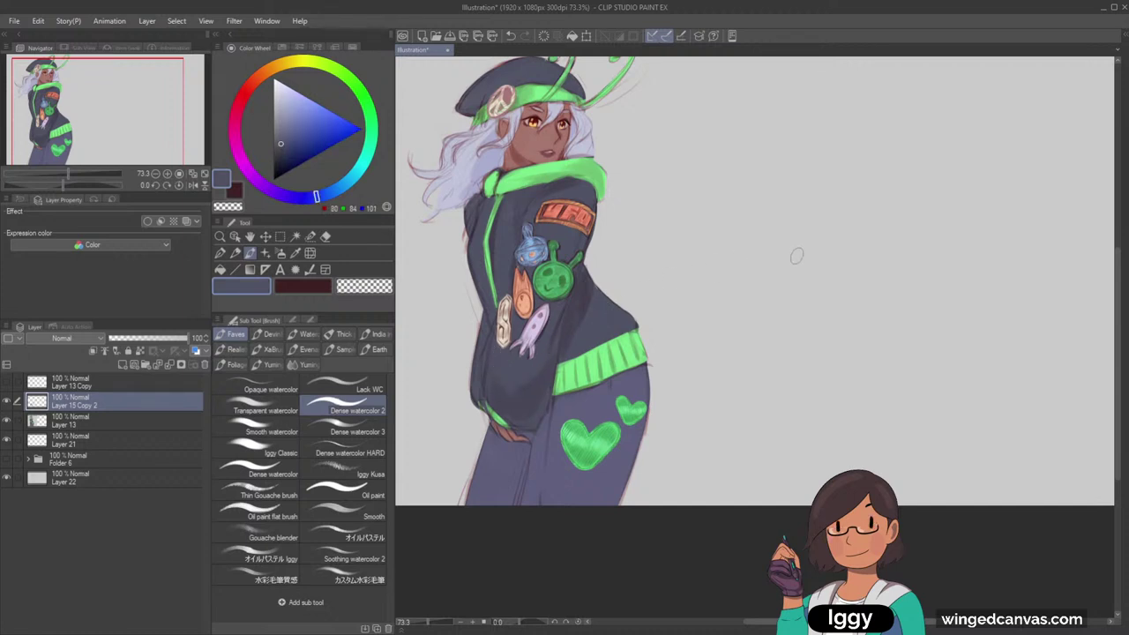
On Layer 13, paint a dark fold down the thigh behind the hearts and a shadow between the legs with Dense watercolor 3
{"action": "left_click", "coordinate": [137, 424]}
{"action": "left_click", "coordinate": [245, 563]}
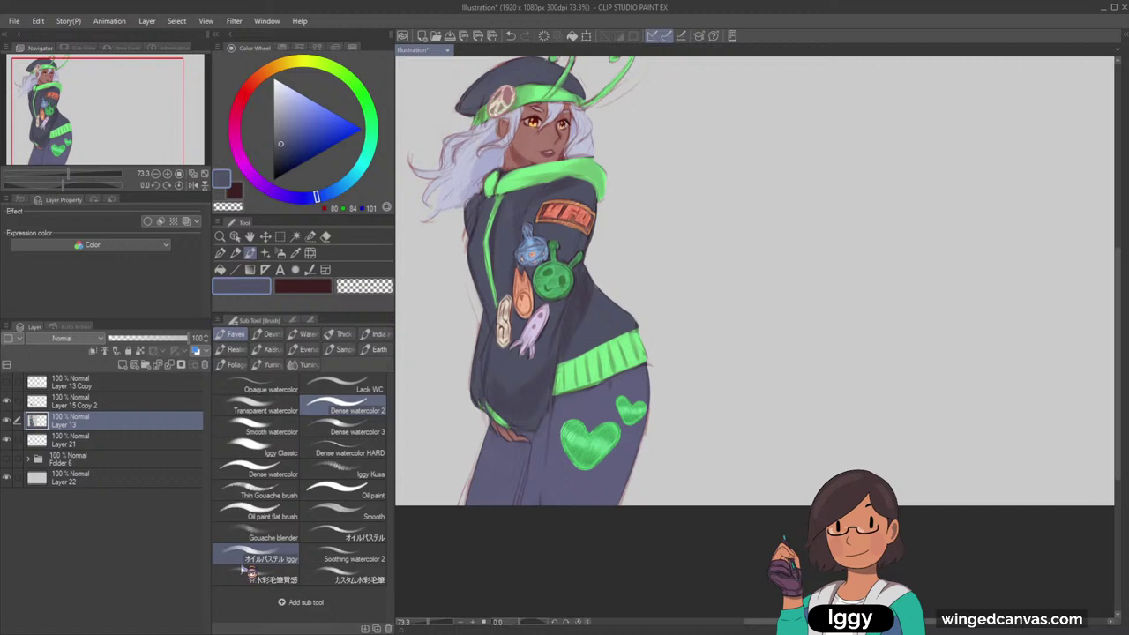
{"action": "left_click", "coordinate": [601, 391], "text": "alt"}
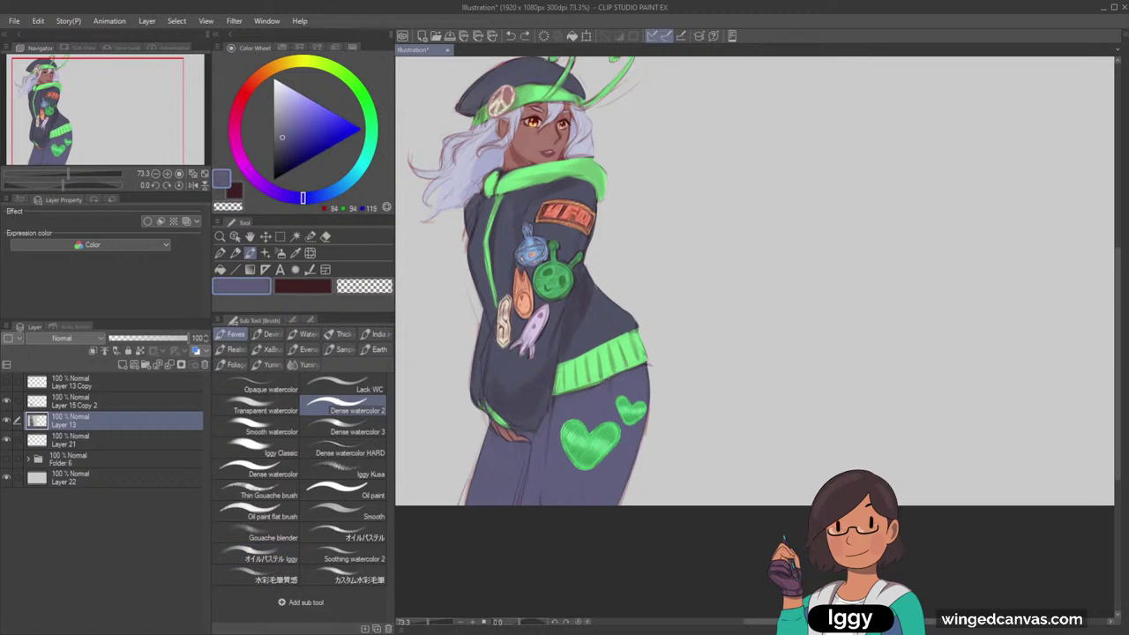
{"action": "left_click", "coordinate": [649, 362], "text": "alt"}
{"action": "left_click", "coordinate": [648, 363], "text": "alt"}
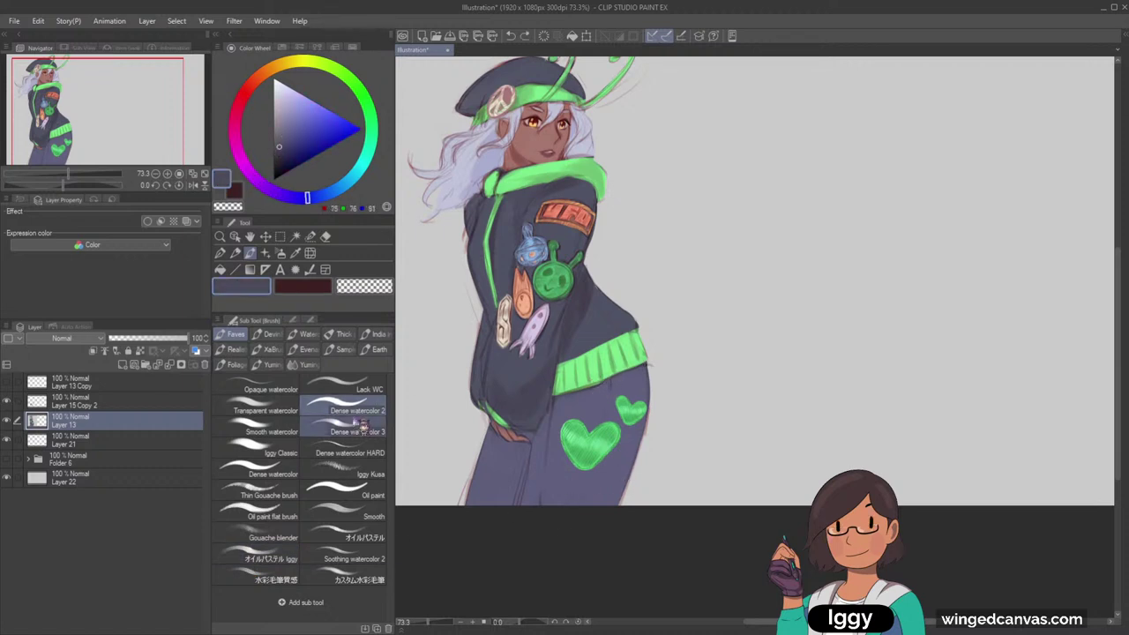
{"action": "left_click", "coordinate": [358, 427]}
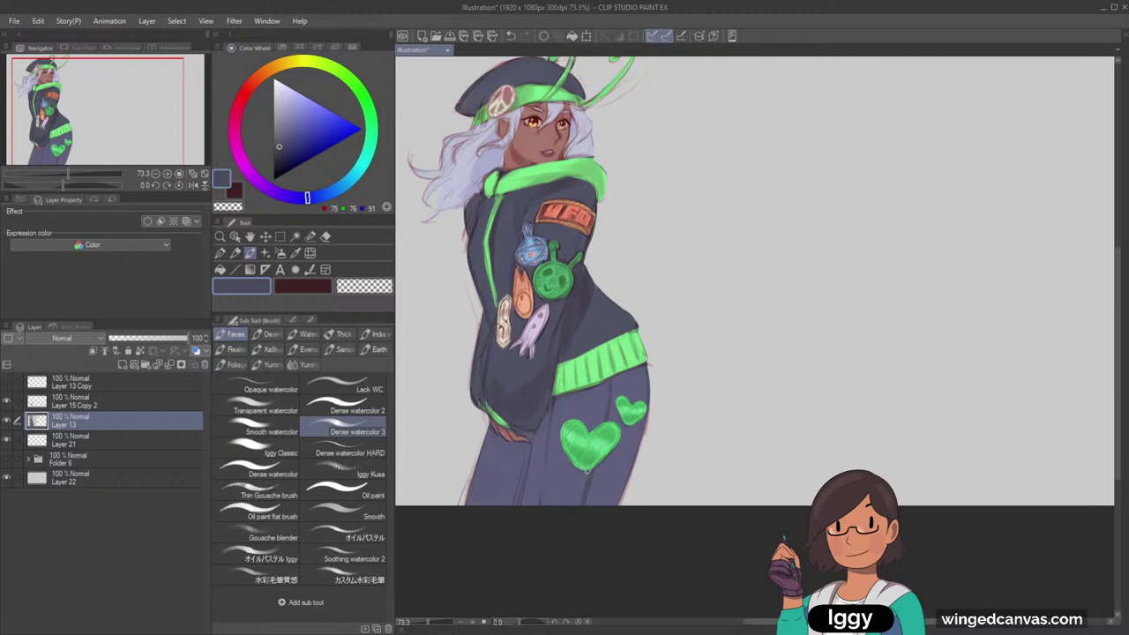
{"action": "left_click", "coordinate": [553, 402], "text": "alt"}
{"action": "left_click_drag", "start_coordinate": [536, 434], "coordinate": [529, 476]}
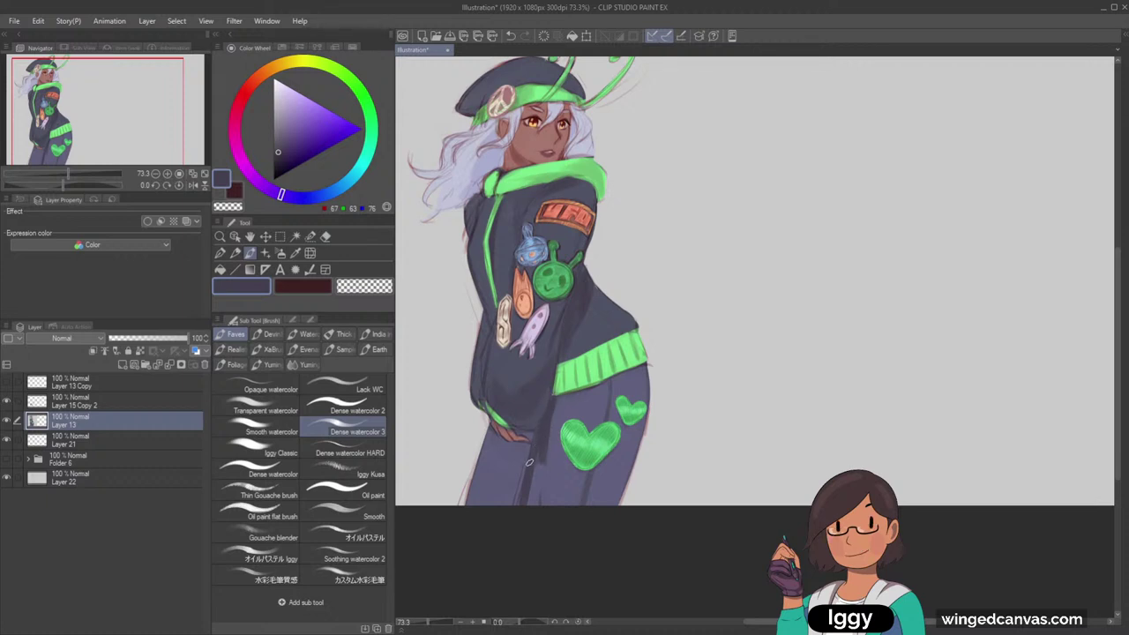
Paint a very dark maroon shadow along the lower sleeve's back edge where it meets the jacket's hip
{"action": "left_click", "coordinate": [530, 385], "text": "alt"}
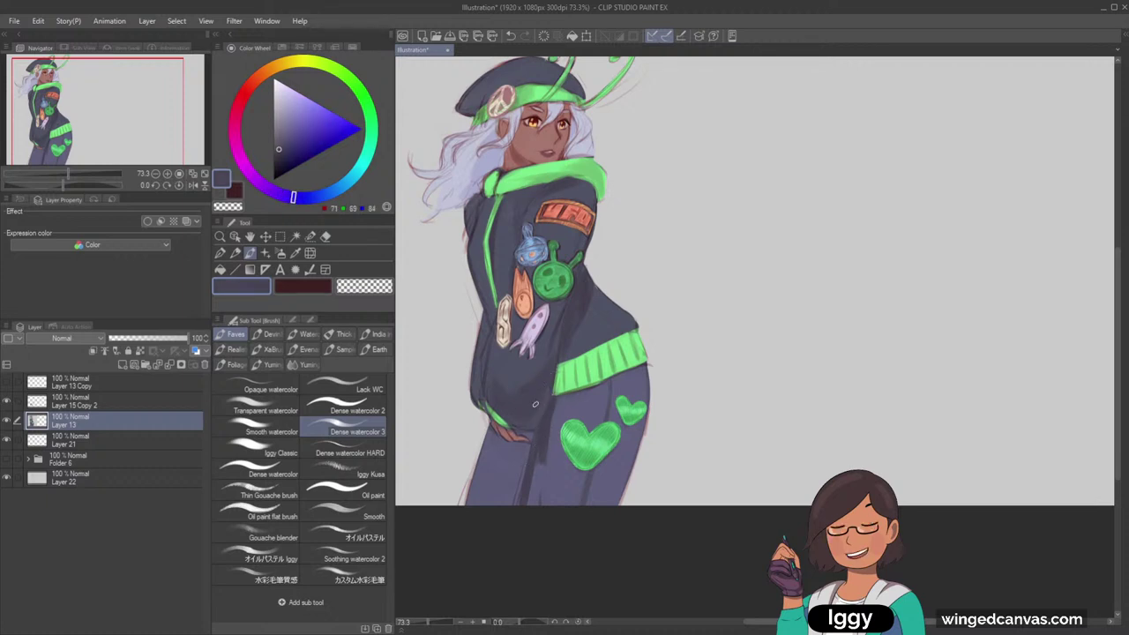
{"action": "left_click", "coordinate": [521, 425], "text": "alt"}
{"action": "left_click", "coordinate": [499, 413], "text": "alt"}
{"action": "left_click", "coordinate": [505, 429], "text": "alt"}
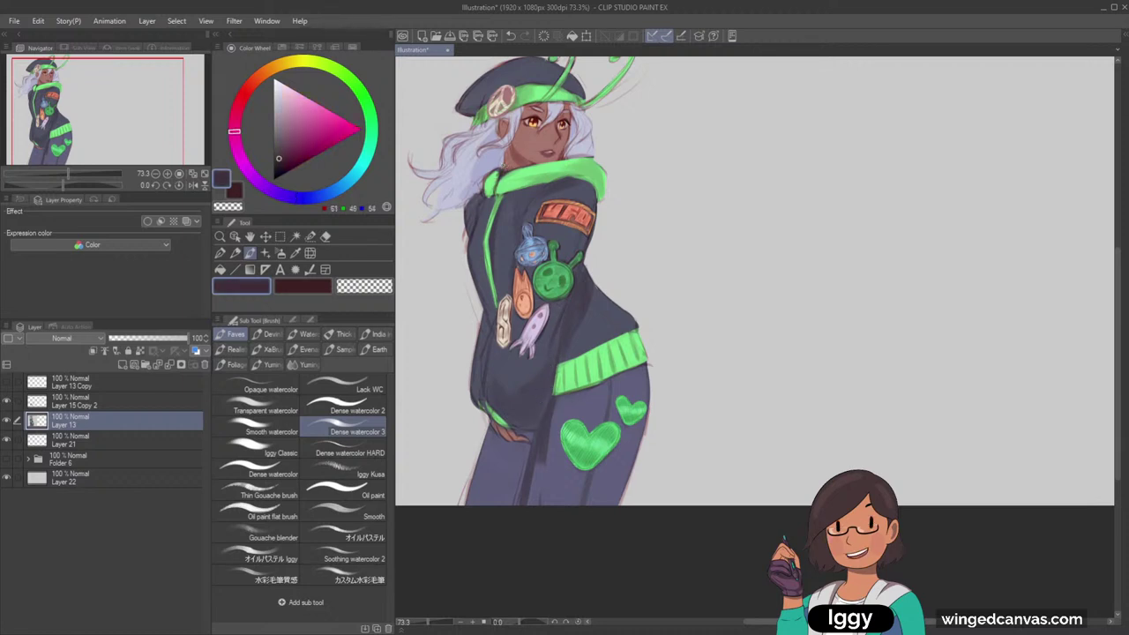
{"action": "left_click", "coordinate": [283, 159]}
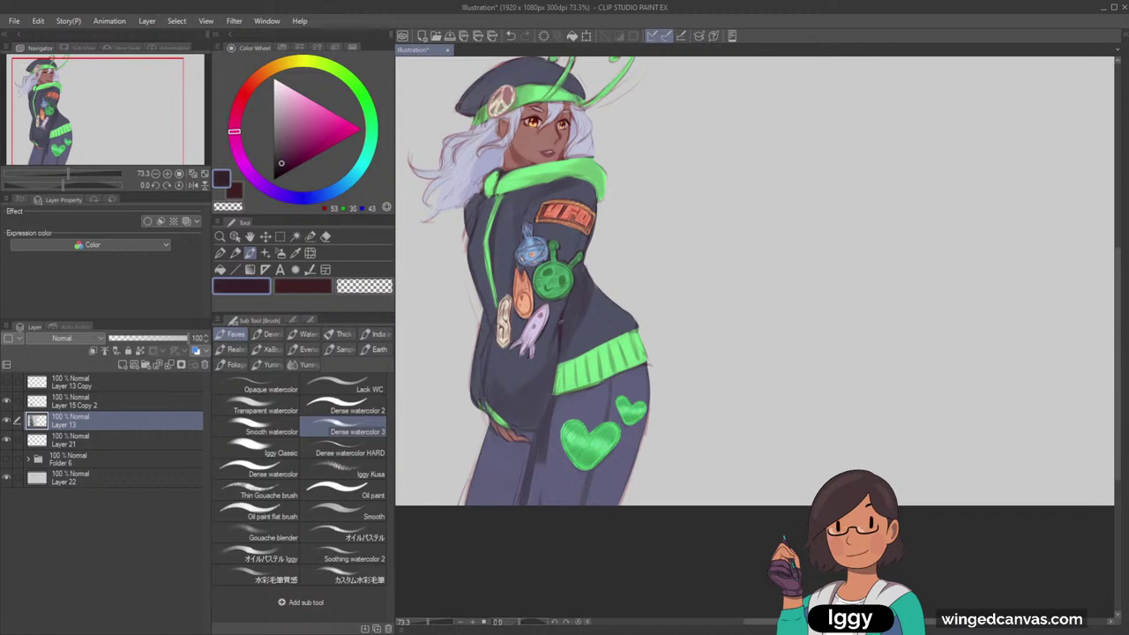
{"action": "left_click_drag", "start_coordinate": [560, 358], "coordinate": [536, 431]}
{"action": "key", "text": "ctrl+z"}
{"action": "key", "text": "ctrl+z"}
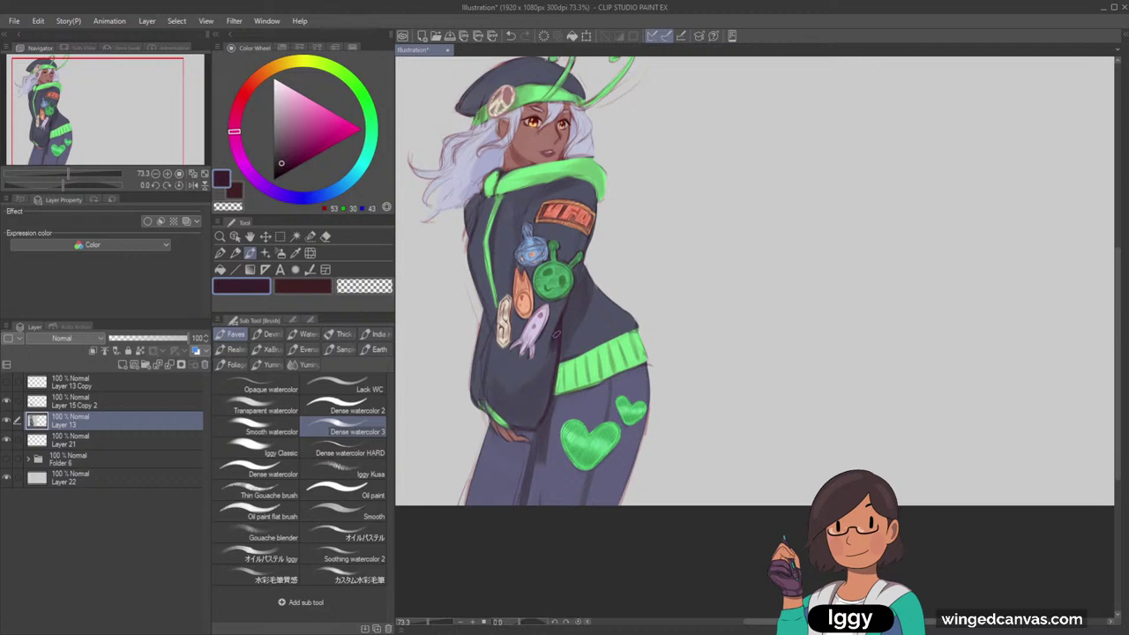
{"action": "left_click", "coordinate": [561, 353], "text": "alt"}
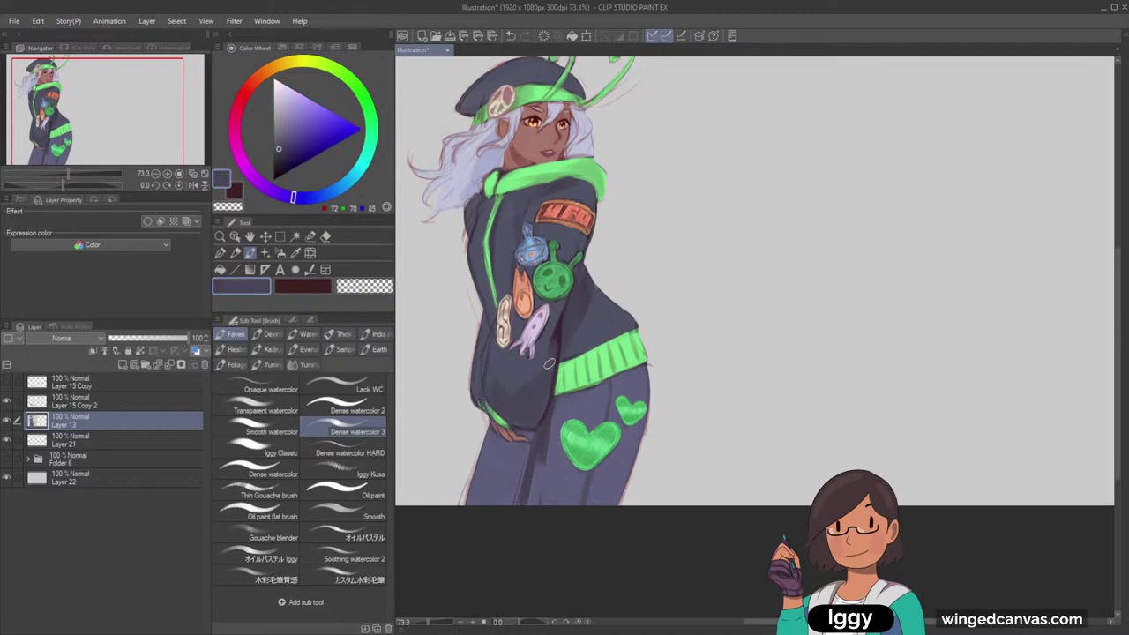
Deepen the shadow beneath the sleeve and between the legs, and blend it into the thigh with a sampled muted purple-blue
{"action": "scroll", "coordinate": [538, 406], "scroll_direction": "down", "scroll_amount": 1}
{"action": "scroll", "coordinate": [538, 407], "scroll_direction": "up", "scroll_amount": 1}
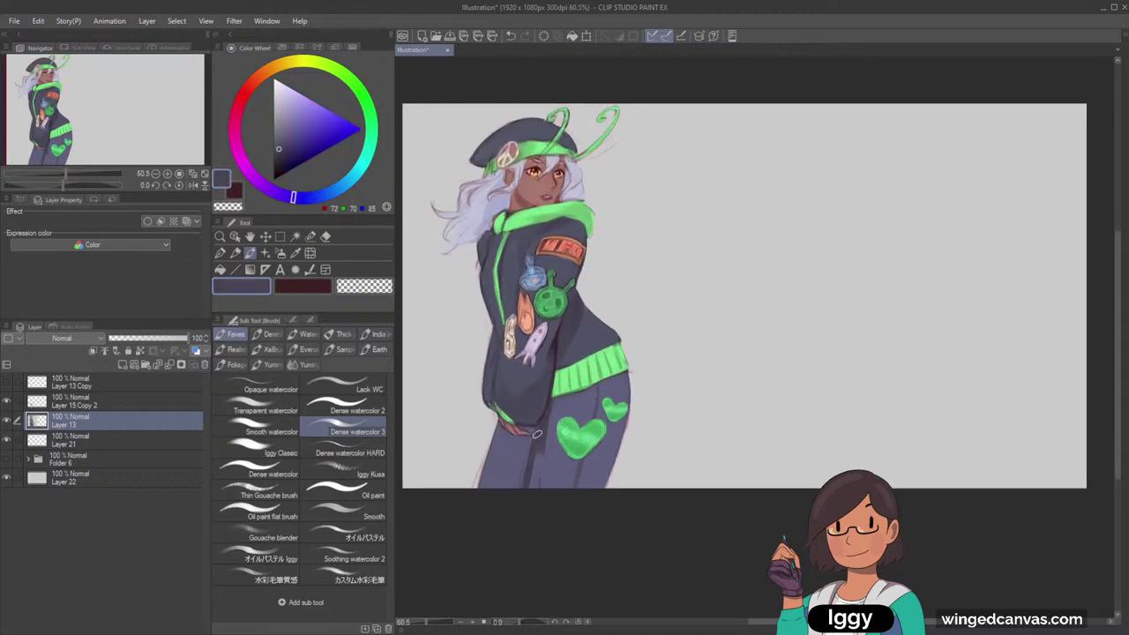
{"action": "left_click", "coordinate": [536, 432], "text": "alt"}
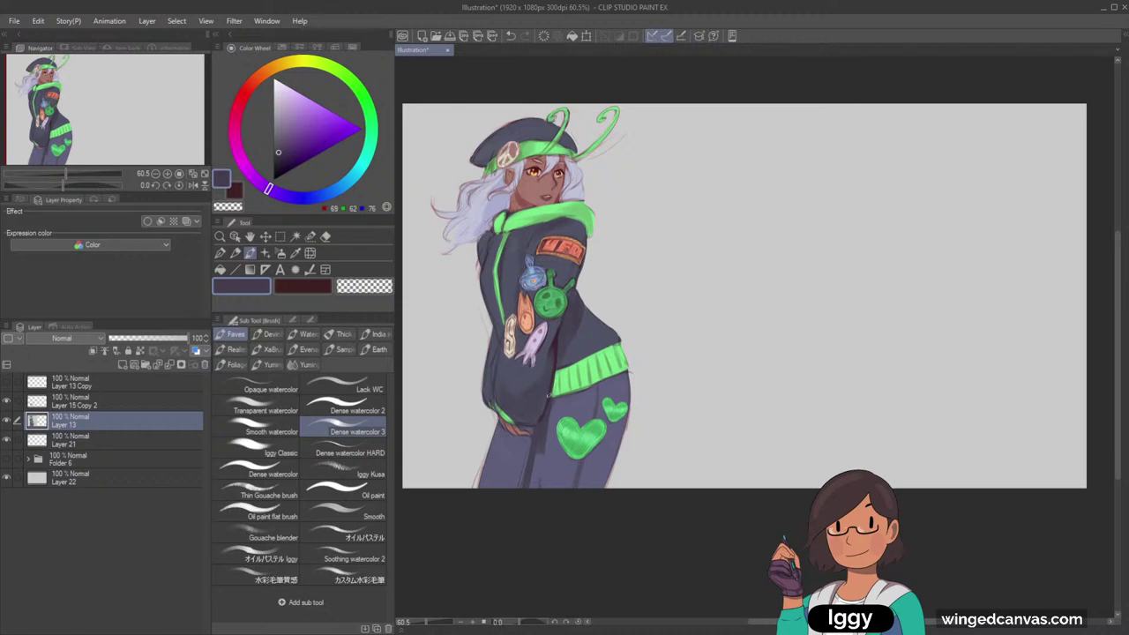
{"action": "left_click", "coordinate": [558, 344], "text": "alt"}
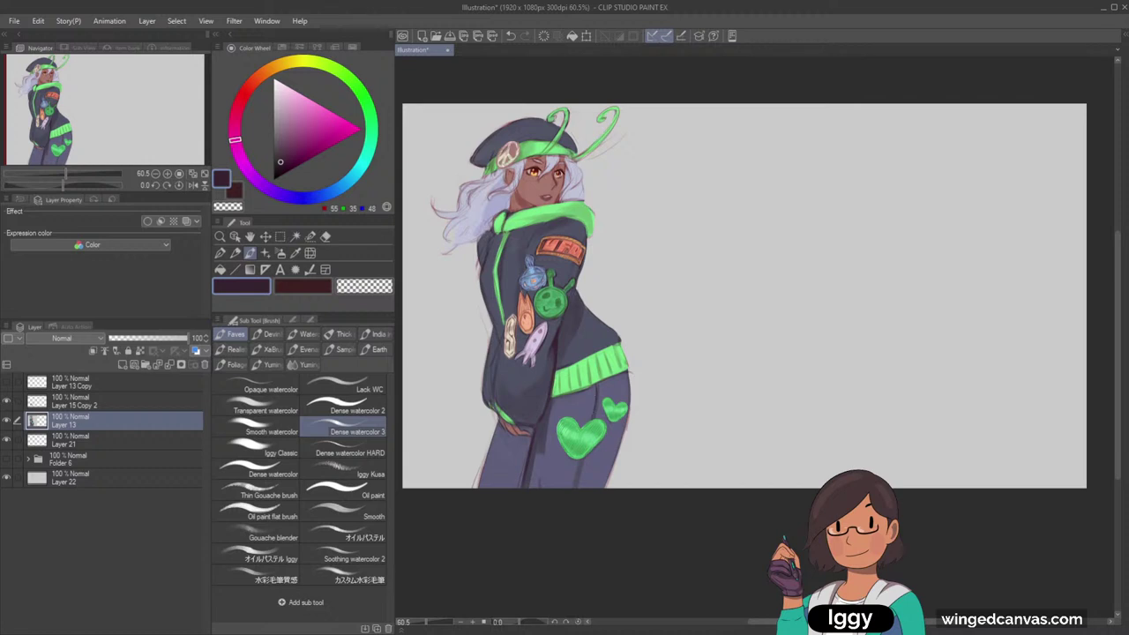
{"action": "left_click", "coordinate": [567, 448], "text": "alt"}
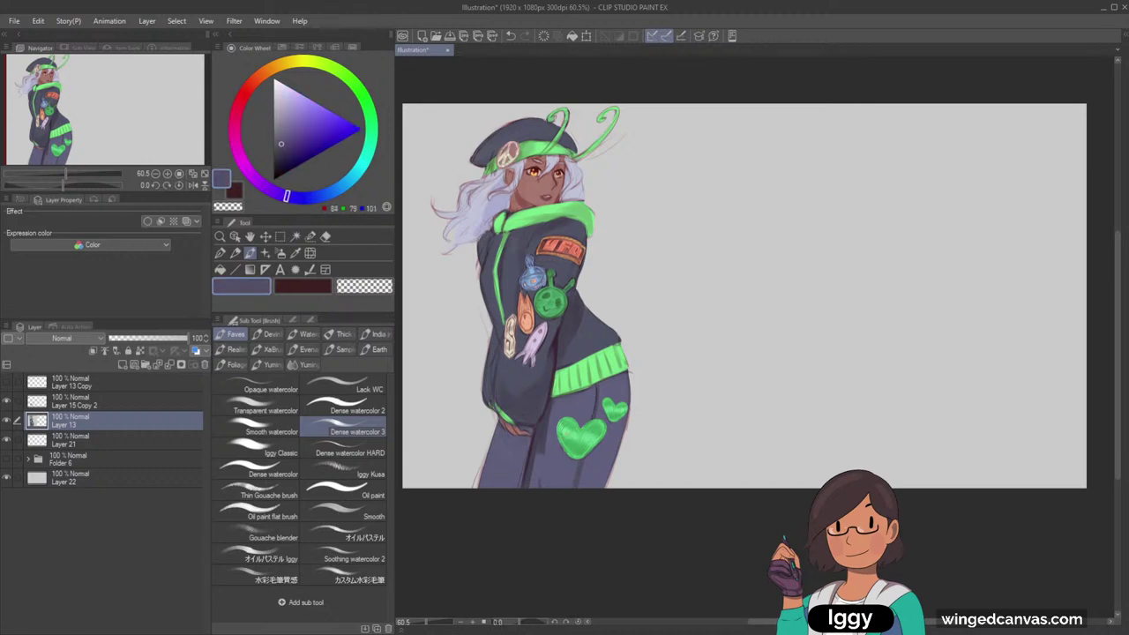
{"action": "scroll", "coordinate": [566, 450], "scroll_direction": "up", "scroll_amount": 2}
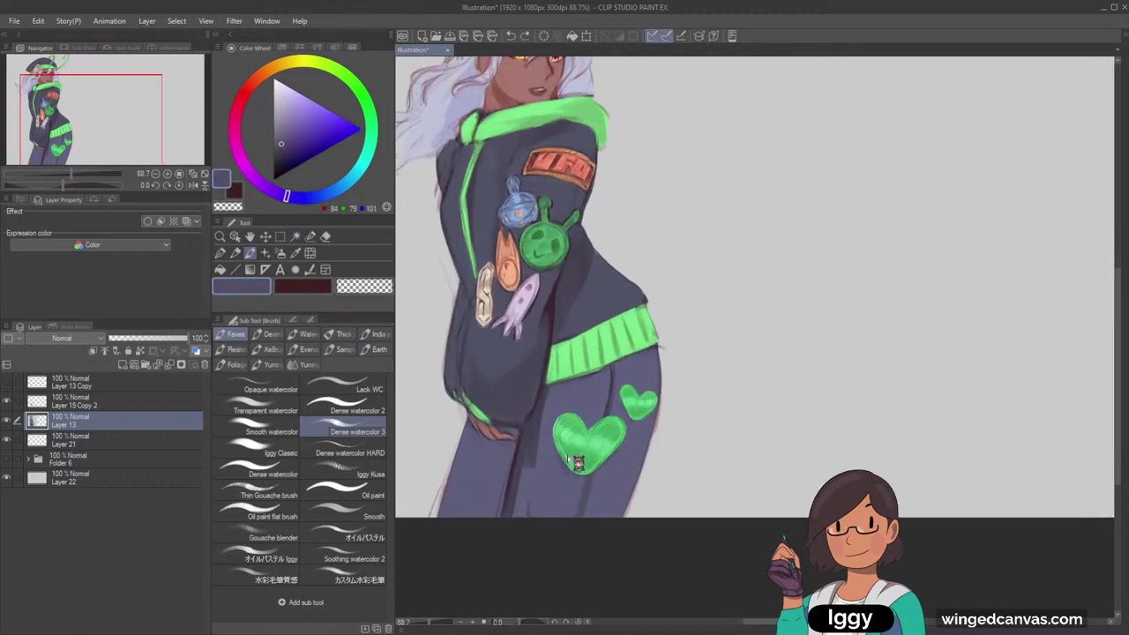
{"action": "scroll", "coordinate": [574, 462], "scroll_direction": "down", "scroll_amount": 2}
{"action": "scroll", "coordinate": [555, 492], "scroll_direction": "down", "scroll_amount": 1}
{"action": "scroll", "coordinate": [554, 491], "scroll_direction": "up", "scroll_amount": 1}
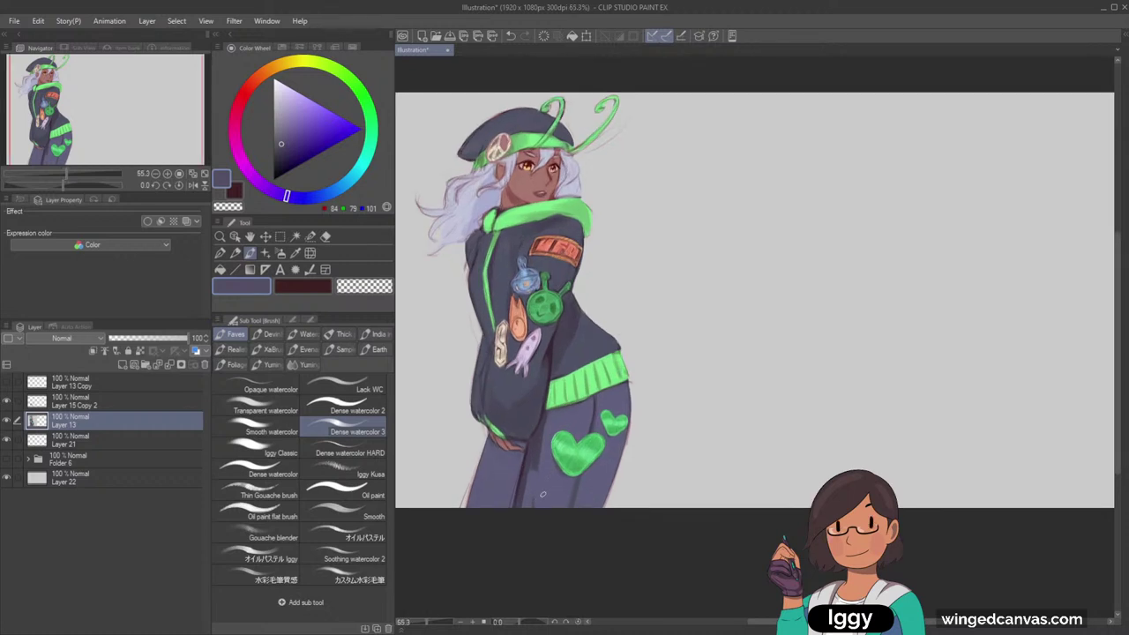
Blend the shadows on the upper thigh below the sleeve and along the jacket's back with muted purple-blues sampled from the surrounding fabric
{"action": "scroll", "coordinate": [543, 494], "scroll_direction": "down", "scroll_amount": 1}
{"action": "scroll", "coordinate": [543, 494], "scroll_direction": "up", "scroll_amount": 1}
{"action": "left_click", "coordinate": [564, 470], "text": "alt"}
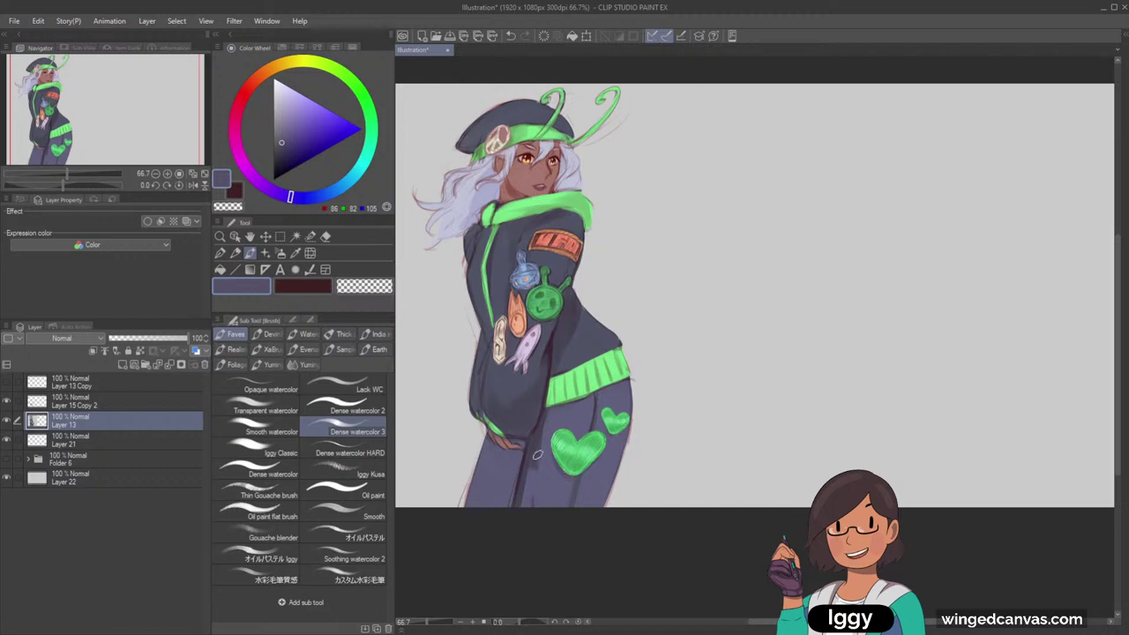
{"action": "left_click", "coordinate": [538, 455], "text": "alt"}
{"action": "left_click", "coordinate": [551, 409], "text": "alt"}
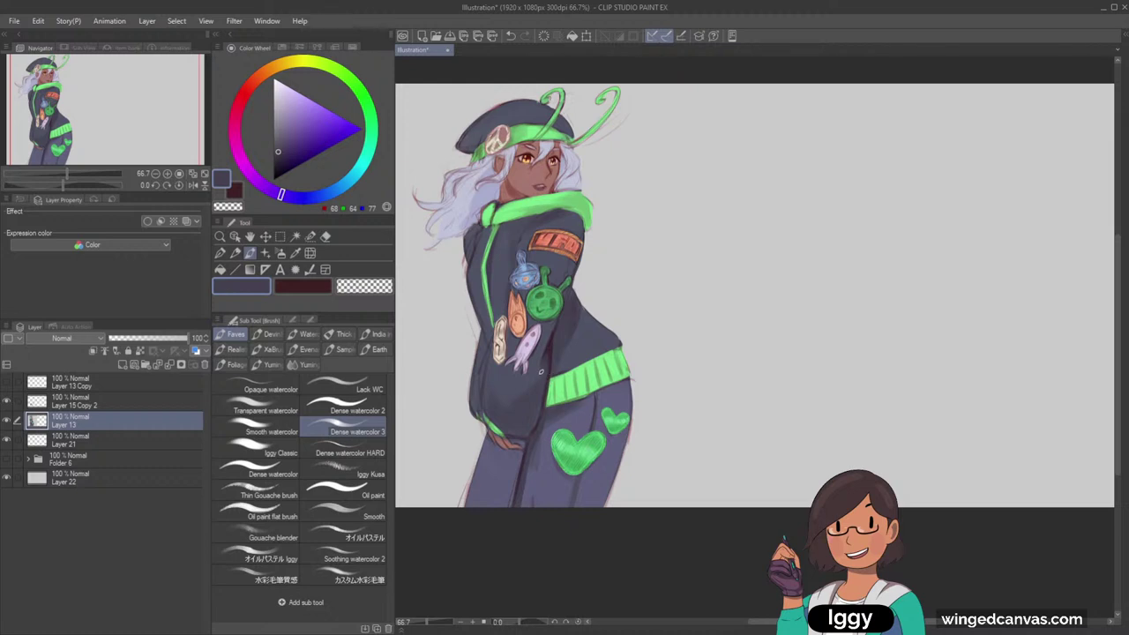
{"action": "left_click", "coordinate": [580, 400], "text": "alt"}
{"action": "left_click", "coordinate": [548, 436], "text": "alt"}
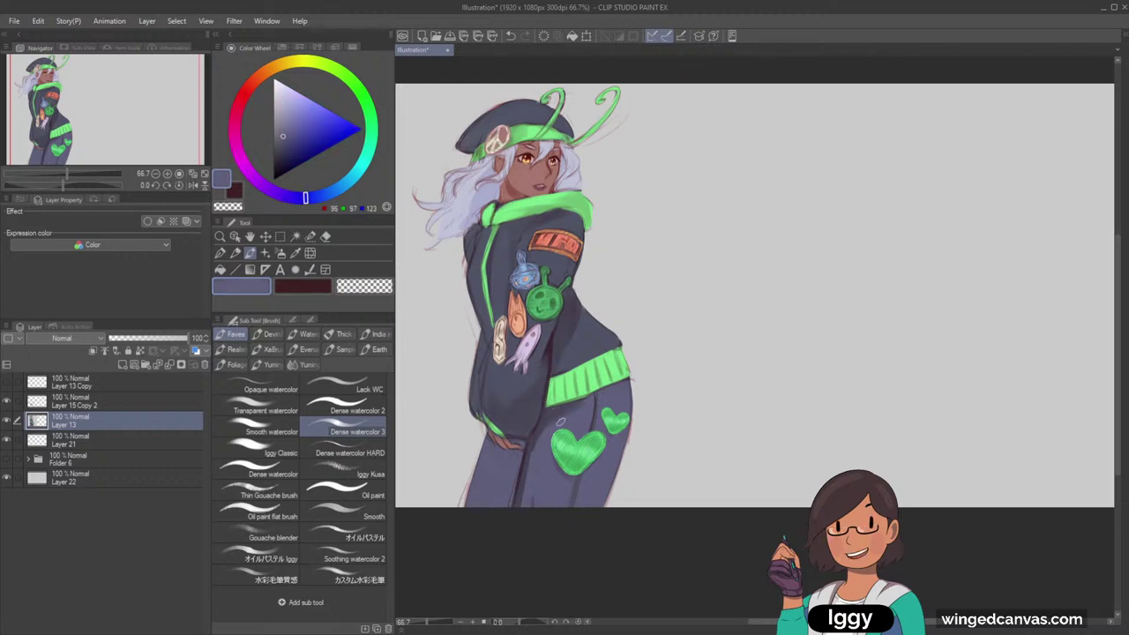
{"action": "left_click", "coordinate": [554, 413], "text": "alt"}
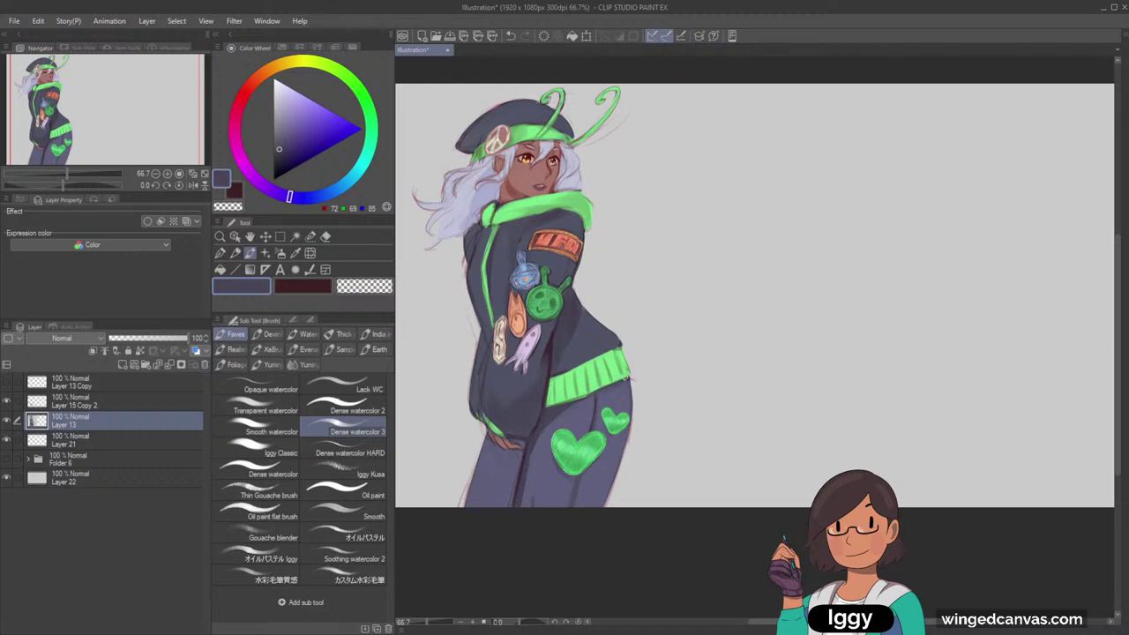
{"action": "left_click", "coordinate": [576, 306], "text": "alt"}
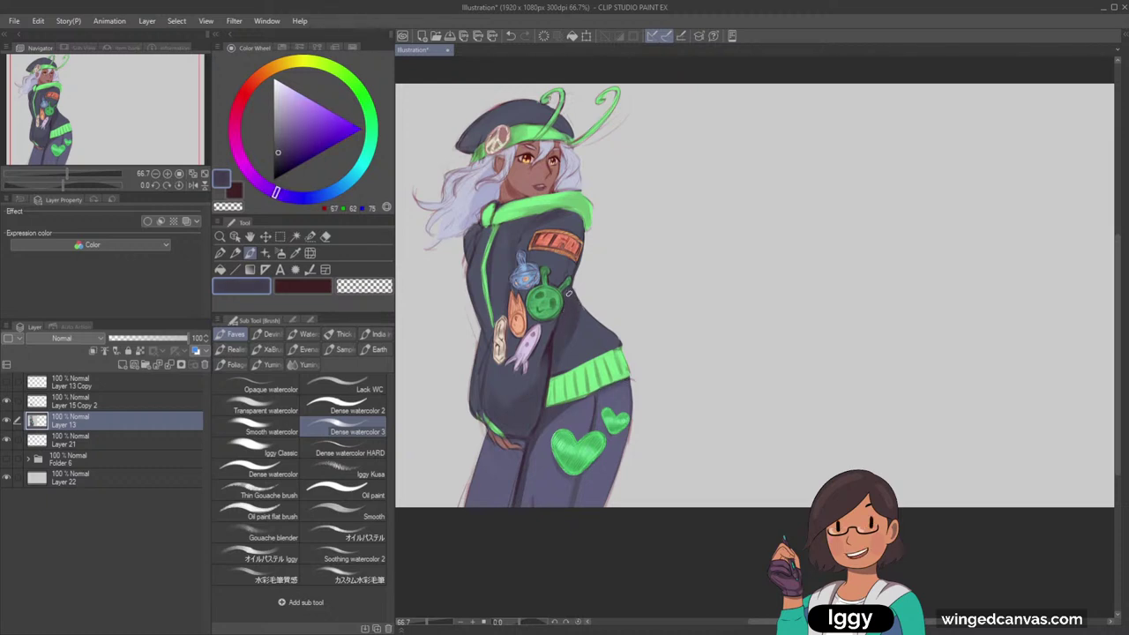
{"action": "left_click", "coordinate": [555, 328], "text": "alt"}
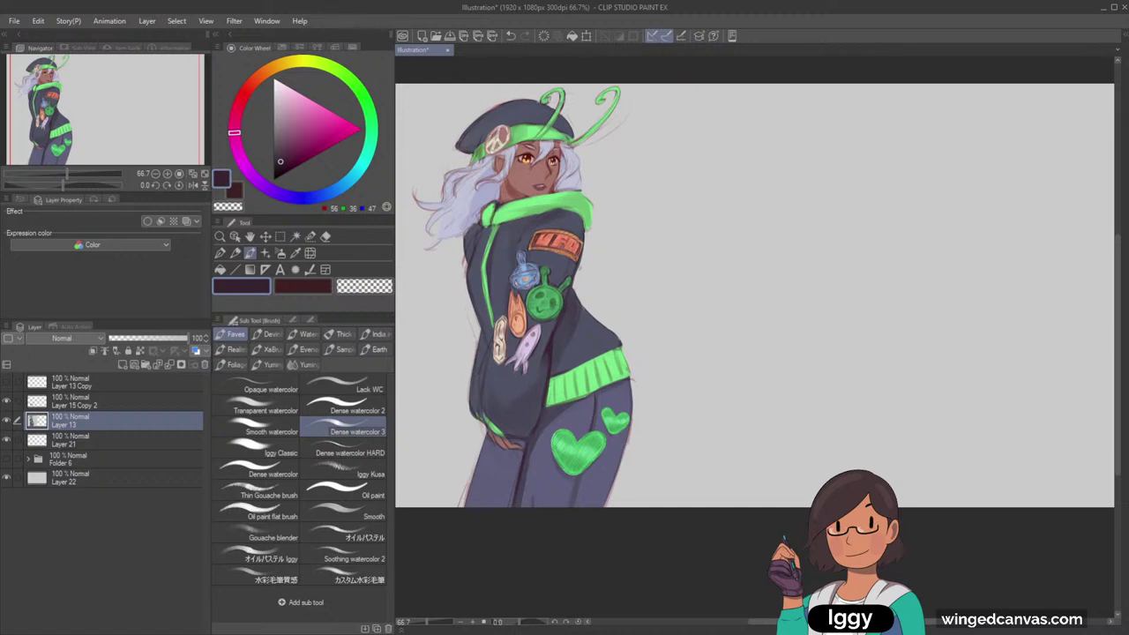
Show Folder 6, place it above Layer 15 Copy 2, and move its fabric notes onto the empty canvas beside the character
{"action": "left_click", "coordinate": [6, 459]}
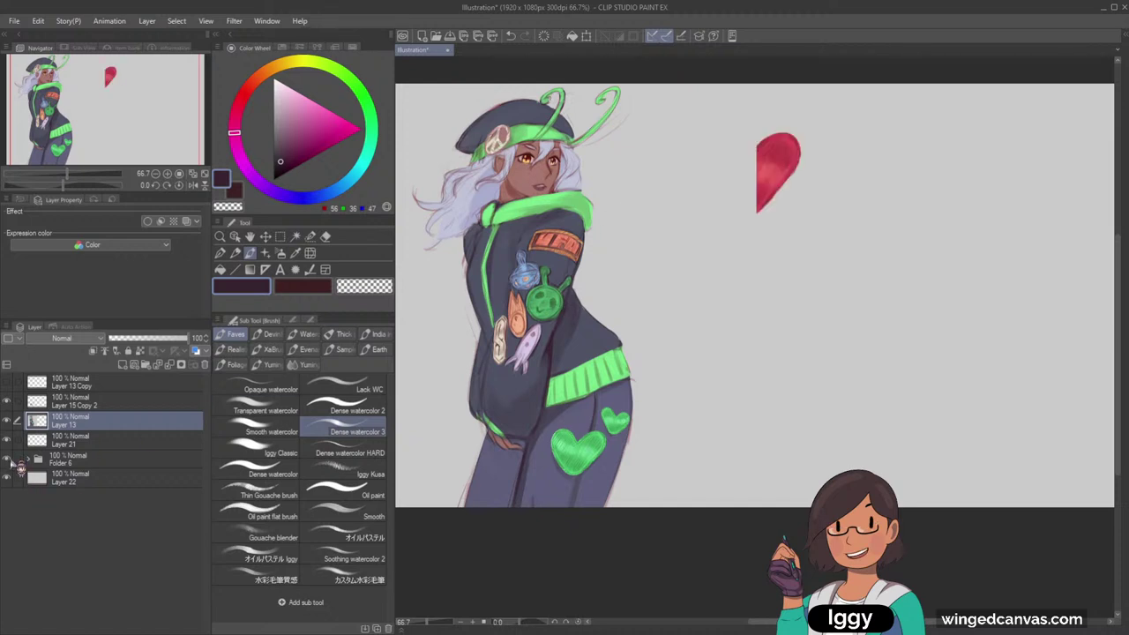
{"action": "left_click", "coordinate": [88, 460]}
{"action": "left_click_drag", "start_coordinate": [91, 446], "coordinate": [103, 402]}
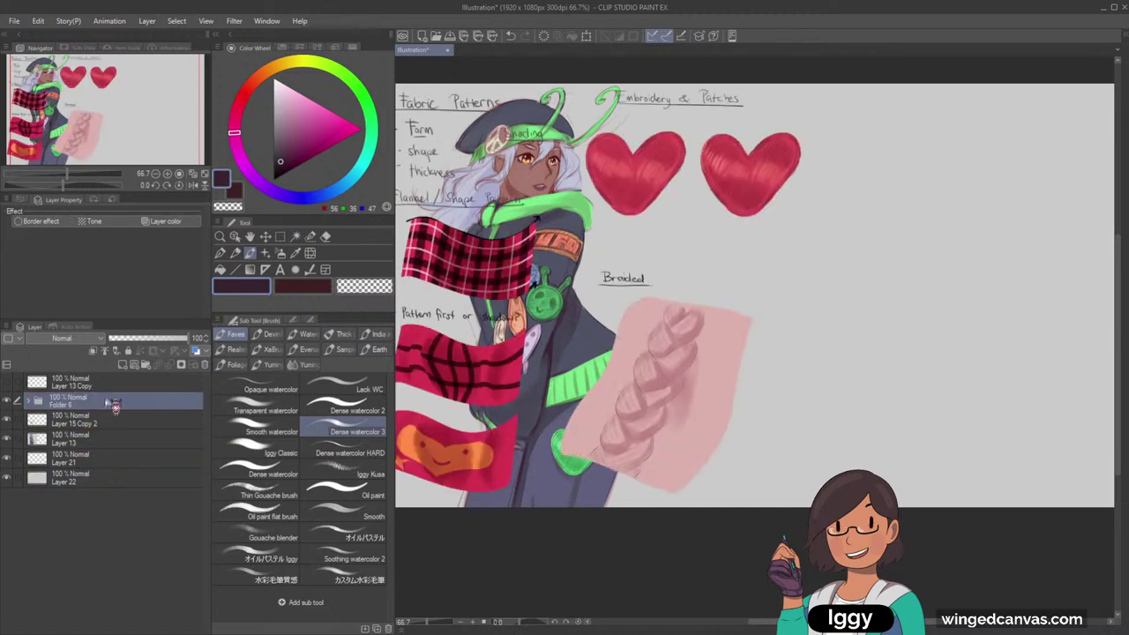
{"action": "left_click", "coordinate": [265, 236]}
{"action": "left_click_drag", "start_coordinate": [677, 341], "coordinate": [958, 348]}
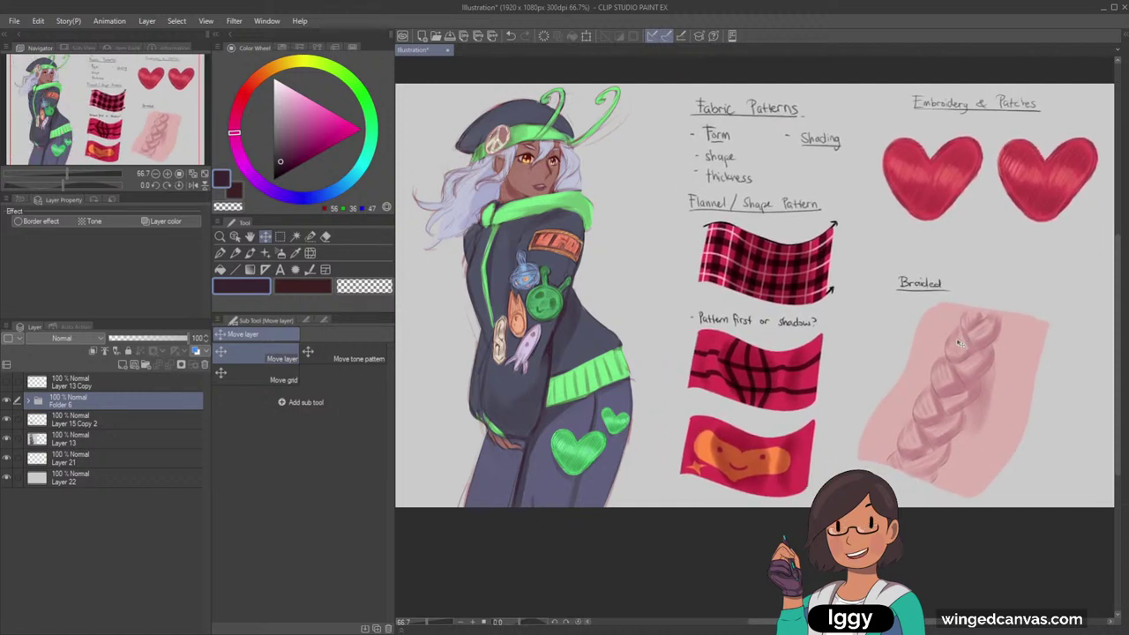
{"action": "left_click_drag", "start_coordinate": [775, 322], "coordinate": [762, 325]}
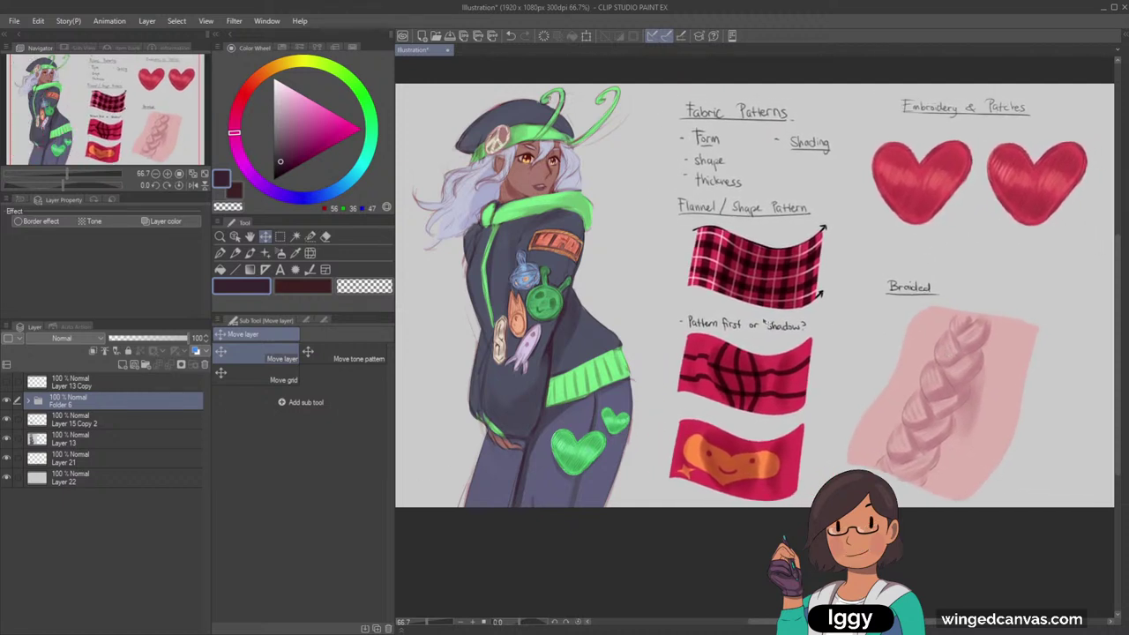
{"action": "left_click", "coordinate": [251, 252]}
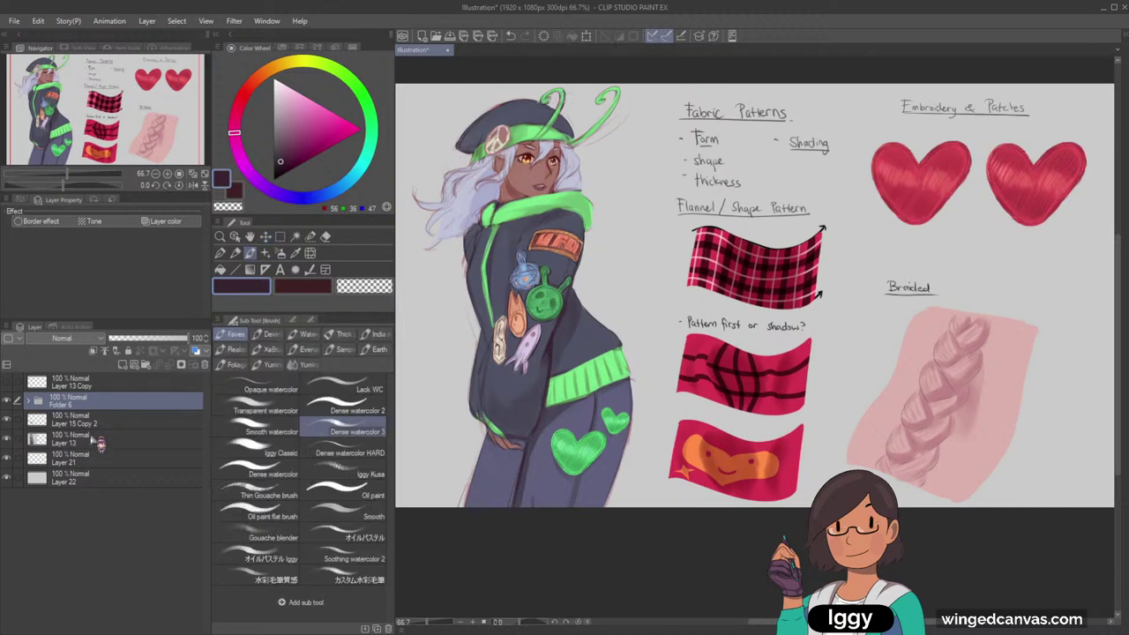
Merge Layer 15 Copy 2 with Layer 13 and sample the jacket's dark blue-grey for the Dense watercolor 3 brush
{"action": "left_click", "coordinate": [97, 441]}
{"action": "left_click", "coordinate": [235, 252]}
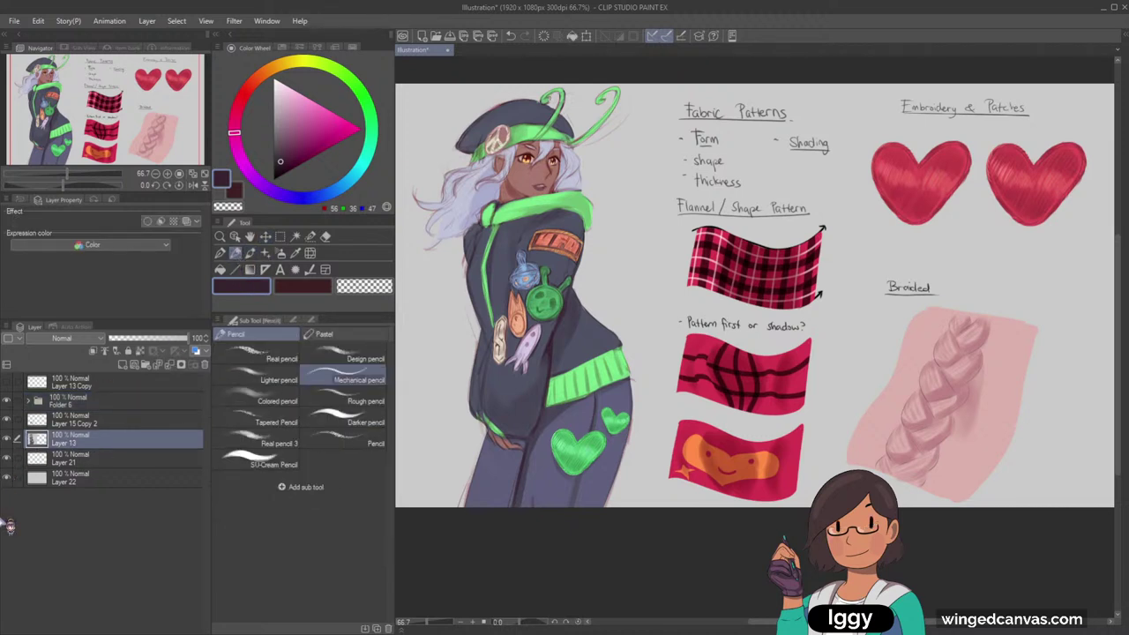
{"action": "left_click", "coordinate": [92, 424], "text": "ctrl"}
{"action": "key", "text": "shift+alt+e"}
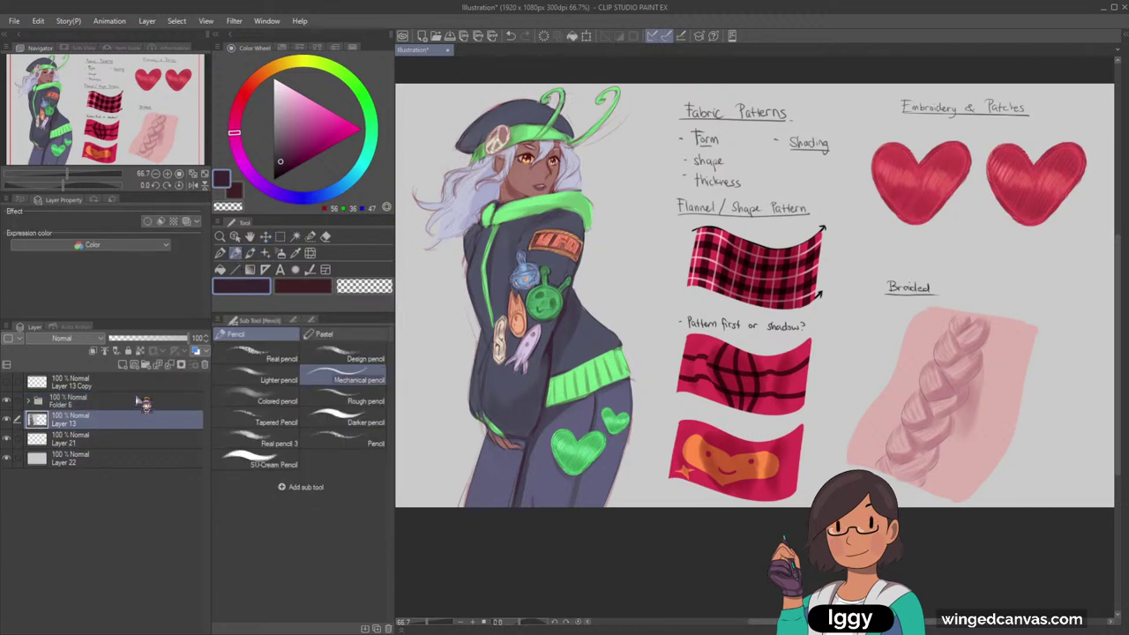
{"action": "left_click", "coordinate": [250, 252]}
{"action": "left_click", "coordinate": [552, 361], "text": "alt"}
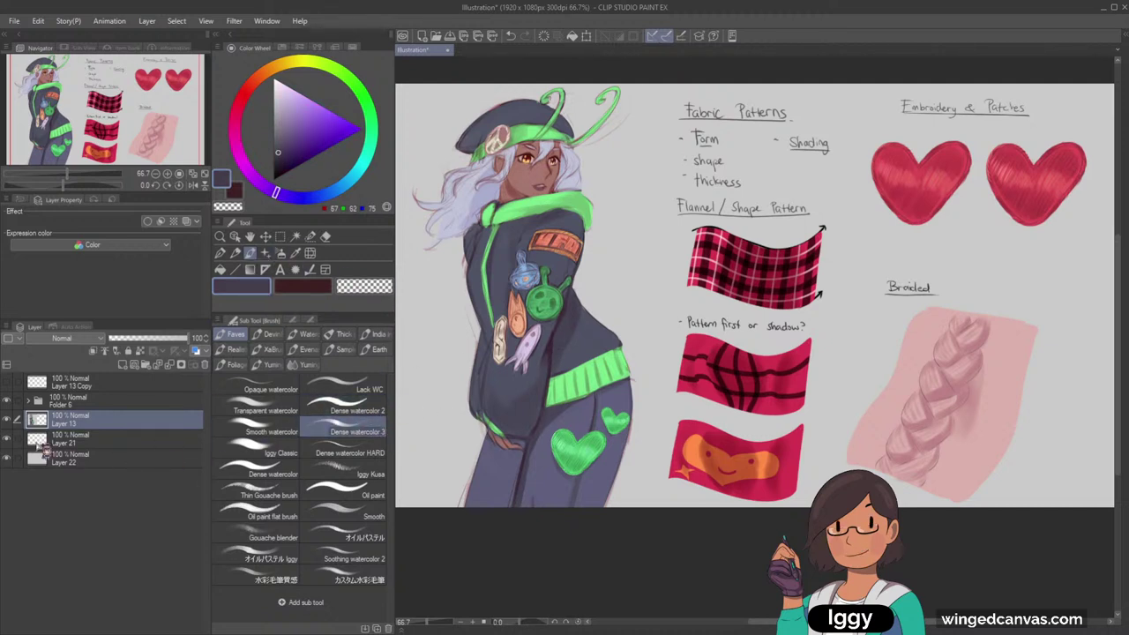
Check Layer 13 and Folder 6 by toggling their visibility and inspecting the folder's contents, leaving the fabric notes shown
{"action": "left_click", "coordinate": [9, 421]}
{"action": "left_click", "coordinate": [8, 421]}
{"action": "left_click", "coordinate": [7, 401]}
{"action": "left_click", "coordinate": [8, 401]}
{"action": "left_click", "coordinate": [27, 402]}
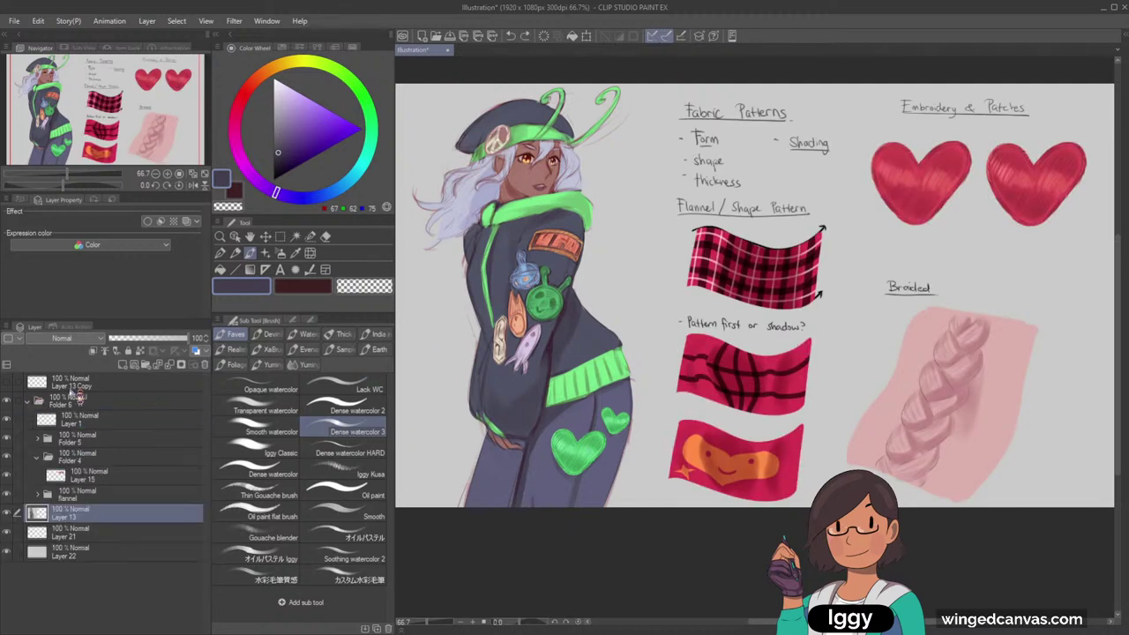
{"action": "left_click", "coordinate": [27, 402]}
{"action": "left_click", "coordinate": [7, 401]}
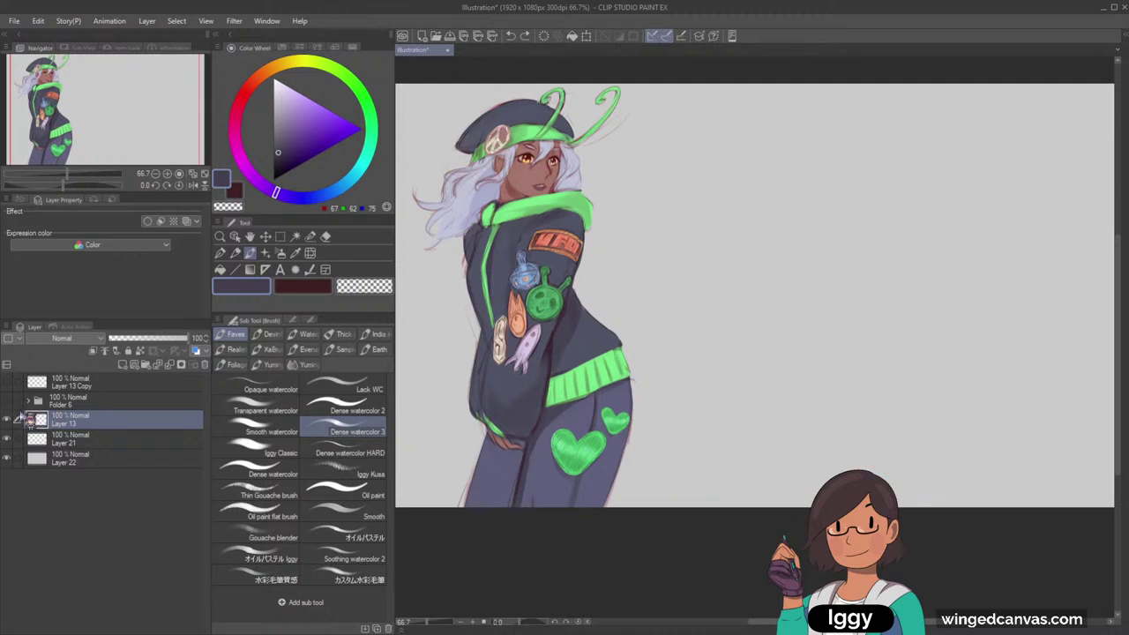
{"action": "left_click", "coordinate": [586, 320], "text": "alt"}
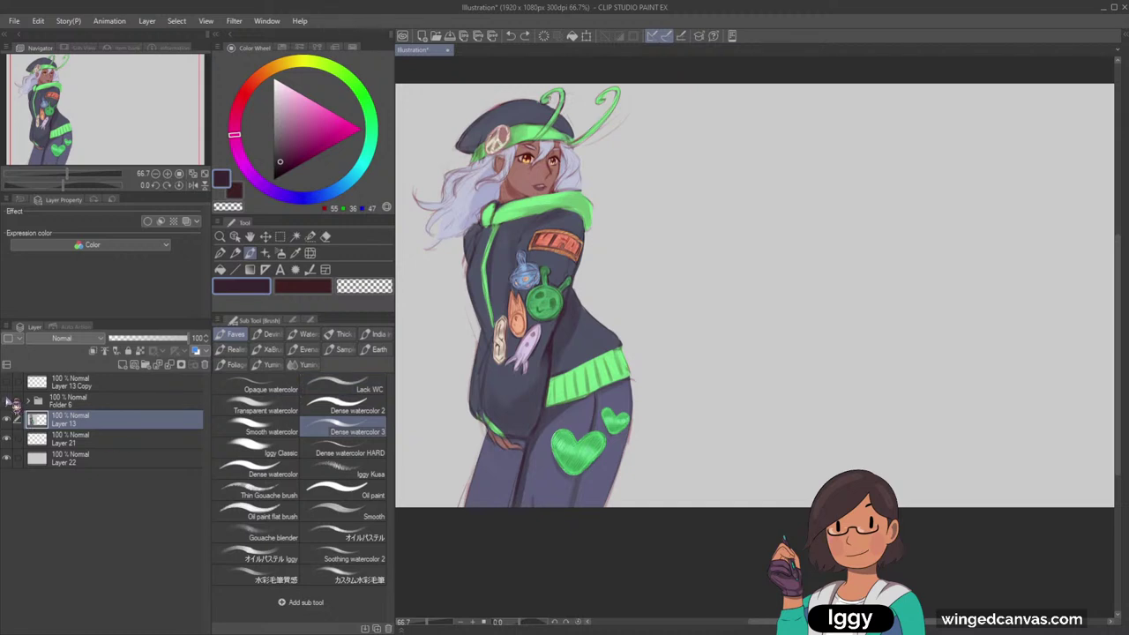
{"action": "left_click", "coordinate": [7, 402]}
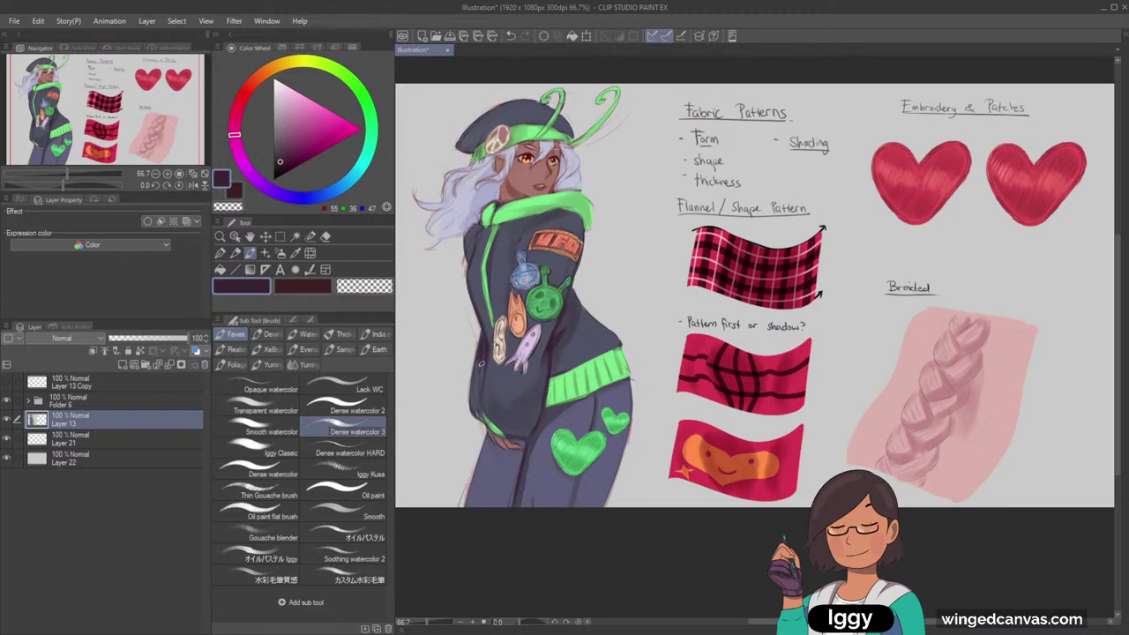
Paint small folds on the jacket's lower front edge, alternating sampled blue-grey and dark maroon tones
{"action": "left_click", "coordinate": [487, 369], "text": "alt"}
{"action": "left_click", "coordinate": [482, 370], "text": "alt"}
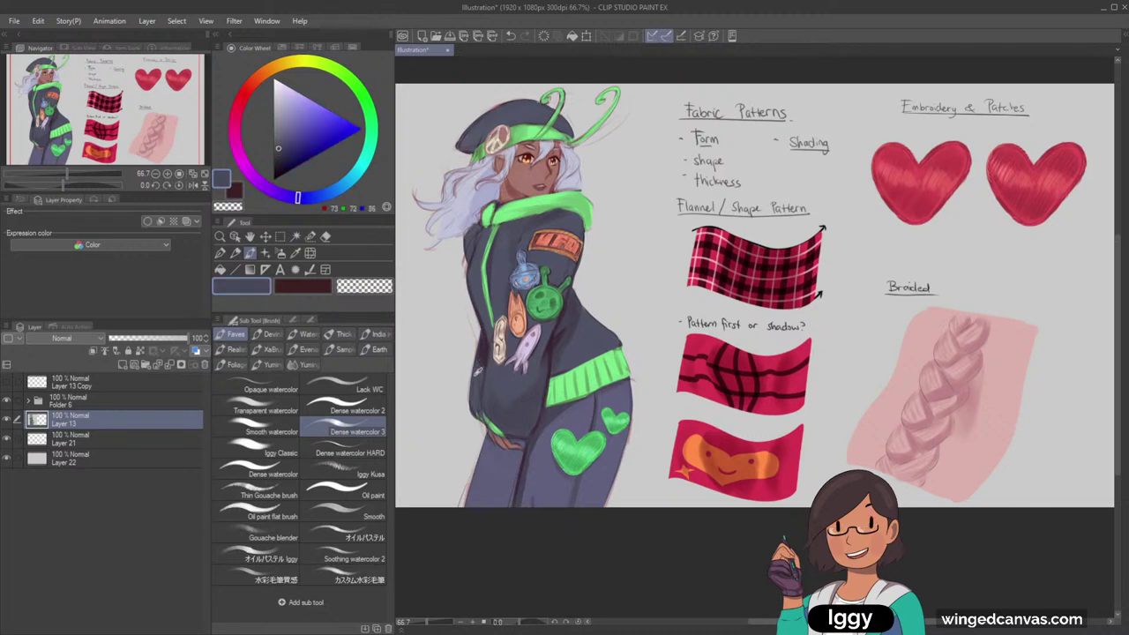
{"action": "left_click", "coordinate": [477, 371], "text": "alt"}
{"action": "left_click", "coordinate": [480, 355], "text": "alt"}
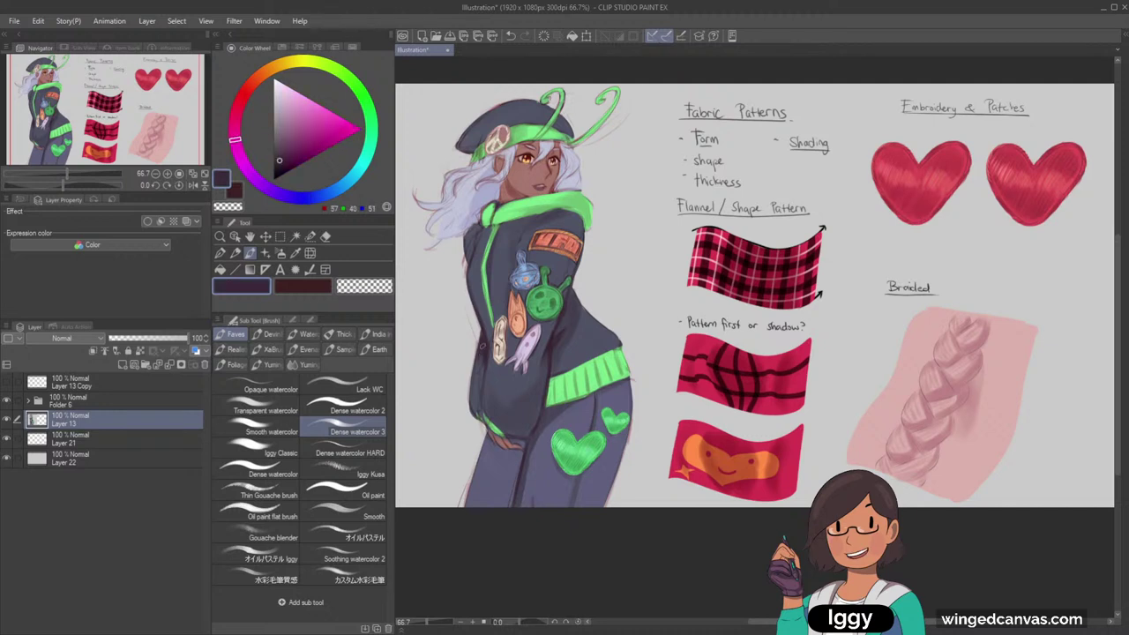
{"action": "left_click", "coordinate": [484, 352], "text": "alt"}
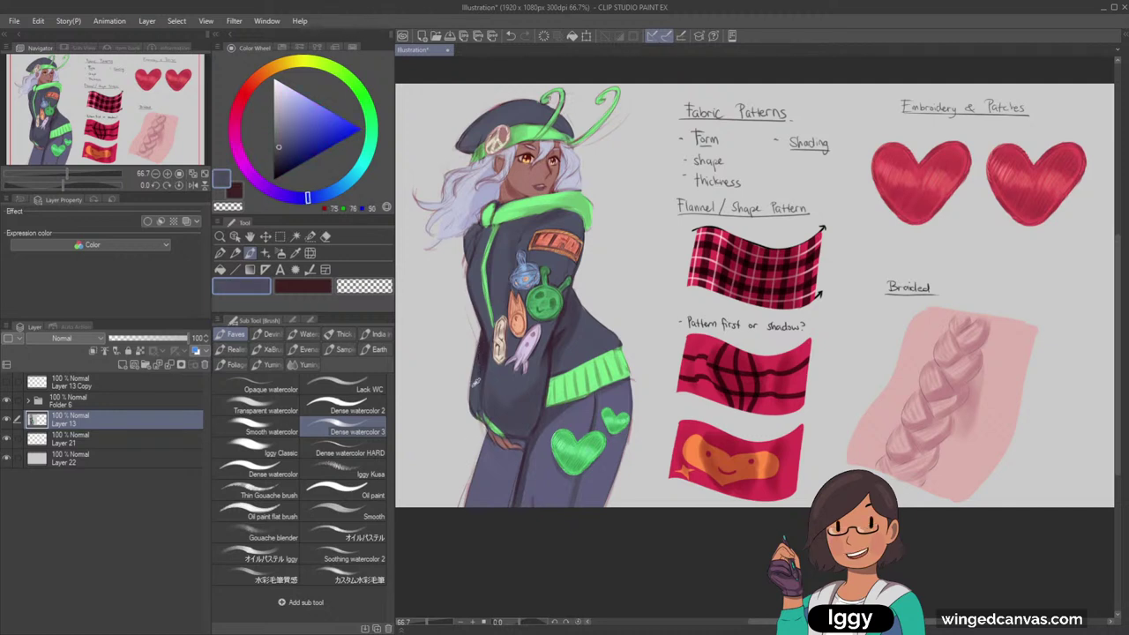
Darken the underside of the lower sleeve above the cuff with sampled dark purples and blend it into the blue-grey fabric
{"action": "left_click", "coordinate": [481, 370], "text": "alt"}
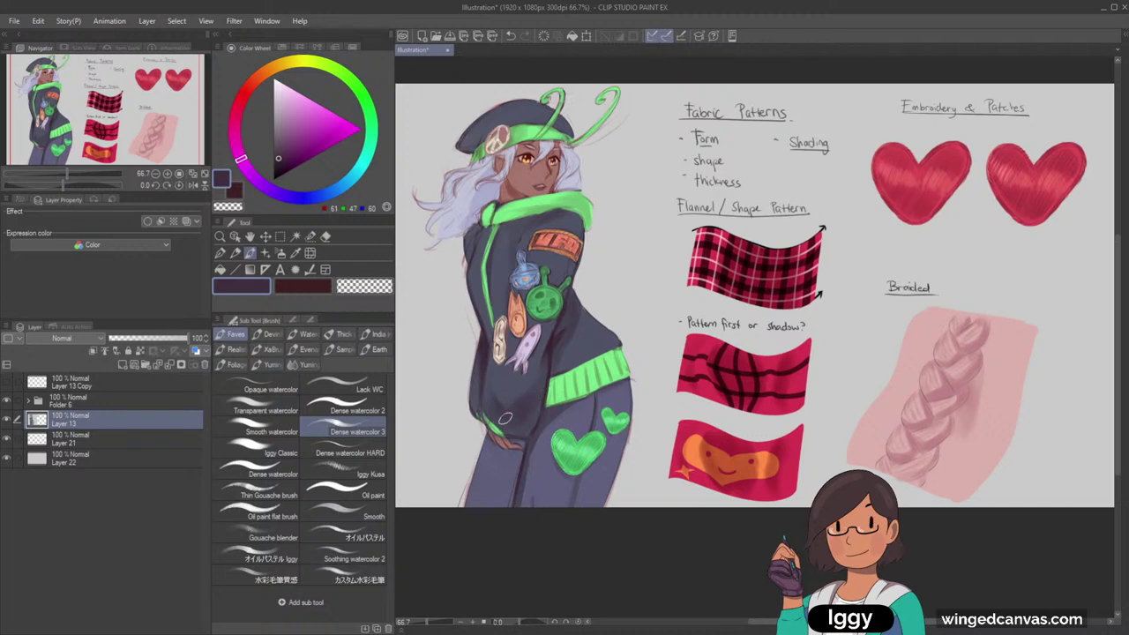
{"action": "left_click", "coordinate": [536, 393], "text": "alt"}
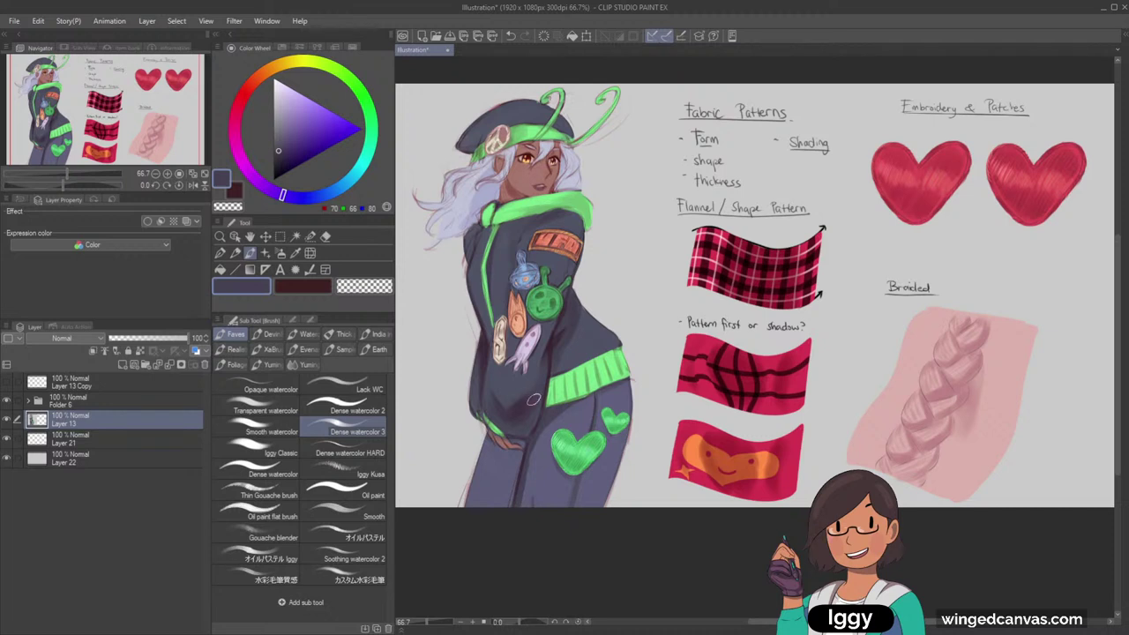
{"action": "left_click", "coordinate": [510, 419], "text": "alt"}
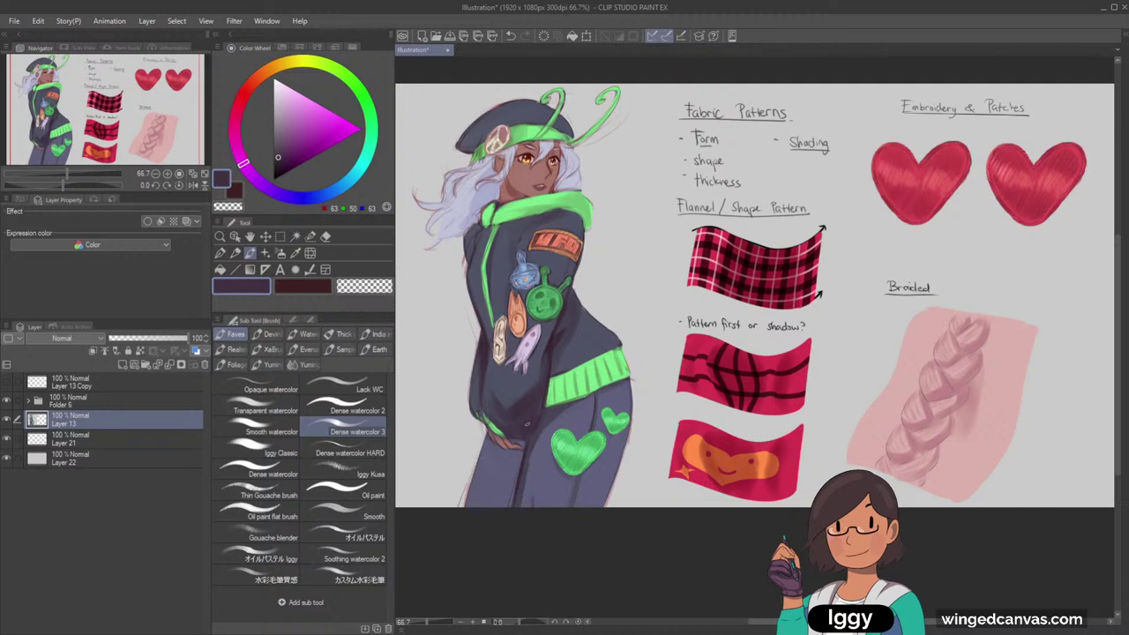
Shade the shoulder above the UFO patch and the jacket's upper front with dark purple and blue-grey sampled from the fabric
{"action": "left_click", "coordinate": [549, 227], "text": "alt"}
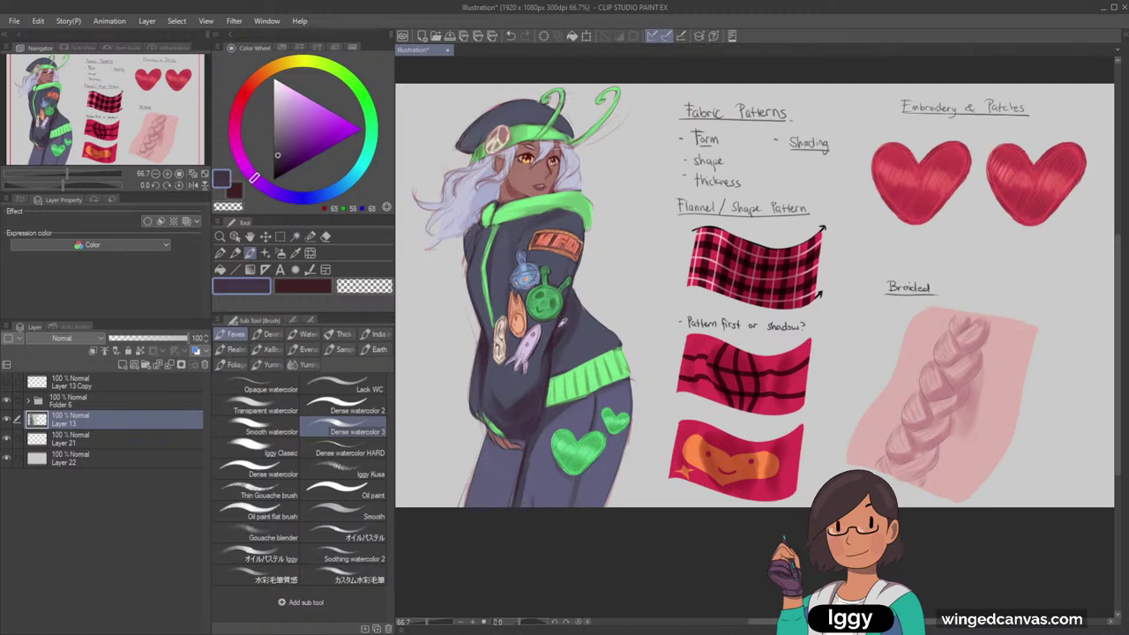
{"action": "left_click", "coordinate": [523, 232], "text": "alt"}
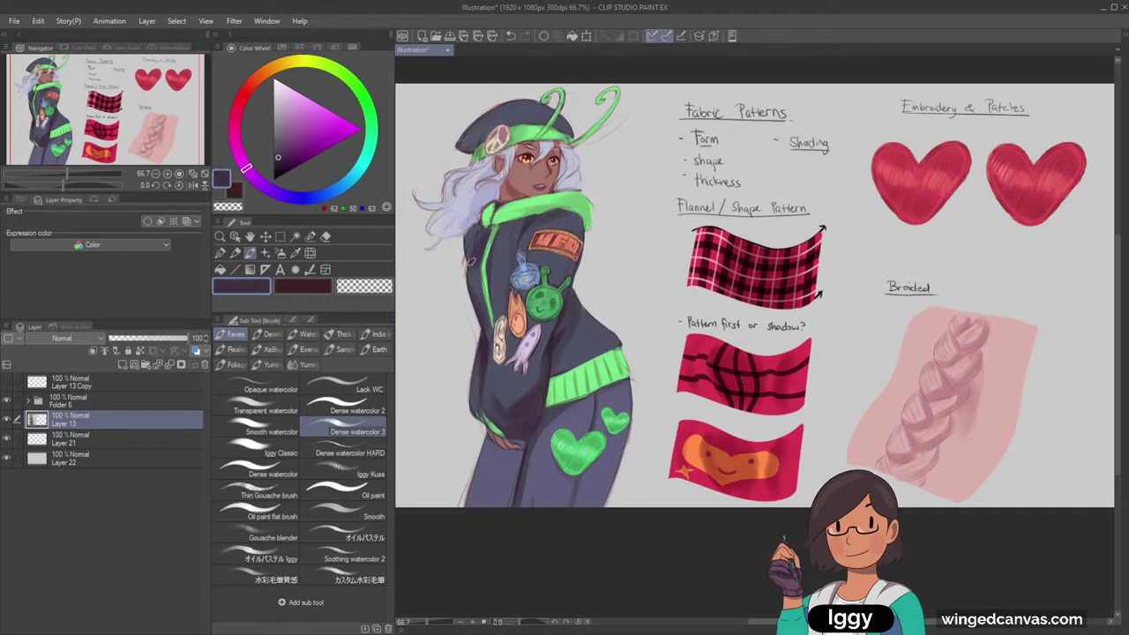
{"action": "left_click", "coordinate": [471, 261], "text": "alt"}
{"action": "left_click", "coordinate": [473, 263], "text": "alt"}
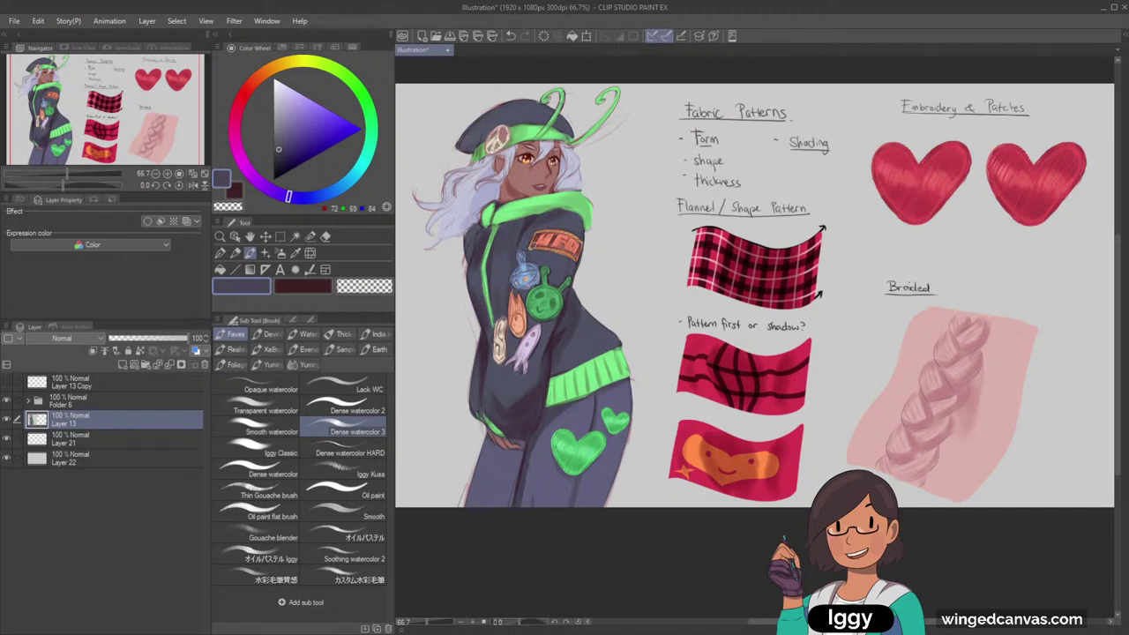
{"action": "left_click", "coordinate": [536, 221], "text": "alt"}
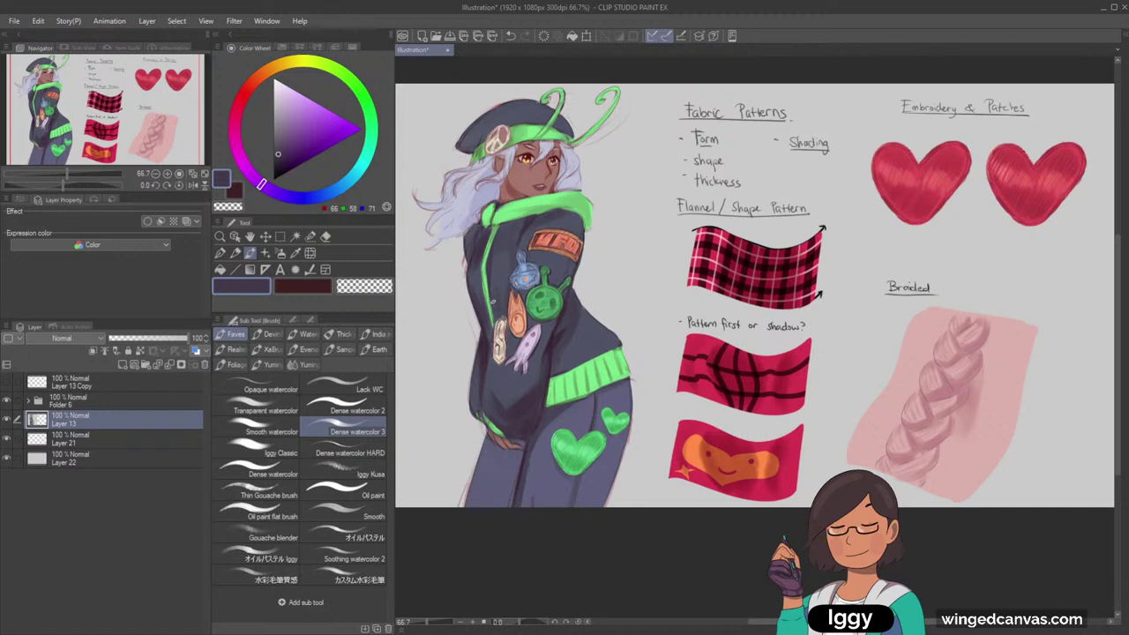
Refine the lower sleeve and cuff shading with sampled dark maroon and purple, and soften the folds with lighter blue-grey
{"action": "left_click", "coordinate": [493, 347], "text": "alt"}
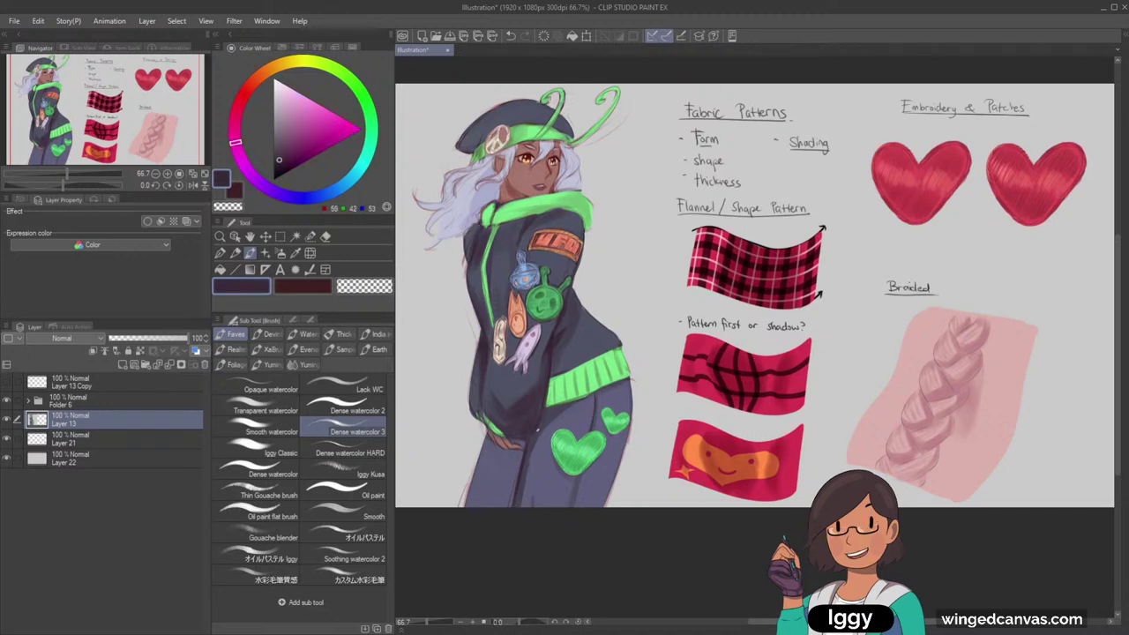
{"action": "left_click", "coordinate": [506, 419], "text": "alt"}
{"action": "left_click", "coordinate": [506, 420], "text": "alt"}
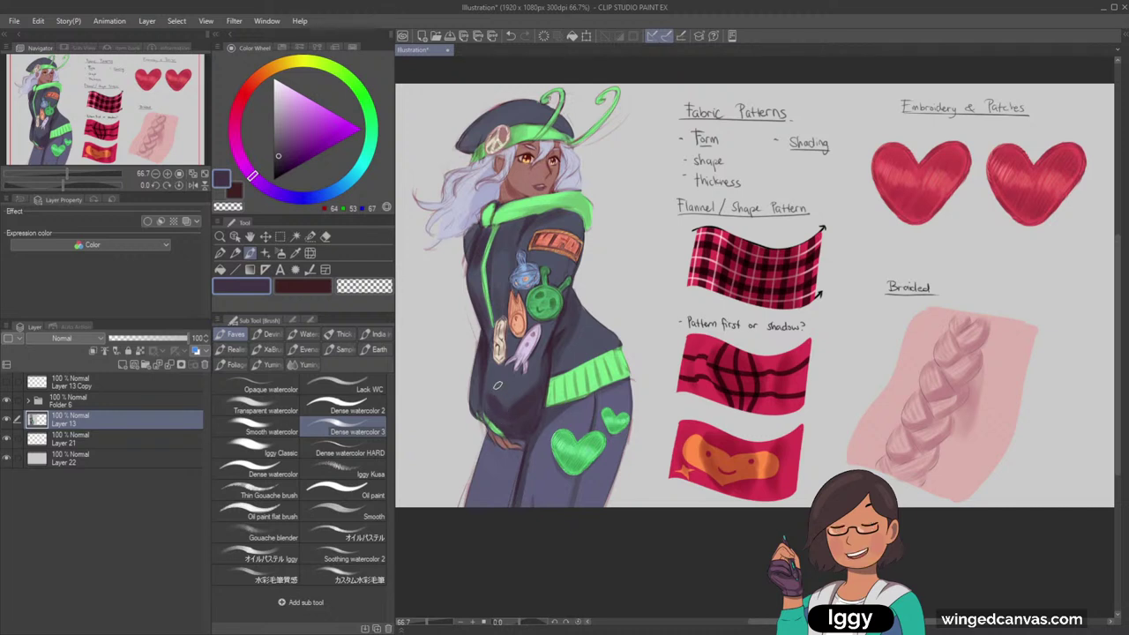
{"action": "left_click", "coordinate": [496, 381], "text": "alt"}
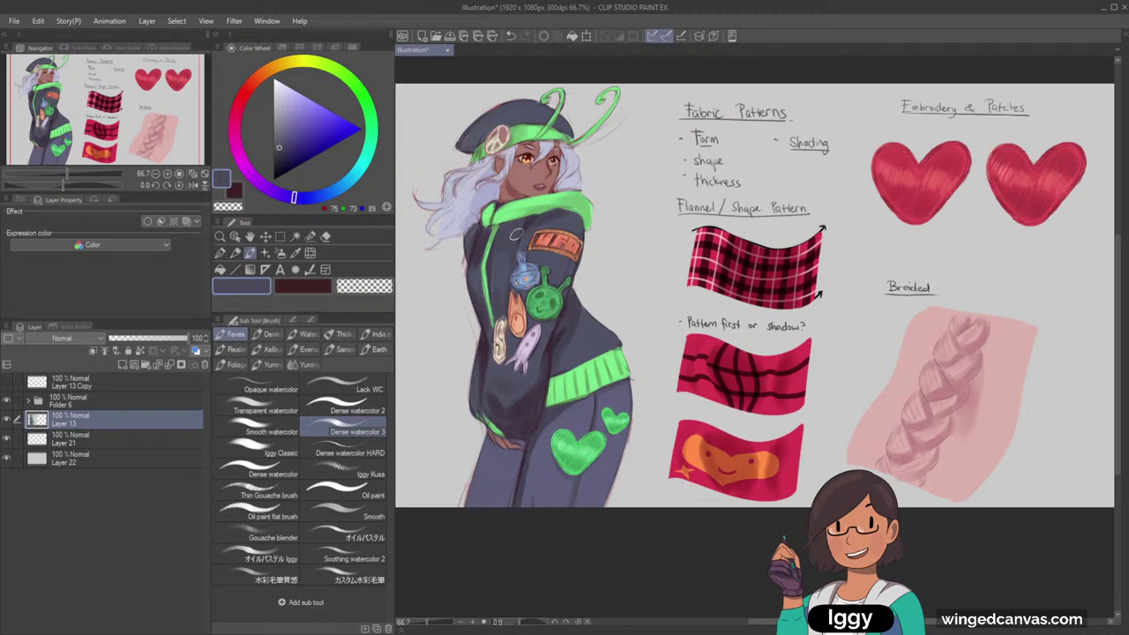
Shade the beret with dark purple sampled from the jacket's shoulder, and clean its outline with the transparent colour
{"action": "left_click", "coordinate": [517, 236], "text": "alt"}
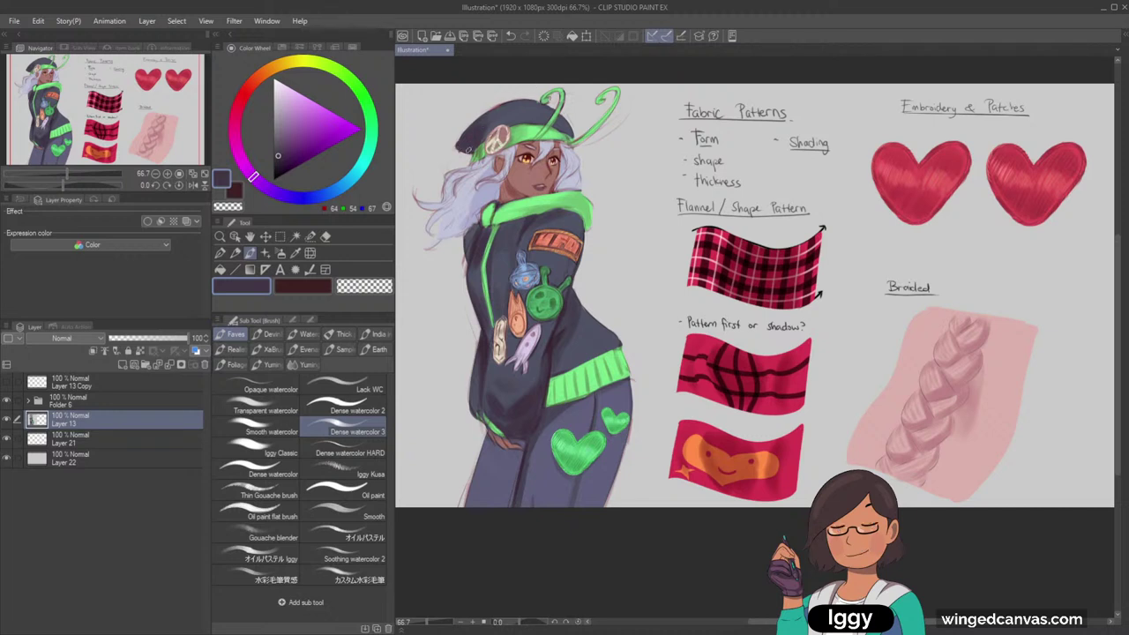
{"action": "key", "text": "c"}
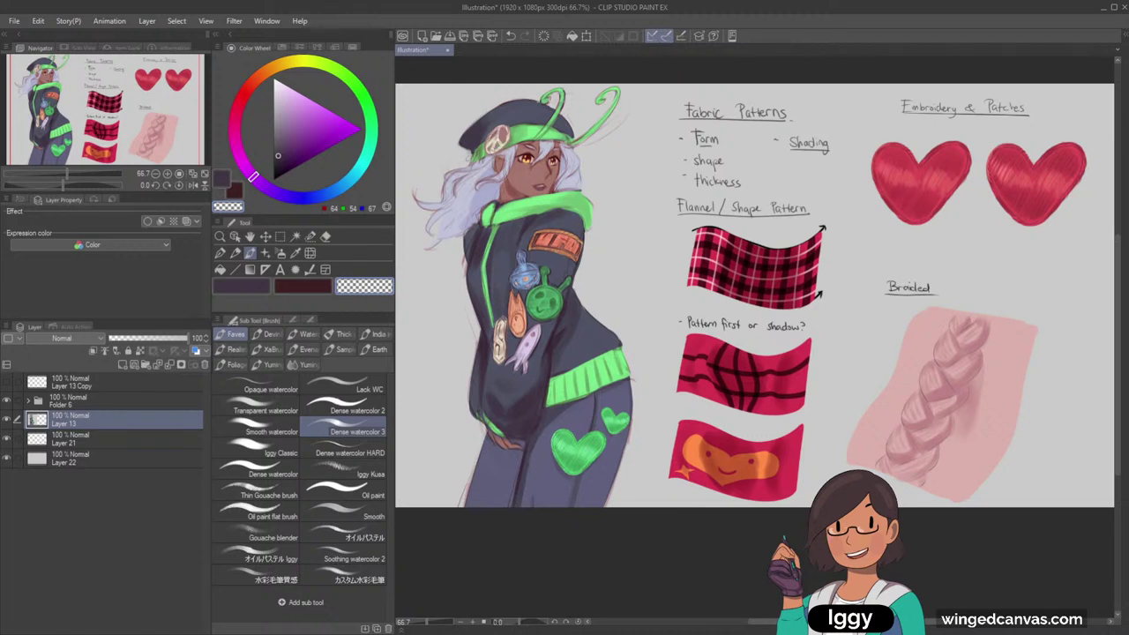
{"action": "left_click", "coordinate": [516, 137], "text": "alt"}
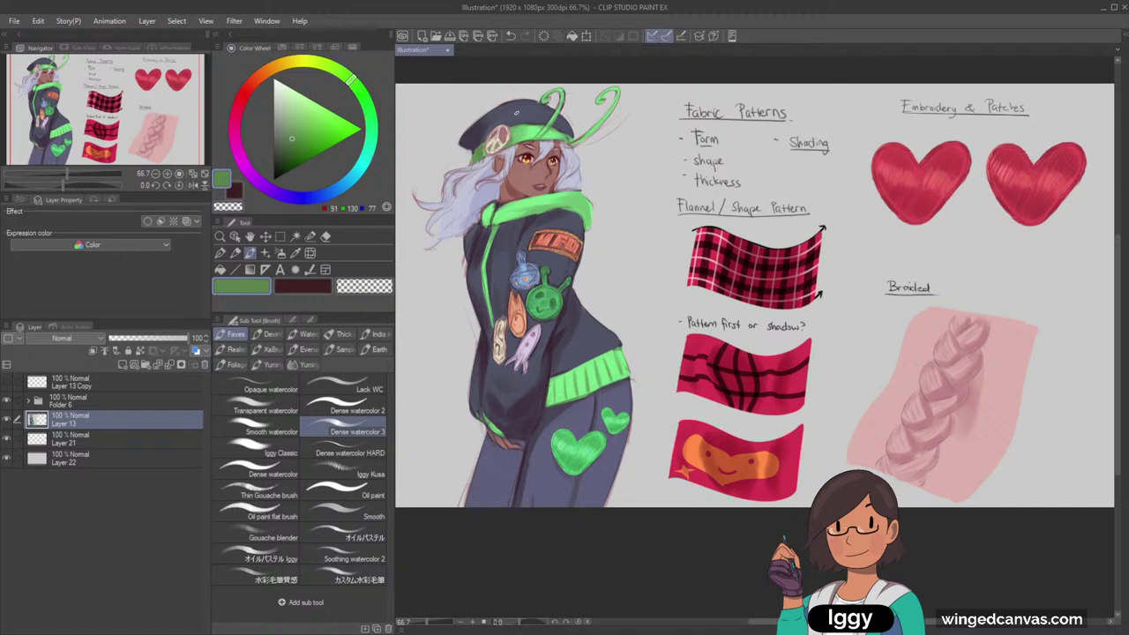
{"action": "left_click", "coordinate": [528, 220], "text": "alt"}
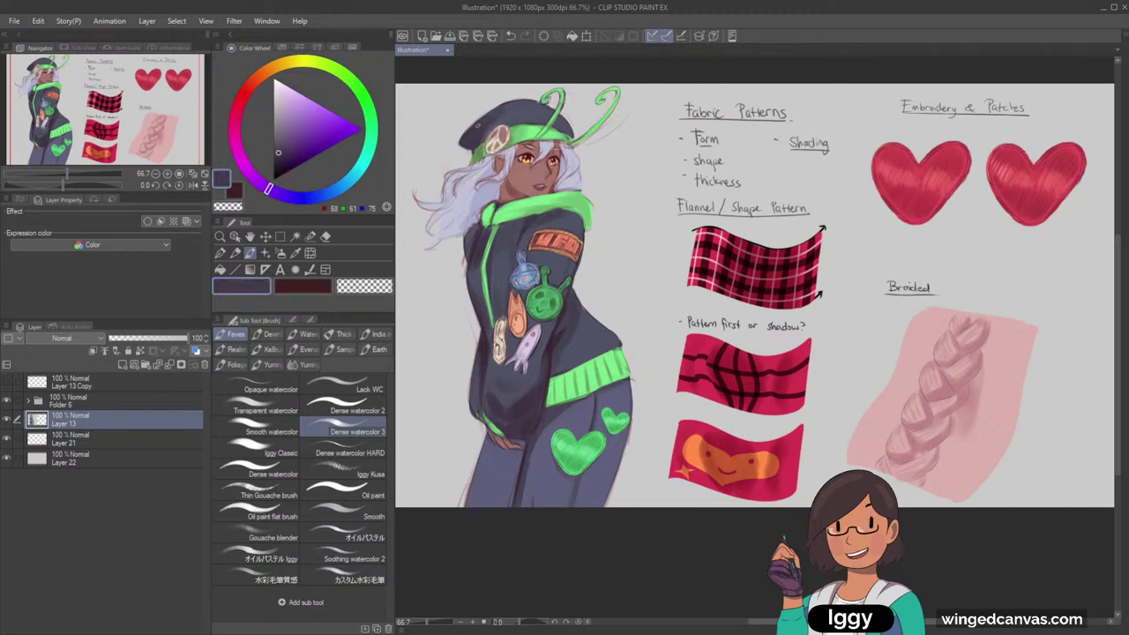
Blend the beret's shading with sampled blue-grey and dark purple, and try a darker touch-up along the jacket's back shoulder
{"action": "left_click", "coordinate": [510, 109], "text": "alt"}
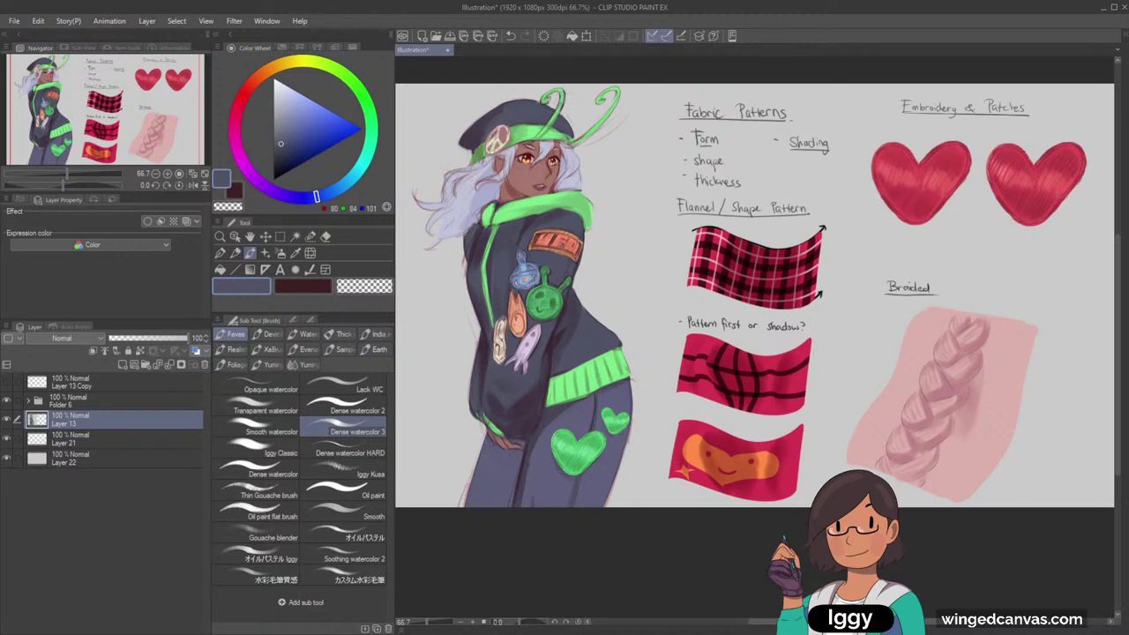
{"action": "left_click", "coordinate": [517, 112], "text": "alt"}
{"action": "left_click", "coordinate": [496, 115], "text": "alt"}
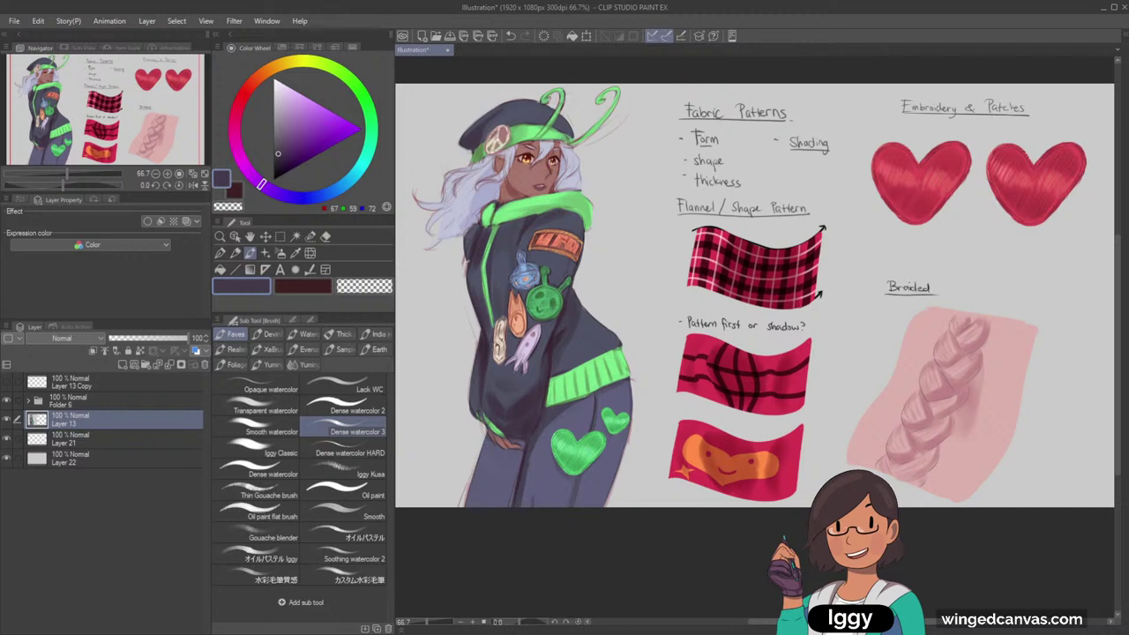
{"action": "left_click", "coordinate": [478, 230], "text": "alt"}
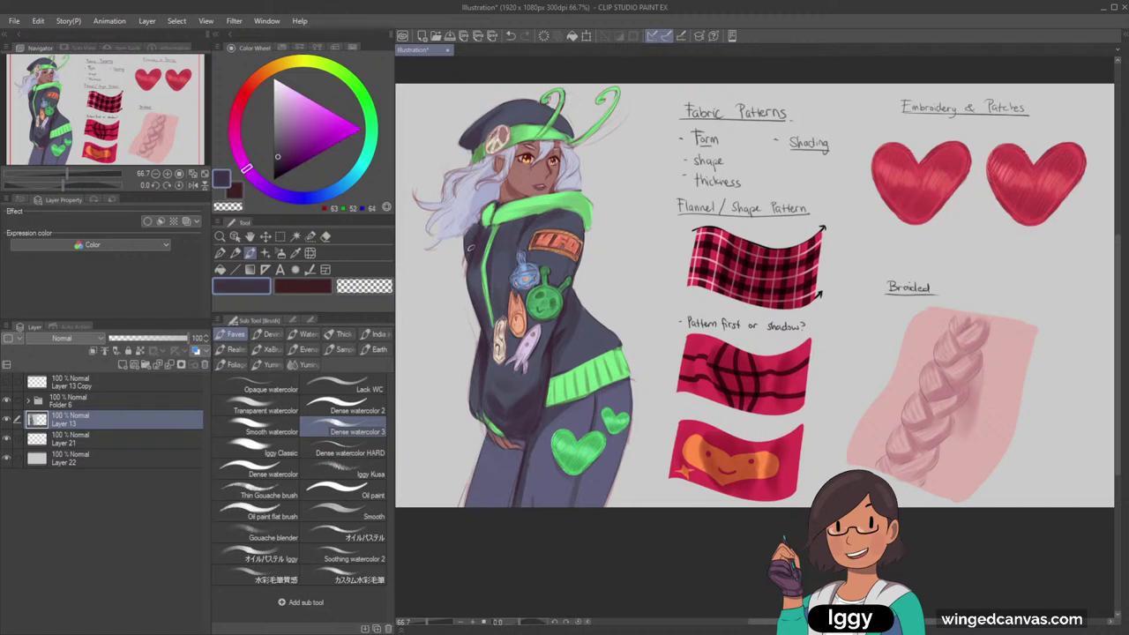
{"action": "scroll", "coordinate": [502, 197], "scroll_direction": "down", "scroll_amount": 1}
{"action": "key", "text": "ctrl+z"}
Refine the hair beneath the beret with sampled mauve and grey-lilac shading, and soften it with light lavender-blue
{"action": "scroll", "coordinate": [502, 198], "scroll_direction": "up", "scroll_amount": 2}
{"action": "left_click", "coordinate": [502, 168], "text": "alt"}
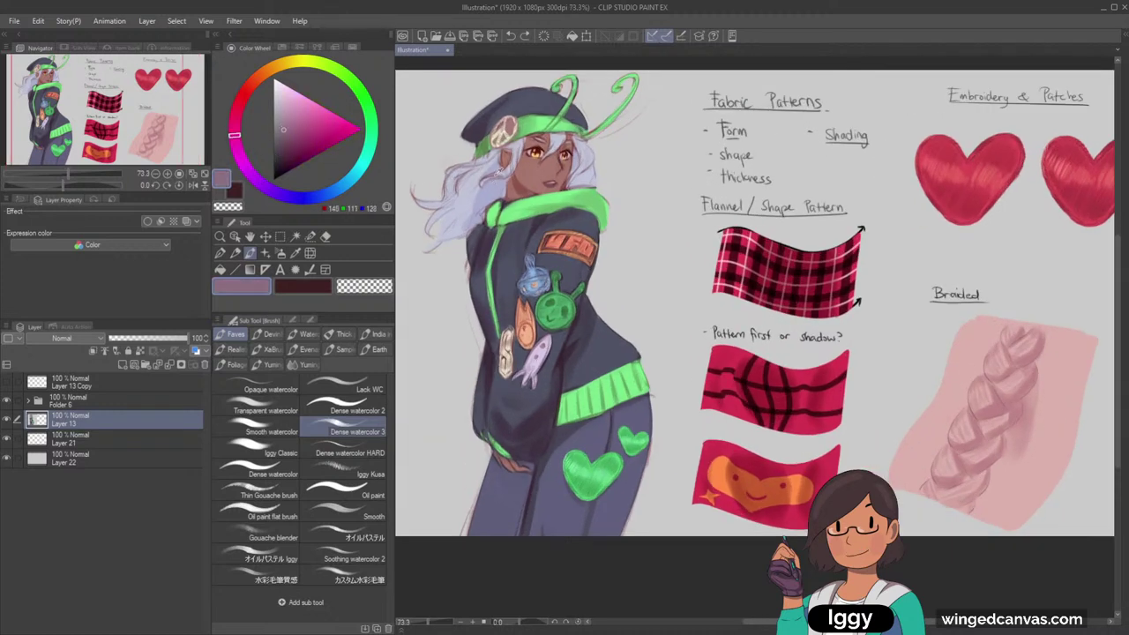
{"action": "left_click", "coordinate": [494, 183], "text": "alt"}
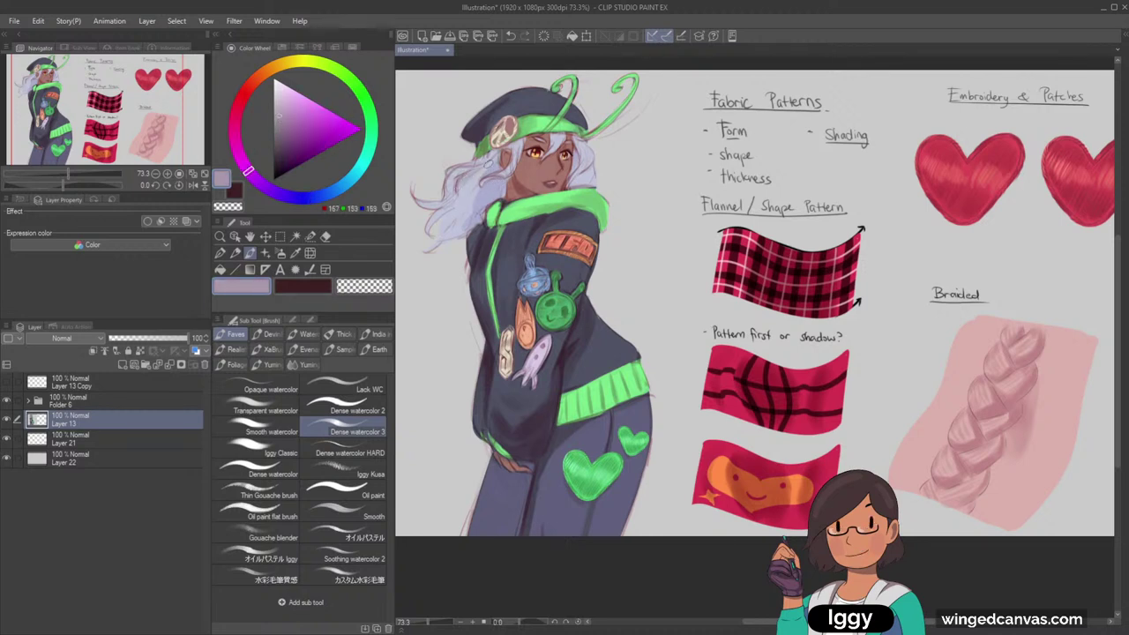
{"action": "left_click", "coordinate": [459, 183], "text": "alt"}
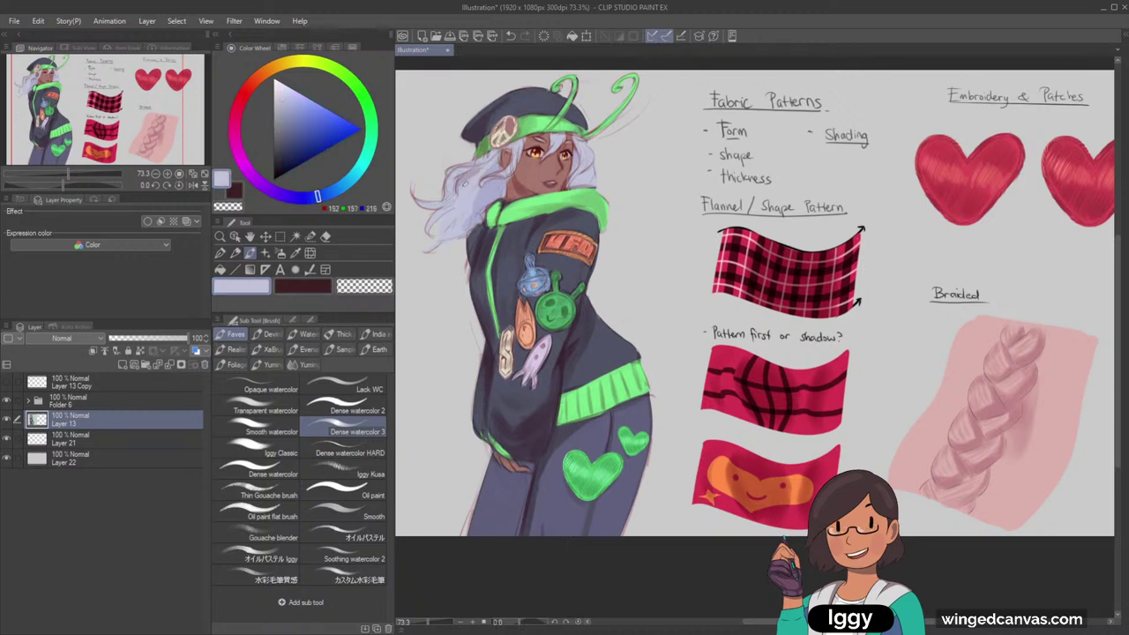
{"action": "left_click", "coordinate": [458, 183], "text": "alt"}
{"action": "scroll", "coordinate": [507, 154], "scroll_direction": "down", "scroll_amount": 3}
{"action": "scroll", "coordinate": [520, 146], "scroll_direction": "up", "scroll_amount": 4}
{"action": "left_click", "coordinate": [454, 192], "text": "alt"}
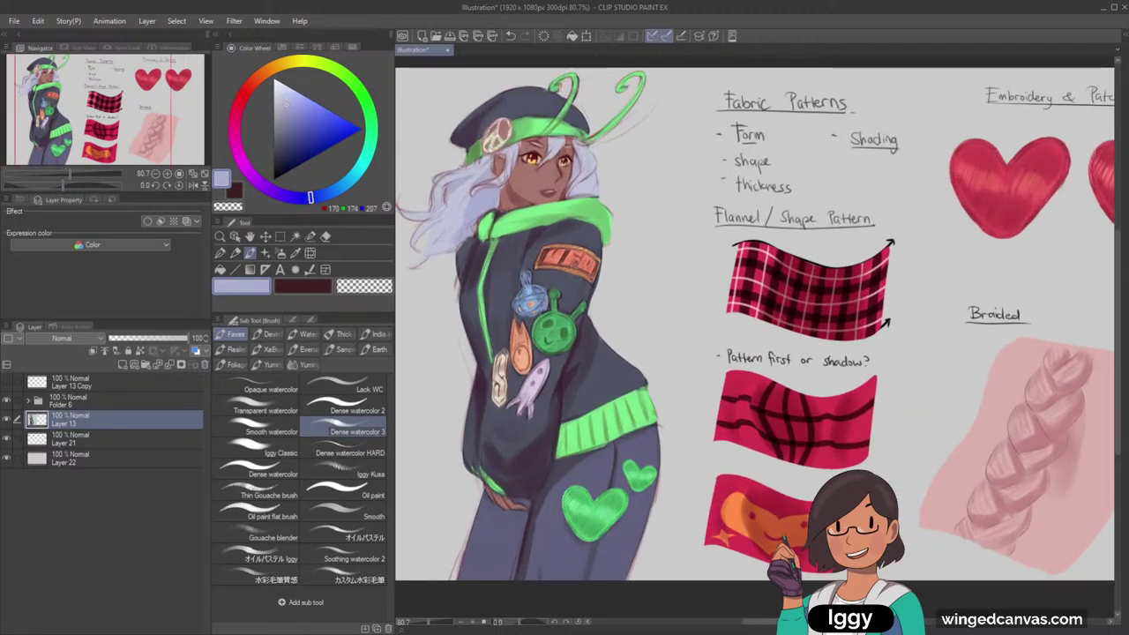
{"action": "scroll", "coordinate": [567, 92], "scroll_direction": "down", "scroll_amount": 3}
{"action": "scroll", "coordinate": [572, 88], "scroll_direction": "up", "scroll_amount": 3}
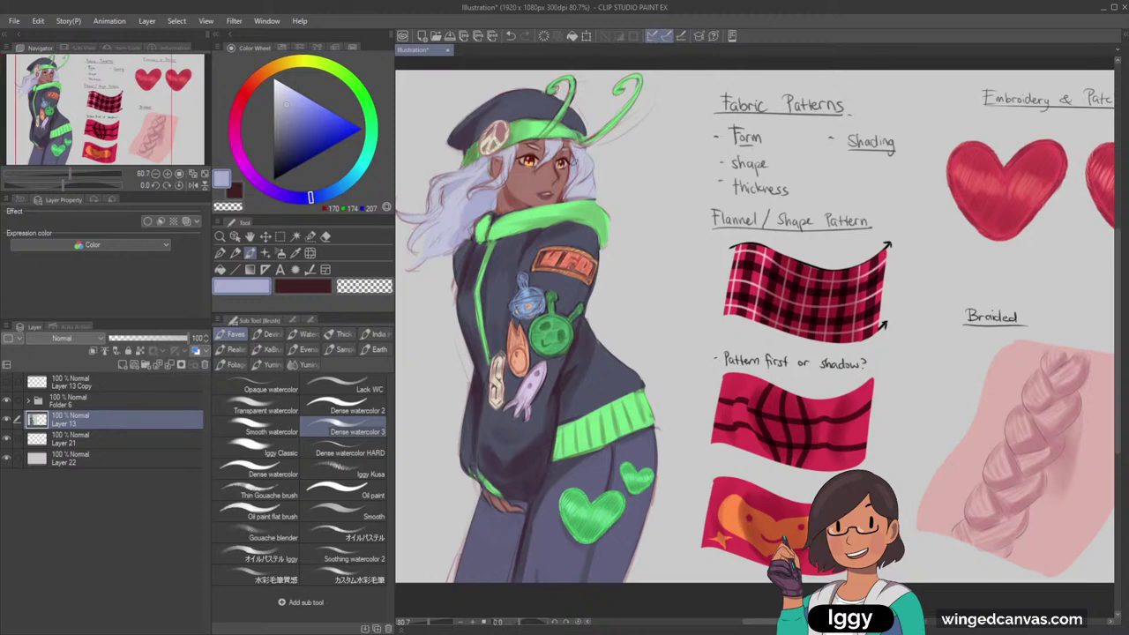
Add muted mauve shading and stitch details to the lavender rocket patch on the sleeve
{"action": "scroll", "coordinate": [651, 104], "scroll_direction": "down", "scroll_amount": 1}
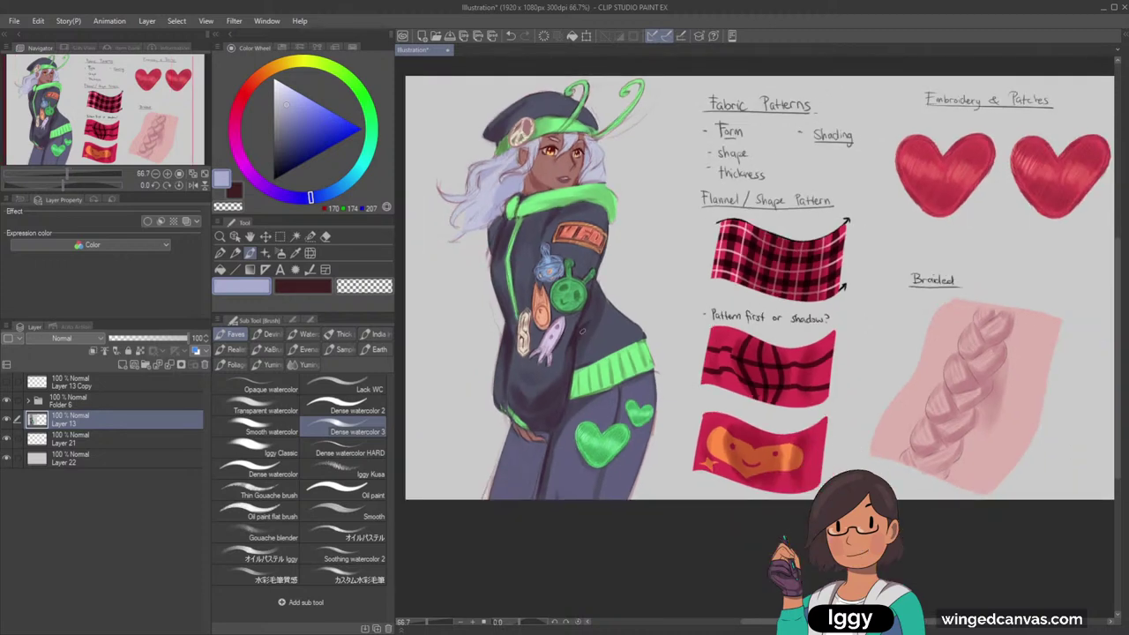
{"action": "scroll", "coordinate": [563, 343], "scroll_direction": "up", "scroll_amount": 7}
{"action": "left_click", "coordinate": [542, 326], "text": "alt"}
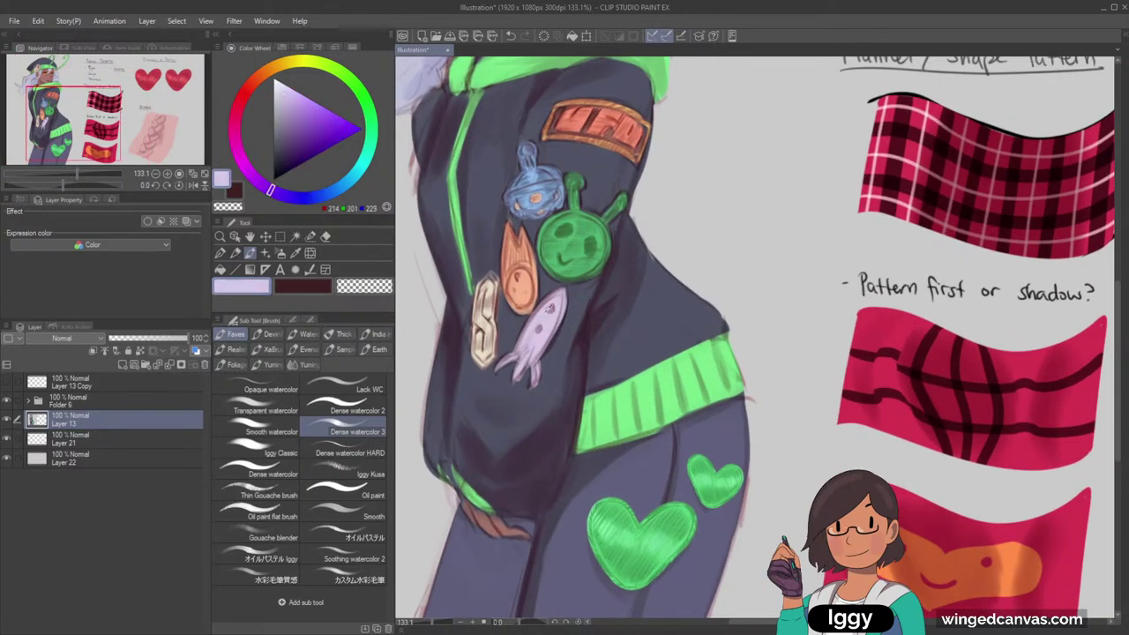
{"action": "left_click", "coordinate": [550, 306], "text": "alt"}
{"action": "left_click", "coordinate": [284, 134]}
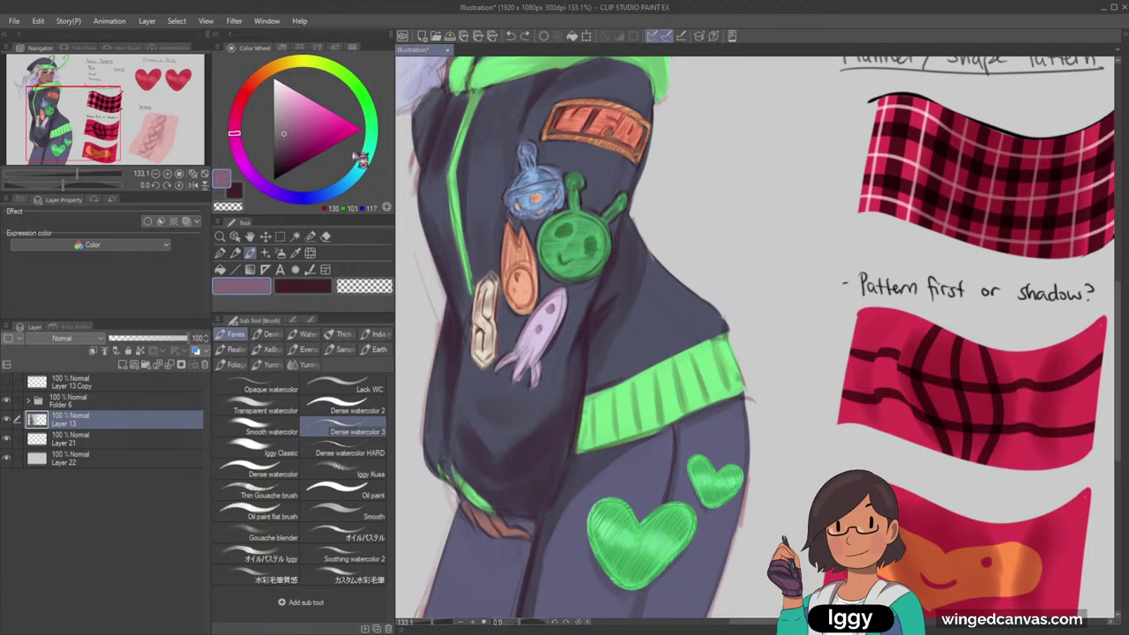
{"action": "left_click", "coordinate": [293, 132]}
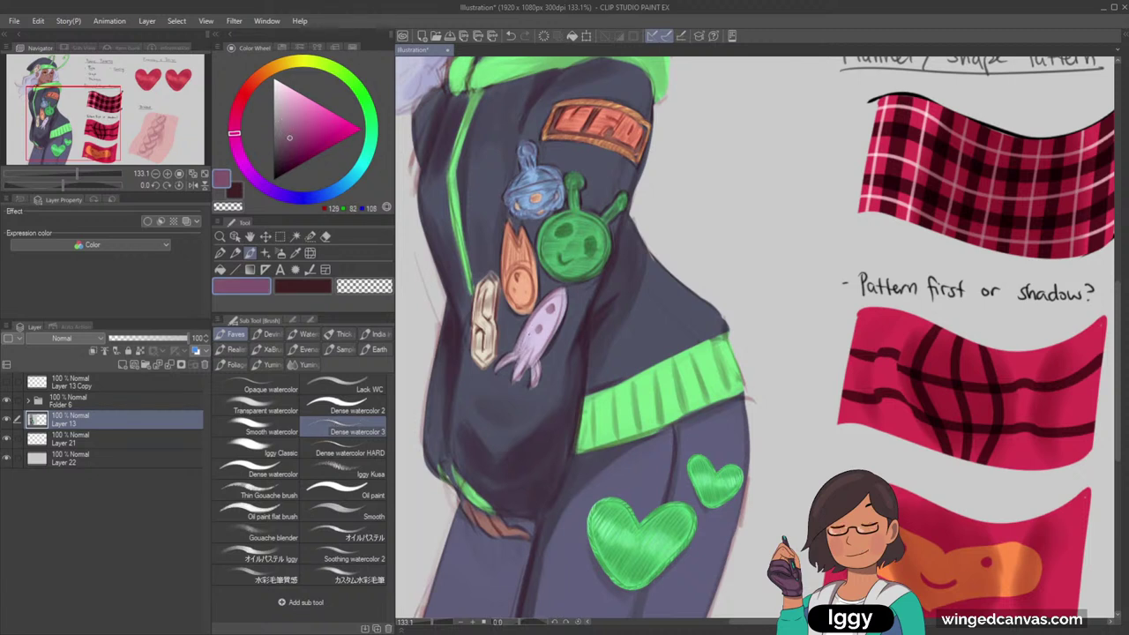
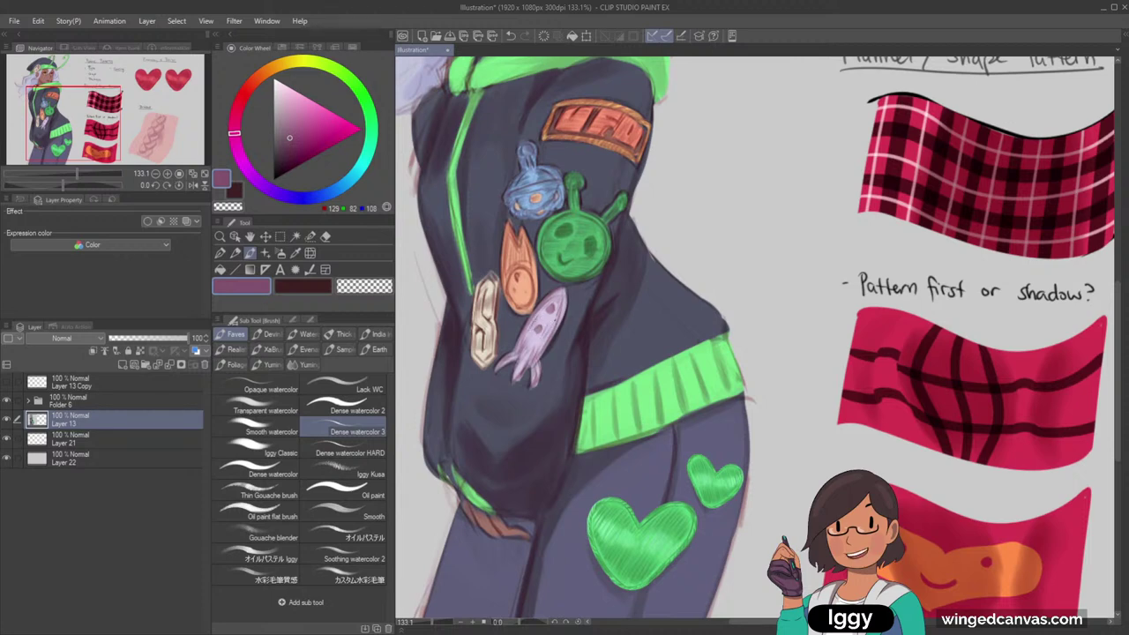
{"action": "scroll", "coordinate": [567, 238], "scroll_direction": "down", "scroll_amount": 2}
{"action": "scroll", "coordinate": [585, 225], "scroll_direction": "up", "scroll_amount": 3}
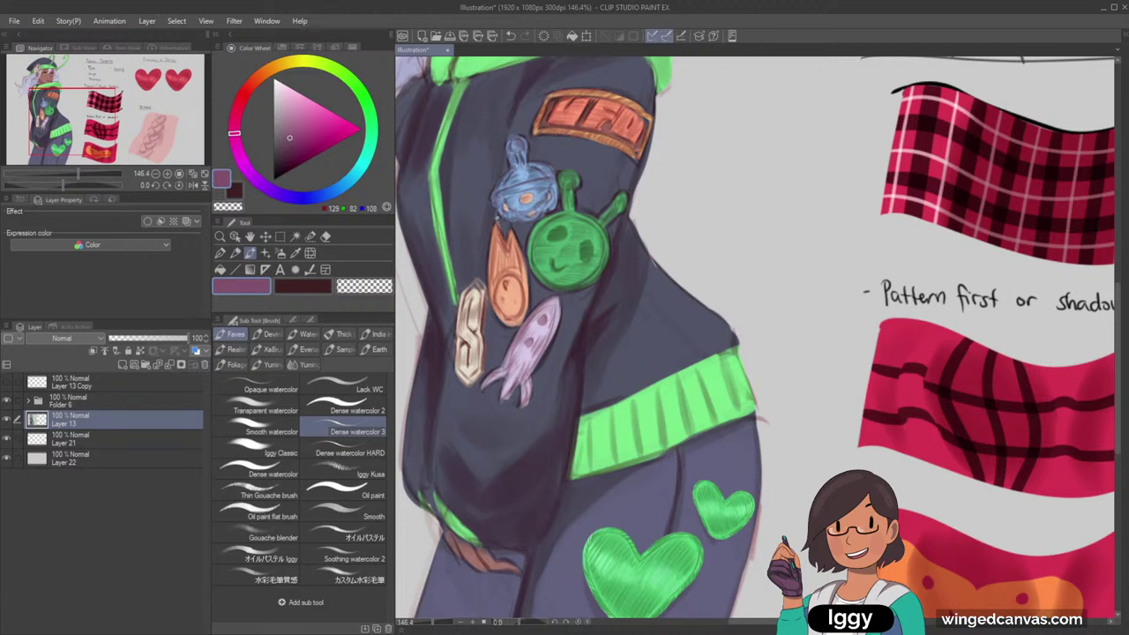
Deepen the rocket patch's details with dark purple, and refine its body, nose and fins with sampled lavender and mauve
{"action": "left_click", "coordinate": [287, 148]}
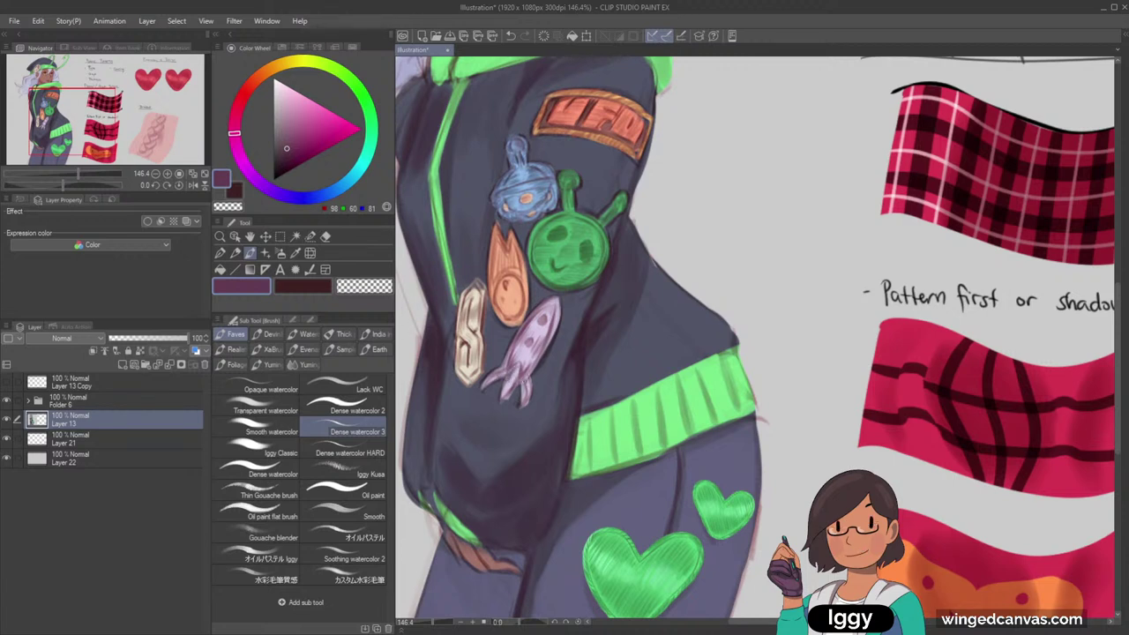
{"action": "left_click", "coordinate": [547, 325], "text": "alt"}
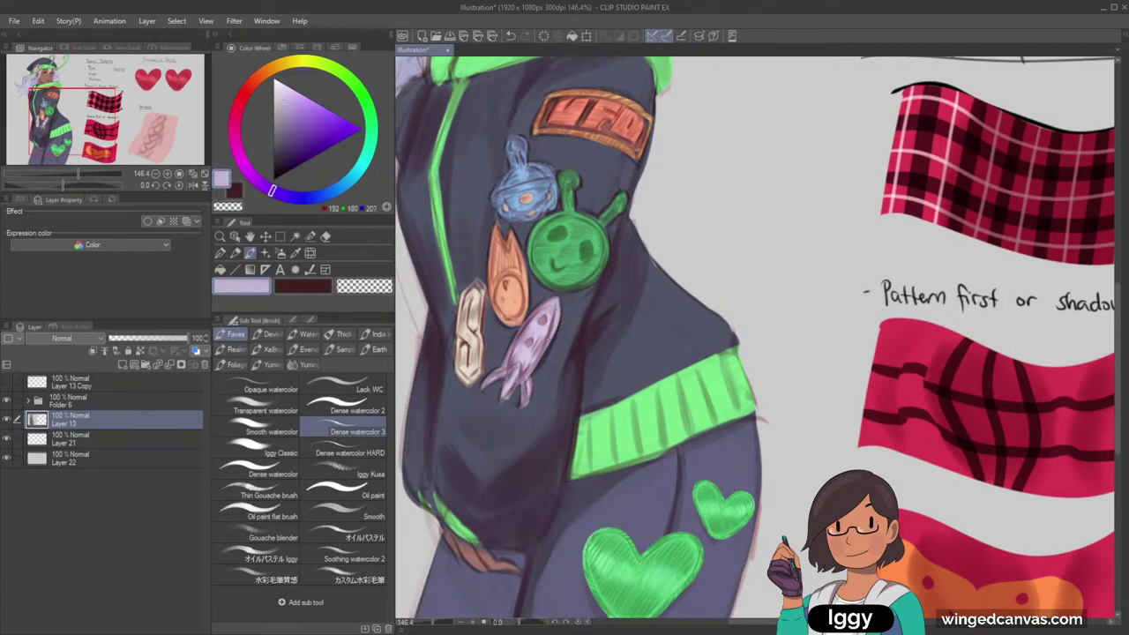
{"action": "left_click_drag", "start_coordinate": [556, 328], "coordinate": [523, 400]}
{"action": "left_click", "coordinate": [556, 309], "text": "alt"}
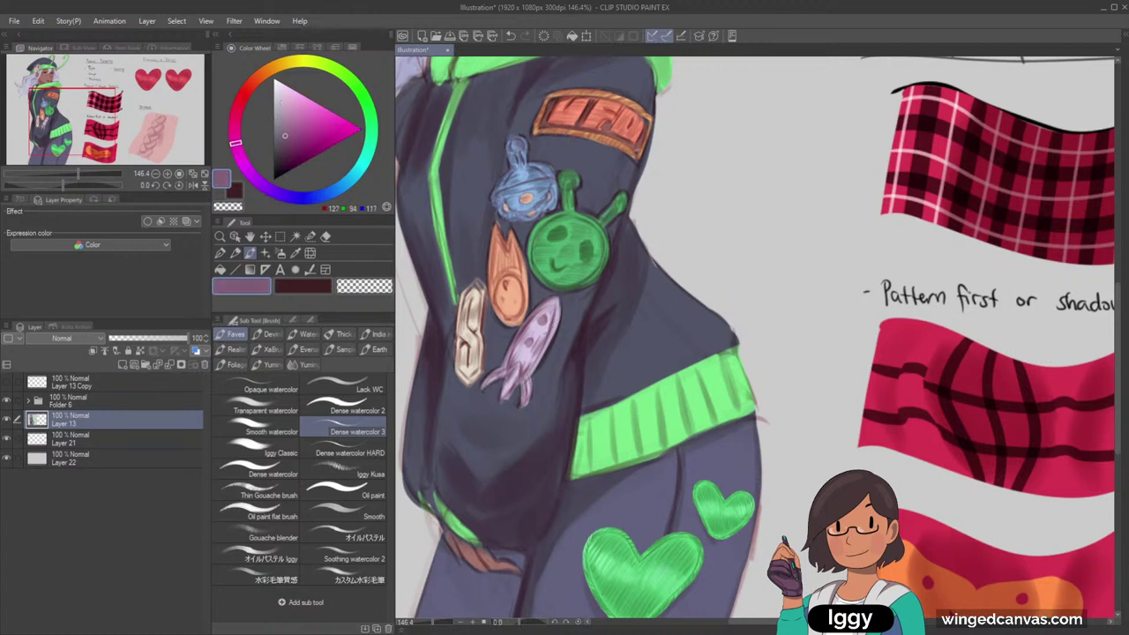
{"action": "left_click_drag", "start_coordinate": [558, 303], "coordinate": [554, 323]}
{"action": "scroll", "coordinate": [642, 256], "scroll_direction": "down", "scroll_amount": 3}
{"action": "scroll", "coordinate": [642, 250], "scroll_direction": "up", "scroll_amount": 1}
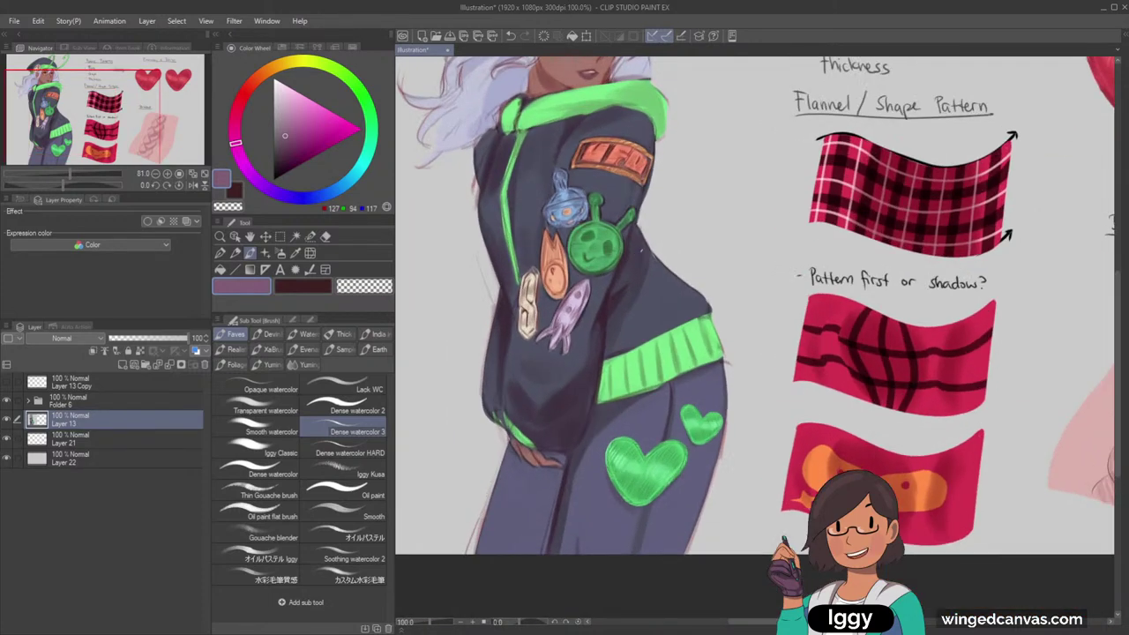
Darken the details of the orange comet patch with sampled red-brown shades
{"action": "scroll", "coordinate": [641, 250], "scroll_direction": "up", "scroll_amount": 2}
{"action": "left_click", "coordinate": [514, 282], "text": "alt"}
{"action": "left_click", "coordinate": [515, 278], "text": "alt"}
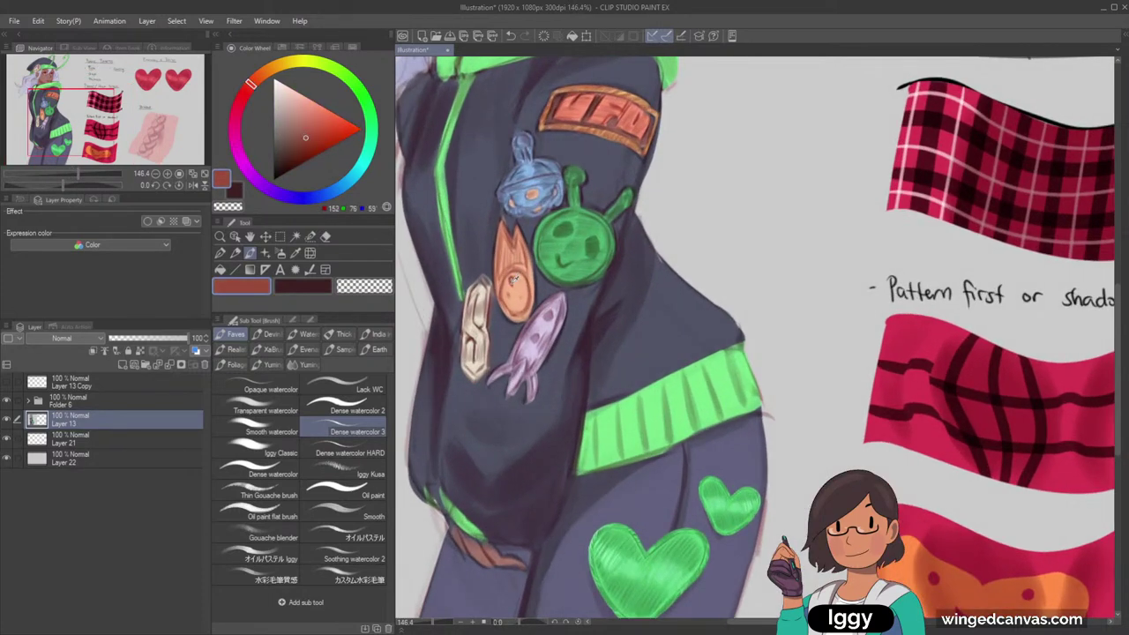
{"action": "left_click", "coordinate": [297, 147]}
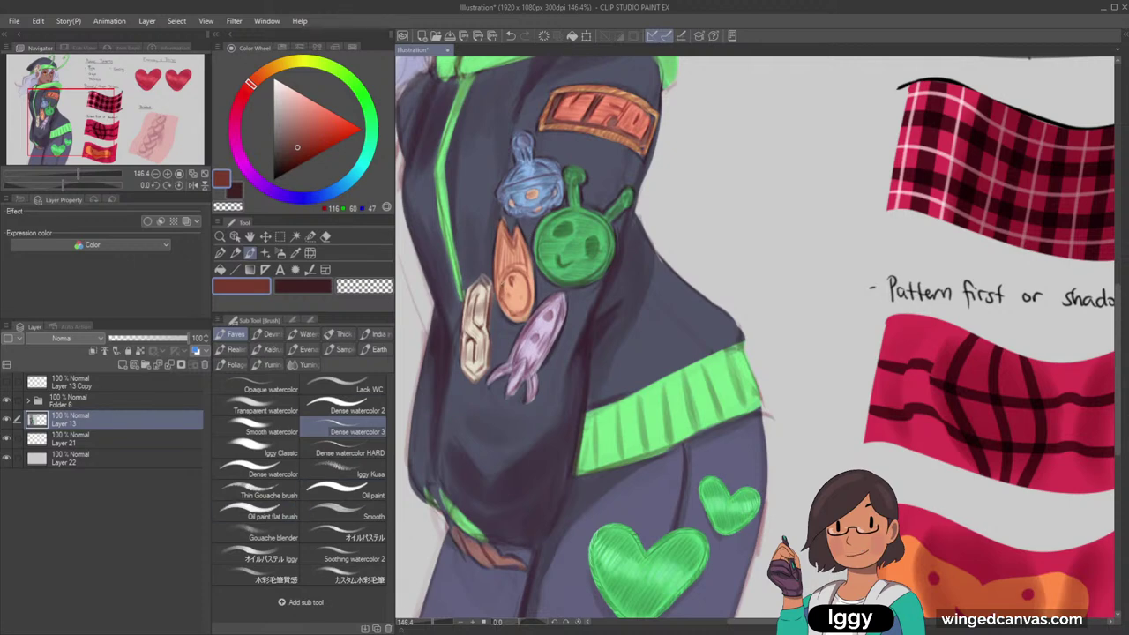
{"action": "scroll", "coordinate": [540, 251], "scroll_direction": "down", "scroll_amount": 5}
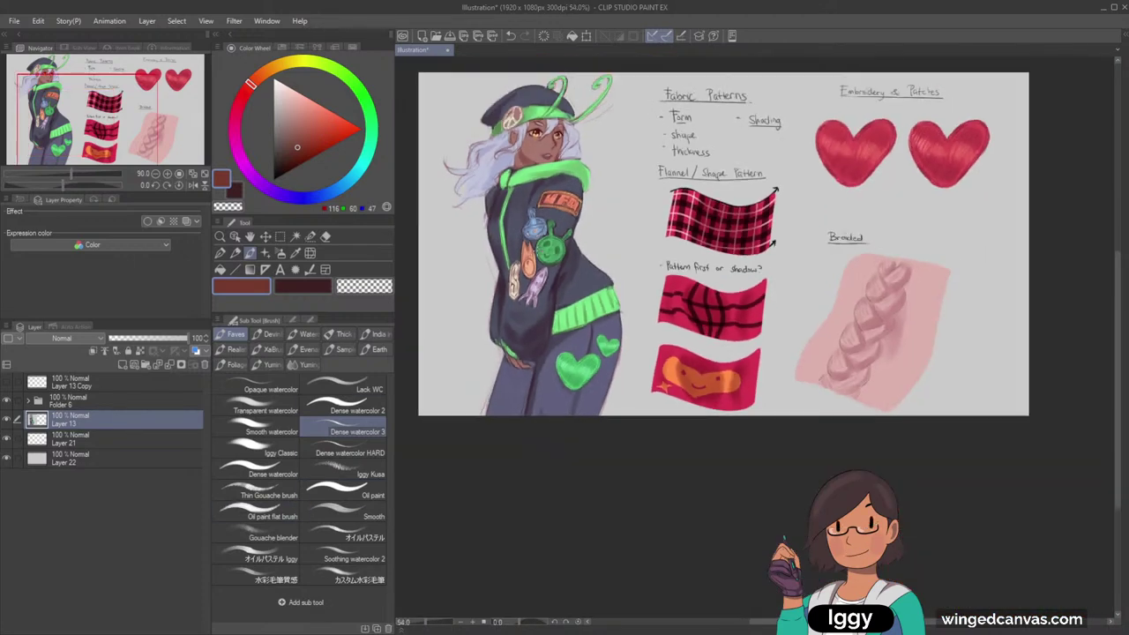
{"action": "scroll", "coordinate": [569, 88], "scroll_direction": "up", "scroll_amount": 3}
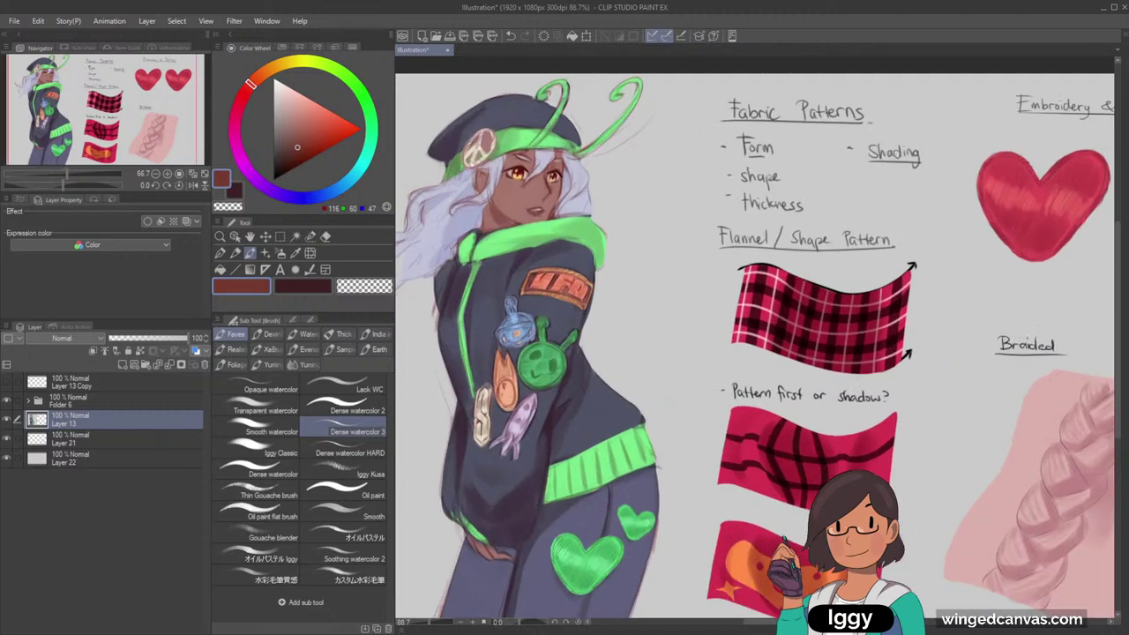
{"action": "scroll", "coordinate": [627, 66], "scroll_direction": "down", "scroll_amount": 1}
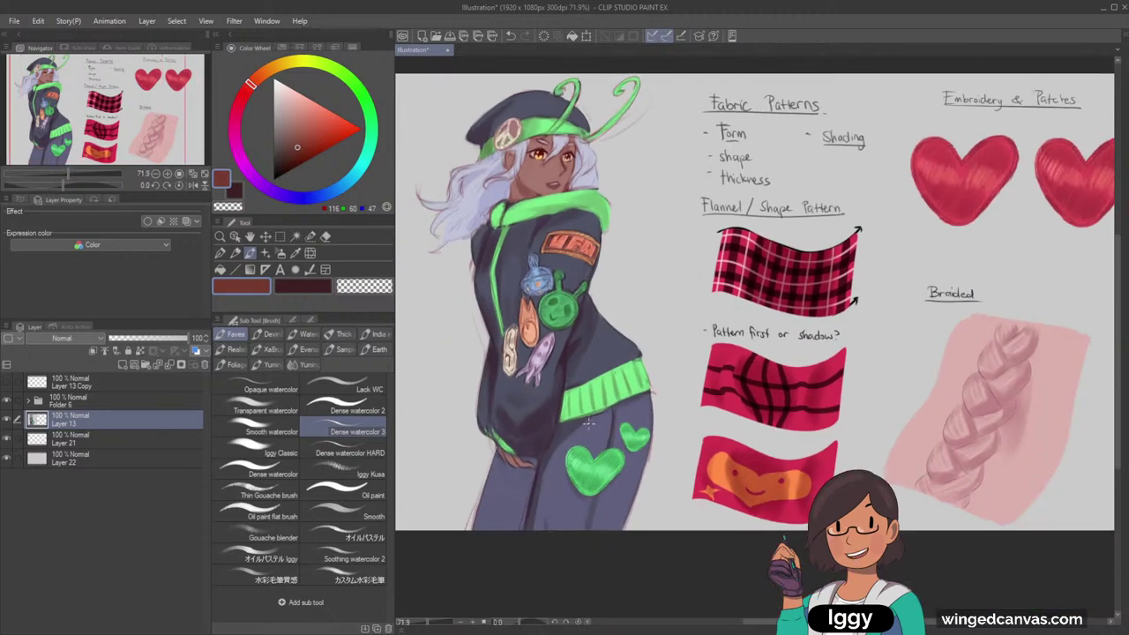
Shade the trousers beneath the green jacket hem with a larger brush in sampled dark blue-purple
{"action": "left_click", "coordinate": [569, 448], "text": "alt"}
{"action": "left_click", "coordinate": [571, 427], "text": "alt"}
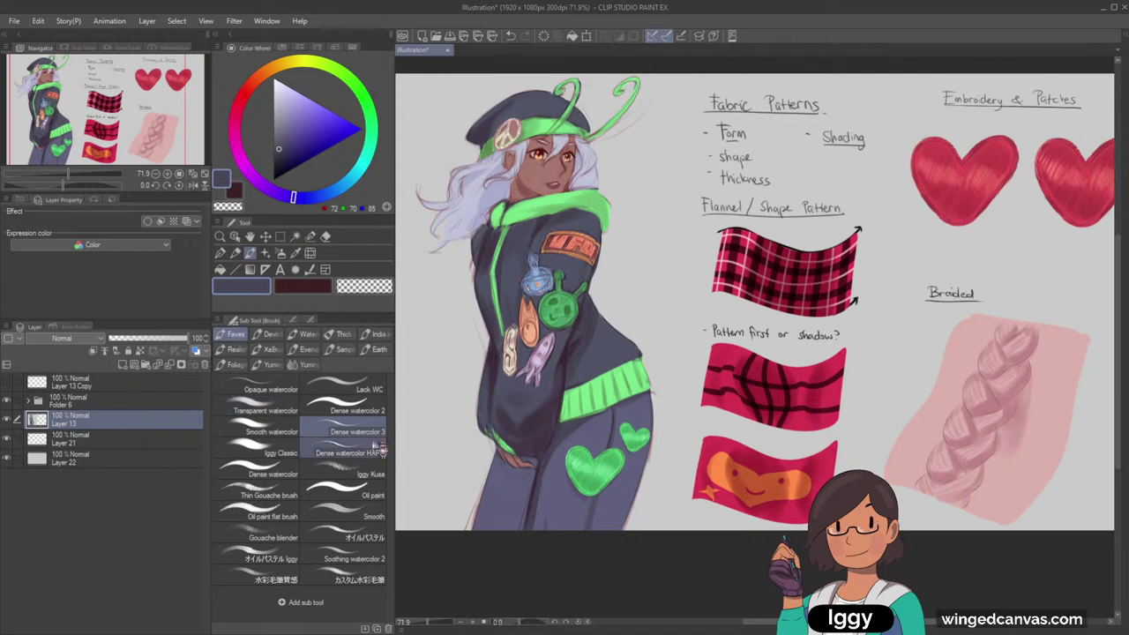
{"action": "key", "text": "]"}
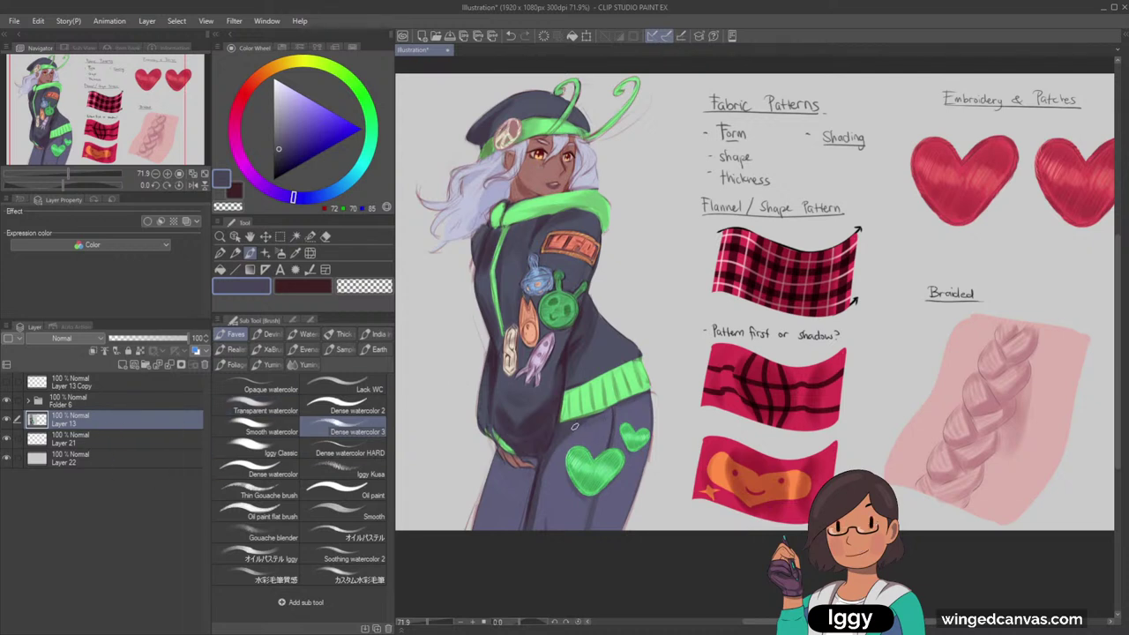
{"action": "key", "text": "ctrl+z"}
{"action": "left_click", "coordinate": [598, 428], "text": "alt"}
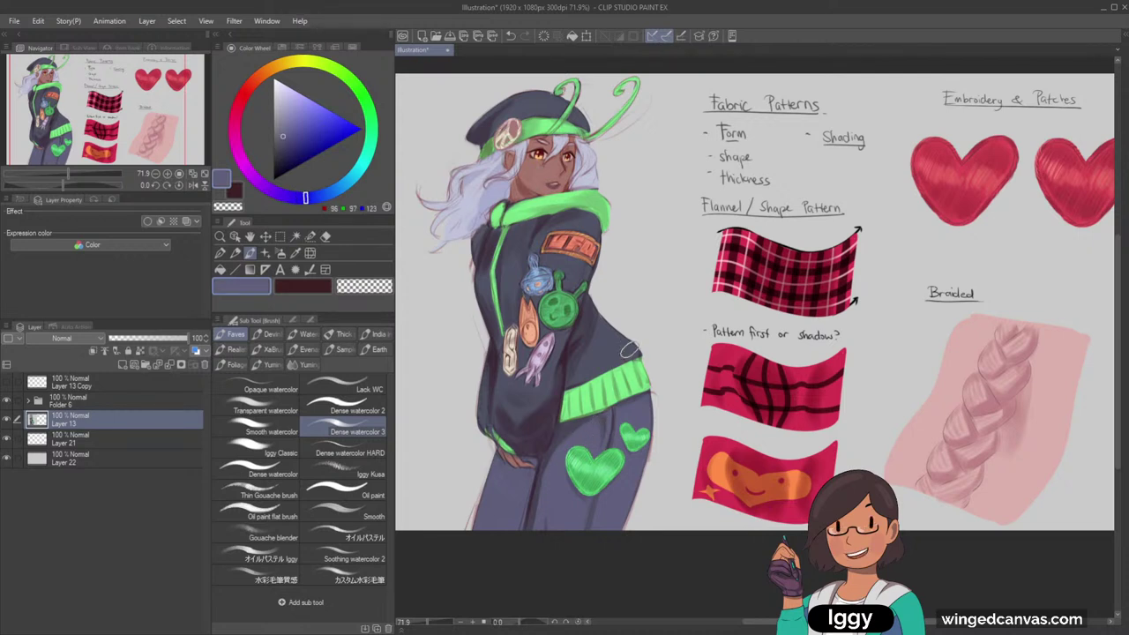
Blend the upper thigh fold beside the small heart with alternating dark and mid blue-greys sampled from the trousers
{"action": "left_click", "coordinate": [603, 428], "text": "alt"}
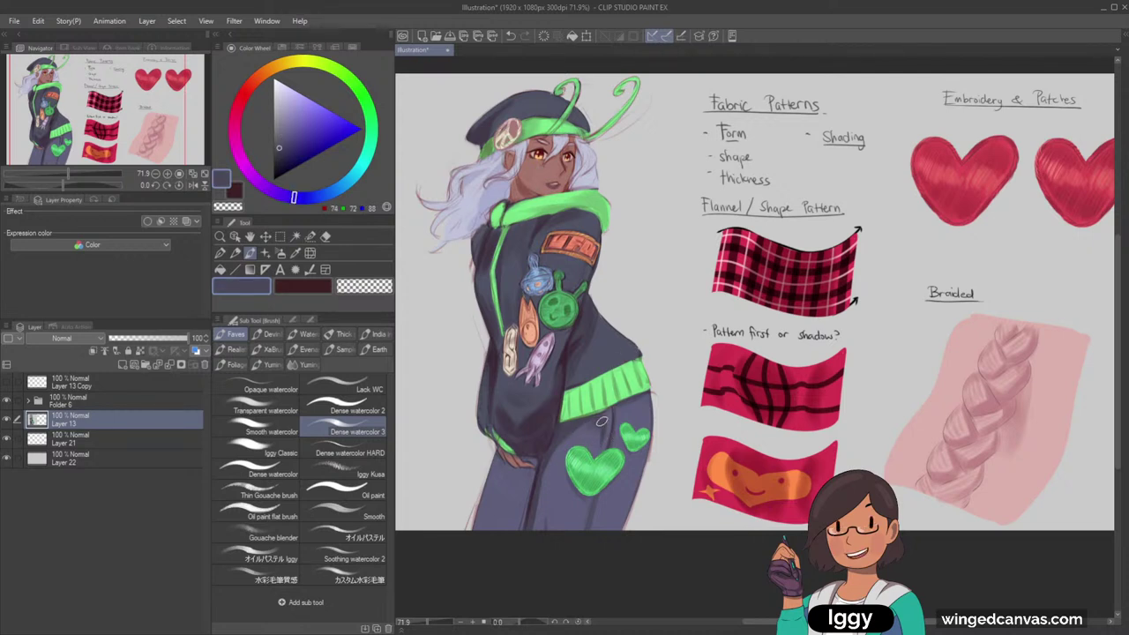
{"action": "left_click", "coordinate": [596, 426], "text": "alt"}
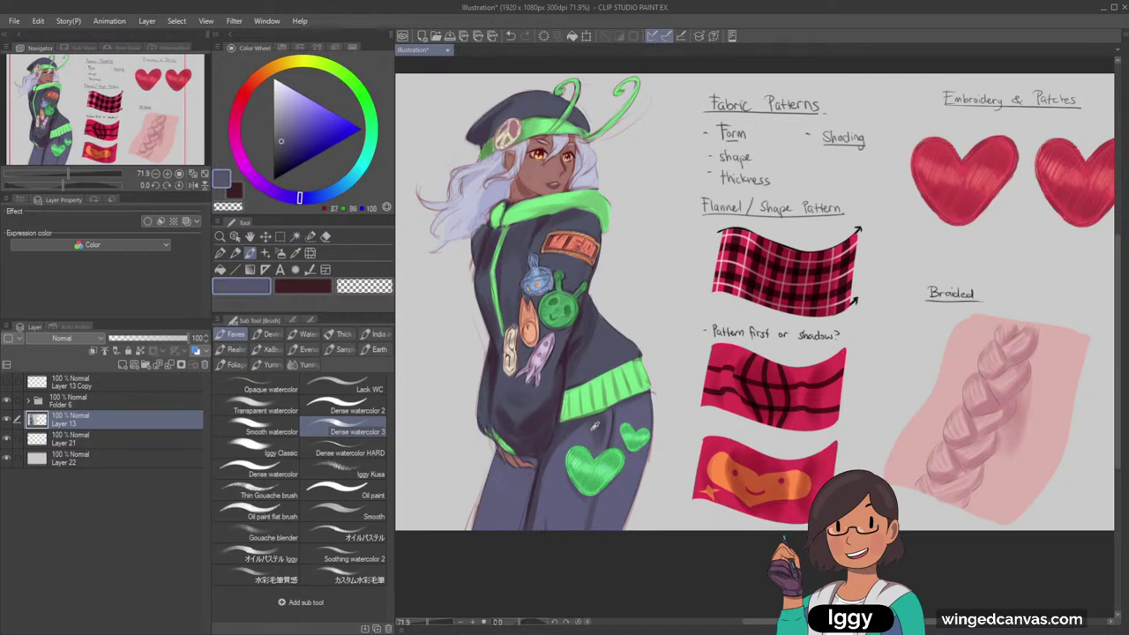
{"action": "left_click", "coordinate": [604, 421], "text": "alt"}
{"action": "left_click", "coordinate": [601, 422], "text": "alt"}
Paint a dark fold on the lower thigh beneath the large heart and soften it with sampled blue-purple
{"action": "left_click", "coordinate": [608, 429], "text": "alt"}
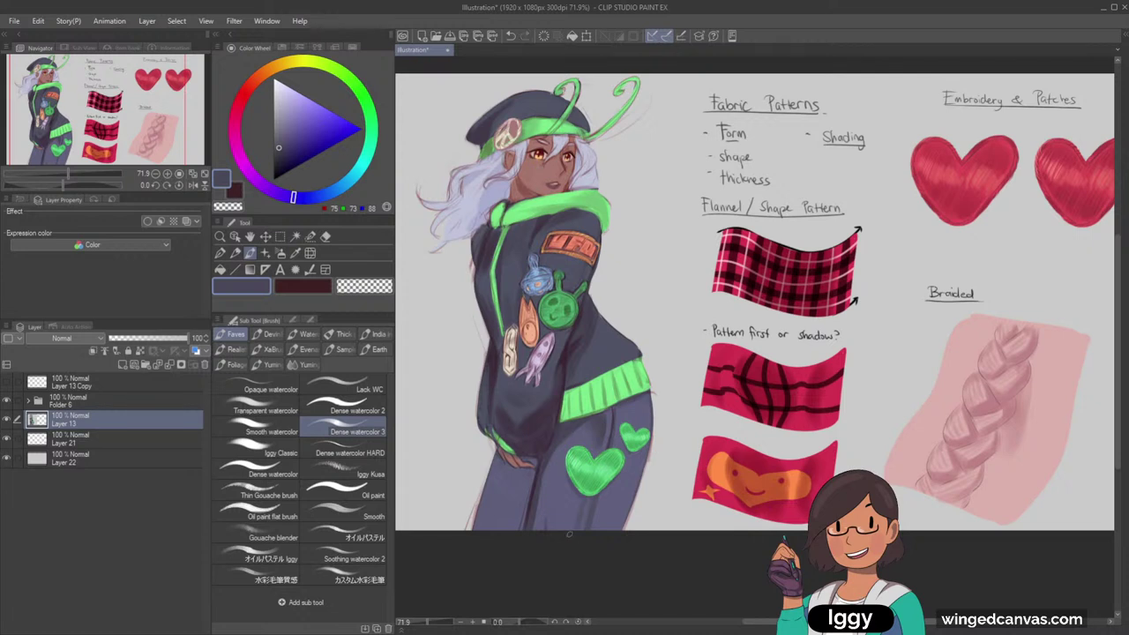
{"action": "left_click", "coordinate": [577, 512], "text": "alt"}
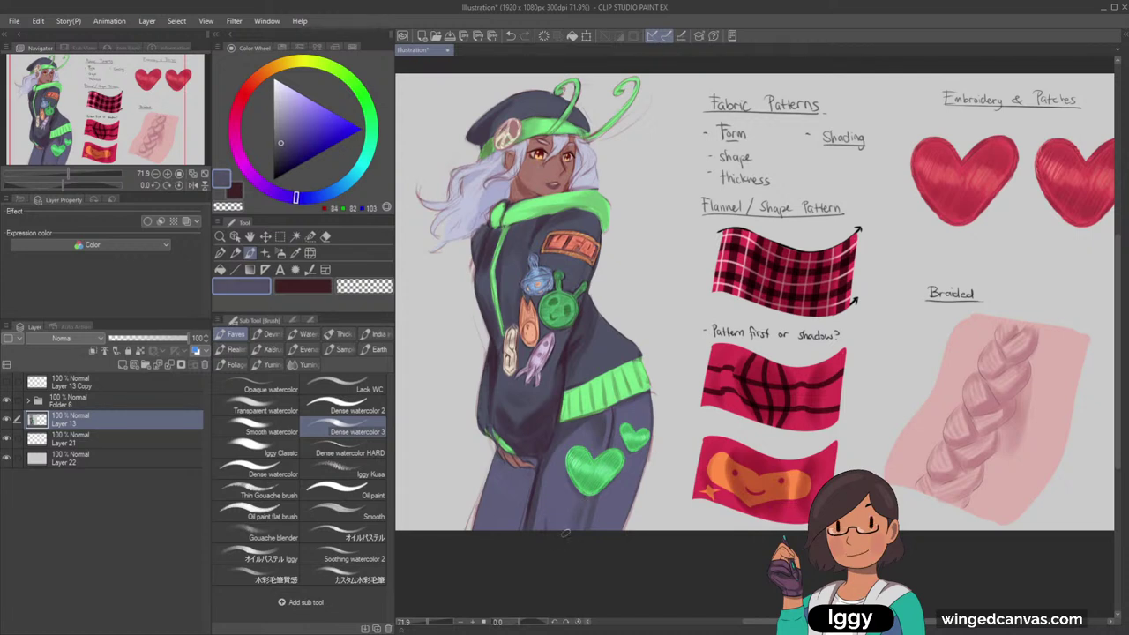
{"action": "left_click", "coordinate": [574, 508], "text": "alt"}
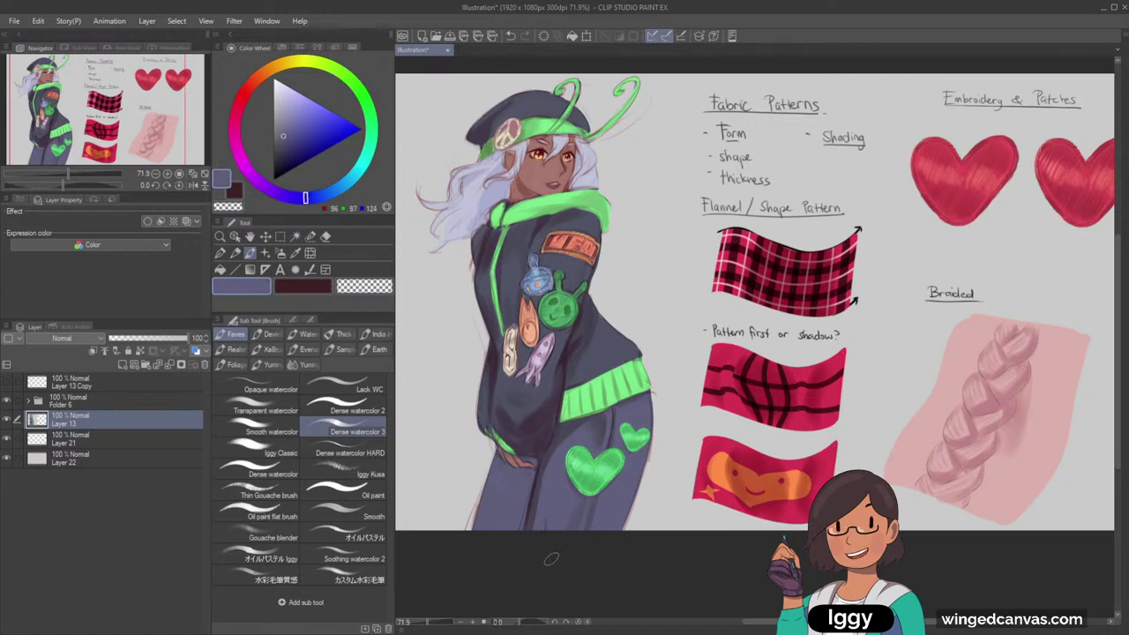
{"action": "left_click", "coordinate": [576, 512], "text": "alt"}
{"action": "left_click", "coordinate": [549, 525], "text": "alt"}
Deepen the shadows under the jacket hem and hand, and shade the other trouser leg with sampled dark purples
{"action": "left_click", "coordinate": [617, 444], "text": "alt"}
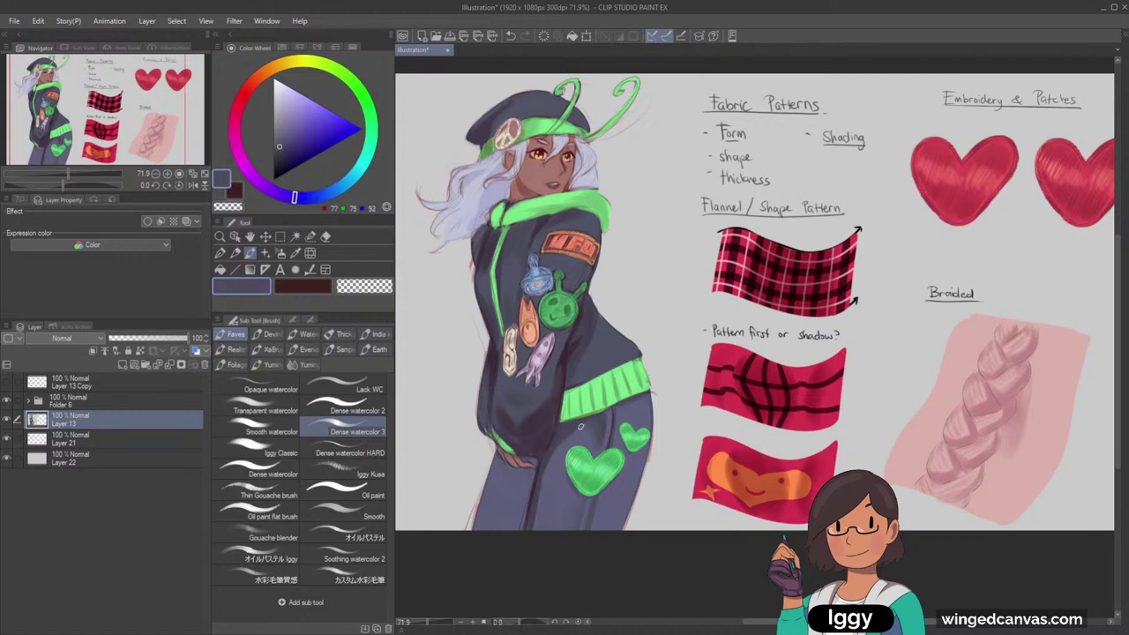
{"action": "left_click", "coordinate": [545, 460], "text": "alt"}
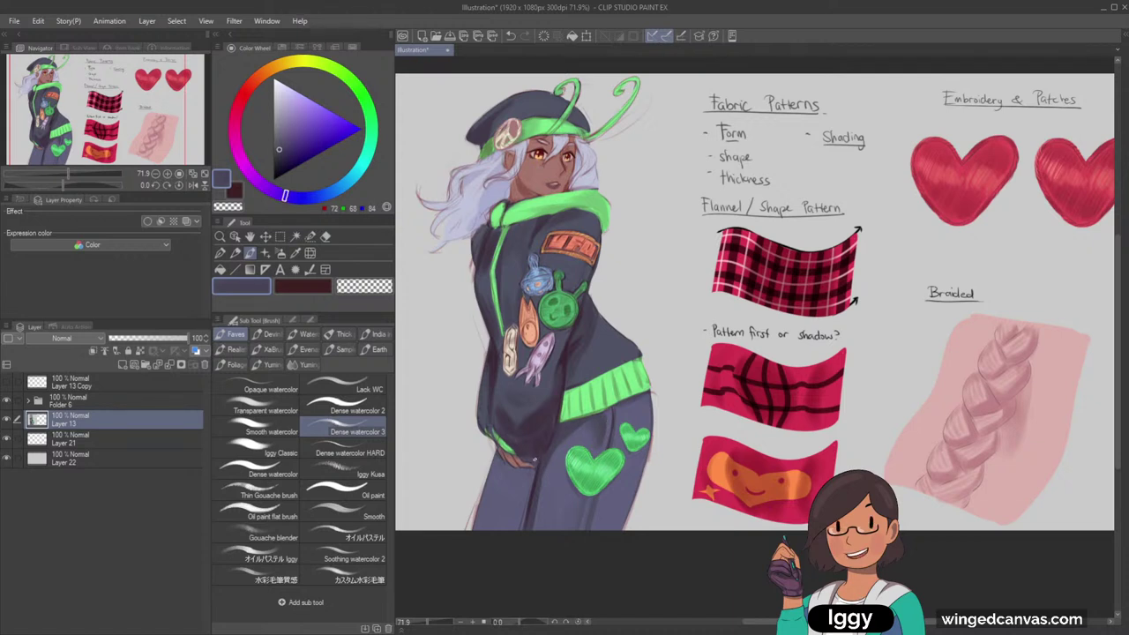
{"action": "left_click", "coordinate": [509, 500], "text": "alt"}
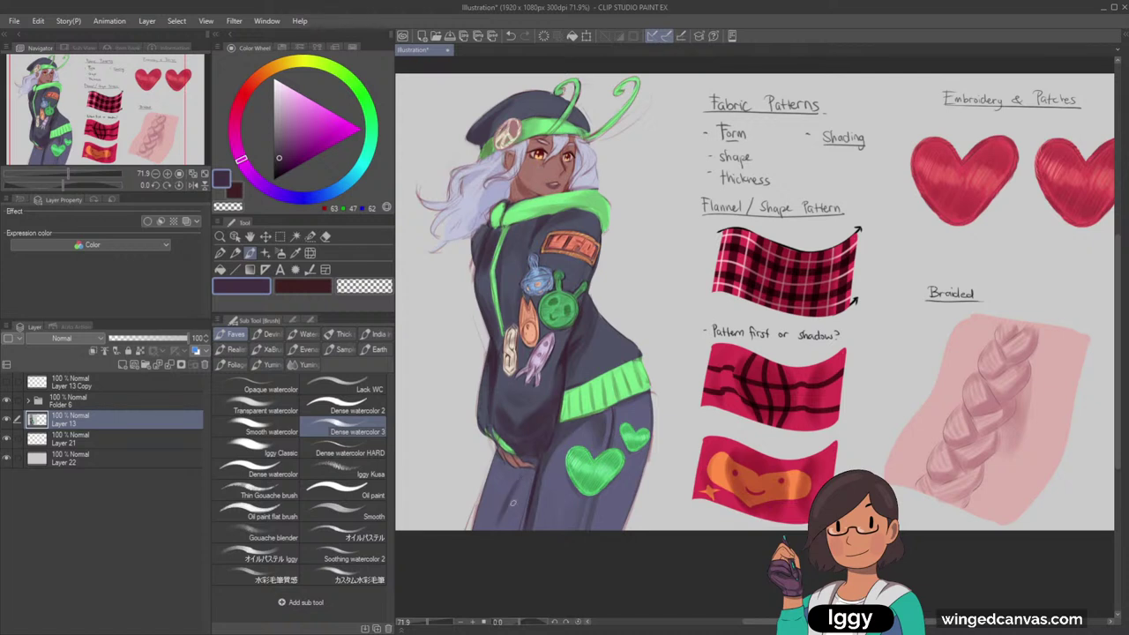
{"action": "left_click", "coordinate": [511, 503], "text": "alt"}
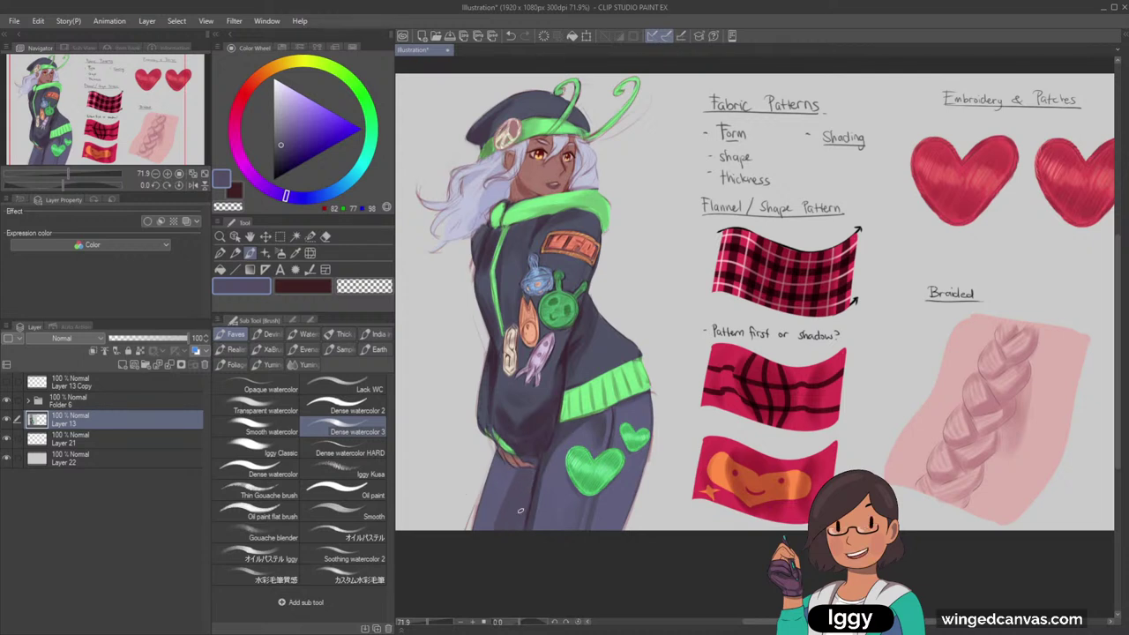
Blend the lower thigh fold beneath the large heart with a mid blue-grey sampled from the trousers
{"action": "left_click", "coordinate": [622, 485], "text": "alt"}
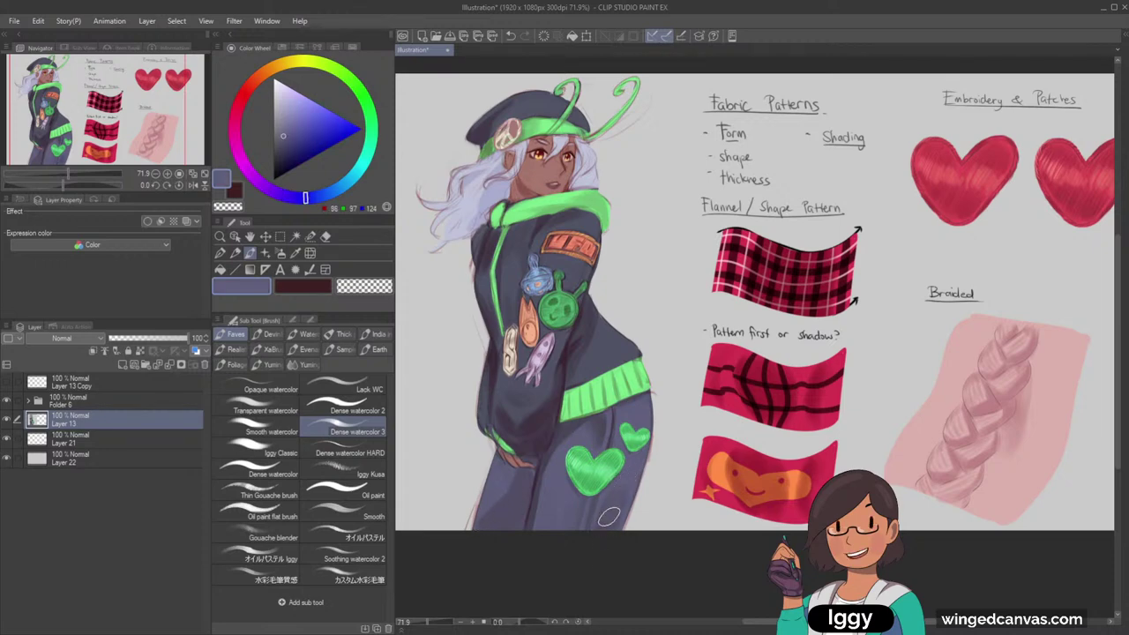
{"action": "scroll", "coordinate": [714, 340], "scroll_direction": "down", "scroll_amount": 2}
{"action": "scroll", "coordinate": [711, 344], "scroll_direction": "up", "scroll_amount": 2}
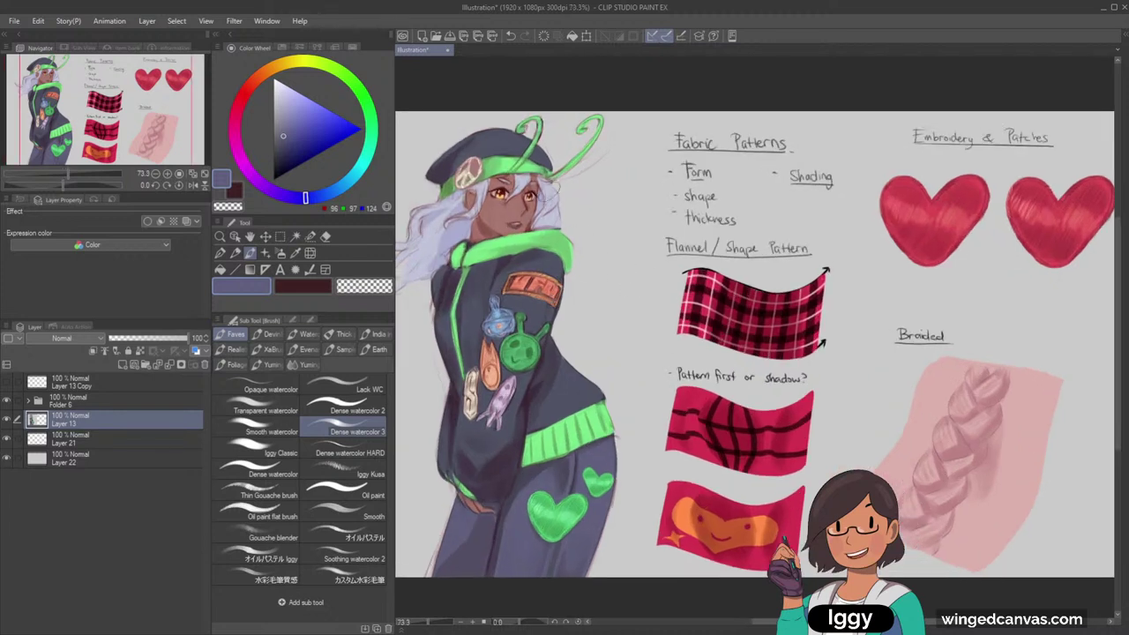
Shade the hat's green band with greens sampled from it and a slightly darker, more saturated green
{"action": "left_click", "coordinate": [540, 165], "text": "alt"}
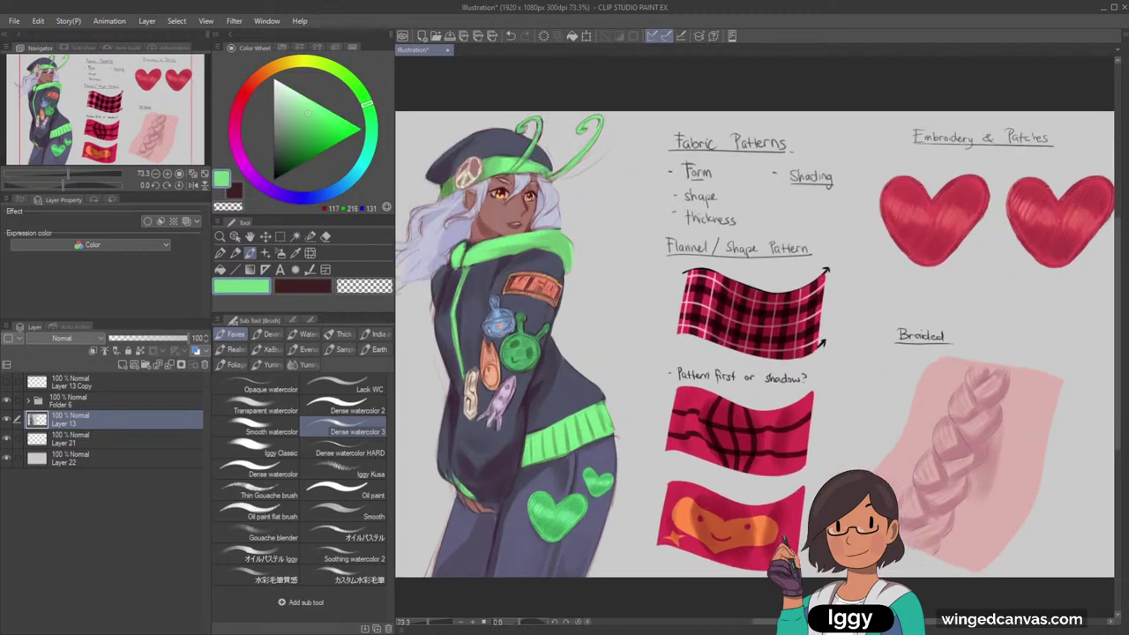
{"action": "left_click", "coordinate": [452, 184], "text": "alt"}
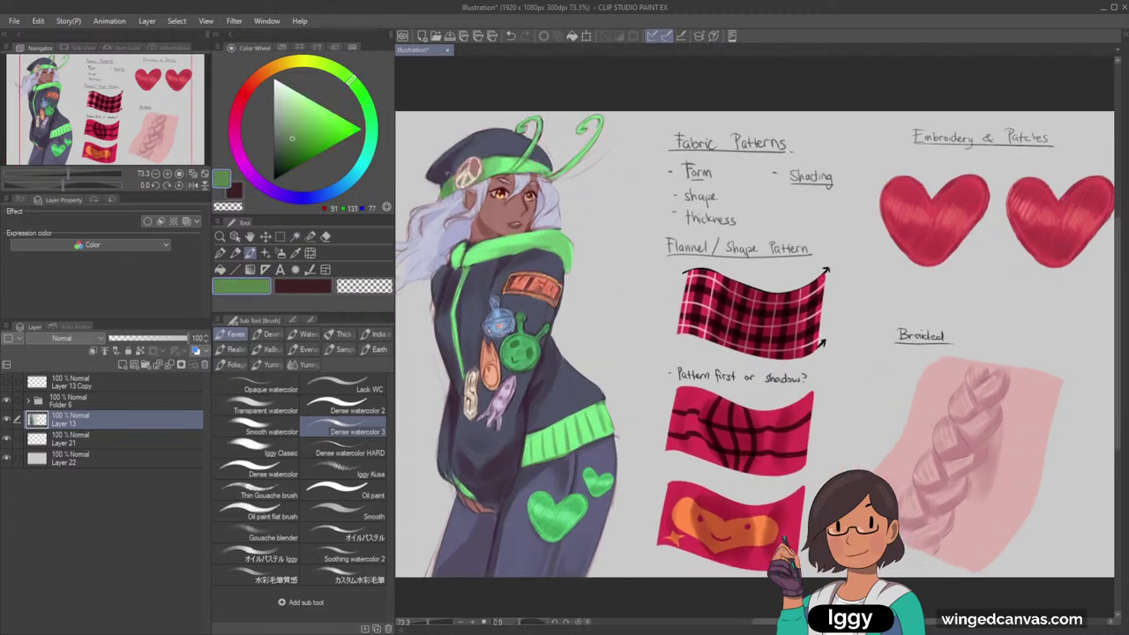
{"action": "left_click", "coordinate": [294, 142]}
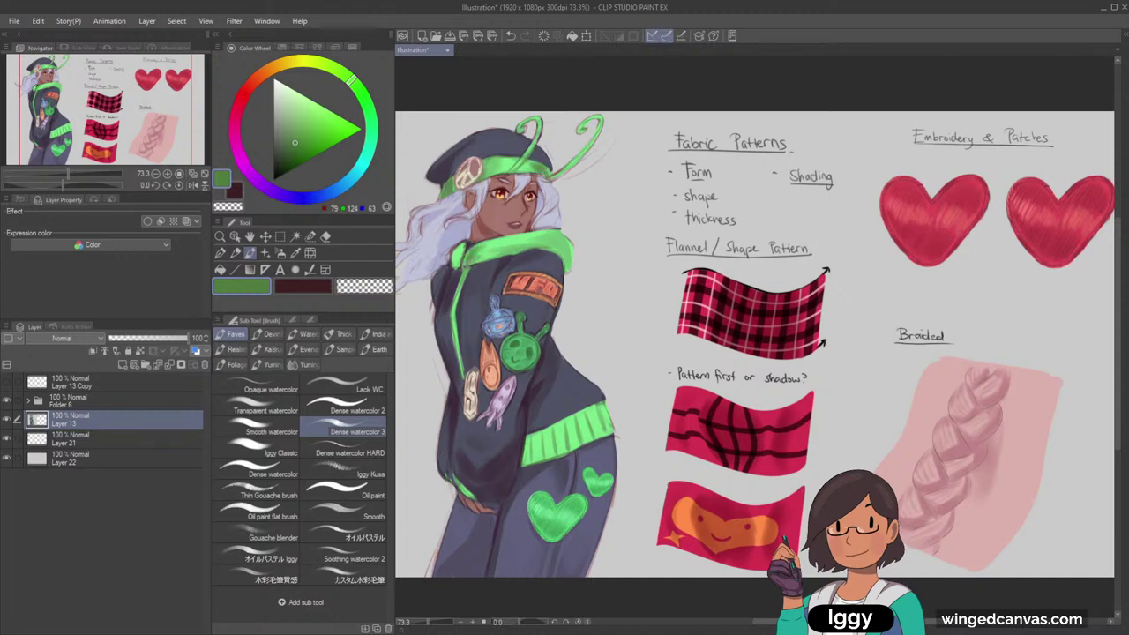
{"action": "scroll", "coordinate": [627, 172], "scroll_direction": "down", "scroll_amount": 3}
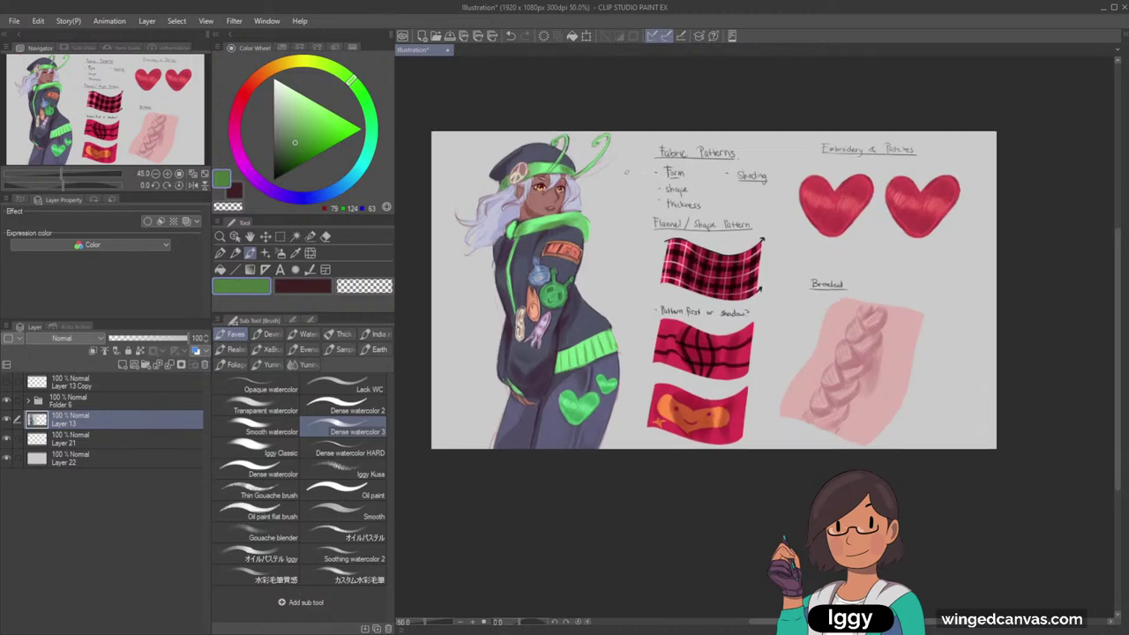
{"action": "scroll", "coordinate": [626, 172], "scroll_direction": "up", "scroll_amount": 2}
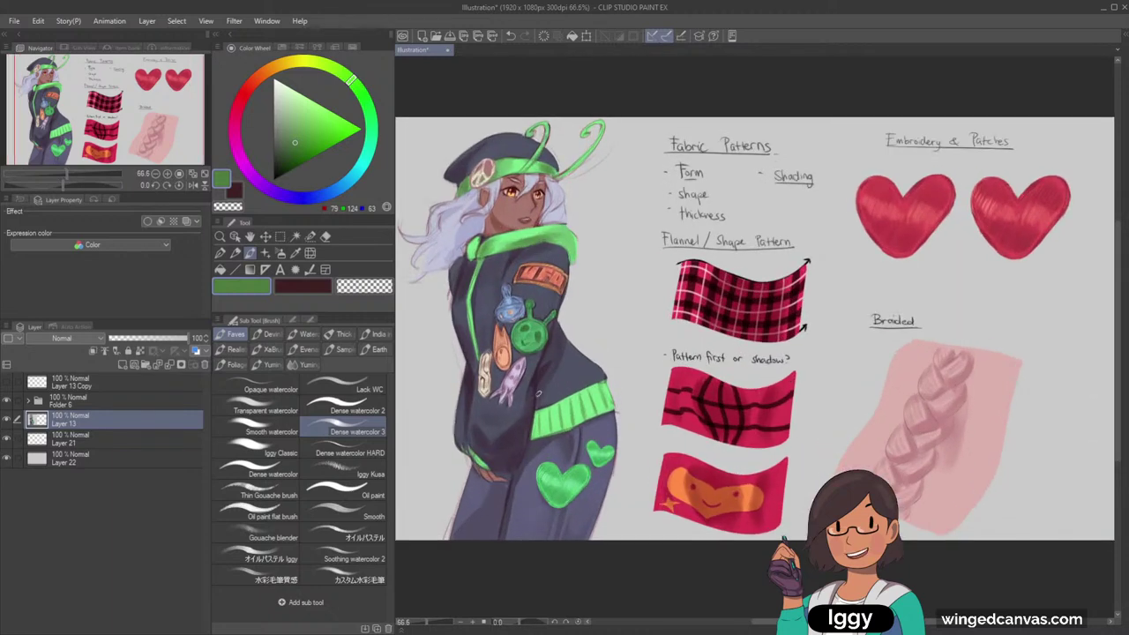
{"action": "scroll", "coordinate": [535, 407], "scroll_direction": "up", "scroll_amount": 2}
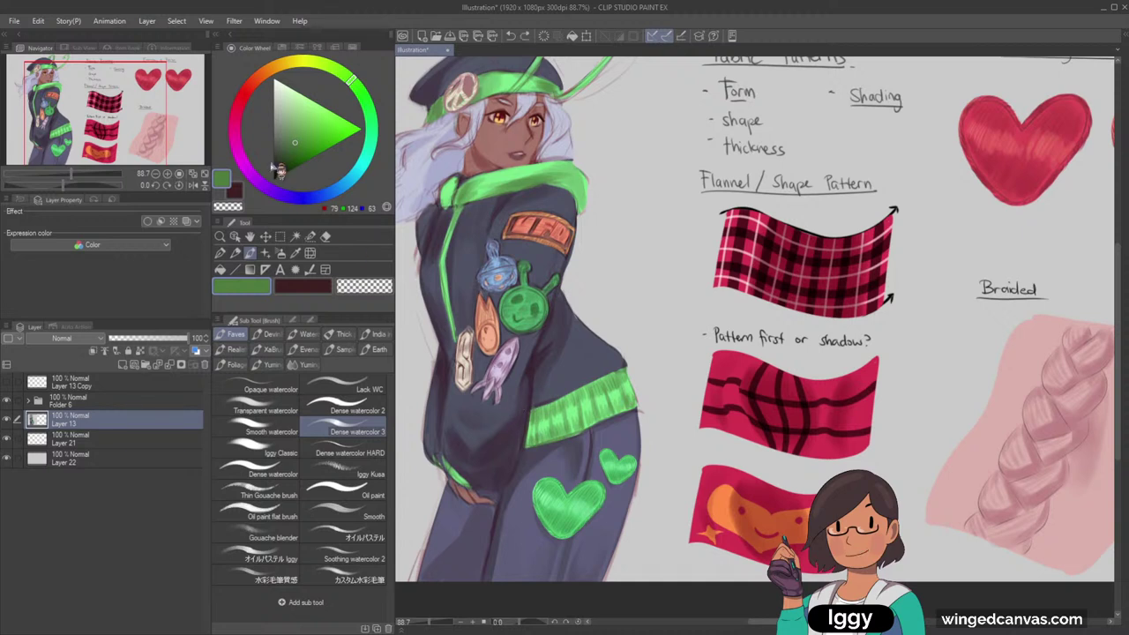
Shade the jacket's green zipper trim in a darker green, replacing the first stroke along its middle section
{"action": "left_click_drag", "start_coordinate": [454, 342], "coordinate": [447, 323]}
{"action": "left_click", "coordinate": [294, 149]}
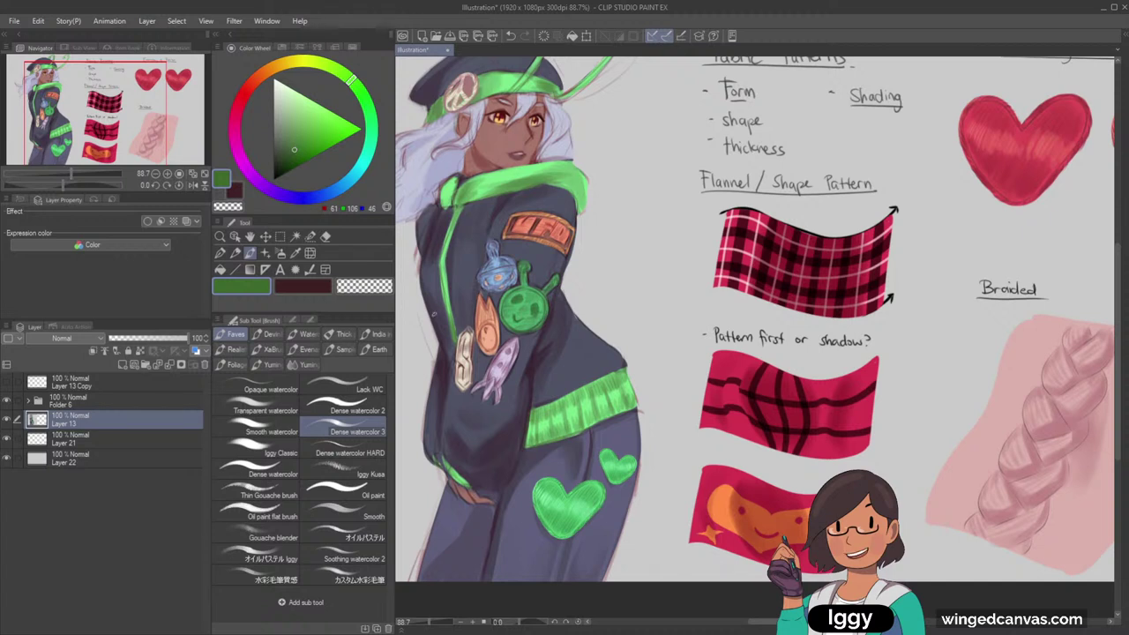
{"action": "key", "text": "ctrl+z"}
{"action": "left_click_drag", "start_coordinate": [451, 317], "coordinate": [456, 339]}
{"action": "left_click_drag", "start_coordinate": [458, 207], "coordinate": [453, 222]}
Blend the shadows where the green collar meets the zipper with mid greens sampled from the collar
{"action": "left_click", "coordinate": [450, 193], "text": "alt"}
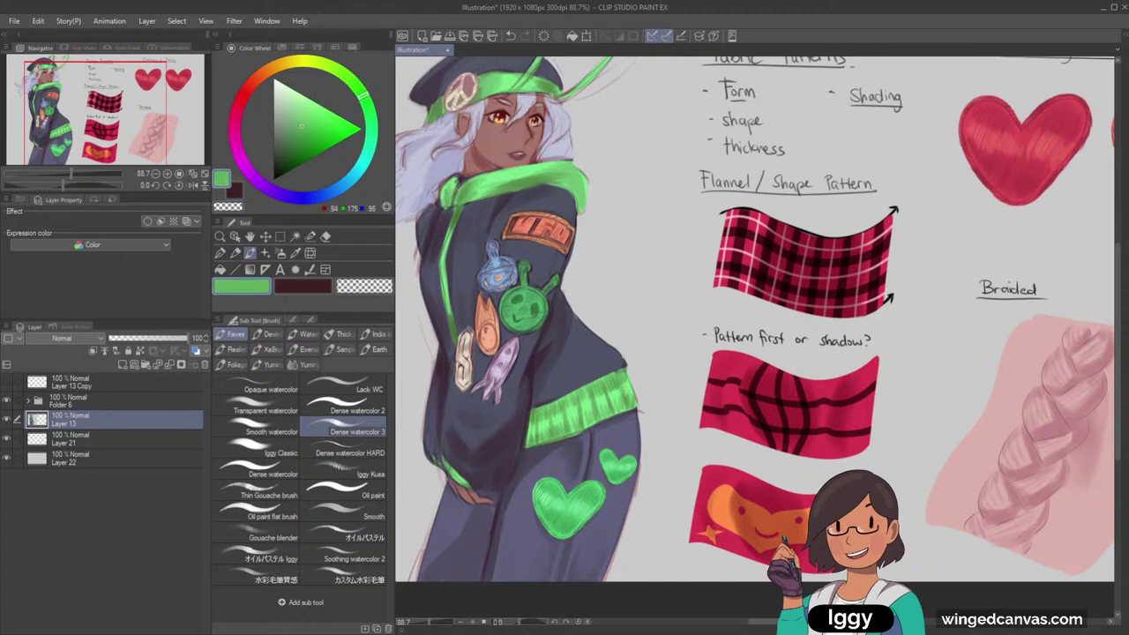
{"action": "left_click", "coordinate": [457, 200], "text": "alt"}
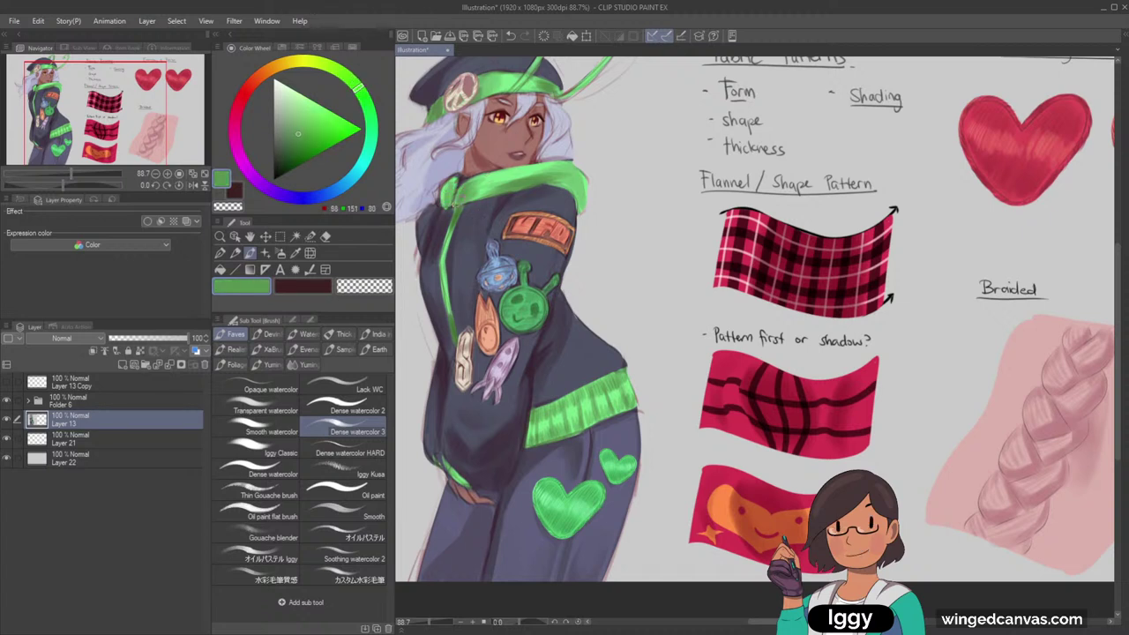
{"action": "left_click", "coordinate": [464, 199], "text": "alt"}
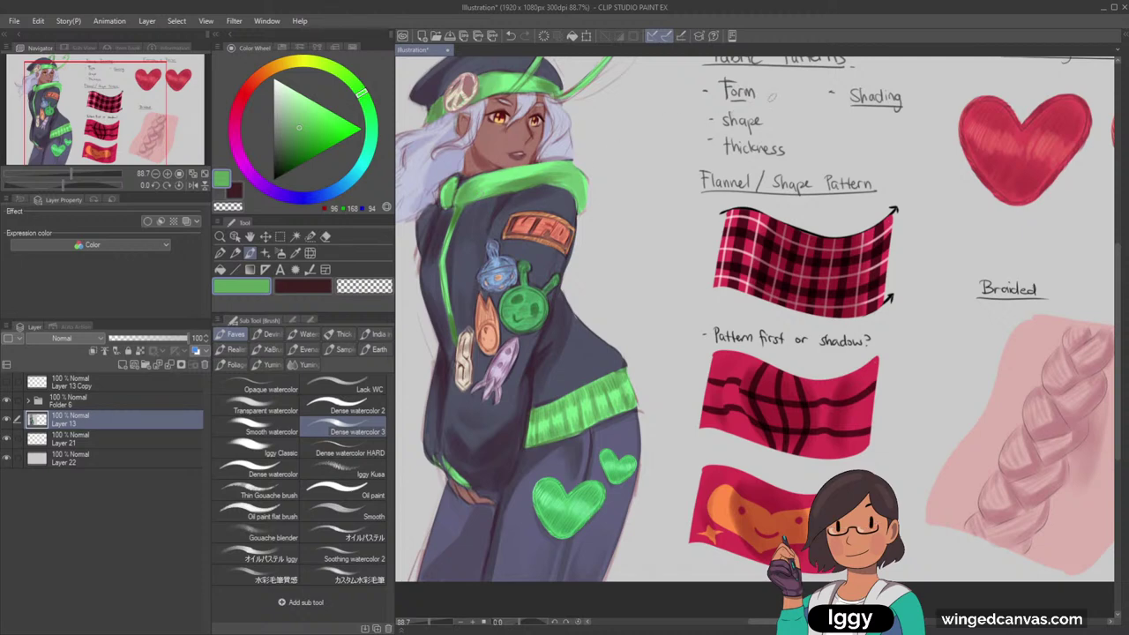
{"action": "scroll", "coordinate": [773, 98], "scroll_direction": "down", "scroll_amount": 1}
{"action": "scroll", "coordinate": [775, 97], "scroll_direction": "up", "scroll_amount": 2}
Deepen the jacket shadow beneath the collar with sampled dark purple and soften the fabric above the green hem with sampled blue-greys
{"action": "left_click", "coordinate": [489, 203], "text": "alt"}
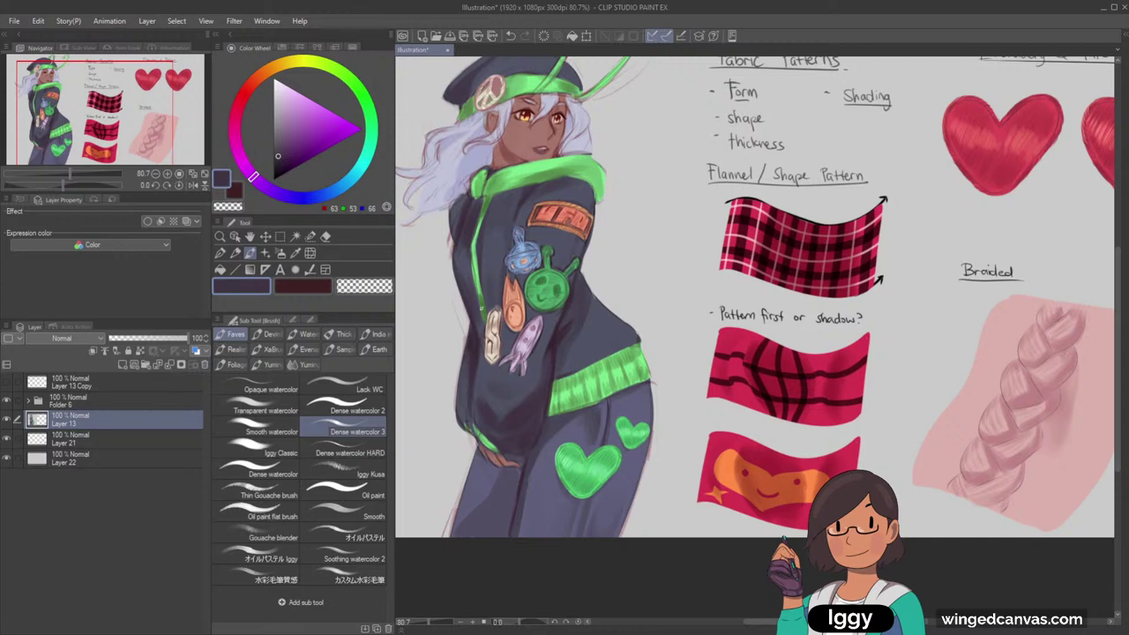
{"action": "scroll", "coordinate": [481, 309], "scroll_direction": "down", "scroll_amount": 4}
{"action": "scroll", "coordinate": [481, 309], "scroll_direction": "up", "scroll_amount": 2}
{"action": "scroll", "coordinate": [553, 374], "scroll_direction": "up", "scroll_amount": 3}
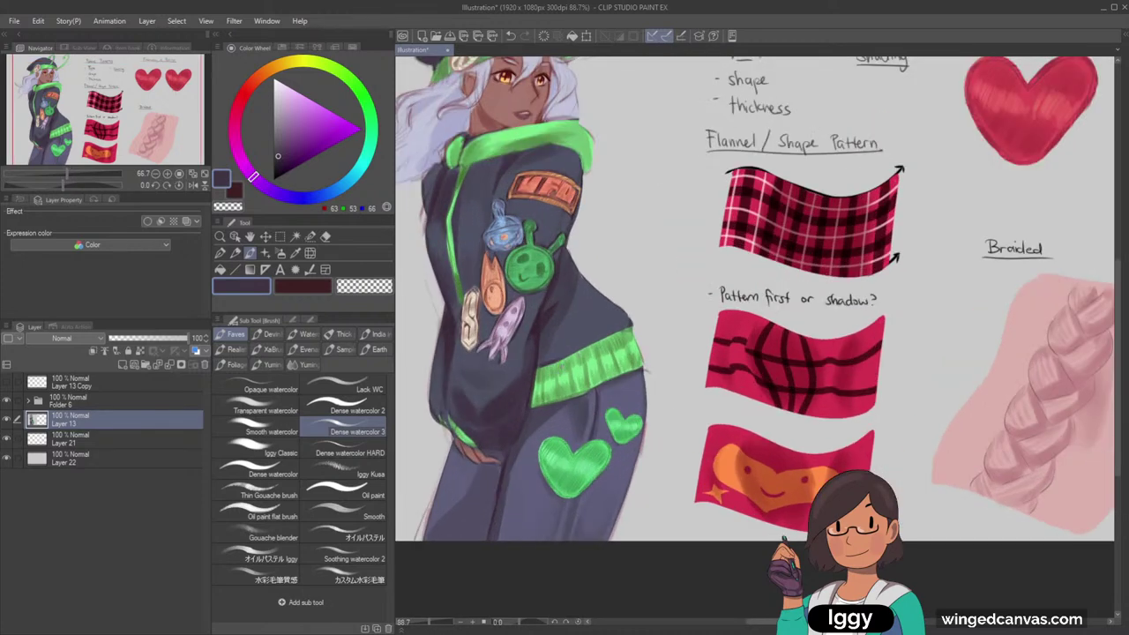
{"action": "left_click", "coordinate": [551, 360], "text": "alt"}
{"action": "left_click_drag", "start_coordinate": [549, 364], "coordinate": [617, 338]}
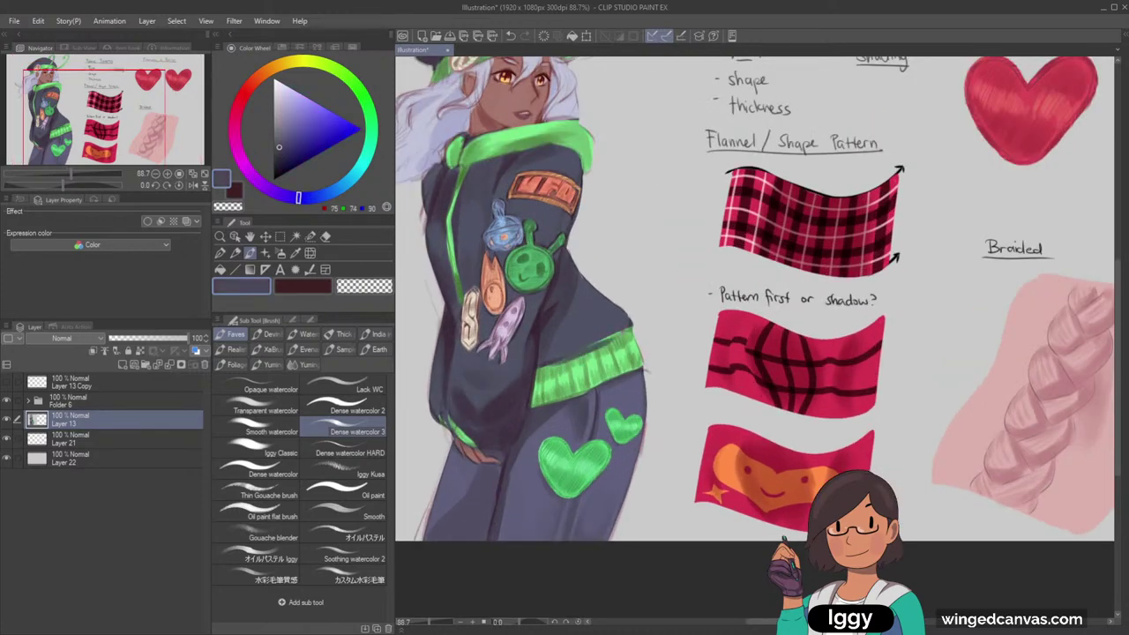
{"action": "left_click", "coordinate": [607, 308], "text": "alt"}
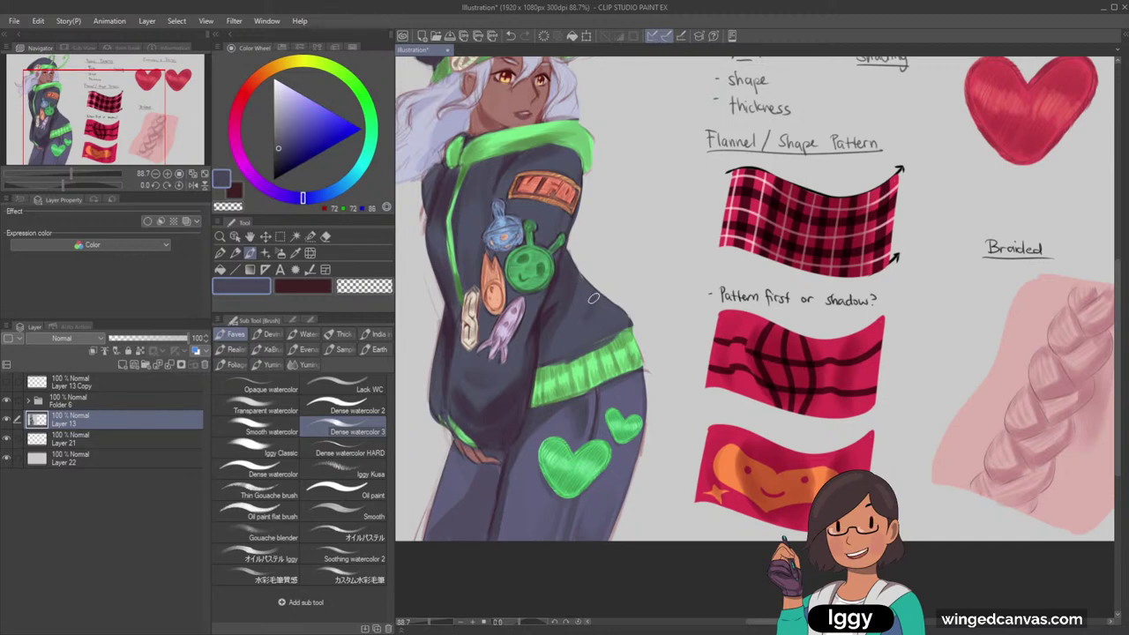
{"action": "key", "text": "ctrl+0"}
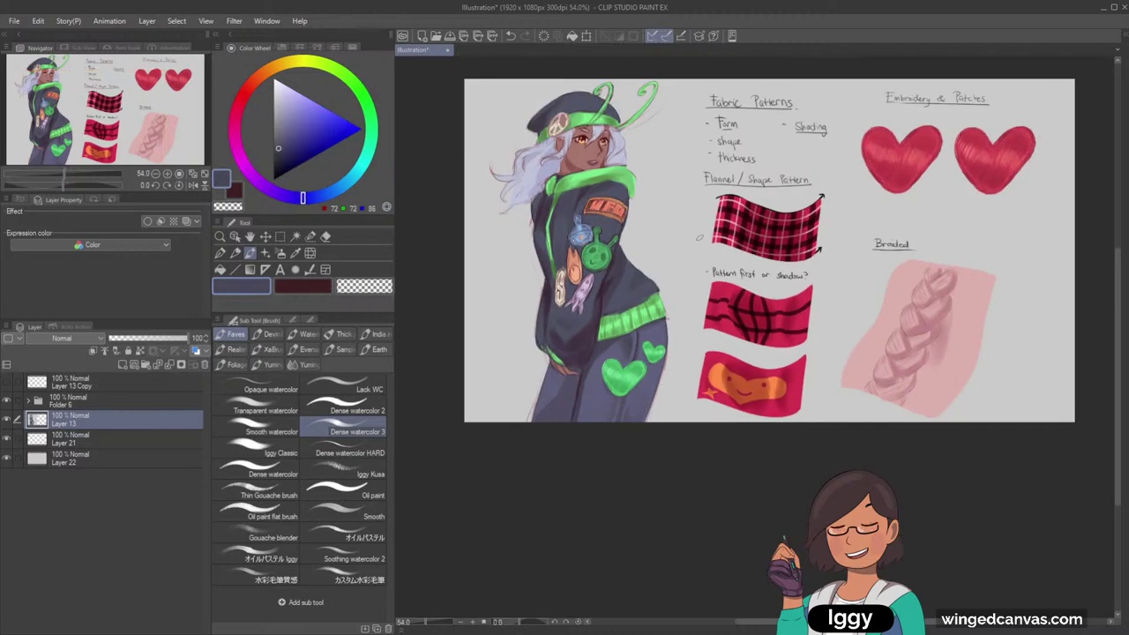
{"action": "left_click", "coordinate": [207, 175]}
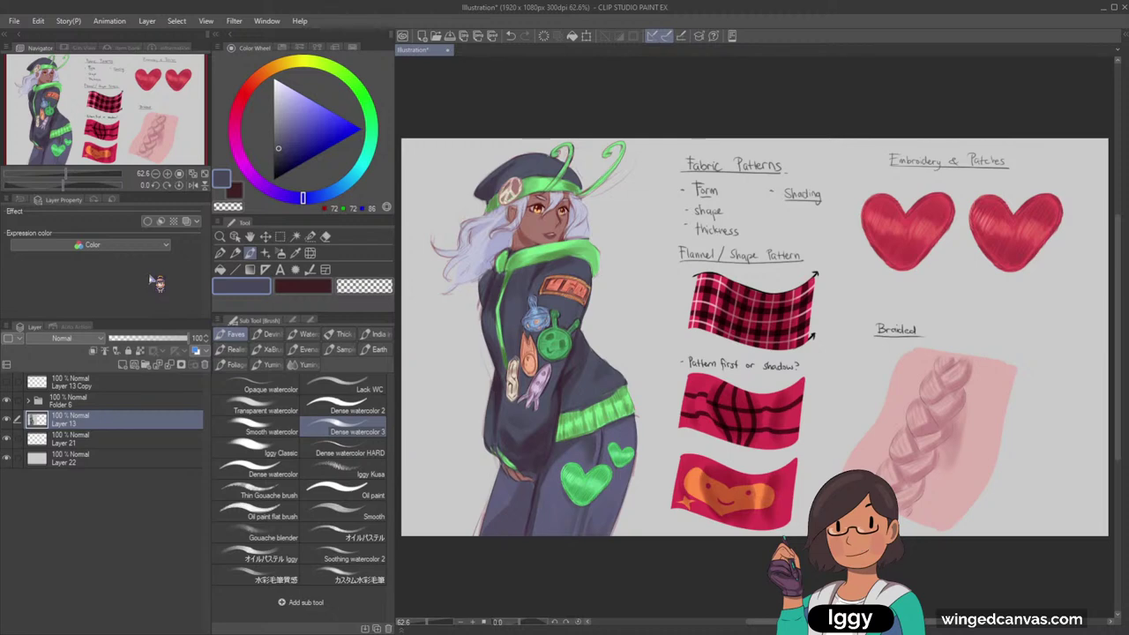
Touch up the facial features with a sampled dark red-brown and check the whole illustration in a mirrored view
{"action": "scroll", "coordinate": [537, 208], "scroll_direction": "up", "scroll_amount": 3}
{"action": "left_click", "coordinate": [551, 199], "text": "alt"}
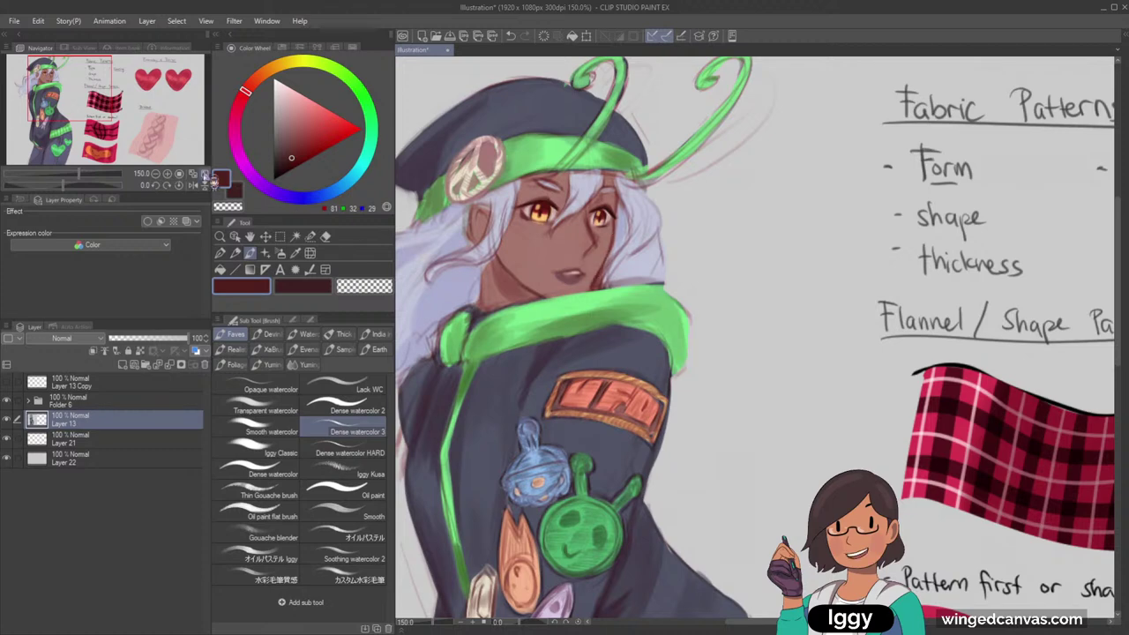
{"action": "left_click", "coordinate": [205, 175]}
{"action": "left_click", "coordinate": [193, 185]}
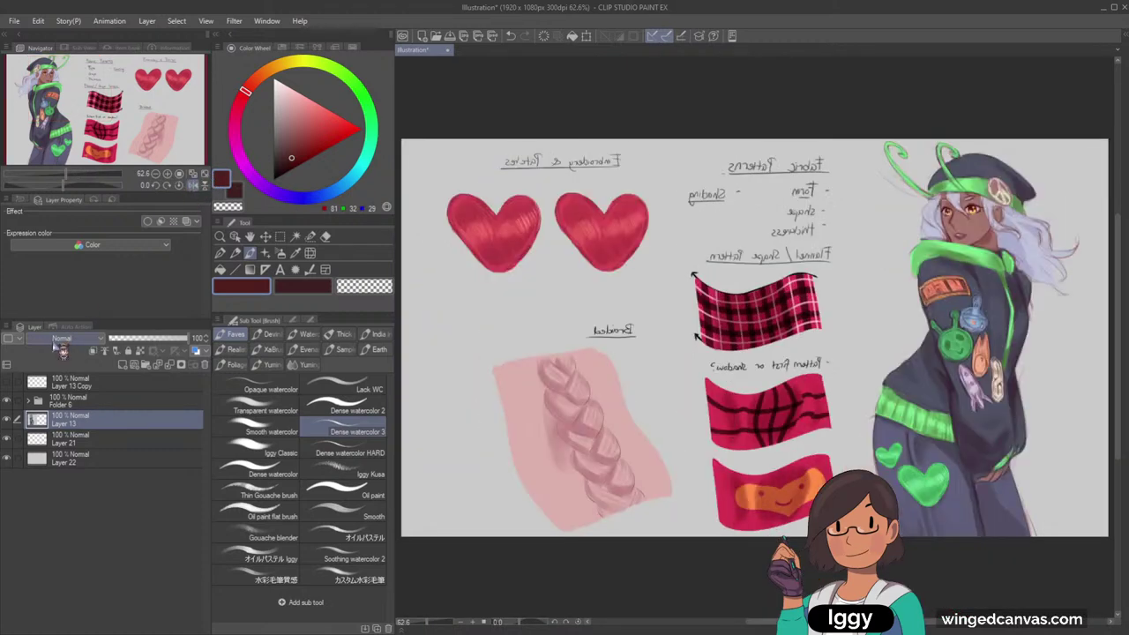
{"action": "left_click", "coordinate": [189, 185]}
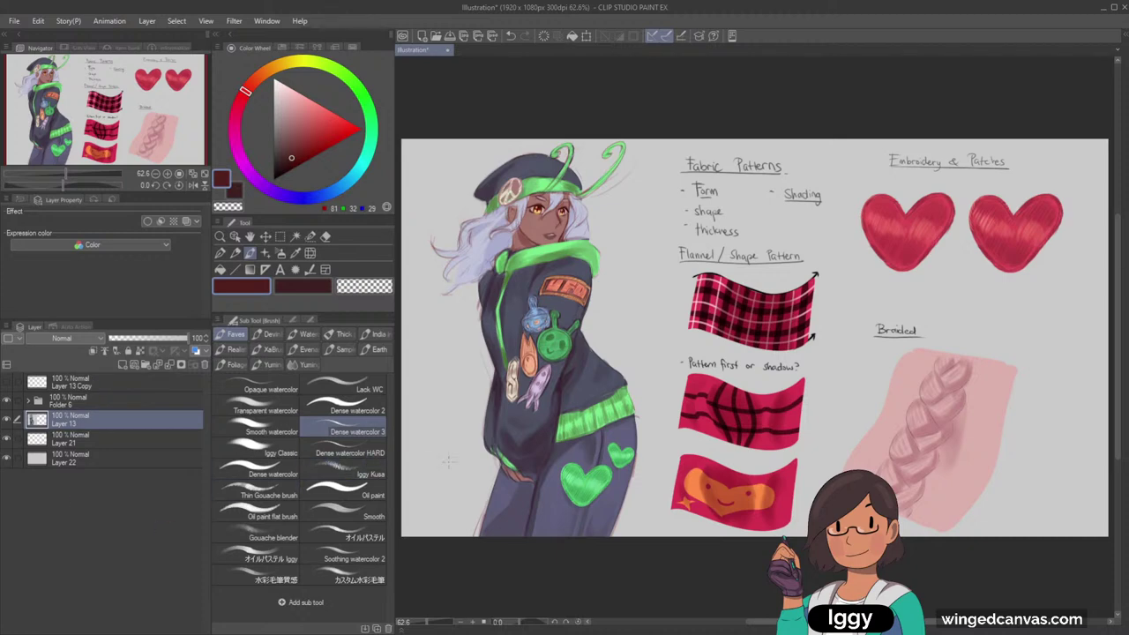
Nudge the character's far eye slightly toward the nose with a smaller Liquify brush and check the face against the whole illustration
{"action": "scroll", "coordinate": [556, 281], "scroll_direction": "up", "scroll_amount": 5}
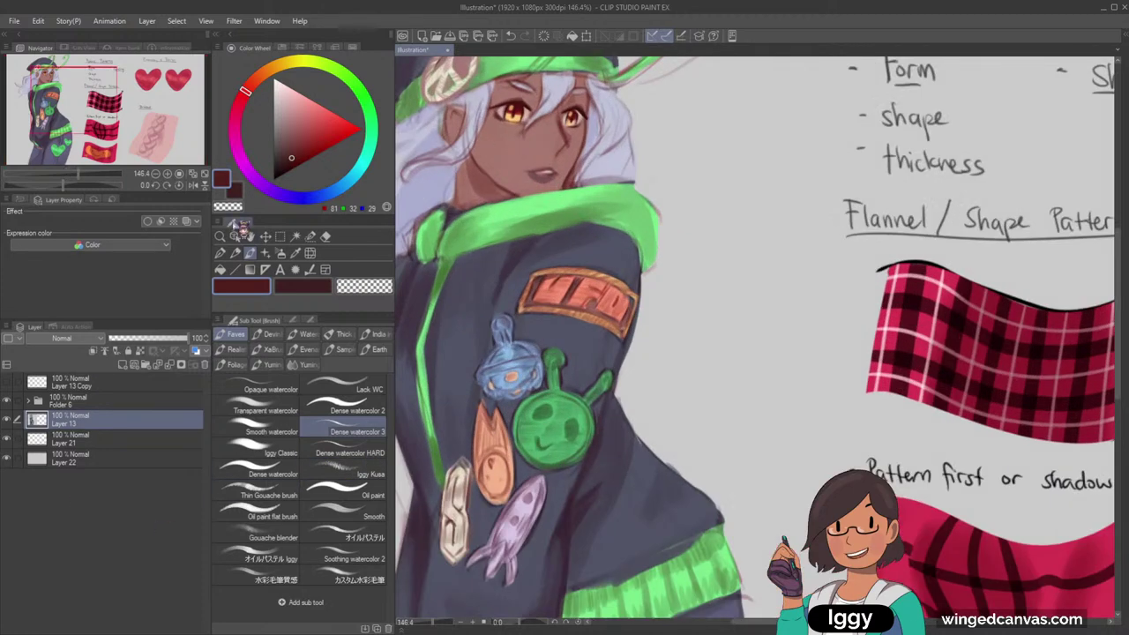
{"action": "left_click", "coordinate": [309, 254]}
{"action": "scroll", "coordinate": [552, 133], "scroll_direction": "up", "scroll_amount": 3}
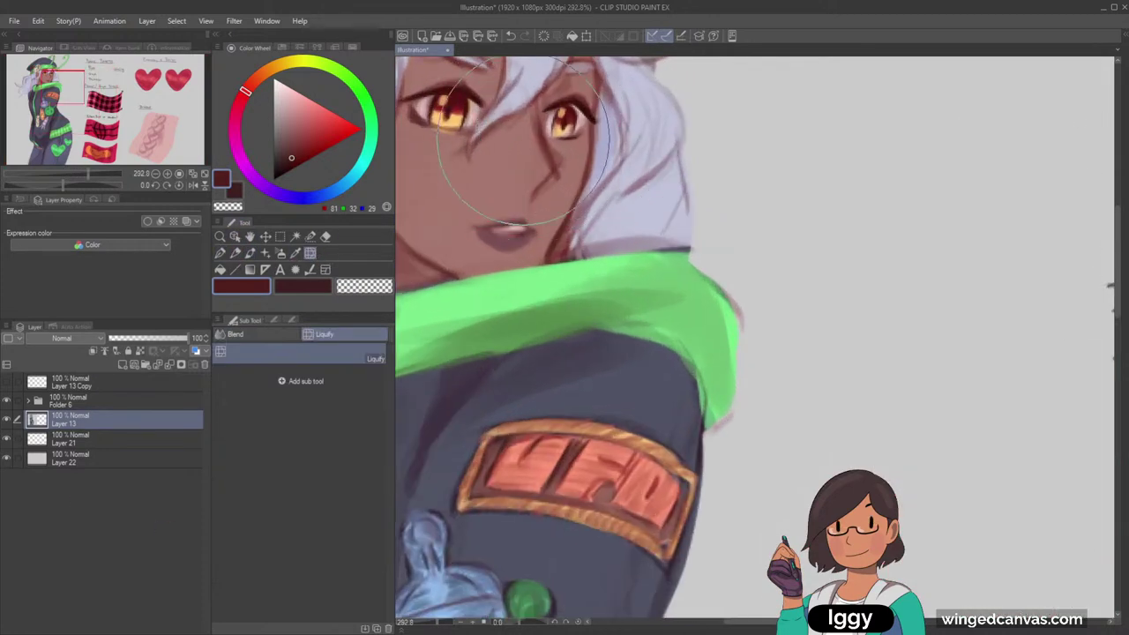
{"action": "key", "text": "bracketleft"}
{"action": "mouse_move", "coordinate": [566, 123]}
{"action": "left_mouse_down"}
{"action": "mouse_move", "coordinate": [580, 141]}
{"action": "mouse_move", "coordinate": [560, 120]}
{"action": "left_mouse_up"}
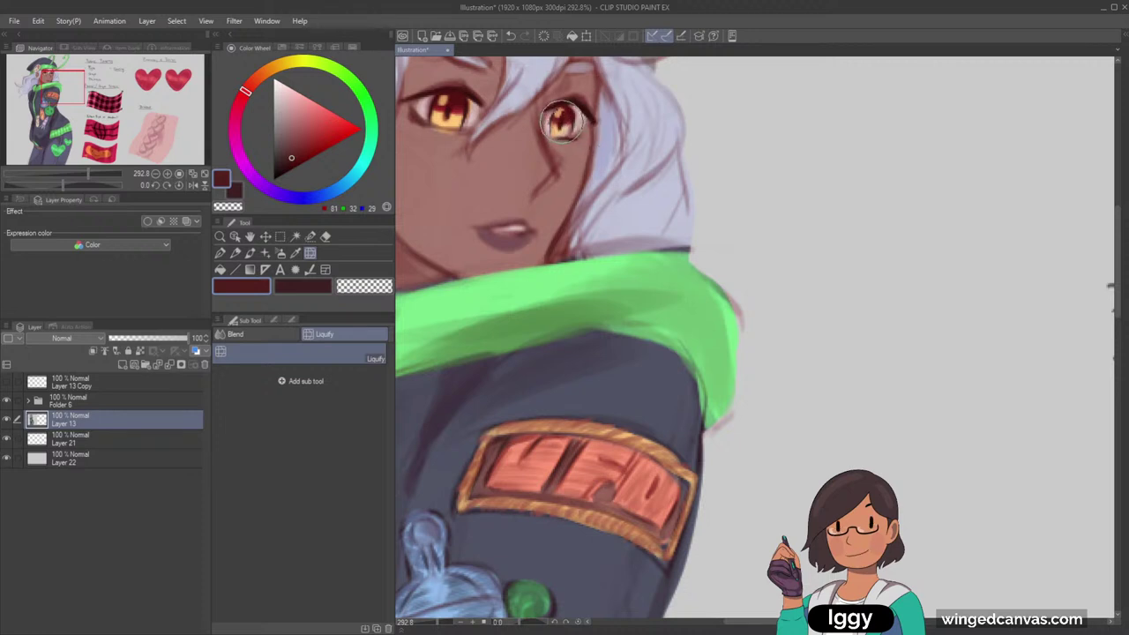
{"action": "scroll", "coordinate": [682, 57], "scroll_direction": "down", "scroll_amount": 3}
{"action": "key", "text": "ctrl+0"}
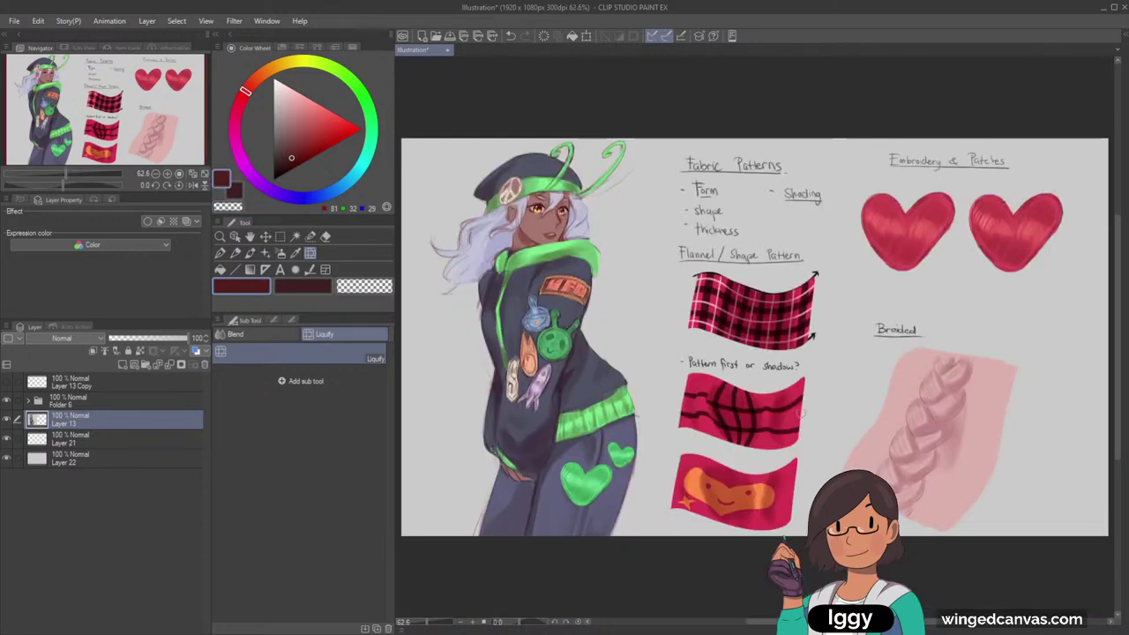
{"action": "scroll", "coordinate": [549, 232], "scroll_direction": "up", "scroll_amount": 4}
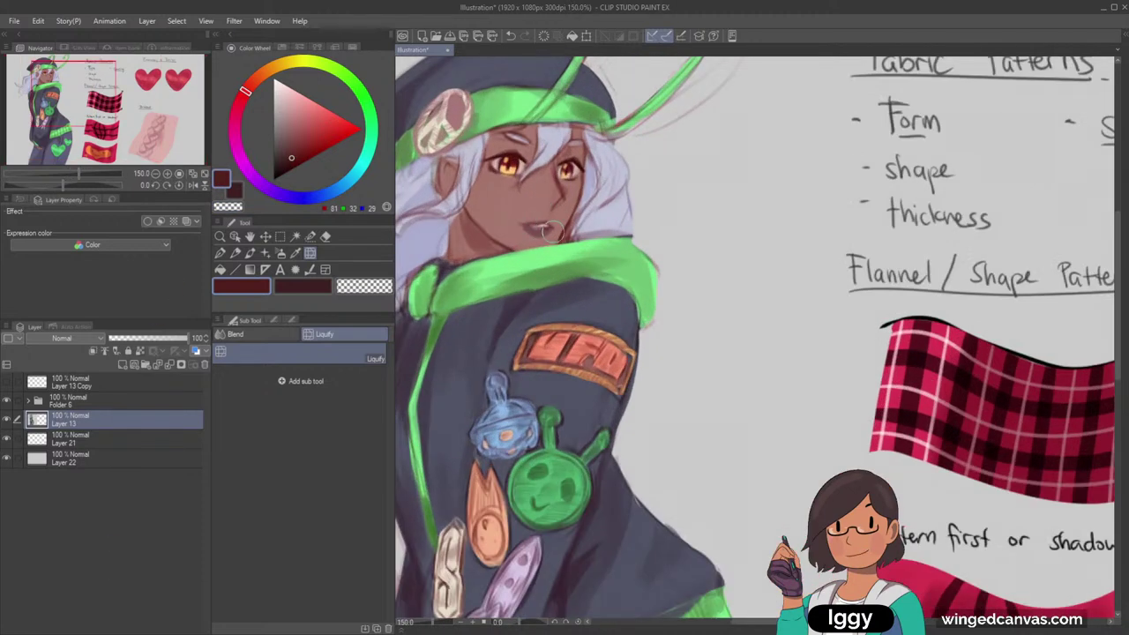
{"action": "key", "text": "ctrl+0"}
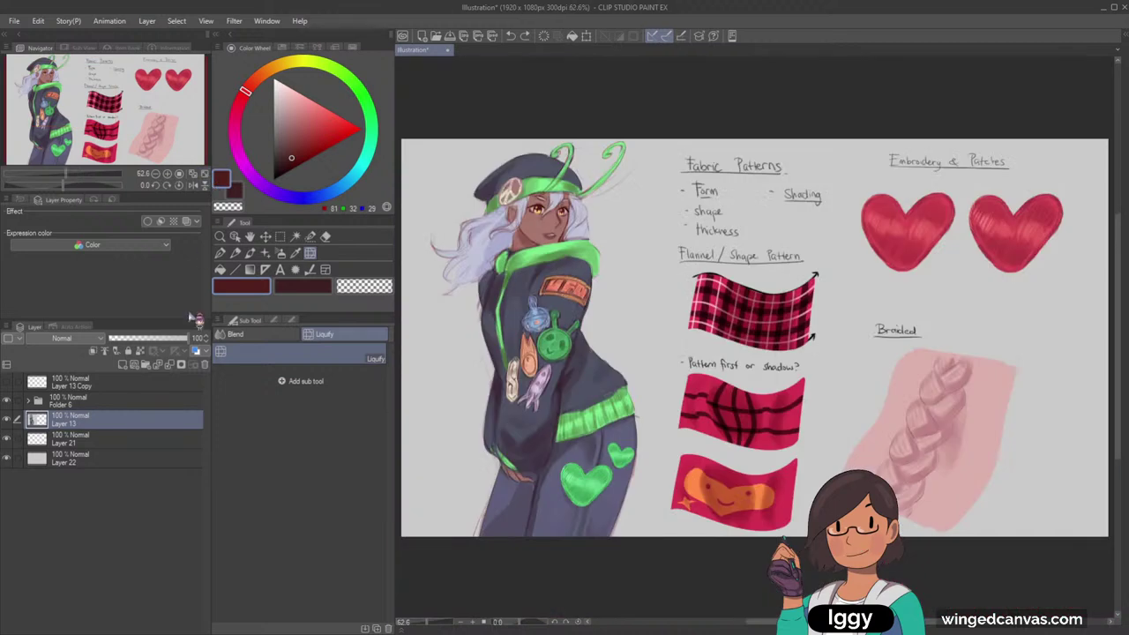